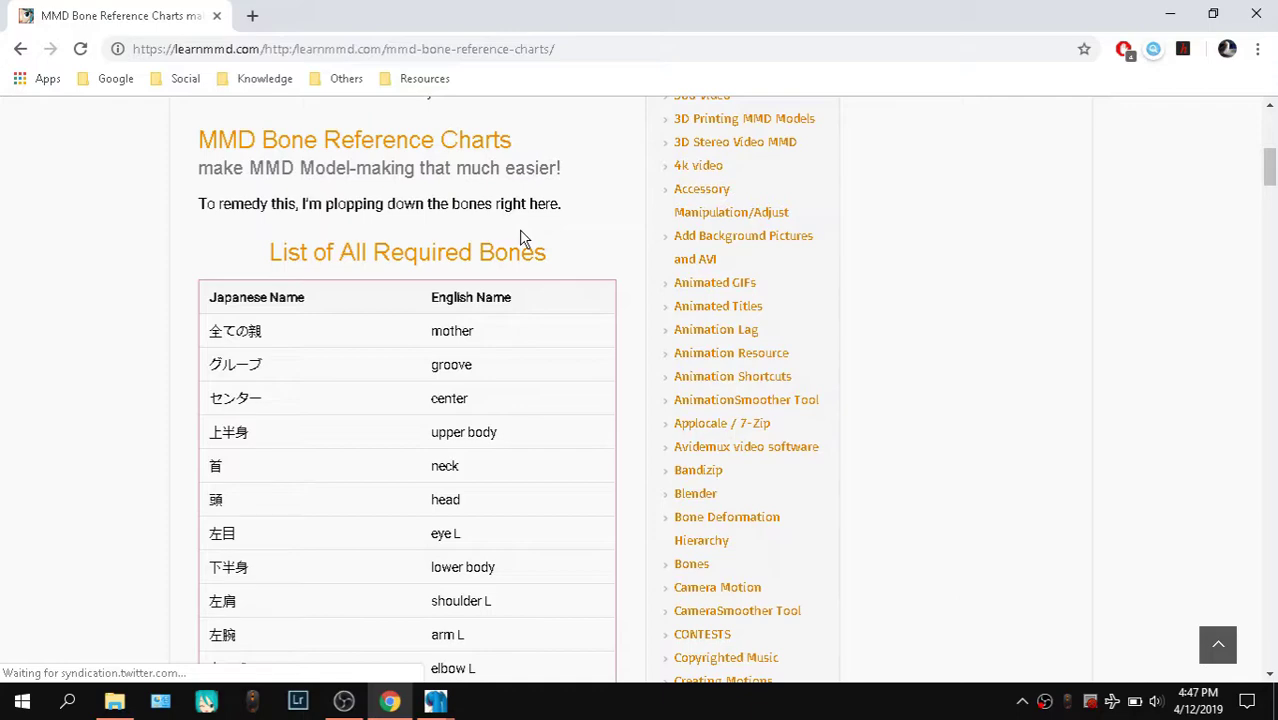
Examine the introduction and web address of the MMD Bone Reference Charts page on learnmmd.com
scroll(562, 188, up, 4)
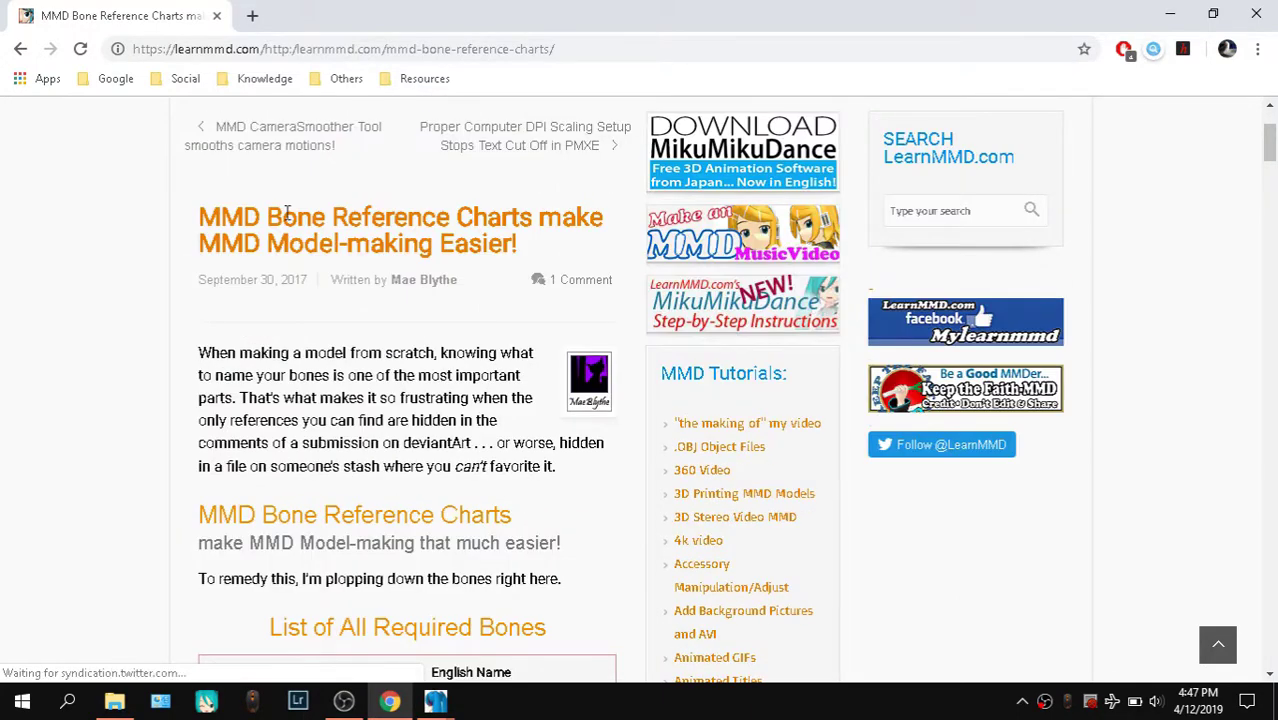
scroll(286, 208, down, 4)
click(571, 50)
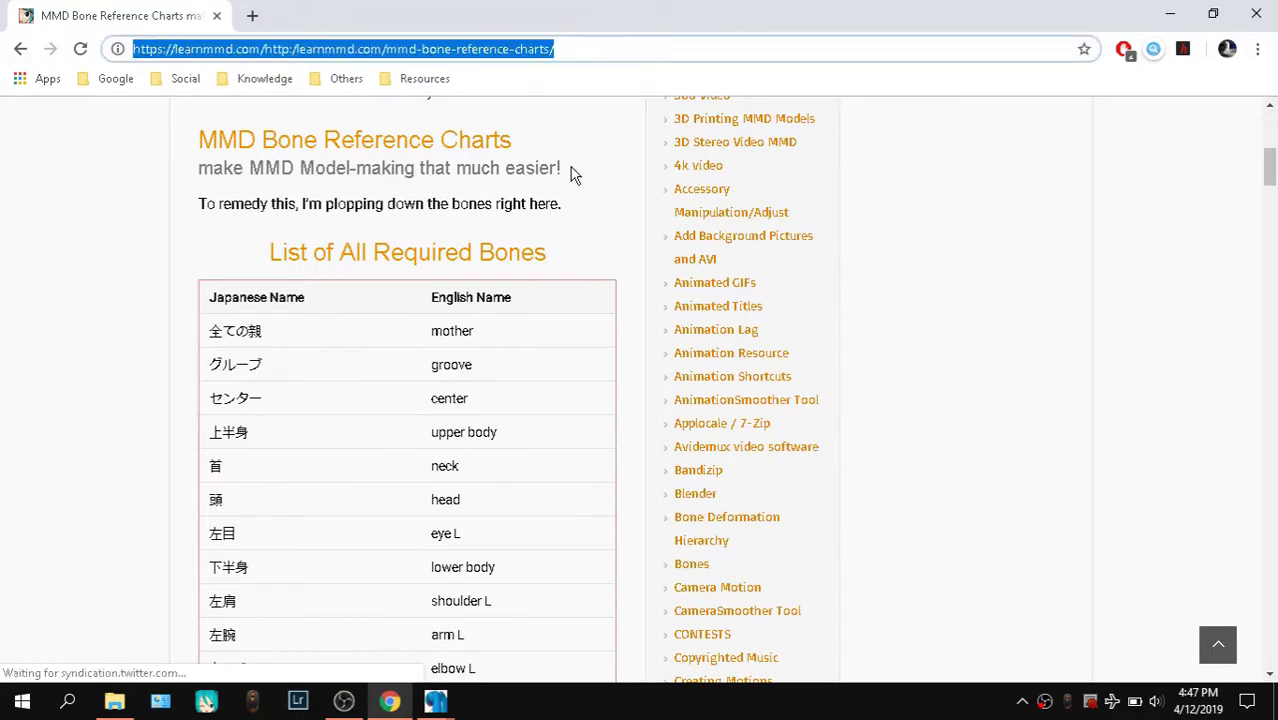
click(571, 171)
click(593, 54)
click(520, 177)
scroll(520, 180, down, 4)
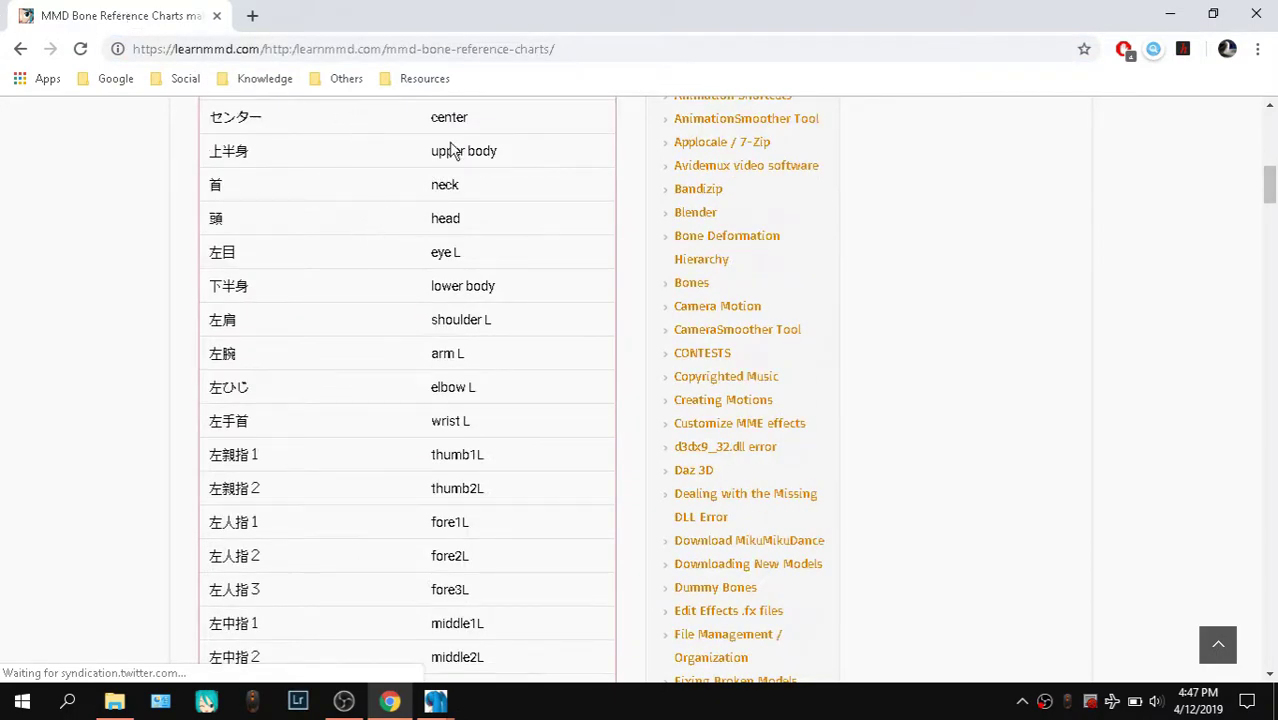
Examine the Japanese and English bone names in the List of All Required Bones and the right-side bone table
scroll(455, 170, up, 2)
drag(282, 158, 534, 210)
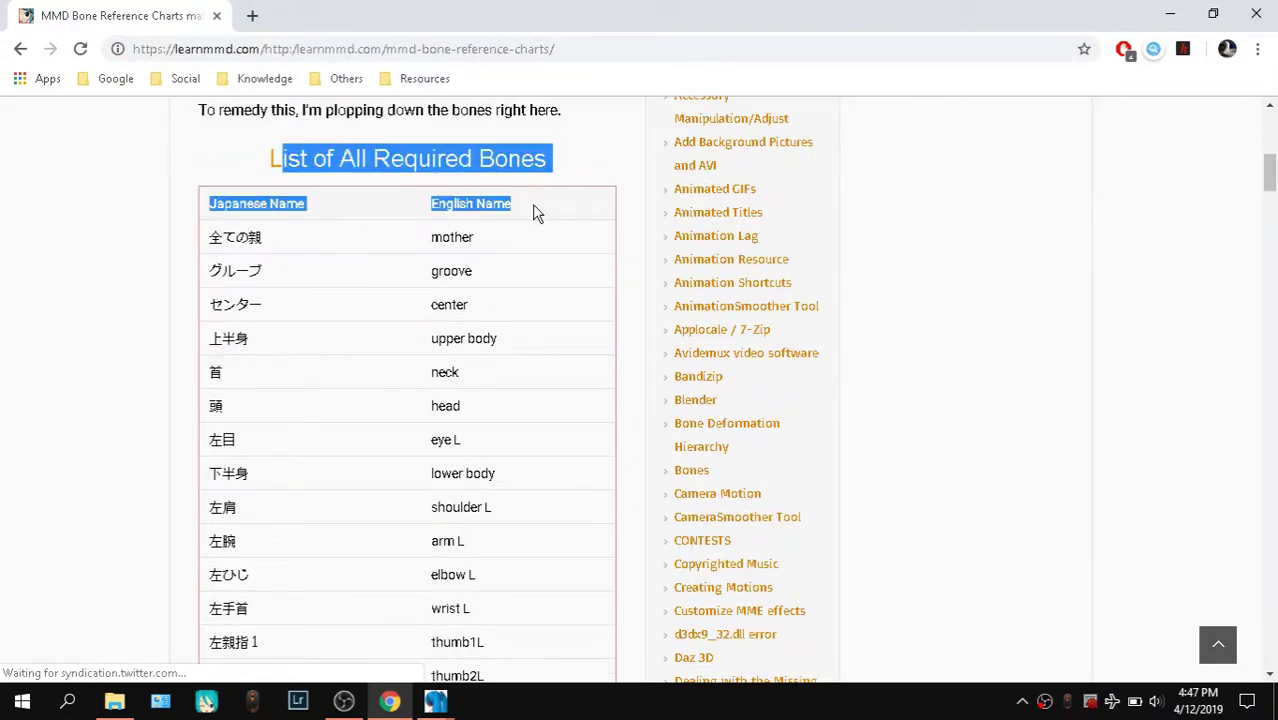
drag(433, 240, 520, 373)
drag(280, 271, 359, 303)
click(359, 303)
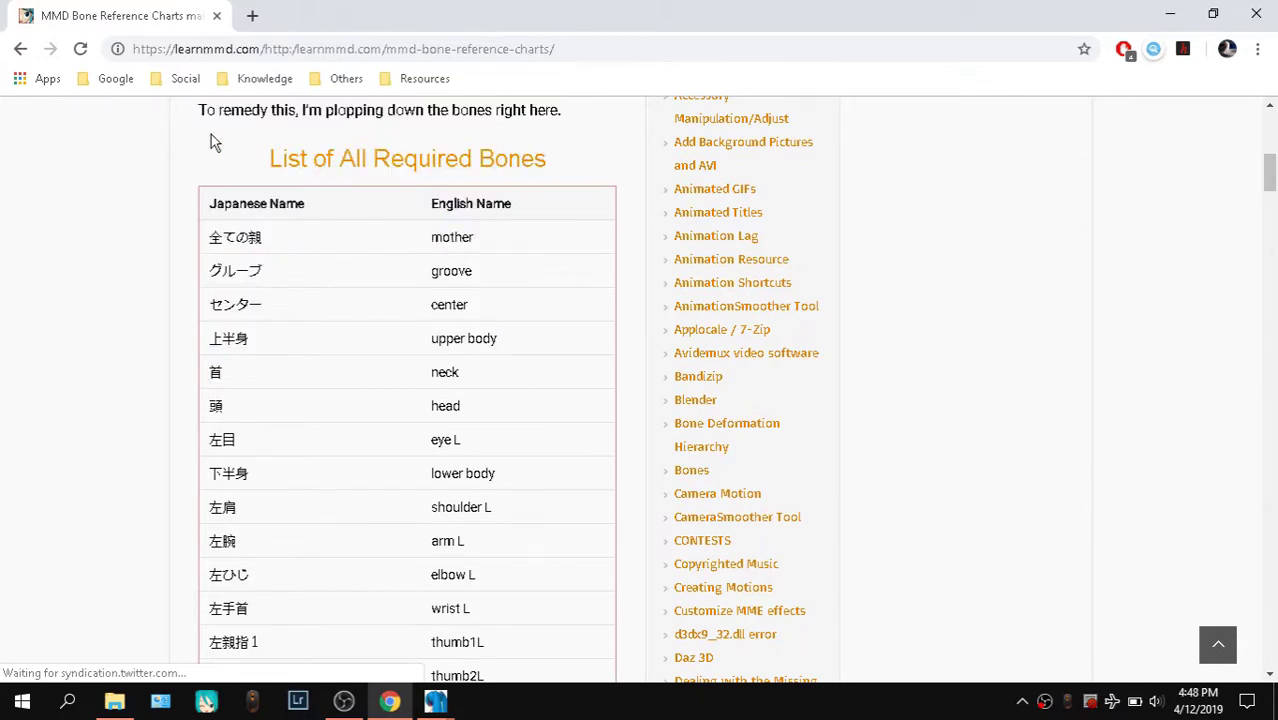
drag(289, 239, 184, 236)
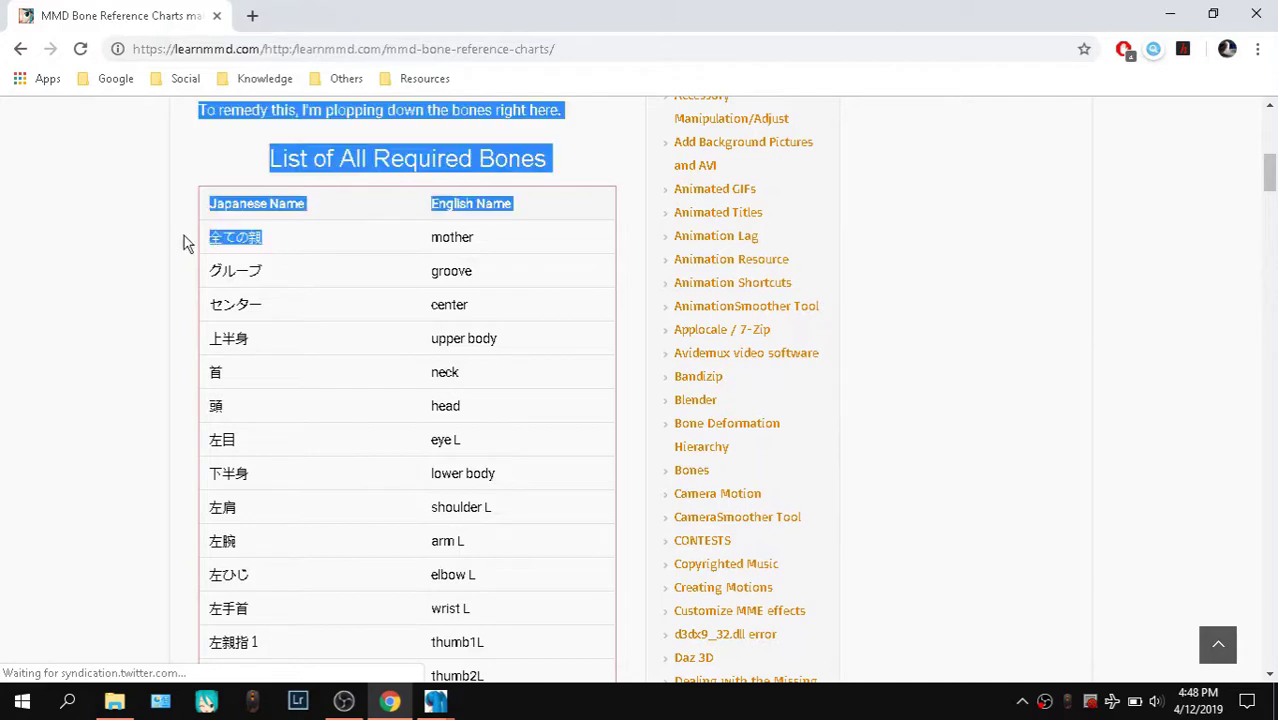
click(286, 236)
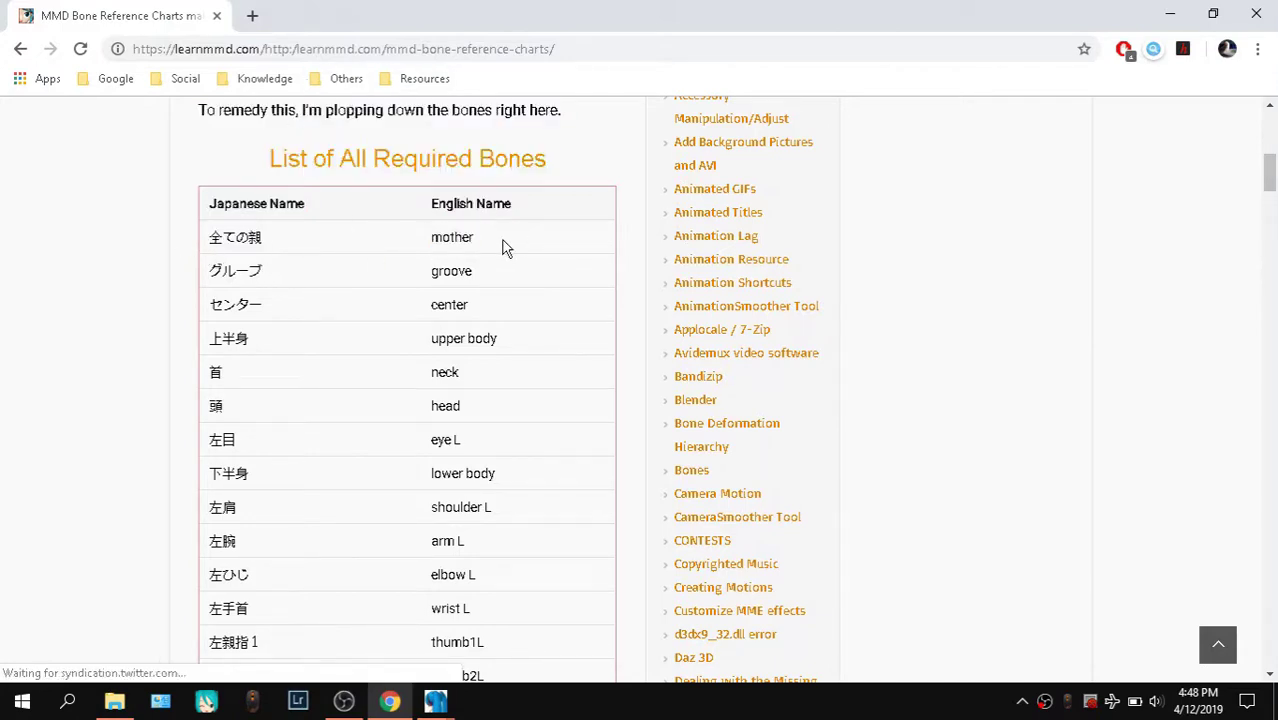
drag(431, 240, 536, 251)
click(341, 264)
scroll(499, 314, down, 8)
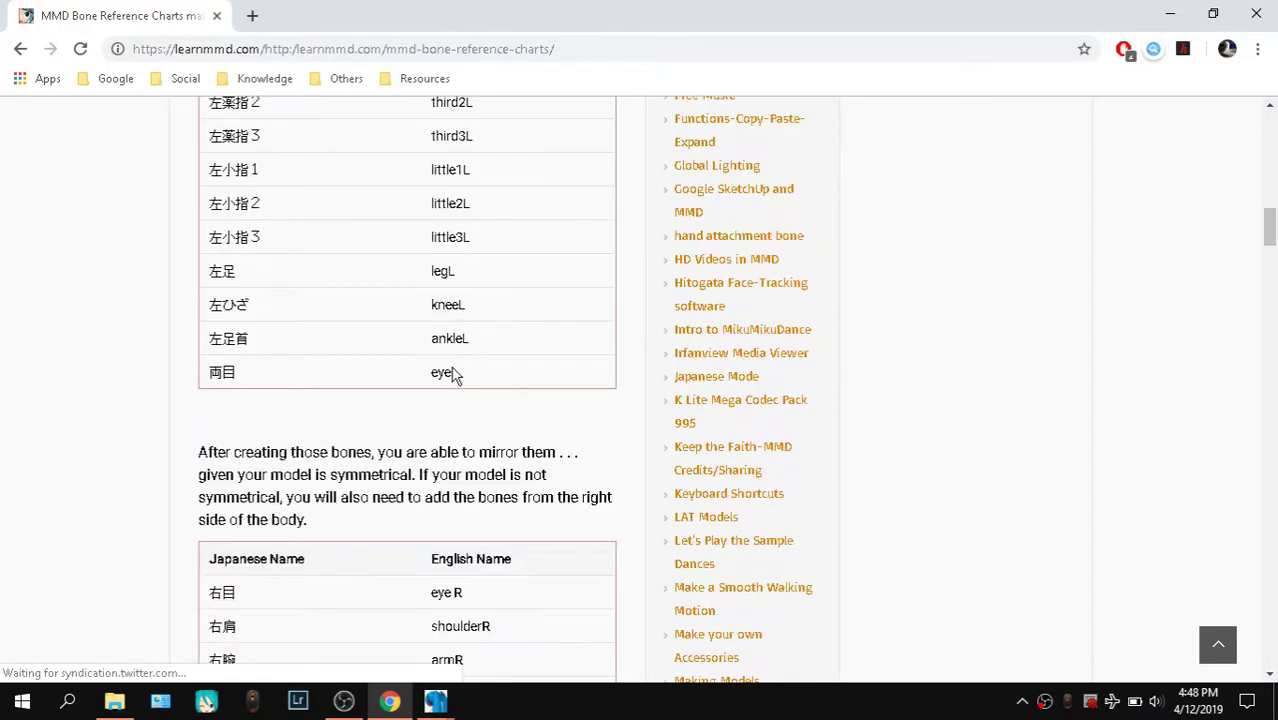
drag(418, 383, 511, 379)
click(516, 379)
scroll(600, 340, down, 5)
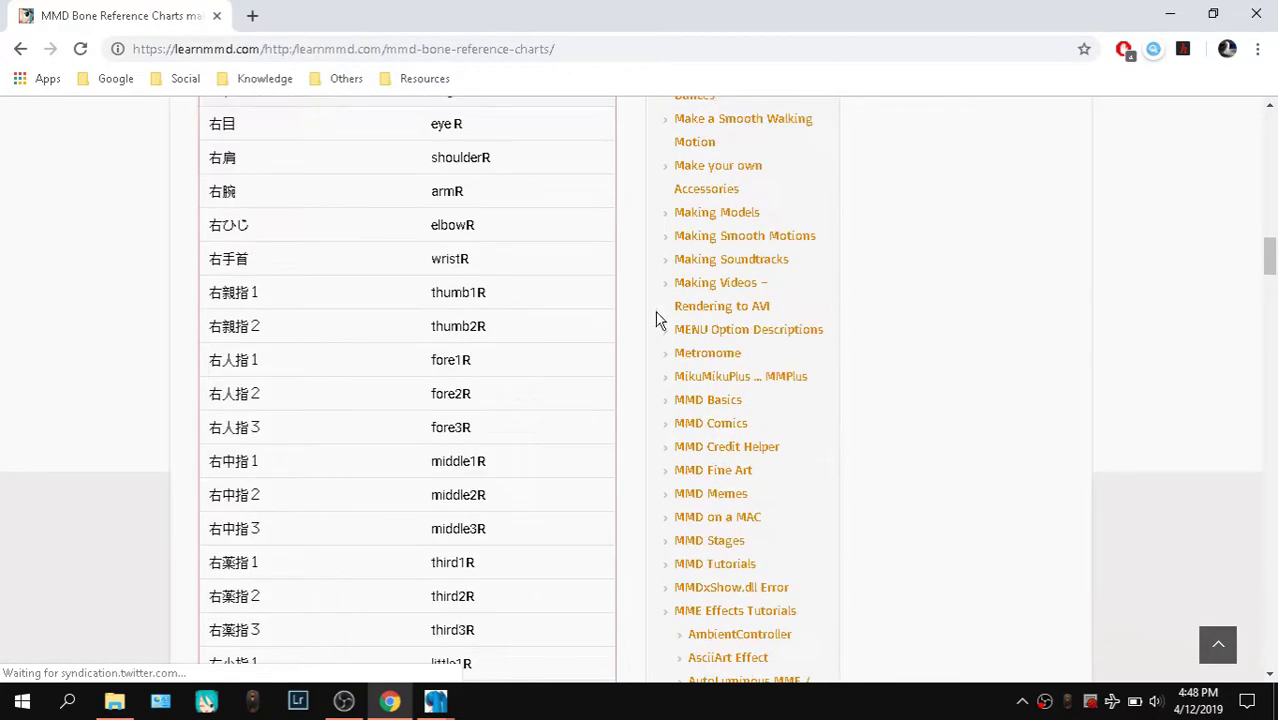
Review the mother and groove rows of the required bones list and the page's web address again
scroll(513, 272, up, 4)
scroll(510, 272, up, 10)
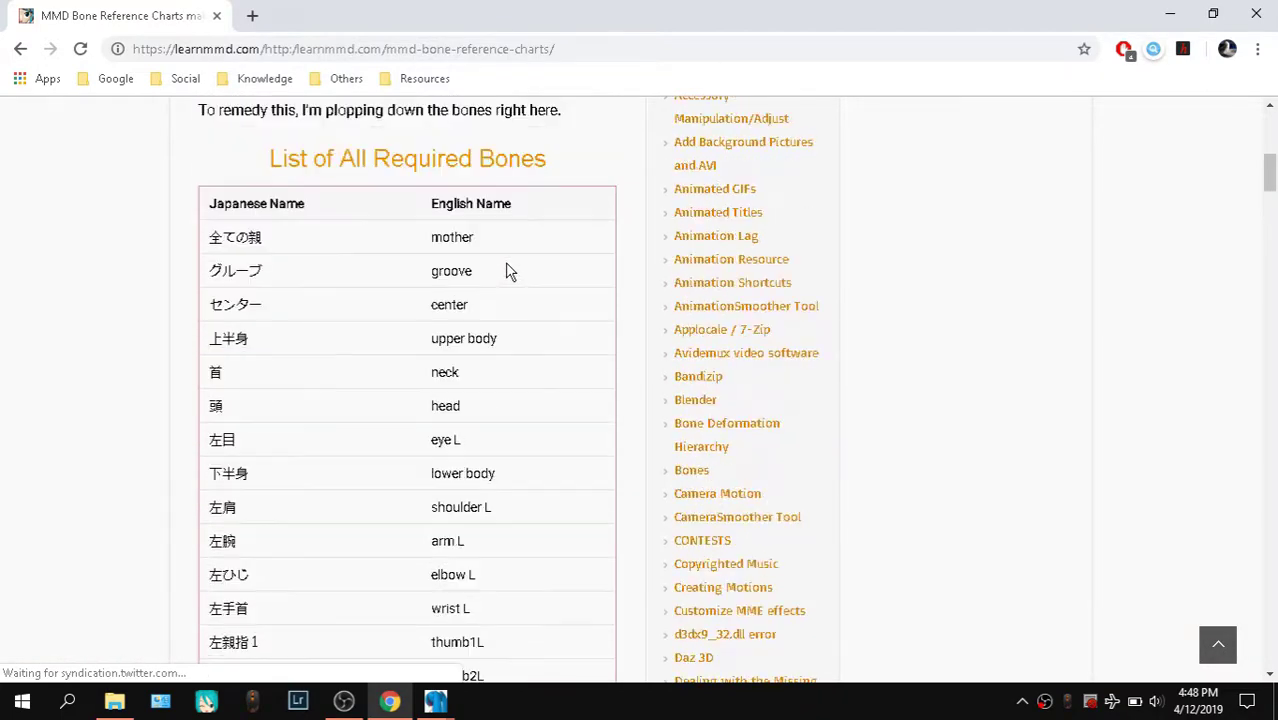
drag(436, 240, 500, 240)
click(500, 242)
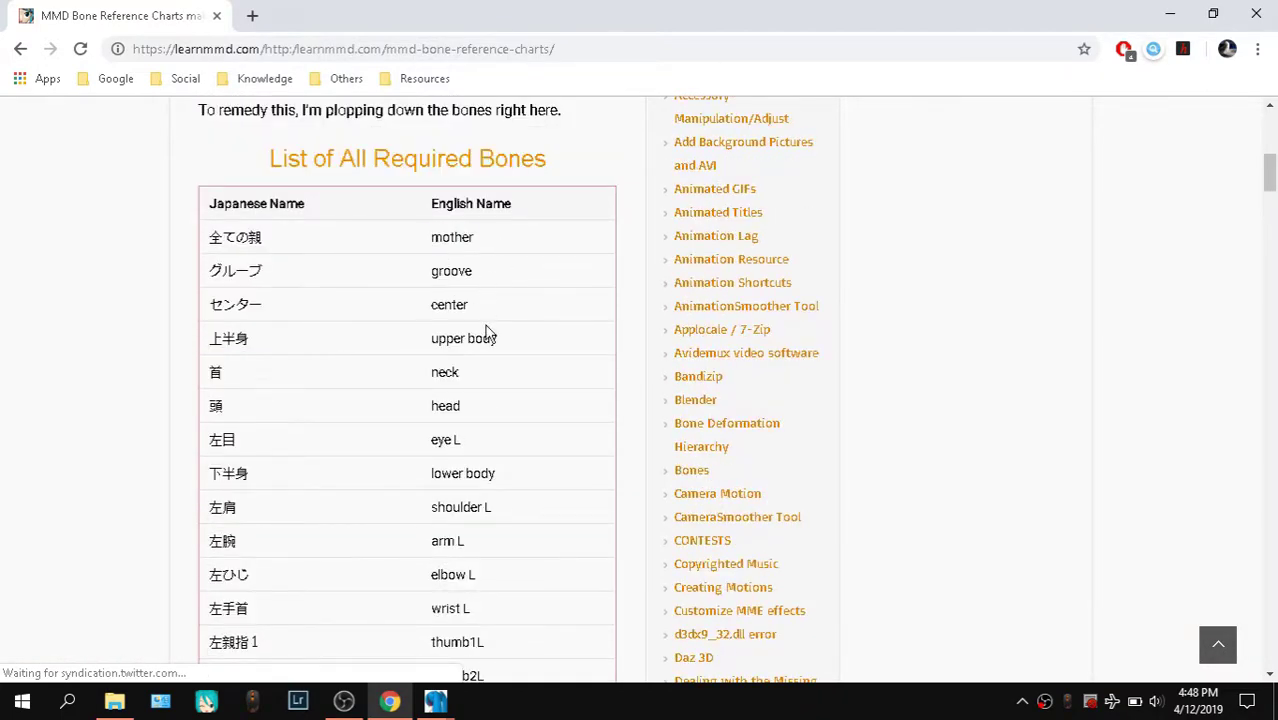
drag(437, 268, 511, 268)
click(511, 268)
drag(285, 245, 176, 250)
click(283, 245)
scroll(327, 258, up, 5)
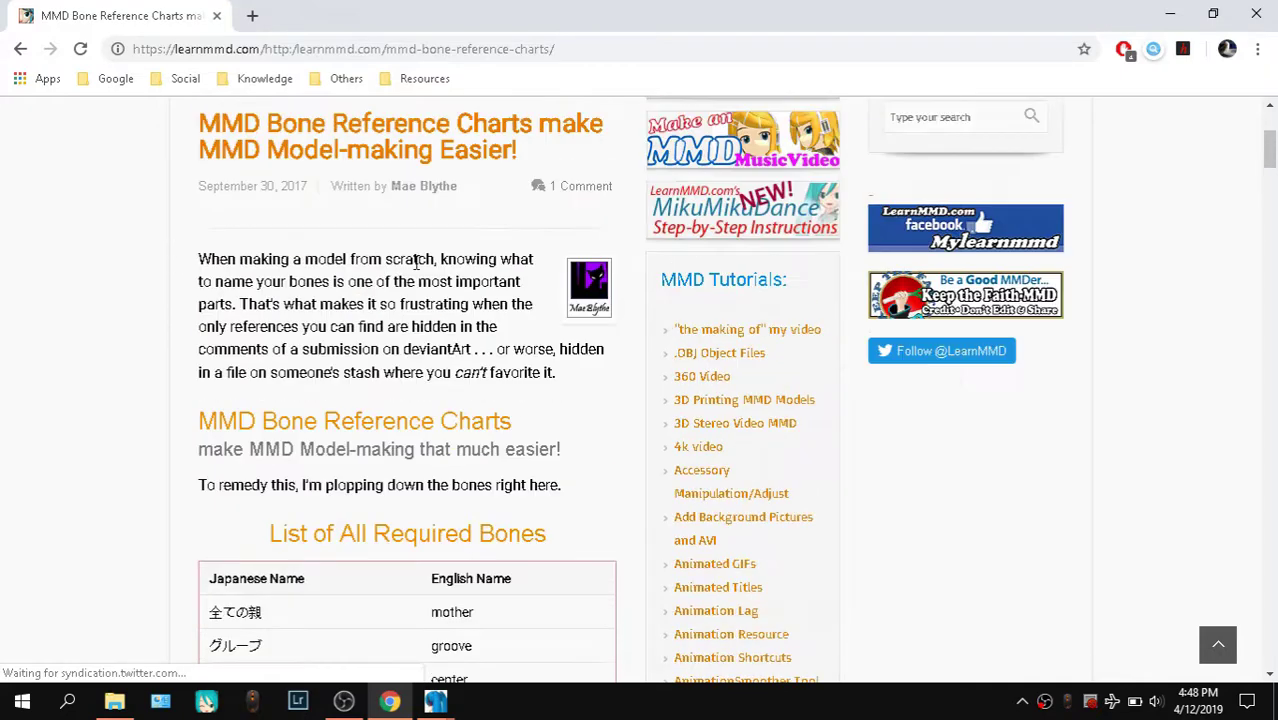
click(495, 55)
click(593, 48)
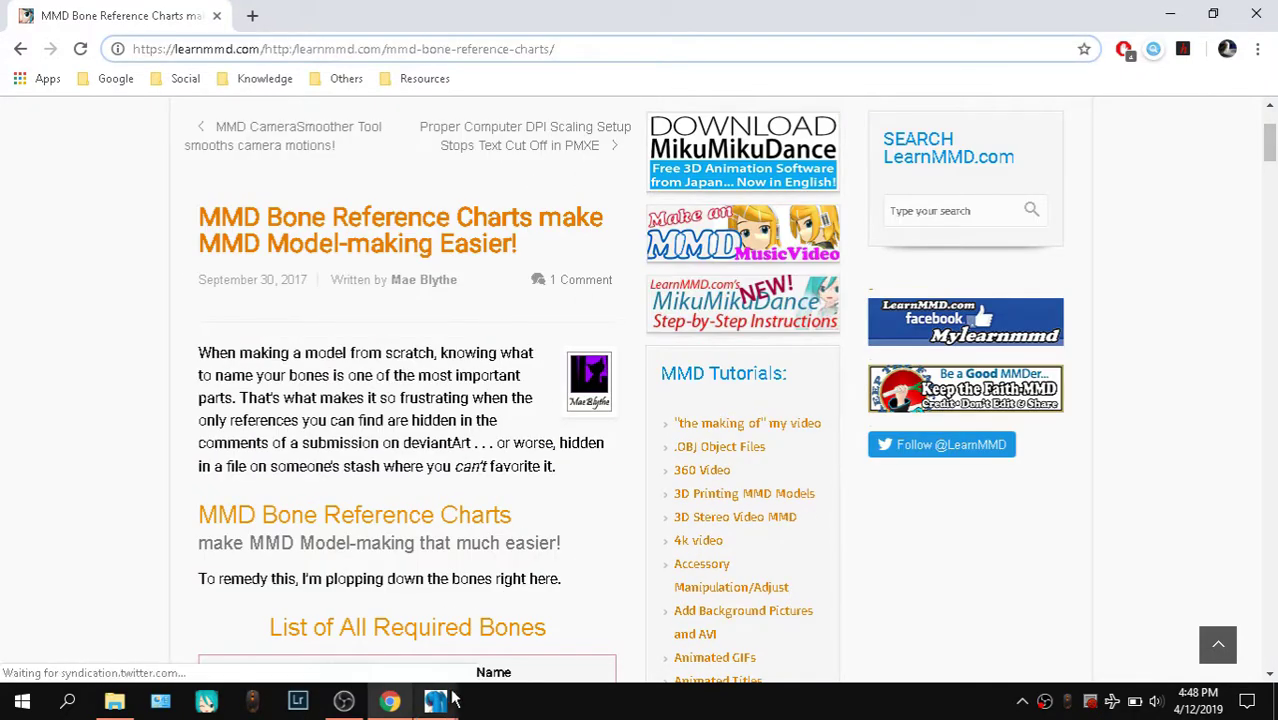
Switch to PMX Editor, inspect the model's skeleton and open the bone list of Livarno.pmx
mouse_move(436, 700)
click(623, 657)
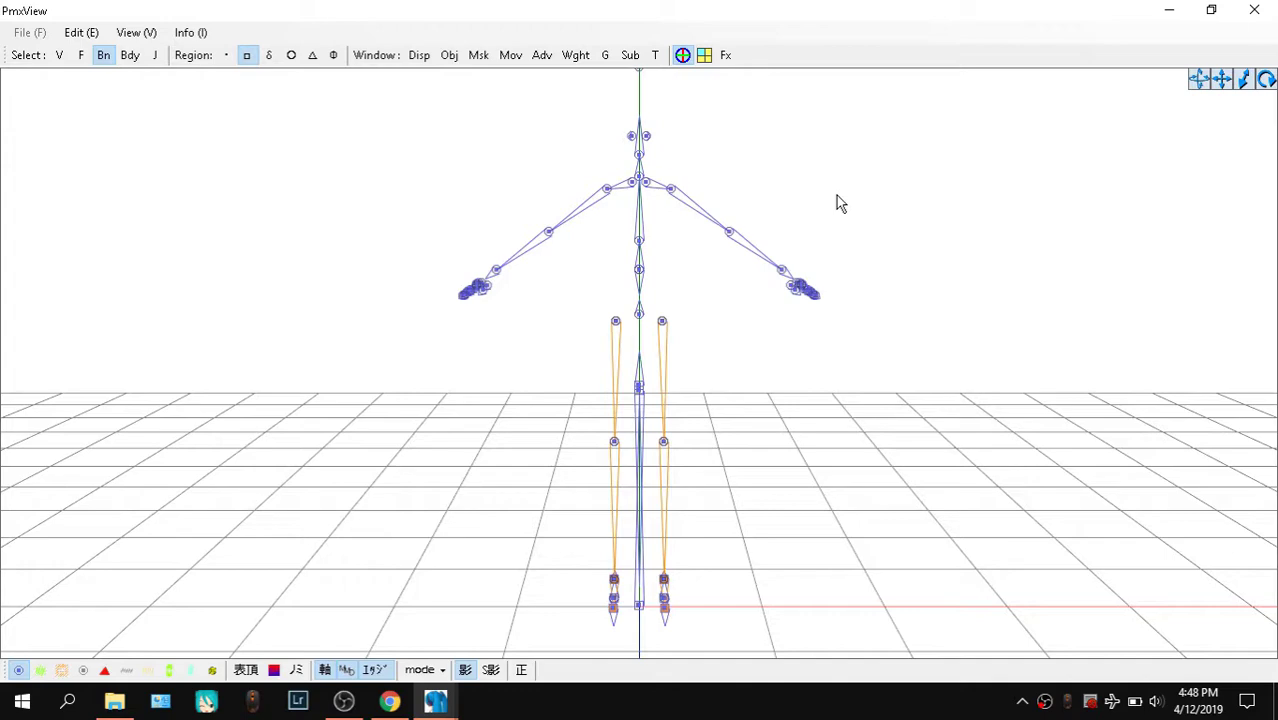
right_drag(836, 195, 894, 263)
key(F1)
mouse_move(435, 700)
click(384, 647)
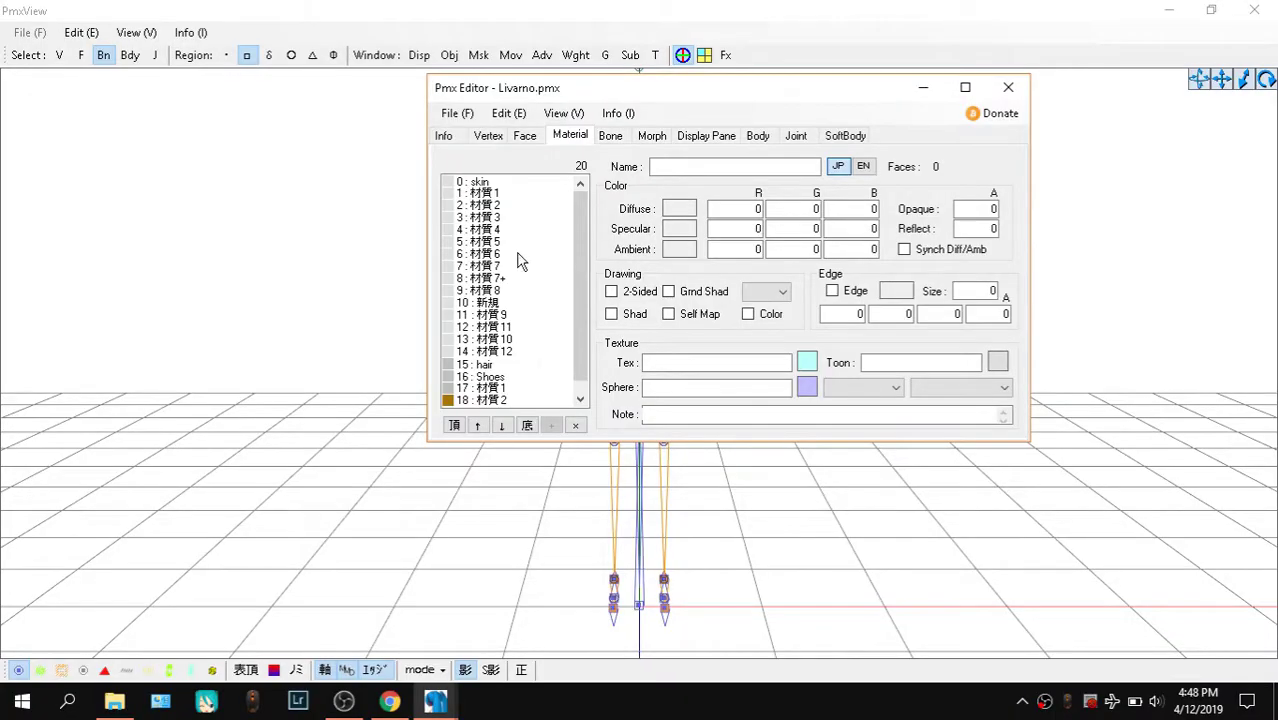
click(609, 137)
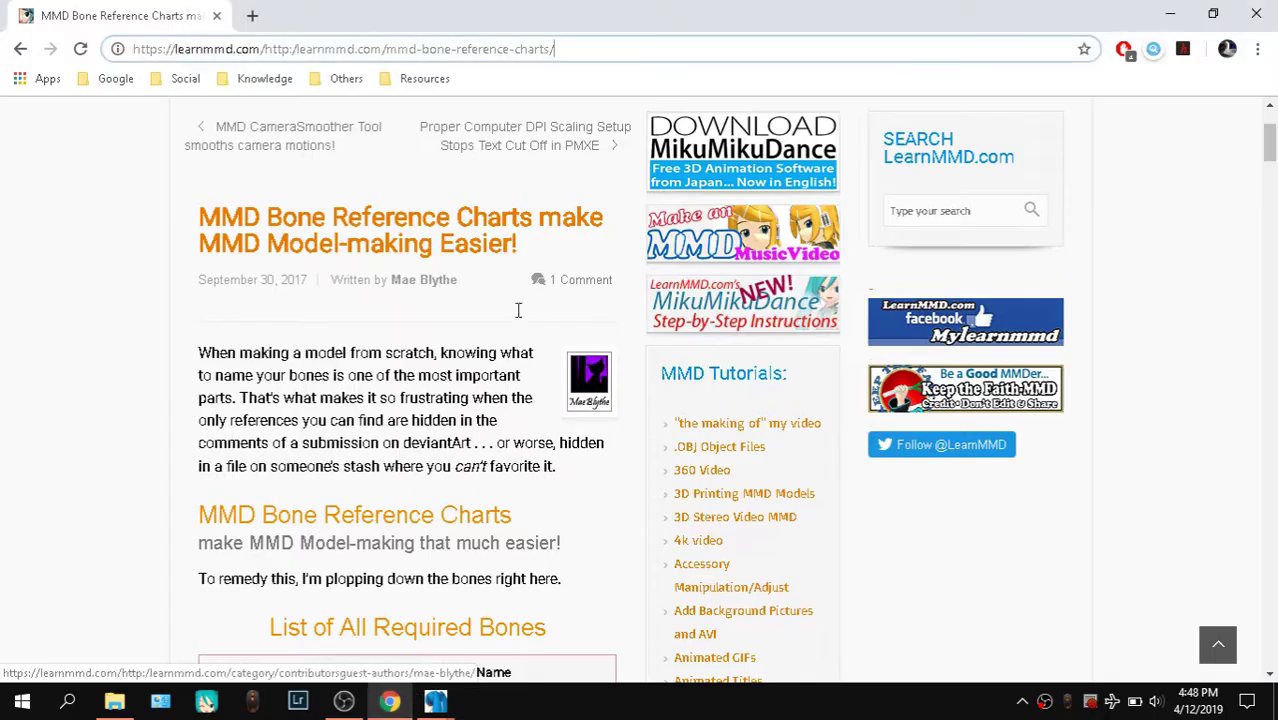
Switch back to the browser and look through the bone tables down to the List of Bone Groups
scroll(388, 345, down, 3)
scroll(388, 345, down, 15)
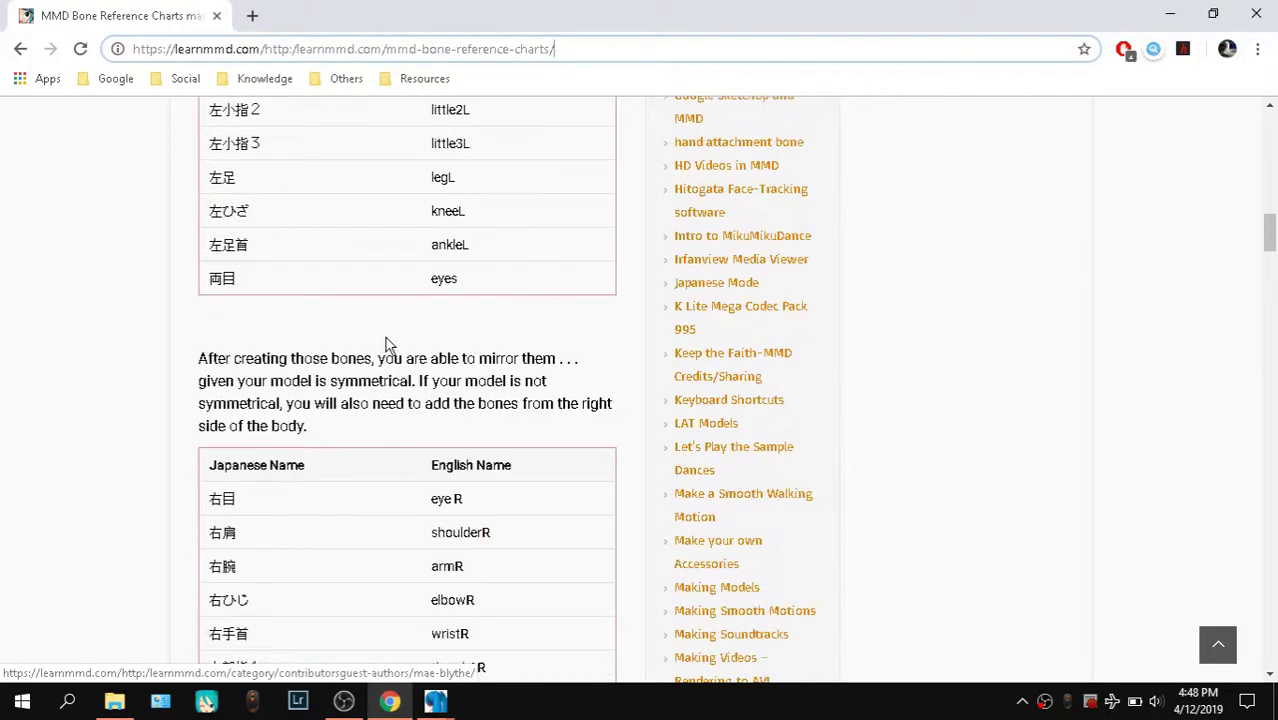
scroll(437, 338, up, 1)
scroll(437, 338, down, 4)
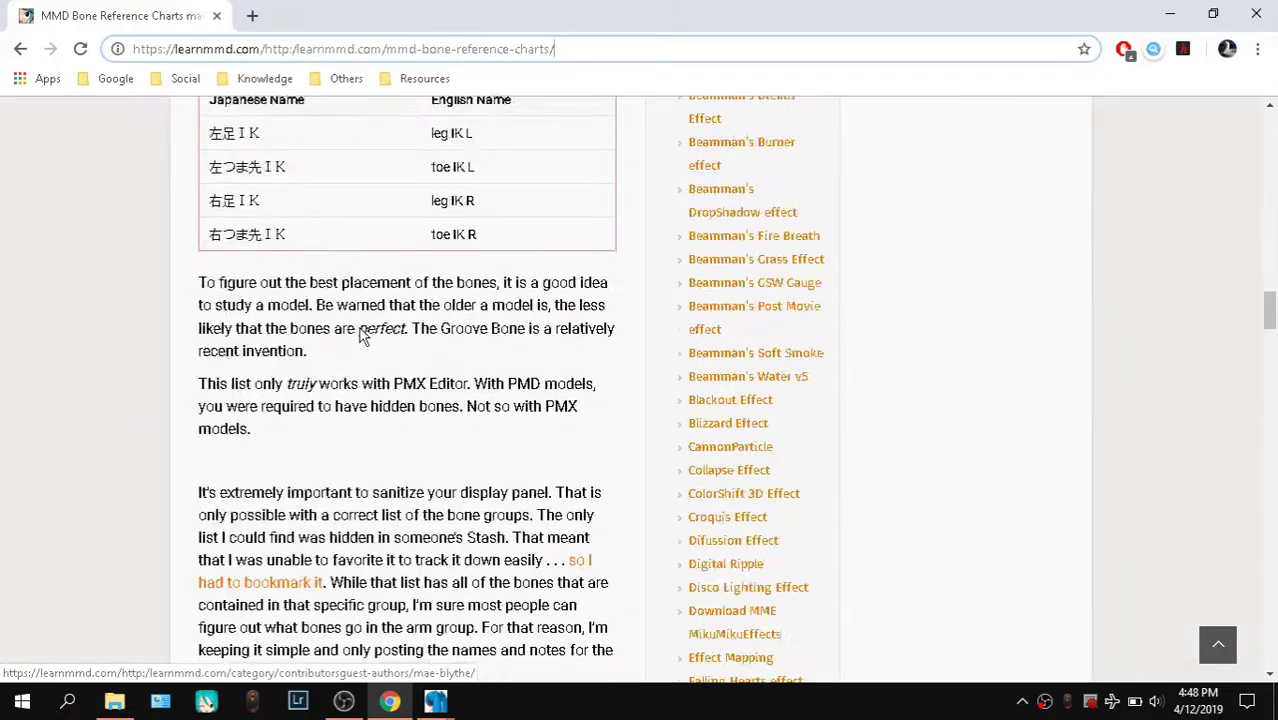
scroll(490, 322, up, 1)
scroll(406, 340, down, 8)
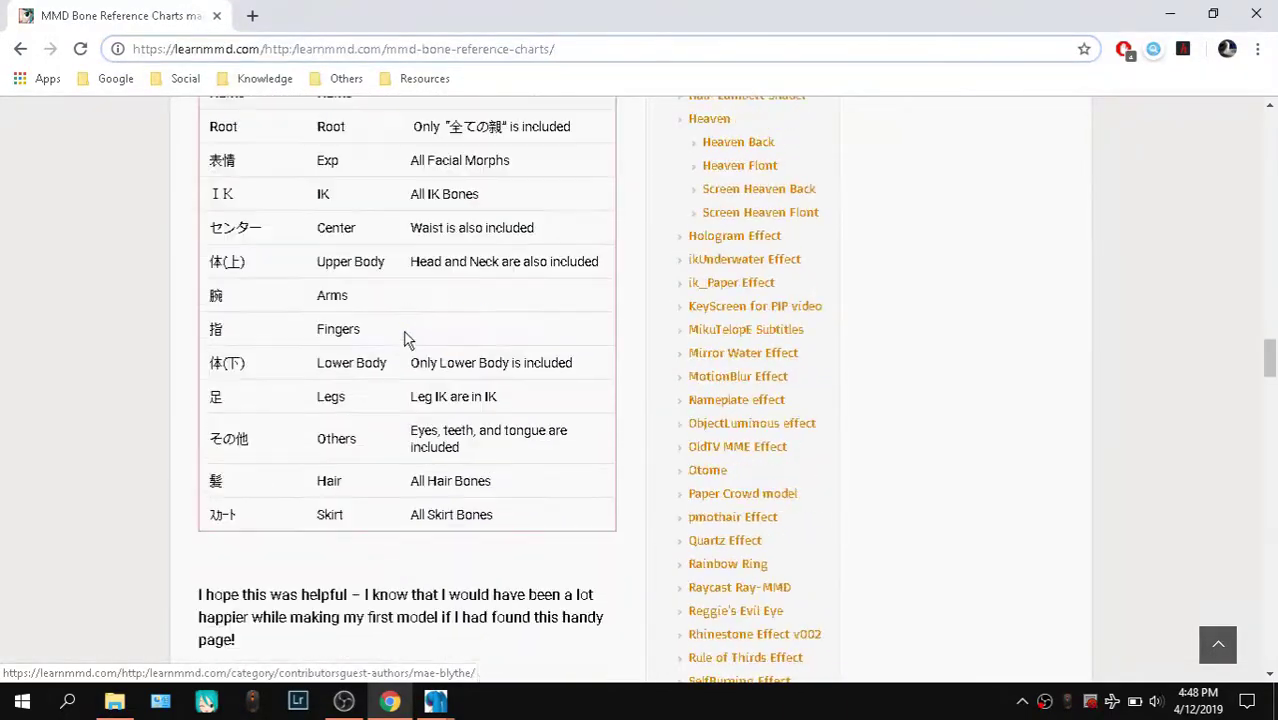
scroll(406, 340, up, 4)
drag(304, 406, 512, 400)
click(512, 400)
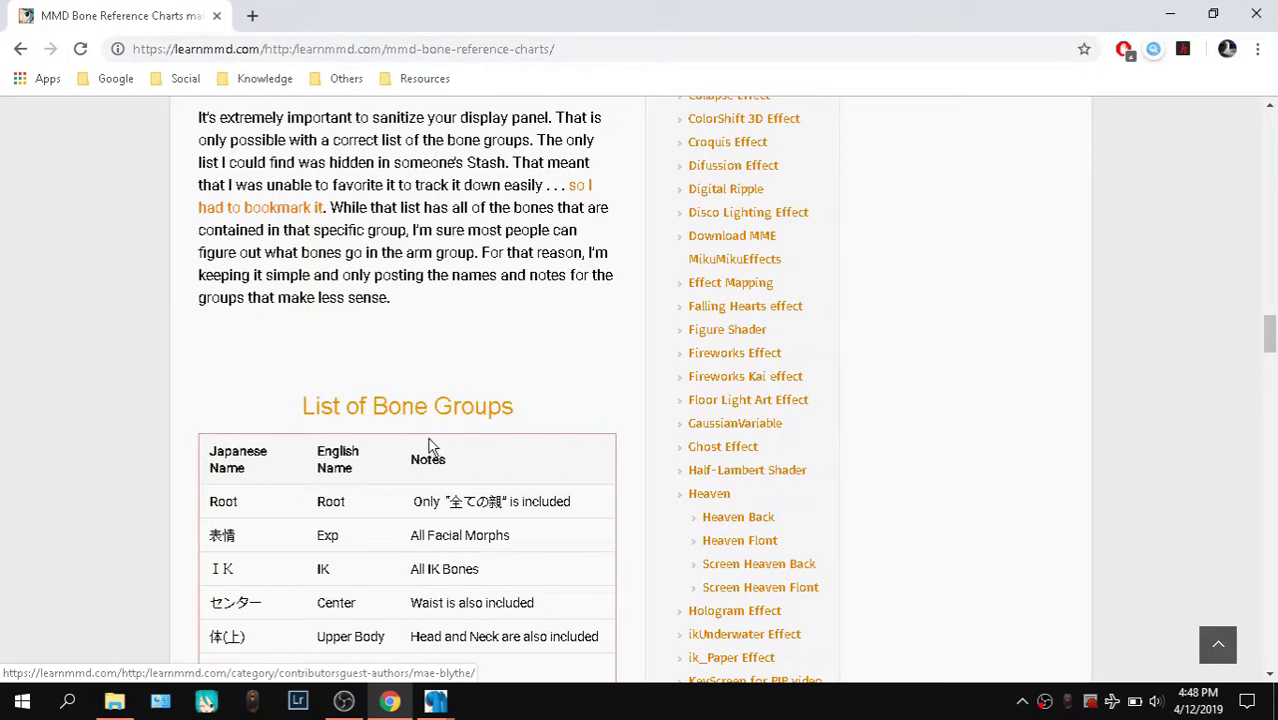
Examine the group names and notes in the List of Bone Groups, especially the Root, Exp and IK rows
scroll(430, 440, down, 4)
scroll(465, 225, up, 2)
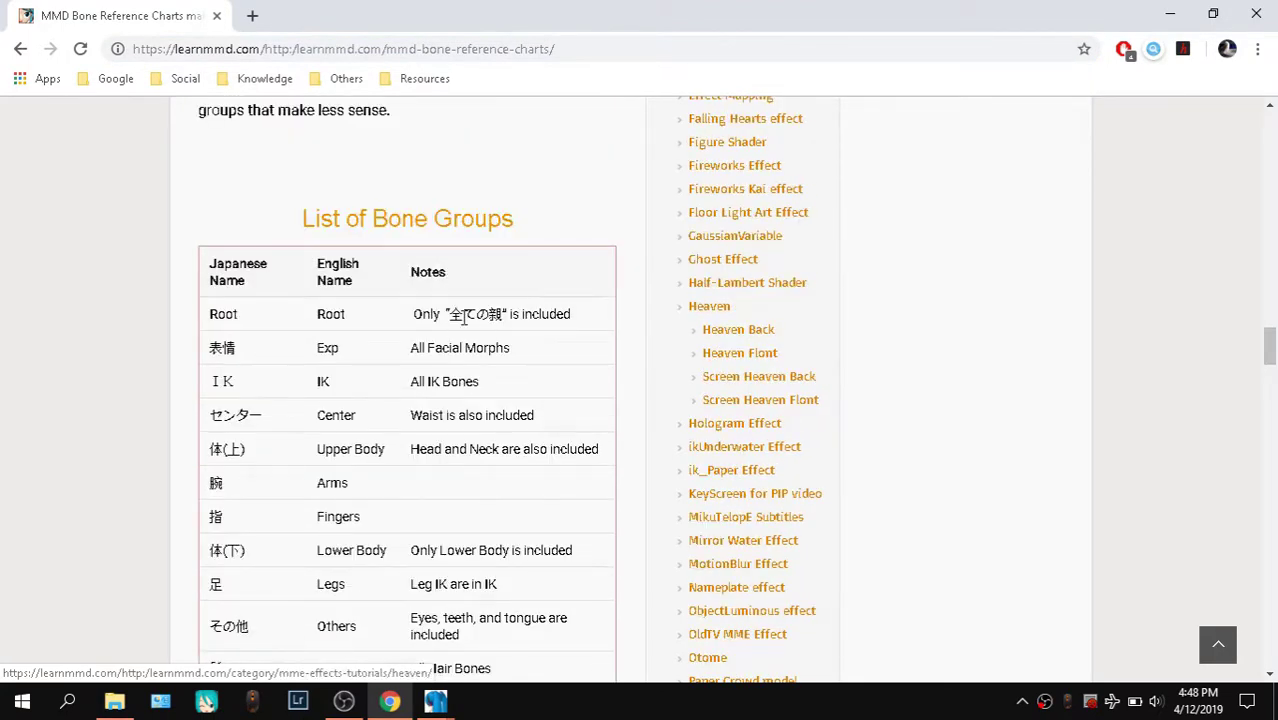
drag(438, 316, 522, 359)
click(520, 362)
drag(360, 363, 297, 371)
click(257, 377)
drag(255, 389, 200, 385)
click(243, 405)
scroll(243, 405, down, 3)
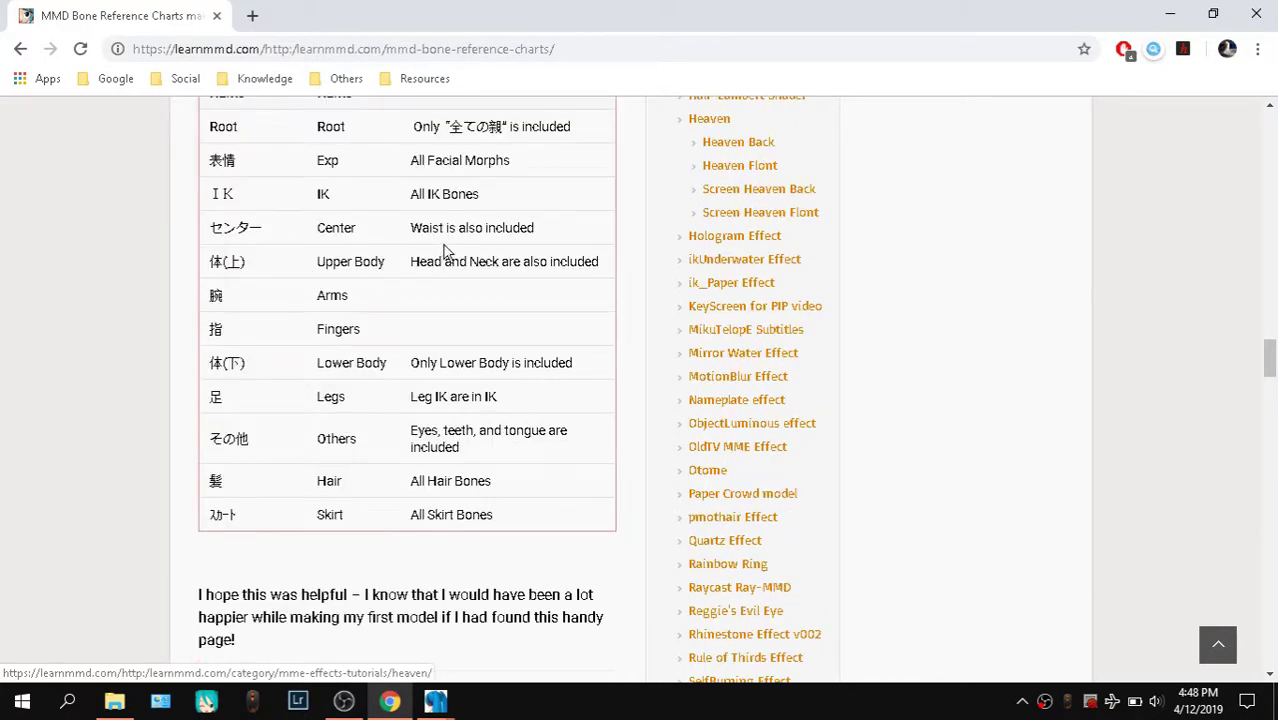
drag(251, 190, 202, 197)
click(320, 197)
scroll(352, 216, up, 3)
scroll(490, 250, down, 1)
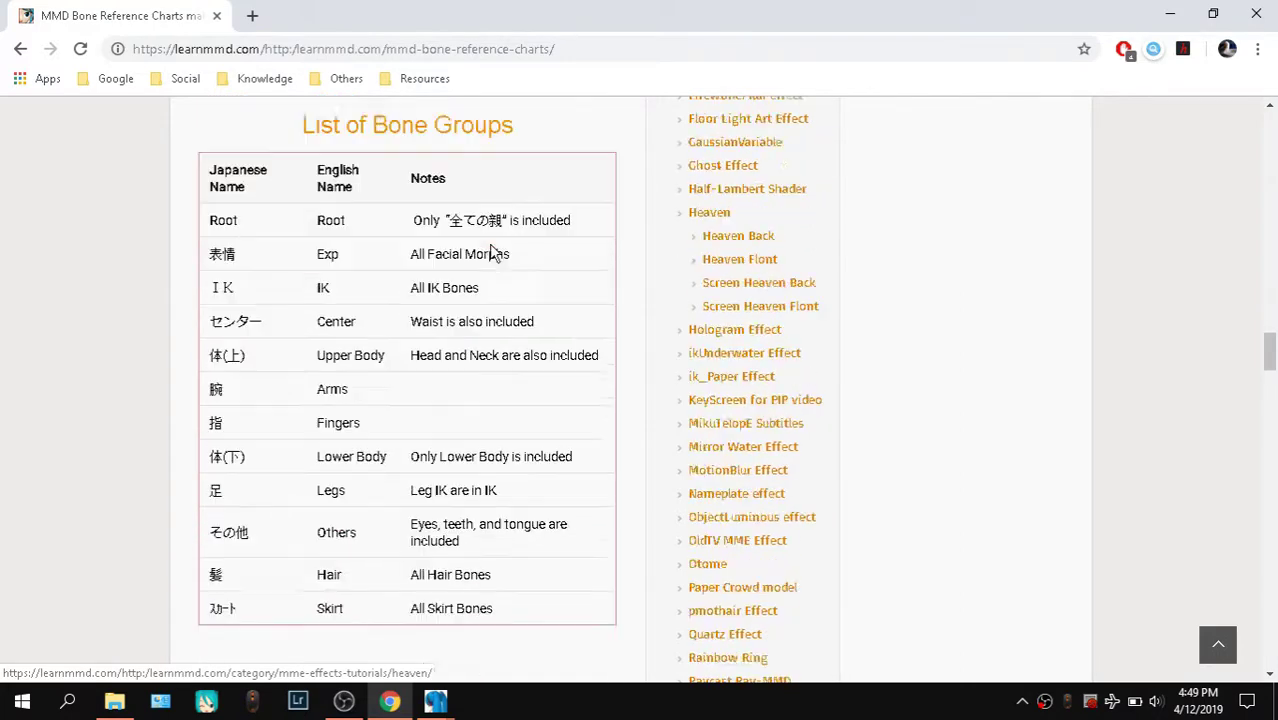
scroll(490, 250, down, 1)
scroll(490, 250, up, 1)
drag(316, 126, 471, 127)
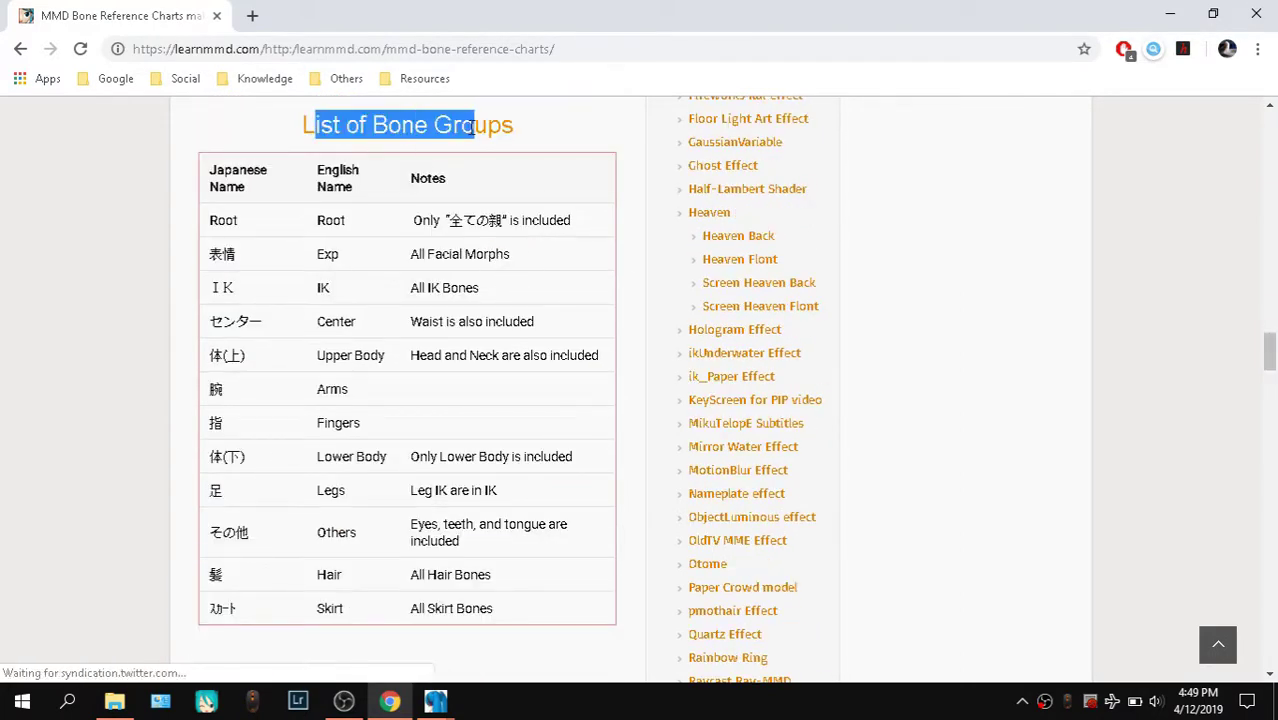
click(465, 127)
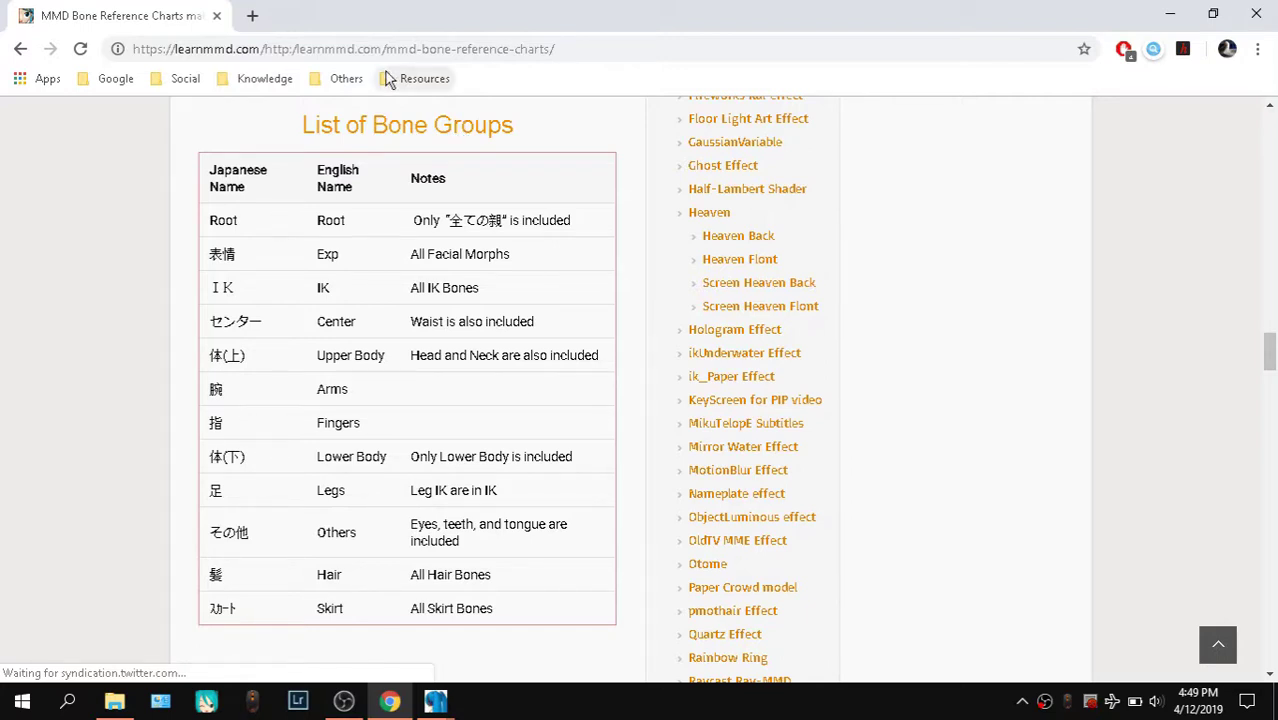
Switch back to PMX Editor, move the Livarno.pmx editor window aside and bring the model view to the front
click(389, 704)
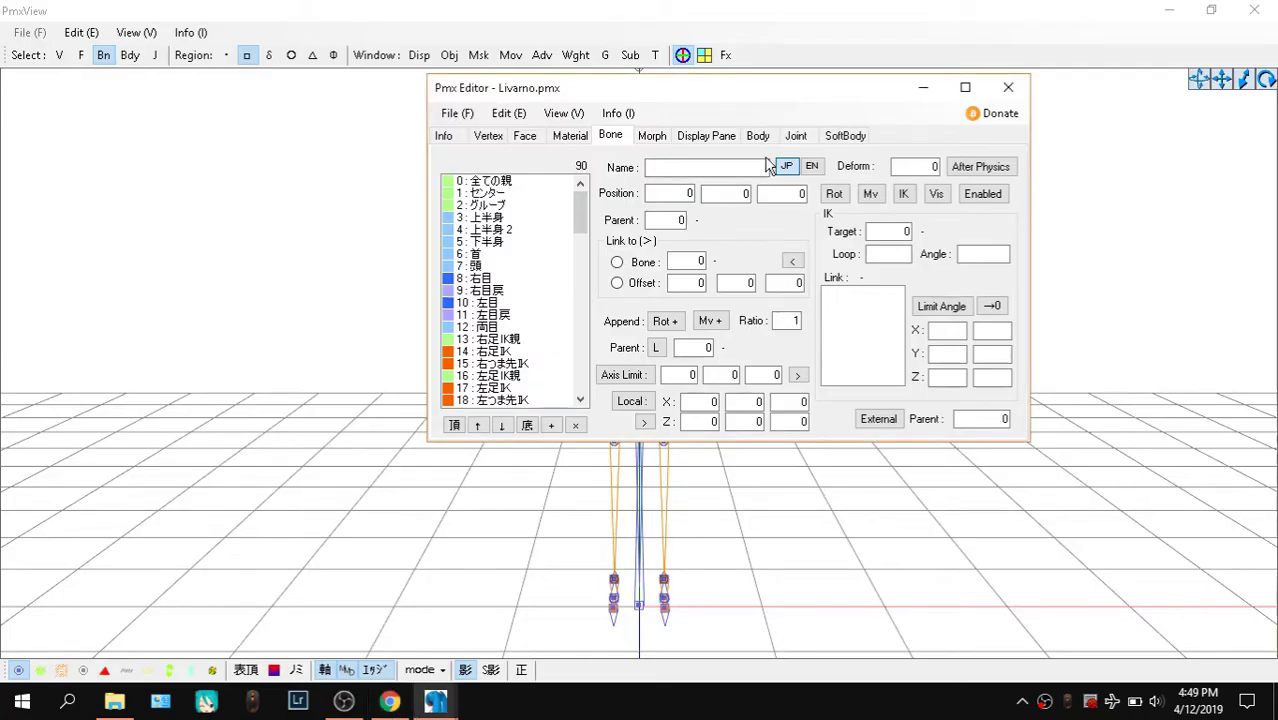
drag(714, 74, 714, 75)
drag(641, 94, 948, 94)
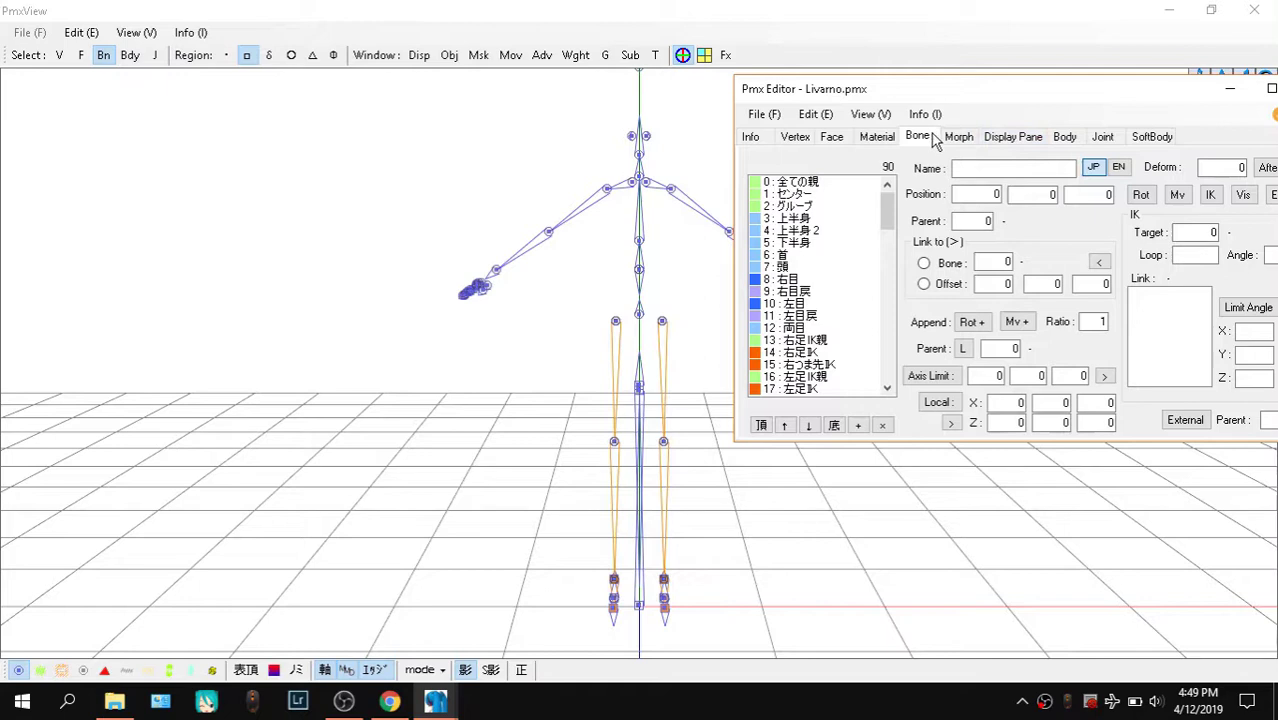
click(111, 58)
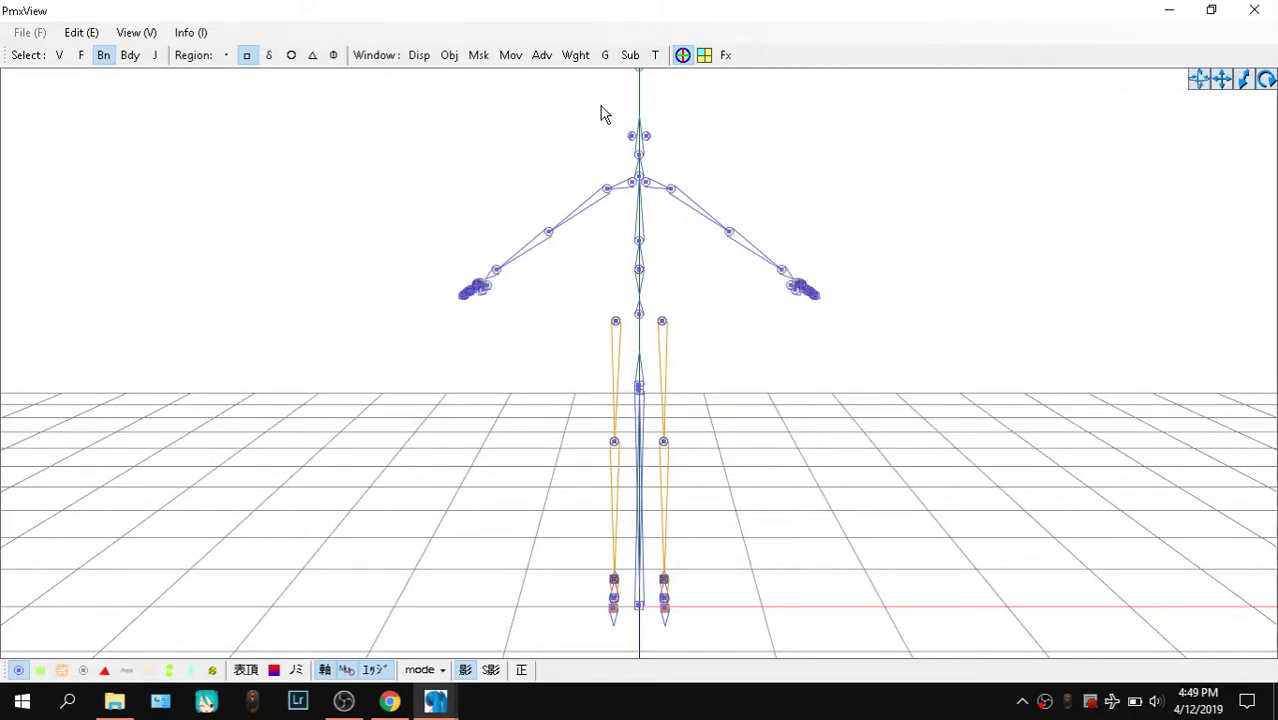
Show all the model's materials through Vertex/Masking, hide them all again and inspect the bare skeleton
click(476, 55)
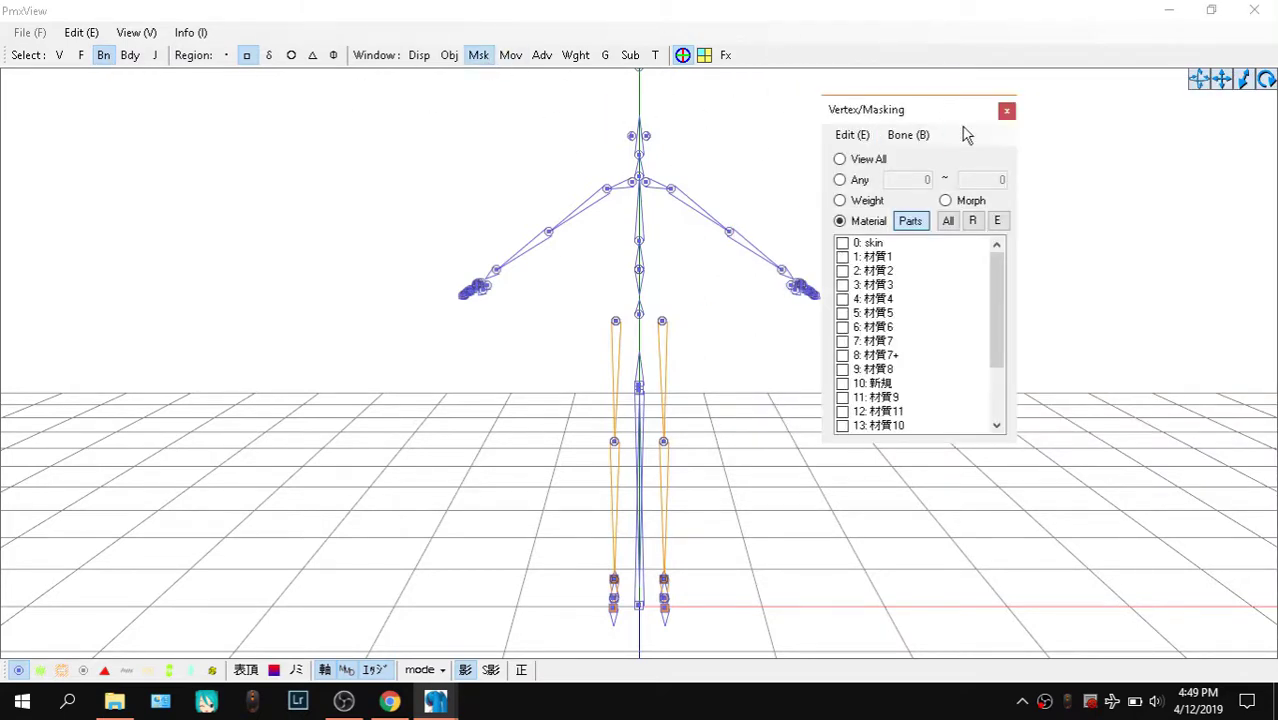
drag(922, 107, 1014, 108)
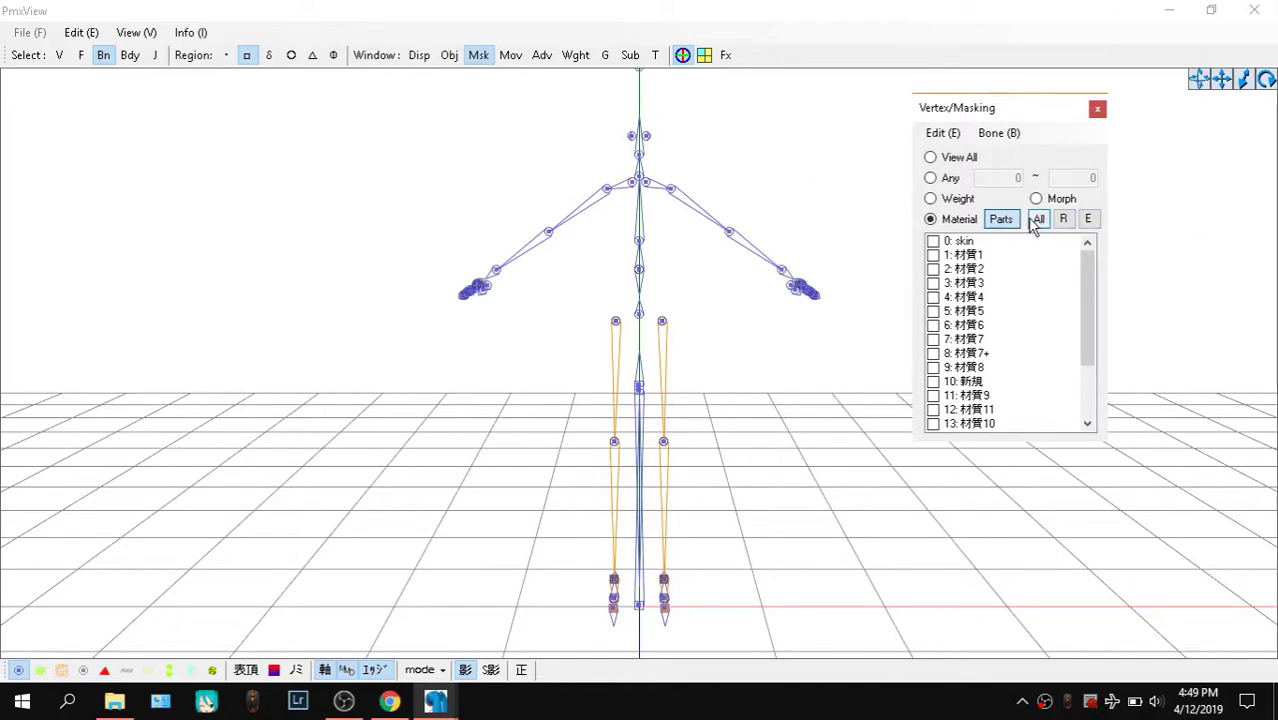
click(931, 158)
click(959, 219)
click(1039, 219)
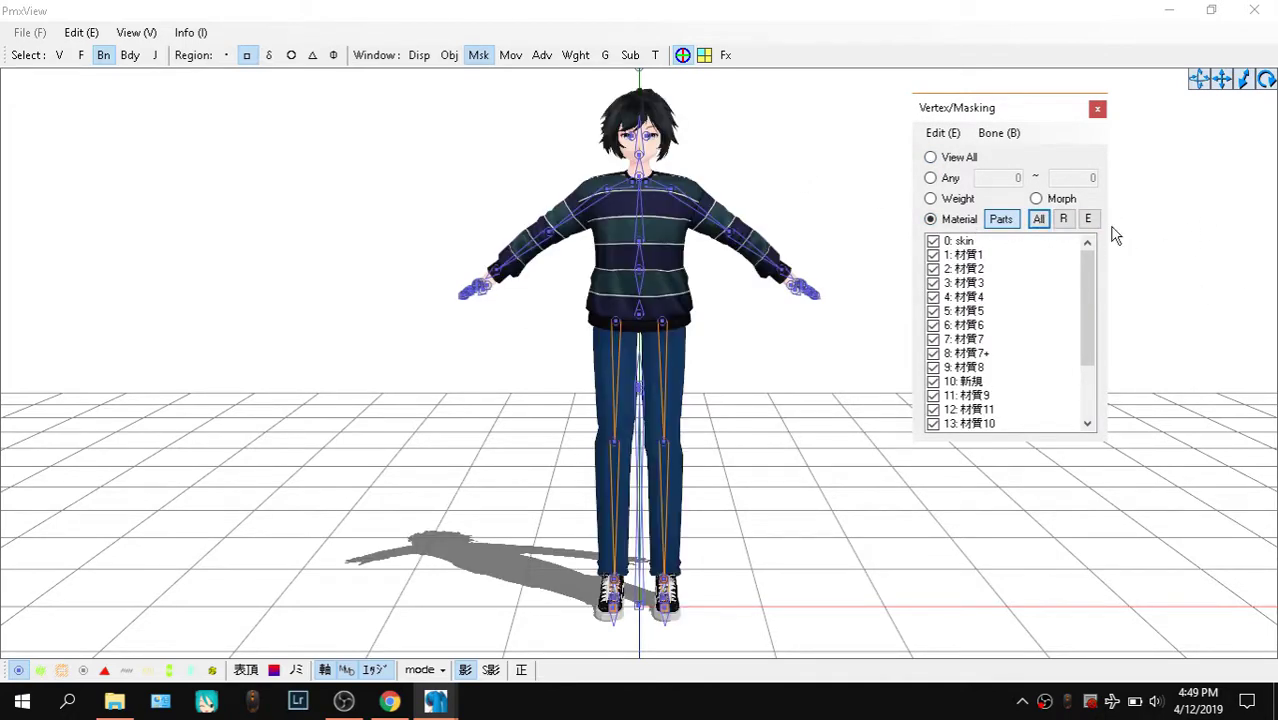
click(1062, 220)
click(1096, 109)
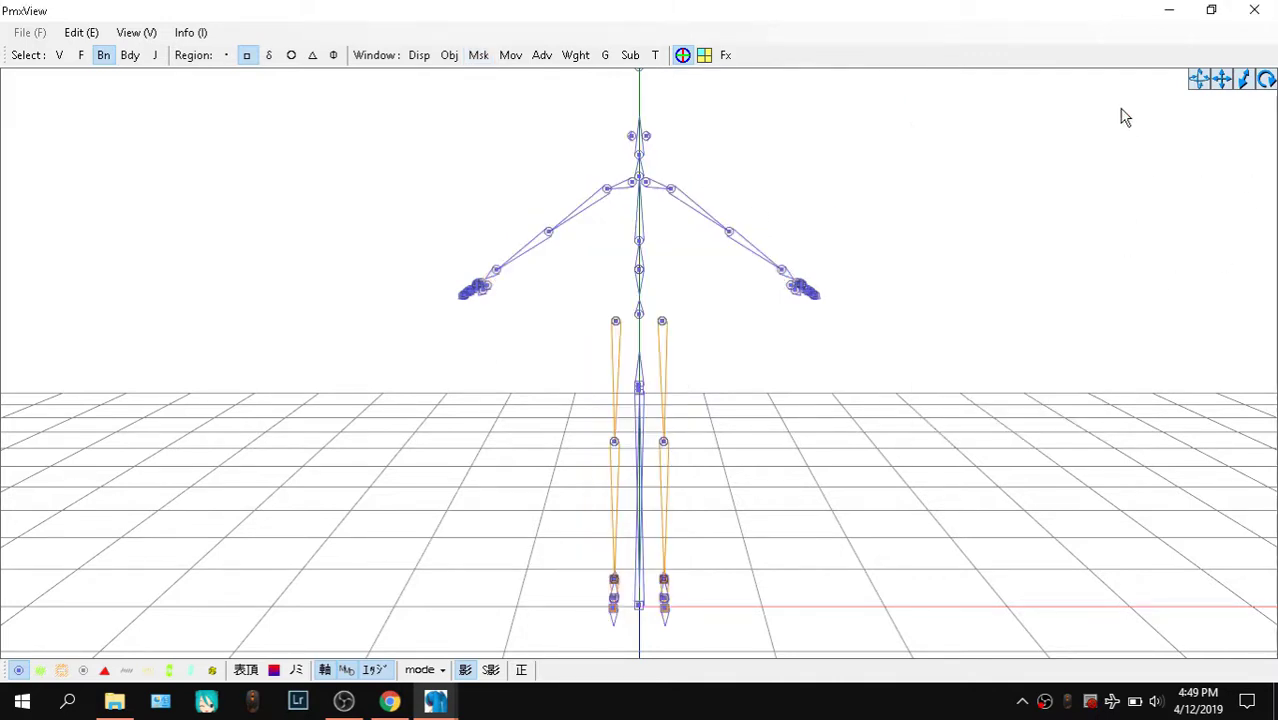
right_drag(863, 258, 640, 285)
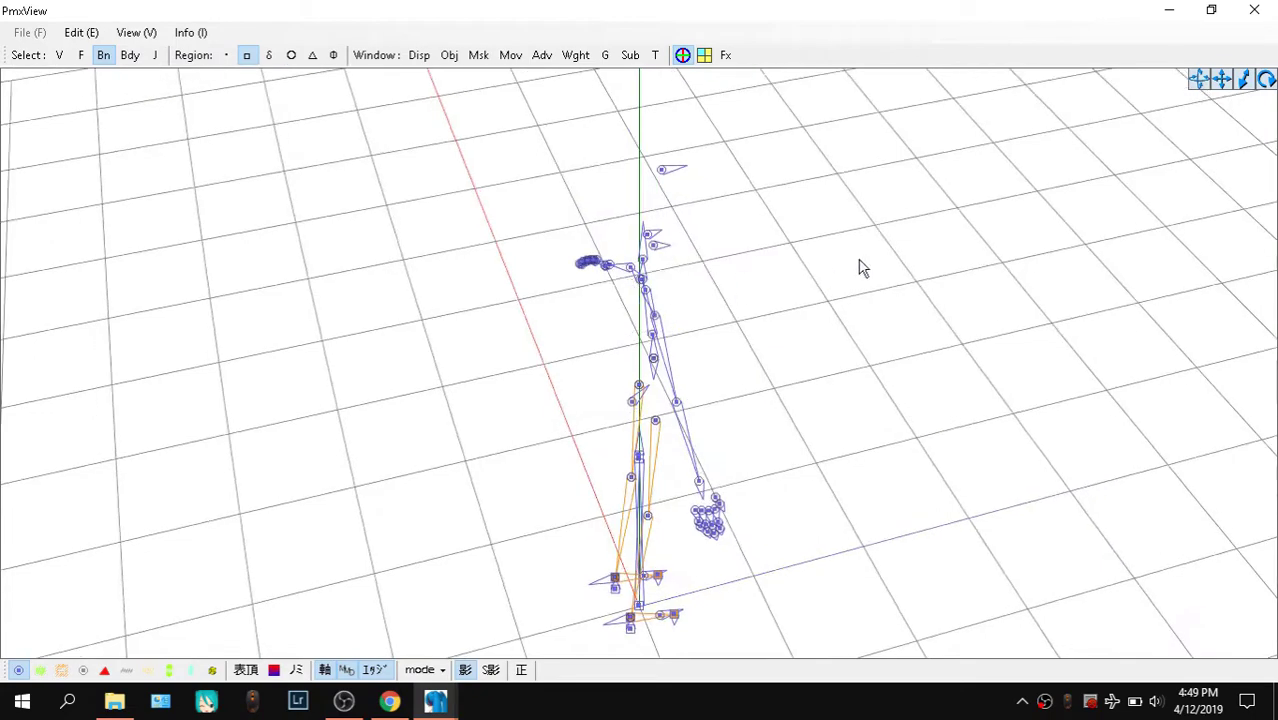
key(F2)
scroll(866, 254, down, 3)
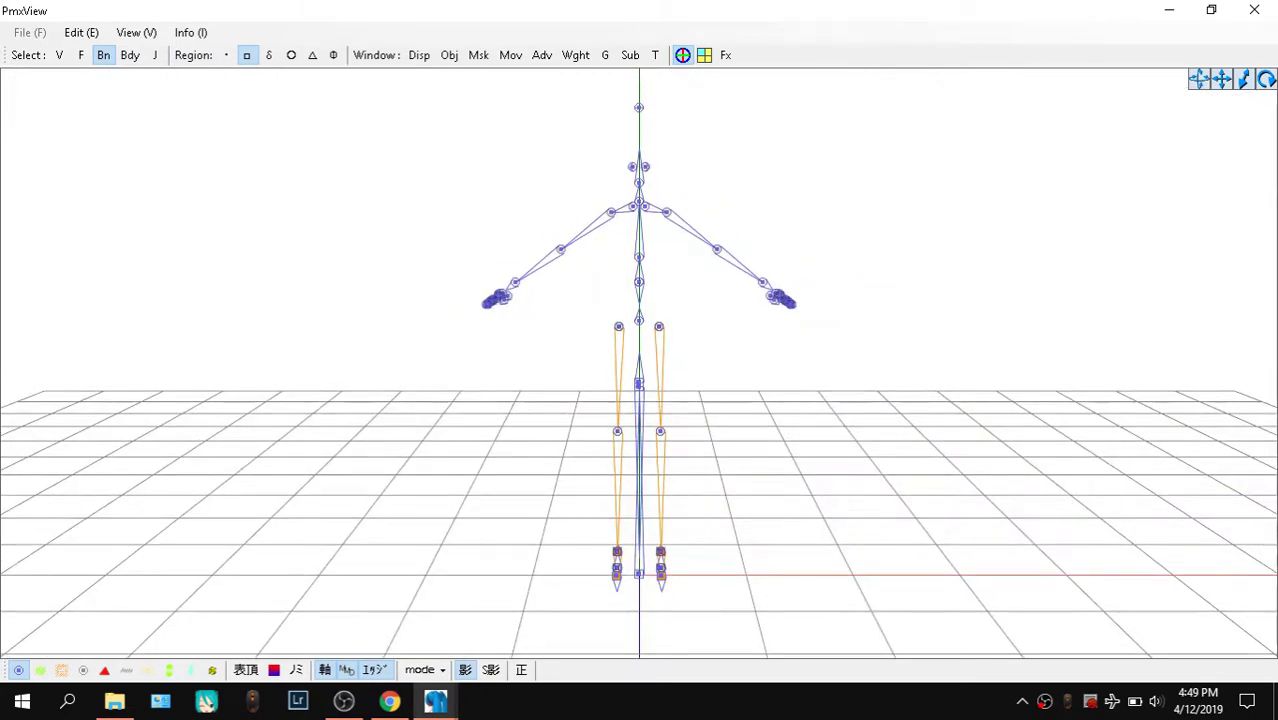
Launch another instance of PmxEditor.exe from the PMX Editor folder on the desktop
click(114, 702)
double_click(572, 238)
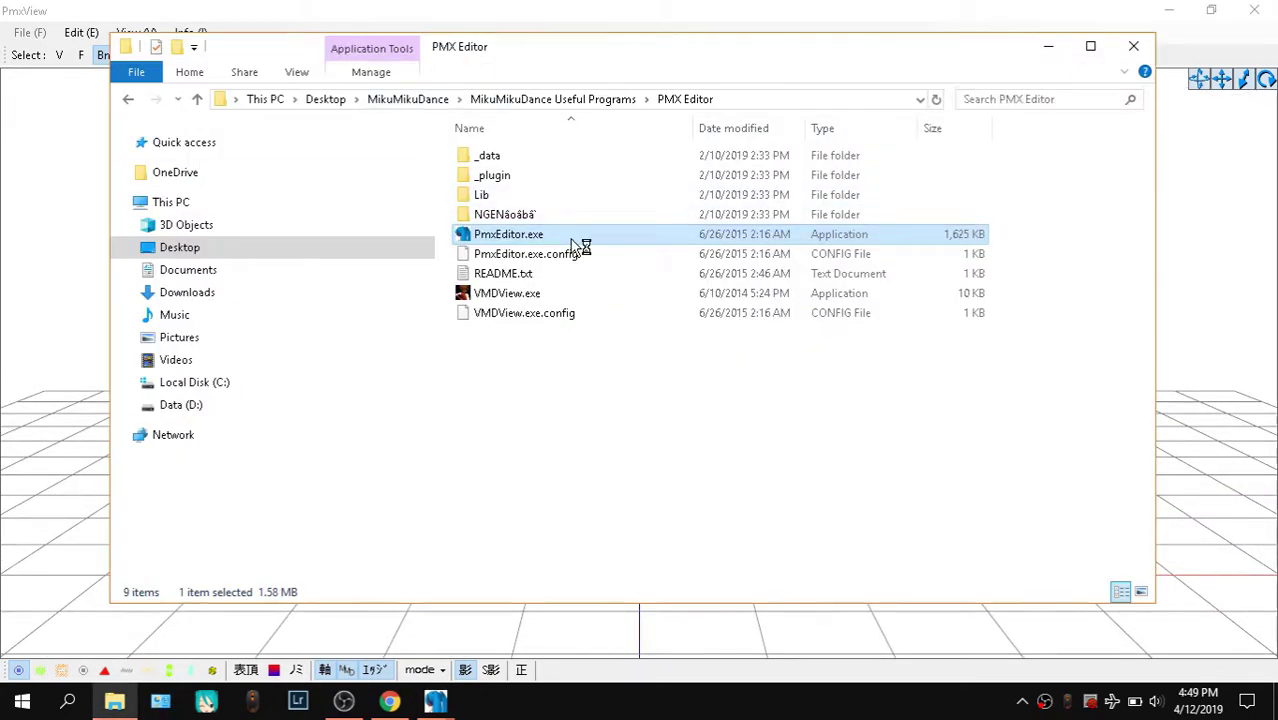
Close the PMX Editor folder window, maximize the new instance's model view and bring its empty editor window forward
click(1133, 46)
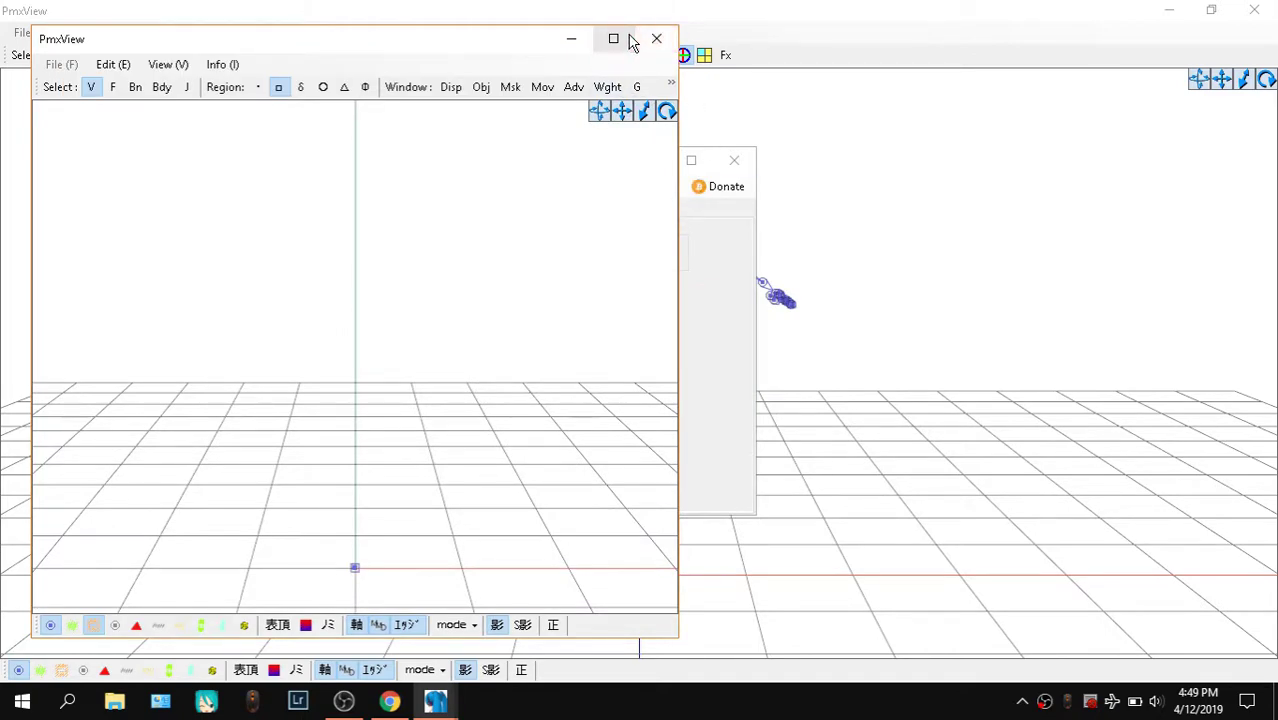
click(631, 42)
mouse_move(435, 700)
click(365, 628)
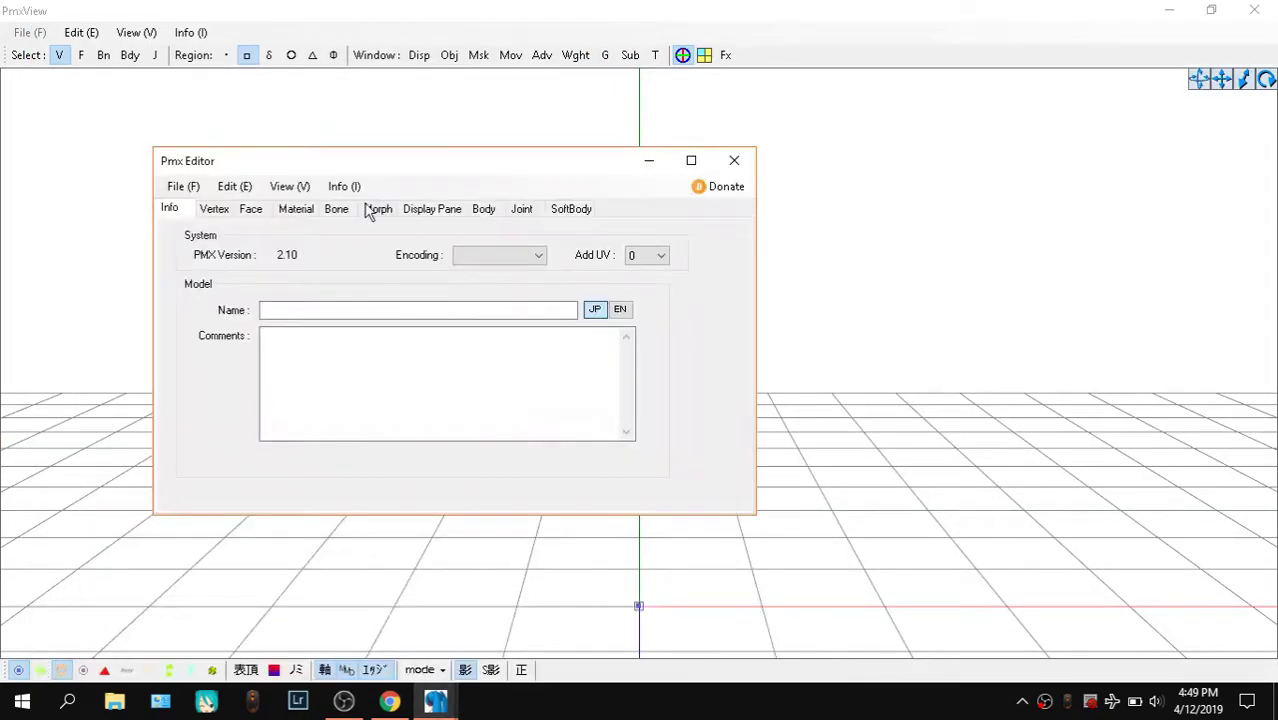
Open the KAITO.pmd model from the Vocaloids by Animasa folder and move the editor window out of the model view's way
click(183, 186)
click(226, 226)
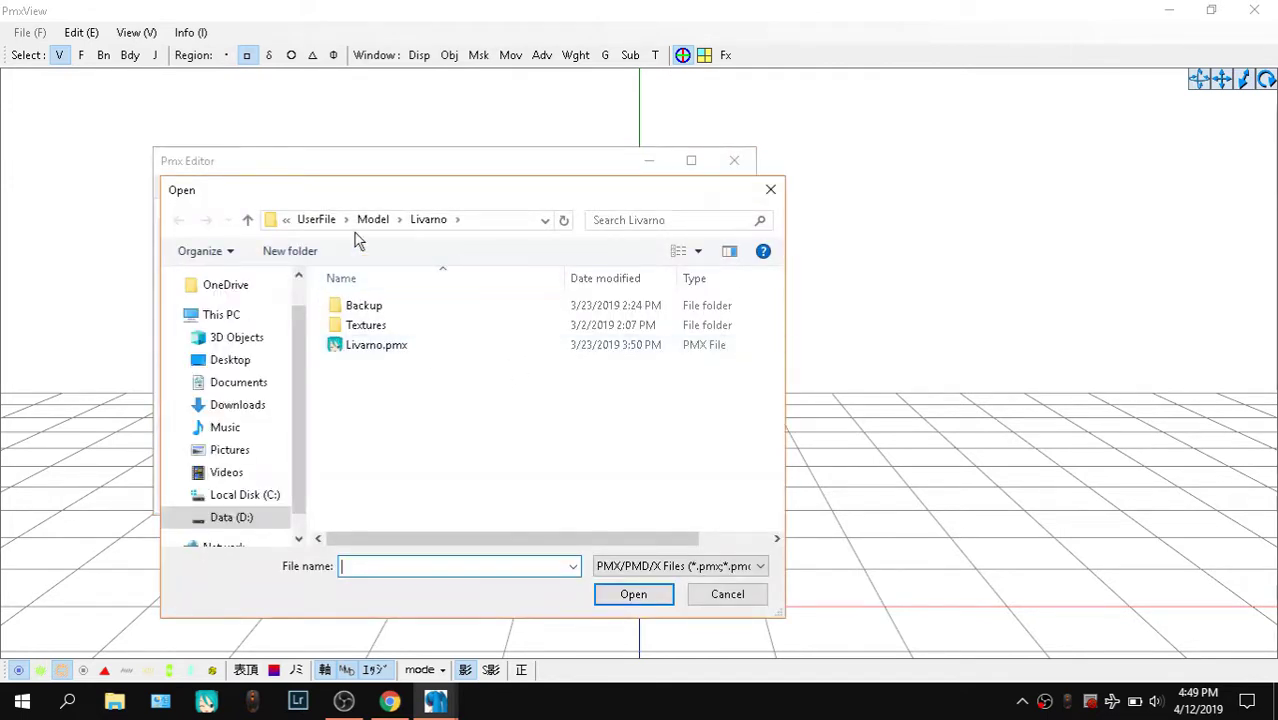
click(370, 220)
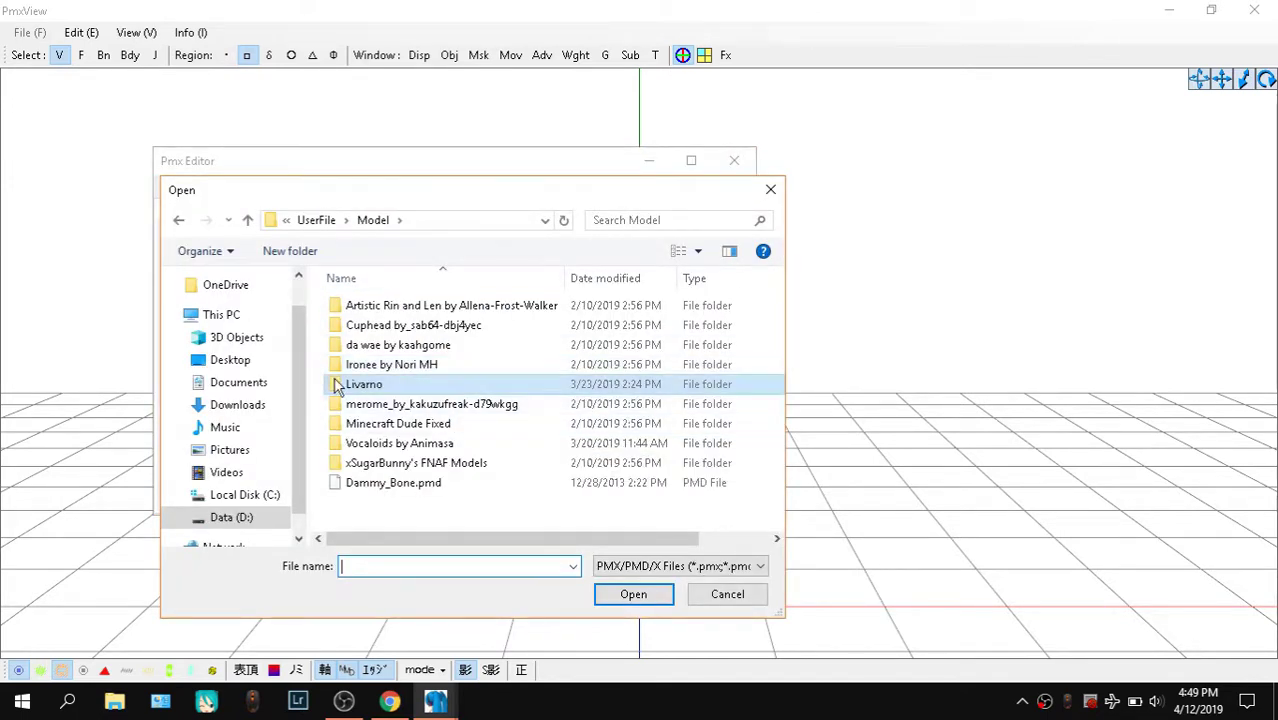
double_click(390, 443)
double_click(375, 323)
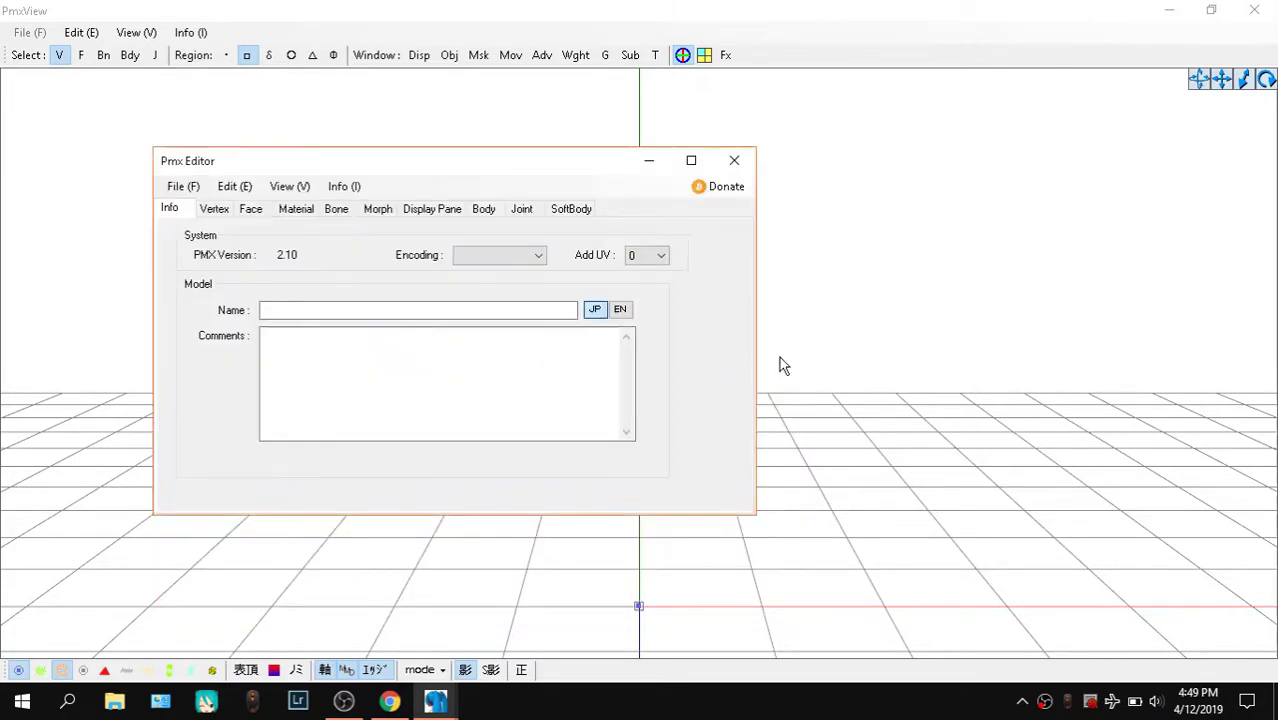
click(664, 166)
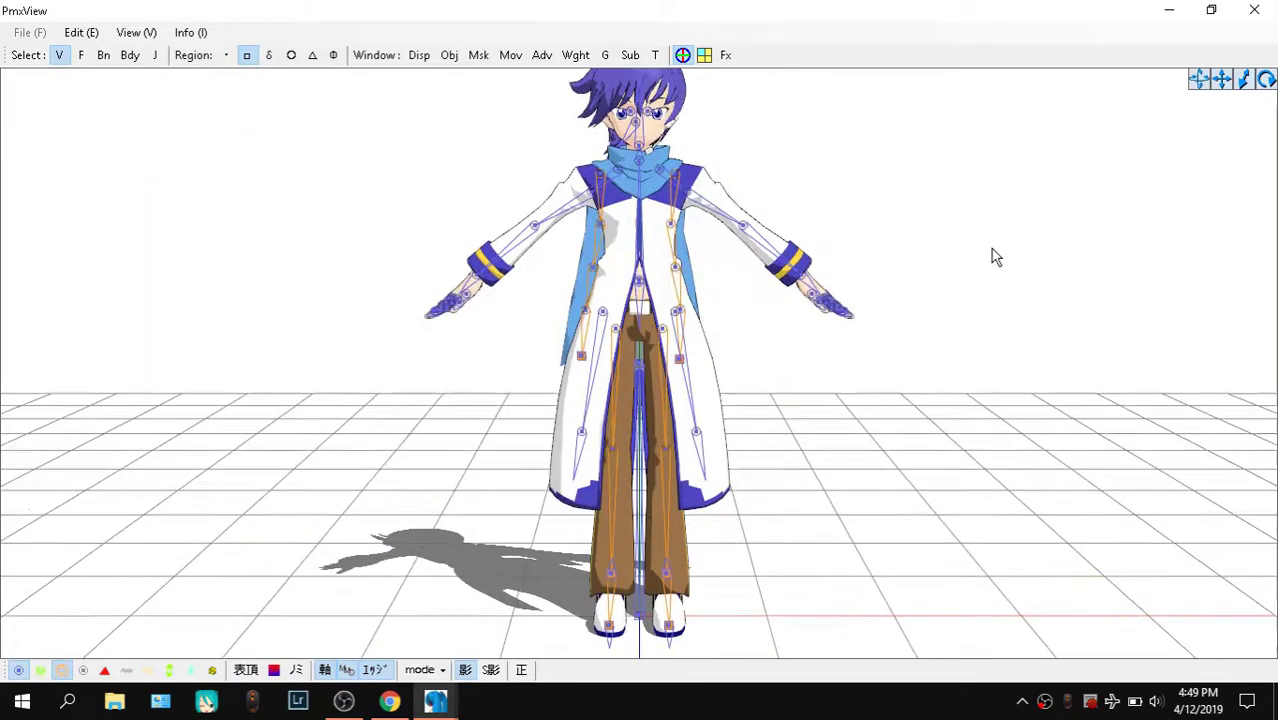
Hide all of KAITO's materials through Vertex/Masking and inspect the bare skeleton from the front and at an angle
right_drag(984, 254, 887, 257)
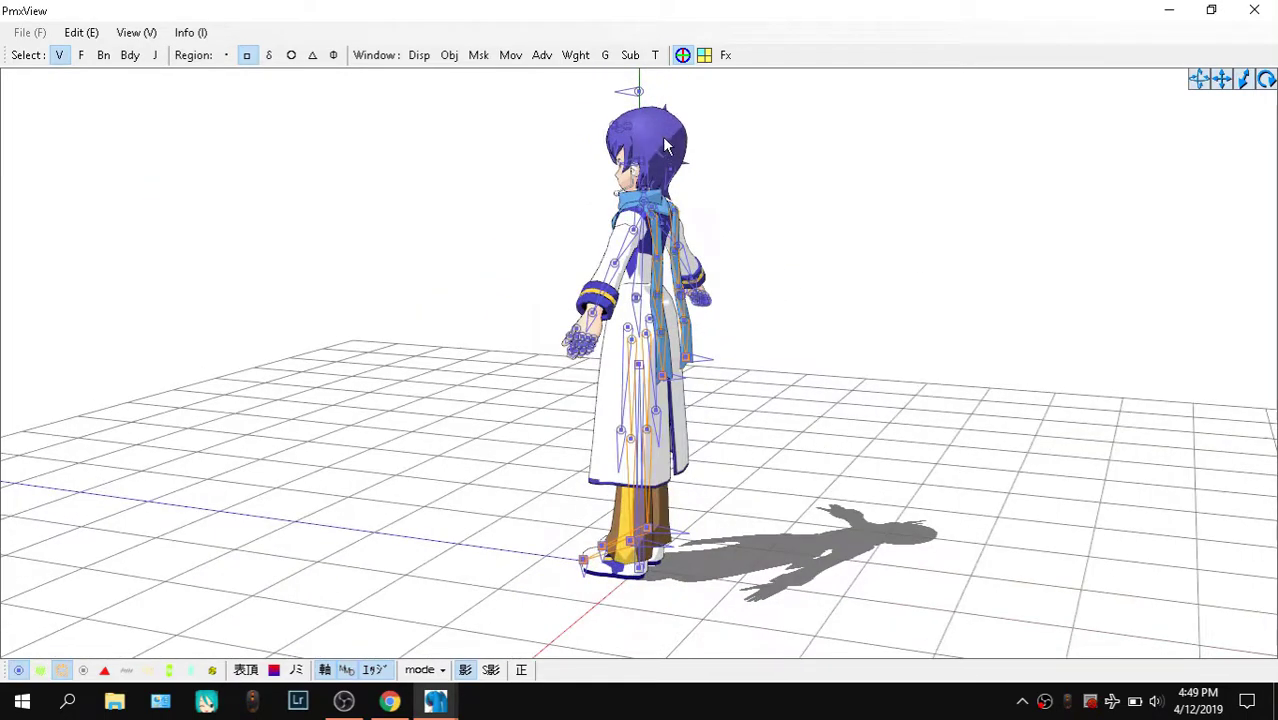
click(479, 55)
click(207, 175)
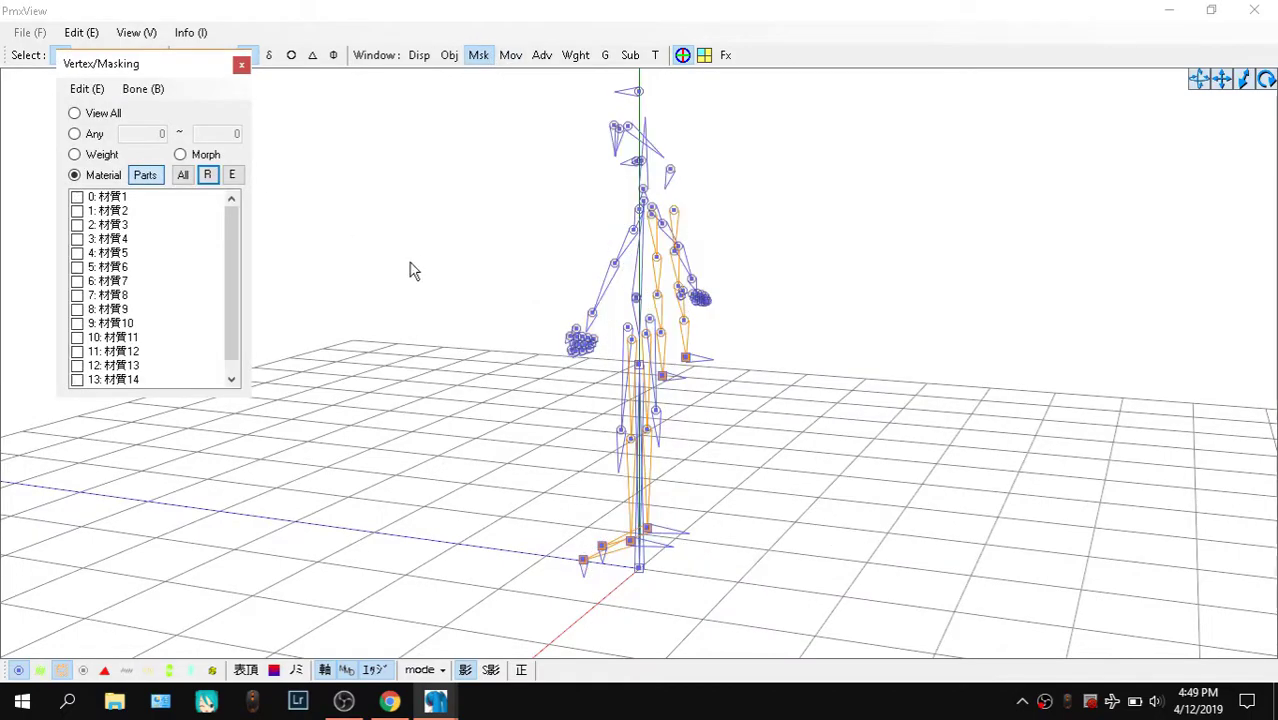
click(241, 64)
right_drag(416, 203, 792, 226)
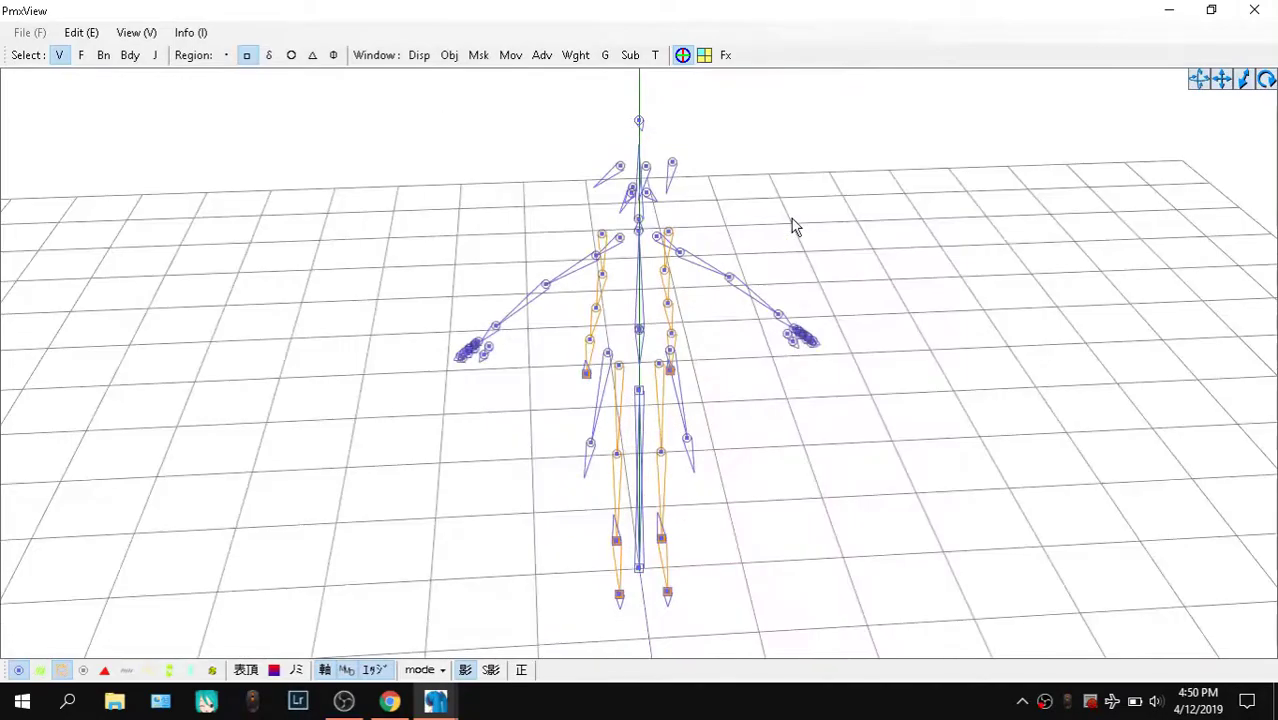
key(F1)
scroll(861, 202, down, 2)
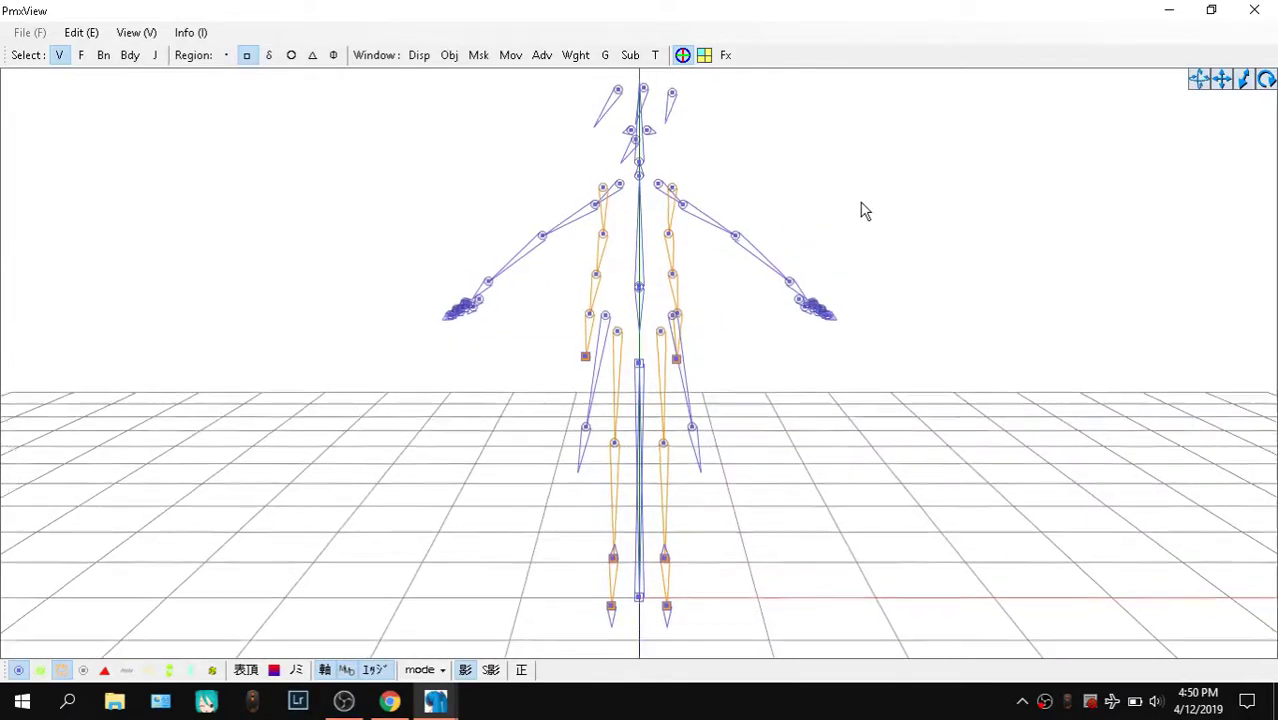
scroll(863, 210, down, 1)
right_drag(833, 191, 796, 186)
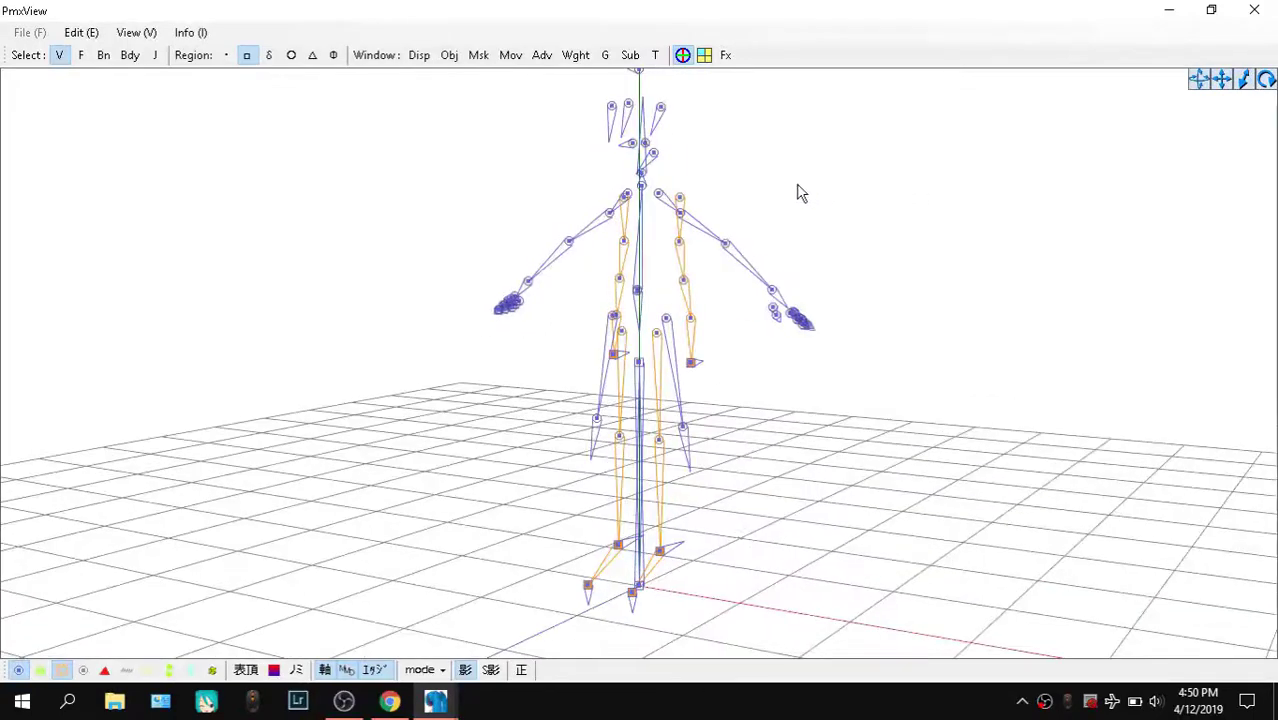
Switch back to Livarno's model view and place the Livarno.pmx editor window in front of it, beside the skeleton
click(460, 692)
click(387, 648)
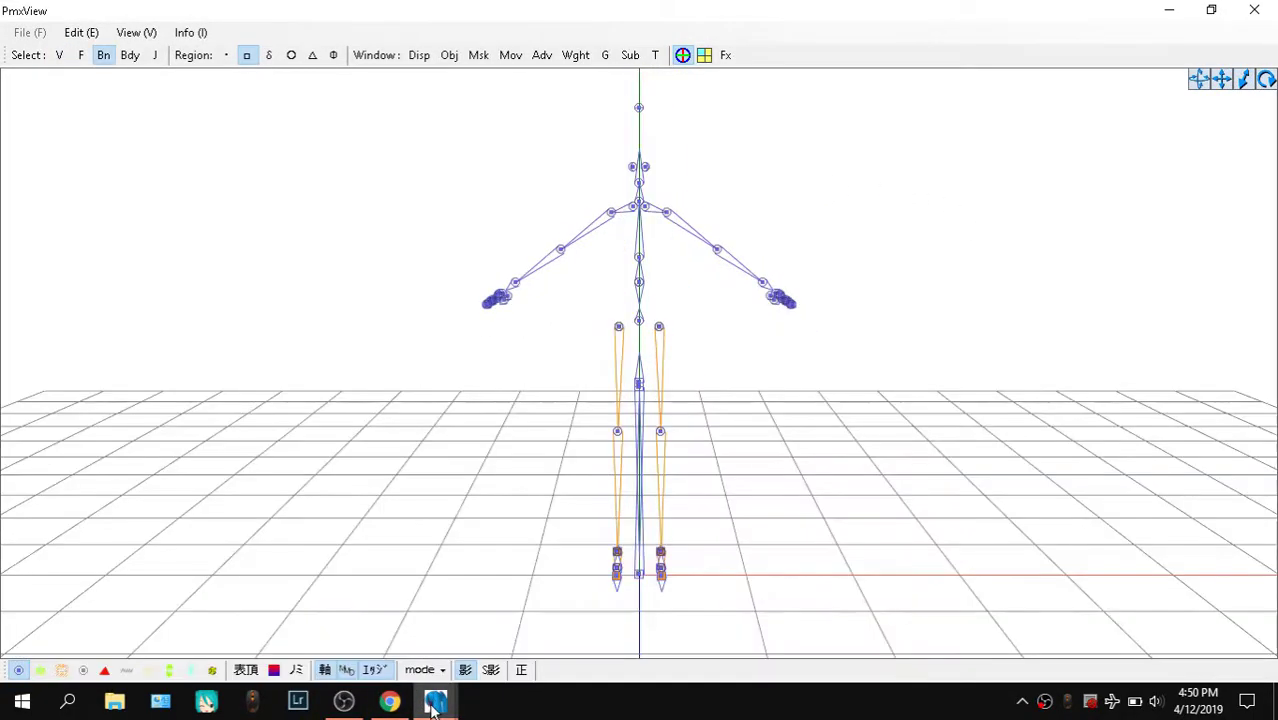
mouse_move(435, 700)
click(115, 632)
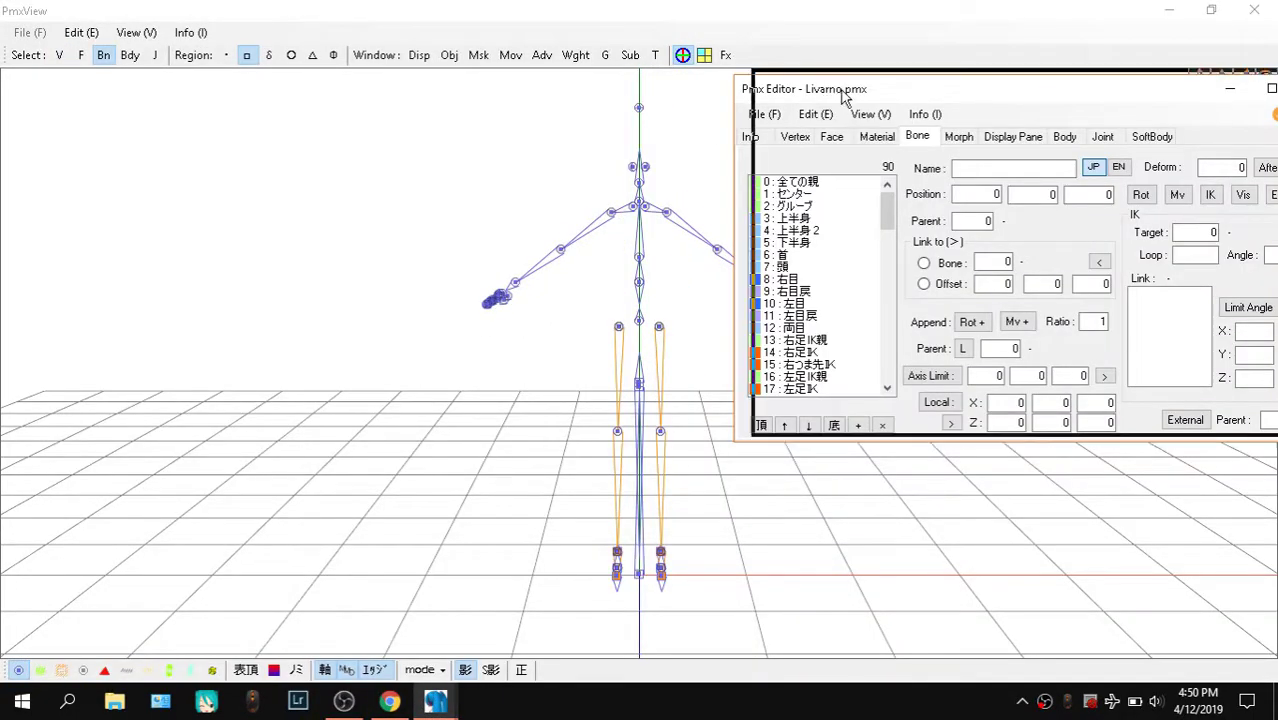
drag(825, 100, 843, 94)
click(447, 40)
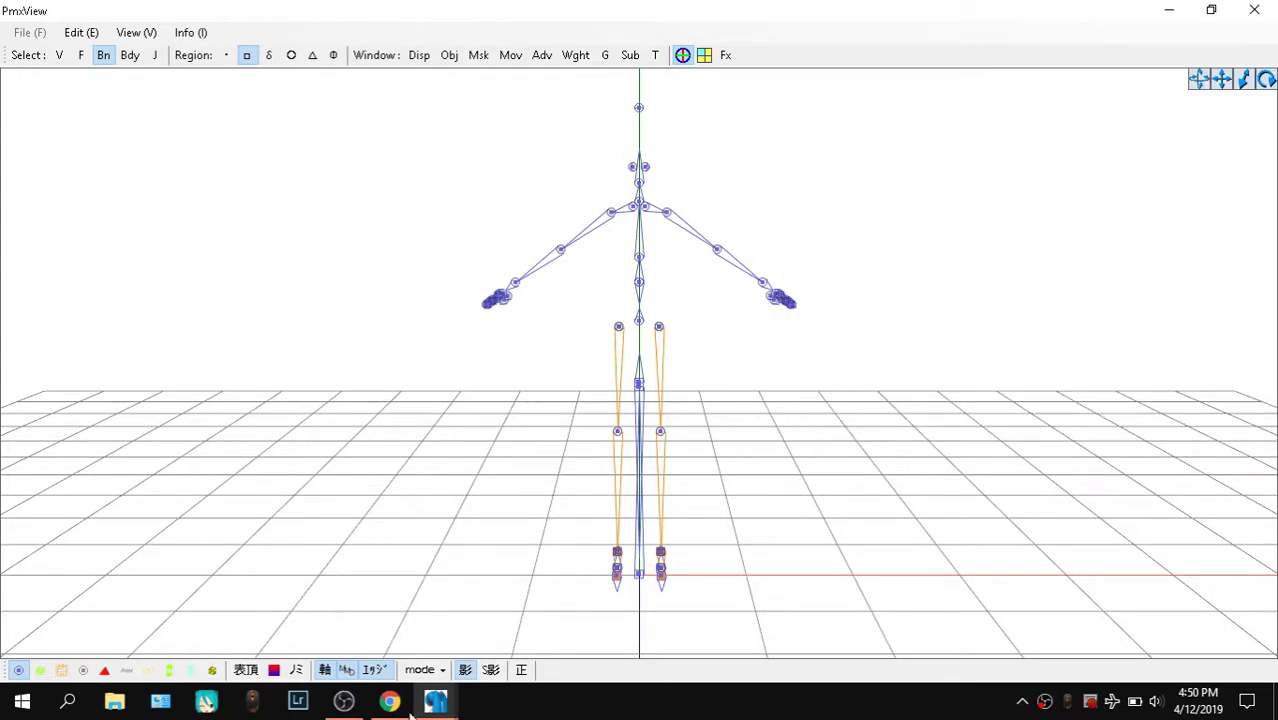
mouse_move(435, 700)
click(150, 632)
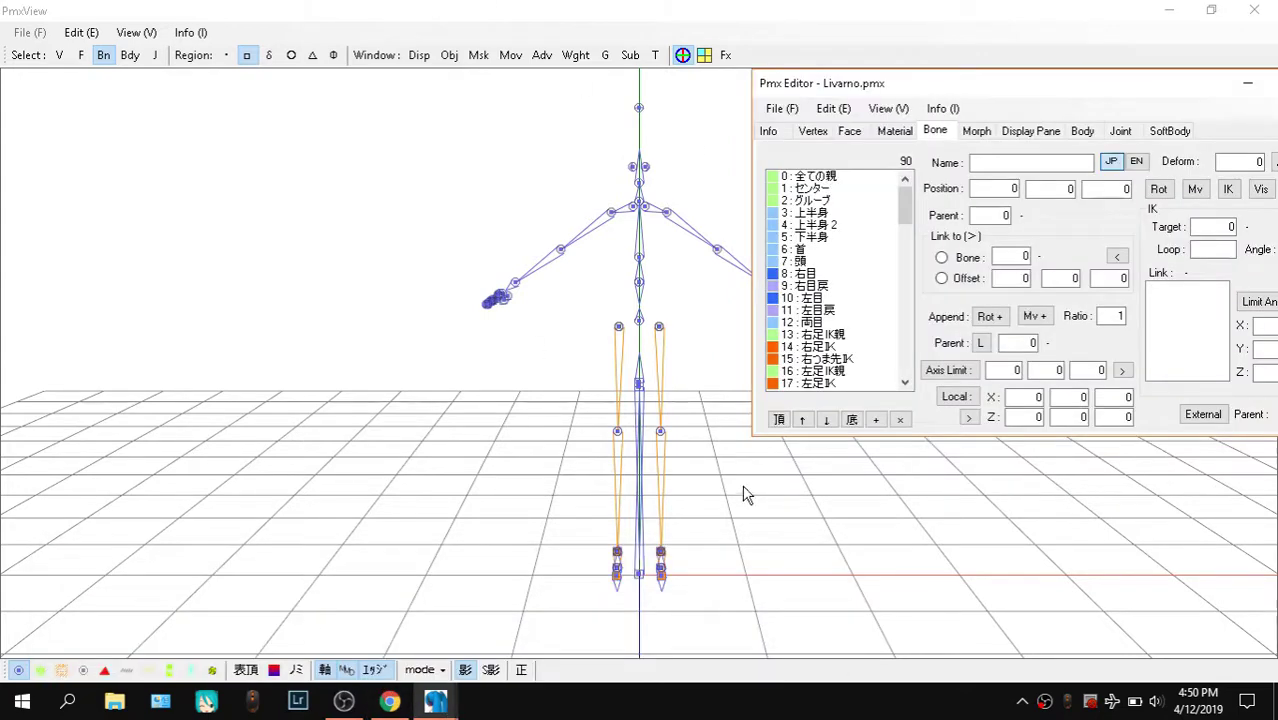
Select the root bone 全ての親 in Livarno's bone list and display its English name
click(836, 177)
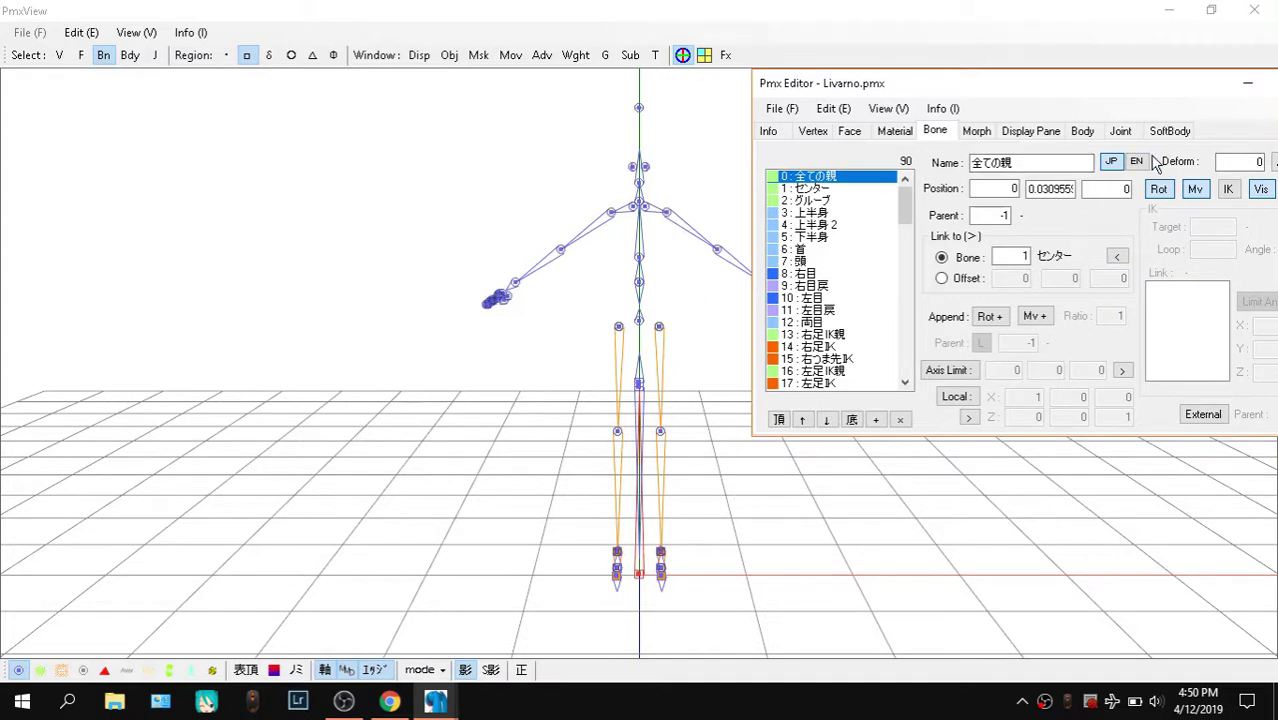
double_click(1022, 167)
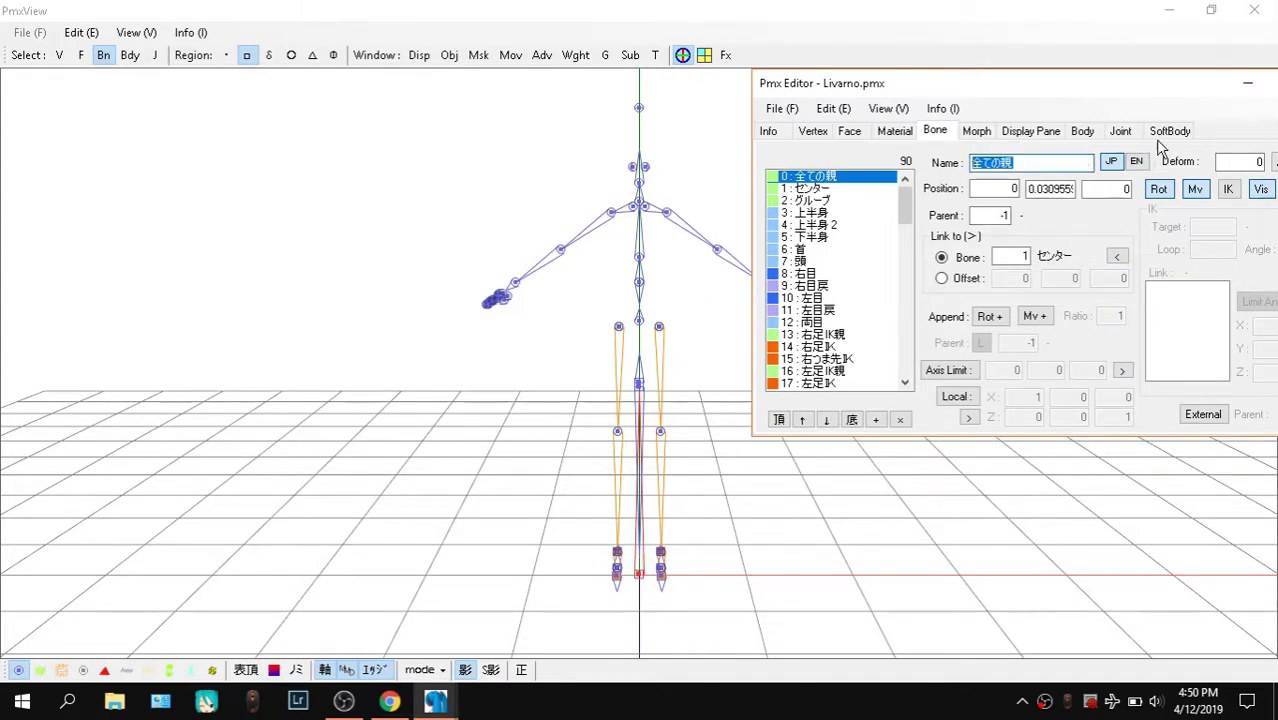
click(1137, 162)
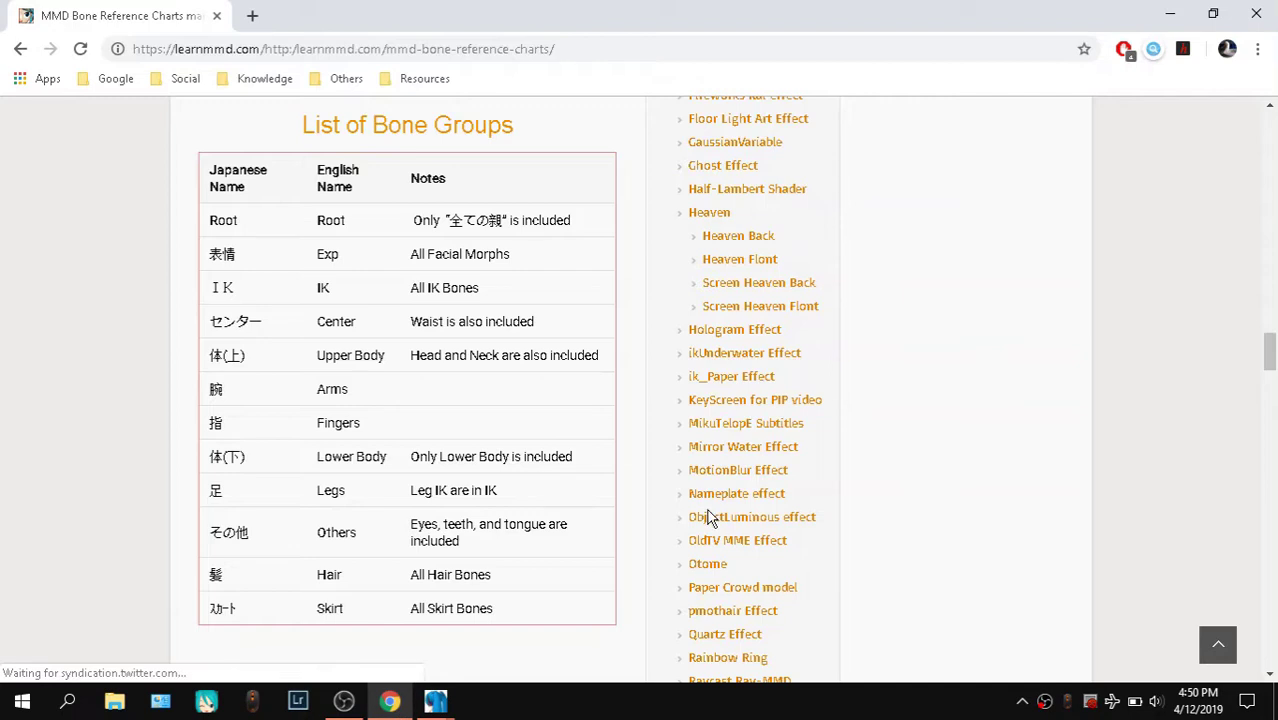
Switch to the bone reference chart in Chrome and highlight the English name mother in the List of All Required Bones
click(390, 701)
scroll(432, 290, up, 5)
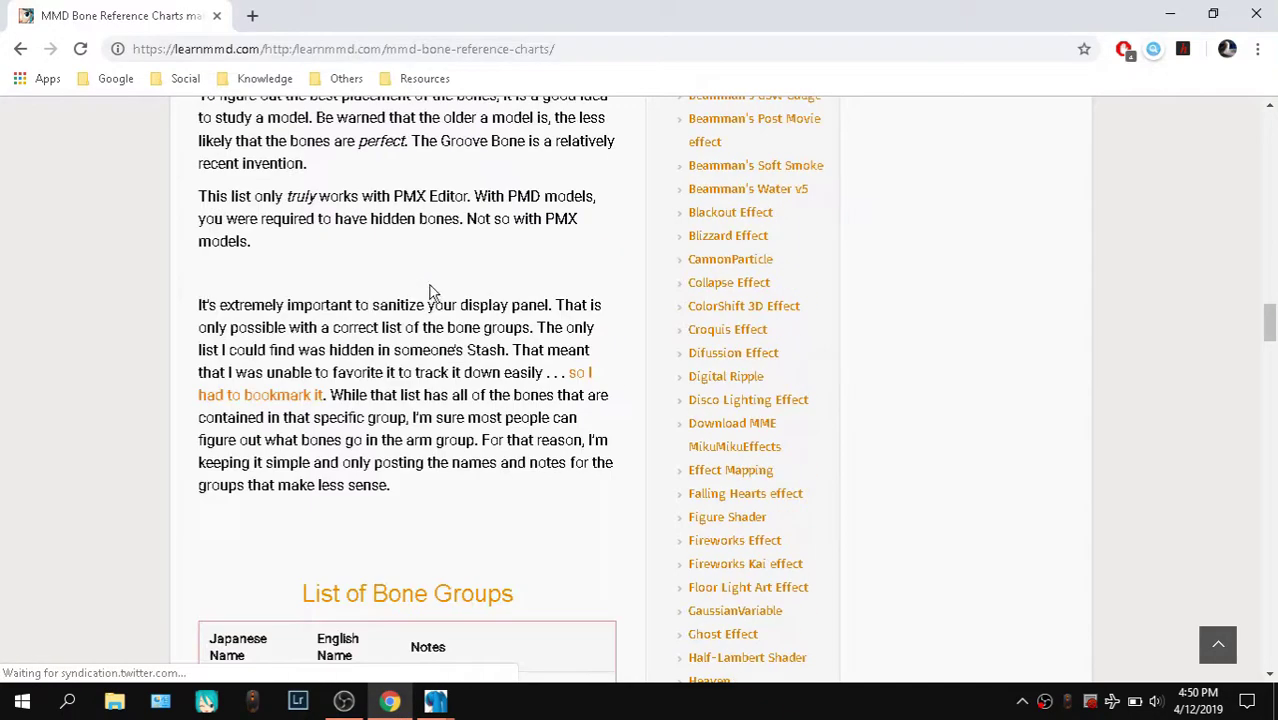
scroll(431, 290, down, 20)
scroll(432, 291, up, 12)
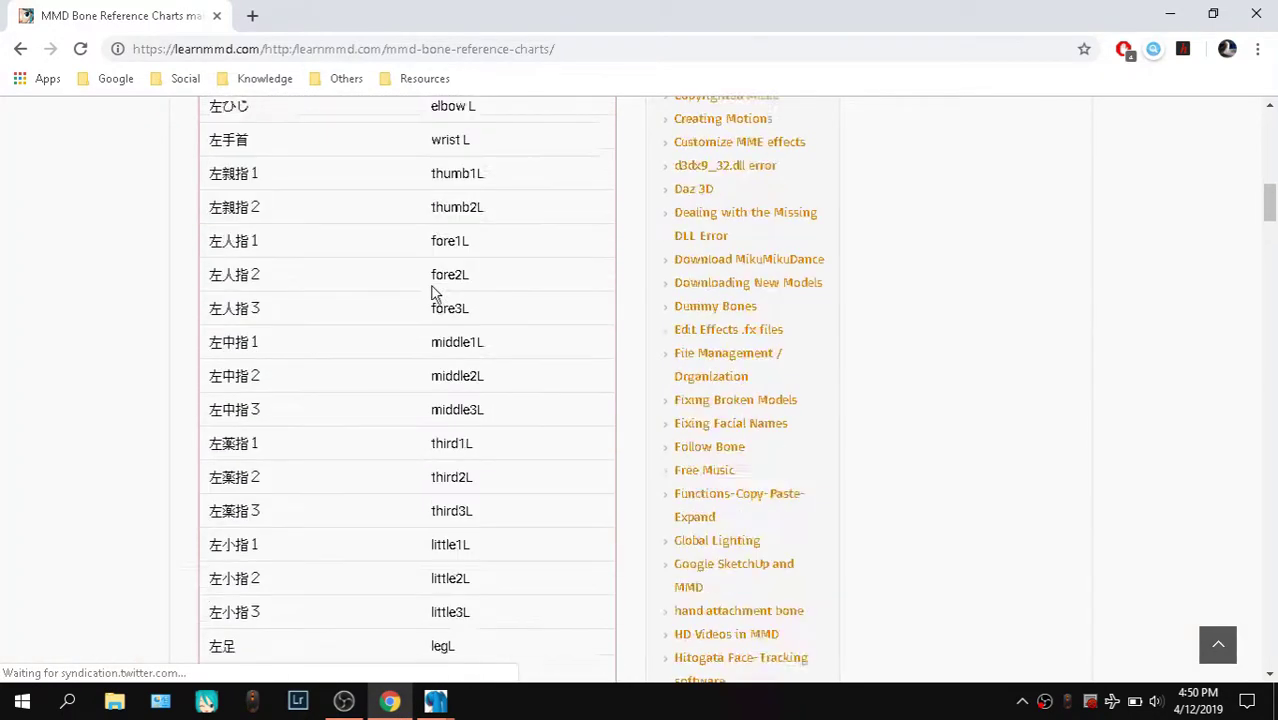
scroll(432, 290, up, 5)
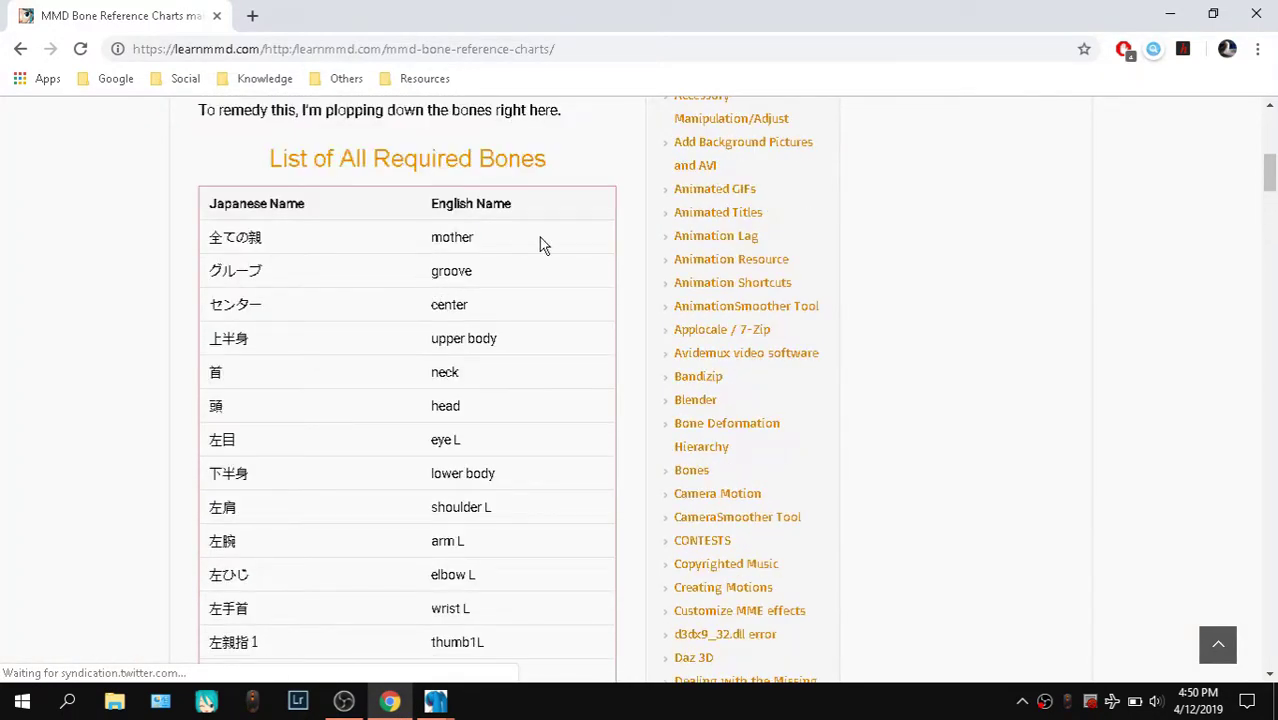
drag(431, 242, 487, 243)
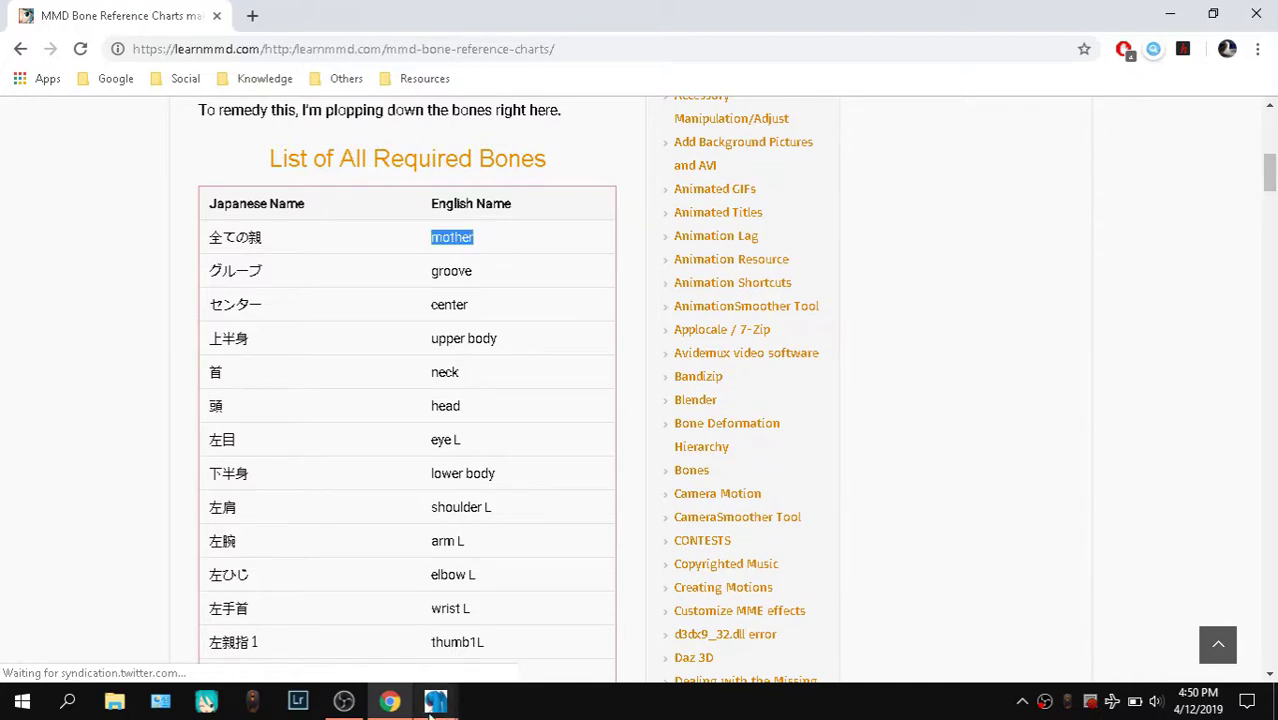
Return to the Livarno.pmx editor and clear the English name of the bone 全ての親
mouse_move(435, 700)
click(170, 618)
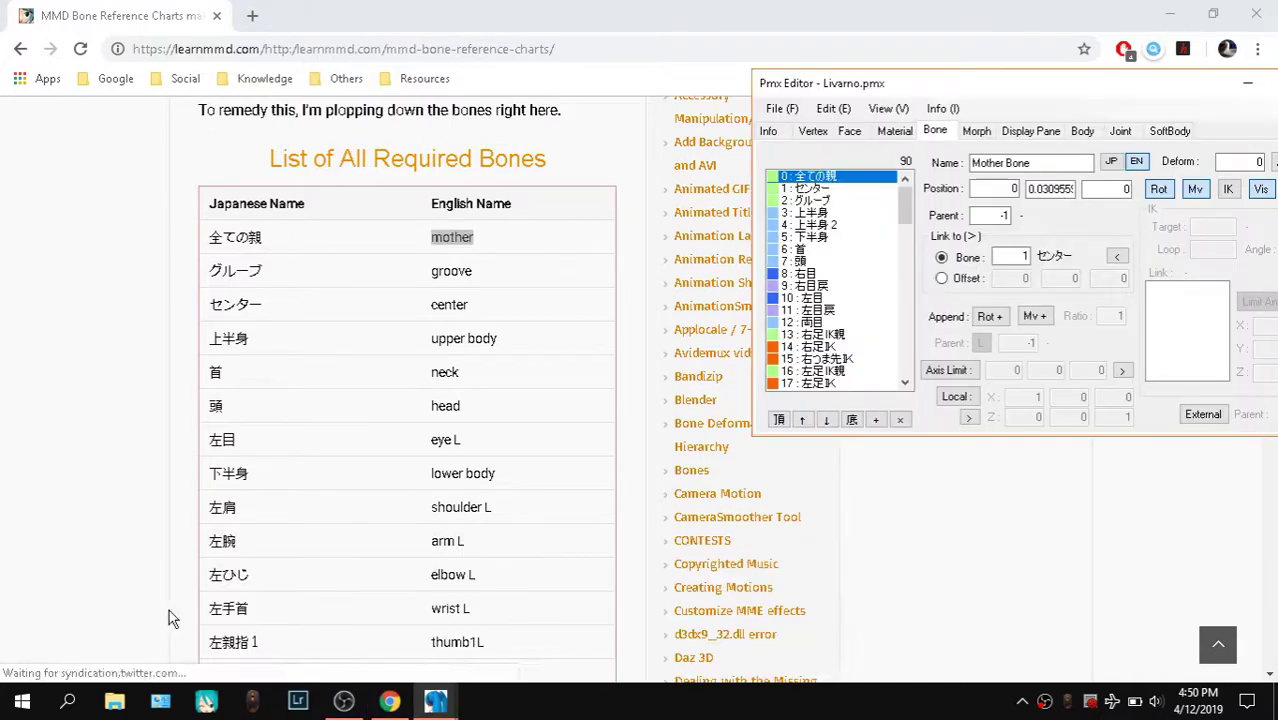
click(1052, 163)
key(ctrl+a)
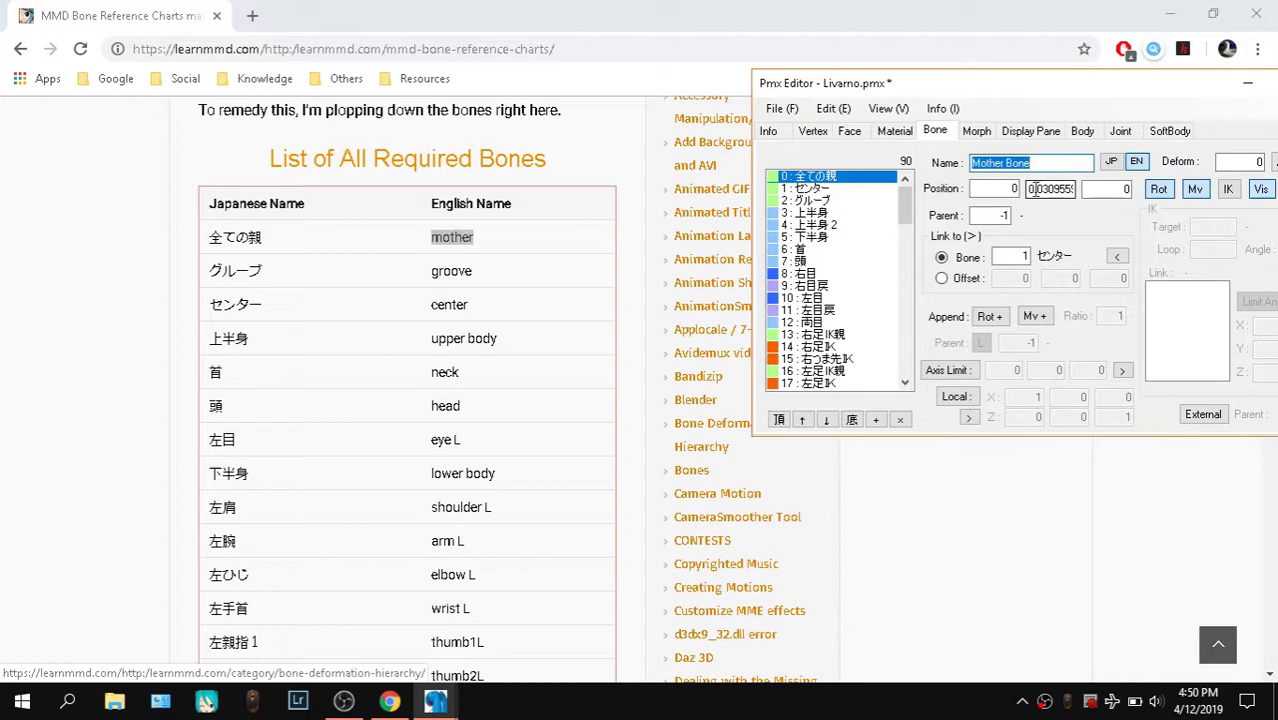
click(1093, 191)
key(ctrl+a)
key(ctrl+c)
key(End)
key(ctrl+v)
key(ctrl+a)
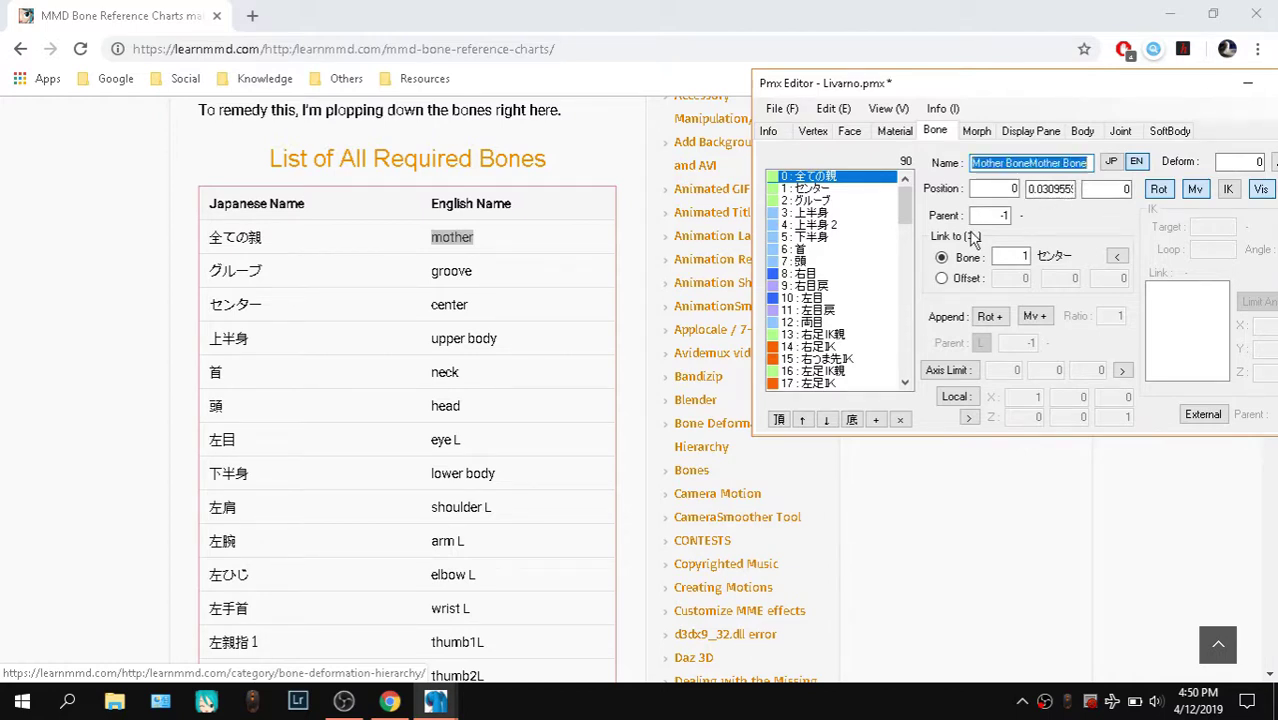
key(BackSpace)
Take the Japanese name 全ての親 from the chart in Chrome and use it as the root bone's Japanese name in PMX Editor
click(474, 231)
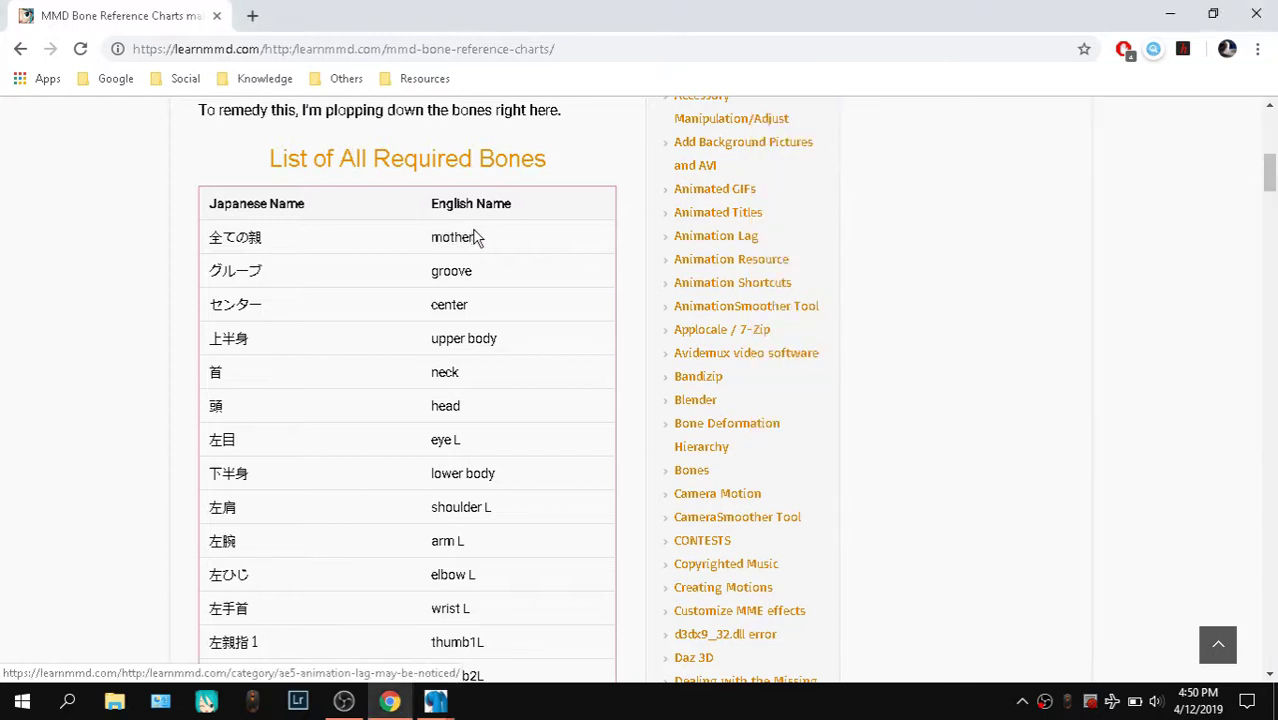
drag(483, 236, 432, 237)
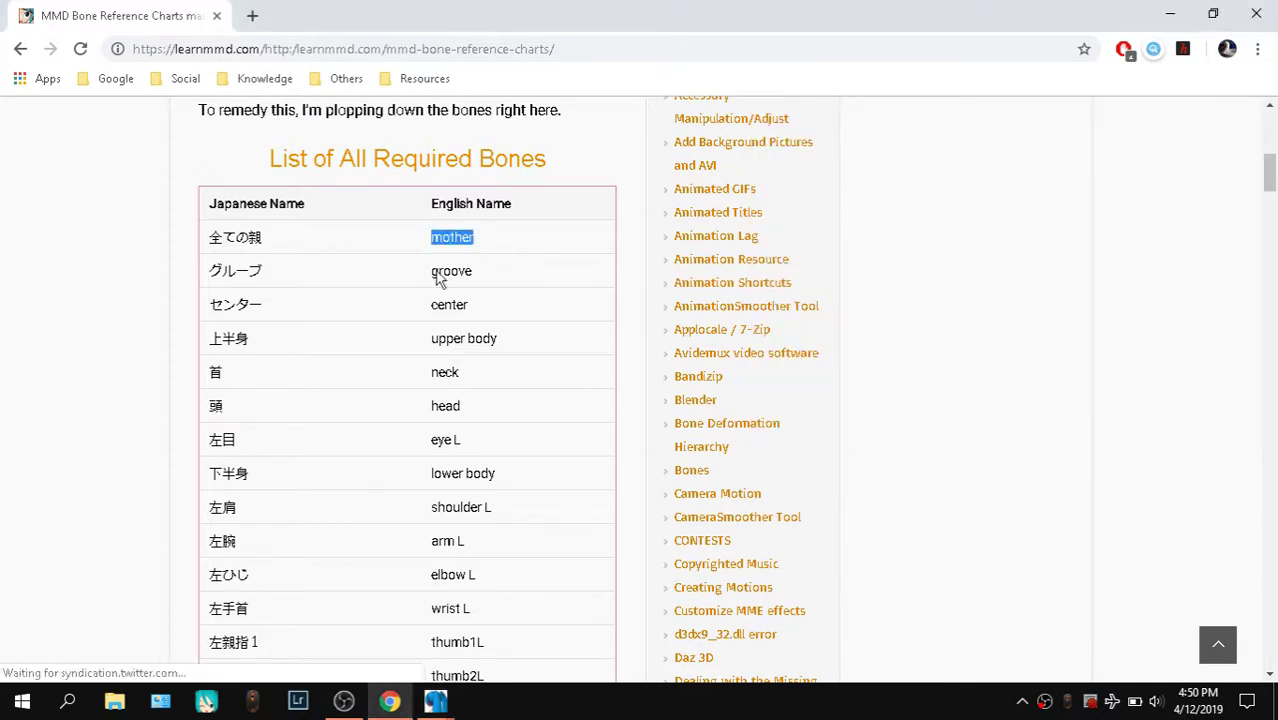
drag(266, 238, 226, 241)
click(349, 241)
click(238, 239)
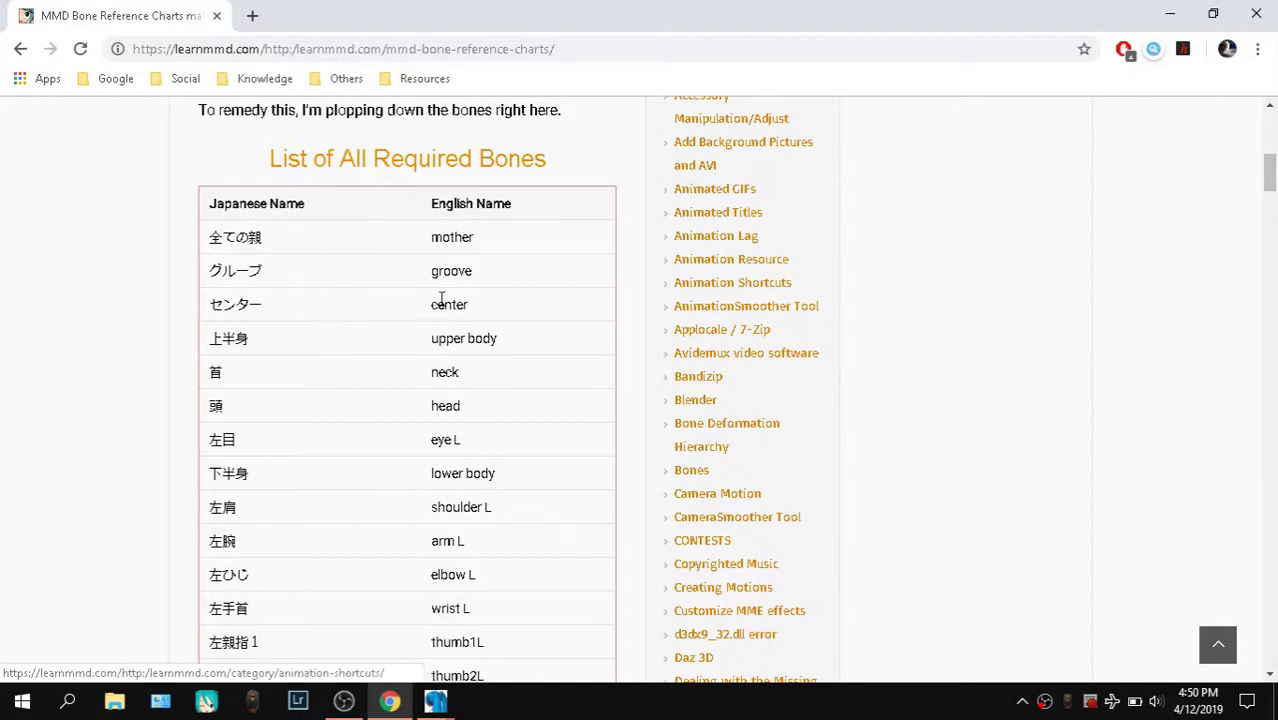
drag(280, 248, 215, 243)
click(435, 700)
click(126, 620)
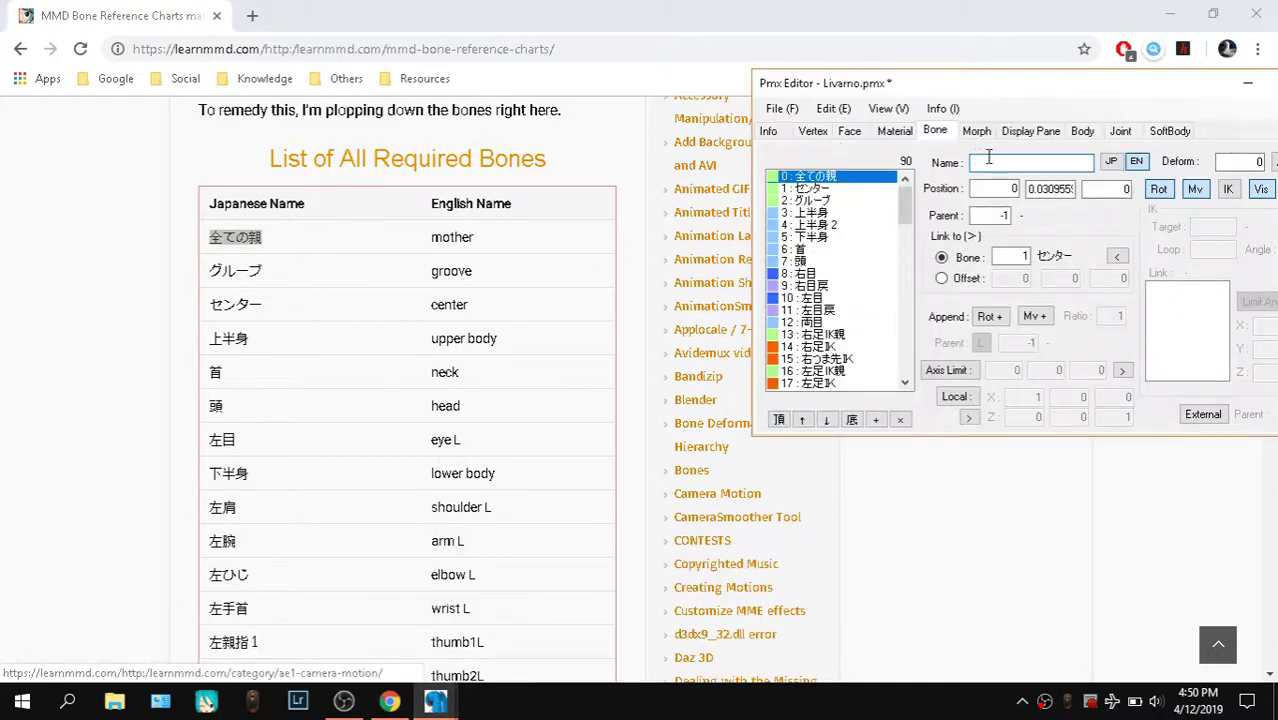
click(1111, 161)
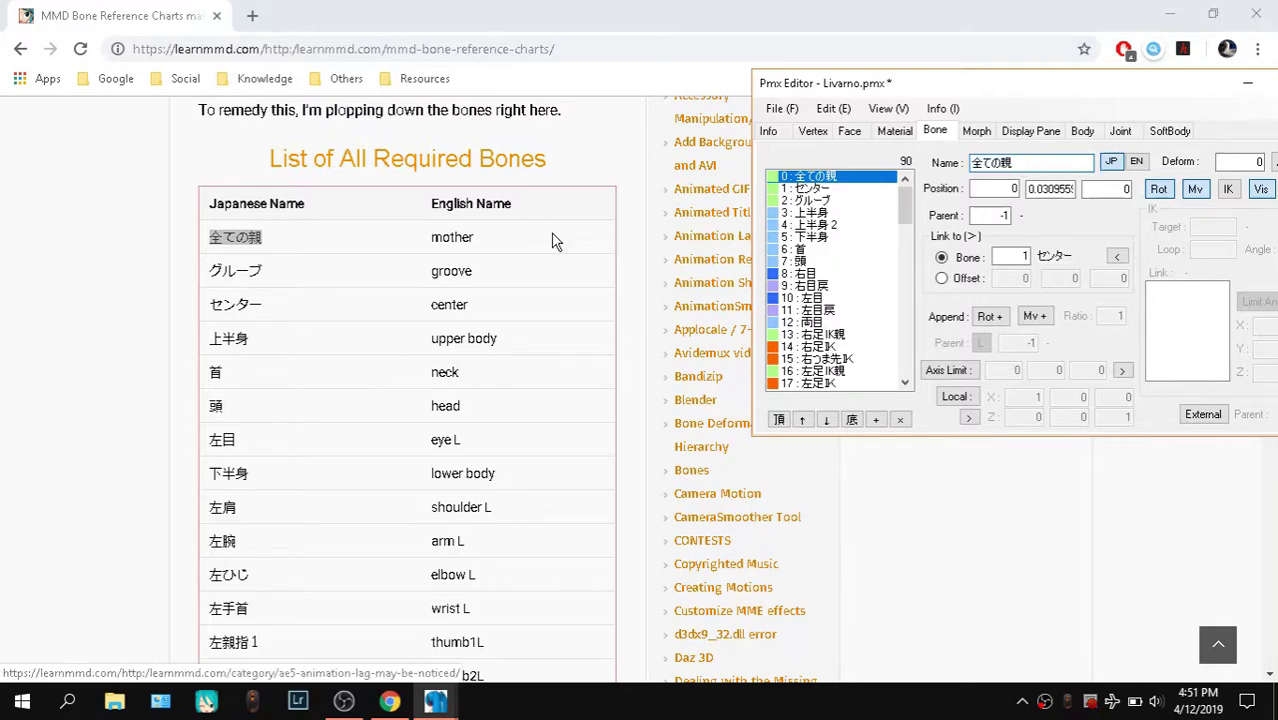
Set the root bone's English name to mother, copied from the reference chart
click(1136, 161)
click(491, 243)
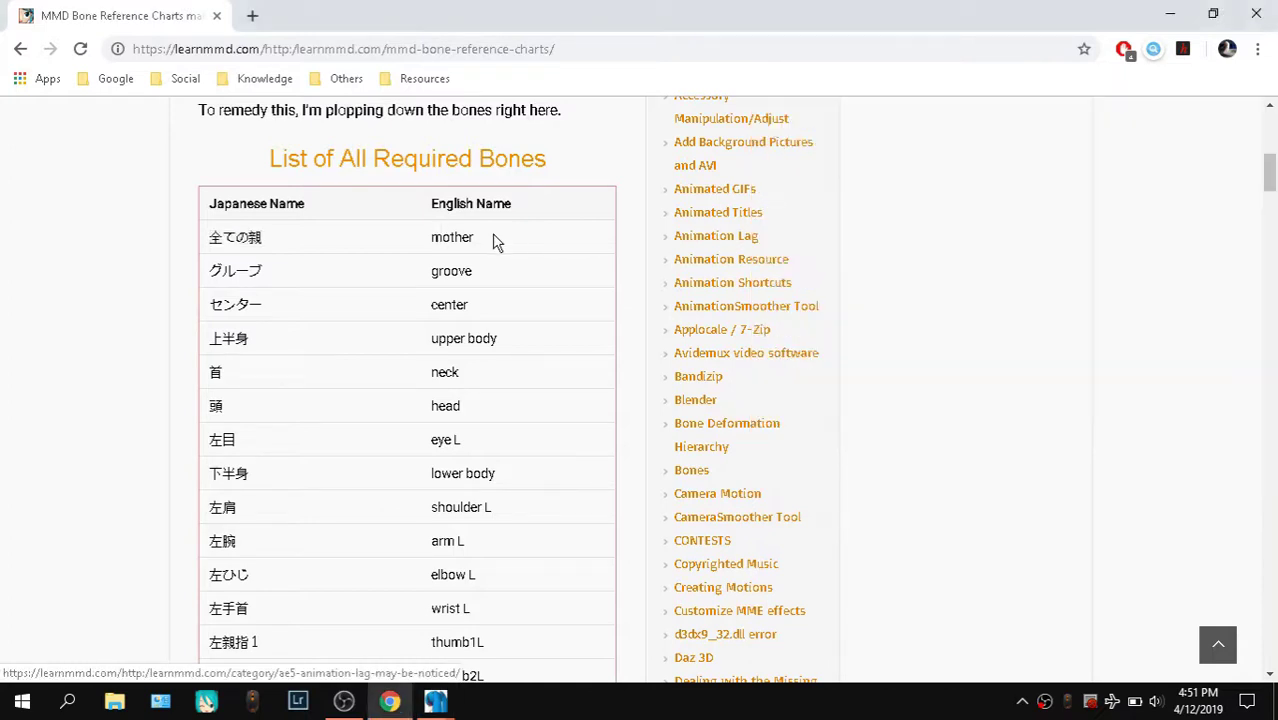
drag(491, 243, 432, 247)
click(452, 702)
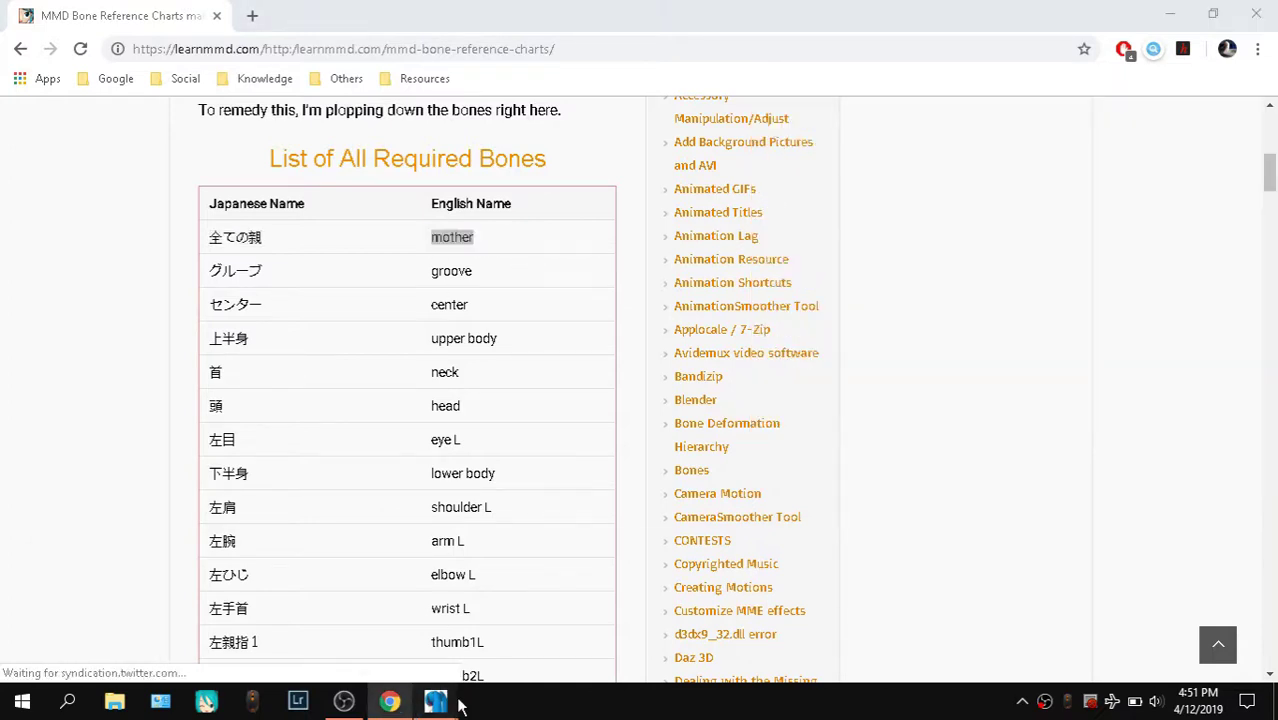
click(216, 648)
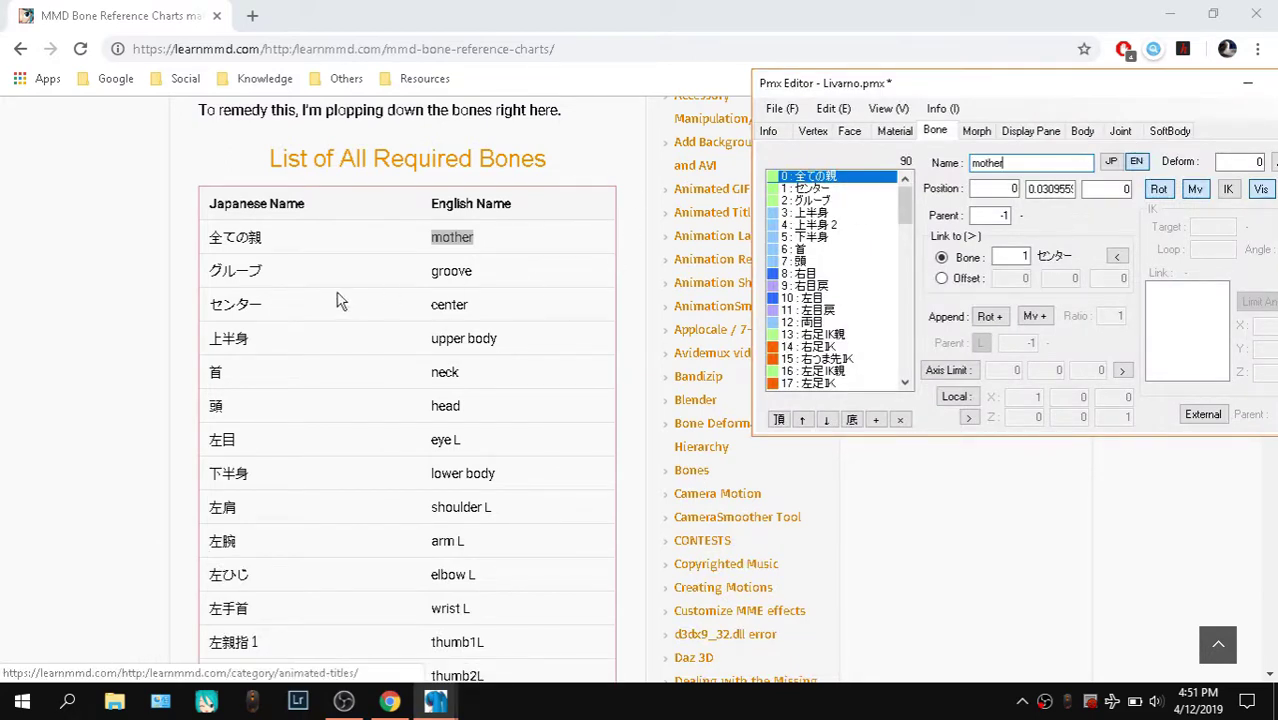
Look up the groove bone グループ in the List of All Required Bones in Chrome
click(370, 256)
drag(389, 263, 214, 260)
click(275, 267)
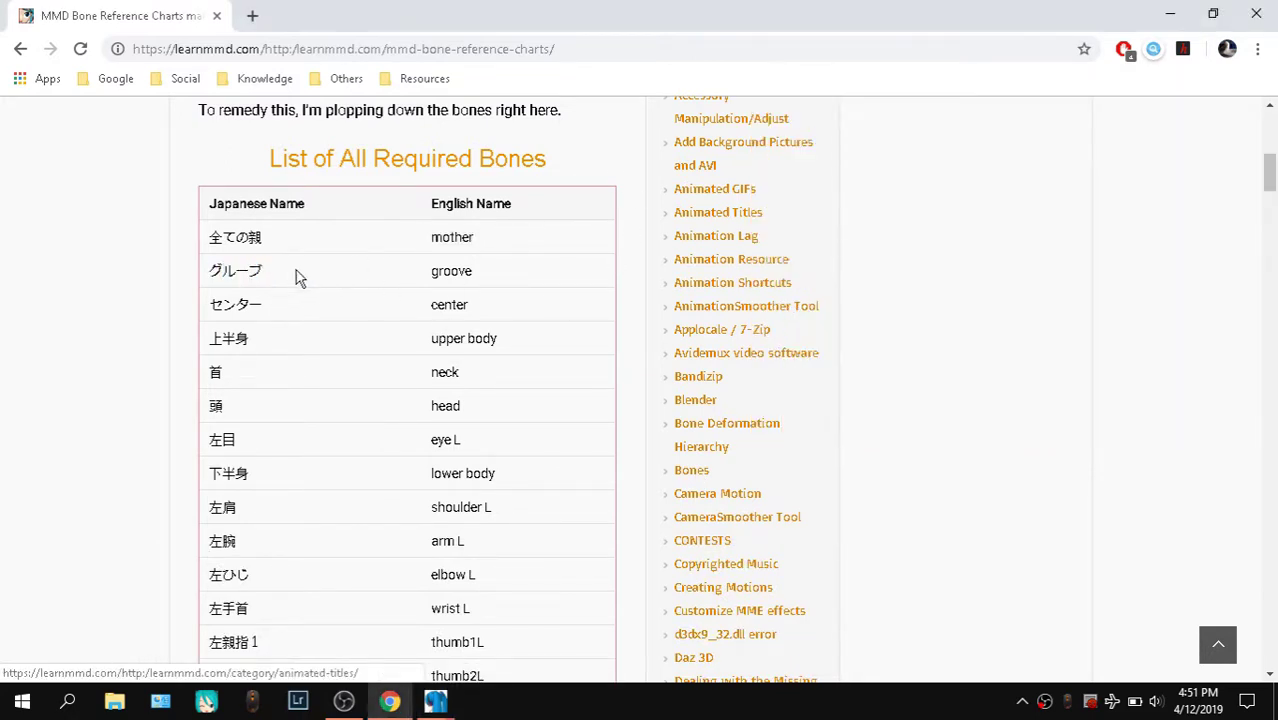
Switch to KAITO's PmxView and examine its skeleton from the front with only bones selectable, checking for a groove bone
click(437, 703)
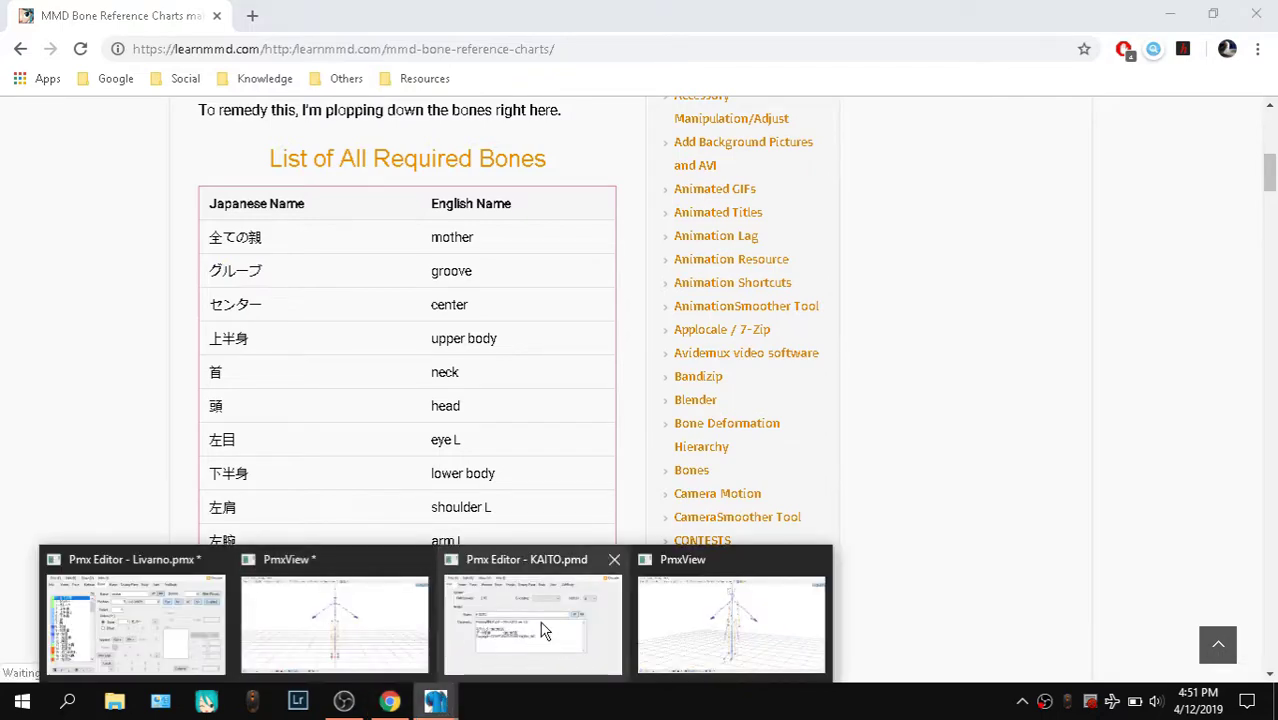
click(775, 657)
right_drag(803, 377, 839, 395)
key(KP_2)
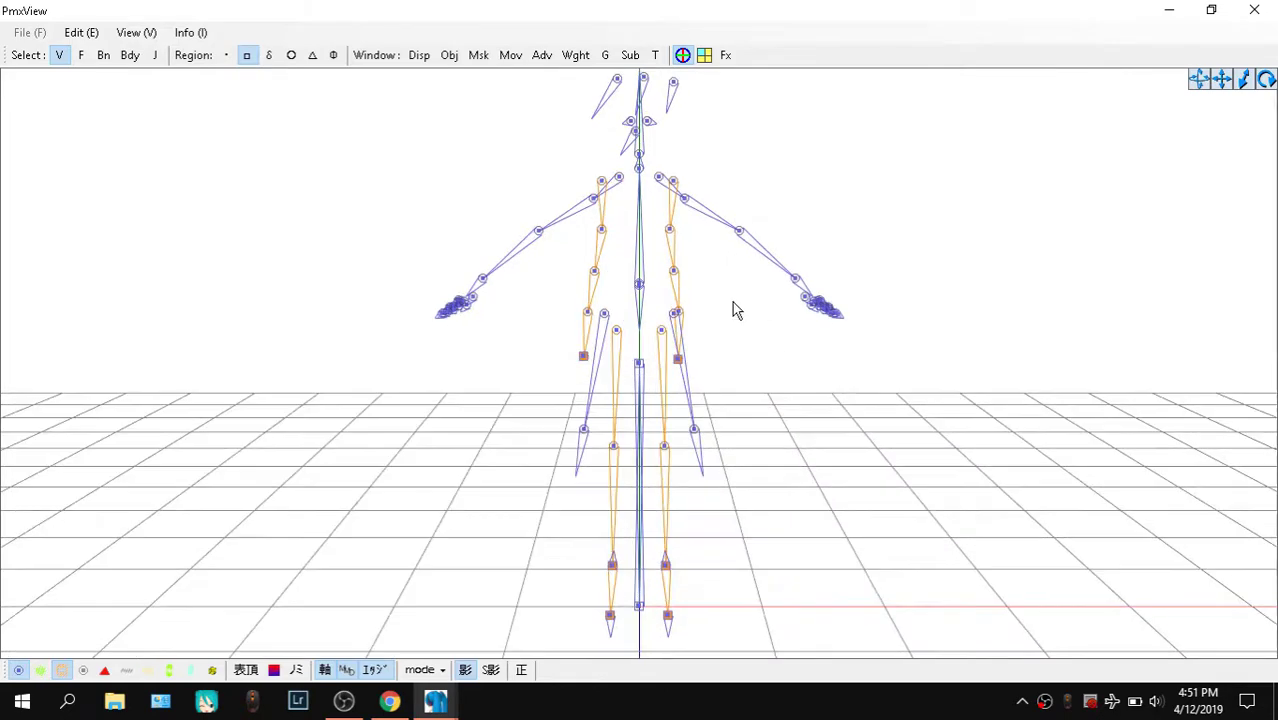
drag(686, 397, 756, 515)
click(103, 57)
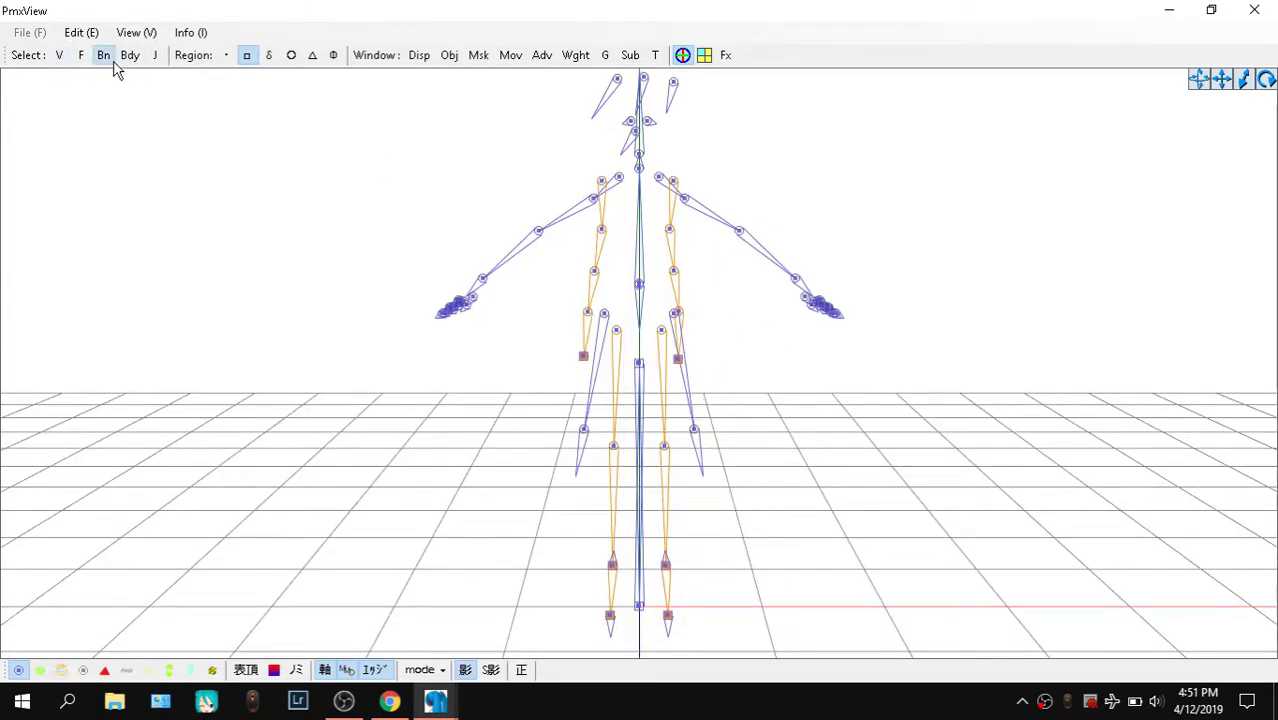
drag(659, 399, 665, 411)
click(876, 483)
click(435, 690)
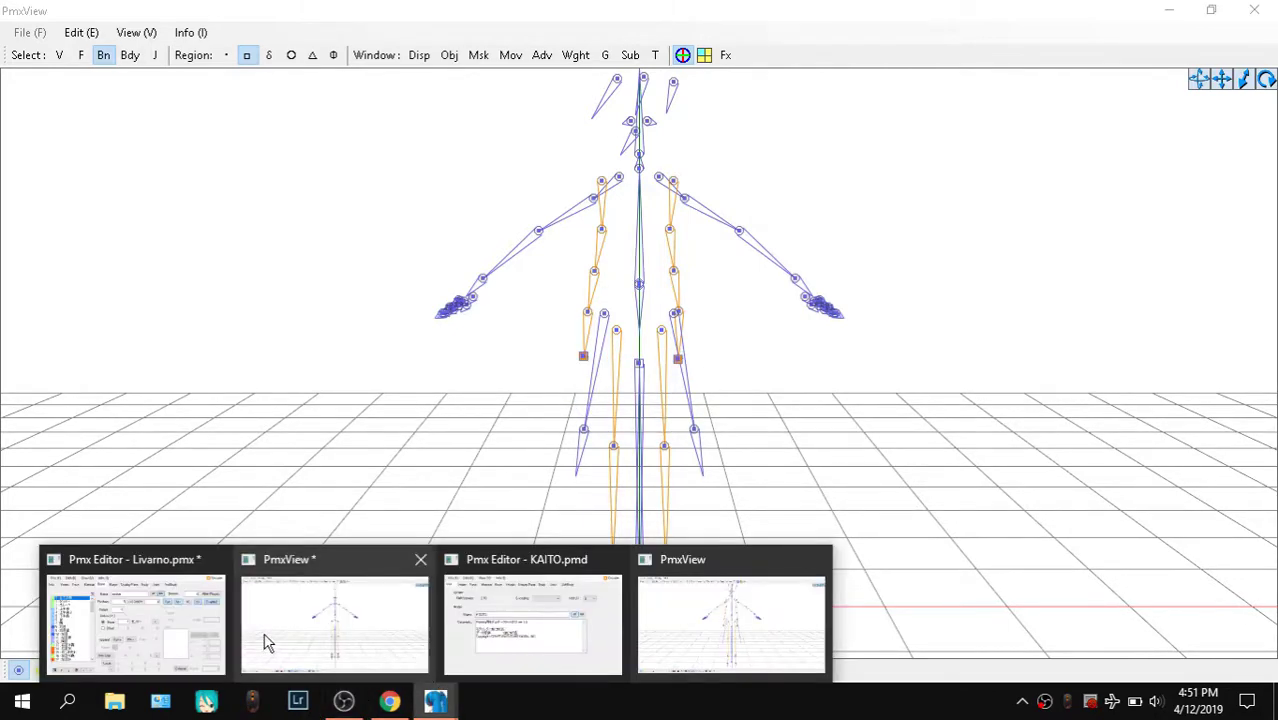
Return to the Livarno.pmx editor and delete the groove bone グループ from the bone list
click(216, 632)
click(858, 189)
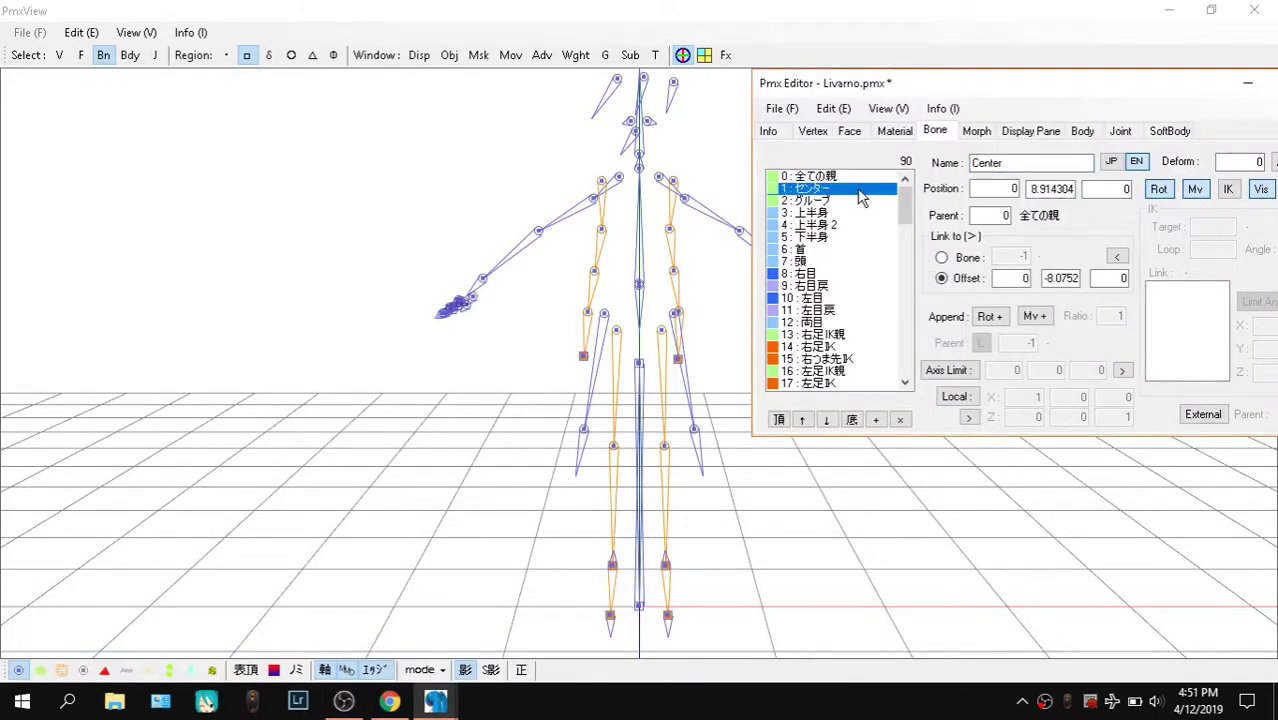
click(827, 202)
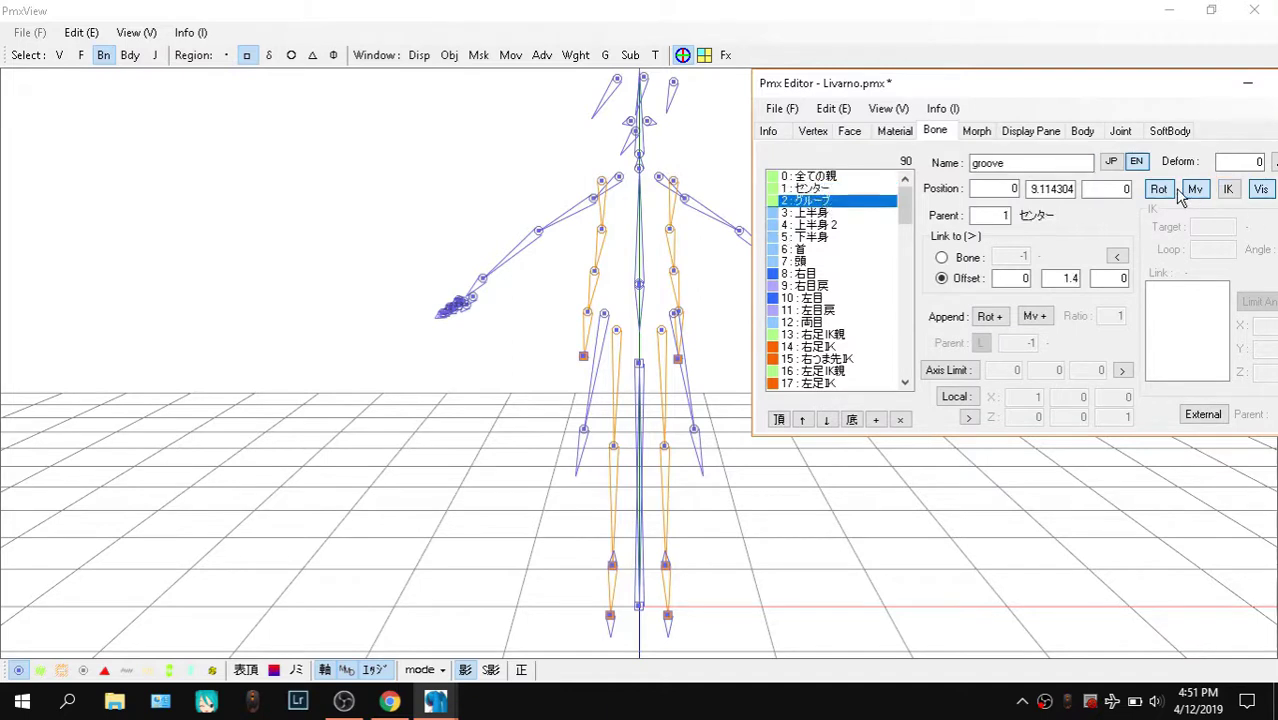
right_click(855, 205)
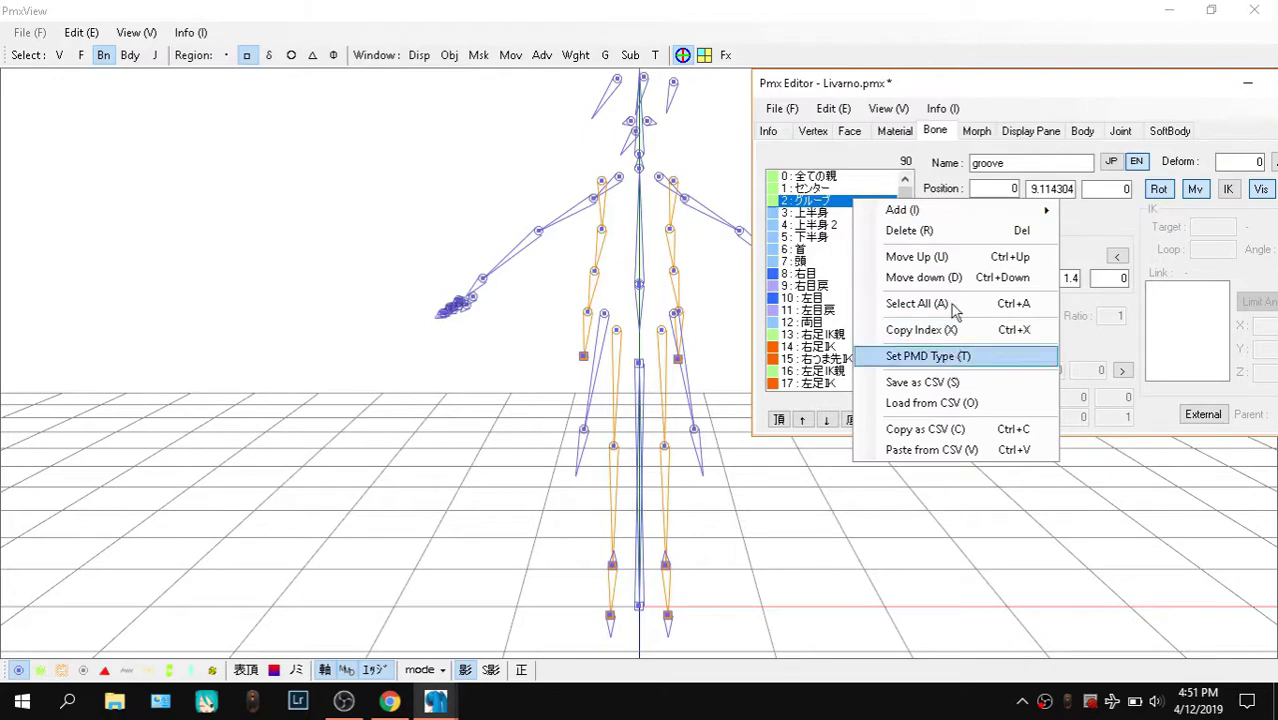
click(822, 238)
Compare the center bone センター in KAITO's and Livarno's PmxView windows and check it against the root bone in Livarno's list
click(830, 191)
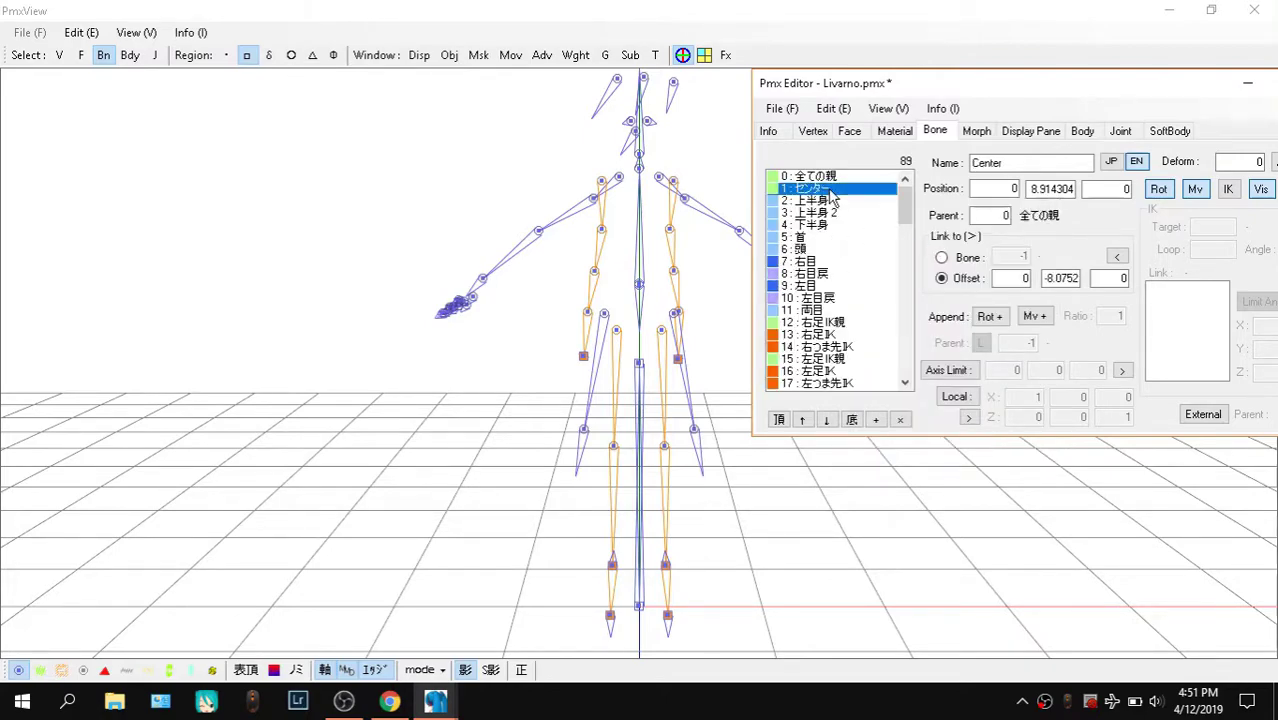
click(725, 287)
right_drag(996, 311, 765, 300)
key(KP_2)
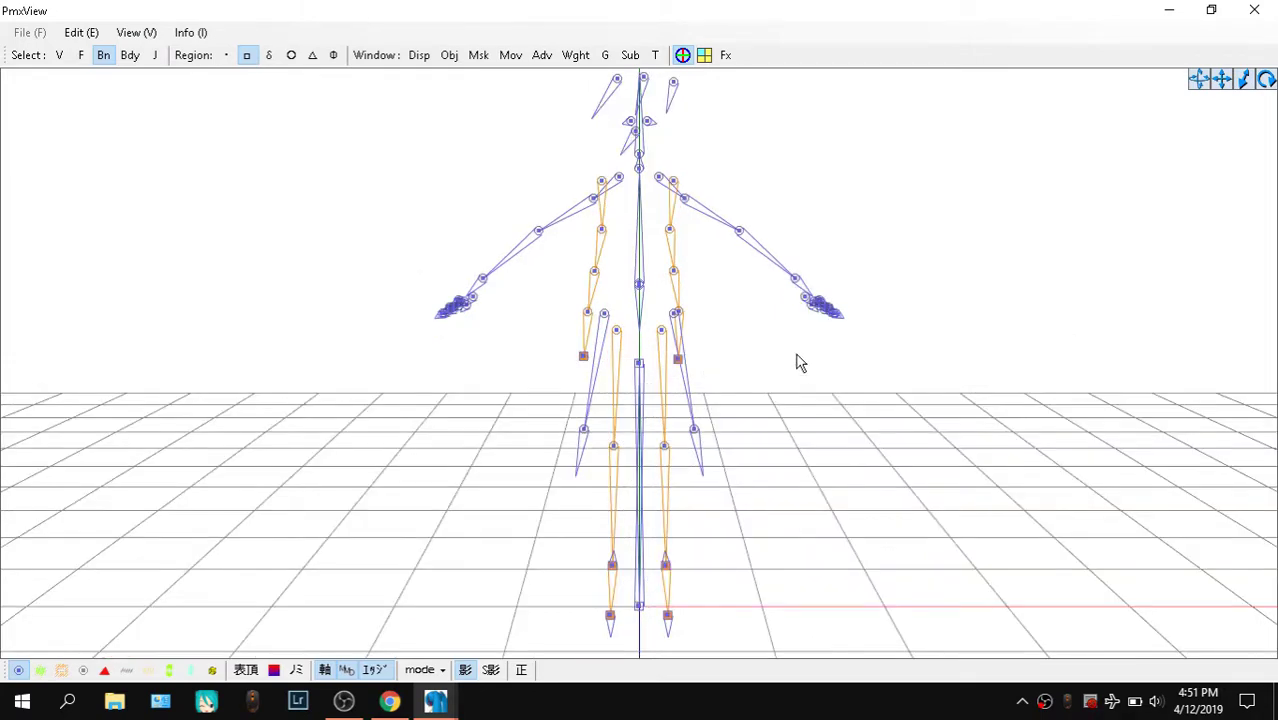
mouse_move(441, 693)
click(356, 650)
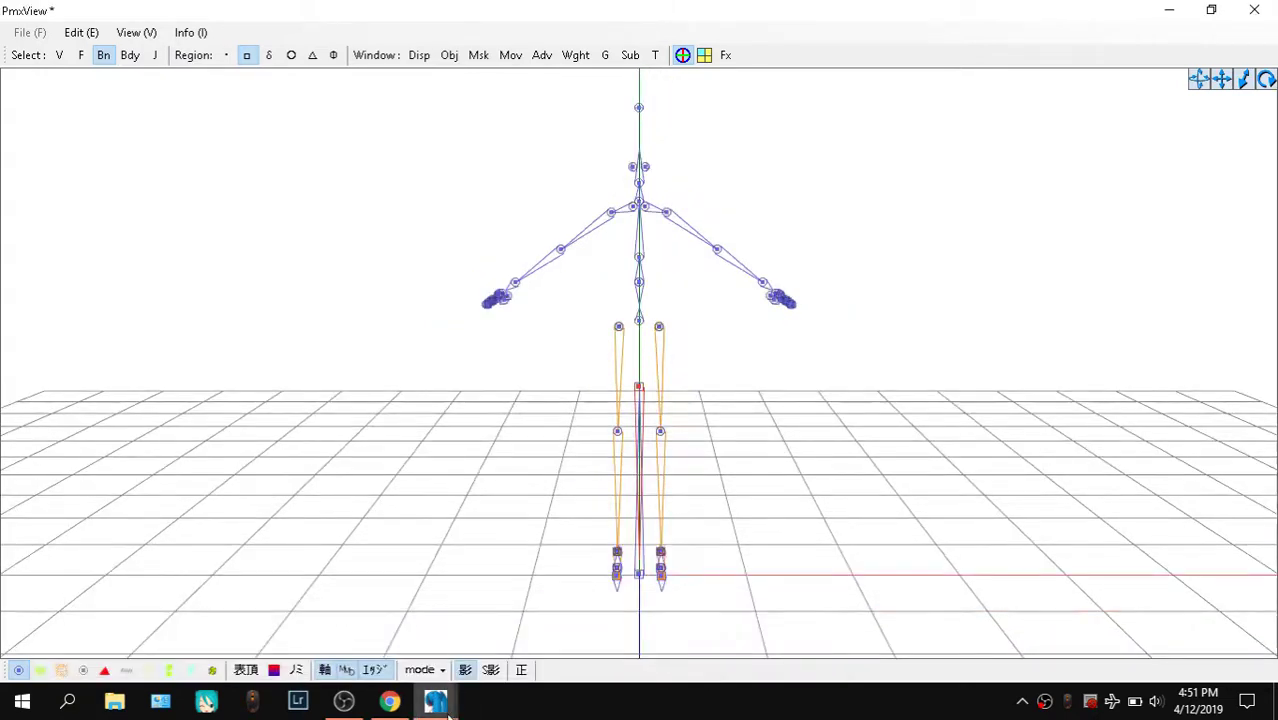
click(185, 635)
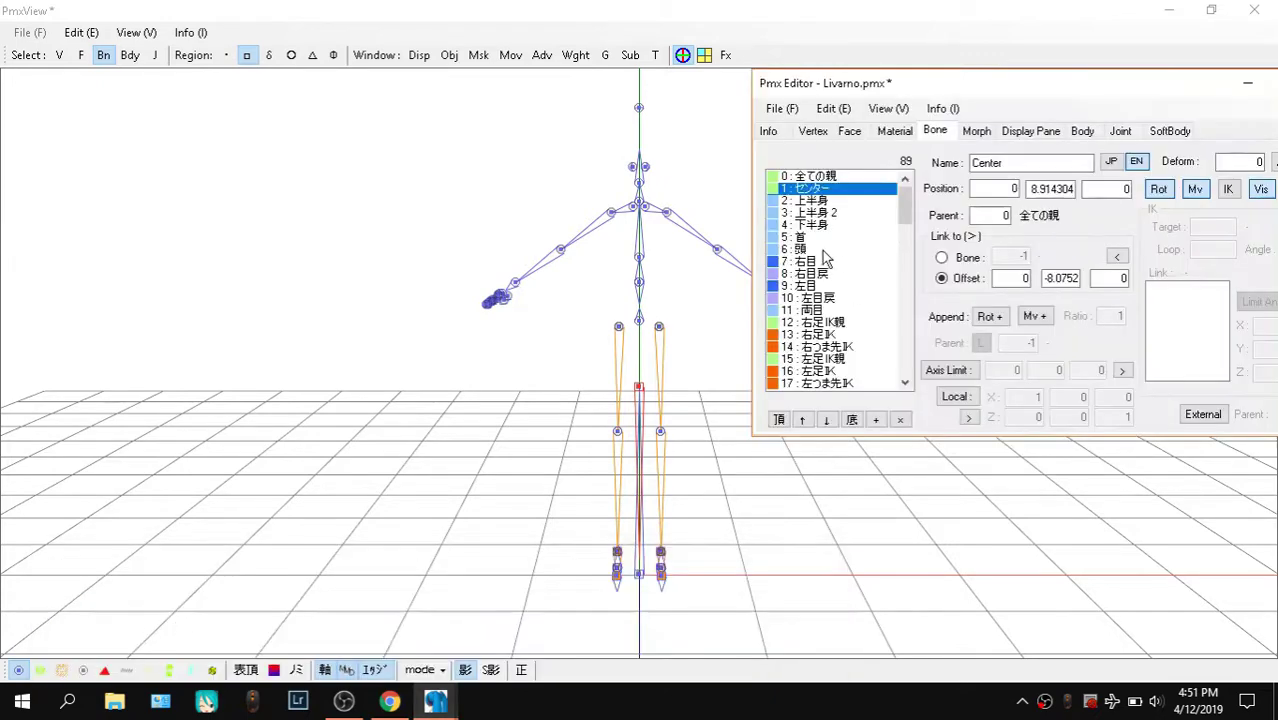
click(832, 177)
click(832, 188)
Open Transform View for Livarno and select the center bone センター on the model
click(657, 56)
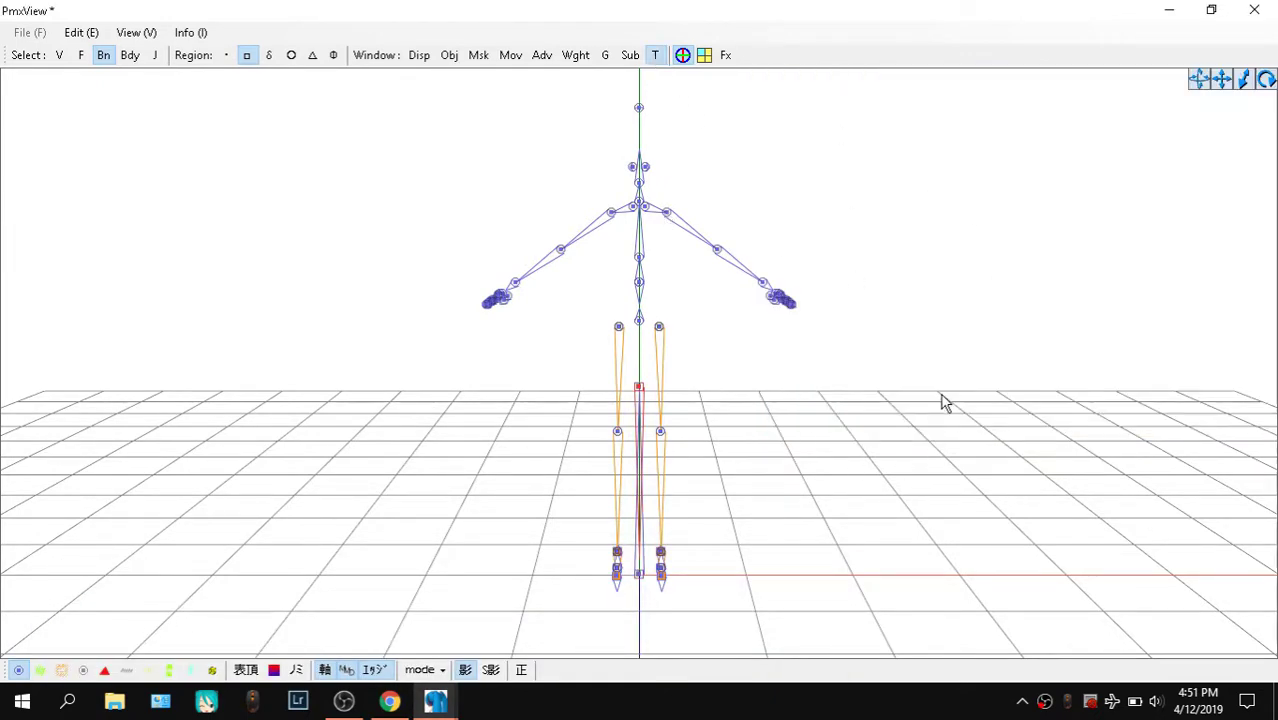
click(655, 55)
click(851, 89)
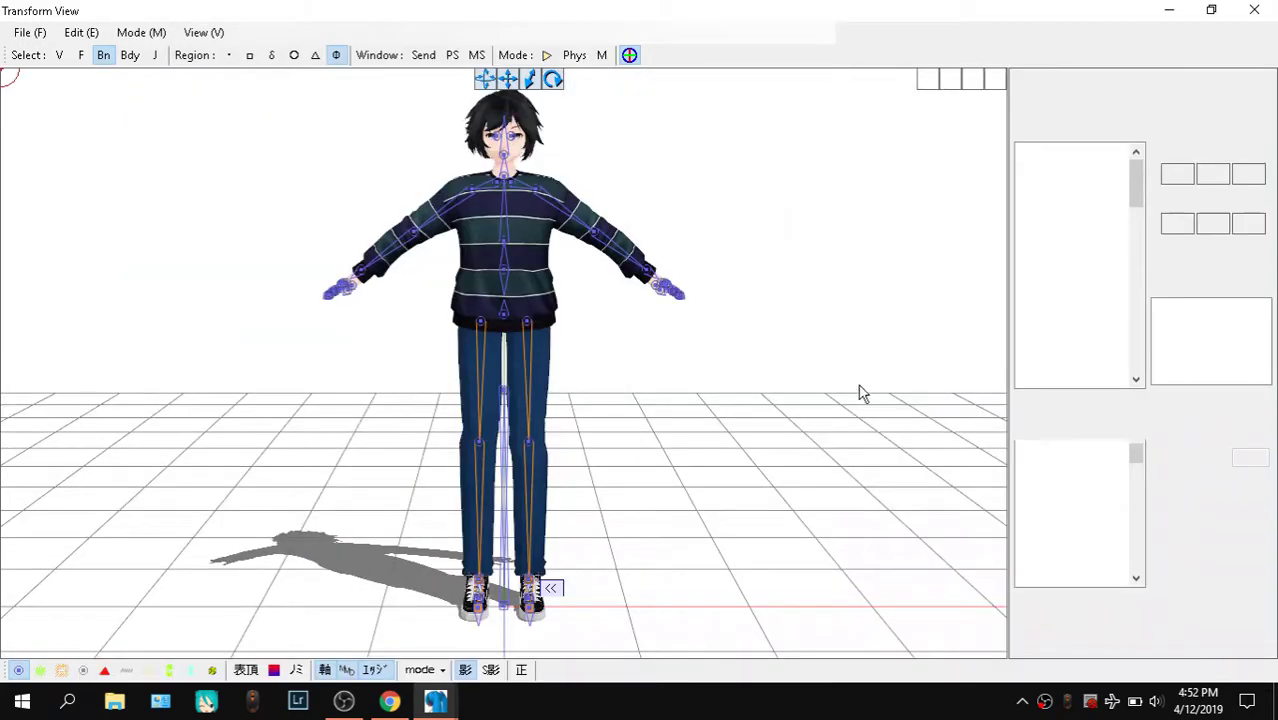
right_drag(884, 337, 550, 348)
click(503, 393)
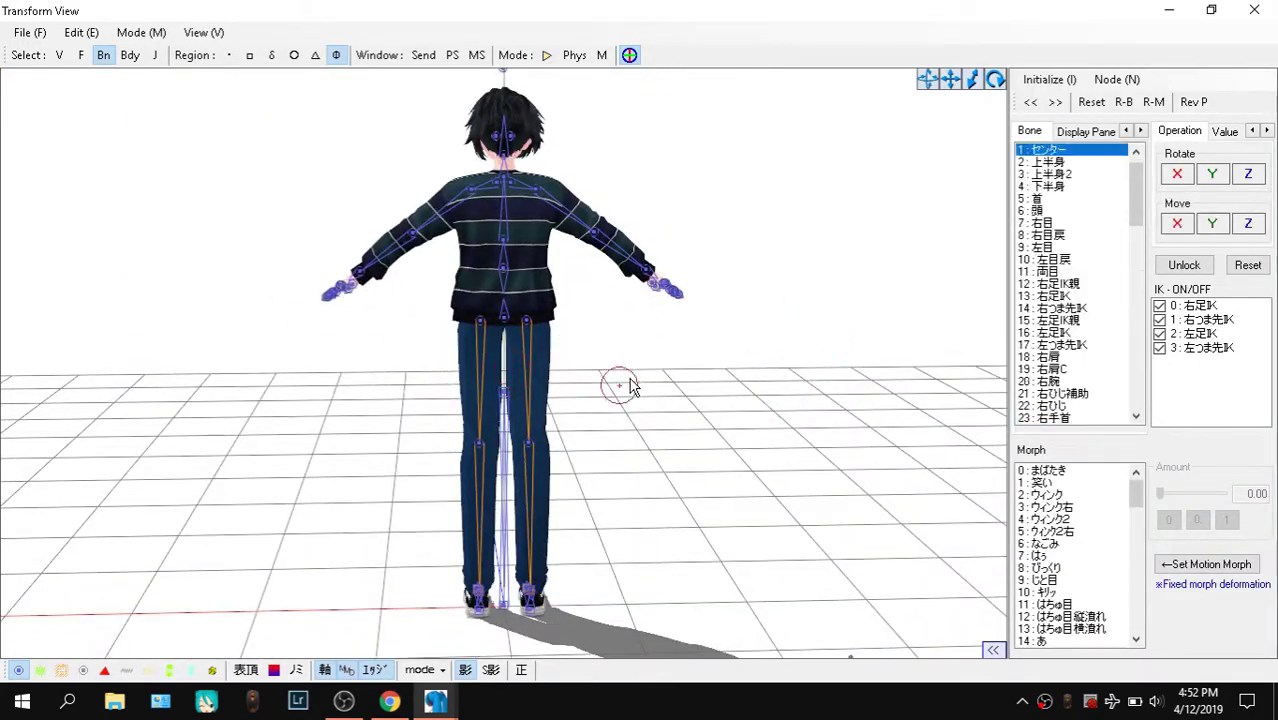
right_drag(690, 341, 565, 348)
click(500, 398)
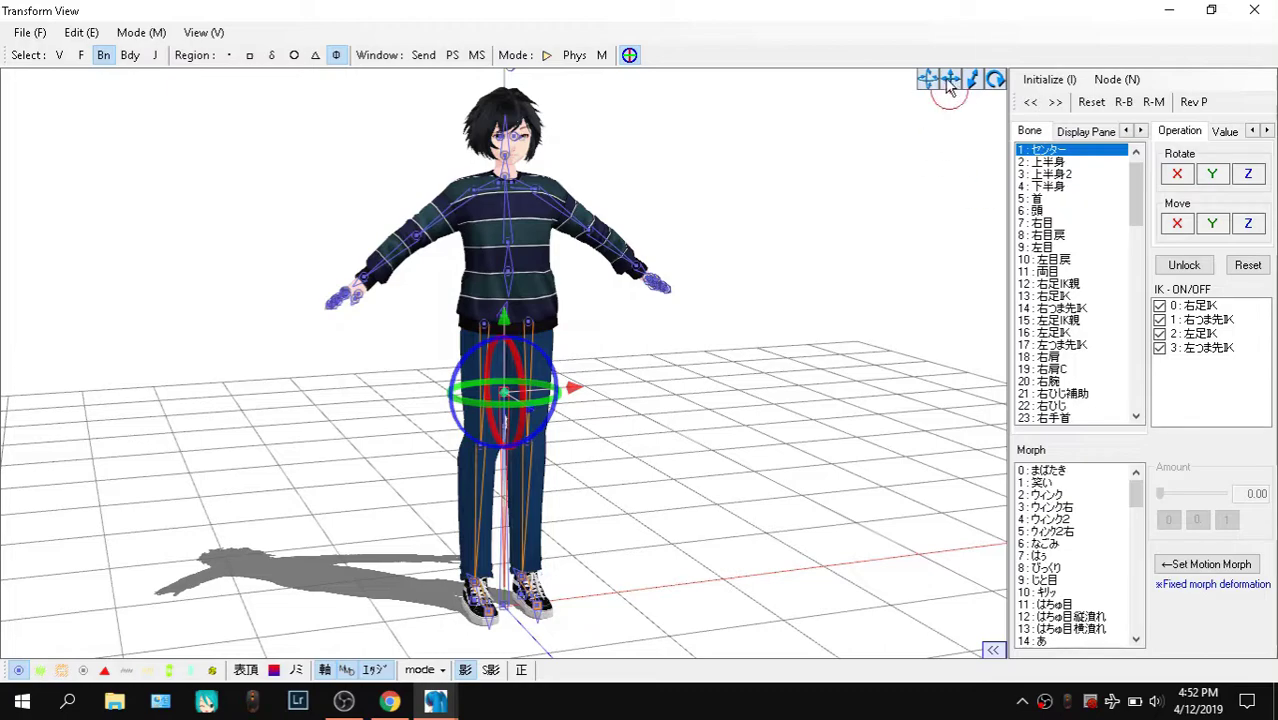
Try moving the center bone with its vertical handle and initialize the model's pose
drag(944, 81, 954, 109)
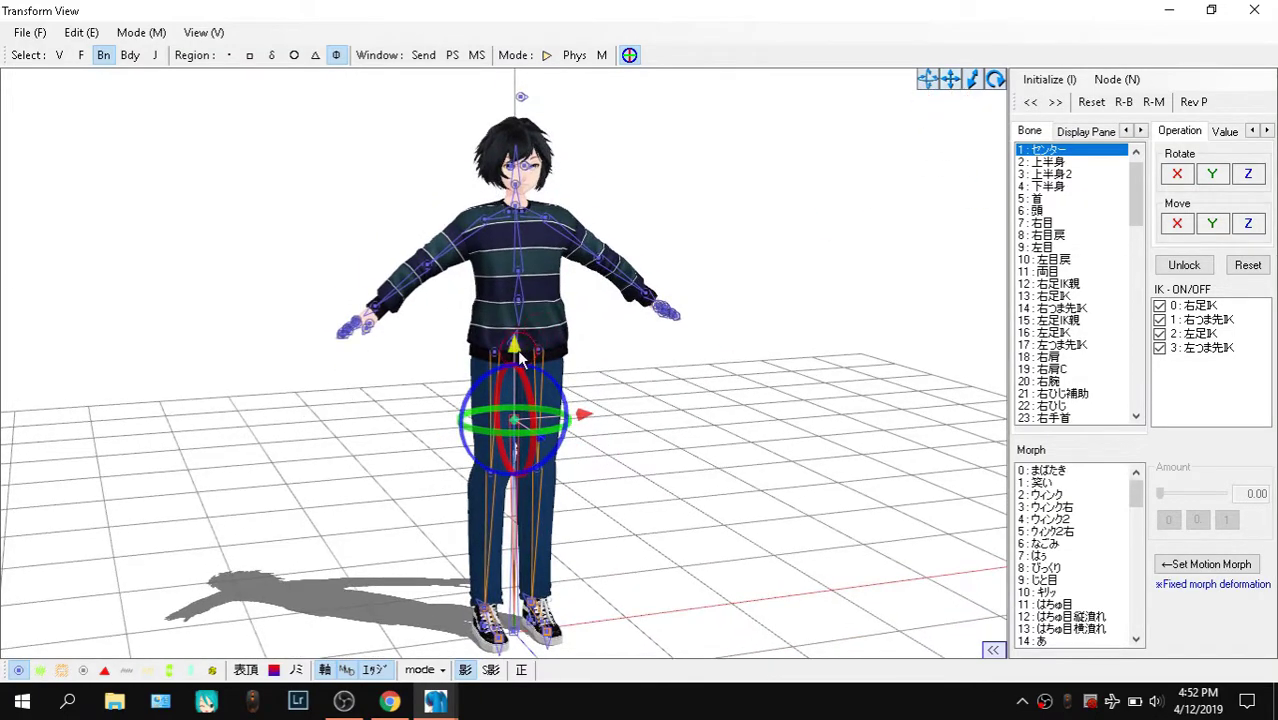
drag(520, 360, 560, 352)
click(1049, 79)
click(1052, 100)
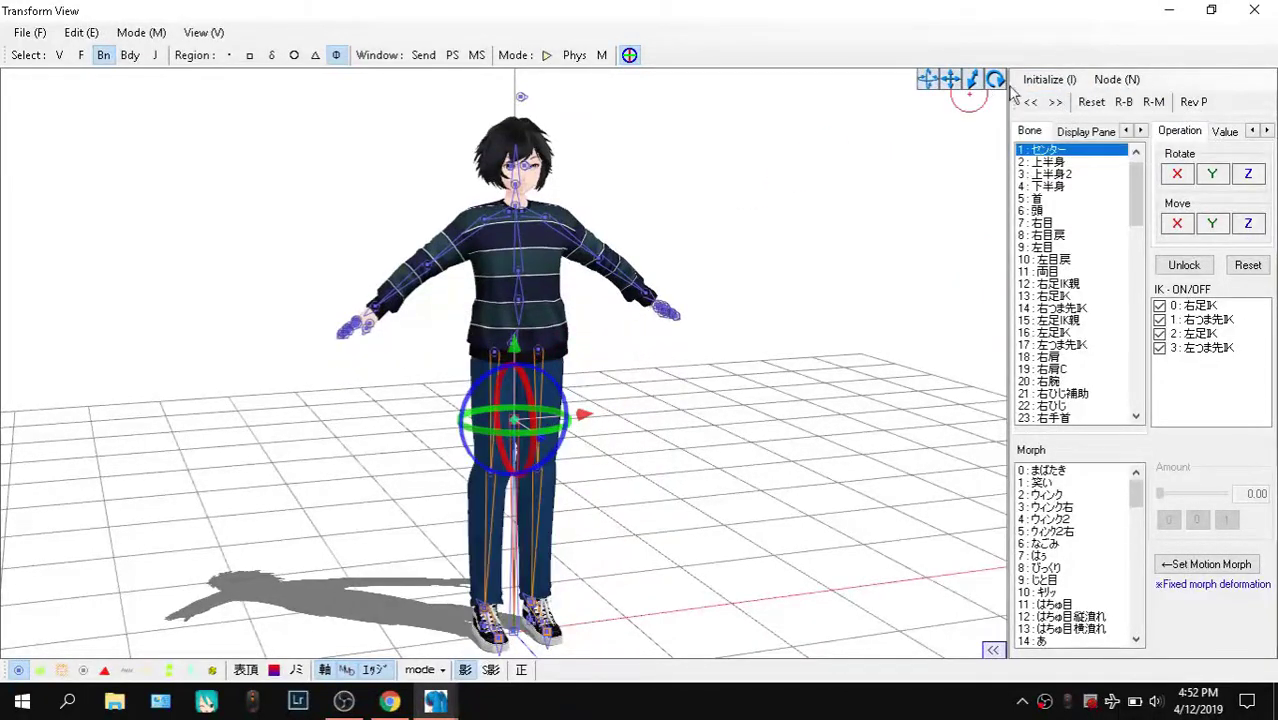
click(1049, 79)
click(1050, 100)
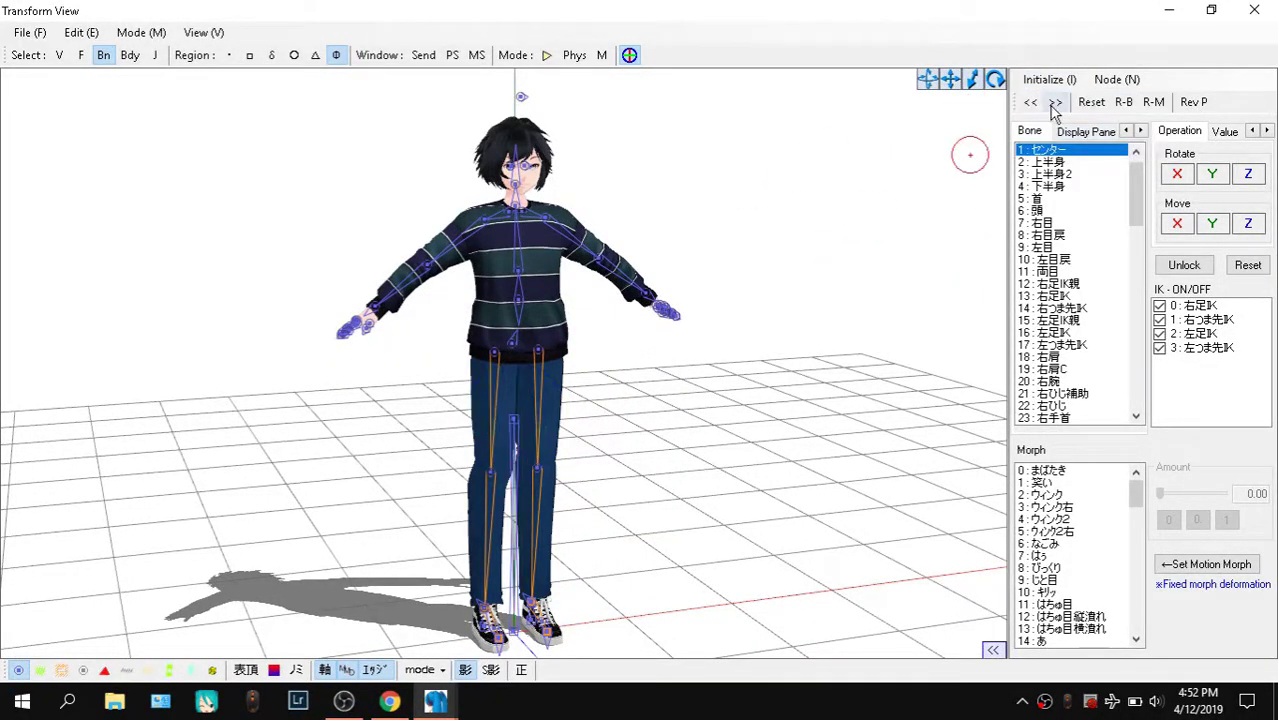
click(1049, 79)
click(1043, 143)
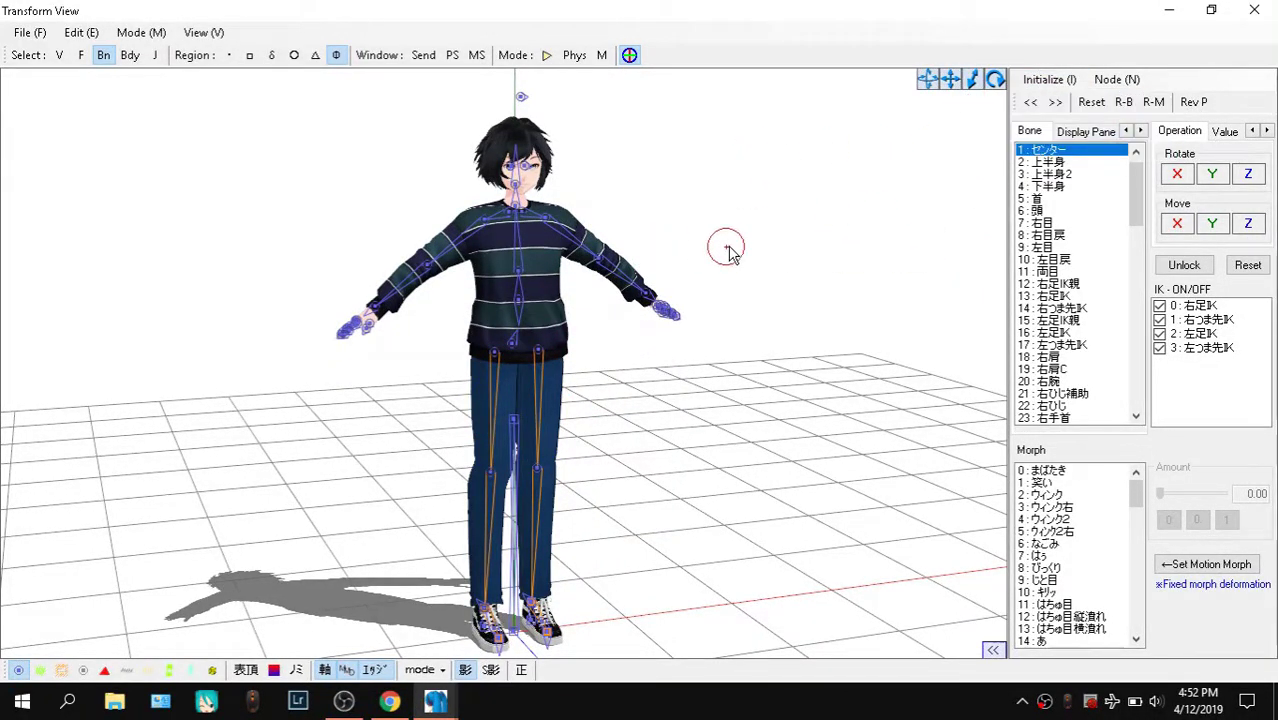
right_drag(729, 247, 598, 245)
right_drag(698, 243, 600, 243)
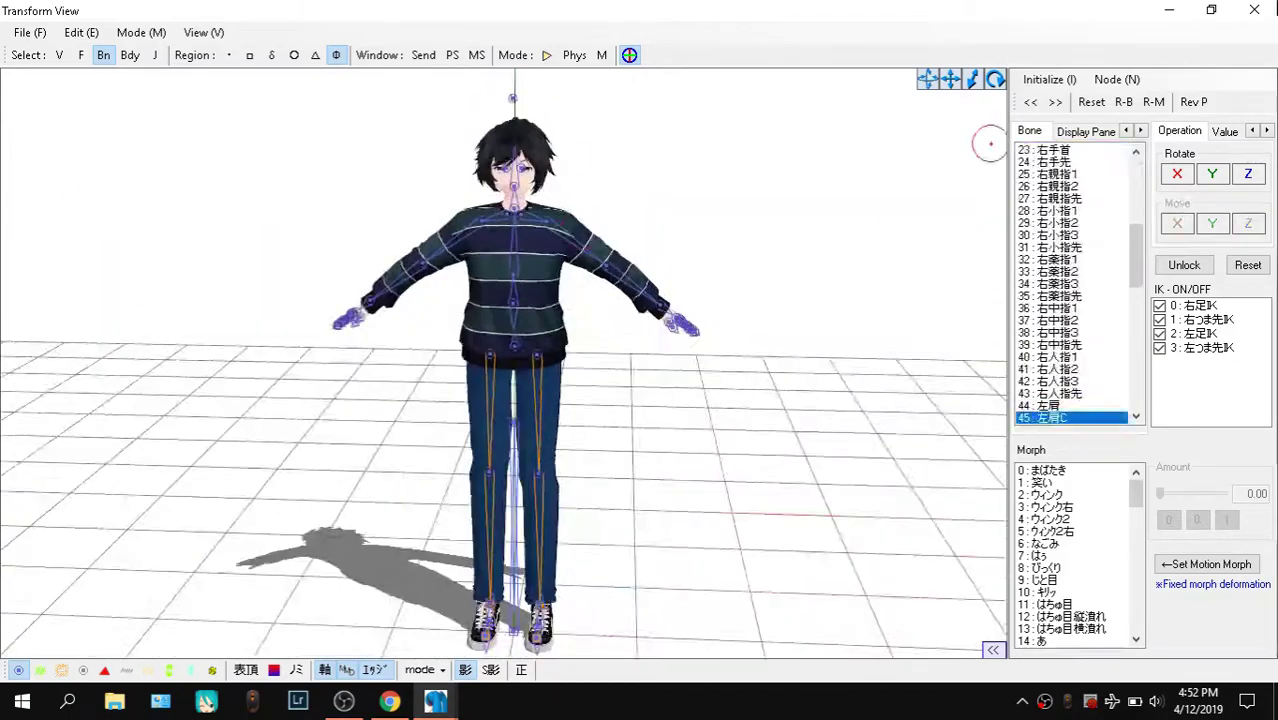
Close Transform View and check the center bone センター and the root bone 全ての親 in Livarno's bone list
click(1254, 10)
mouse_move(436, 700)
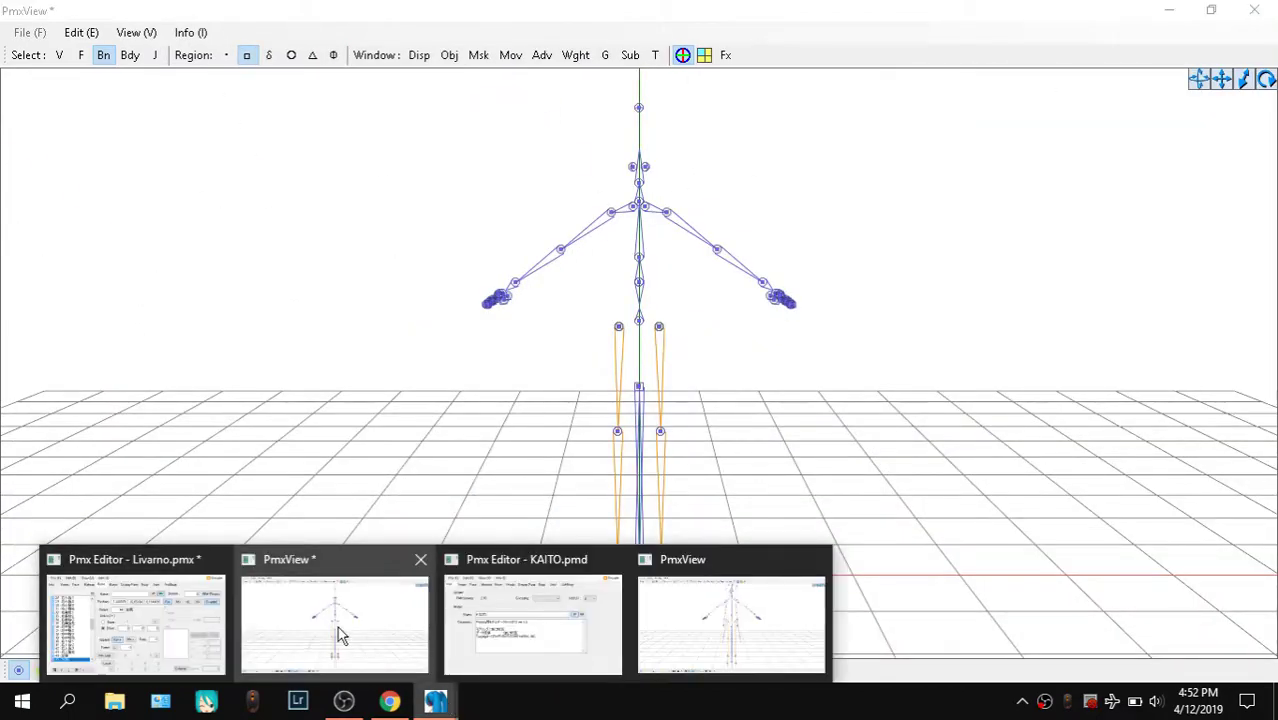
click(180, 630)
drag(932, 88, 956, 80)
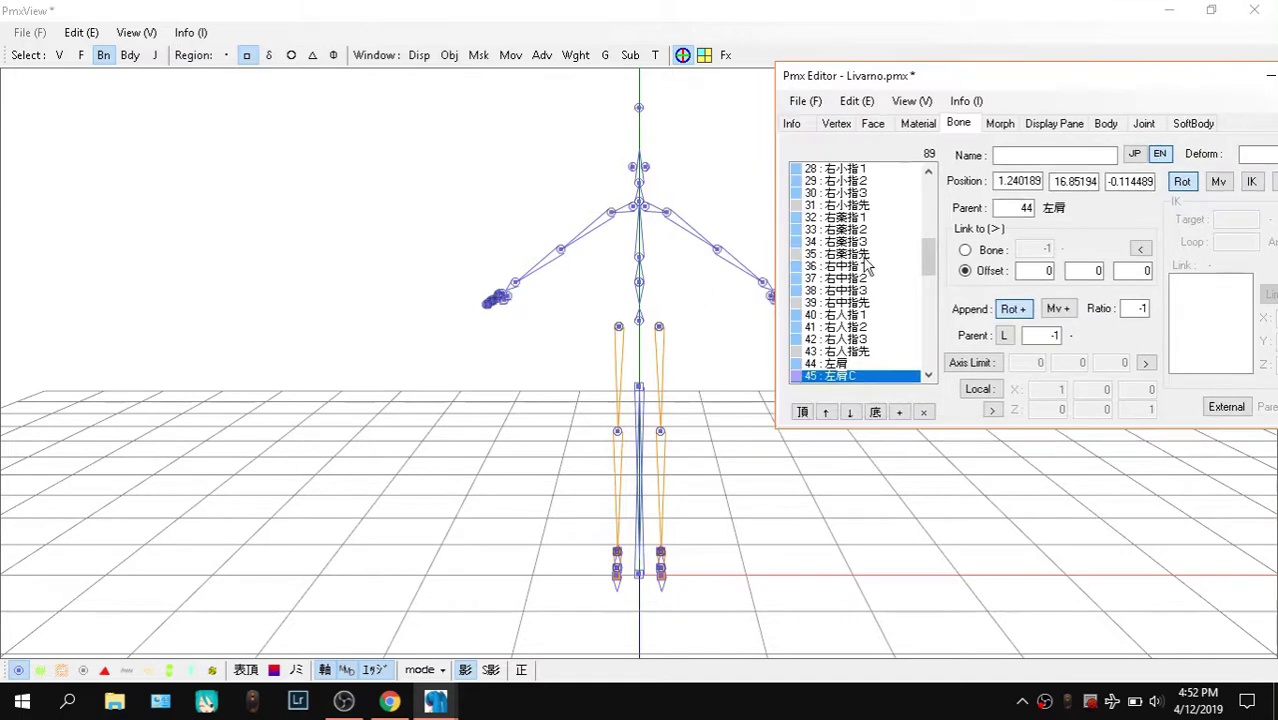
scroll(864, 260, up, 10)
click(838, 182)
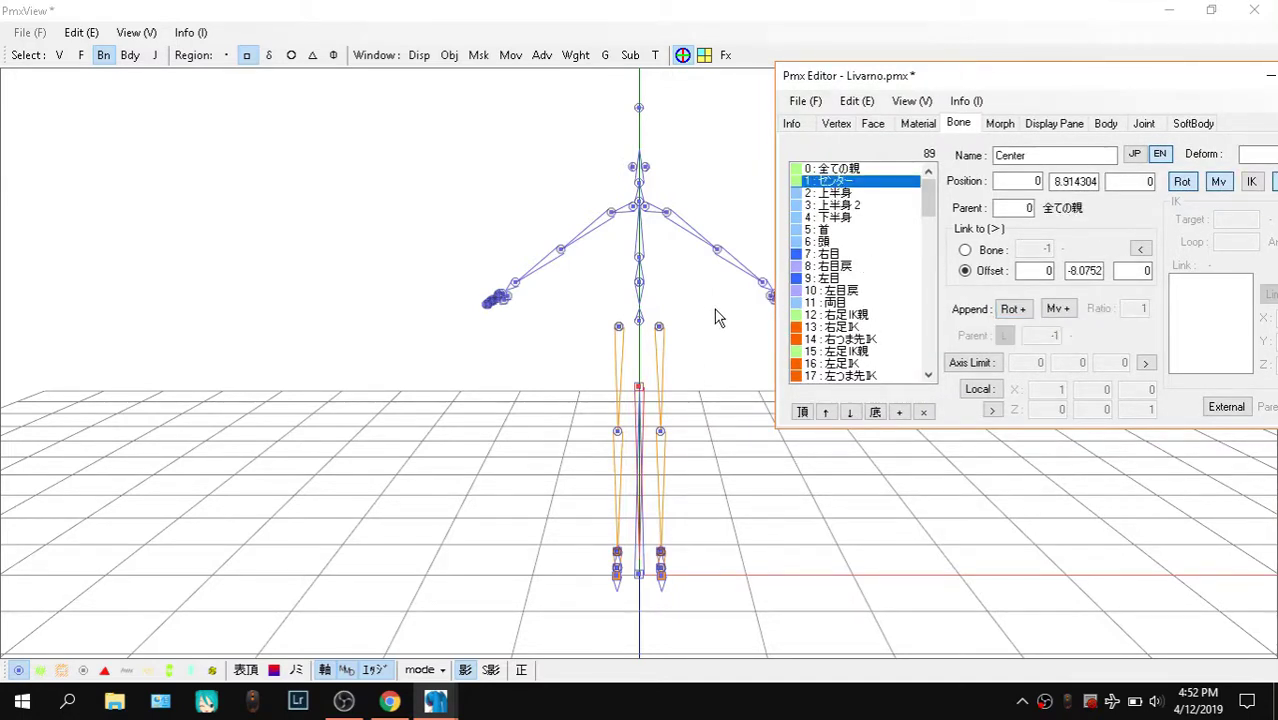
click(837, 170)
Turn off the manipulation handle in Livarno's PmxView
click(680, 58)
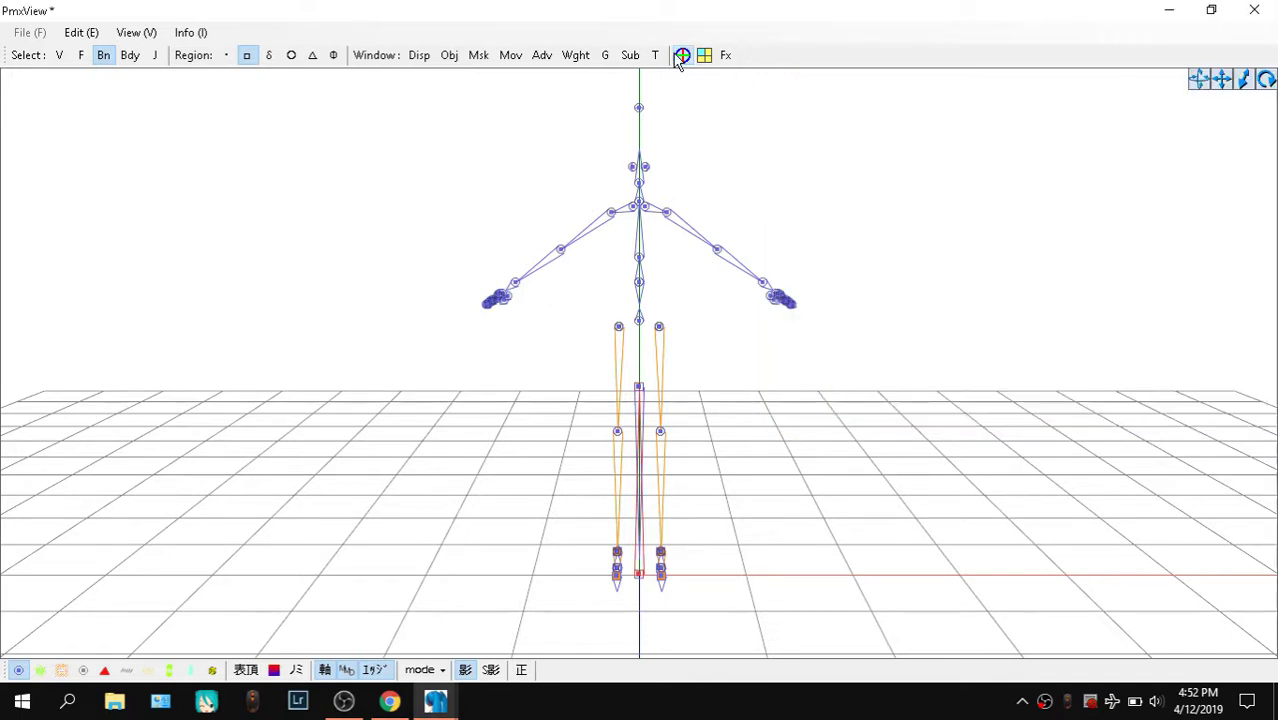
click(682, 56)
click(684, 57)
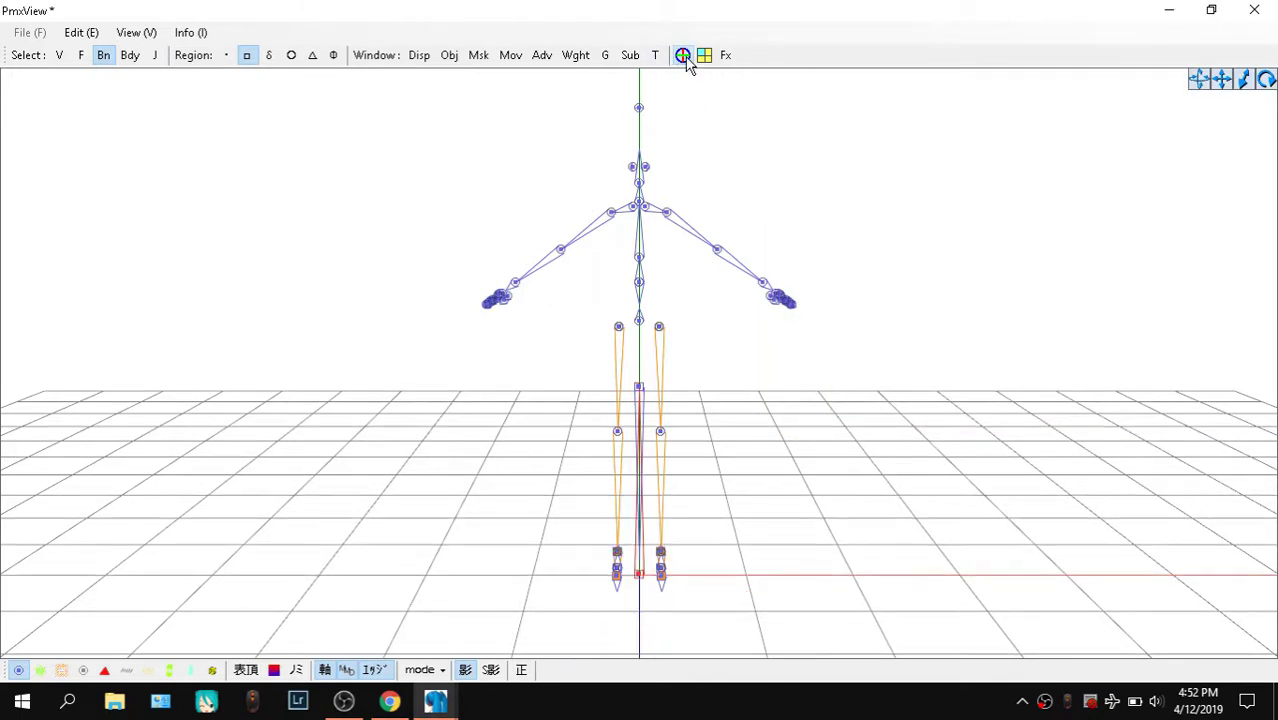
scroll(660, 322, up, 5)
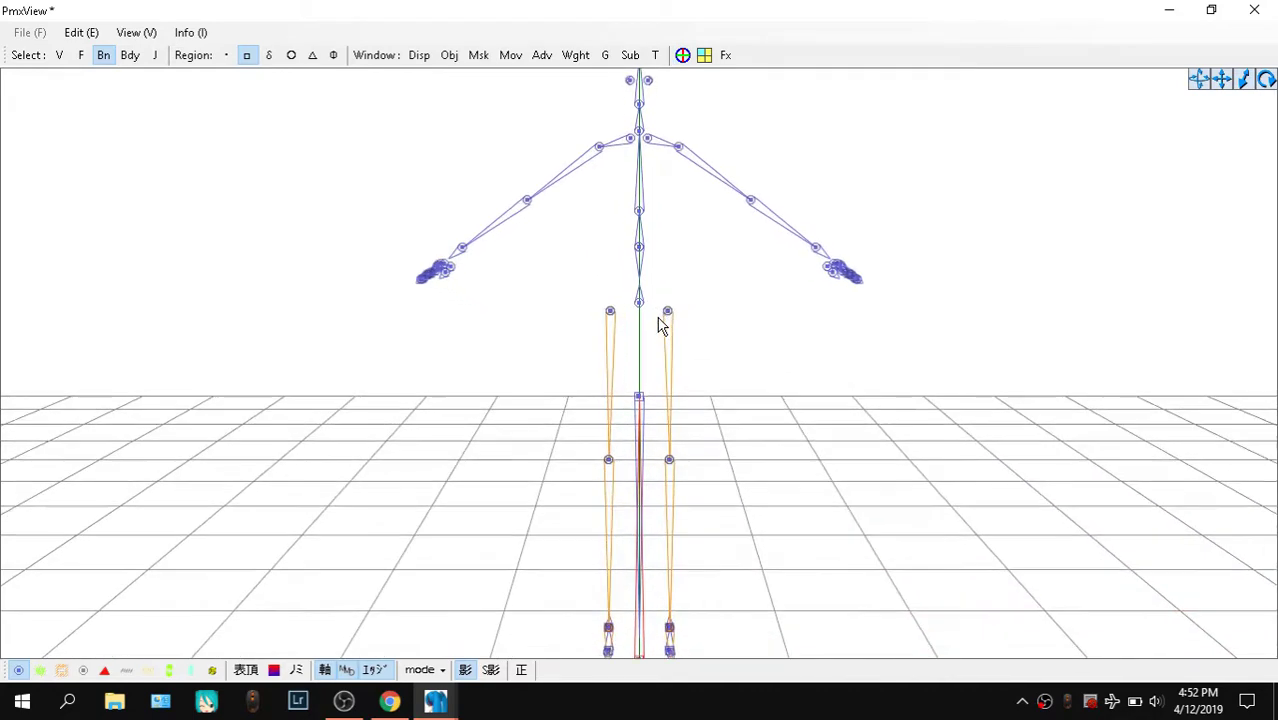
Inspect the bones around the head and neck in Transform View, closing and reopening the view
click(660, 60)
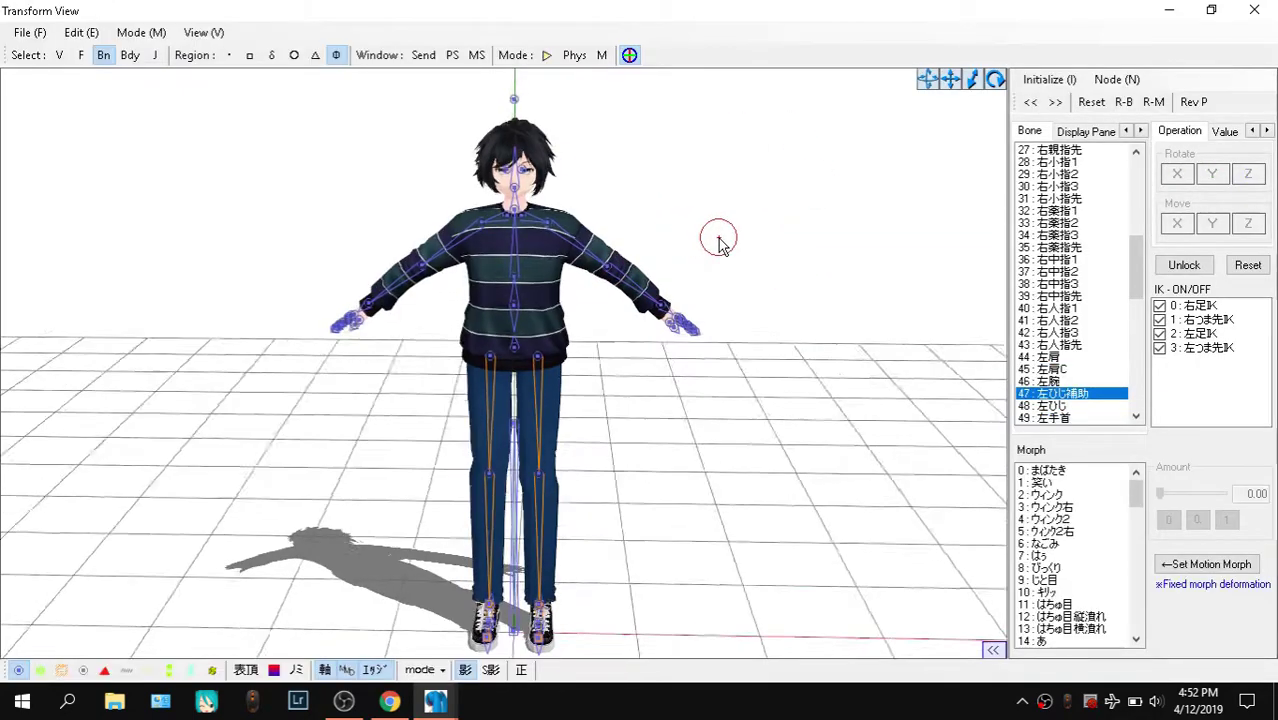
click(497, 182)
click(511, 182)
click(1254, 10)
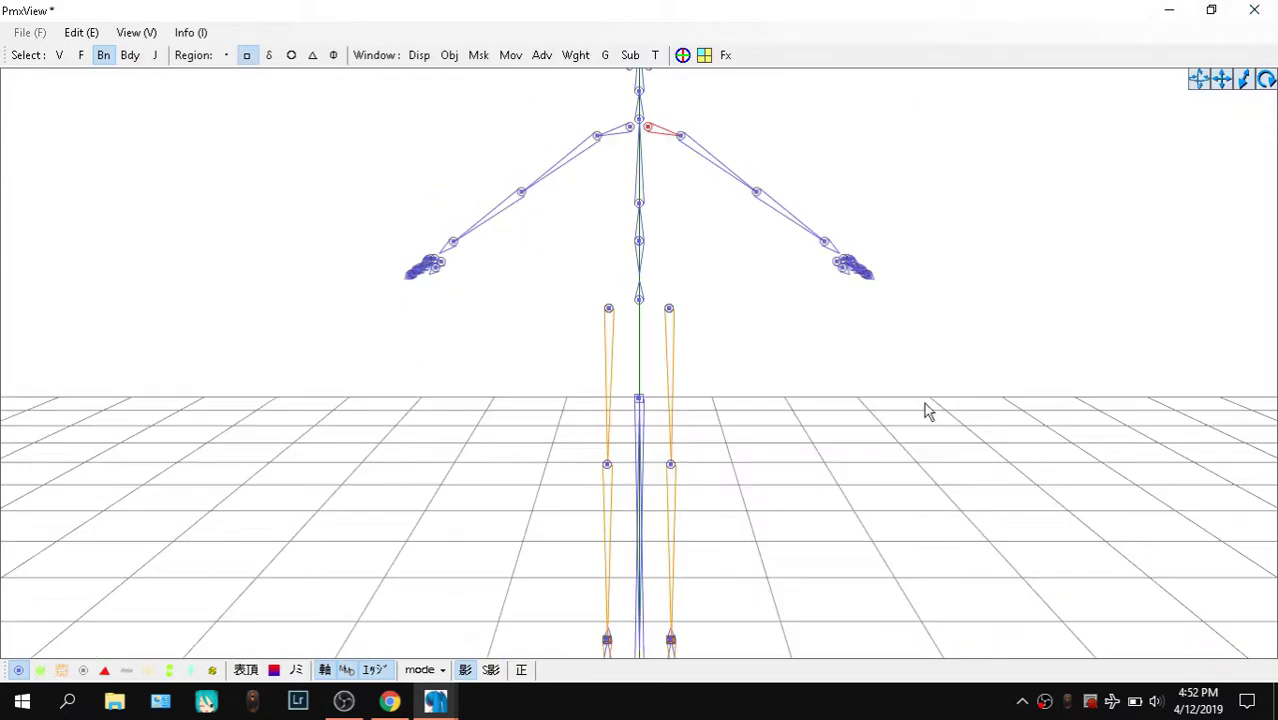
click(680, 55)
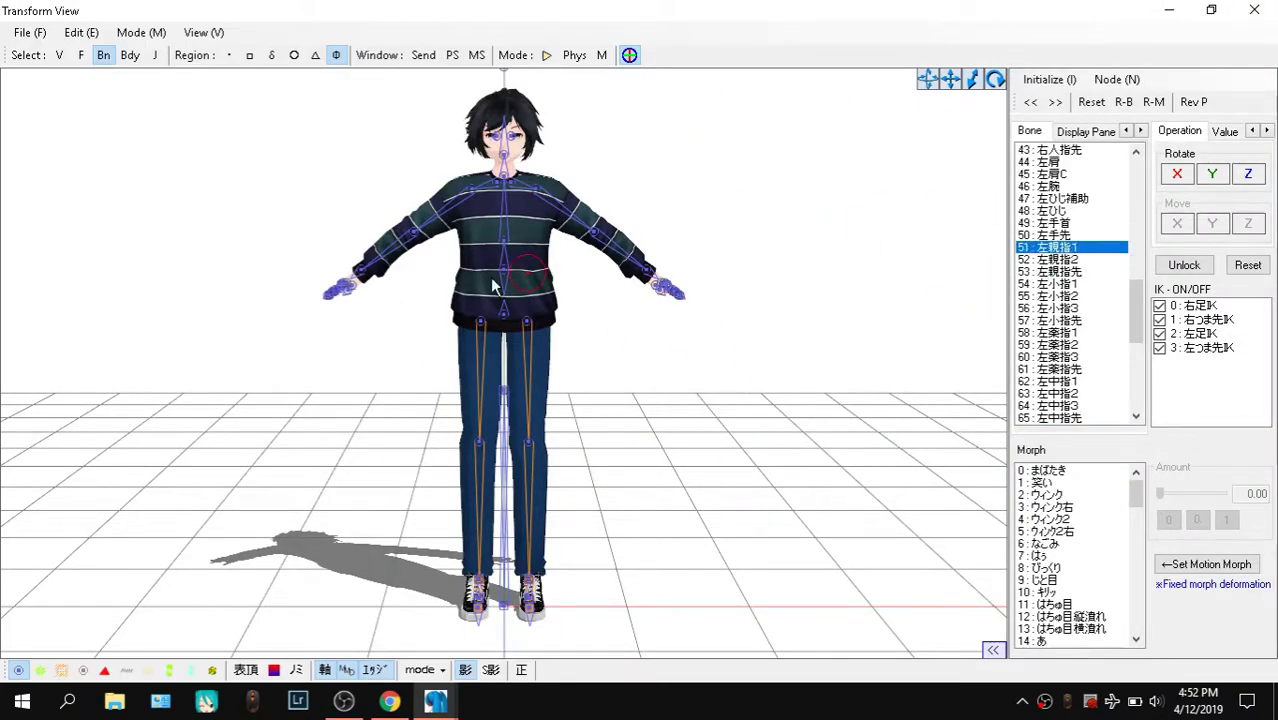
Check the English name groove in the bone reference chart in Chrome
click(389, 700)
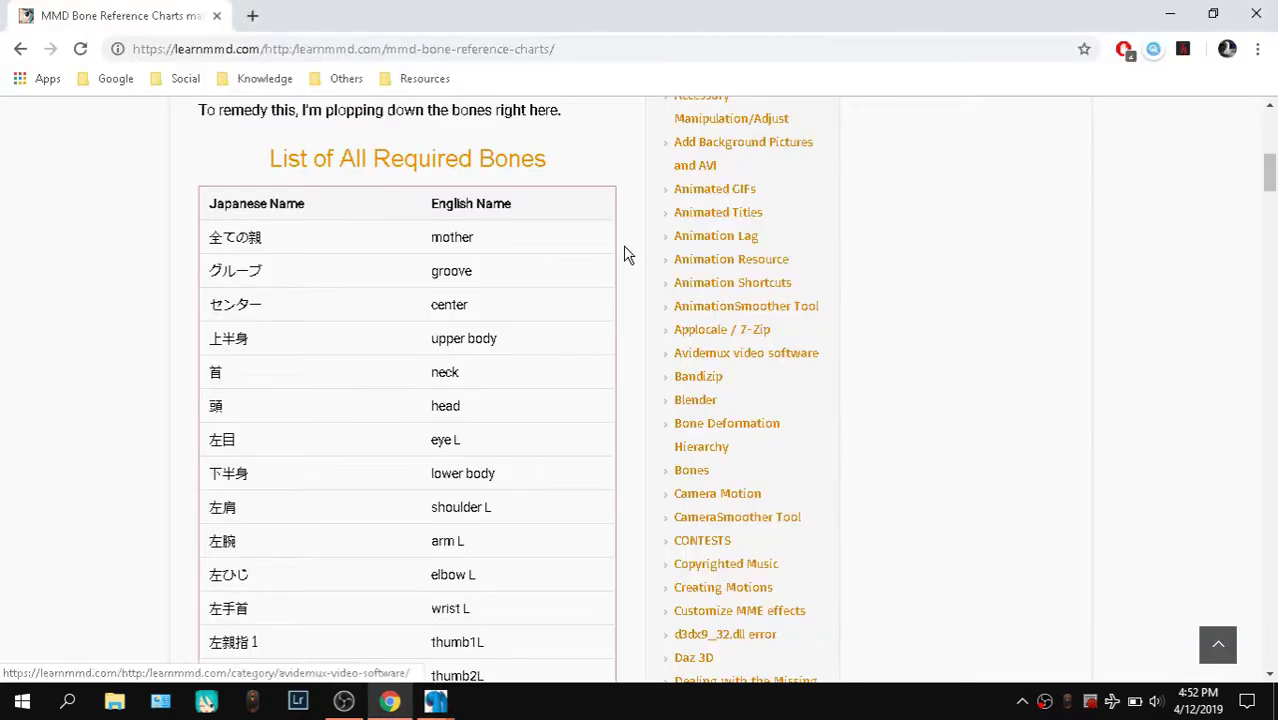
drag(420, 283, 525, 271)
click(525, 275)
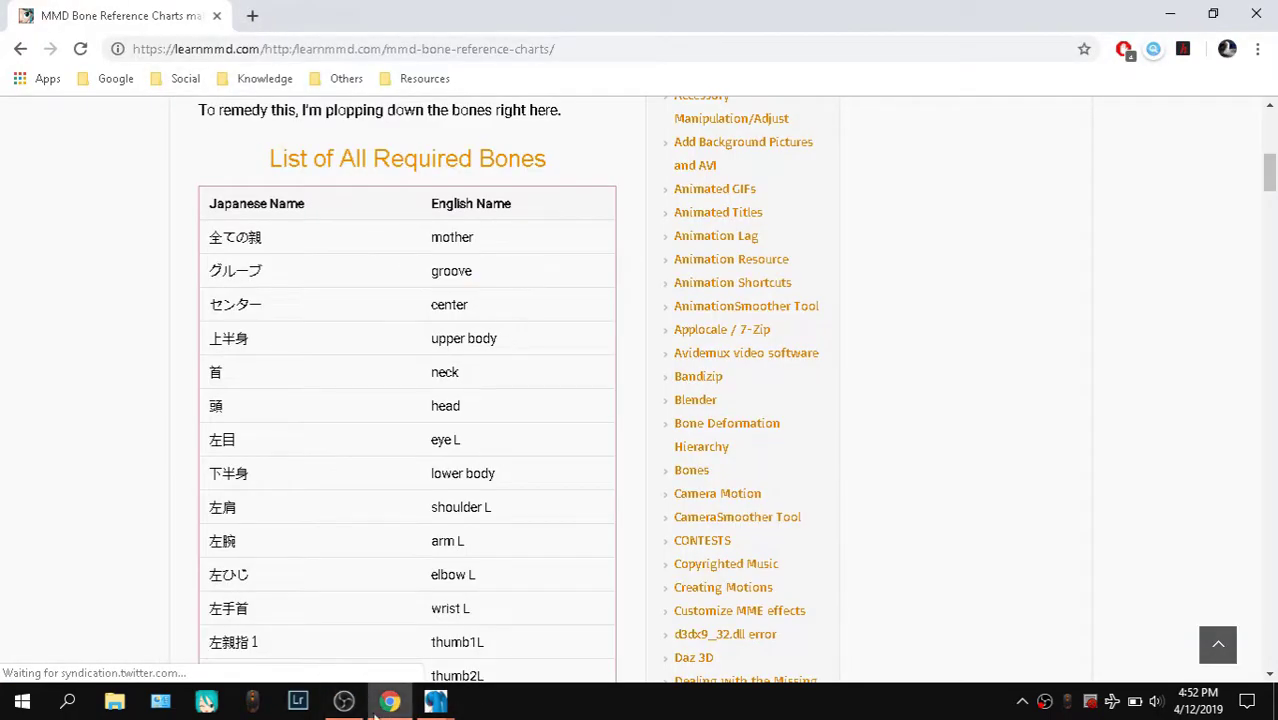
Open Transform View for Livarno and test the center bone センター by moving it down into a crouch, viewing the pose from the side
mouse_move(436, 700)
click(335, 655)
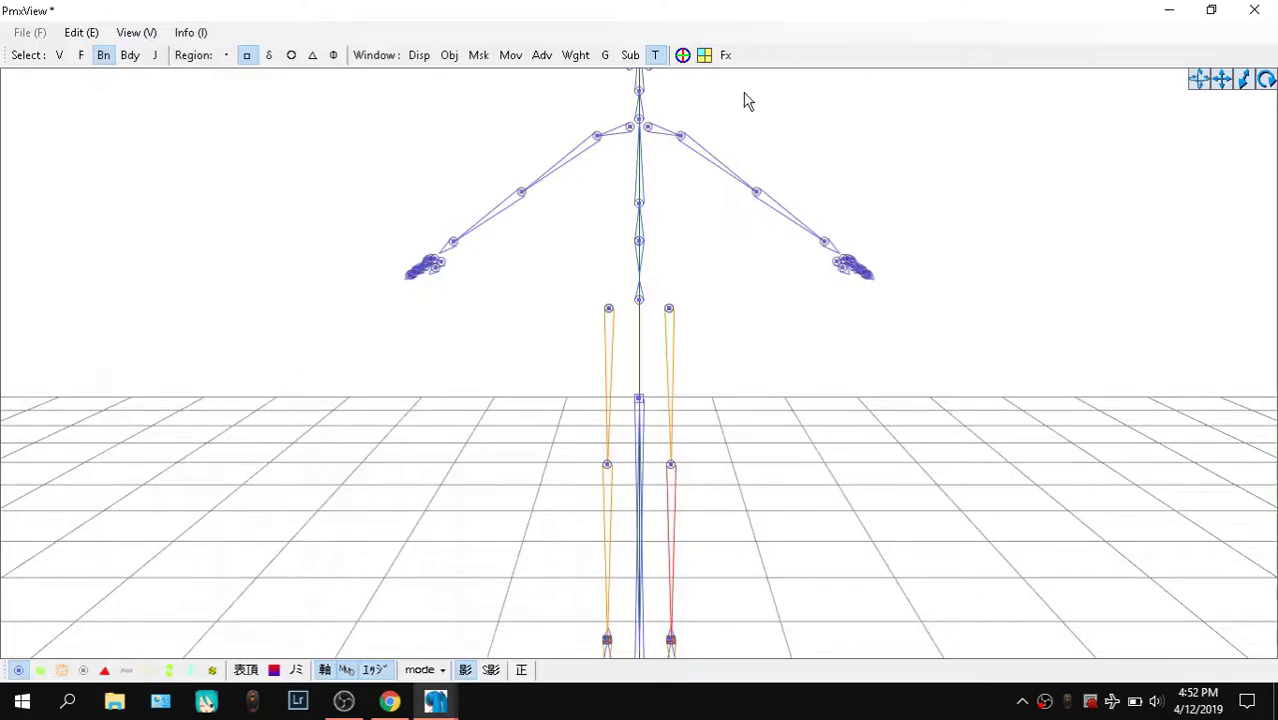
click(657, 55)
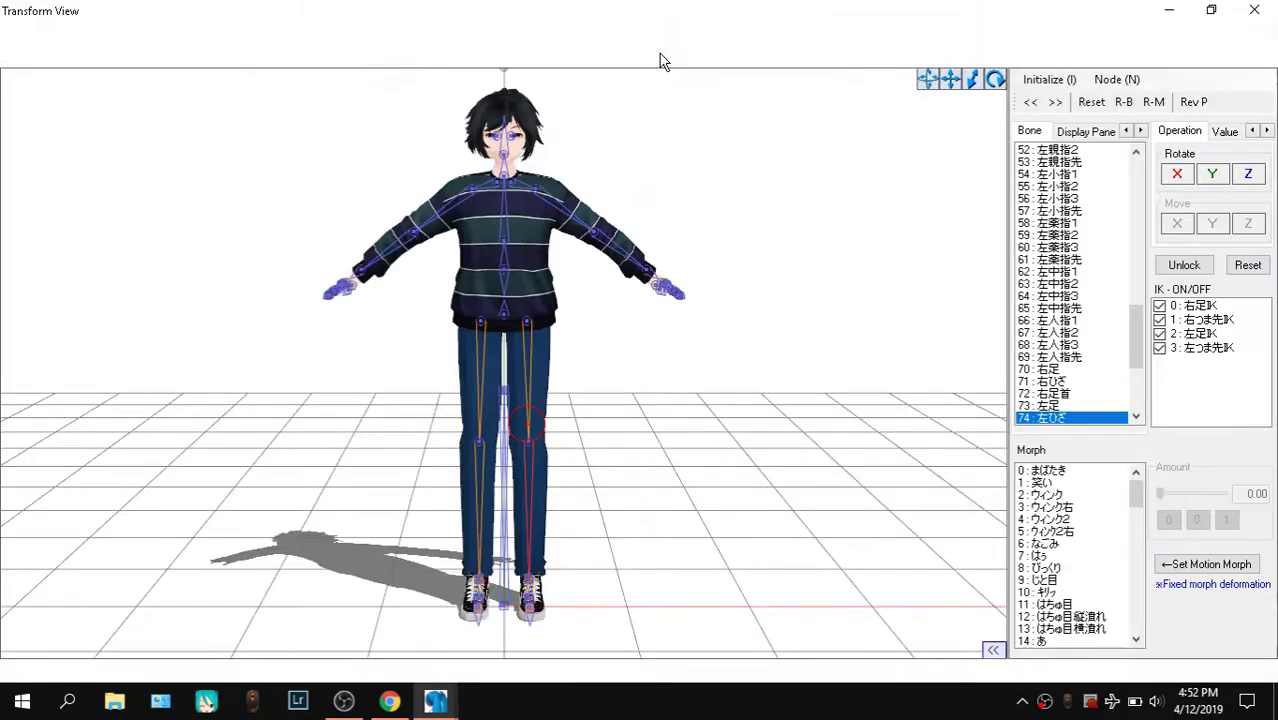
click(505, 396)
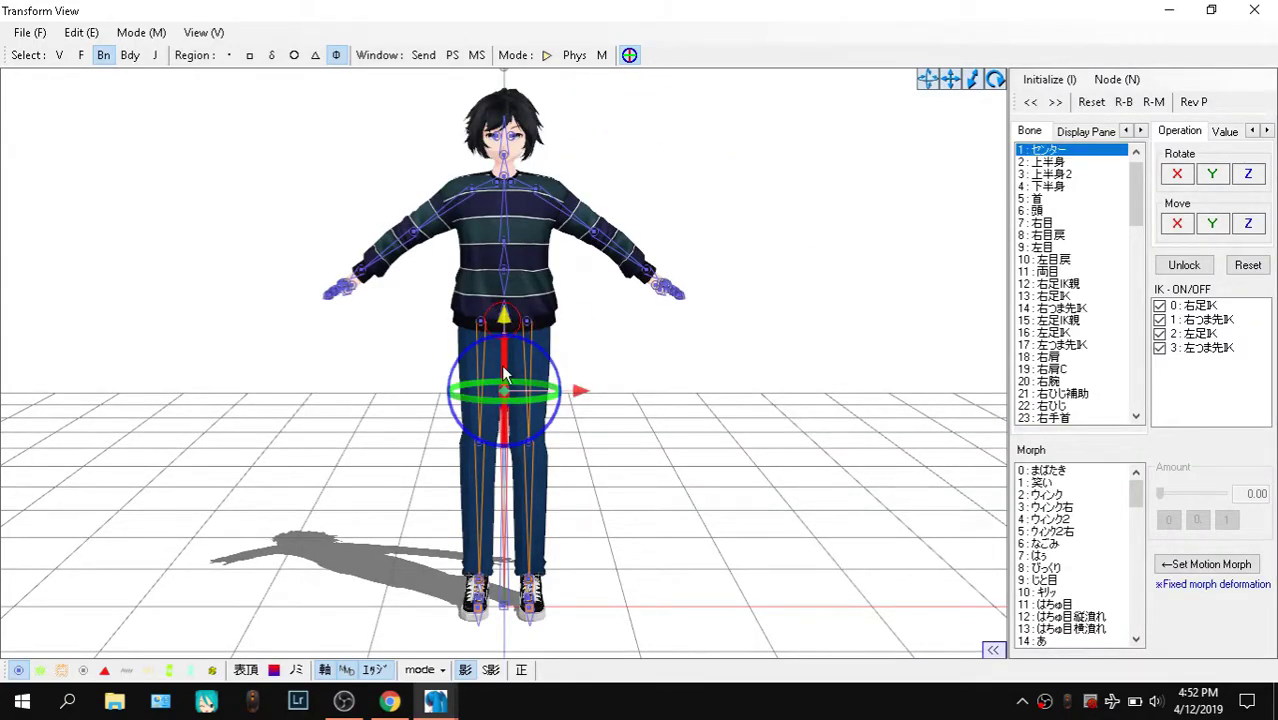
drag(506, 329, 521, 508)
right_drag(733, 479, 585, 479)
click(660, 460)
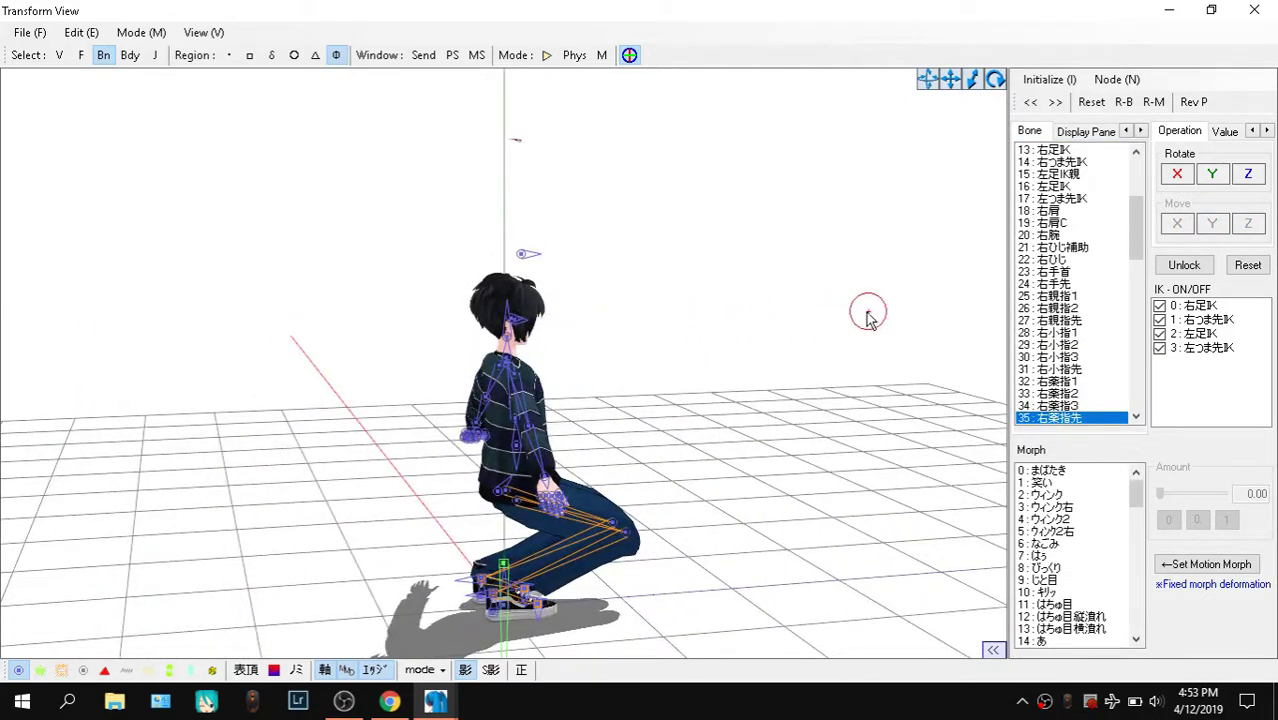
Initialize Livarno's pose and close Transform View
click(1049, 79)
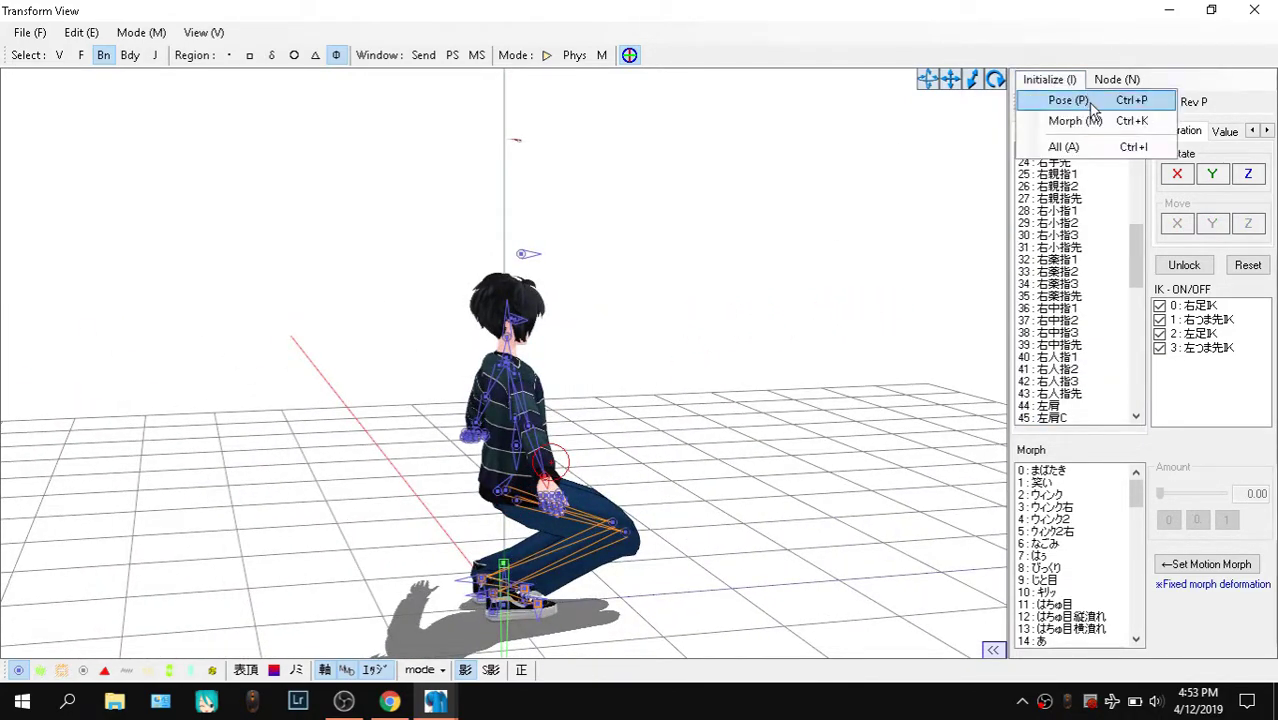
click(1061, 97)
right_drag(833, 169, 785, 174)
click(1254, 10)
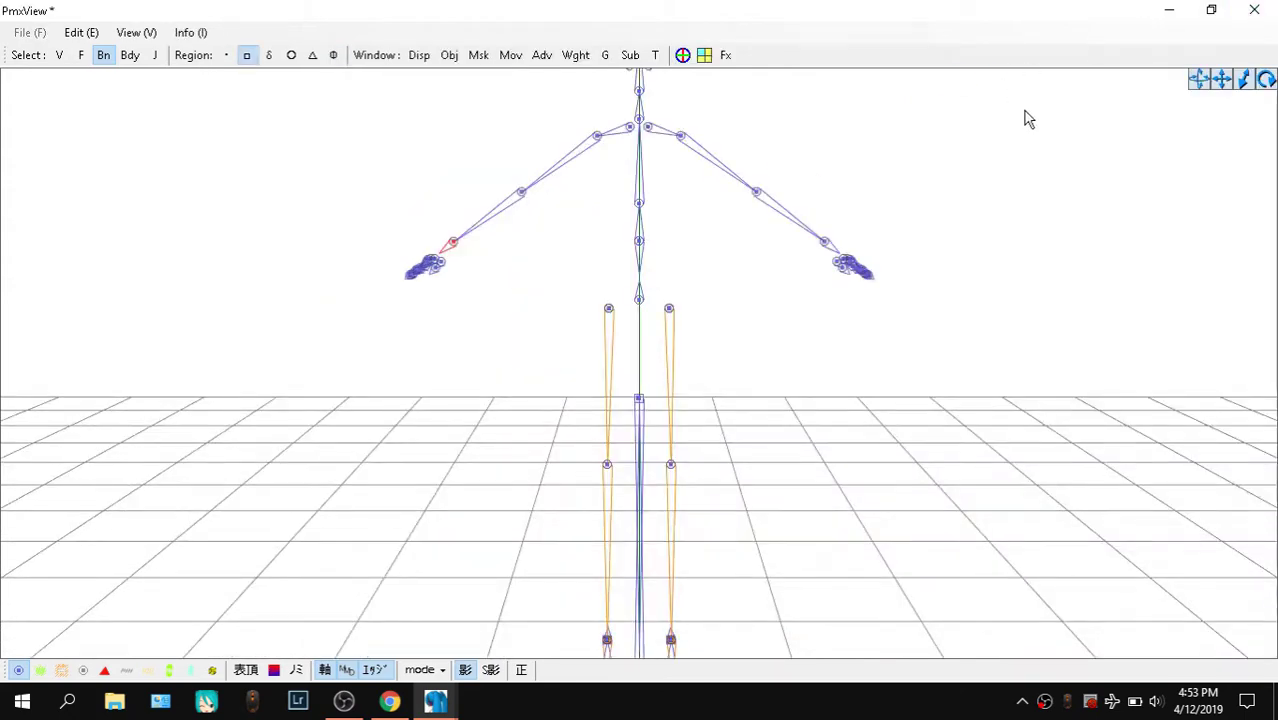
scroll(1018, 122, down, 3)
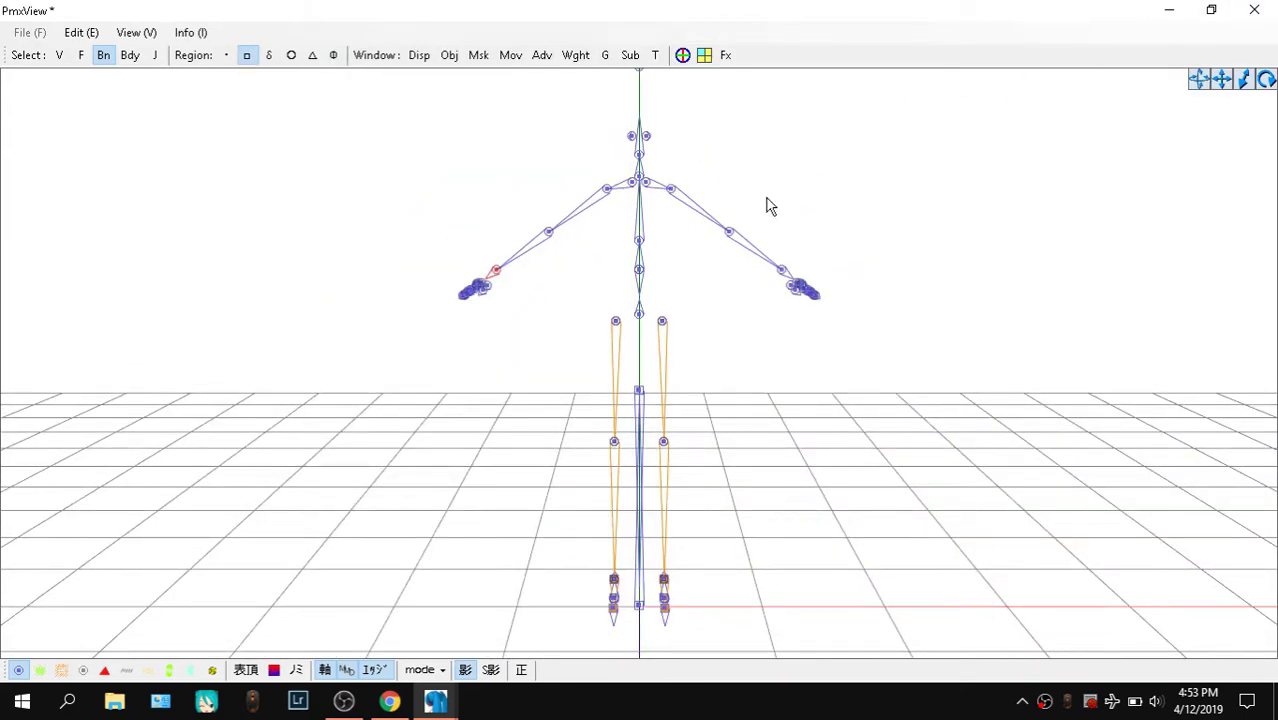
Check the groove and center entries in the bone reference chart in Chrome
click(390, 701)
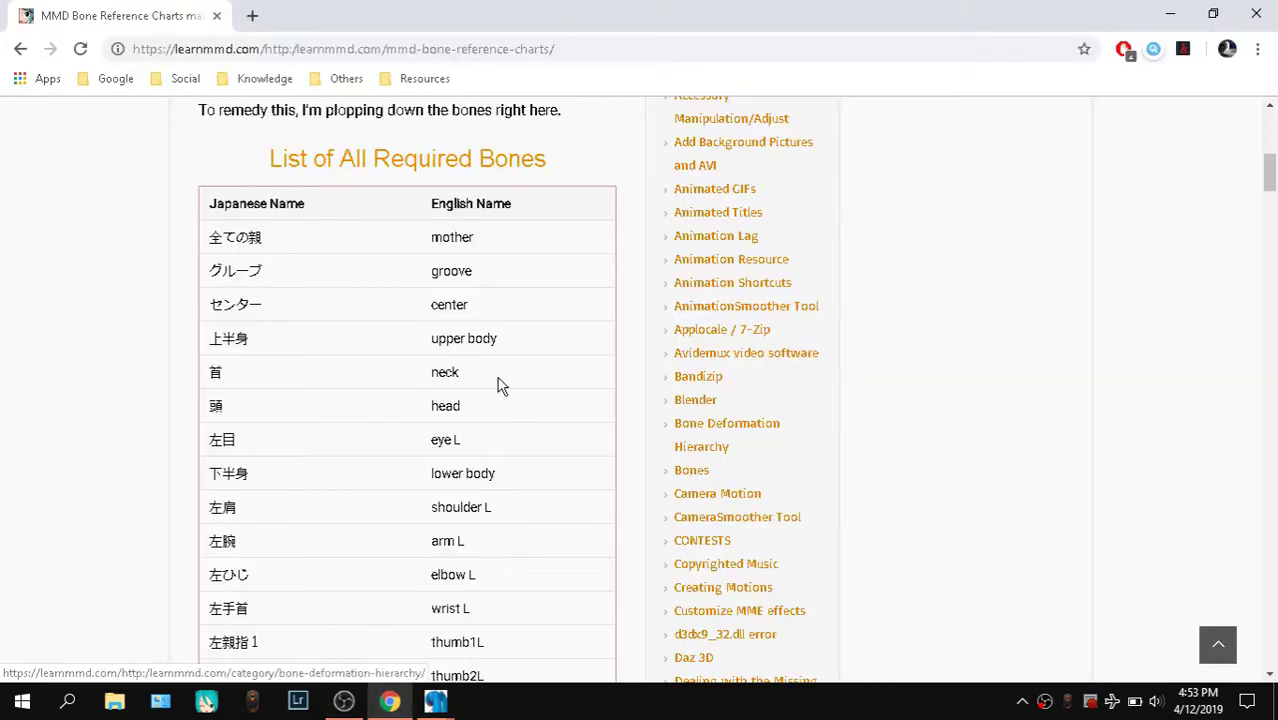
double_click(445, 272)
drag(499, 314, 363, 308)
Replace the Japanese name of Livarno's center bone with グループ, copied from the bone reference chart
click(435, 701)
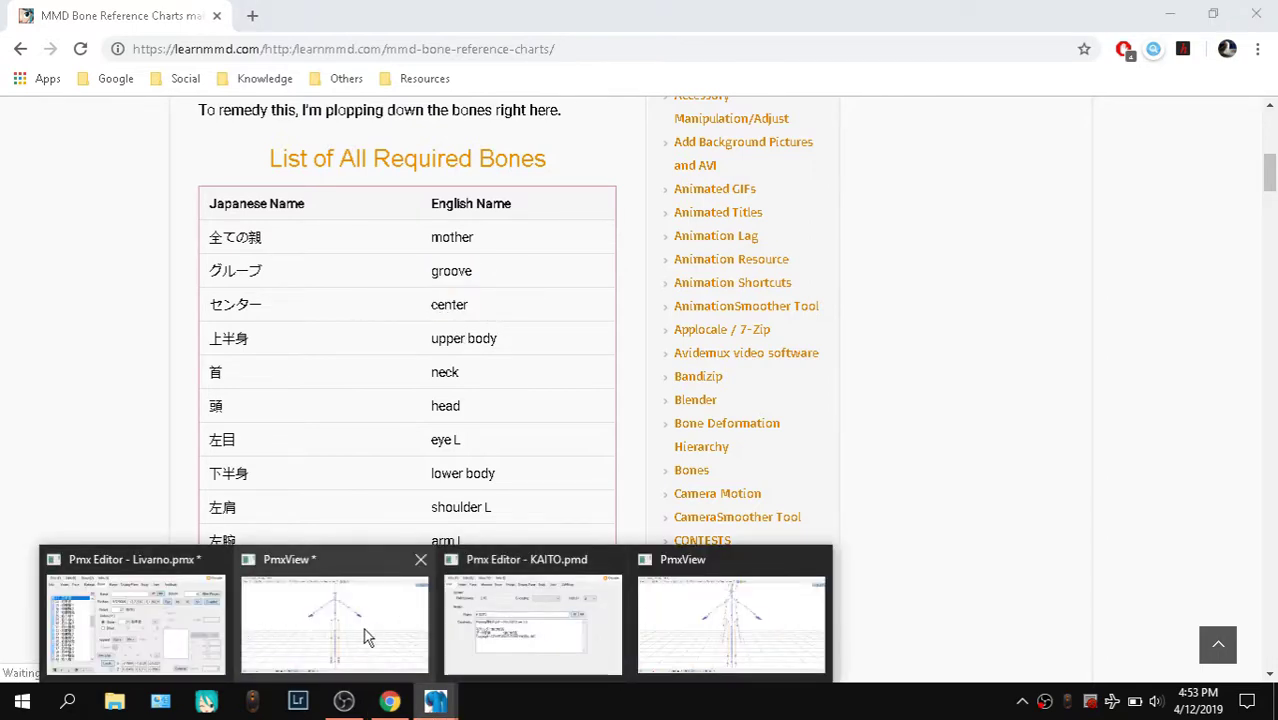
click(155, 598)
scroll(848, 185, up, 8)
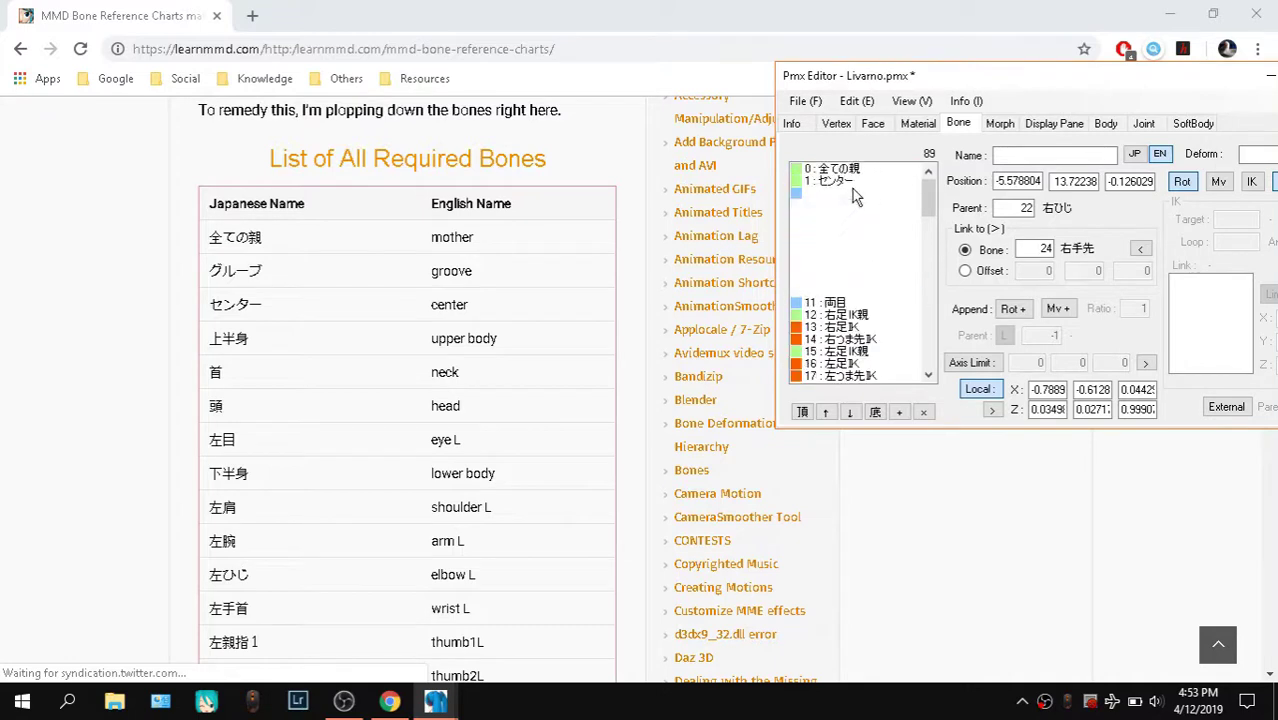
click(893, 182)
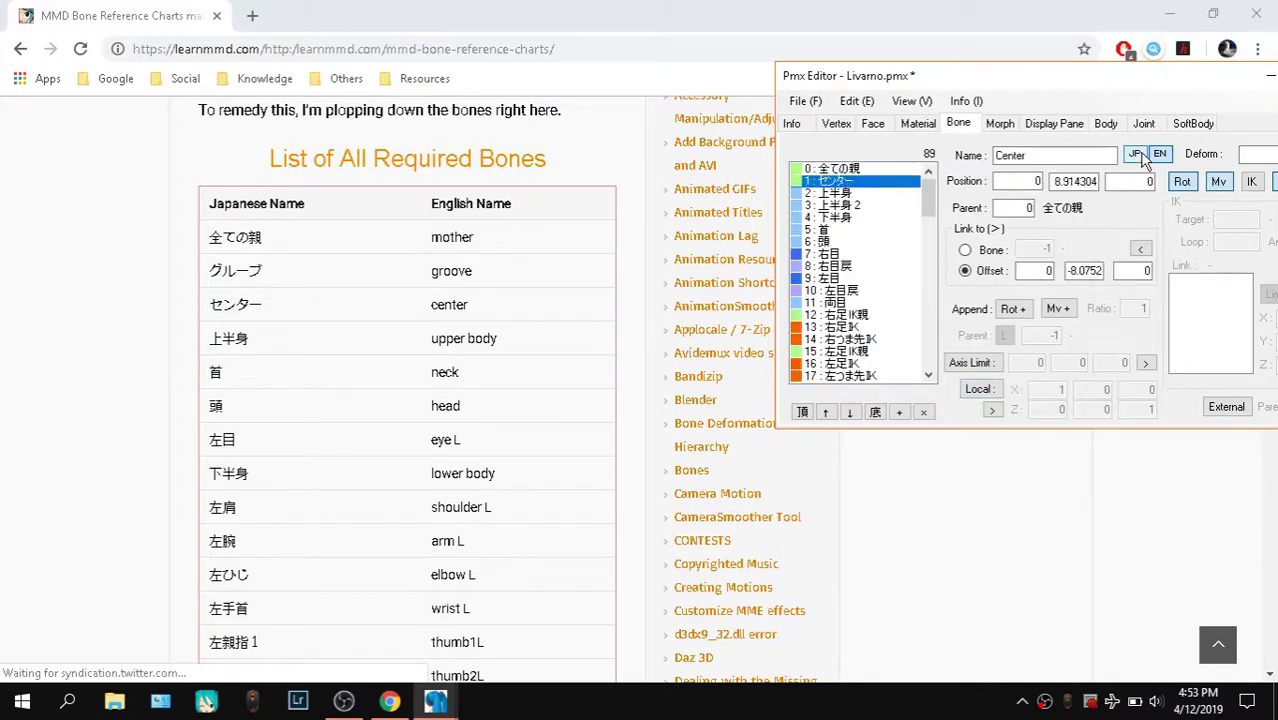
click(1135, 155)
double_click(1012, 155)
drag(280, 270, 199, 272)
key(ctrl+c)
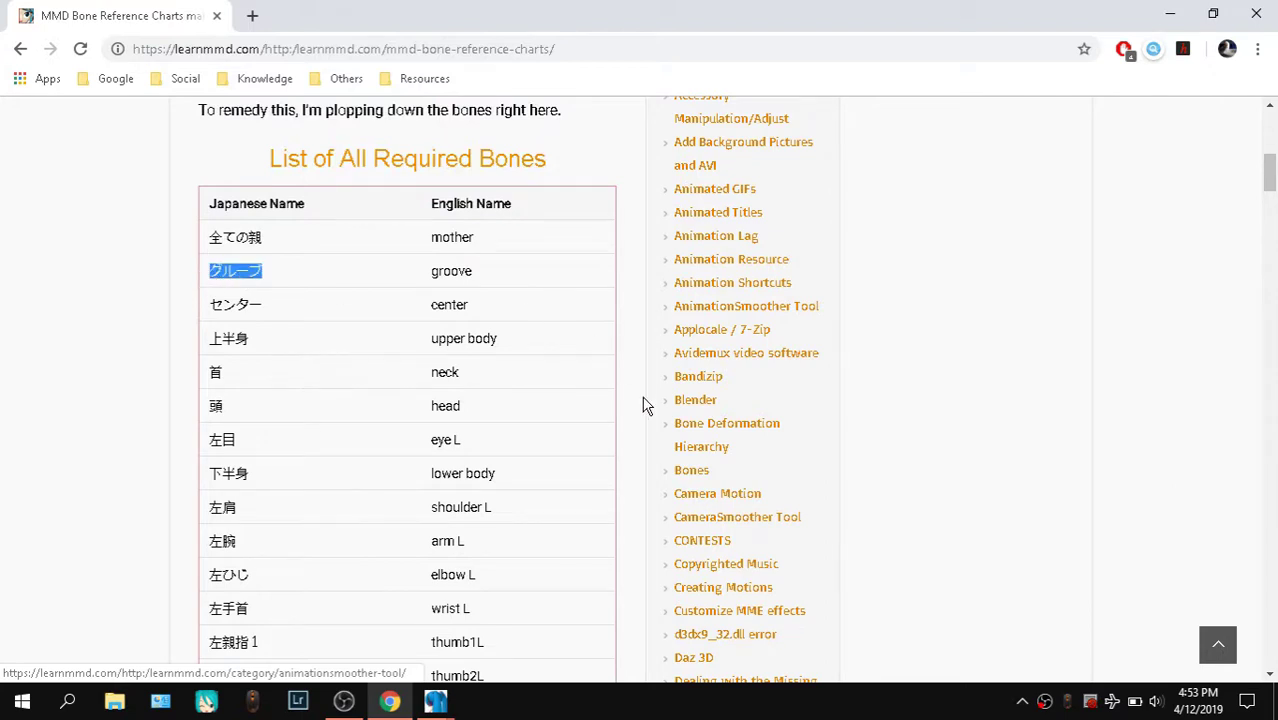
click(436, 701)
click(285, 605)
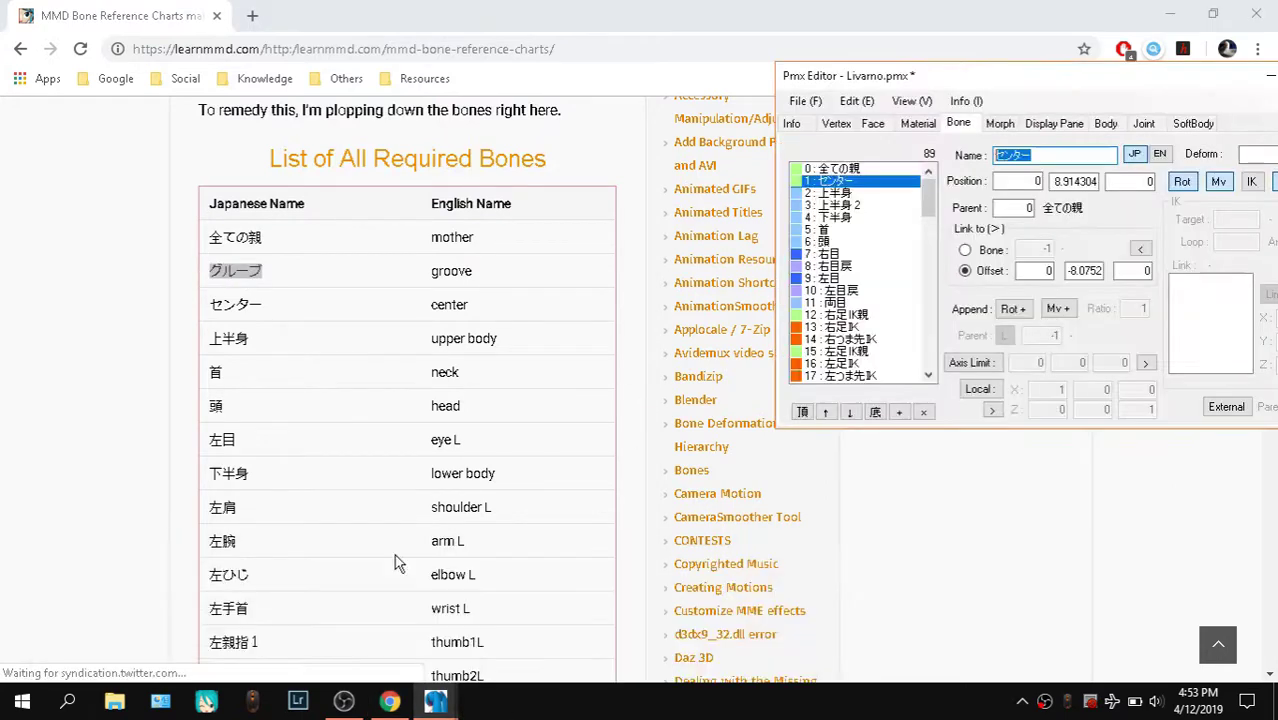
key(ctrl+v)
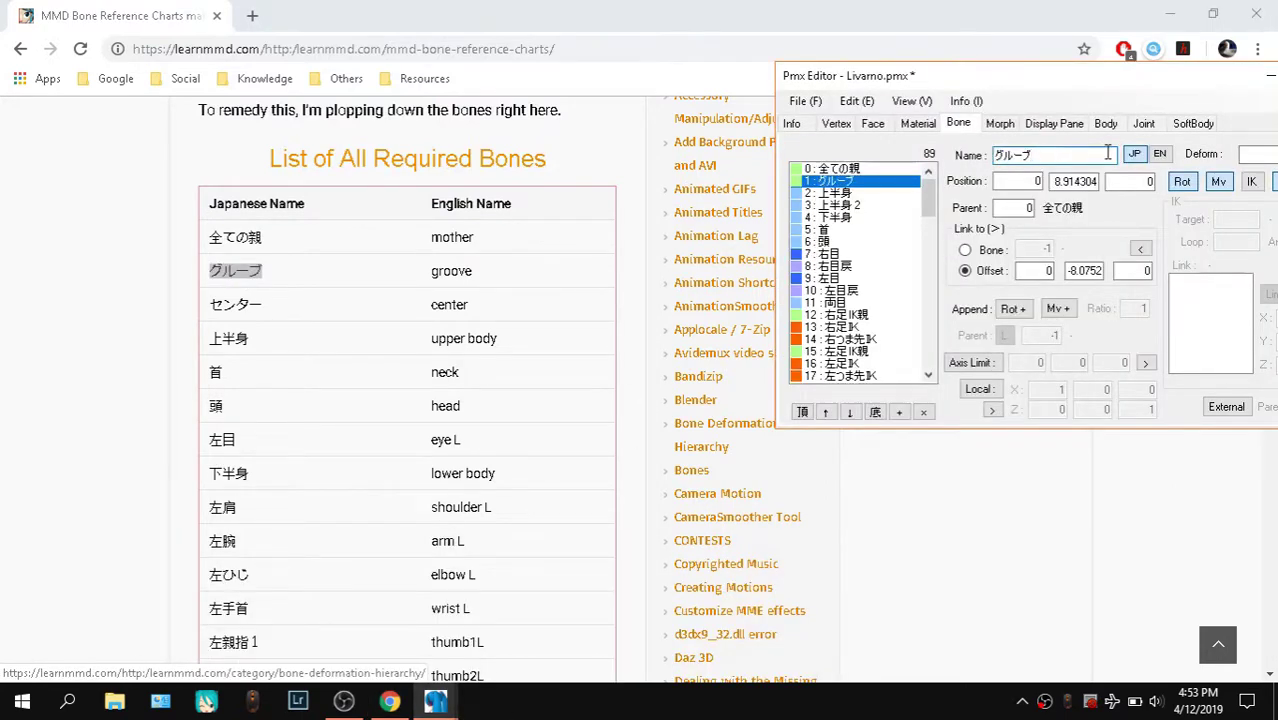
Restore bone 1's Japanese name to センター, copied from the center row of the reference chart
click(1159, 153)
click(491, 268)
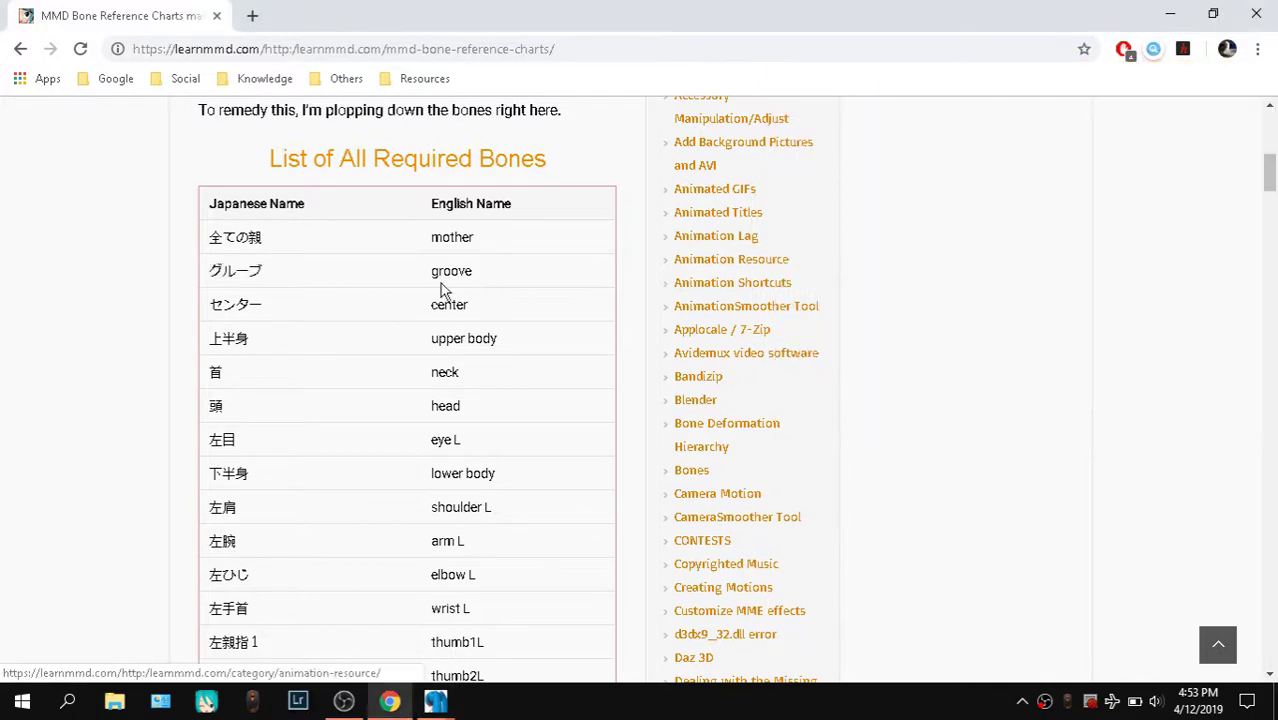
drag(293, 311, 213, 314)
key(ctrl+c)
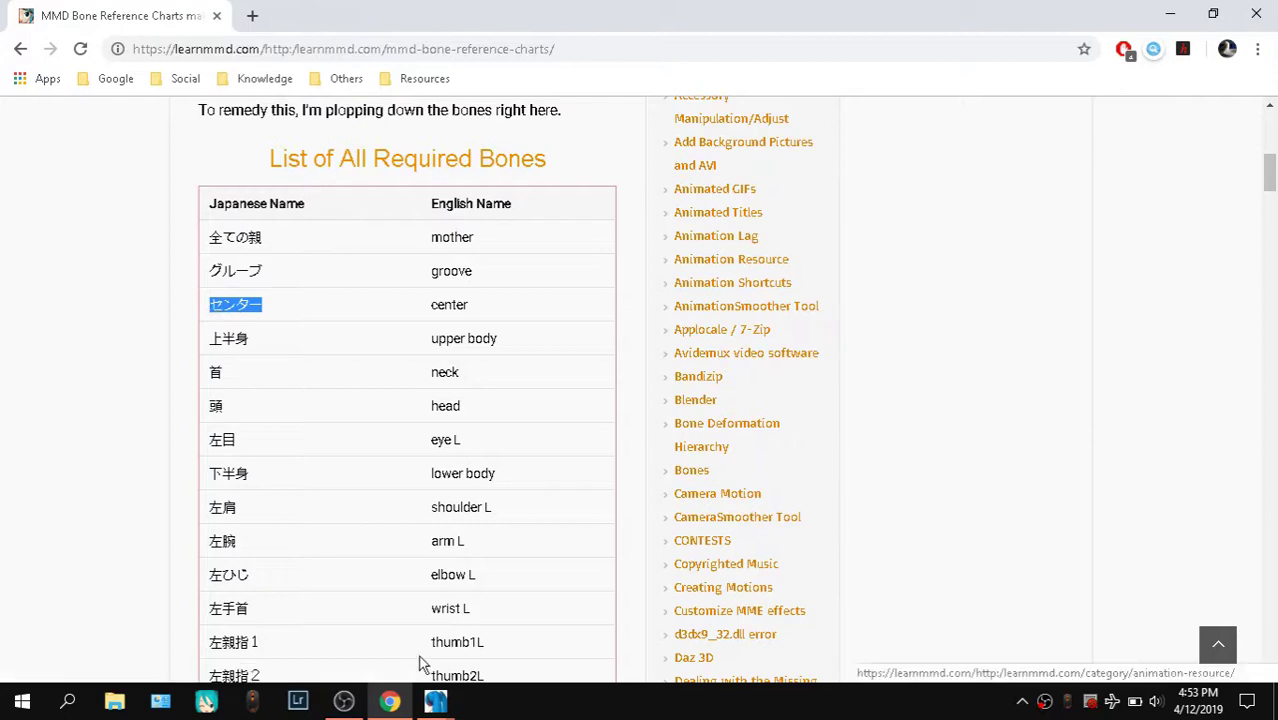
mouse_move(435, 700)
click(225, 638)
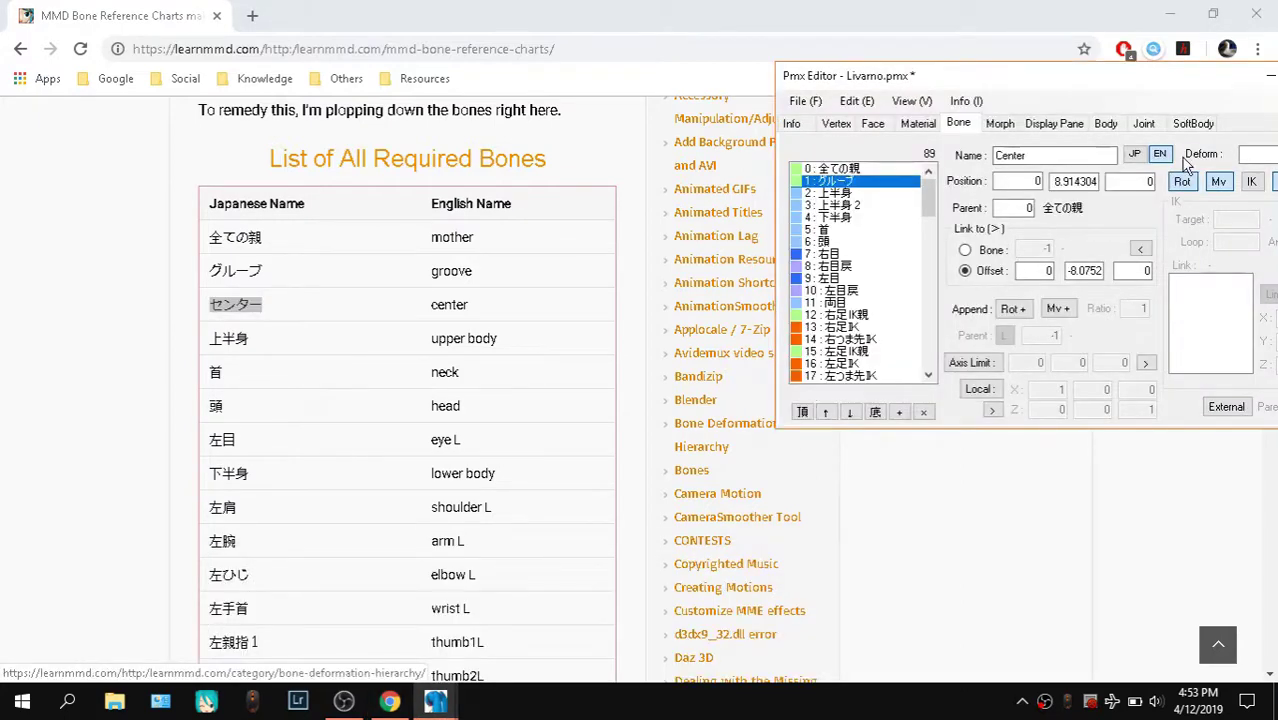
click(1134, 154)
double_click(1000, 156)
key(ctrl+v)
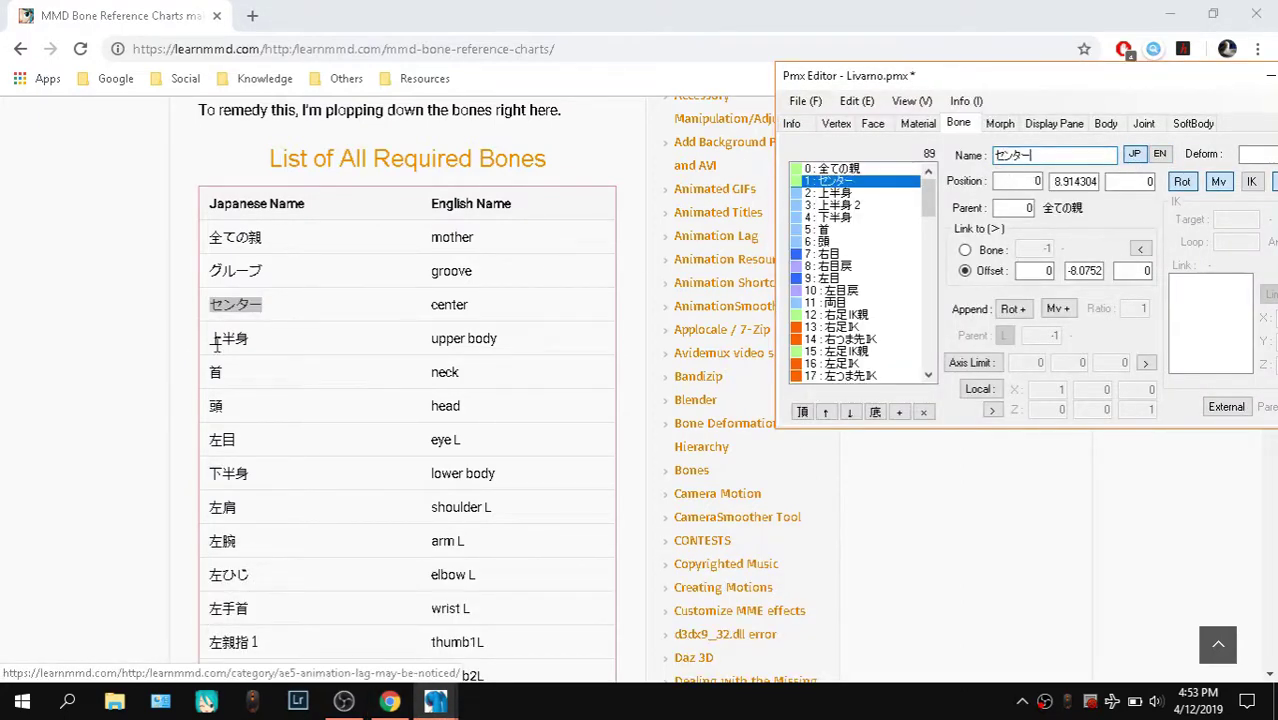
Set the English name of the センター bone to center, copied from the reference chart
click(447, 352)
drag(428, 305, 476, 311)
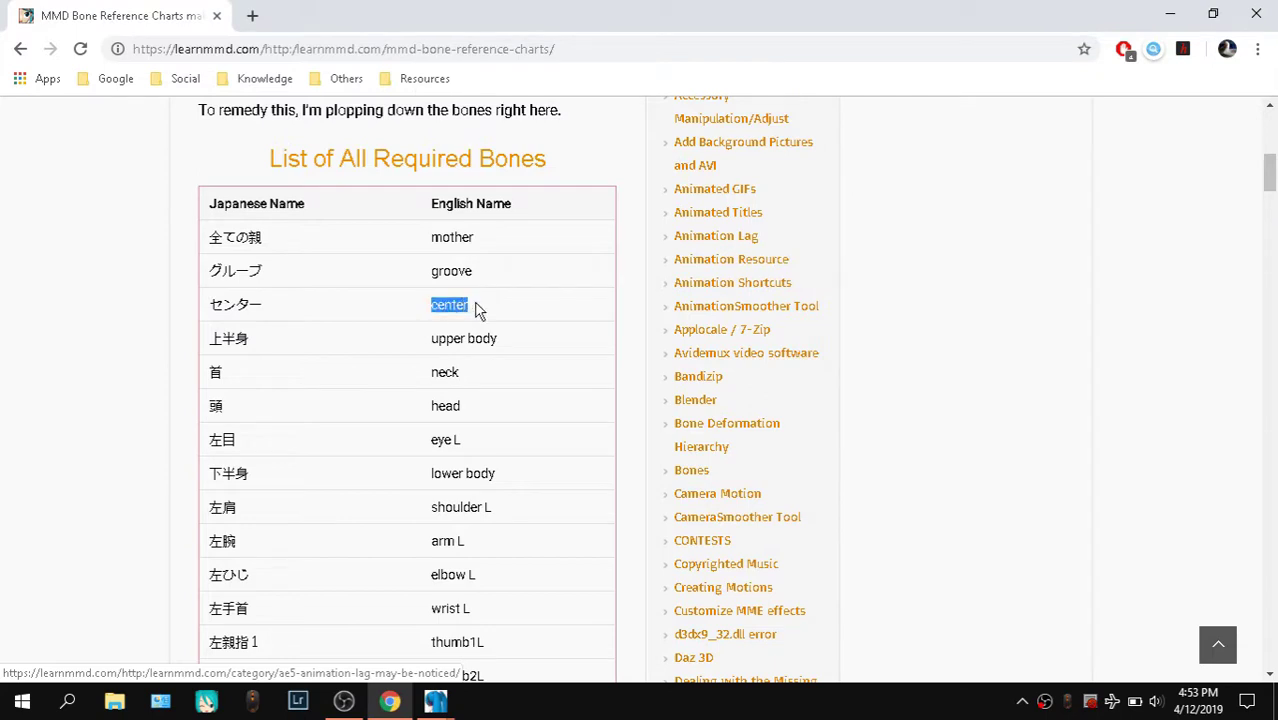
mouse_move(435, 700)
click(200, 605)
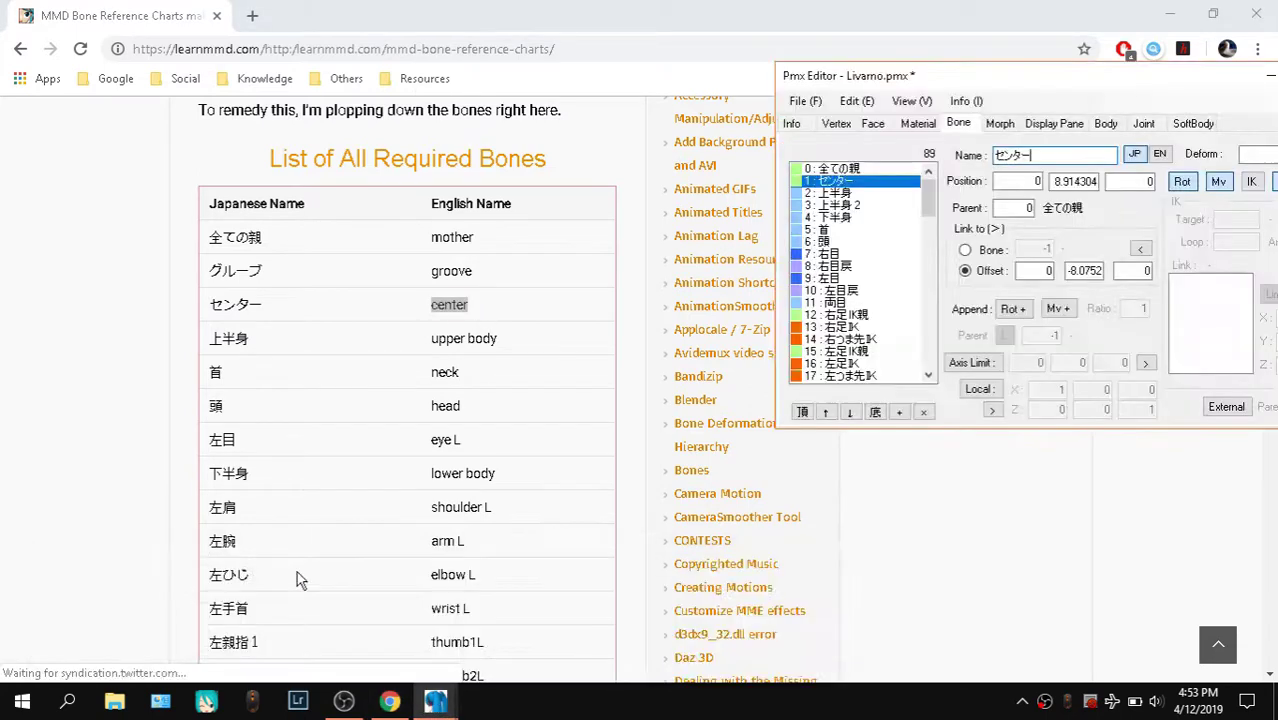
click(1159, 154)
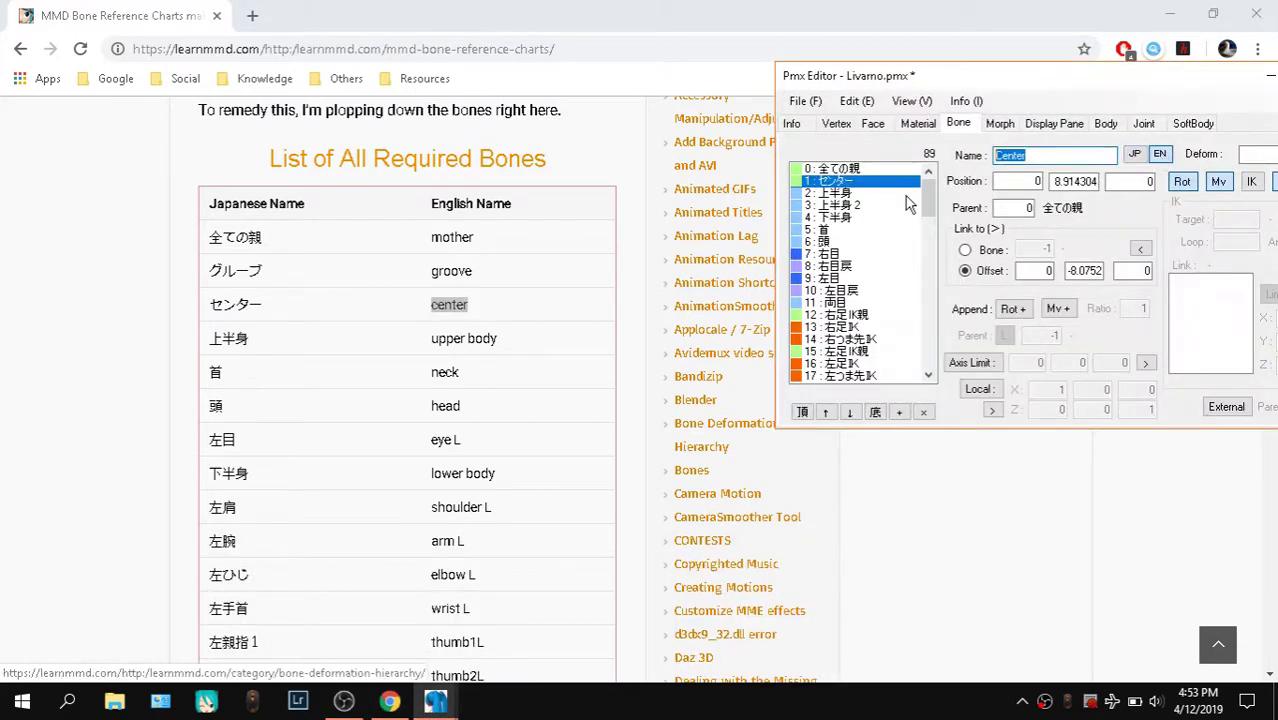
Check the names of the root, center, 上半身, 上半身2 and 下半身 bones in Livarno's bone list
click(845, 195)
click(852, 168)
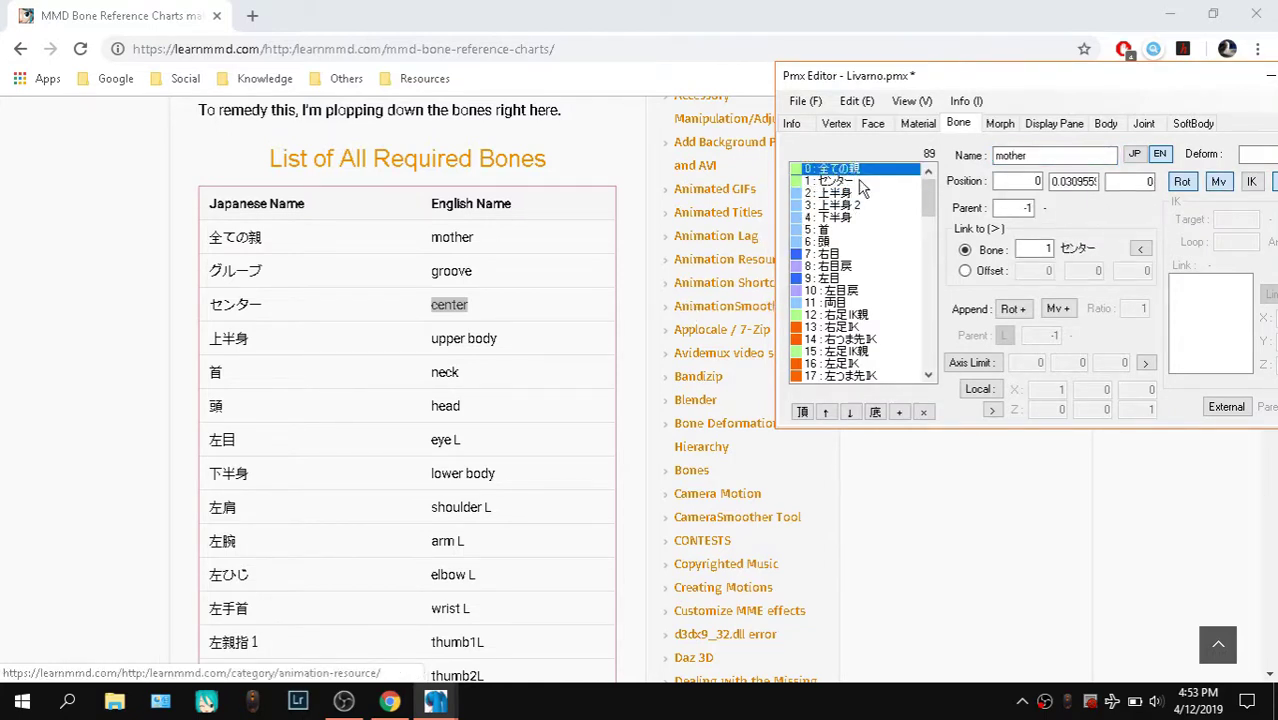
click(861, 183)
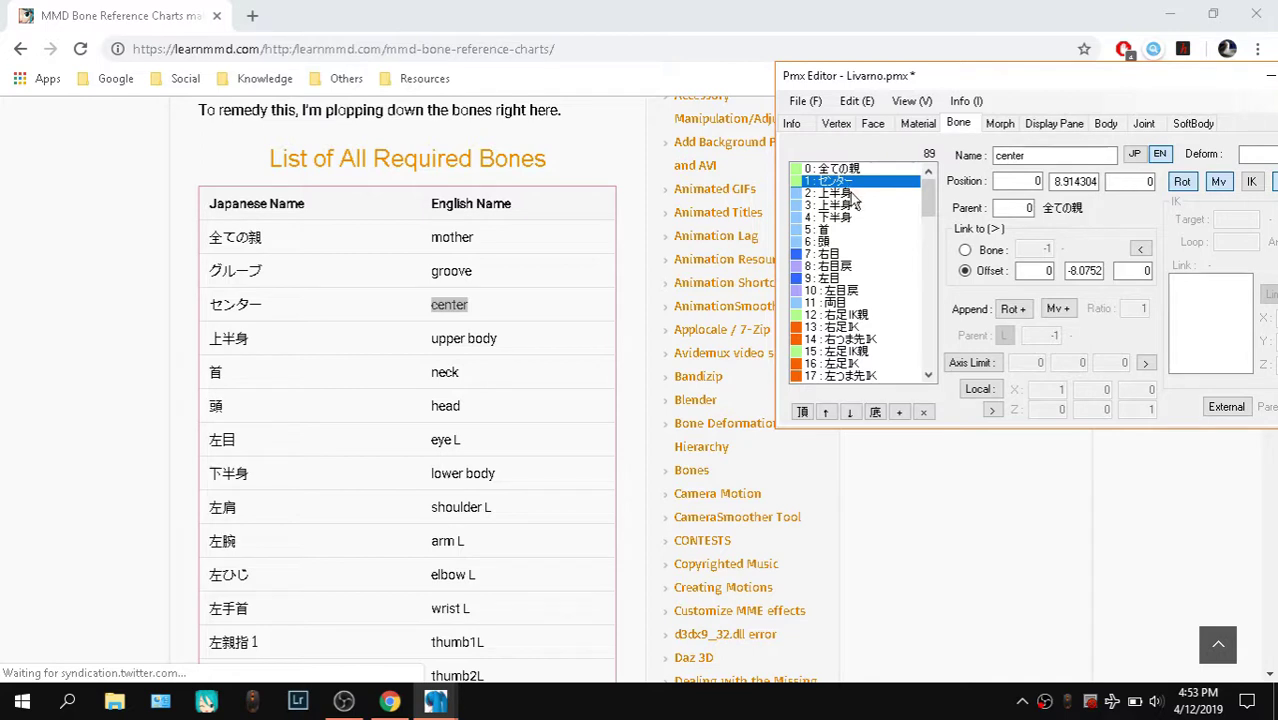
drag(848, 193, 850, 217)
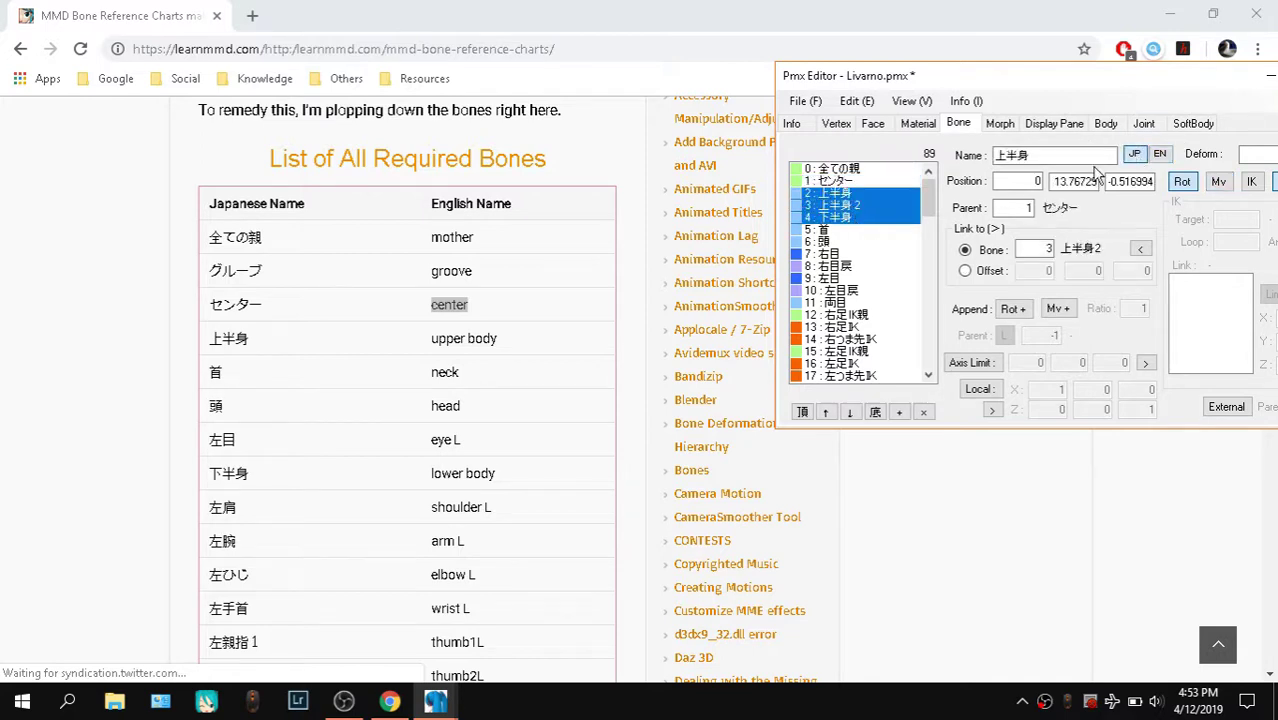
click(850, 193)
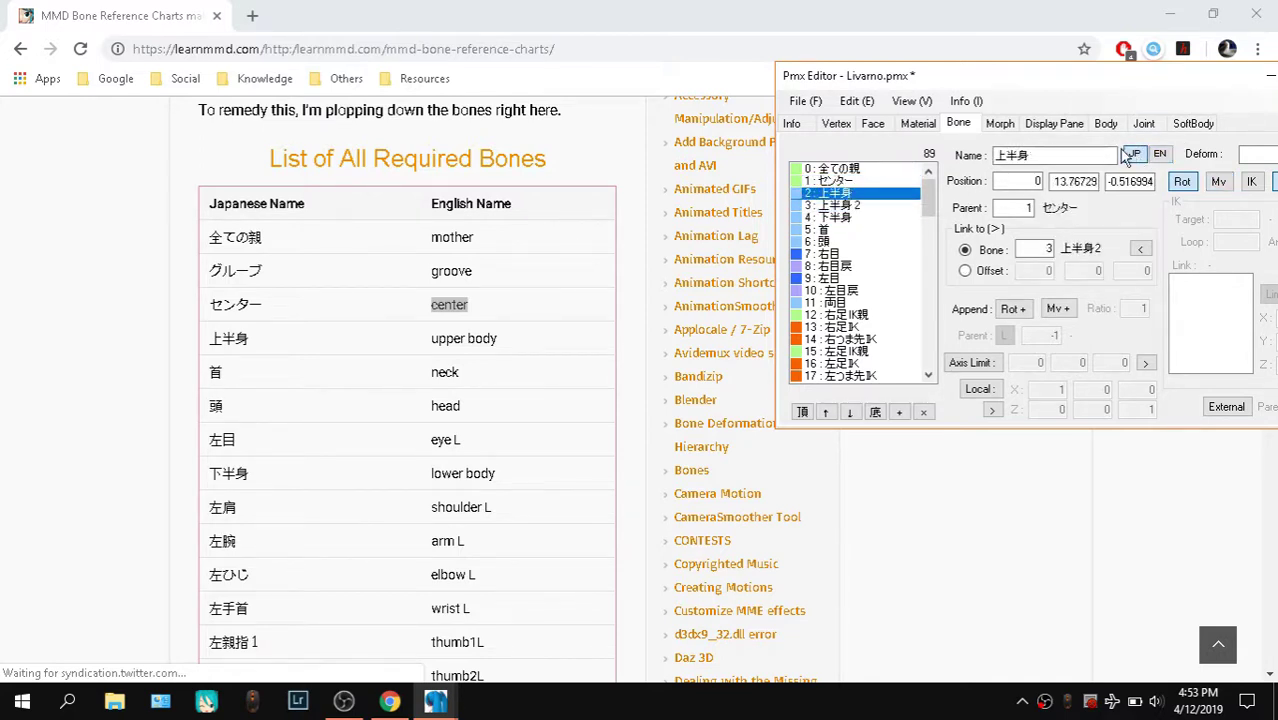
drag(853, 219, 853, 192)
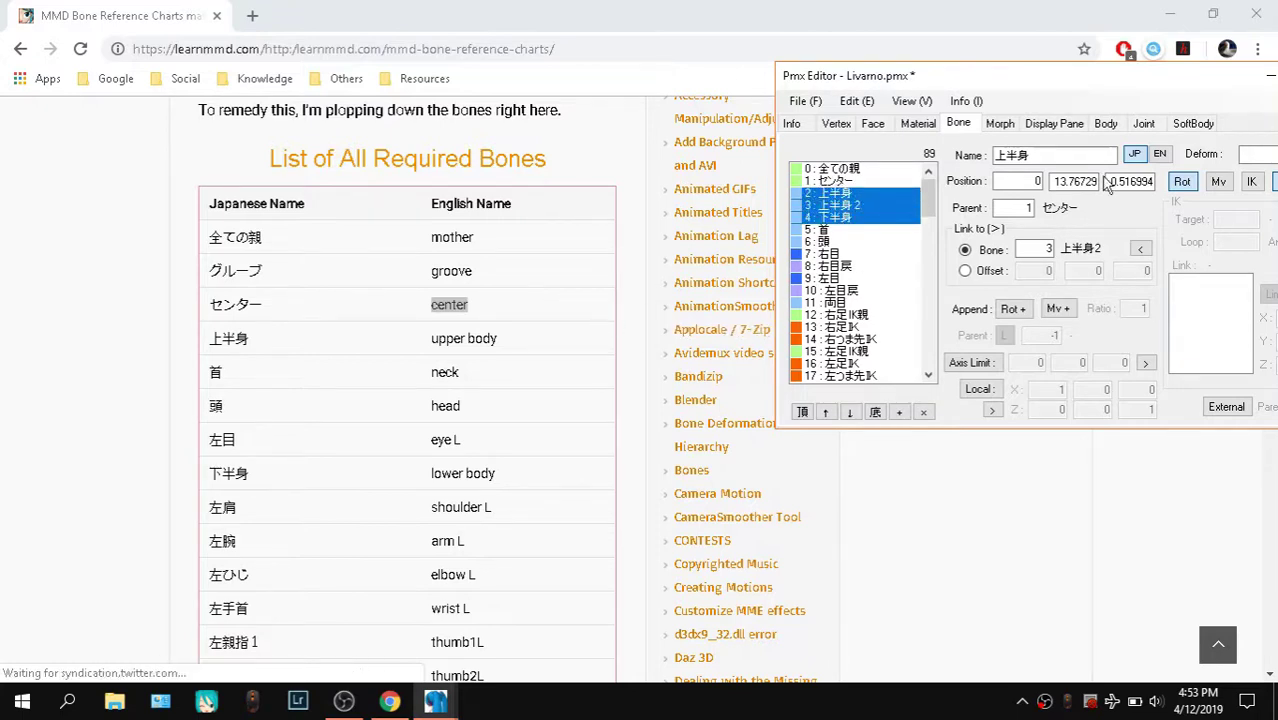
click(845, 181)
click(850, 193)
Copy the Japanese bone name 上半身 and translate it into English with Google Translate in a new Chrome tab
click(1062, 154)
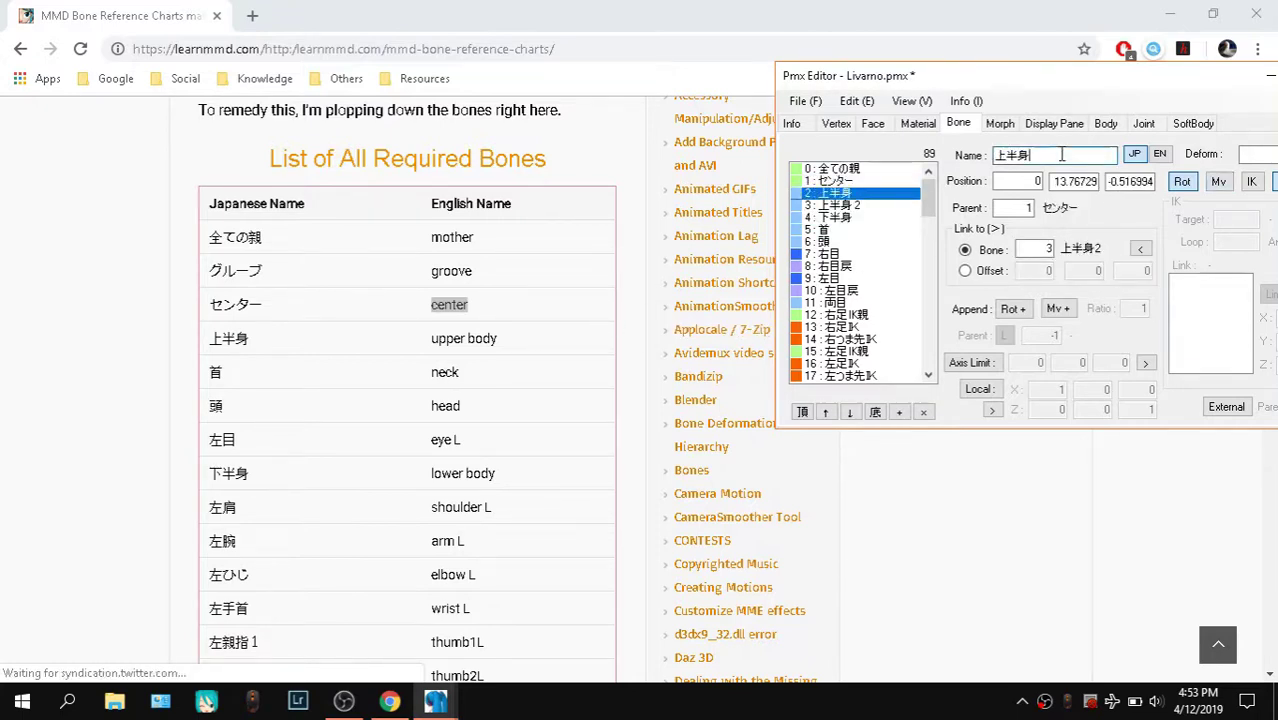
double_click(1062, 154)
key(ctrl+c)
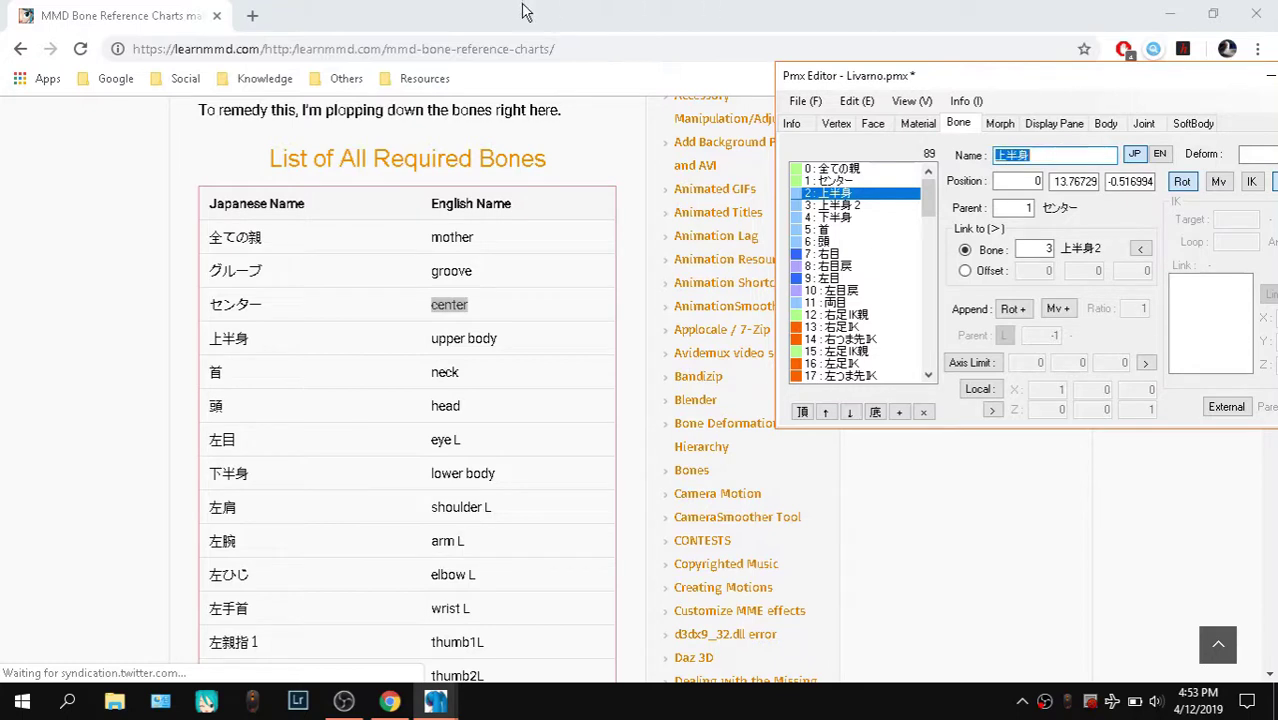
click(252, 15)
text(2)
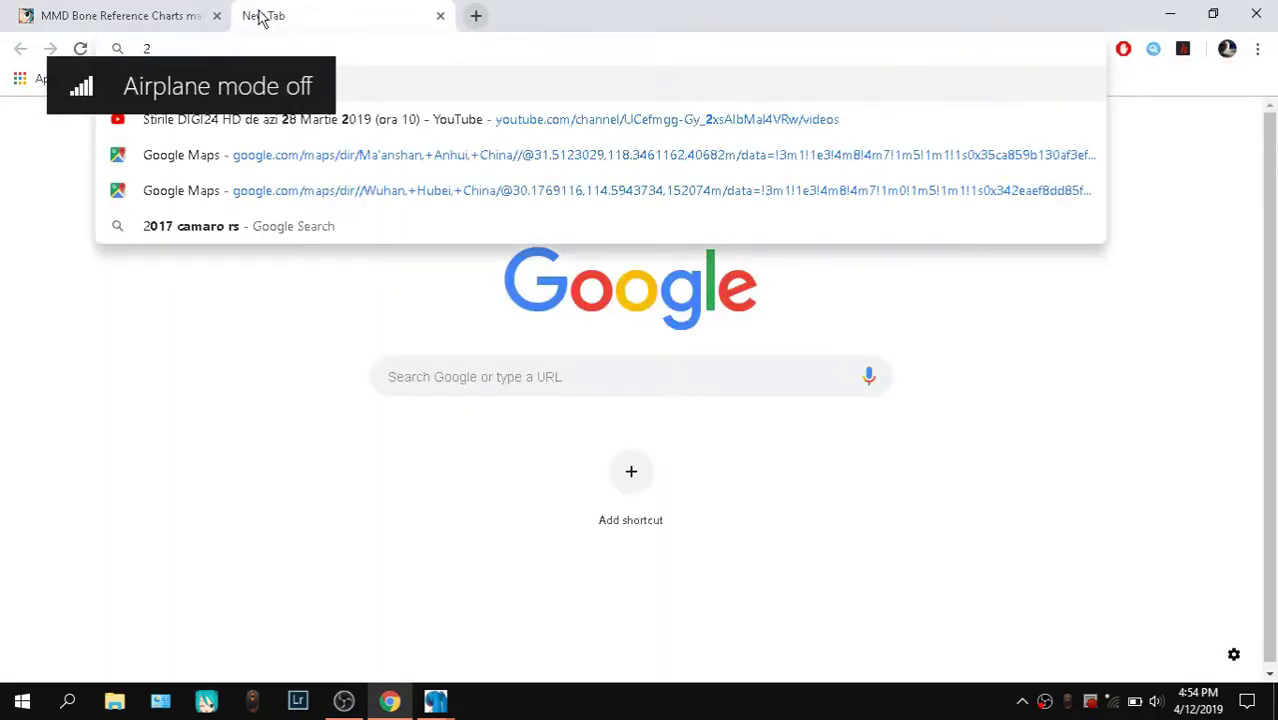
key(BackSpace)
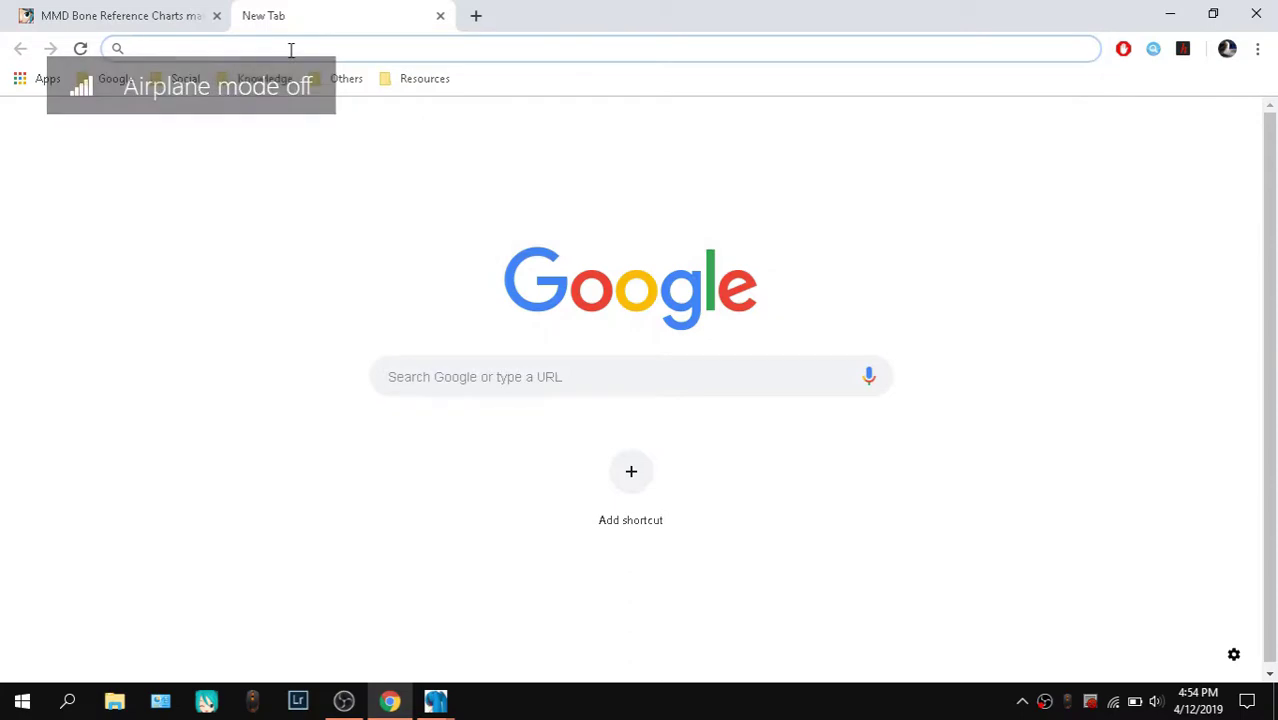
text(tr)
key(Return)
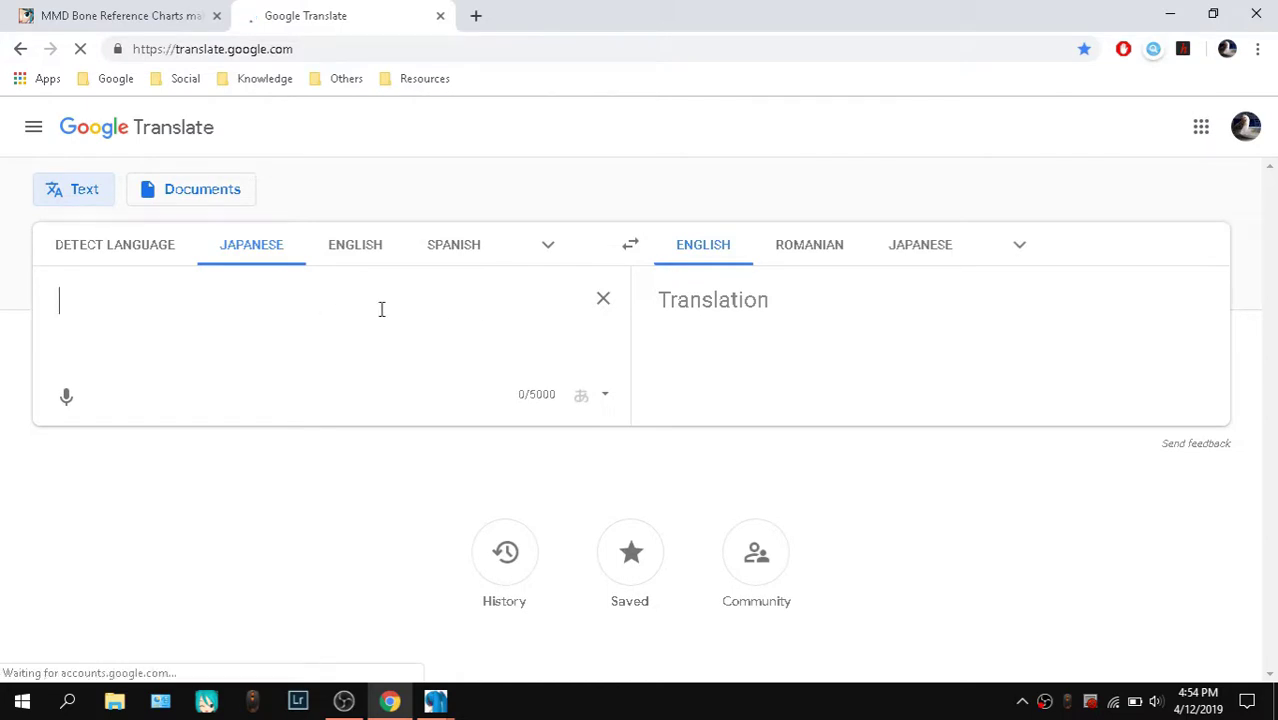
key(ctrl+v)
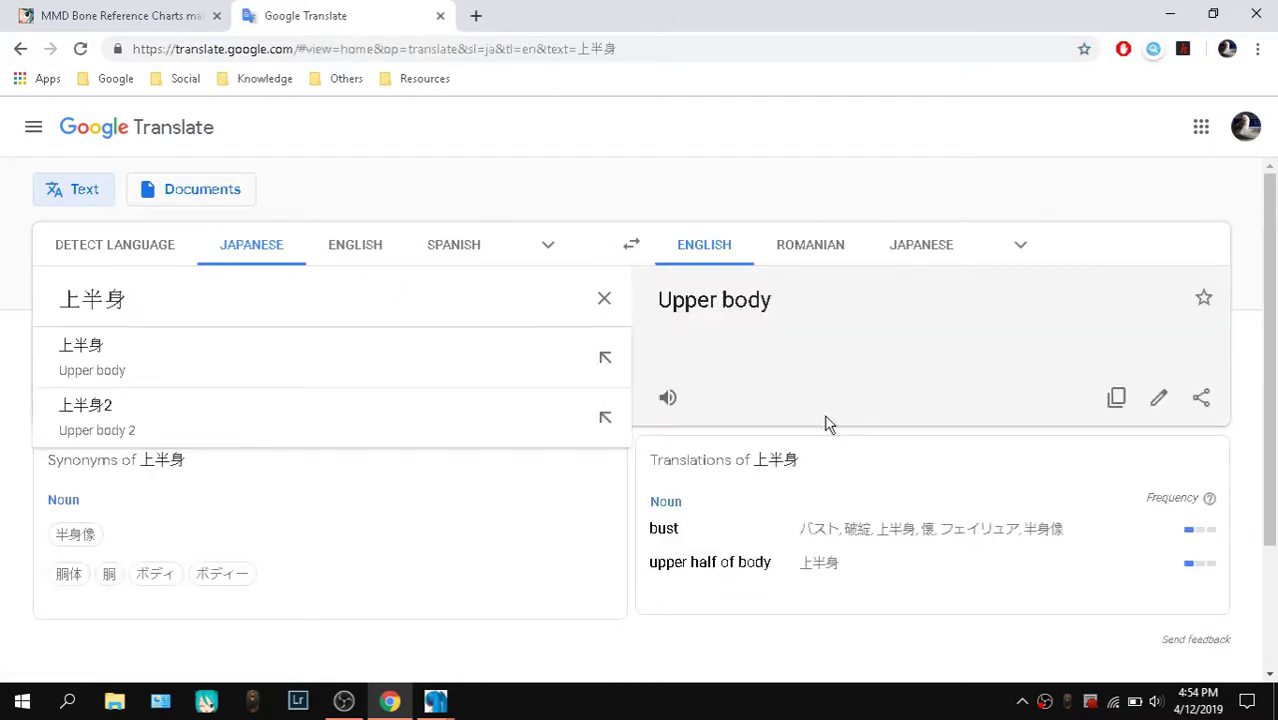
Return to the bone reference chart and check its upper body and neck entries
click(130, 12)
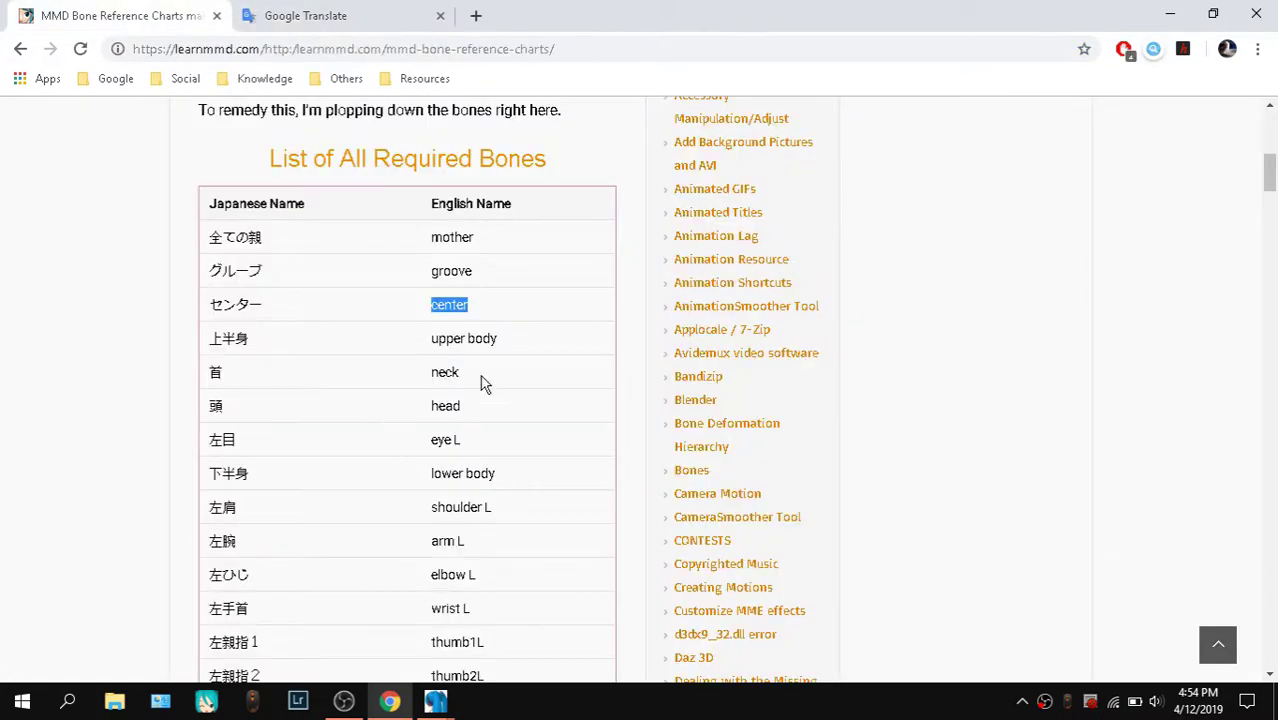
drag(417, 335, 561, 335)
click(513, 339)
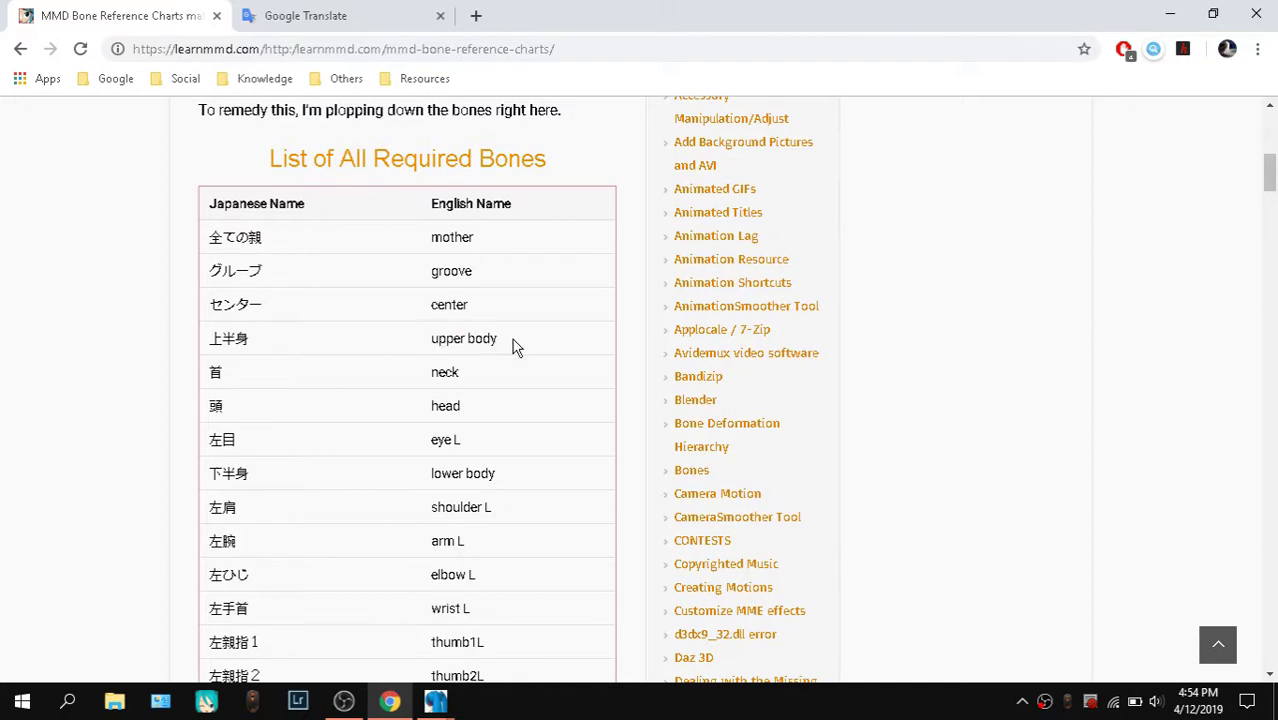
double_click(445, 372)
click(385, 402)
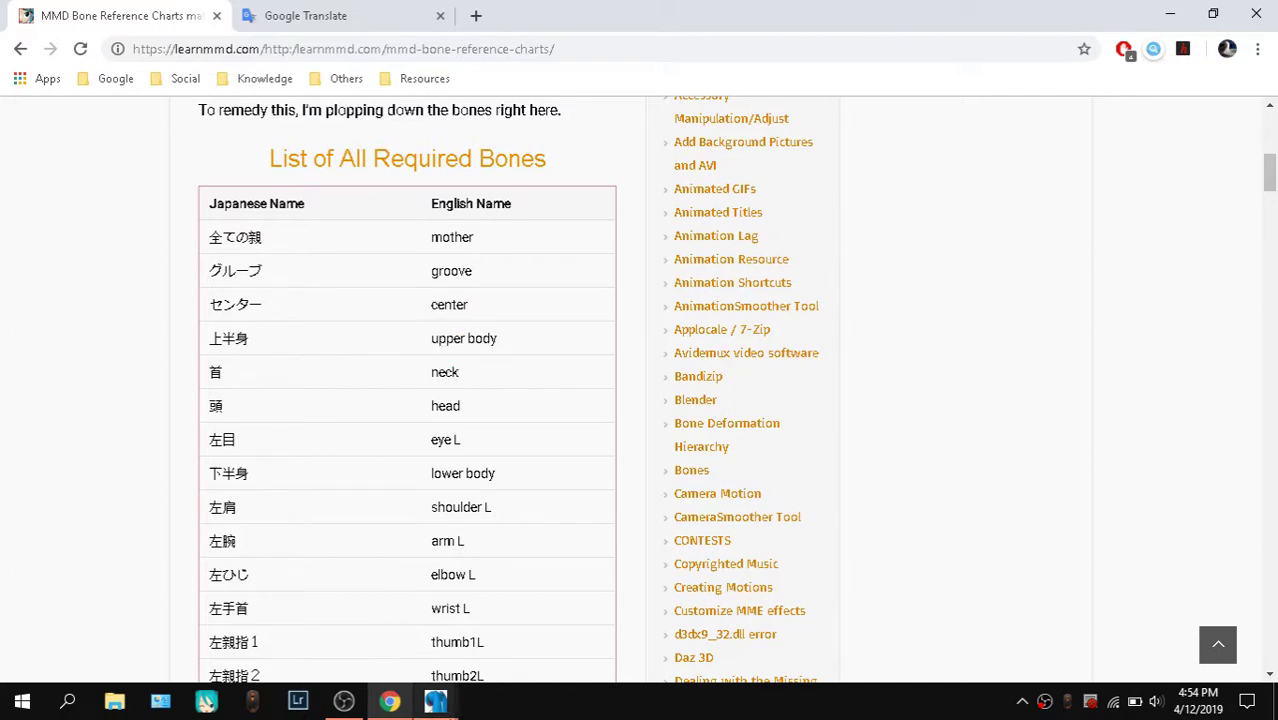
Copy the Japanese name of Livarno's 上半身2 bone and translate it into English in Google Translate
mouse_move(436, 700)
click(180, 632)
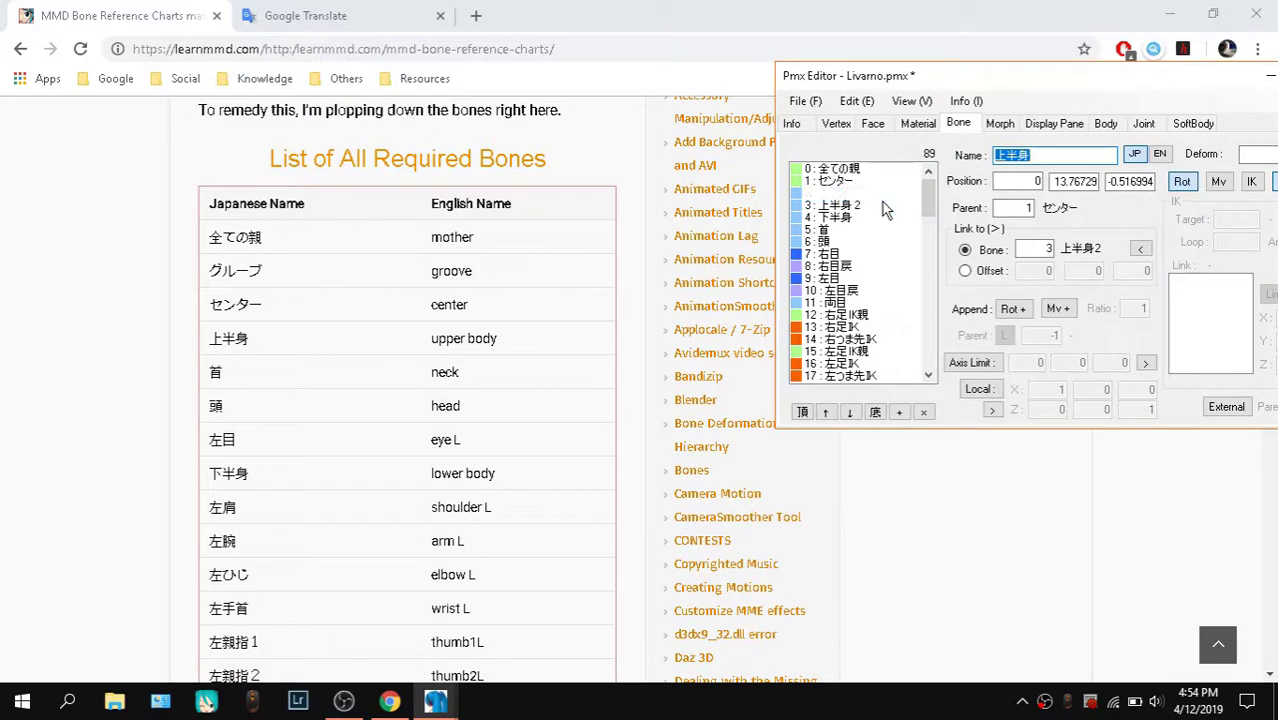
click(882, 205)
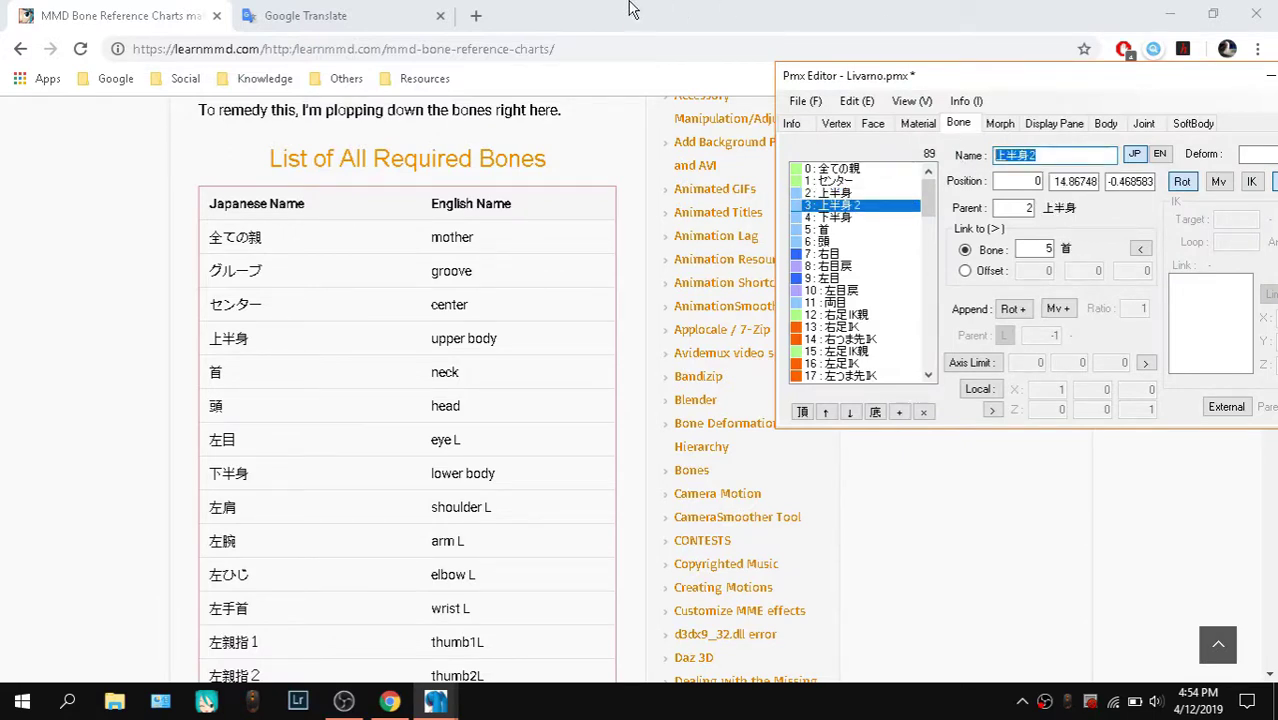
click(297, 10)
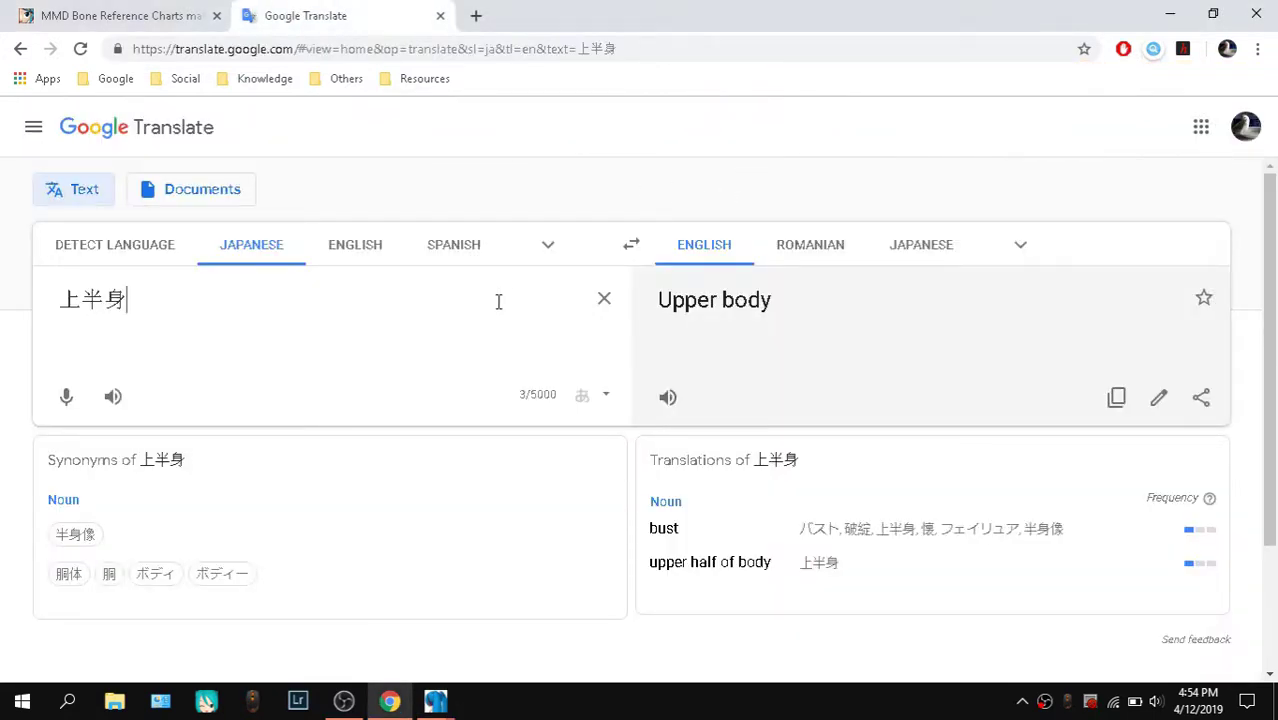
key(ctrl+a)
text(上半身2)
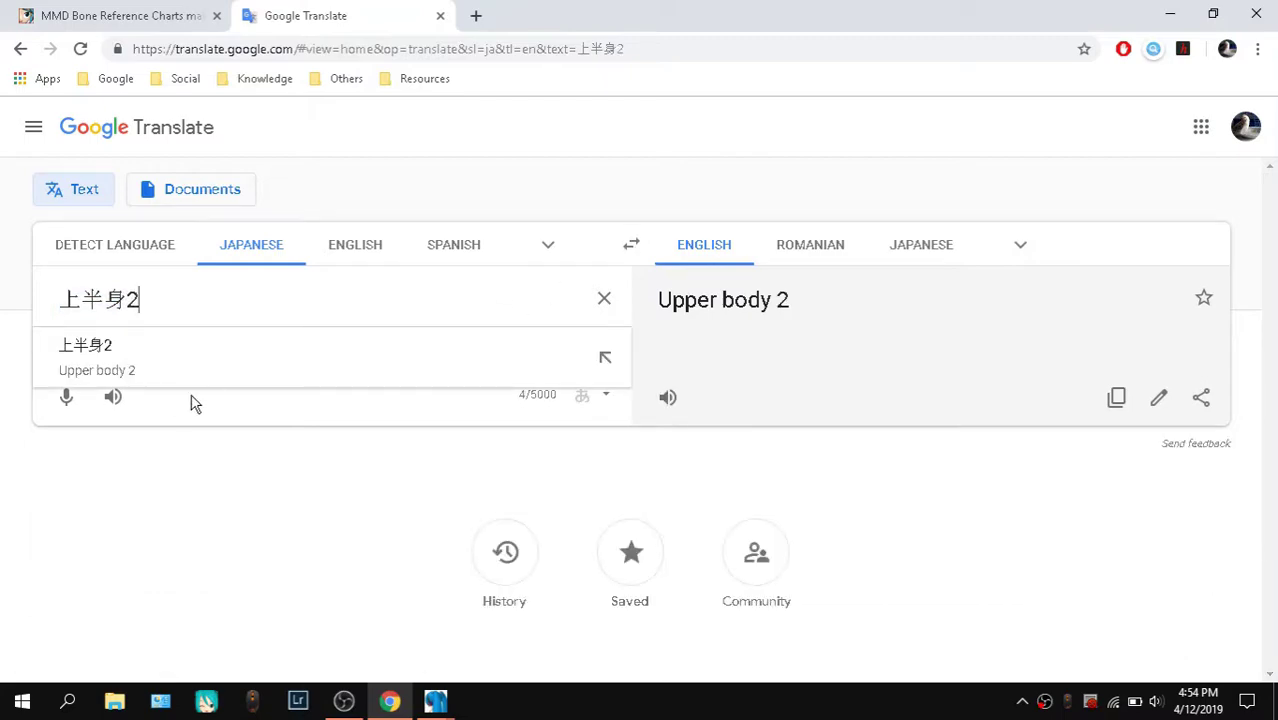
click(140, 12)
Bring up Livarno's skeleton view beside the bone list and locate the センター, 上半身, 上半身2 and 下半身 bones in it
mouse_move(435, 700)
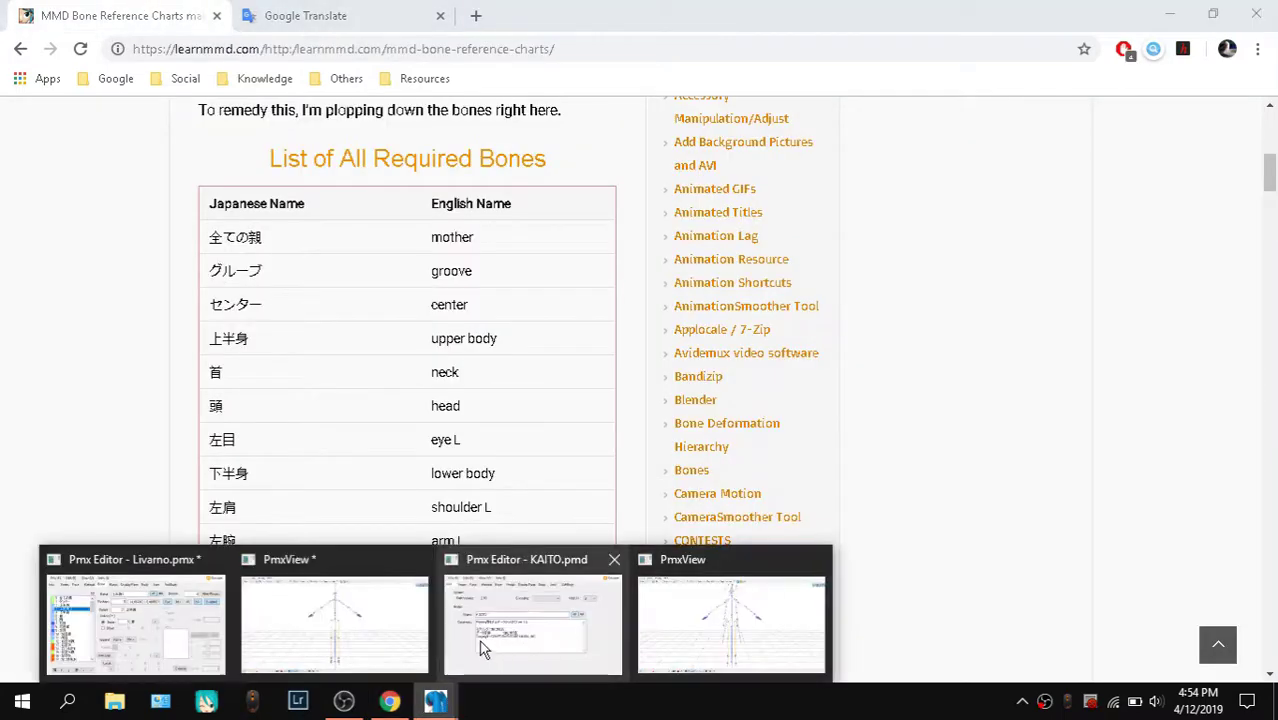
click(335, 620)
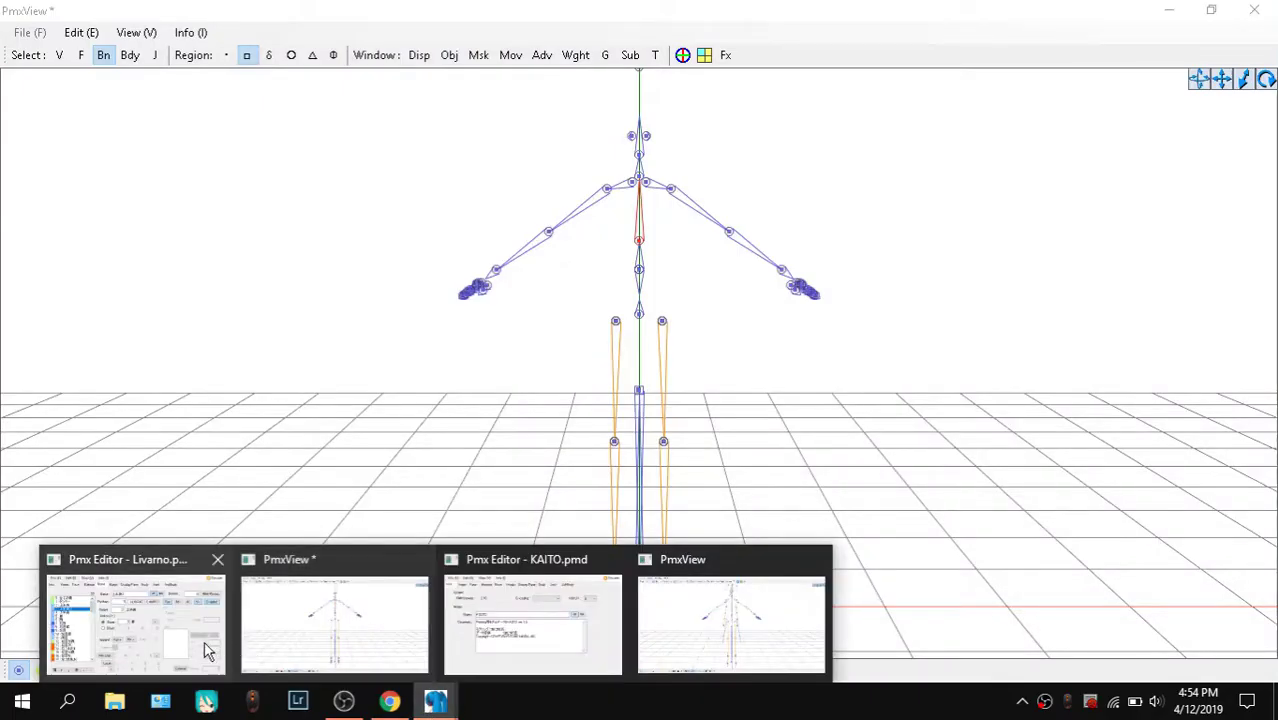
click(207, 651)
key(Right)
key(Right)
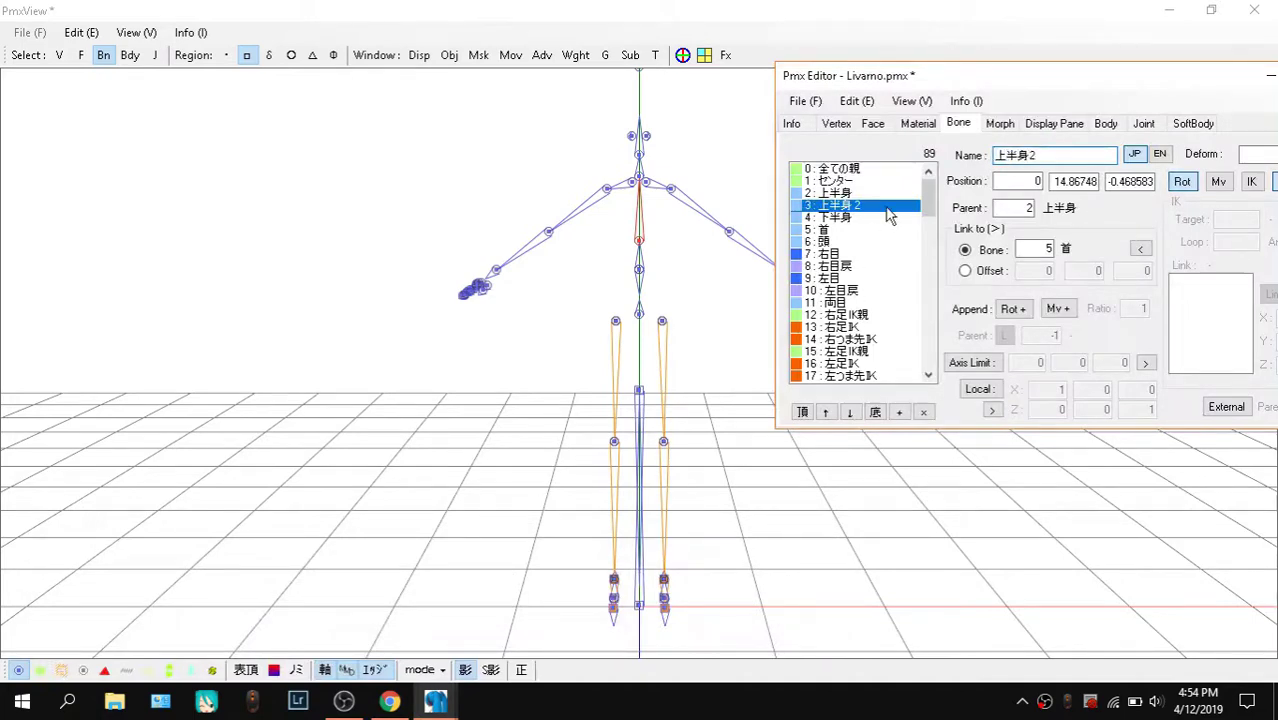
key(Down)
key(Down)
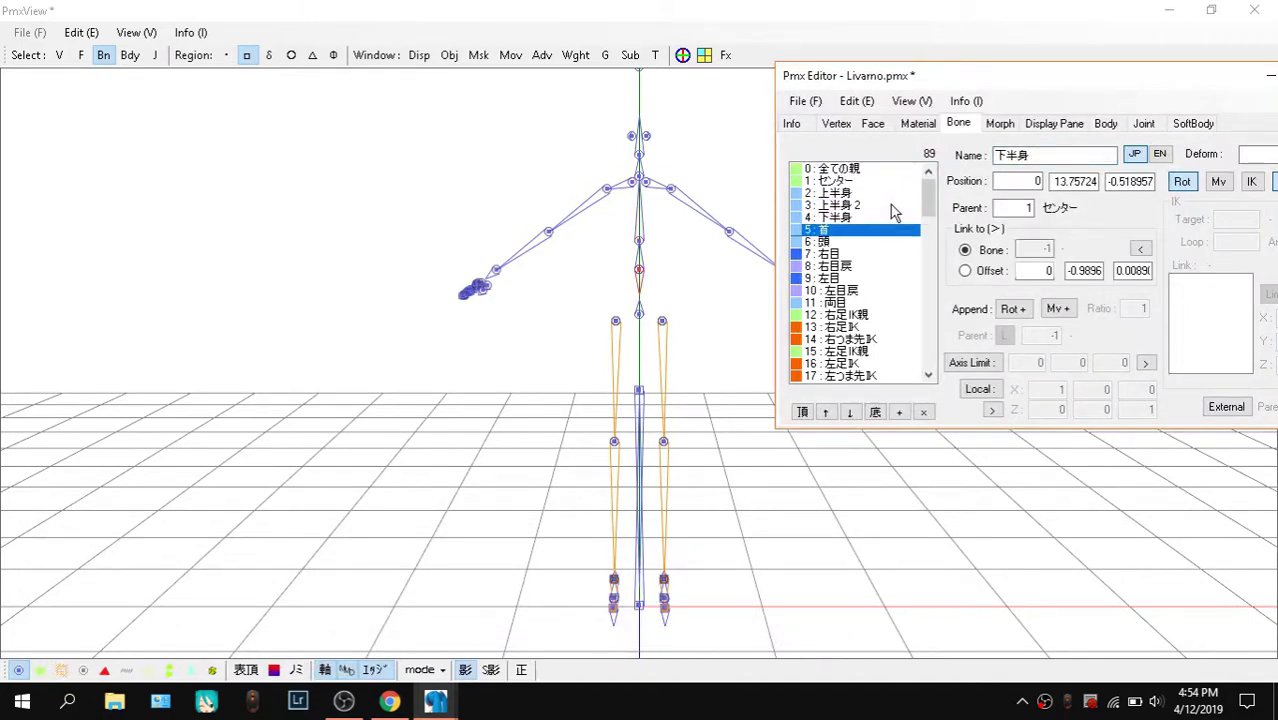
key(Up)
key(Up)
key(Up)
key(Up)
key(Down)
key(Down)
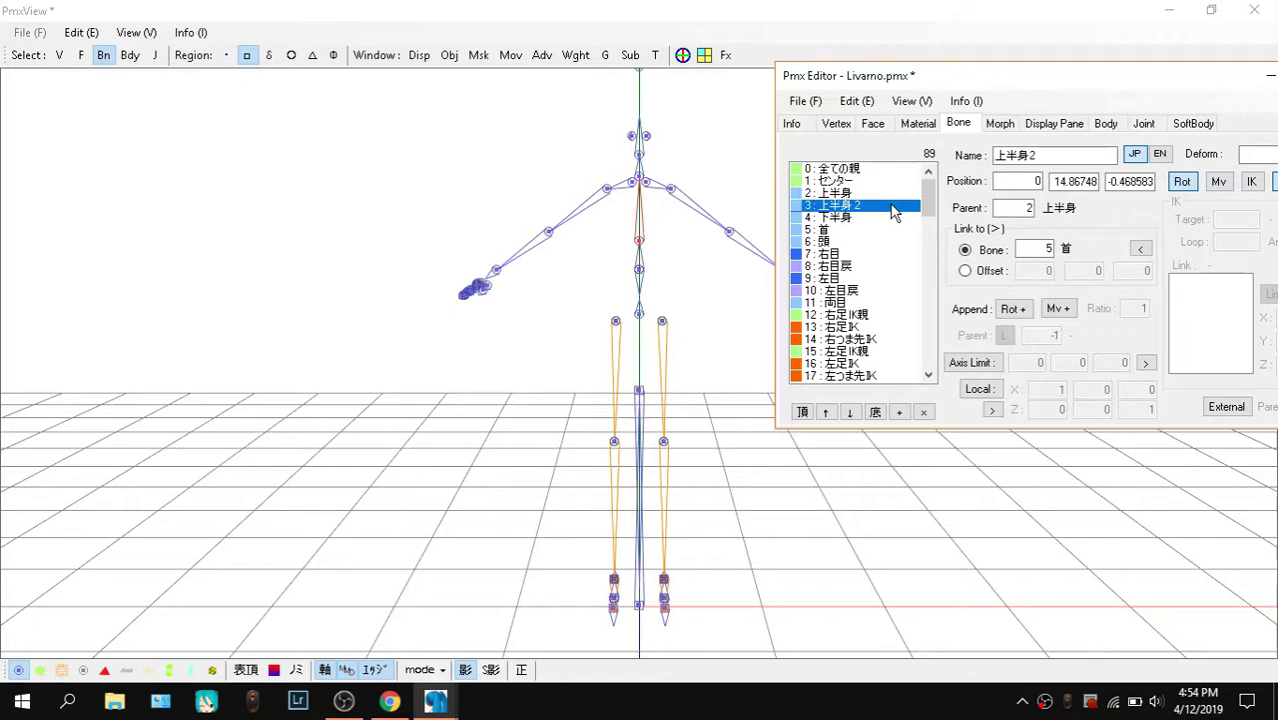
Examine the bones from 上半身 through 右目戻, checking where the 首 and 頭 bones sit in the skeleton
key(Up)
key(Down)
key(Down)
key(Down)
key(Down)
key(Down)
key(Down)
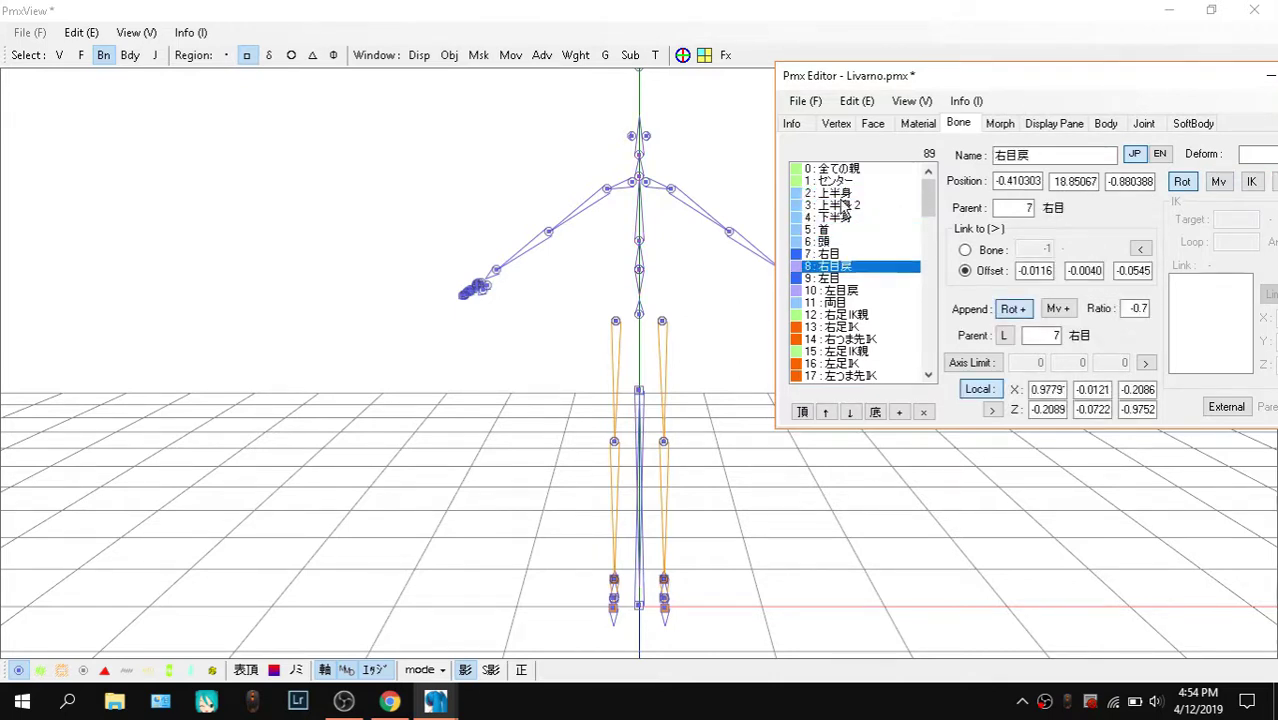
key(Up)
key(Up)
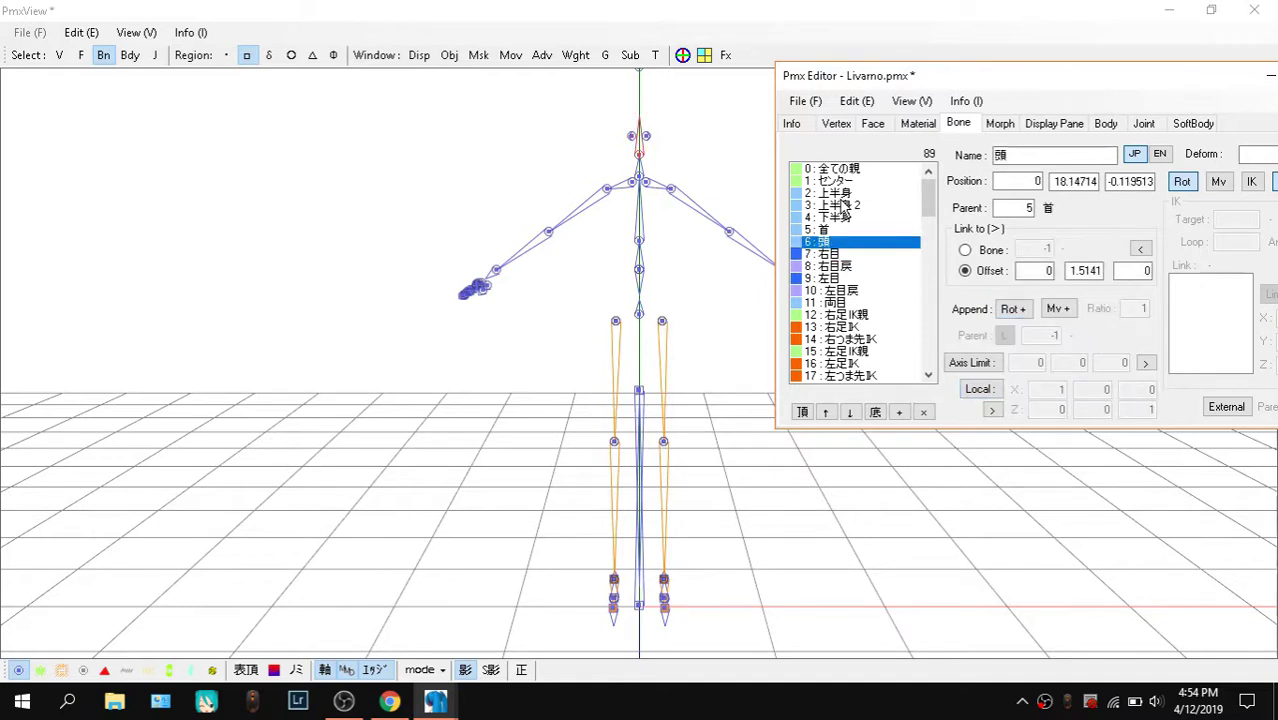
key(Up)
key(Down)
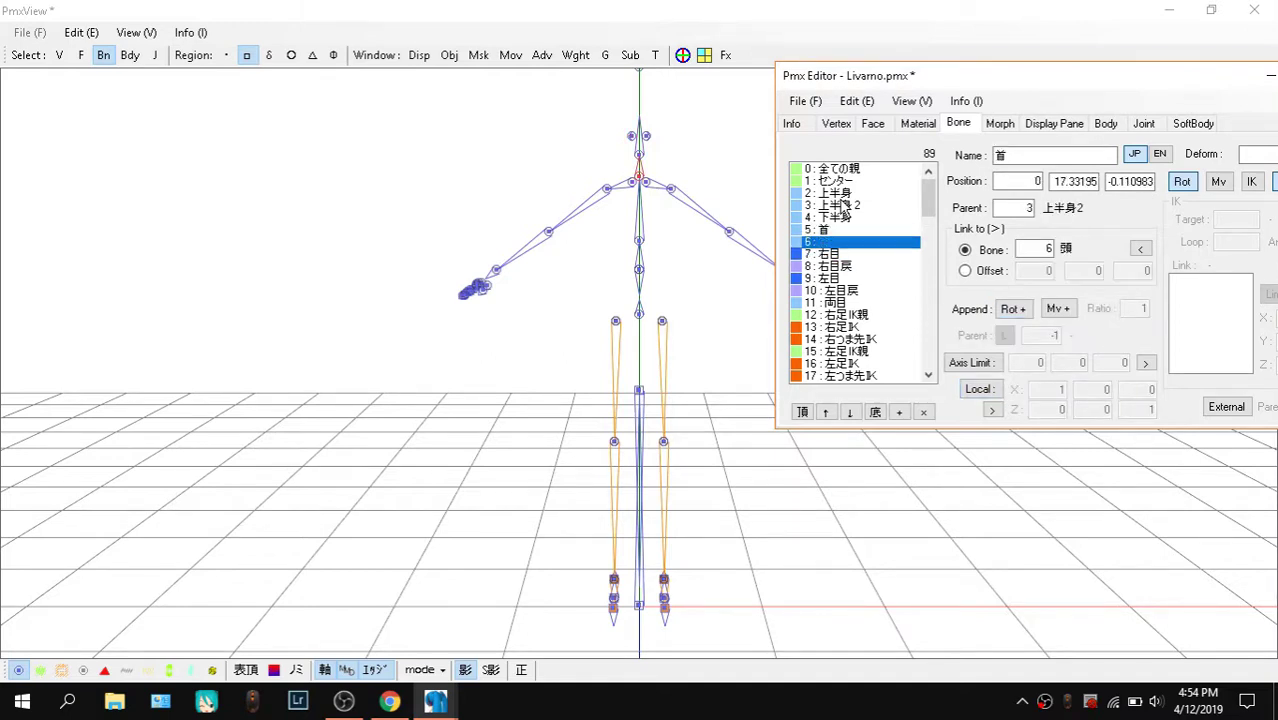
Compare the 上半身, 上半身2 and 下半身 bones once more in the skeleton view, ending on 上半身
key(Up)
key(Up)
key(Up)
key(Up)
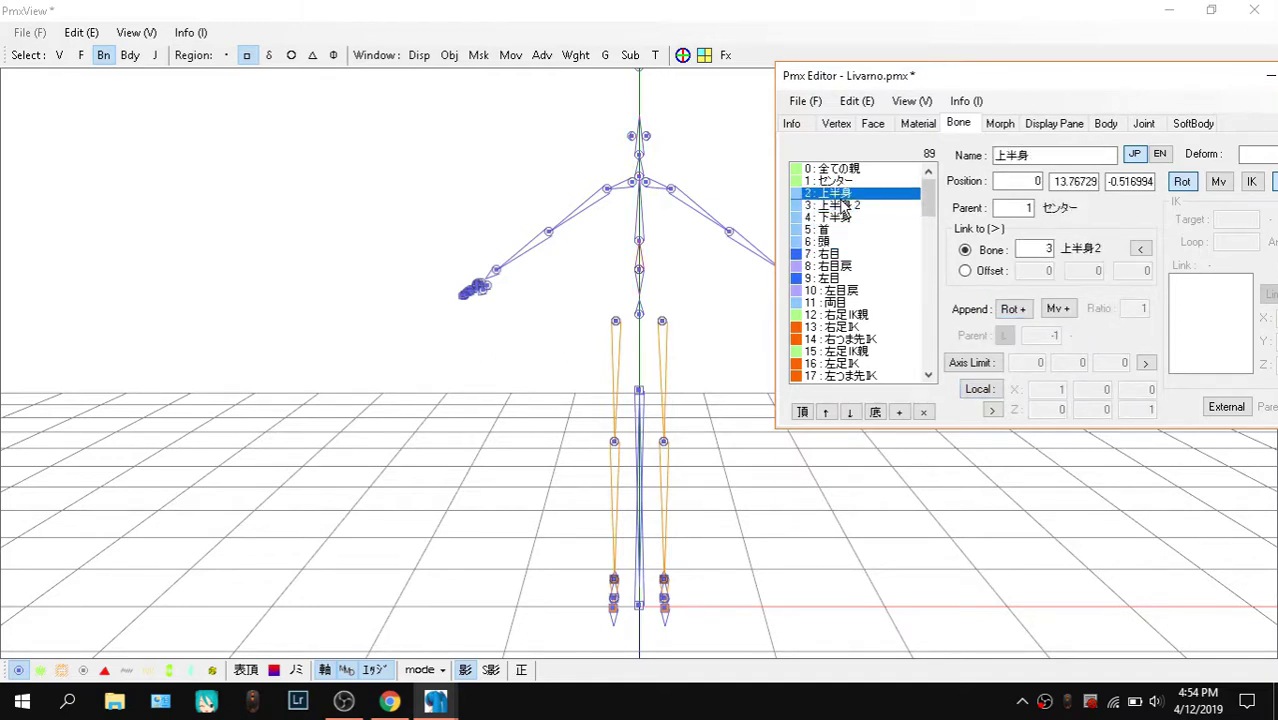
key(Up)
key(Down)
key(Down)
key(Down)
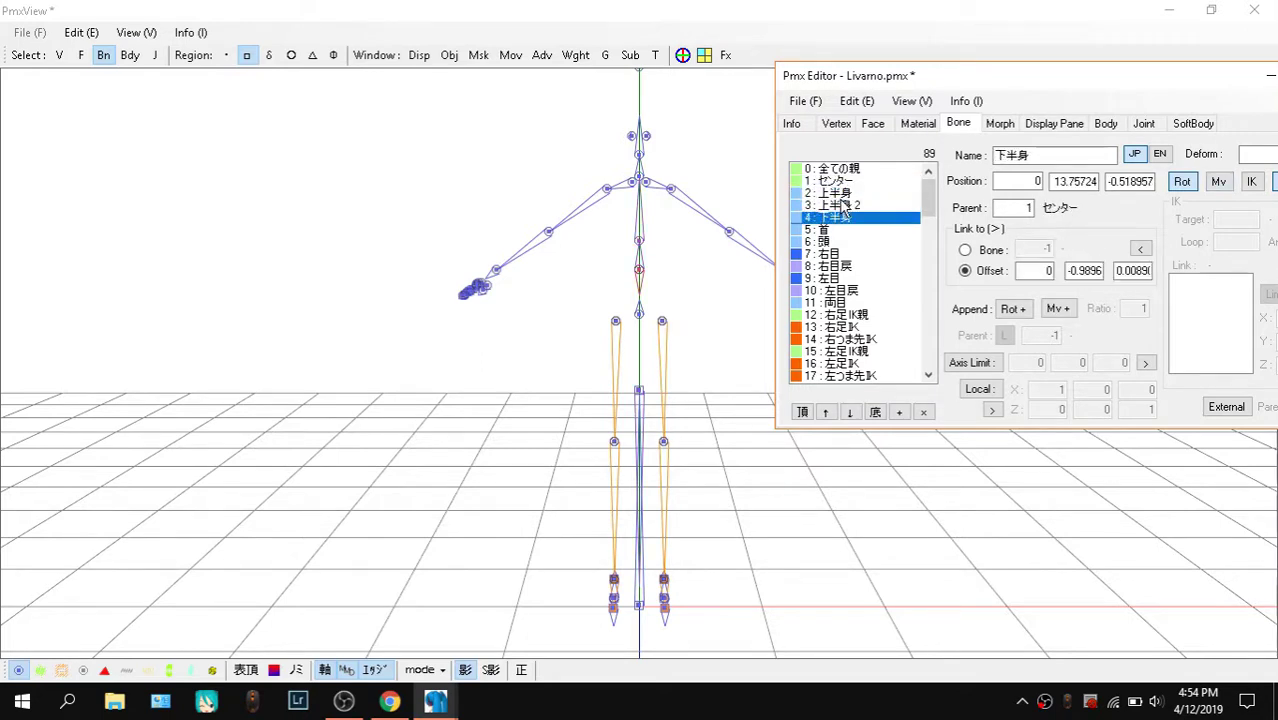
key(Up)
key(Up)
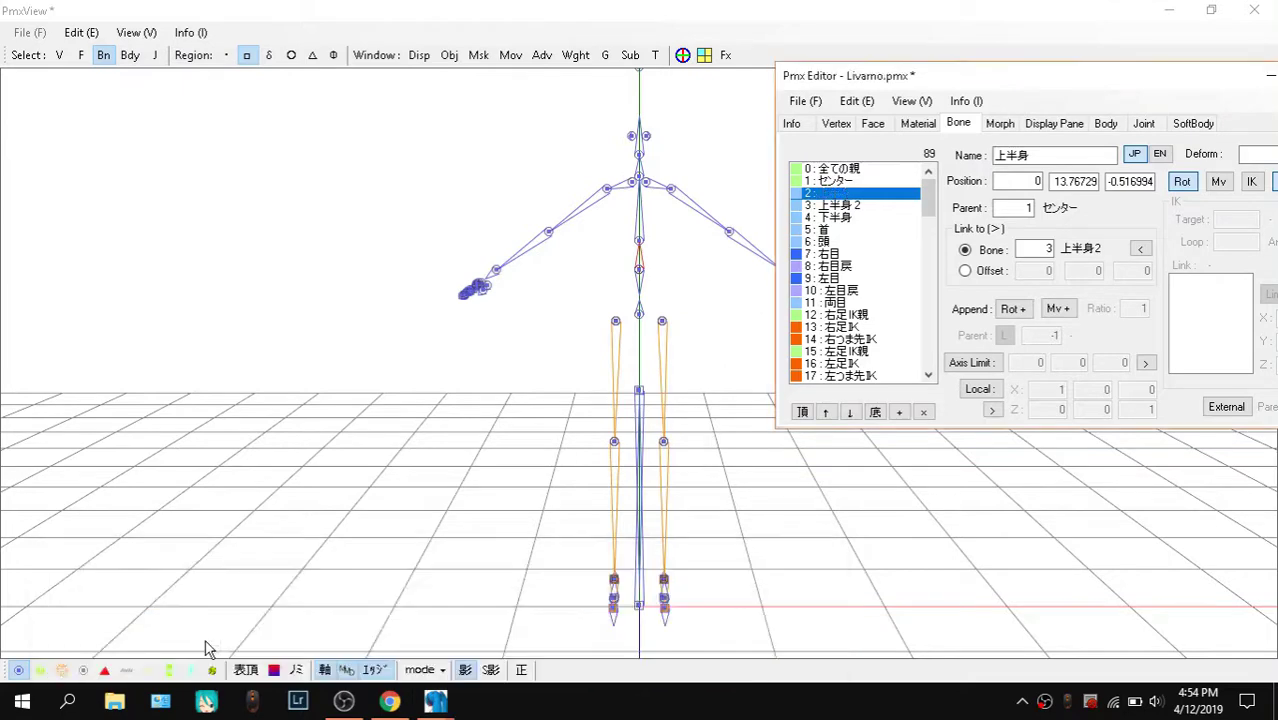
Switch to the bone reference chart in Chrome and look up its center and upper body entries
click(389, 701)
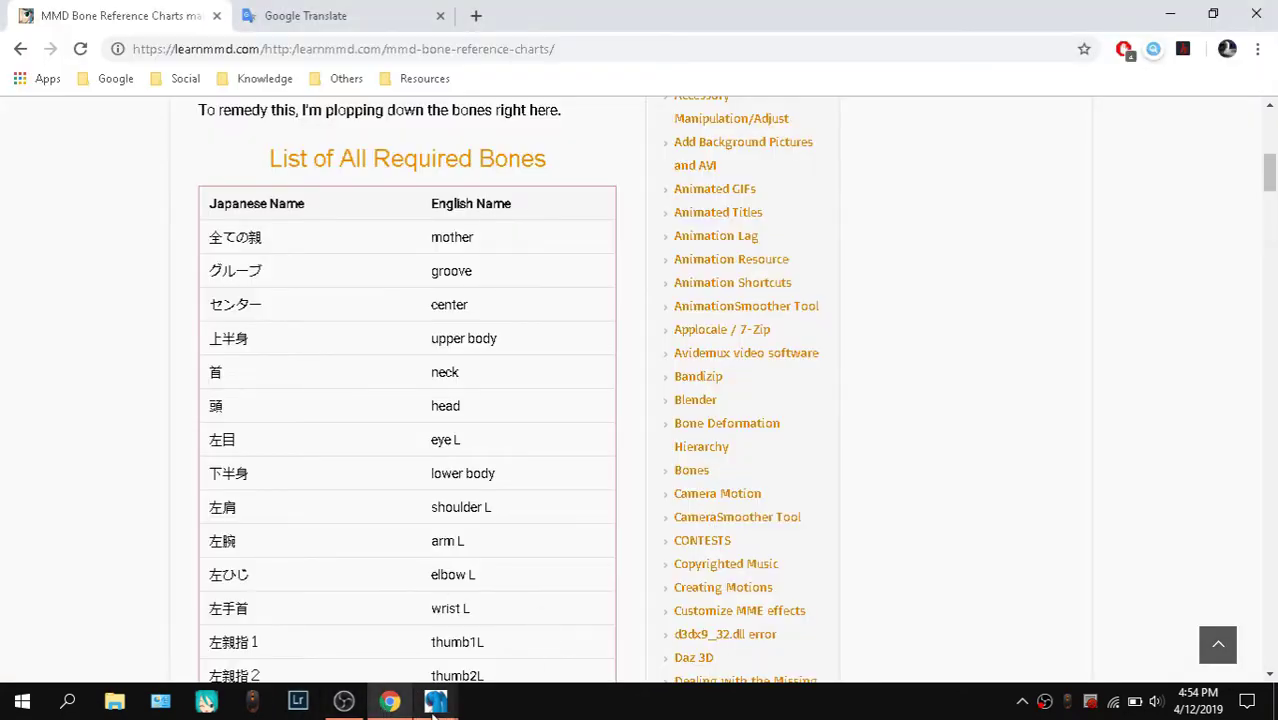
click(380, 16)
click(172, 14)
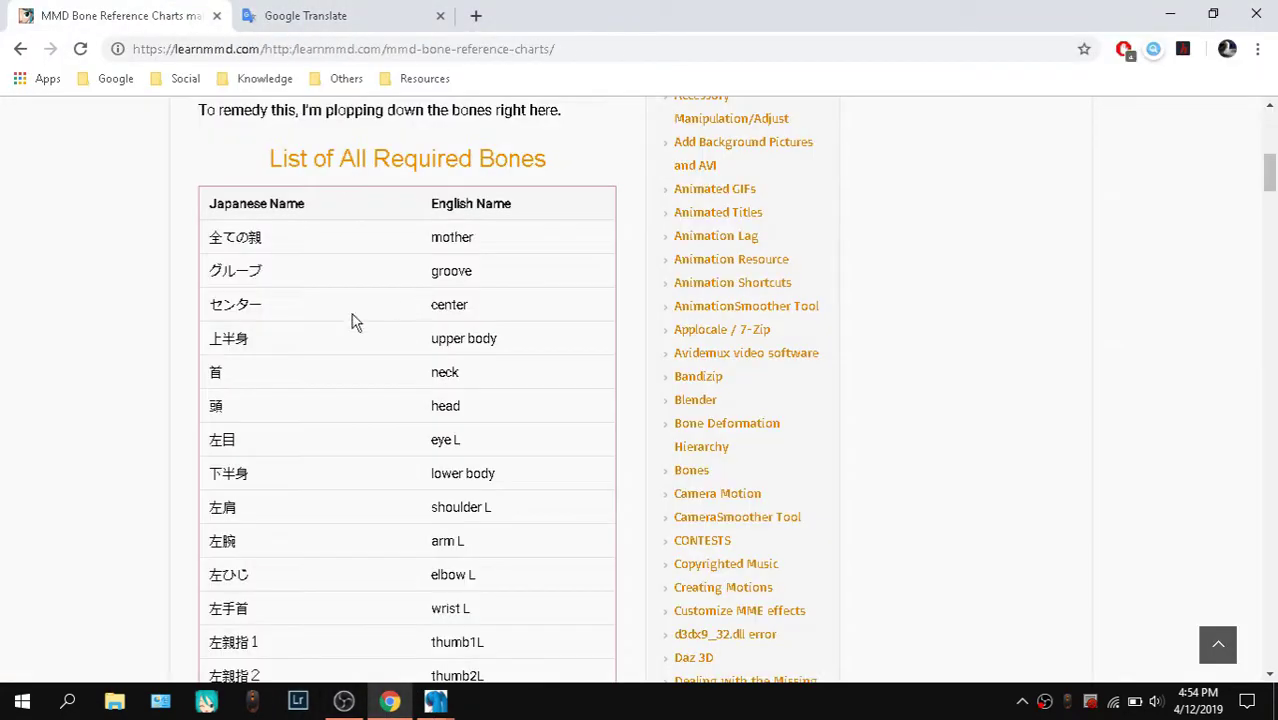
drag(428, 305, 491, 305)
click(399, 328)
drag(429, 338, 559, 357)
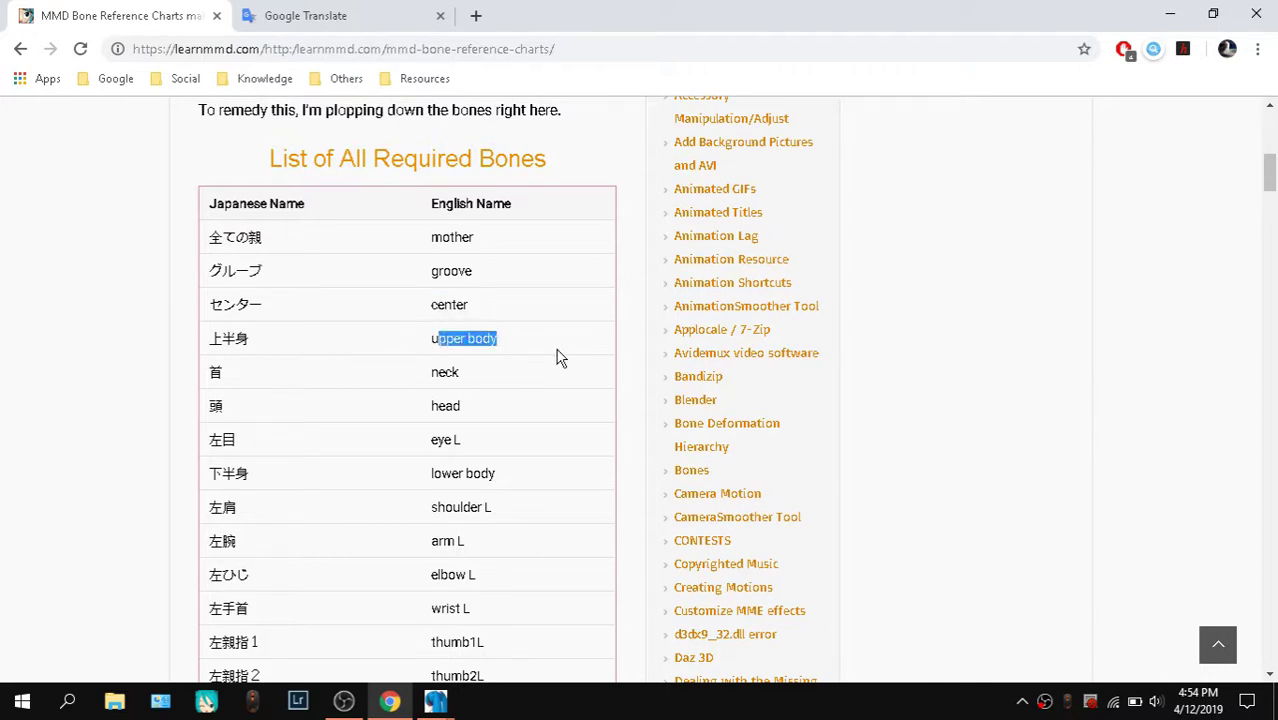
click(435, 338)
Check the English and Japanese names of the 上半身 bone in Livarno's bone data
mouse_move(435, 701)
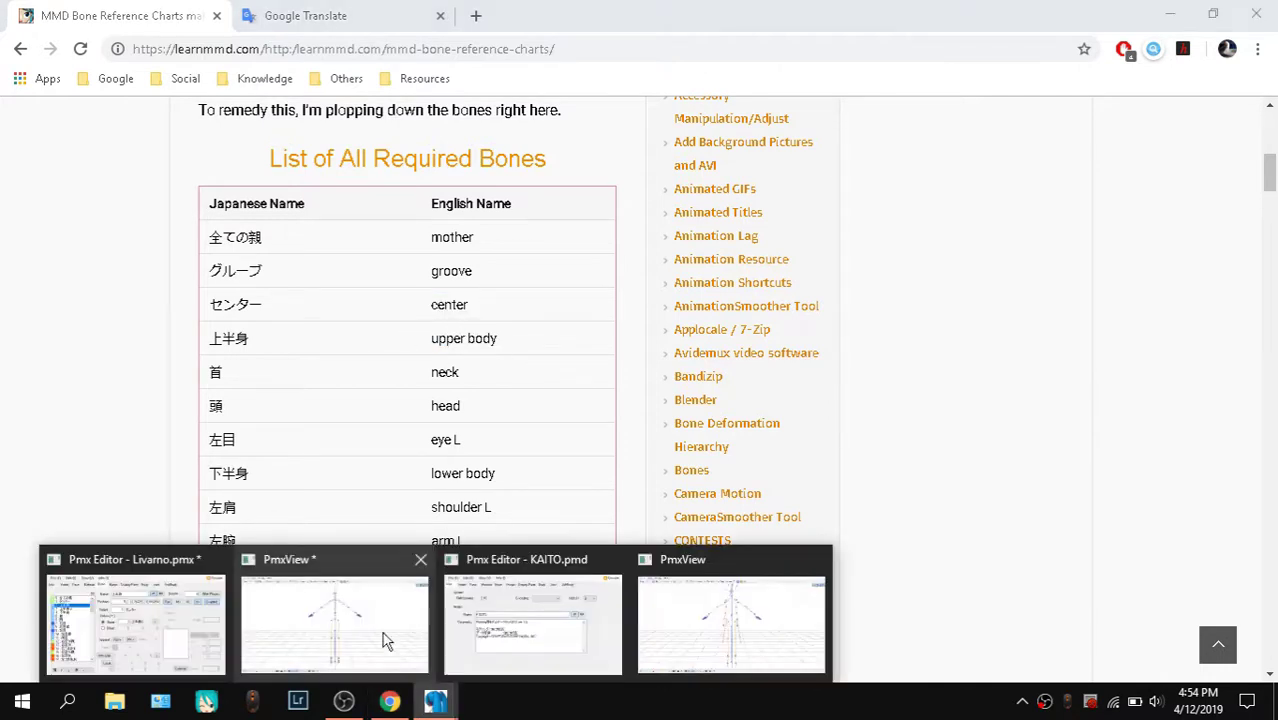
click(160, 630)
click(1154, 160)
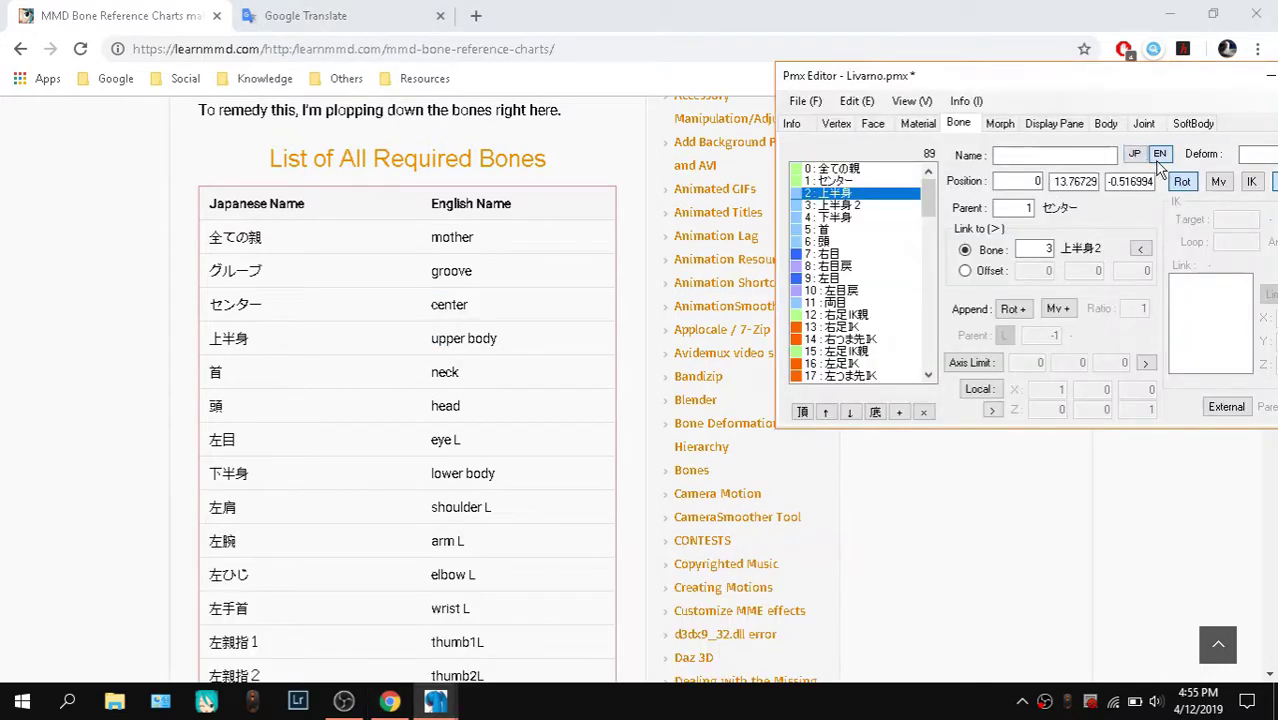
click(1098, 157)
click(1131, 156)
click(1096, 157)
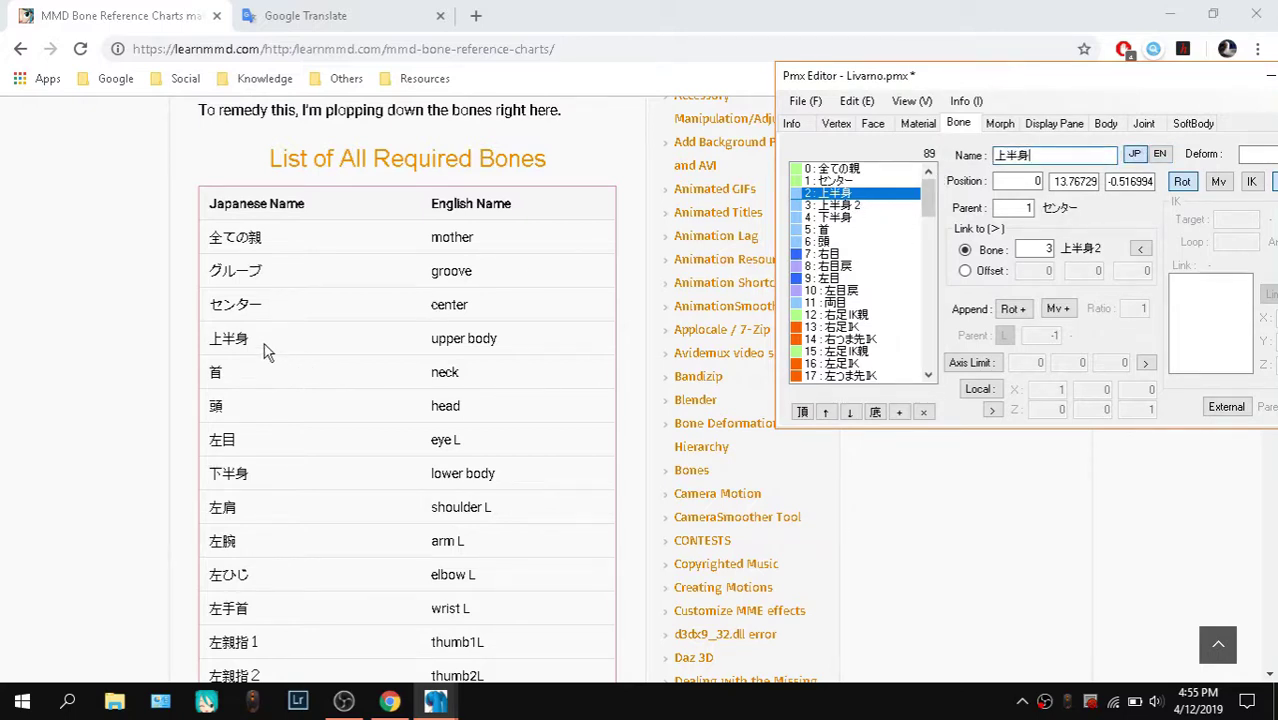
Replace the Japanese name of the 上半身 bone with 上半身 copied from the reference chart
drag(266, 350, 207, 352)
key(ctrl+c)
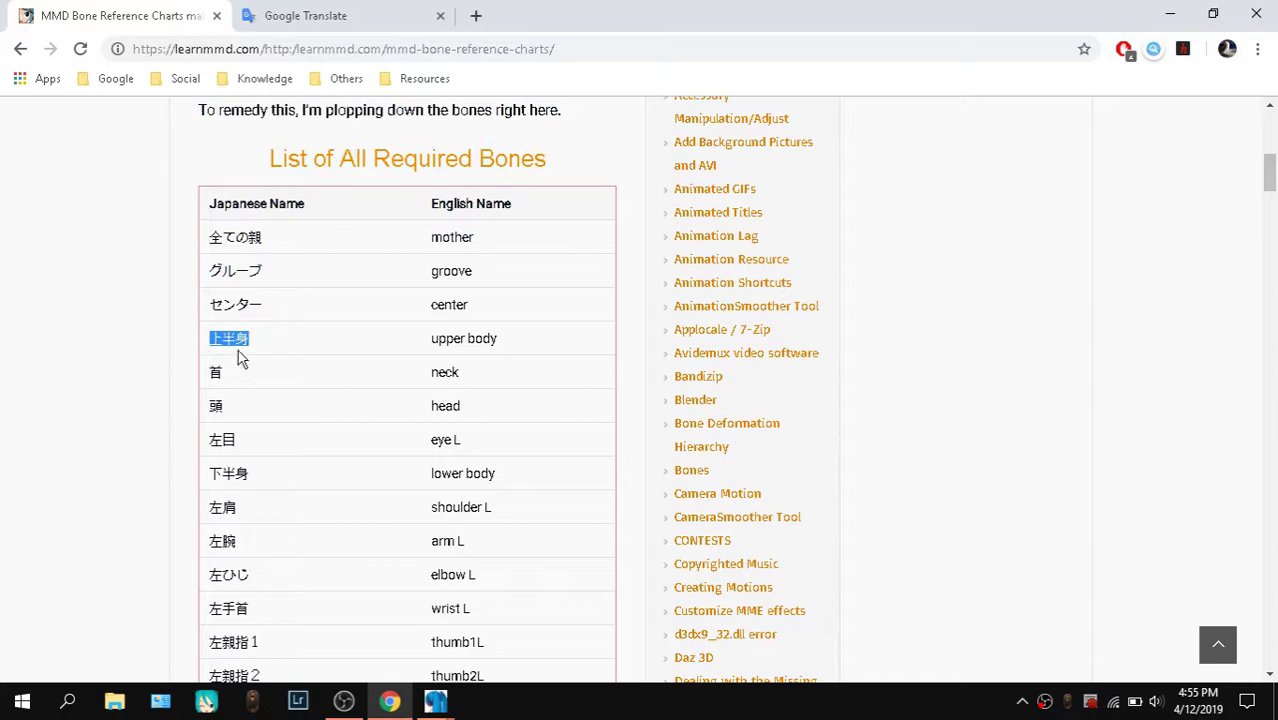
mouse_move(435, 700)
click(240, 630)
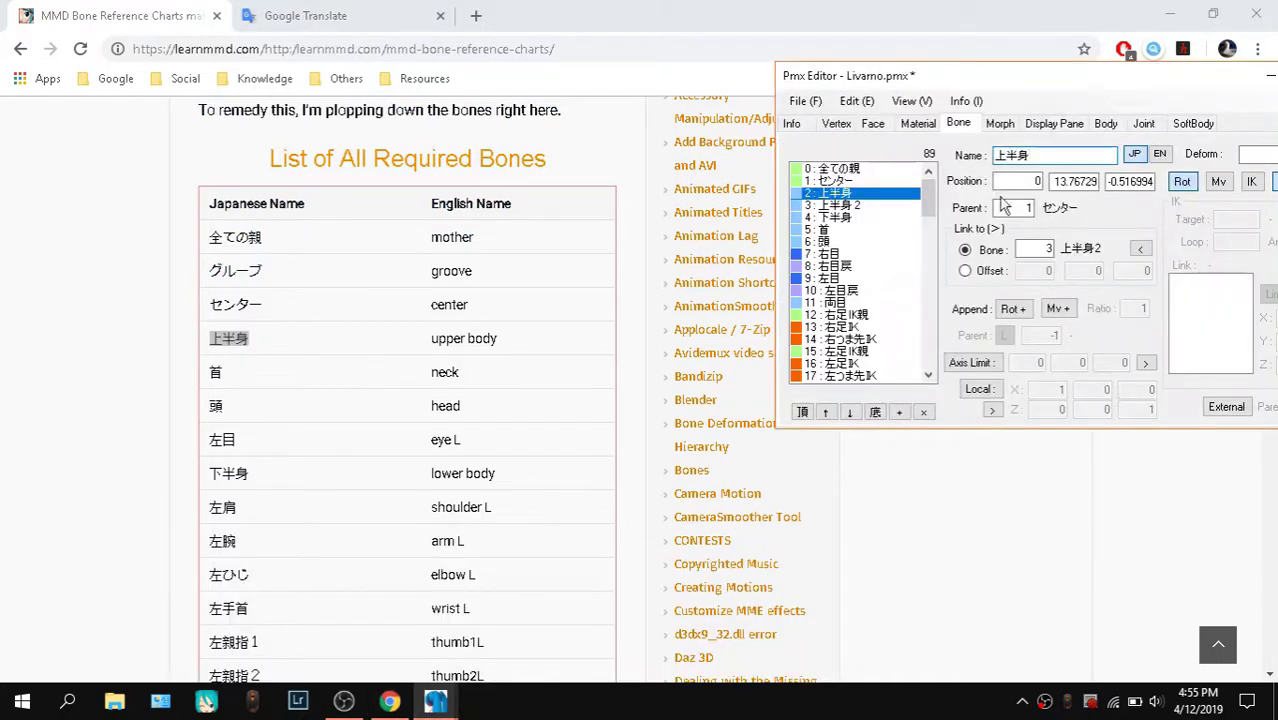
key(ctrl+v)
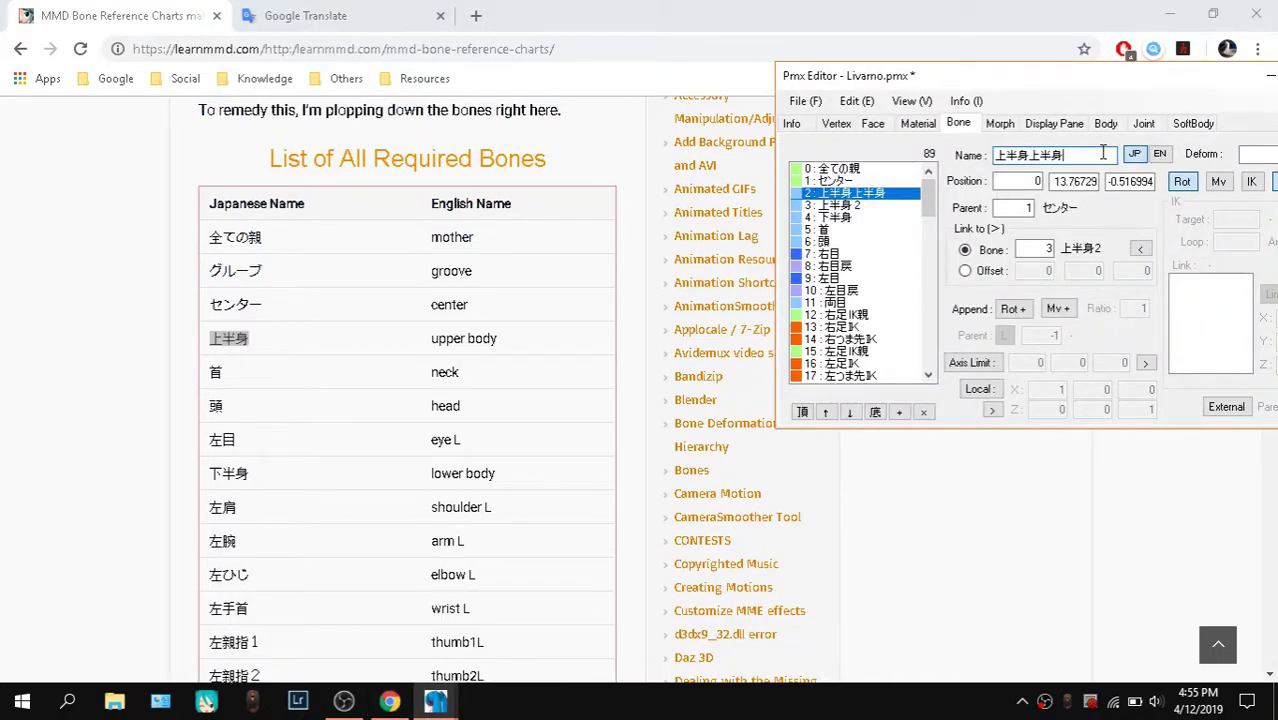
key(ctrl+a)
key(ctrl+v)
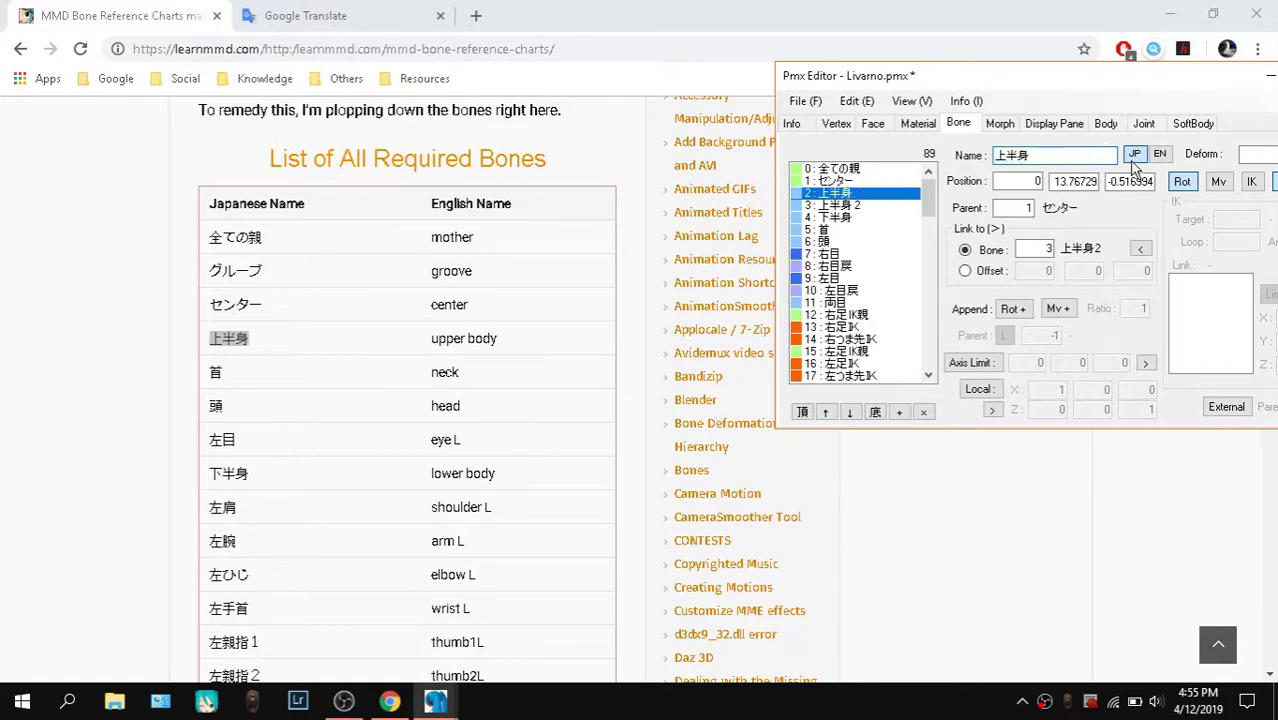
Set the English name of the 上半身 bone to upper body, copied from the reference chart
double_click(447, 340)
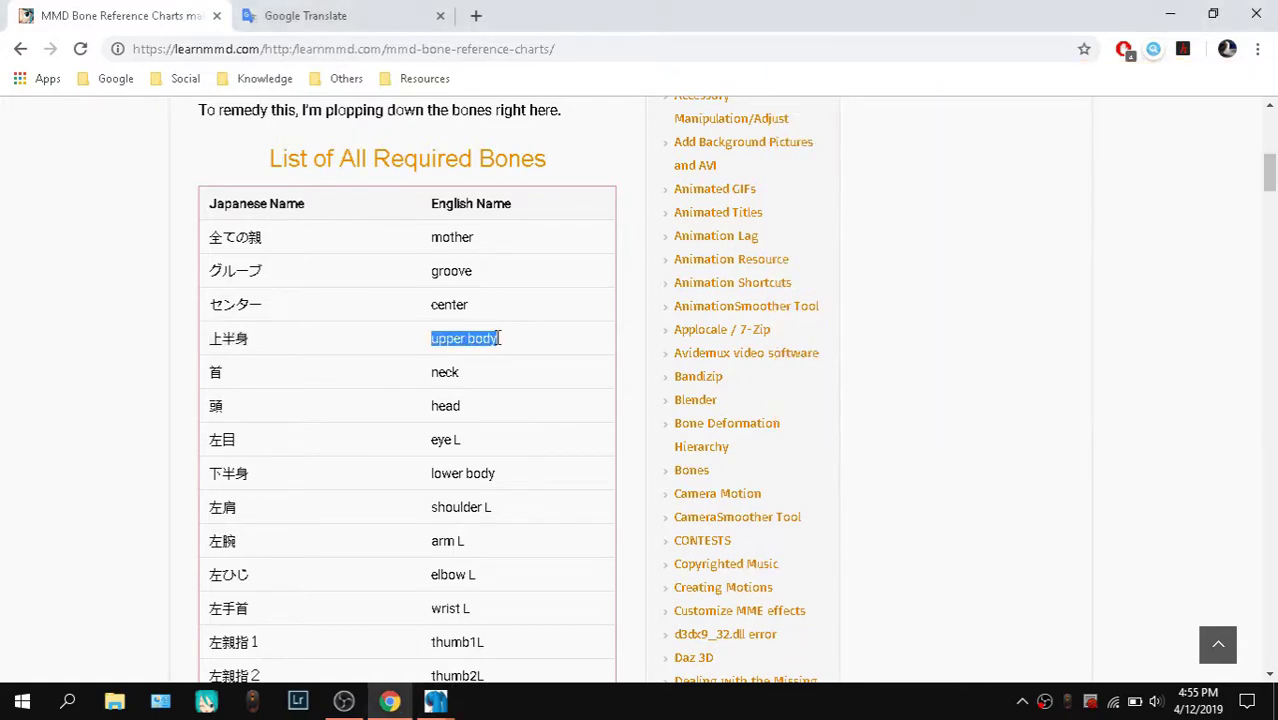
mouse_move(435, 701)
click(197, 635)
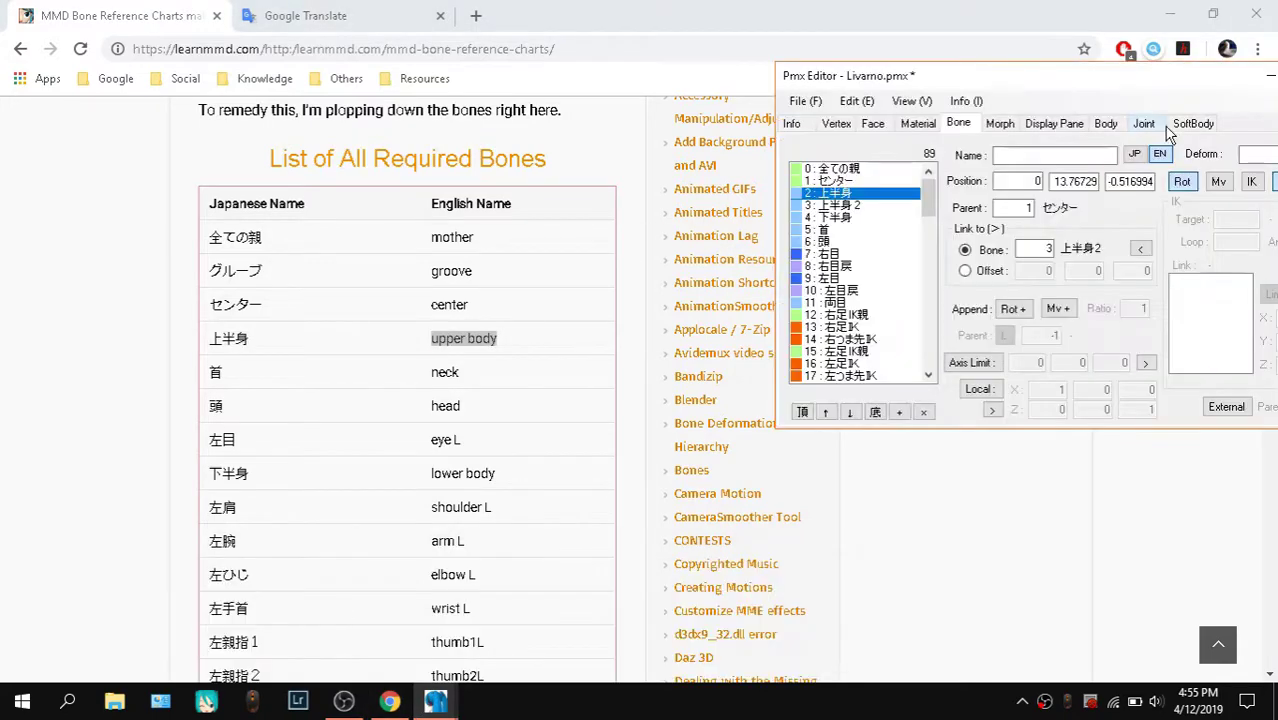
text(upper body)
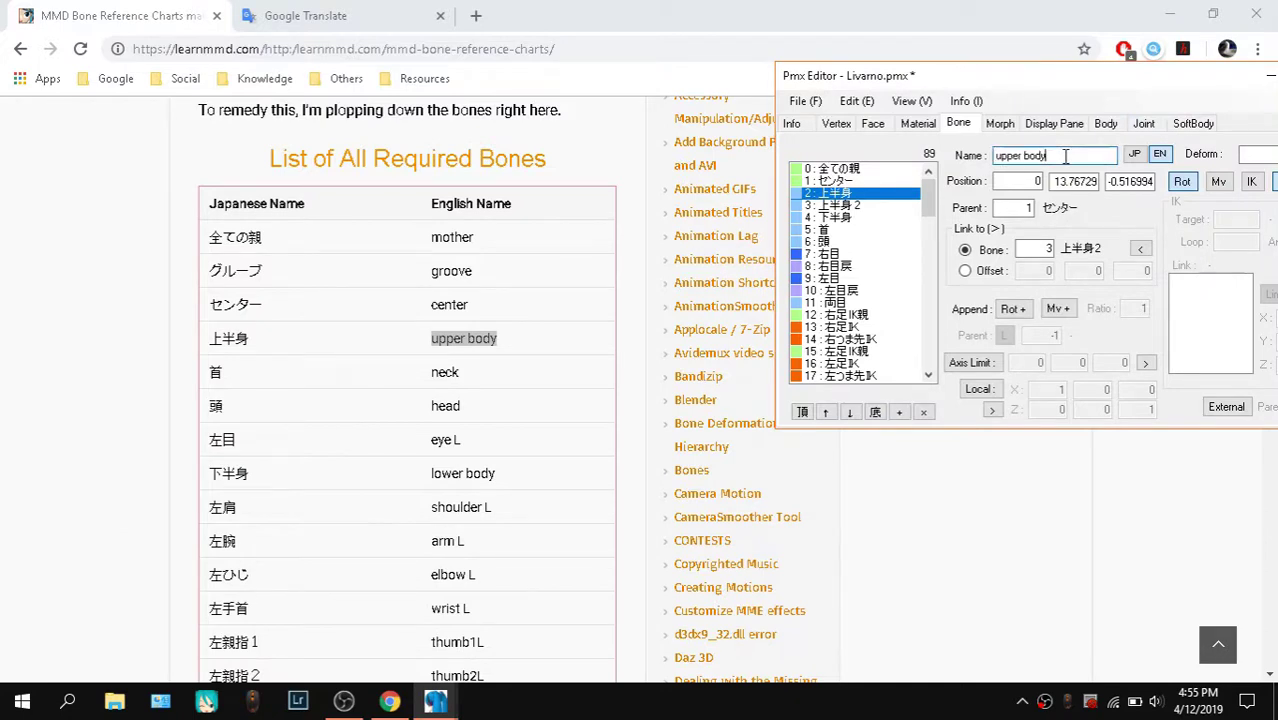
Compare Livarno's 上半身 and 上半身2 bones with the chart's upper body and neck entries
click(895, 207)
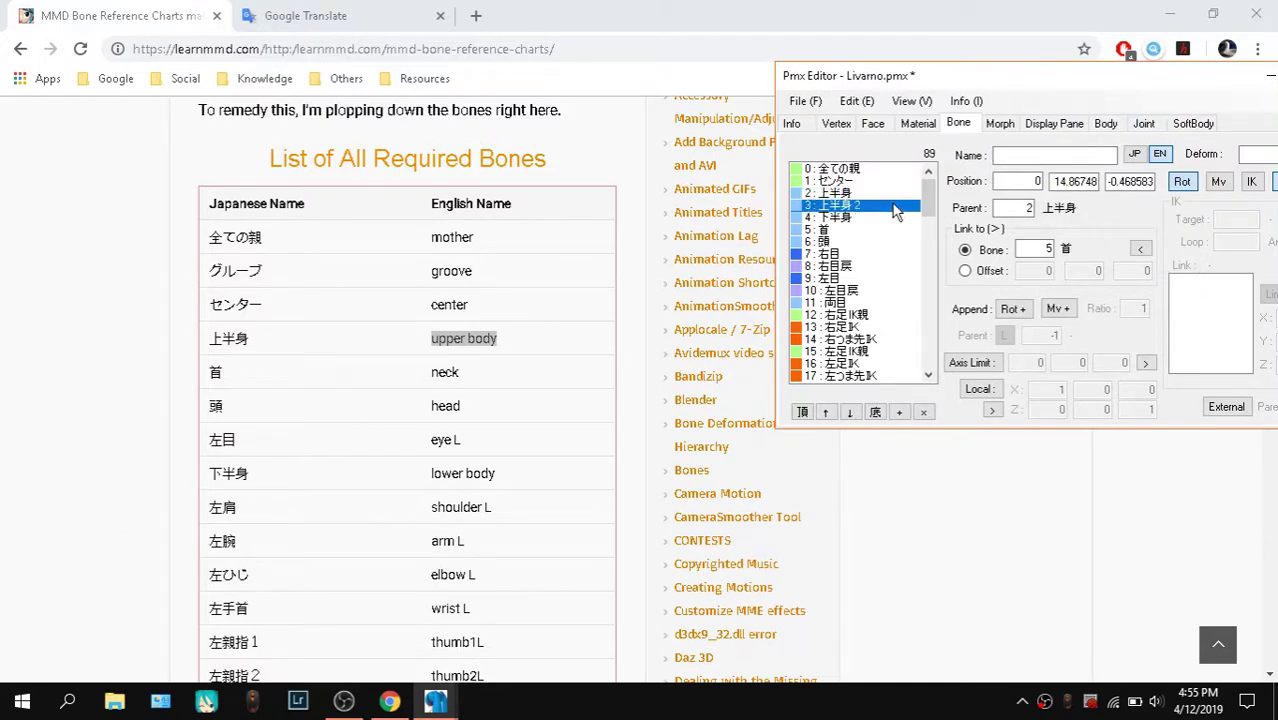
click(864, 194)
click(856, 207)
drag(229, 371, 433, 379)
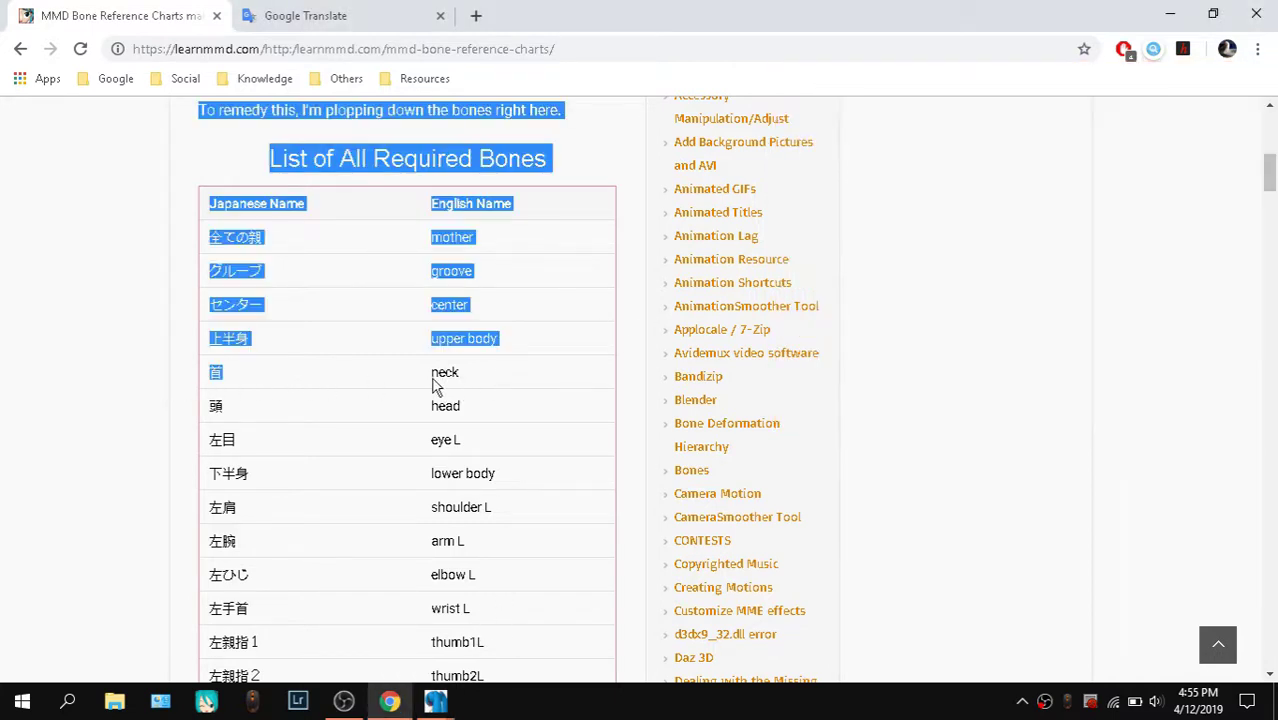
click(273, 382)
mouse_move(435, 700)
click(197, 625)
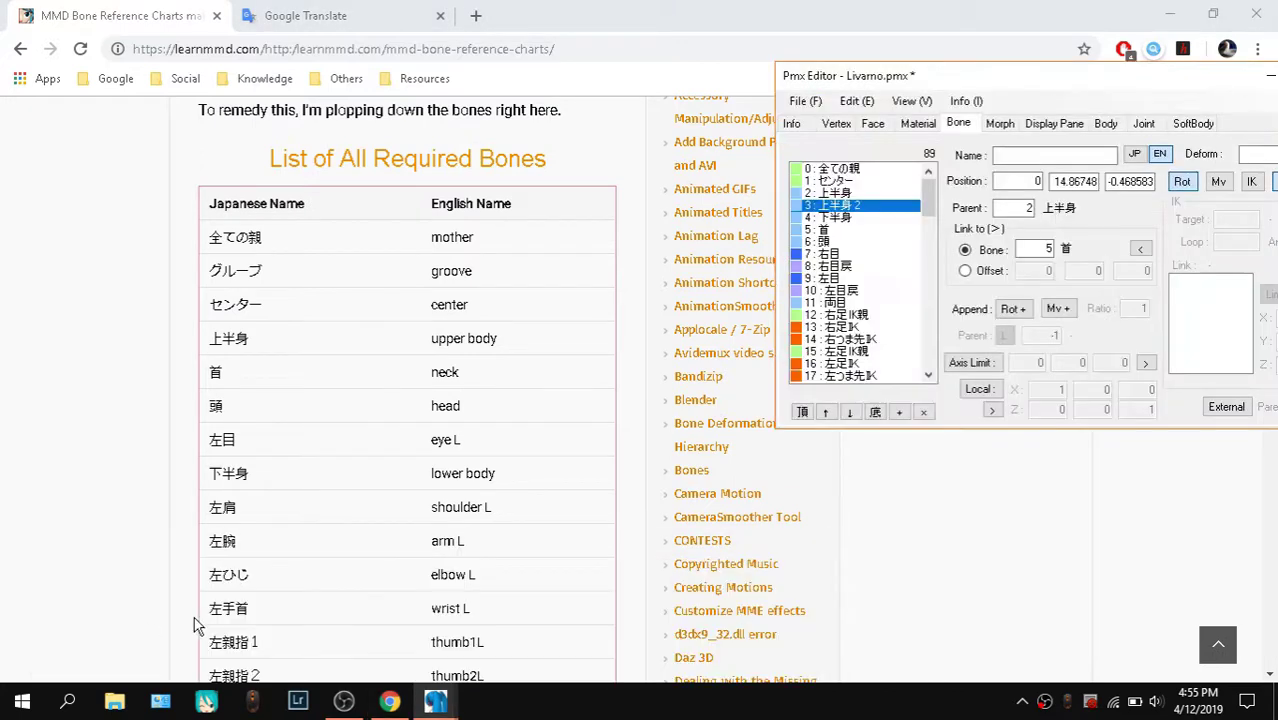
Check the Japanese and English names of Livarno's 上半身, 上半身2 and 首 bones
click(841, 232)
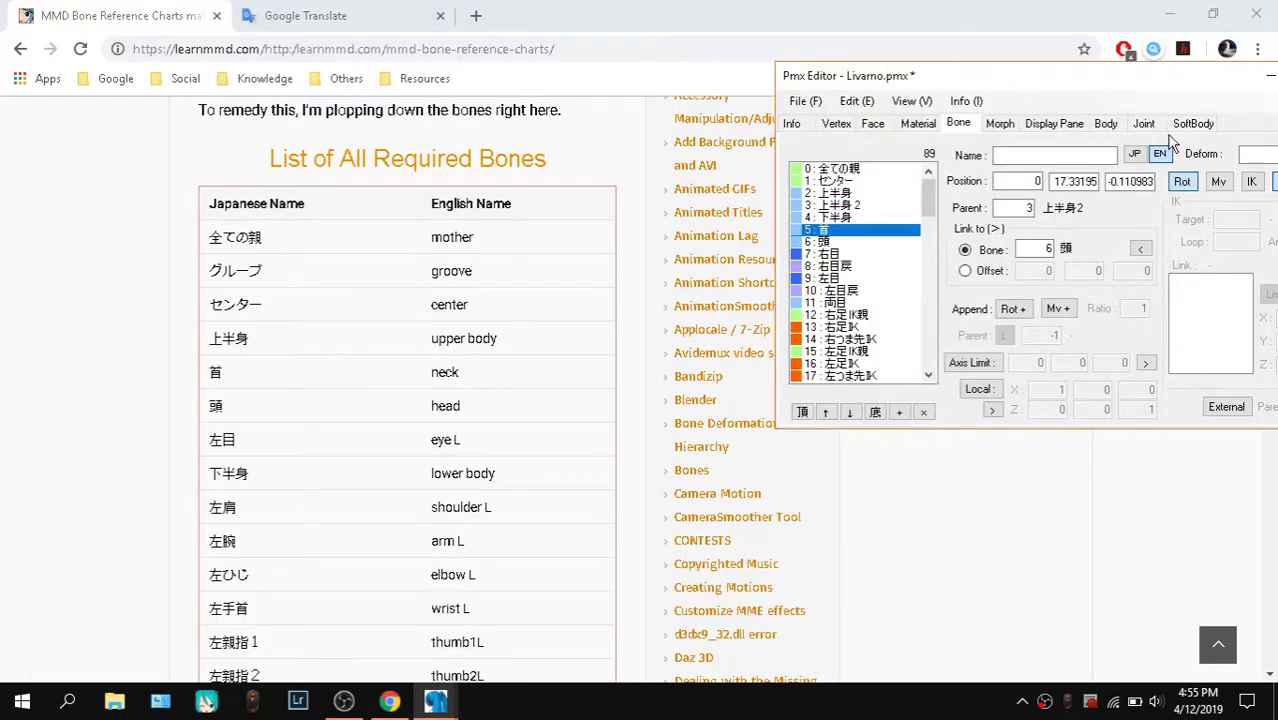
click(1134, 153)
click(862, 205)
click(866, 194)
click(886, 206)
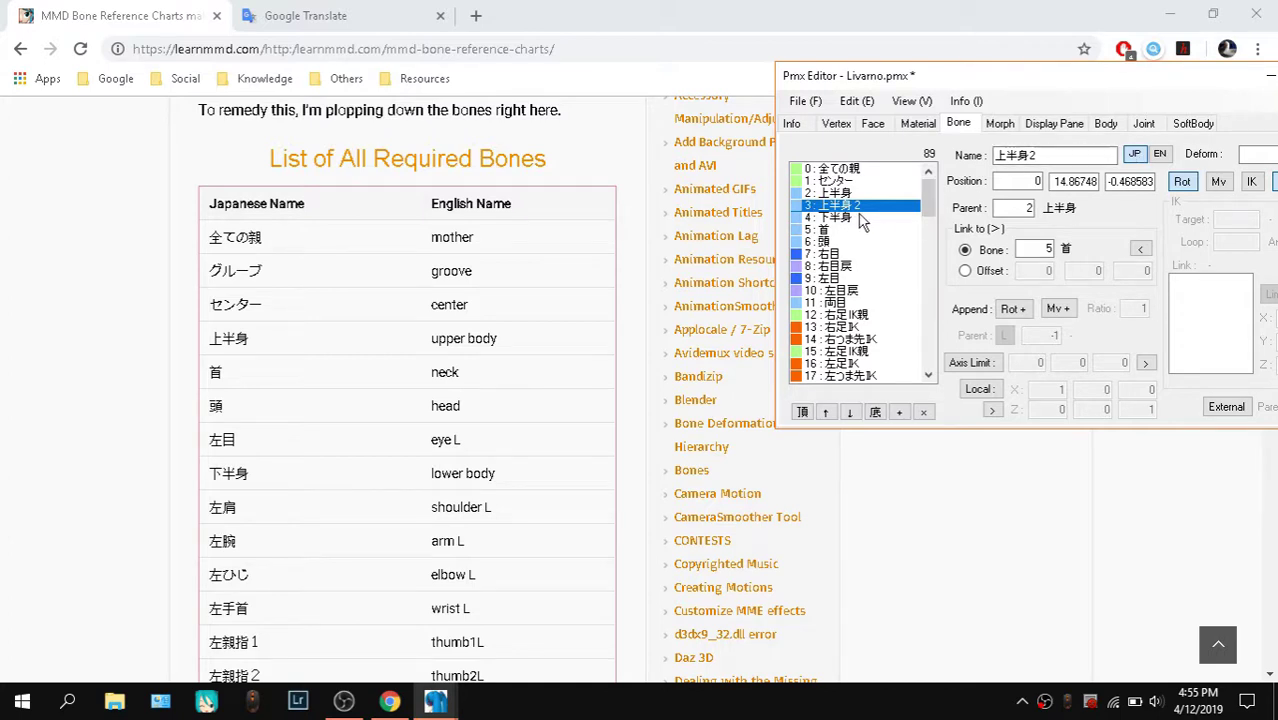
click(885, 229)
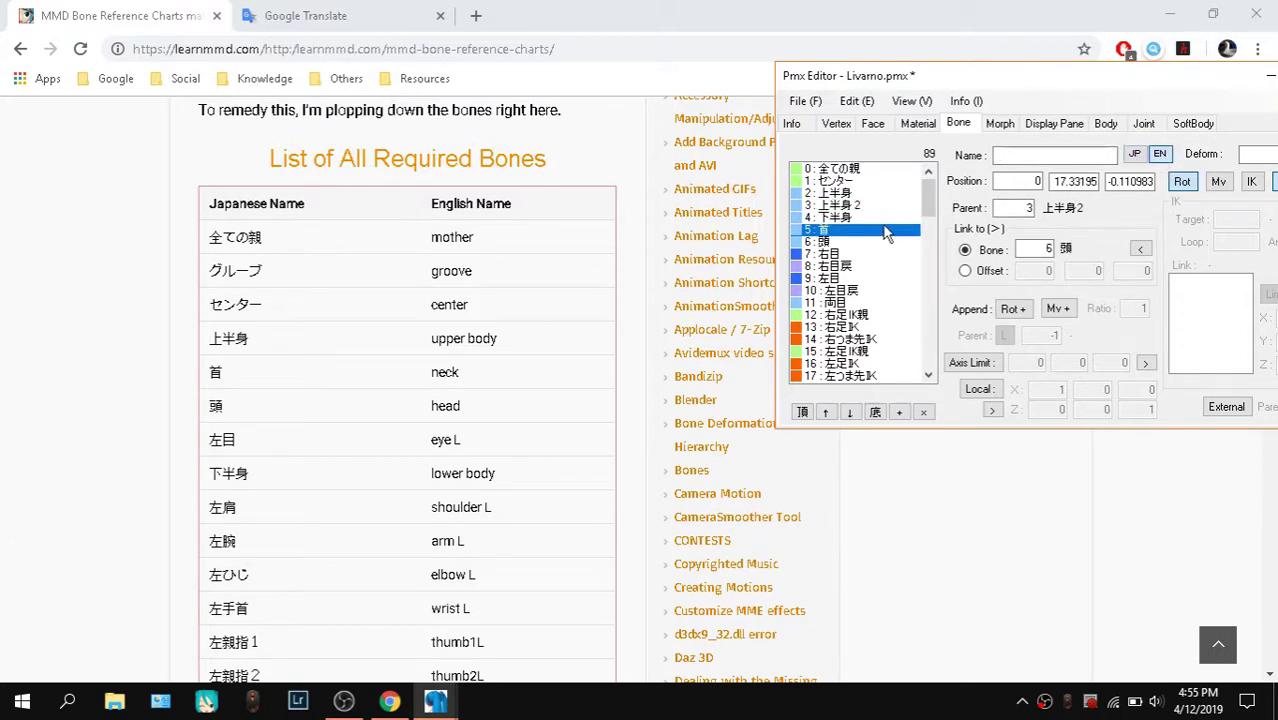
click(1060, 156)
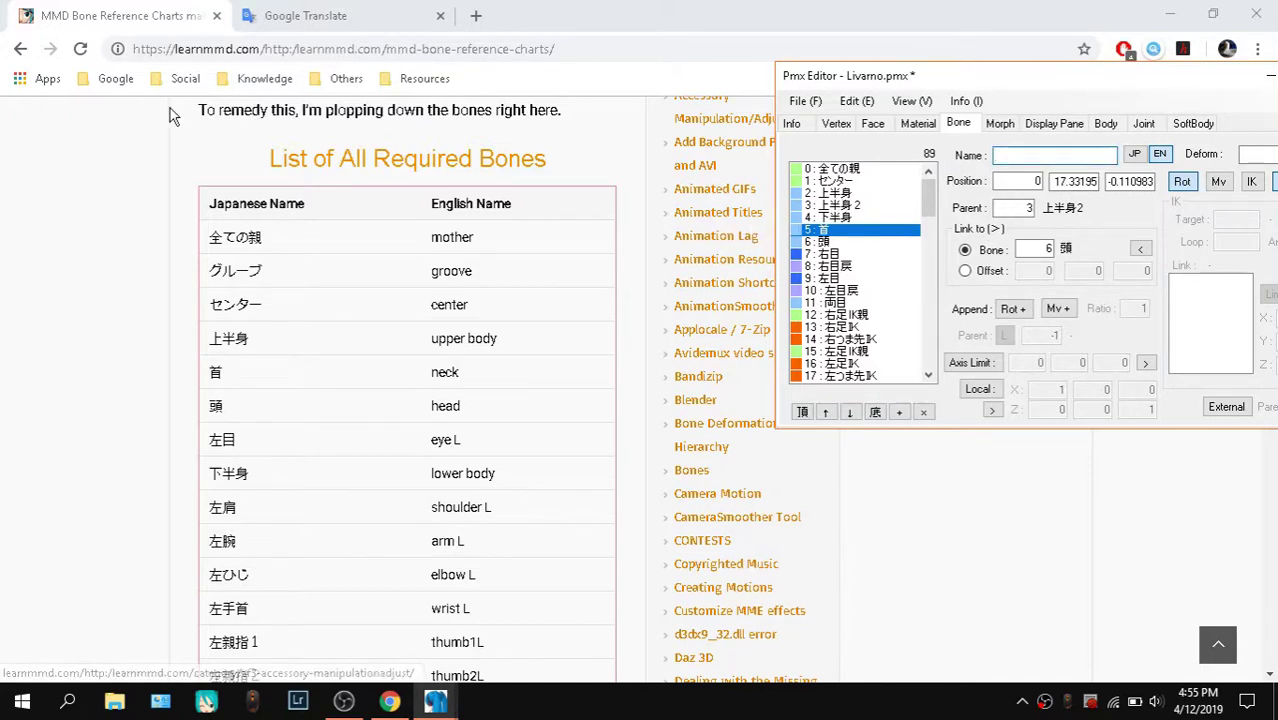
click(694, 268)
mouse_move(435, 700)
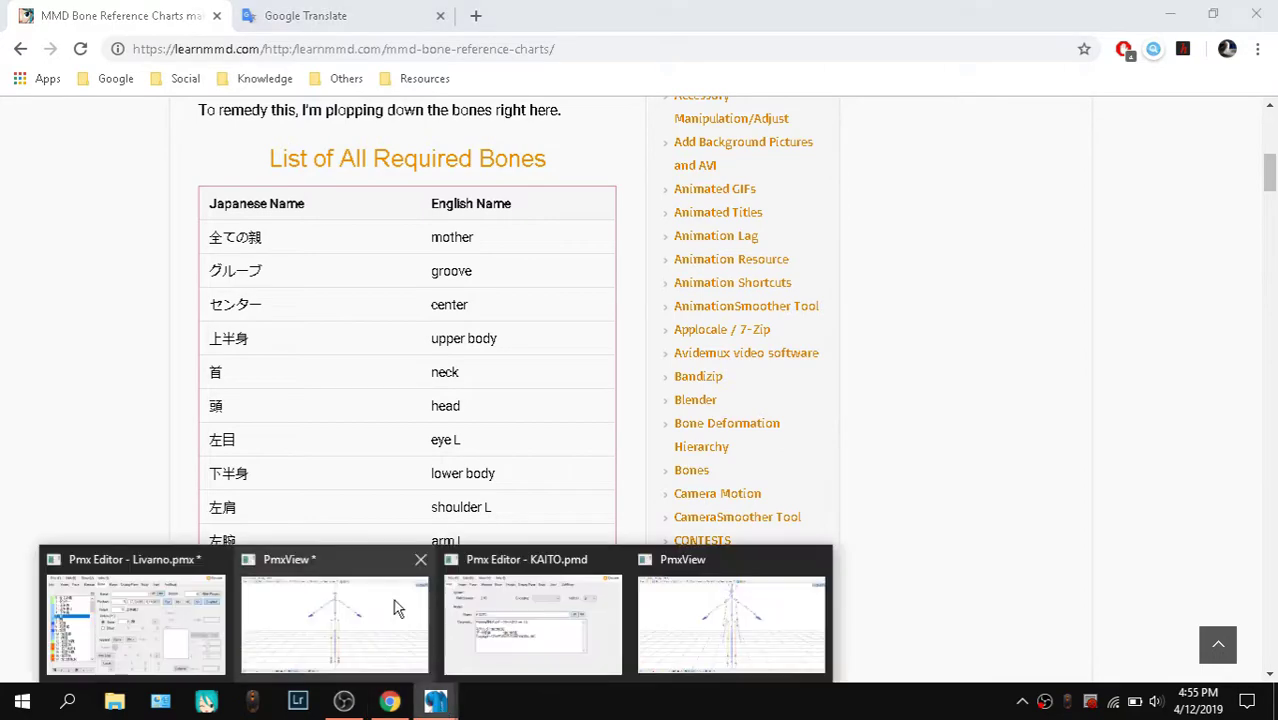
click(210, 640)
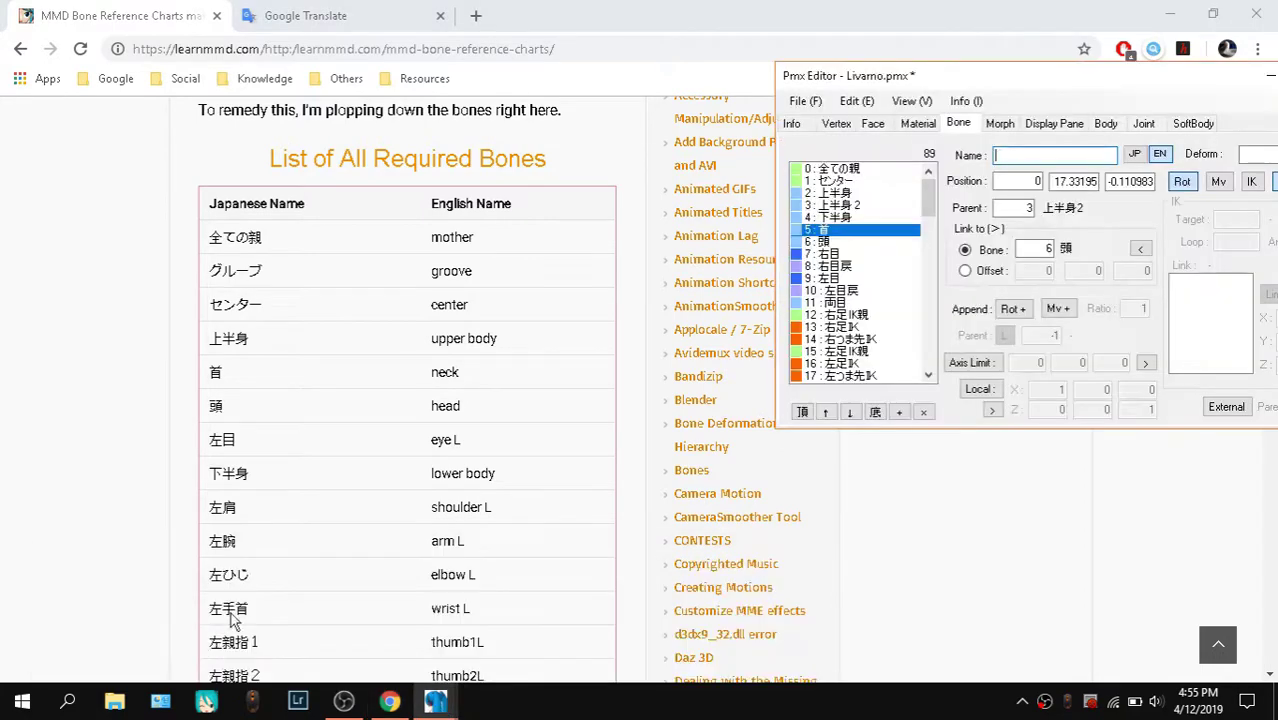
click(450, 344)
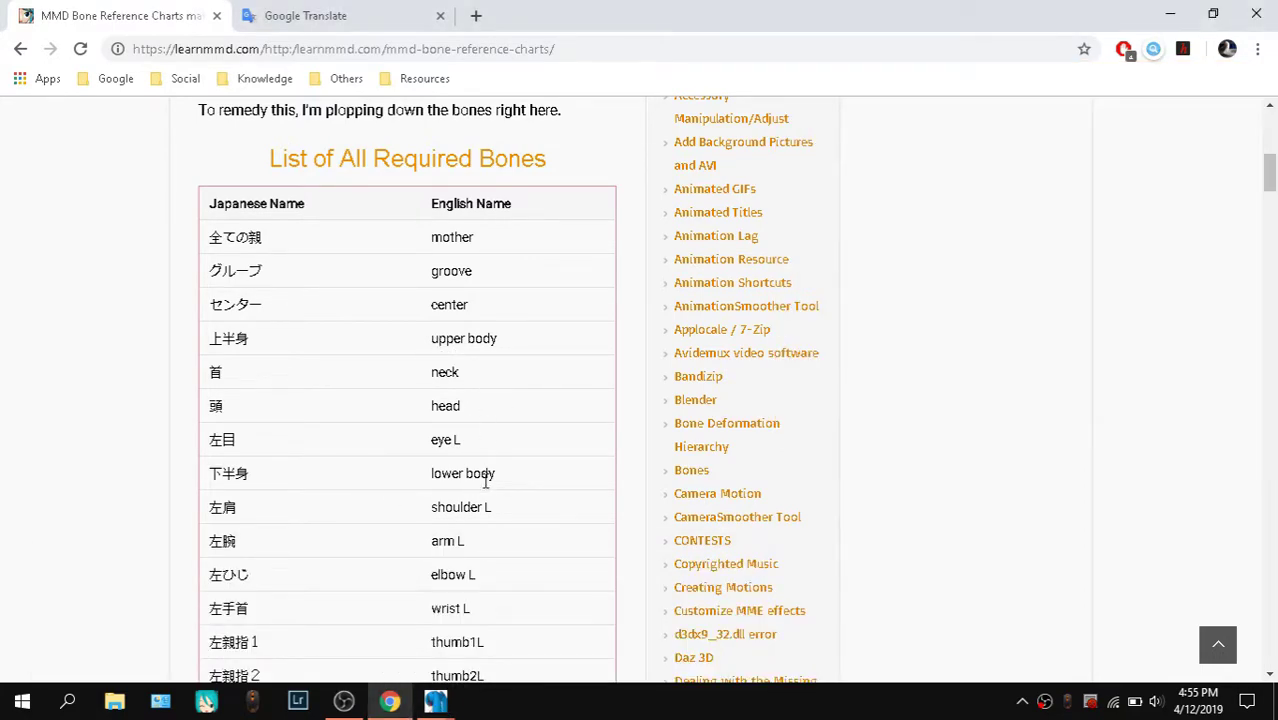
Read through the reference chart's required bones, mirrored right-side bones and IK bones
scroll(480, 490, down, 5)
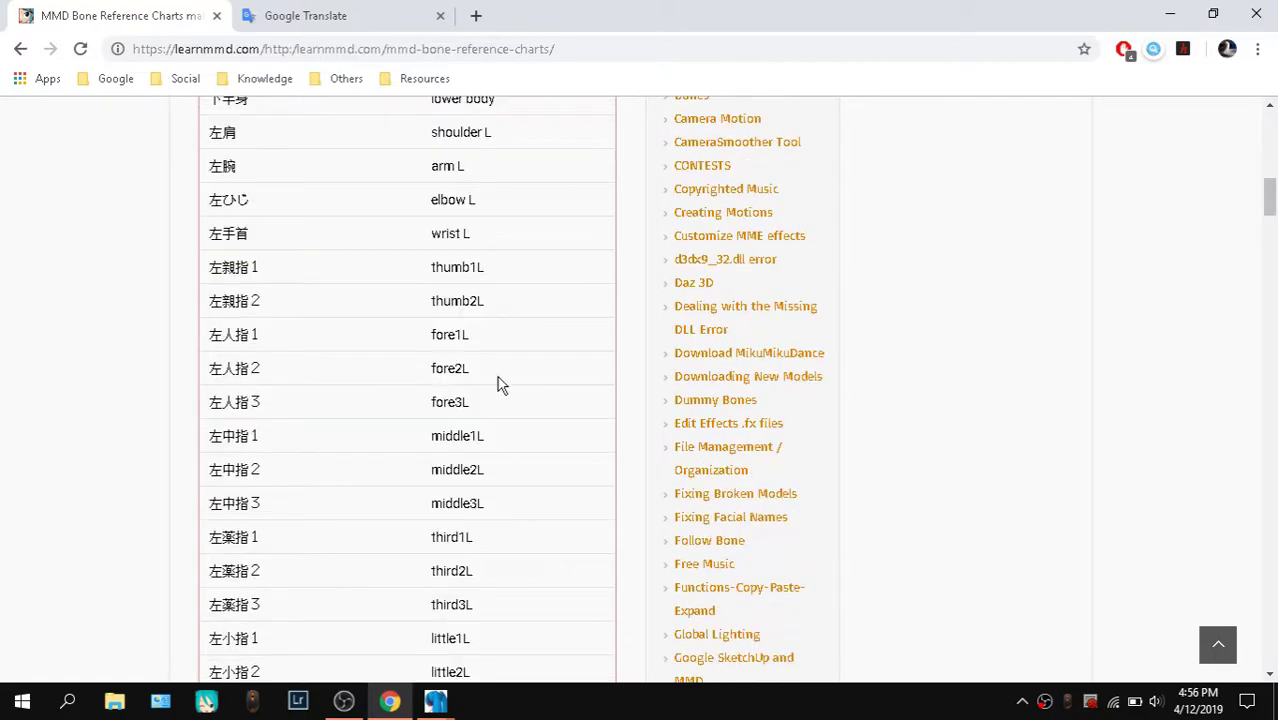
scroll(497, 262, up, 7)
scroll(496, 277, down, 4)
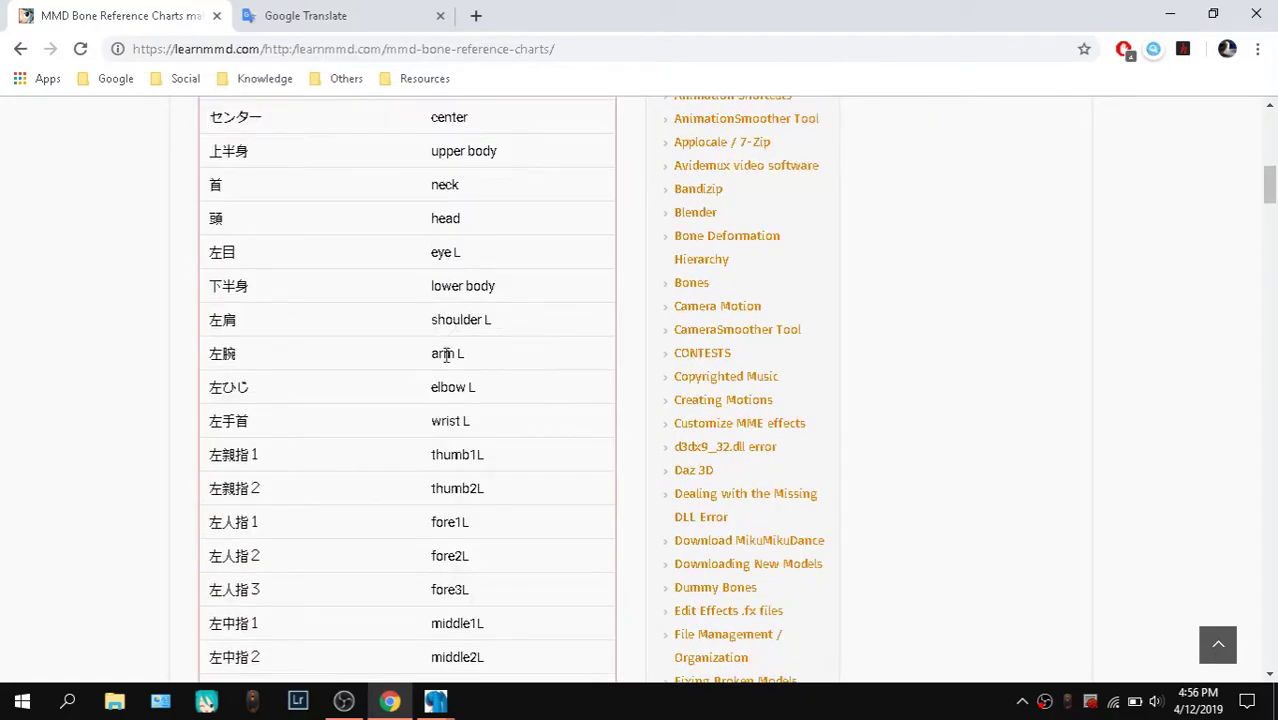
scroll(521, 370, down, 12)
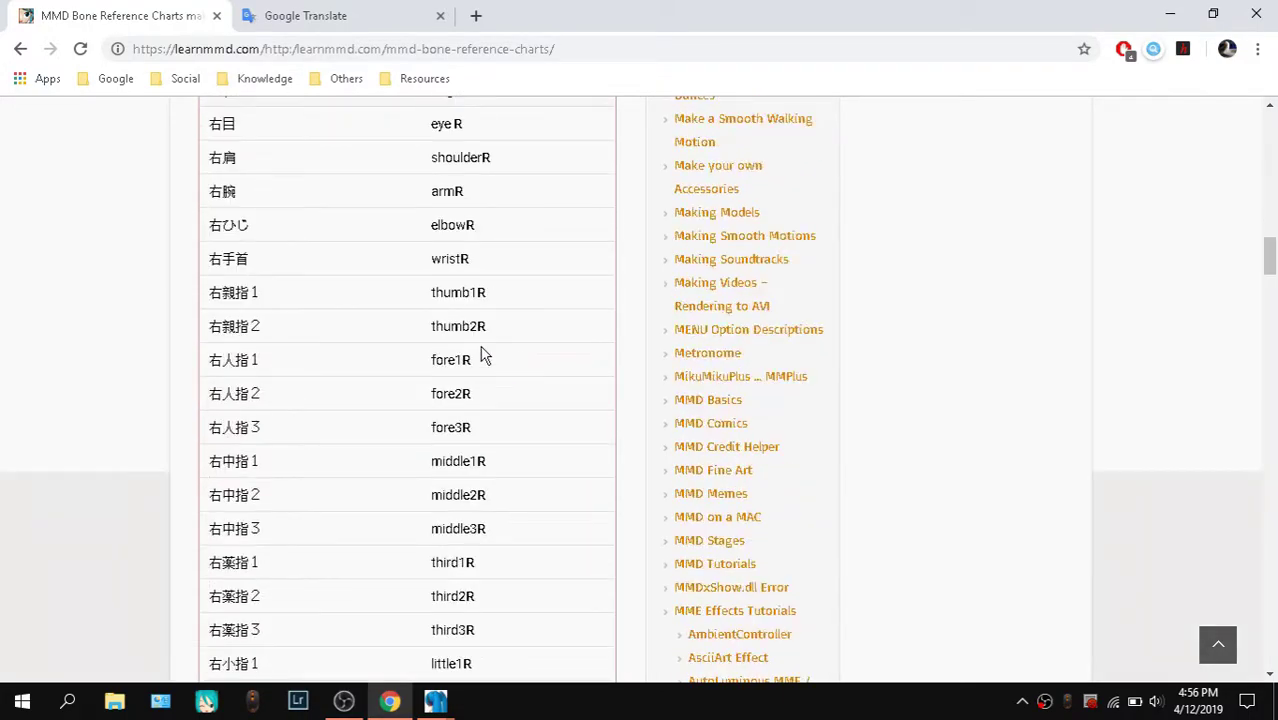
scroll(481, 350, down, 2)
scroll(481, 350, up, 8)
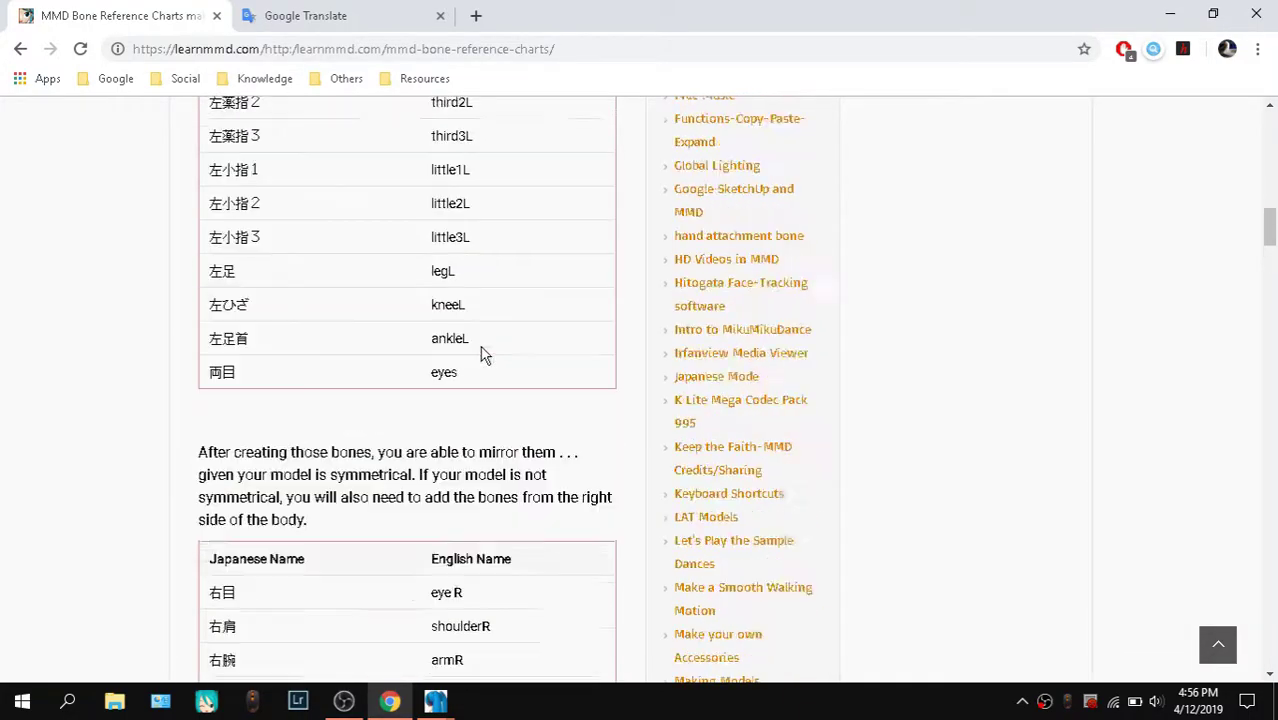
scroll(482, 351, down, 3)
scroll(484, 352, down, 10)
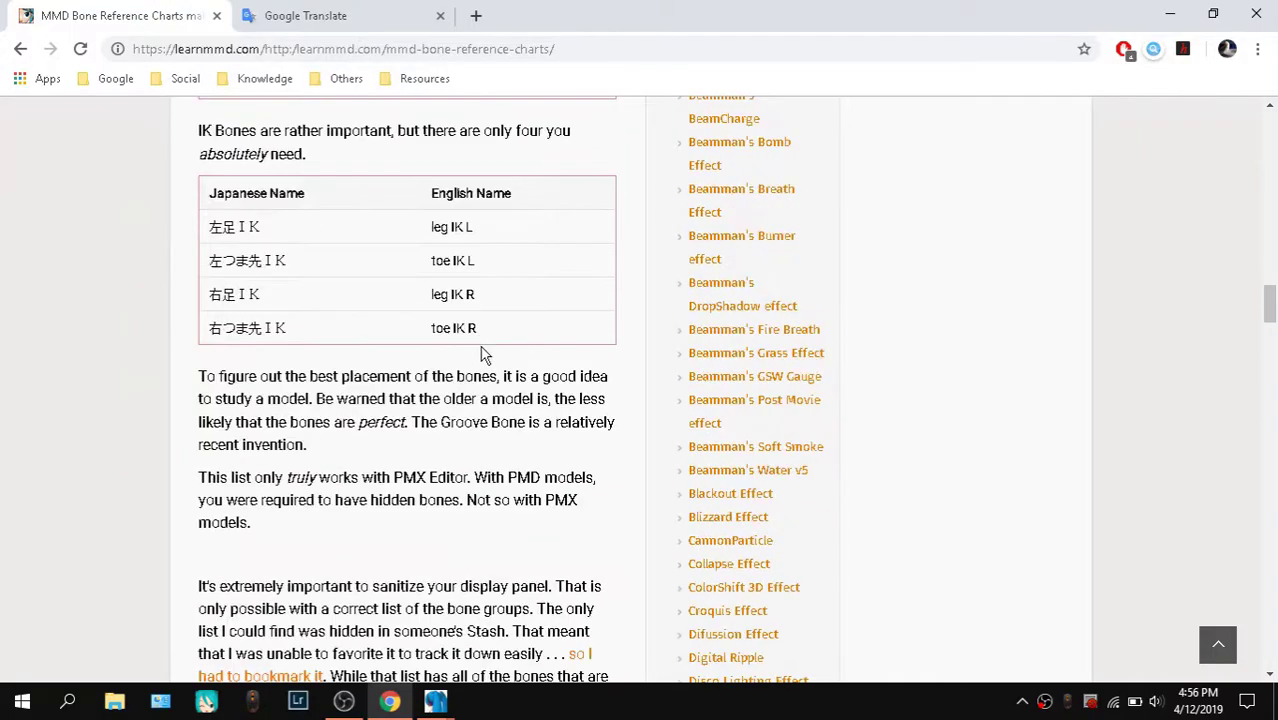
scroll(484, 355, up, 8)
scroll(484, 352, up, 13)
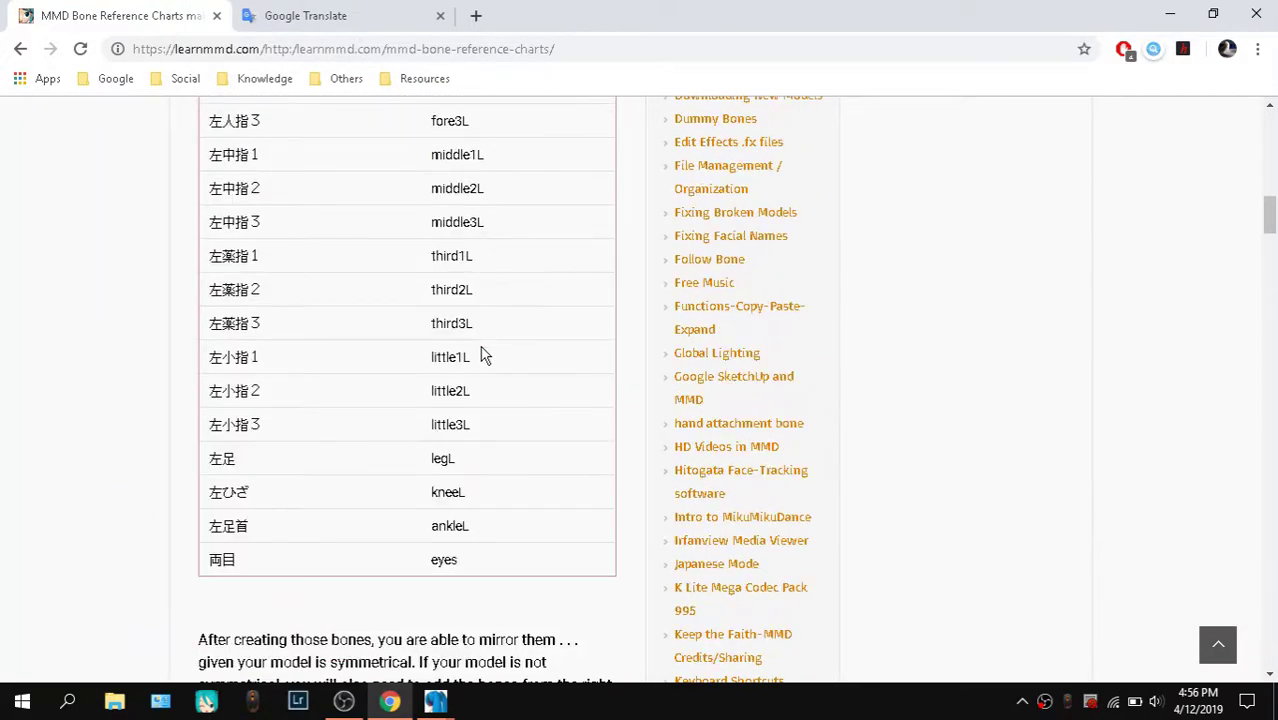
scroll(484, 352, up, 4)
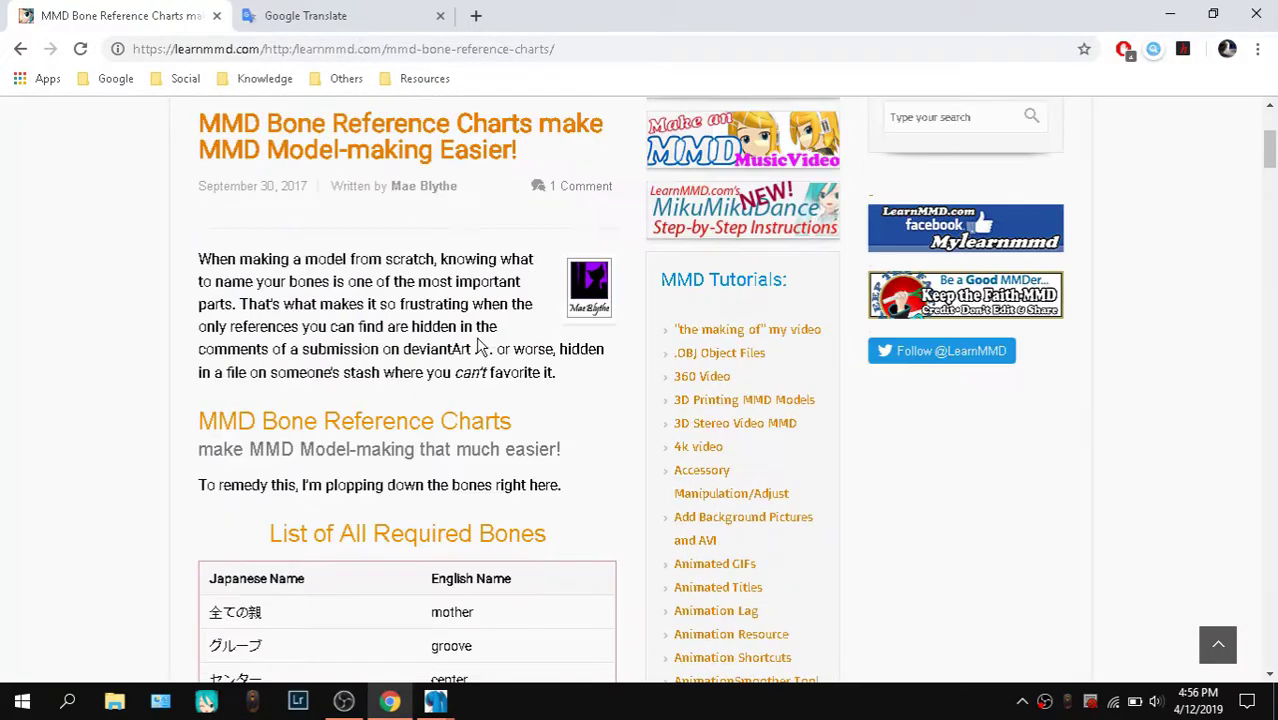
scroll(480, 348, down, 3)
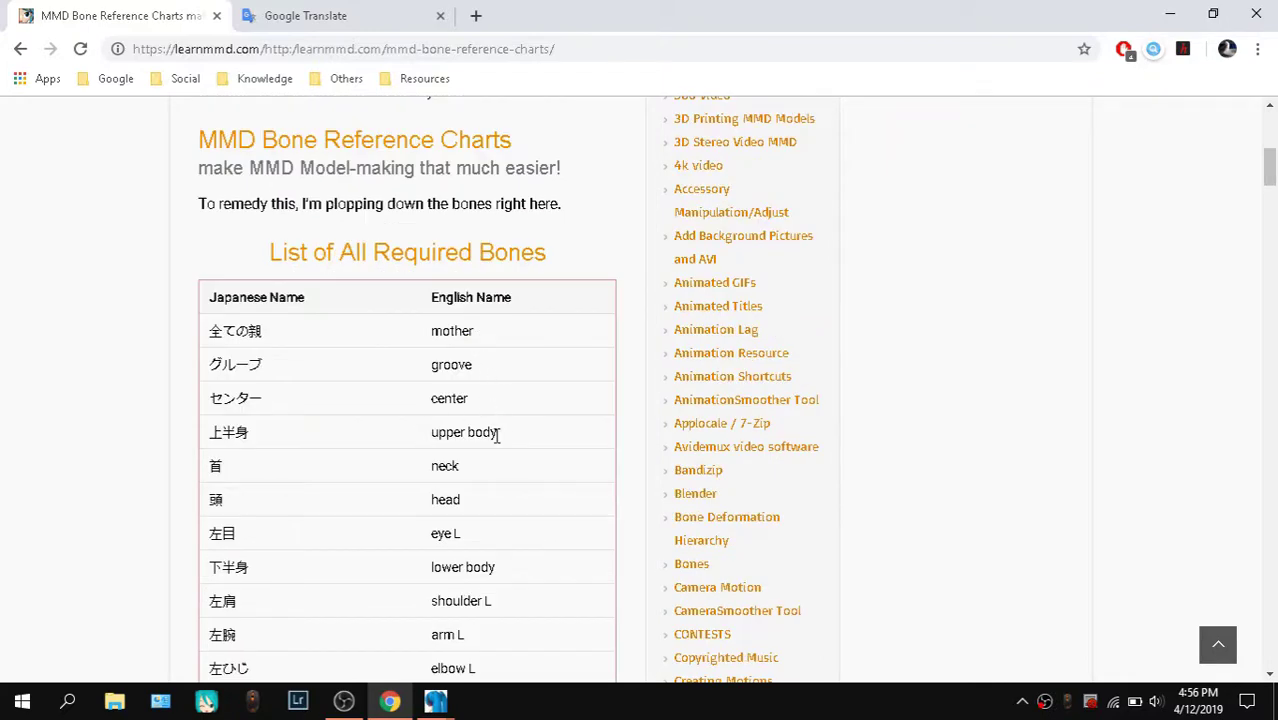
scroll(424, 455, down, 2)
scroll(590, 297, up, 1)
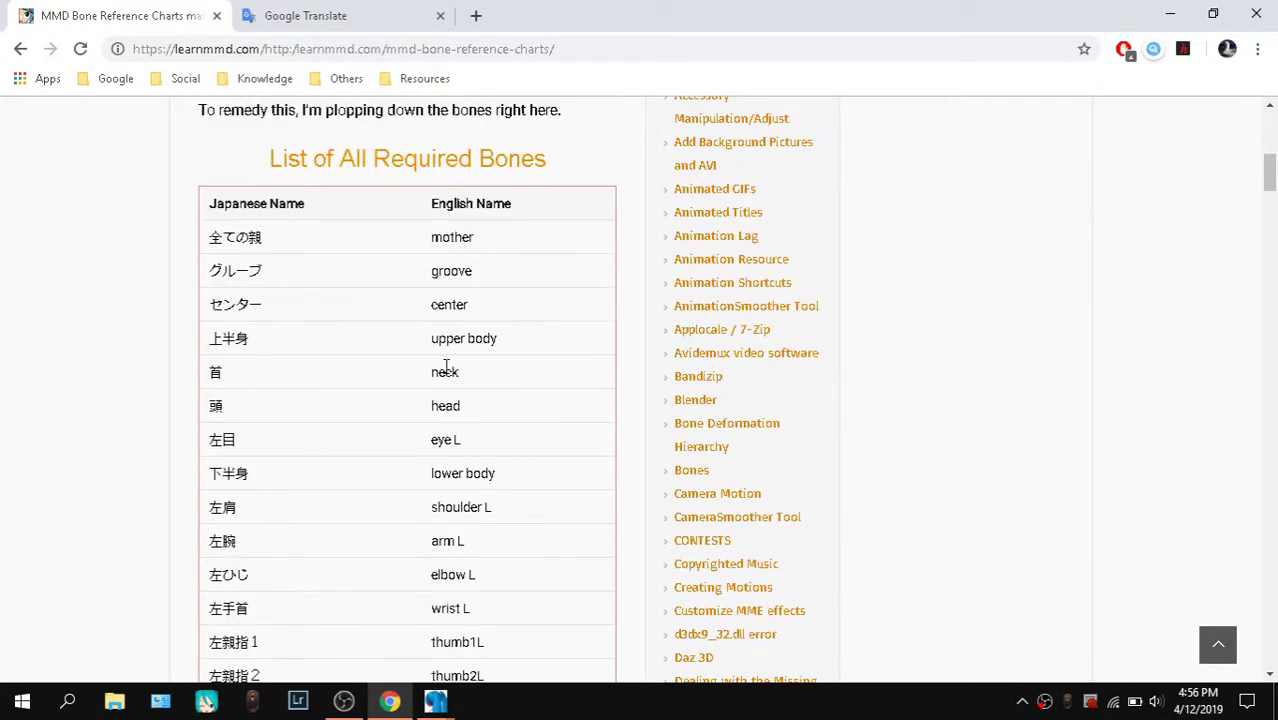
Place KAITO's bone view beside Livarno's bone view to compare the two skeletons
click(435, 701)
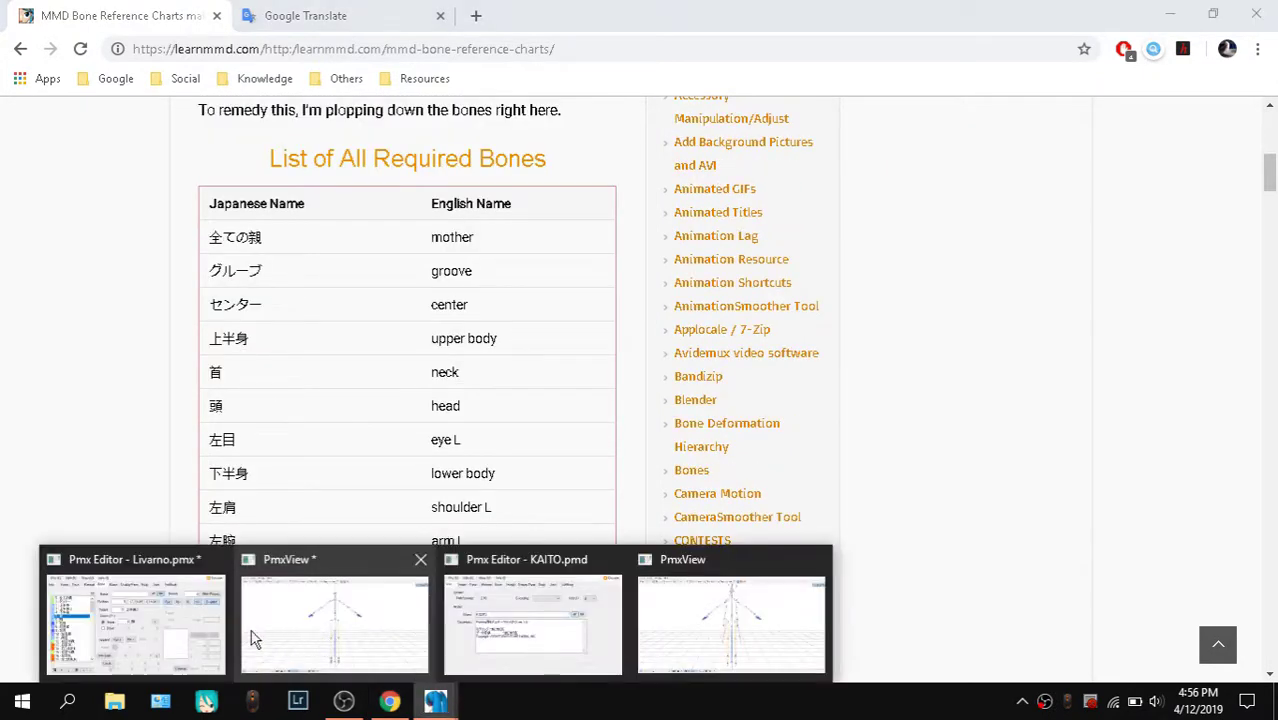
click(253, 638)
click(435, 701)
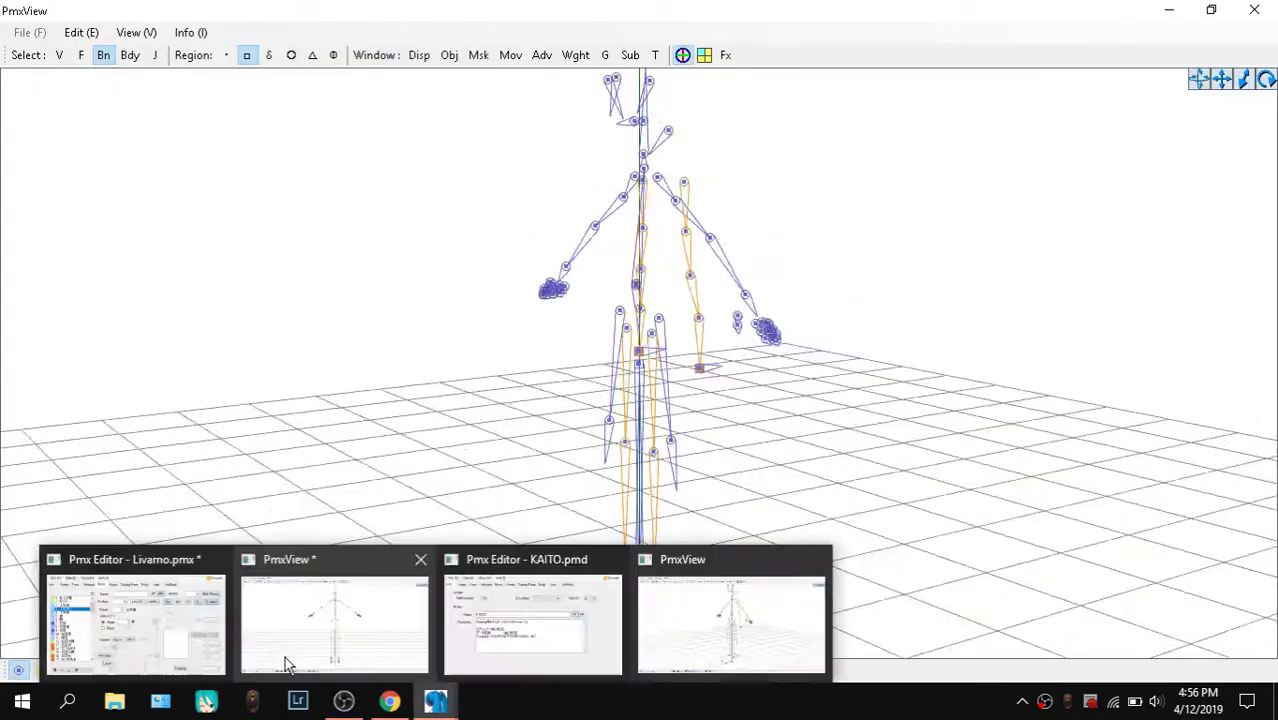
drag(405, 12, 1010, 46)
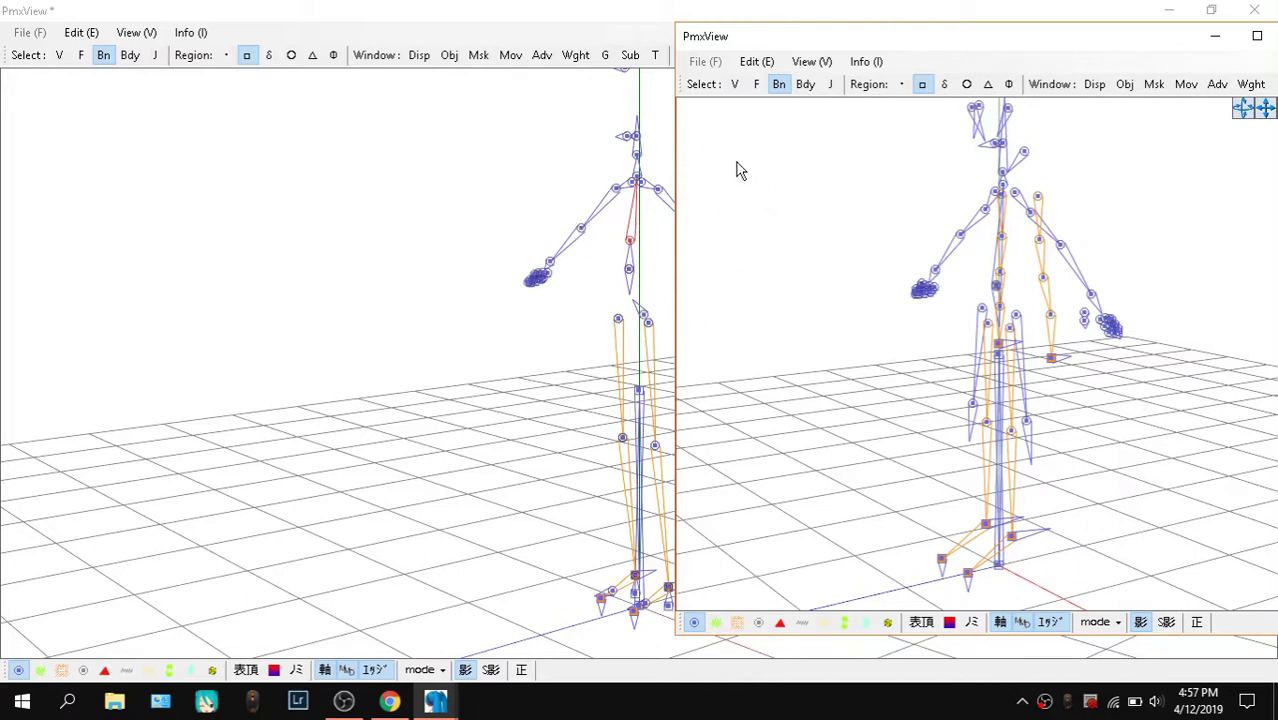
Inspect the parent settings of Livarno's 下半身 and 右目 bones
mouse_move(436, 700)
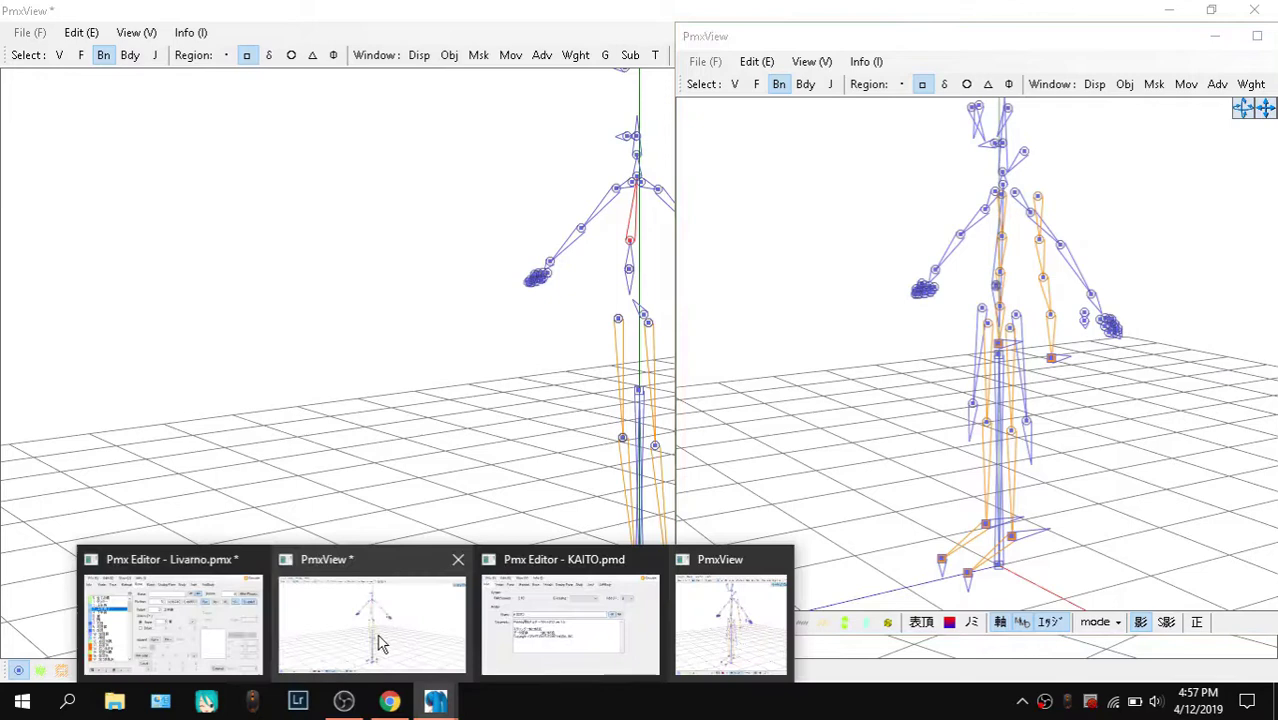
click(215, 615)
click(840, 219)
click(865, 254)
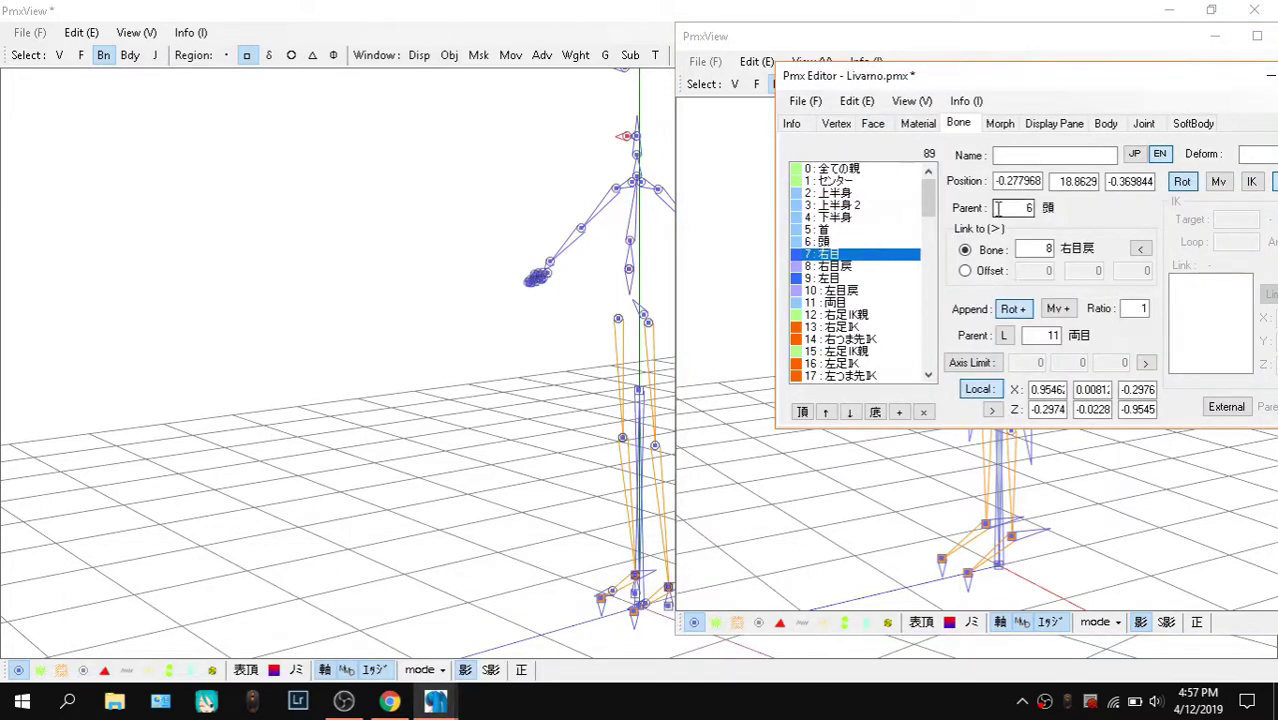
double_click(1027, 207)
Move Livarno's 頭 bone one place down, below 右目, and check the parents of both bones
click(844, 241)
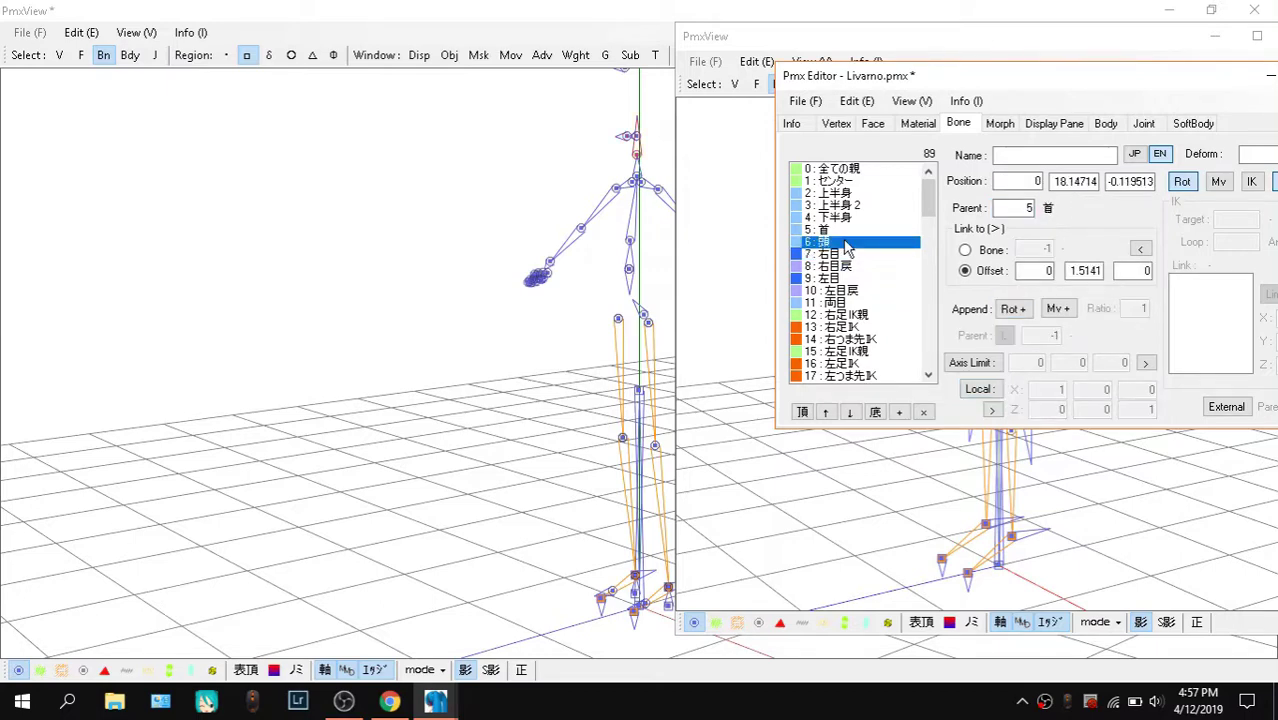
right_click(845, 242)
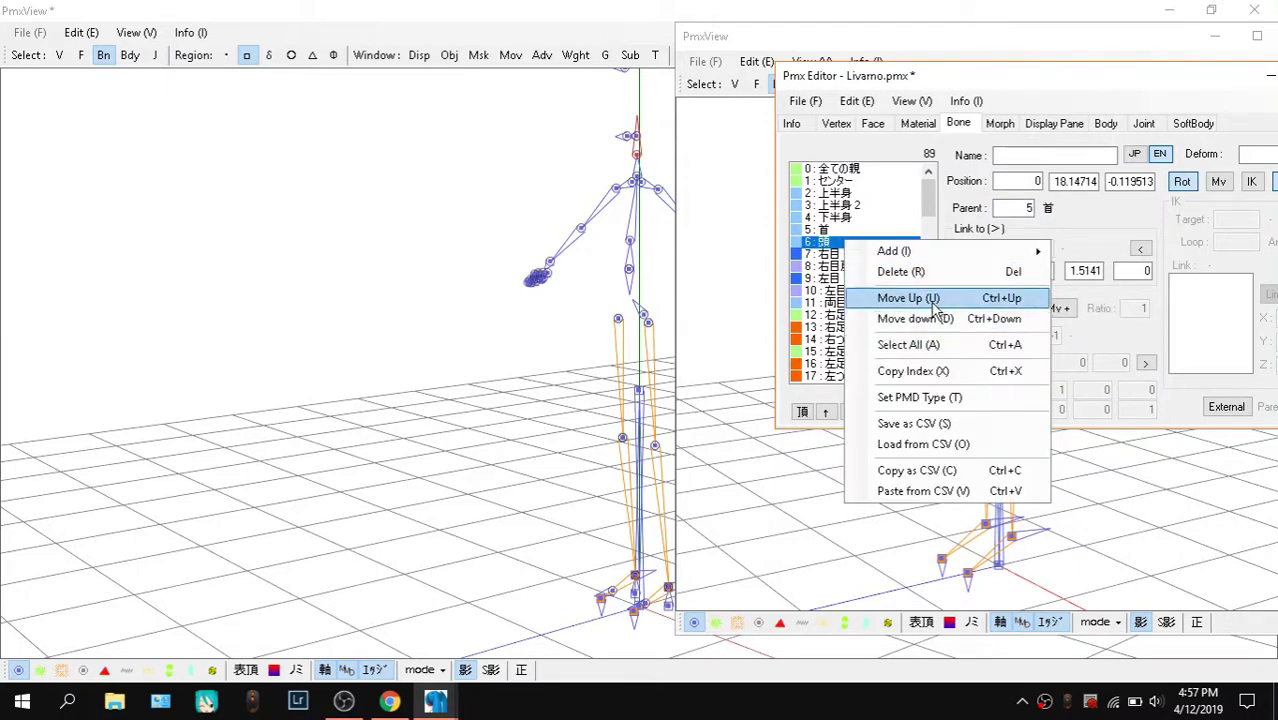
click(941, 319)
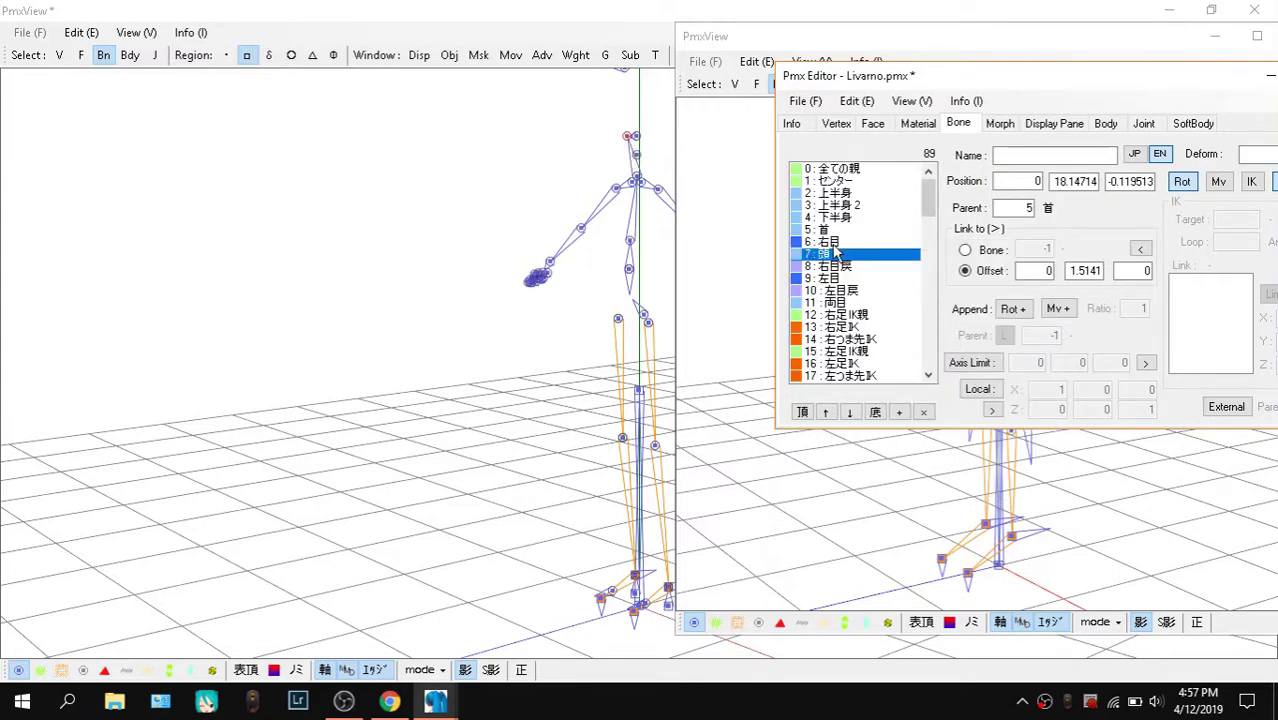
click(838, 242)
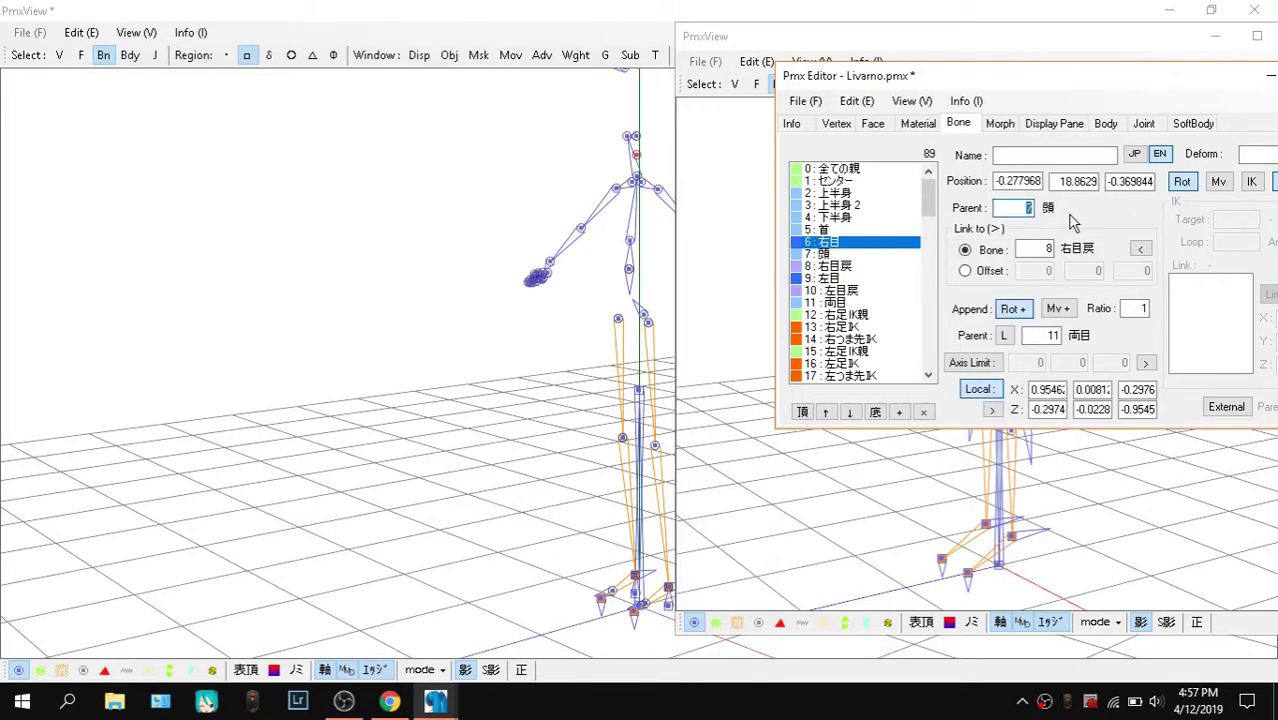
click(843, 255)
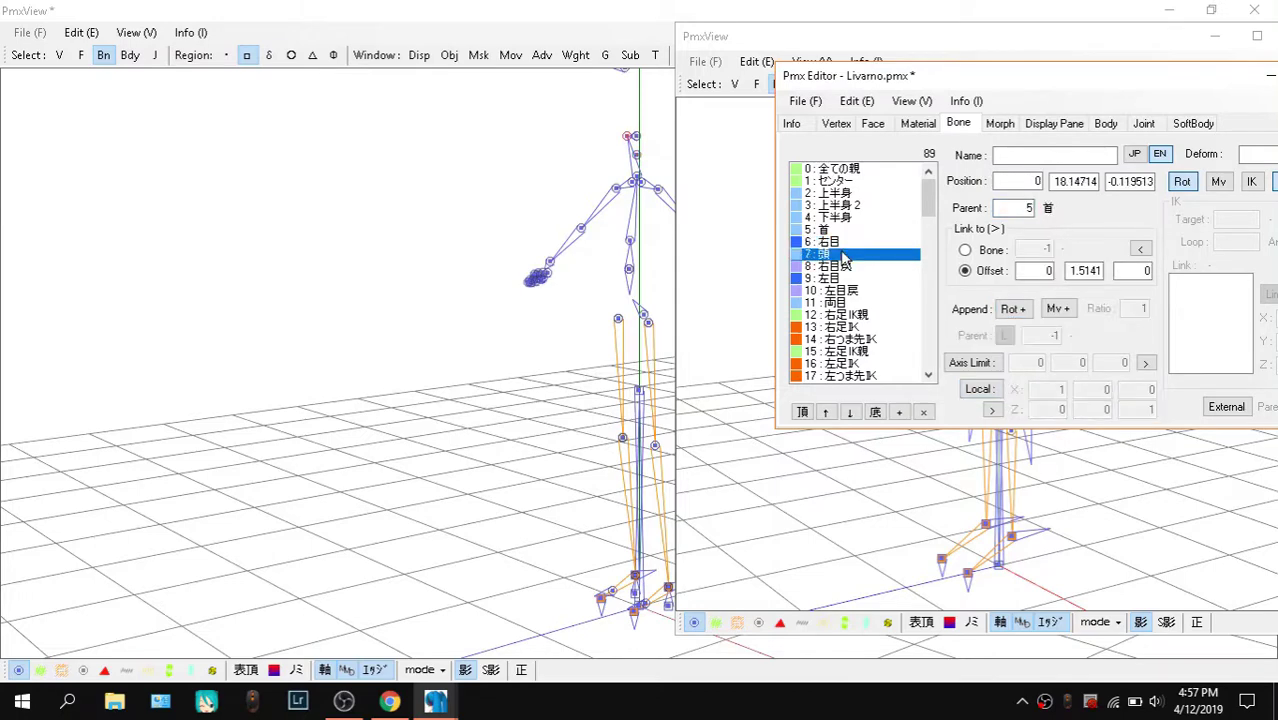
click(838, 243)
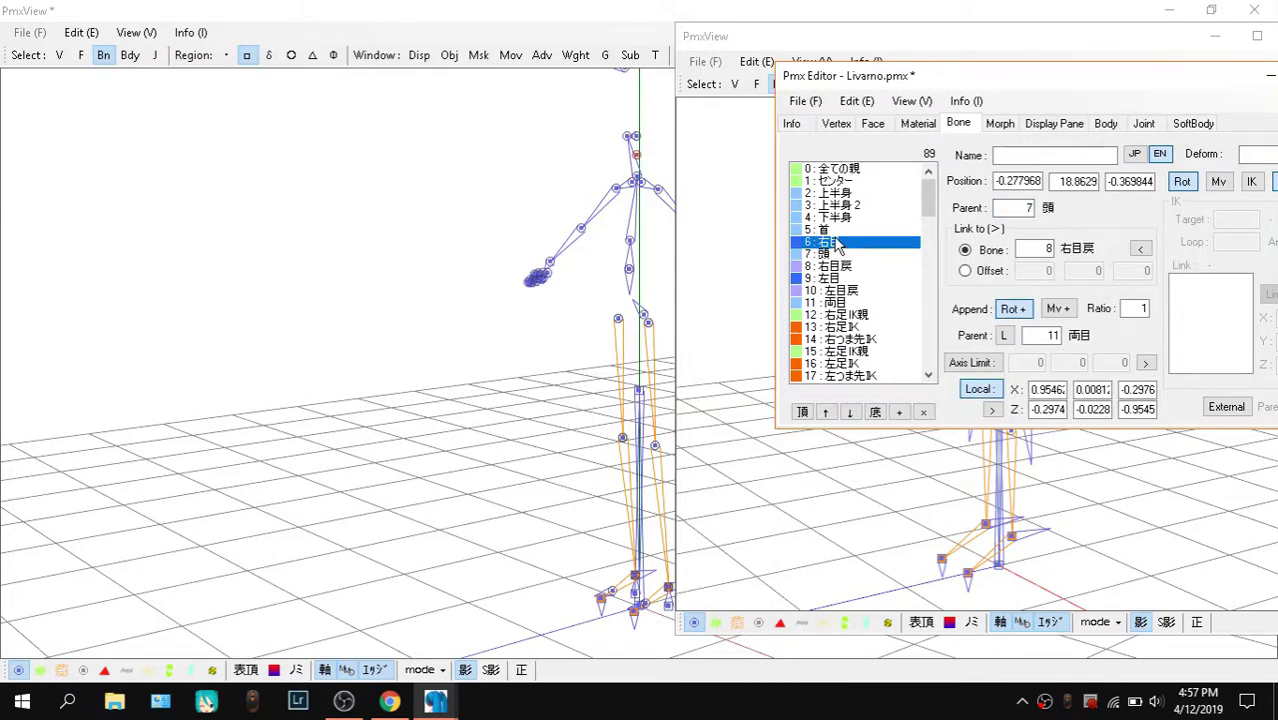
click(812, 231)
Test Livarno's 頭 bone in Transform View by rotating it about the X axis, and close the view
click(524, 160)
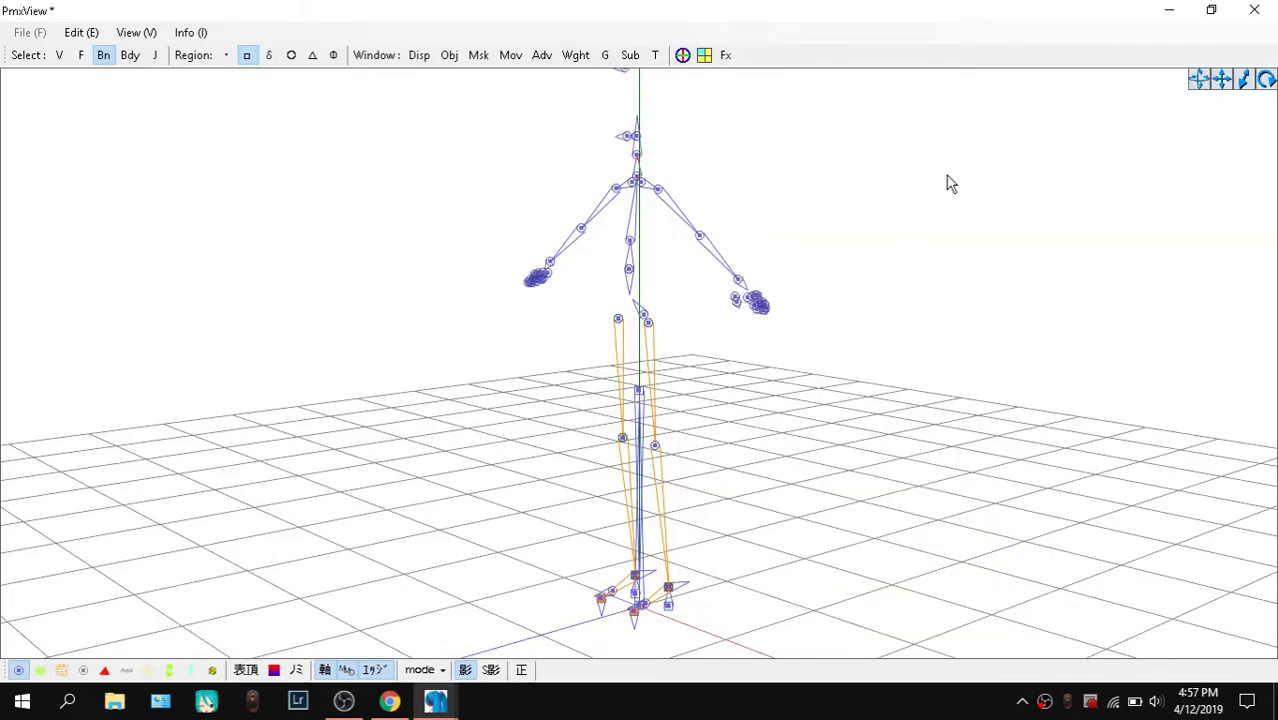
key(2)
right_drag(765, 188, 673, 57)
click(682, 55)
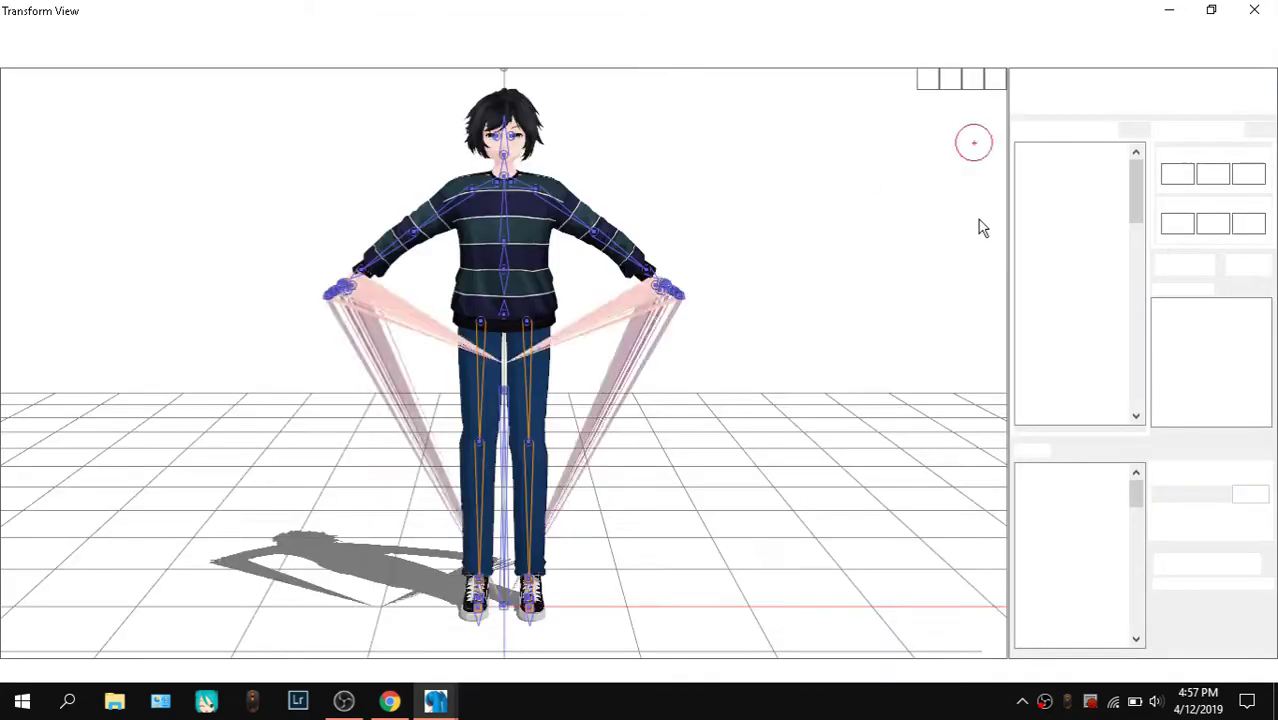
right_drag(614, 271, 607, 228)
click(500, 140)
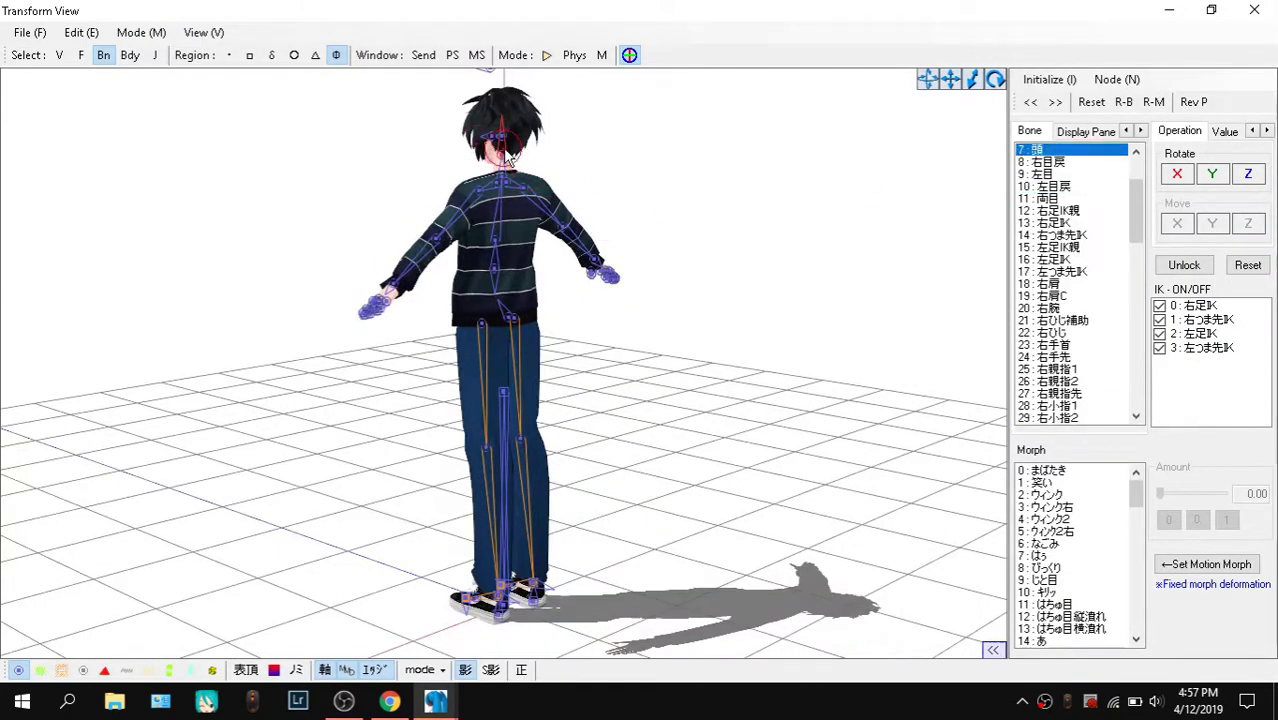
drag(1175, 176, 1175, 205)
right_drag(750, 262, 884, 261)
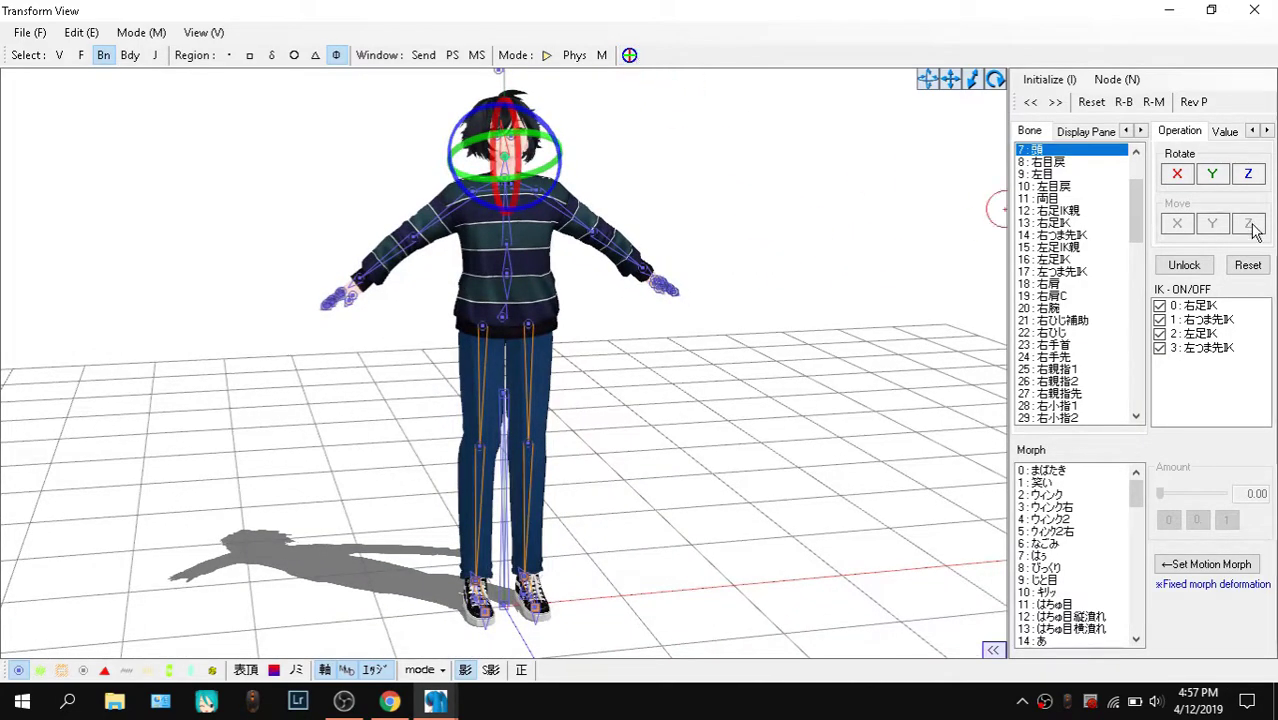
drag(1177, 174, 1177, 200)
click(1254, 9)
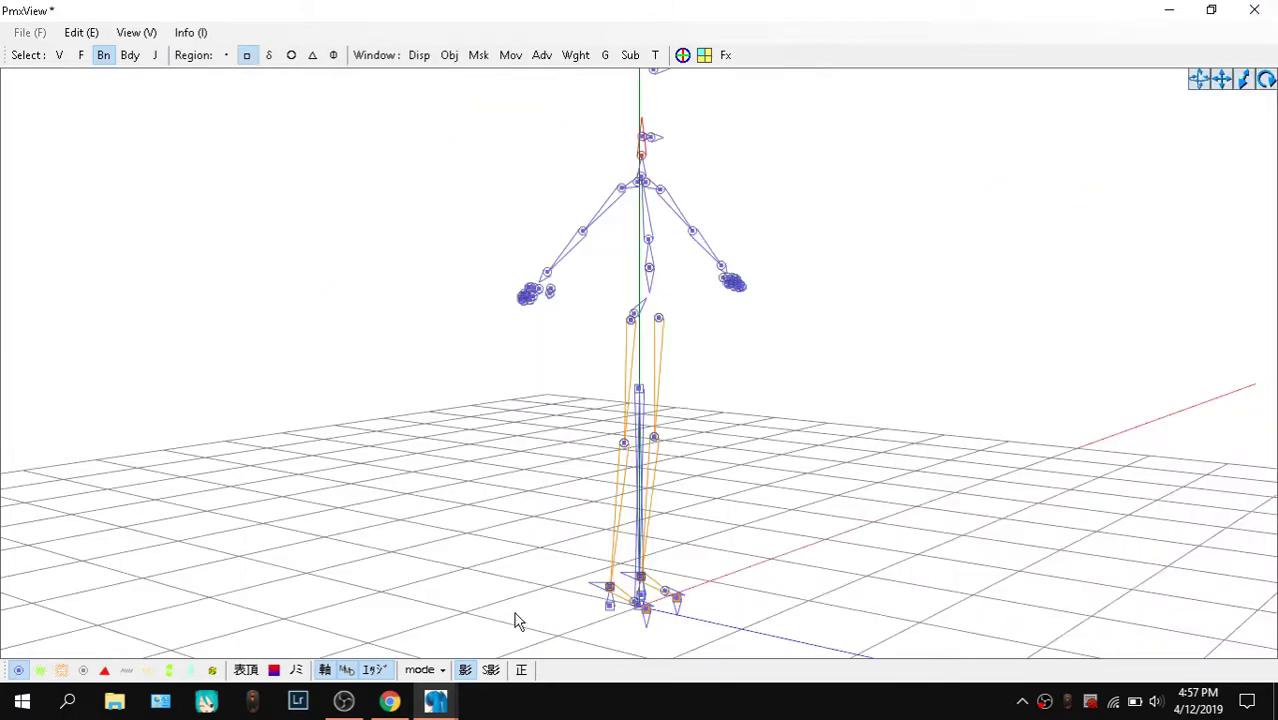
Move Livarno's 頭 bone one place up, above 右目, and select the 下半身 bone
mouse_move(456, 693)
click(245, 641)
scroll(860, 250, up, 2)
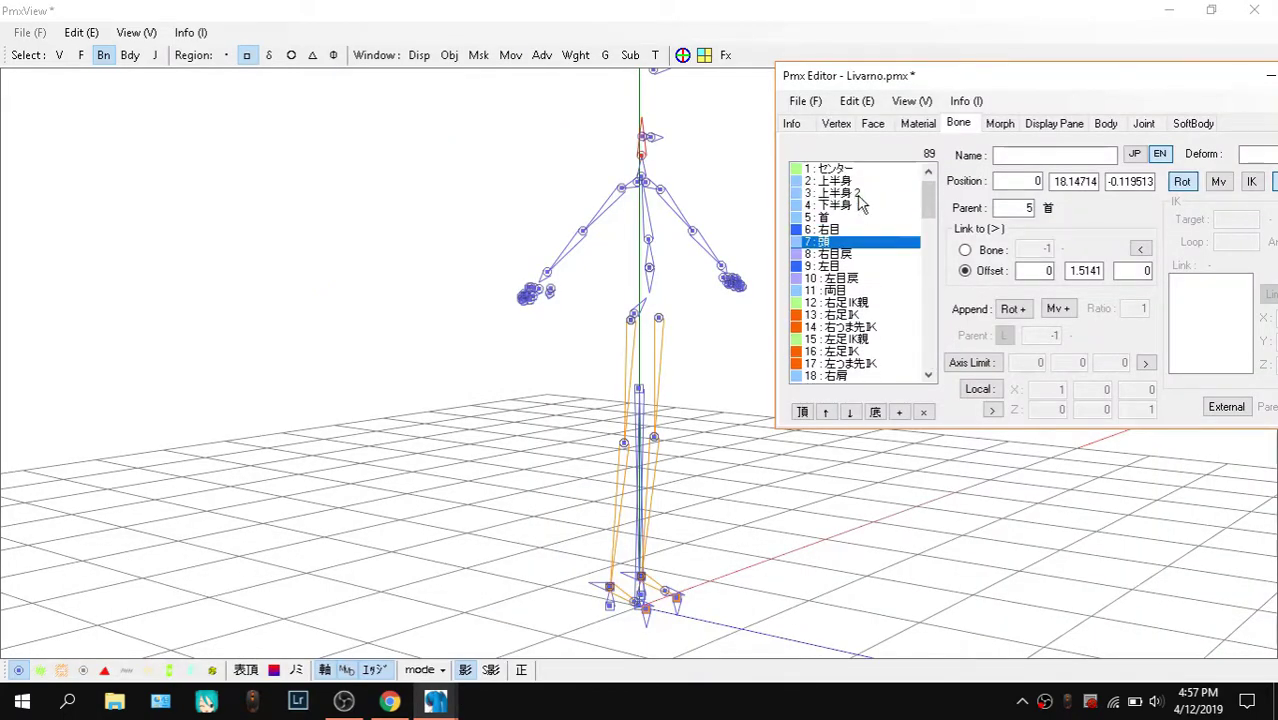
right_click(851, 244)
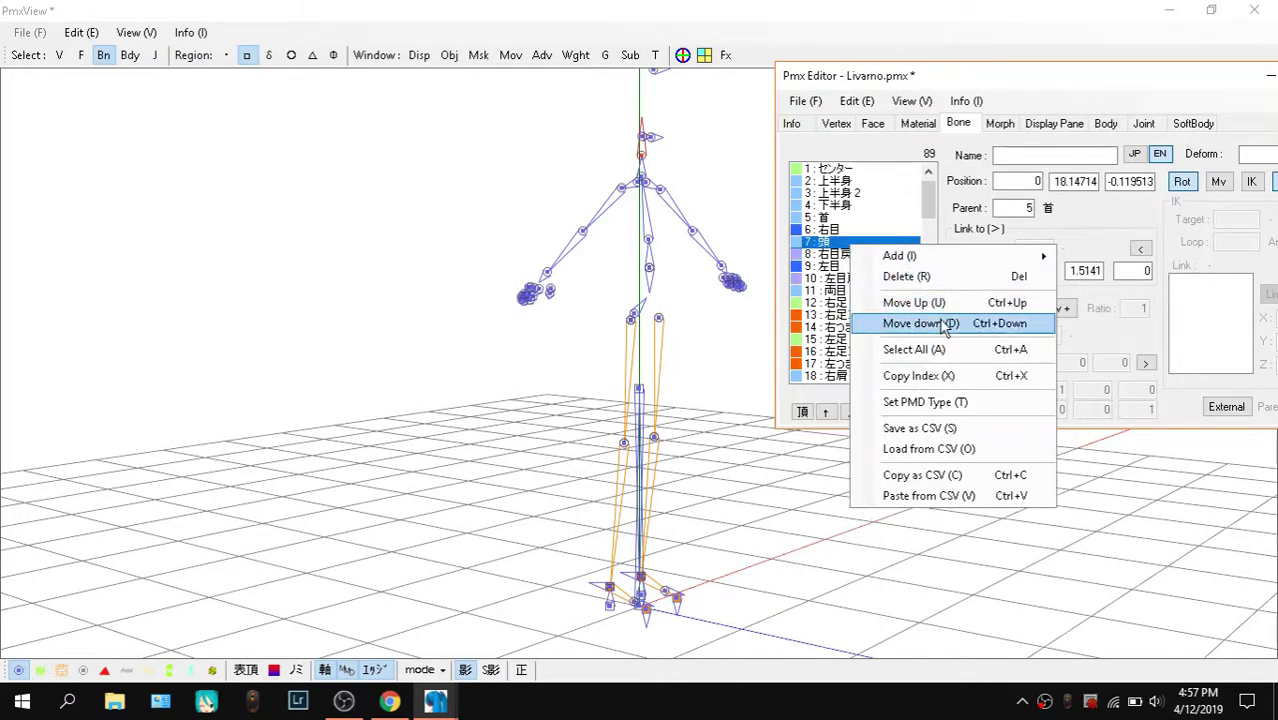
right_click(830, 240)
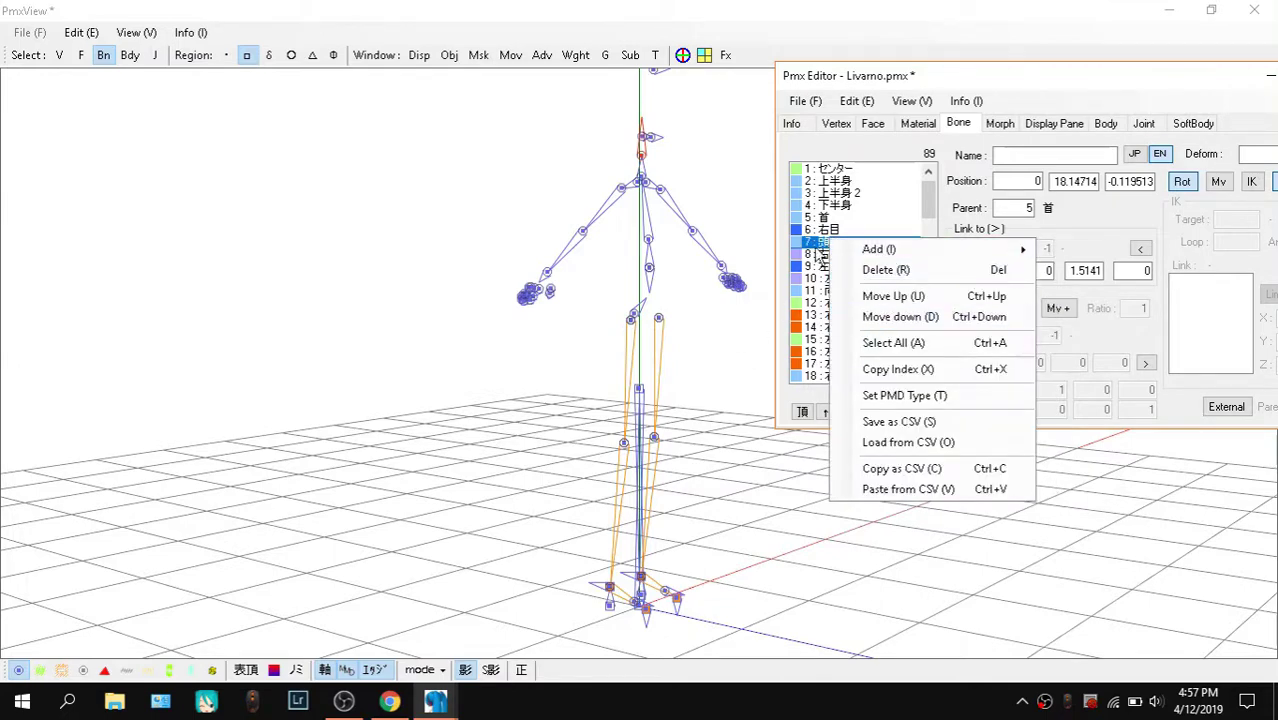
click(860, 303)
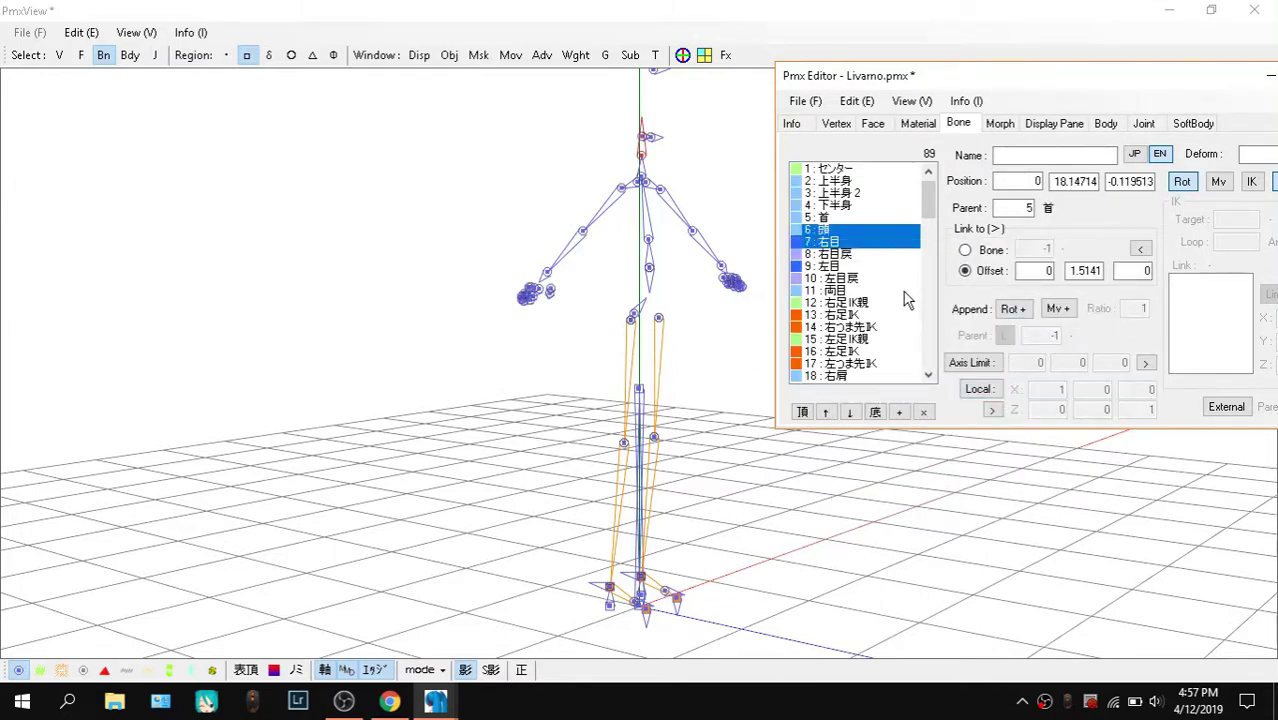
click(830, 218)
click(866, 205)
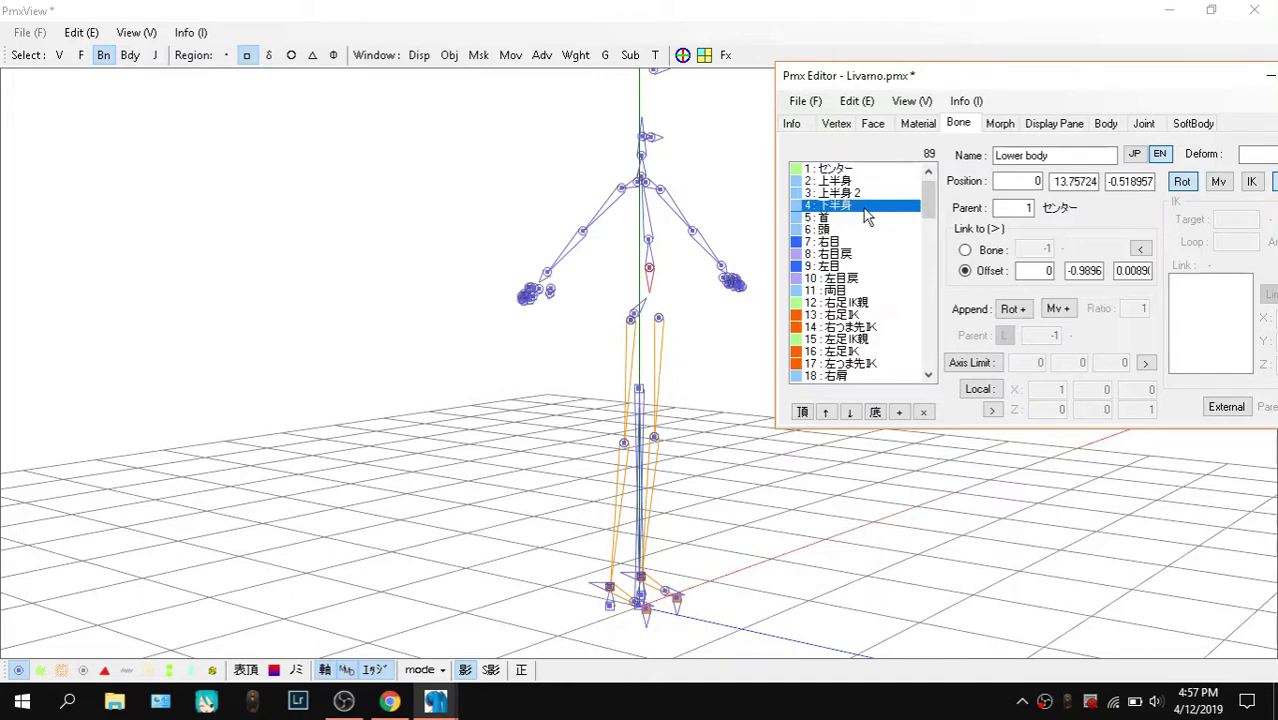
Place Livarno's bone editor beside the list of required bones on the MMD Bone Reference Charts page in the browser
click(390, 702)
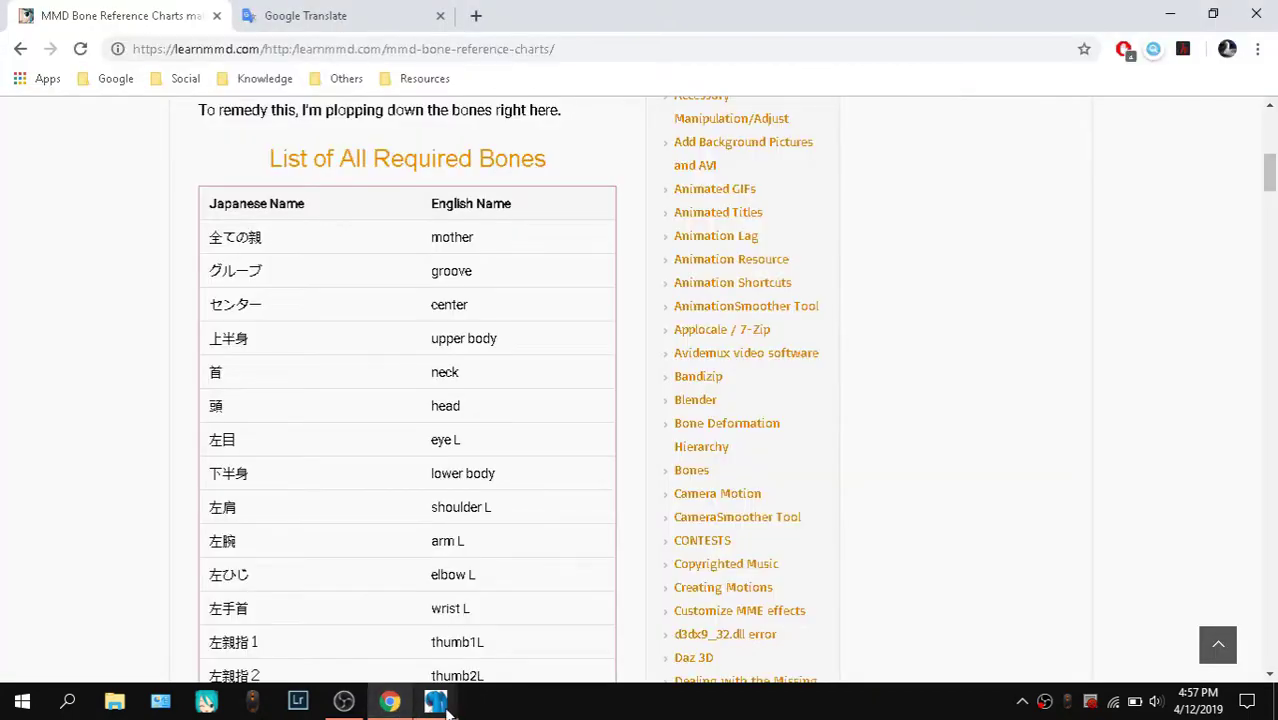
mouse_move(434, 700)
click(207, 630)
drag(920, 80, 787, 146)
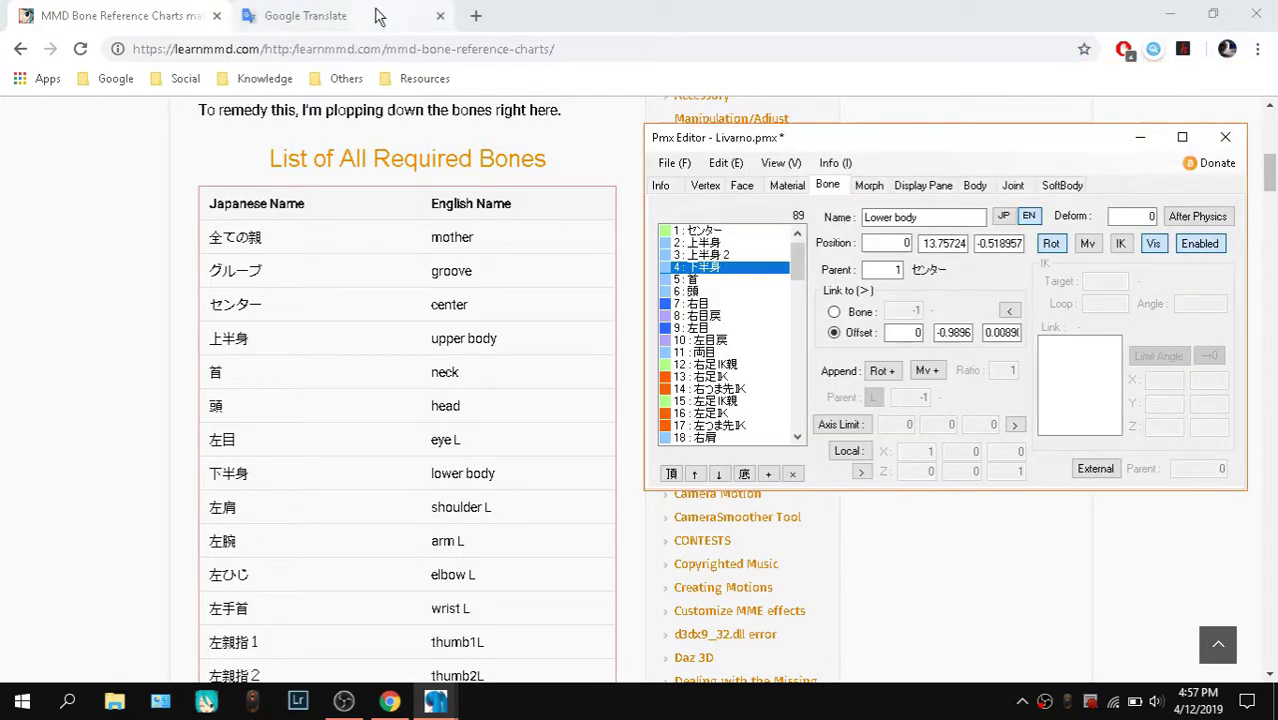
click(371, 14)
click(170, 12)
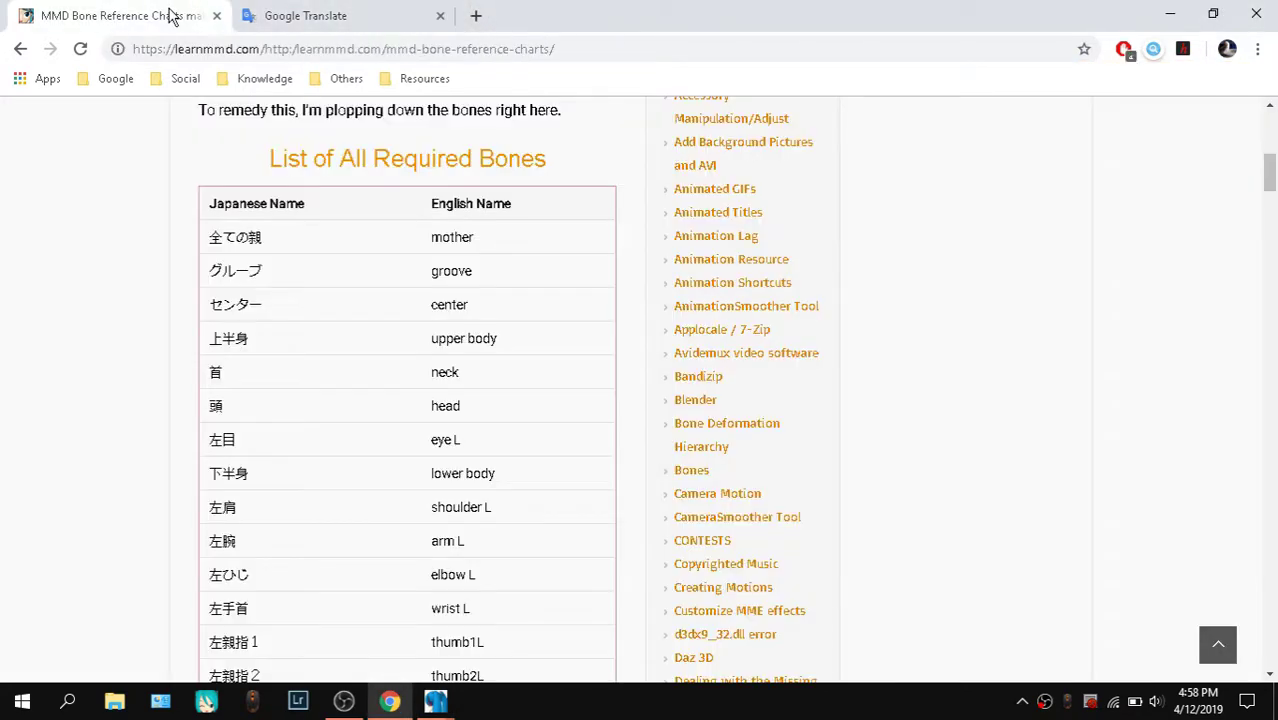
mouse_move(206, 701)
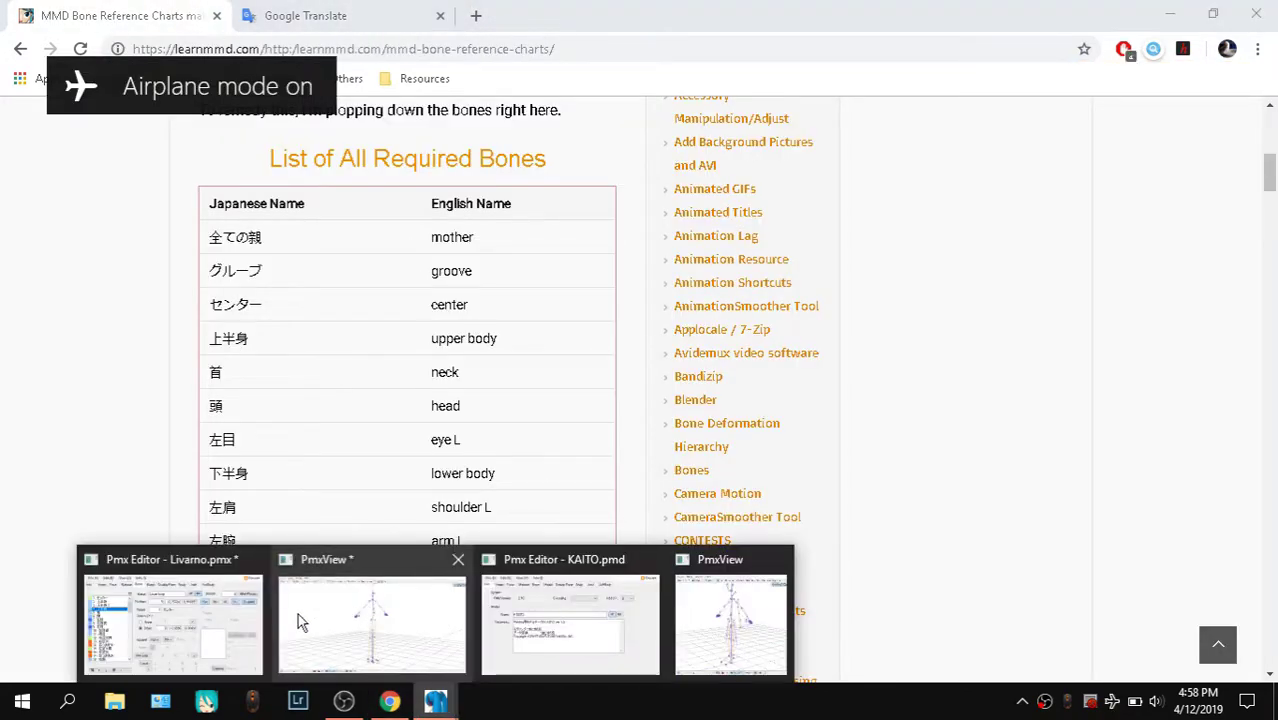
click(170, 620)
drag(775, 147, 773, 137)
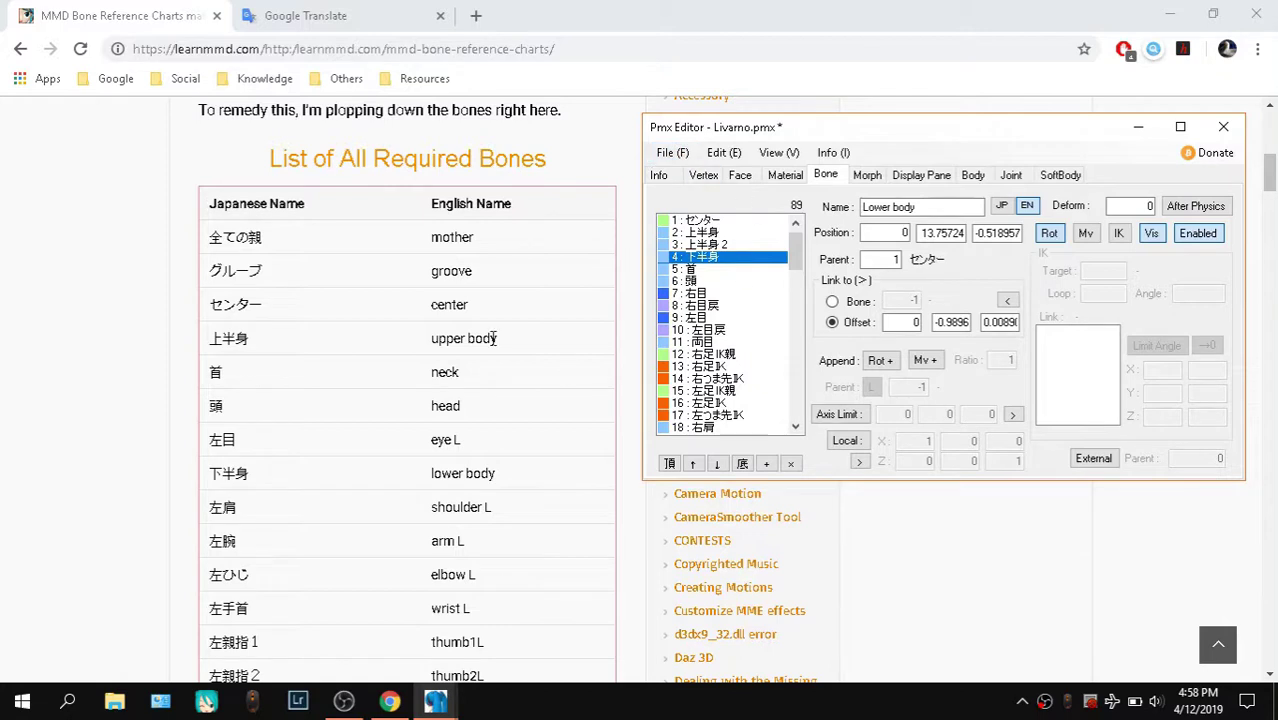
Give Livarno's 上半身2 bone the English name upper body_2, reusing the English name of 上半身
click(744, 234)
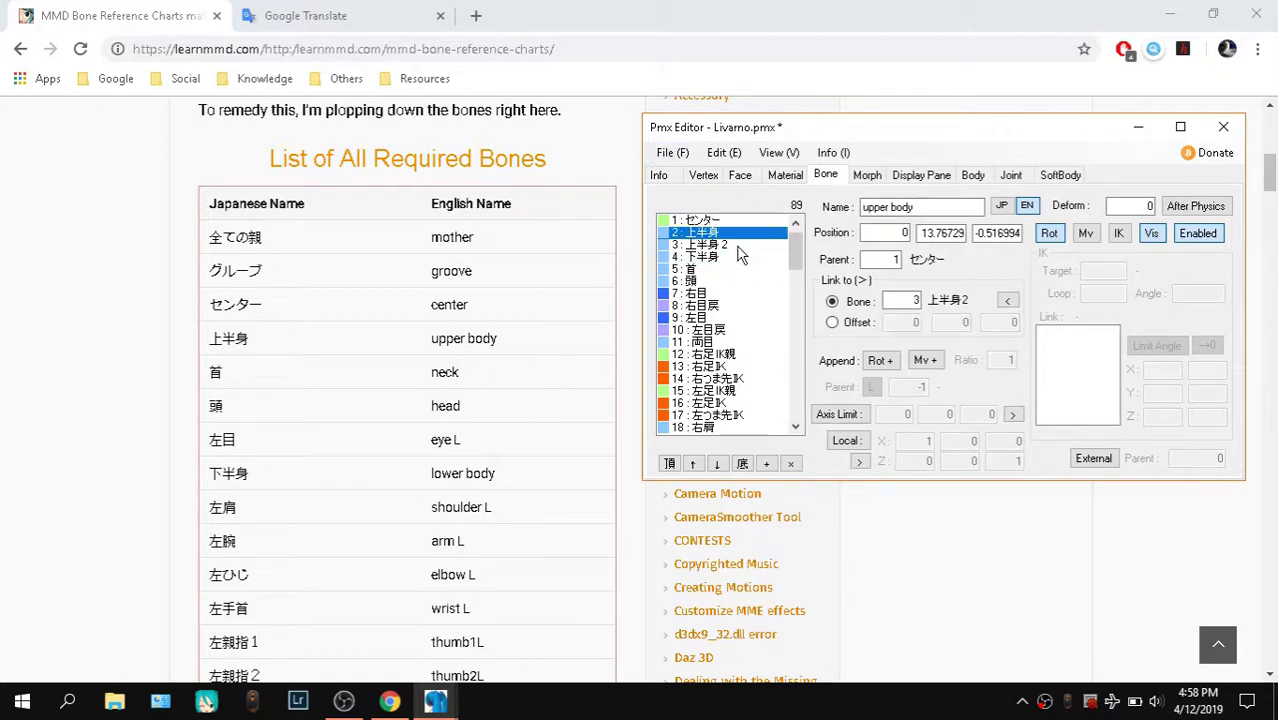
click(738, 246)
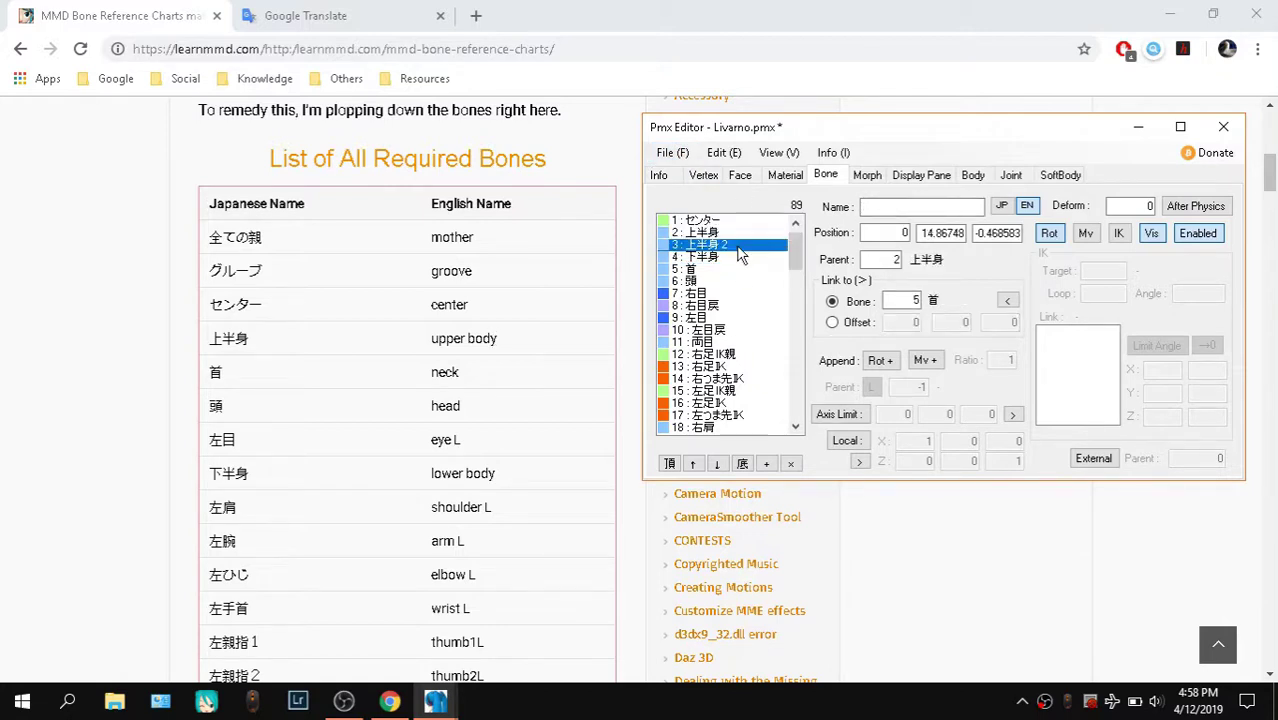
click(1008, 210)
double_click(930, 211)
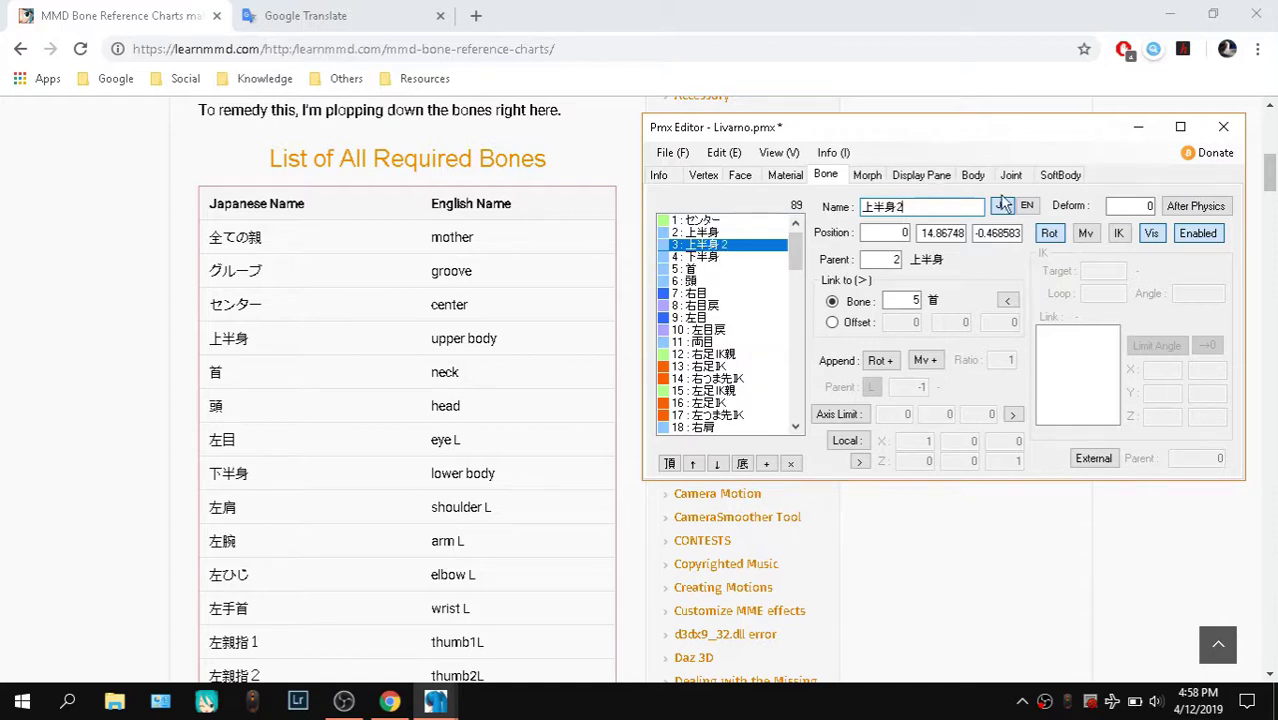
click(765, 232)
click(1026, 205)
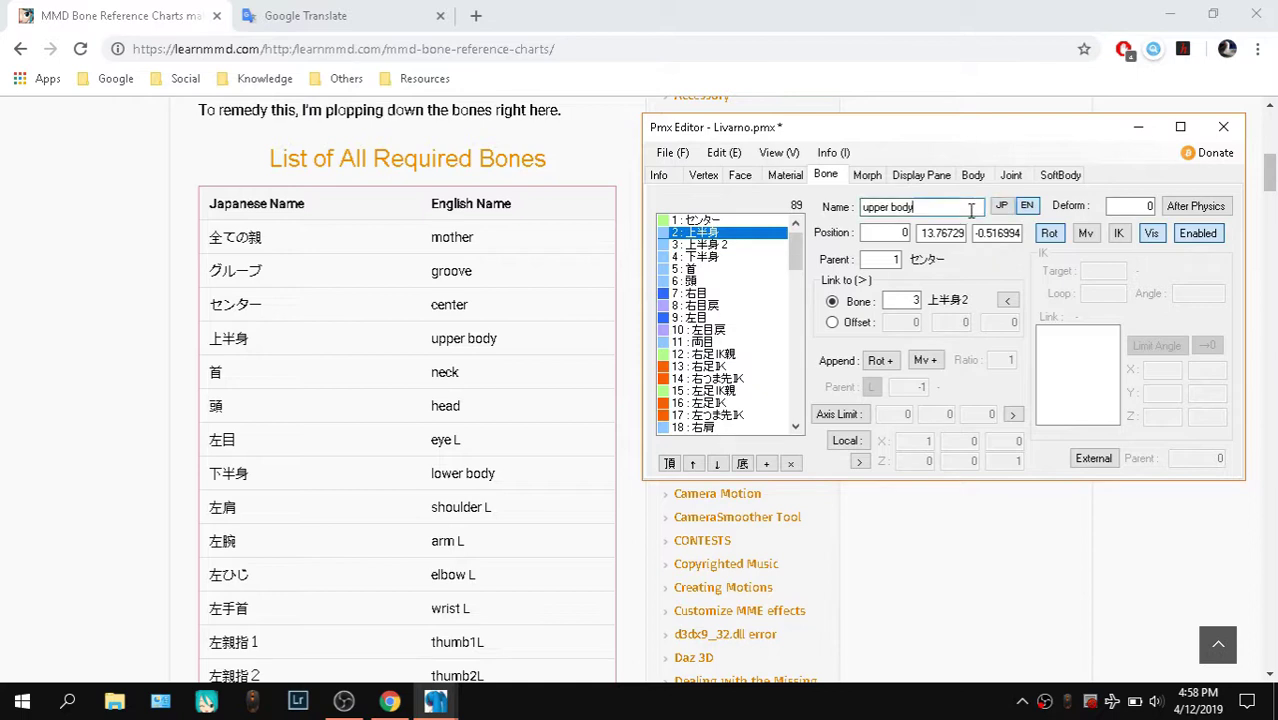
key(ctrl+a)
key(ctrl+c)
click(725, 244)
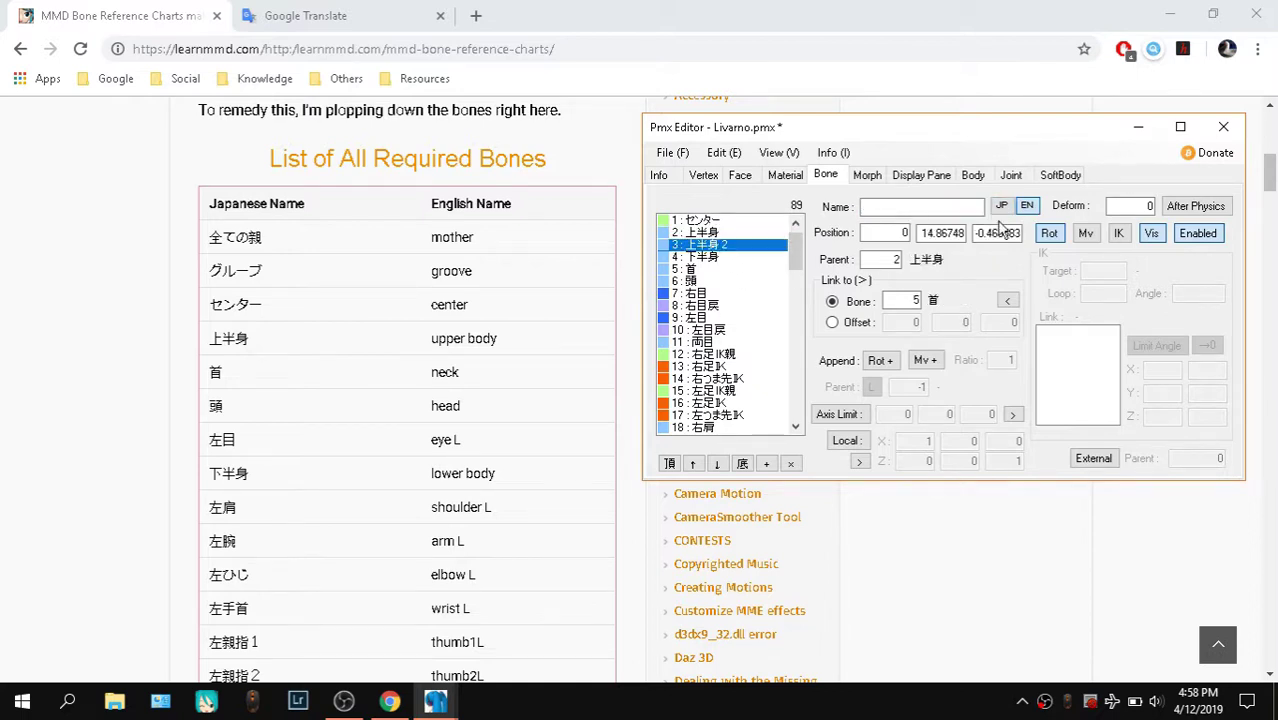
click(962, 208)
key(ctrl+v)
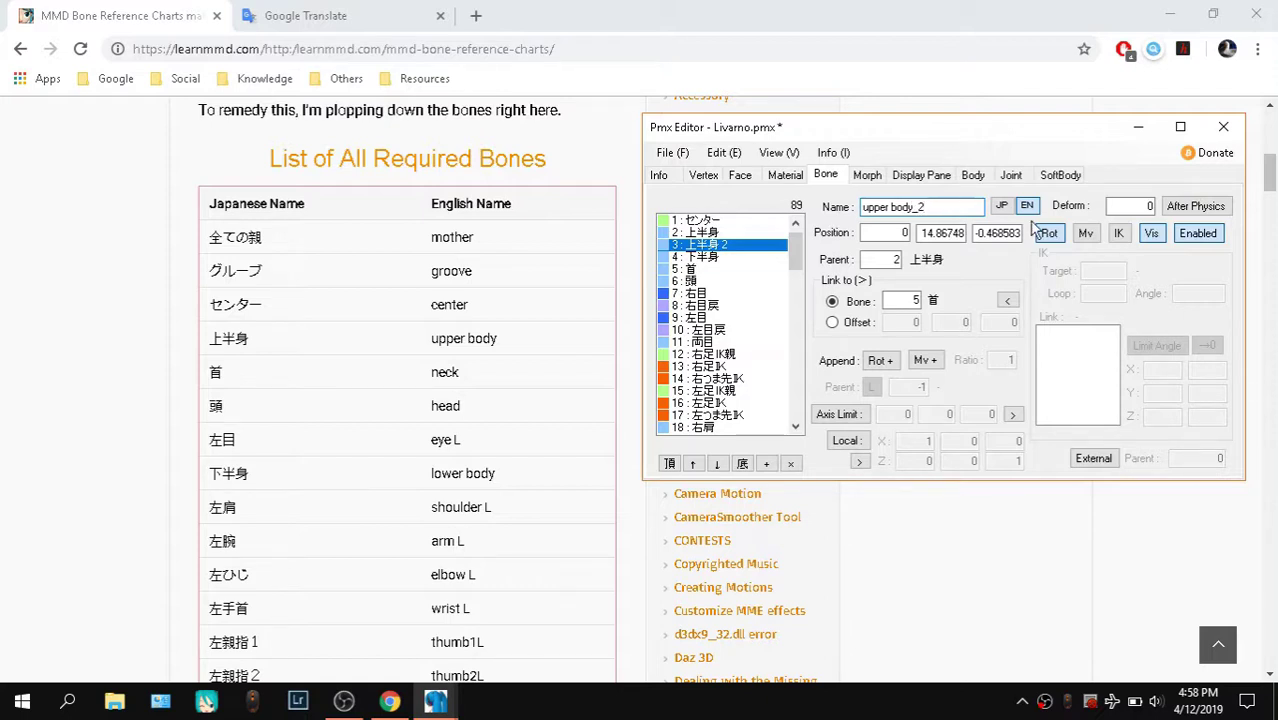
Check the names of Livarno's 下半身 and 頭 bones against the reference chart
click(745, 257)
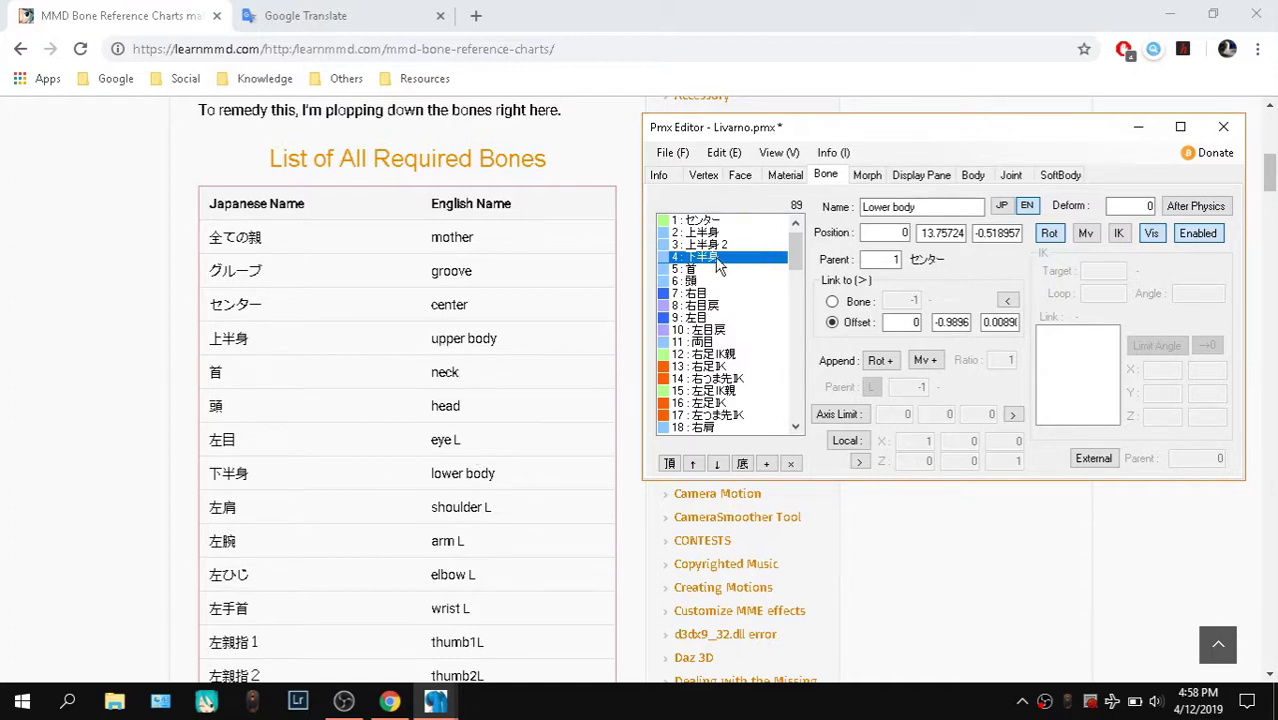
click(697, 282)
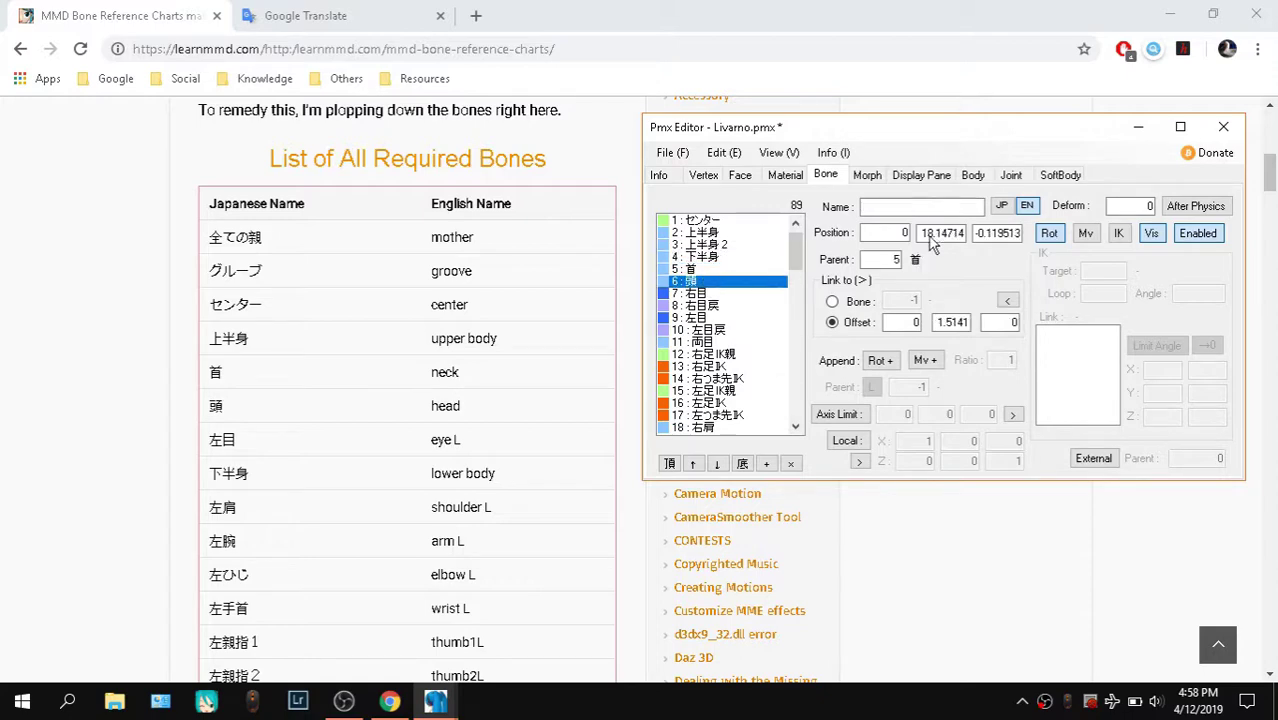
click(1001, 205)
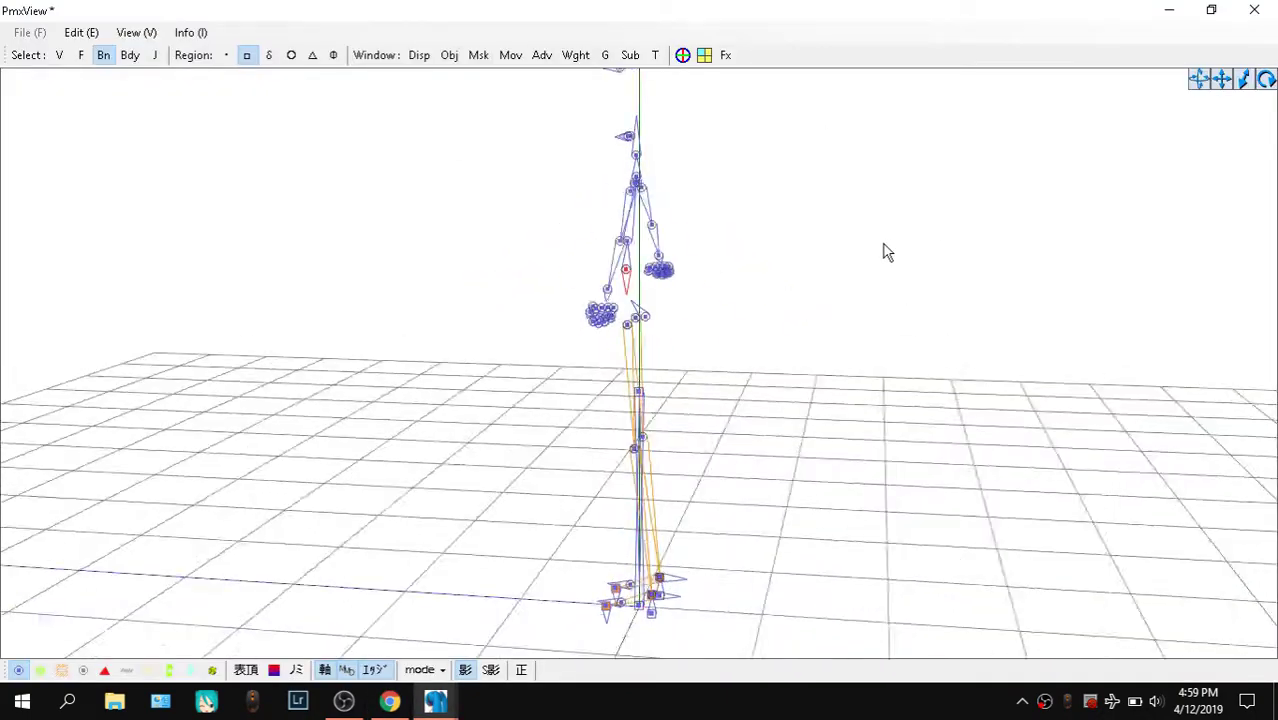
View Livarno's skeleton from the front and place KAITO's bone view beside it
right_drag(883, 243, 895, 243)
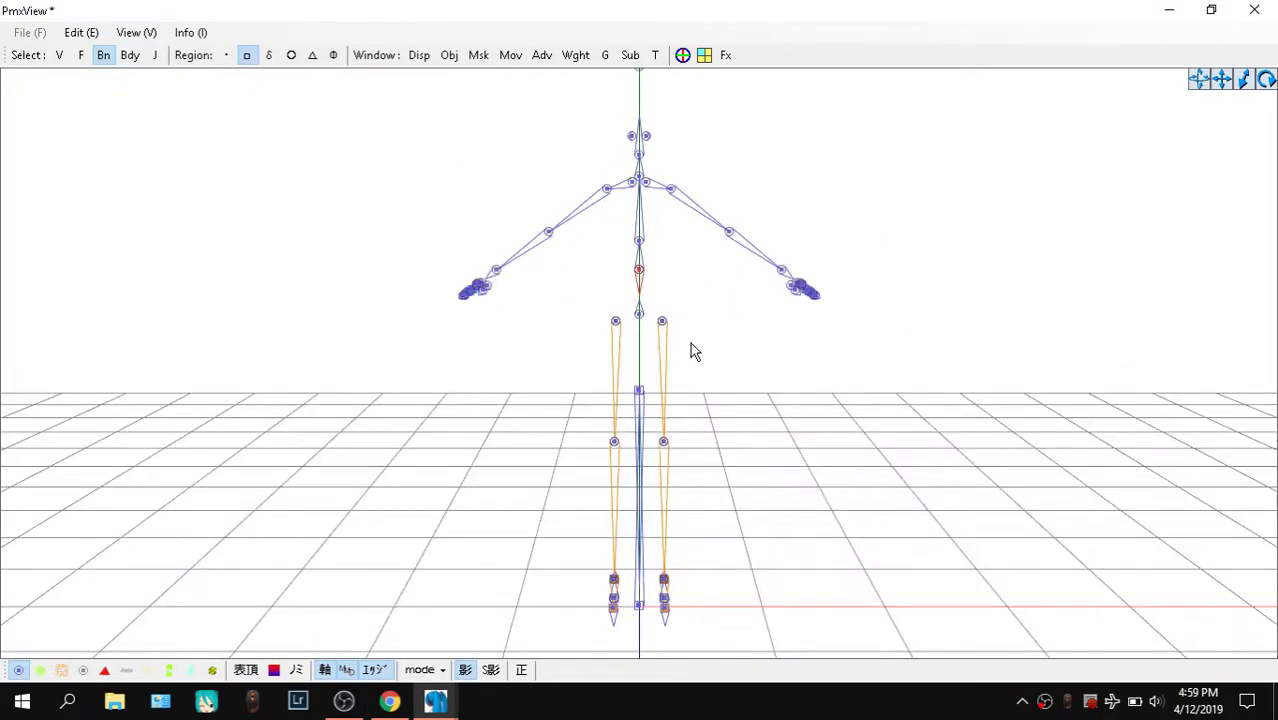
mouse_move(435, 700)
click(750, 615)
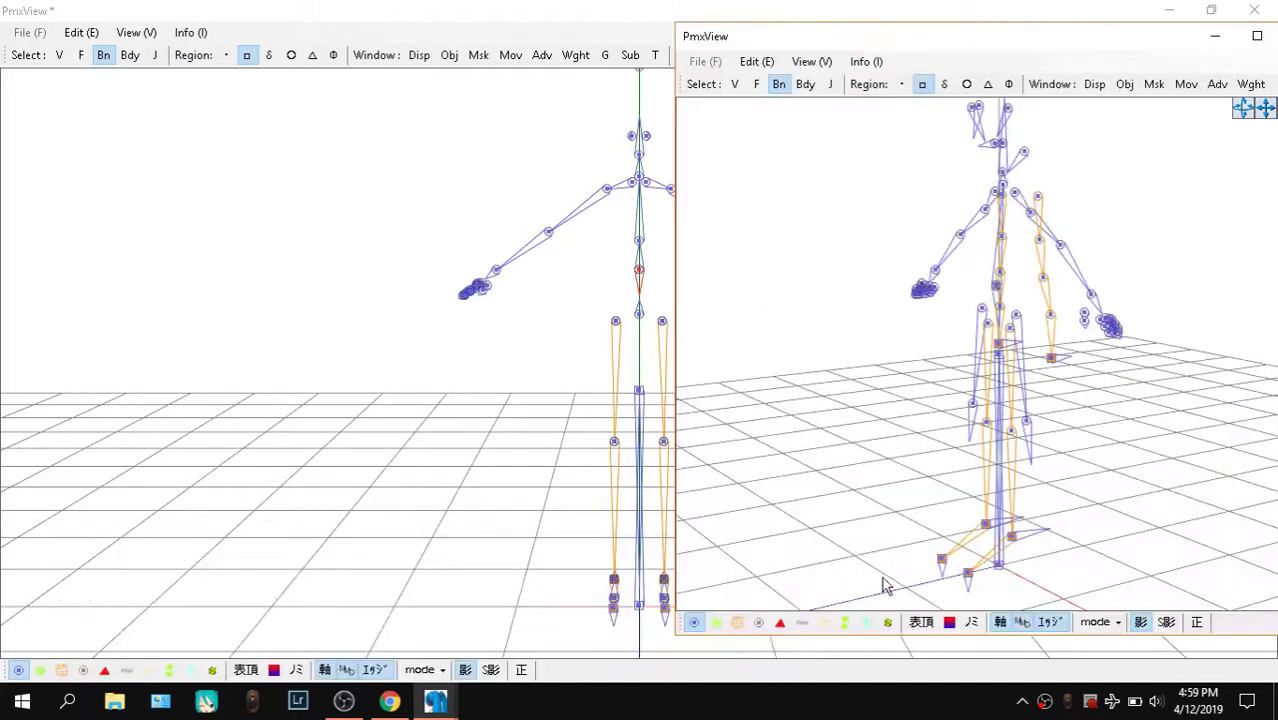
drag(1065, 50, 1103, 44)
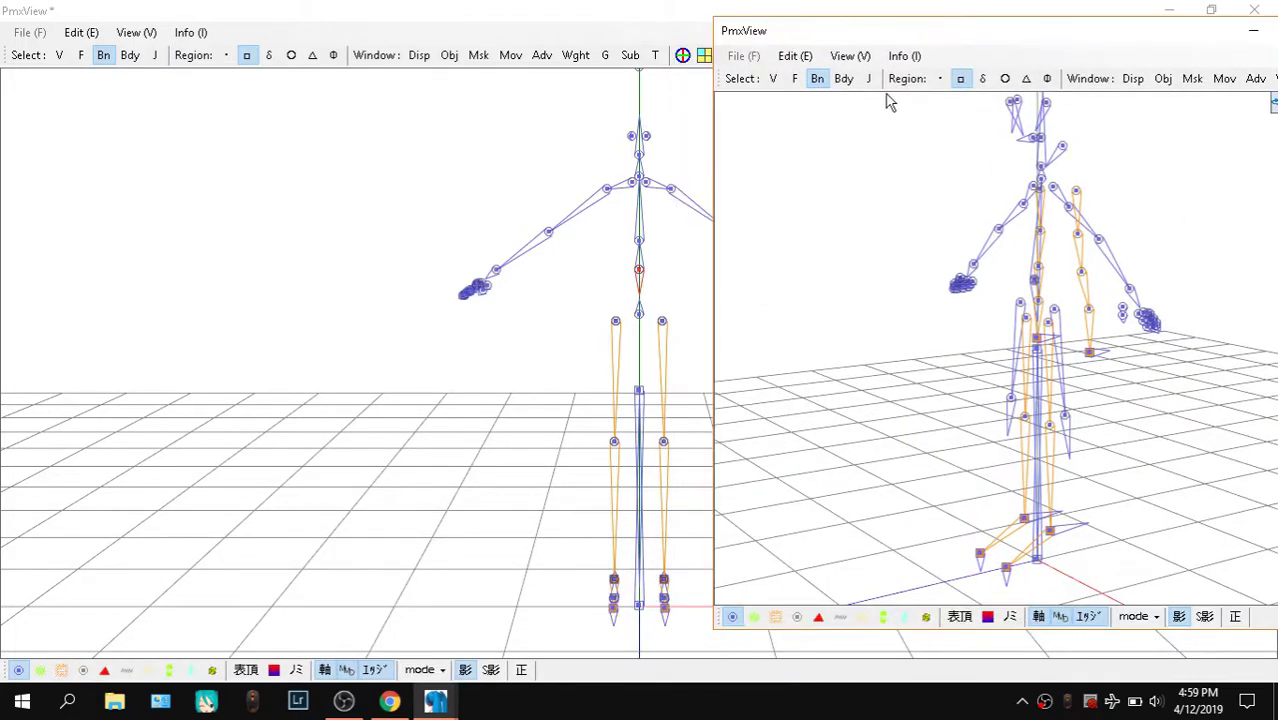
Open KAITO's bone list and inspect the settings and English name of its 下半身 bone
mouse_move(437, 700)
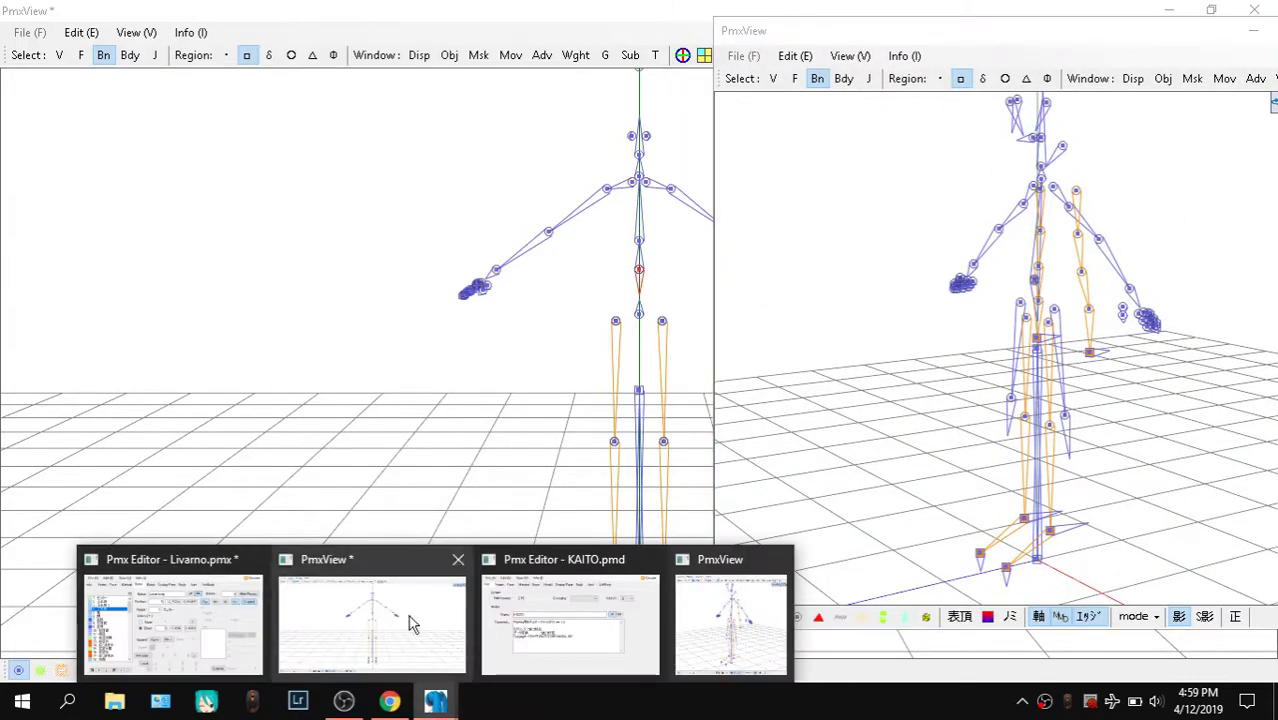
click(532, 614)
drag(366, 172, 176, 81)
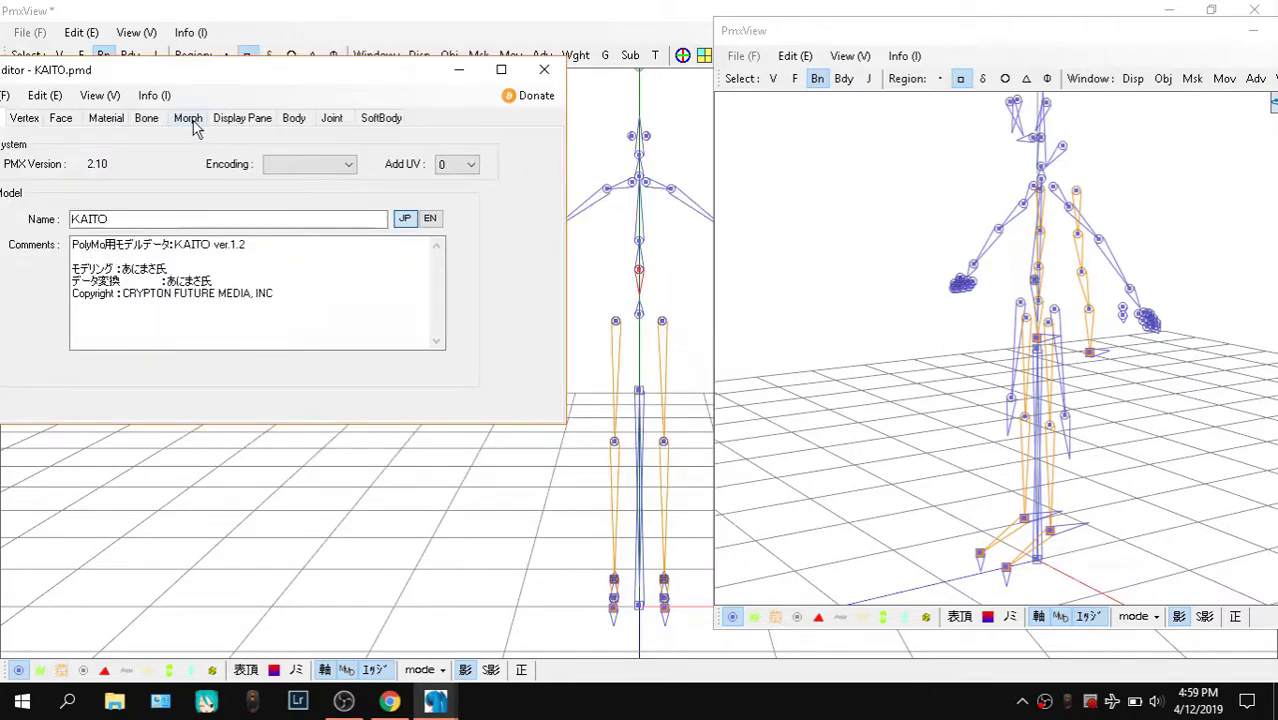
click(148, 118)
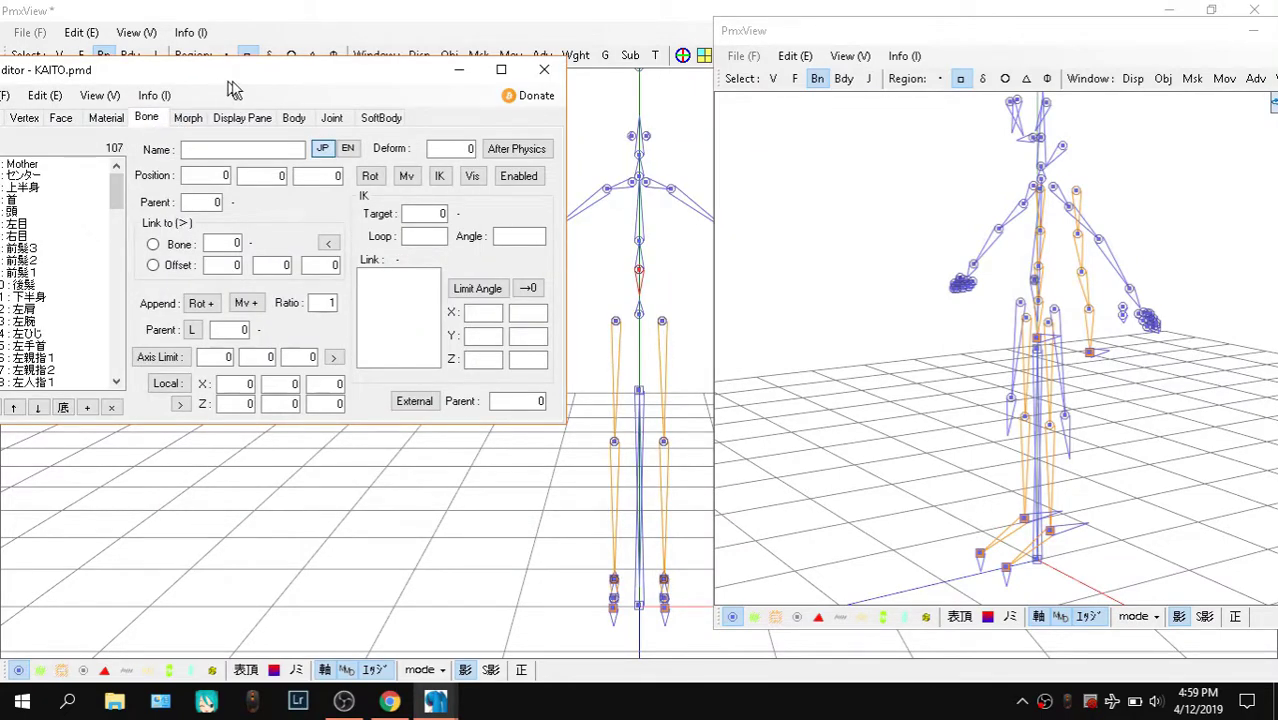
drag(216, 80, 263, 80)
click(1044, 305)
right_drag(1044, 305, 1040, 292)
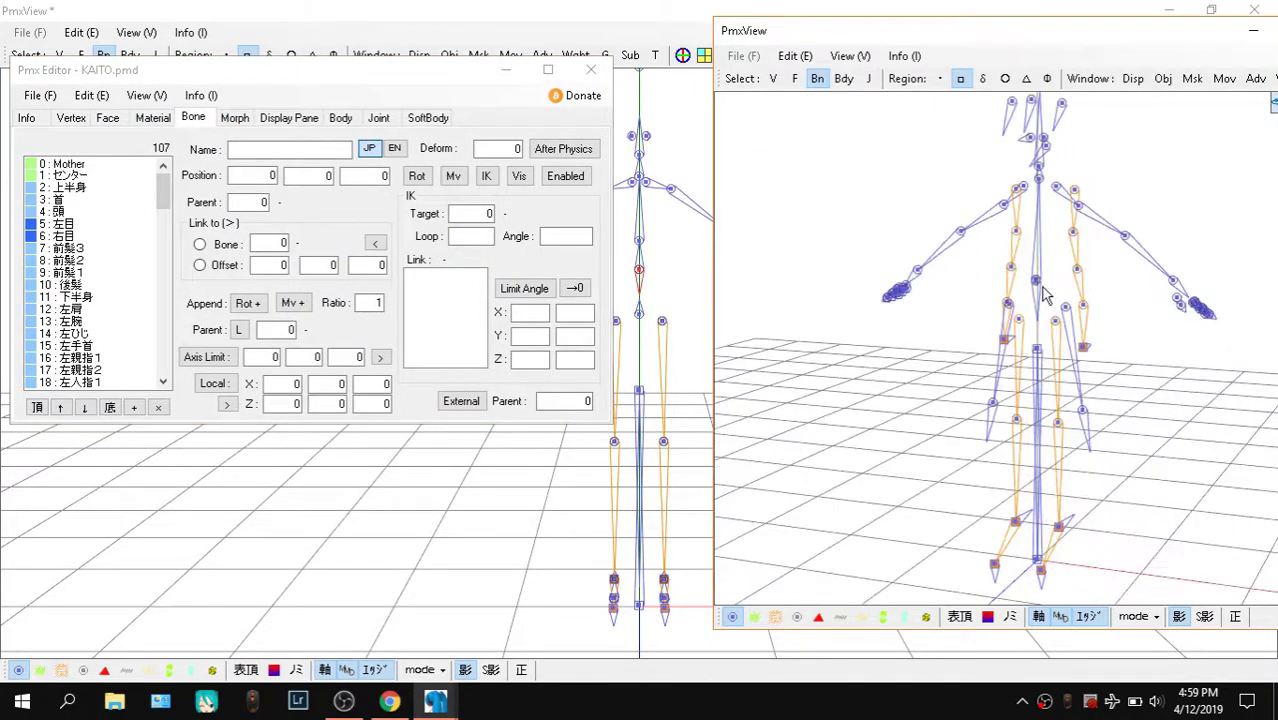
click(1040, 289)
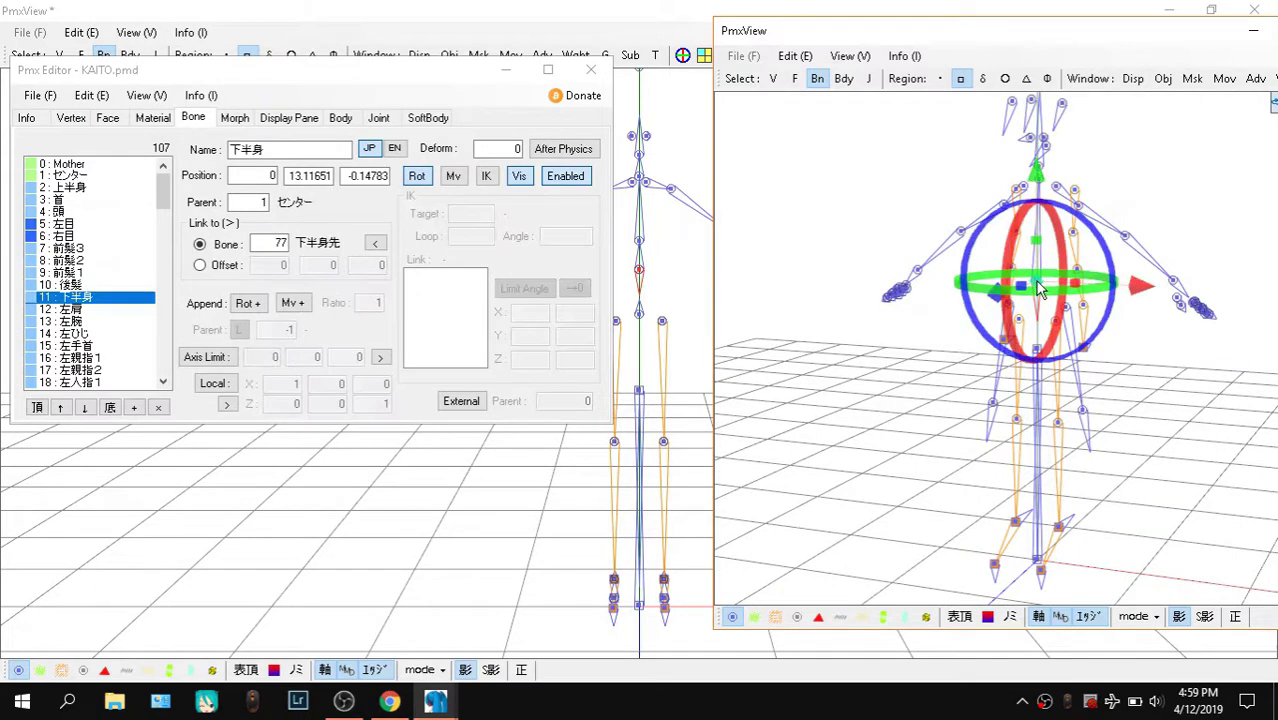
click(395, 149)
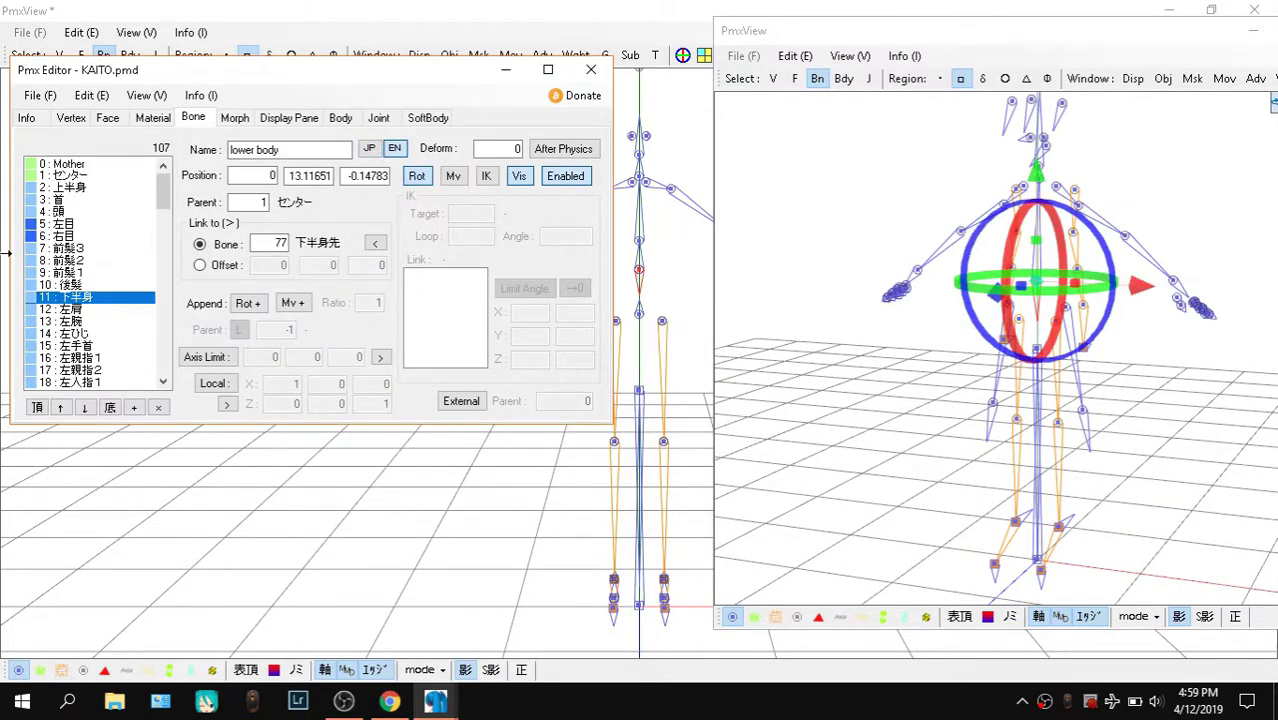
Compare Livarno's 下半身 bone settings with KAITO's in the two editors, and return to Livarno's bone view
click(822, 218)
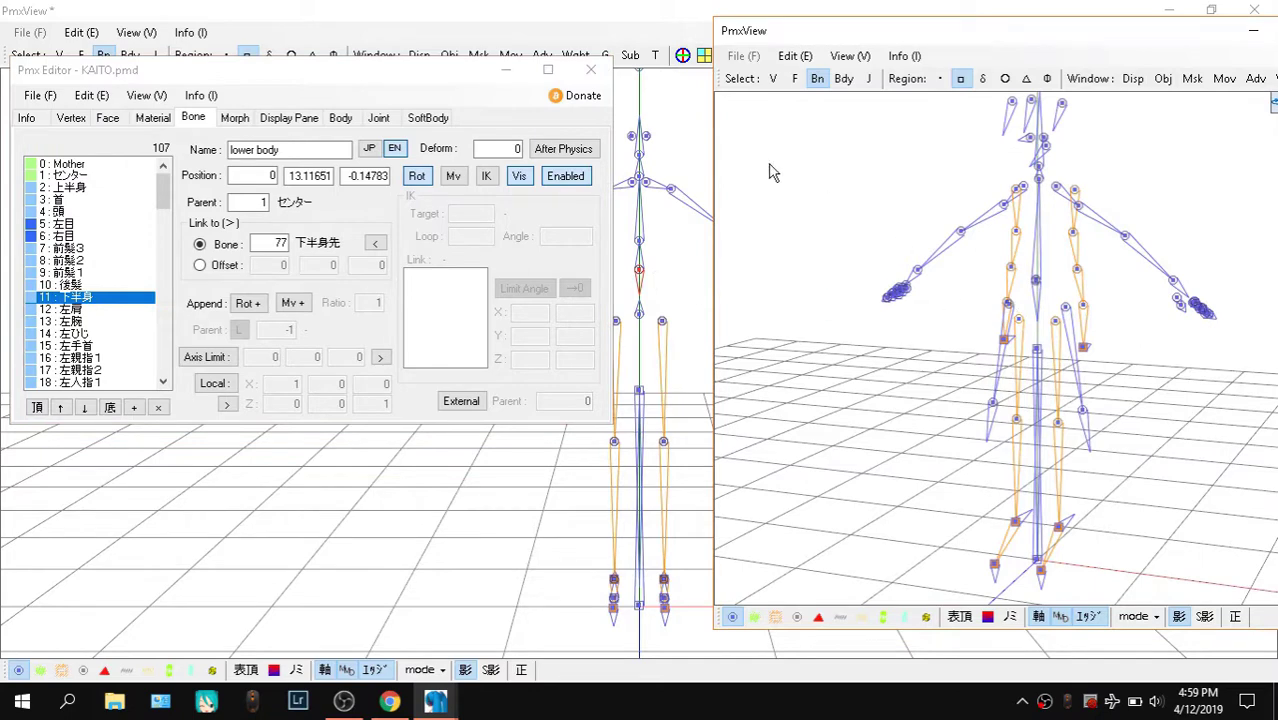
mouse_move(436, 700)
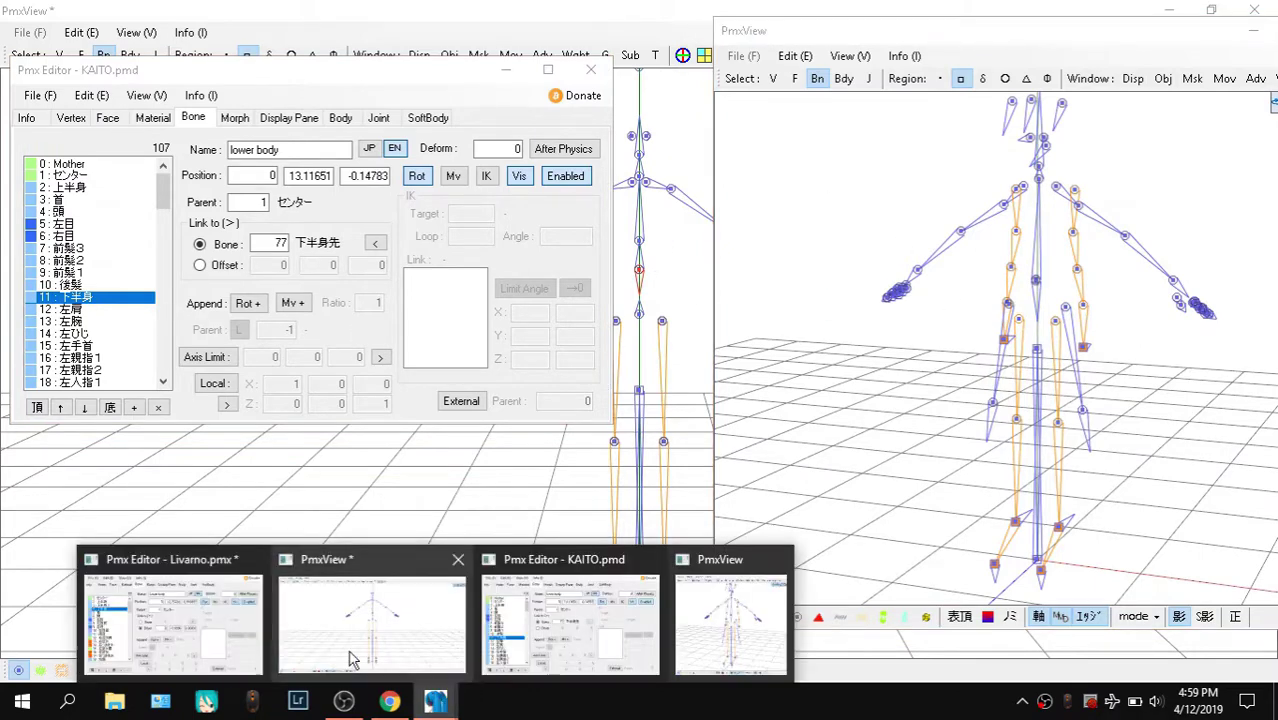
click(200, 625)
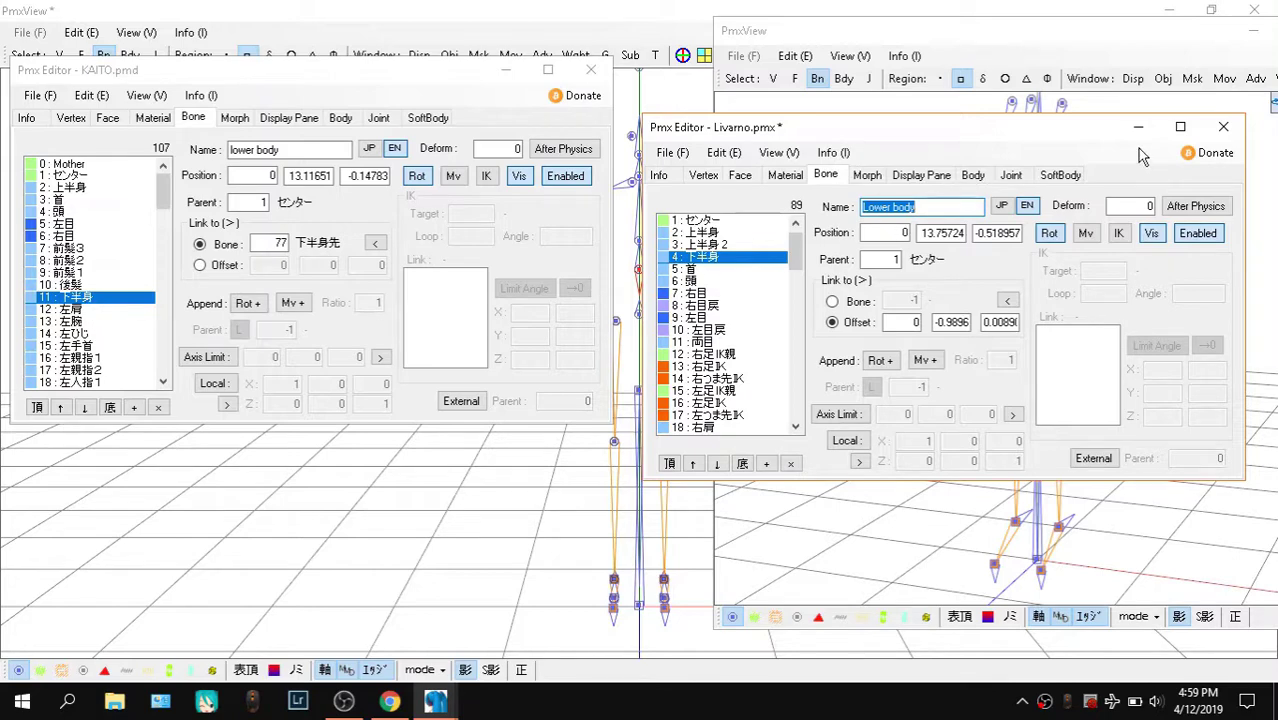
click(893, 10)
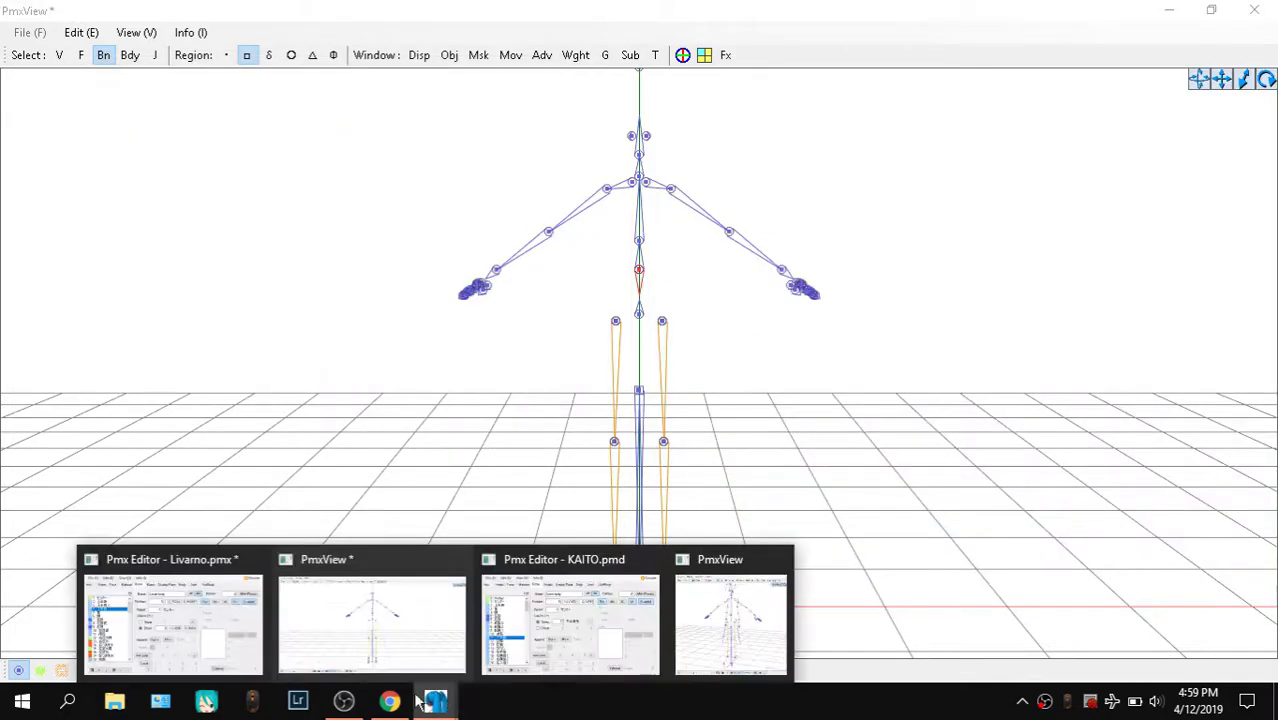
Compare the Japanese name of Livarno's 下半身 bone with the lower body entry in the reference chart
click(389, 700)
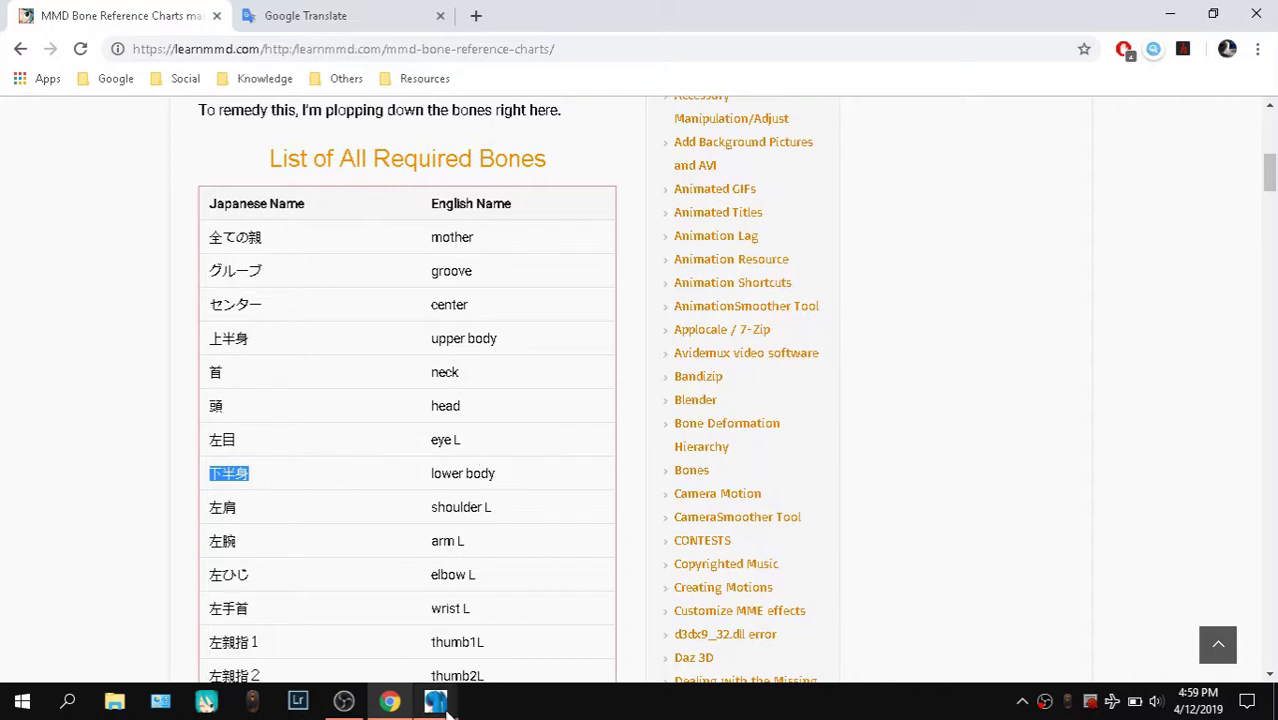
mouse_move(435, 700)
click(157, 617)
click(1000, 206)
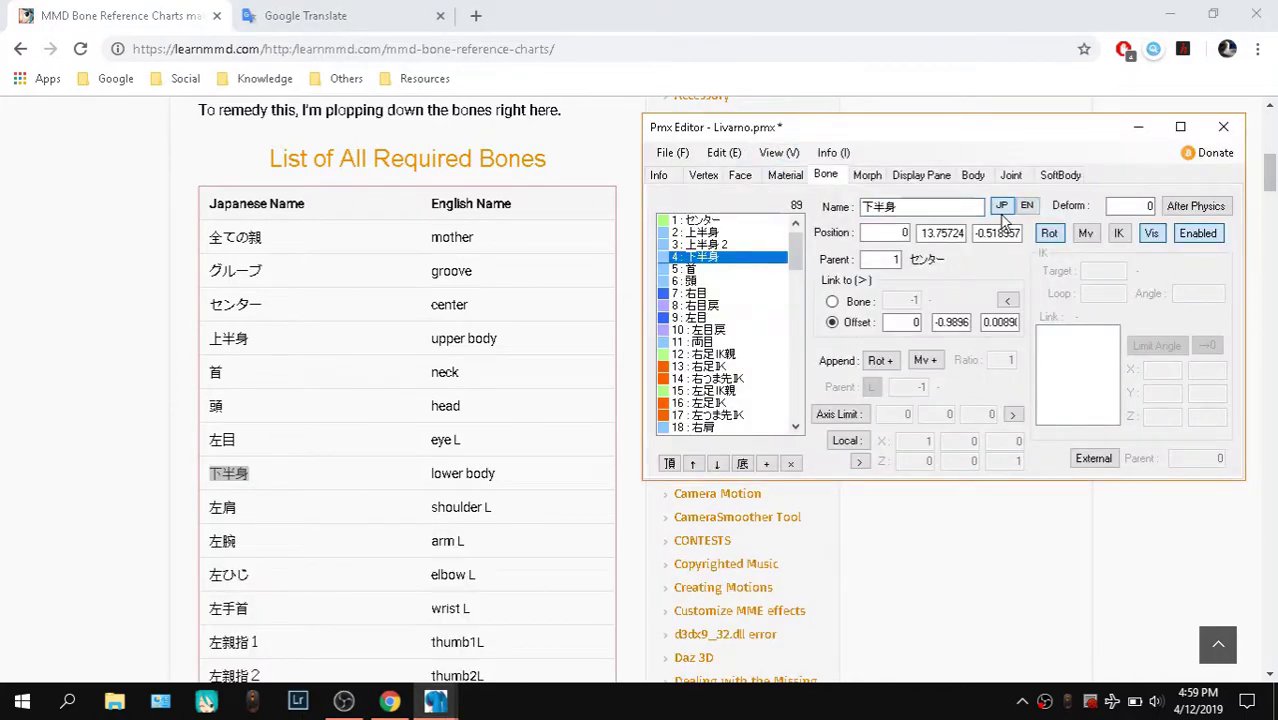
click(951, 208)
click(257, 485)
mouse_move(435, 700)
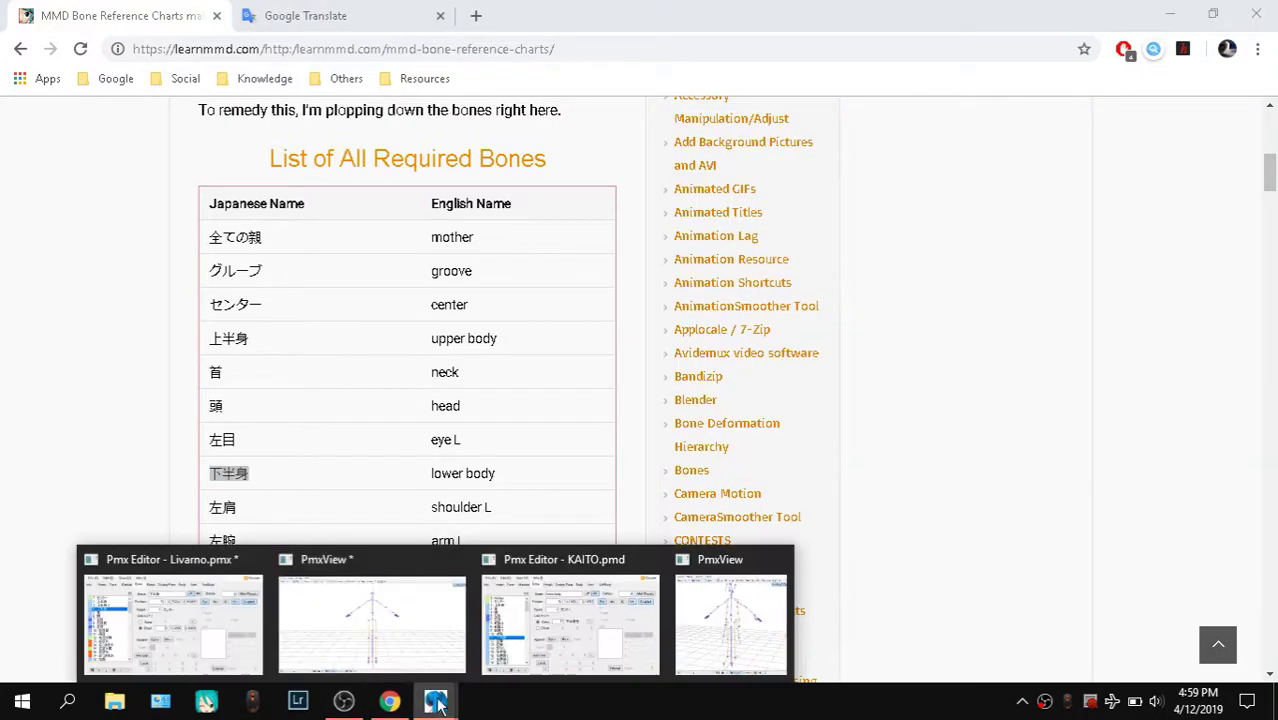
Enter 下半身 as the Japanese name of Livarno's fourth bone and show its English name
click(253, 644)
double_click(908, 213)
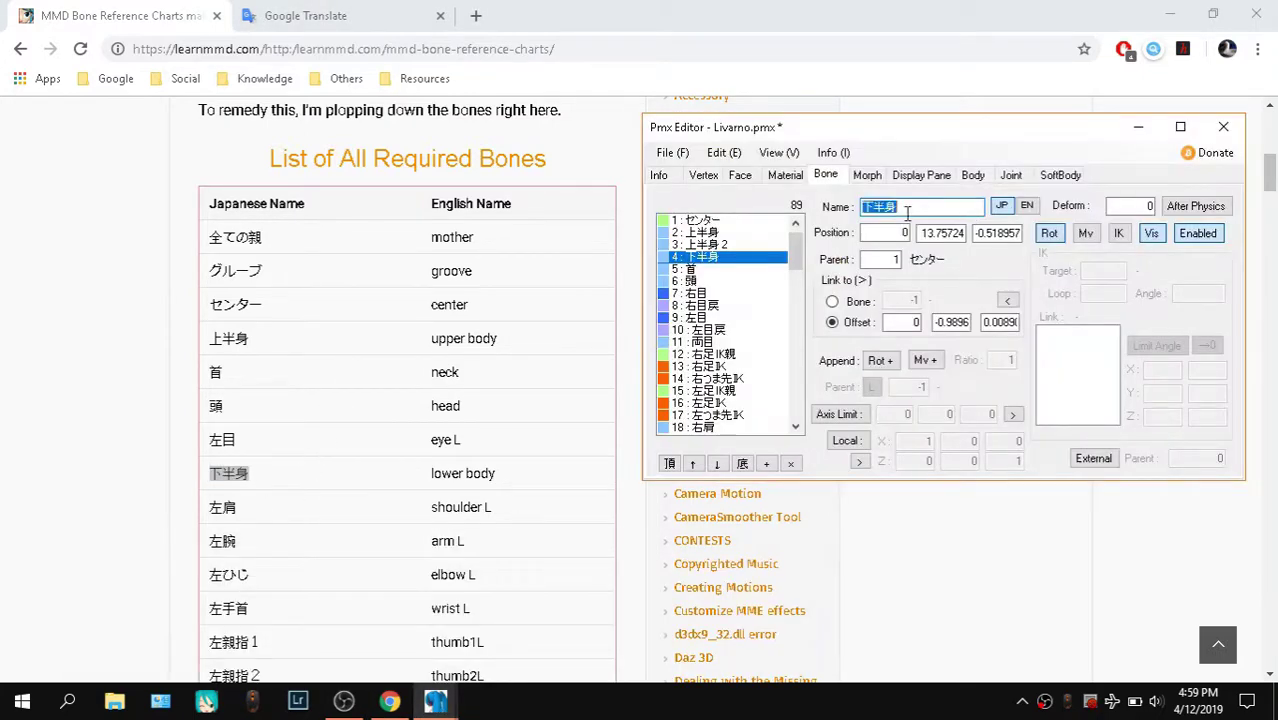
text(下半身)
click(1035, 205)
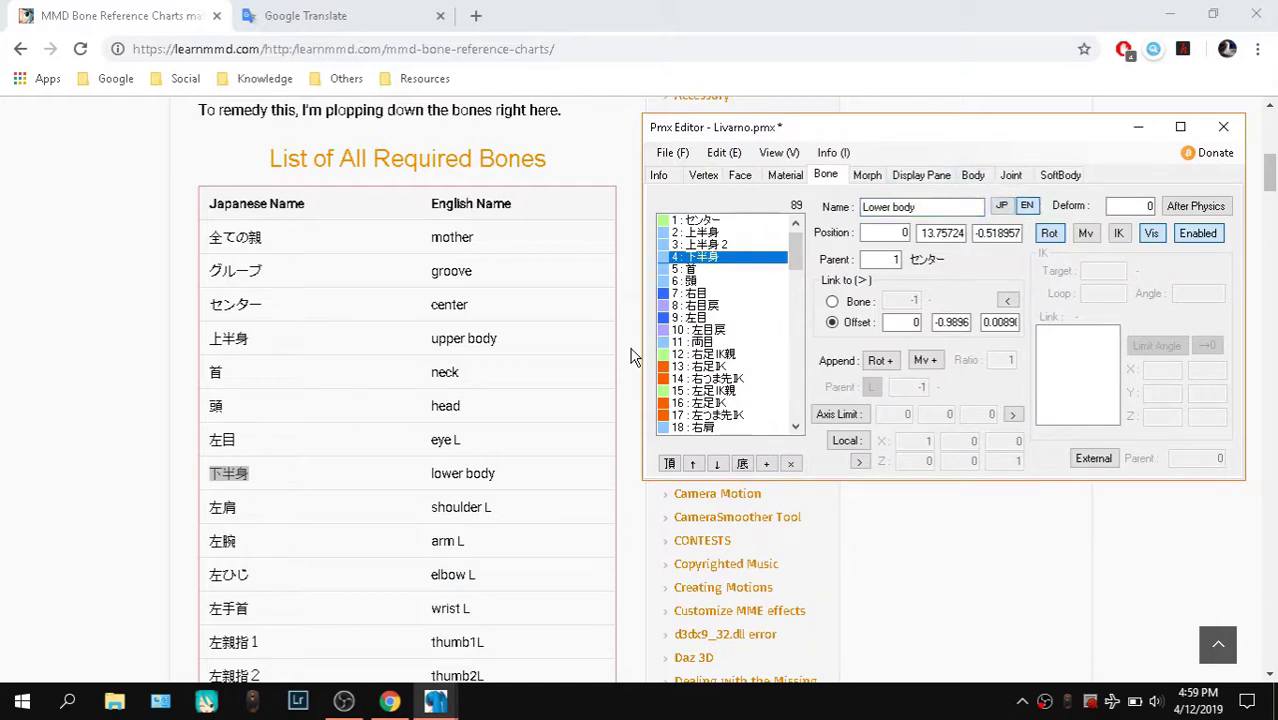
Copy "lower body" from the reference chart and set it as the English name of Livarno's 下半身 bone
drag(414, 479, 502, 483)
key(ctrl+c)
mouse_move(433, 700)
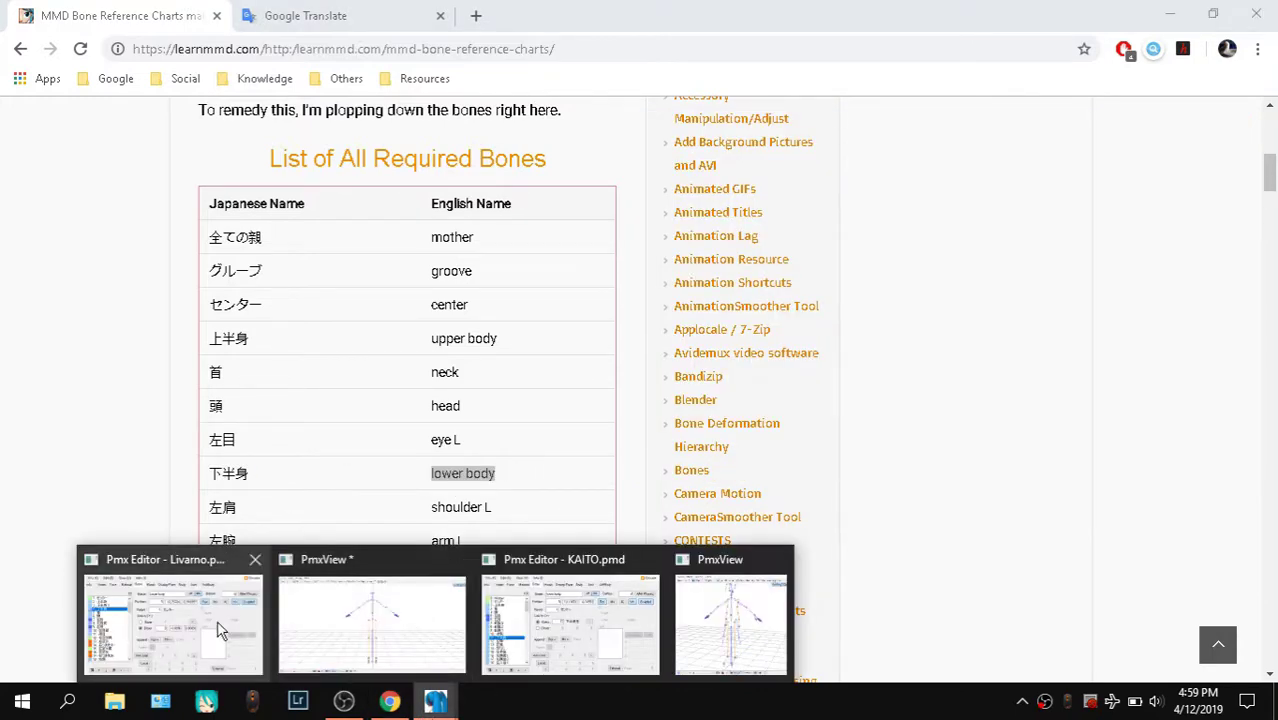
click(171, 611)
key(ctrl+a)
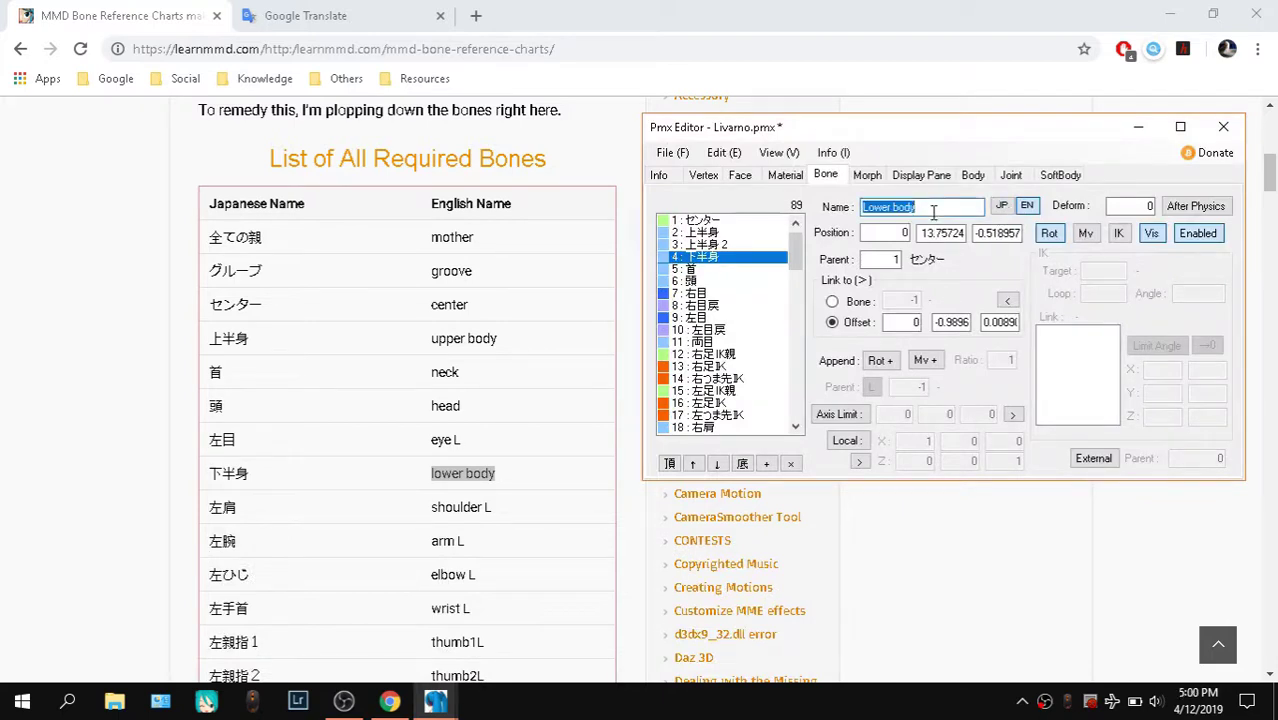
key(ctrl+v)
click(731, 245)
click(738, 257)
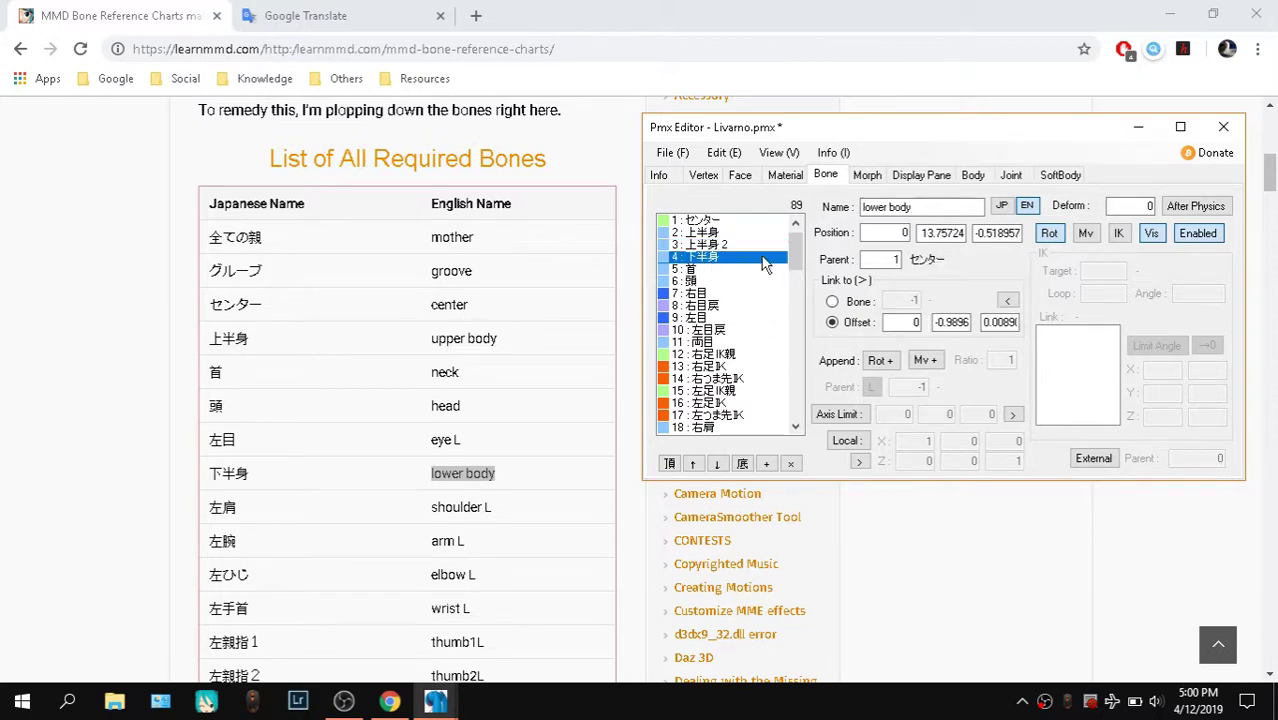
Check Livarno's 上半身2 and 下半身 entries, and compare the torso bones with KAITO's skeleton in the front view
click(700, 245)
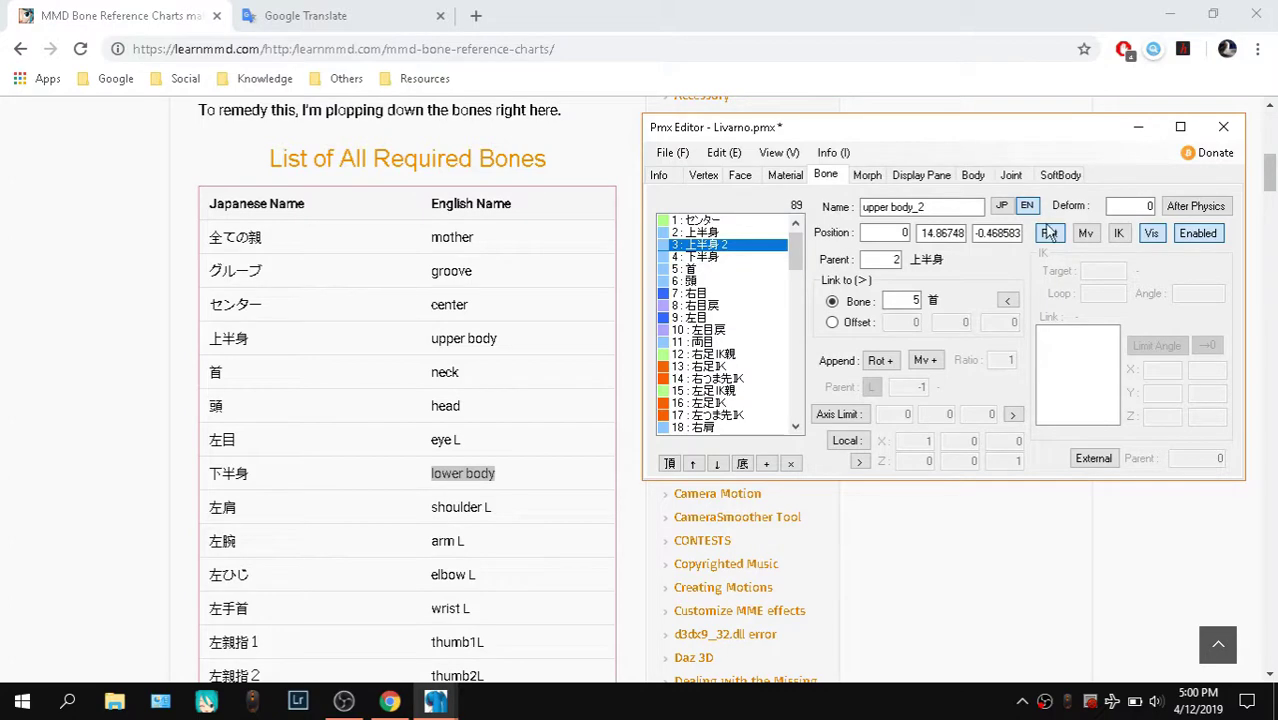
click(743, 257)
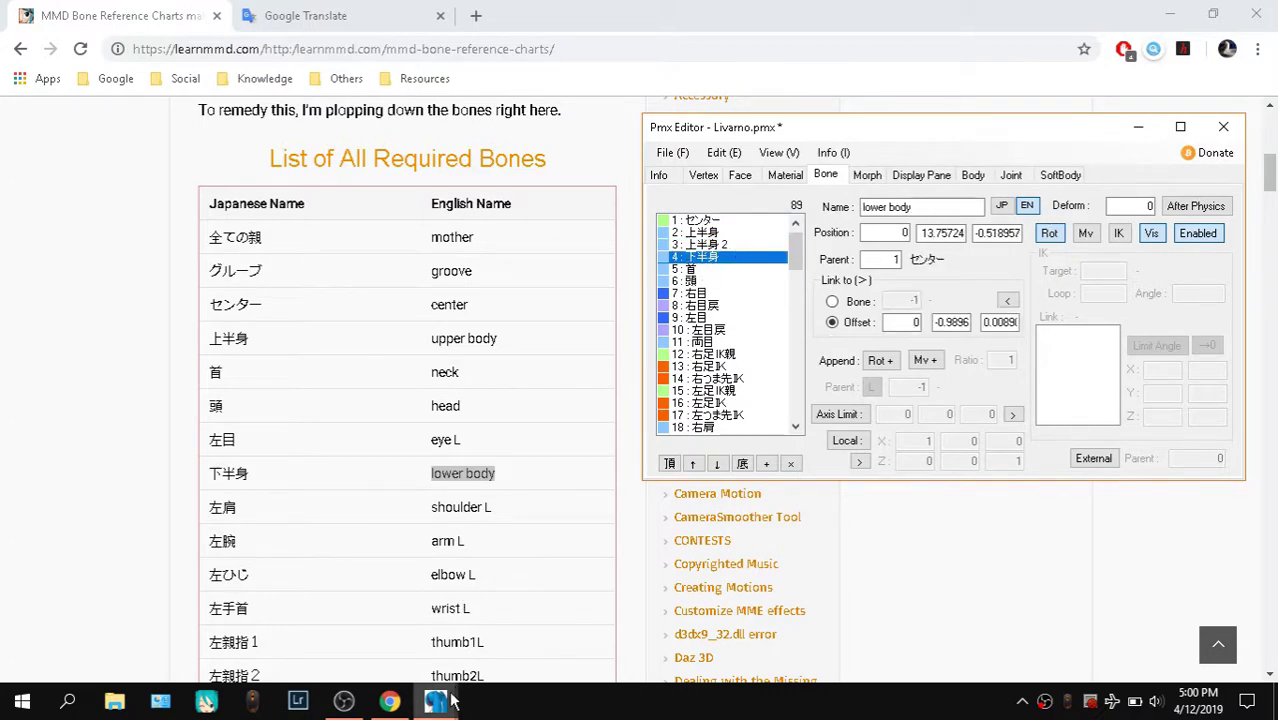
mouse_move(452, 700)
click(385, 632)
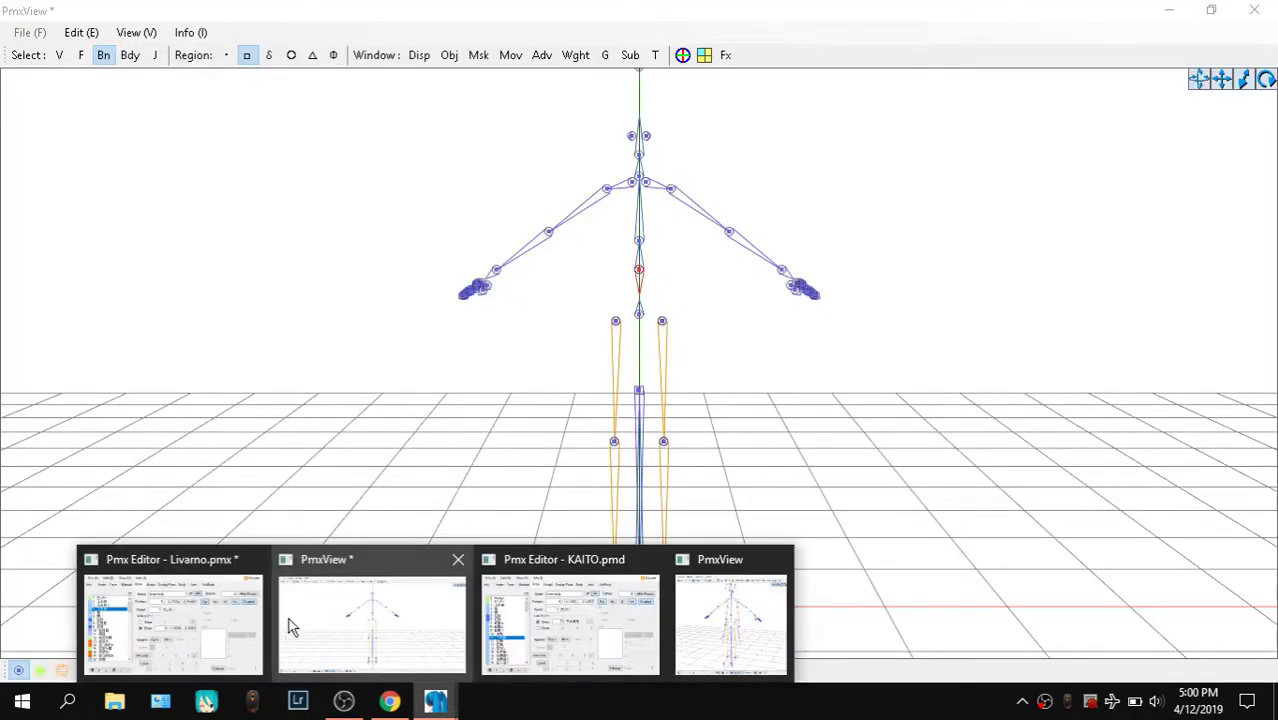
click(728, 620)
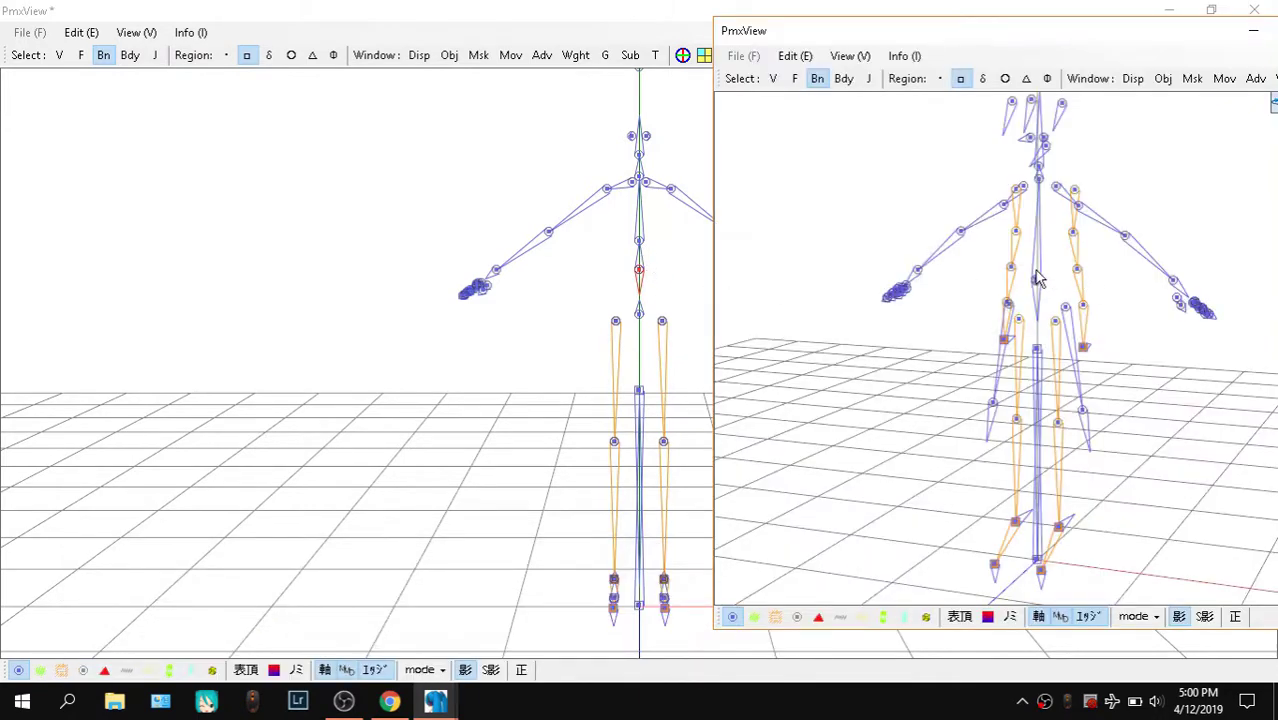
key(F2)
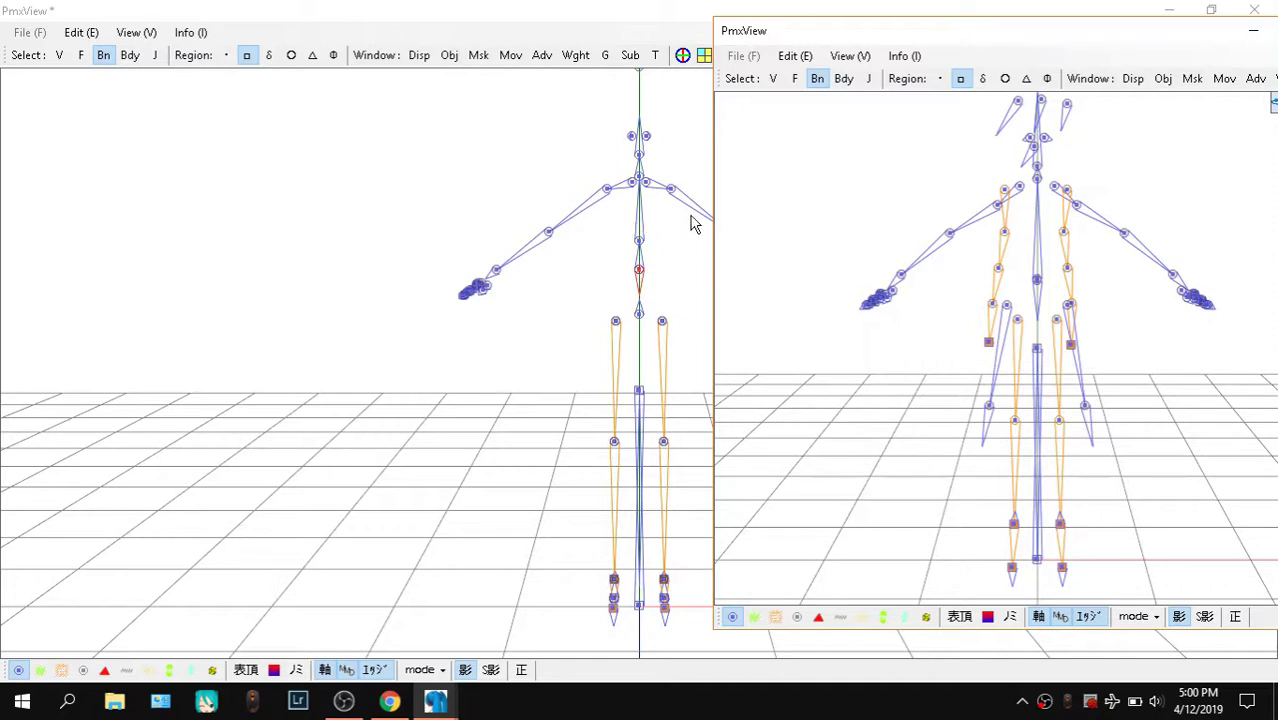
key(alt)
click(640, 272)
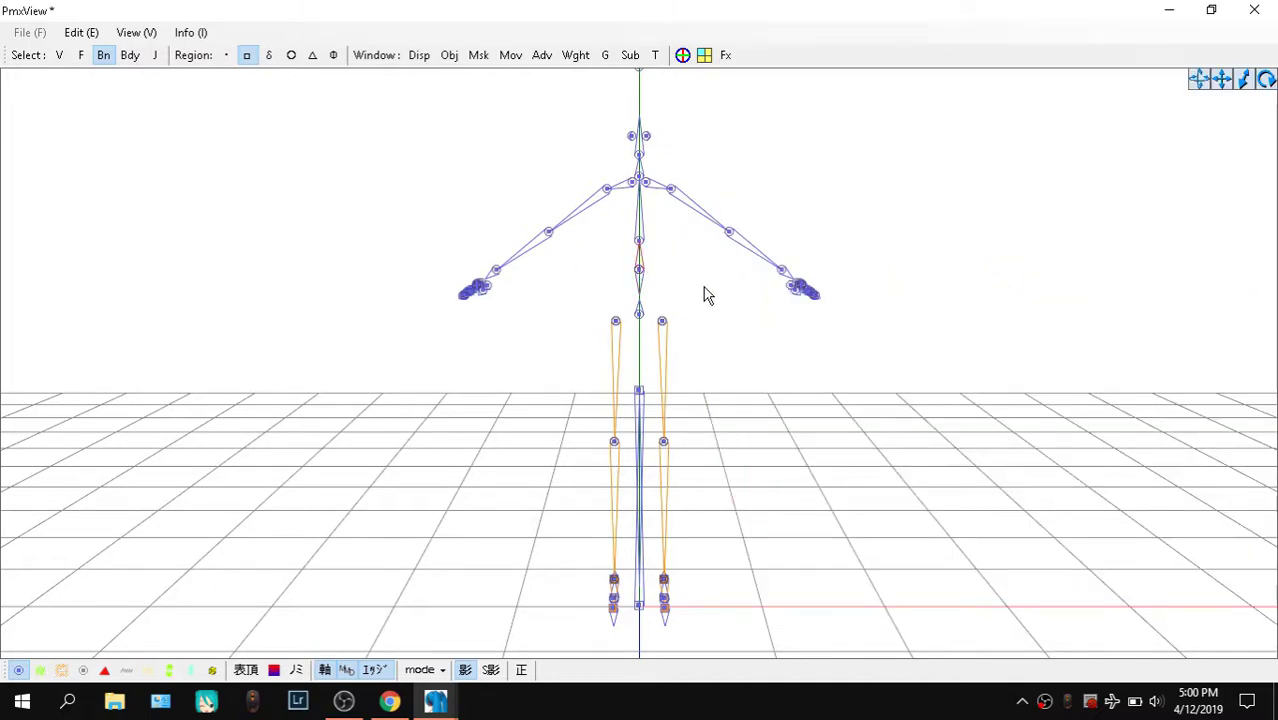
Inspect the settings of Livarno's 上半身, 上半身2 and 下半身 bones in the bone list
mouse_move(435, 700)
click(220, 645)
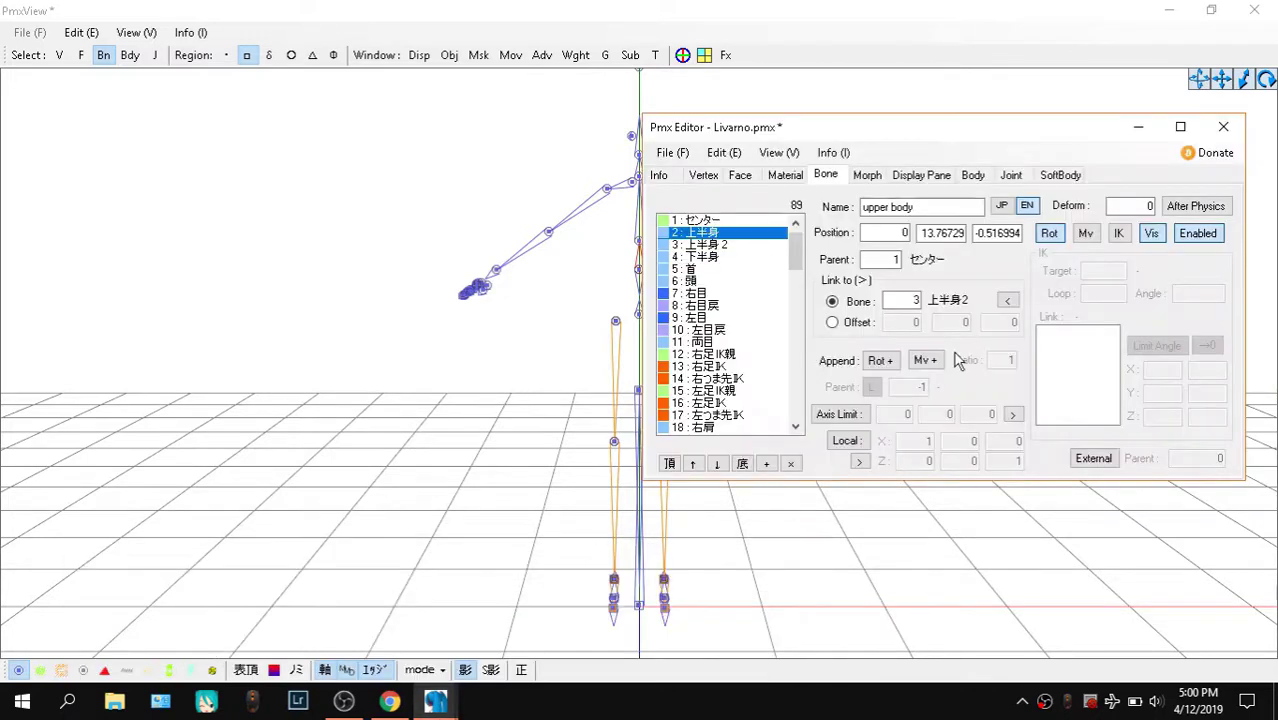
click(724, 246)
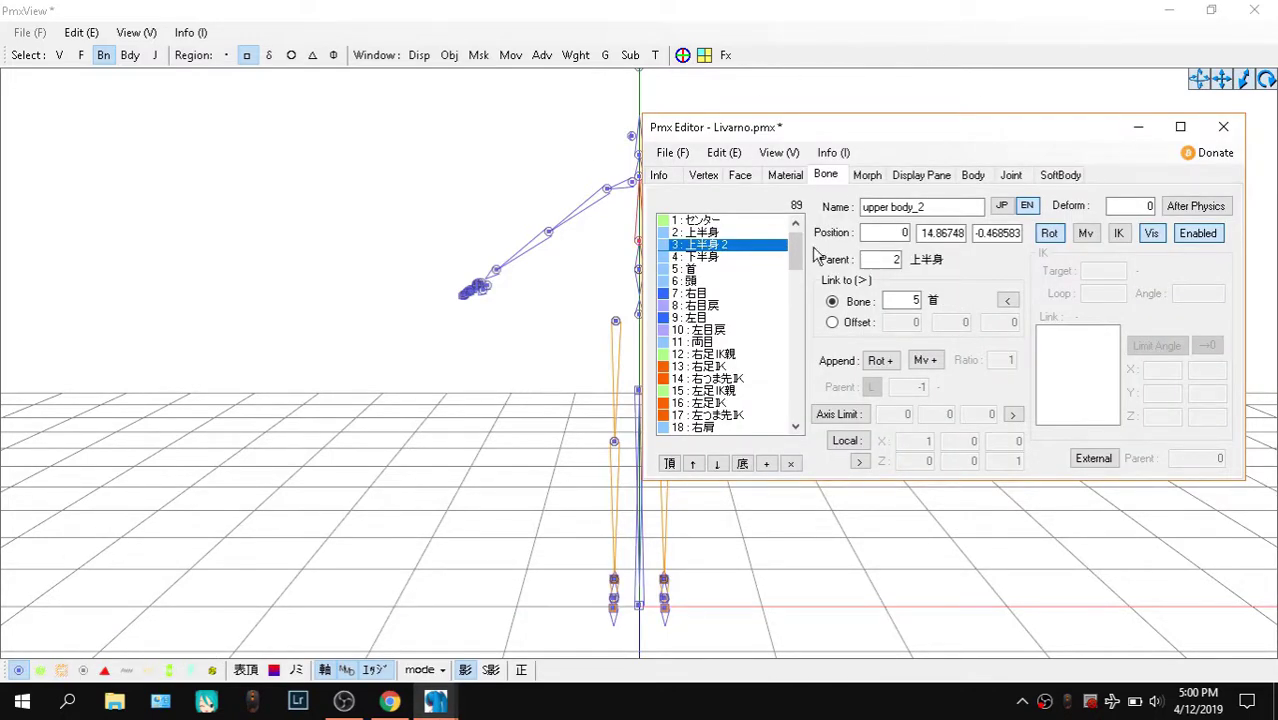
click(746, 257)
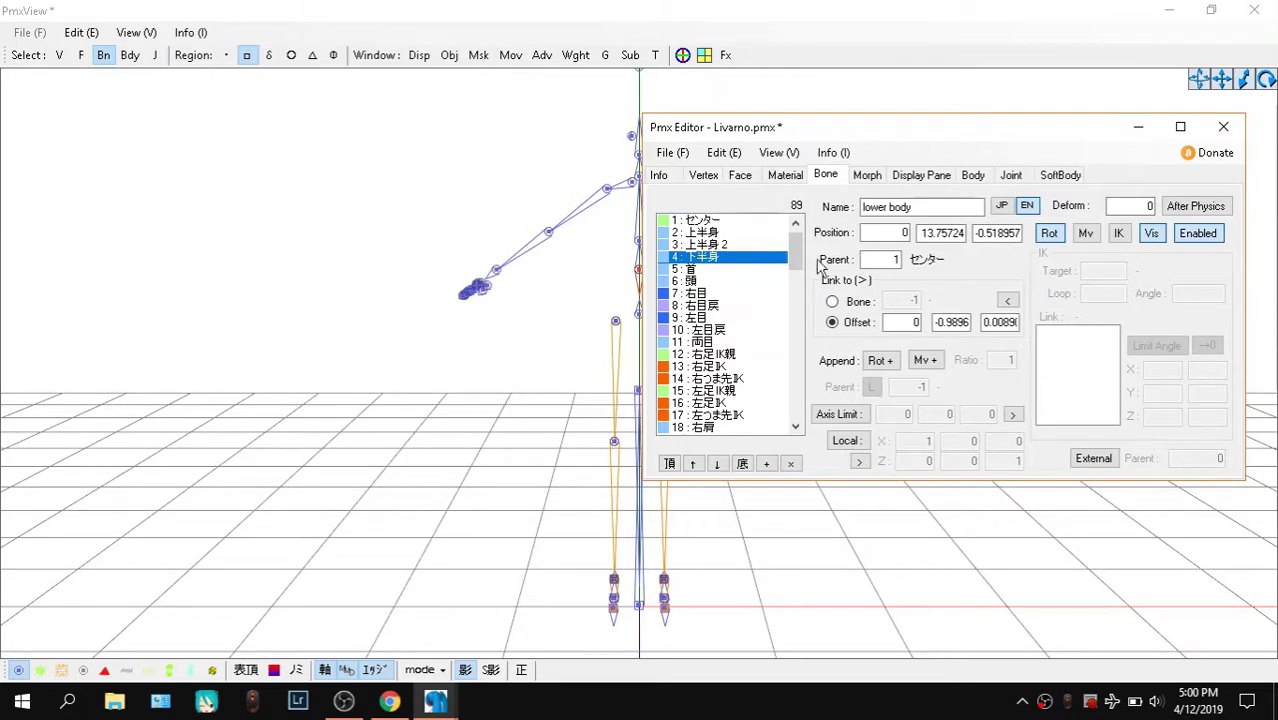
Look over the 下半身 bone in Livarno's skeleton view, and place Livarno's bone list beside the reference chart
click(390, 701)
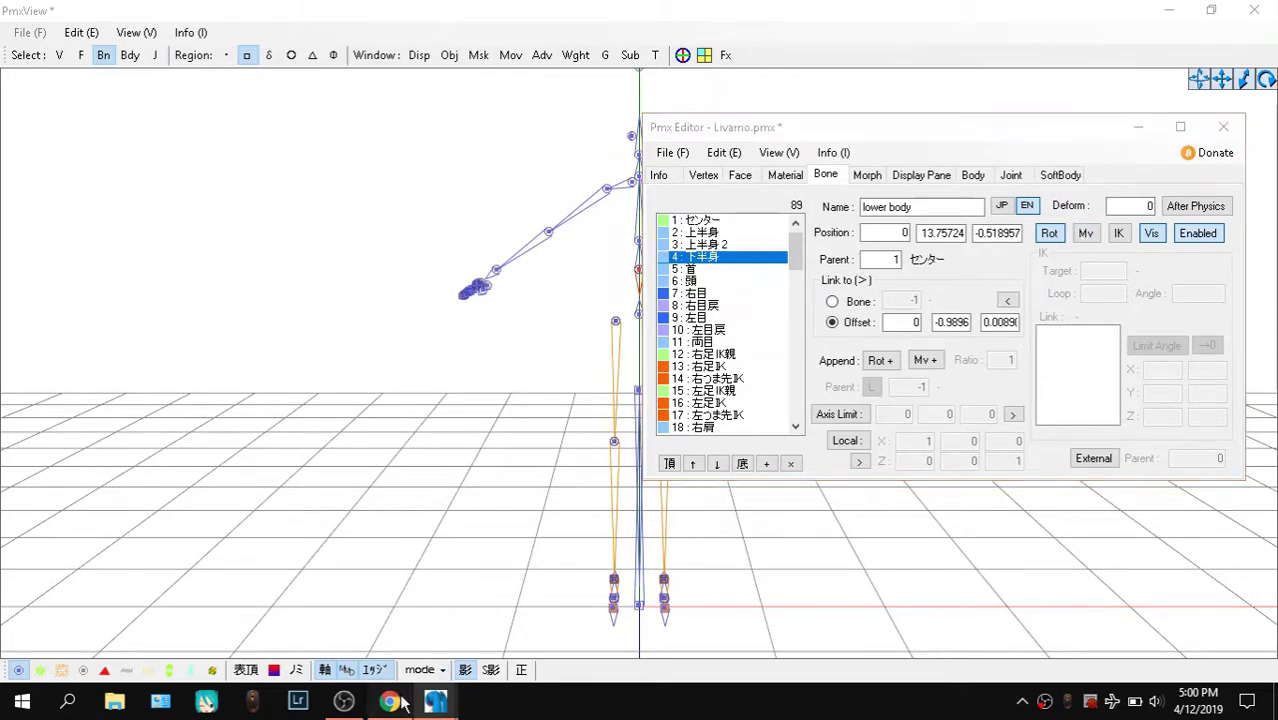
mouse_move(435, 705)
click(322, 660)
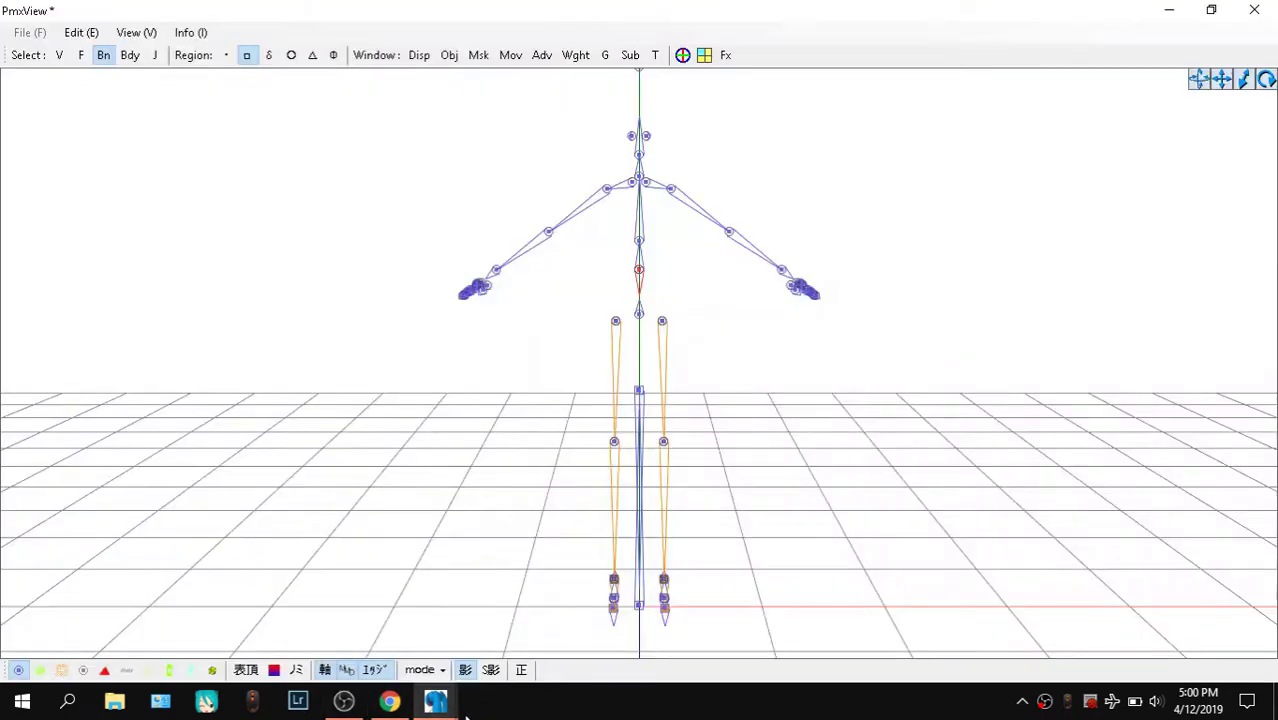
click(248, 650)
click(390, 701)
click(435, 701)
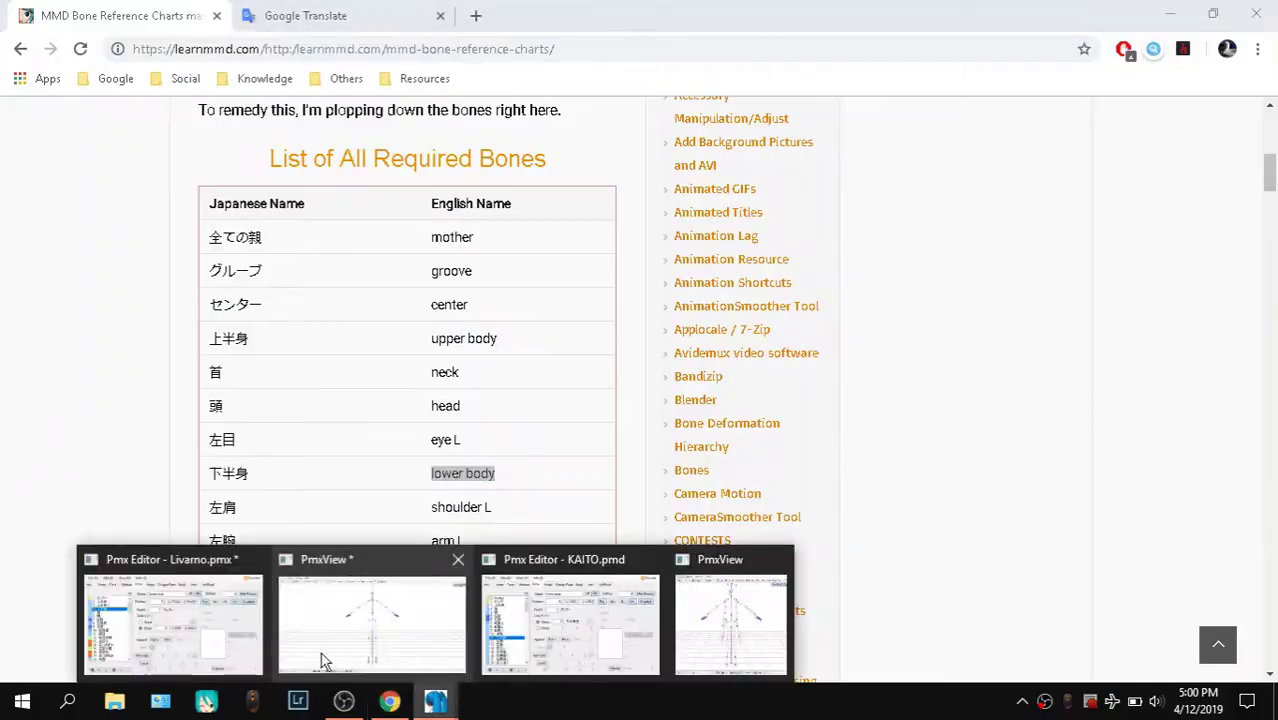
click(245, 645)
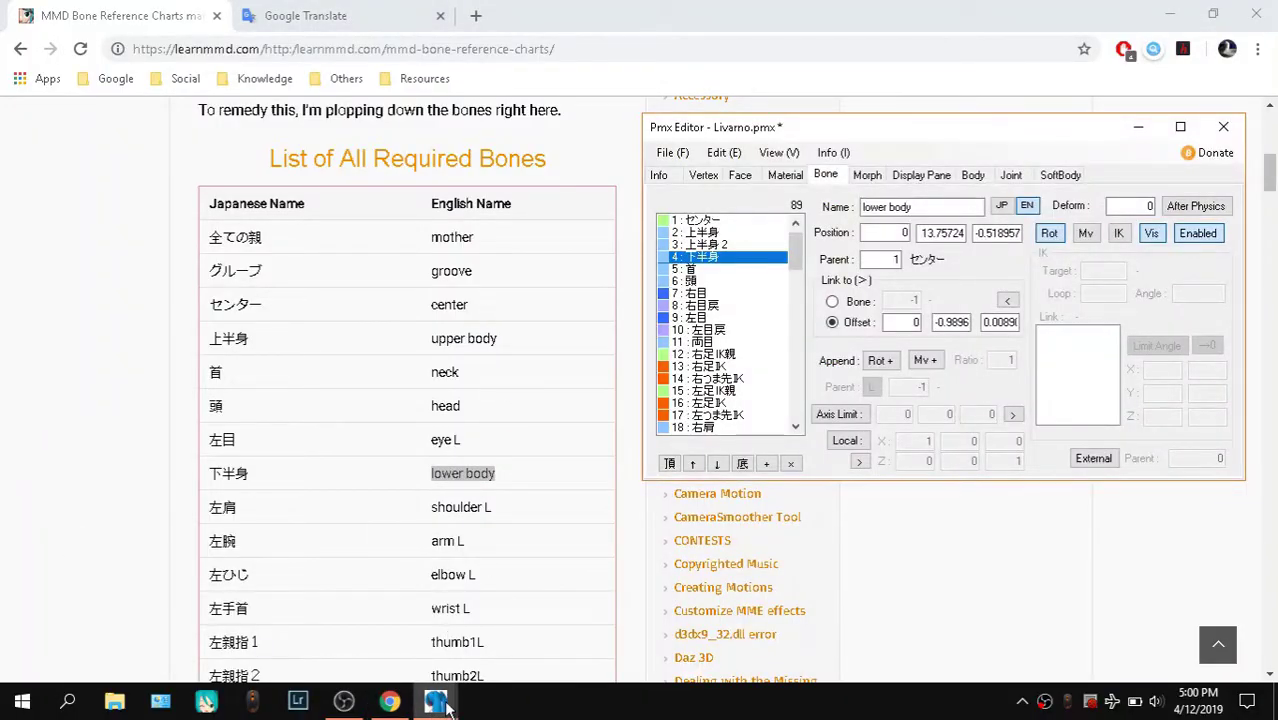
mouse_move(345, 705)
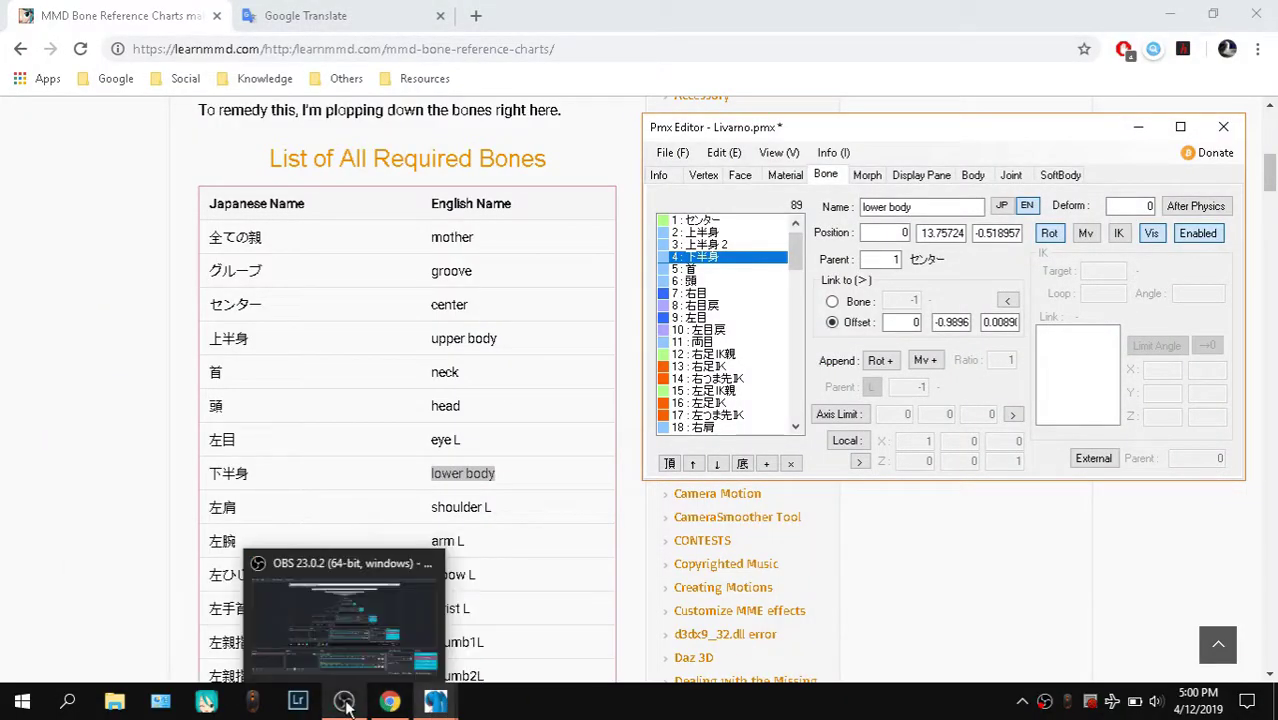
mouse_move(768, 128)
mouse_down()
mouse_move(714, 108)
mouse_move(770, 105)
mouse_move(762, 118)
mouse_up()
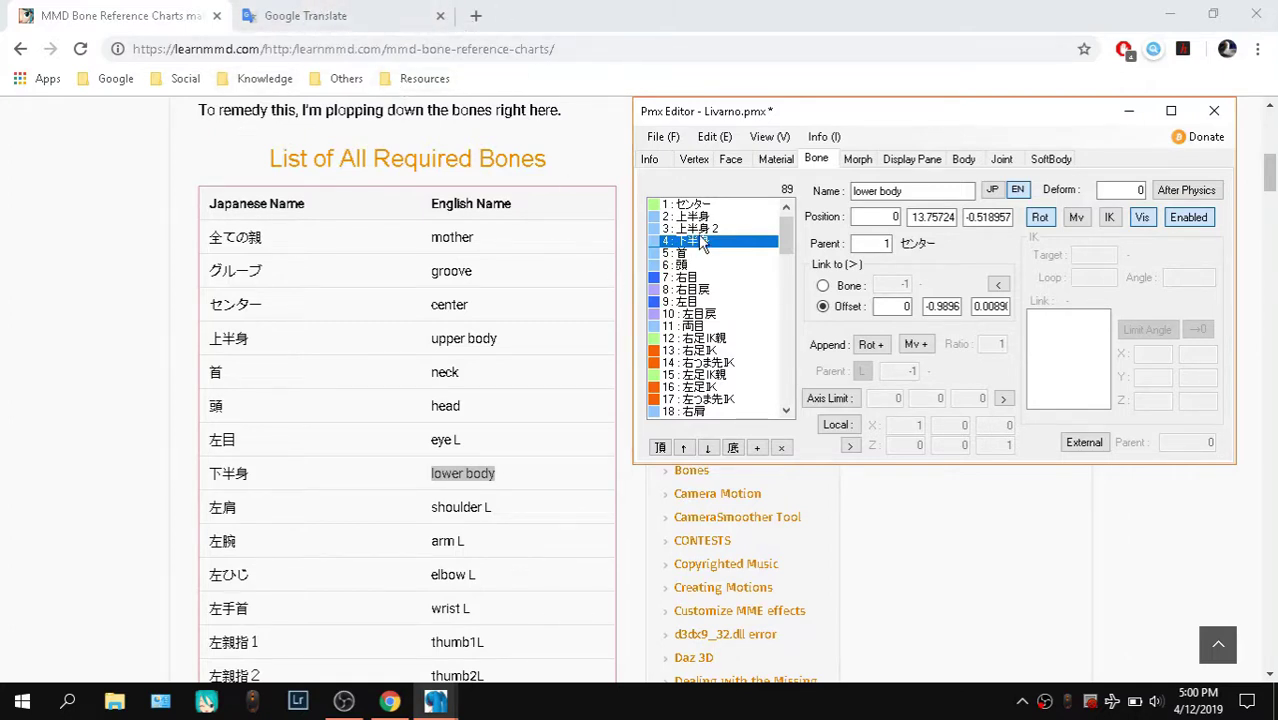
key(Down)
key(Up)
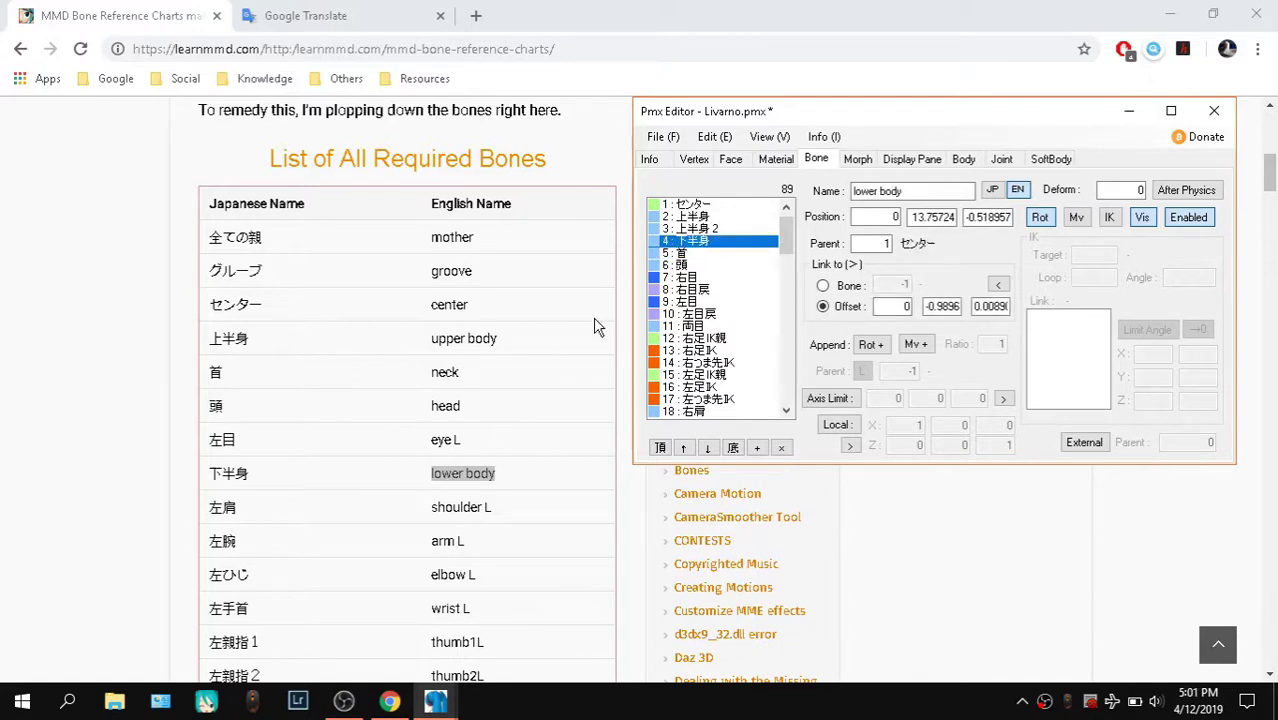
Copy the Japanese neck name from the chart and use 首 as the Japanese name of Livarno's fifth bone
click(220, 372)
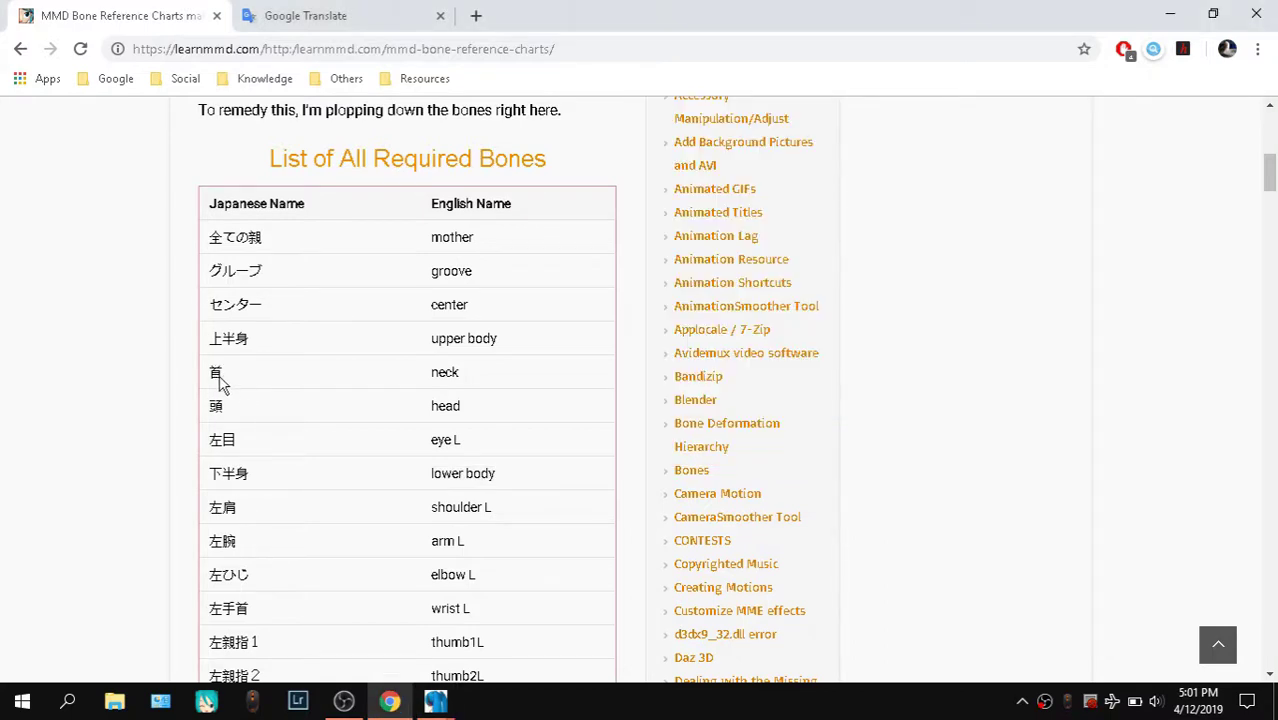
mouse_move(218, 382)
mouse_down()
mouse_move(242, 365)
mouse_move(213, 378)
mouse_up()
mouse_move(435, 700)
click(171, 628)
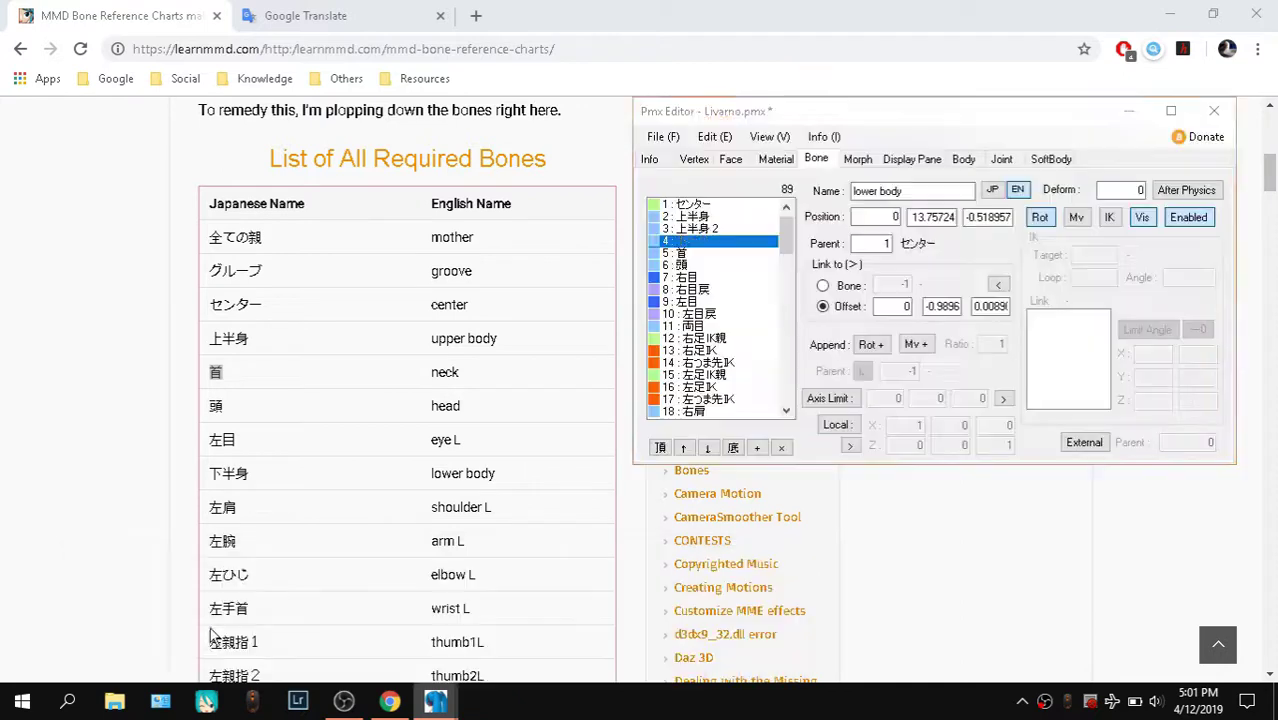
click(714, 254)
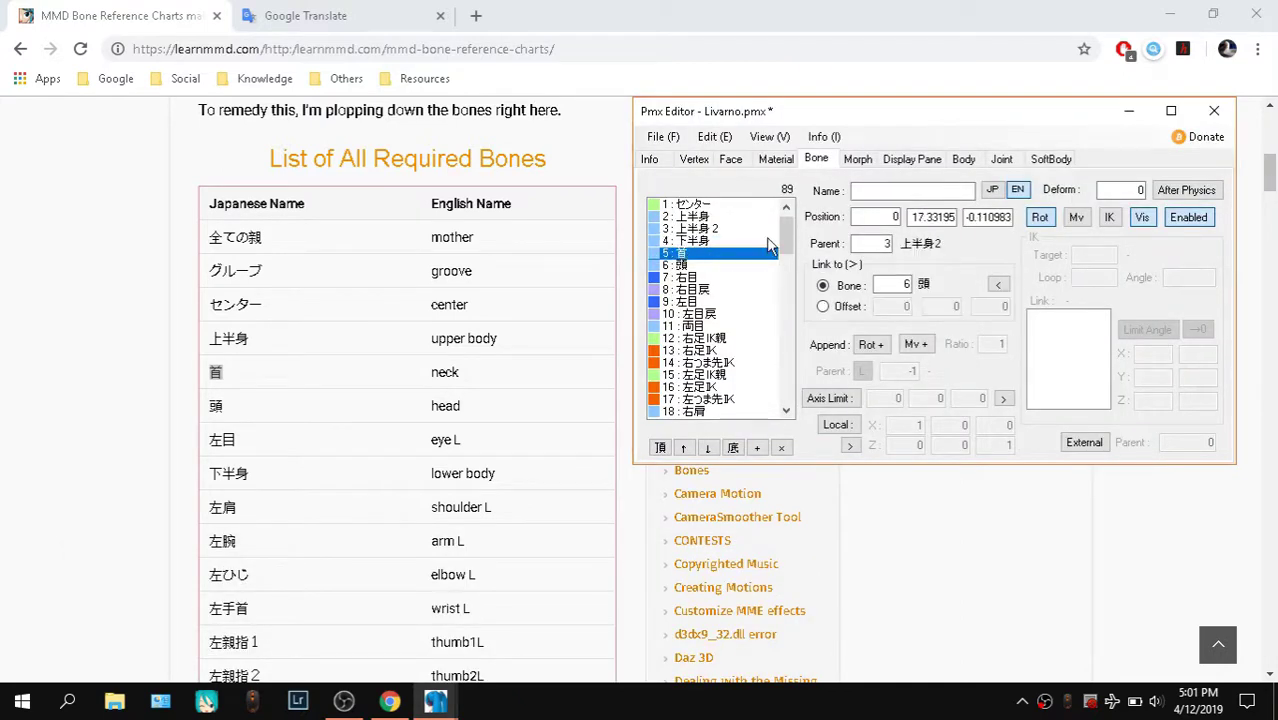
click(992, 189)
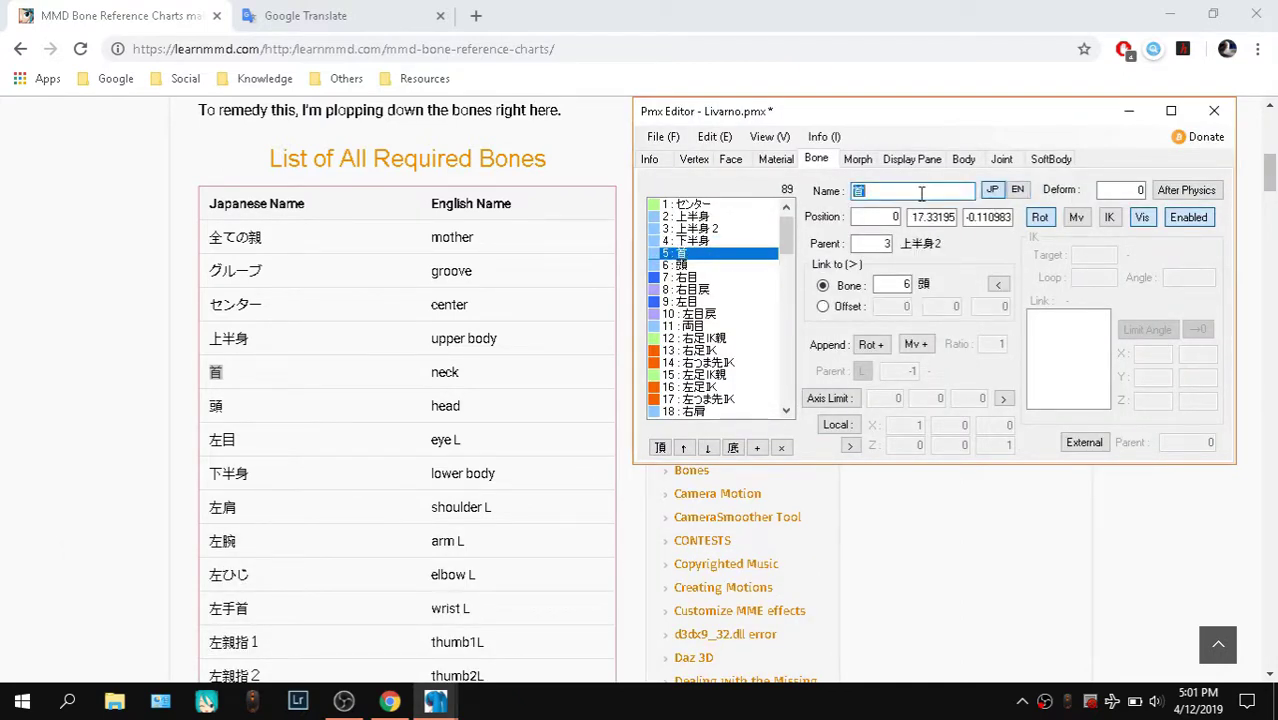
Set the English name of Livarno's 首 bone to "neck", copied from the reference chart
click(1017, 189)
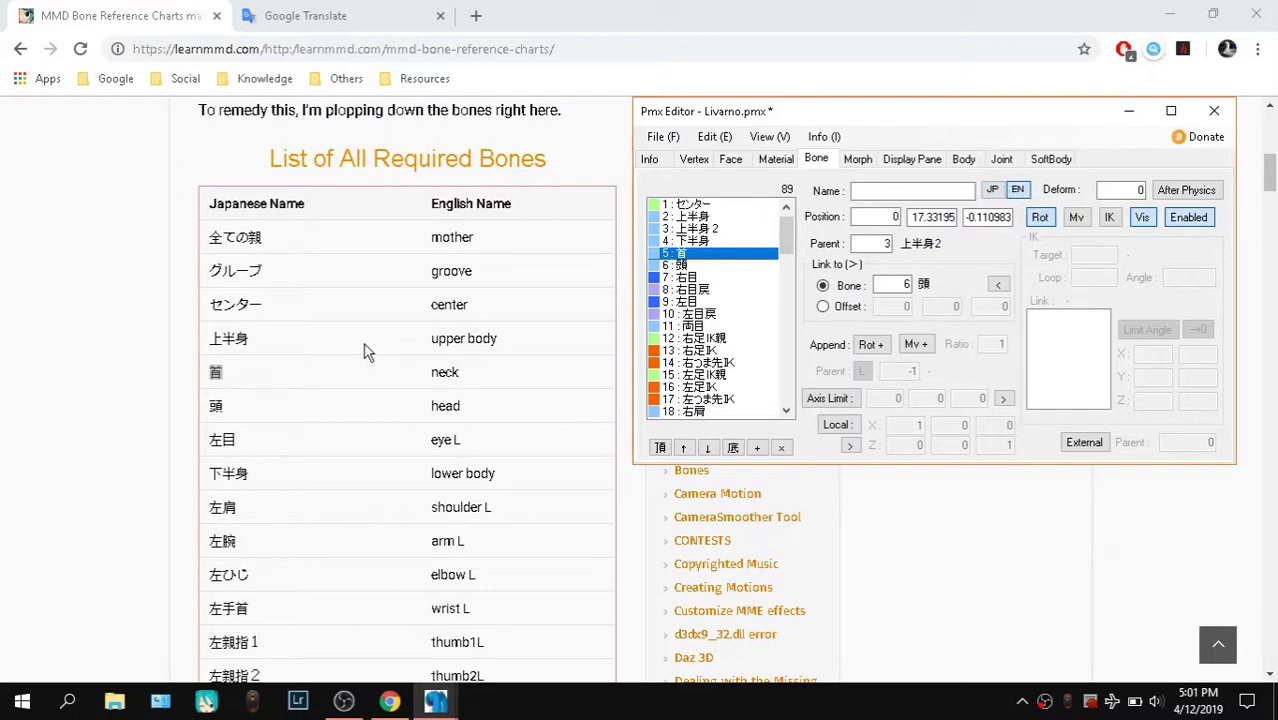
click(430, 378)
drag(430, 378, 462, 376)
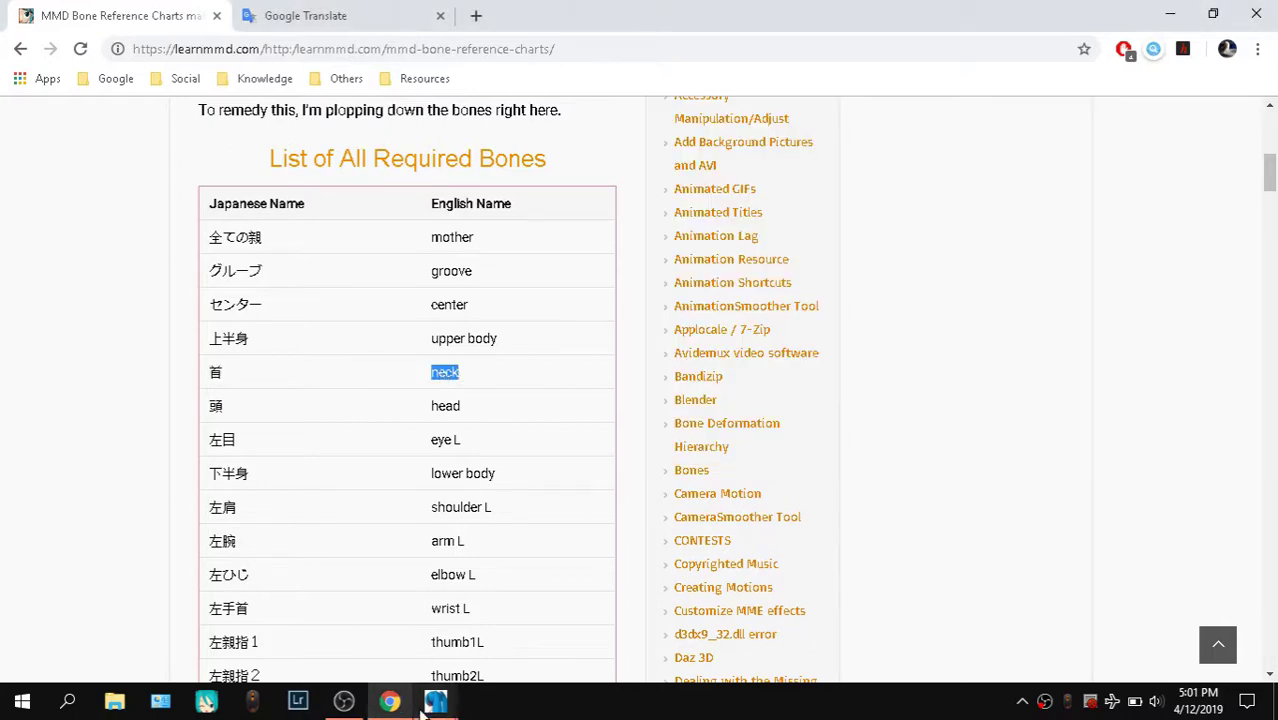
mouse_move(425, 705)
click(171, 643)
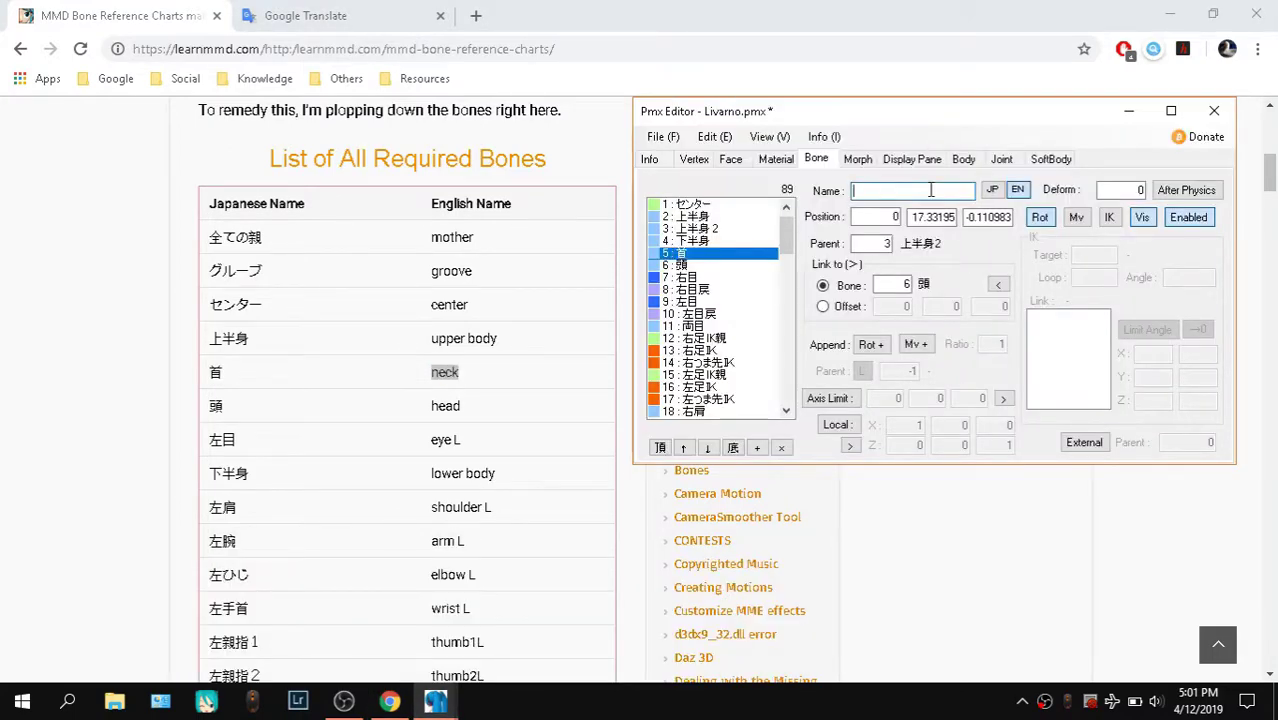
Name Livarno's sixth bone 頭 in Japanese and "head" in English, copying both names from the reference chart
click(722, 267)
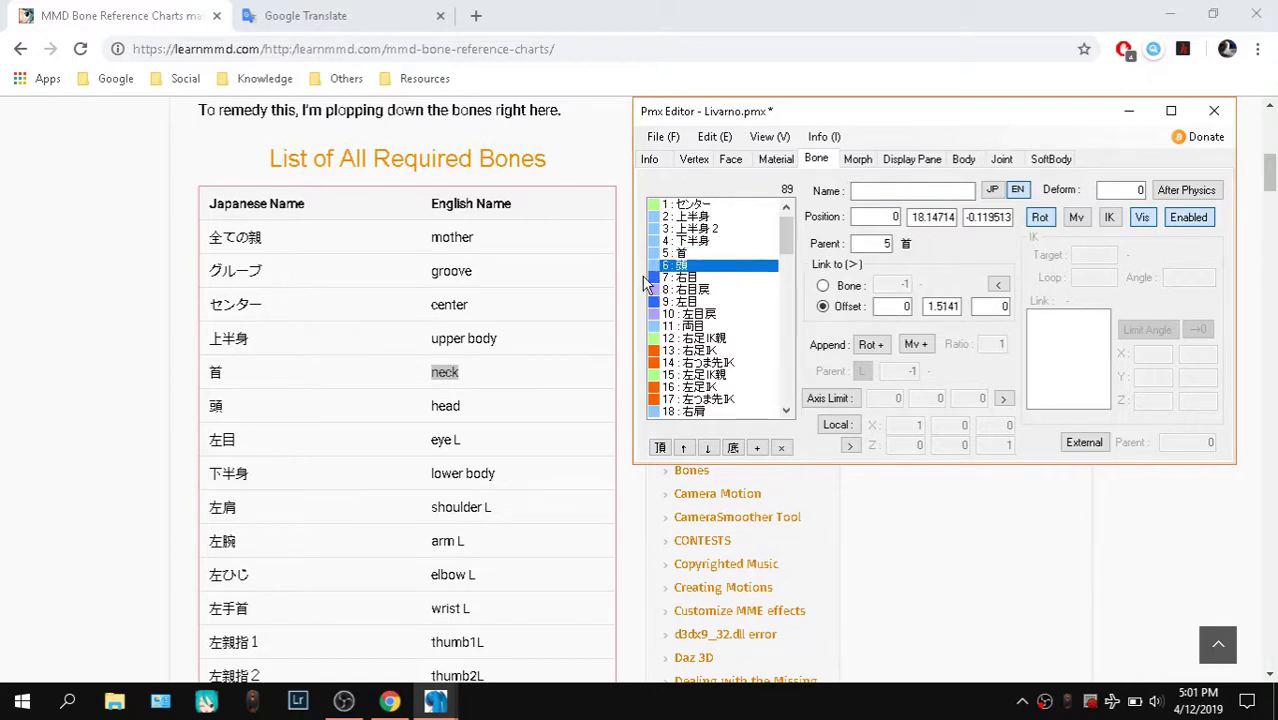
drag(228, 408, 208, 407)
click(171, 643)
click(992, 189)
click(1017, 189)
drag(462, 407, 430, 406)
click(171, 643)
click(950, 189)
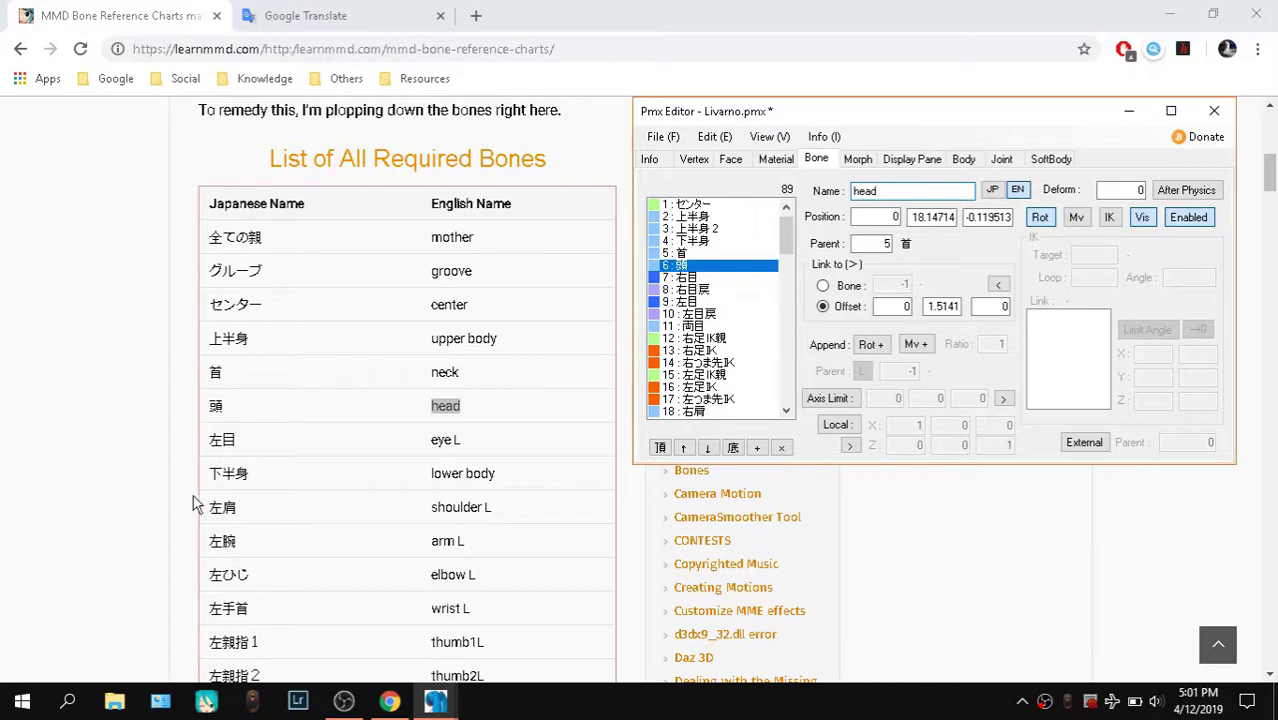
Look up the Japanese name 左目 of the eye L bone in the reference chart
click(470, 410)
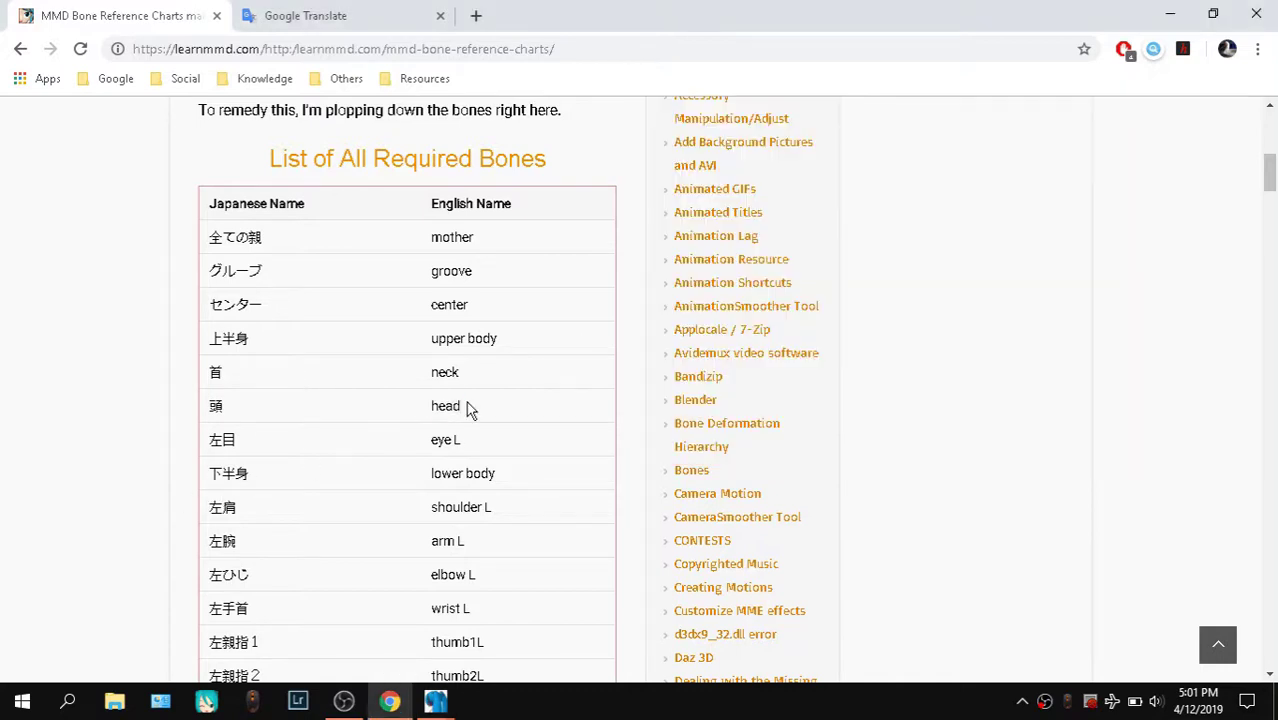
drag(240, 442, 212, 440)
click(304, 441)
click(317, 435)
Bring up Livarno's editor, KAITO's editor and KAITO's model view over the reference chart, placing Livarno's editor clear of the chart
mouse_move(435, 701)
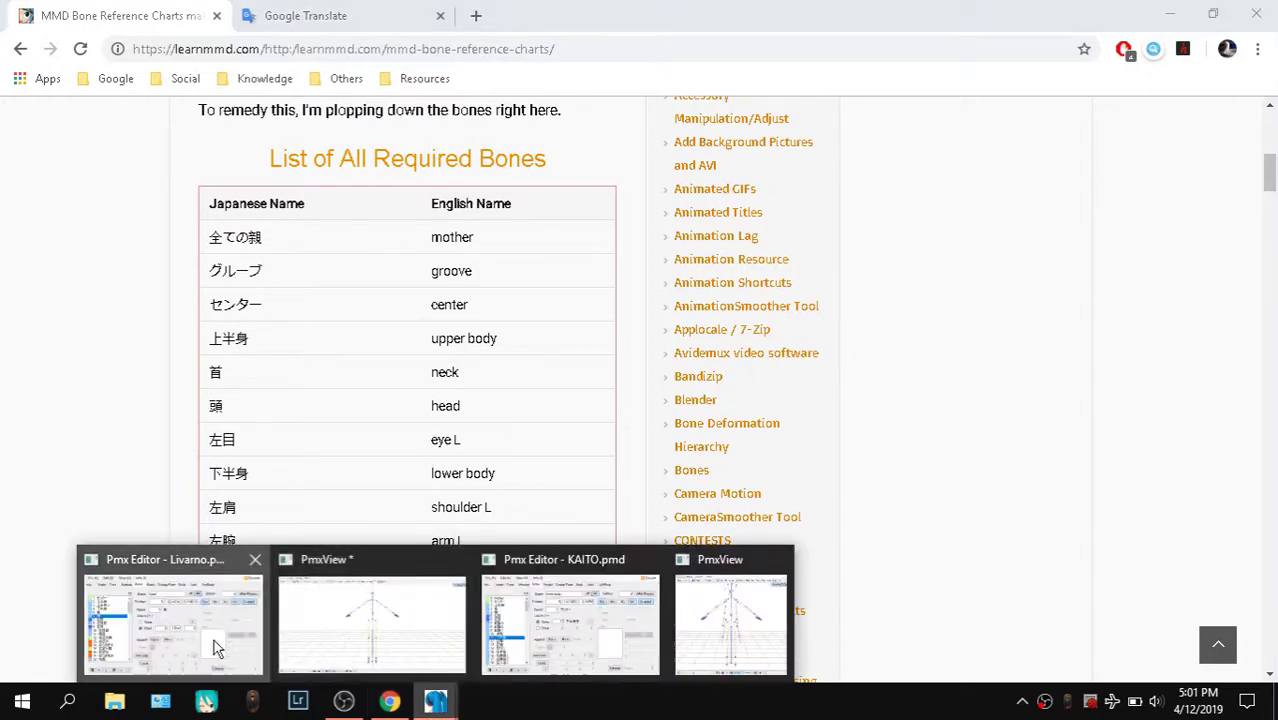
click(215, 640)
drag(784, 119, 857, 95)
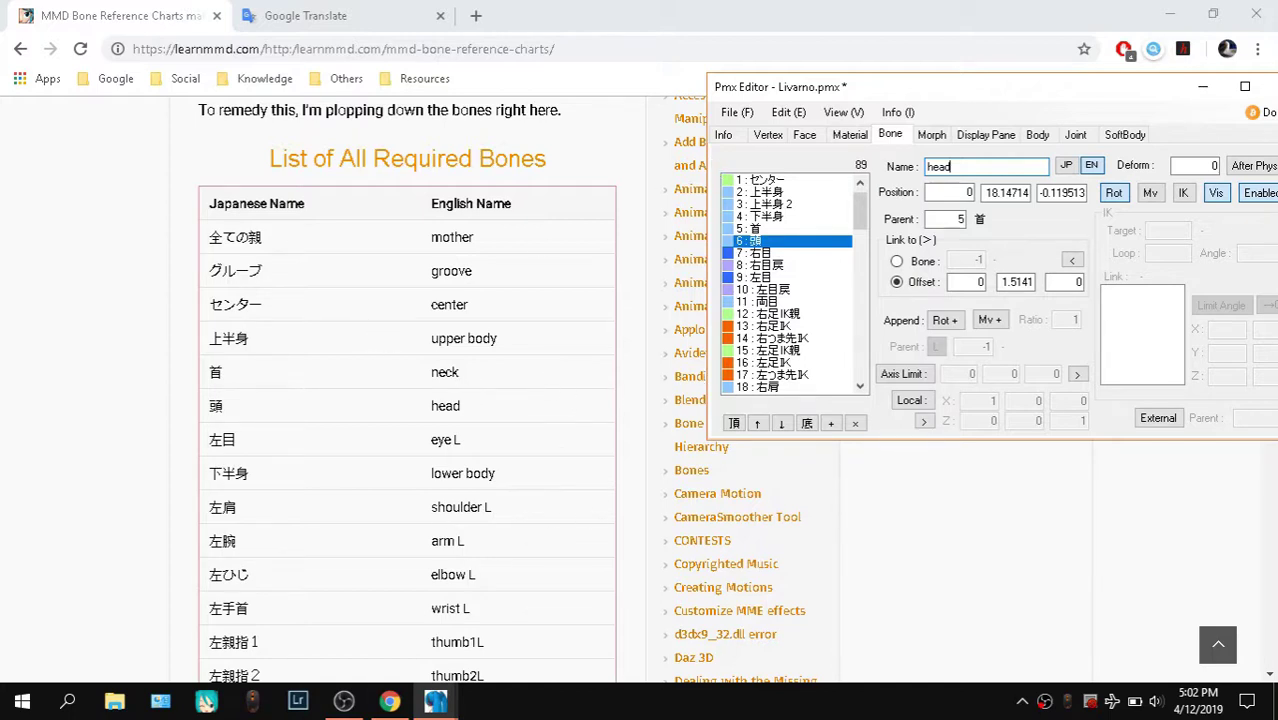
click(435, 701)
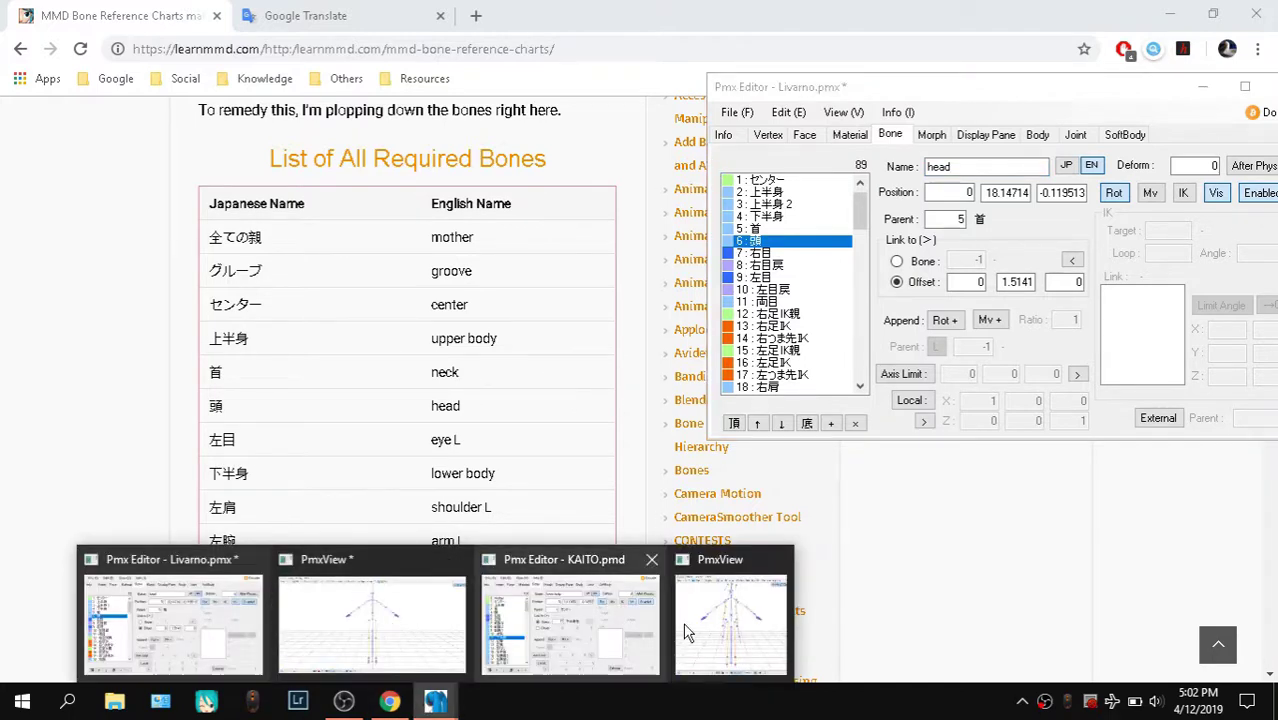
click(568, 620)
mouse_move(437, 703)
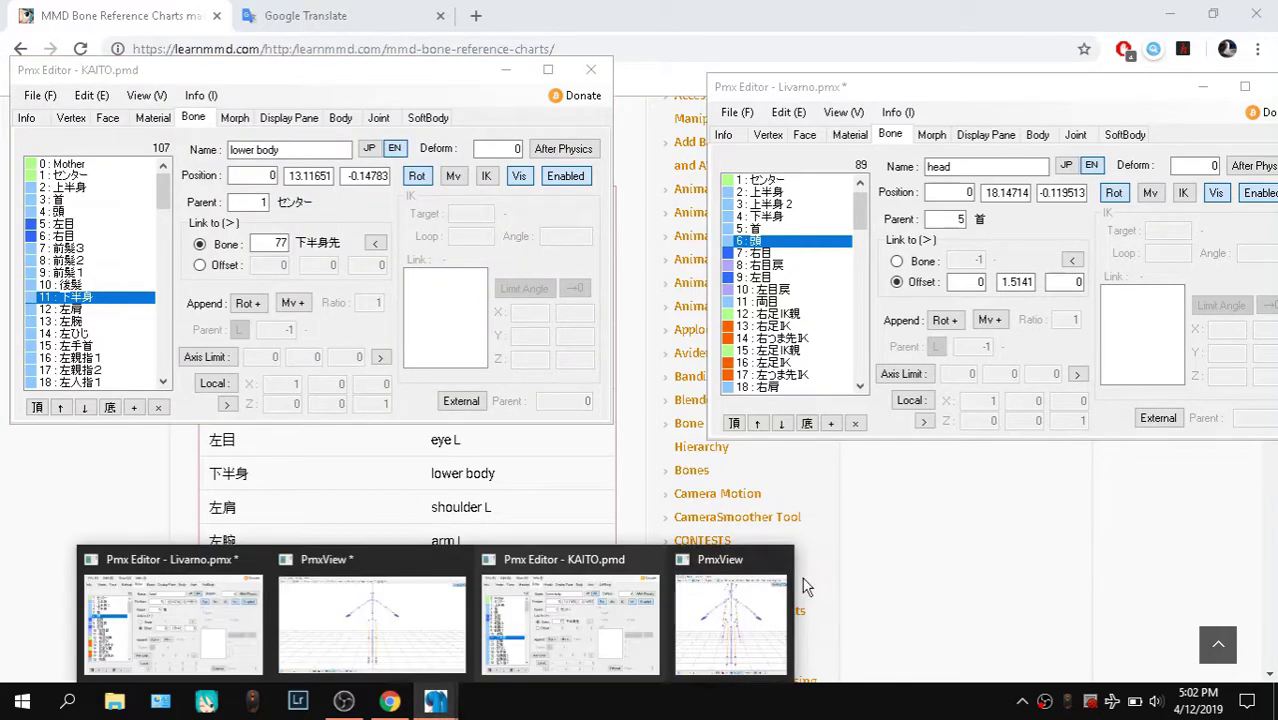
click(806, 588)
Select KAITO's front hair3 bone, then locate the eye_L bone in the model view
click(90, 250)
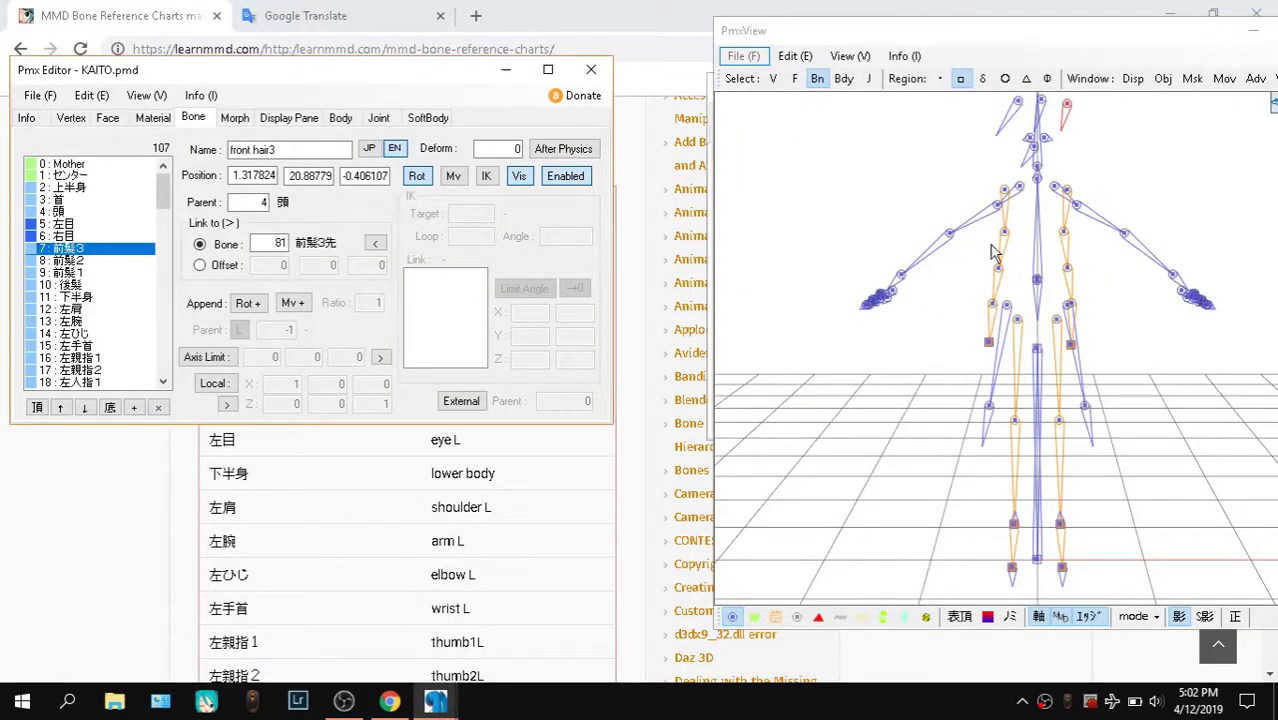
click(1020, 200)
right_drag(1077, 142, 1130, 147)
click(1039, 138)
right_click(1091, 165)
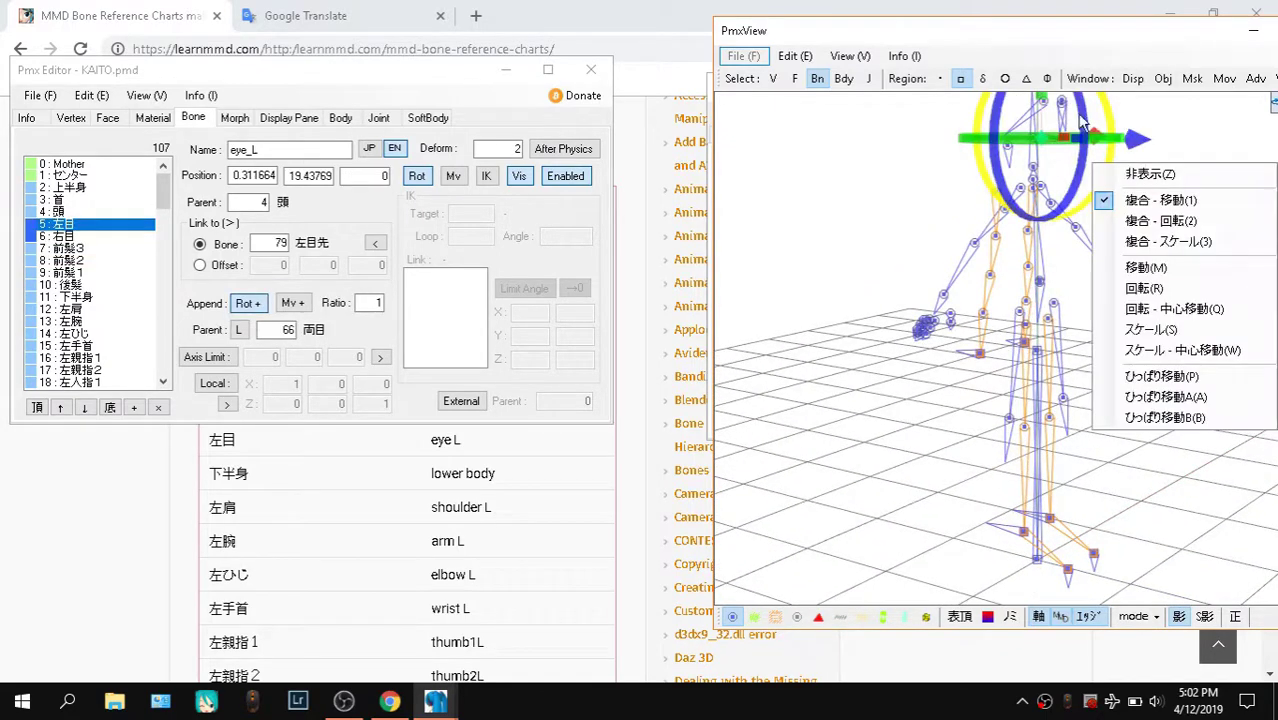
Place KAITO's model view beside its bone list and orbit to see the head bones from an angle
drag(1129, 32, 988, 44)
double_click(1055, 44)
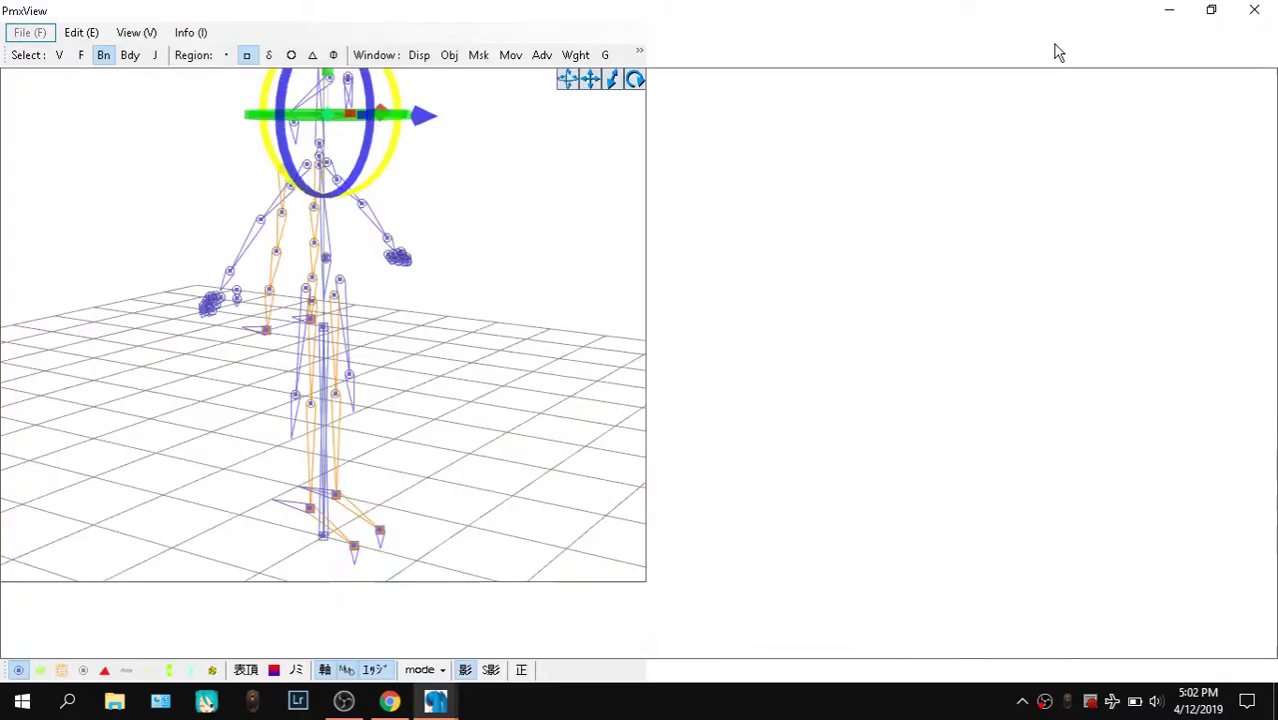
click(683, 54)
right_drag(954, 207, 886, 203)
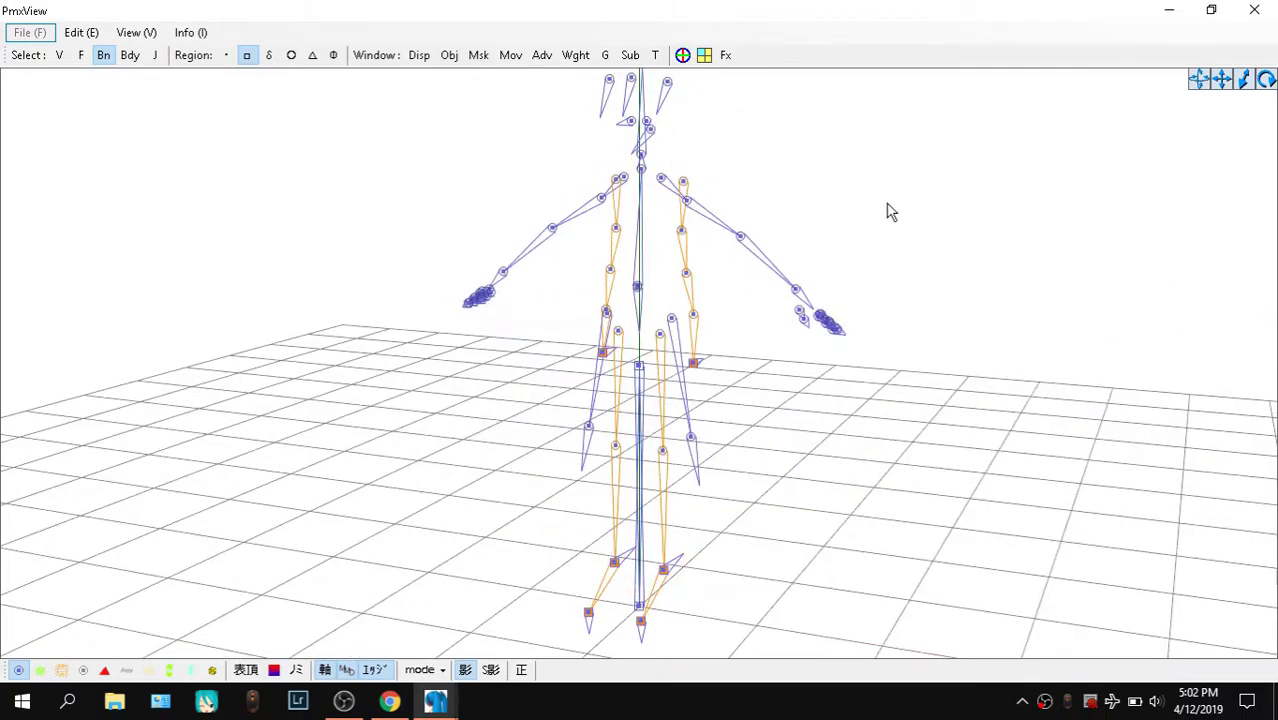
click(1211, 8)
drag(962, 37, 1038, 33)
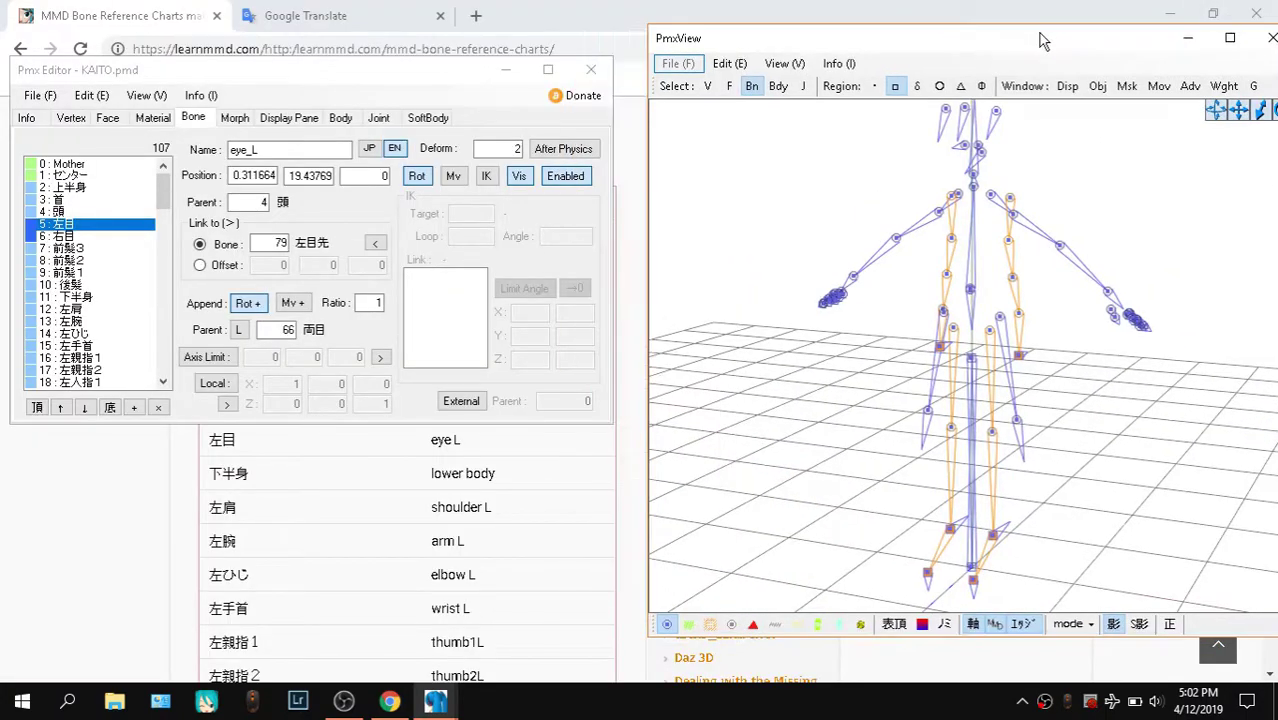
right_drag(1004, 152, 988, 170)
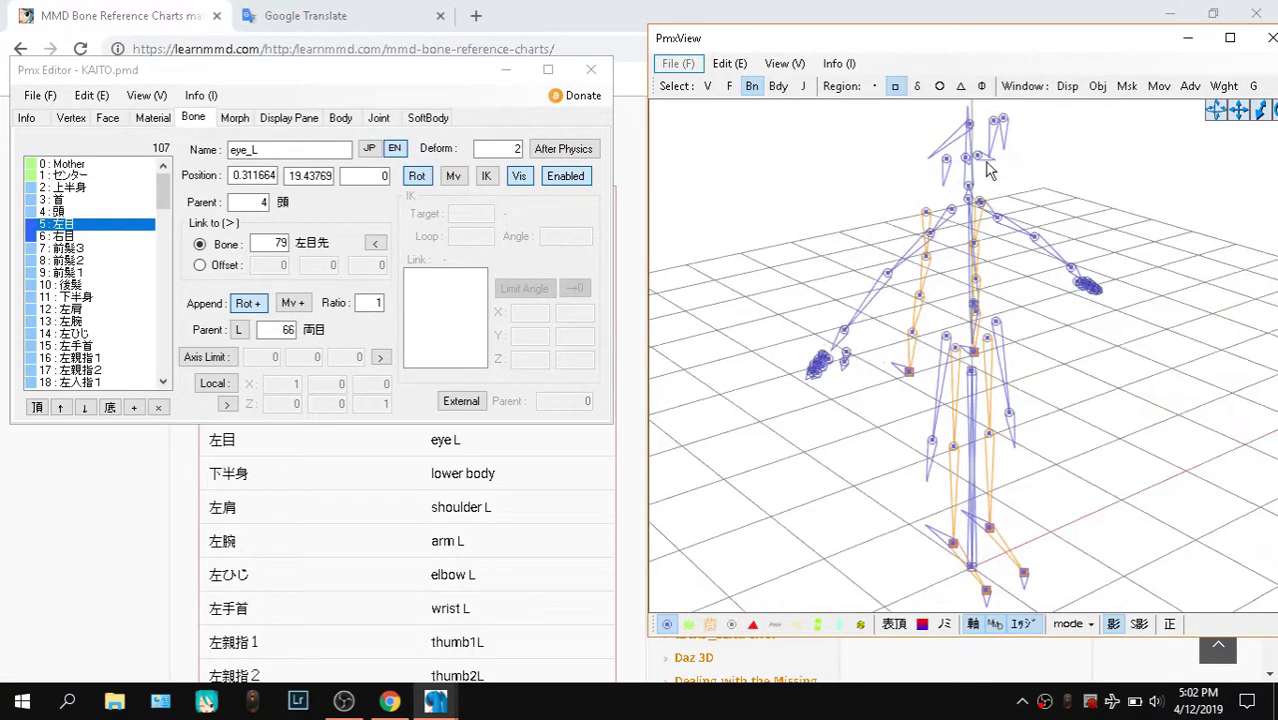
Compare KAITO's eye_L and eye_R bones in the model view from the angled and opposite sides
click(964, 158)
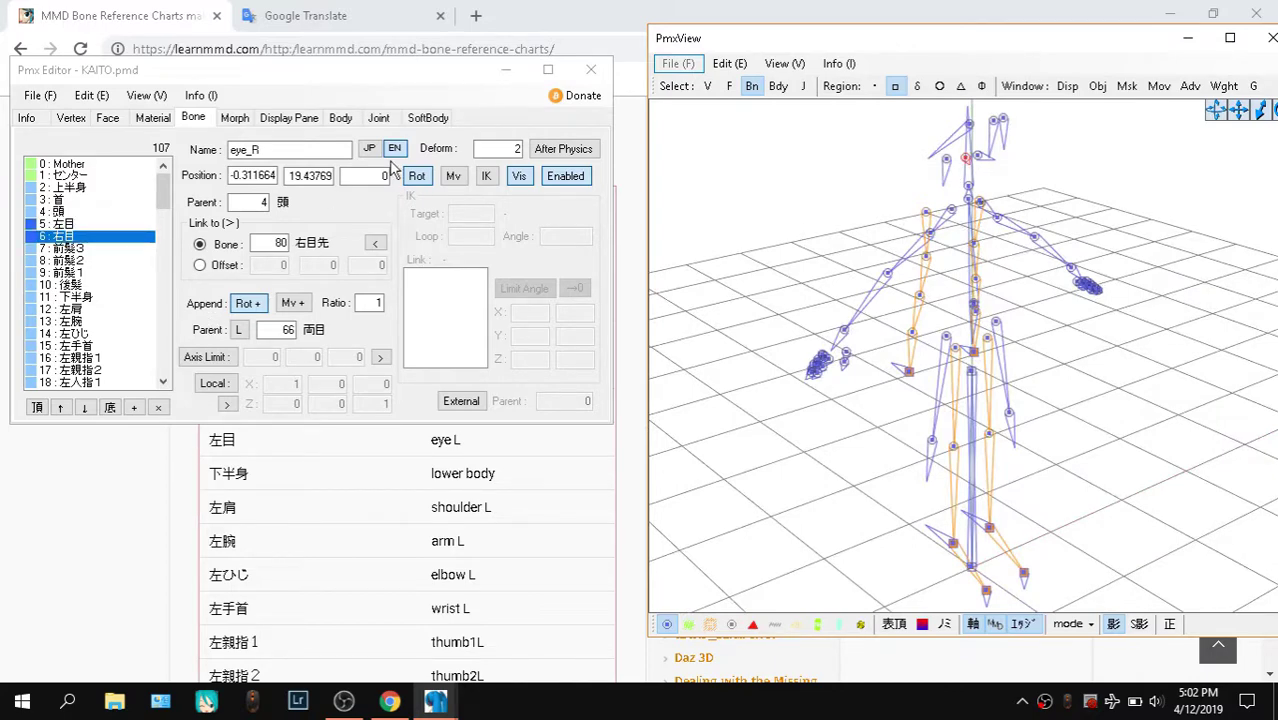
click(979, 157)
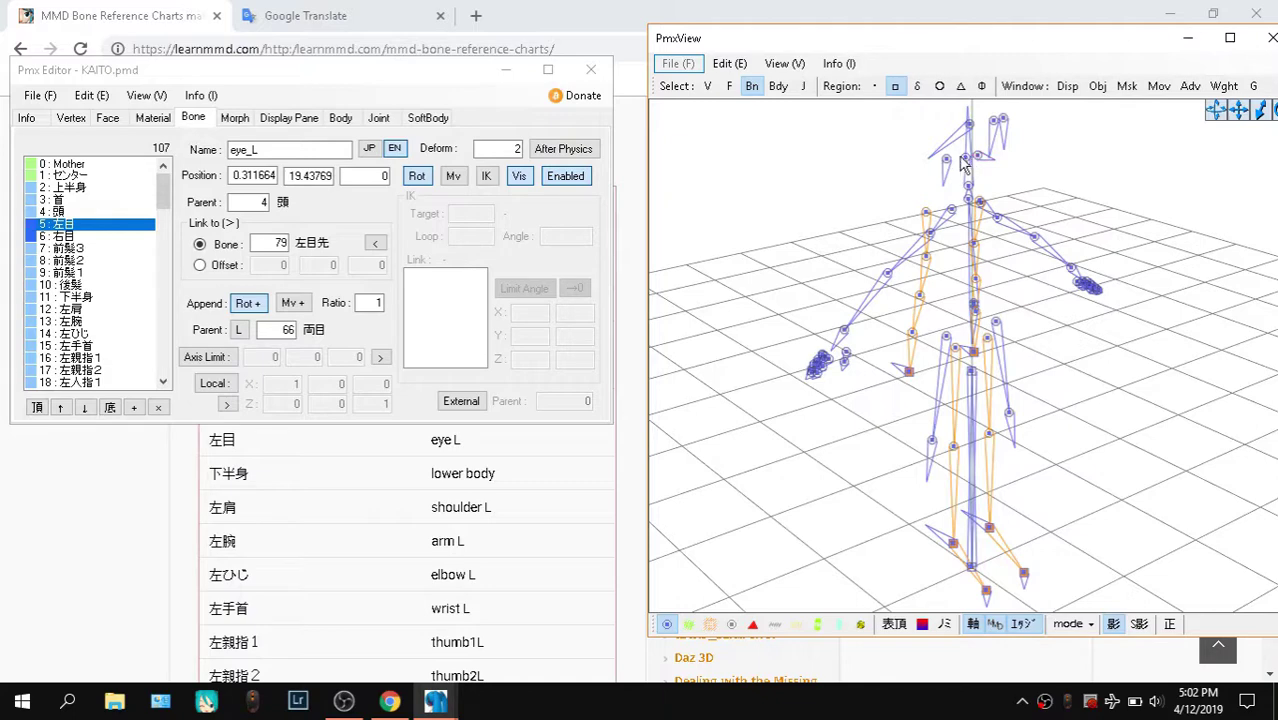
click(984, 161)
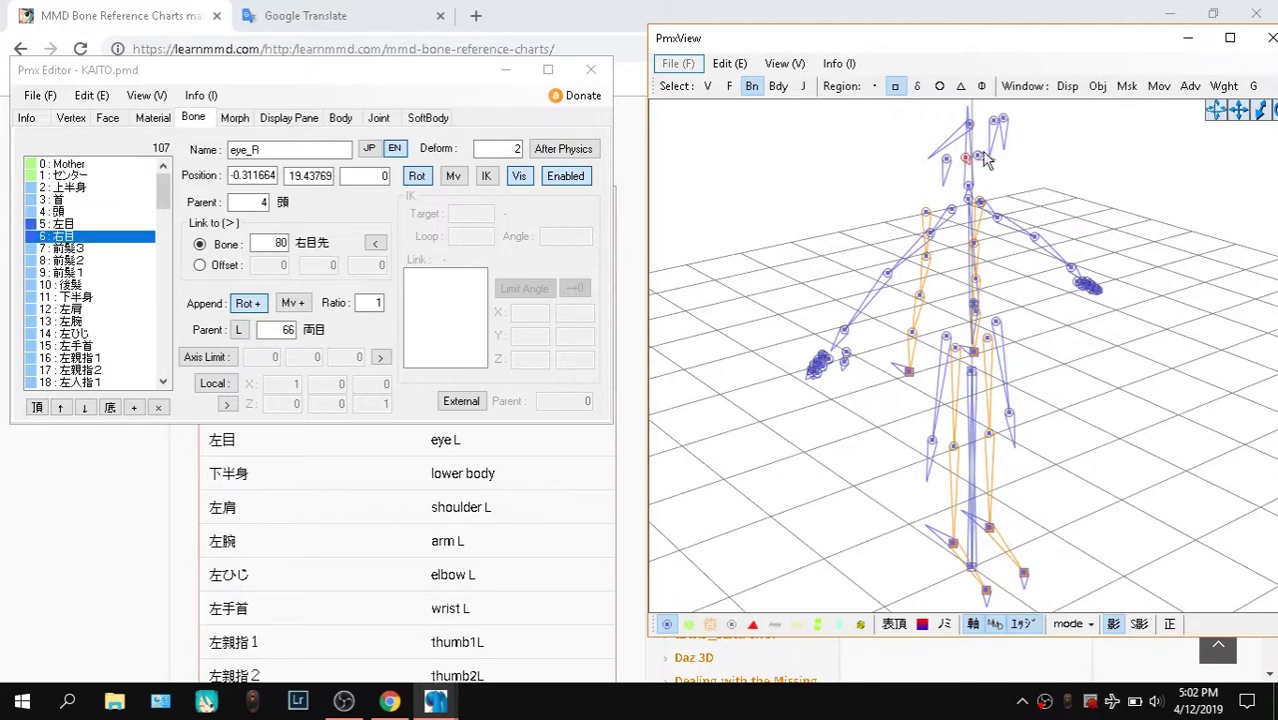
click(979, 158)
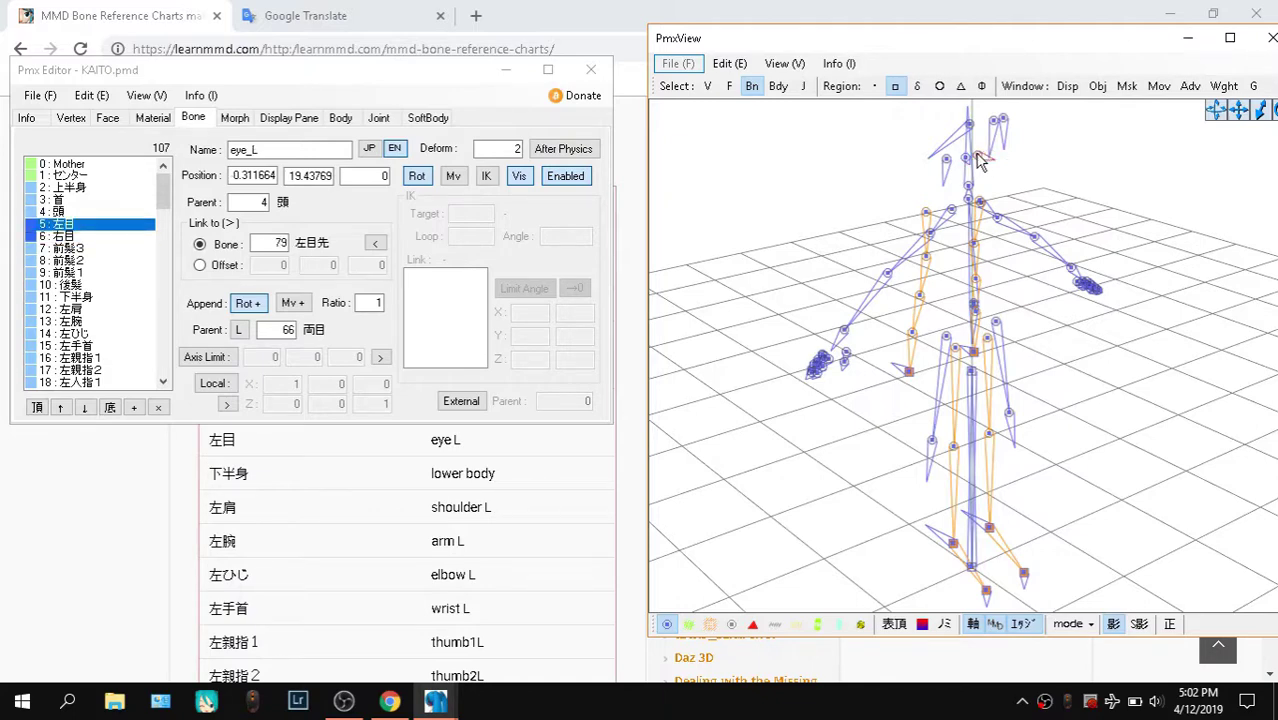
click(964, 160)
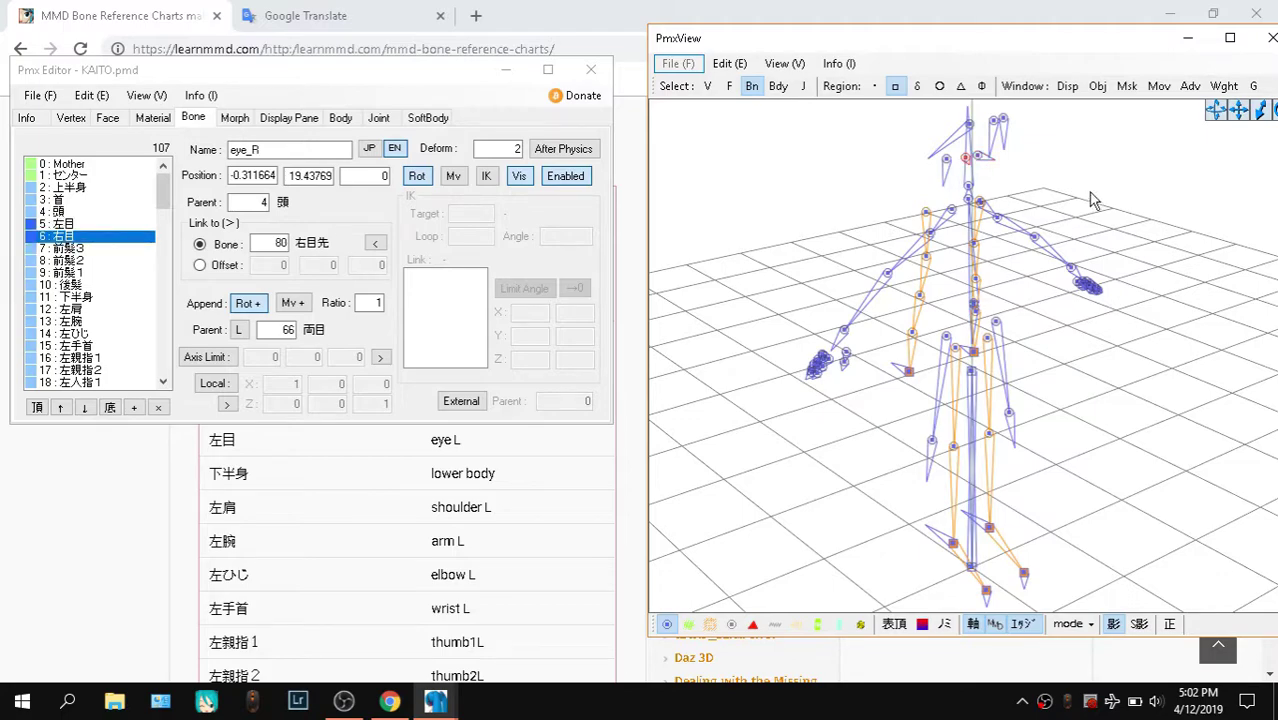
right_drag(1090, 193, 892, 180)
click(963, 146)
right_drag(1024, 165, 1012, 173)
right_drag(900, 161, 887, 164)
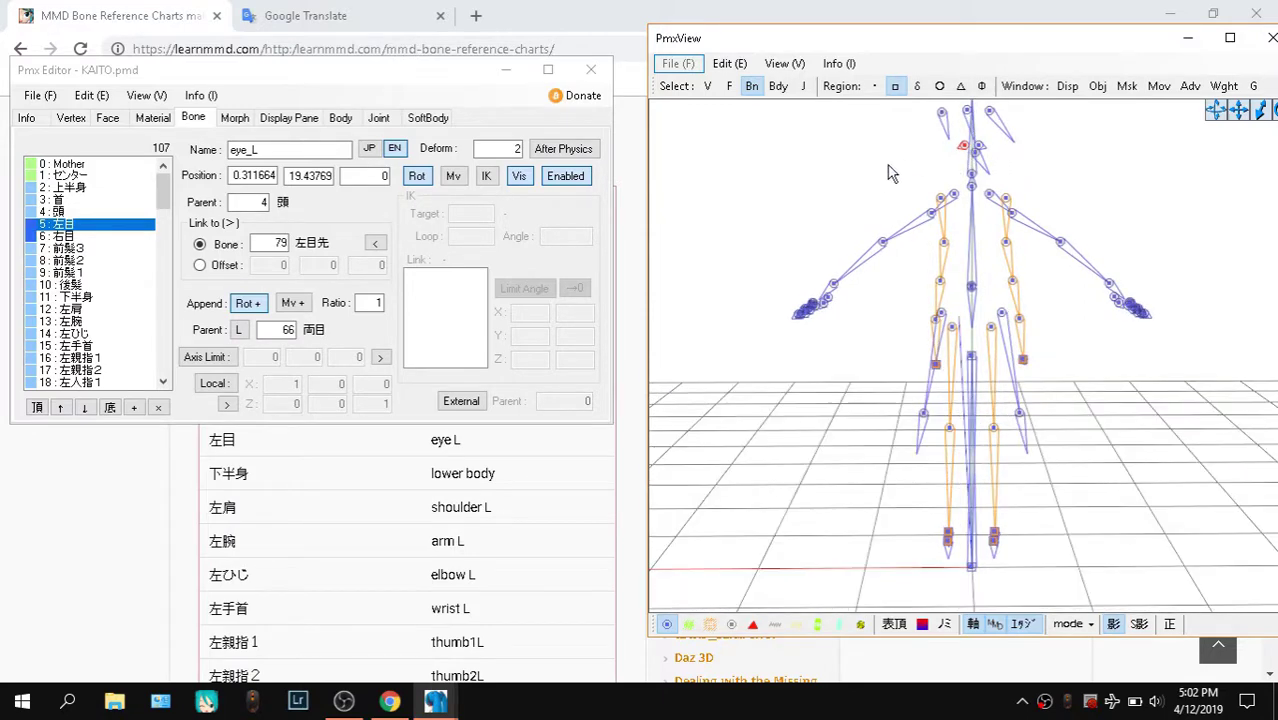
click(979, 146)
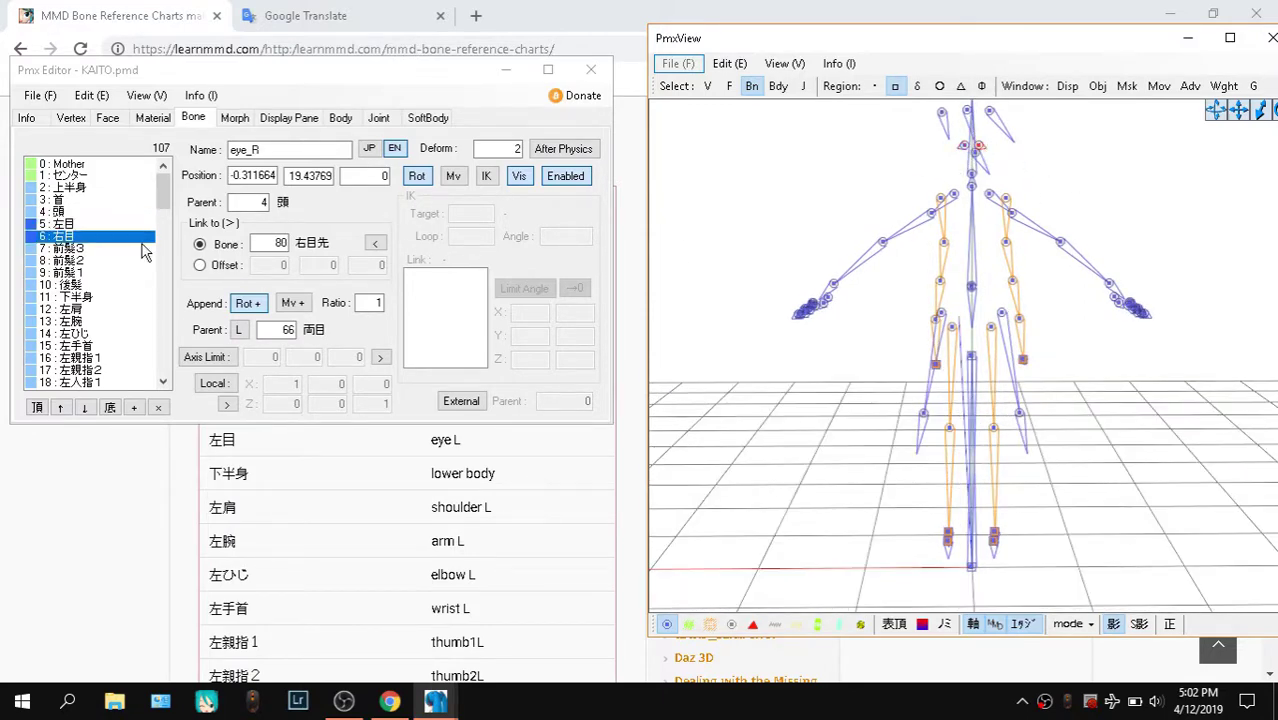
Examine KAITO's left shoulder, arm and elbow bones in the bone list and model view
click(955, 195)
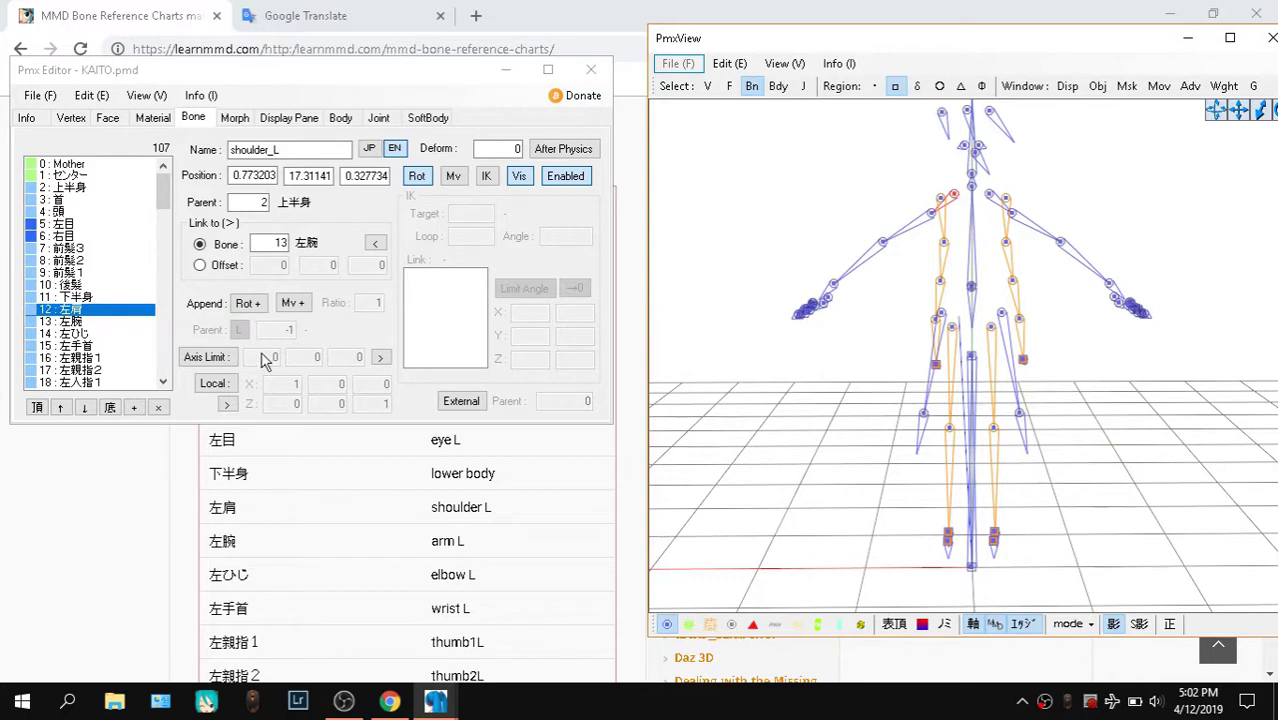
click(70, 321)
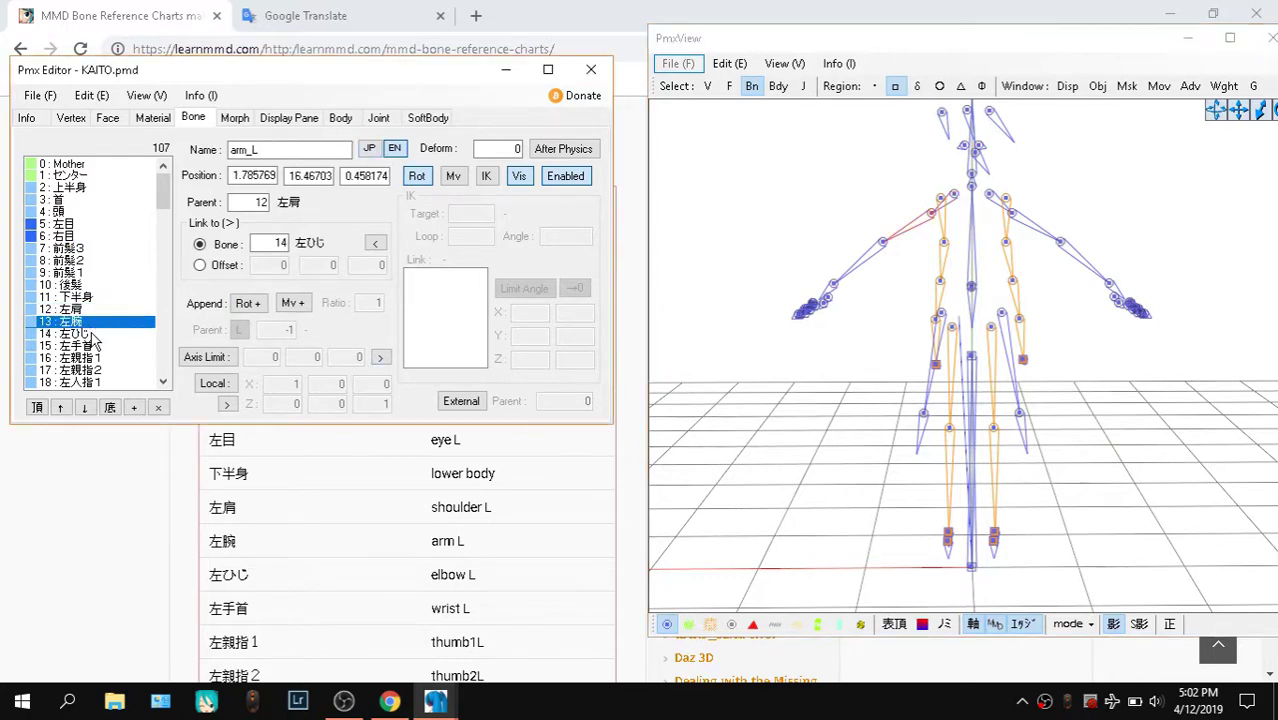
click(92, 334)
click(85, 312)
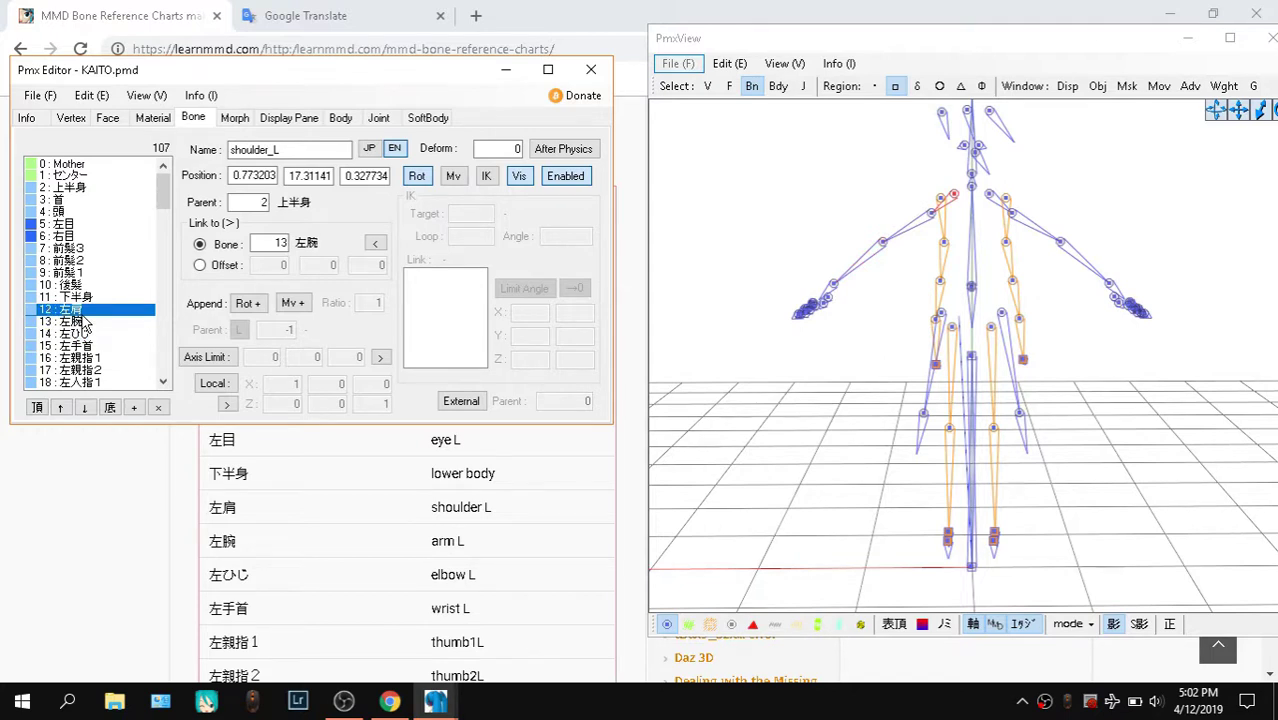
click(72, 321)
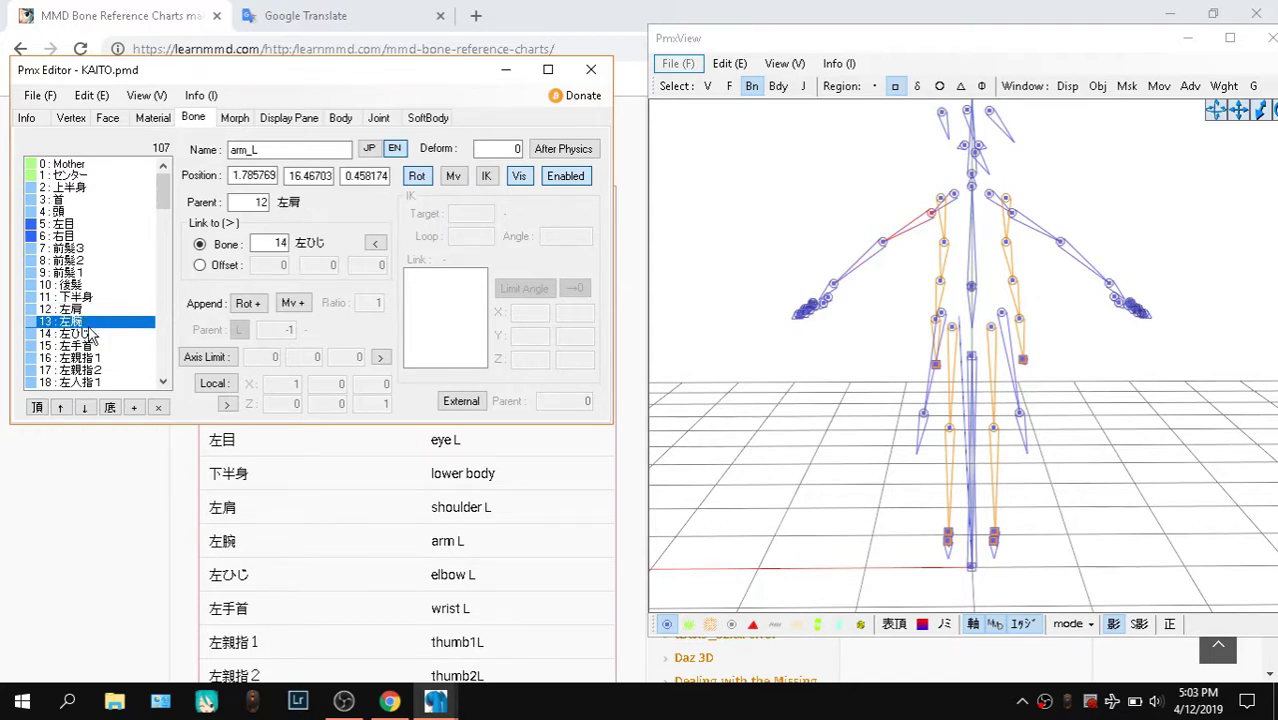
Examine the order of KAITO's left and right arm chains in the bone list, from shoulders to little fingers
drag(163, 195, 112, 340)
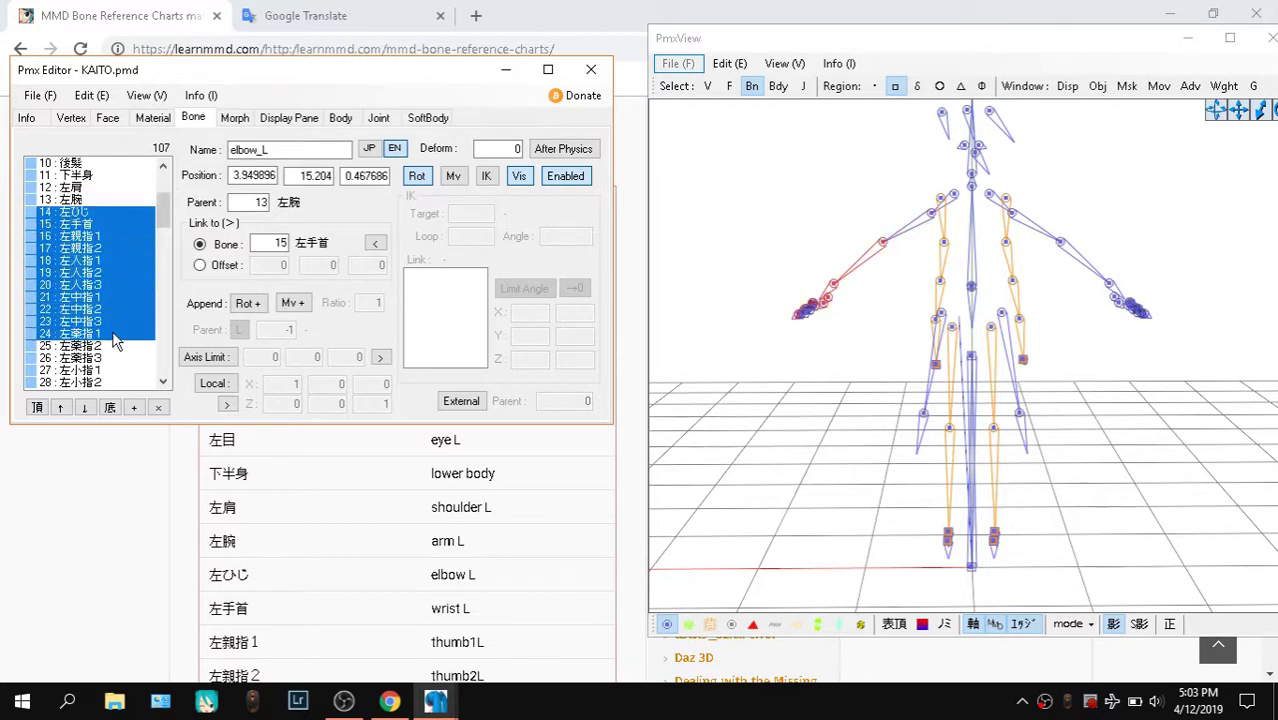
scroll(112, 340, down, 1)
scroll(112, 330, down, 2)
click(101, 285)
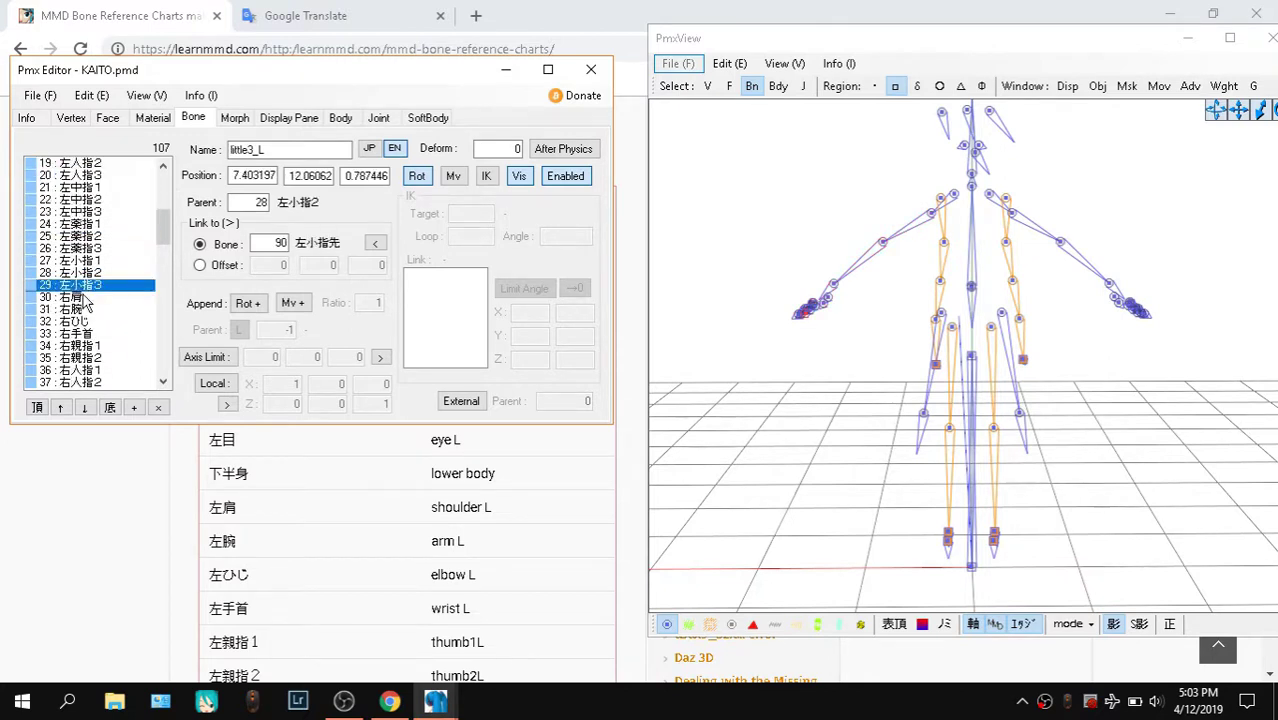
click(88, 298)
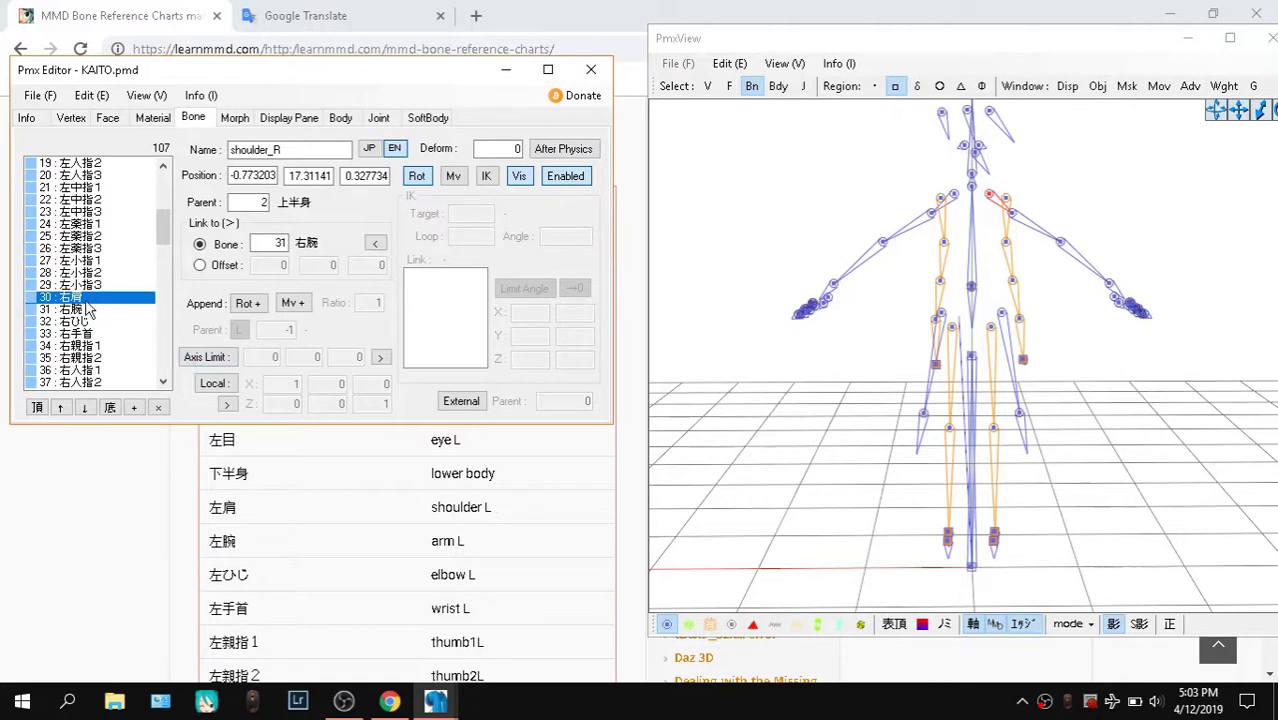
drag(91, 302, 100, 352)
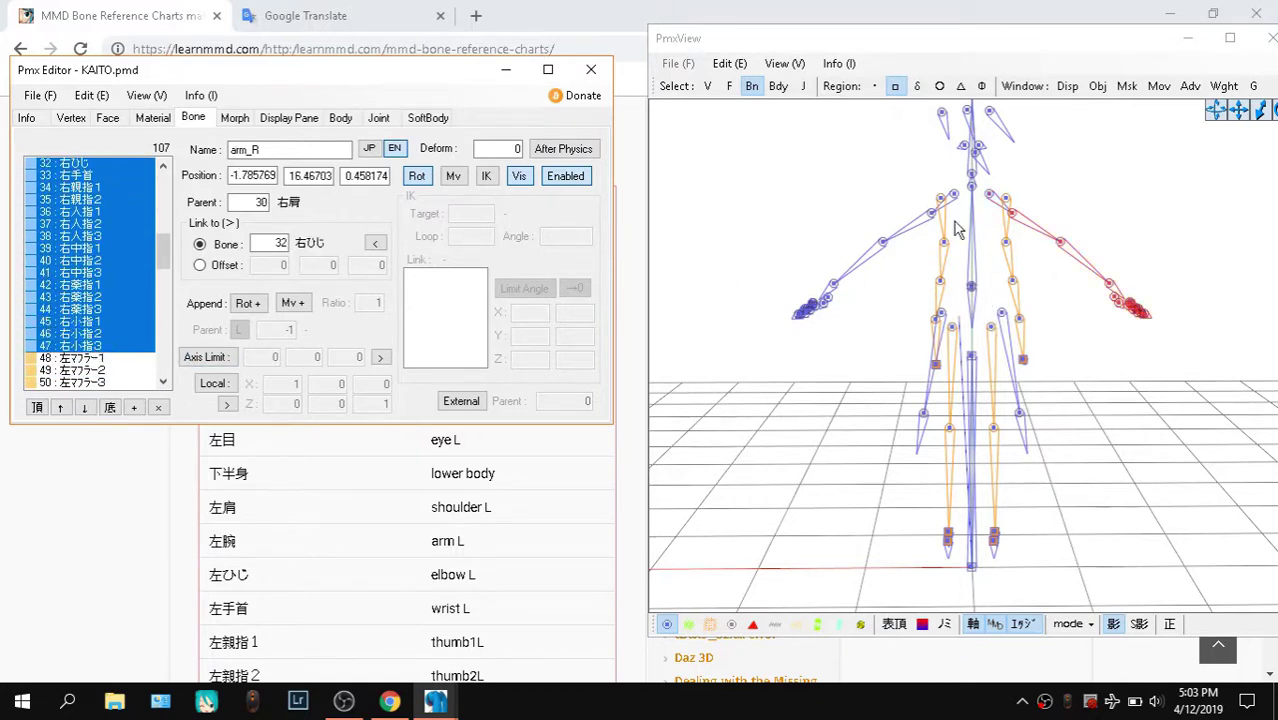
scroll(114, 240, up, 2)
click(74, 213)
scroll(112, 258, up, 8)
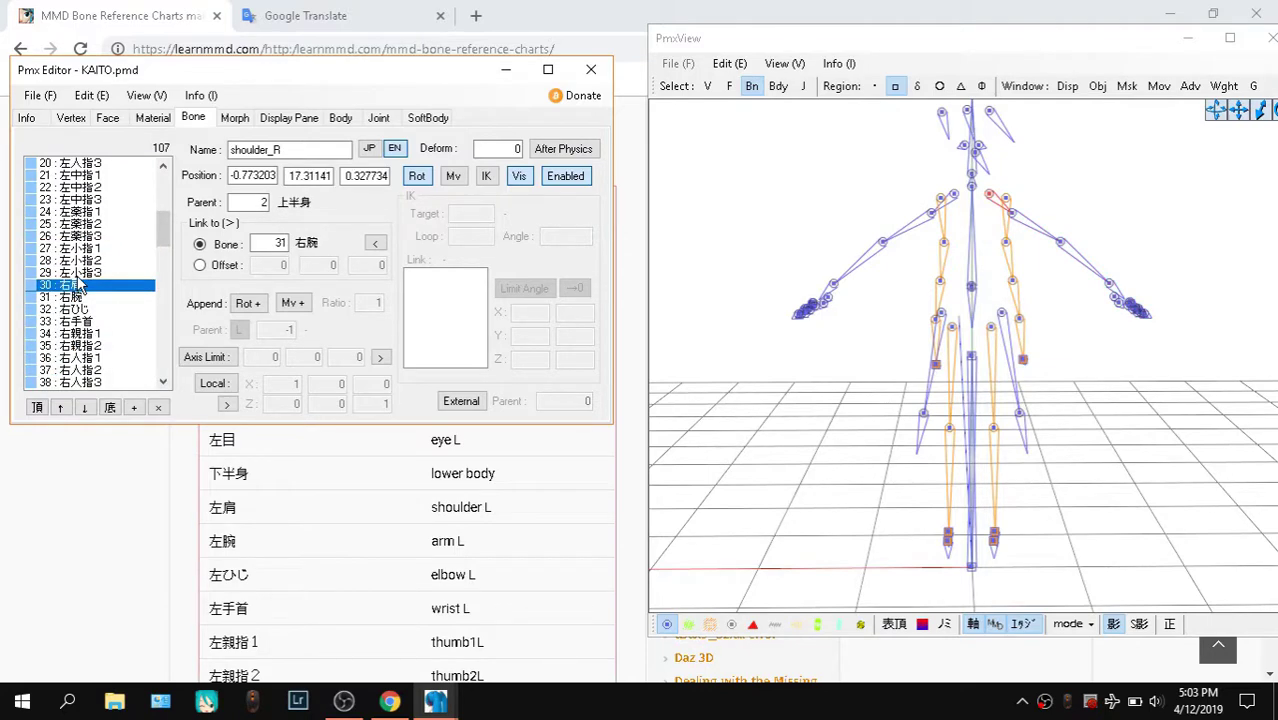
Review the order of the left arm and finger bones in the chart's required bones list
click(569, 605)
scroll(329, 466, down, 2)
scroll(517, 452, down, 2)
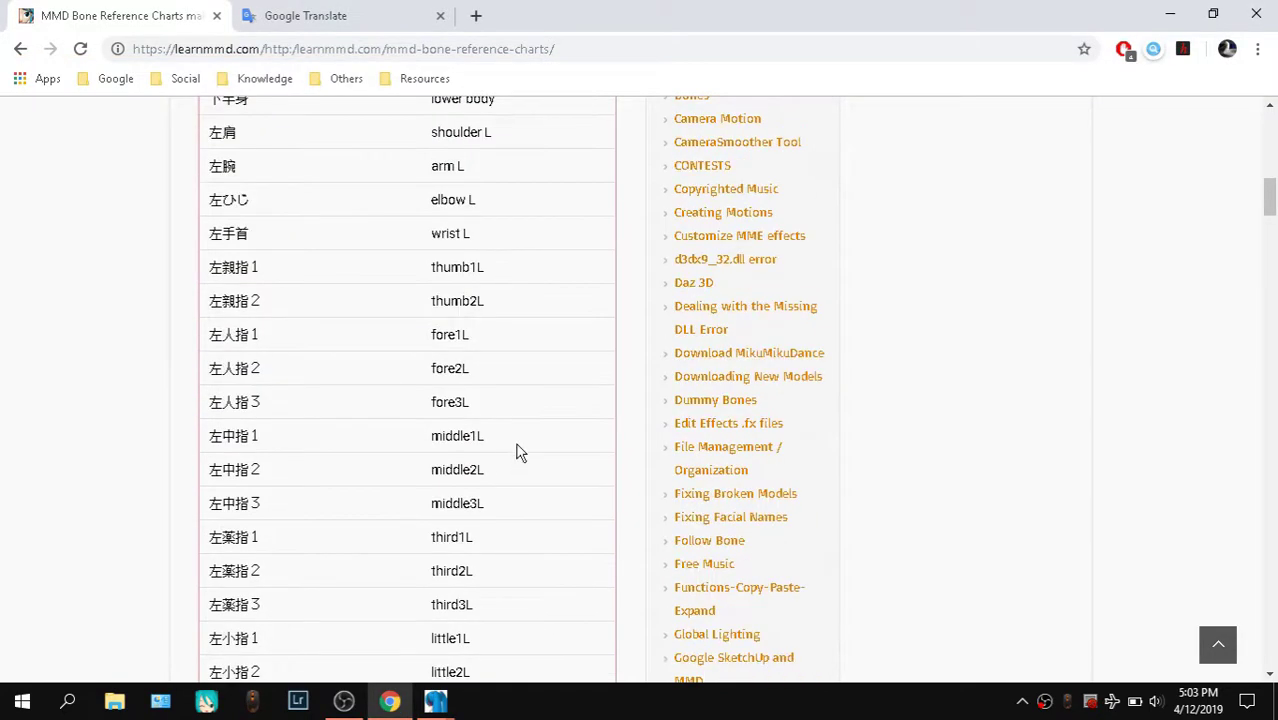
drag(407, 345, 528, 348)
click(528, 348)
scroll(448, 302, up, 7)
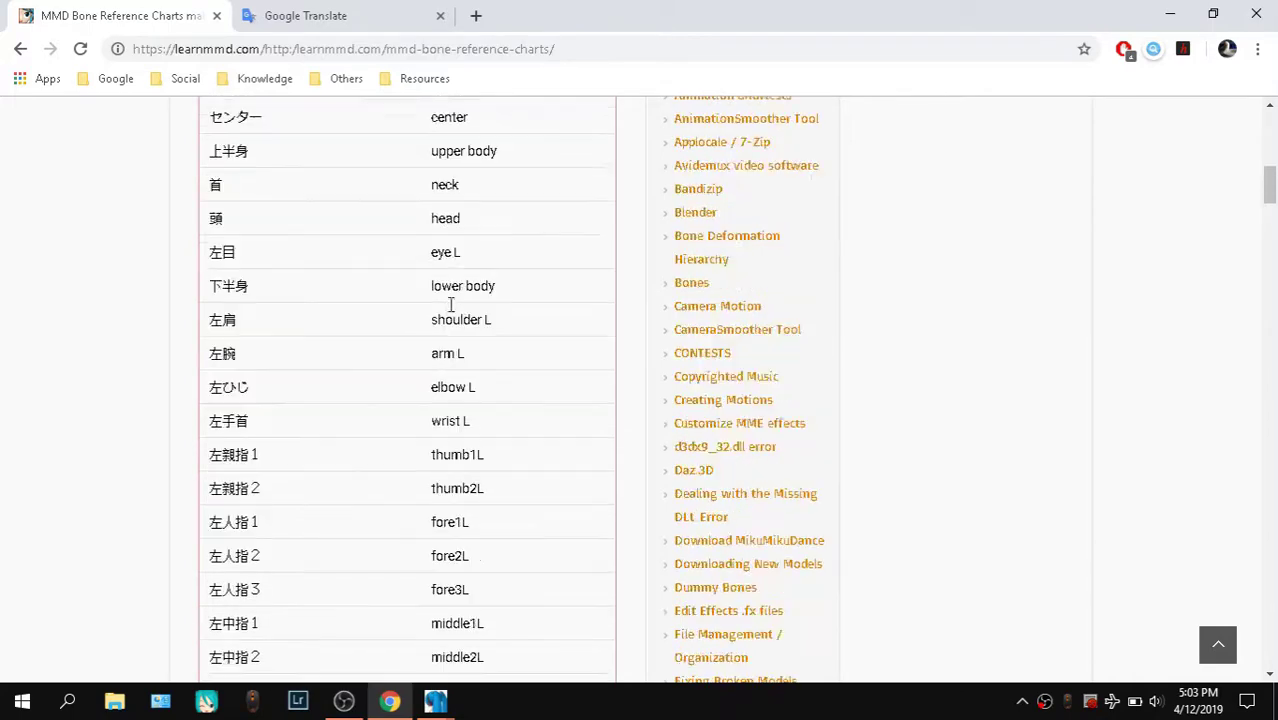
scroll(451, 313, down, 4)
scroll(448, 313, up, 2)
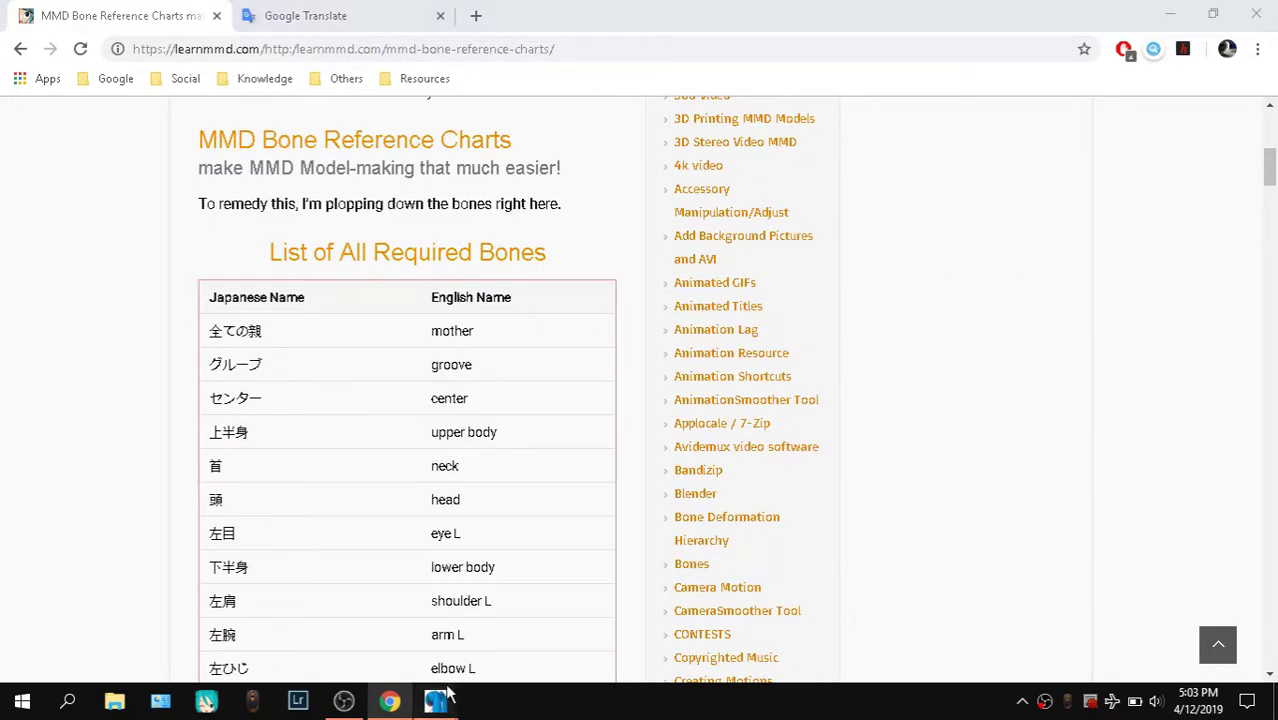
Name Livarno's seventh bone 左目 in Japanese and "eye L" in English, copying the English name from the reference chart
mouse_move(435, 701)
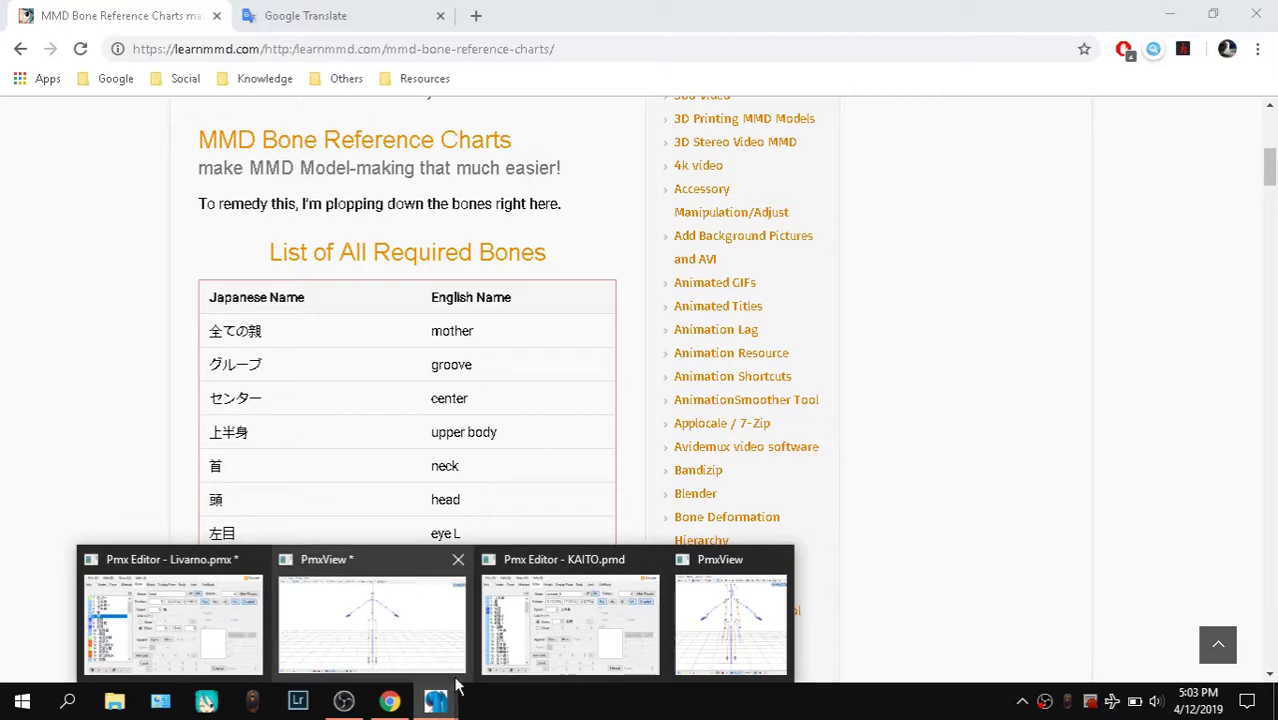
click(218, 634)
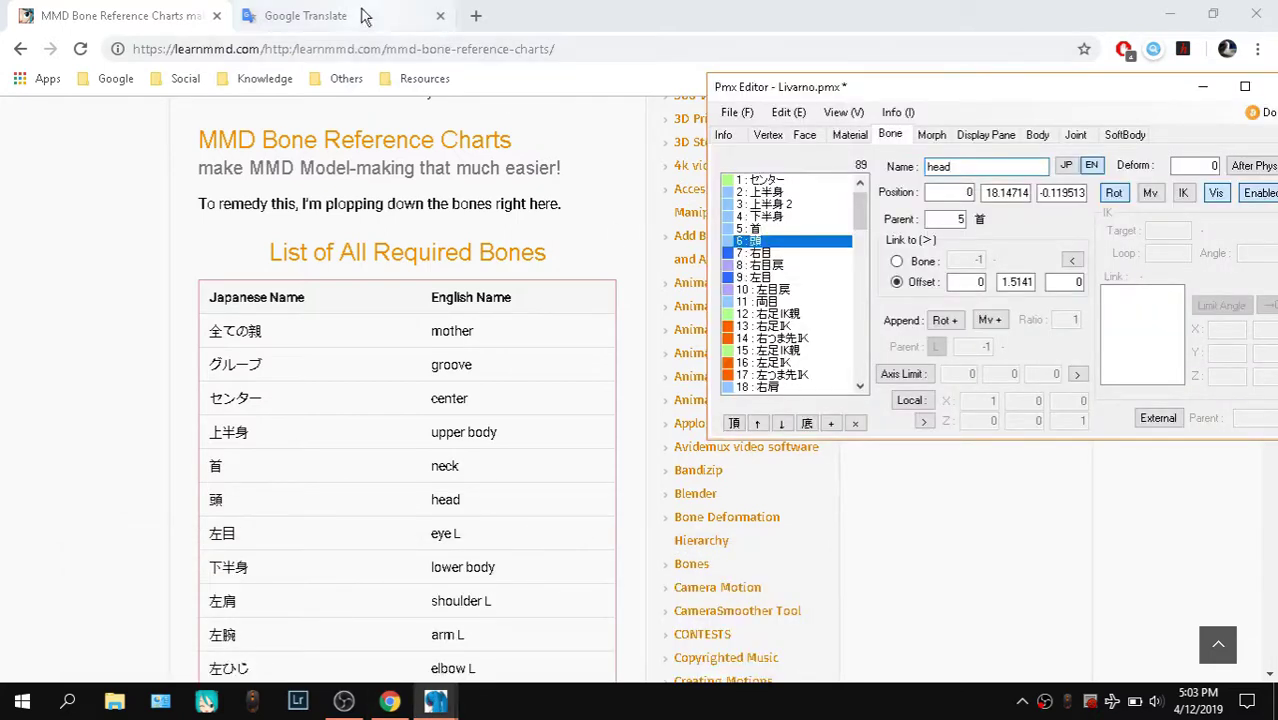
click(762, 231)
click(797, 244)
click(797, 253)
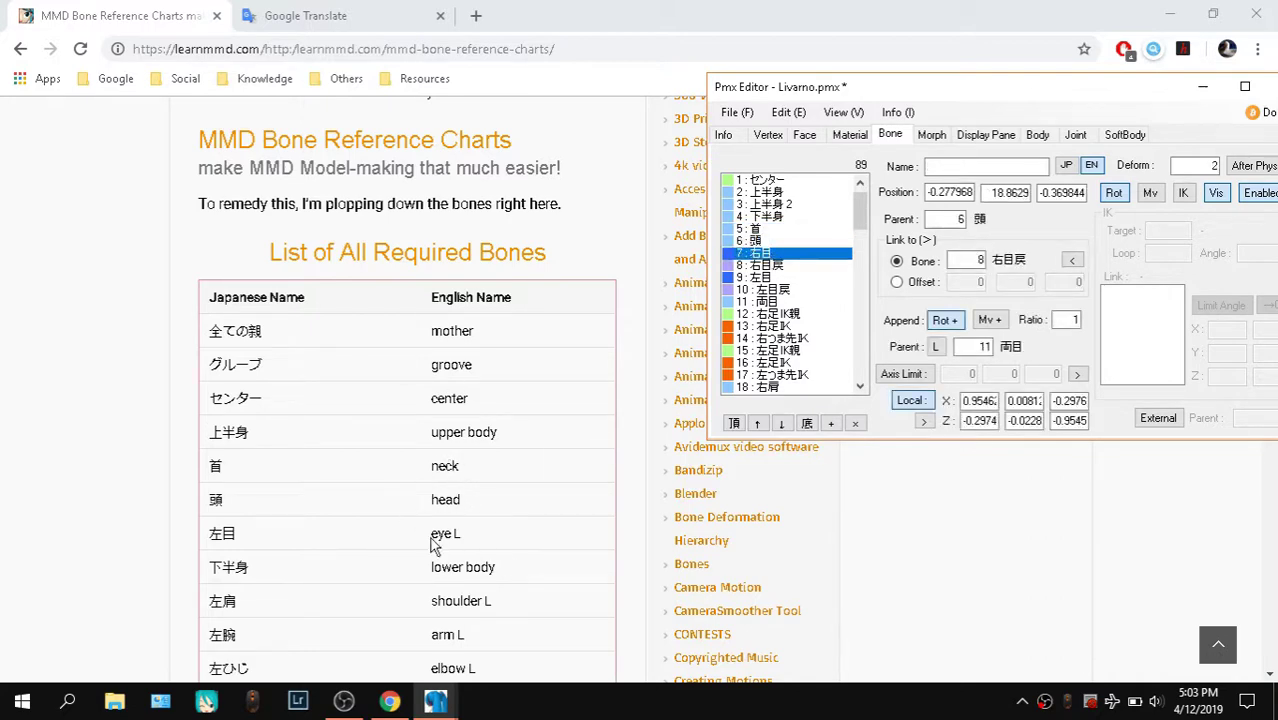
drag(432, 535, 462, 538)
click(435, 701)
click(175, 625)
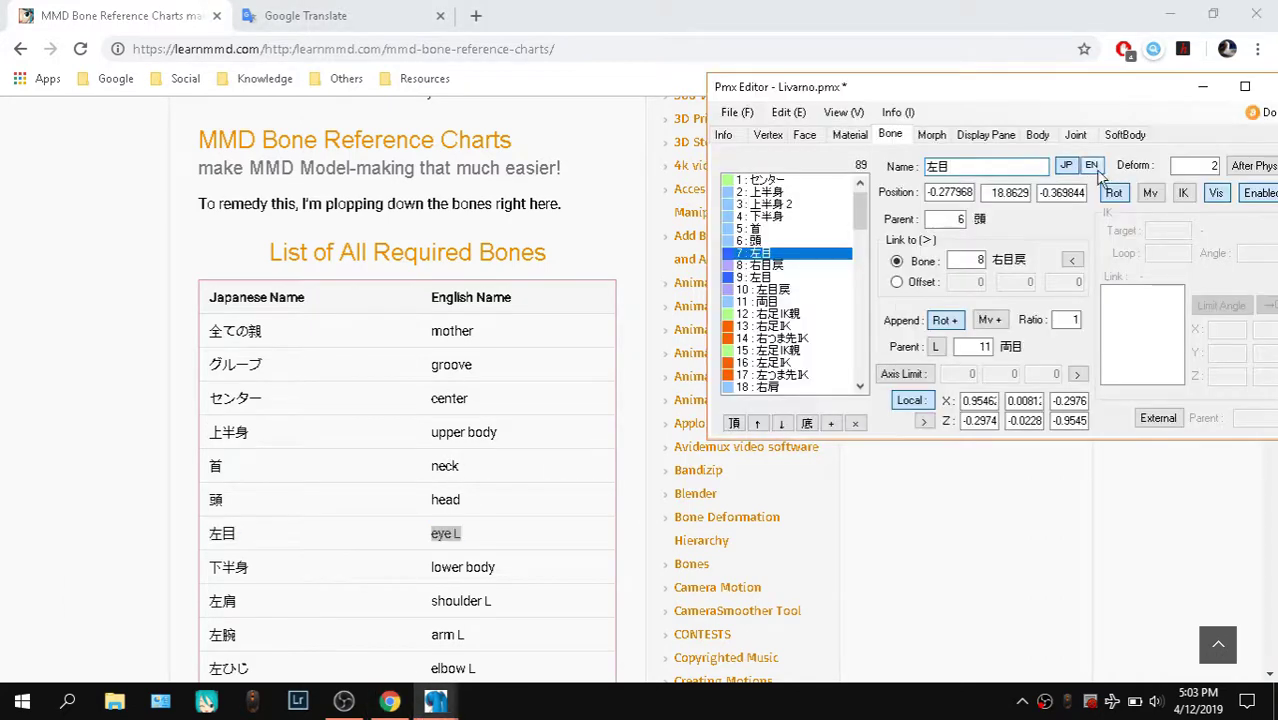
click(1093, 166)
click(1067, 166)
Find the right-side bones table in the reference chart and copy the right eye's Japanese name, 右目
click(790, 265)
click(400, 420)
scroll(399, 417, down, 15)
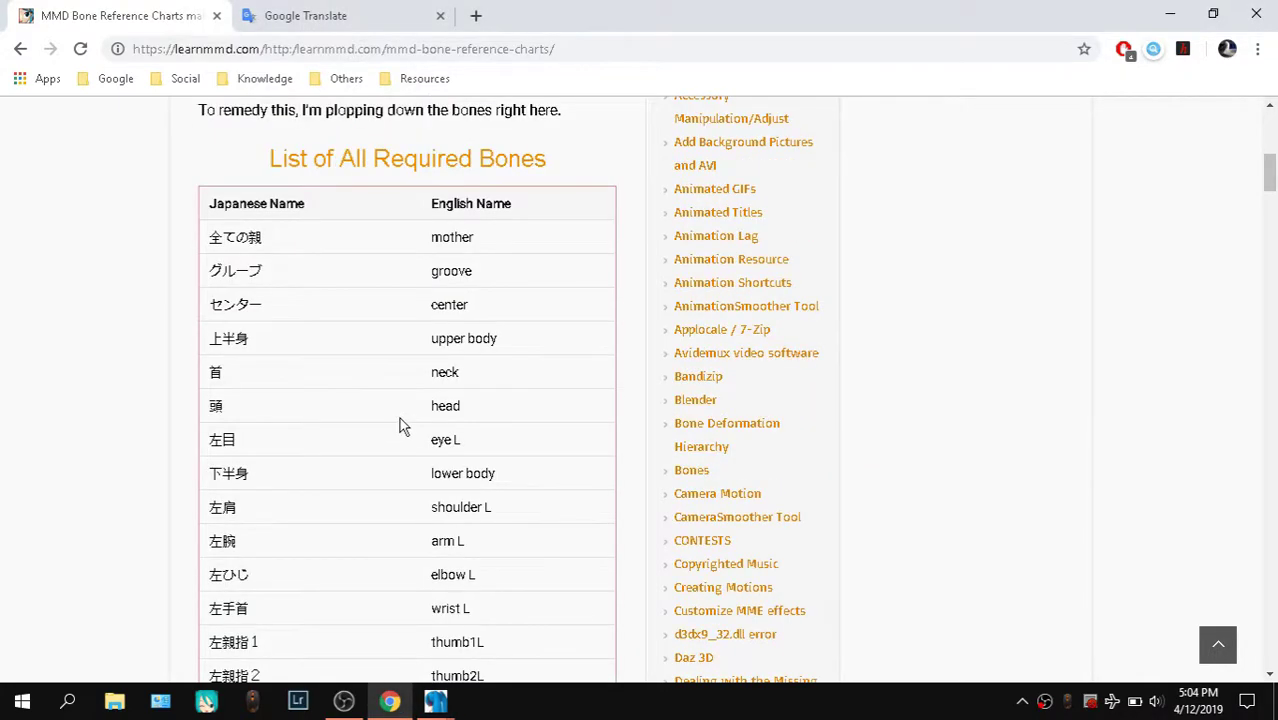
scroll(476, 402, up, 3)
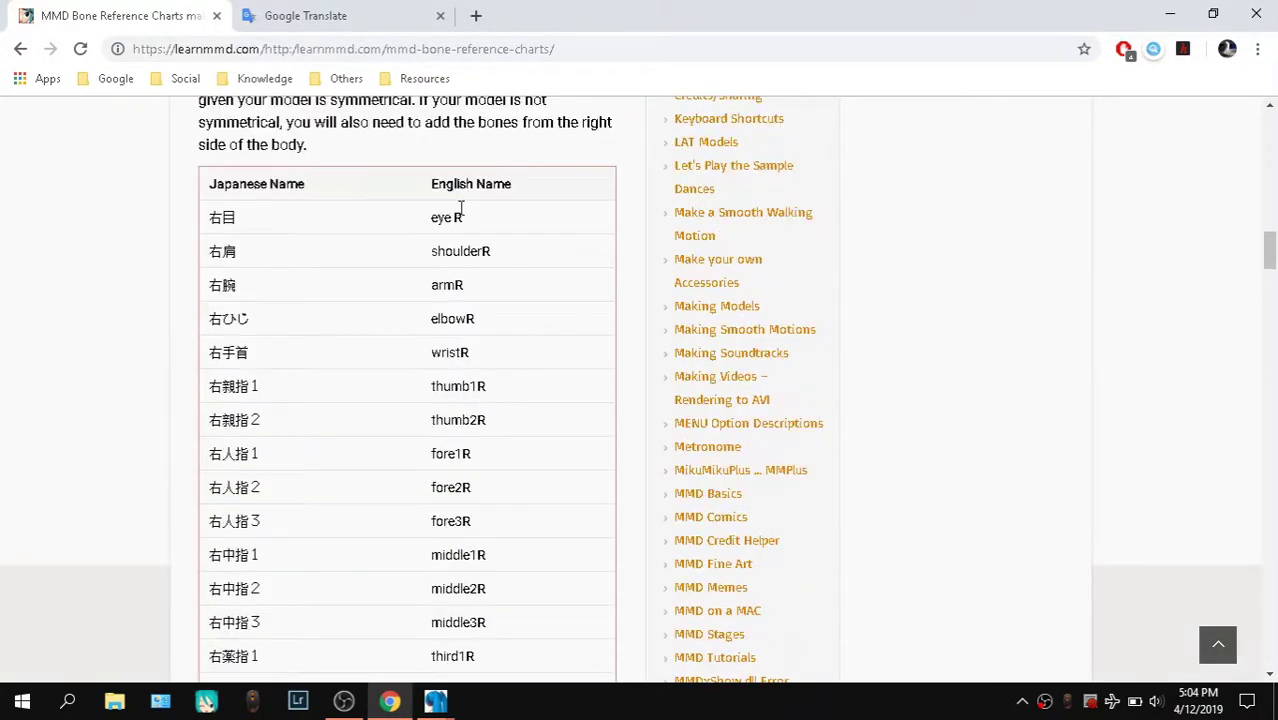
drag(256, 224, 212, 228)
Compare Livarno's eye bones in the model view with bones 7 and 8 in the list, including their English names
click(435, 701)
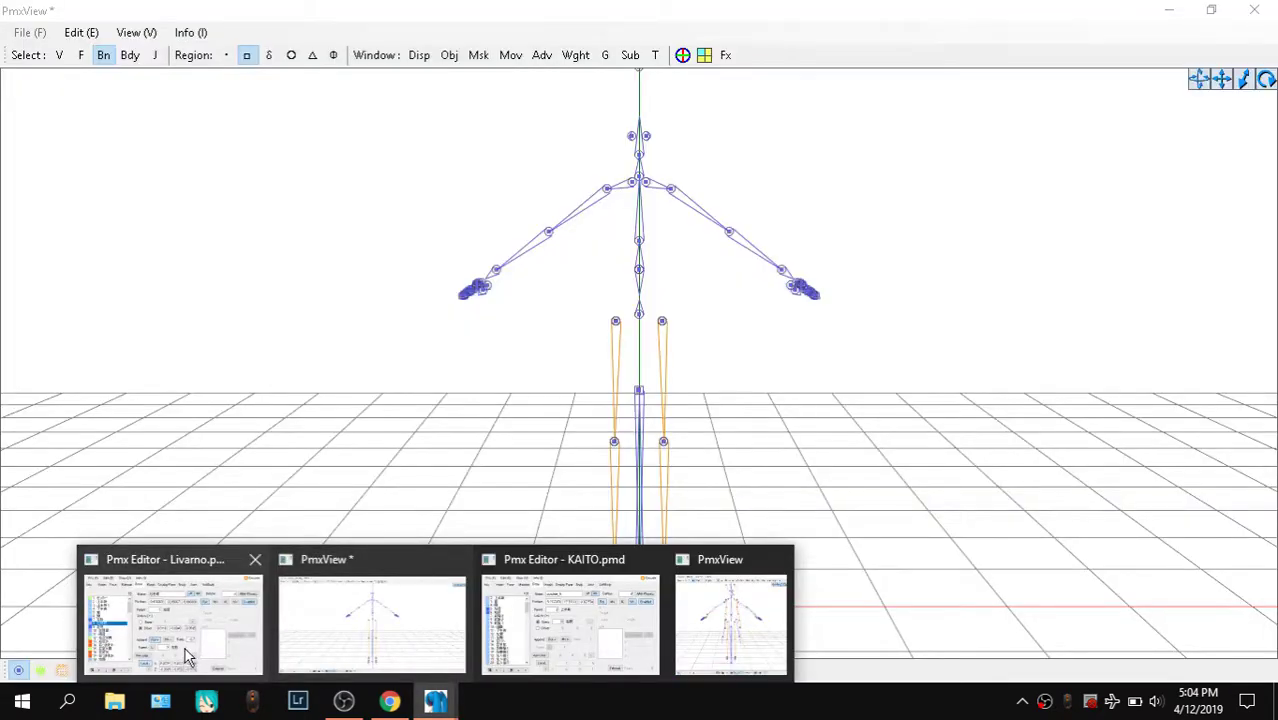
click(186, 657)
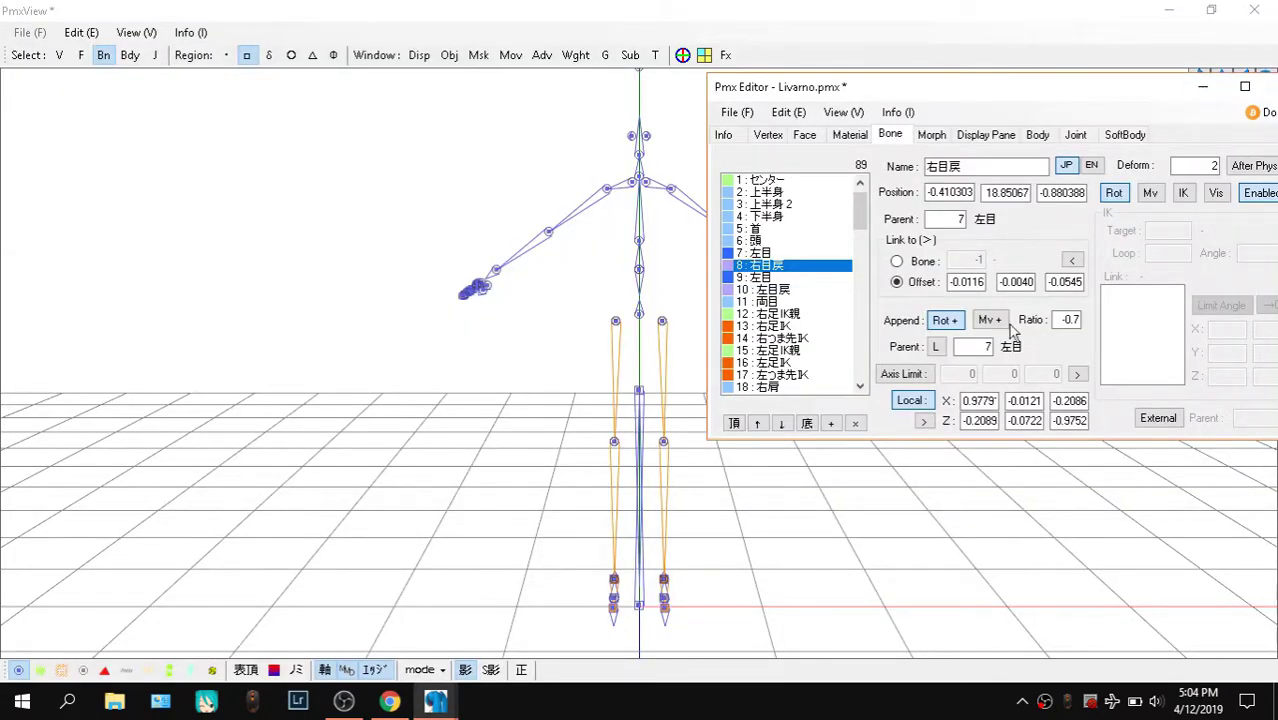
right_drag(952, 535, 838, 458)
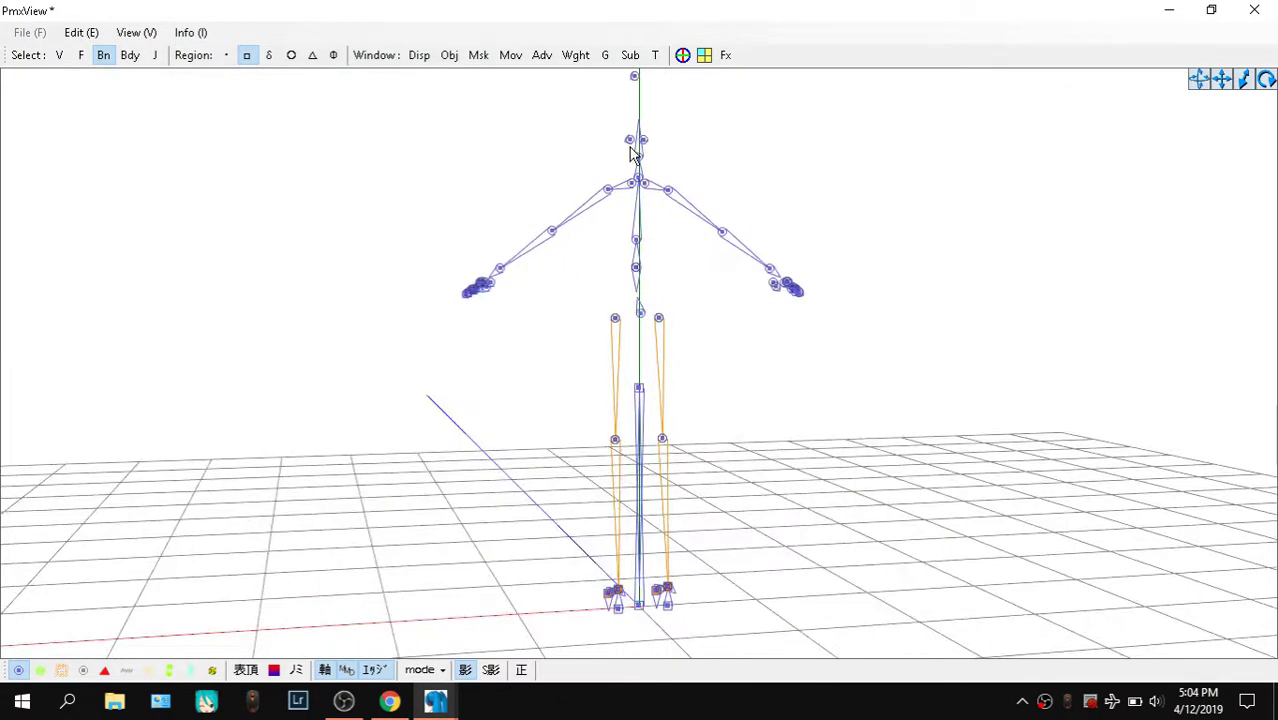
right_drag(665, 163, 822, 226)
click(436, 703)
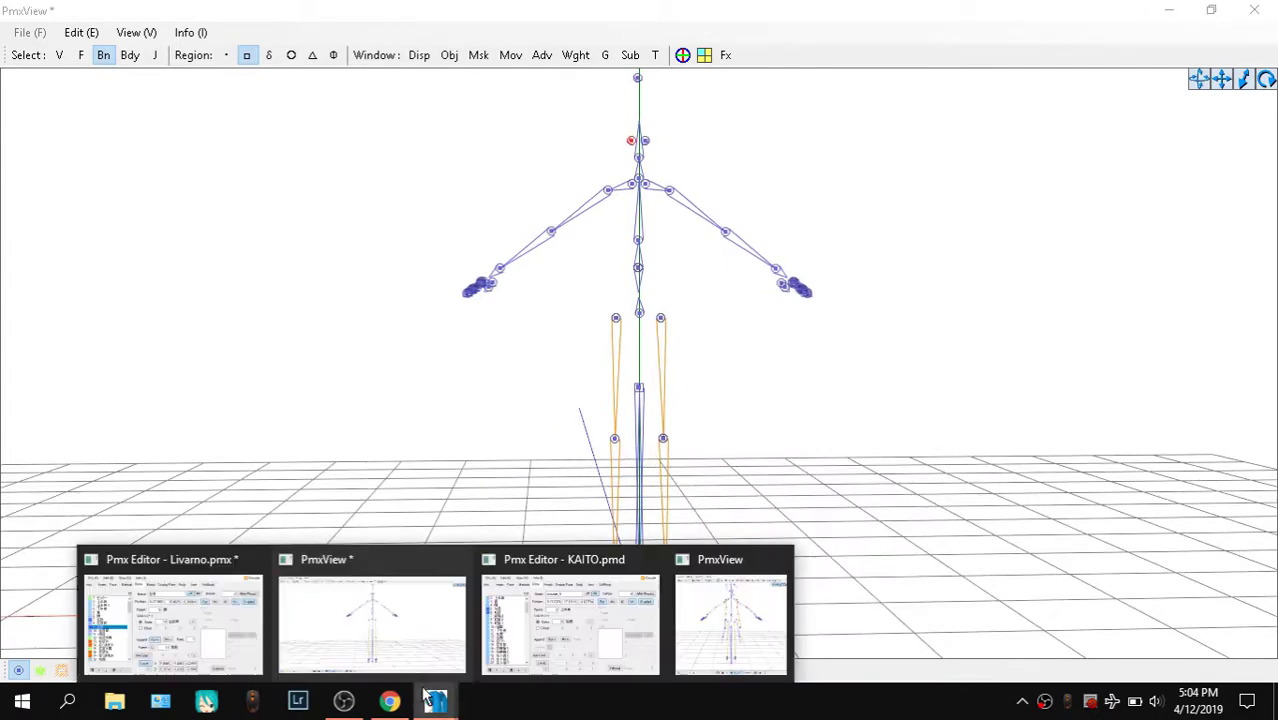
click(145, 632)
click(782, 252)
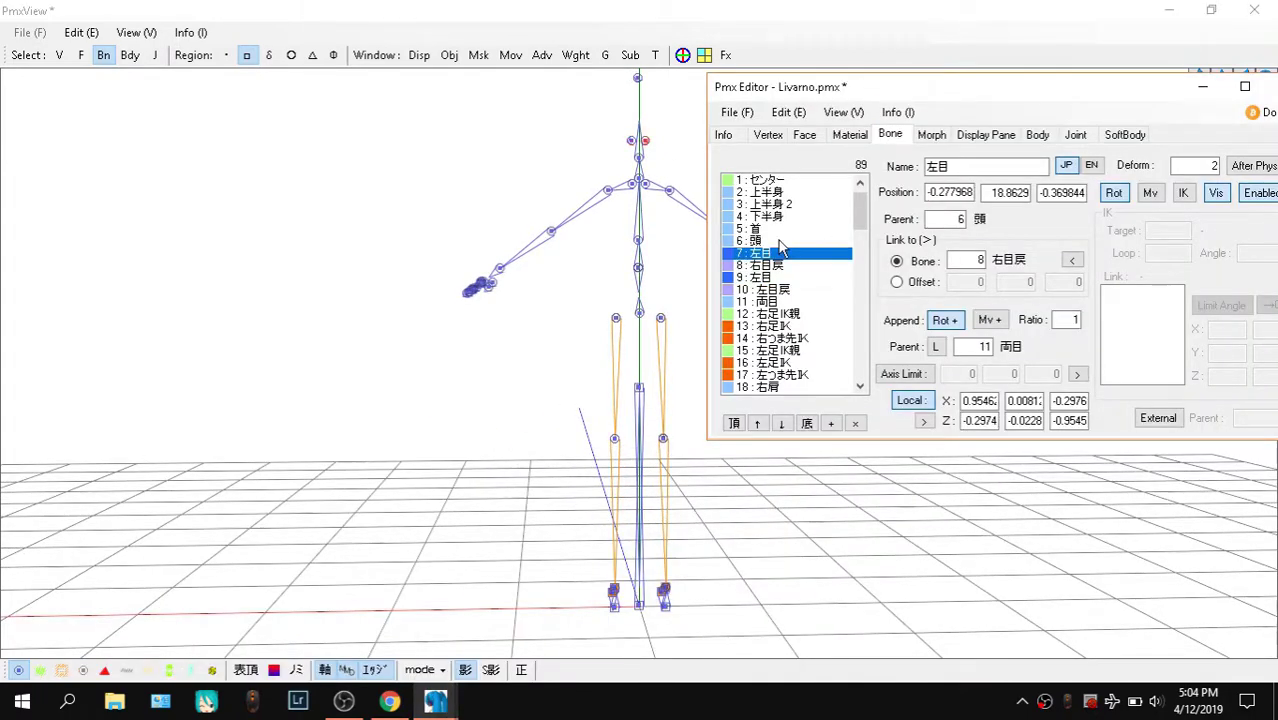
click(1091, 165)
click(790, 265)
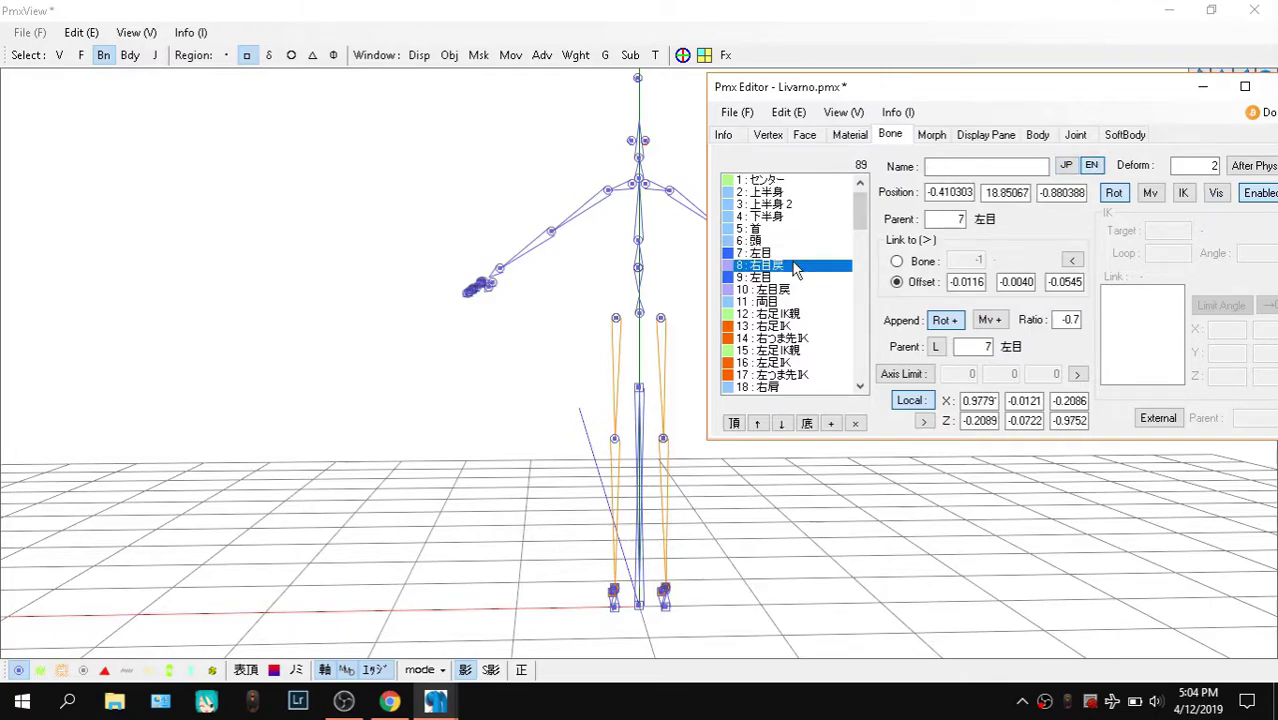
Examine the eye bones from another angle and toggle the visibility setting of bone 8, 右目戻, on and off
right_drag(638, 240, 563, 668)
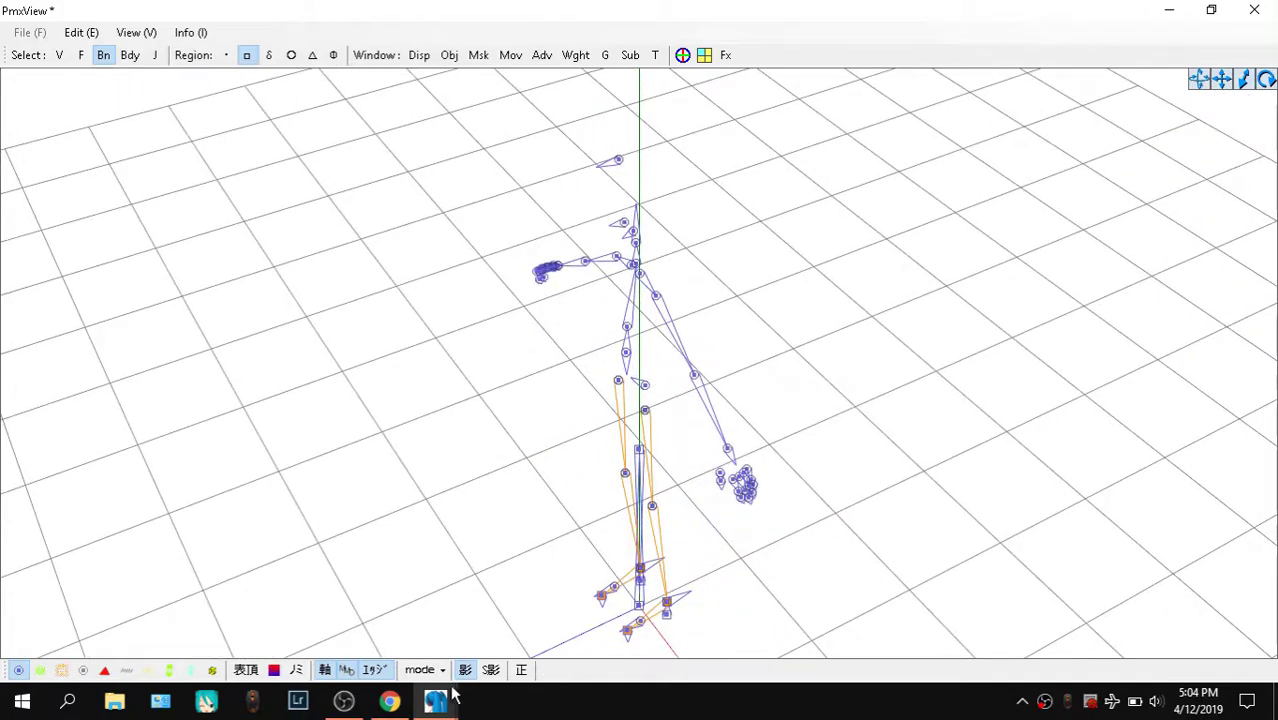
mouse_move(445, 697)
click(192, 592)
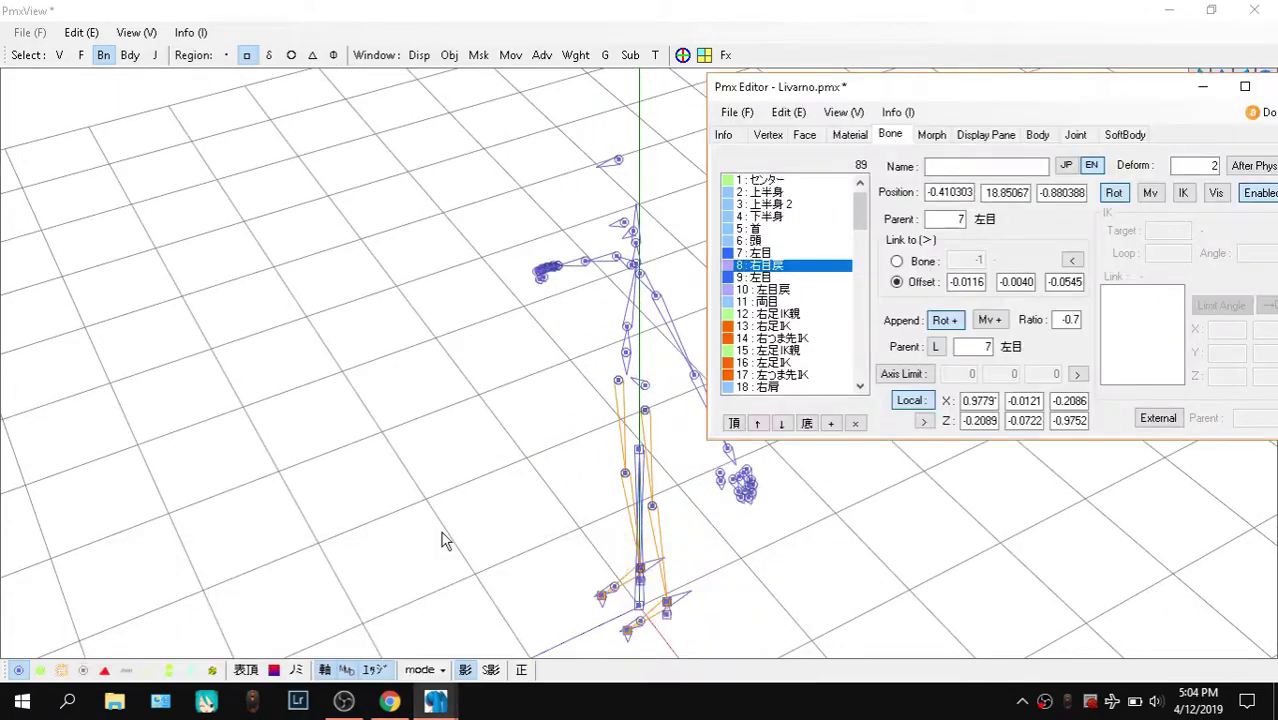
click(1216, 194)
click(1218, 197)
Name Livarno's ninth bone 右目 in Japanese and "eye R" in English, copying the English name from the reference chart
click(787, 278)
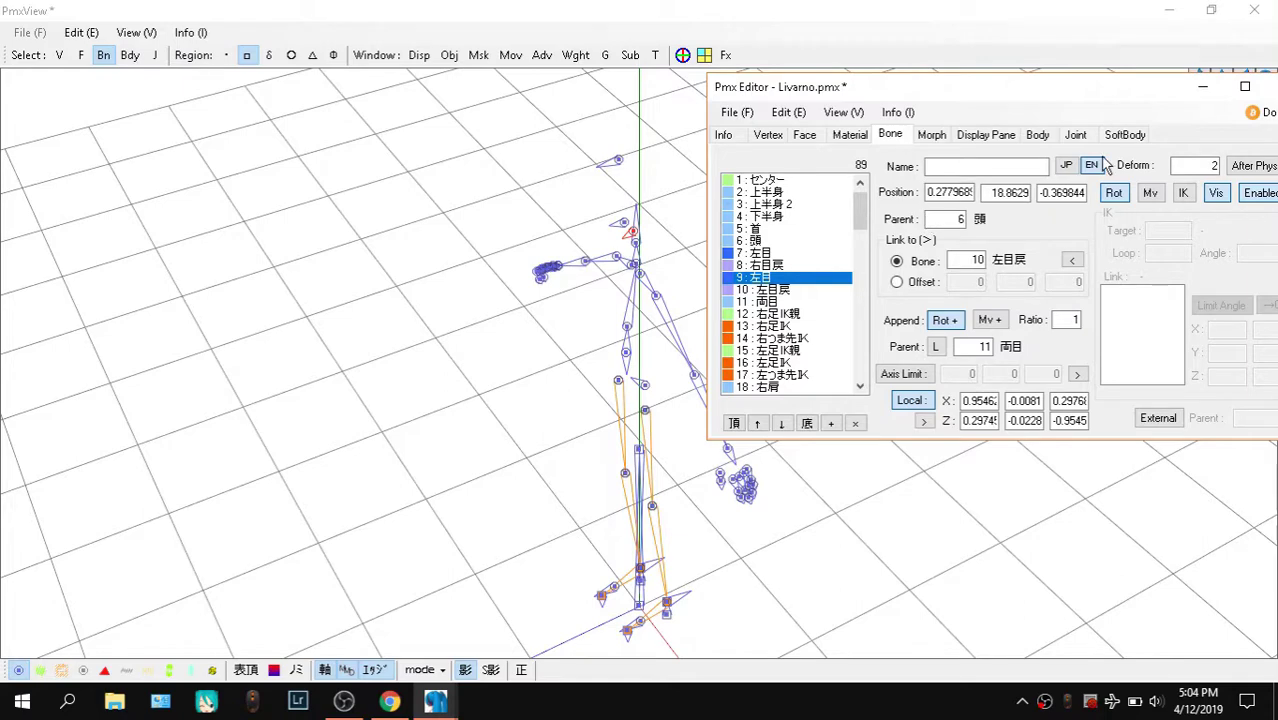
click(1066, 165)
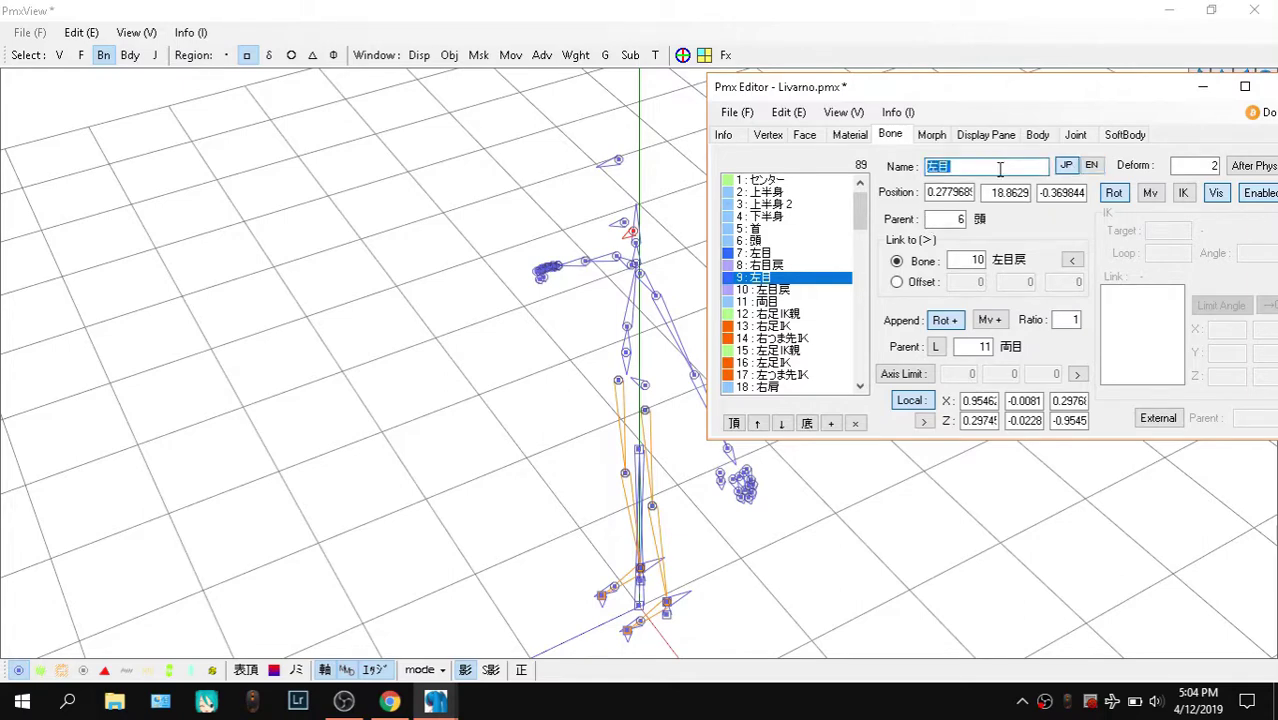
click(1091, 165)
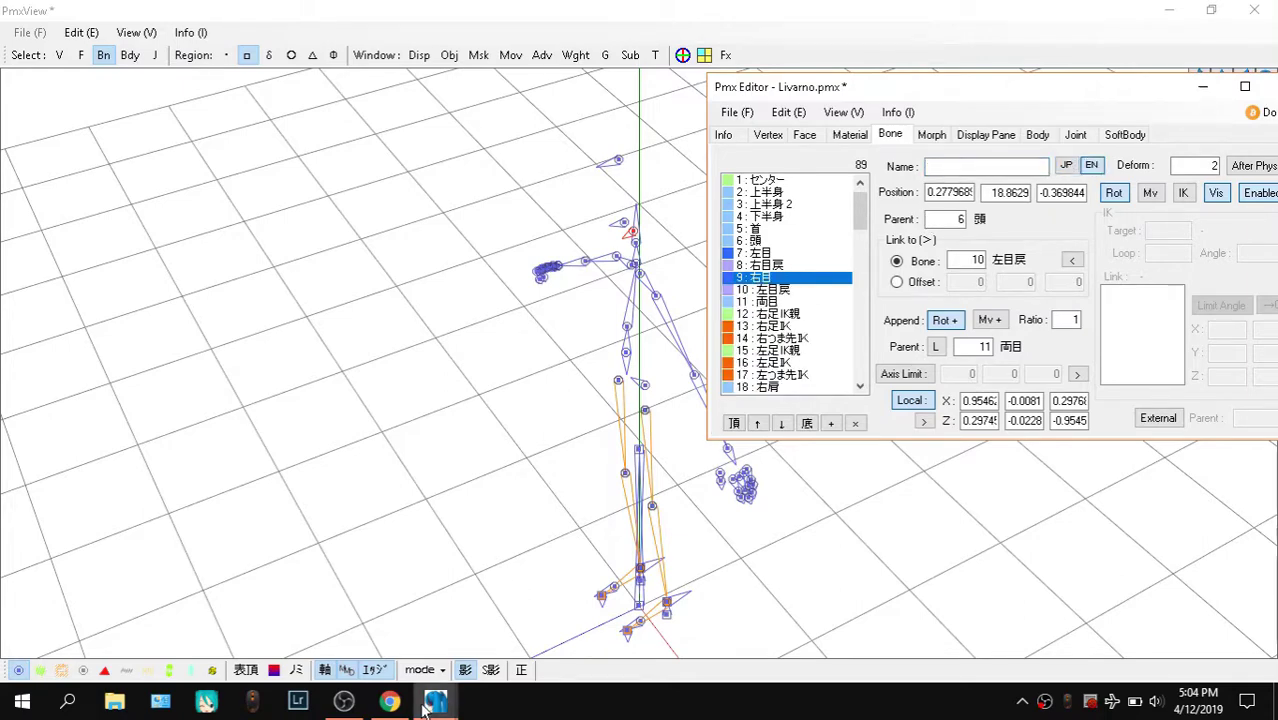
click(390, 702)
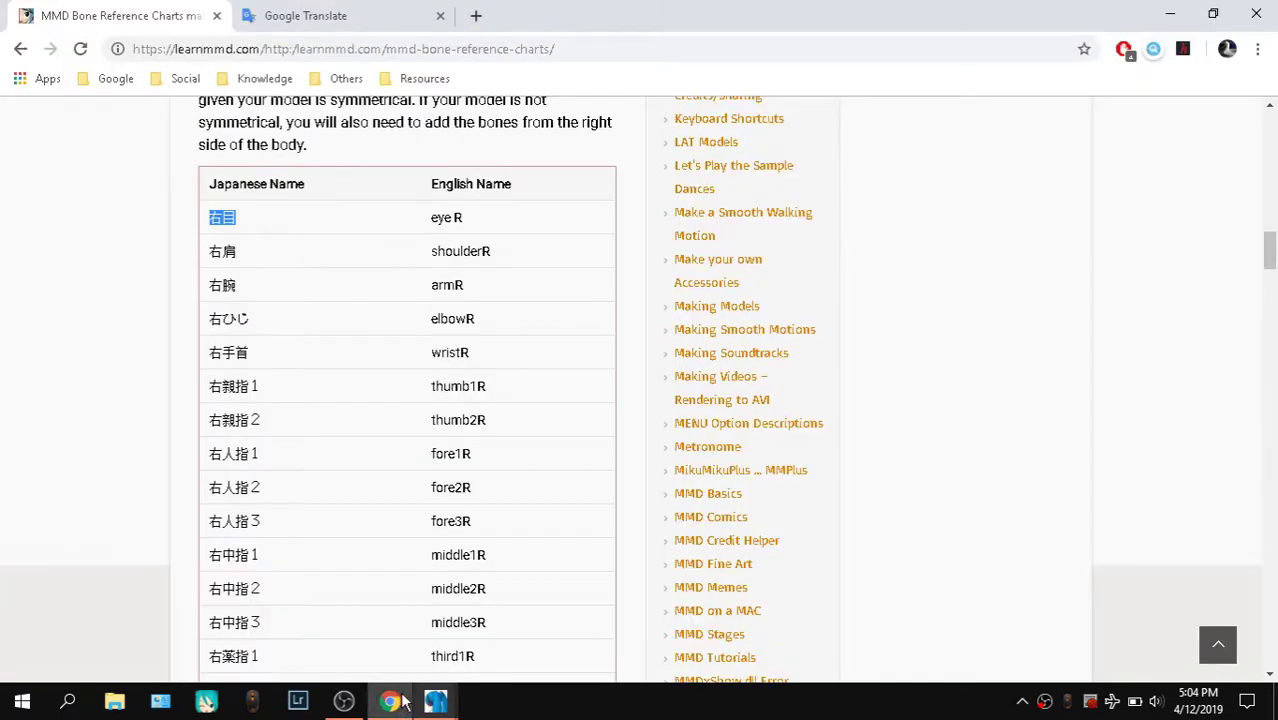
mouse_move(435, 700)
click(222, 640)
scroll(499, 316, up, 4)
drag(430, 593, 479, 598)
key(ctrl+c)
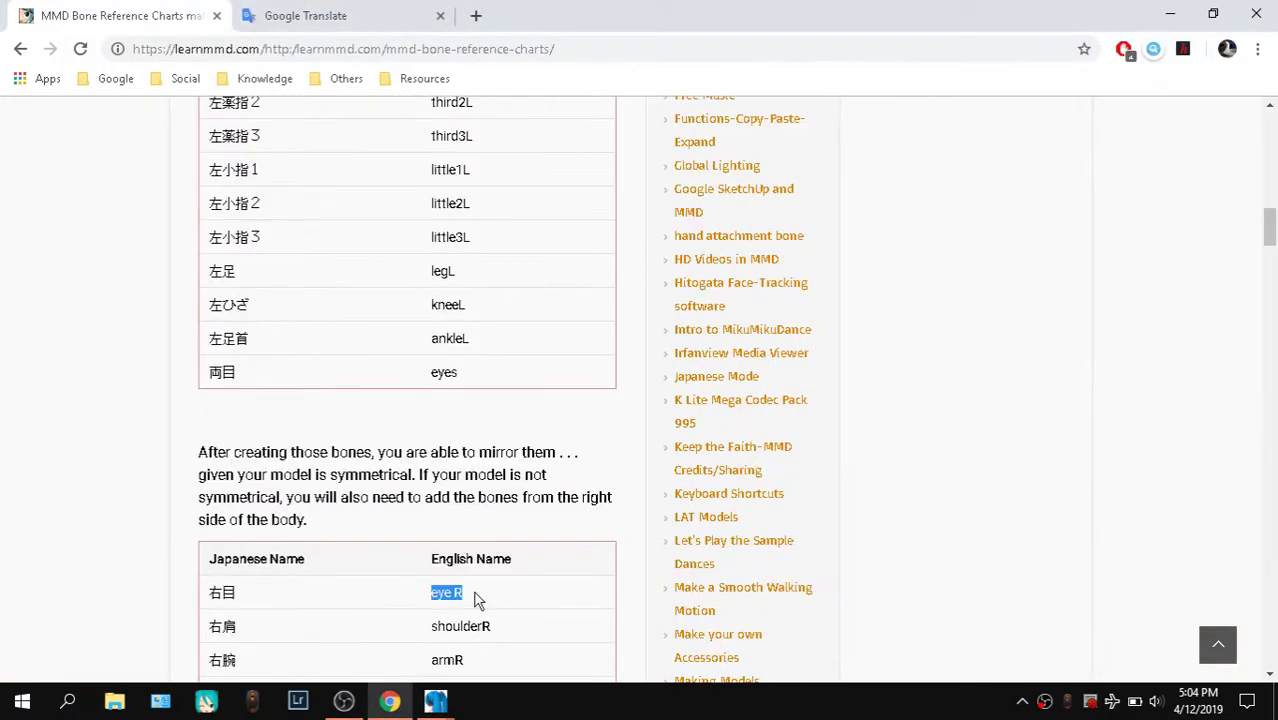
click(172, 615)
click(1040, 168)
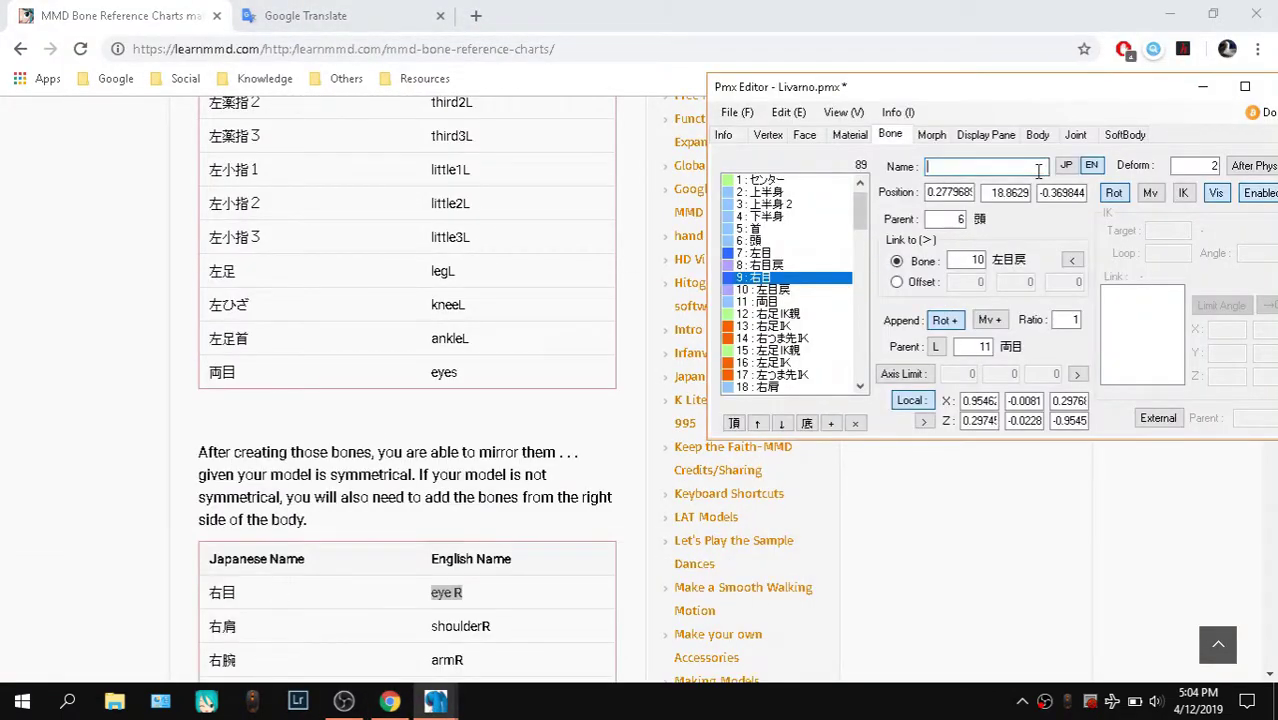
key(ctrl+v)
Move the two eye return bones, 右目戻 and 左目戻, down to the end of Livarno's bone list
click(780, 266)
ctrl+click(790, 290)
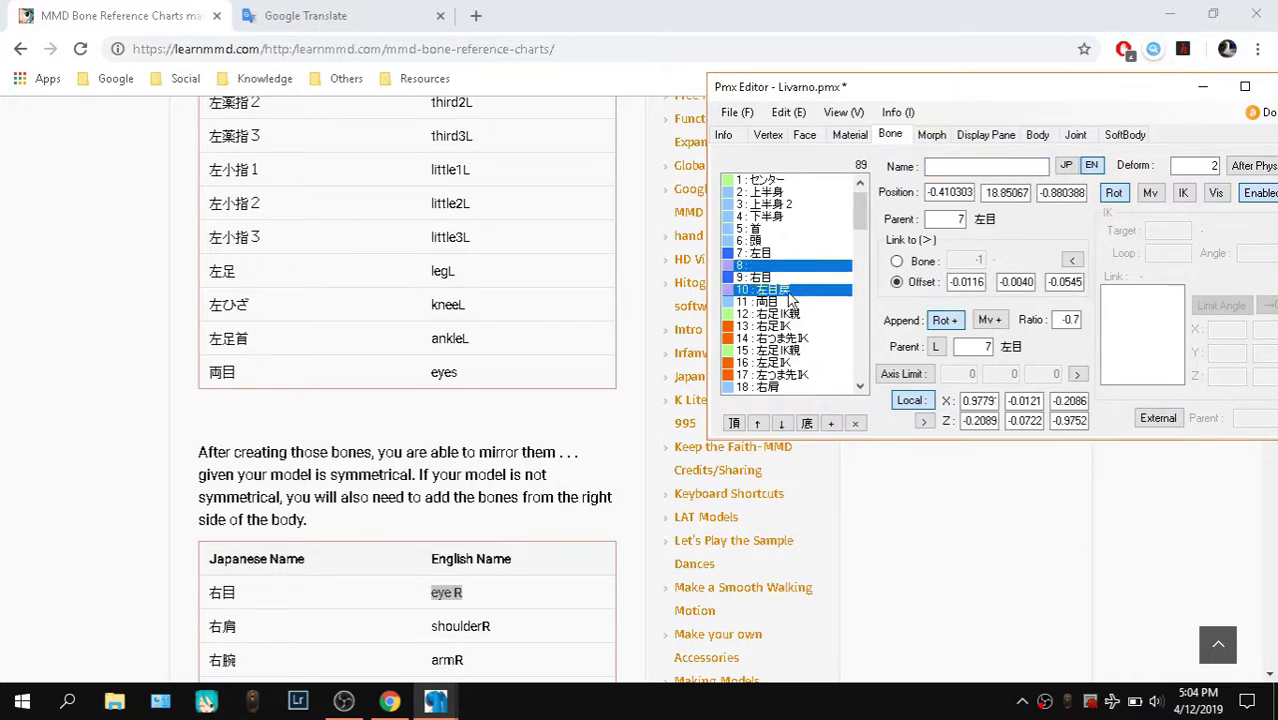
right_click(799, 272)
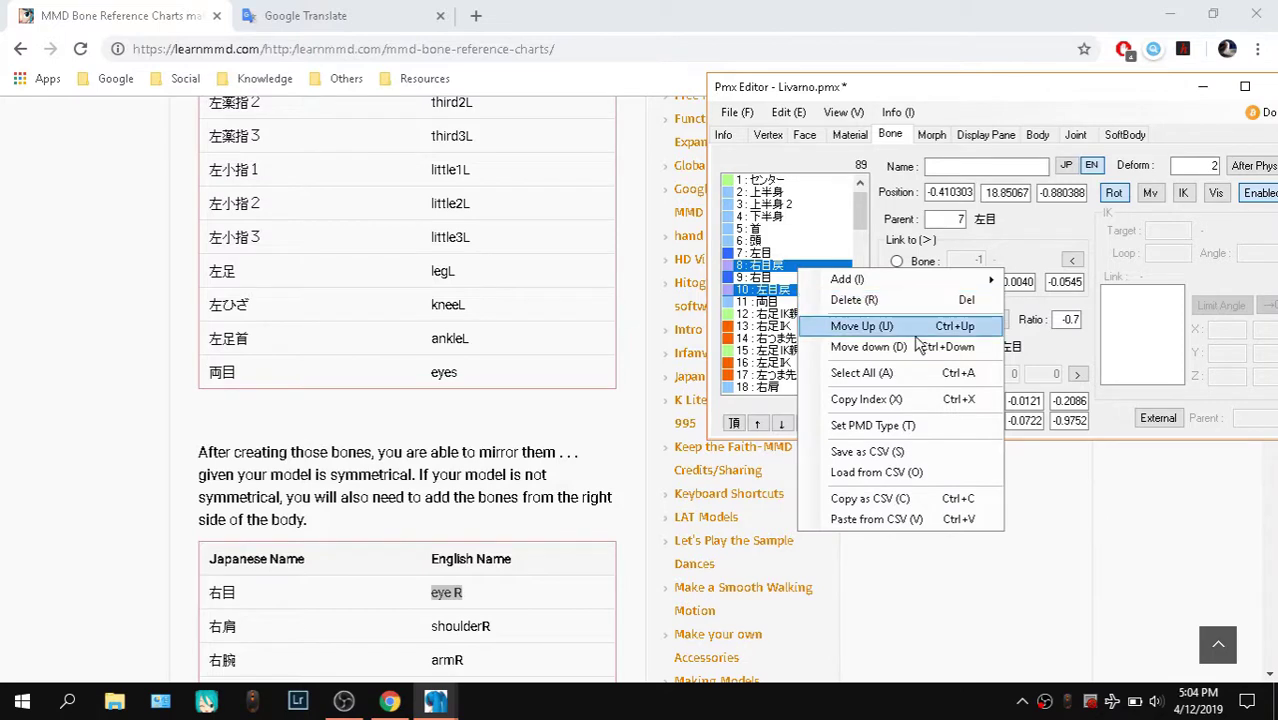
click(780, 268)
ctrl+click(788, 290)
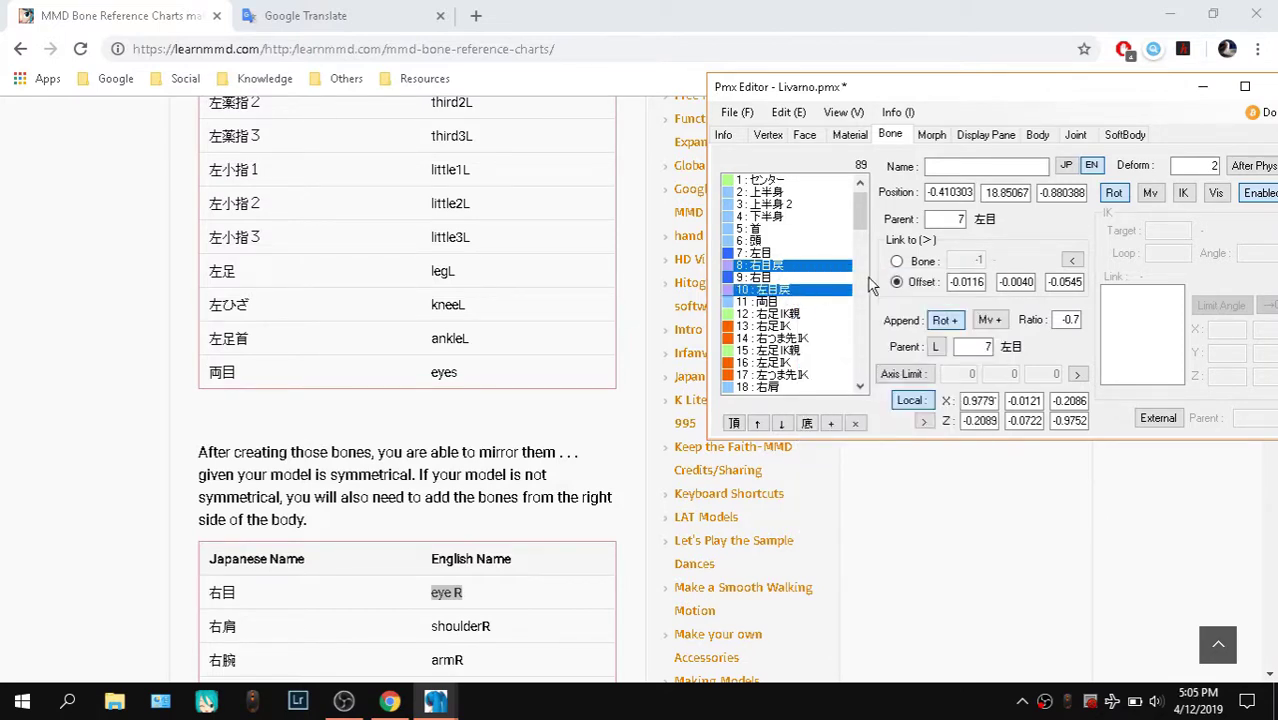
key(ctrl+Down)
key(ctrl+Down)
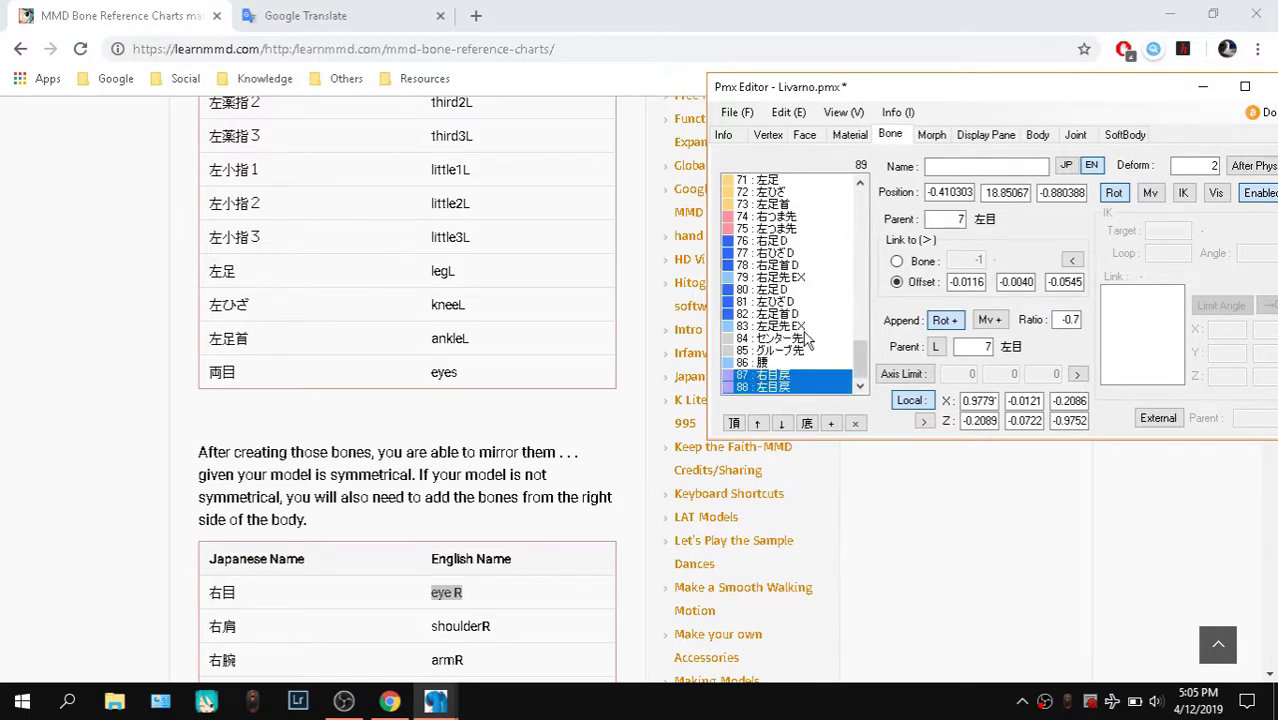
Open Livarno in the Transform View to test the reordered eye bones
click(436, 700)
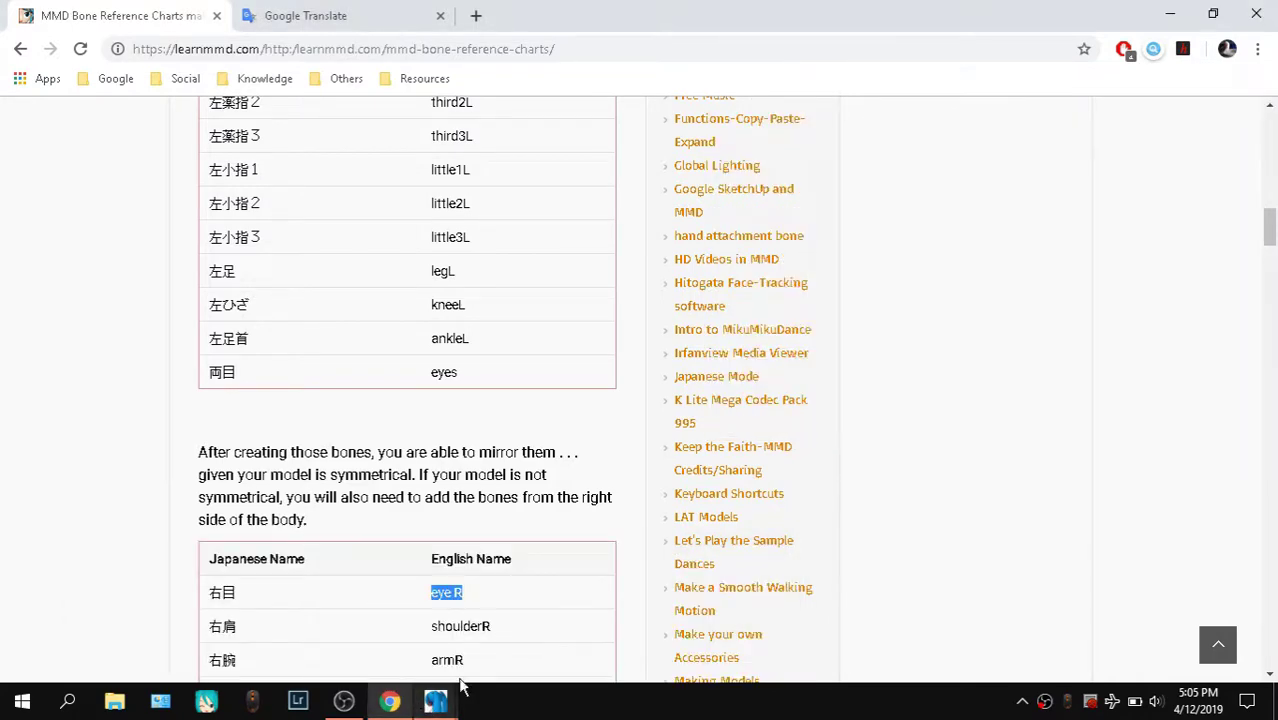
mouse_move(436, 700)
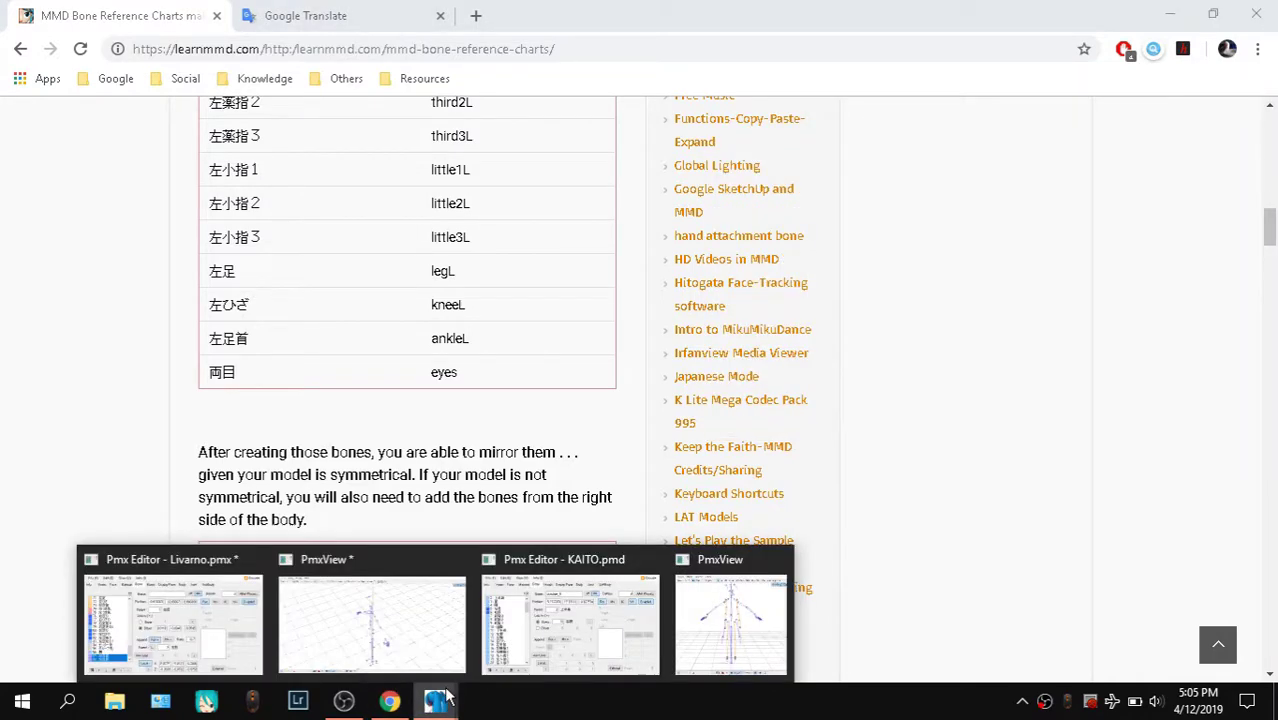
click(405, 612)
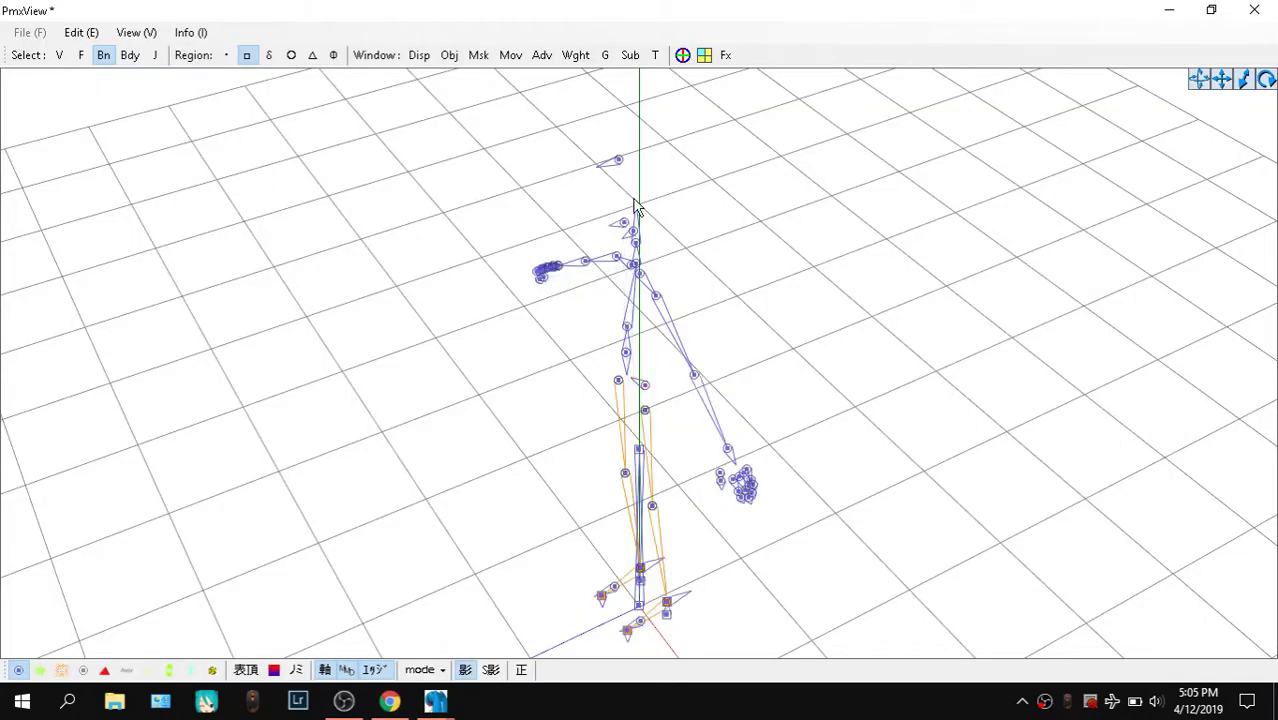
right_drag(703, 217, 753, 214)
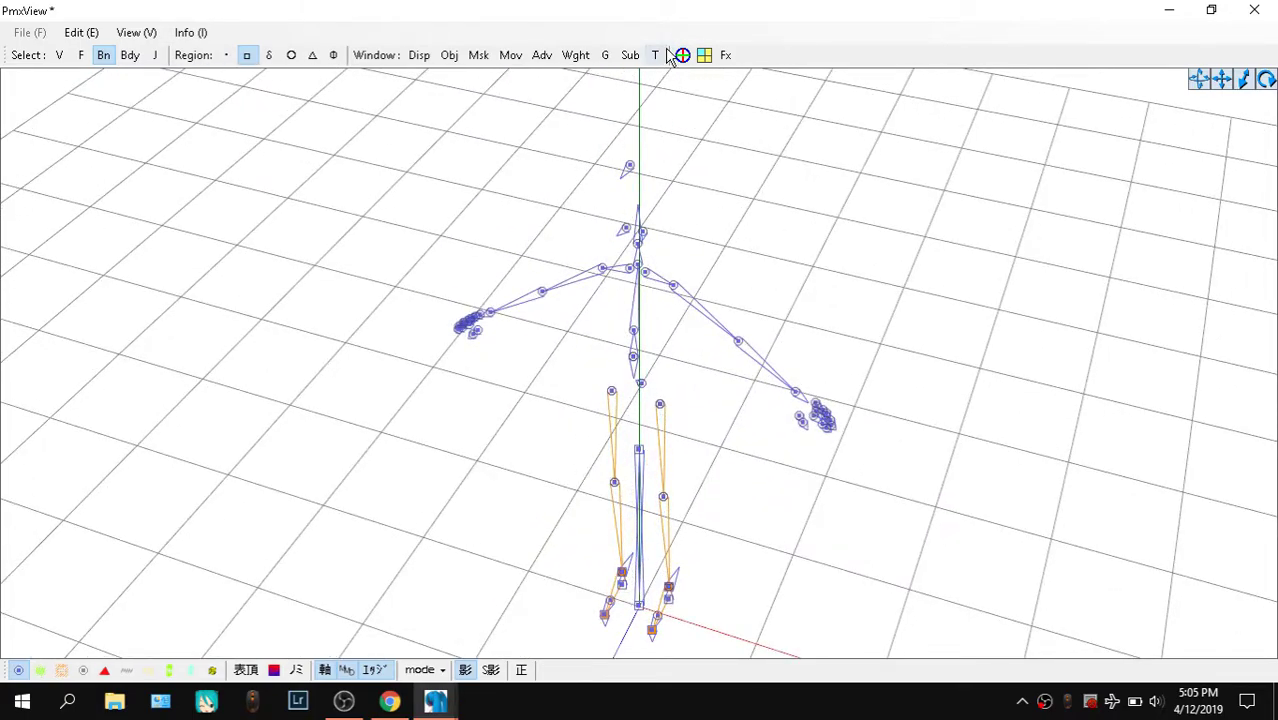
click(670, 54)
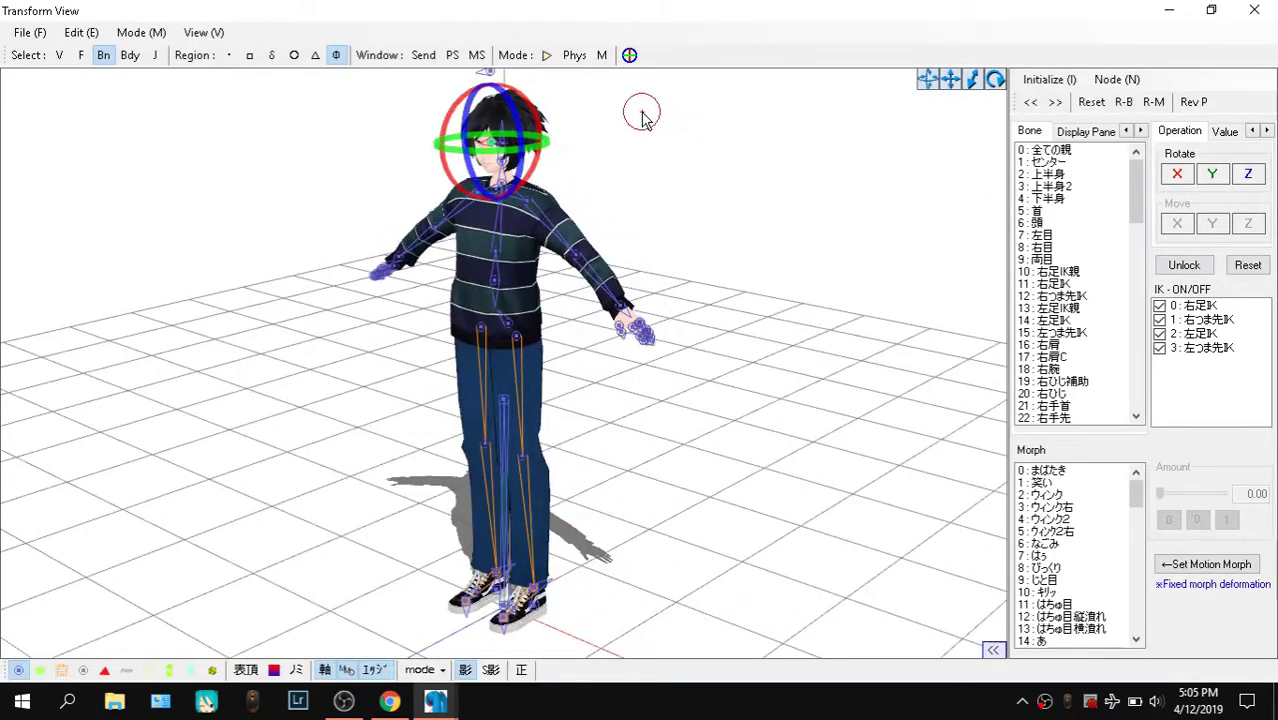
Select the left and right eye bones in turn and test the X rotation of the right eye bone, 右目
right_drag(642, 117, 520, 160)
click(490, 212)
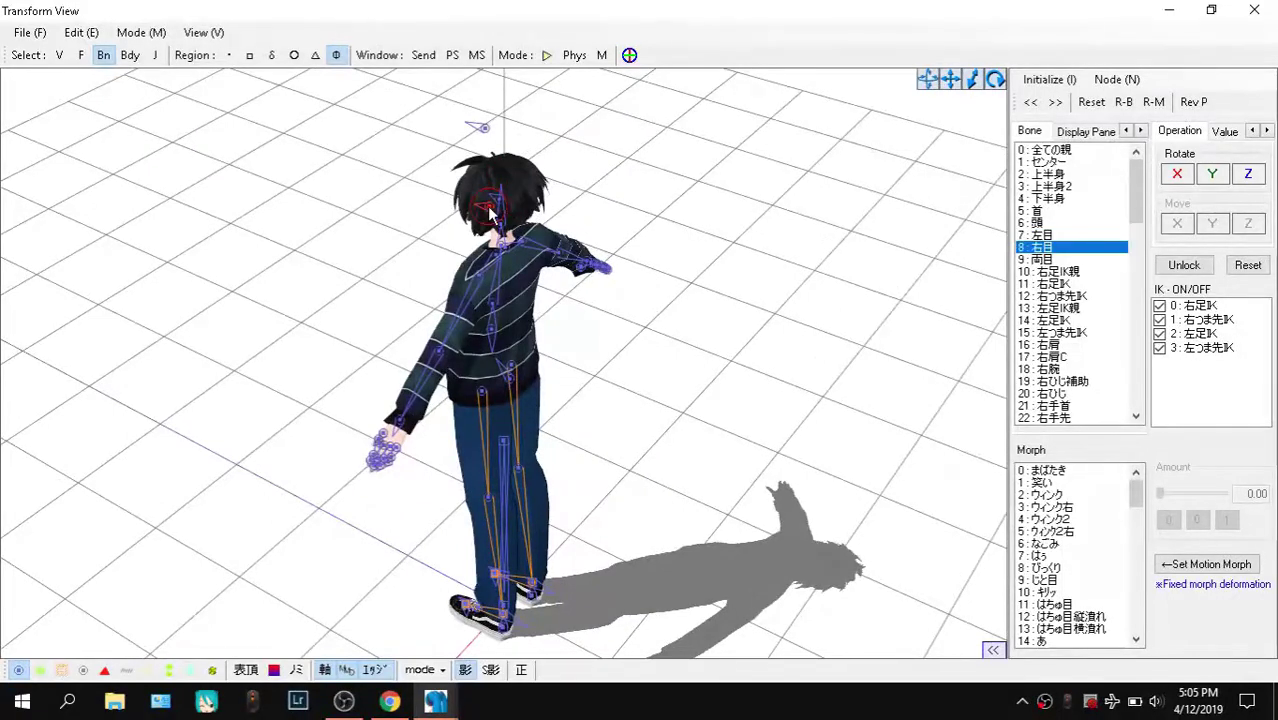
click(489, 208)
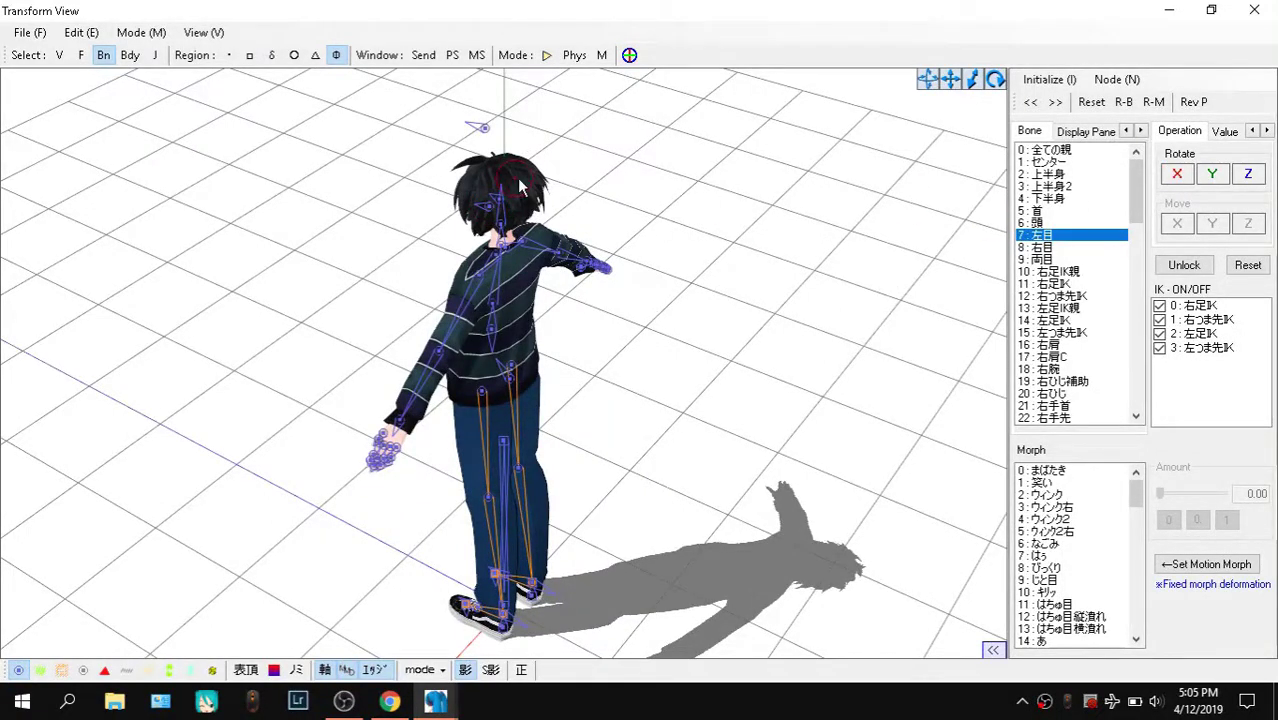
click(491, 212)
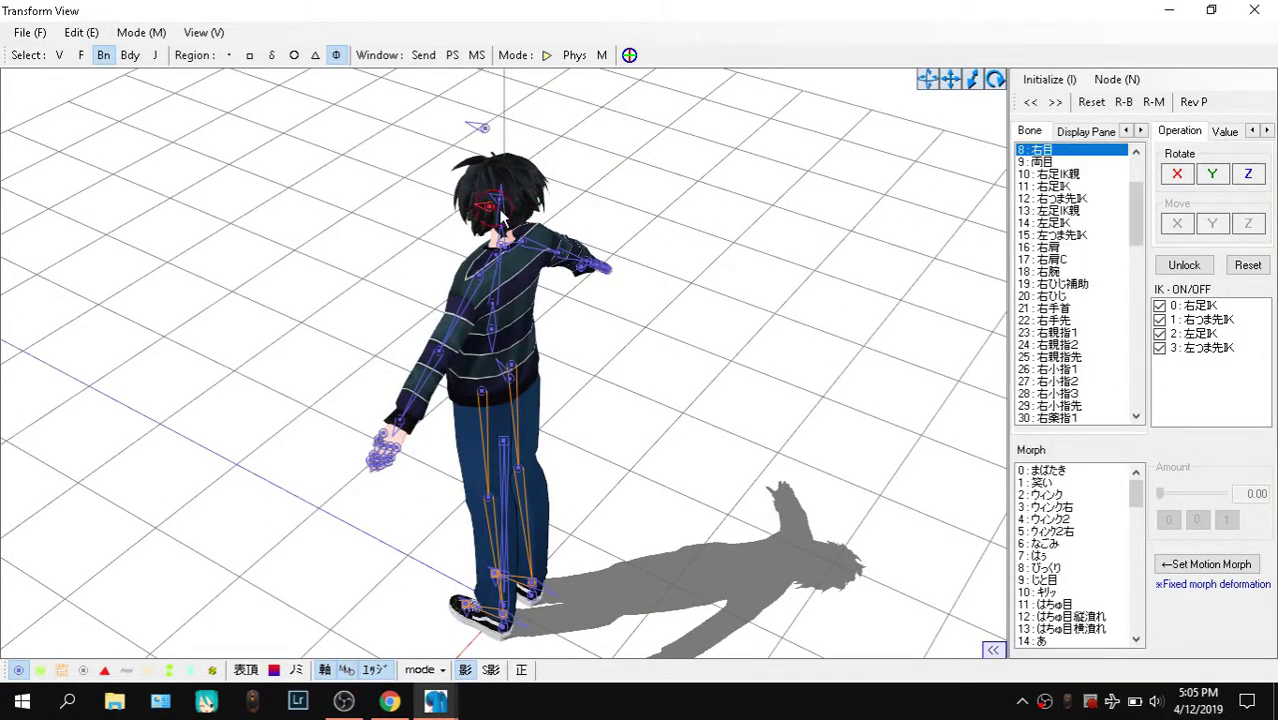
click(500, 211)
click(500, 211)
click(500, 211)
click(500, 211)
click(630, 57)
click(488, 209)
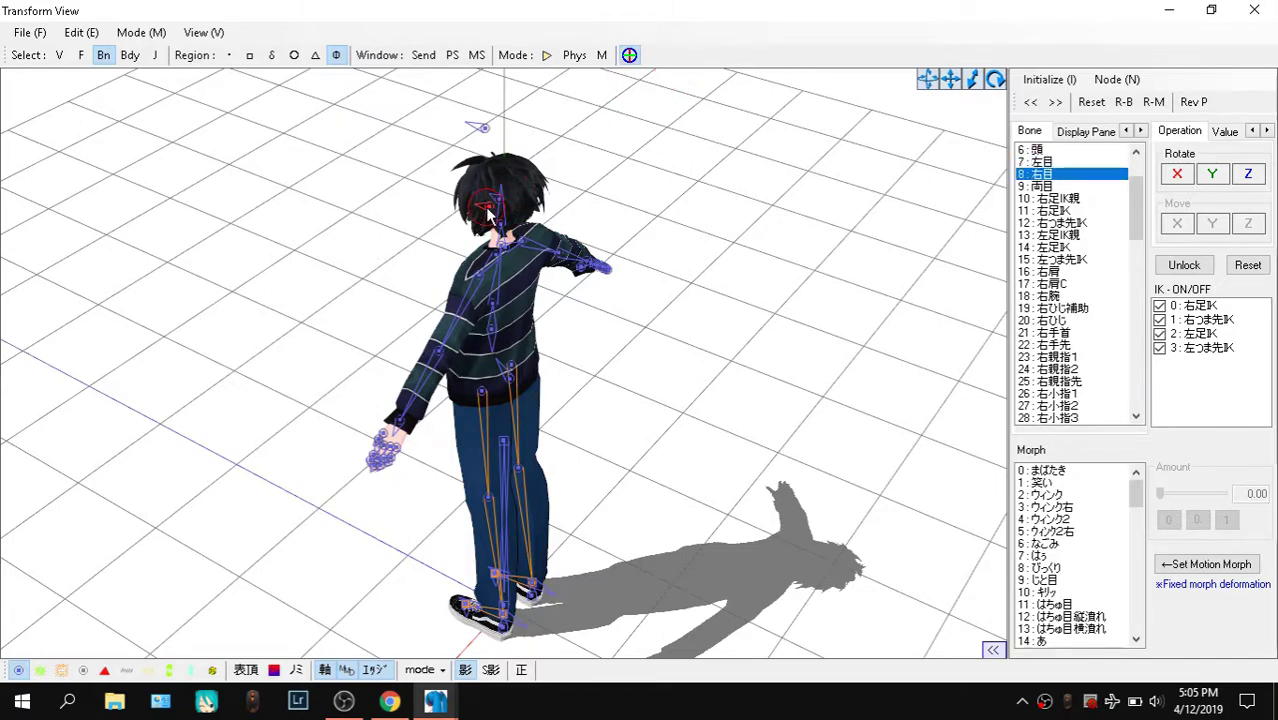
mouse_move(1177, 174)
mouse_down()
mouse_move(1177, 160)
mouse_move(1177, 186)
mouse_move(1177, 174)
mouse_up()
right_drag(633, 142, 741, 137)
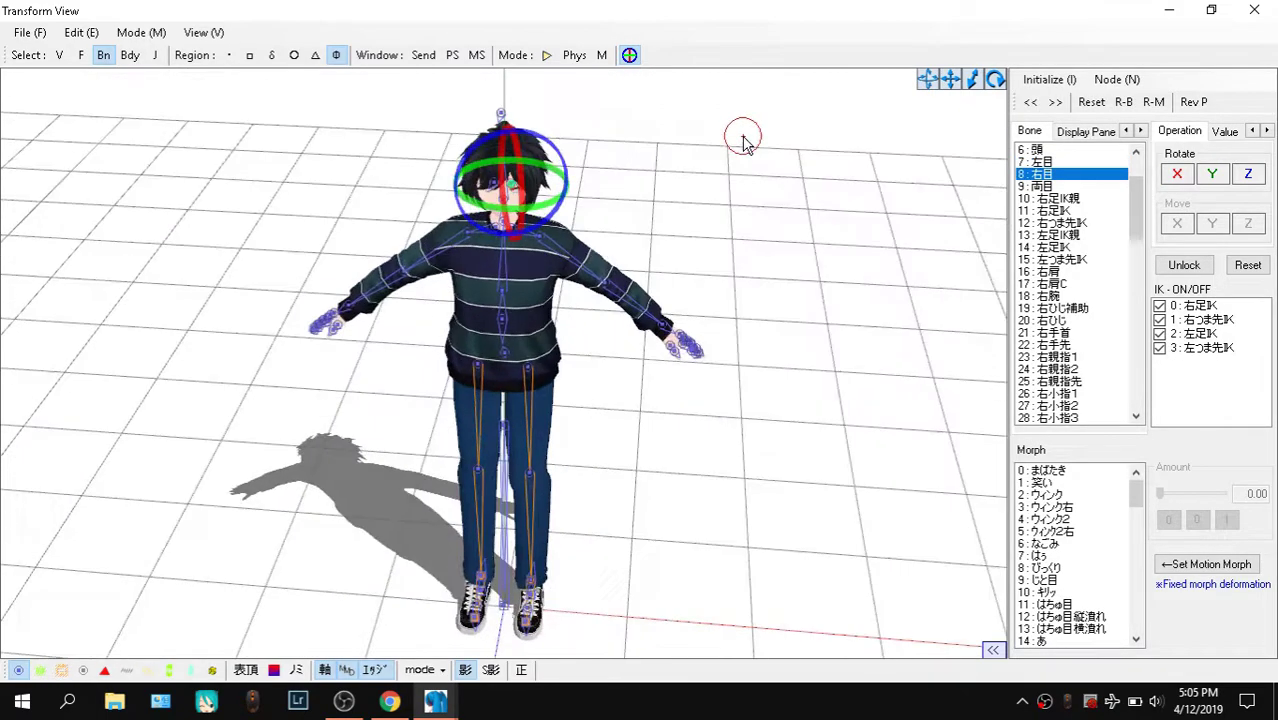
Select the both-eyes bone, 両目, and test its X rotation on the full figure from the front and side
click(501, 113)
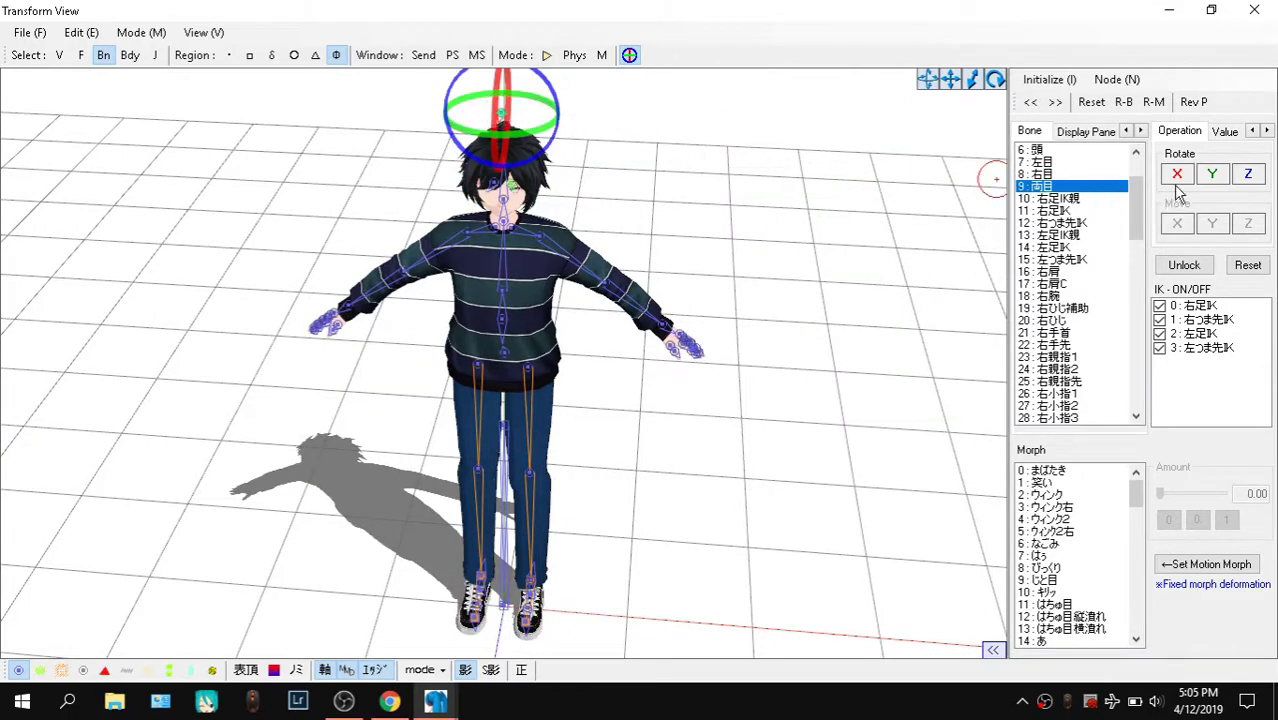
right_drag(800, 252, 836, 236)
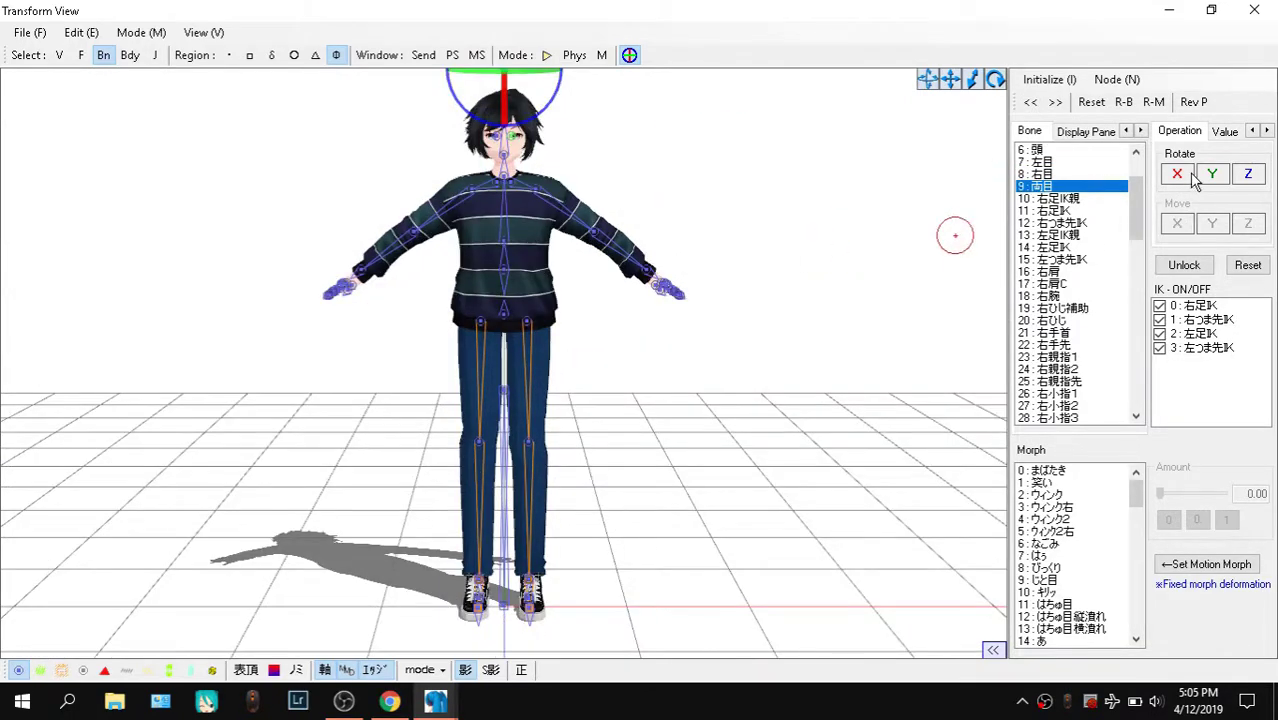
mouse_move(1177, 174)
mouse_down()
mouse_move(1177, 158)
mouse_move(1162, 178)
mouse_up()
right_drag(788, 260, 837, 260)
right_drag(702, 182, 704, 182)
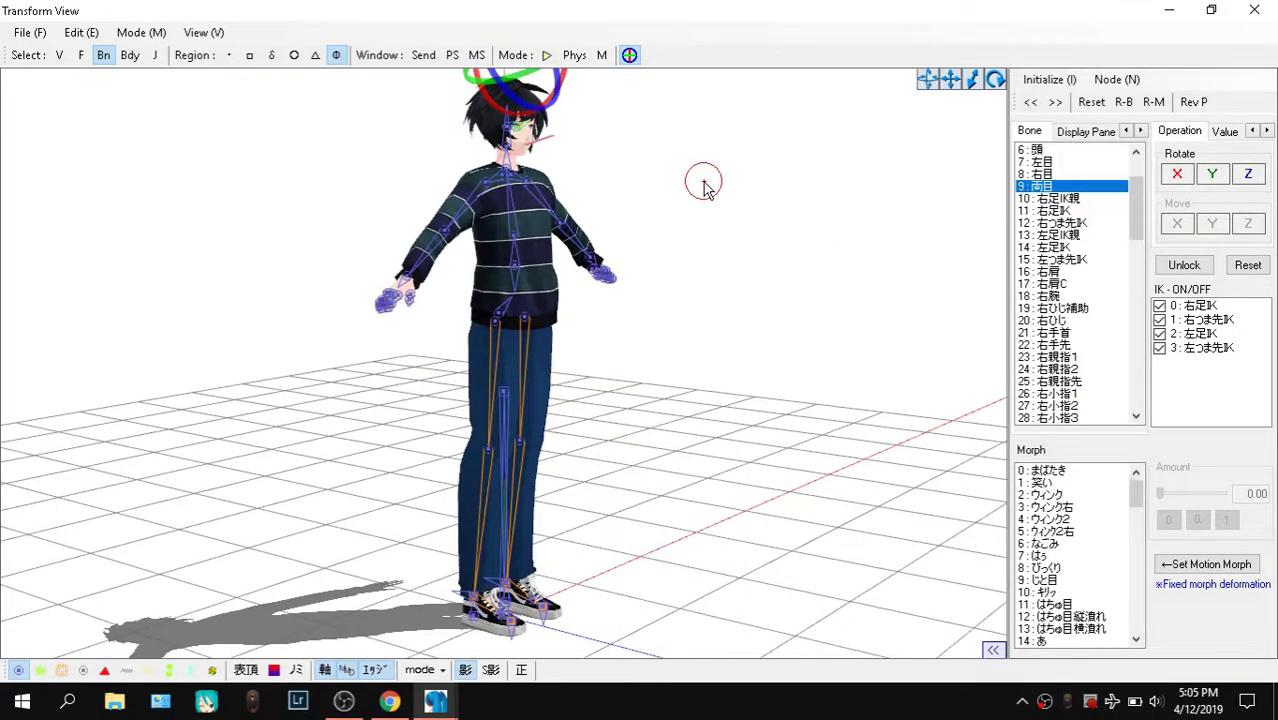
Test the X rotation of the 両目 bone close up, examining both eyes from the side and the front
scroll(704, 183, up, 10)
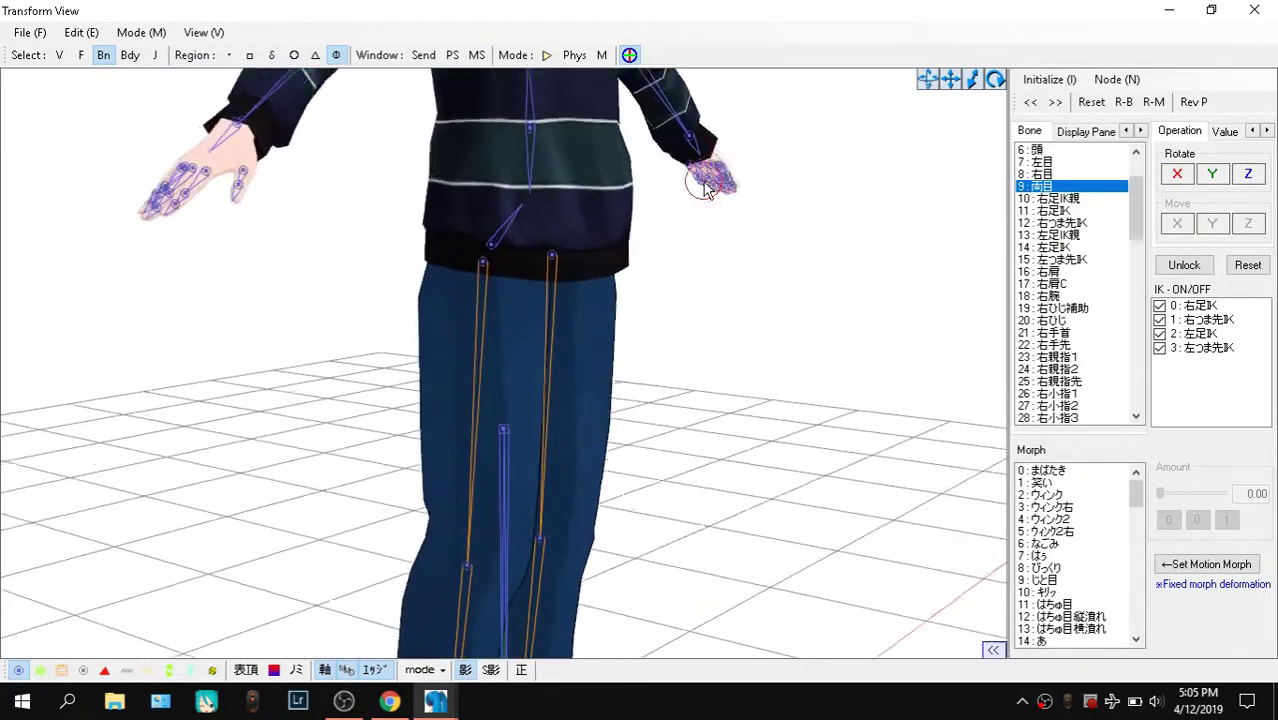
scroll(705, 184, up, 1)
drag(956, 81, 956, 160)
right_drag(596, 132, 628, 148)
scroll(699, 180, up, 4)
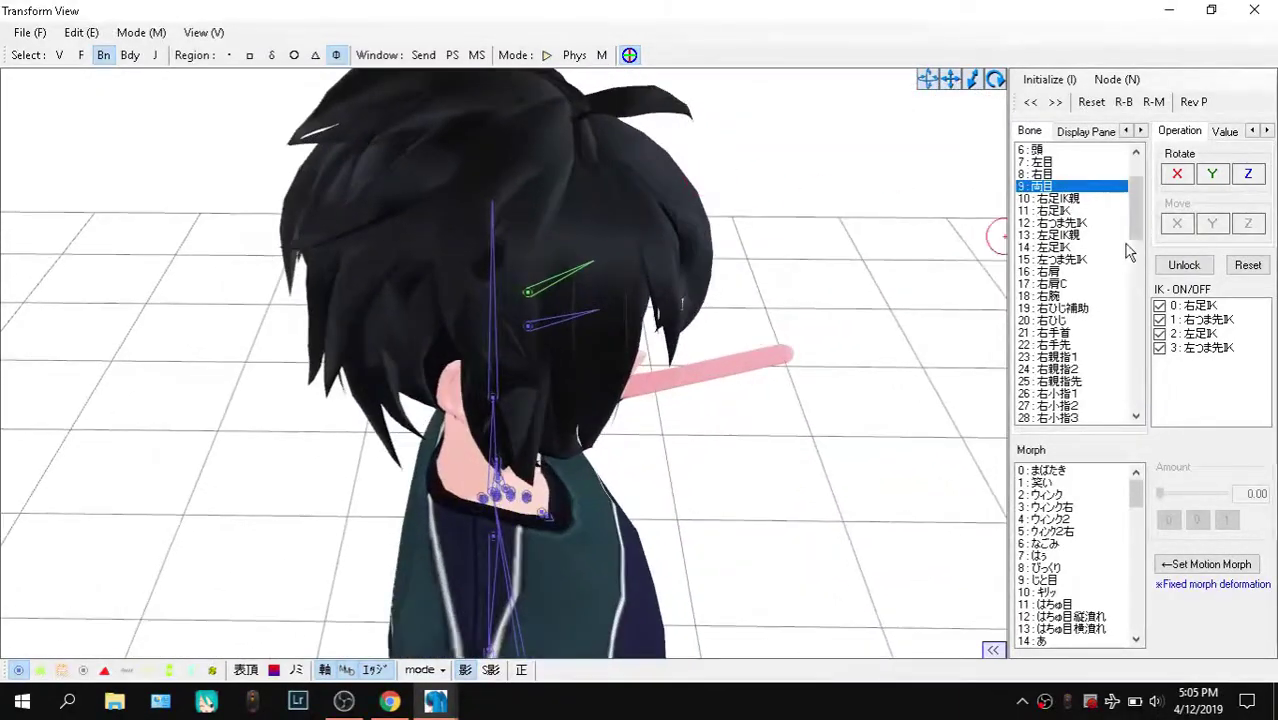
drag(1178, 176, 1110, 176)
right_drag(941, 269, 858, 252)
drag(1178, 175, 1144, 175)
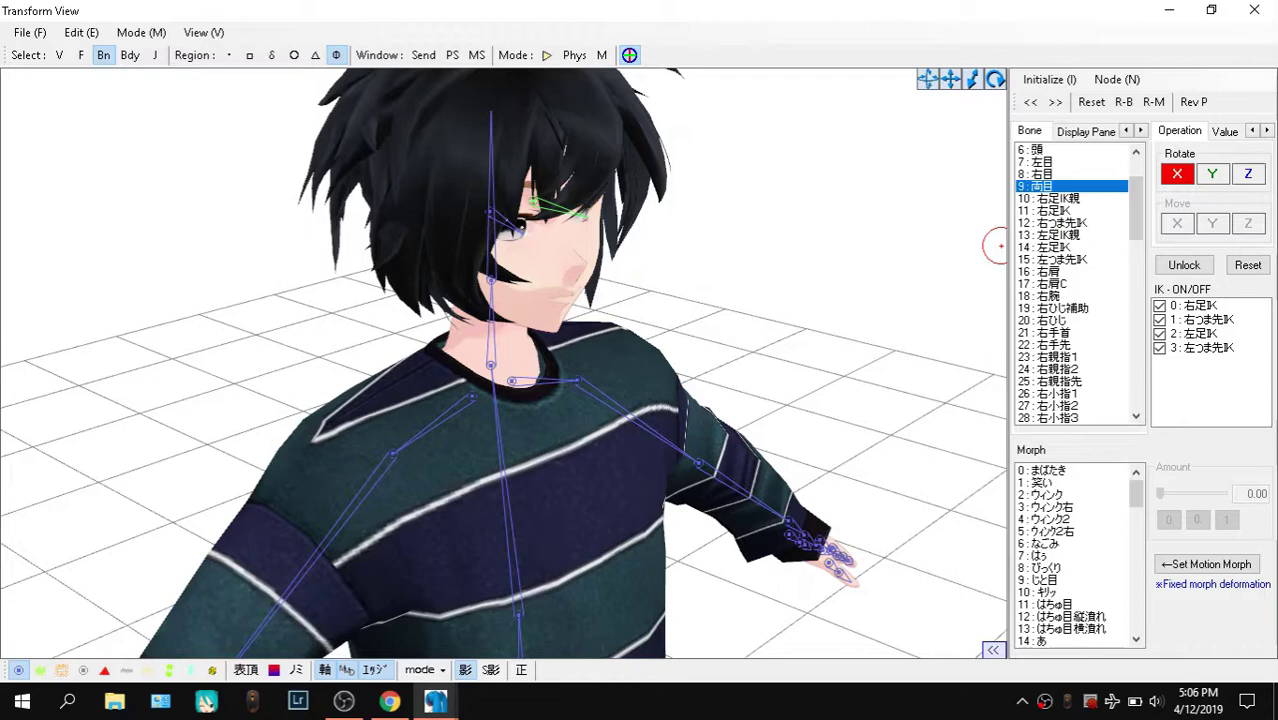
drag(1144, 175, 1060, 175)
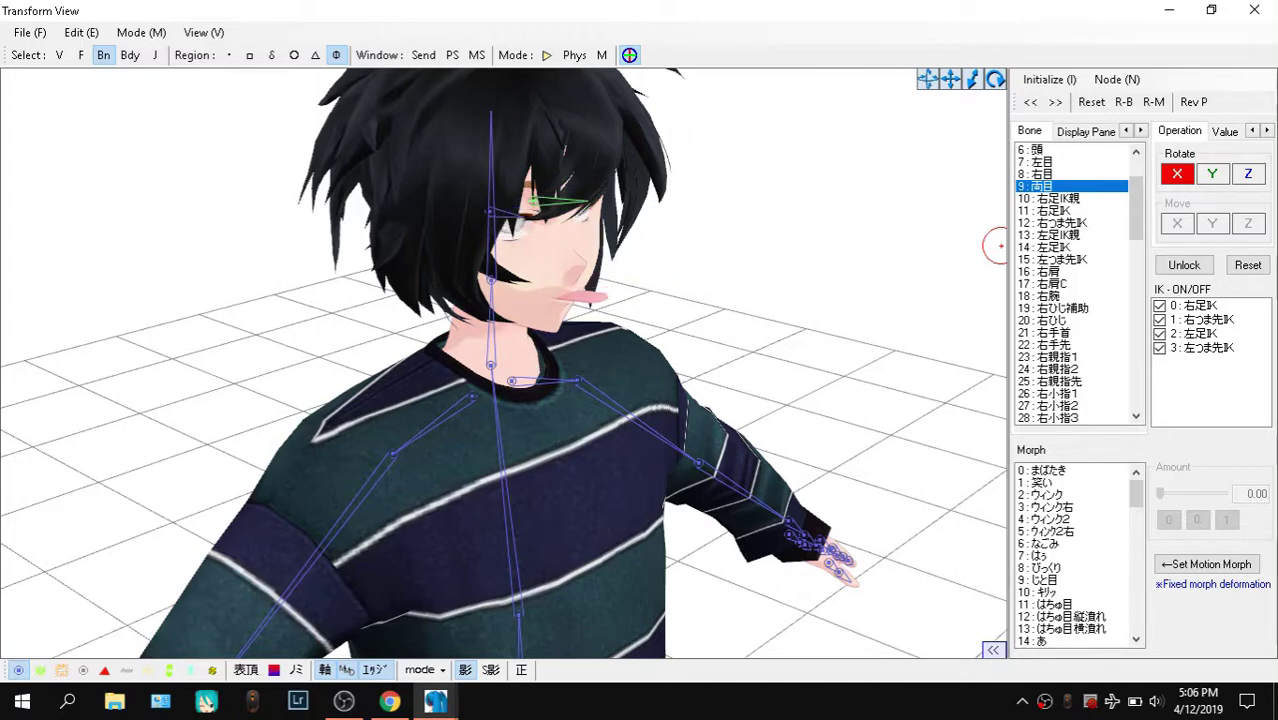
right_drag(799, 224, 417, 256)
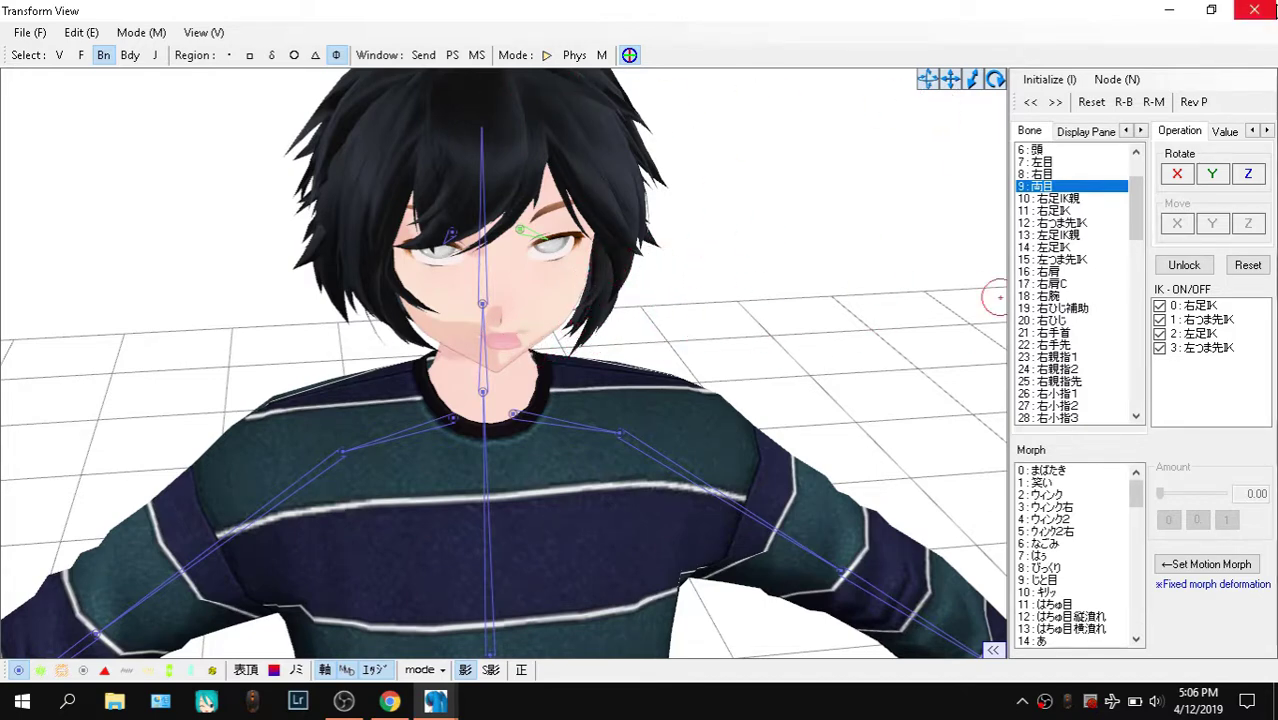
Close the Transform View and inspect the settings of the eye return bones, 右目戻 and 左目戻, in Livarno's bone list
click(1254, 10)
key(F2)
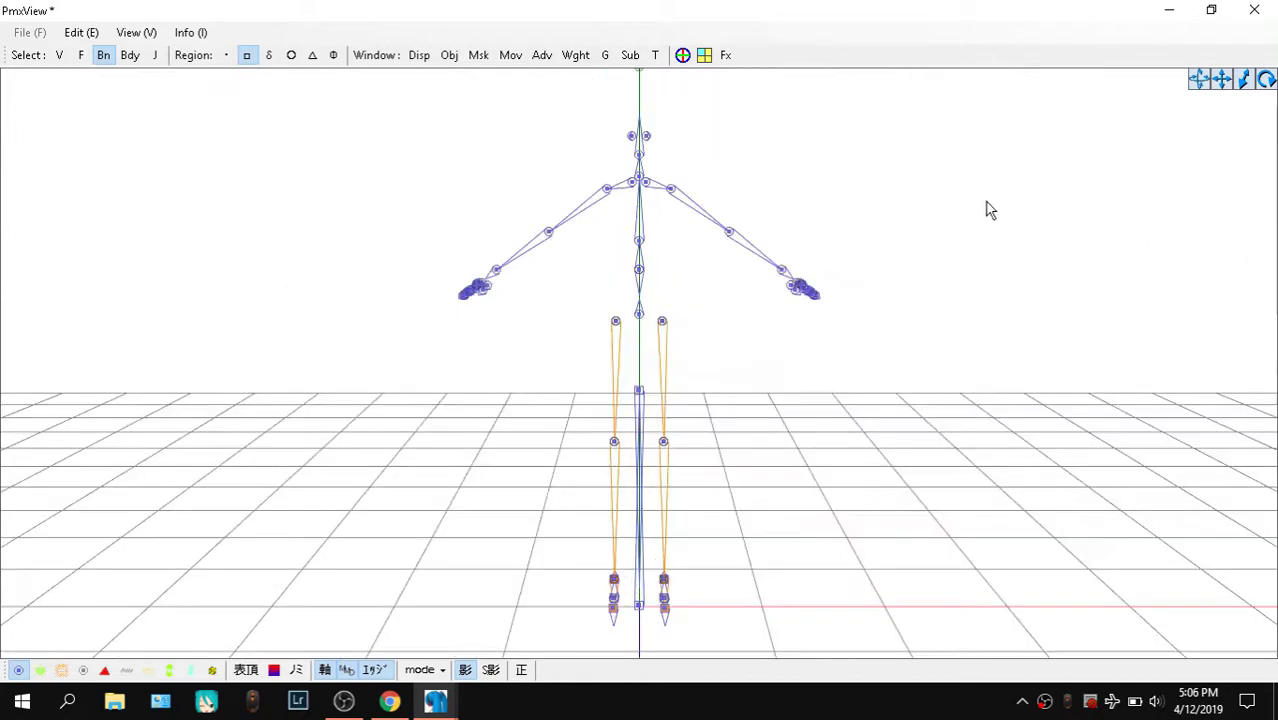
right_drag(810, 112, 750, 212)
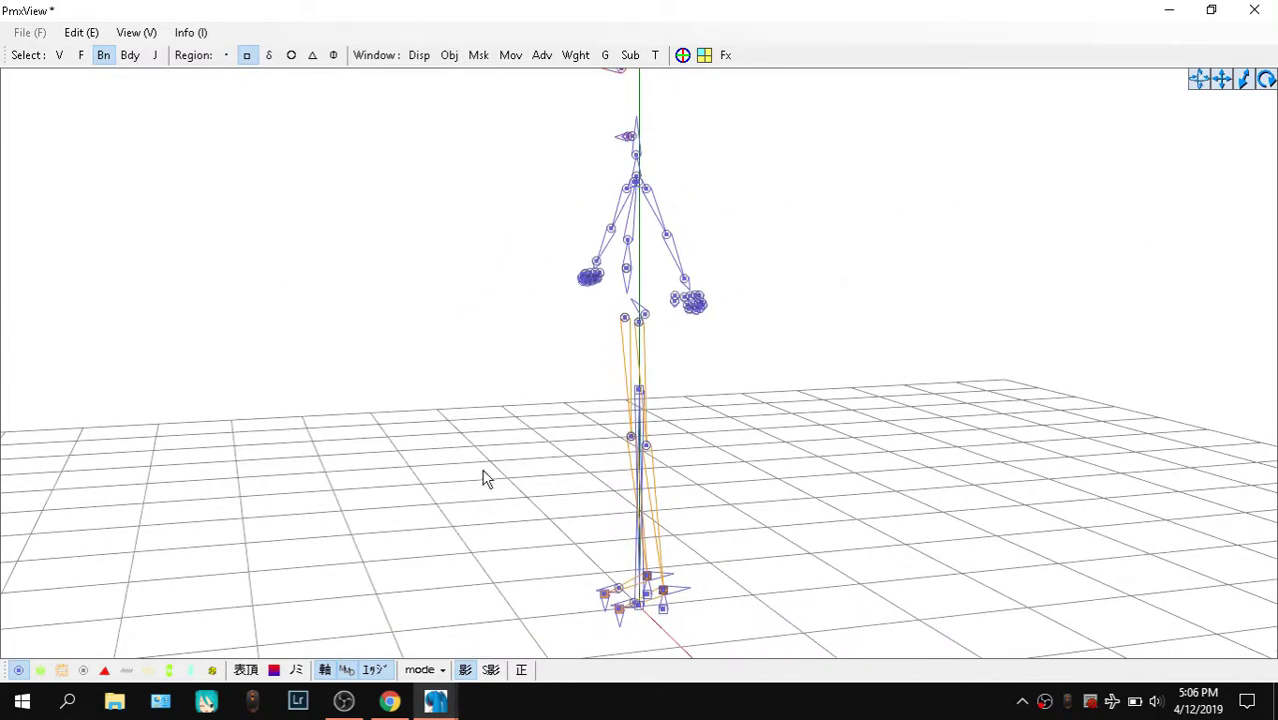
click(433, 700)
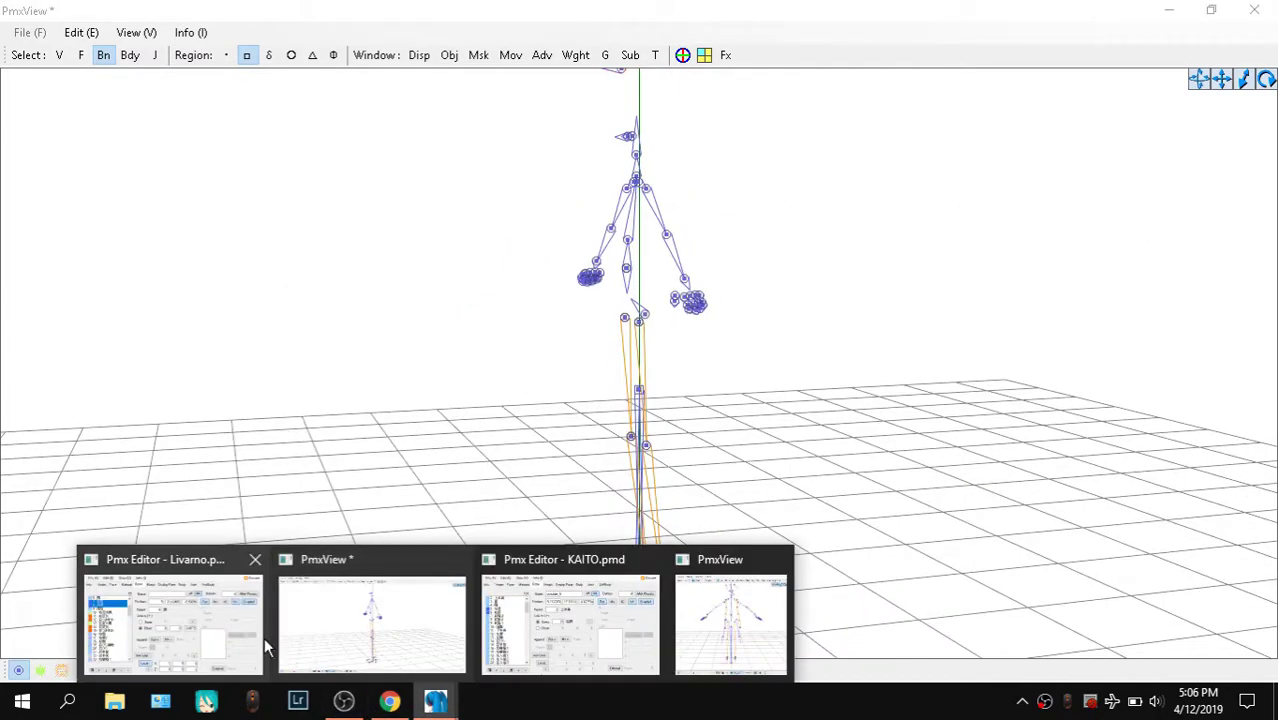
click(262, 645)
scroll(777, 287, down, 15)
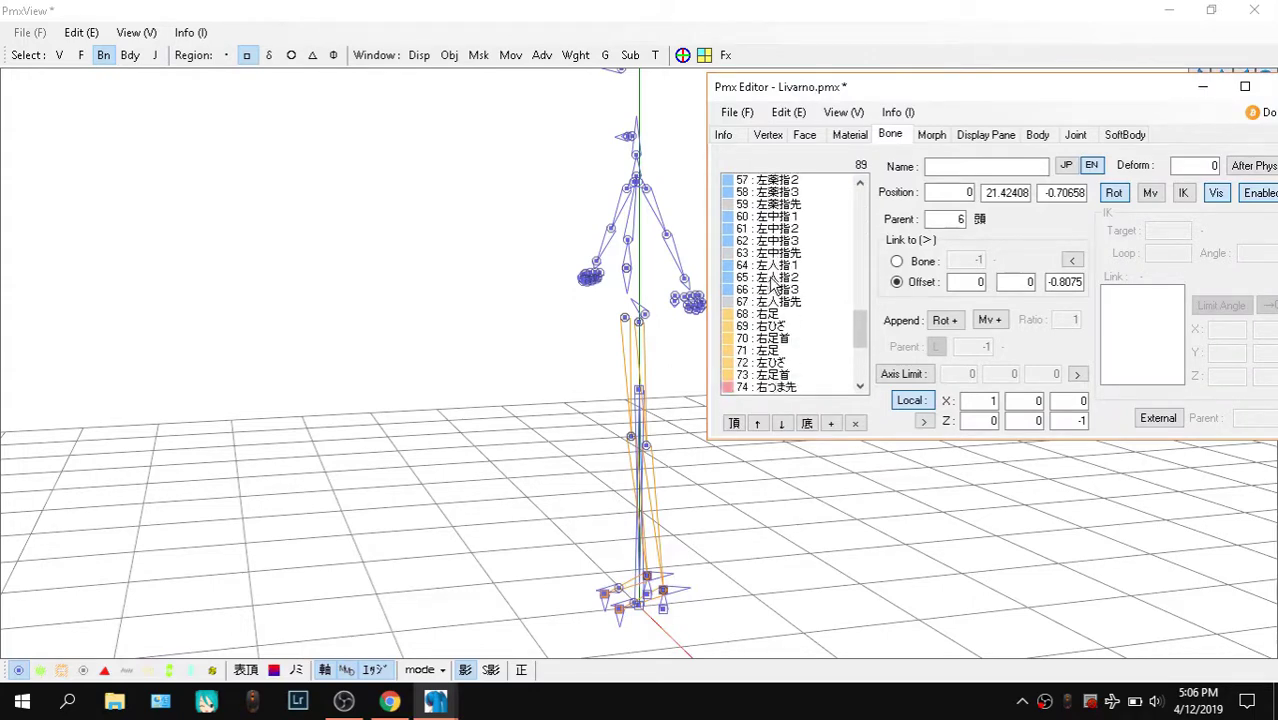
scroll(773, 285, down, 5)
scroll(778, 364, up, 2)
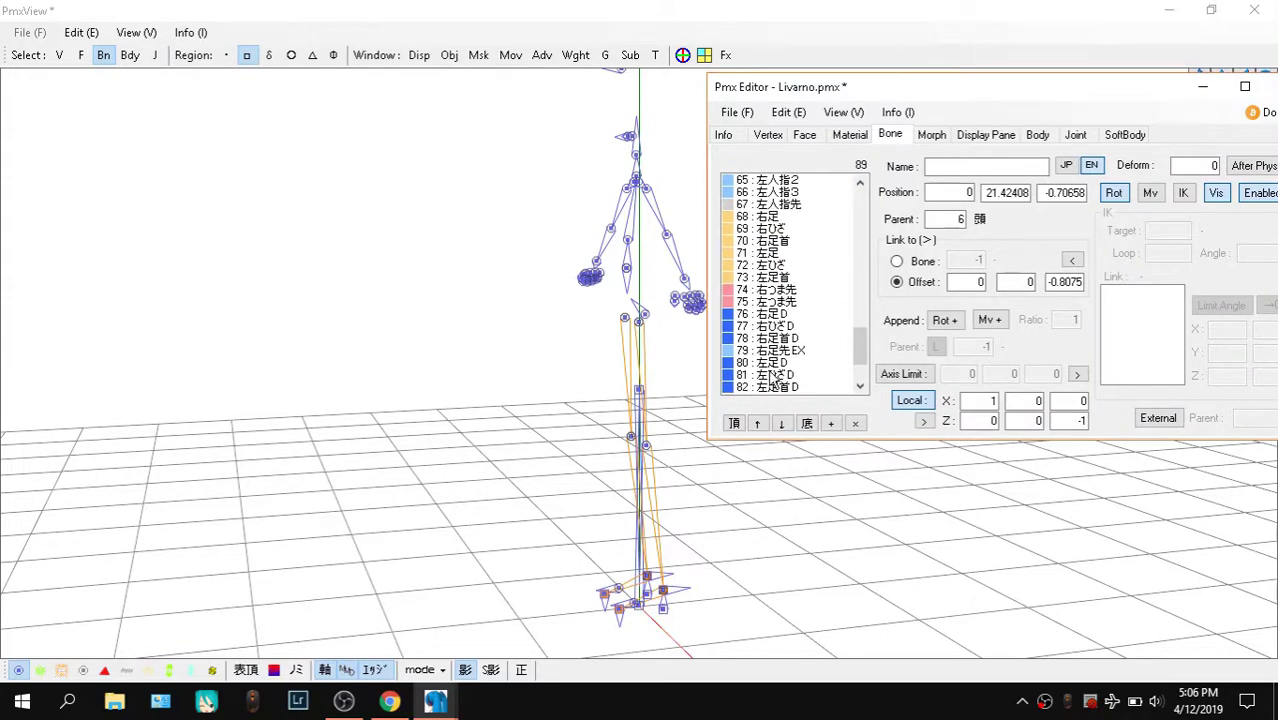
scroll(775, 378, down, 2)
click(778, 376)
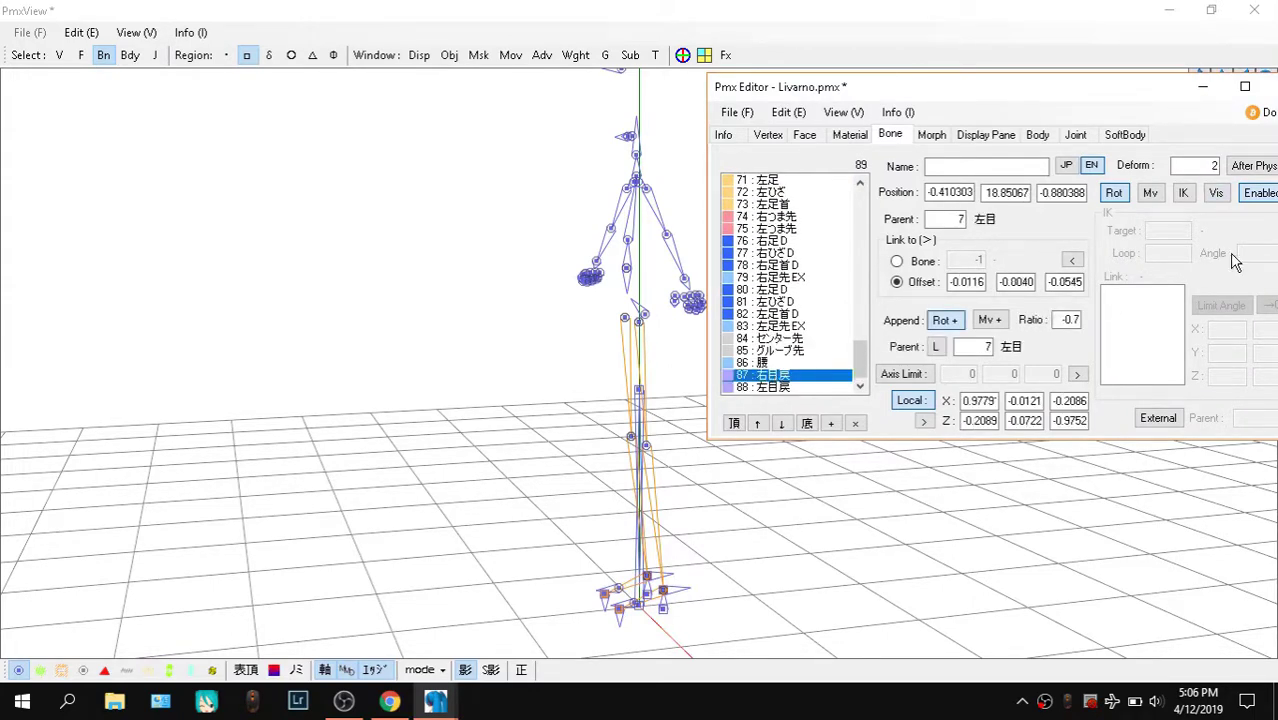
click(809, 384)
Review Livarno's bones 下半身, 首, 頭, 左目 and 右目 one by one, ending on 下半身
scroll(809, 330, up, 9)
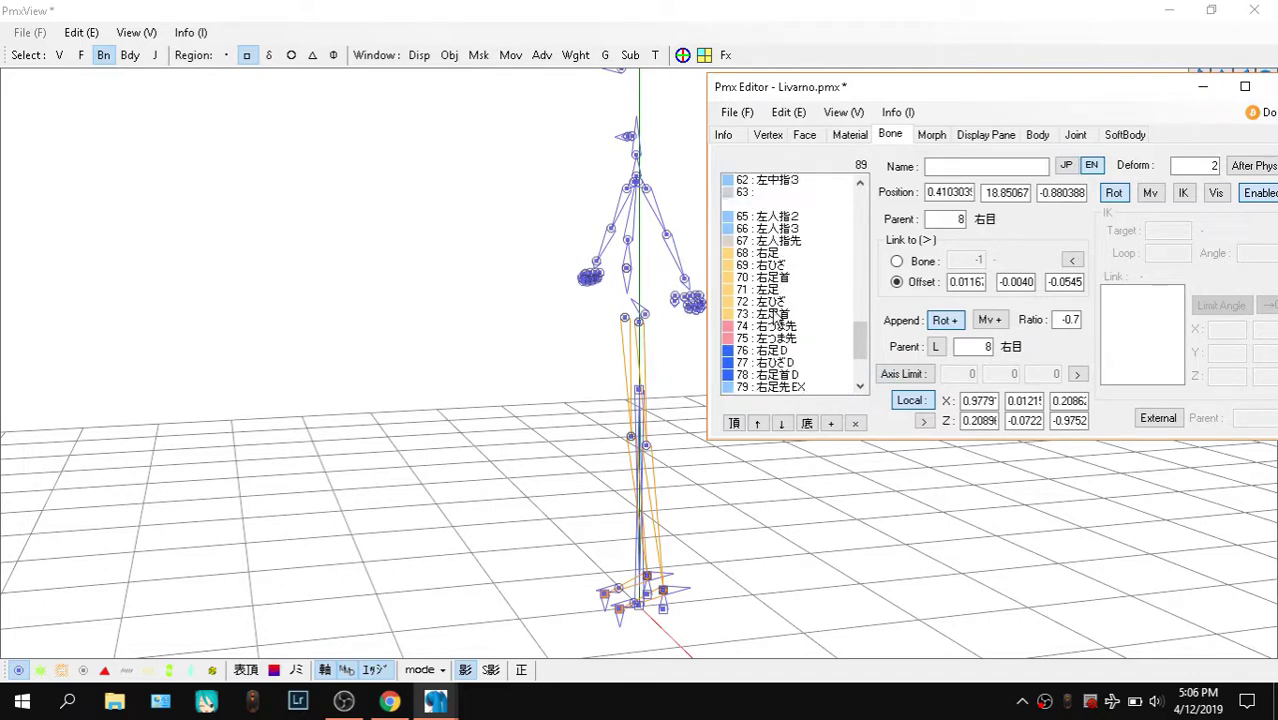
scroll(775, 316, up, 15)
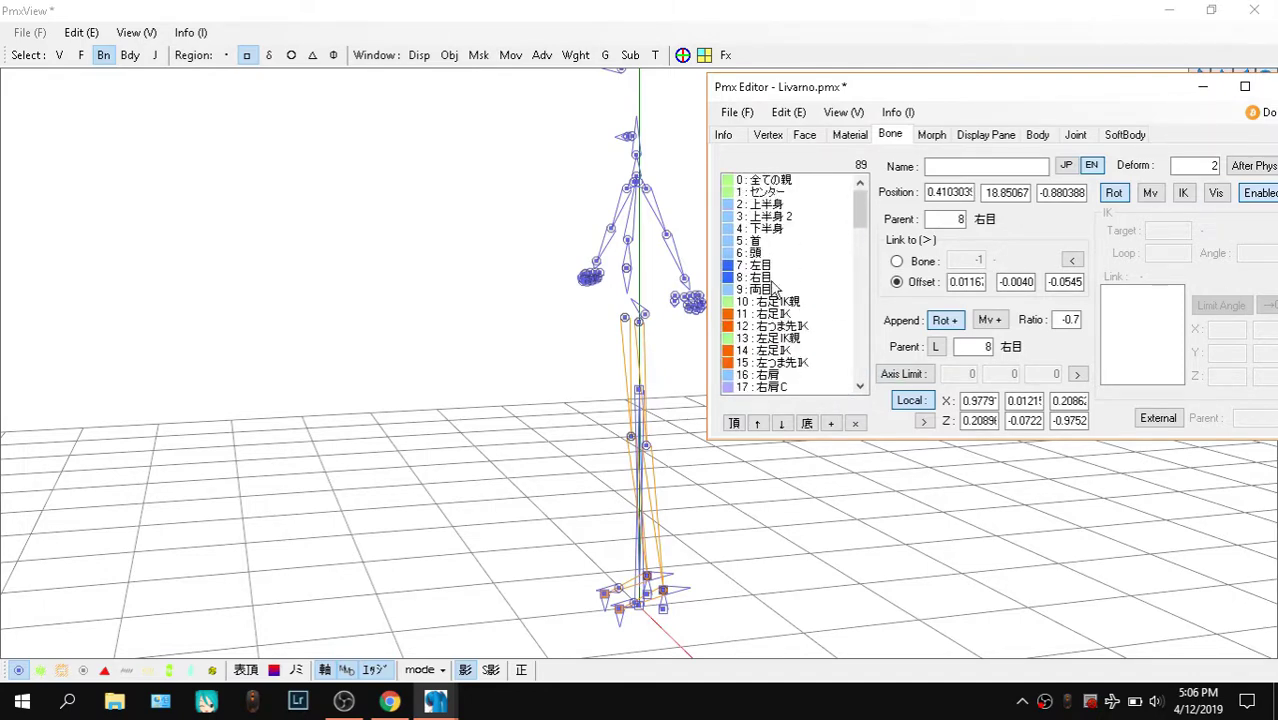
click(770, 229)
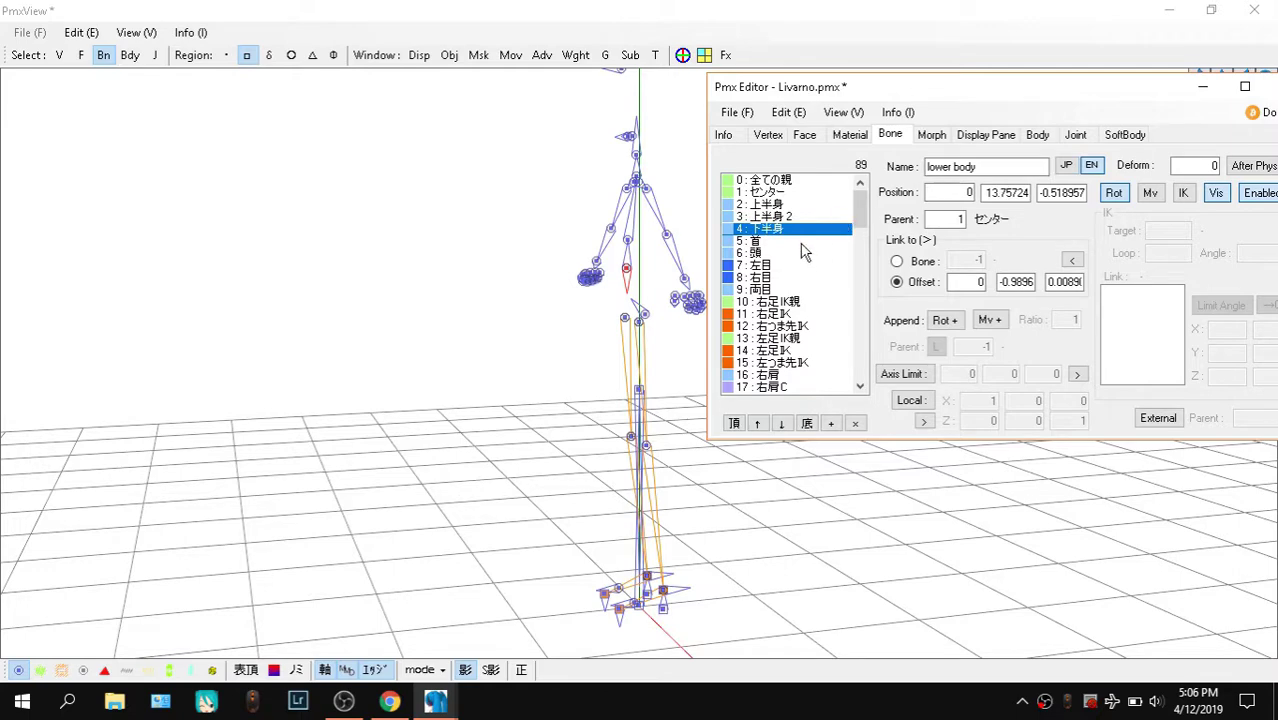
click(789, 242)
click(789, 257)
click(779, 266)
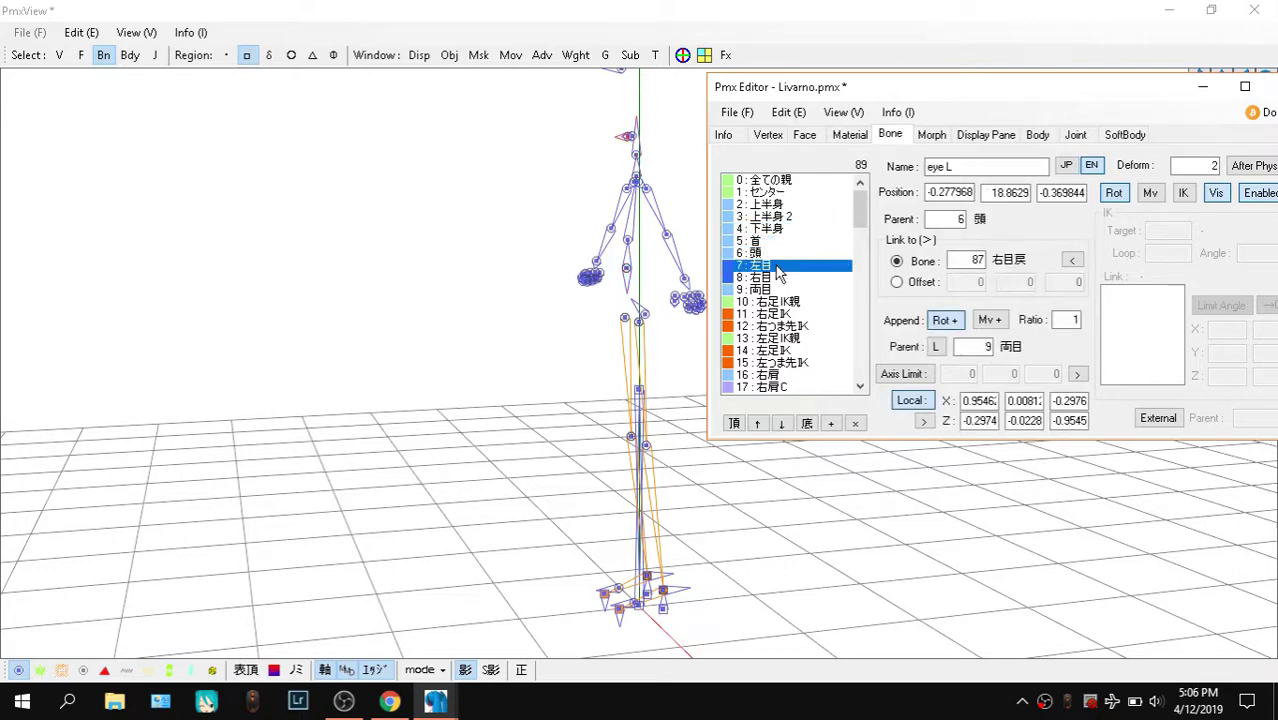
click(773, 279)
click(762, 230)
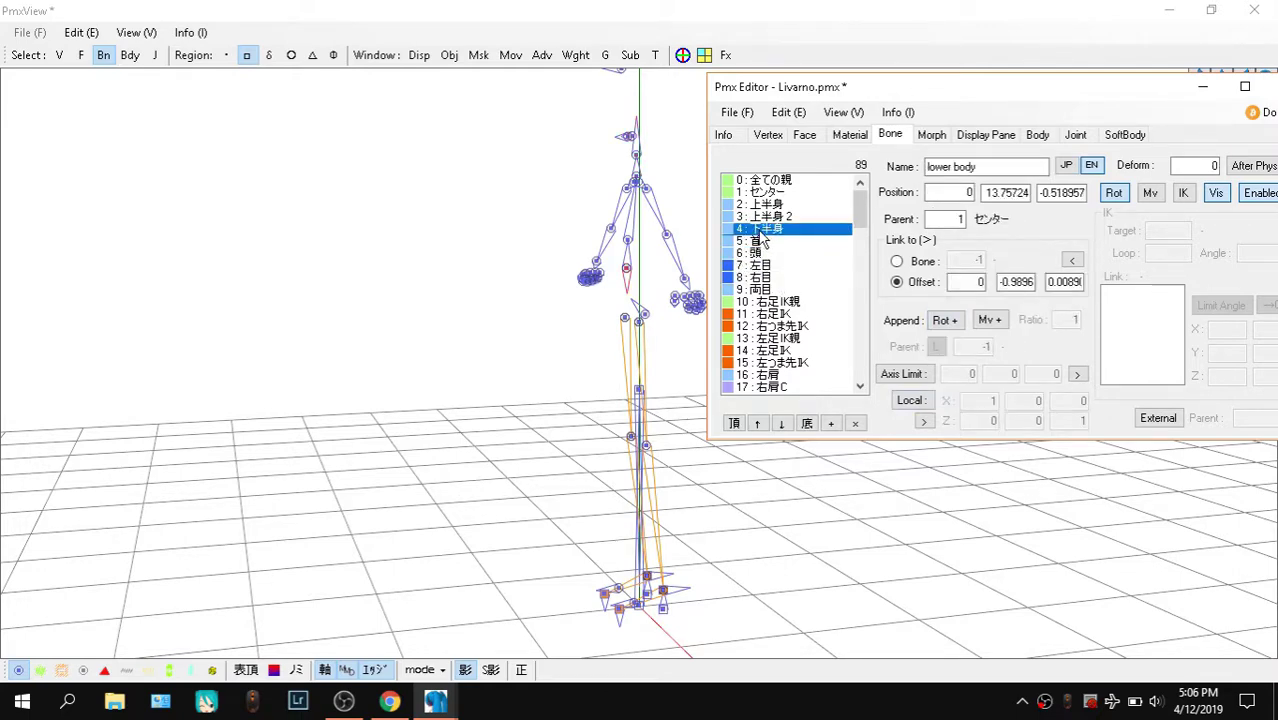
Switch to the MMD bone reference chart in the browser and look up the order from 全ての親 to 下半身
click(389, 700)
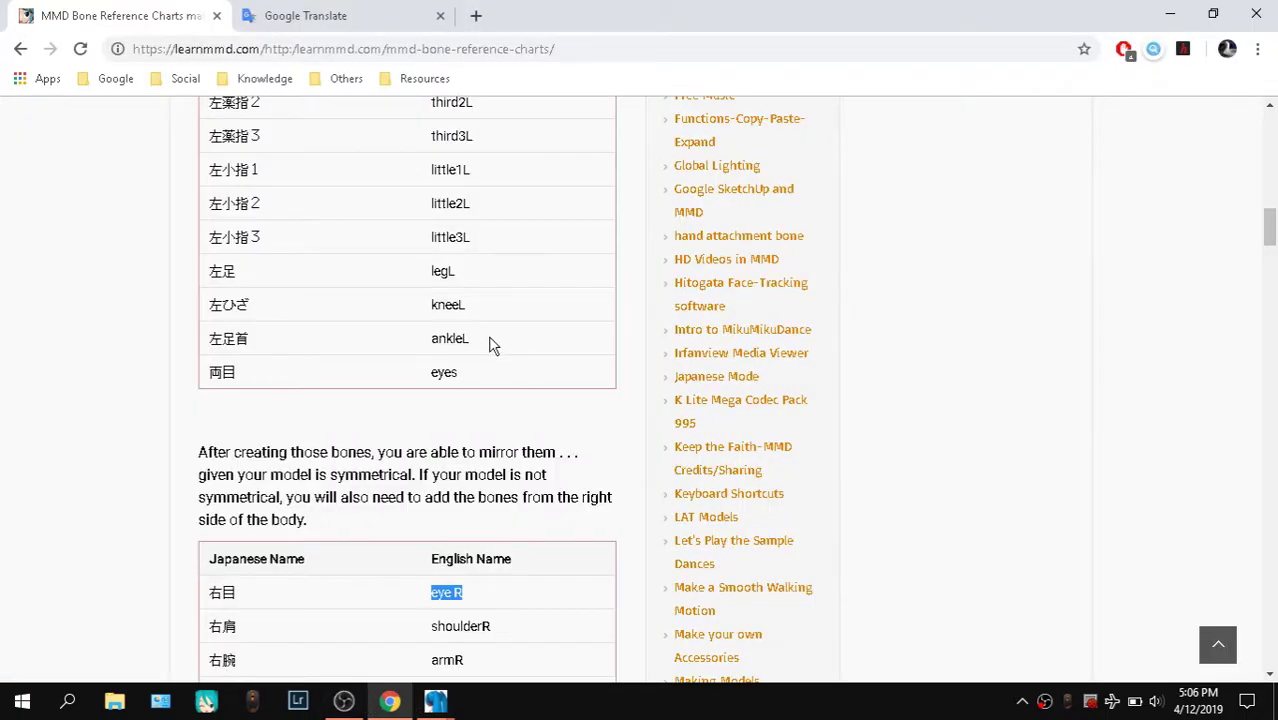
scroll(491, 340, up, 15)
scroll(480, 345, down, 12)
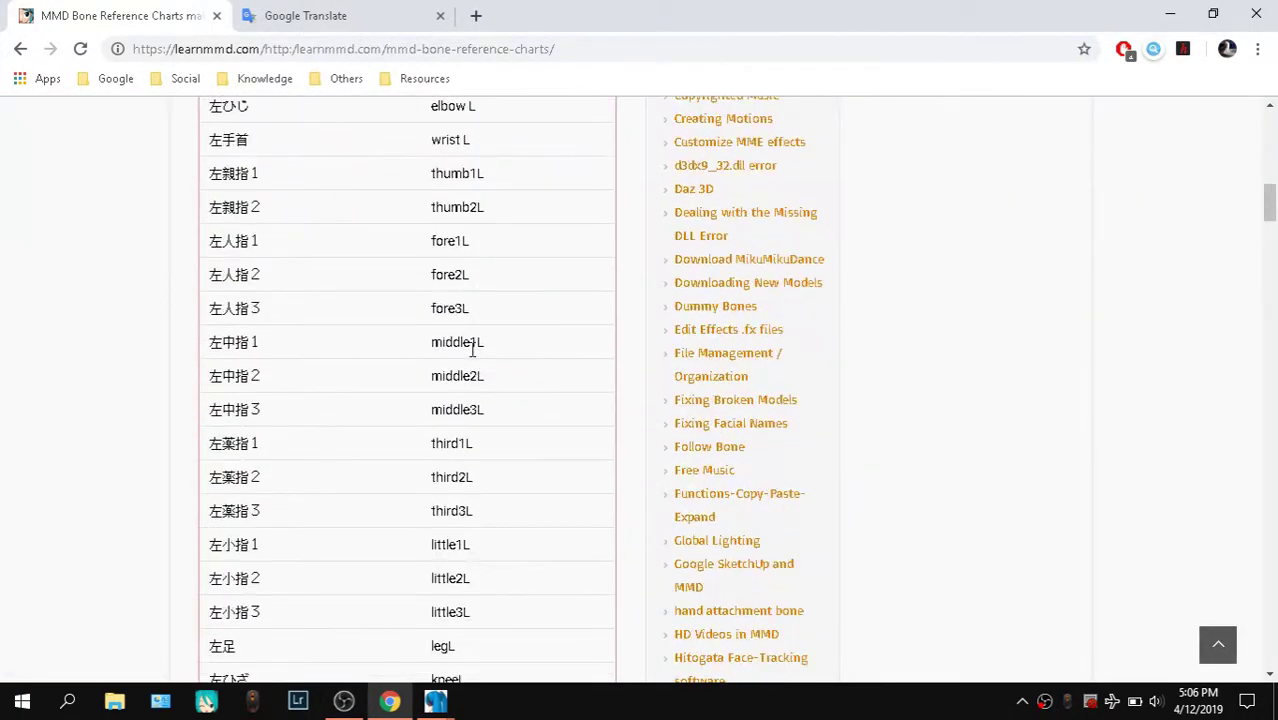
scroll(472, 347, up, 2)
scroll(472, 357, up, 2)
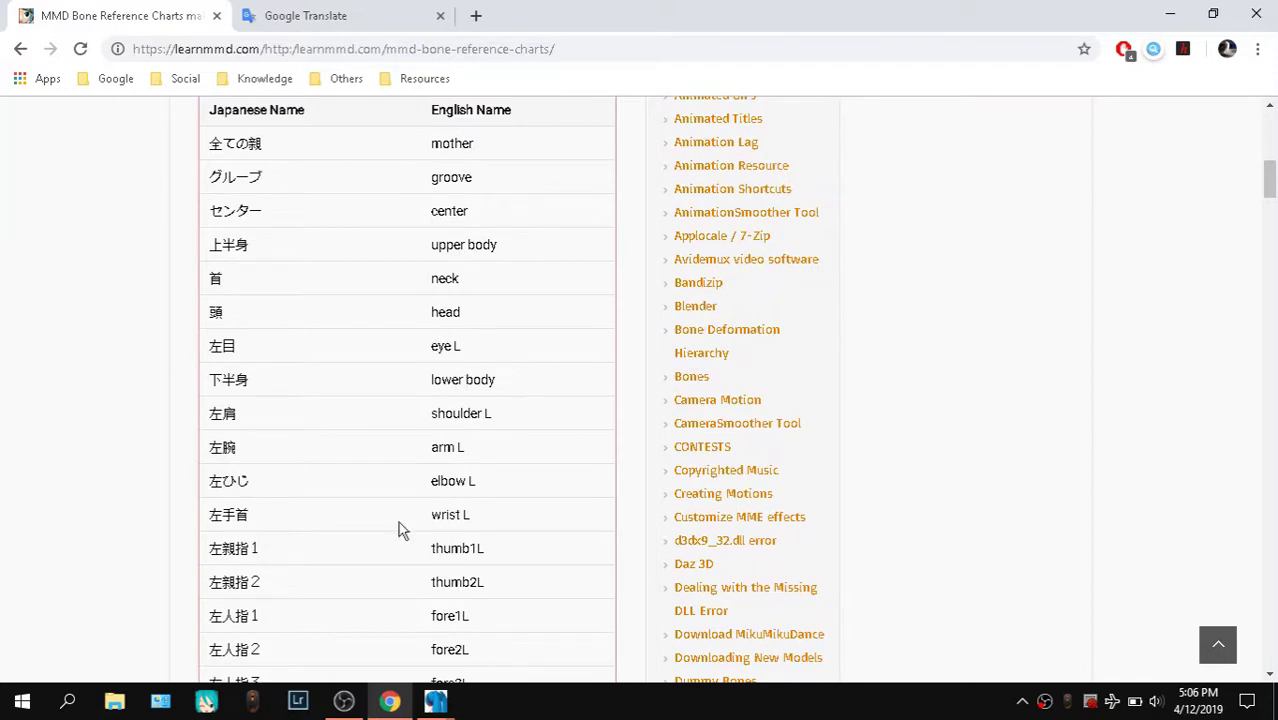
Return to Livarno's bone list and compare the bones from 頭 through 両目 with the reference chart
click(176, 630)
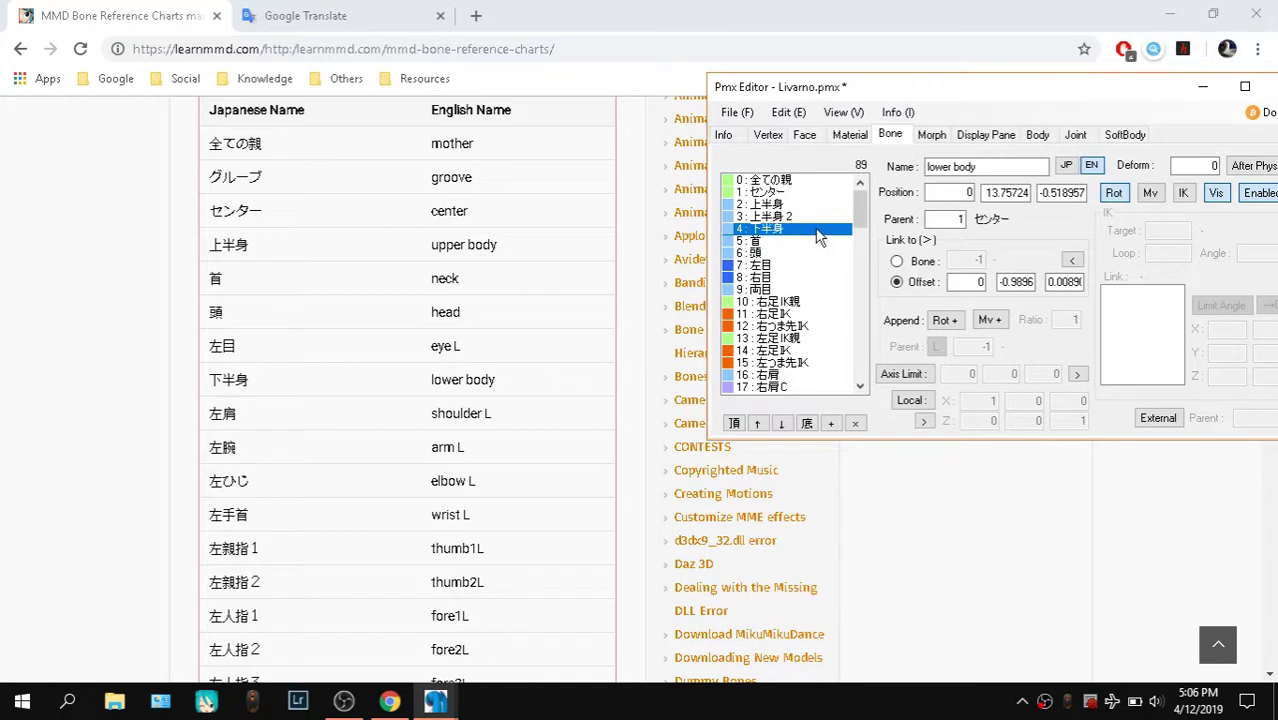
click(770, 254)
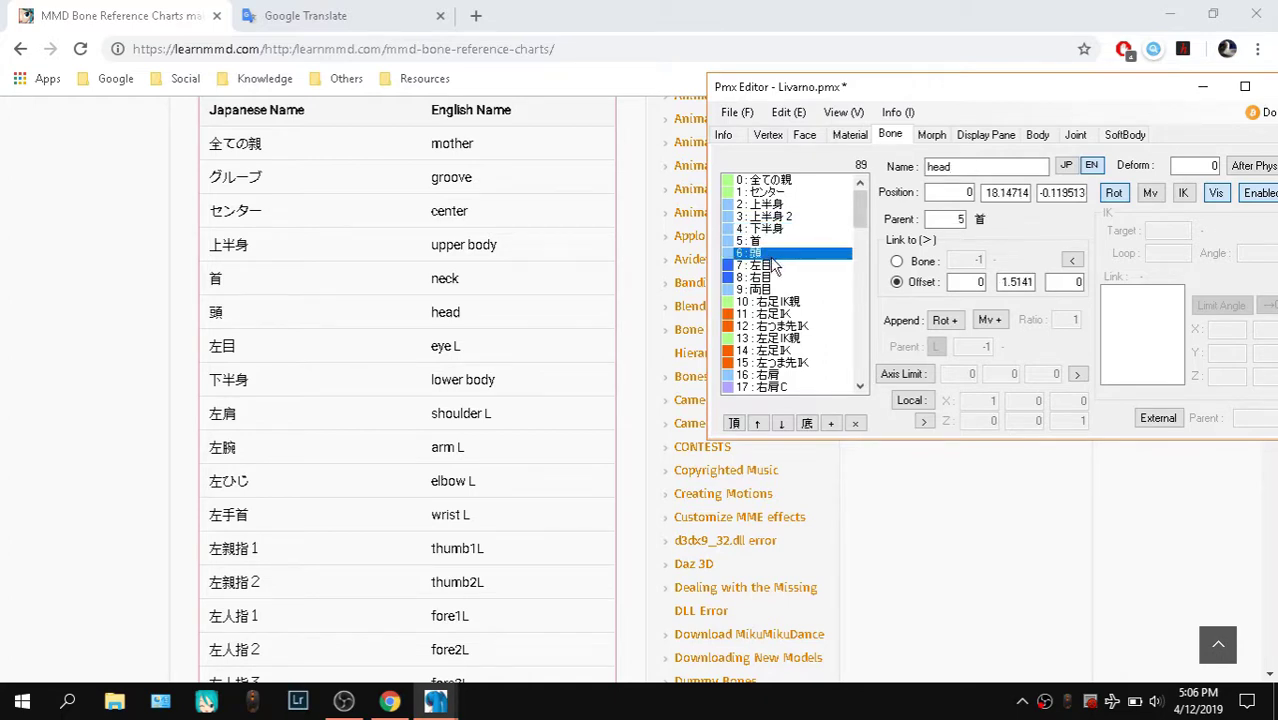
key(Down)
key(Down)
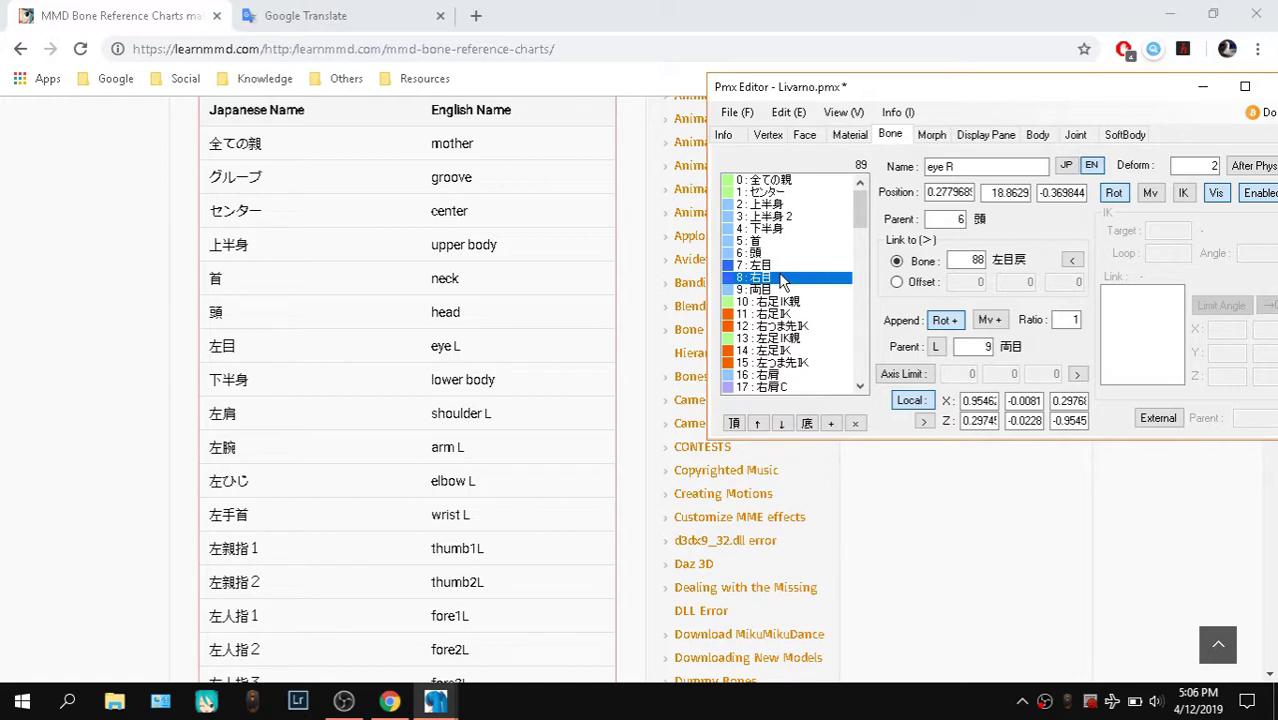
key(Down)
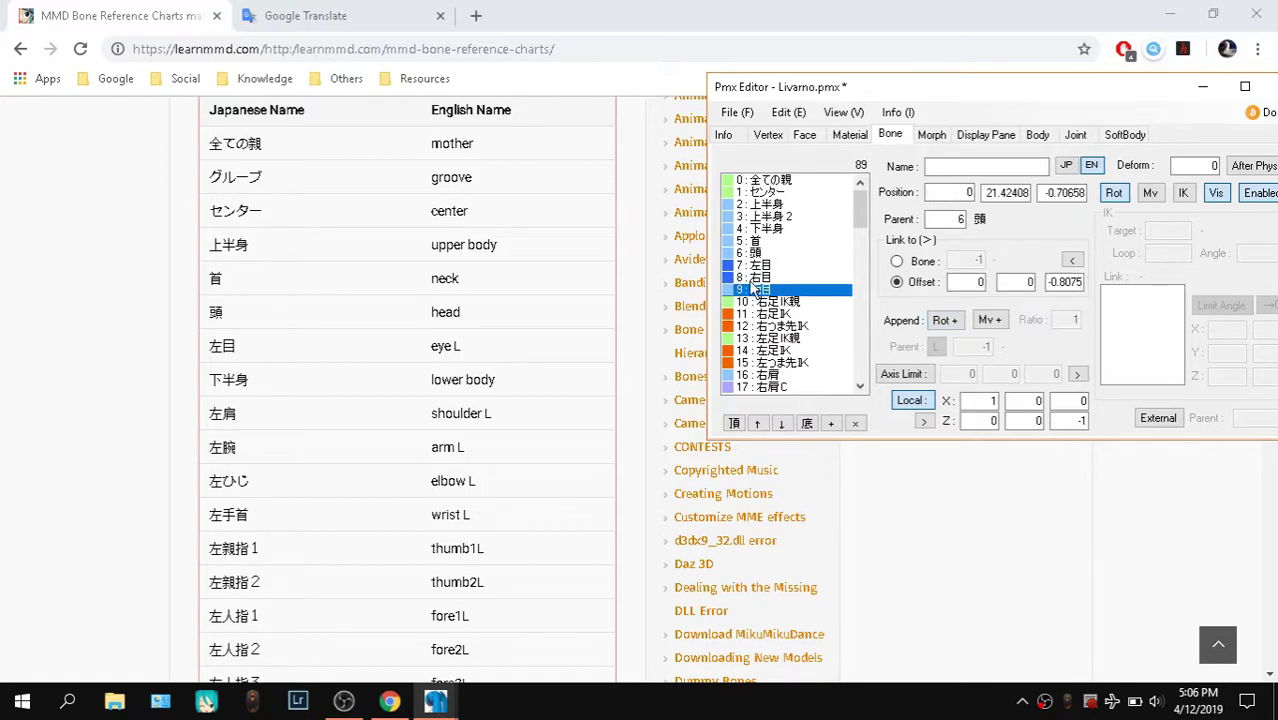
Move the lower body bone, 下半身, down Livarno's bone list to position 8, directly after 右目
click(770, 229)
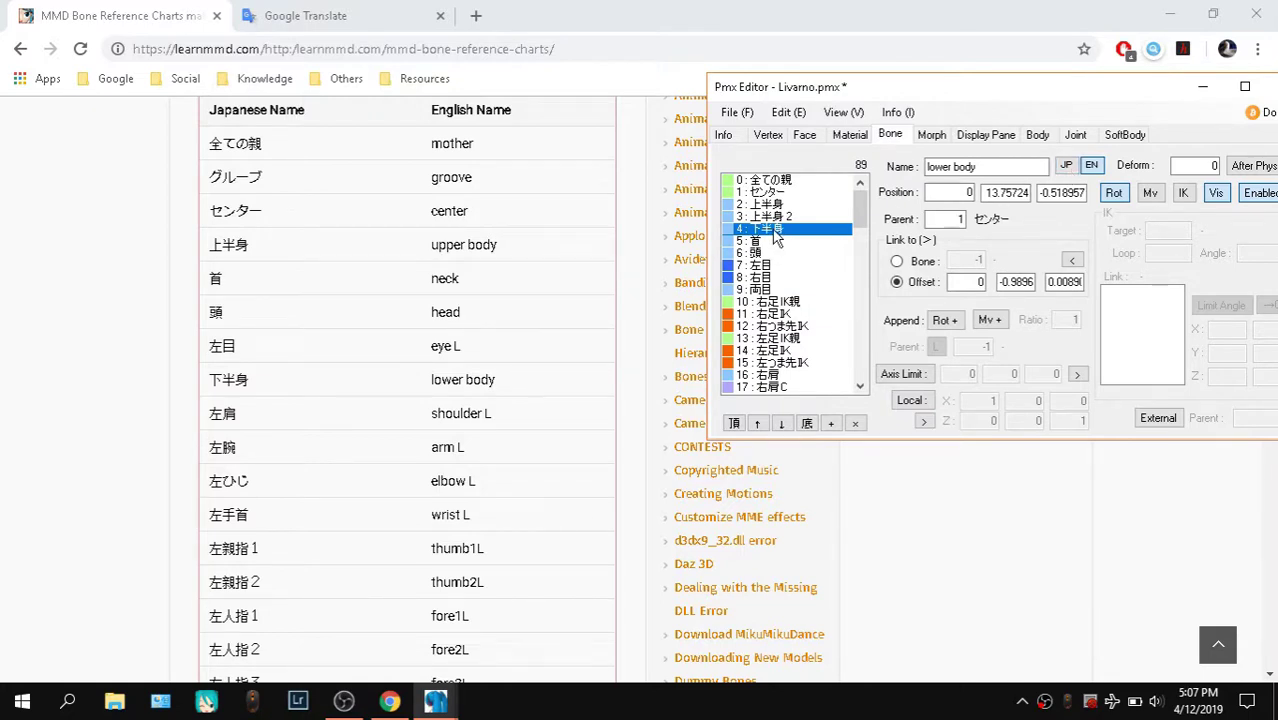
key(Down)
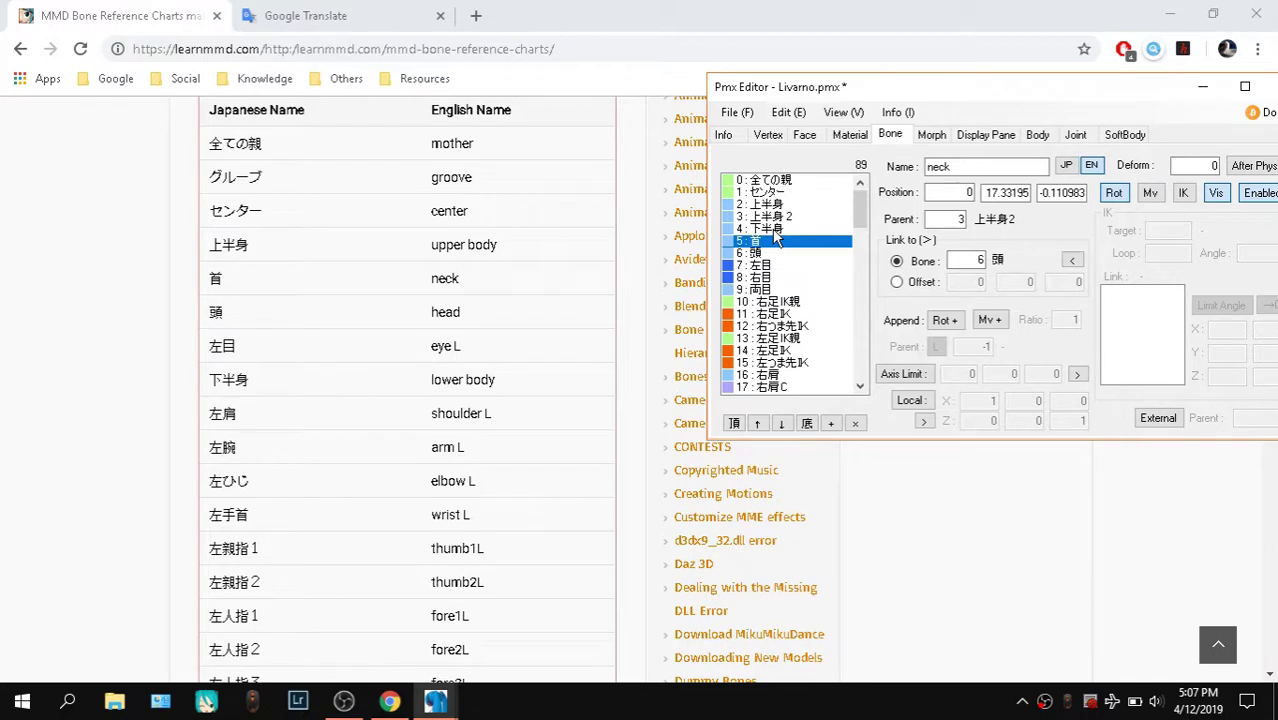
key(Up)
key(ctrl+Down)
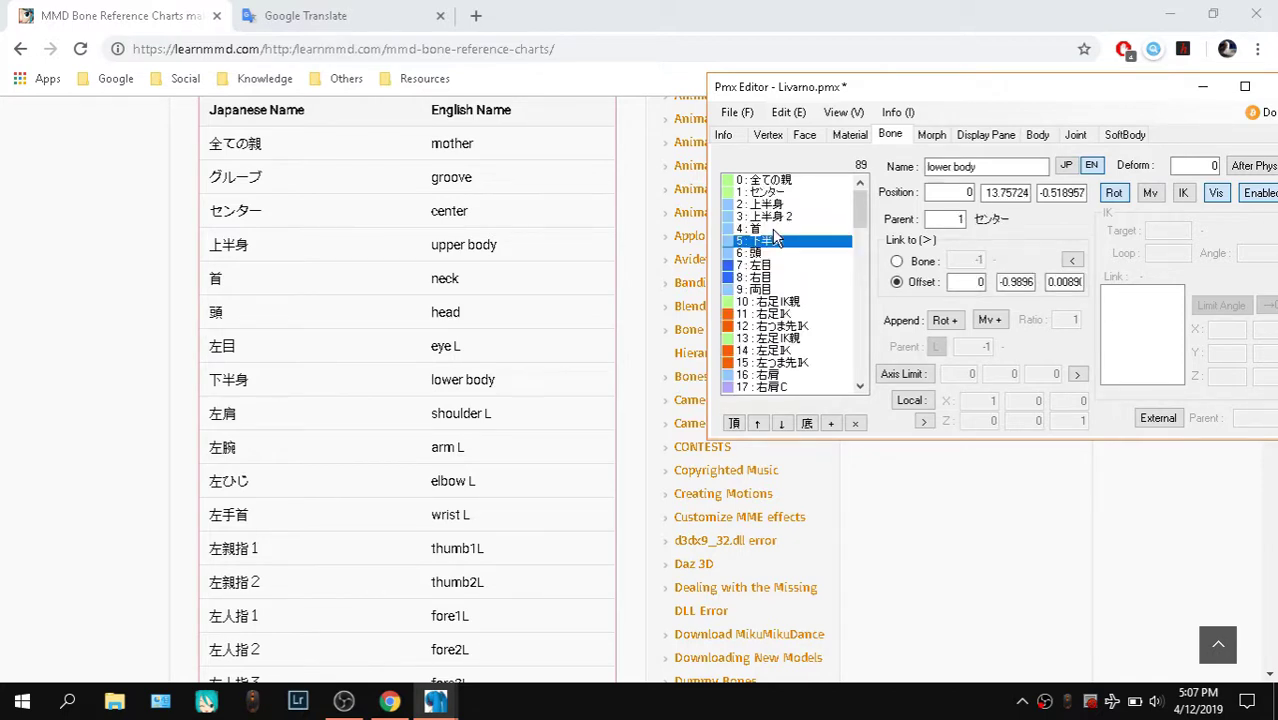
key(ctrl+Down)
key(ctrl+Down)
key(ctrl+Down)
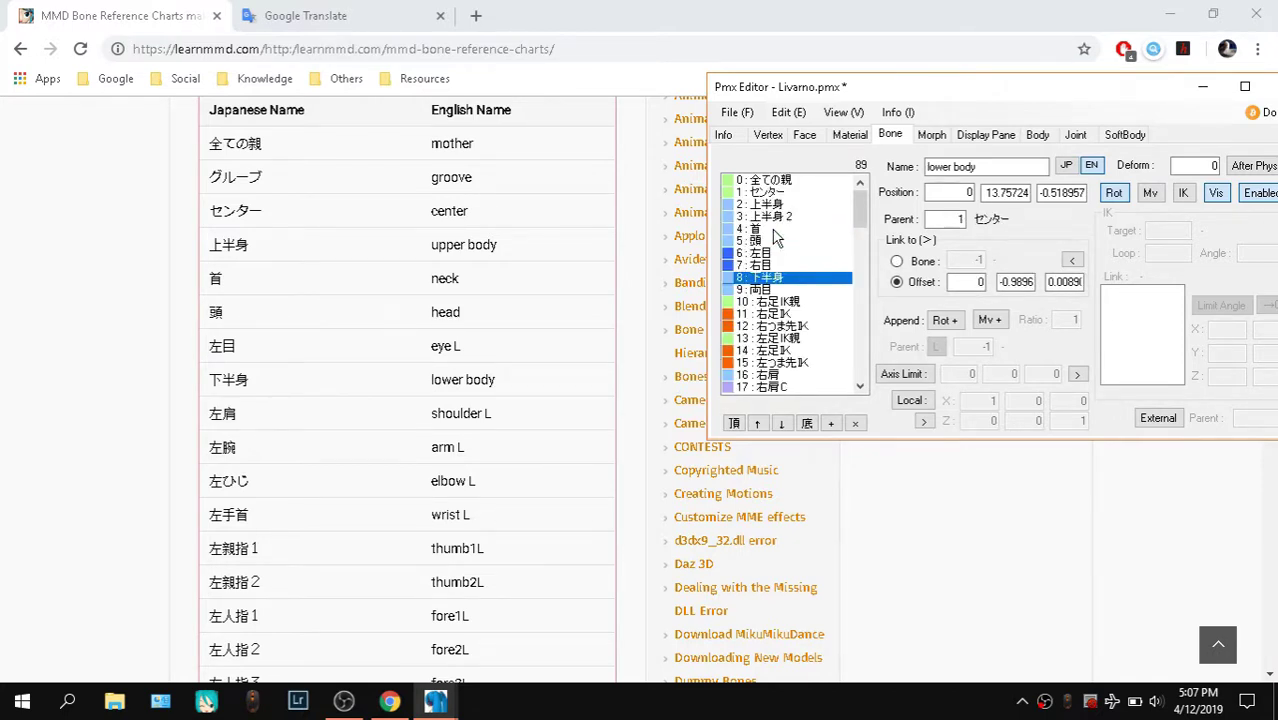
click(772, 229)
click(783, 278)
Open the reordered Livarno in the Transform View and select the head bone, 頭, on the model
click(456, 590)
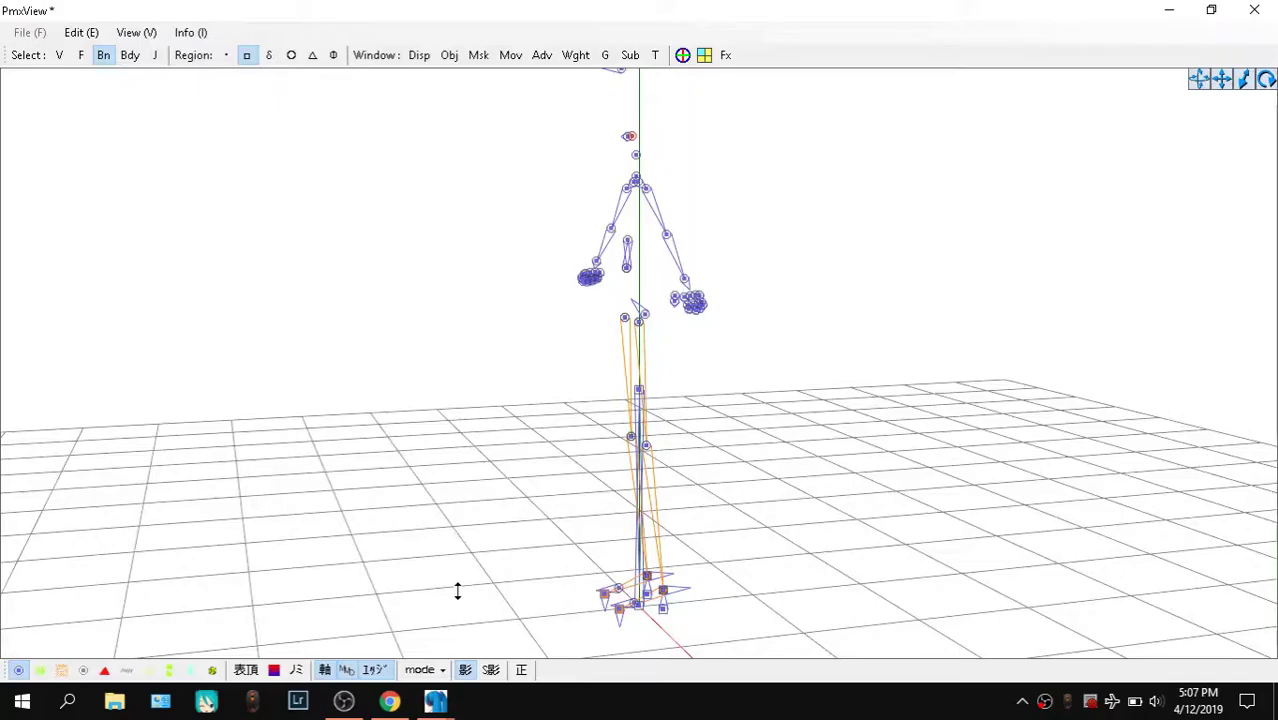
click(654, 56)
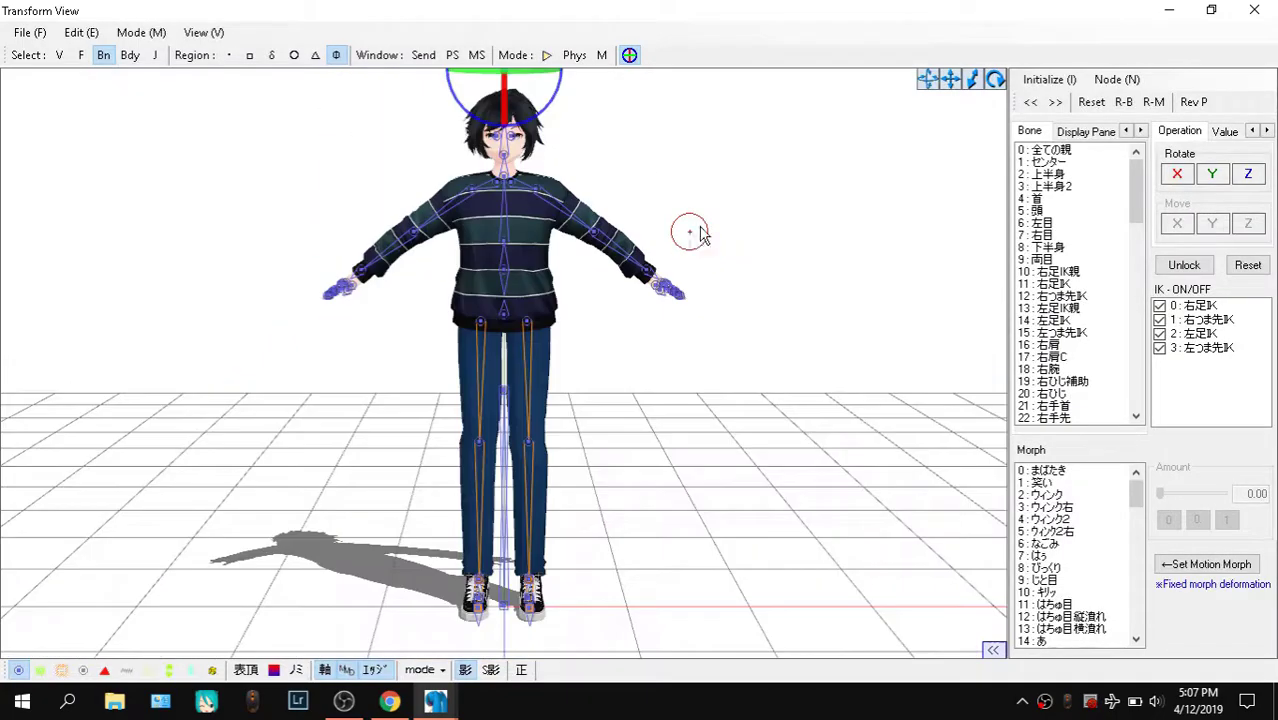
right_drag(739, 188, 658, 191)
click(484, 227)
right_drag(741, 187, 662, 185)
click(508, 168)
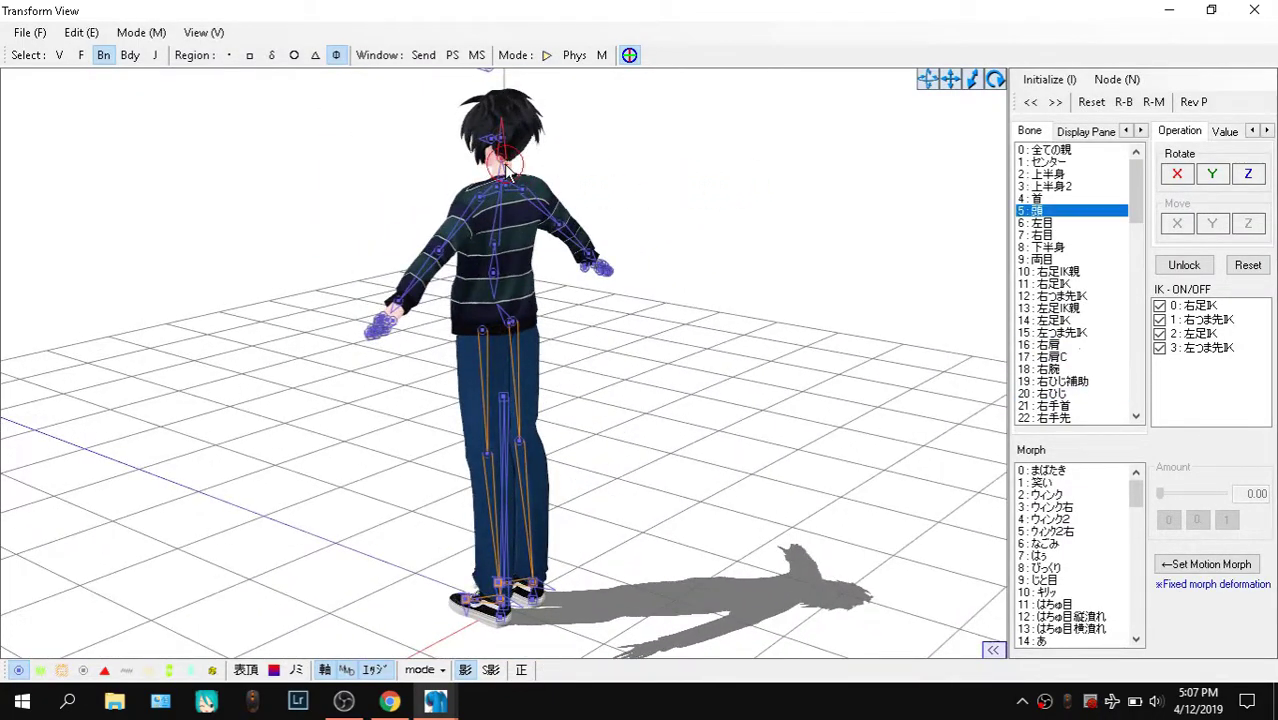
Test the X rotation of the center bone, センター, and select the stray eye return bone, 右目戻
click(514, 406)
click(504, 397)
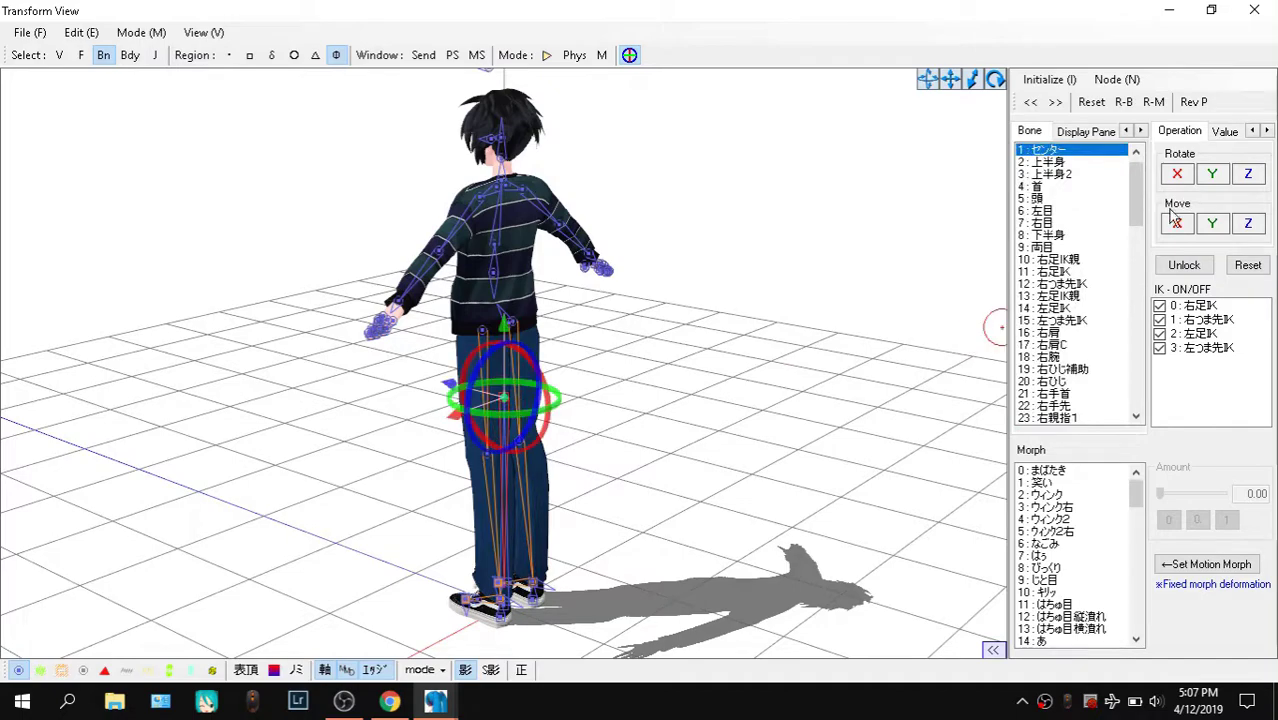
mouse_move(1177, 174)
mouse_down()
mouse_move(1177, 85)
mouse_move(1177, 181)
mouse_up()
right_drag(692, 268, 761, 242)
click(486, 122)
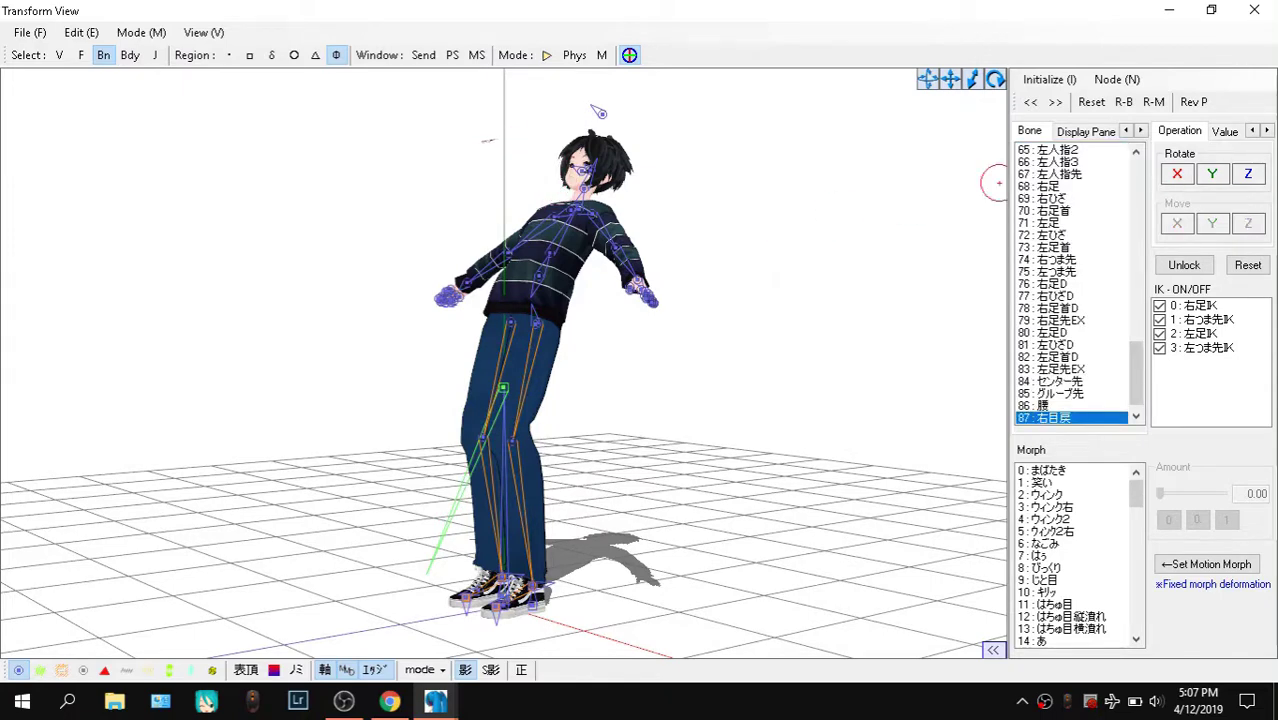
Test the center bone, センター, by rotating it about X, inspect the piece left floating above the model, and close the Transform View
click(504, 390)
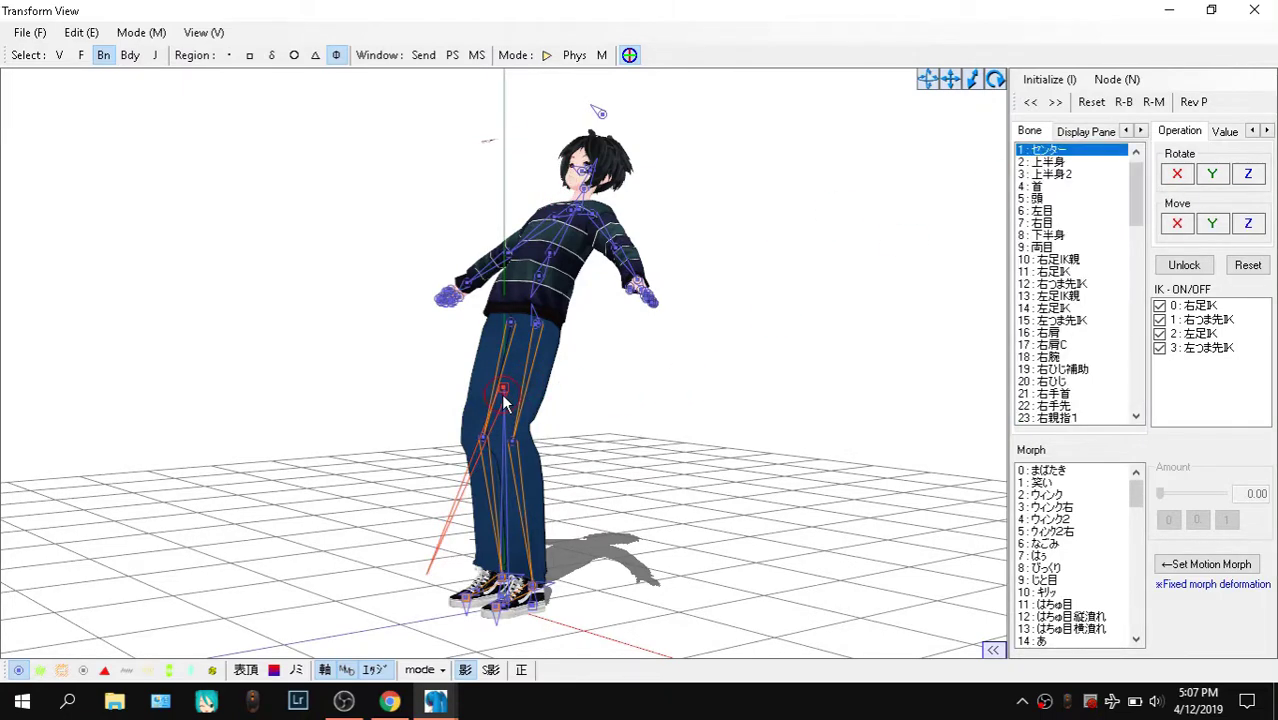
drag(1177, 205, 1190, 60)
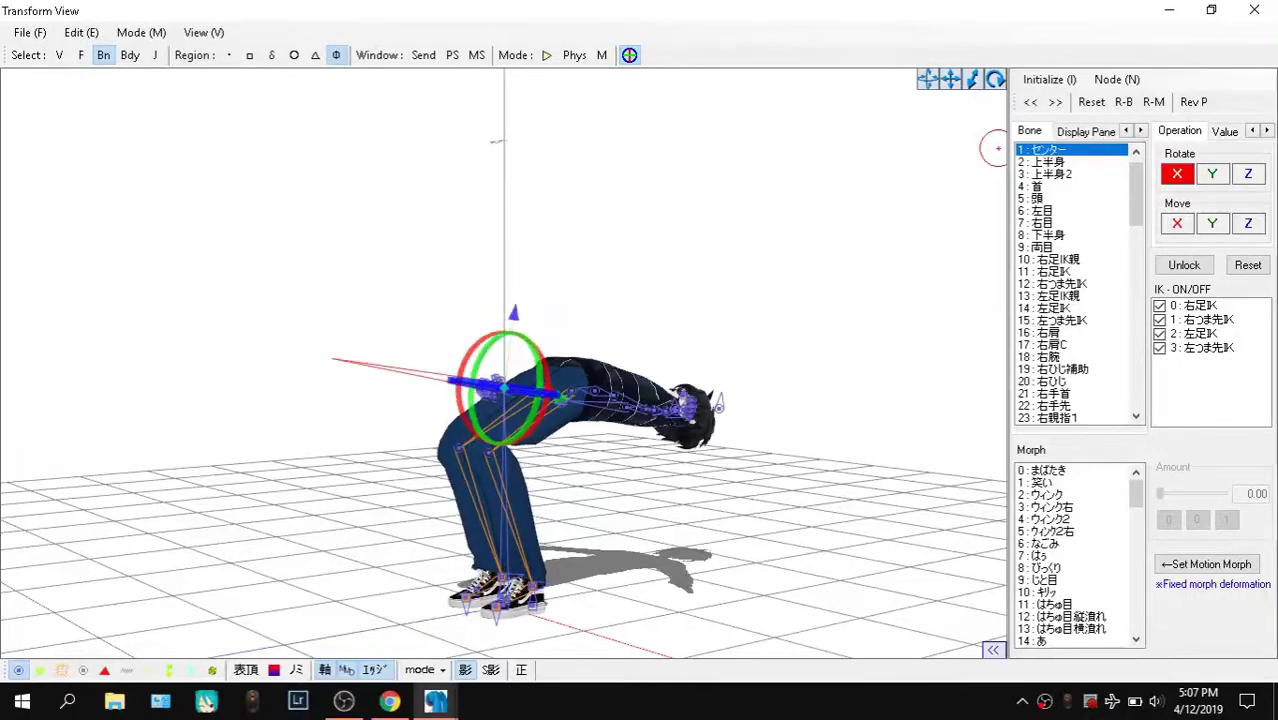
drag(997, 148, 997, 148)
scroll(502, 148, up, 5)
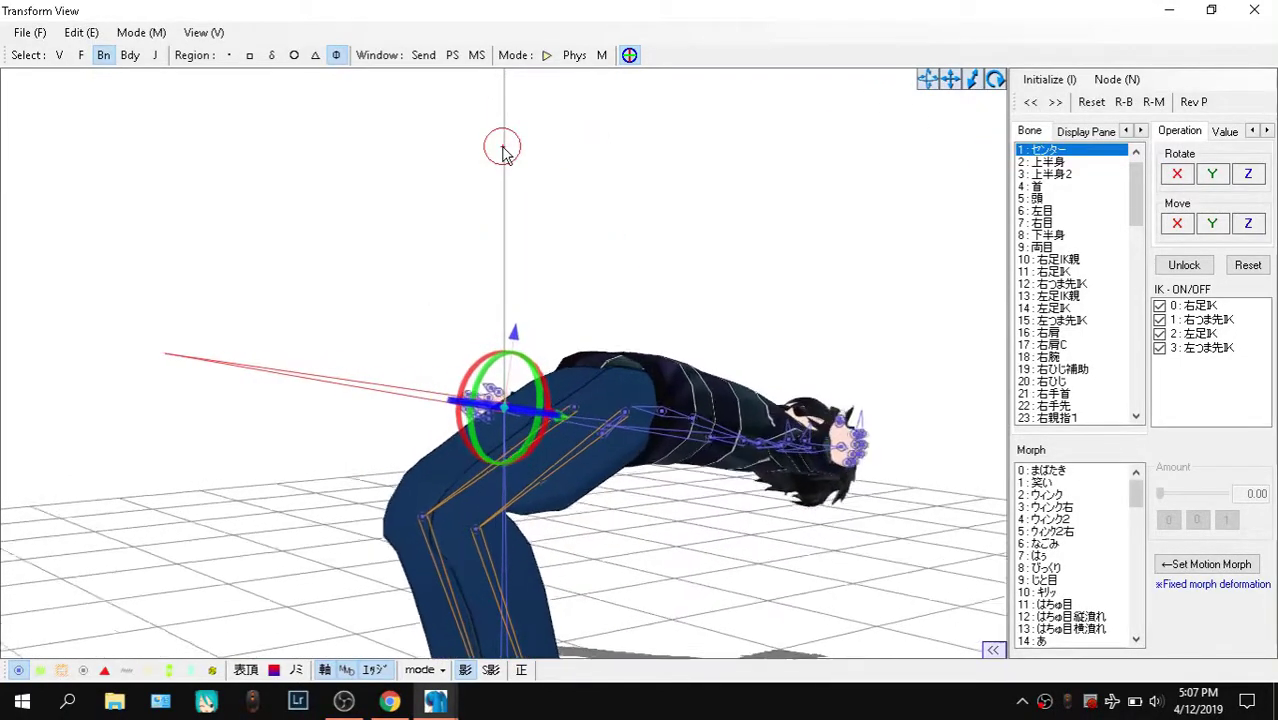
scroll(503, 148, down, 1)
drag(947, 81, 965, 340)
scroll(588, 350, up, 2)
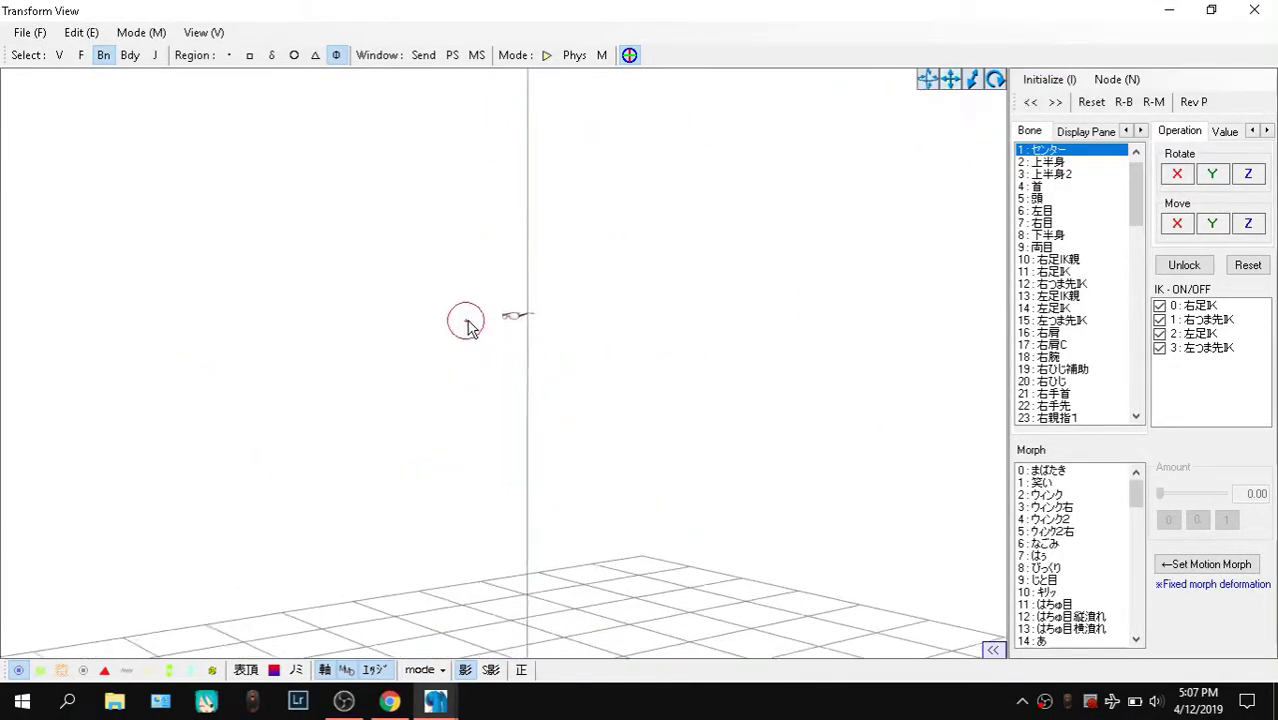
click(1254, 10)
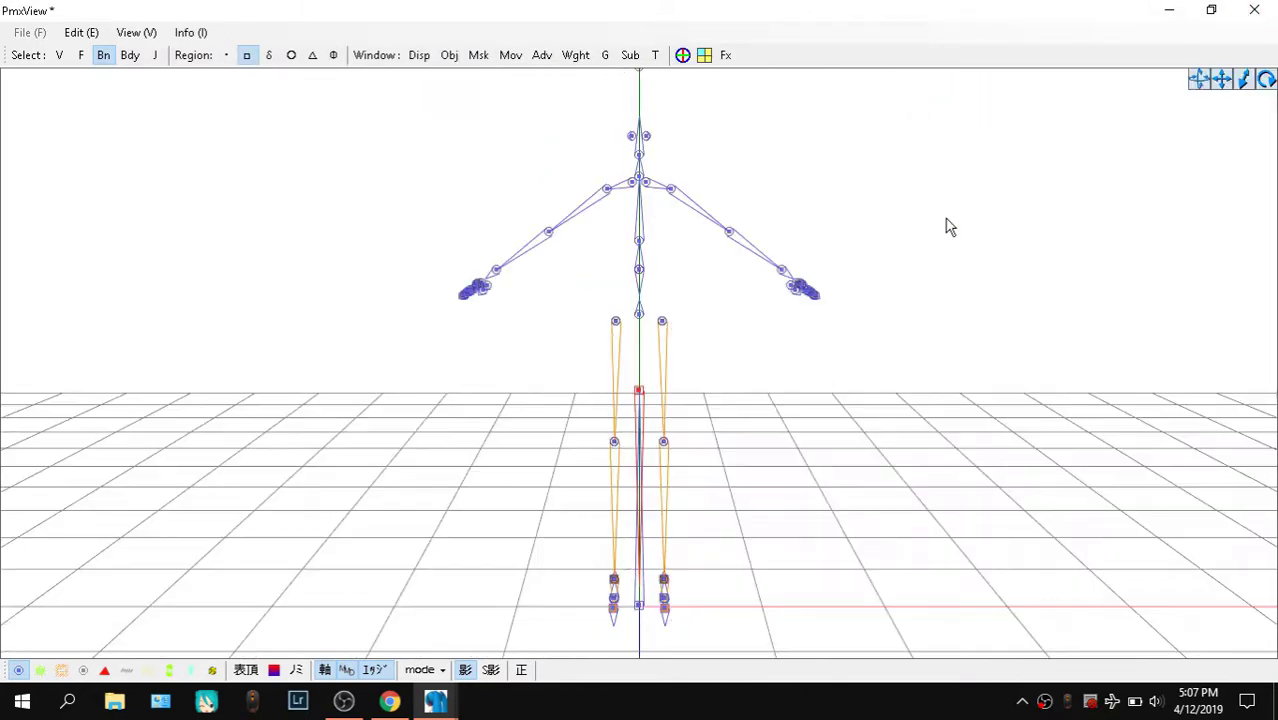
Switch to the bone reference chart in Chrome and review the standard bone order down to the eyes bone, 両目
click(390, 701)
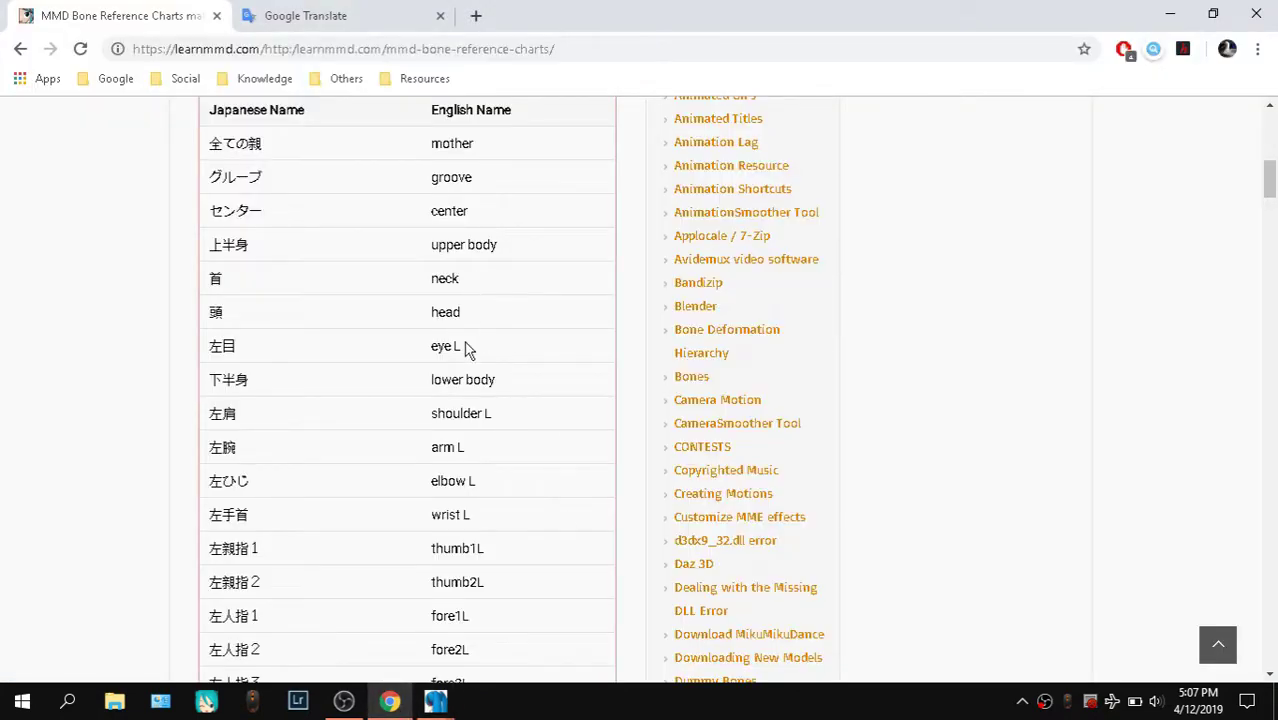
scroll(462, 414, down, 10)
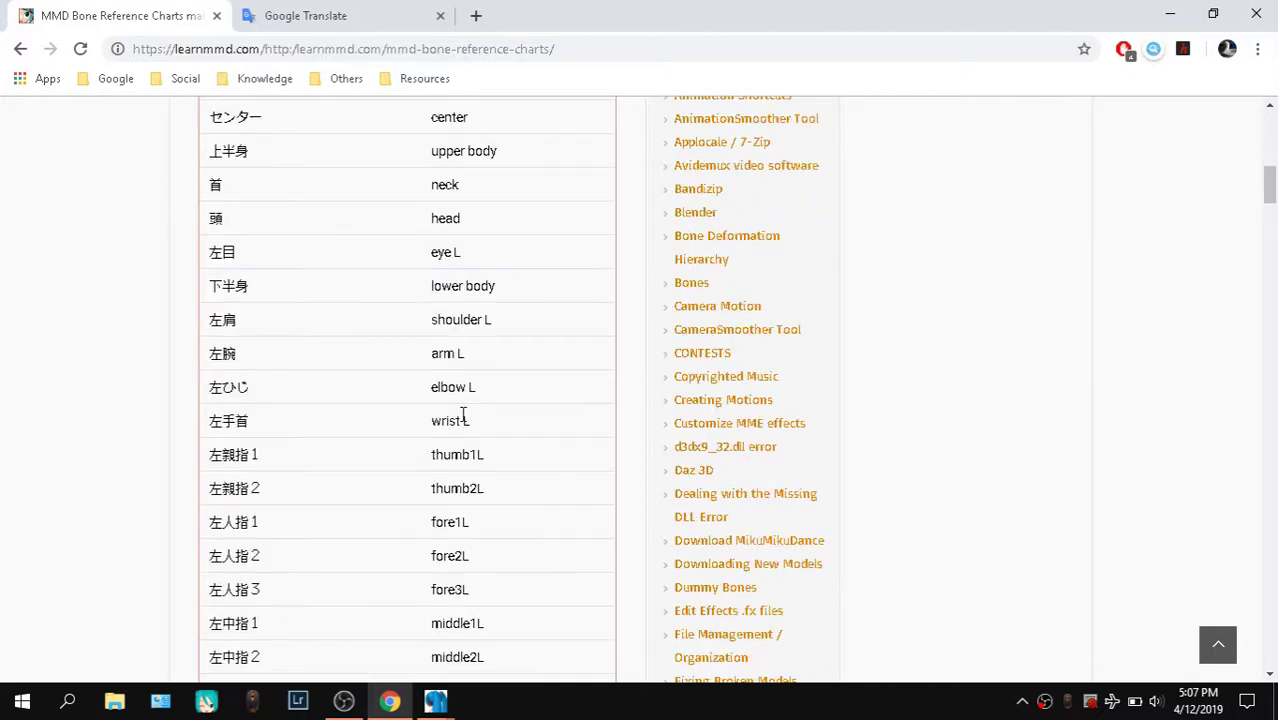
scroll(462, 416, up, 4)
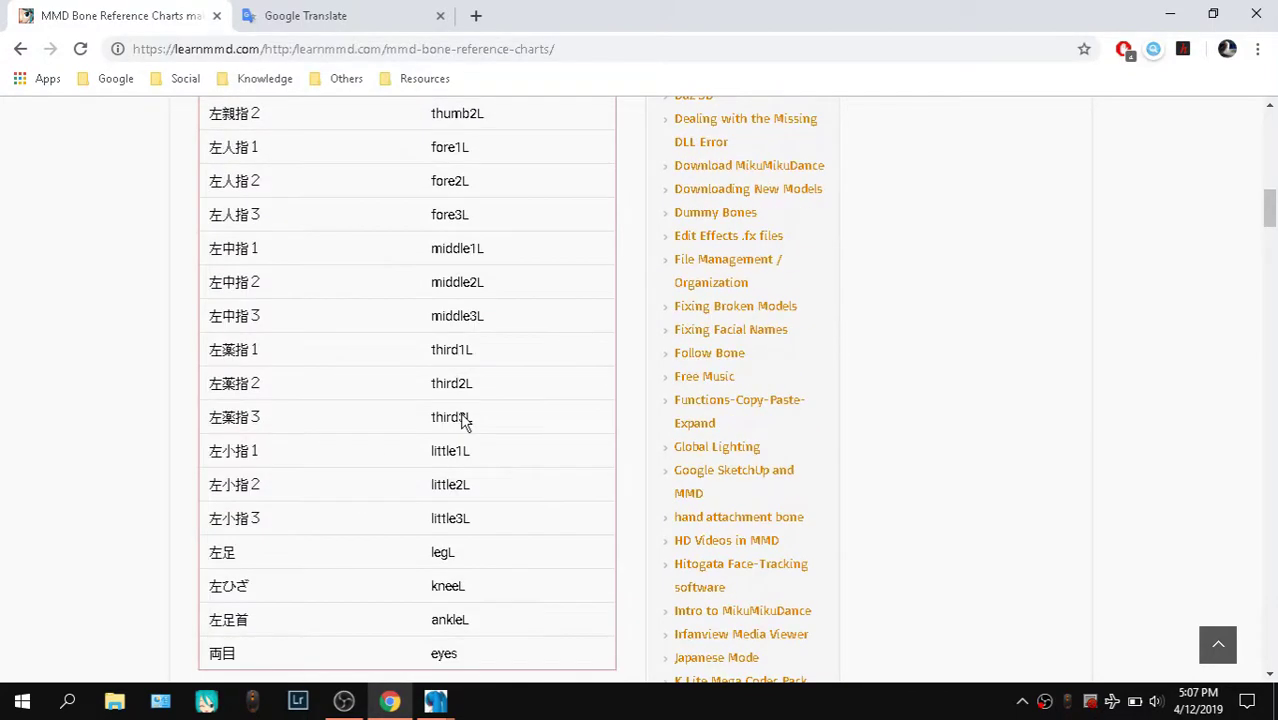
scroll(464, 420, down, 1)
scroll(474, 510, down, 1)
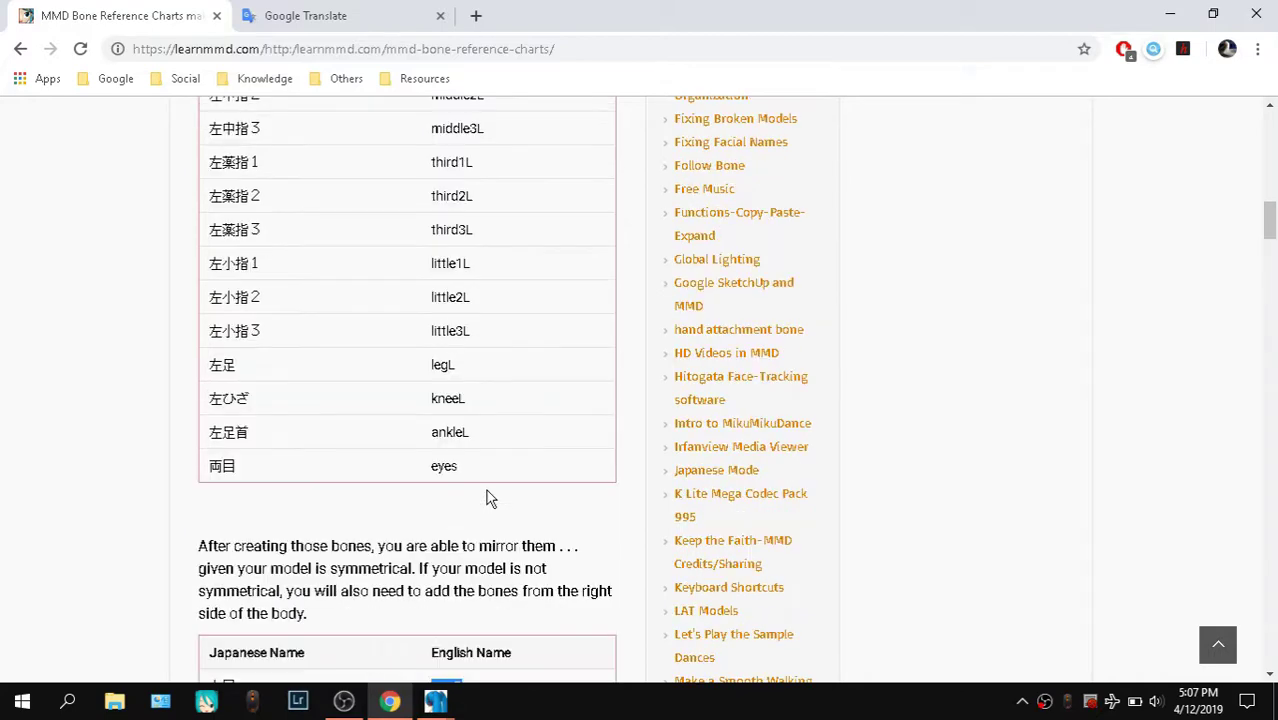
Bring up KAITO's Pmx Editor beside the reference chart and look through its bone list
mouse_move(455, 682)
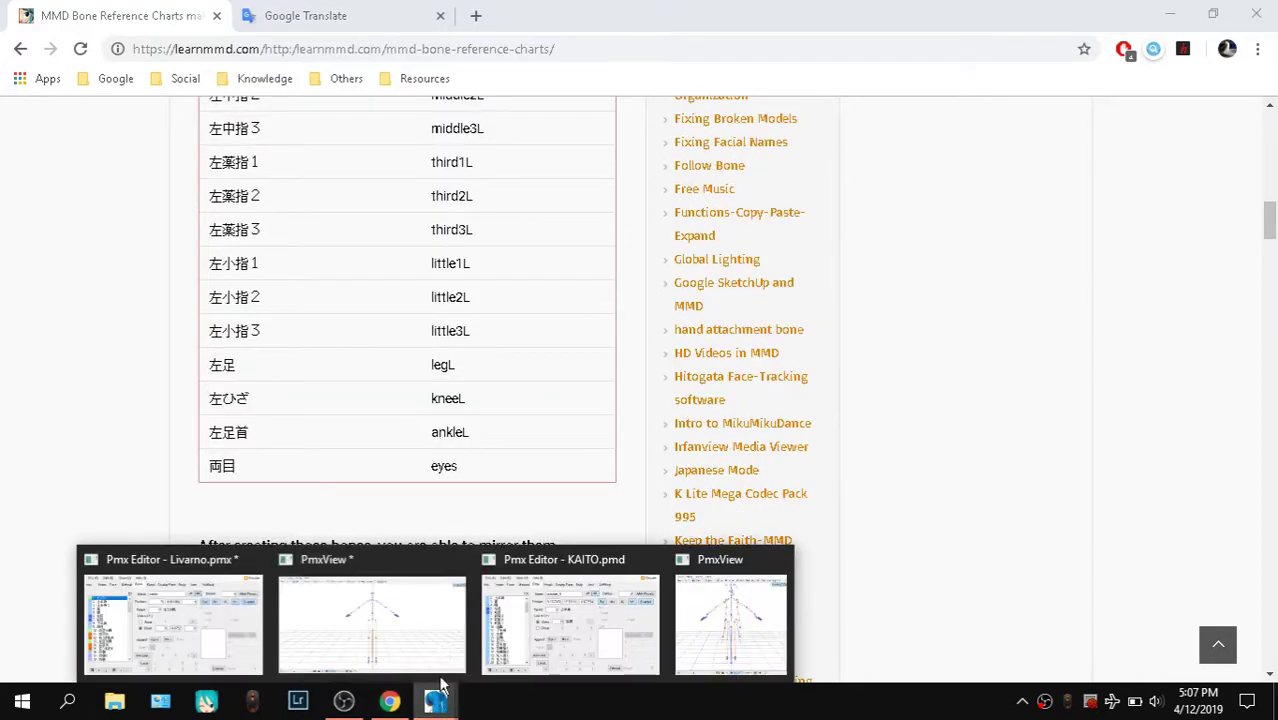
click(560, 610)
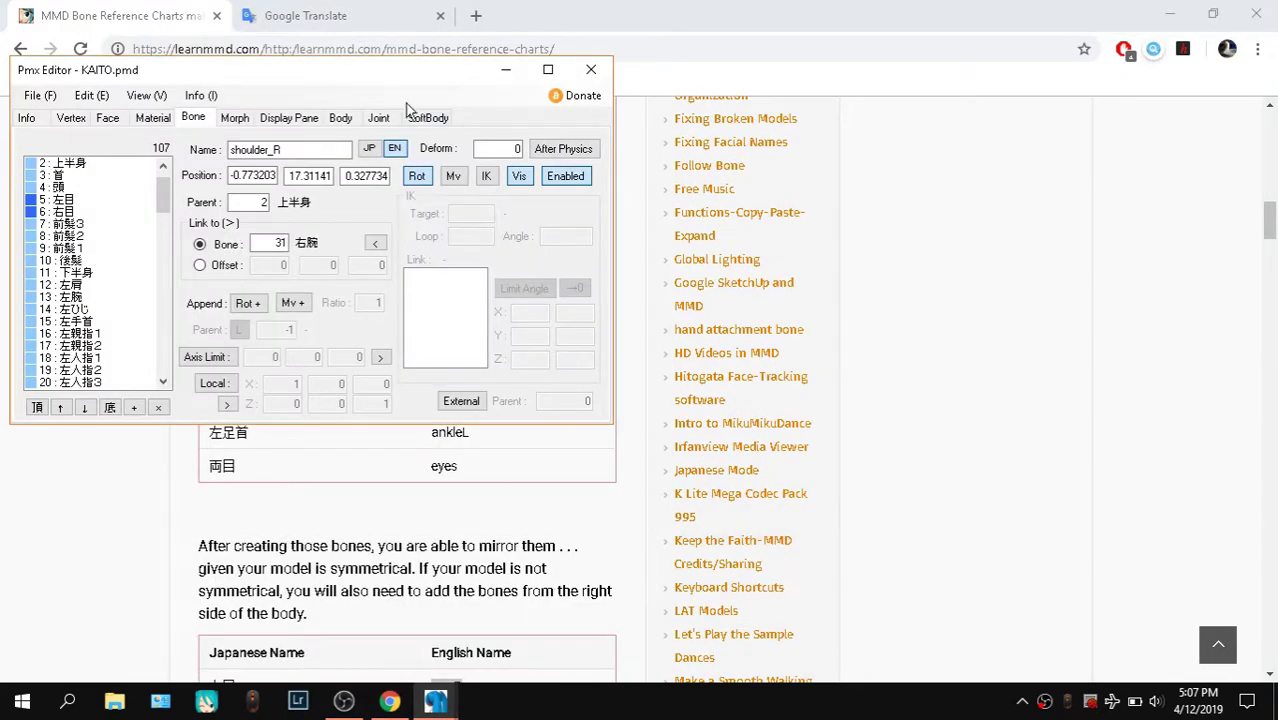
drag(380, 86, 986, 82)
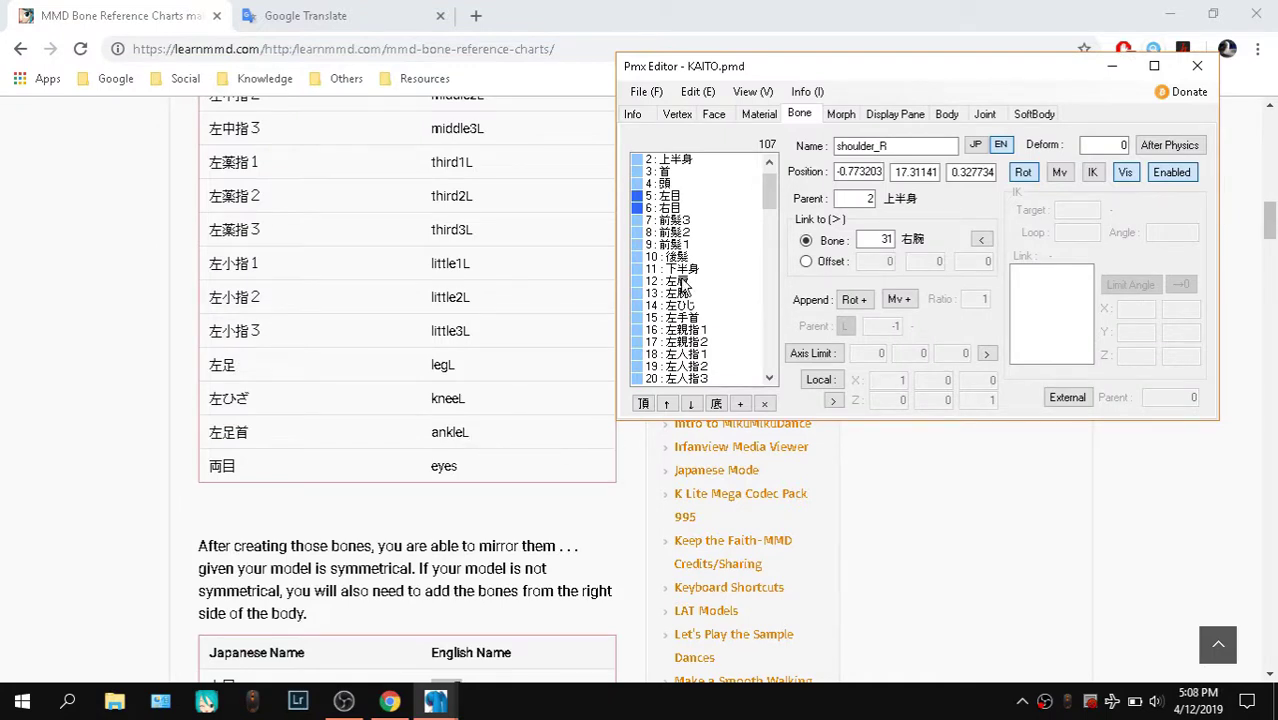
scroll(682, 279, down, 12)
scroll(697, 284, up, 12)
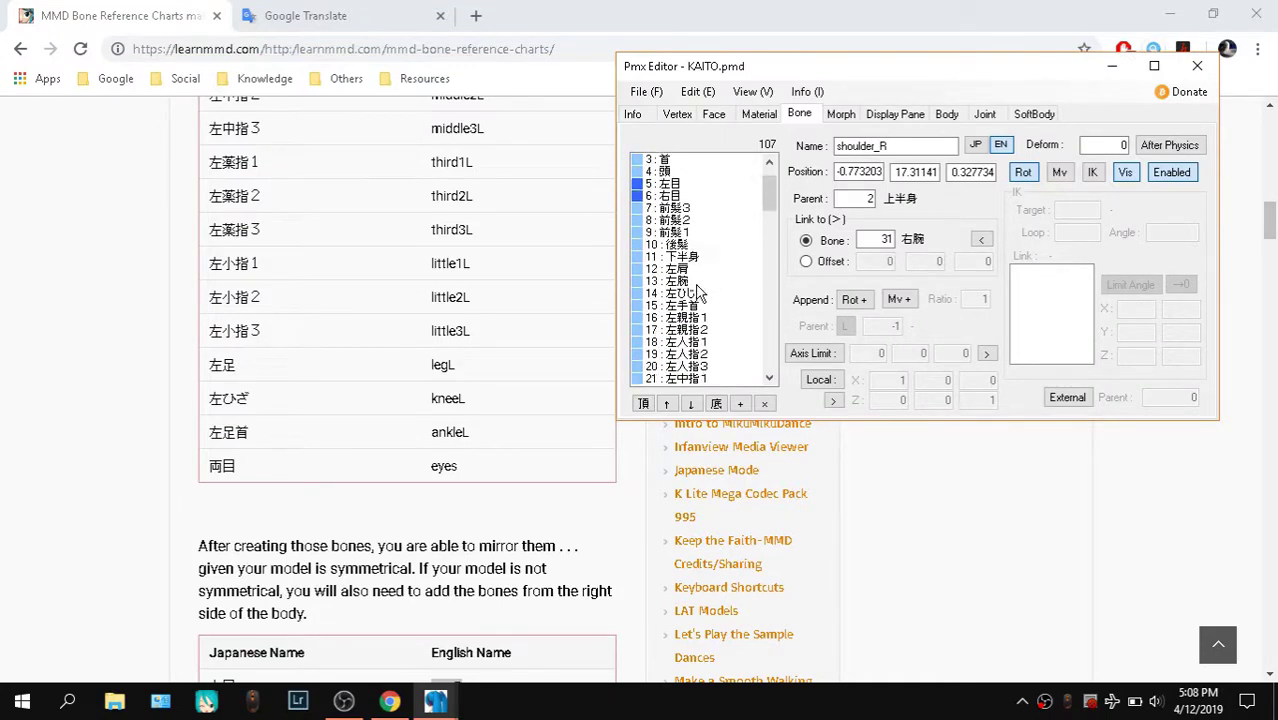
Examine where KAITO's 右目, 左小指3, 右肩 and 頭 bones sit in the bone order
click(680, 197)
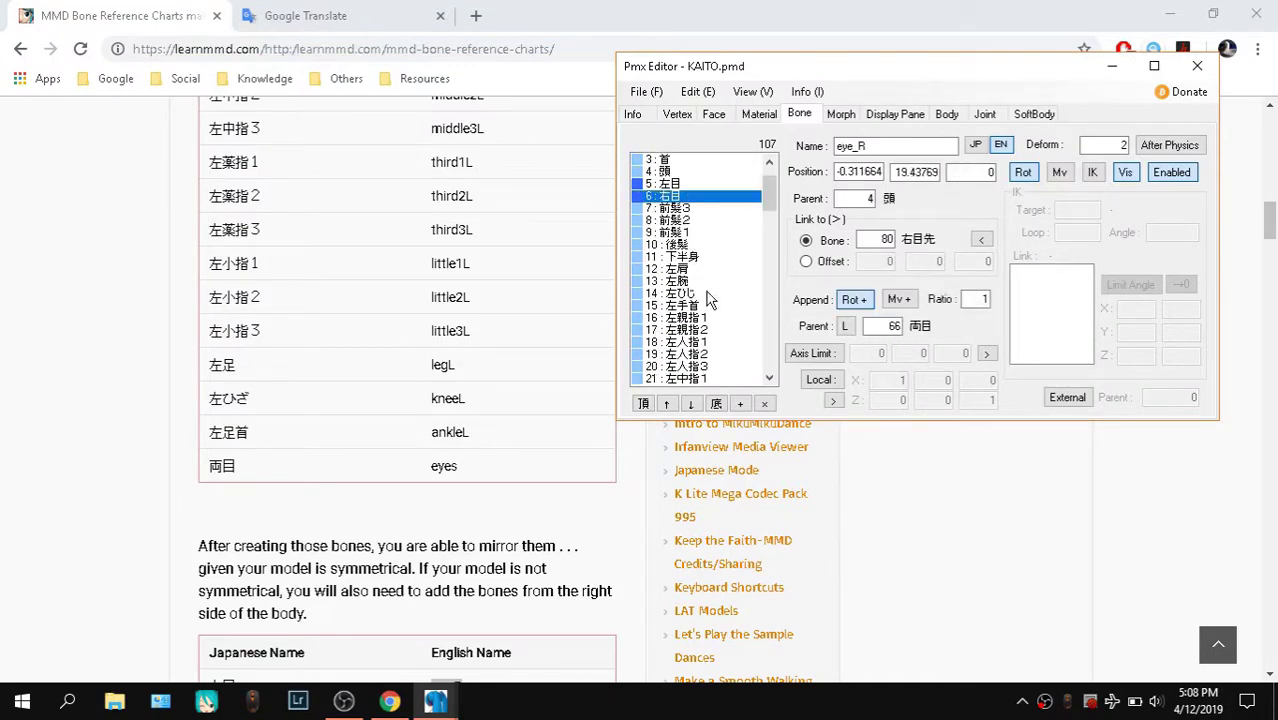
scroll(708, 300, down, 4)
click(681, 333)
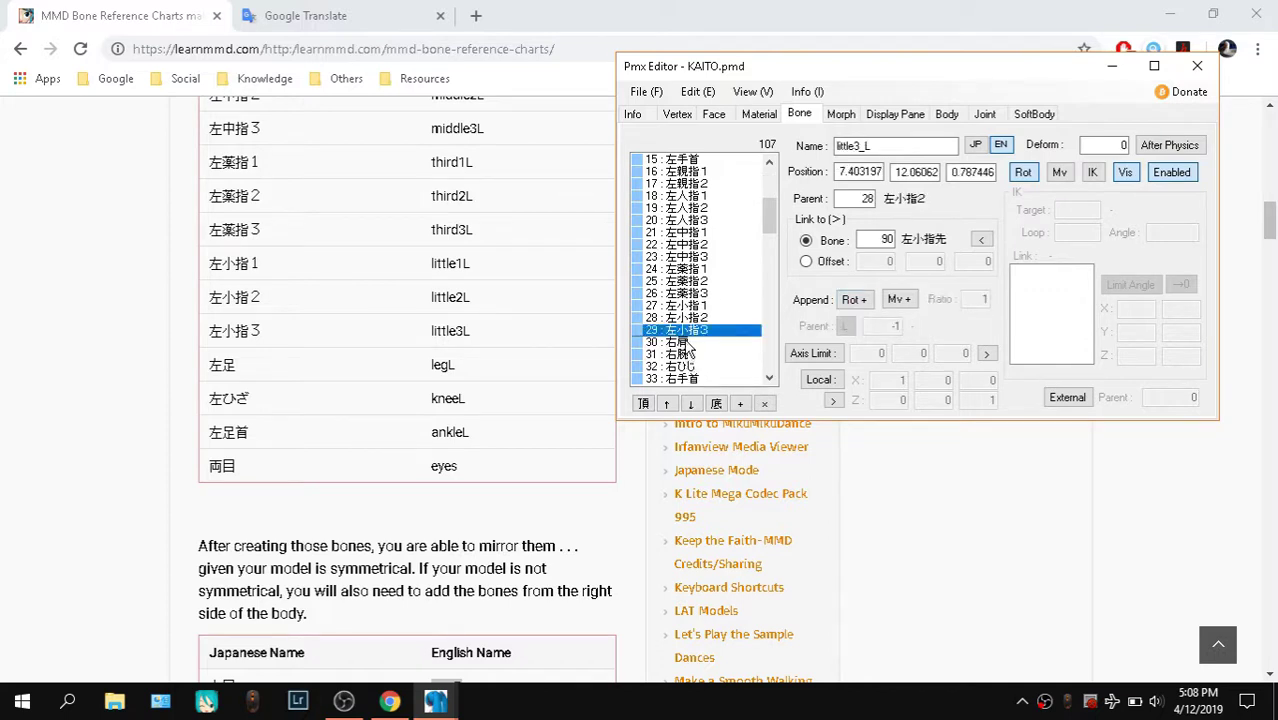
click(686, 344)
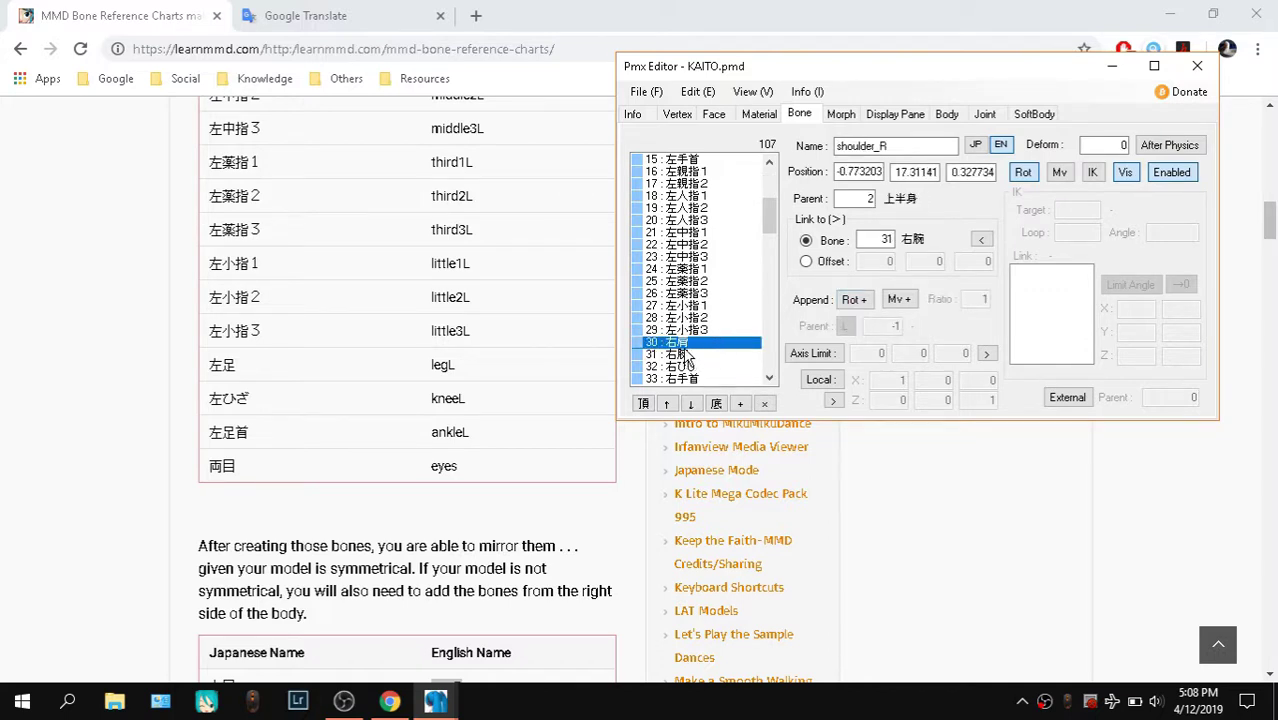
scroll(686, 357, up, 5)
click(688, 233)
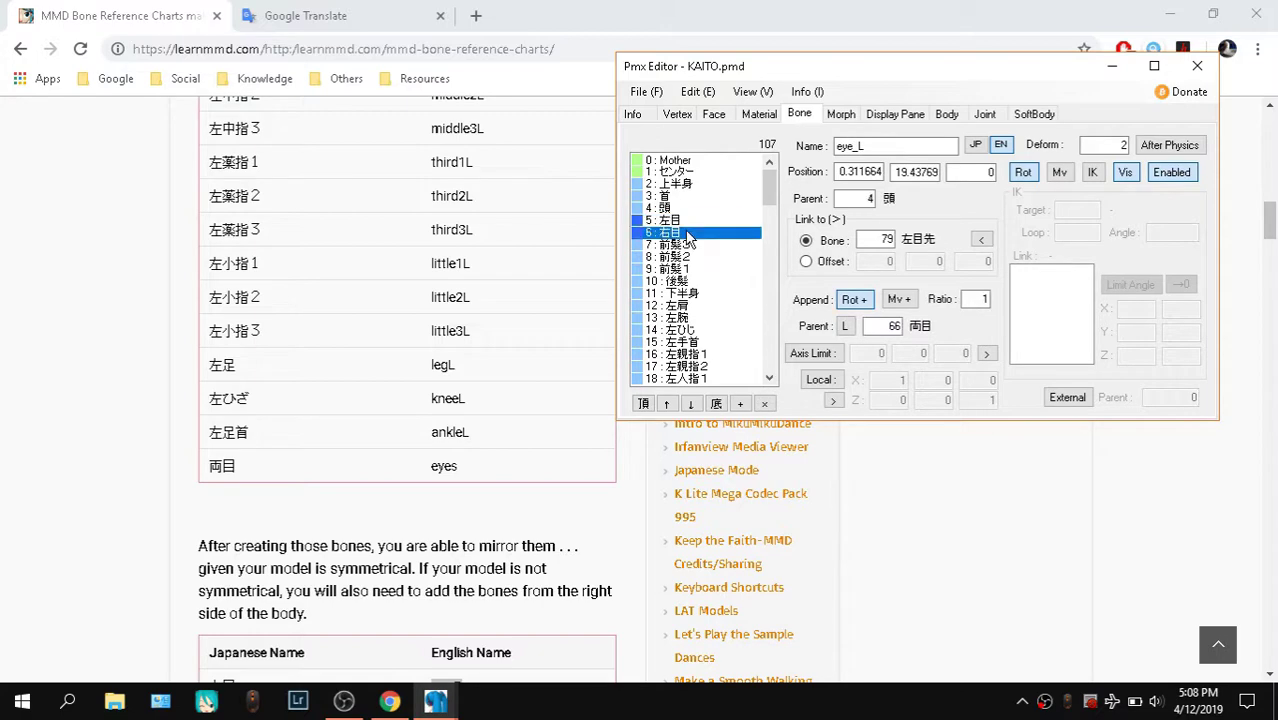
click(665, 209)
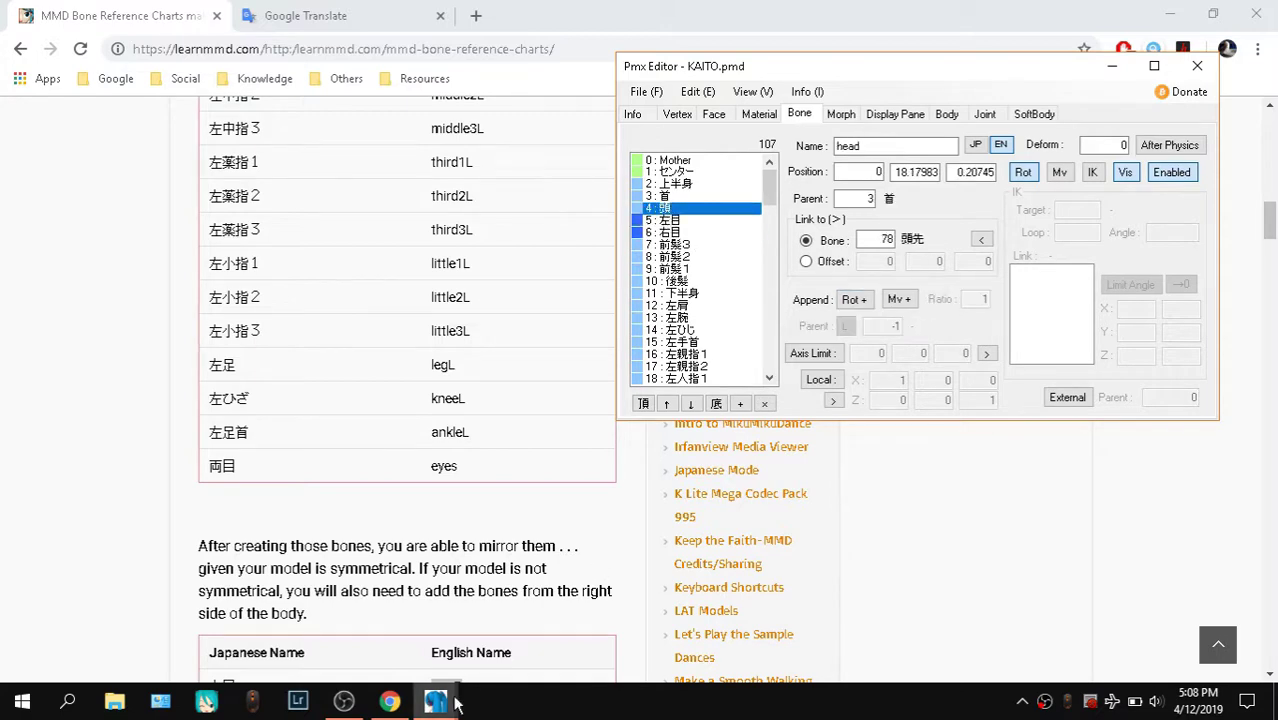
Show KAITO's PmxView beside its editor window and select the eyes bone, 両目, above the head
mouse_move(435, 700)
click(773, 585)
double_click(639, 69)
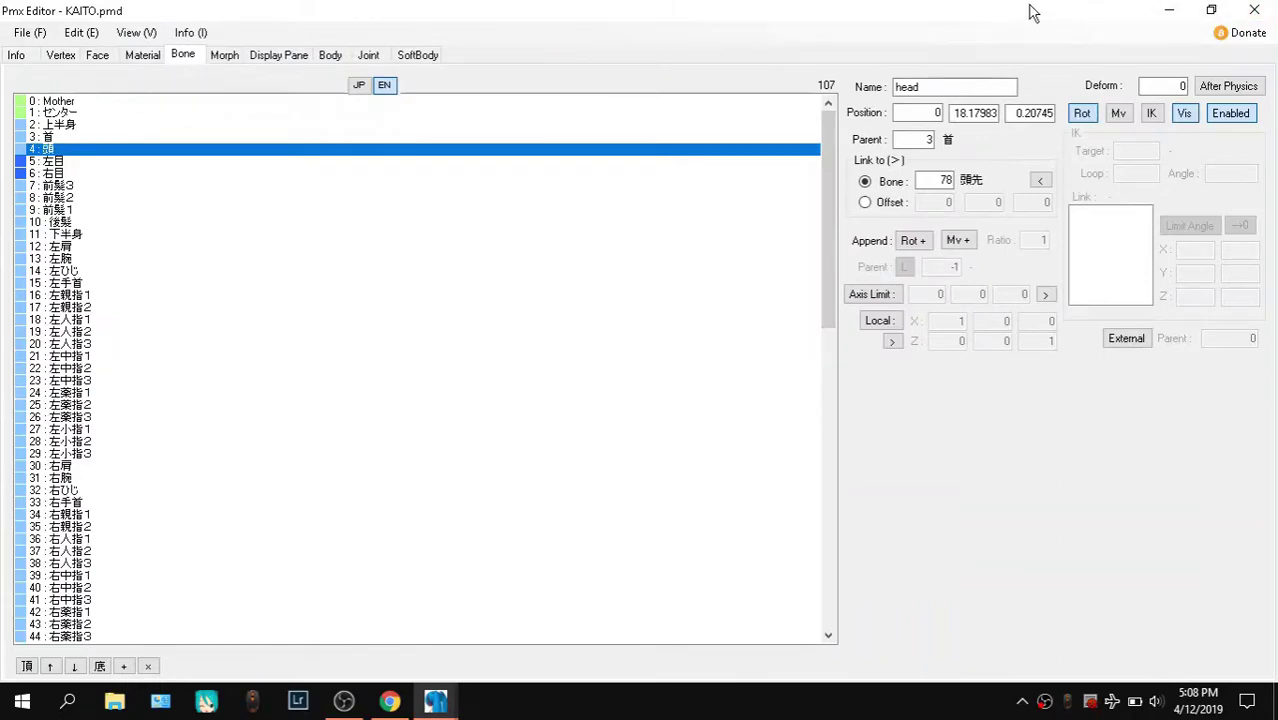
drag(1033, 13, 290, 72)
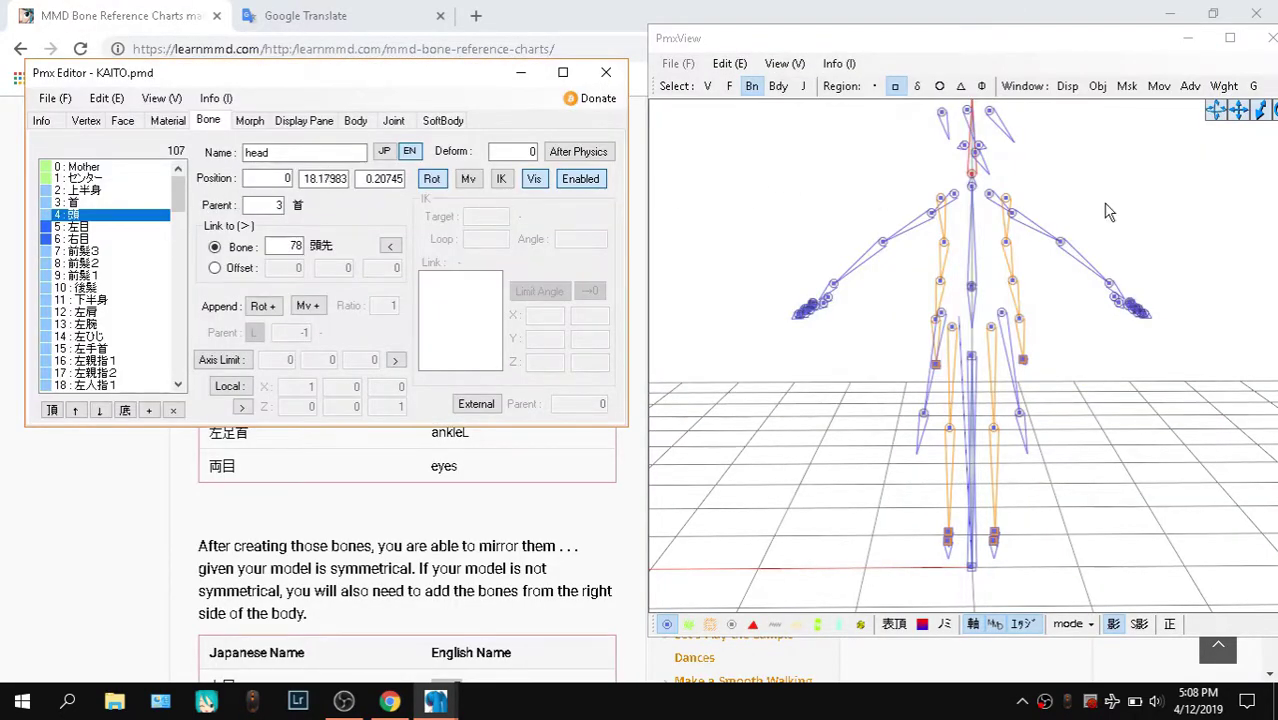
scroll(1108, 212, down, 3)
click(971, 129)
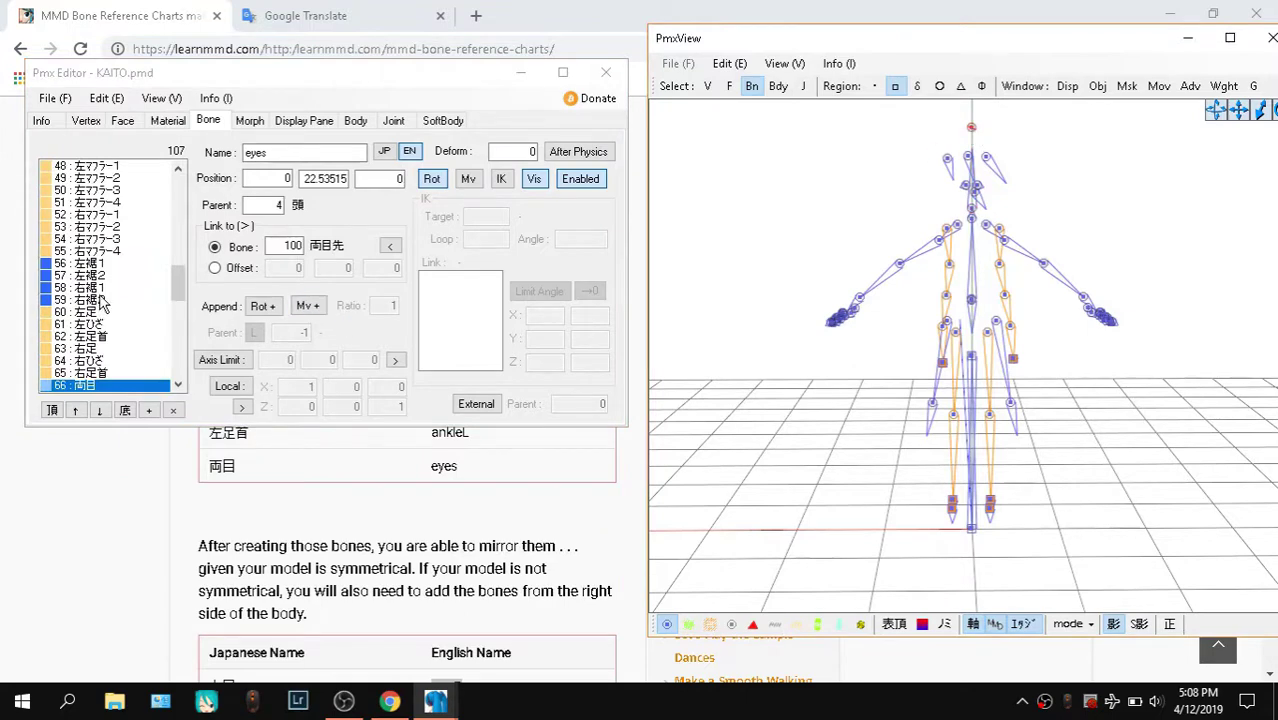
Examine the settings of KAITO's head, 頭, and eye bones, 左目 and 右目, in the bone list
scroll(101, 303, down, 3)
scroll(101, 303, up, 8)
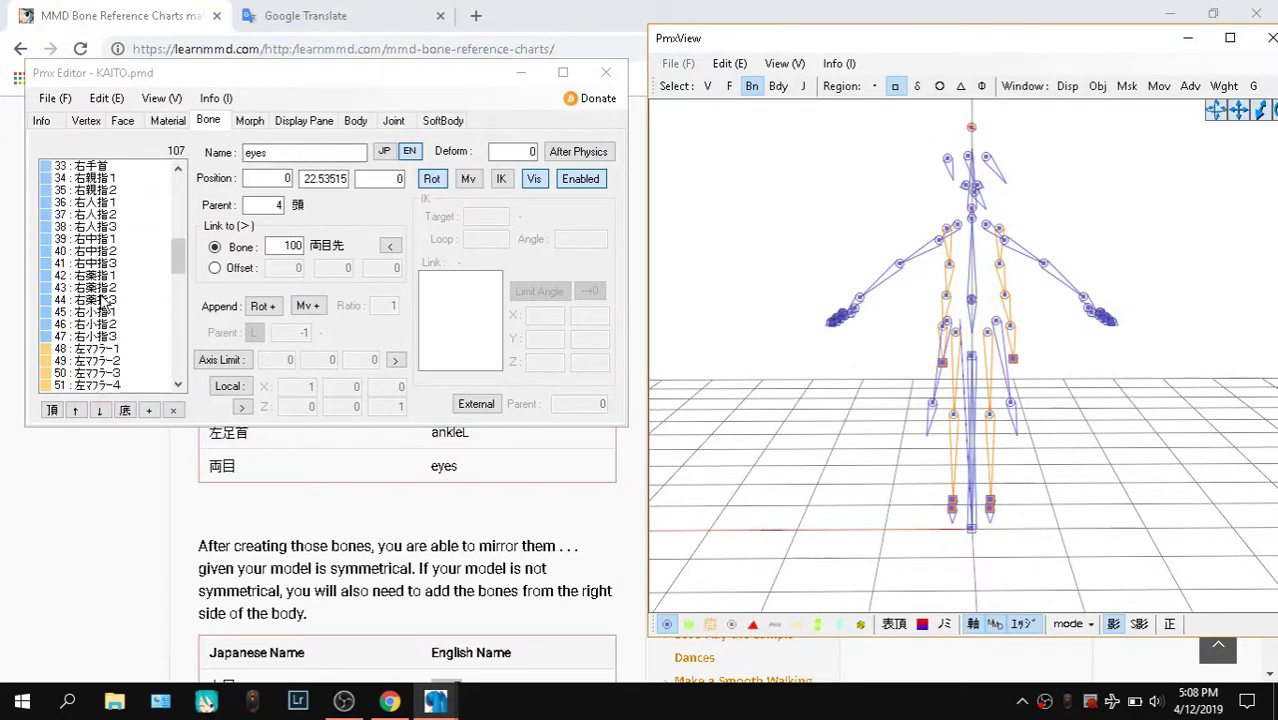
scroll(101, 303, up, 11)
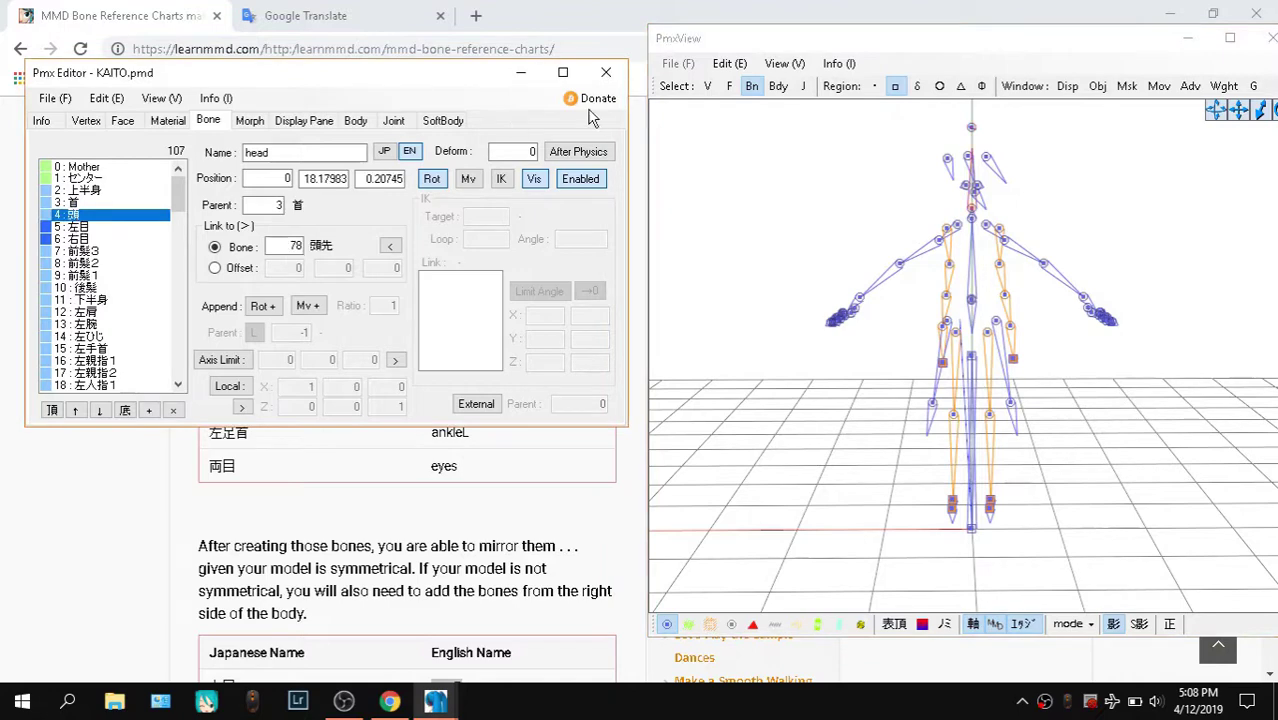
click(103, 228)
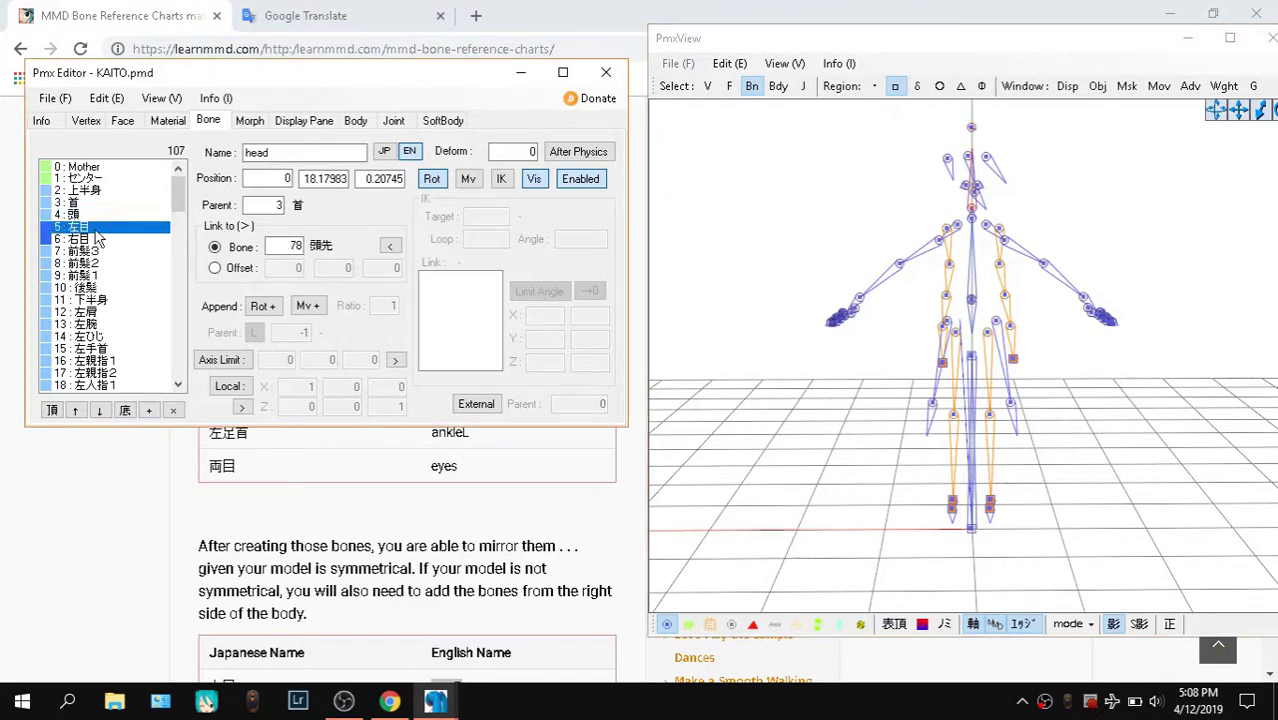
click(95, 240)
click(93, 230)
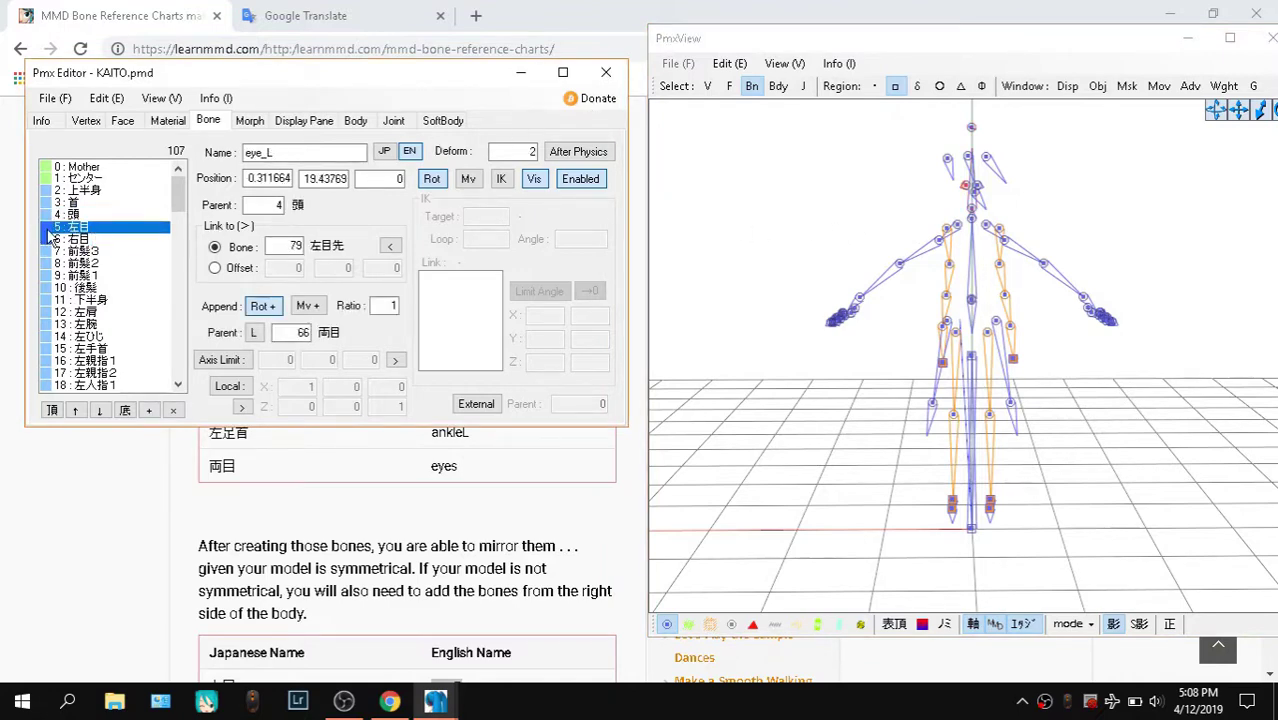
Clear the bone selection in KAITO's PmxView and look through the bone list from the right arm to the legs
click(730, 178)
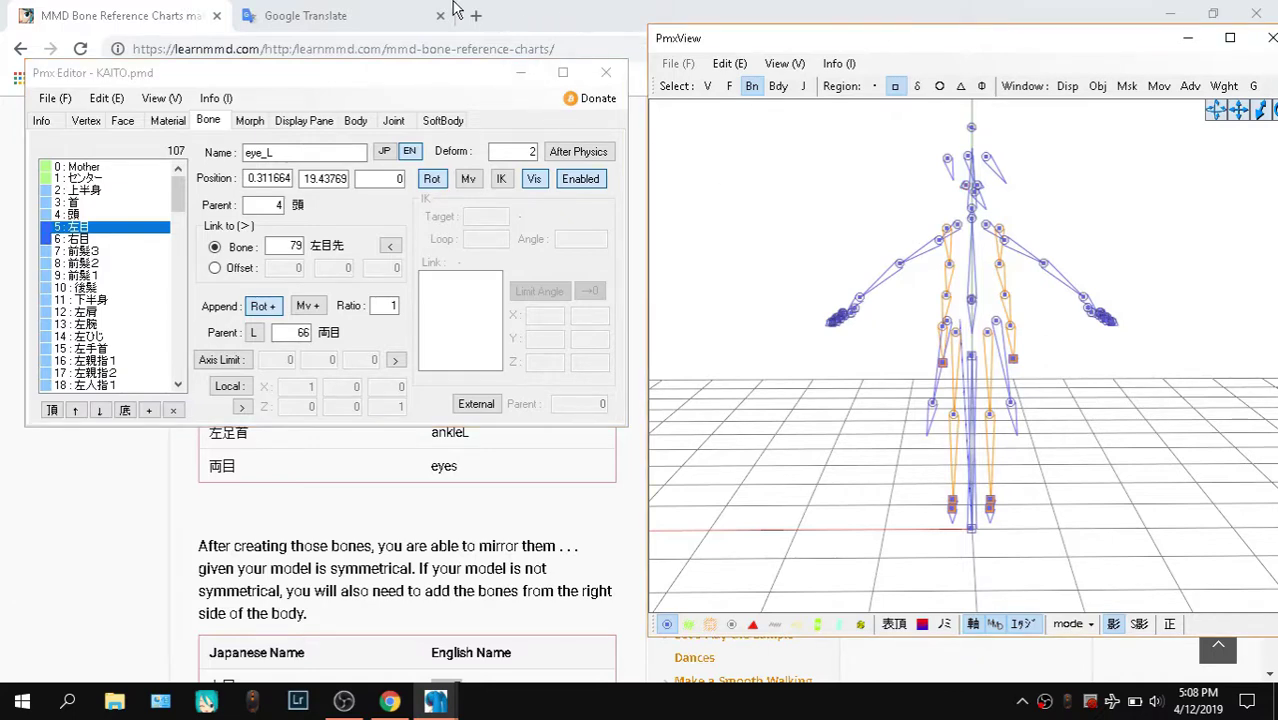
scroll(68, 320, down, 10)
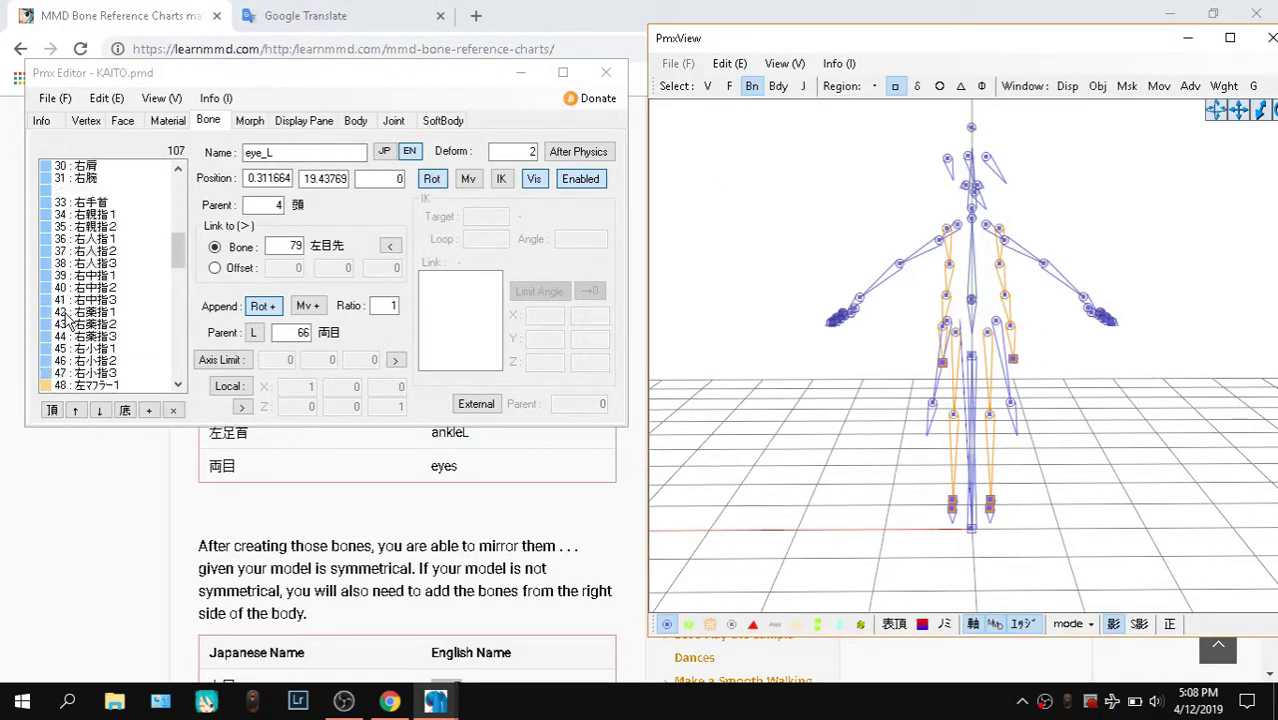
scroll(68, 320, down, 5)
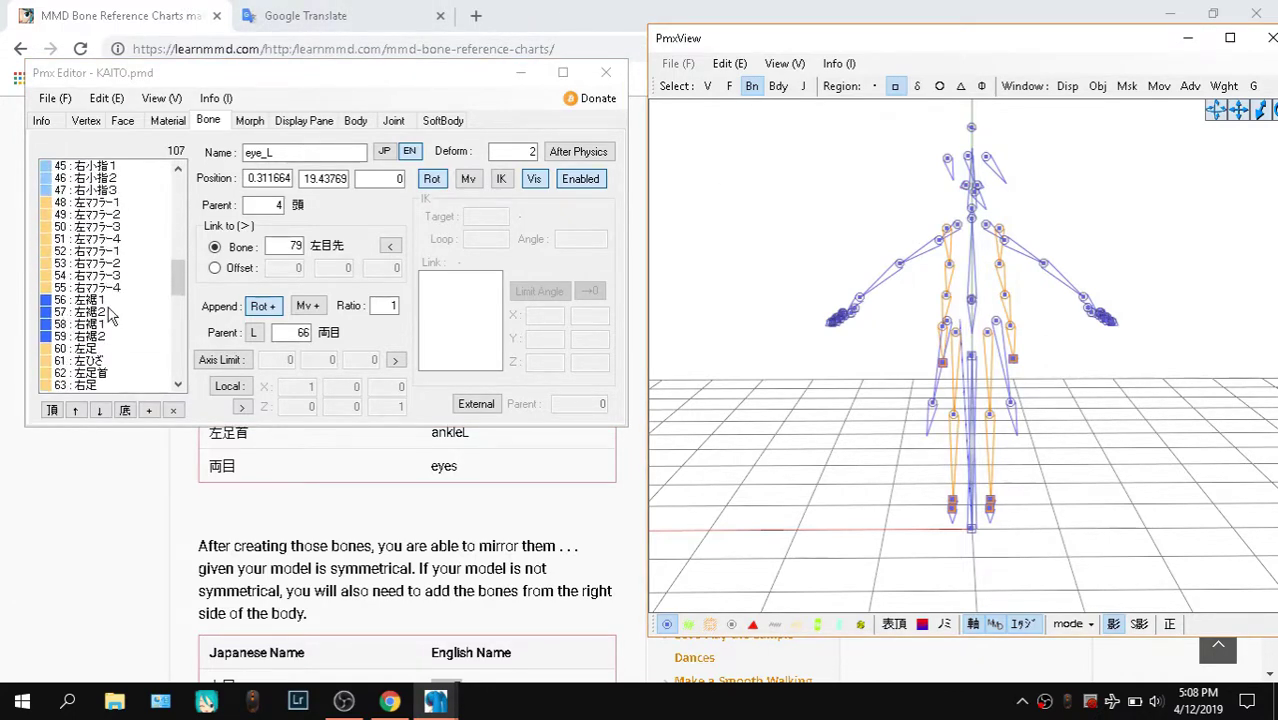
Examine the eyes bone, the fifth muffler bones and the toe bones in the KAITO model
scroll(112, 316, up, 2)
click(969, 130)
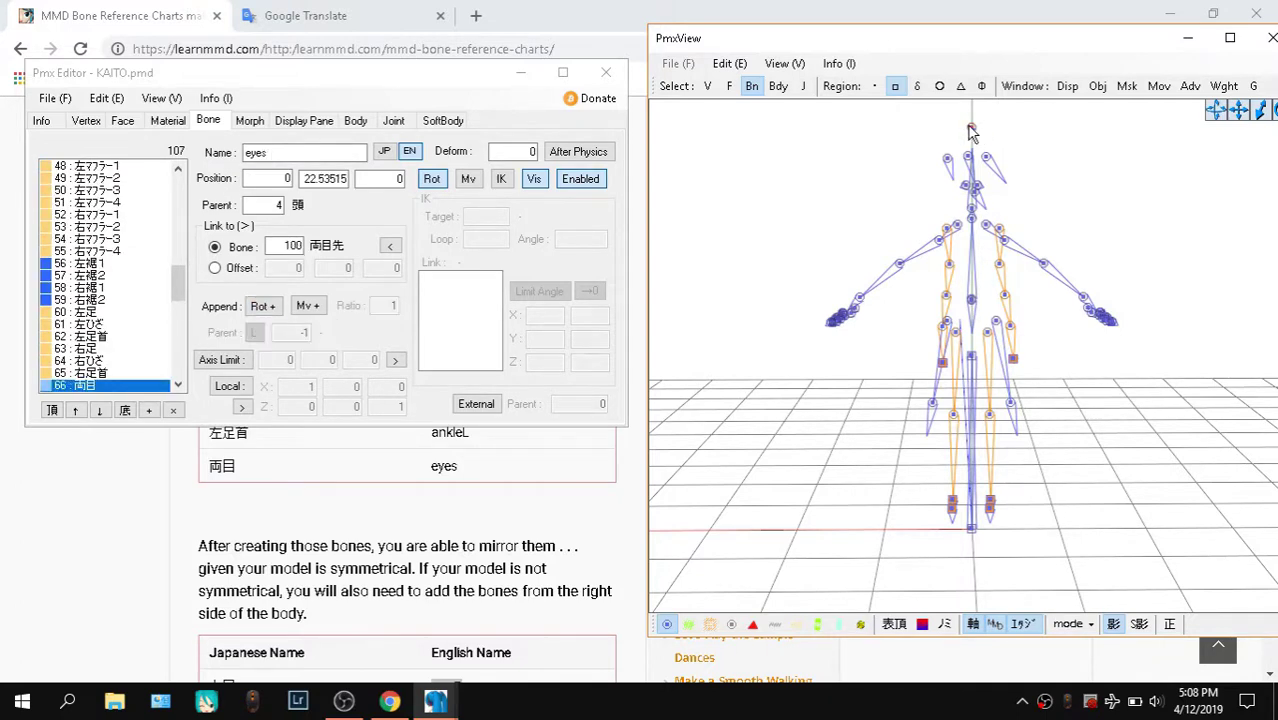
scroll(125, 385, down, 4)
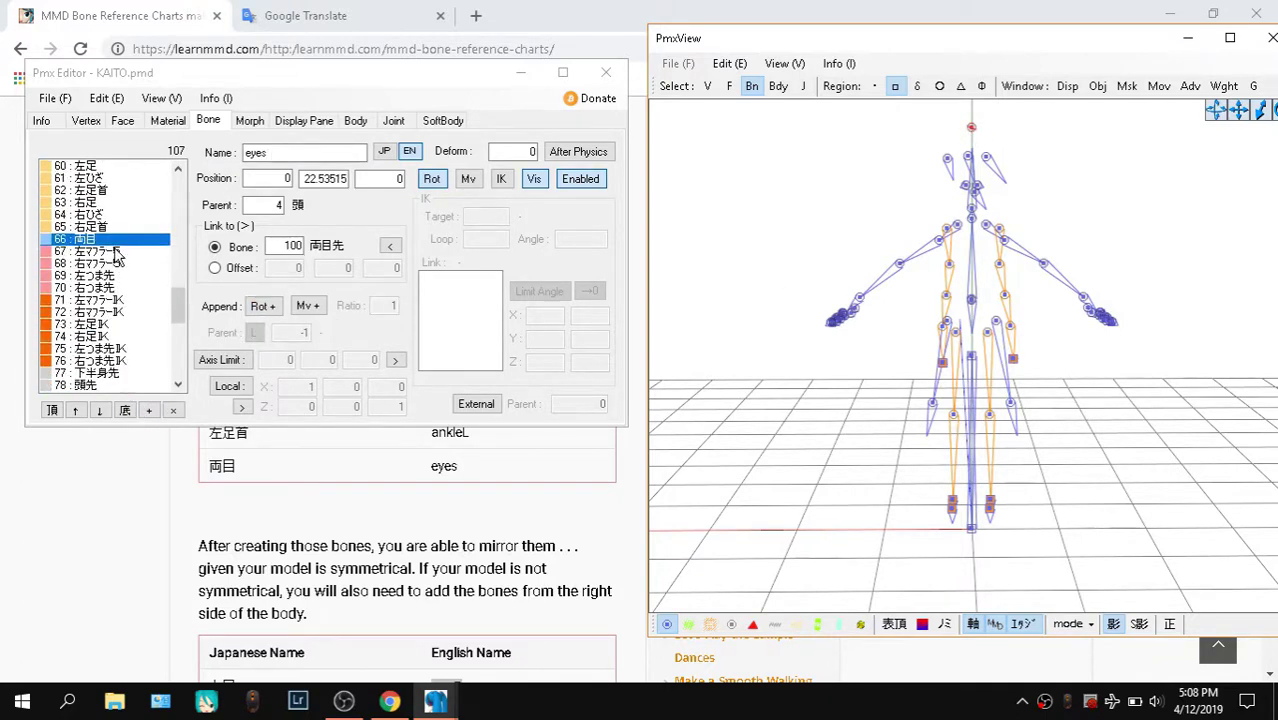
click(115, 252)
click(132, 263)
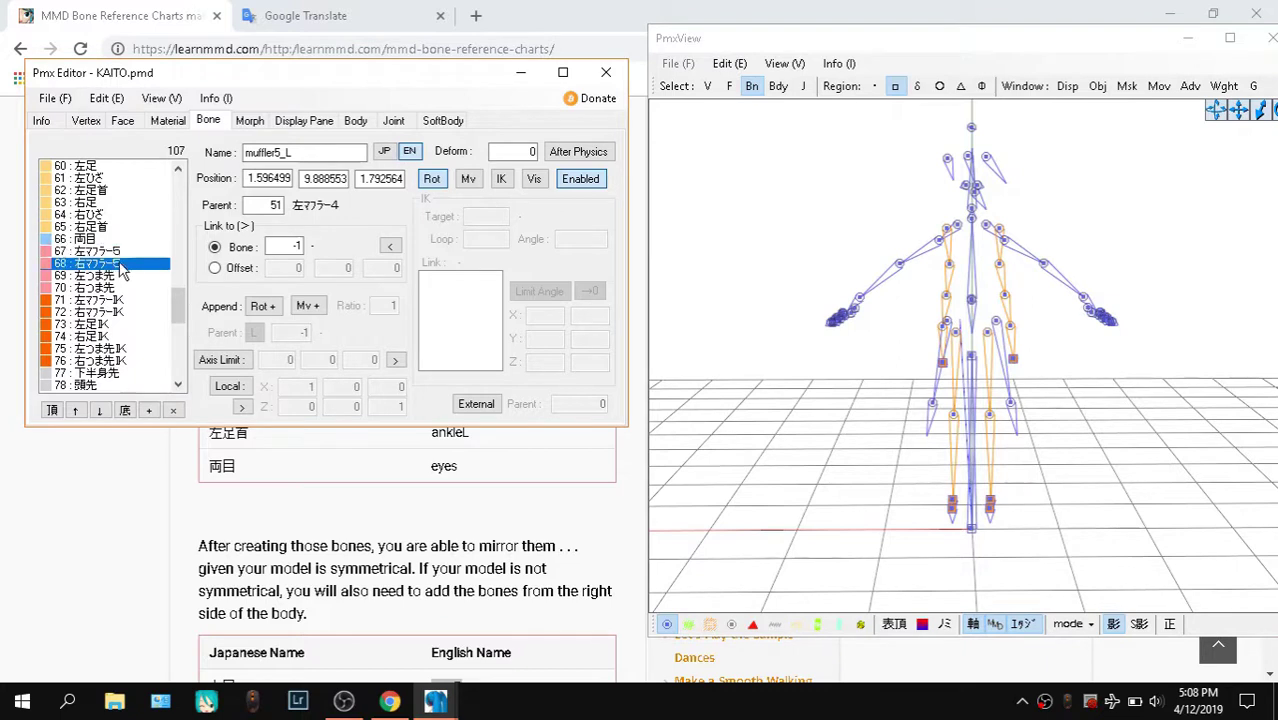
click(125, 275)
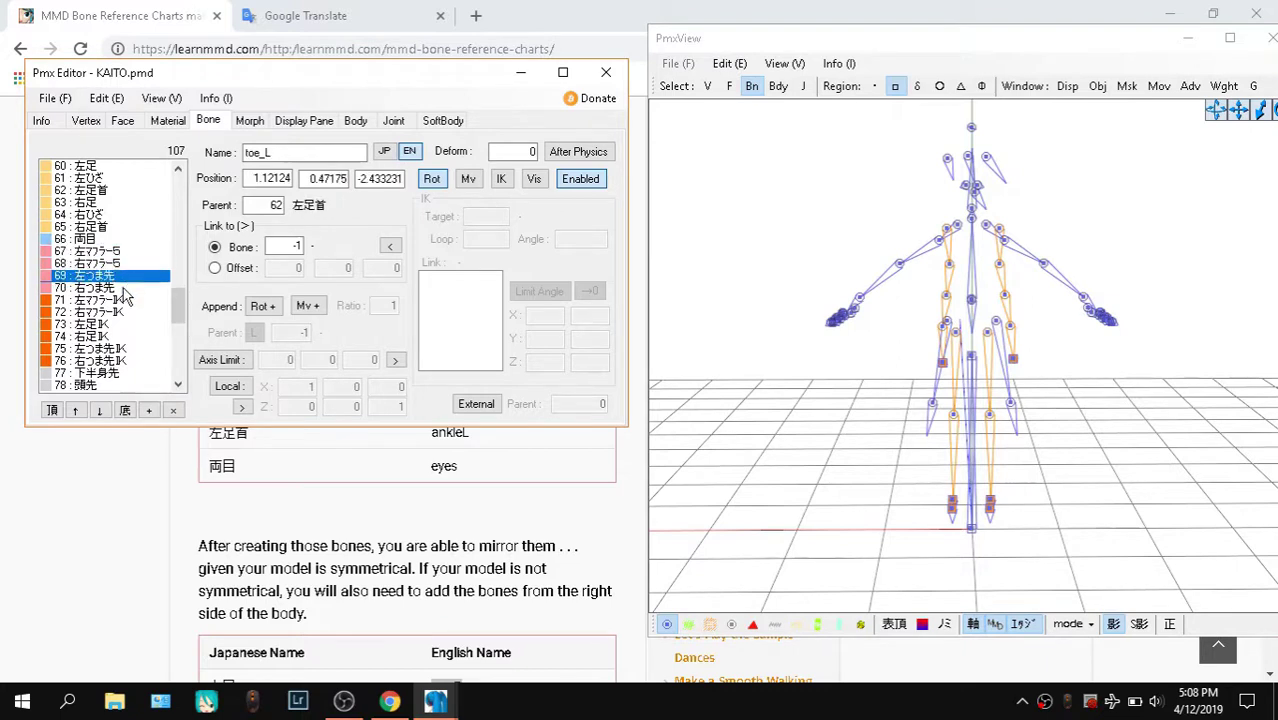
click(120, 287)
click(115, 265)
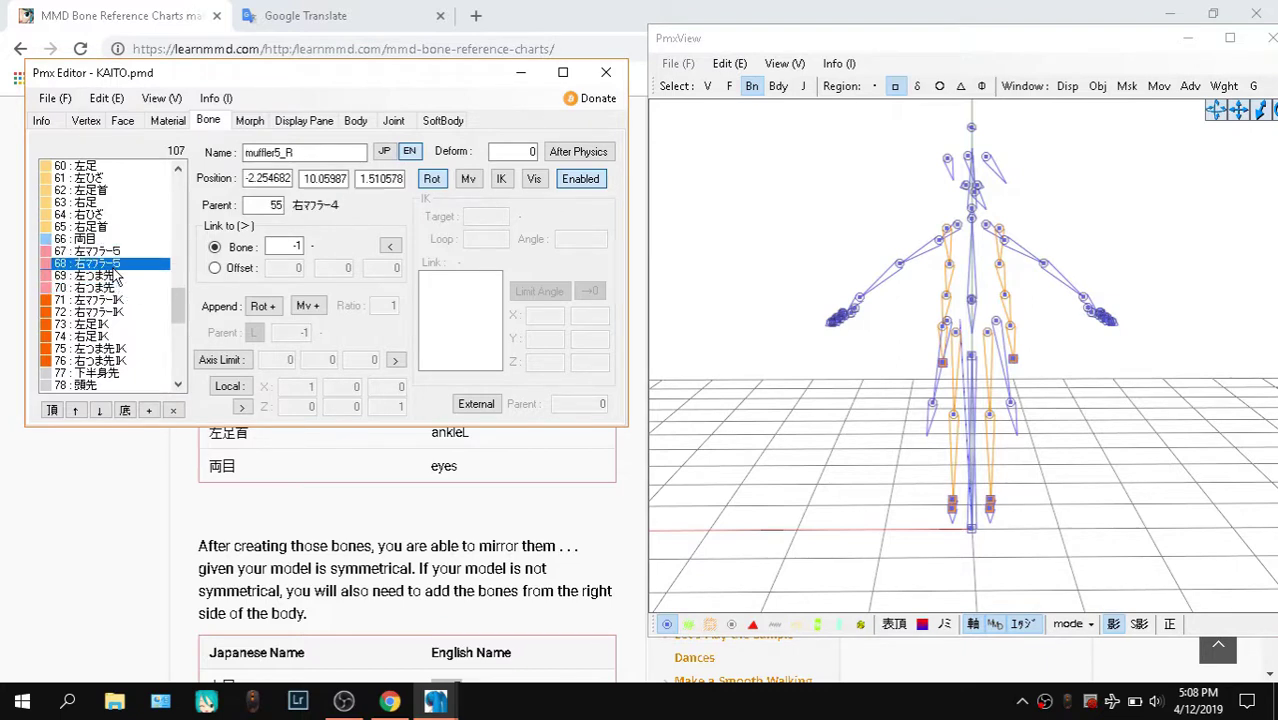
Check the Japanese and English names of bone 68, the right fifth muffler bone
click(384, 151)
click(409, 151)
click(290, 153)
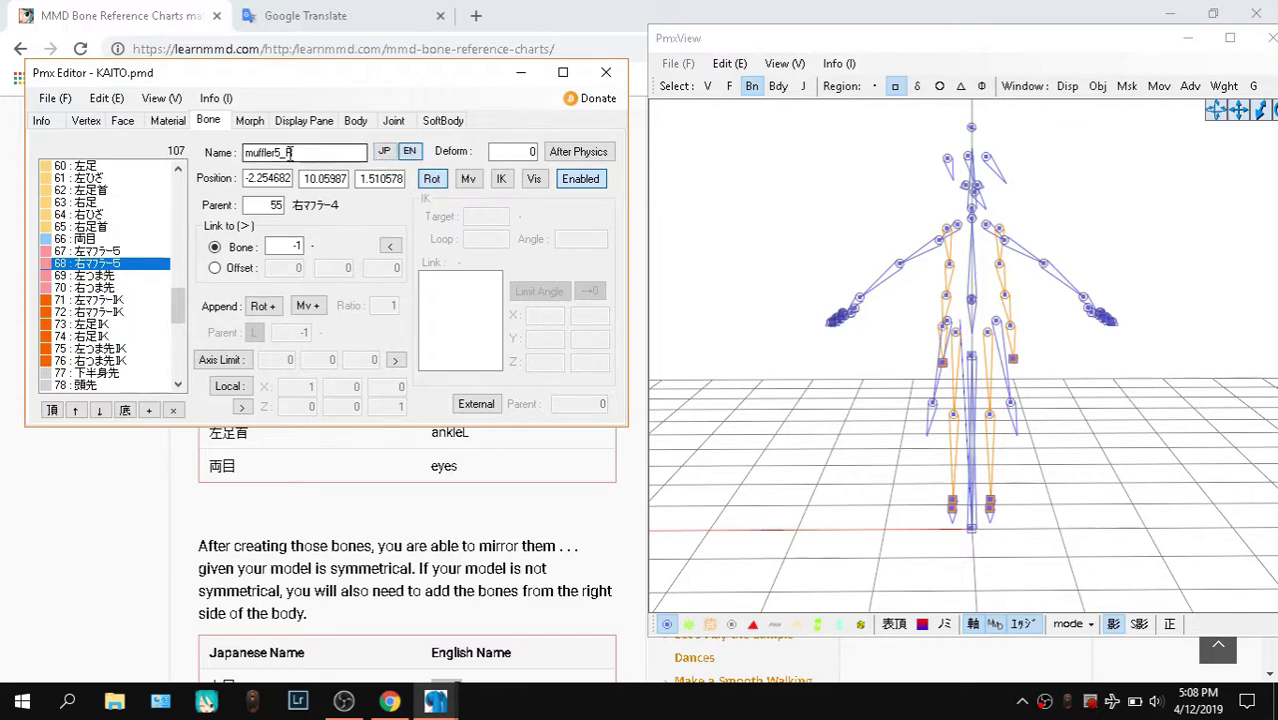
double_click(290, 153)
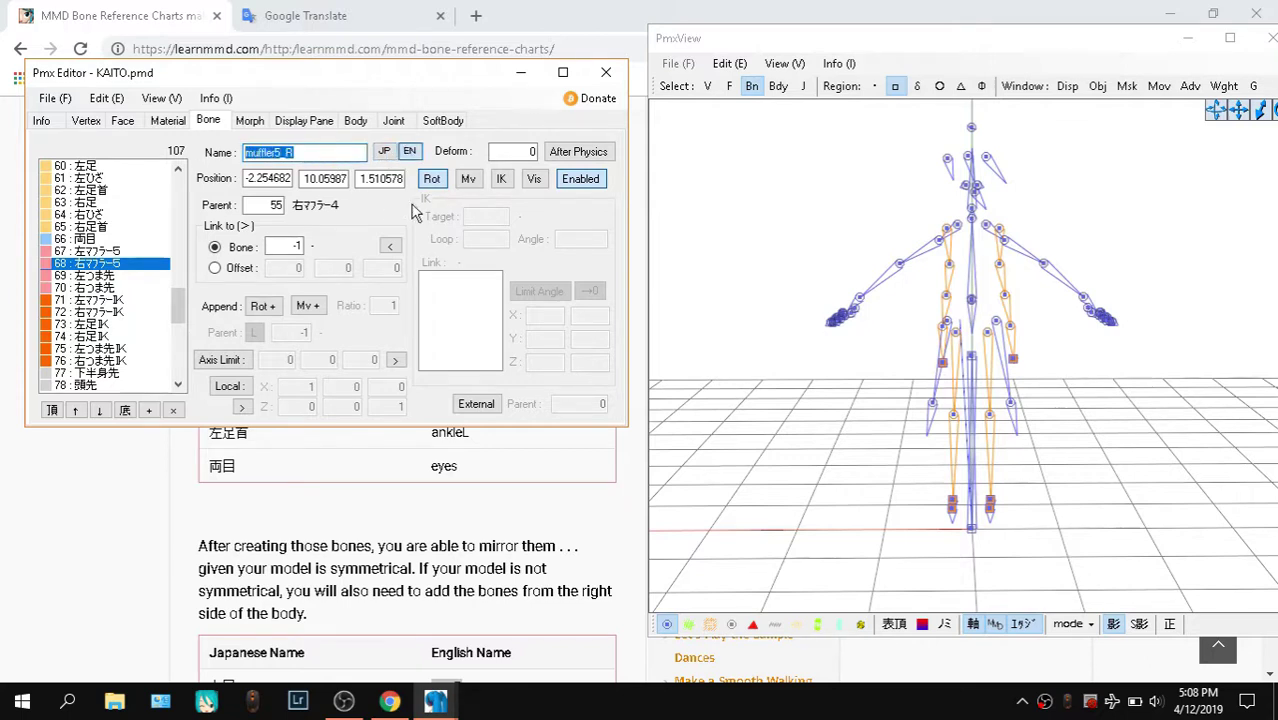
click(313, 153)
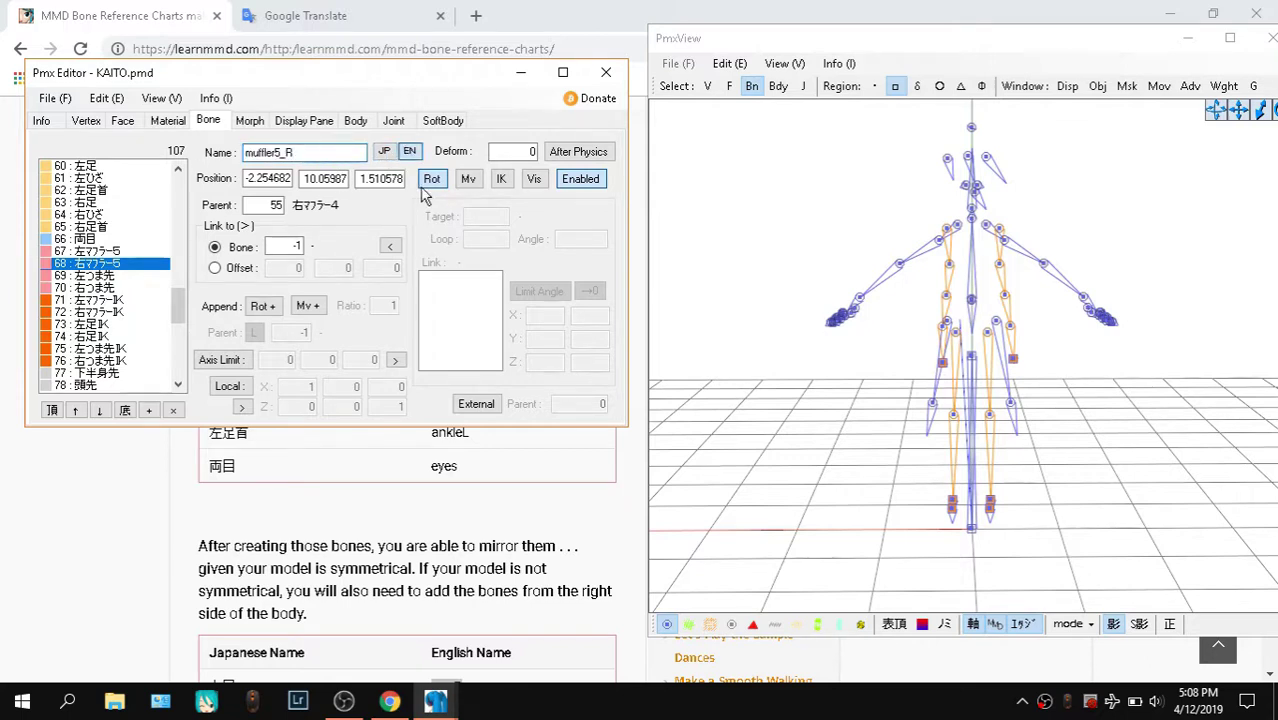
Review the List of All Required Bones on the MMD Bone Reference Charts page, from the mother bone through the eyes bone
click(520, 565)
scroll(477, 366, up, 3)
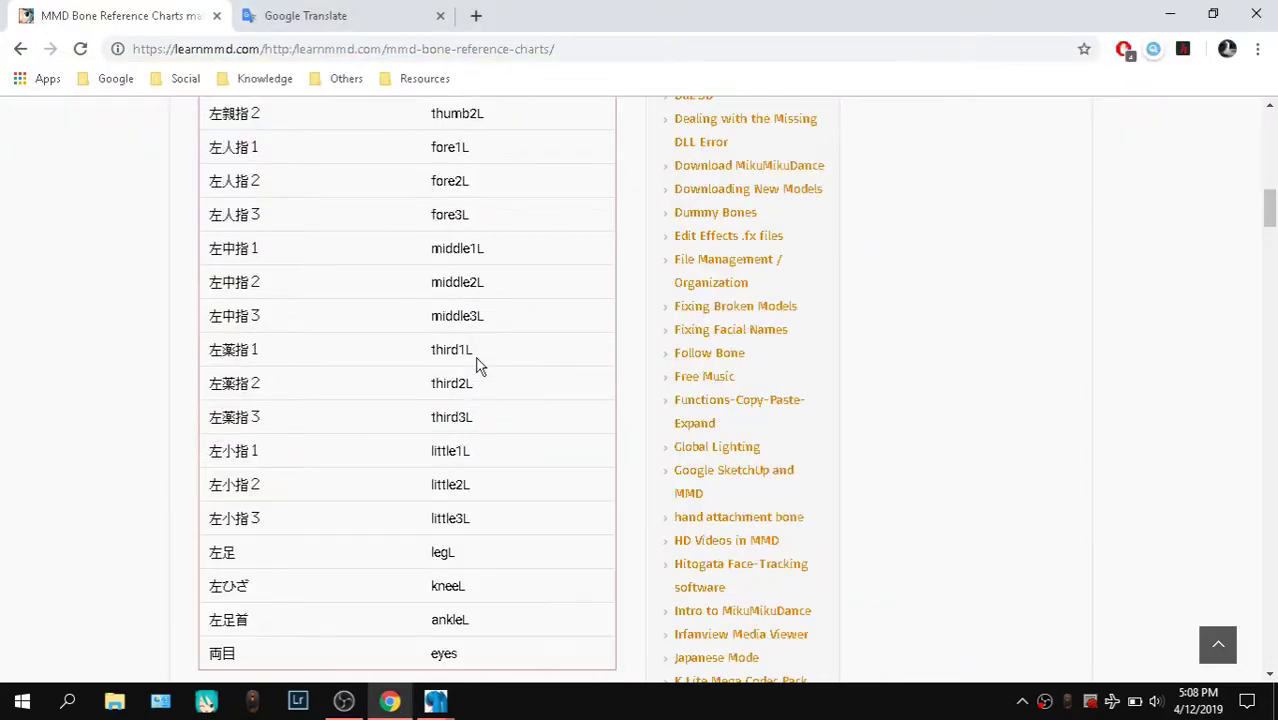
scroll(477, 366, up, 10)
scroll(476, 362, down, 8)
scroll(476, 360, up, 8)
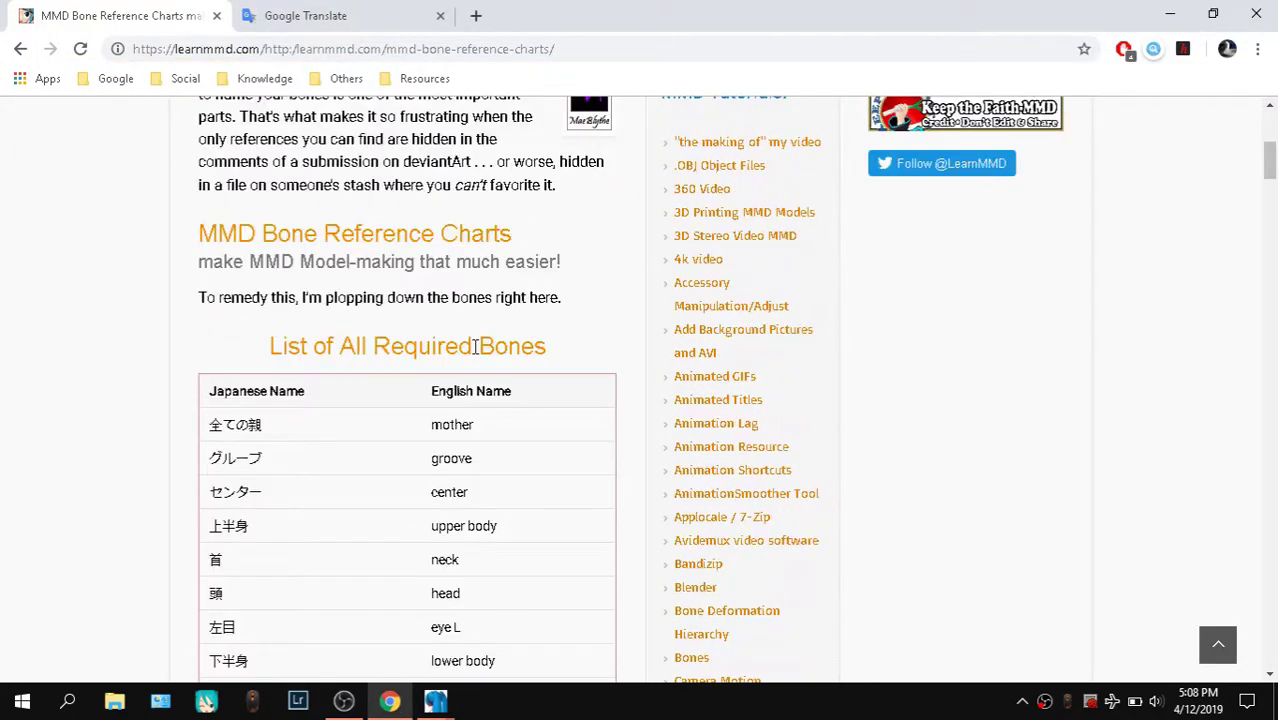
scroll(476, 350, down, 4)
drag(427, 330, 542, 337)
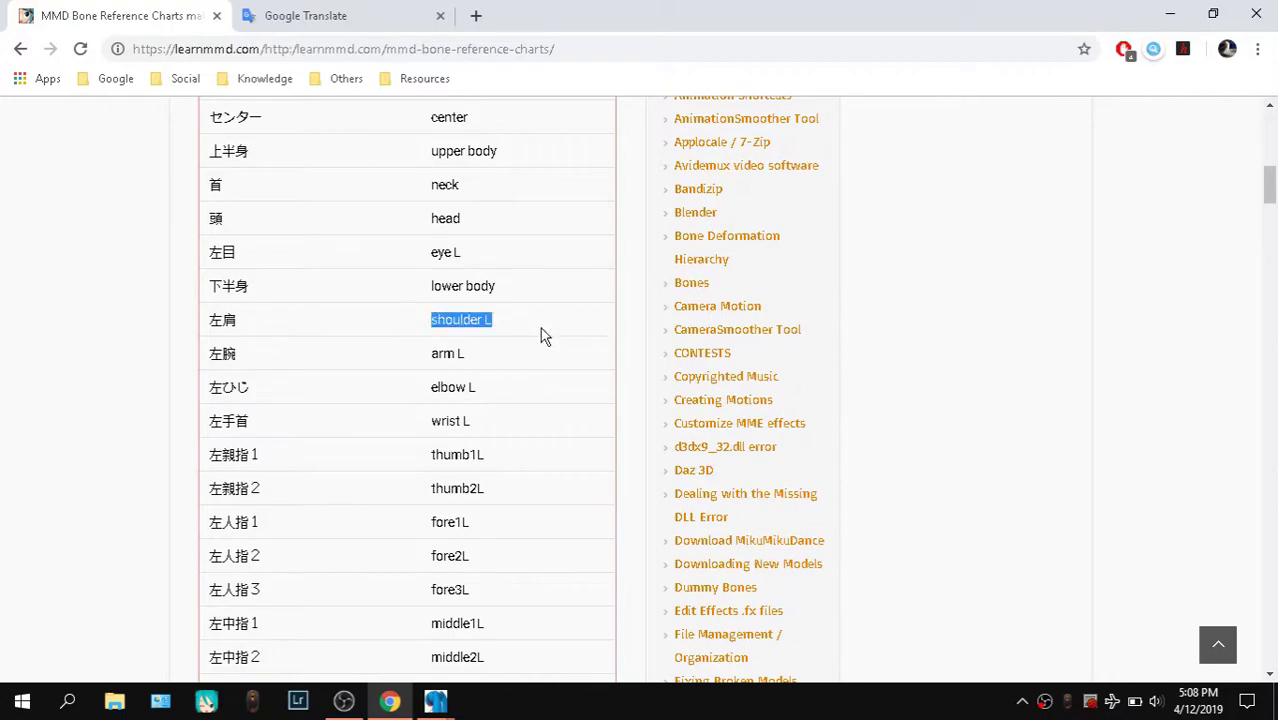
click(512, 332)
drag(425, 322, 516, 459)
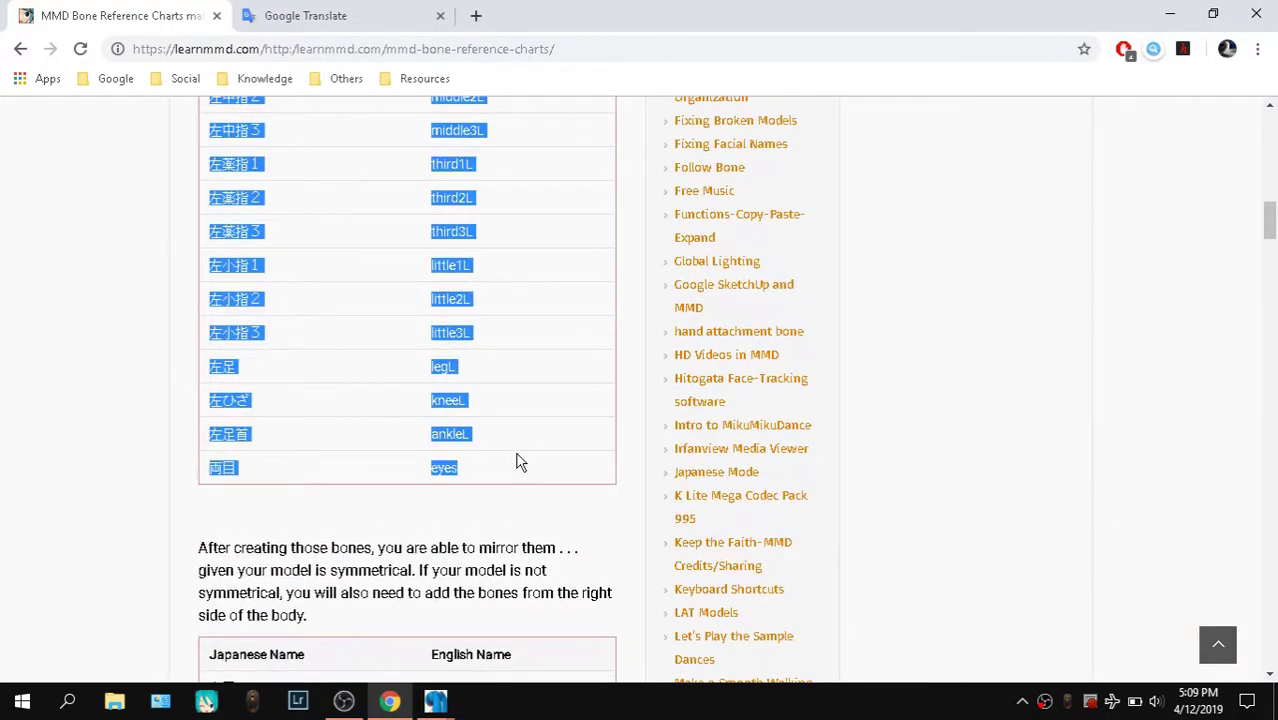
click(496, 448)
scroll(491, 442, up, 5)
scroll(489, 445, up, 4)
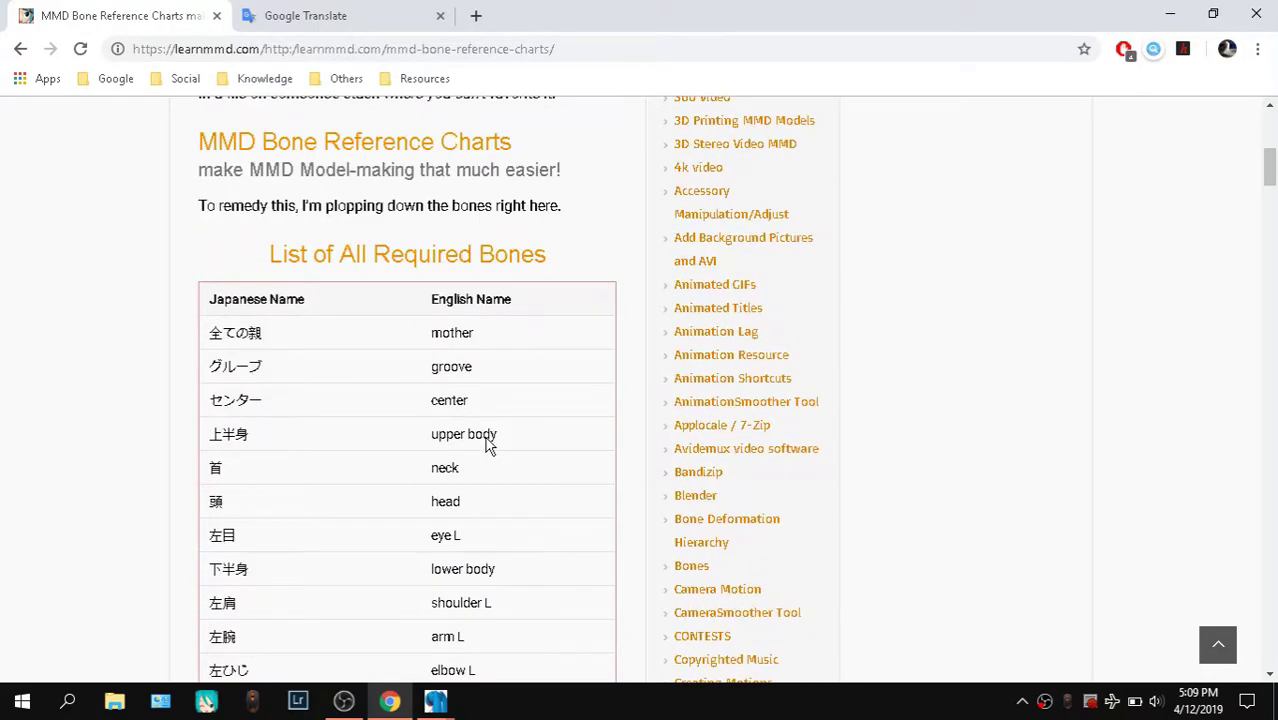
scroll(488, 445, down, 10)
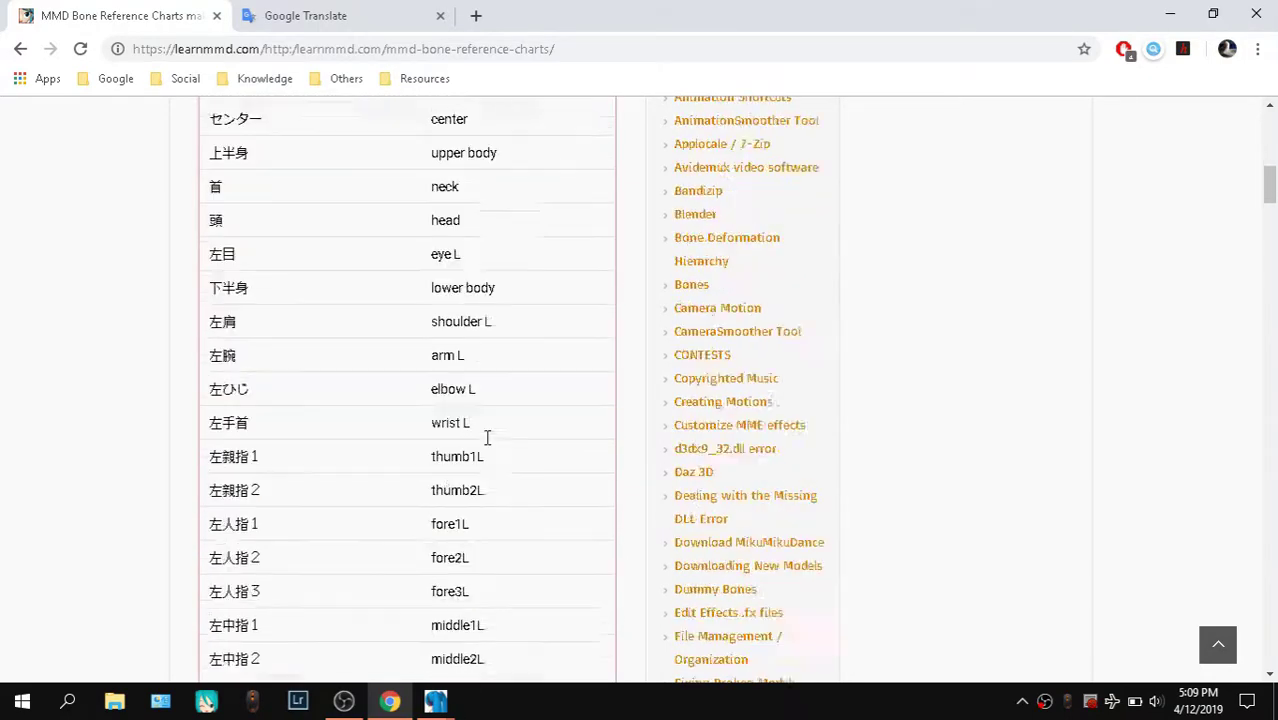
scroll(488, 445, up, 7)
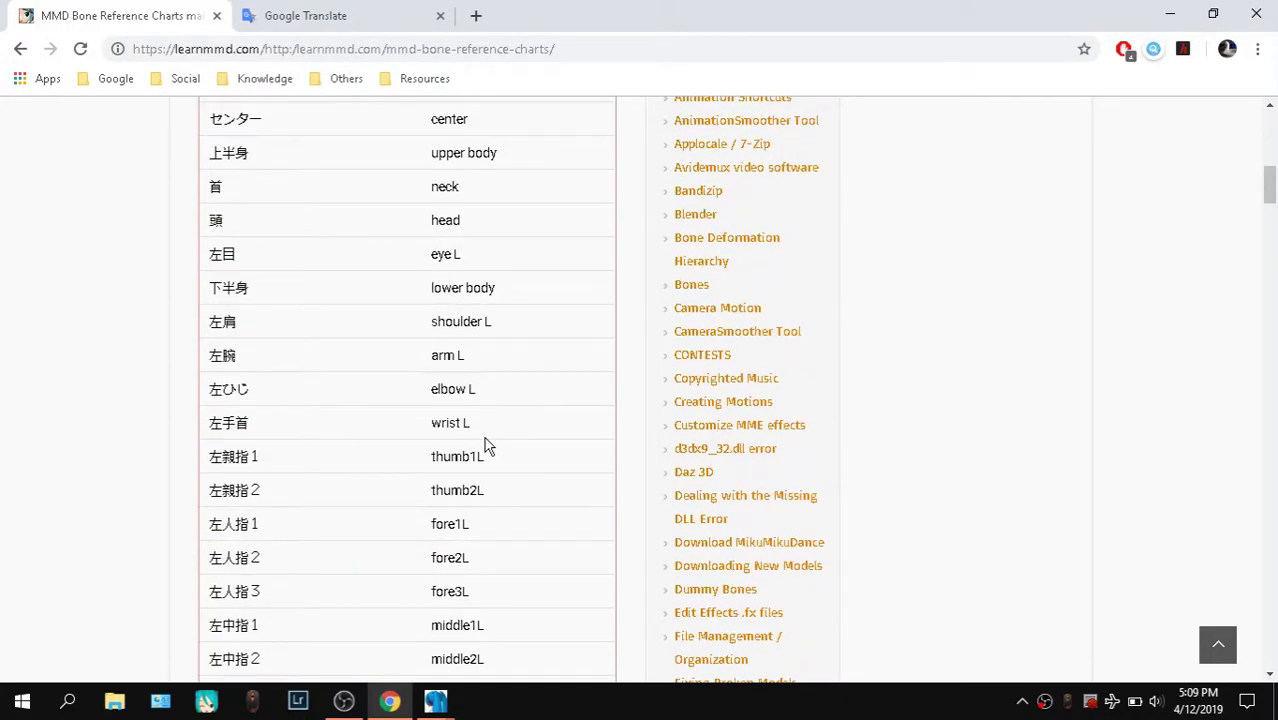
Close the Google Translate page and switch to the Livarno model's bone view and bone list in PMX Editor
click(415, 12)
click(440, 15)
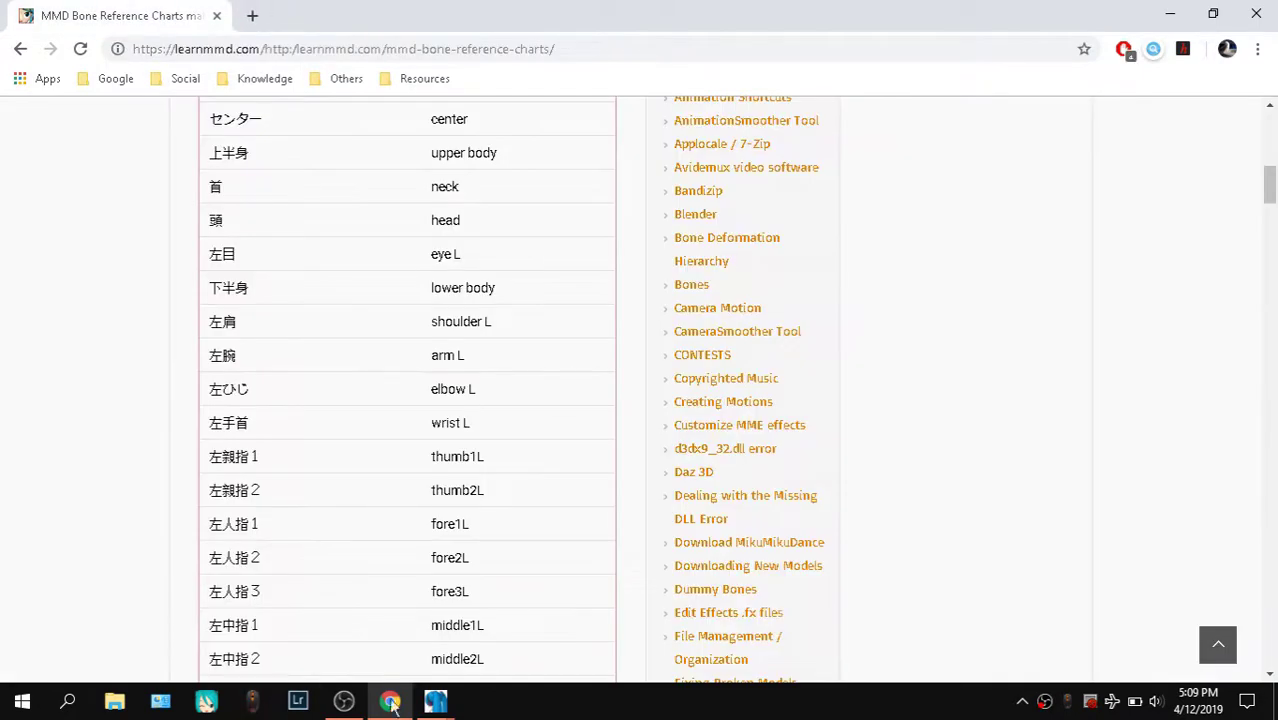
mouse_move(435, 700)
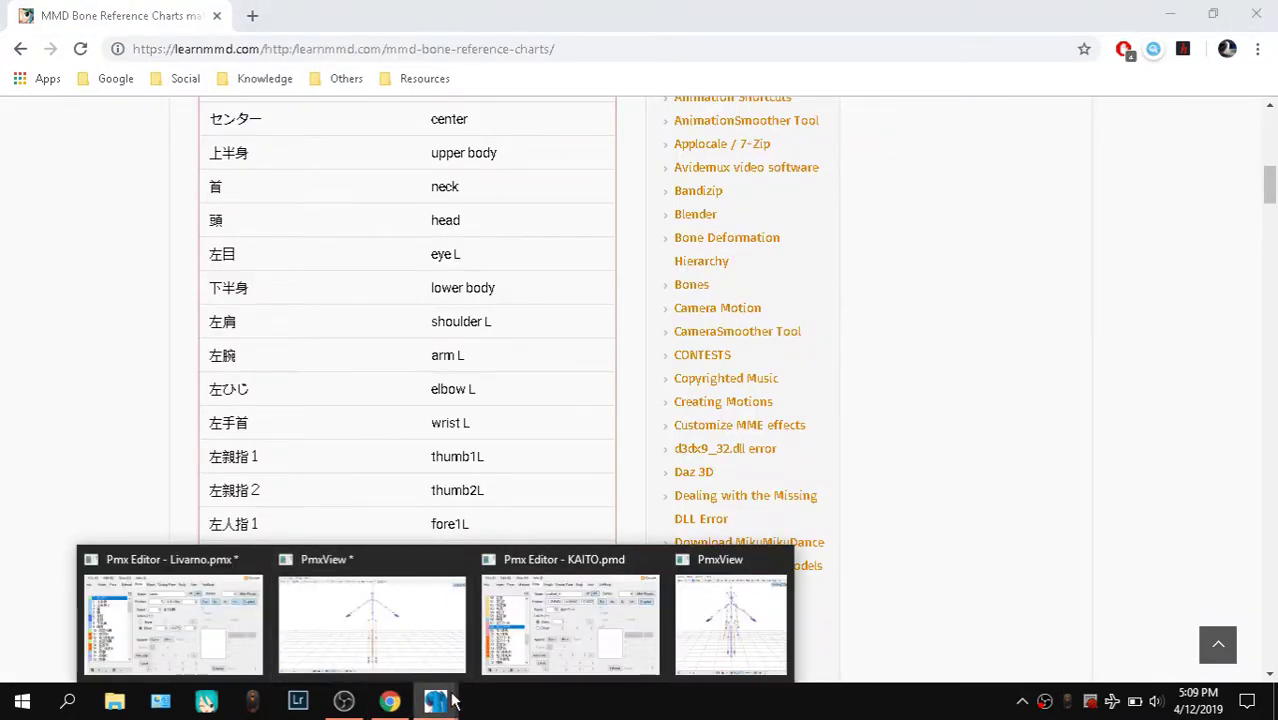
click(320, 626)
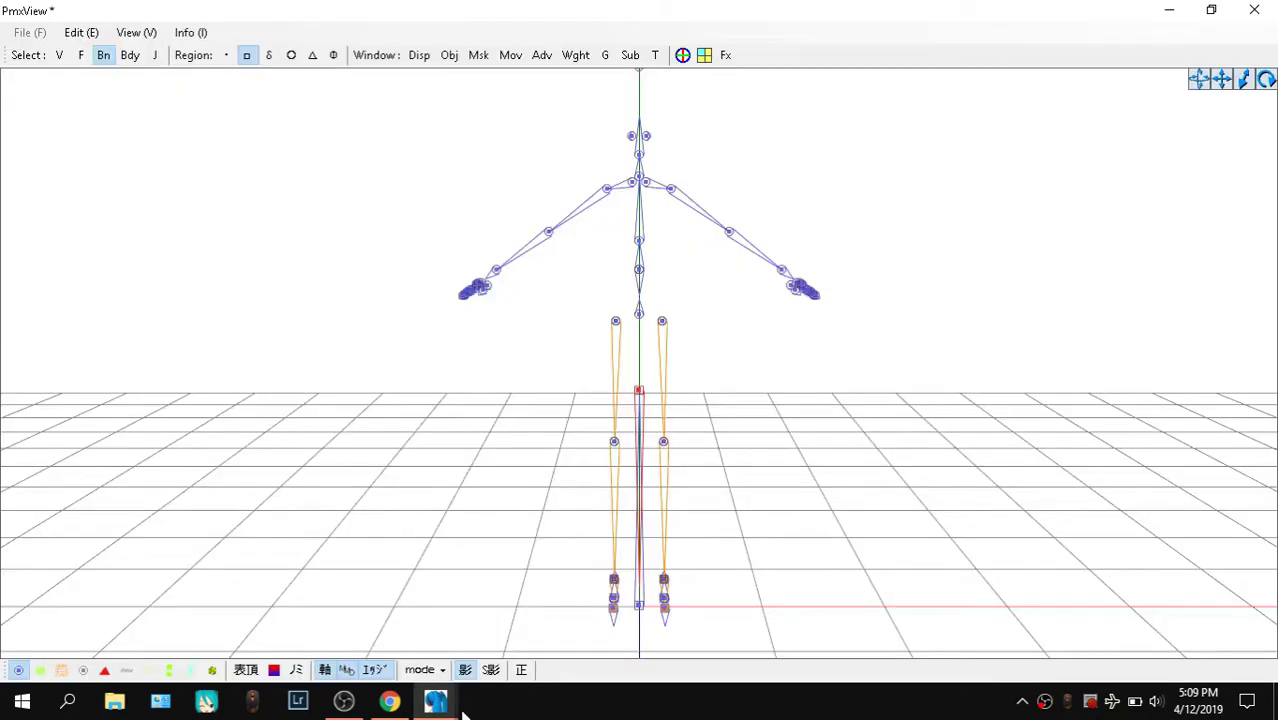
mouse_move(455, 705)
click(171, 612)
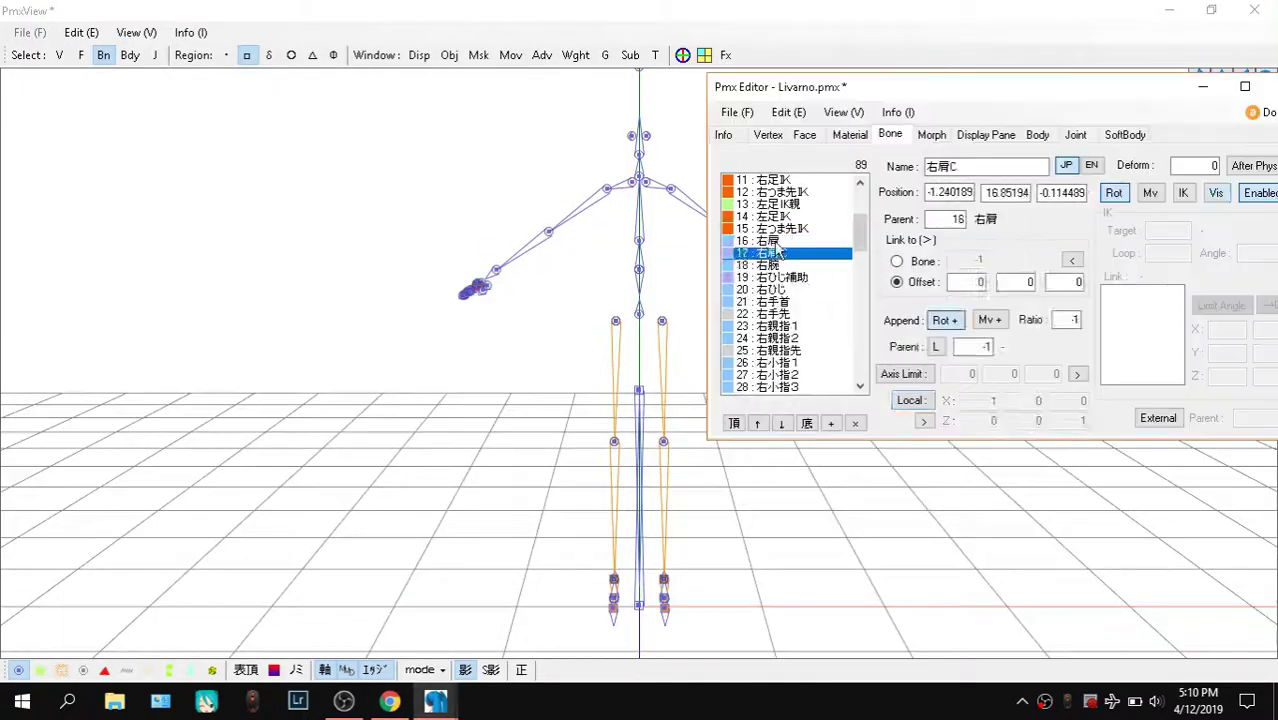
Select the arm and finger bones in KAITO's bone list and the right arm and finger bones in Livarno's
click(550, 392)
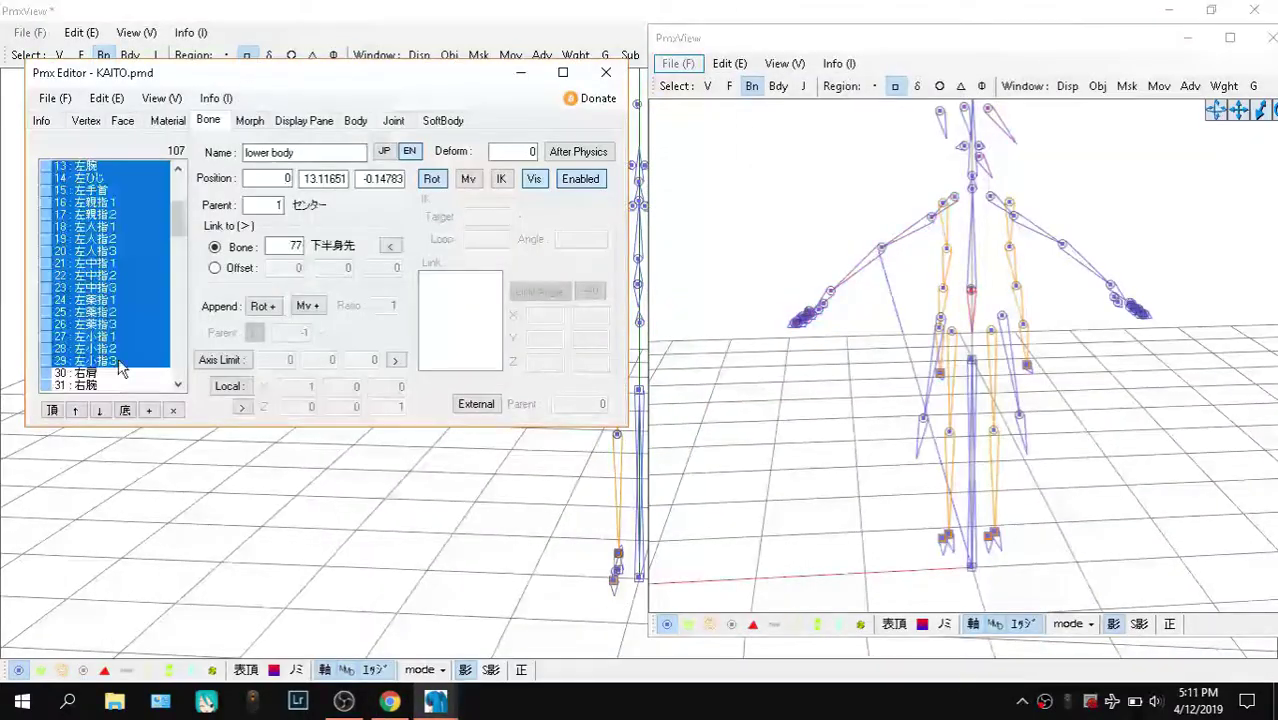
scroll(110, 280, down, 5)
click(113, 179)
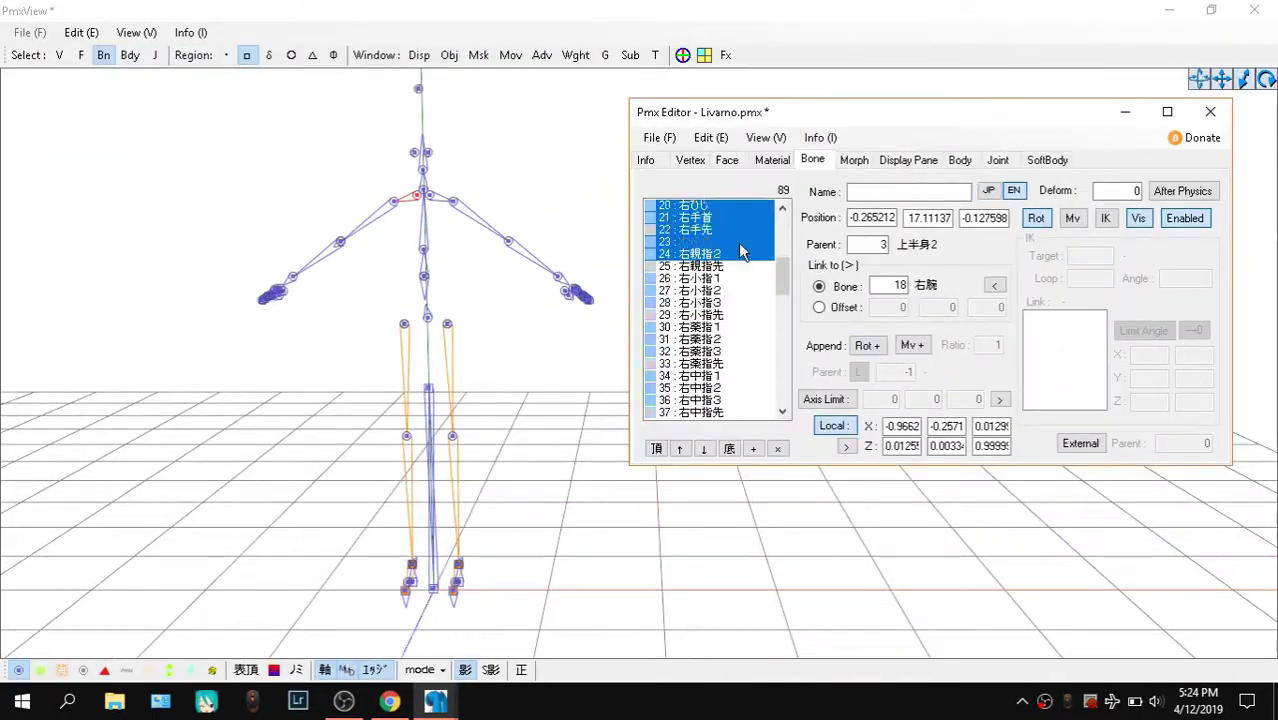
click(741, 352)
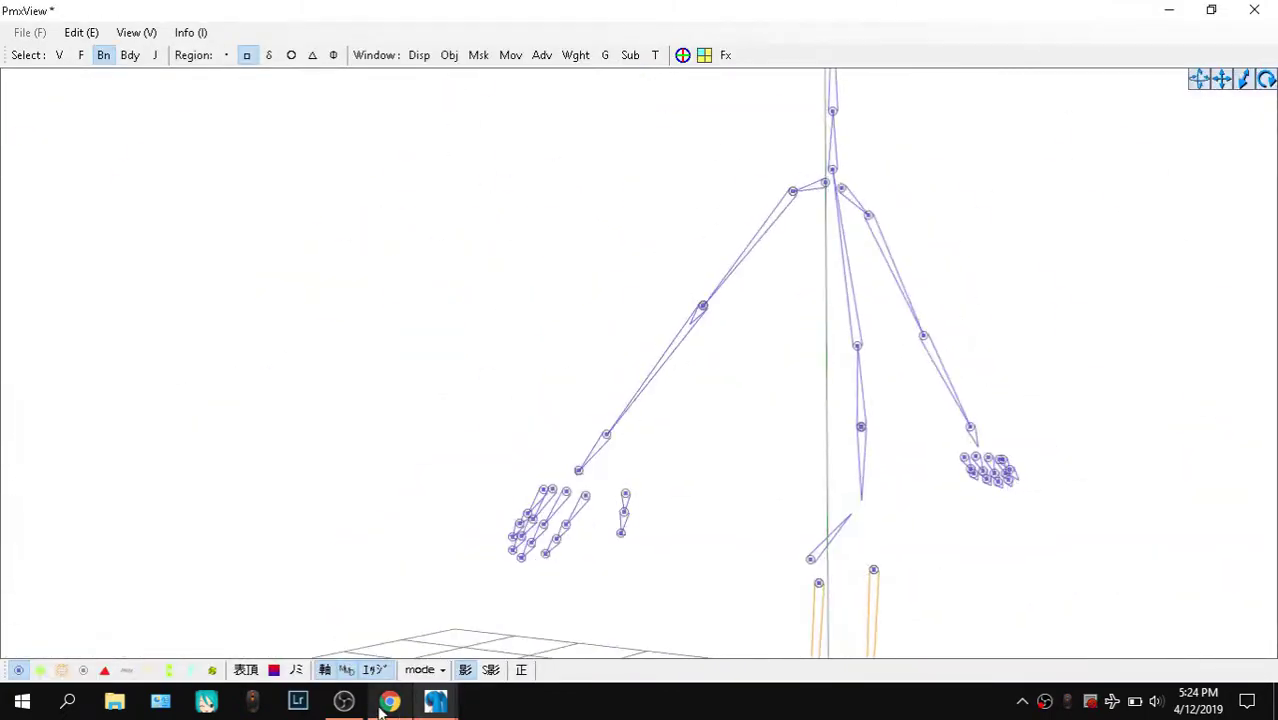
Compare the right elbow bones in the Livarno and KAITO model views
mouse_move(381, 707)
click(362, 597)
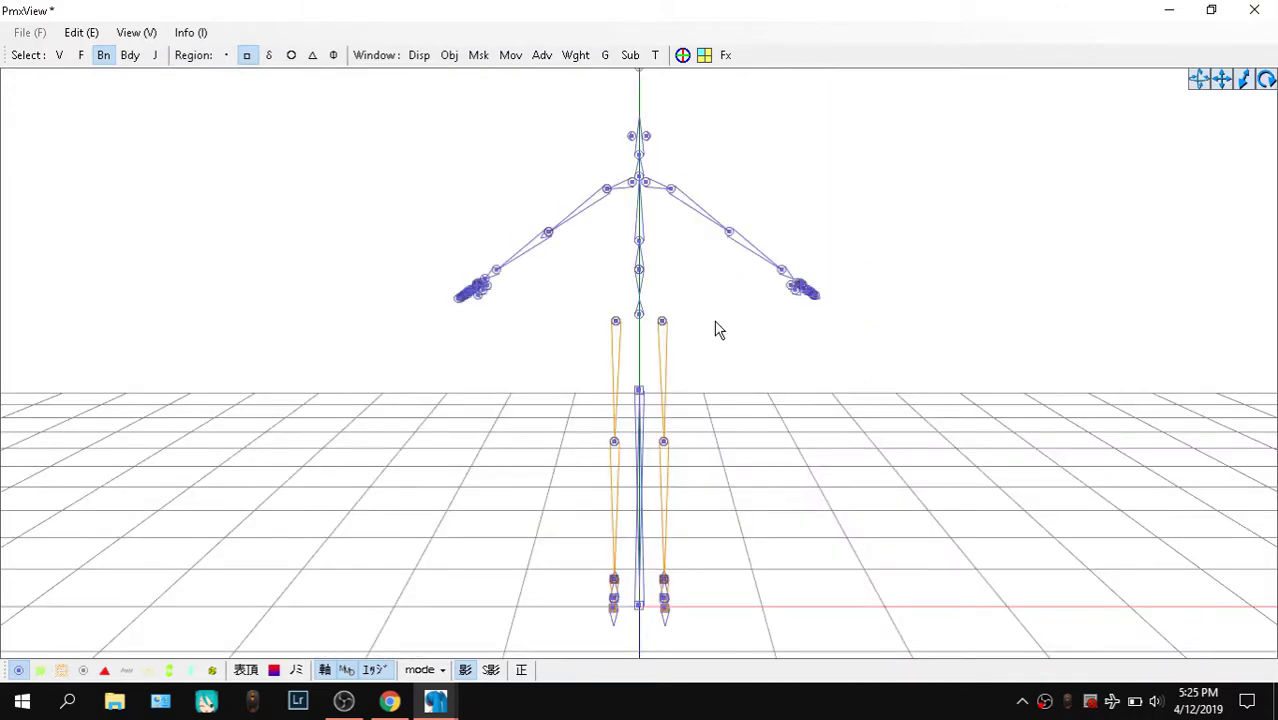
scroll(536, 228, up, 5)
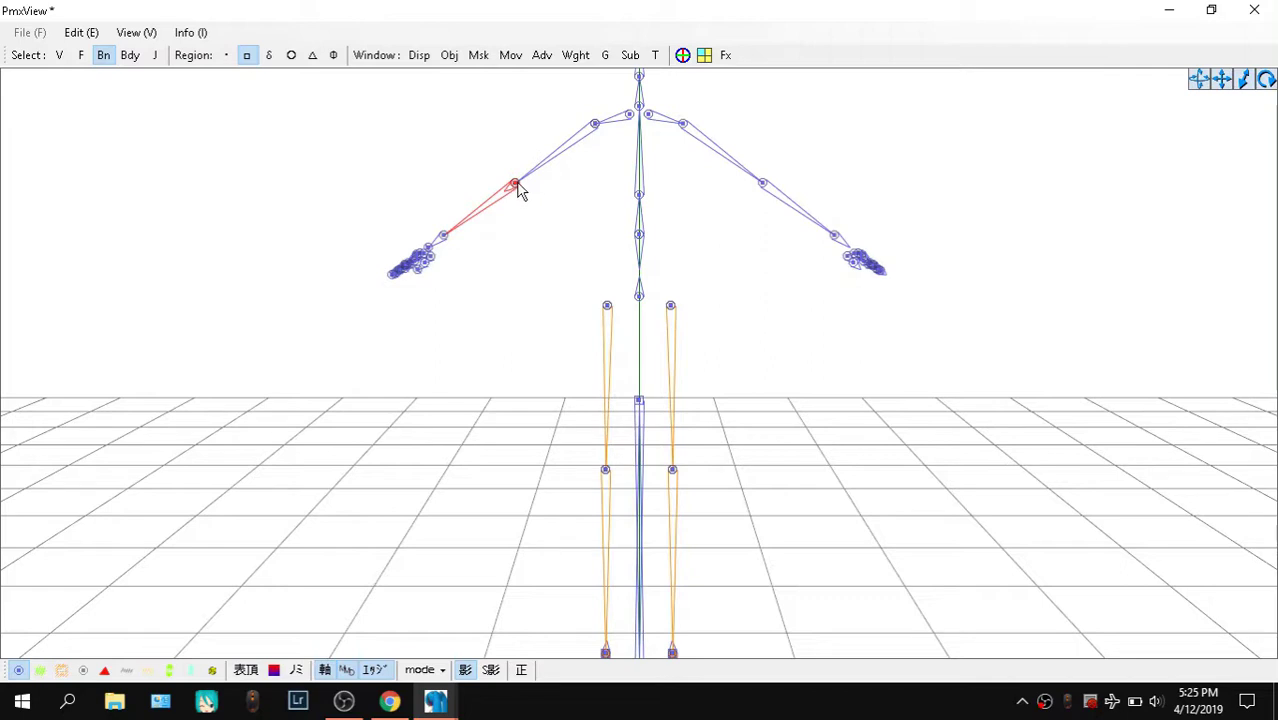
scroll(500, 180, up, 1)
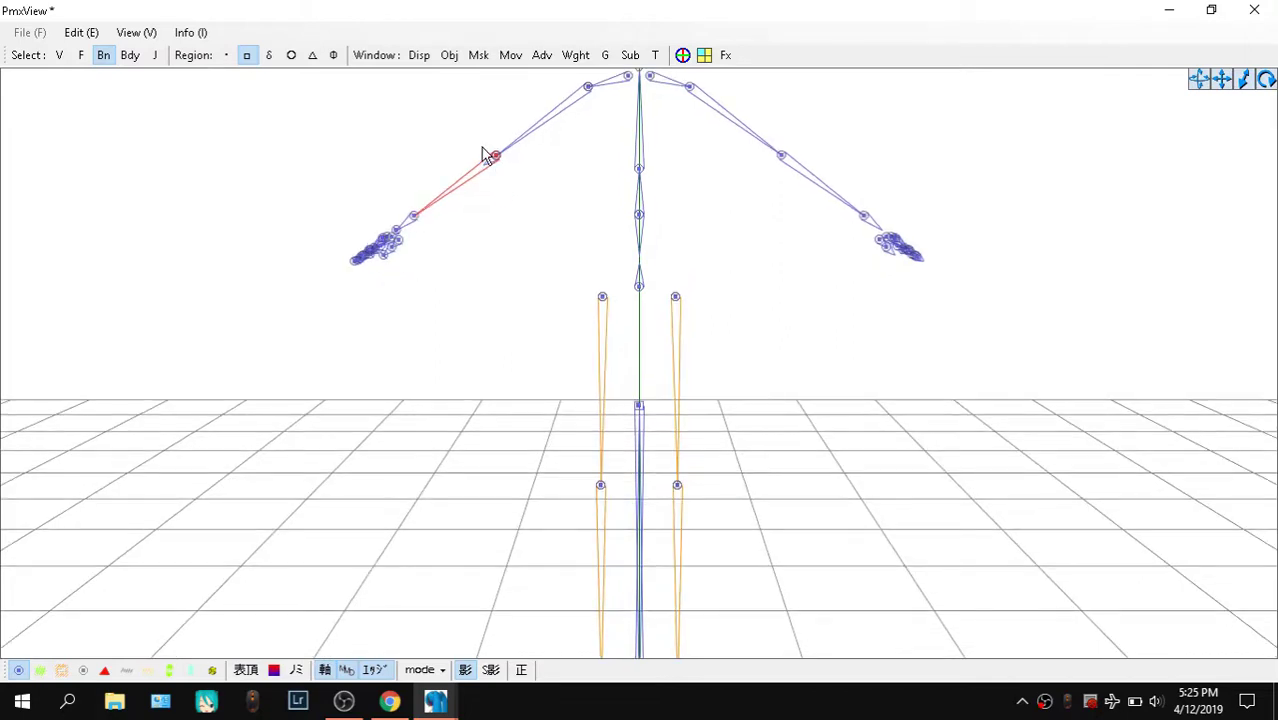
mouse_move(440, 700)
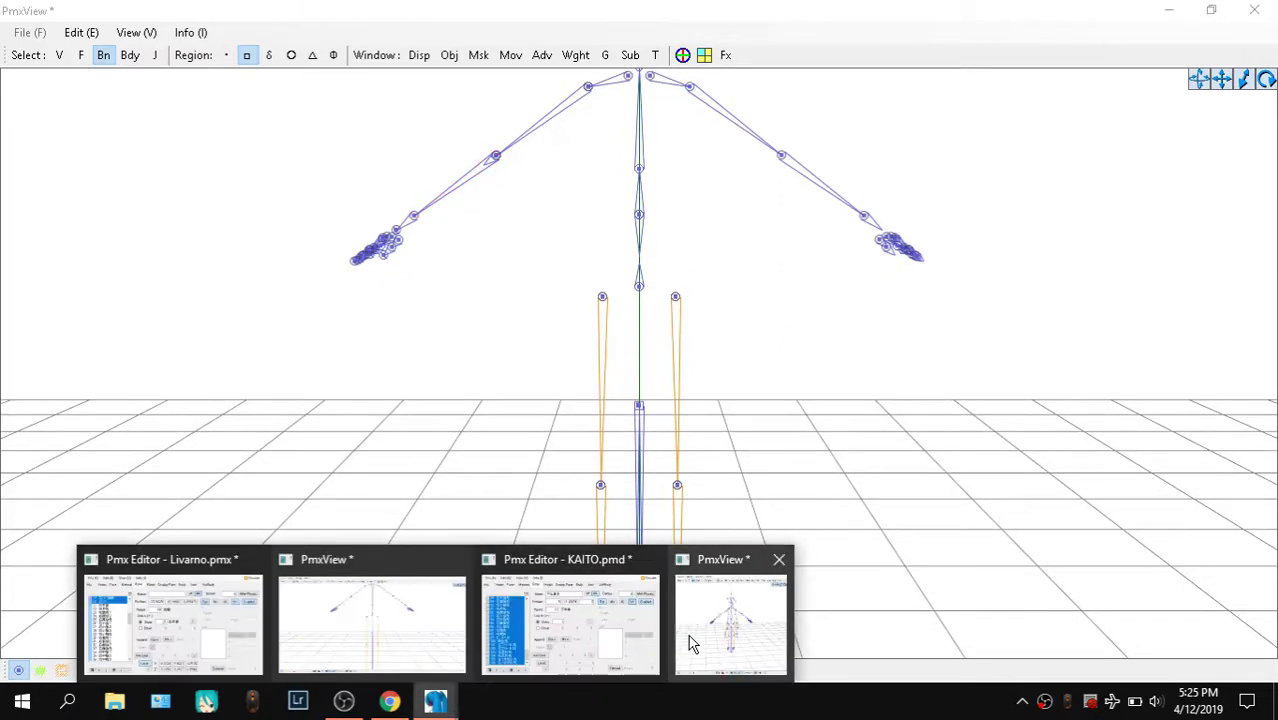
click(693, 645)
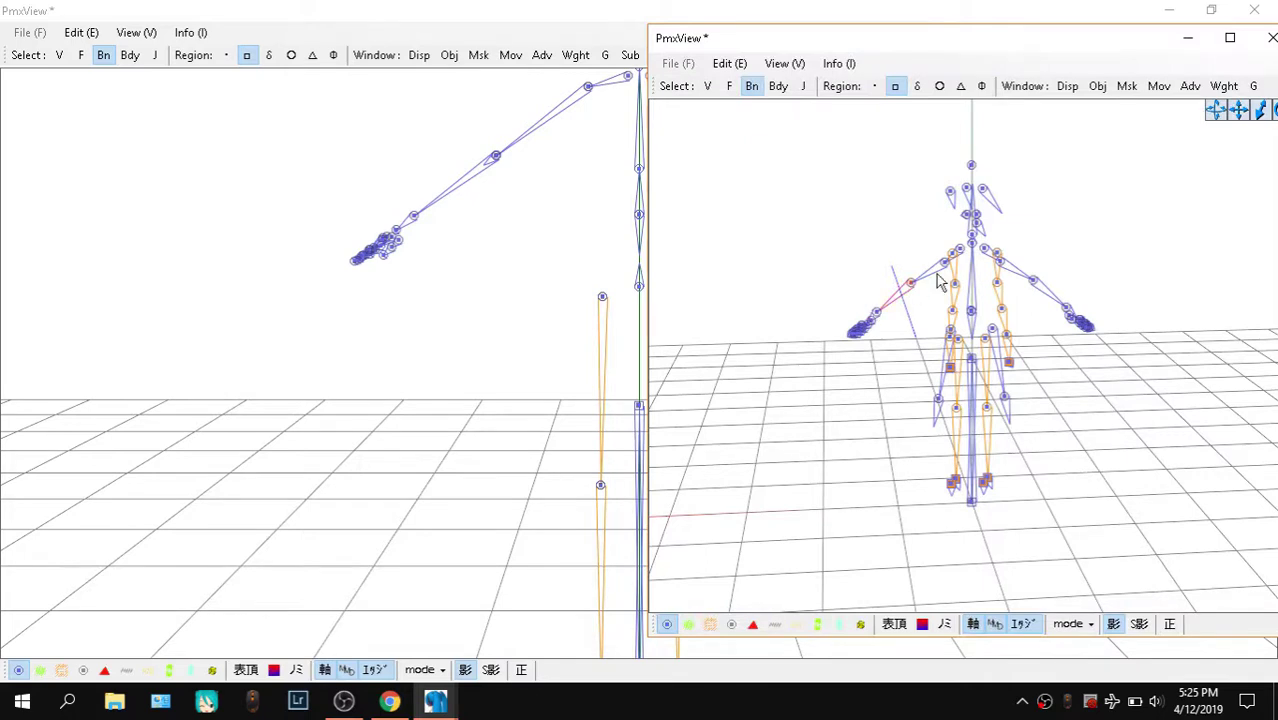
click(1199, 41)
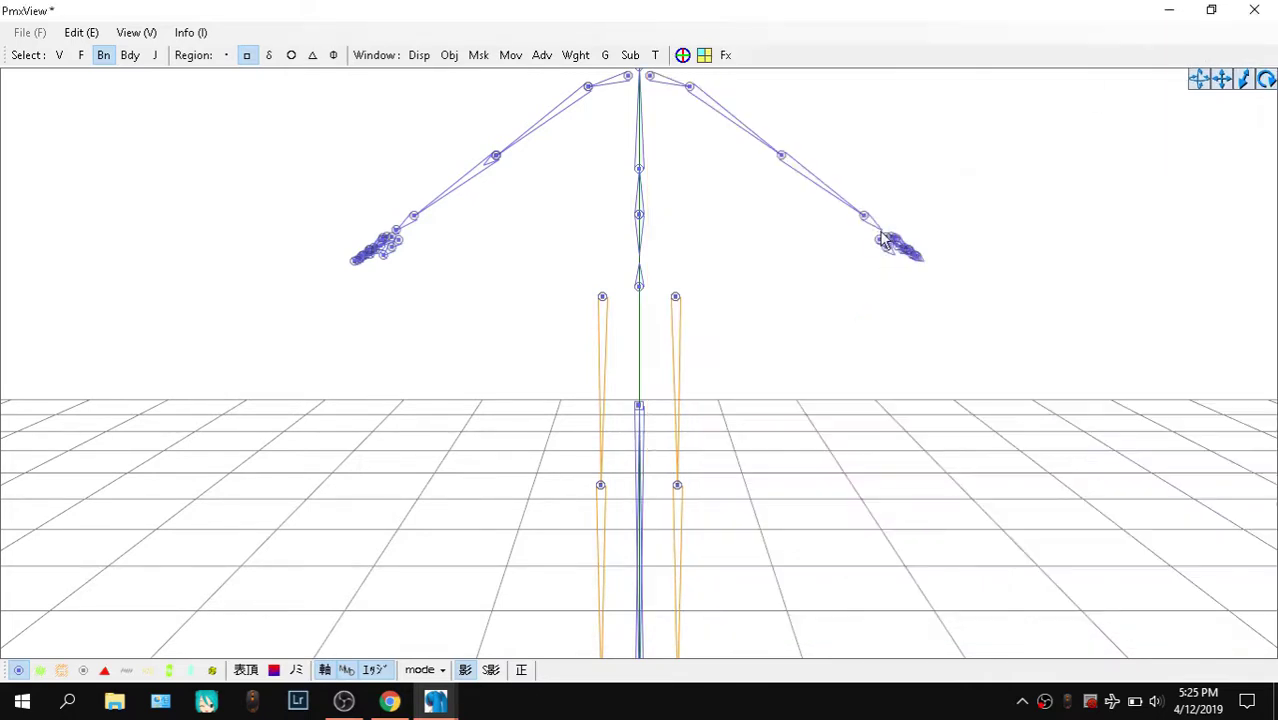
scroll(790, 305, down, 5)
Undo the last change to the right arm and finger bones in Livarno's bone list
mouse_move(434, 697)
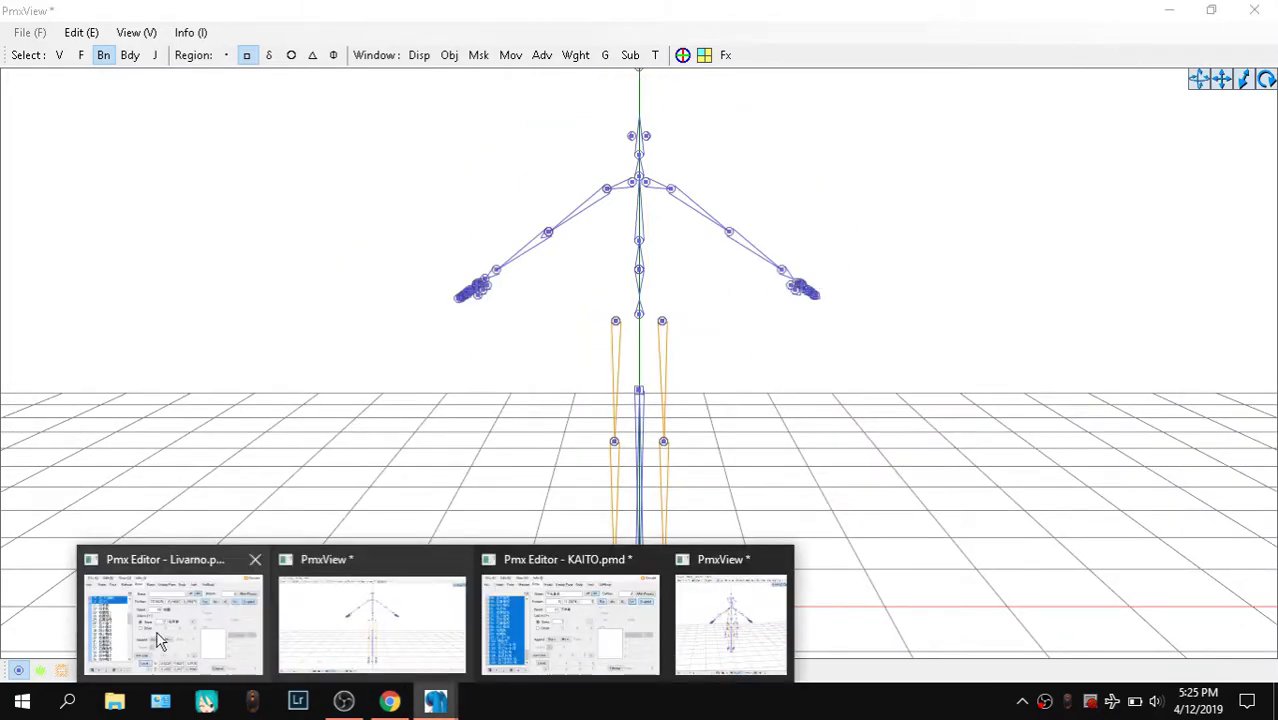
click(165, 625)
scroll(735, 316, up, 6)
scroll(735, 316, down, 9)
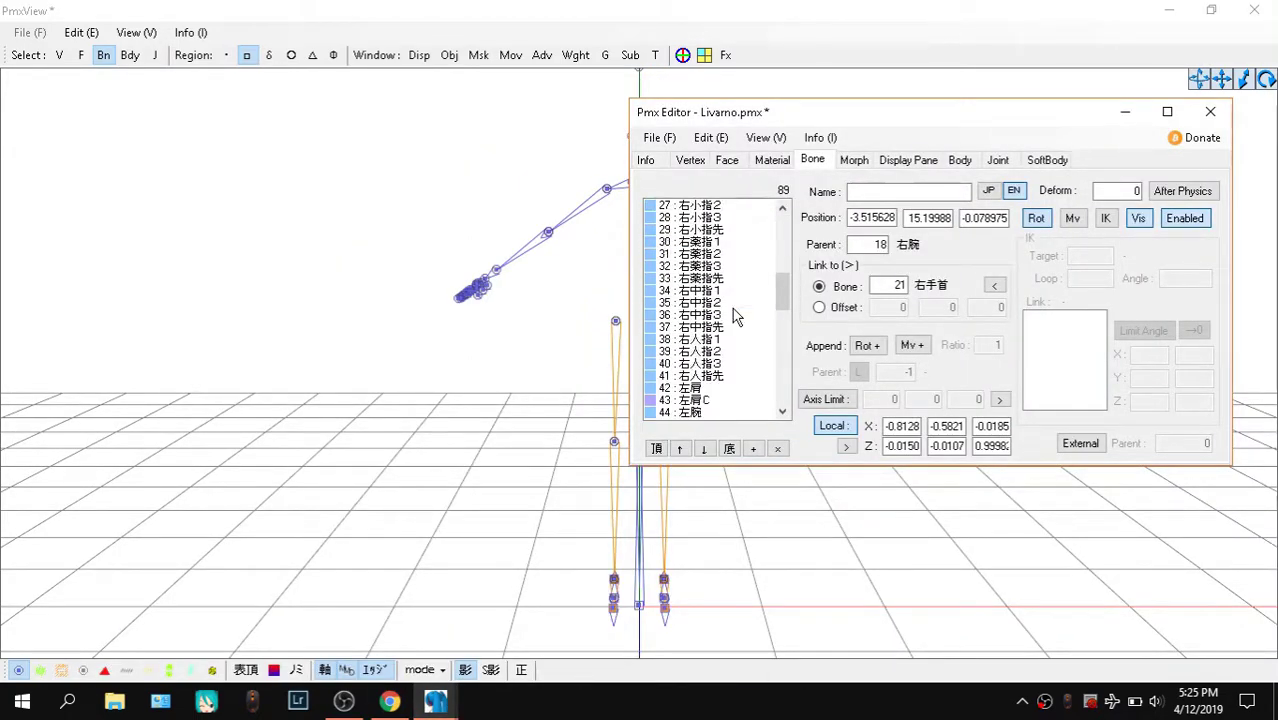
scroll(735, 316, up, 3)
scroll(733, 316, down, 2)
key(ctrl+a)
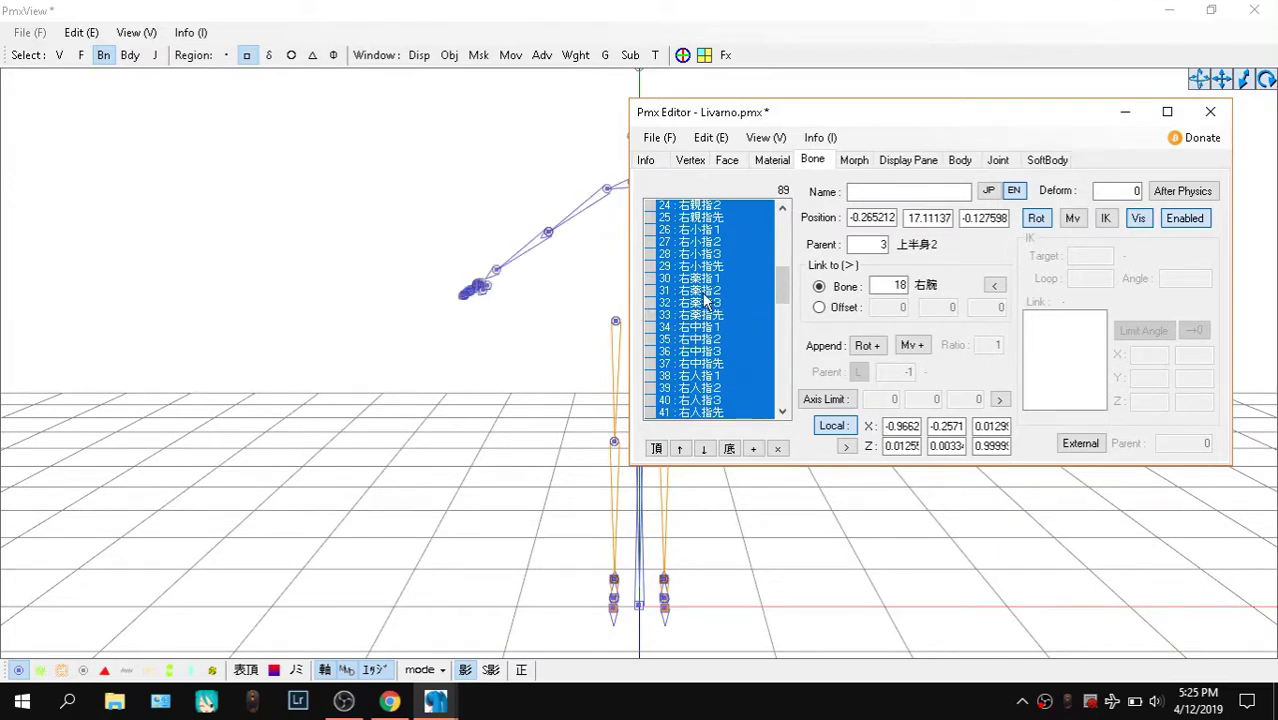
click(706, 291)
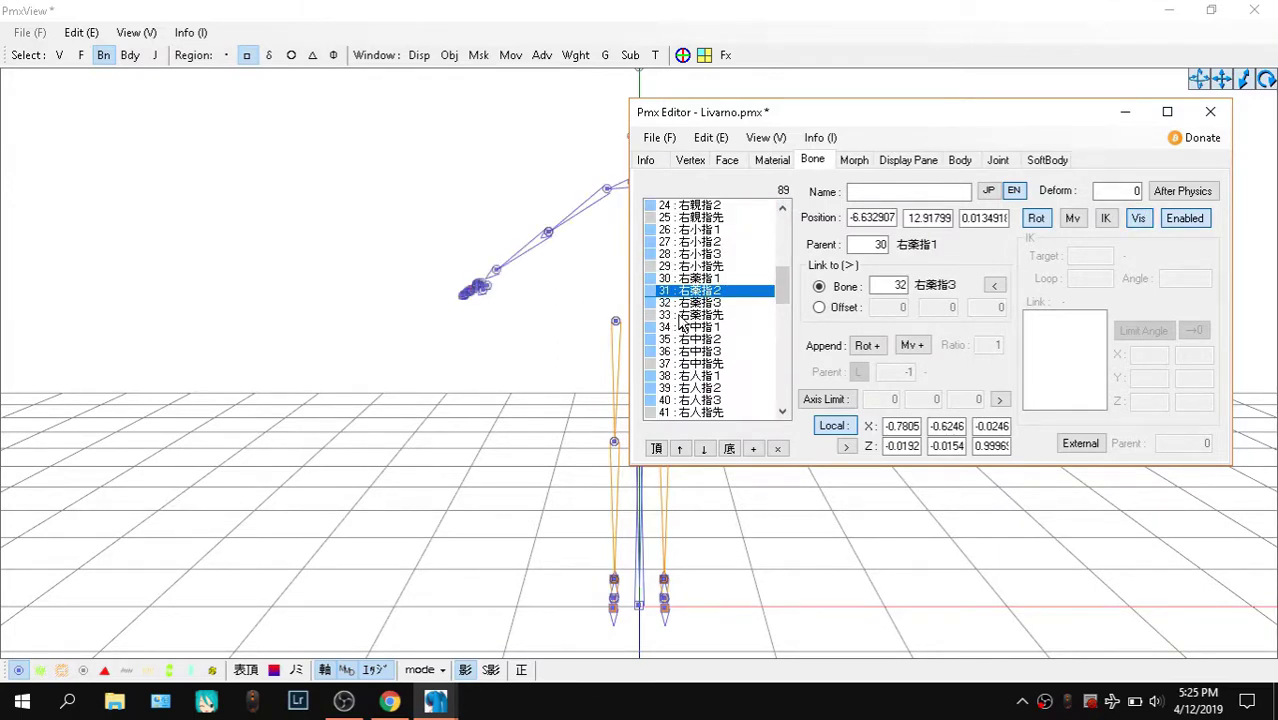
key(ctrl+z)
Inspect the settings of Livarno's right arm bones 右腕, 右肩C and 右ひじ補助
scroll(710, 305, up, 3)
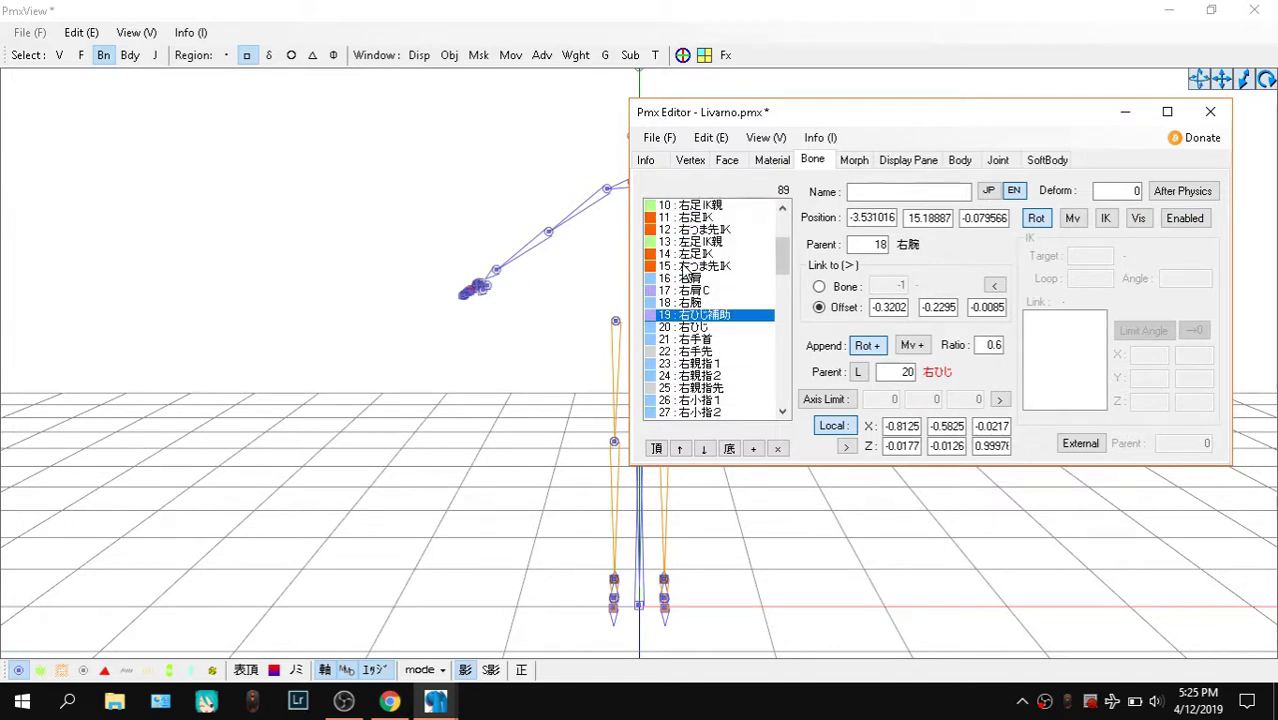
click(710, 302)
click(714, 291)
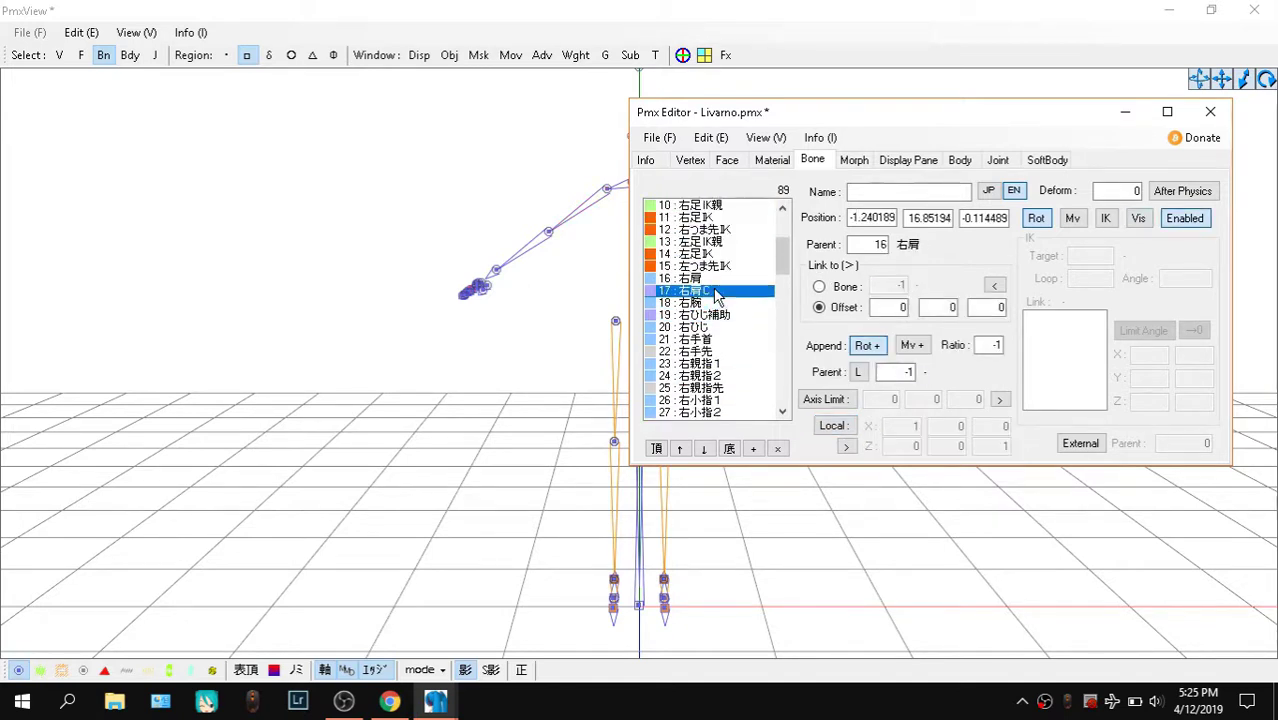
click(713, 315)
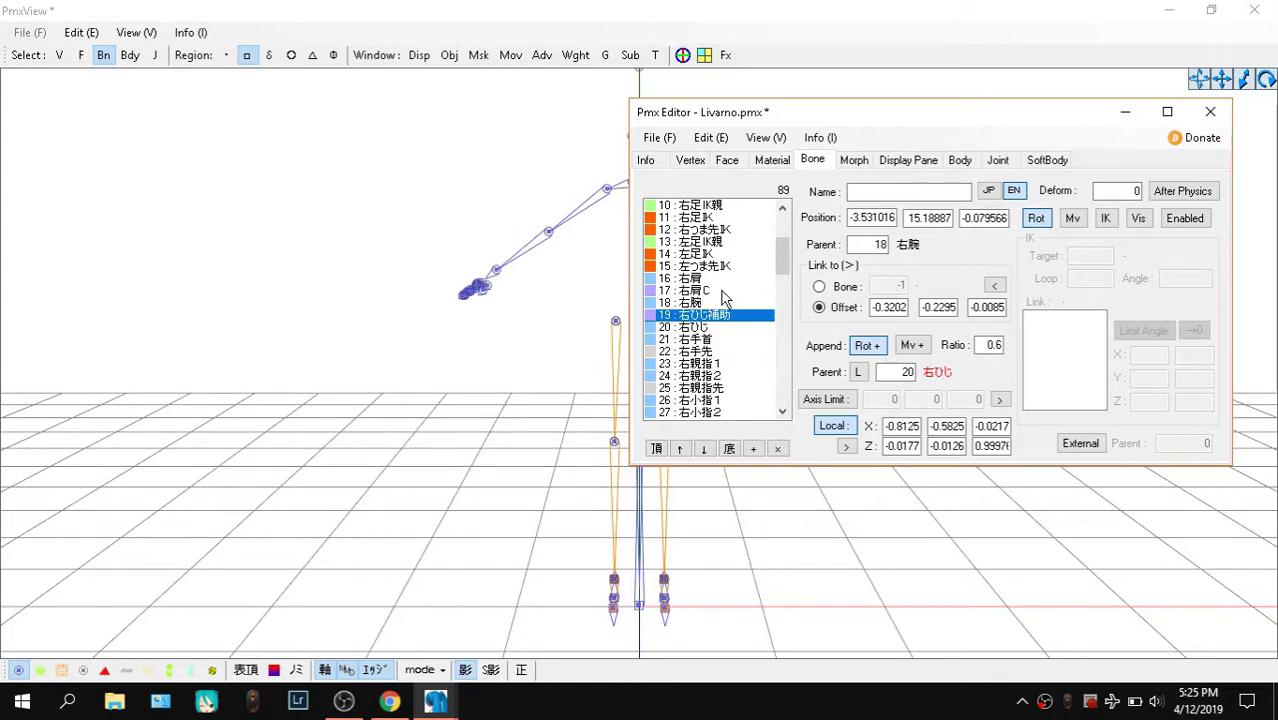
Inspect the settings of Livarno's right arm and hand bones 右肩C, 右手先 and 右小指1
click(722, 291)
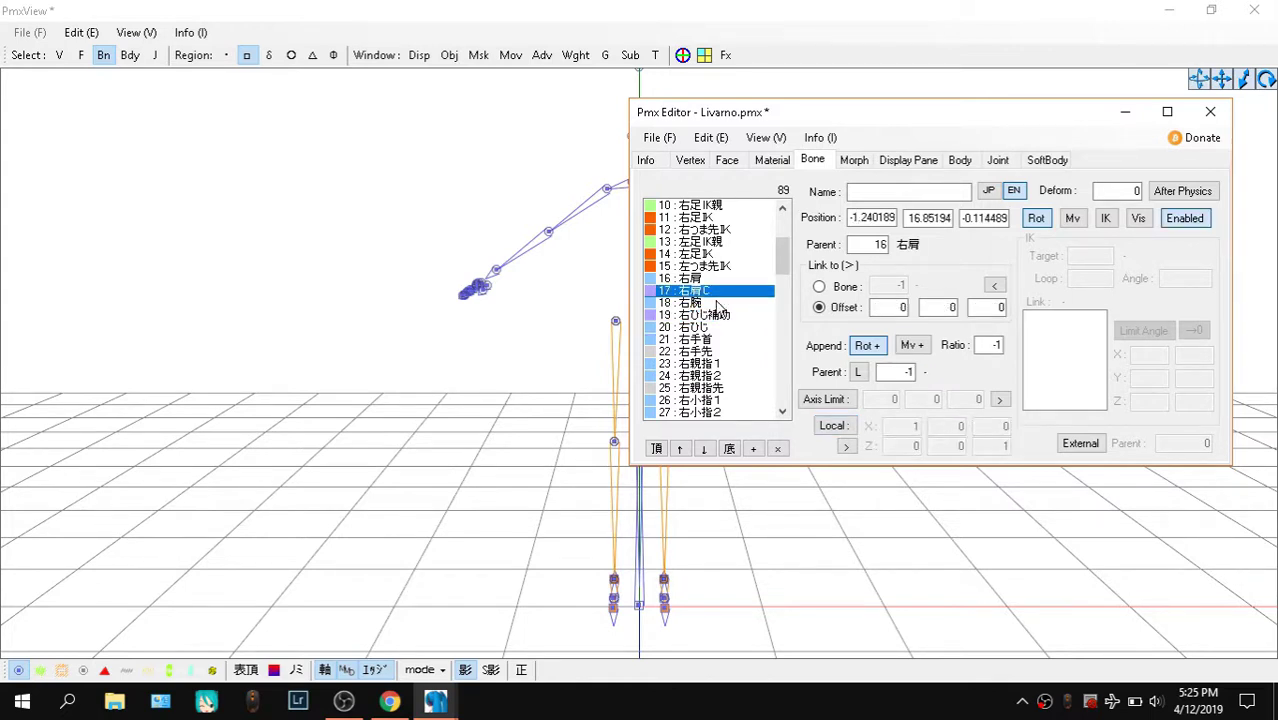
click(690, 353)
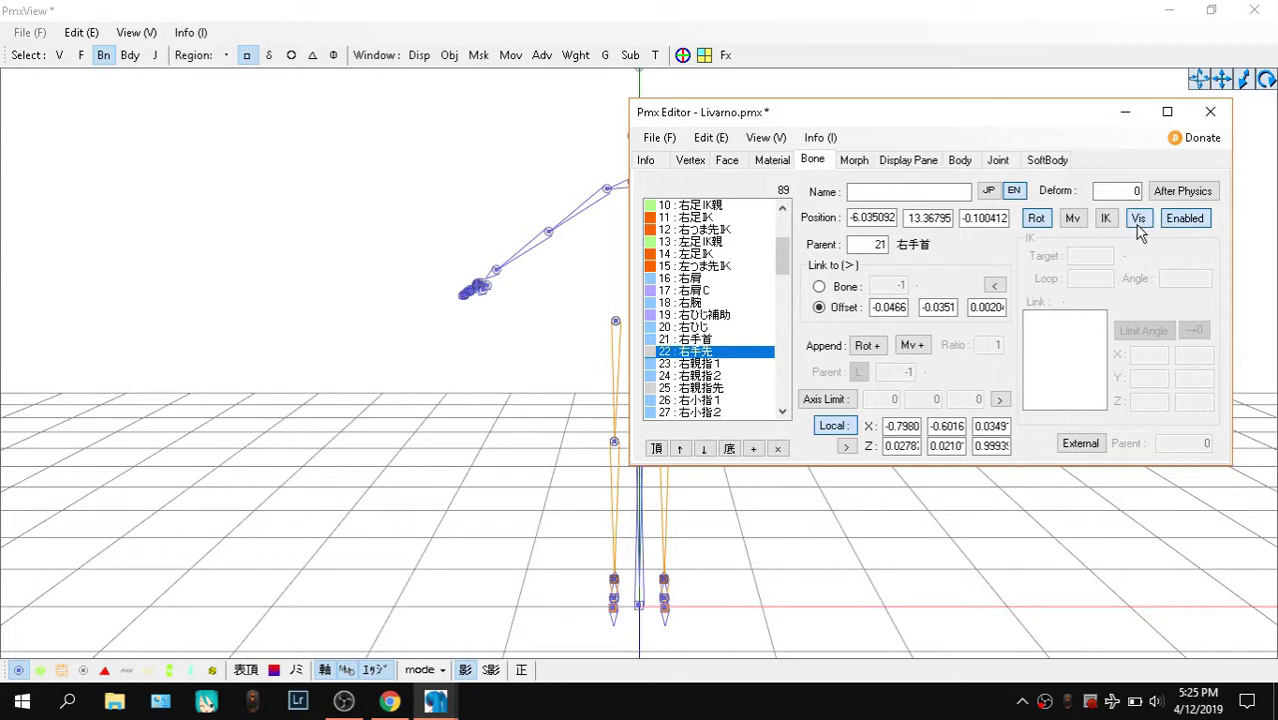
ctrl+click(686, 397)
ctrl+click(688, 390)
click(693, 398)
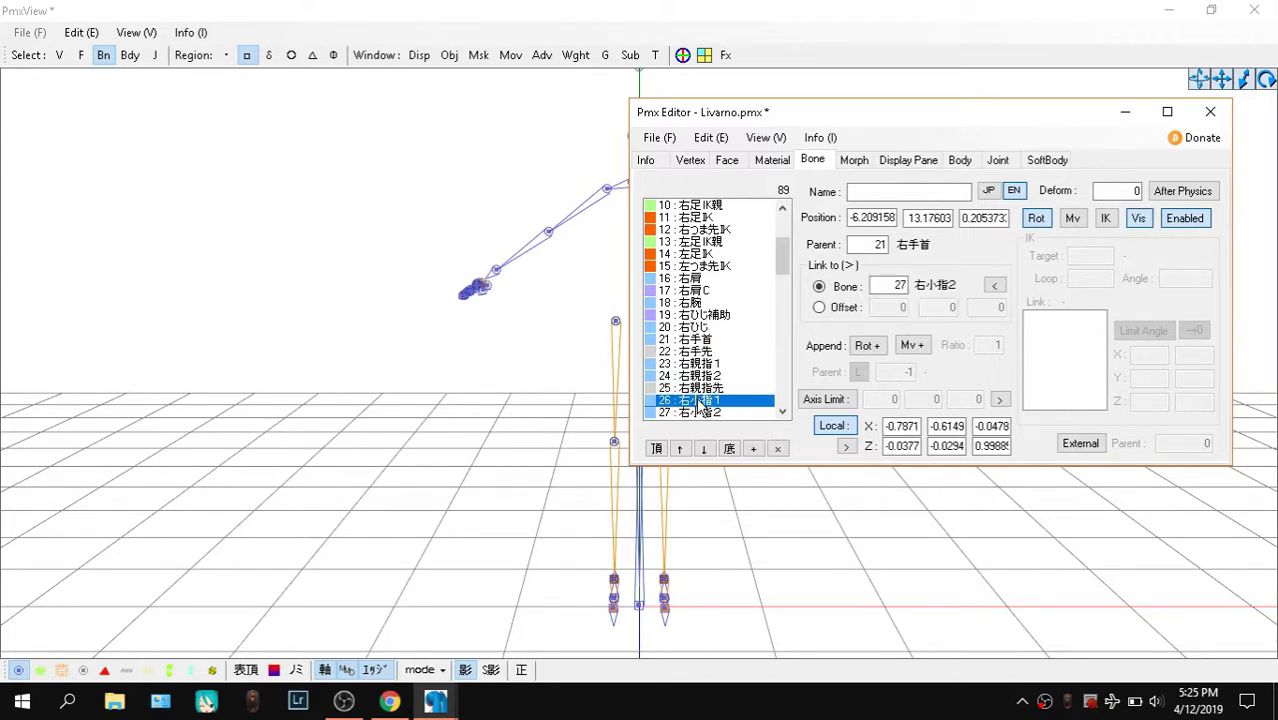
click(695, 390)
ctrl+click(698, 351)
scroll(729, 371, down, 2)
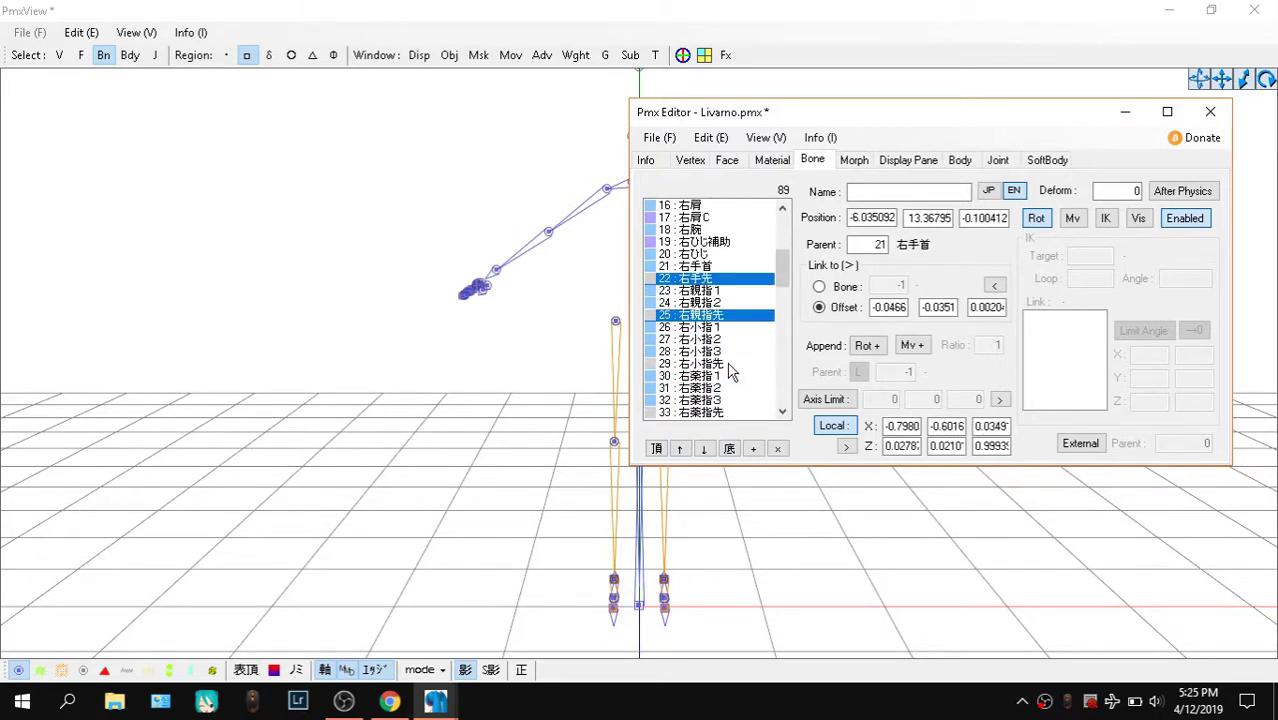
click(720, 364)
Select Livarno's right hand and fingertip bones 右手先, 右親指先, 右小指先, 右薬指先, 右中指先 and 右人指先
click(694, 280)
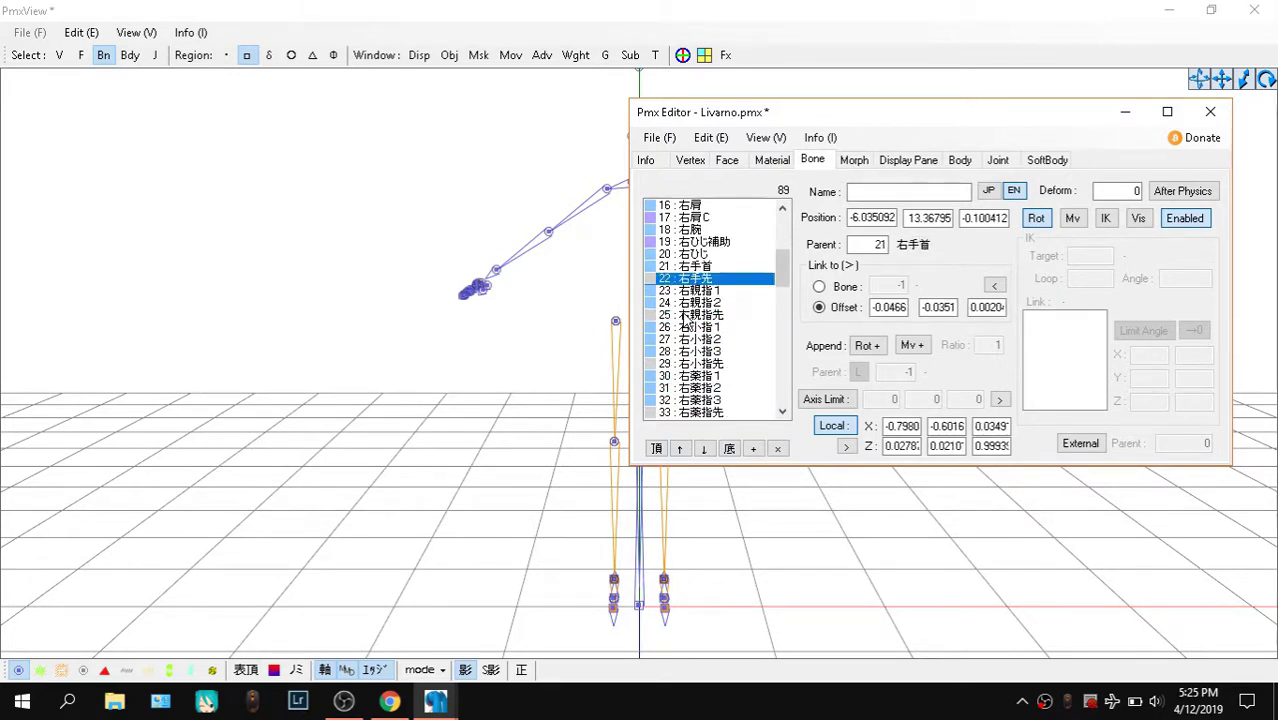
ctrl+click(690, 316)
ctrl+click(695, 364)
click(676, 414)
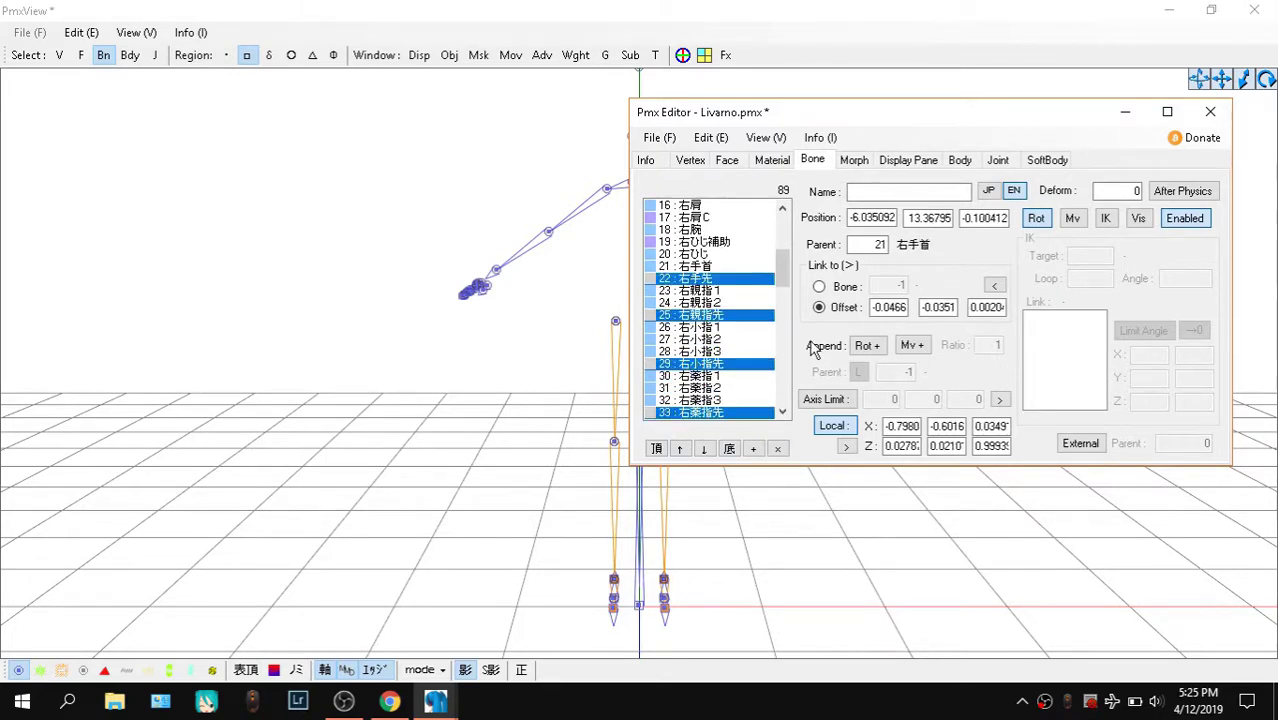
scroll(720, 330, down, 5)
ctrl+click(676, 280)
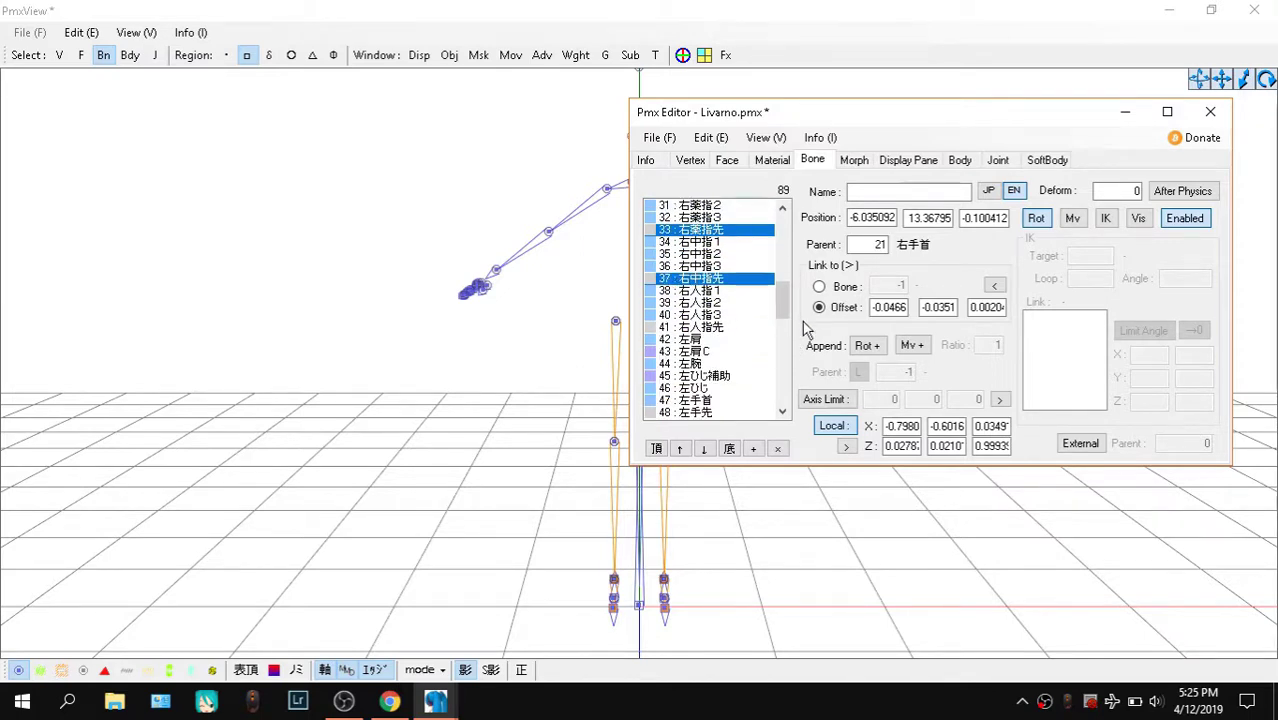
ctrl+click(693, 328)
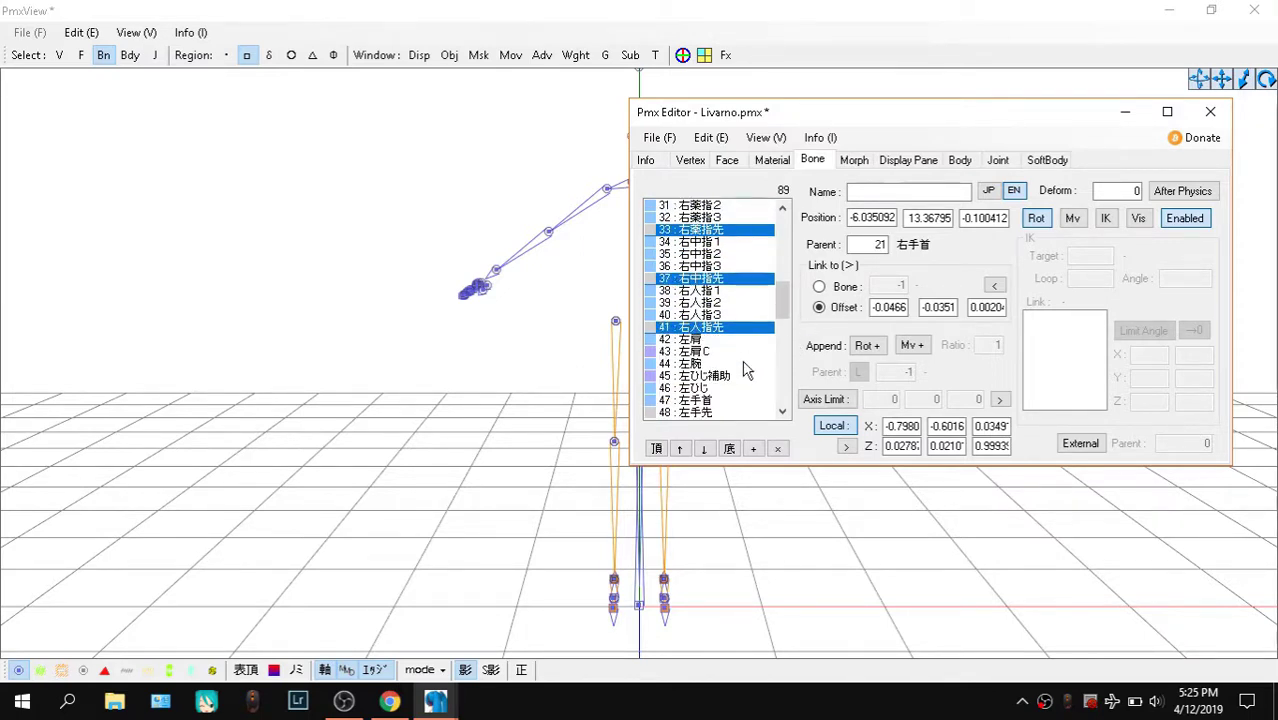
Add the left hand tip bone 左手先 and all left fingertip bones to the selection and move them all to the end of the bone list
ctrl+click(681, 411)
scroll(727, 385, down, 2)
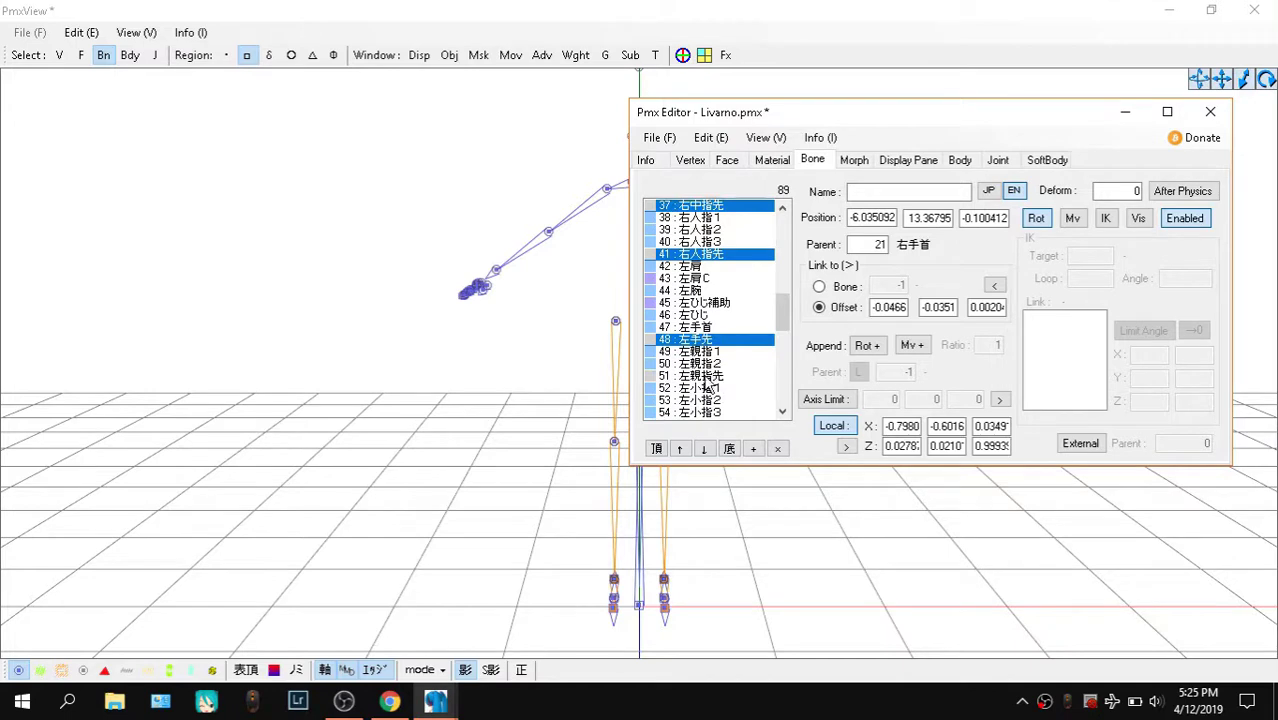
ctrl+click(705, 377)
scroll(738, 375, down, 1)
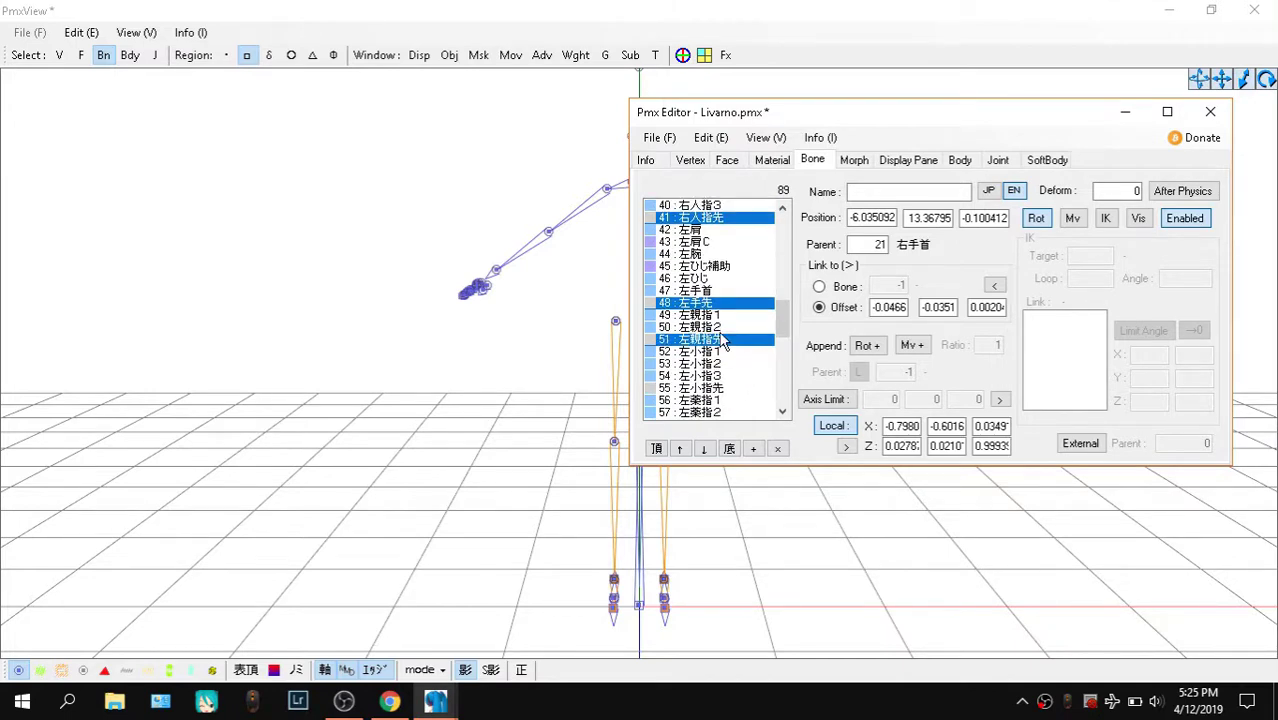
scroll(724, 343, down, 2)
ctrl+click(697, 316)
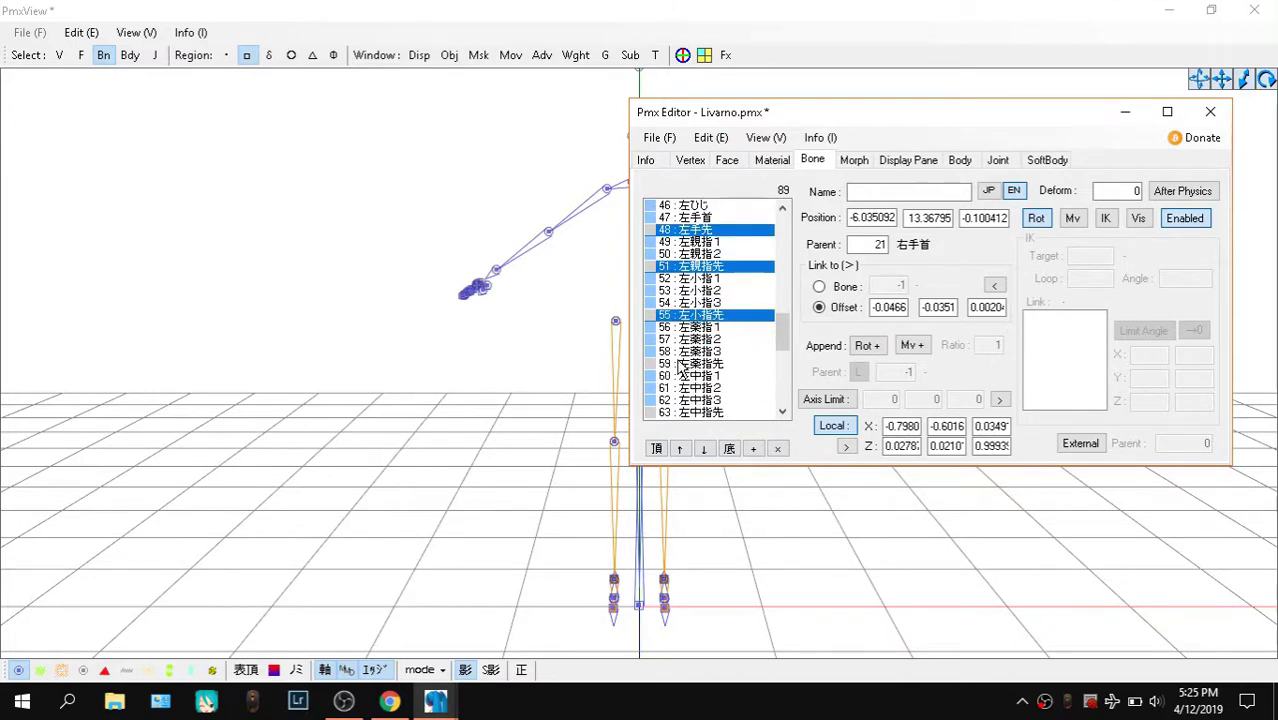
ctrl+click(686, 363)
scroll(686, 365, down, 2)
ctrl+click(672, 340)
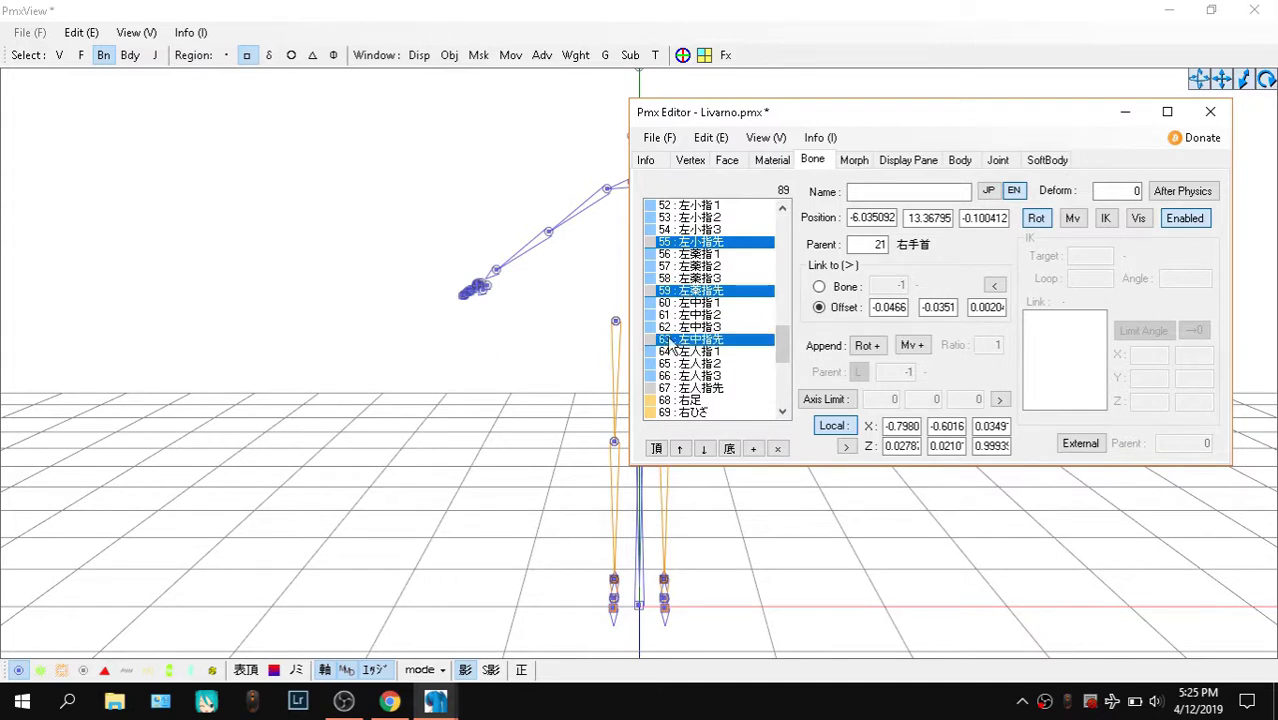
ctrl+click(702, 389)
scroll(704, 375, down, 7)
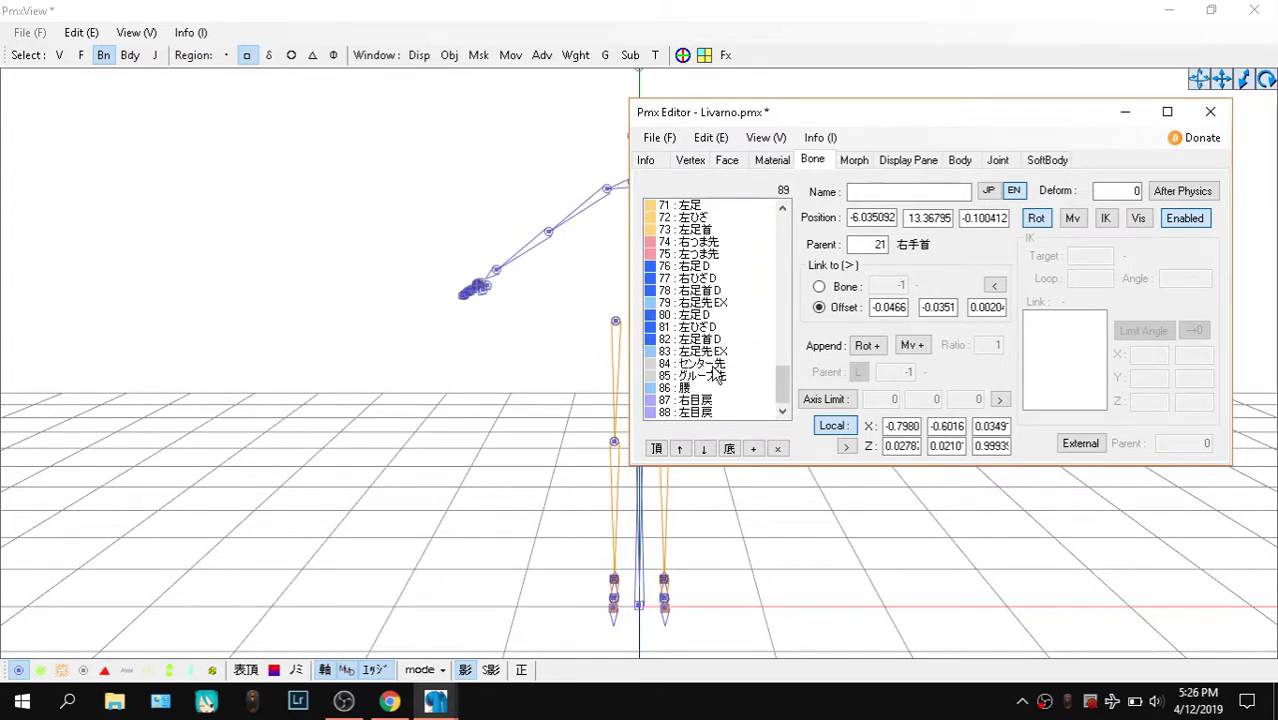
scroll(716, 375, up, 9)
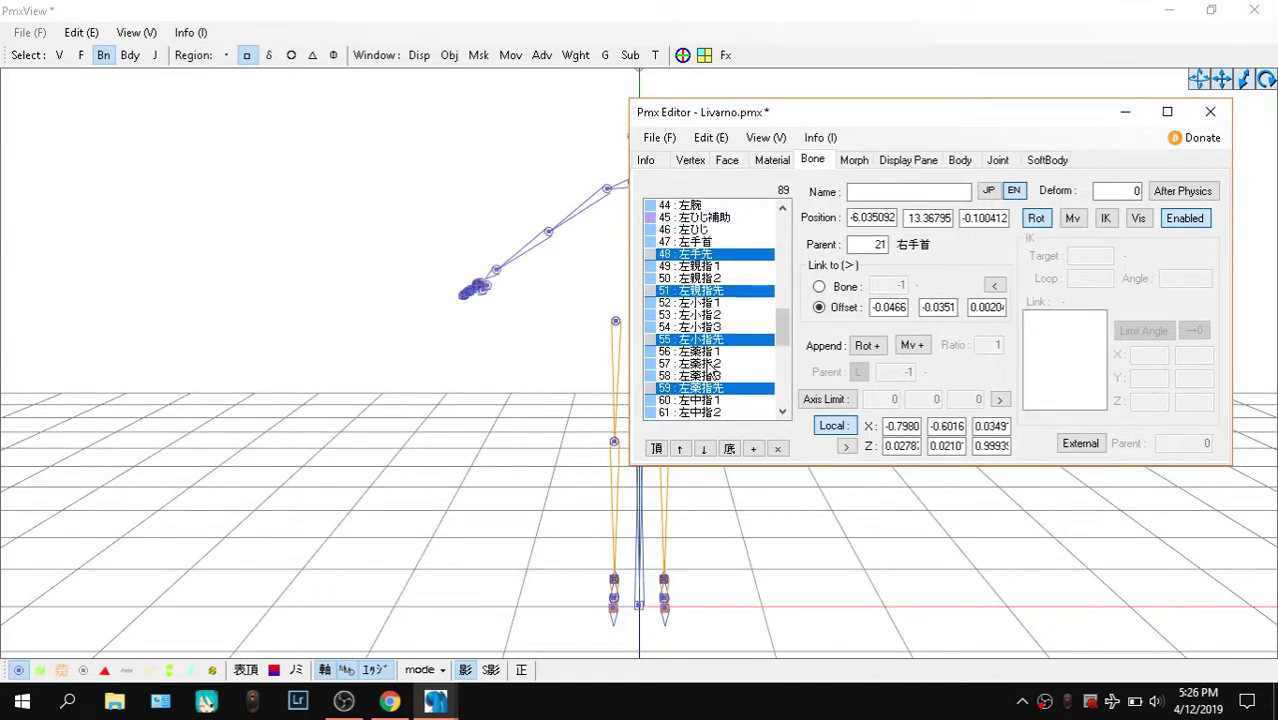
key(Delete)
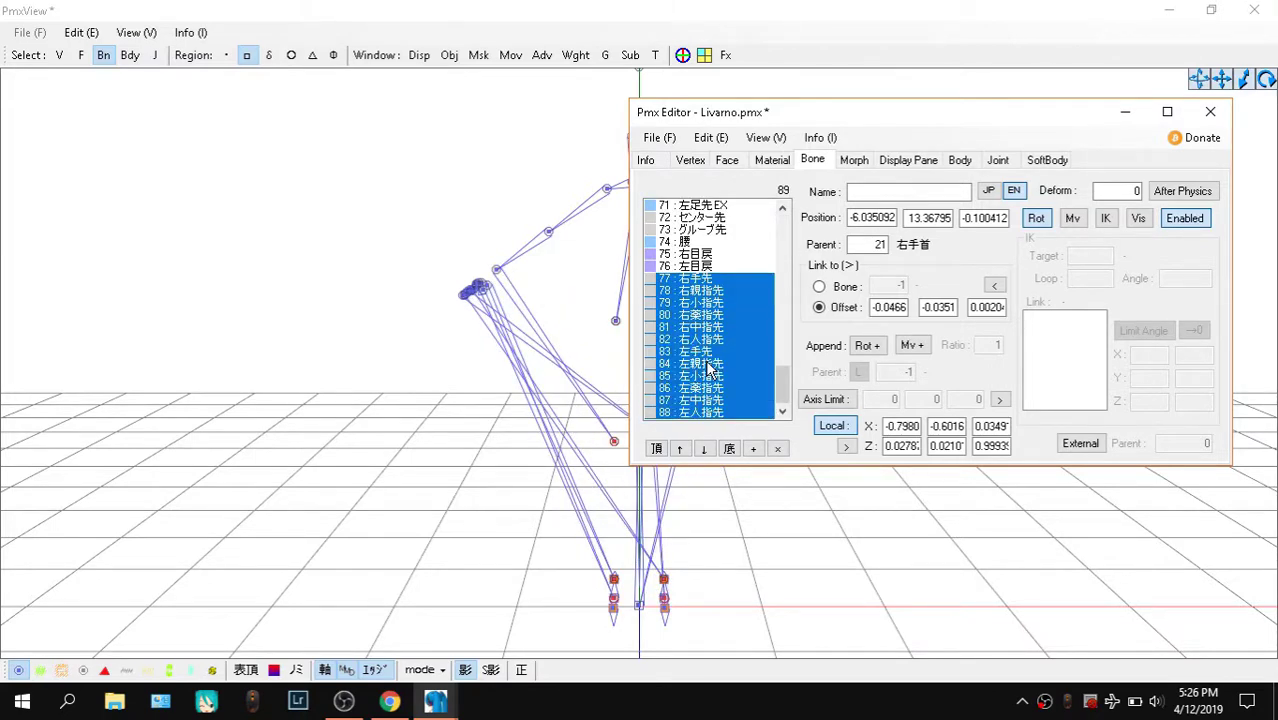
Examine Livarno's arms, hands and bones from several angles in the Transform View, including the 左中指先 bone, and close it
click(496, 208)
right_drag(884, 363, 825, 345)
click(680, 55)
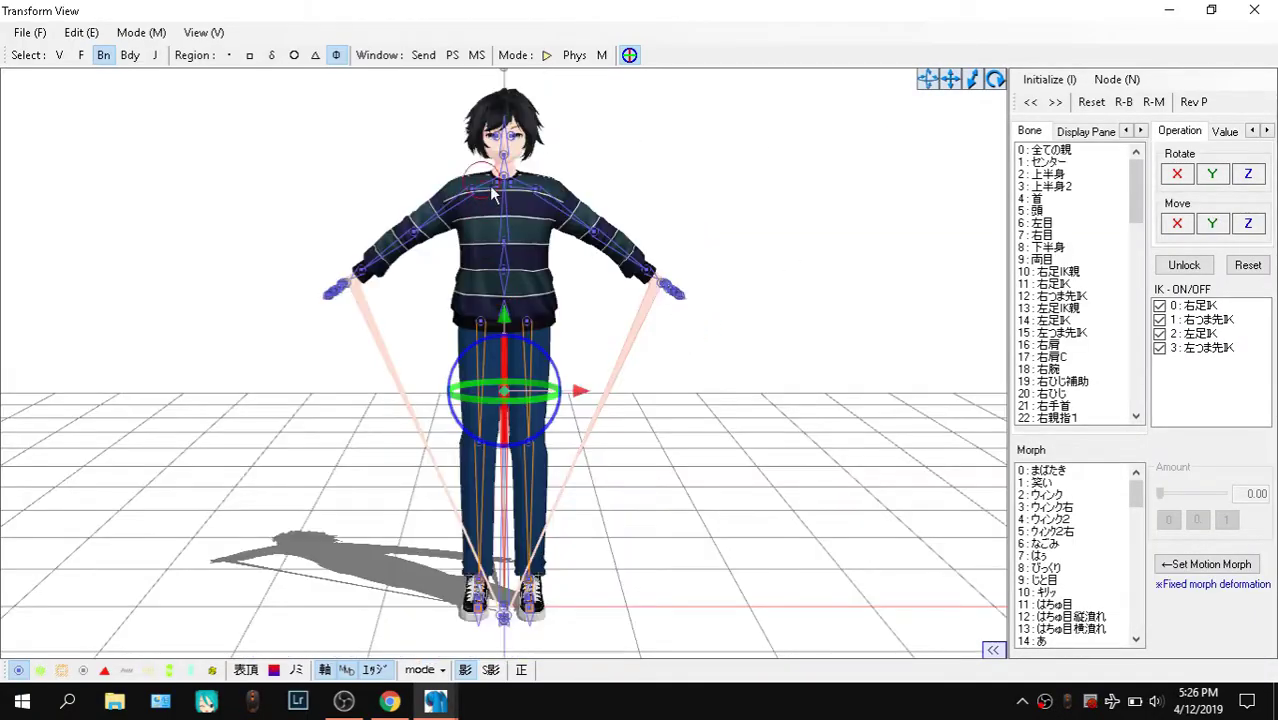
mouse_move(668, 340)
right_down()
mouse_move(645, 359)
mouse_move(673, 359)
right_up()
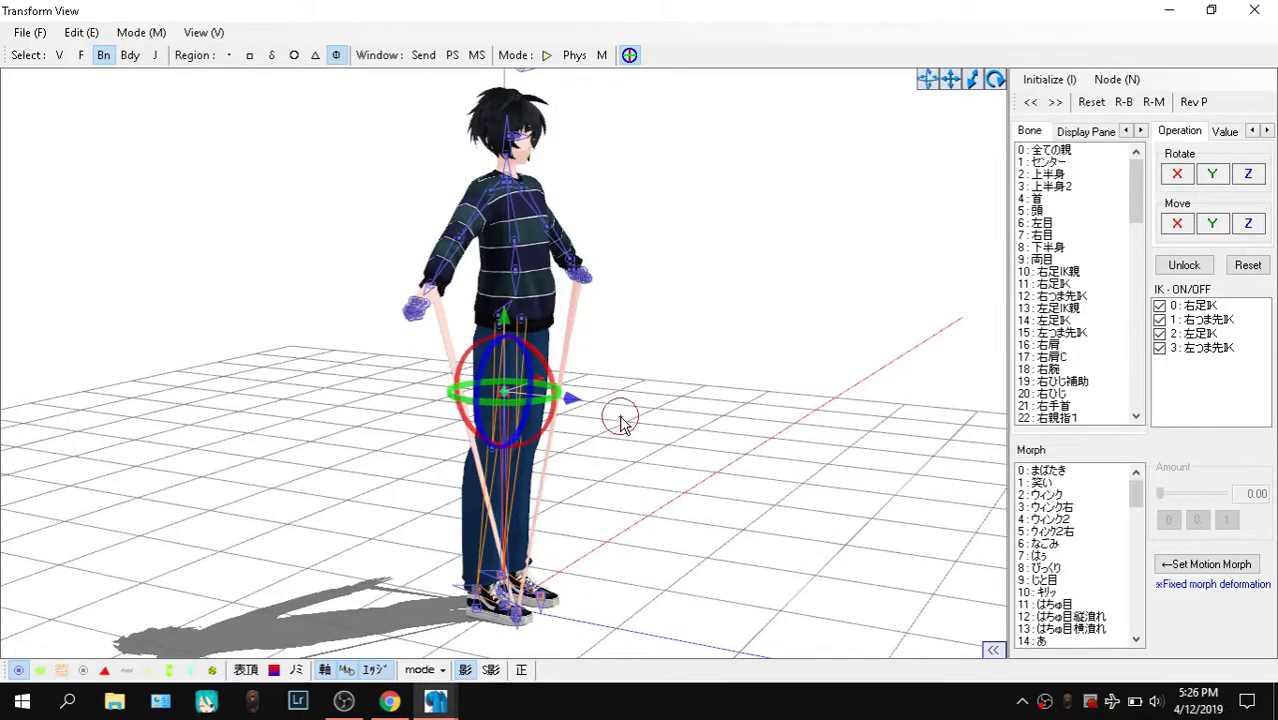
right_drag(616, 416, 621, 422)
scroll(621, 420, up, 4)
scroll(621, 420, down, 2)
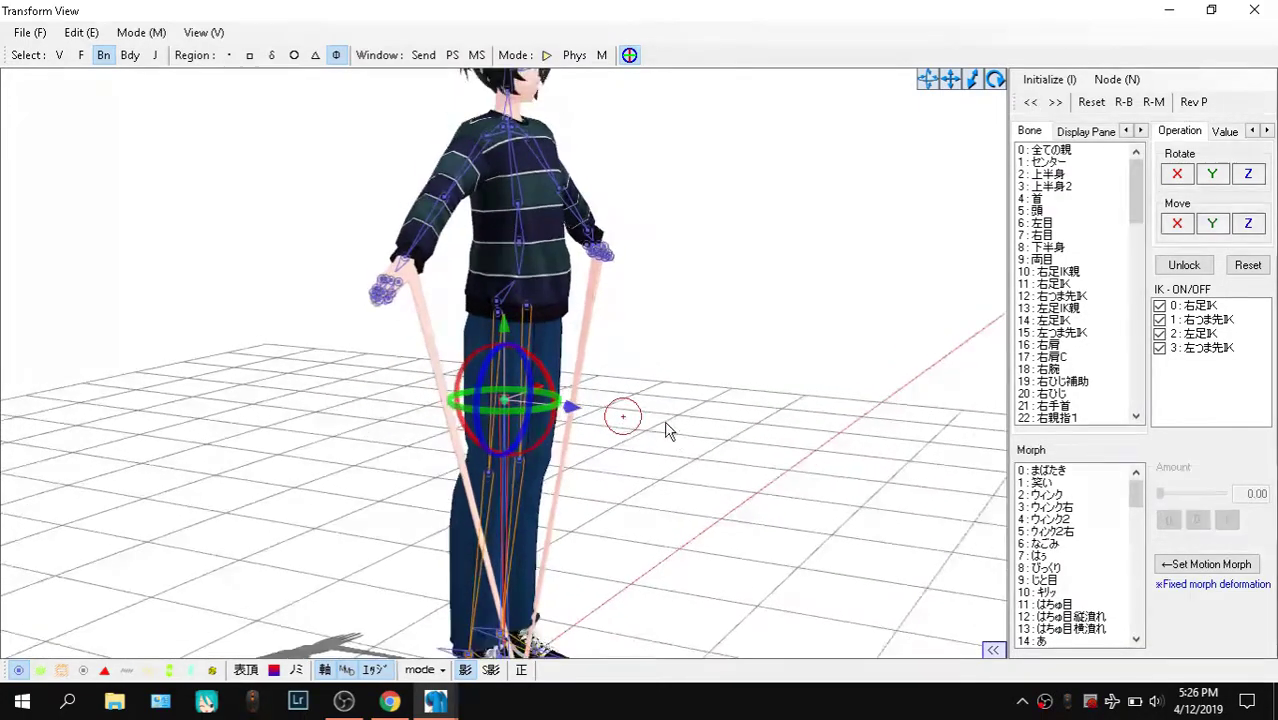
click(697, 428)
right_drag(697, 428, 616, 365)
click(616, 365)
right_drag(720, 335, 670, 391)
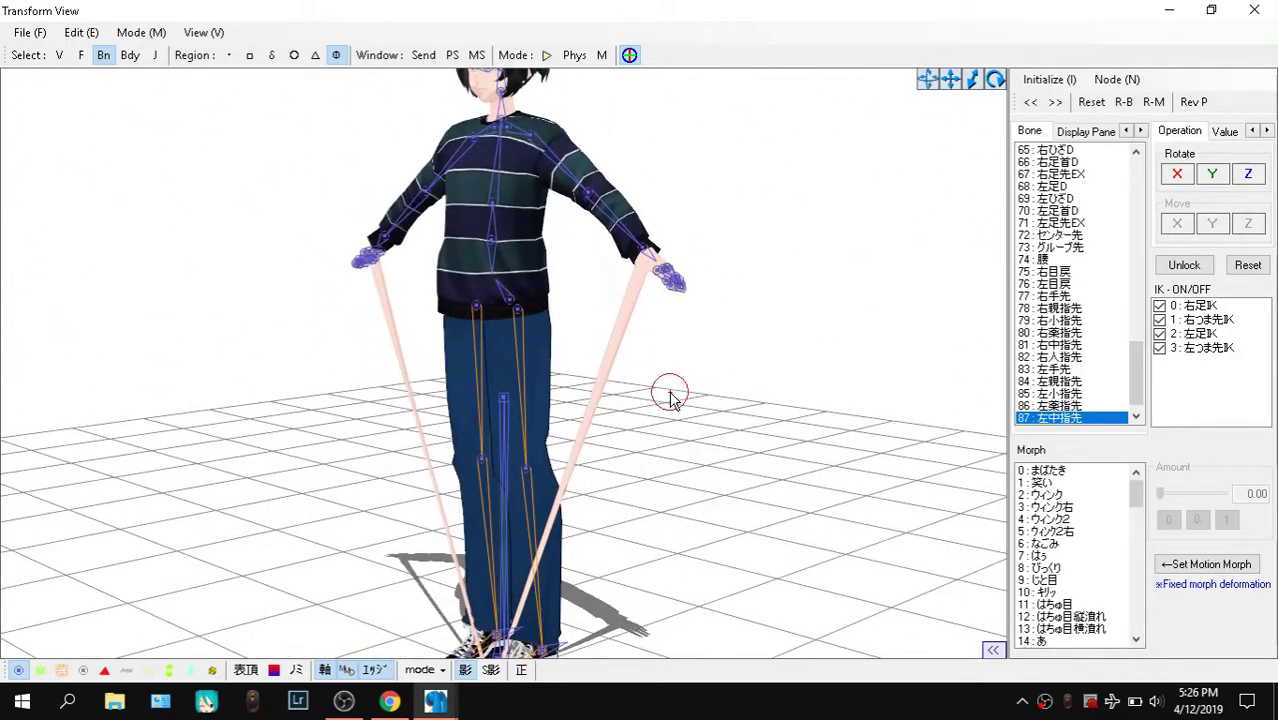
click(1254, 9)
Check the parent and link settings of Livarno's right thumb bone 右親指1 and hand tip bone 右手先
mouse_move(435, 700)
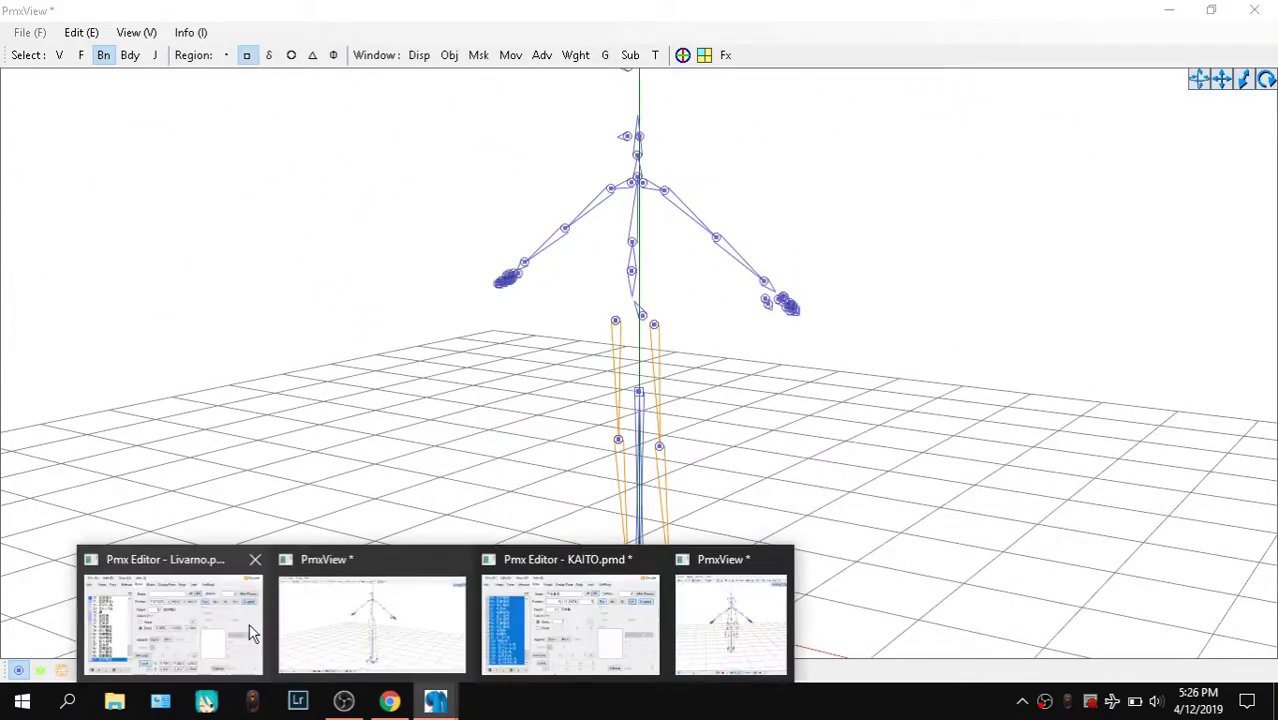
click(175, 612)
scroll(766, 314, down, 1)
click(705, 279)
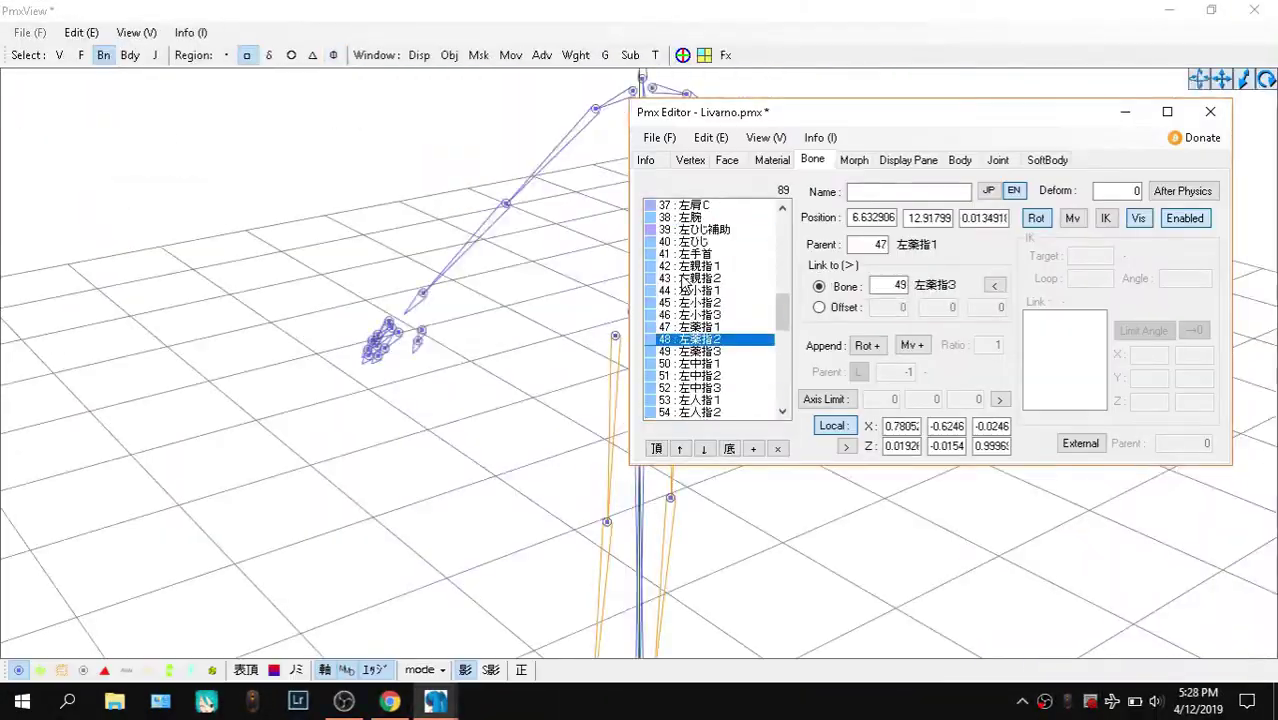
click(700, 352)
scroll(700, 352, up, 8)
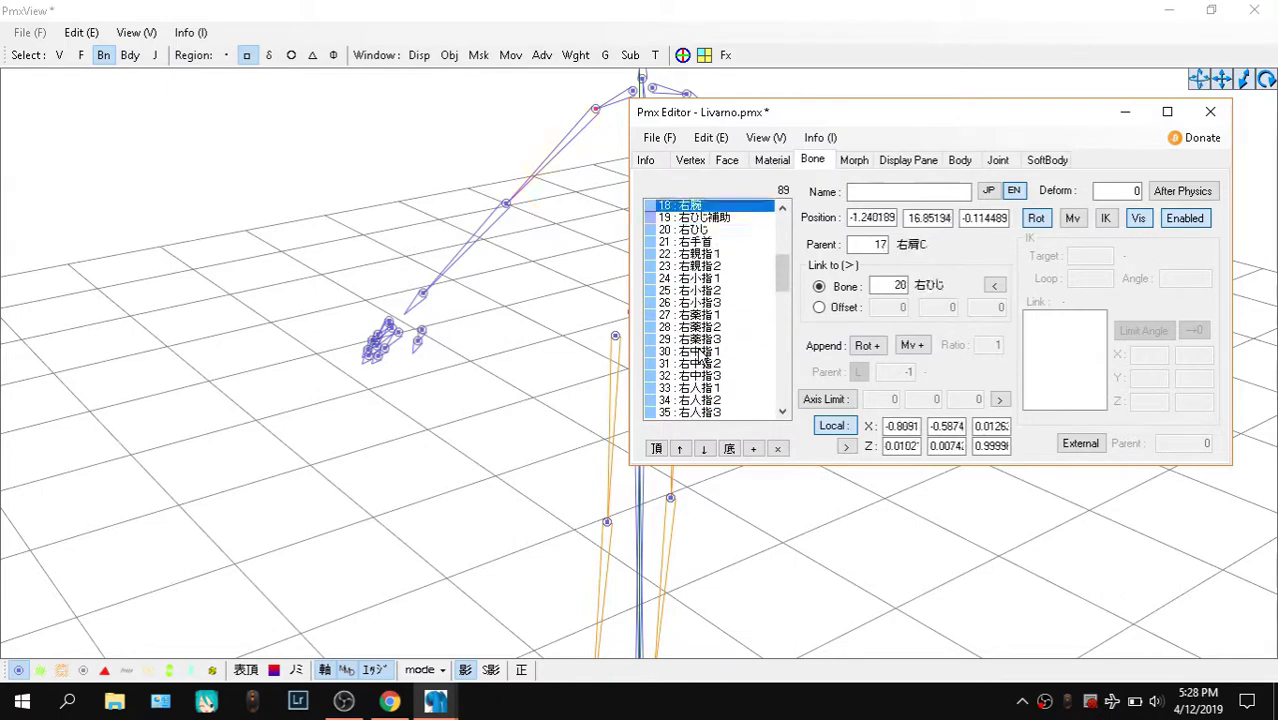
click(700, 254)
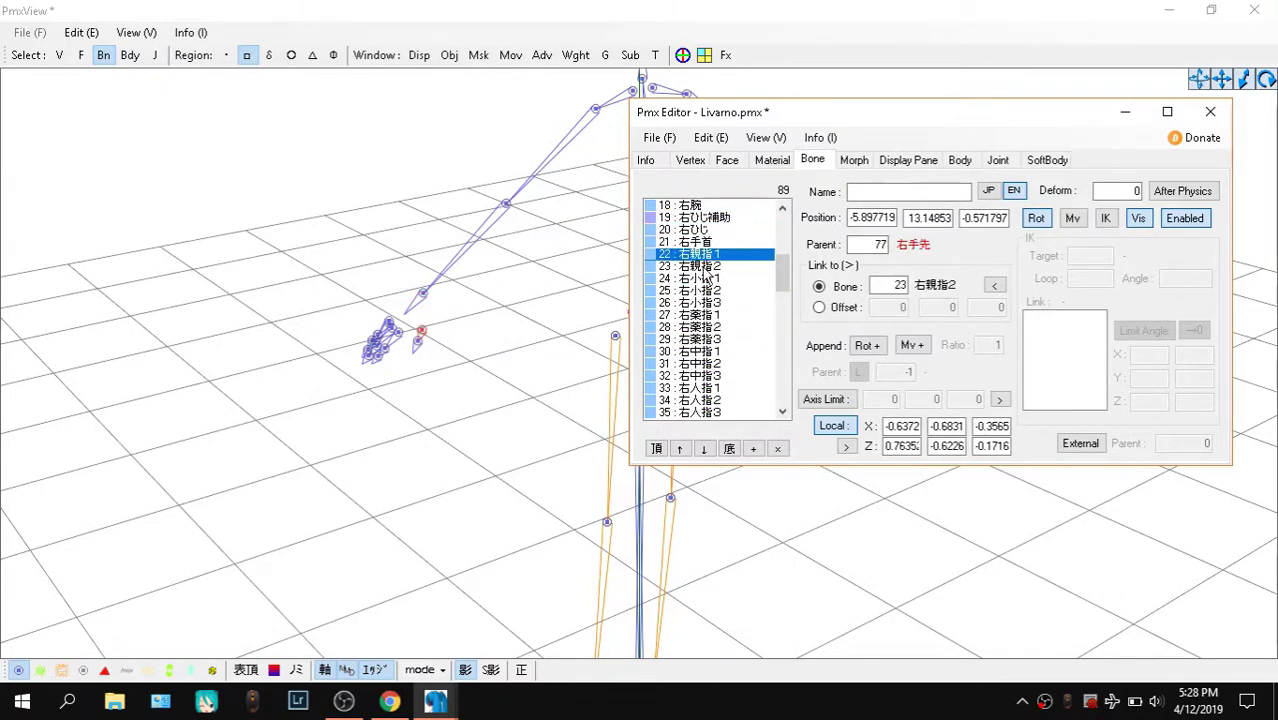
drag(782, 272, 782, 385)
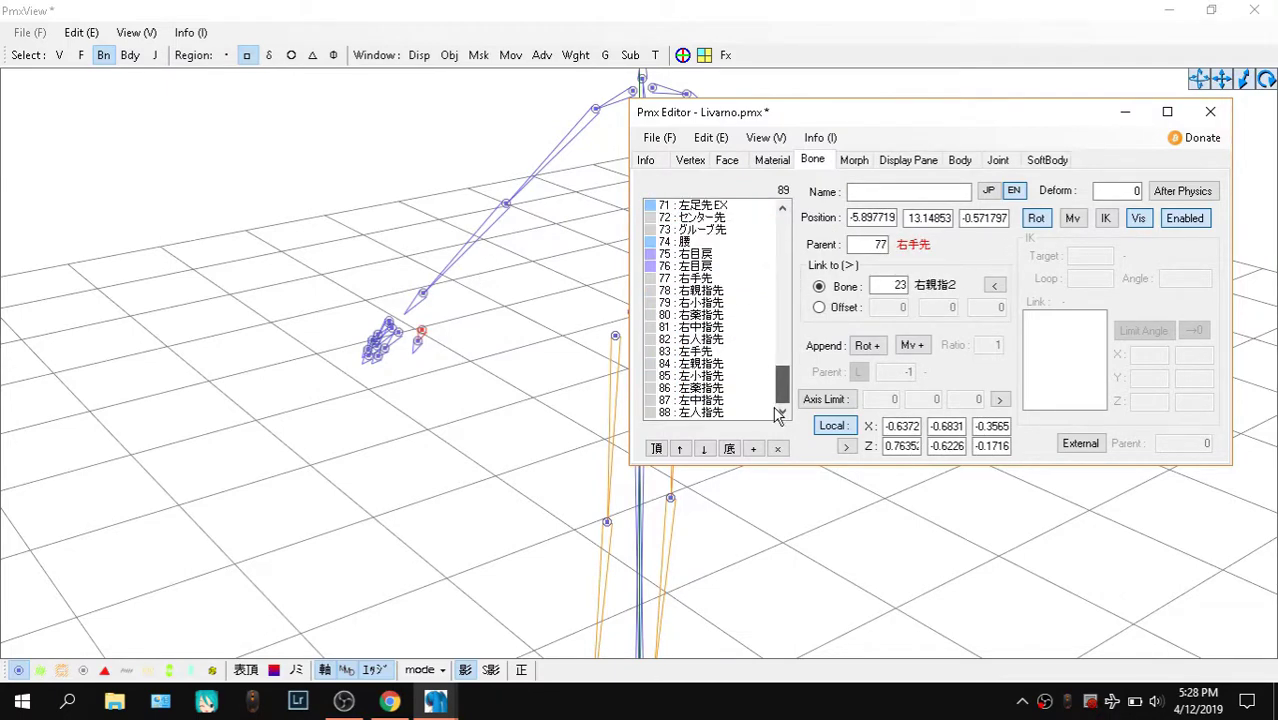
click(670, 282)
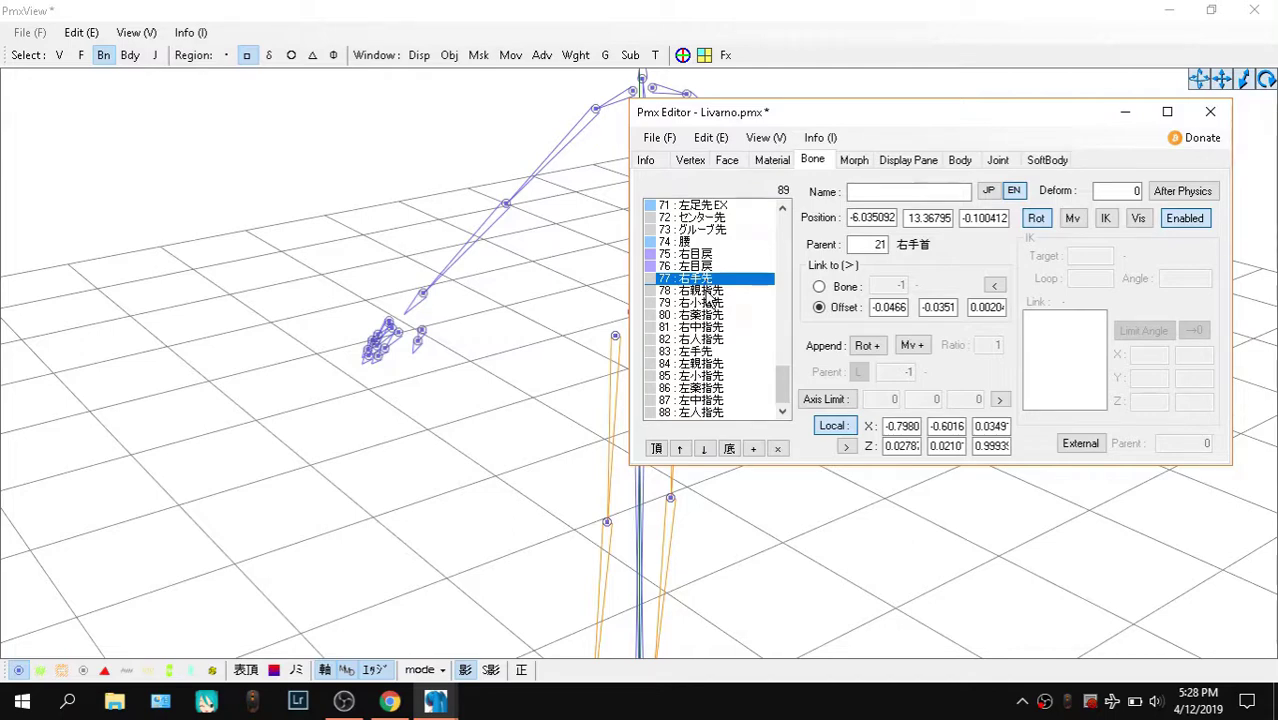
Examine KAITO's hand and finger bones up close from the front and side in its model view
mouse_move(435, 700)
click(790, 590)
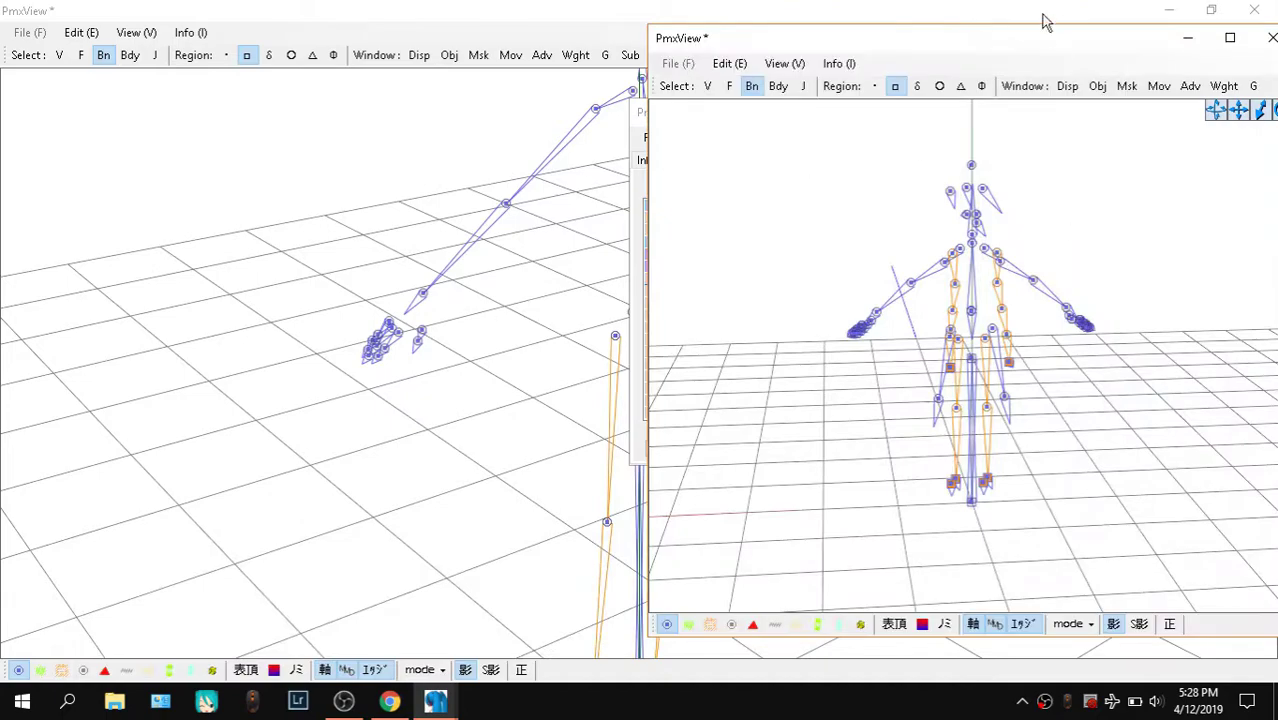
scroll(830, 292, up, 5)
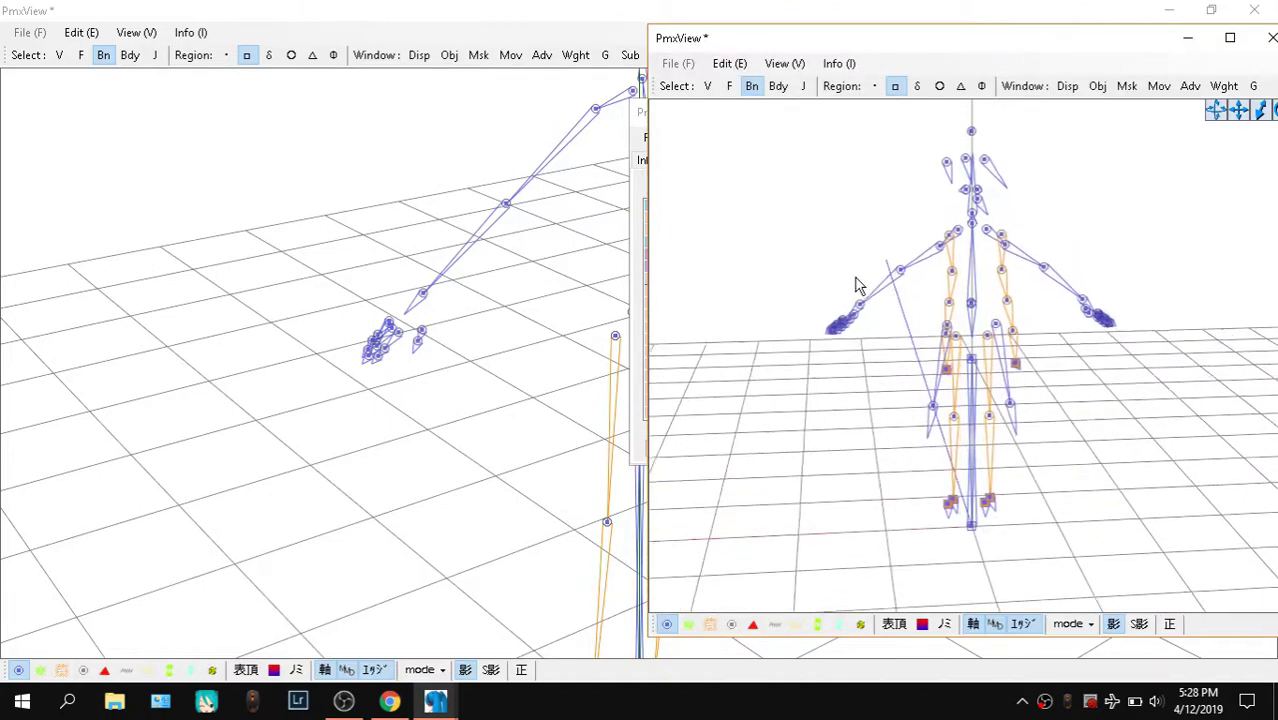
scroll(855, 277, up, 4)
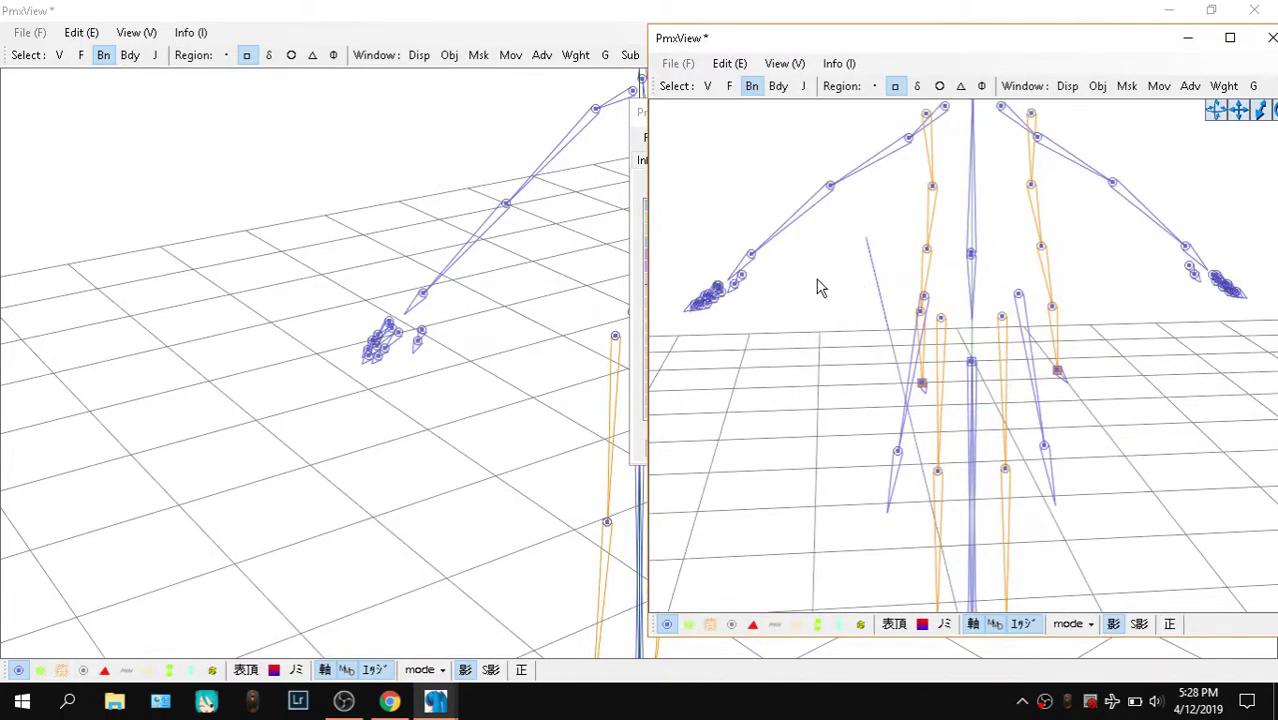
right_drag(816, 278, 871, 287)
right_drag(879, 372, 866, 316)
scroll(864, 310, up, 5)
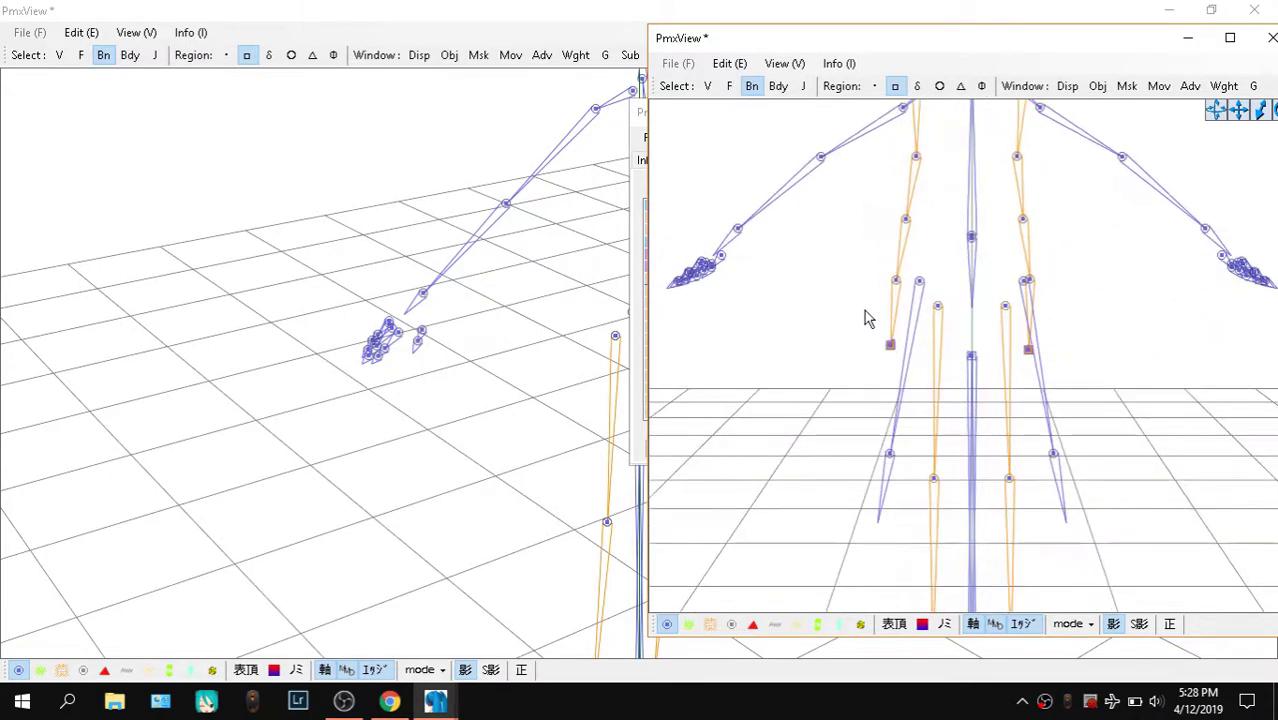
right_drag(864, 310, 895, 310)
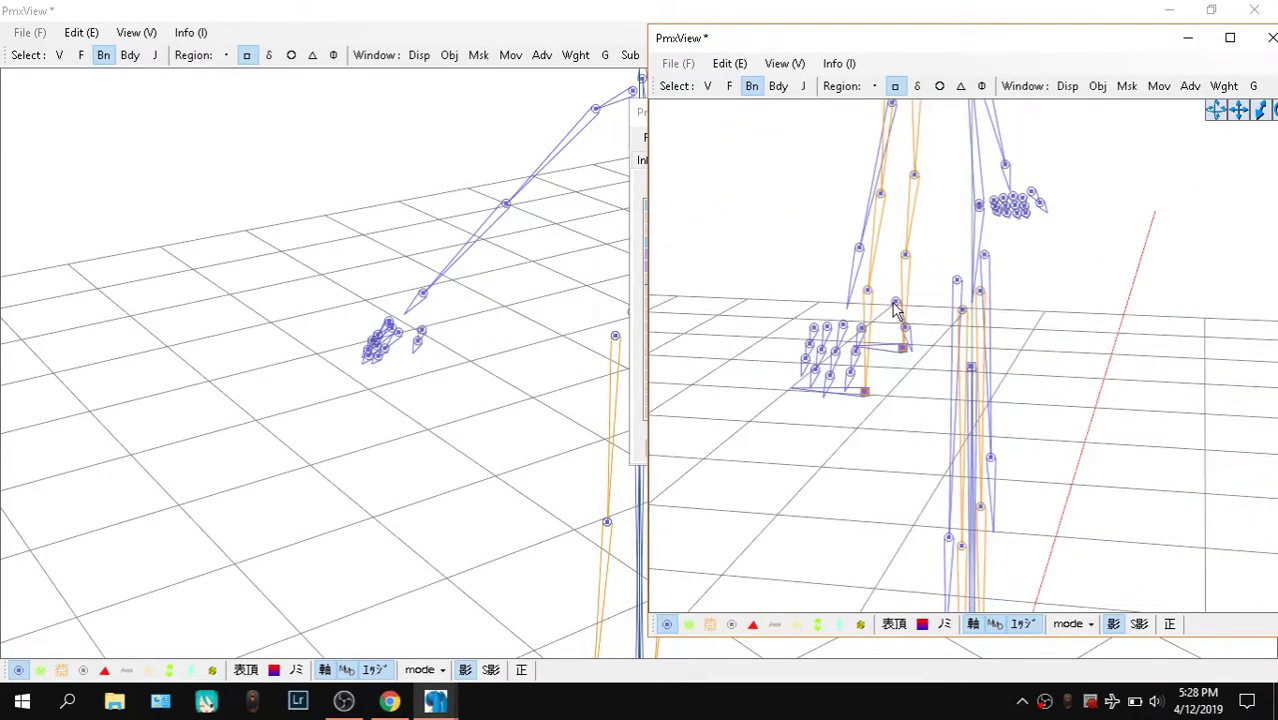
Check the parent of the right thumb bones 右親指1 and 右親指2 in KAITO's bone list and minimize its editor
mouse_move(435, 700)
click(553, 613)
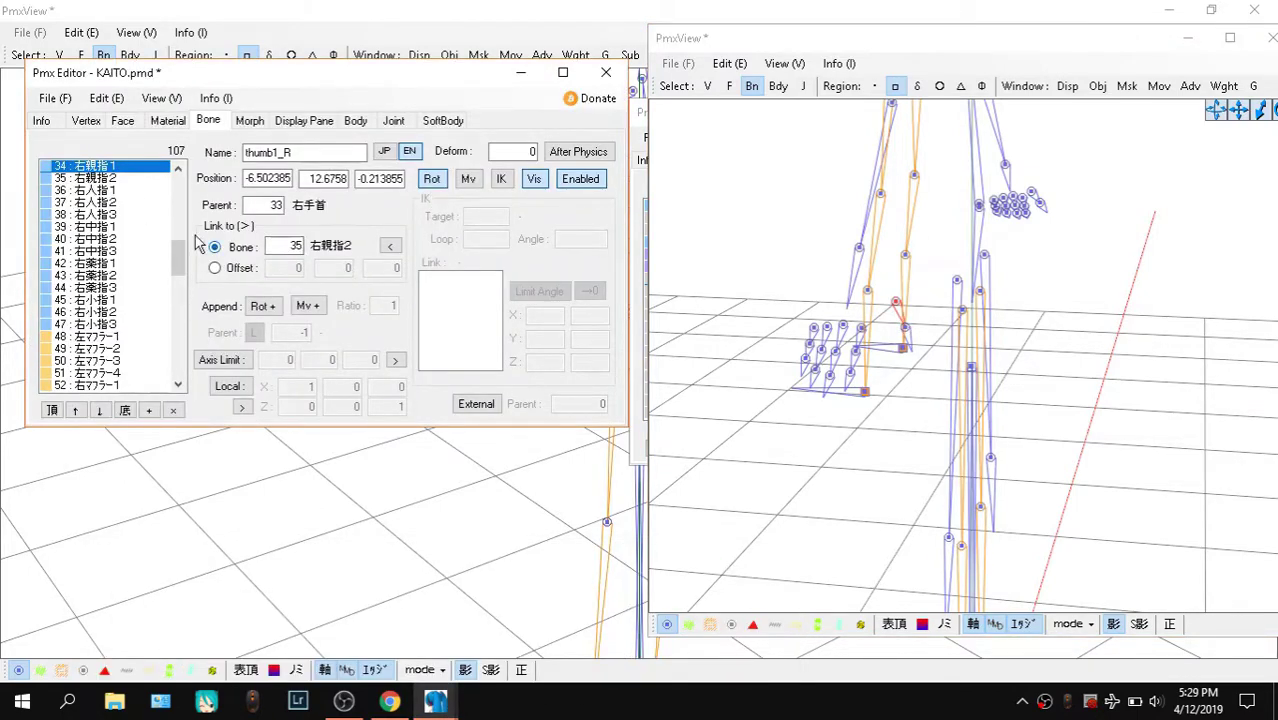
scroll(113, 178, up, 1)
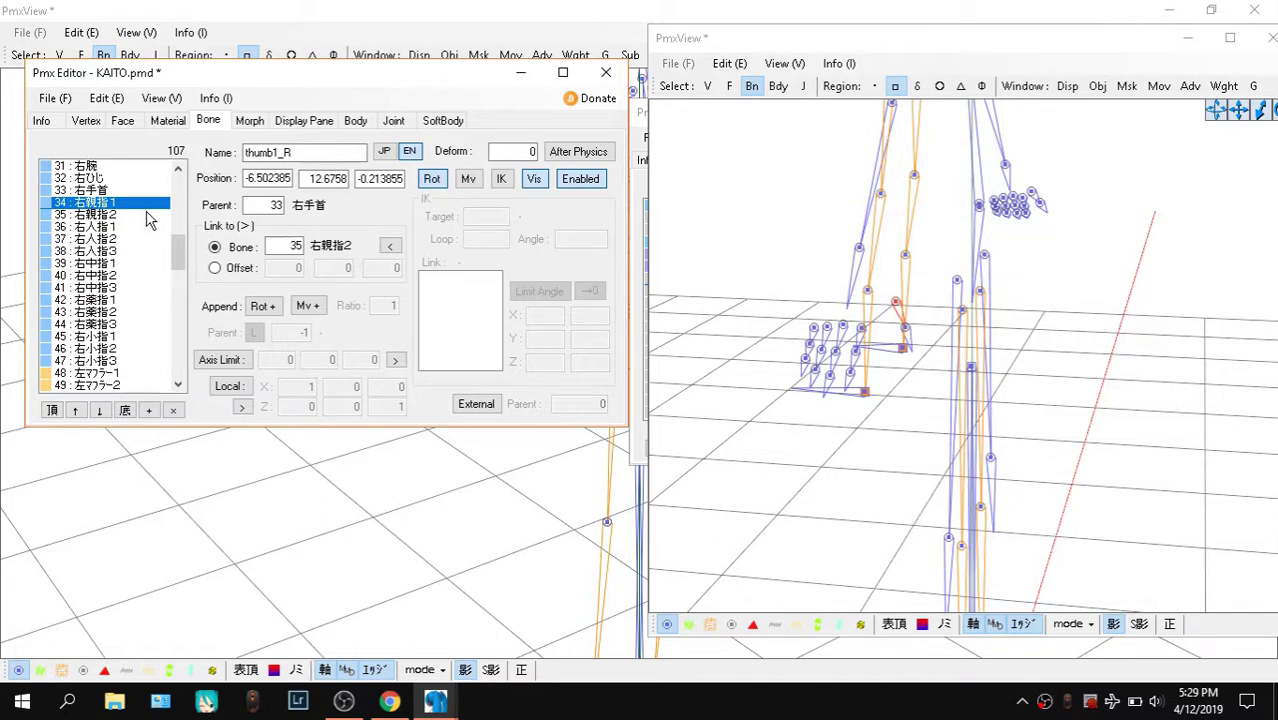
click(110, 214)
click(124, 203)
click(520, 72)
Return to Livarno's bone list and inspect the right wrist bone 右手首
click(435, 700)
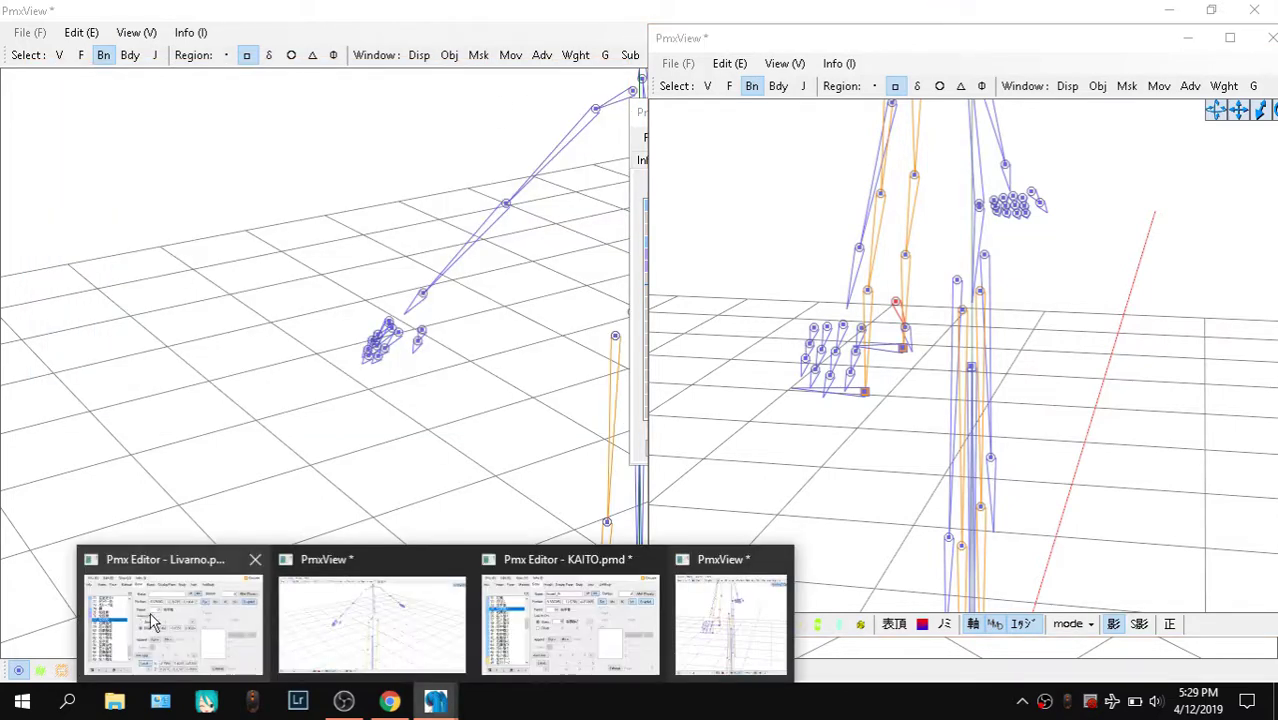
click(150, 620)
scroll(730, 285, up, 15)
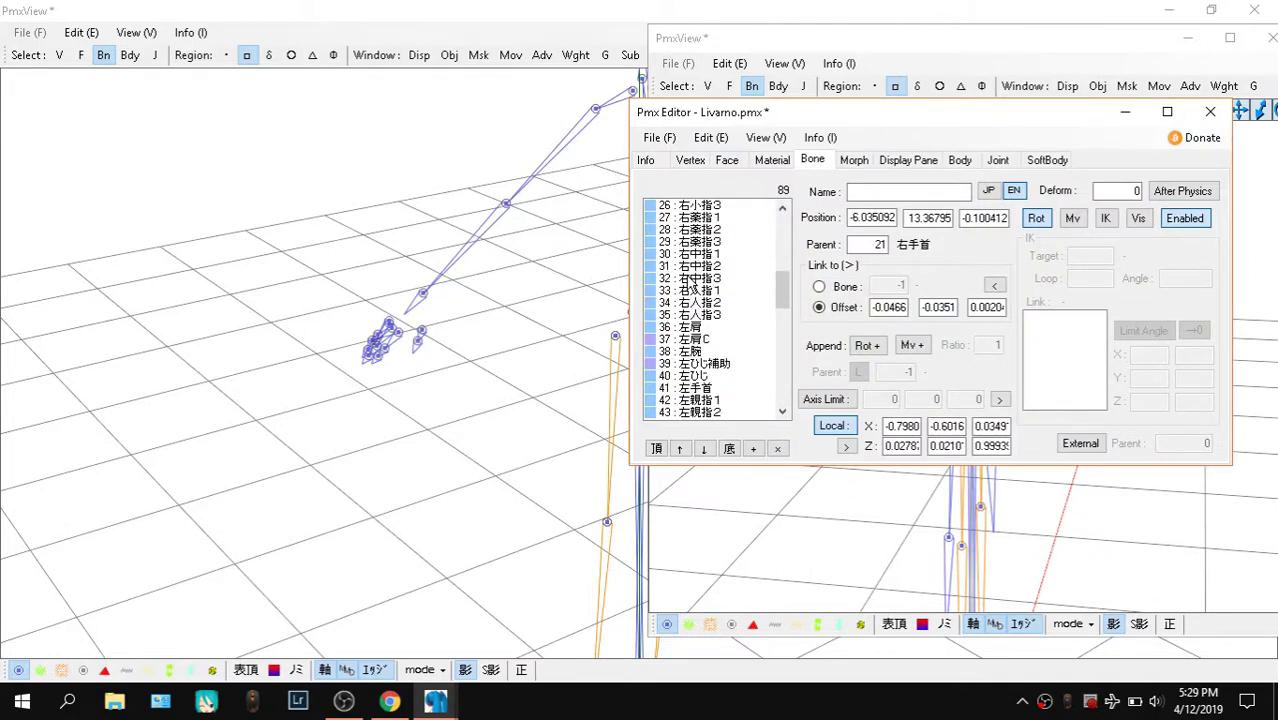
scroll(695, 289, up, 3)
click(682, 256)
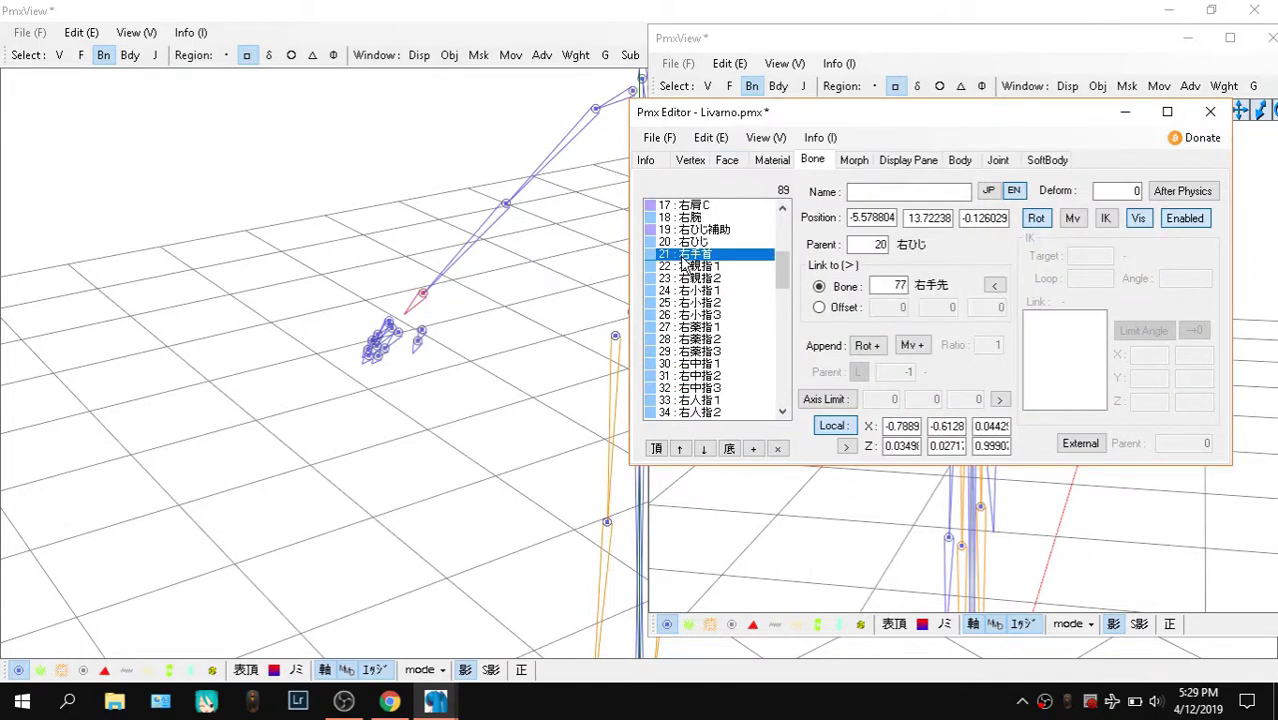
Inspect the right thumb bones 右親指1 and 右親指2, and open the parent index of 右親指1 for editing
click(698, 267)
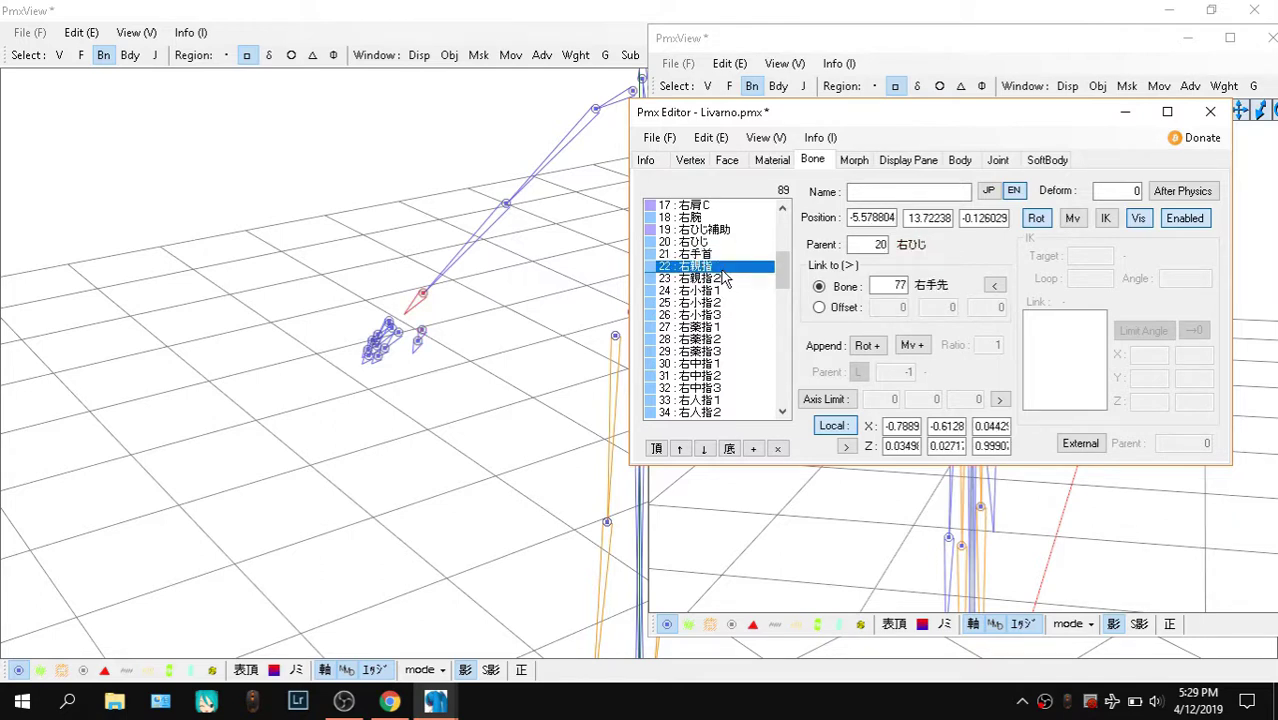
click(732, 279)
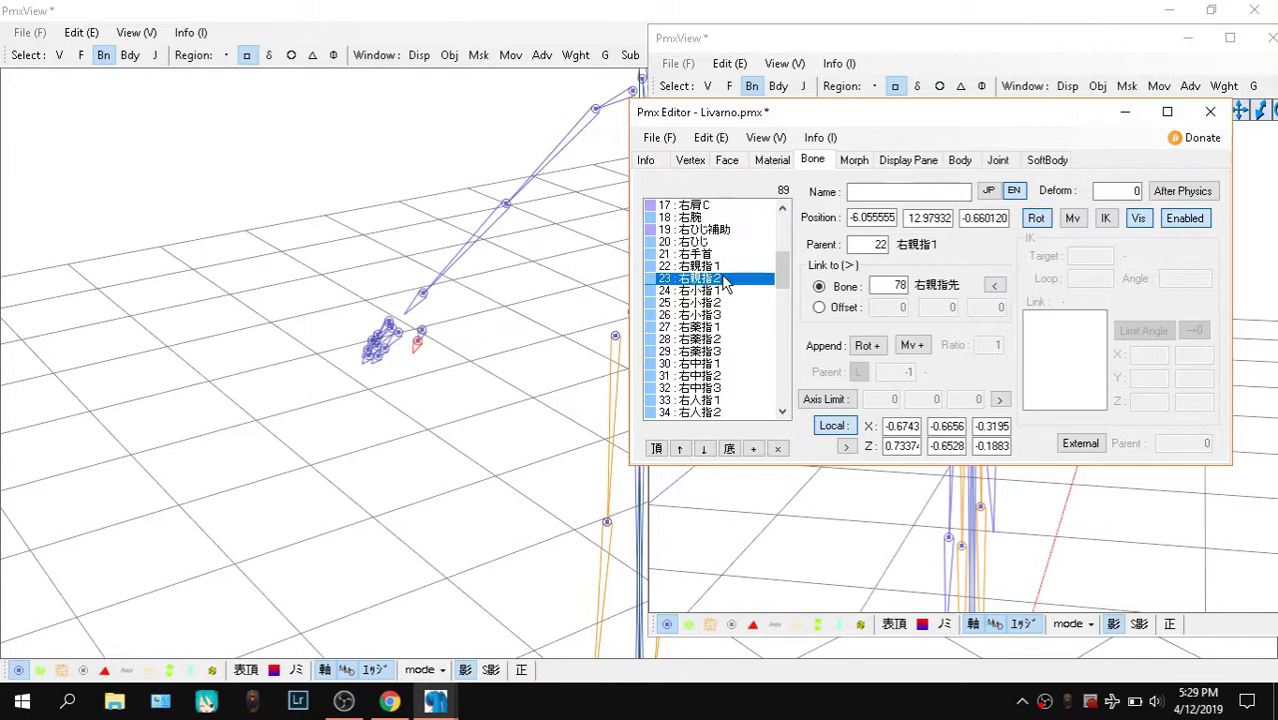
click(711, 268)
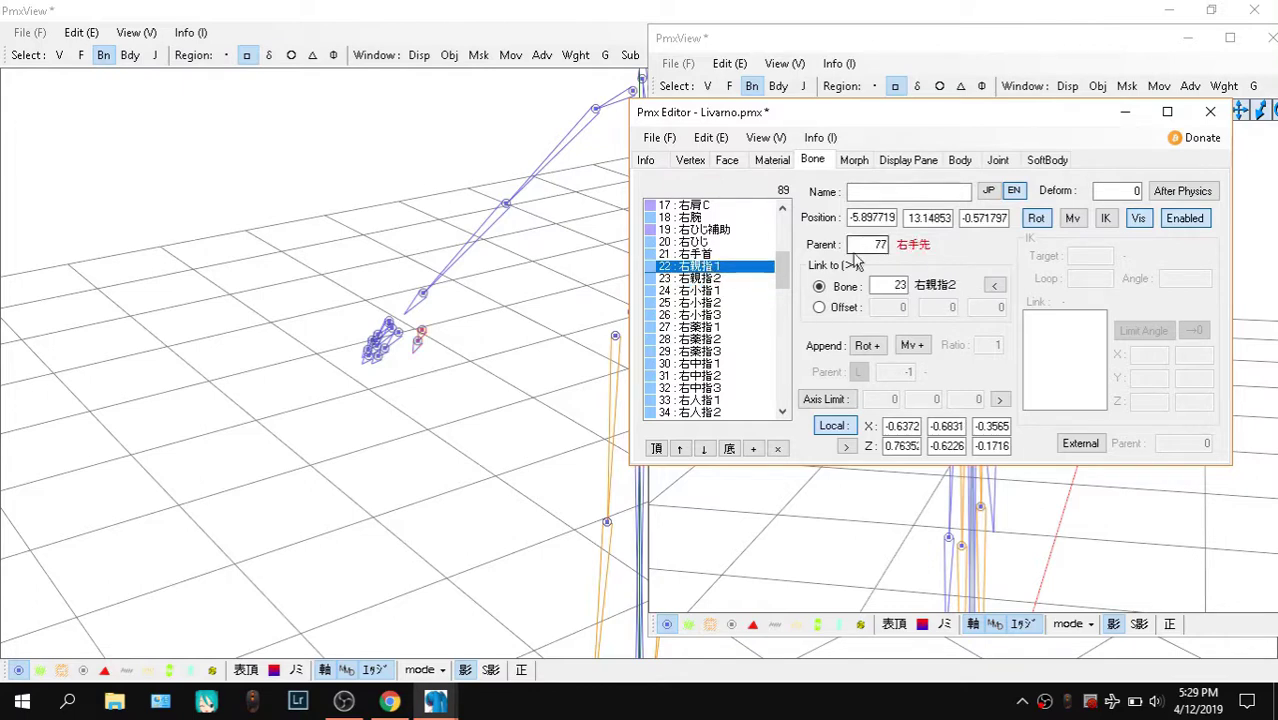
double_click(852, 248)
Set the parent of Livarno's left thumb bone 左親指1 to bone 41, the left wrist 左手首
click(866, 9)
right_drag(1022, 200, 762, 340)
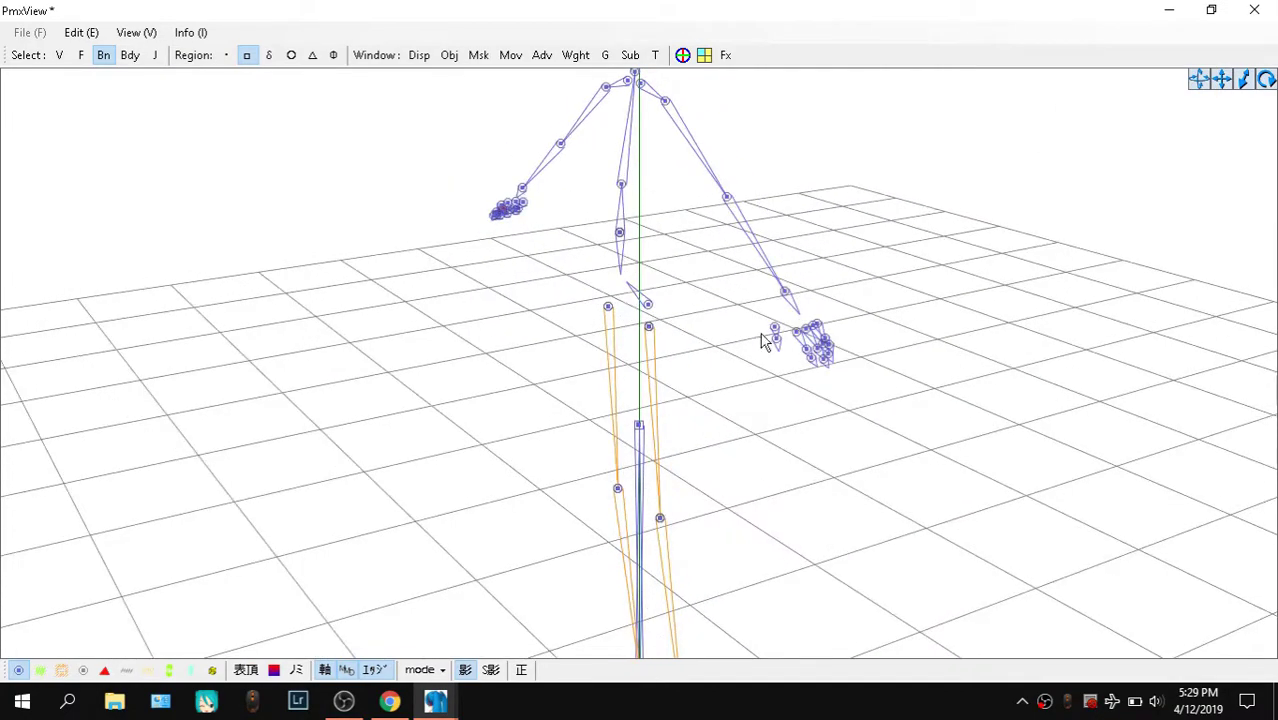
drag(1224, 77, 1066, 73)
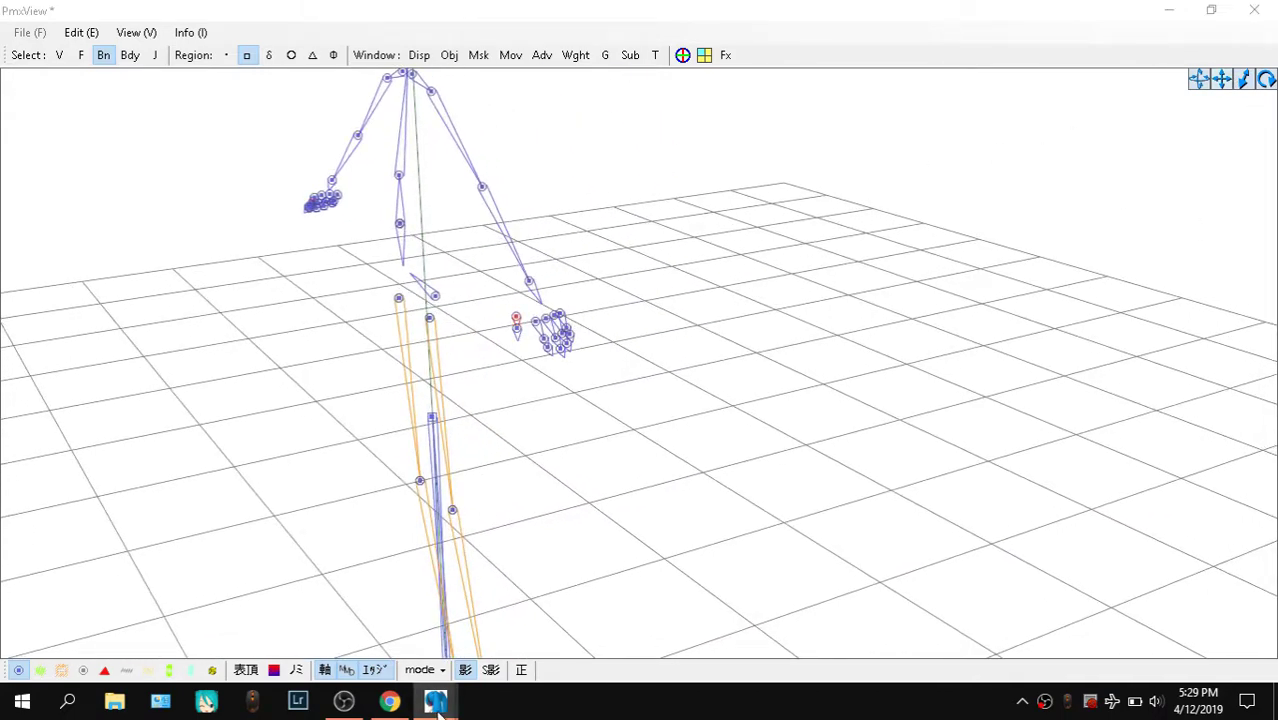
click(437, 702)
click(455, 578)
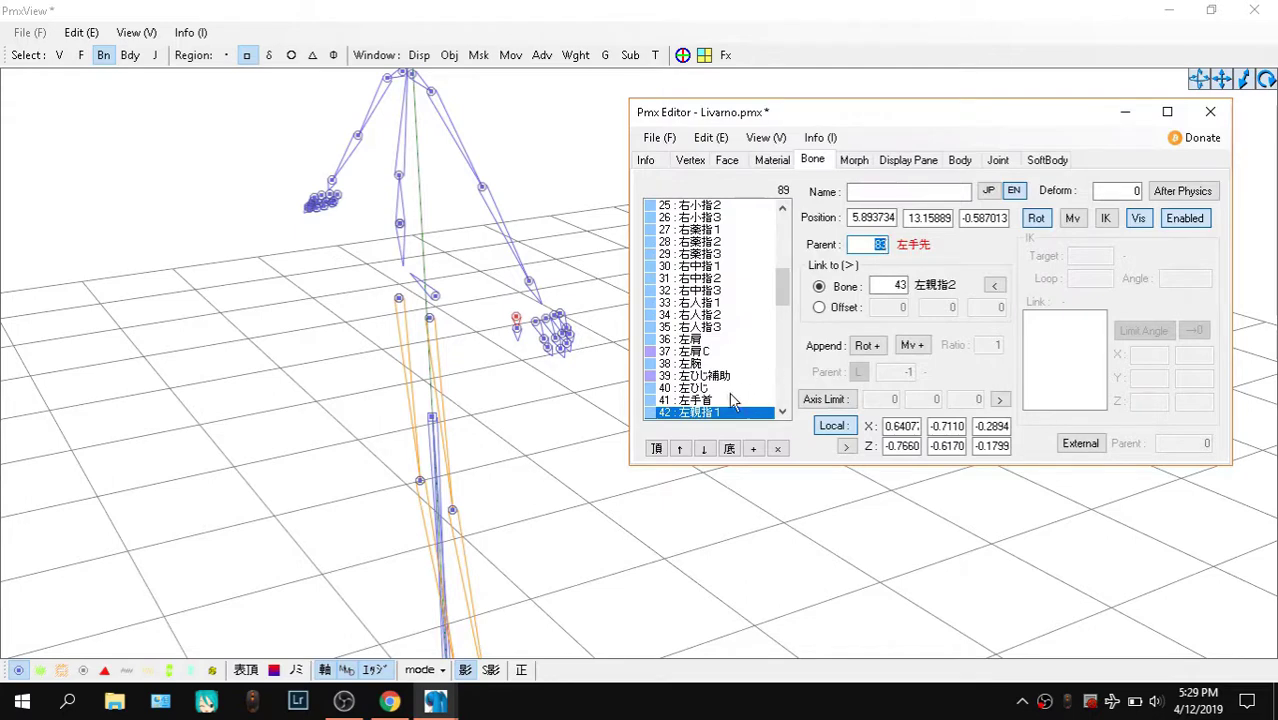
click(699, 402)
click(716, 413)
text(741)
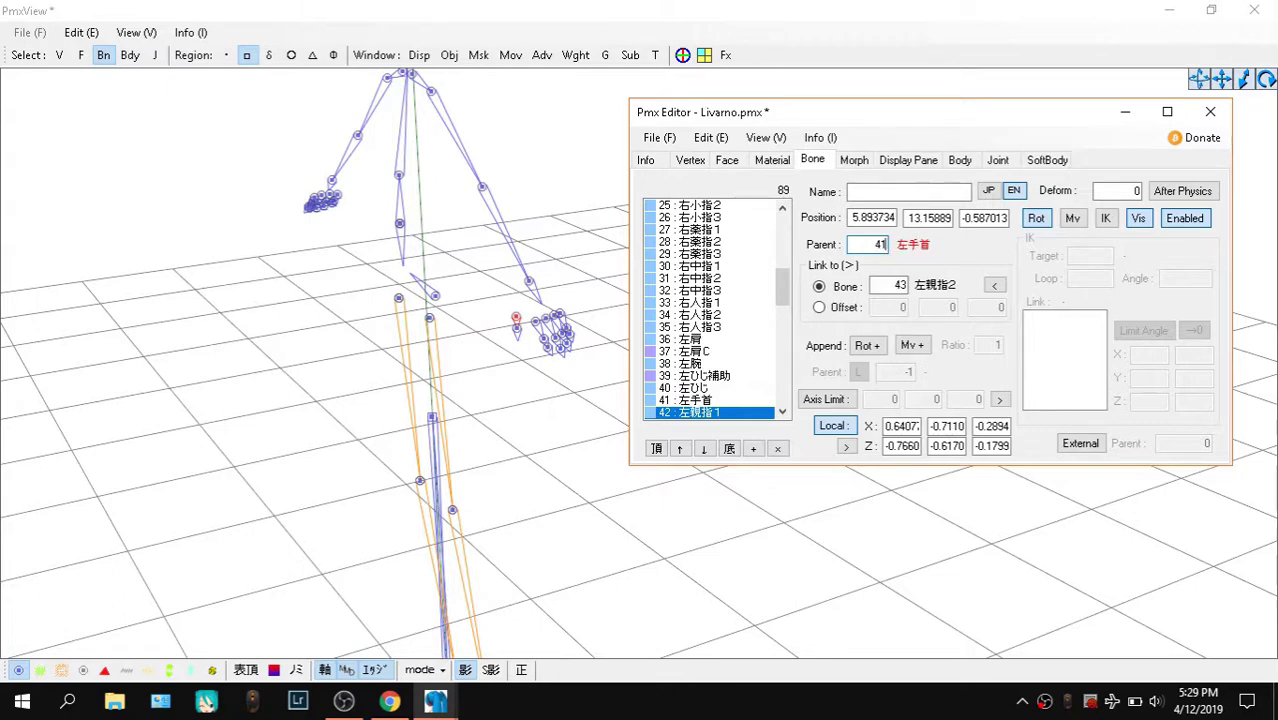
click(712, 413)
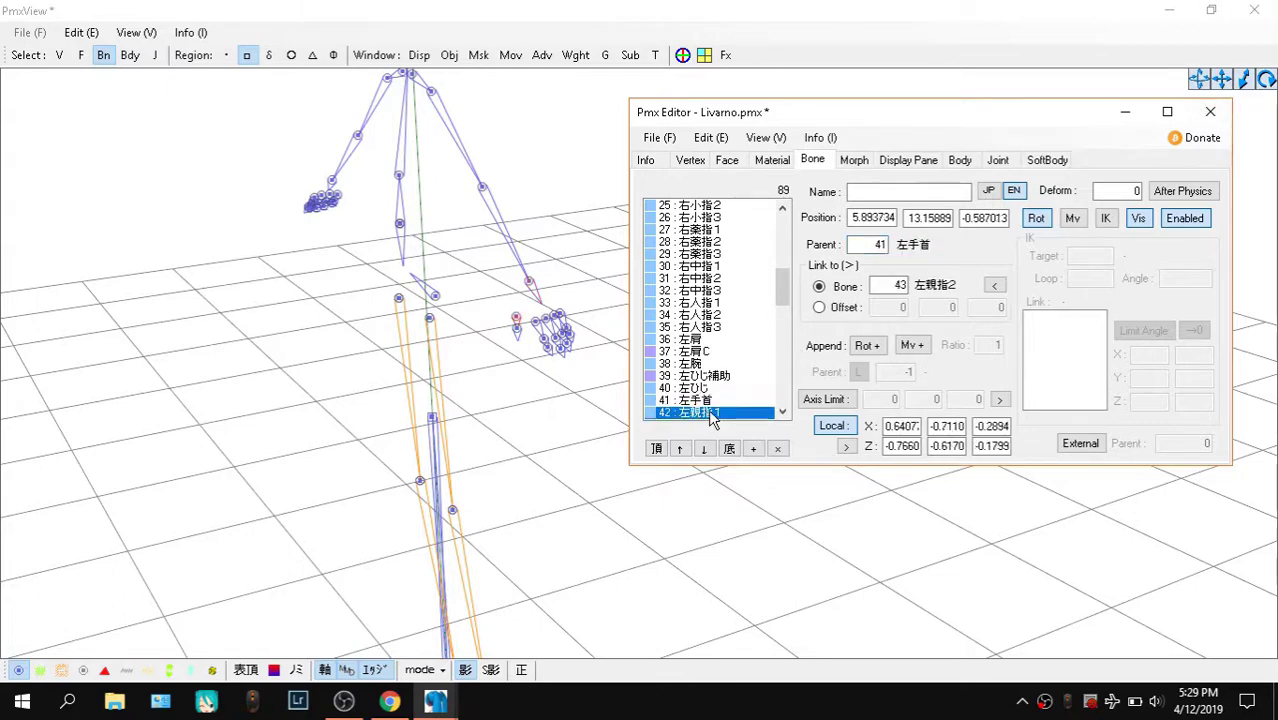
Examine the hands and thumb bones up close in the transform view and close it
click(654, 55)
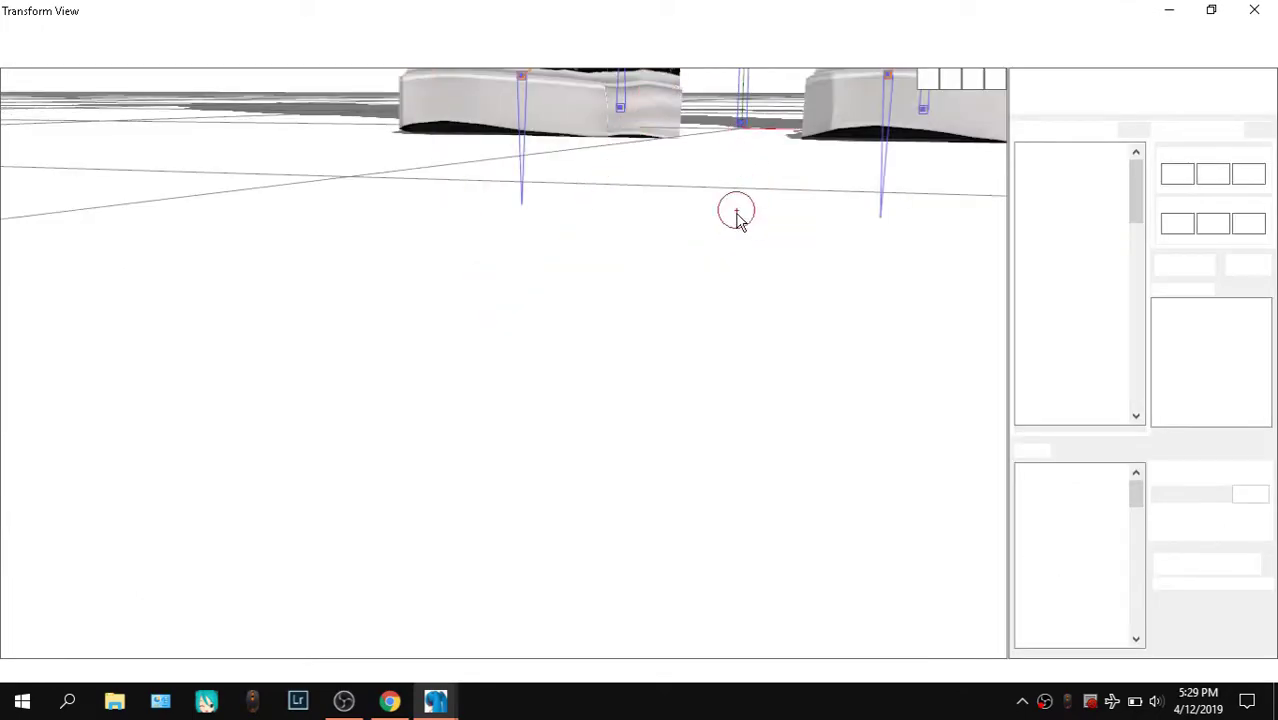
right_drag(739, 240, 441, 120)
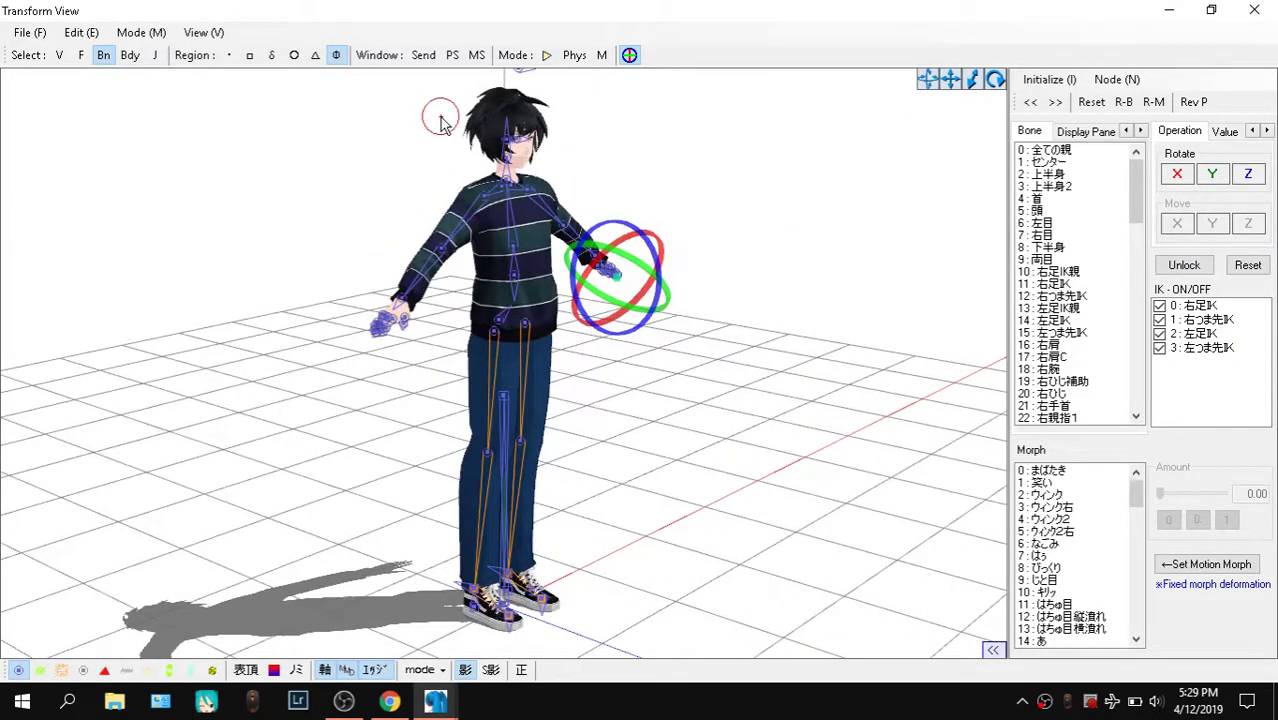
scroll(428, 340, up, 10)
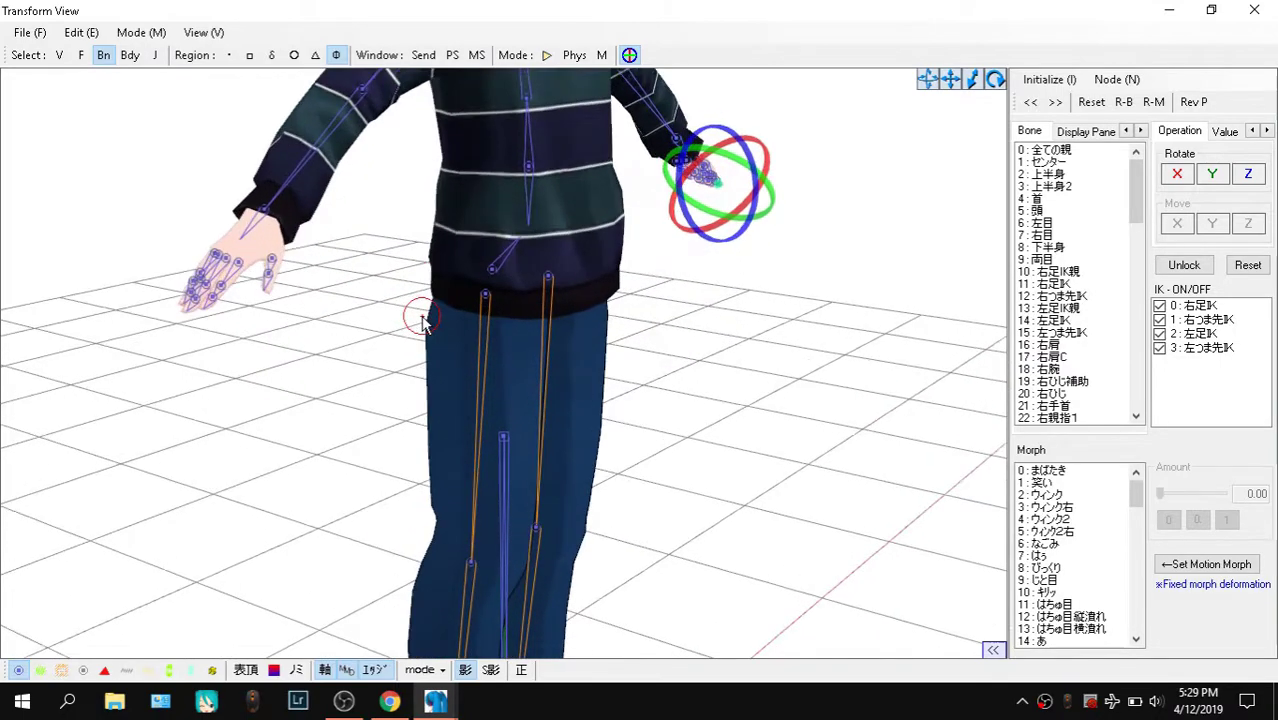
scroll(422, 317, up, 2)
right_drag(325, 303, 360, 296)
click(1254, 10)
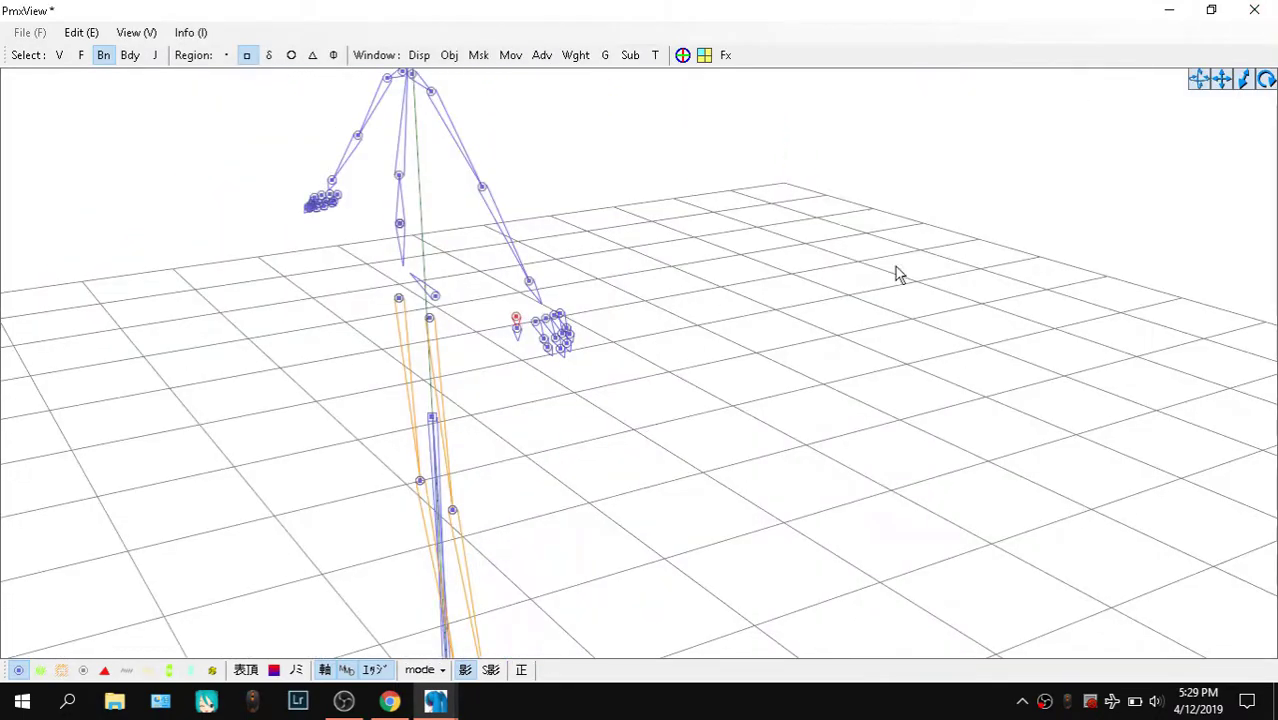
Locate the right-arm helper bones 右肩C and 右ひじ補助 in Livarno's bone list and toggle their visibility setting
key(F2)
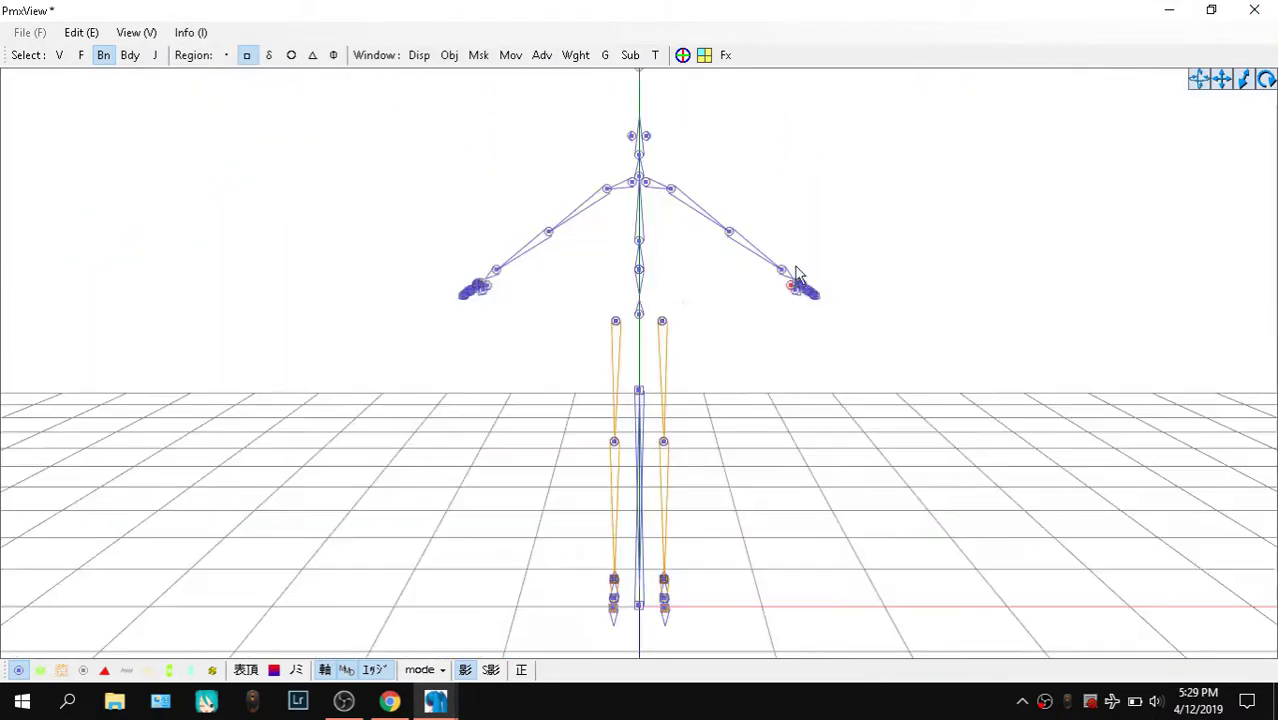
click(436, 702)
click(258, 625)
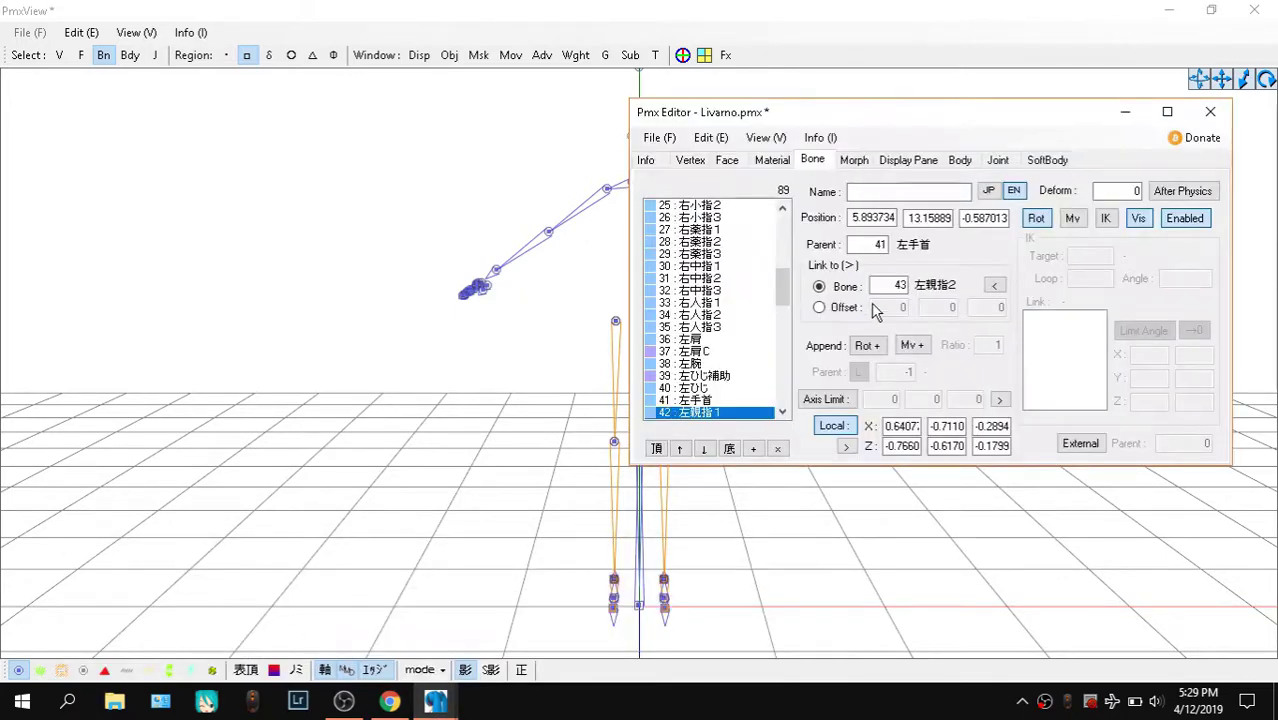
drag(757, 112, 853, 112)
scroll(810, 335, up, 6)
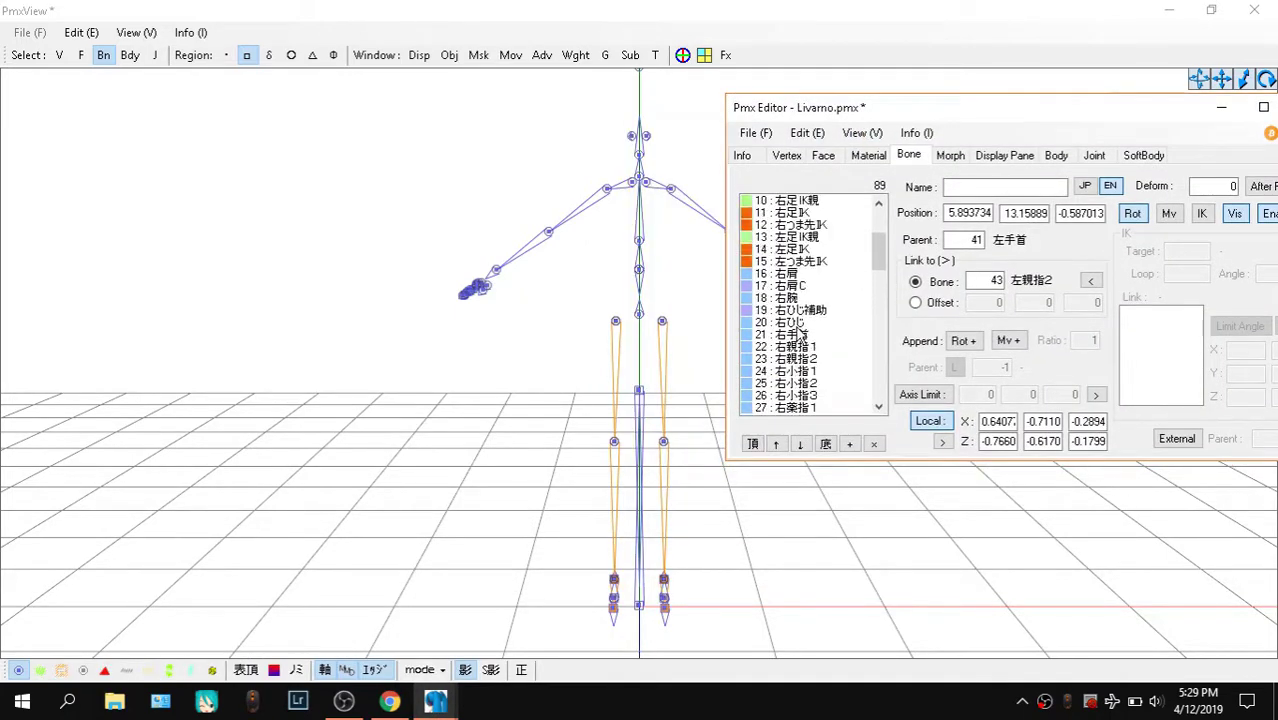
scroll(820, 310, down, 1)
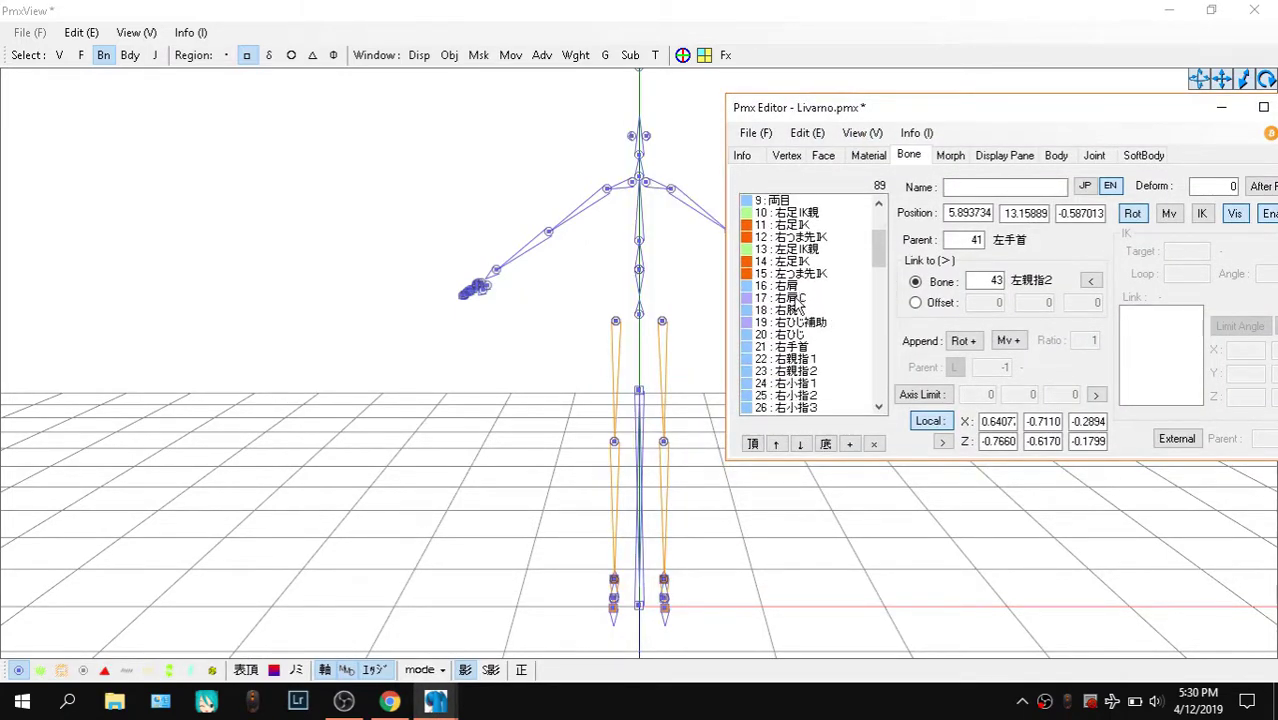
click(795, 298)
click(812, 323)
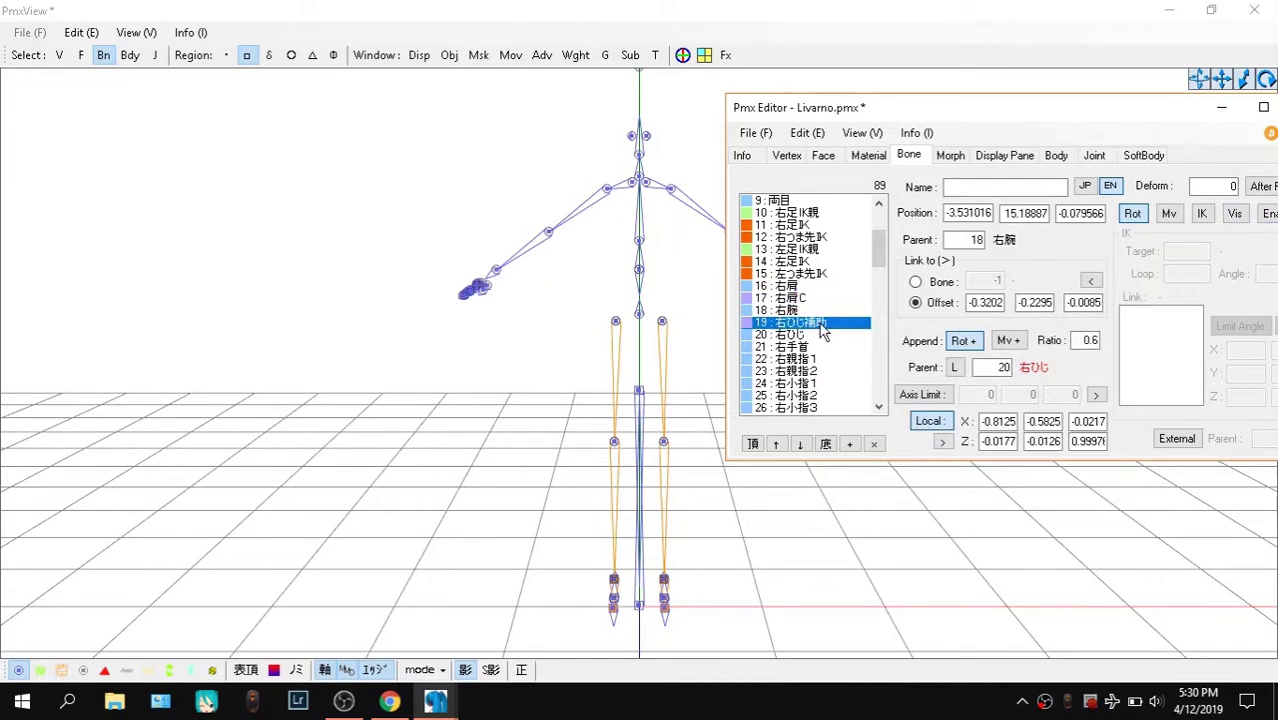
click(1236, 216)
click(782, 298)
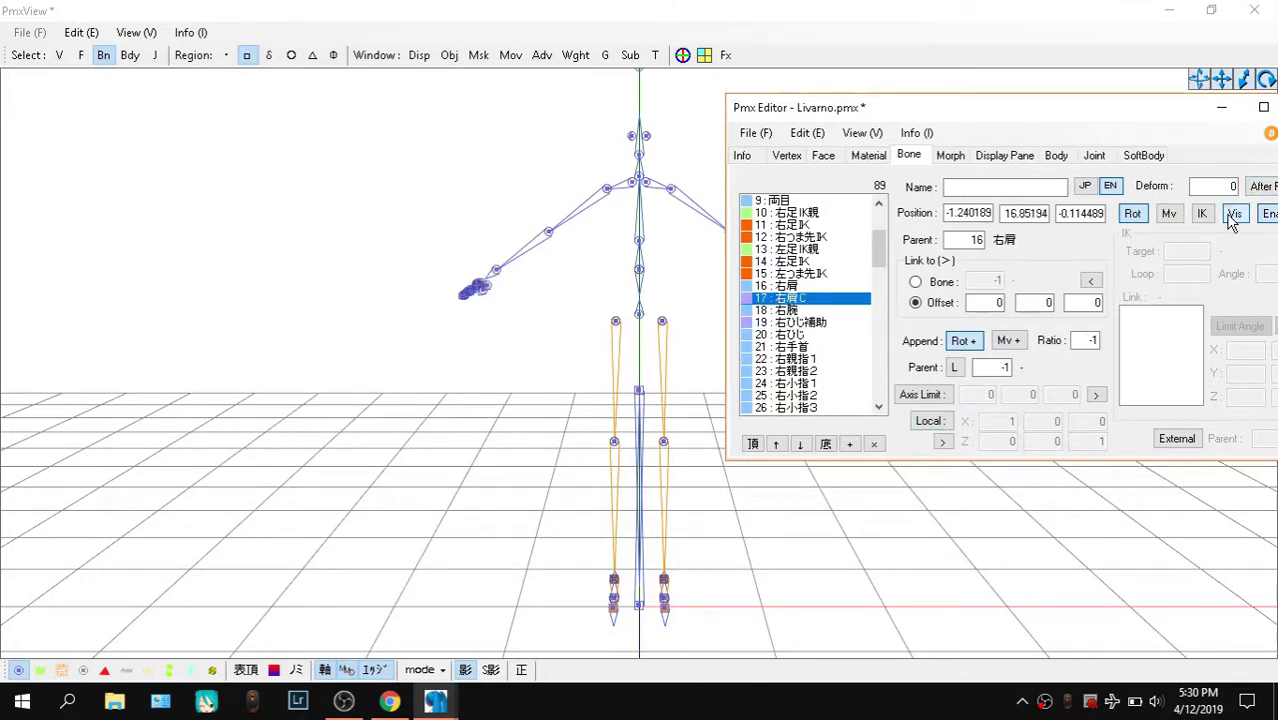
click(1233, 216)
Delete the helper bones 右肩C, 右ひじ補助, 左肩C and 左ひじ補助 together
ctrl+click(820, 323)
scroll(812, 332, down, 8)
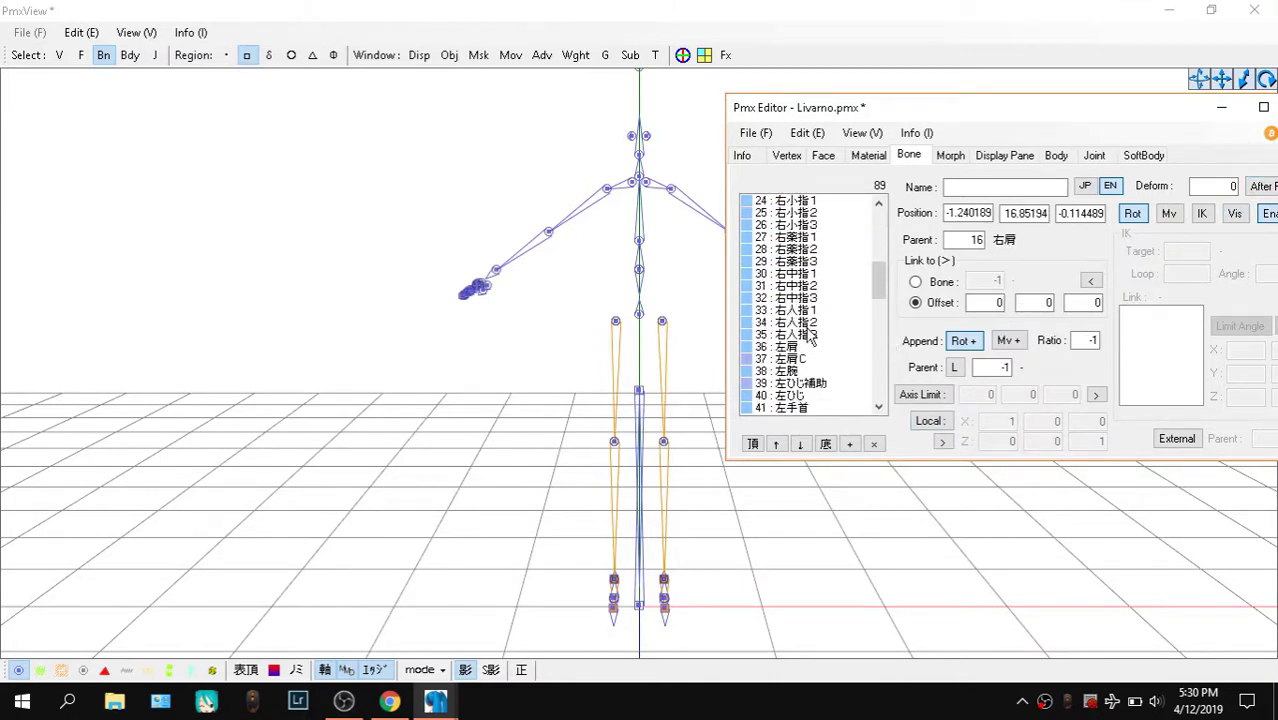
ctrl+click(795, 252)
ctrl+click(815, 274)
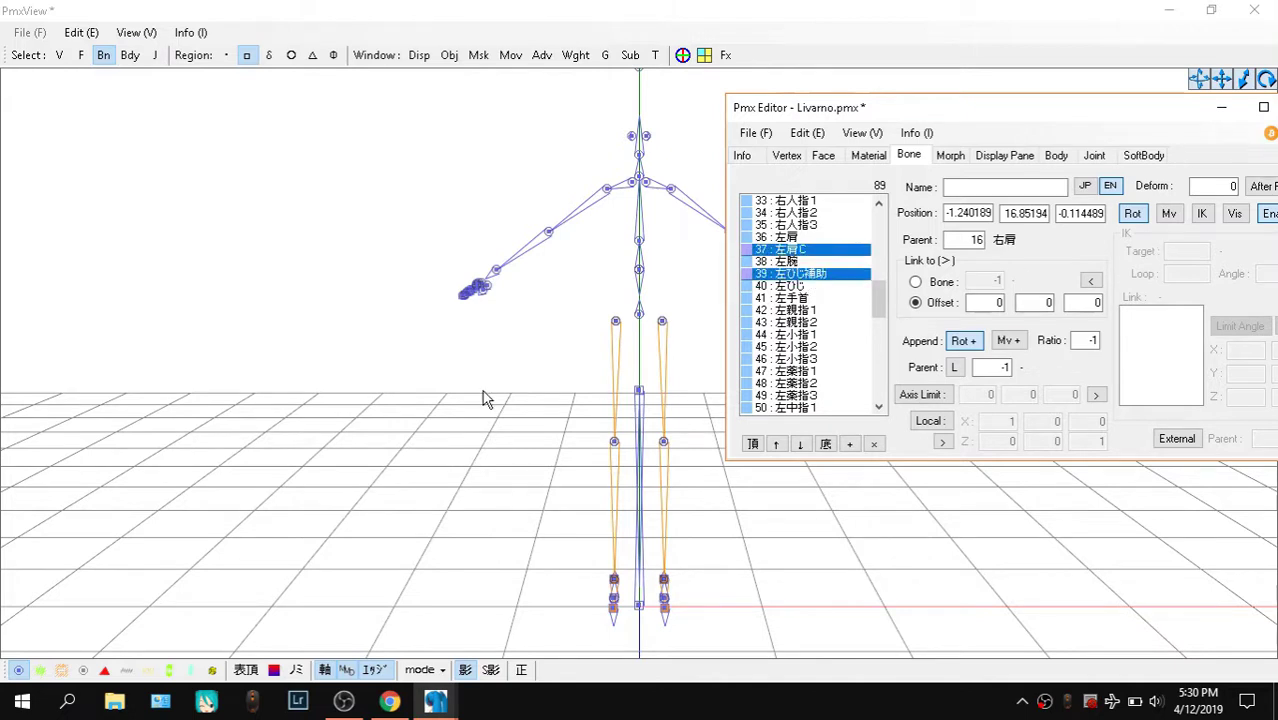
right_click(822, 282)
click(880, 303)
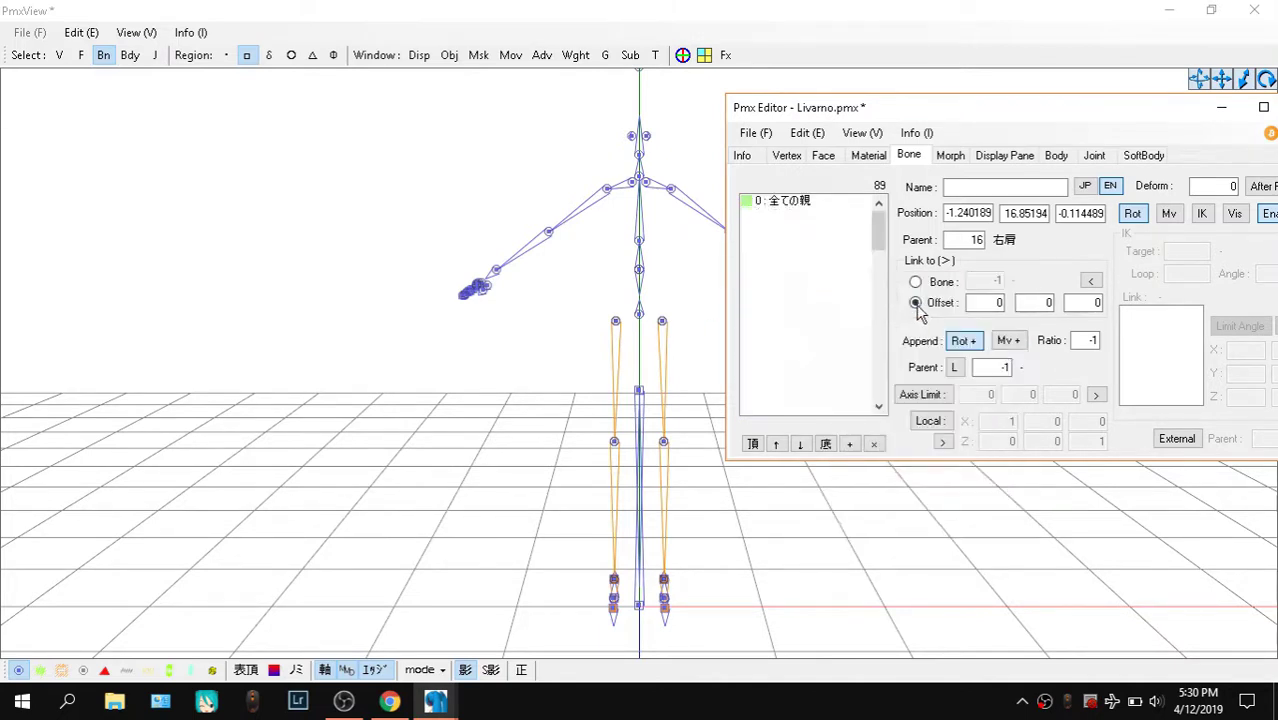
Turn on visibility for the center tip bone センター先 and check the group tip bone グループ先
scroll(828, 285, down, 8)
scroll(830, 287, down, 12)
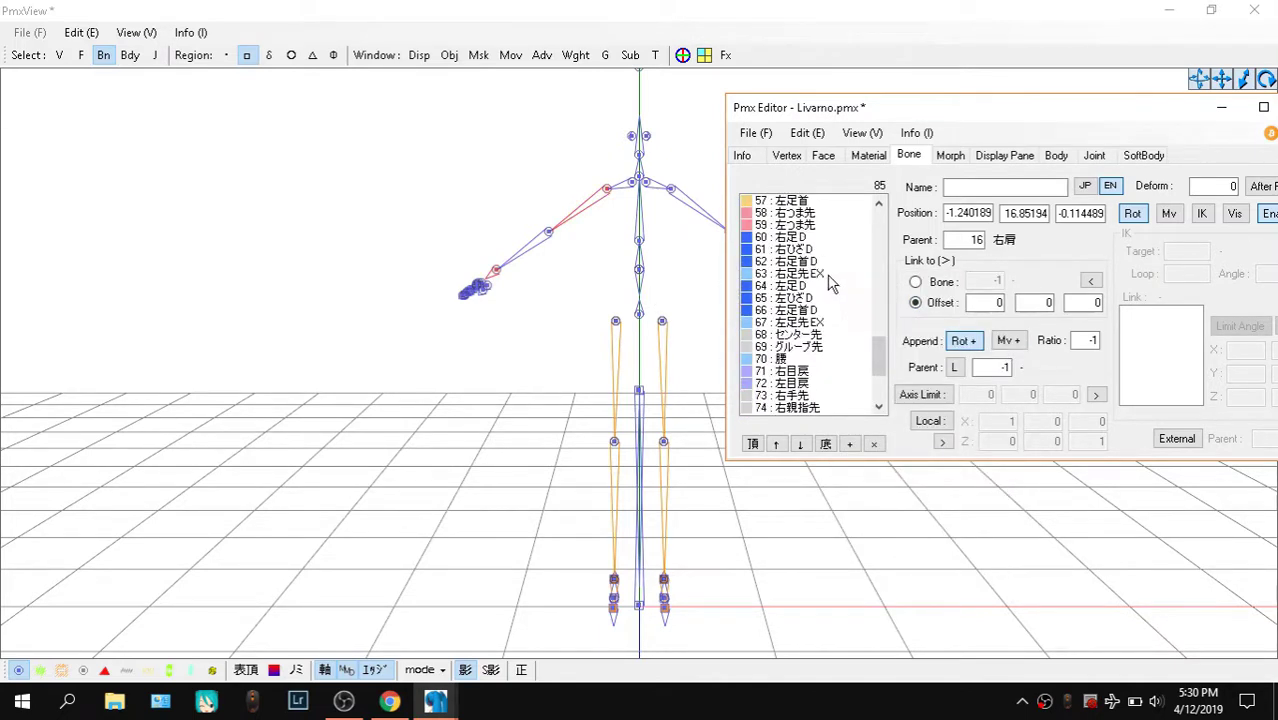
click(772, 299)
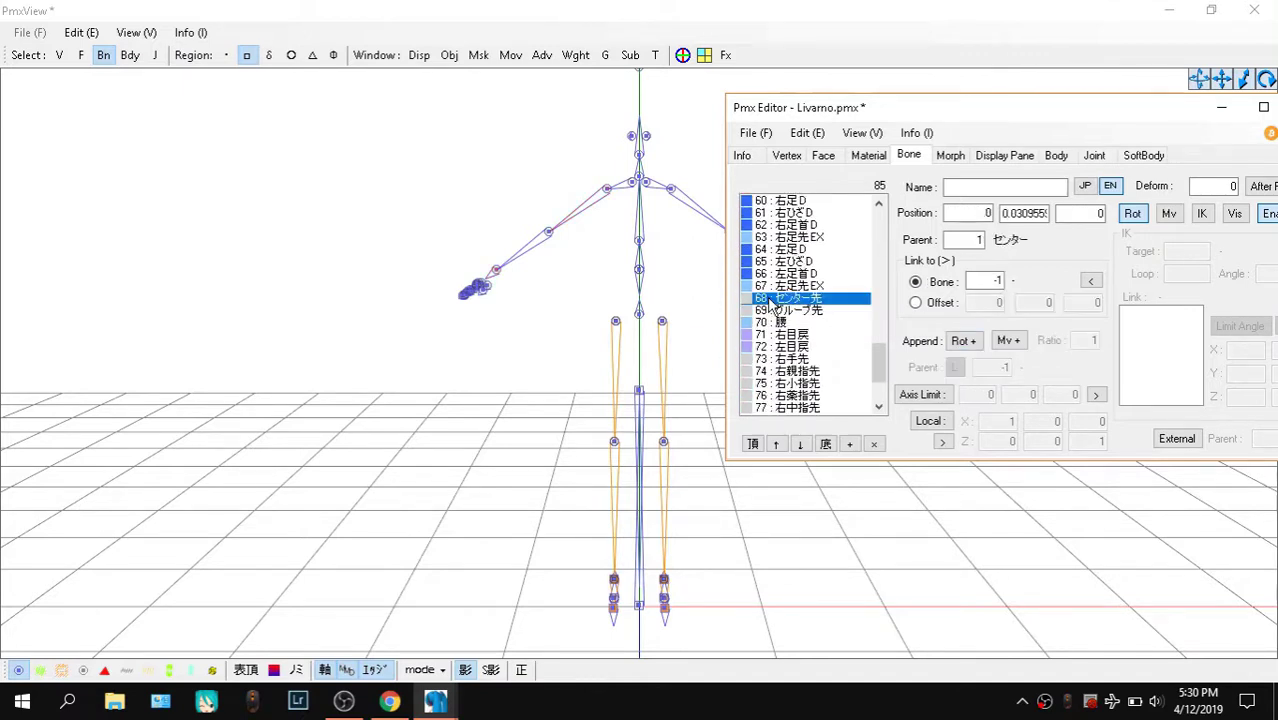
click(1236, 216)
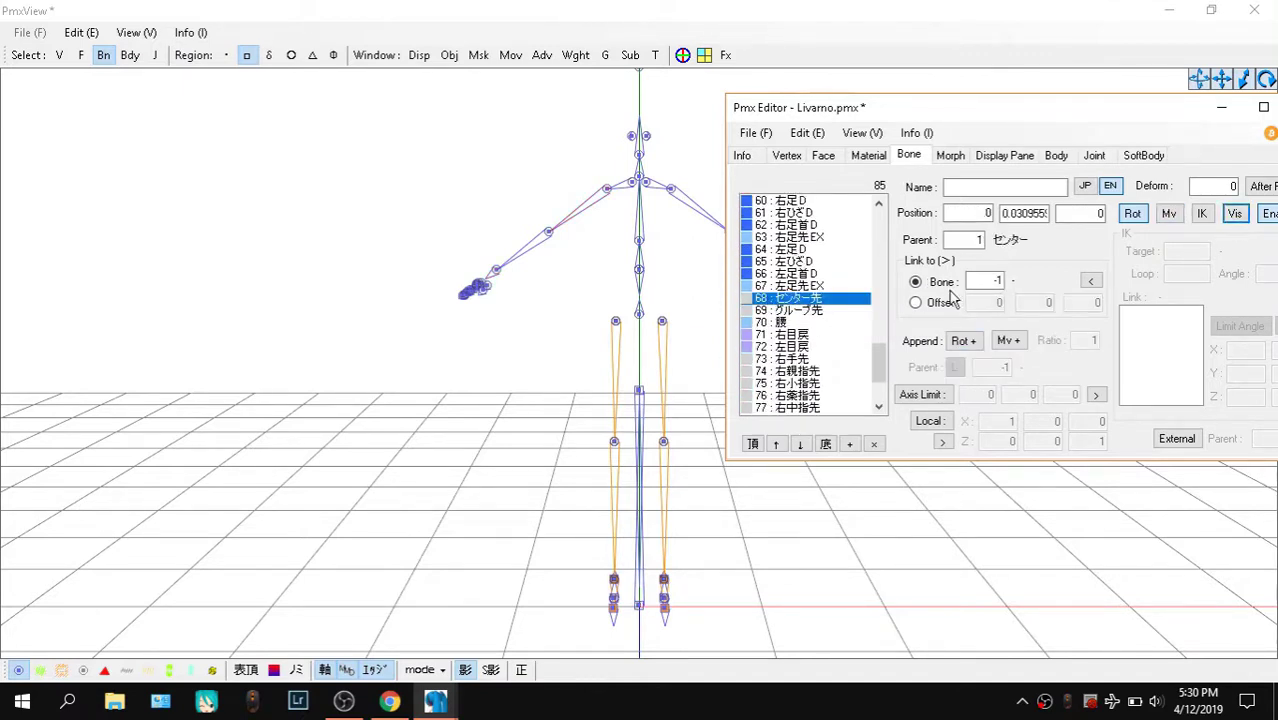
scroll(808, 325, up, 10)
scroll(808, 325, down, 10)
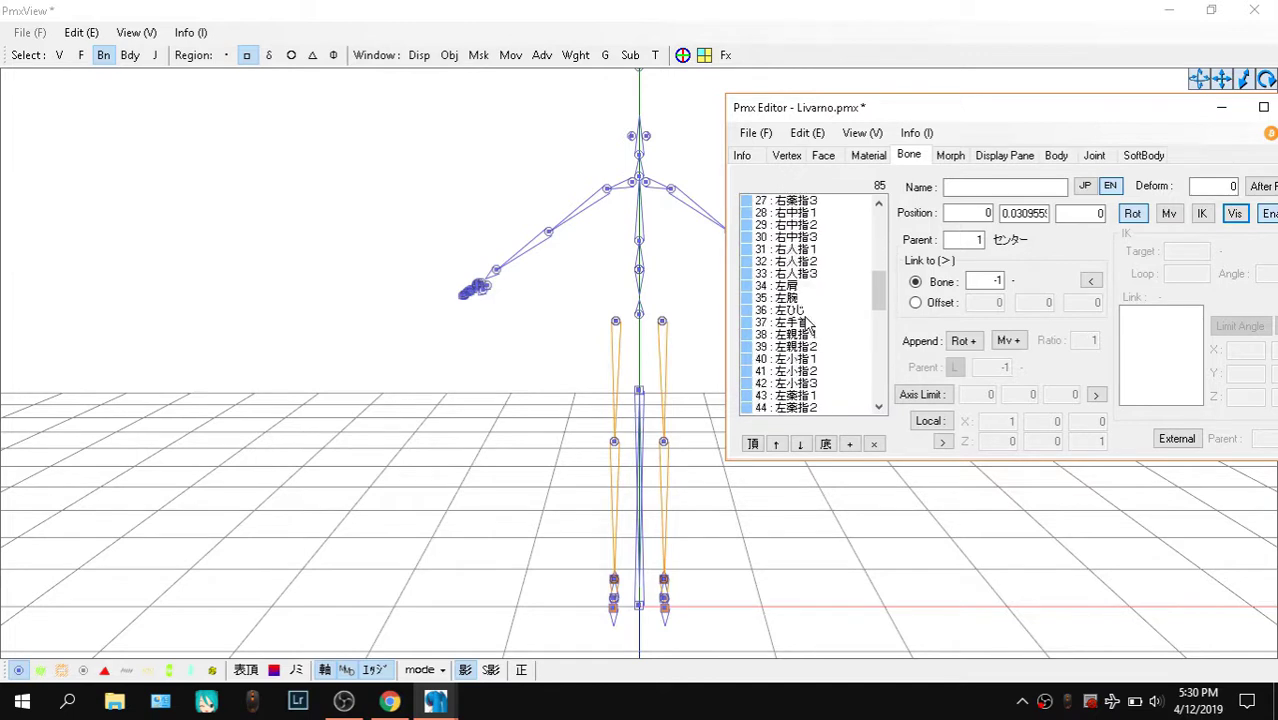
click(789, 311)
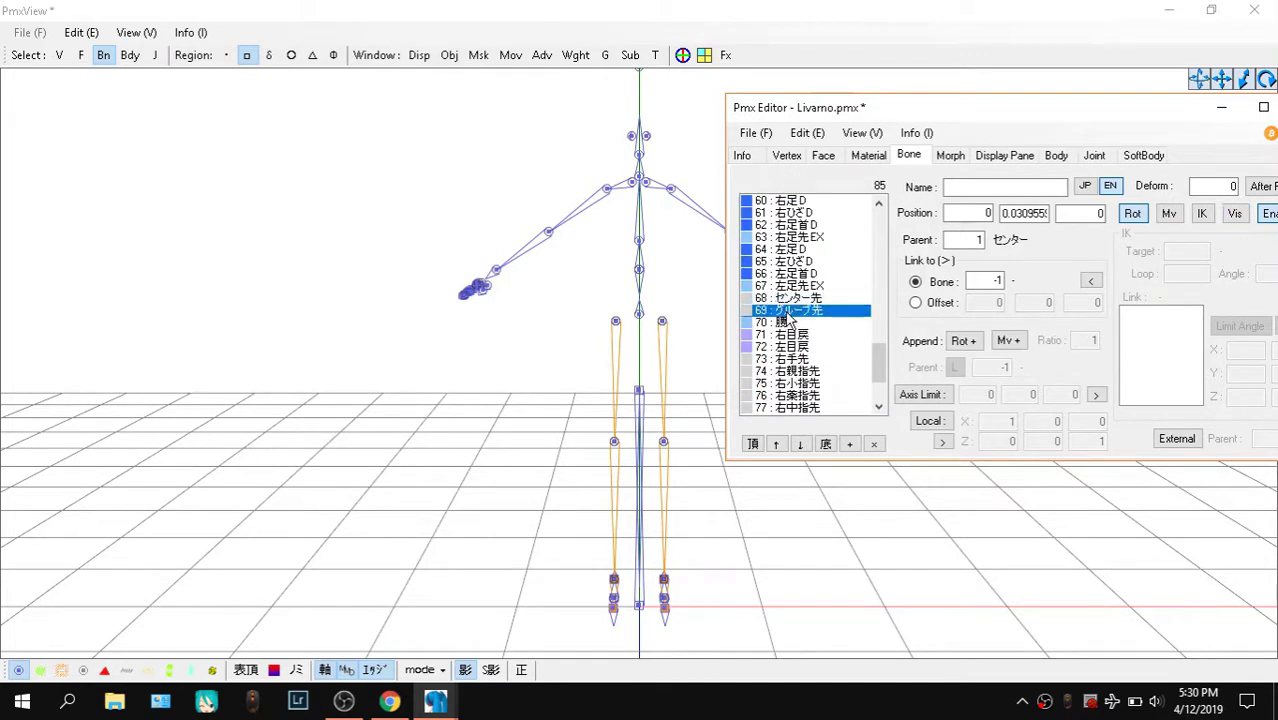
scroll(765, 252, up, 20)
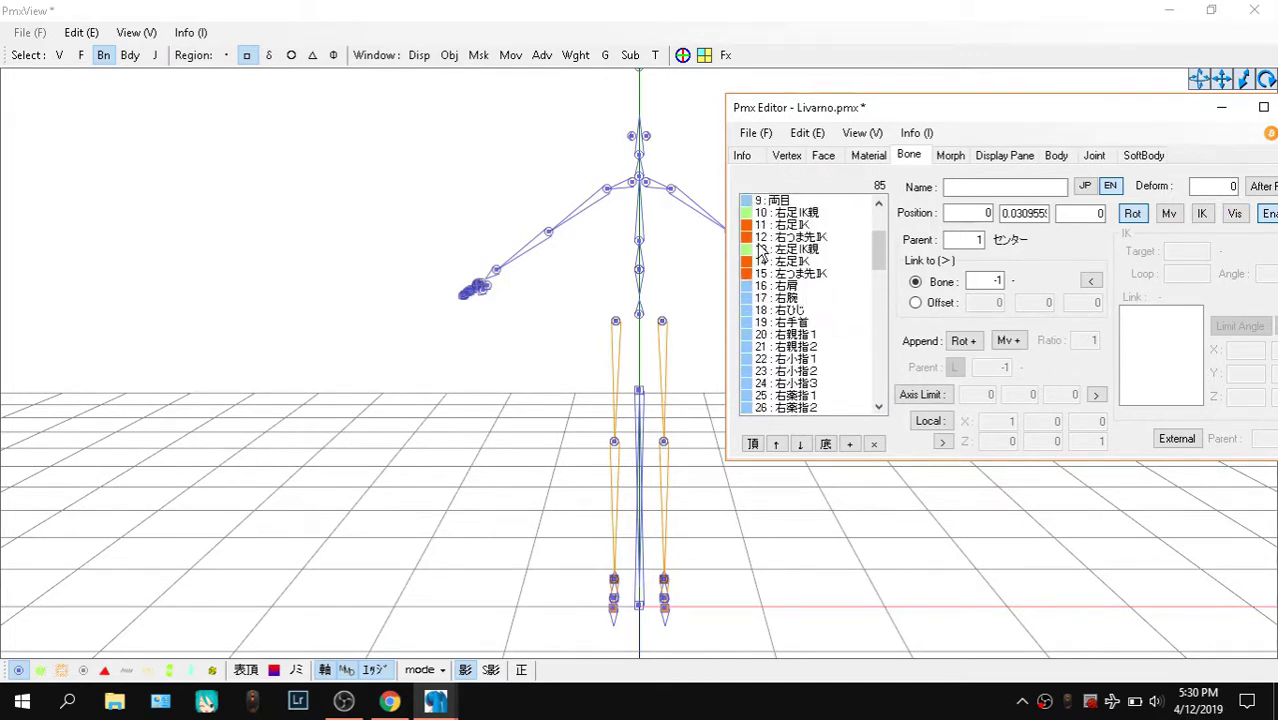
Check the arm bone order in the browser's MMD bone chart and compare it with Livarno's right elbow and shoulder bones
click(389, 701)
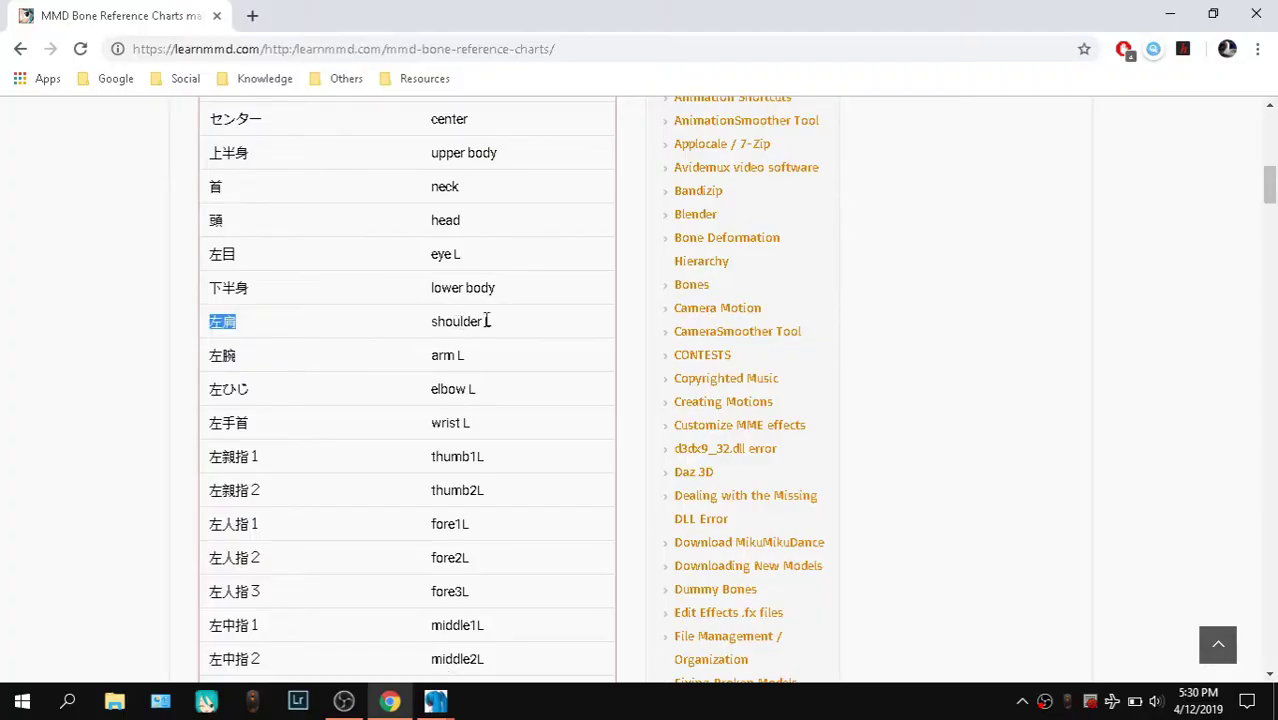
click(435, 701)
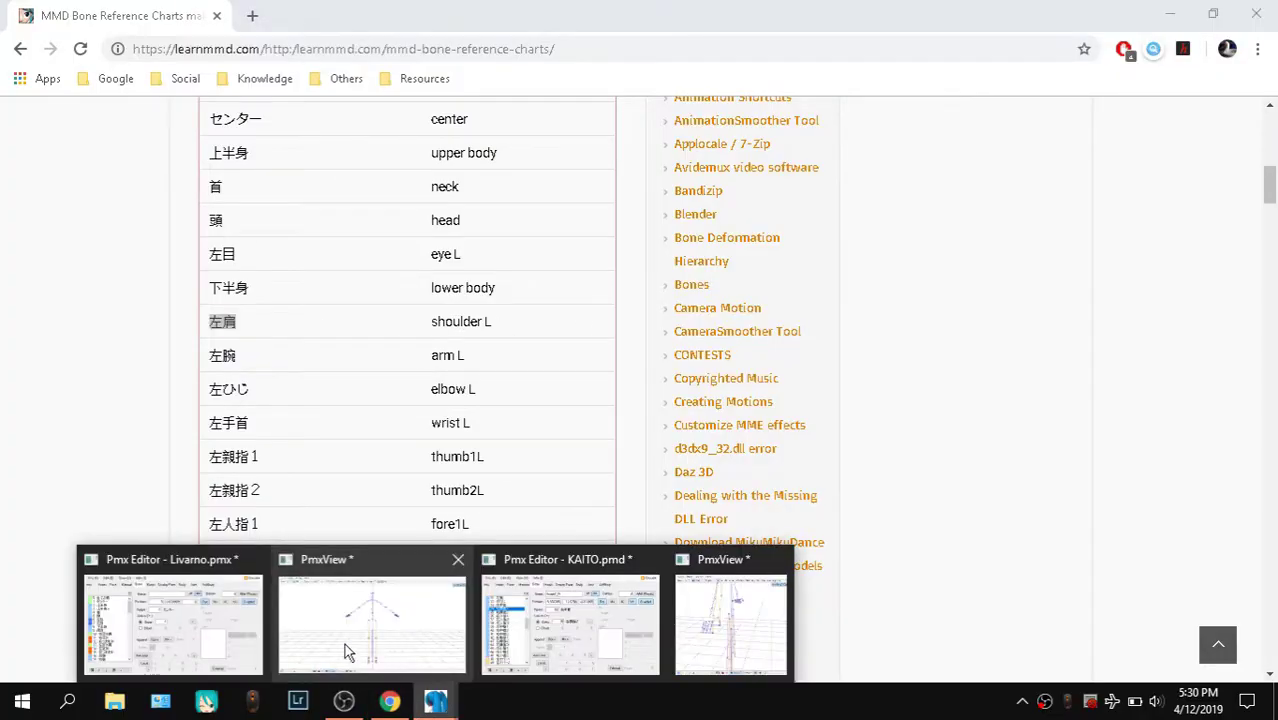
click(352, 634)
right_drag(716, 502, 570, 500)
click(821, 247)
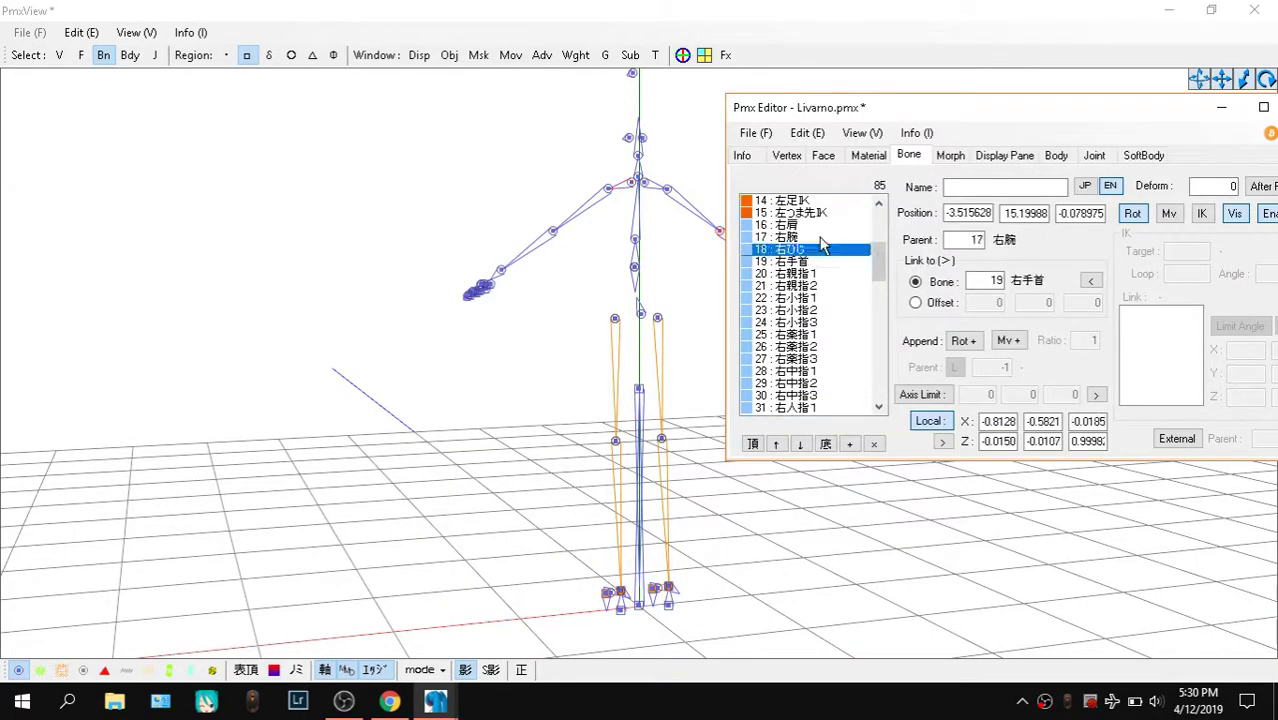
click(819, 227)
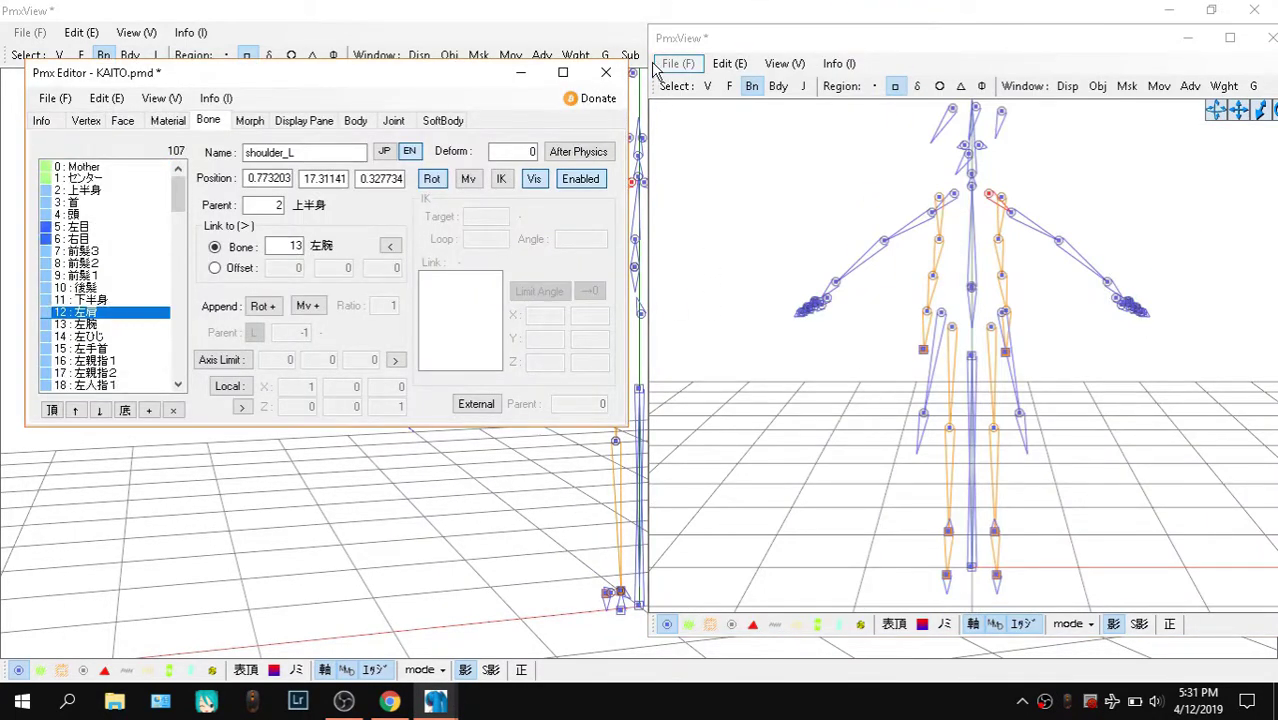
Move Livarno's left arm bones, starting with 左肩, up the bone order ahead of the right arm bones starting with 右肩
click(435, 701)
click(189, 620)
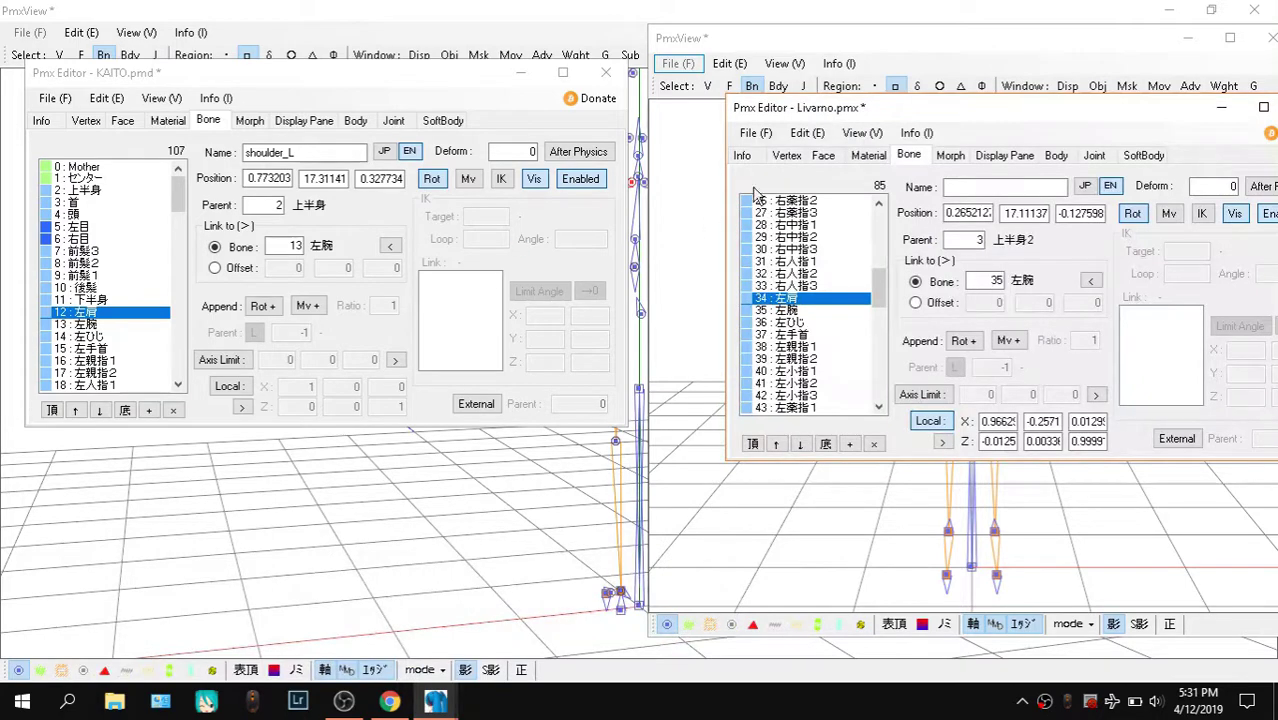
click(815, 12)
click(446, 698)
click(189, 620)
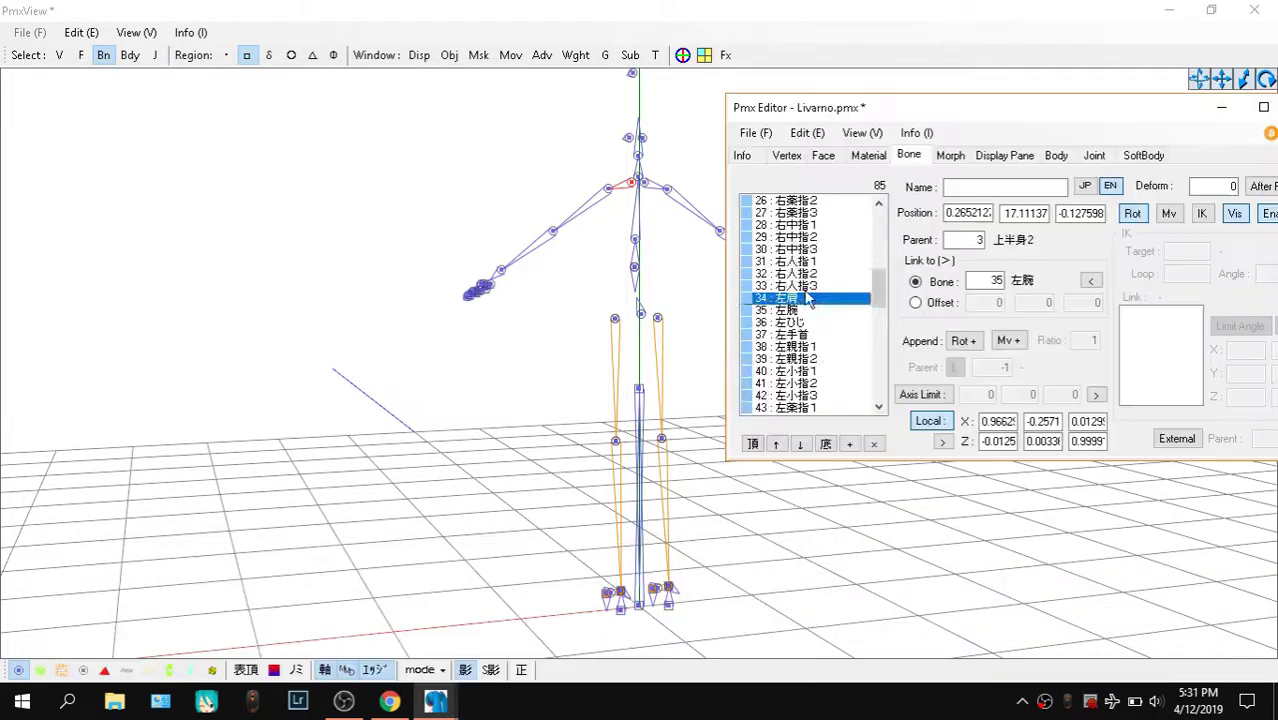
shift+click(813, 337)
scroll(813, 337, up, 8)
key(alt+Up)
key(alt+Up)
key(alt+Up)
key(alt+Up)
key(alt+Up)
key(alt+Up)
key(alt+Up)
key(alt+Up)
key(alt+Up)
key(alt+Up)
key(alt+Up)
key(alt+Up)
key(alt+Up)
key(alt+Up)
key(alt+Up)
key(alt+Up)
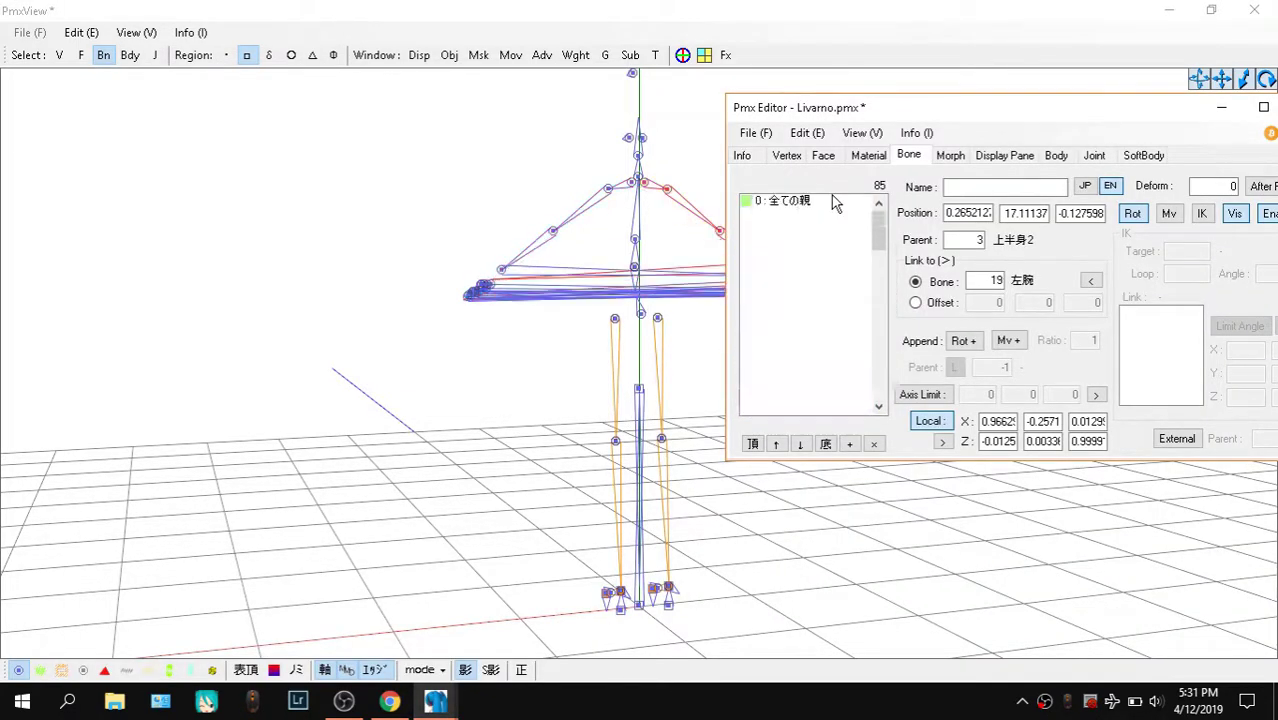
Open the transform view and select the right shoulder bone 右肩 for a check of the reordered bones
key(F9)
click(497, 186)
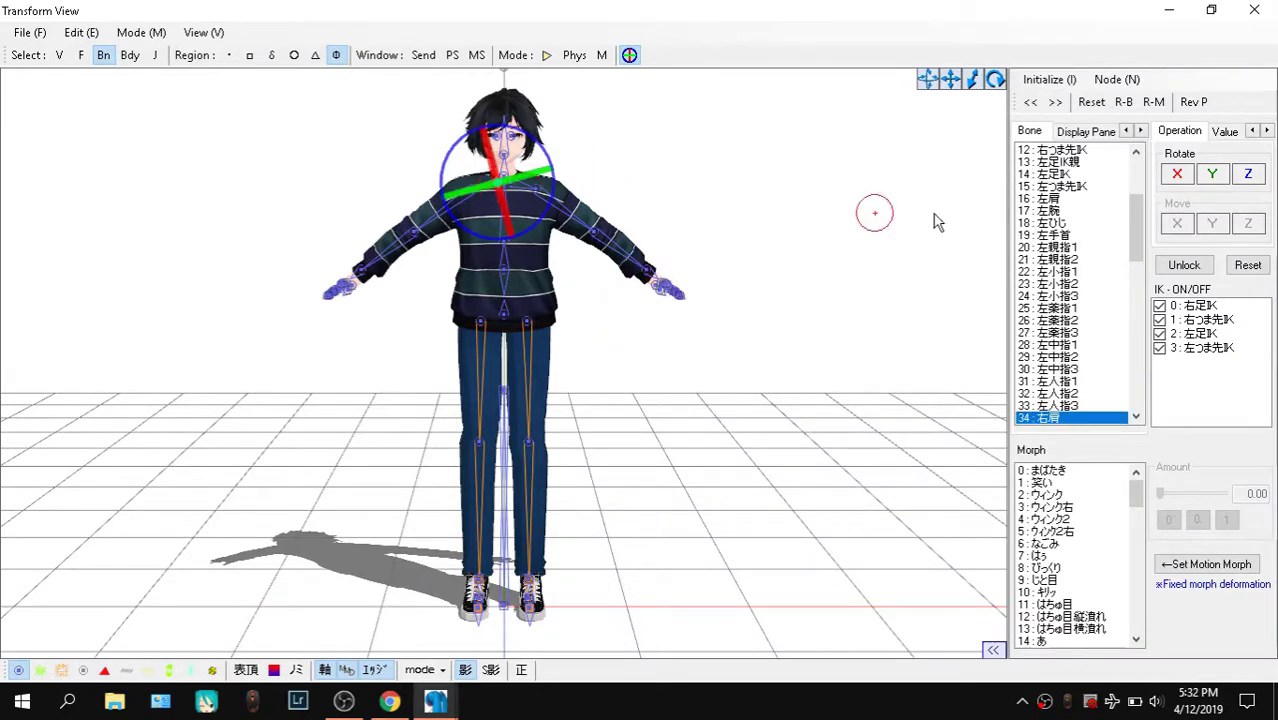
Test the right shoulder bone 右肩 by rotating it about the X axis, and close the transform view
drag(1186, 174, 1186, 136)
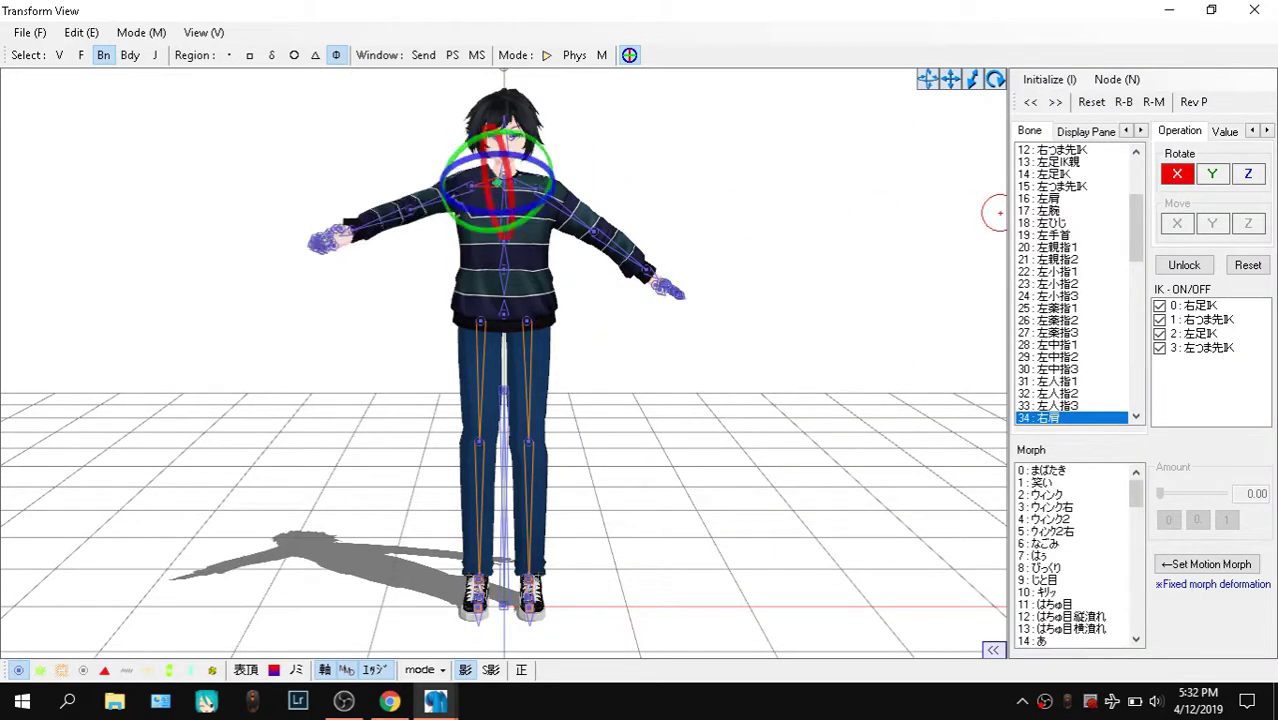
click(1254, 10)
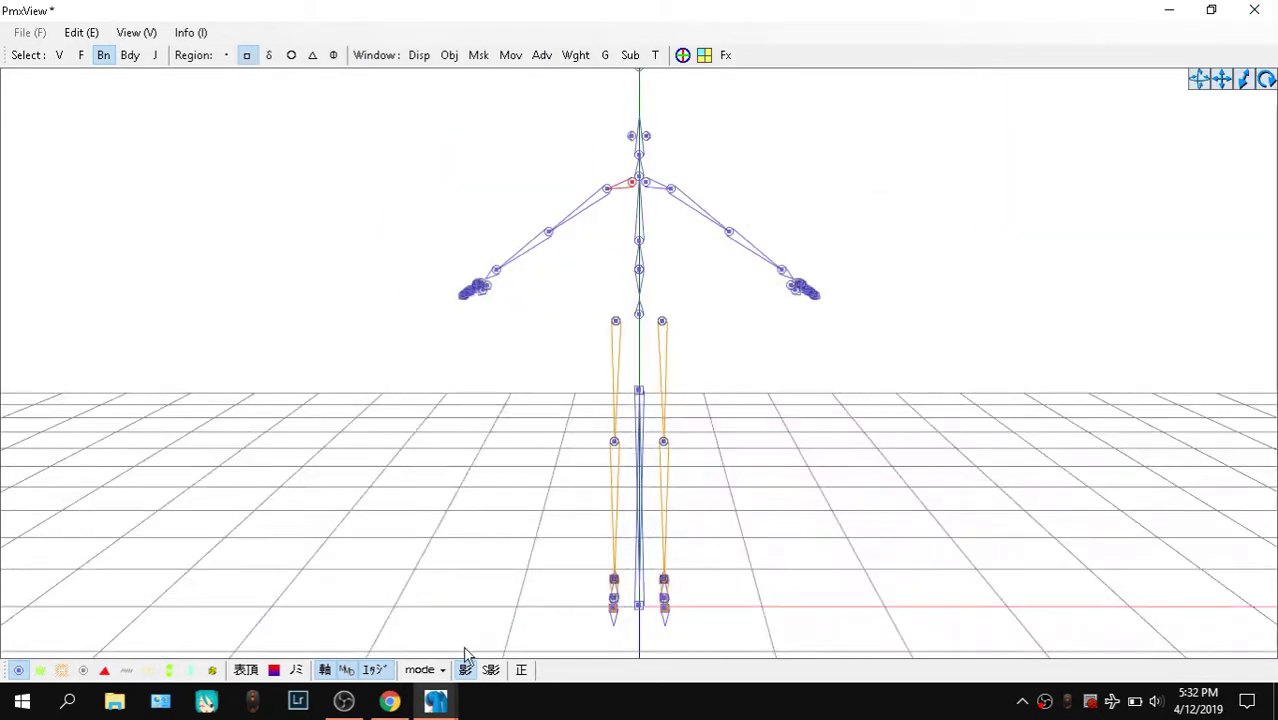
Check the order of the shoulder and arm bones in the browser's MMD bone chart, and return to the model view
click(389, 701)
scroll(465, 335, up, 3)
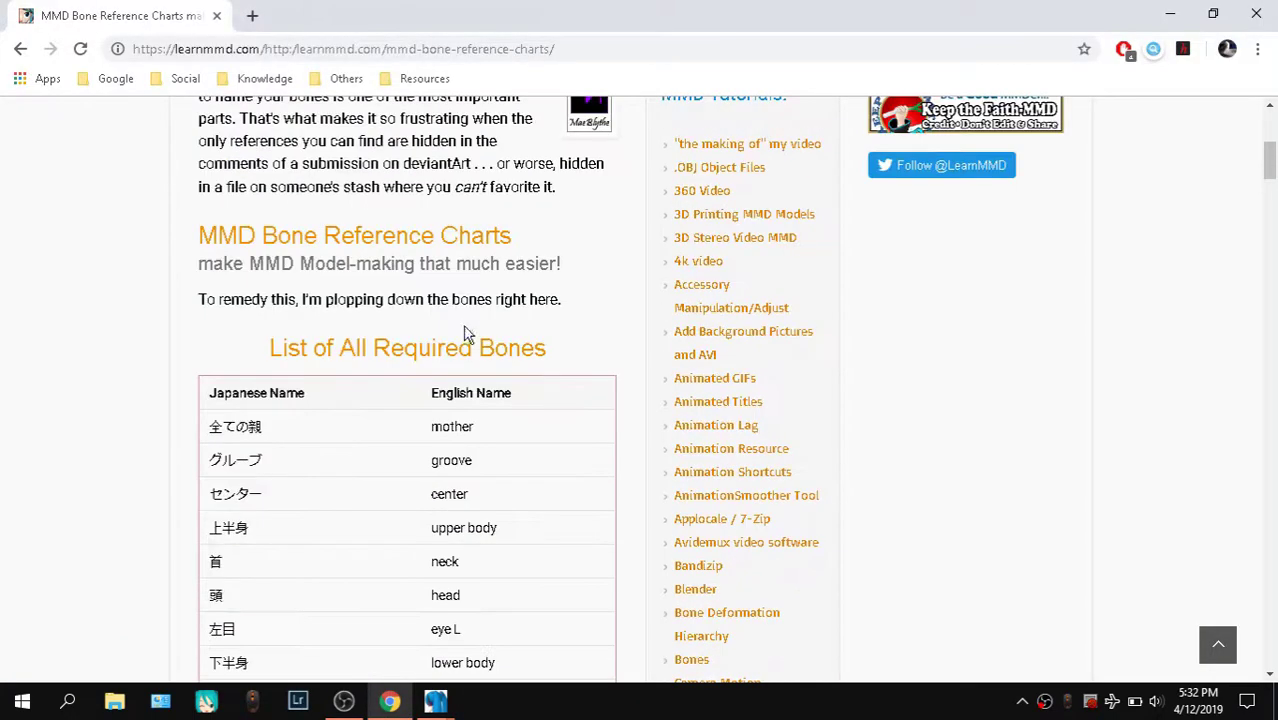
scroll(480, 430, down, 5)
click(473, 341)
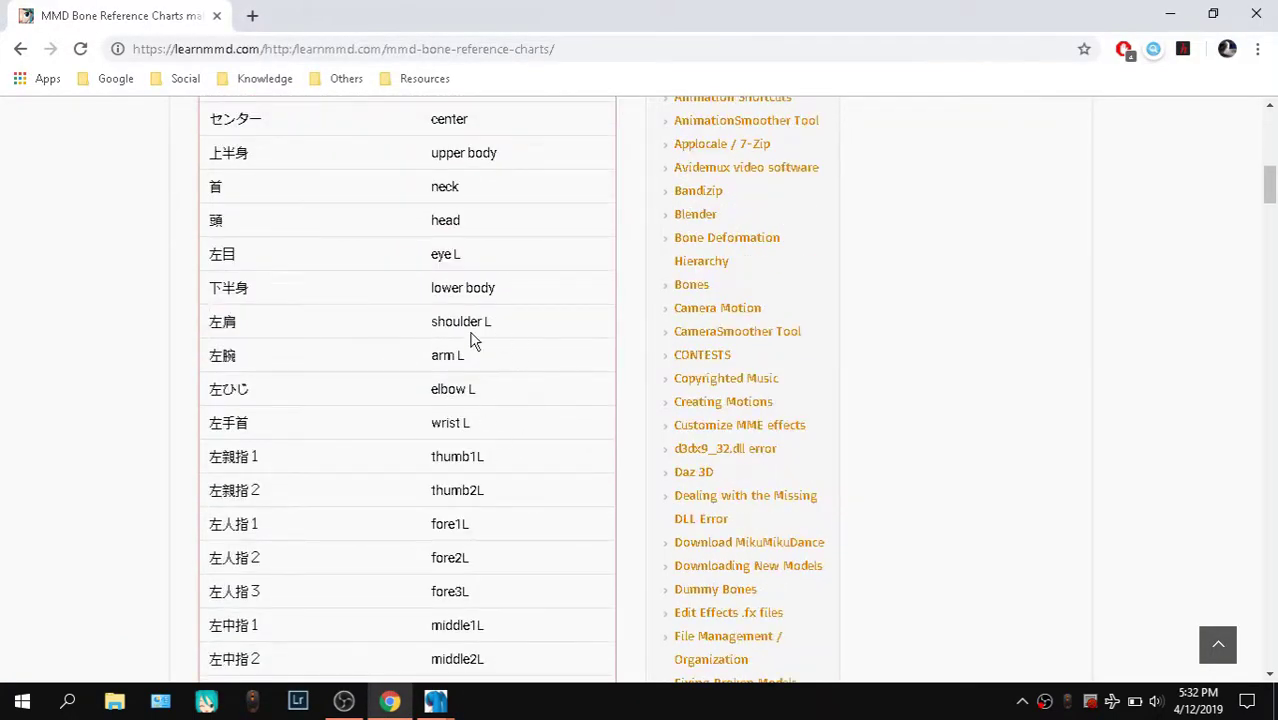
mouse_move(435, 701)
click(381, 643)
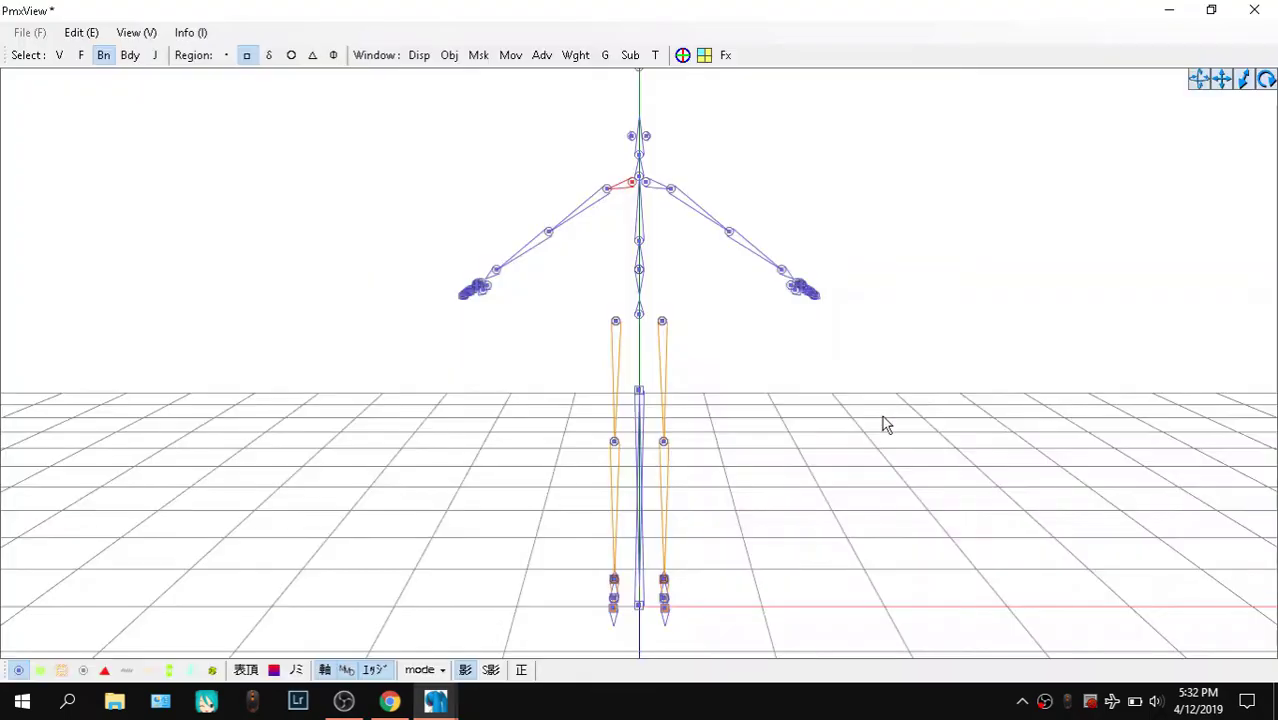
Try to move Livarno's right shoulder bone 右肩 ahead of the left shoulder 左肩, and undo the move
right_drag(881, 422, 748, 325)
mouse_move(445, 702)
click(170, 615)
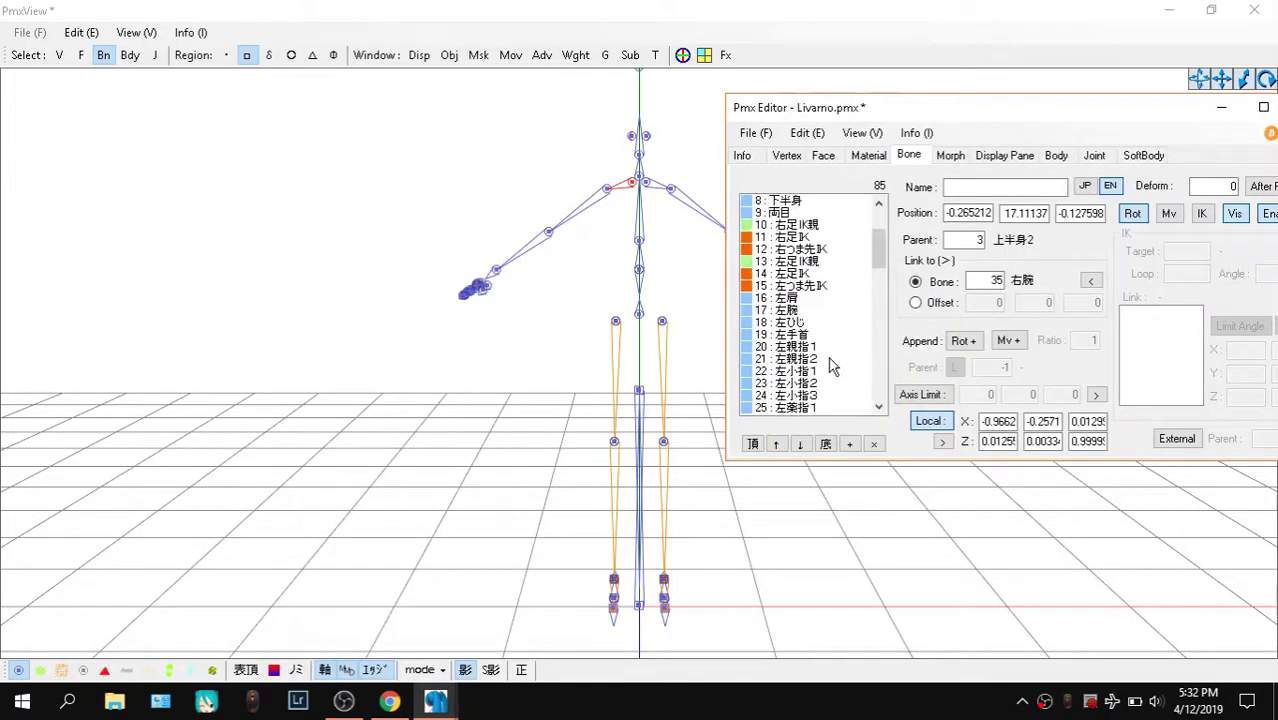
scroll(833, 368, up, 3)
scroll(833, 368, down, 3)
click(799, 302)
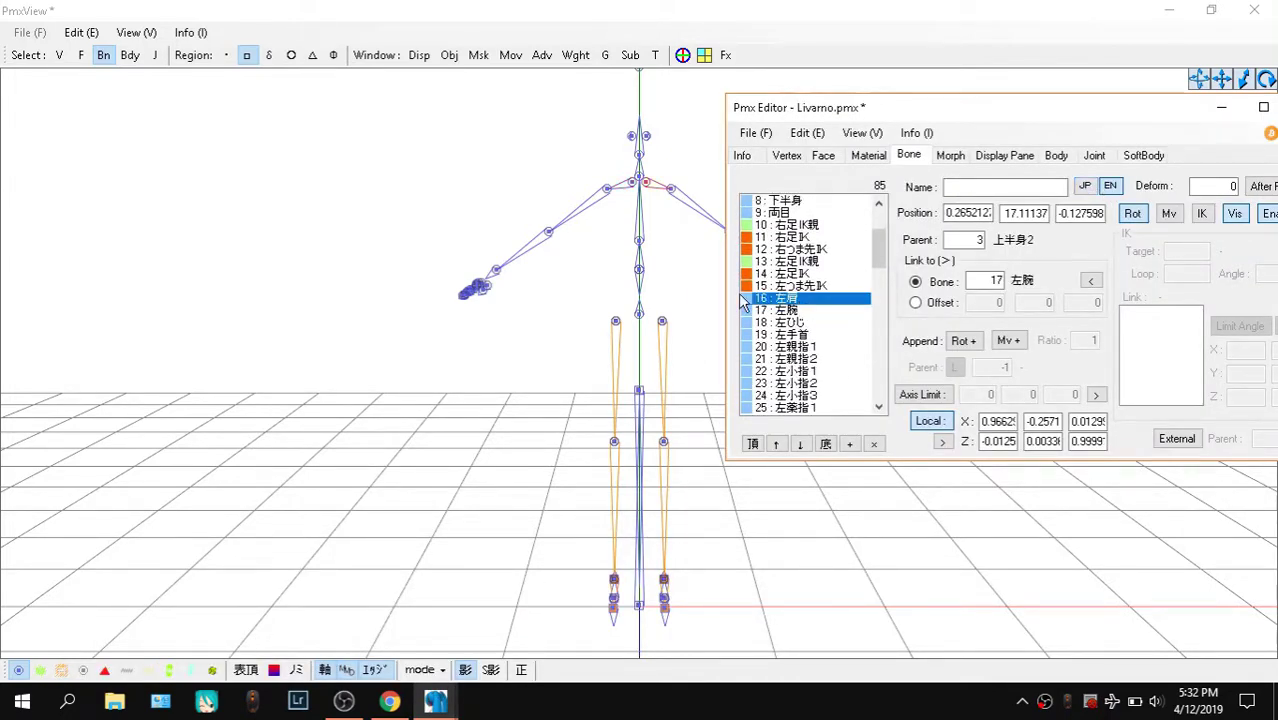
key(ctrl+v)
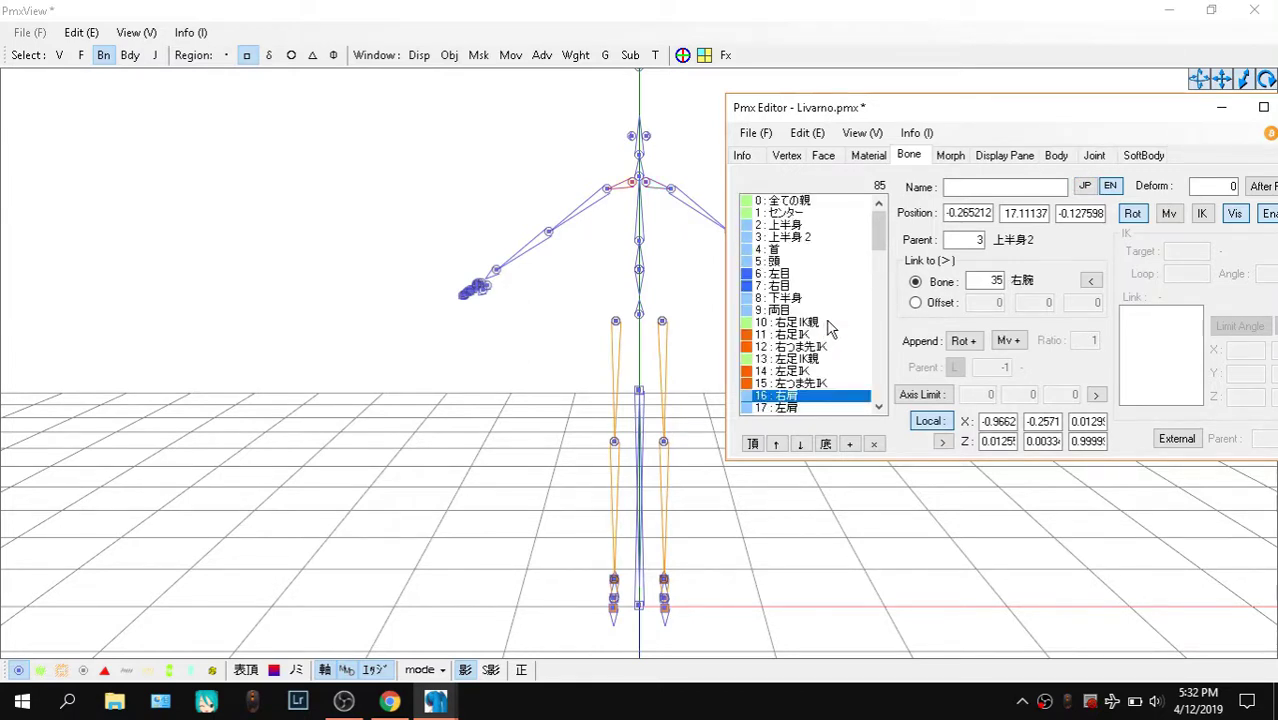
key(ctrl+z)
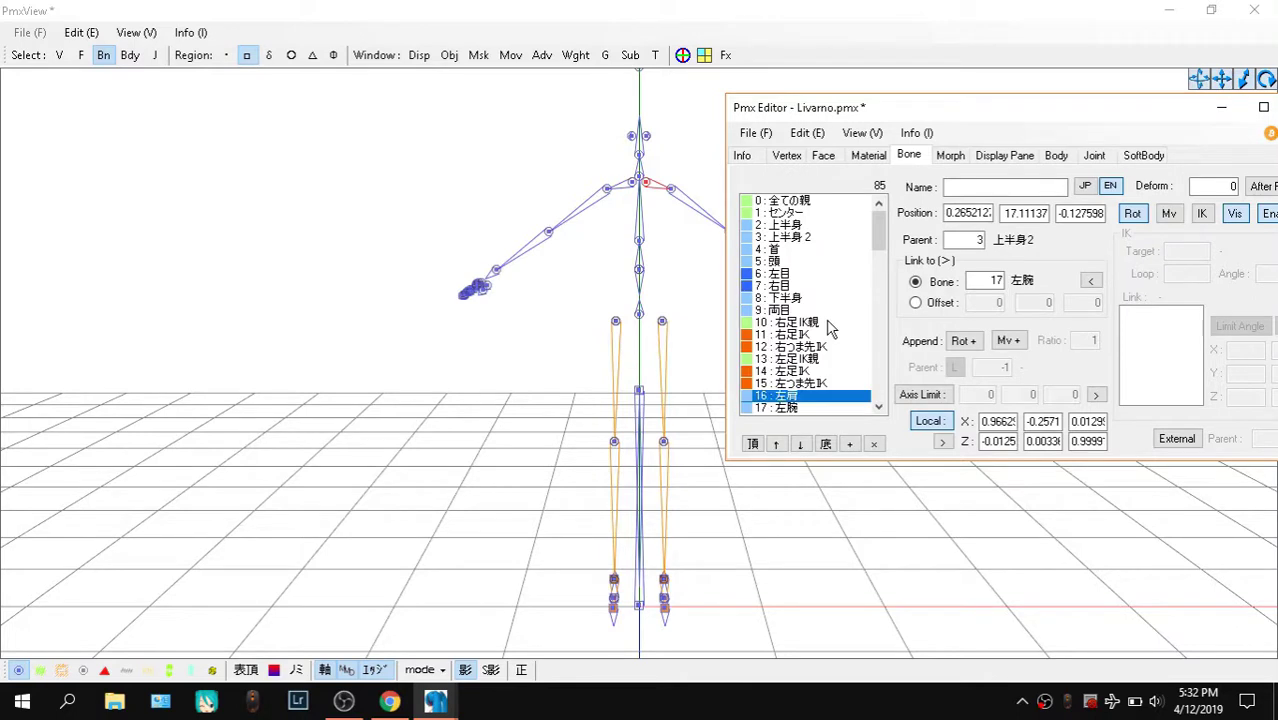
scroll(828, 329, down, 2)
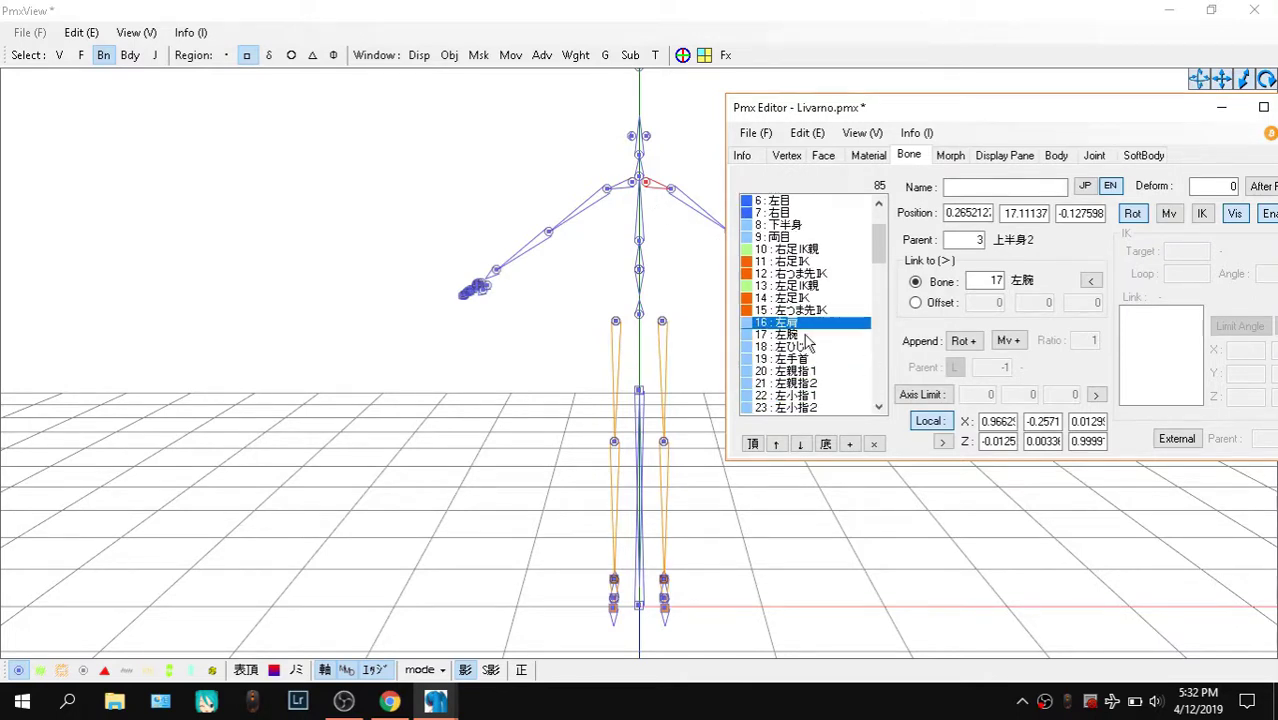
Display all of the model's materials through vertex masking and view the shoulders from behind
key(Up)
key(Down)
click(700, 318)
right_drag(688, 308, 735, 325)
key(F2)
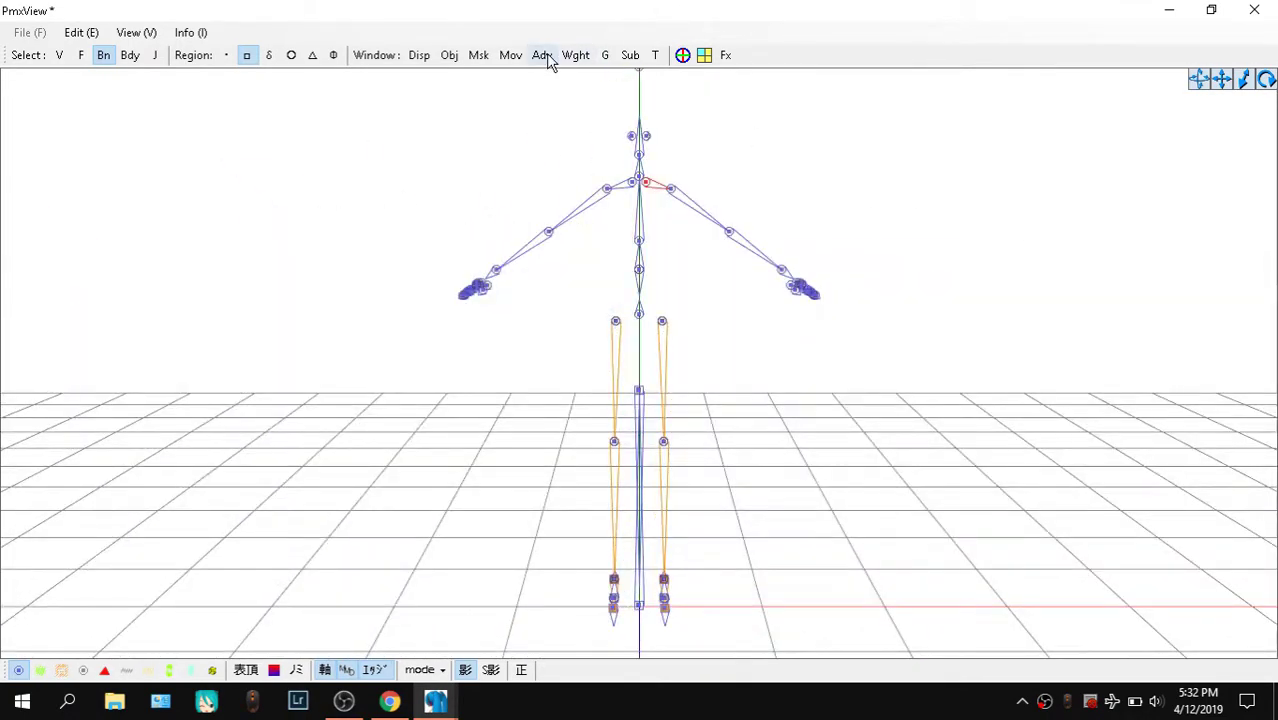
click(512, 57)
click(488, 57)
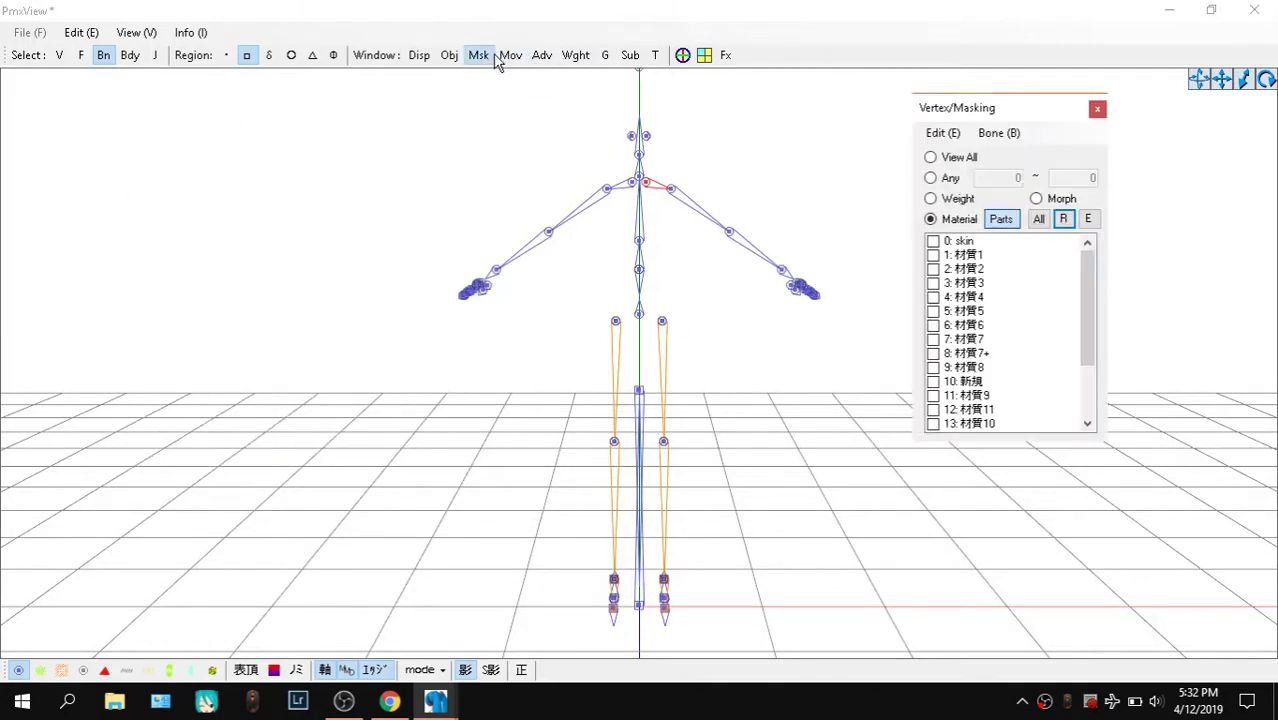
click(1042, 221)
right_drag(782, 177, 664, 195)
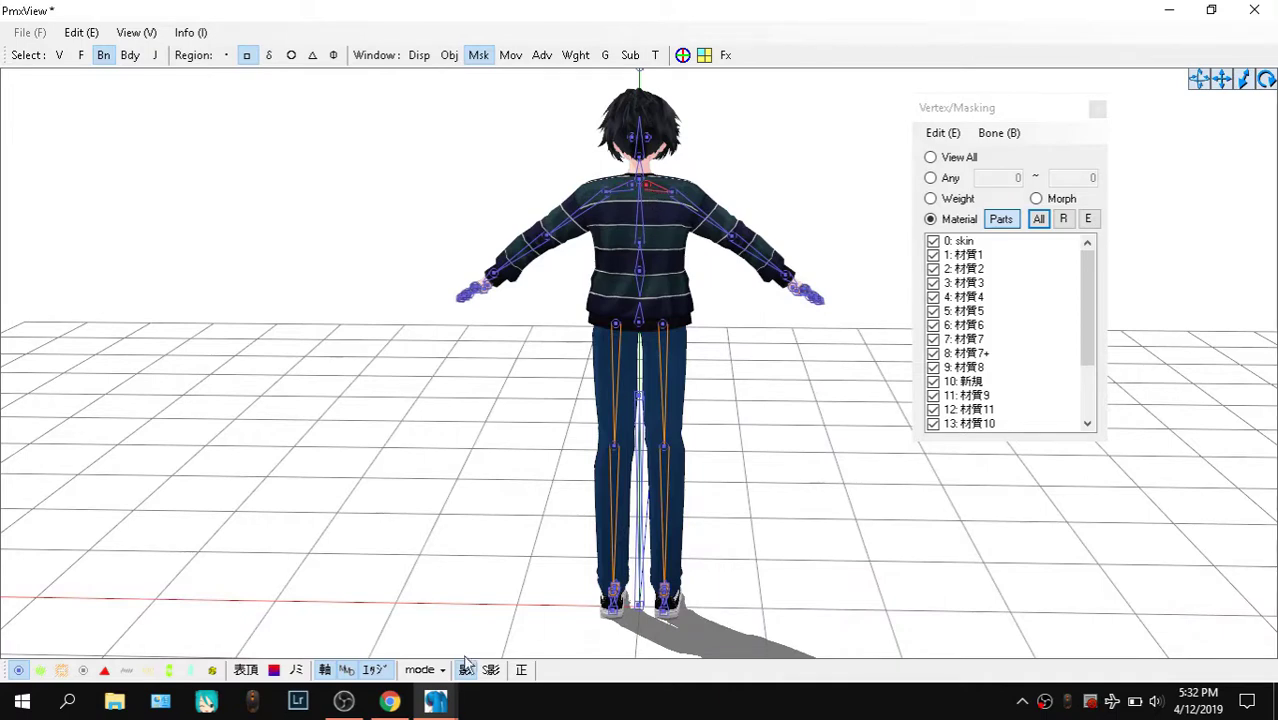
Examine which side Livarno's shoulder bones 右肩 and 左肩 belong to by selecting them in the bone list
mouse_move(436, 700)
click(220, 646)
scroll(867, 346, down, 3)
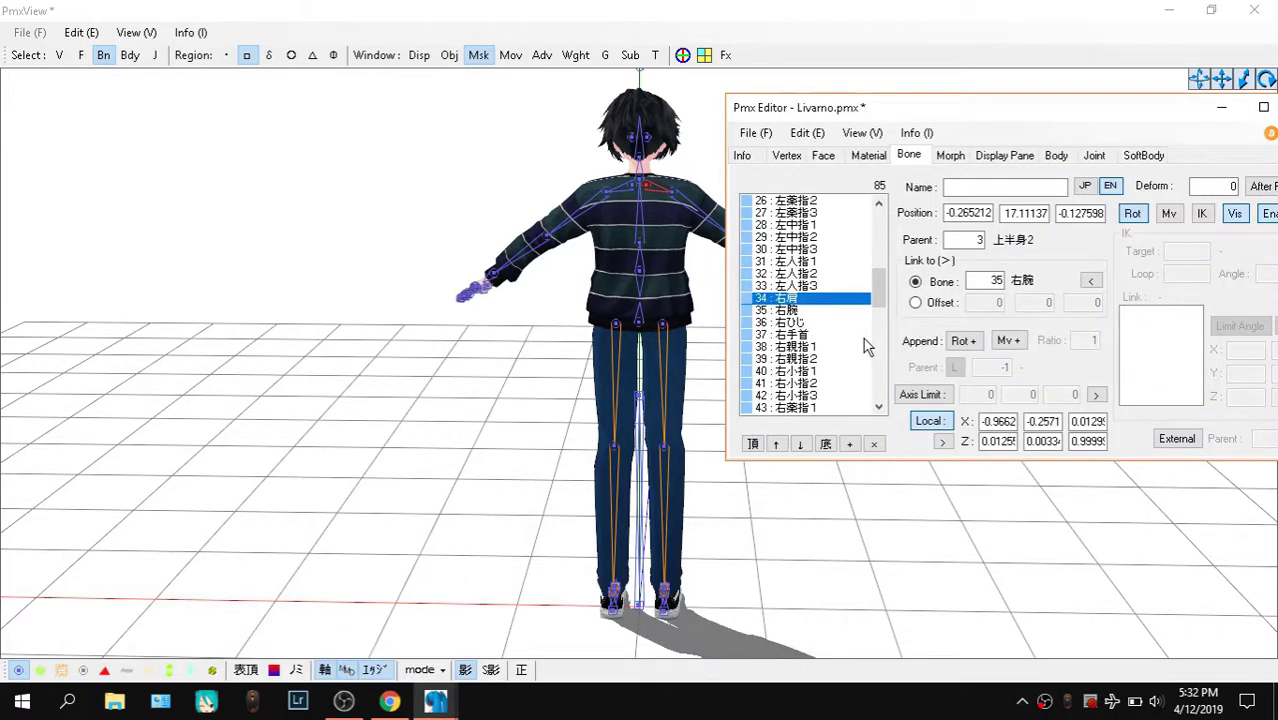
scroll(821, 313, up, 9)
scroll(821, 313, down, 2)
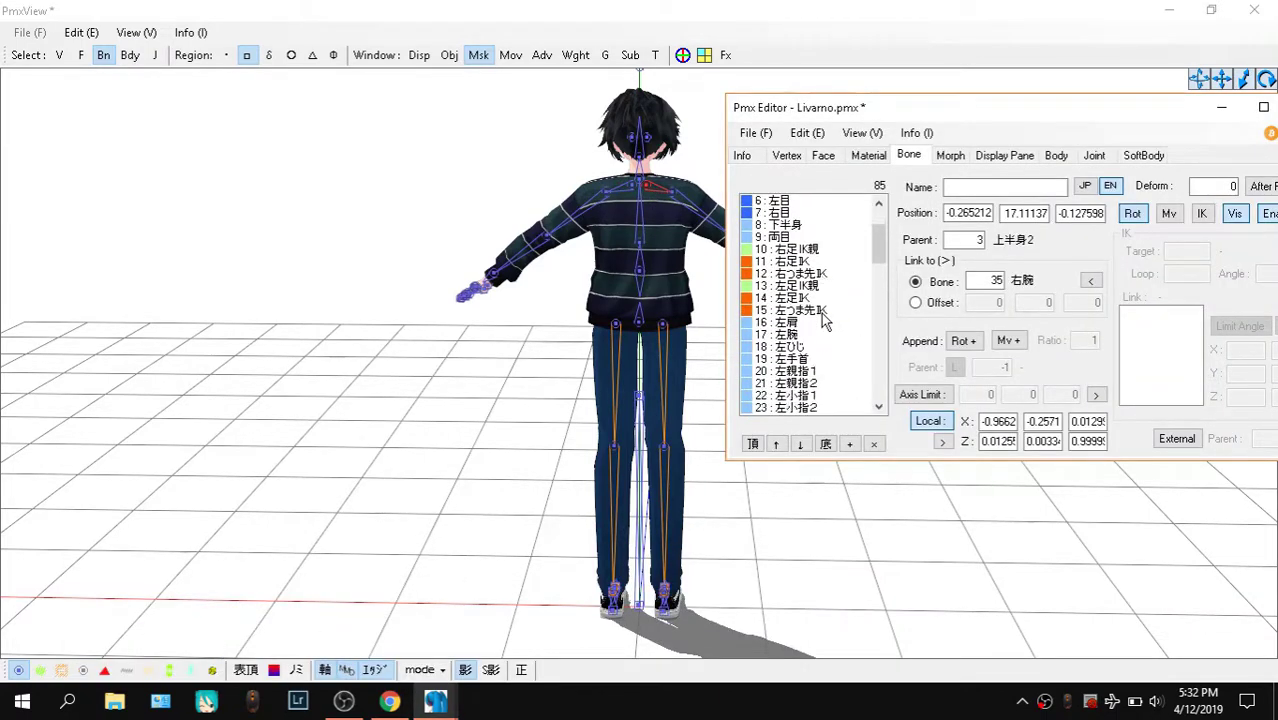
click(812, 324)
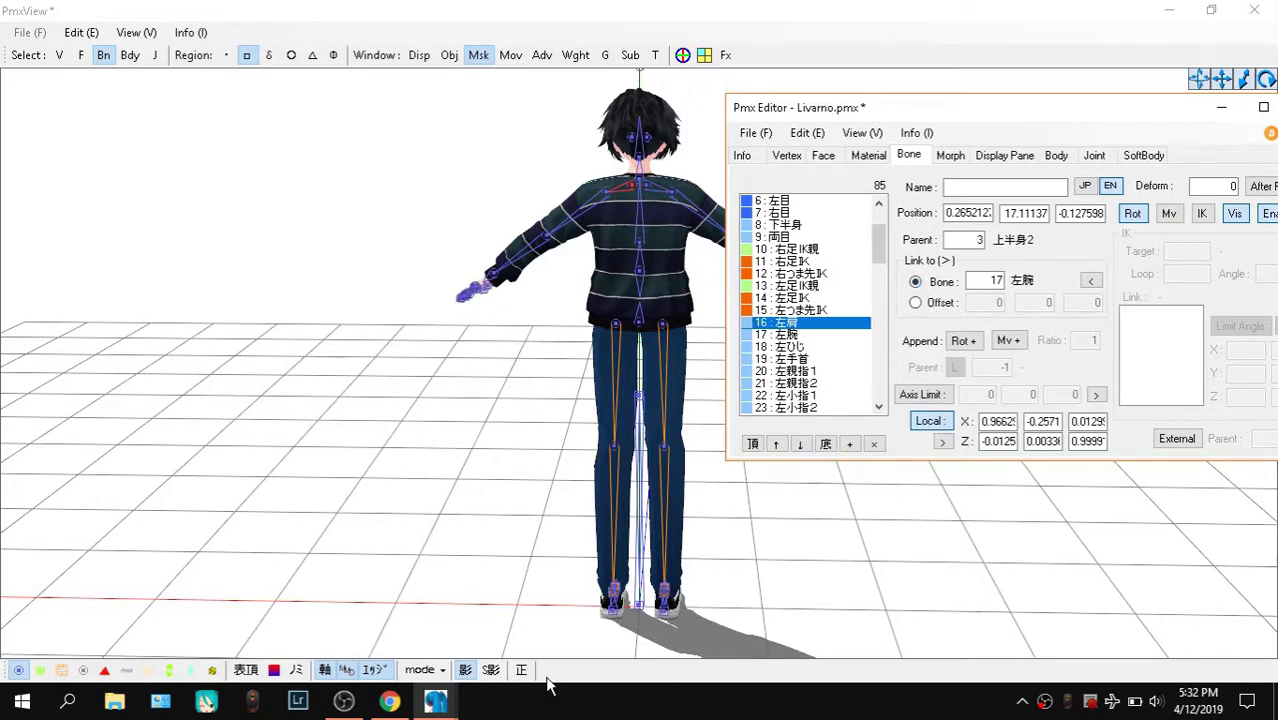
Bring up KAITO's bone list and compare its left shoulder 左肩 with Livarno's left shoulder
mouse_move(435, 700)
click(600, 640)
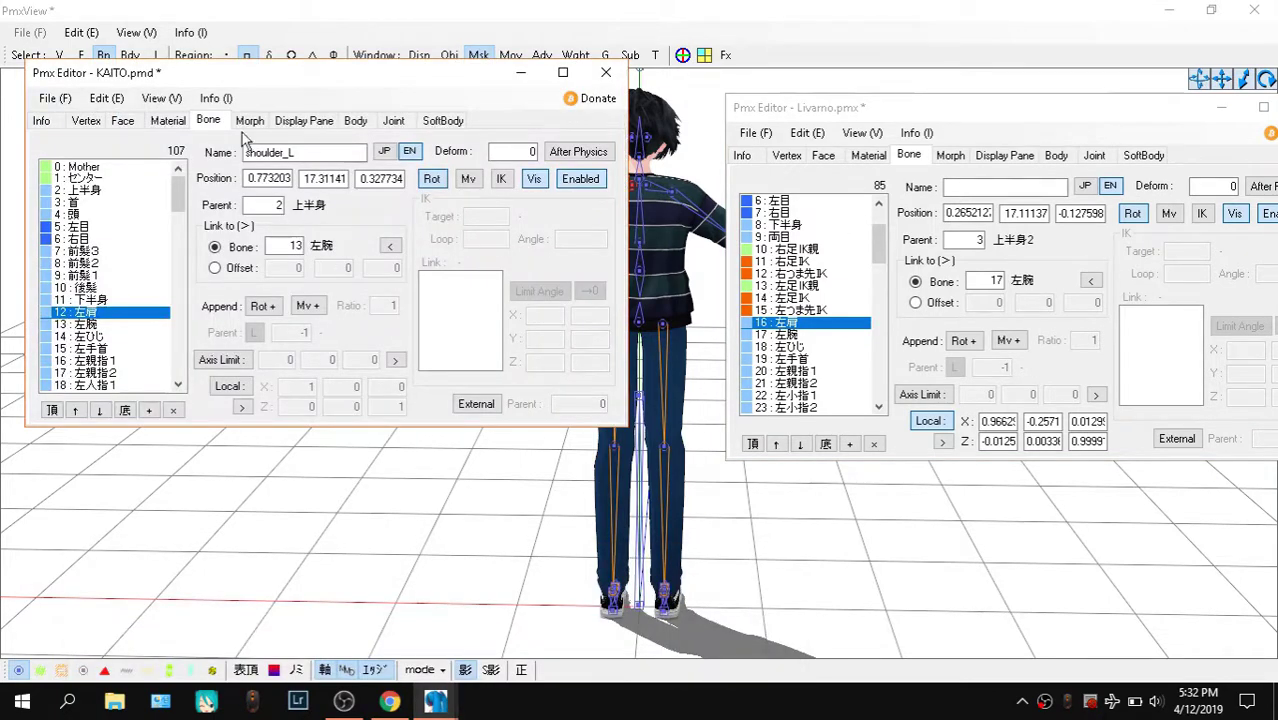
drag(287, 90, 1099, 119)
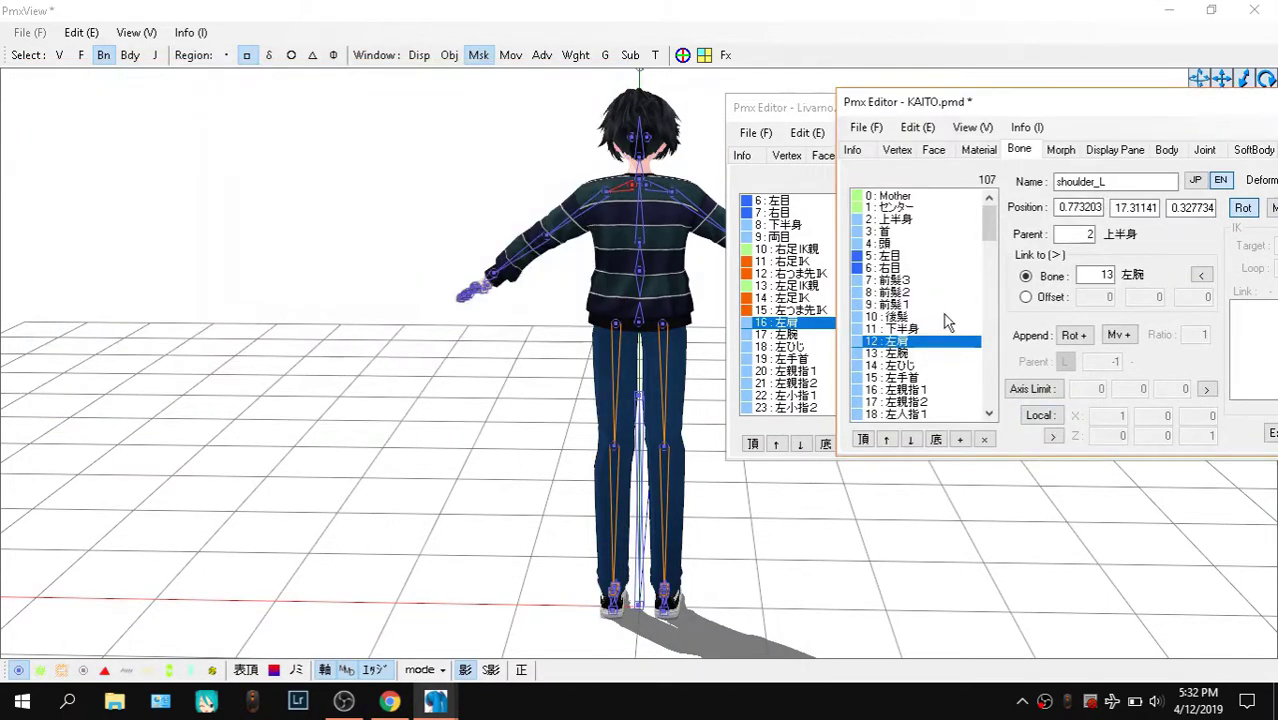
drag(791, 104, 727, 106)
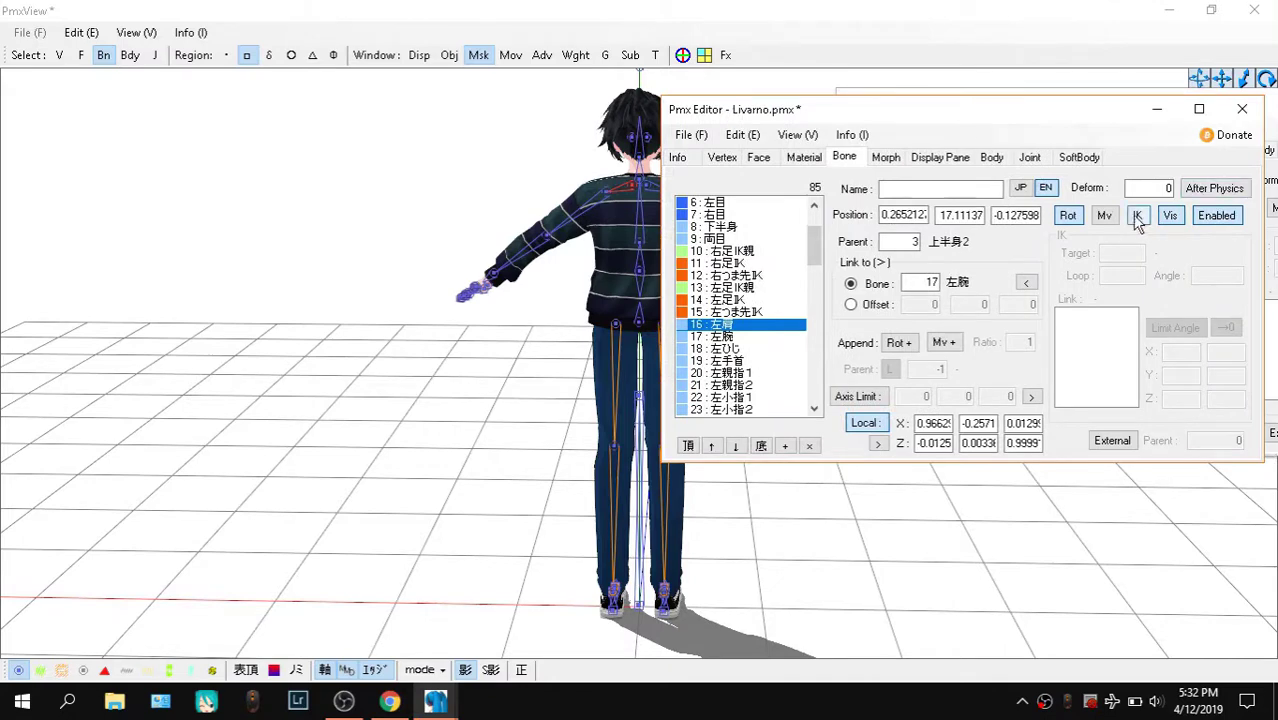
click(1125, 92)
drag(1161, 115, 716, 110)
click(870, 100)
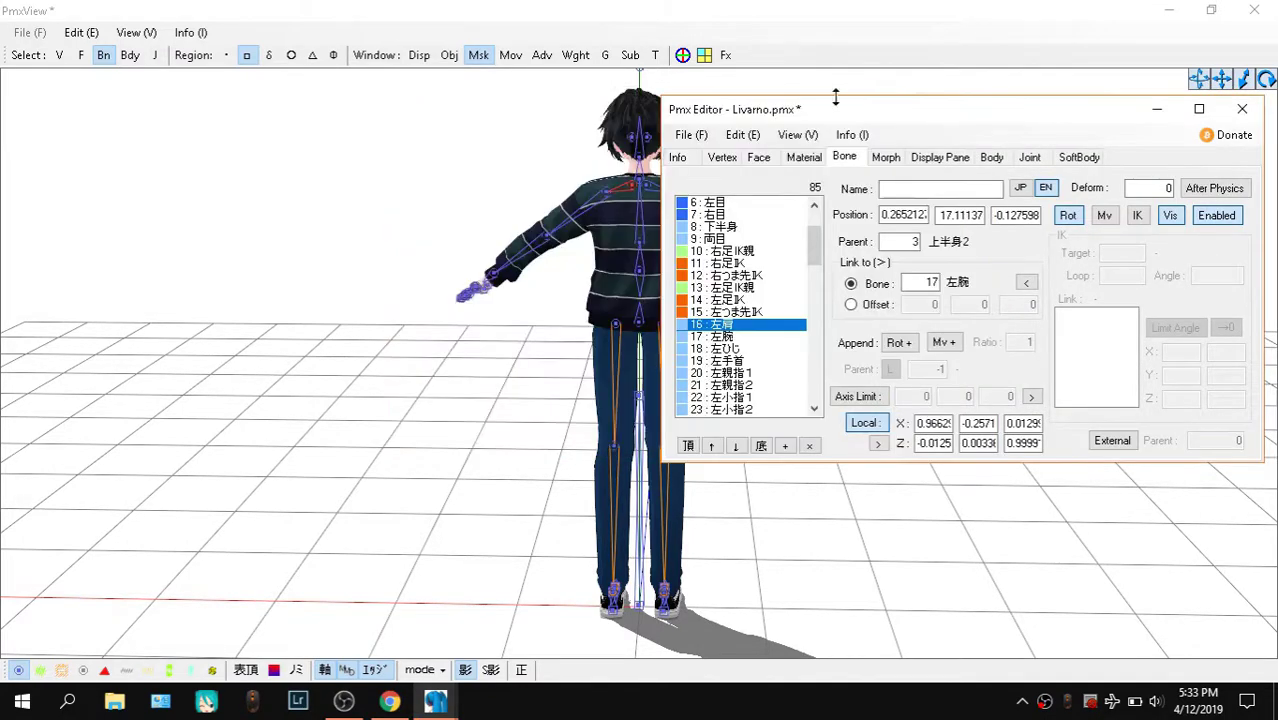
Hide all materials through vertex masking, return the model to the front view and close the masking window
click(479, 60)
click(479, 56)
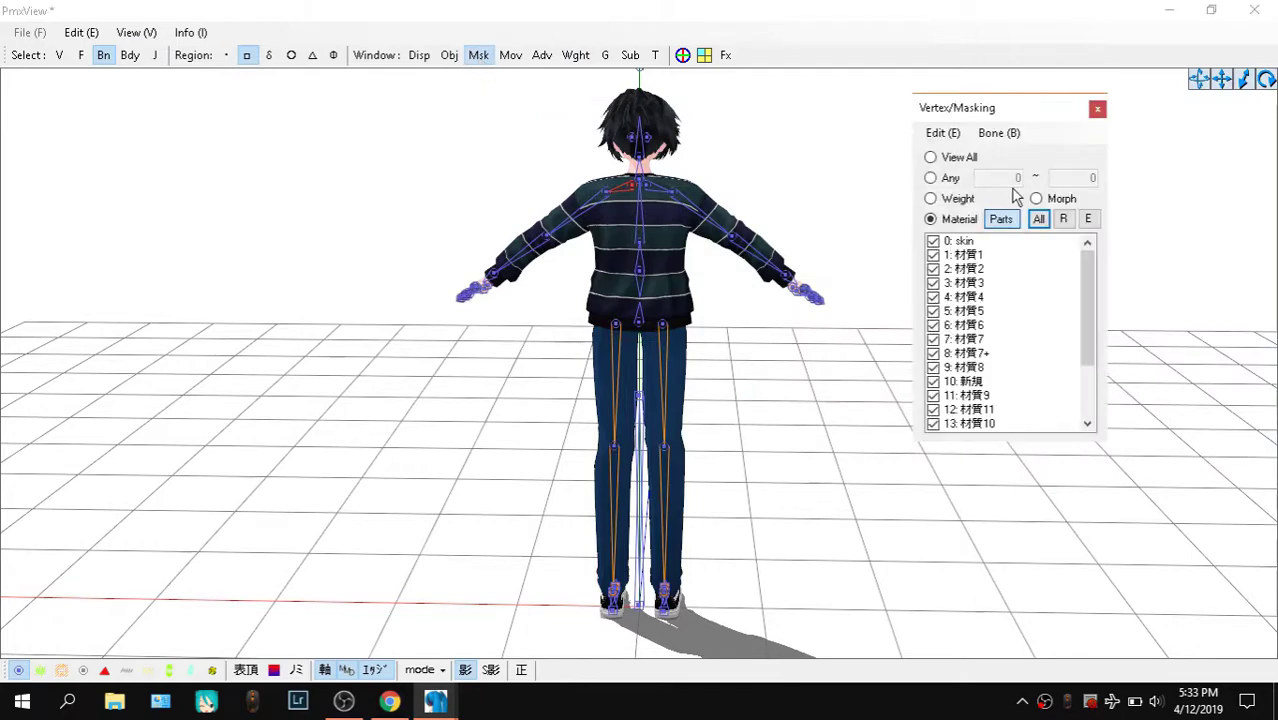
click(1063, 218)
right_drag(868, 178, 807, 182)
key(KP_2)
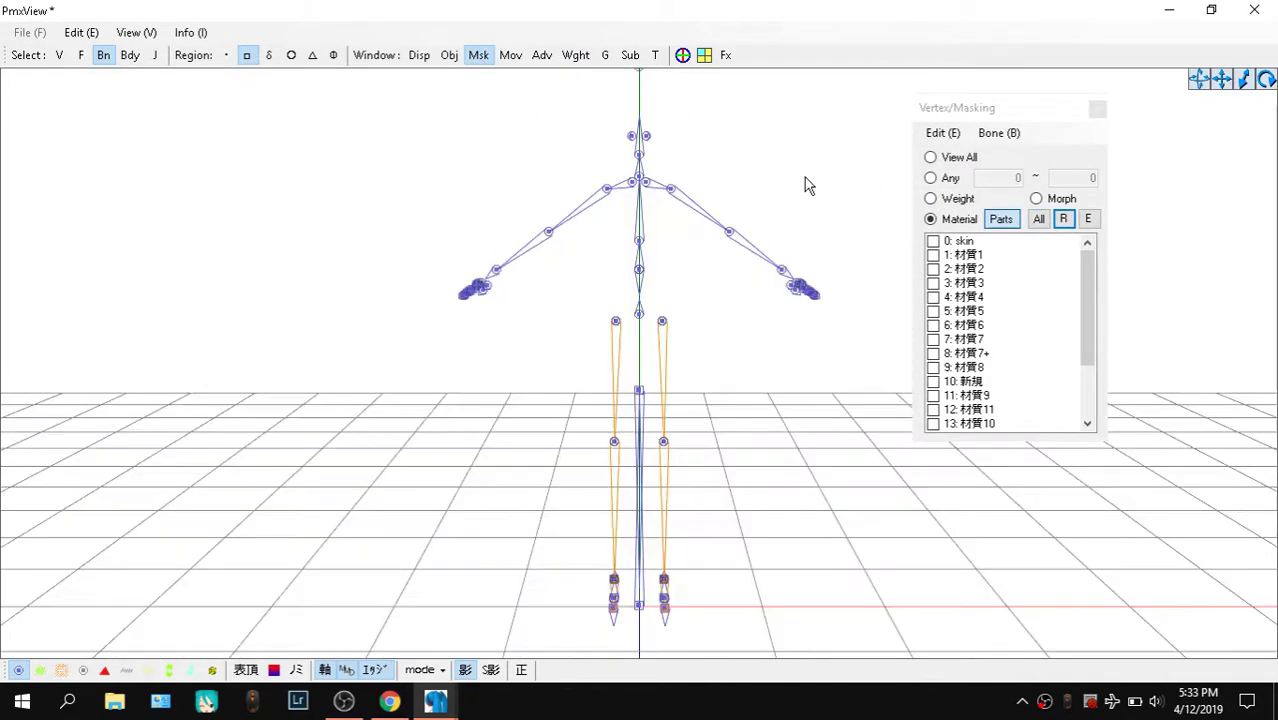
click(1097, 108)
Switch Livarno's bone name display to Japanese and place its editor over the browser's bone chart
mouse_move(450, 700)
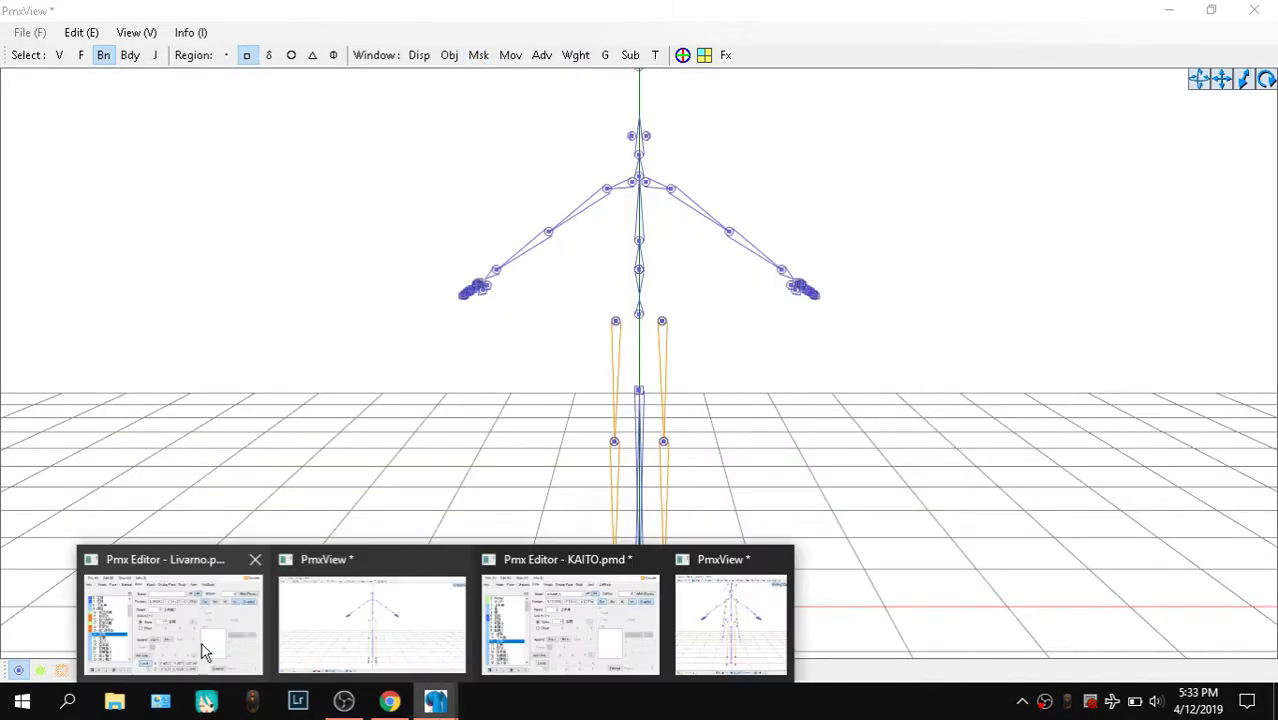
click(203, 645)
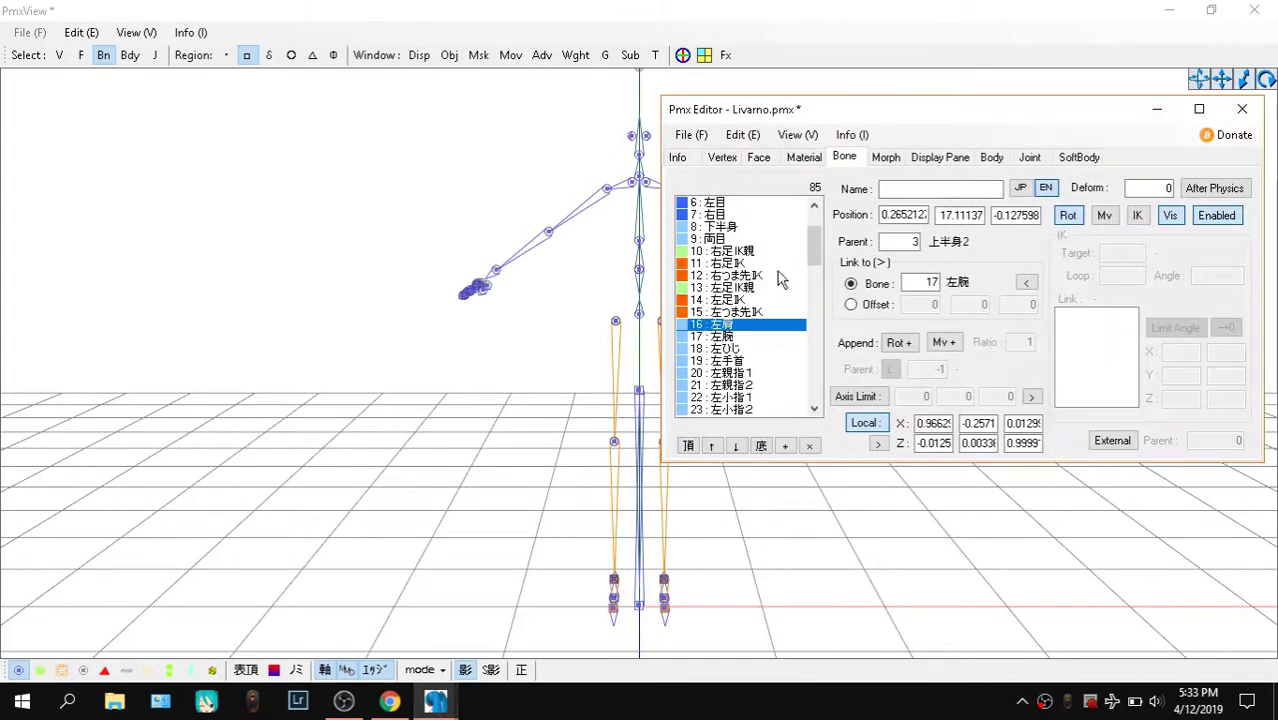
click(1020, 188)
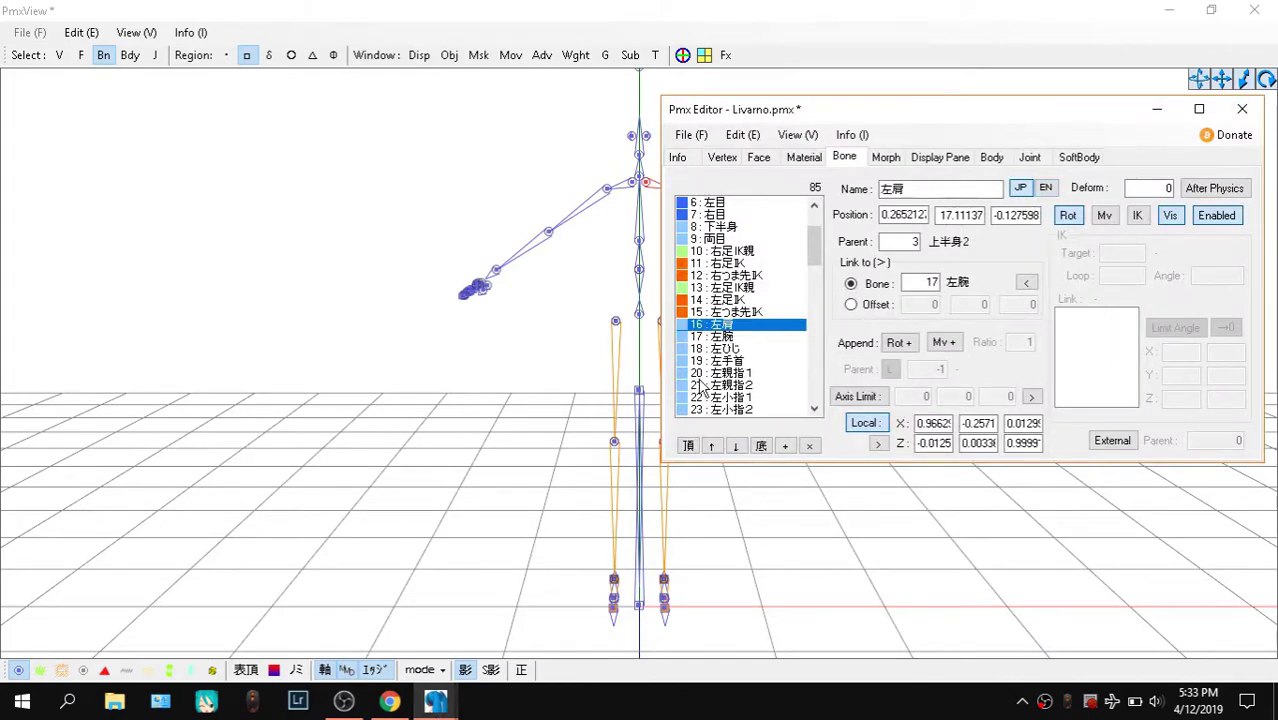
click(390, 700)
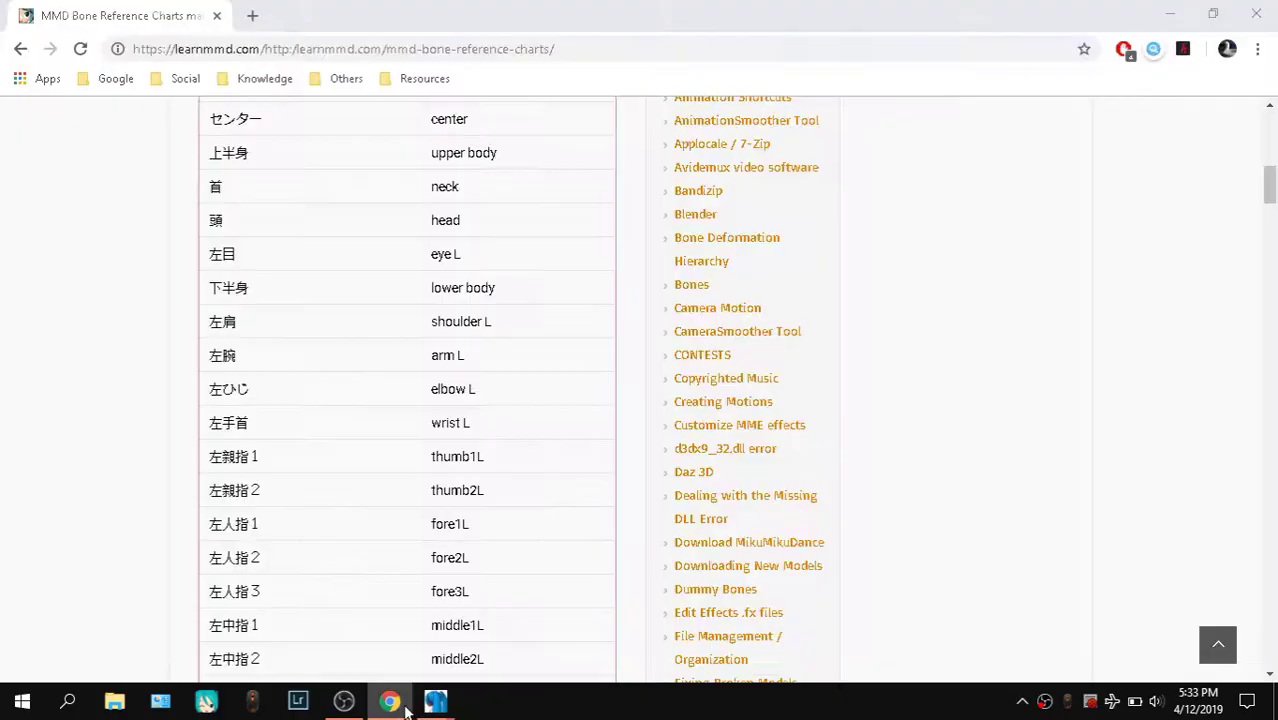
mouse_move(438, 698)
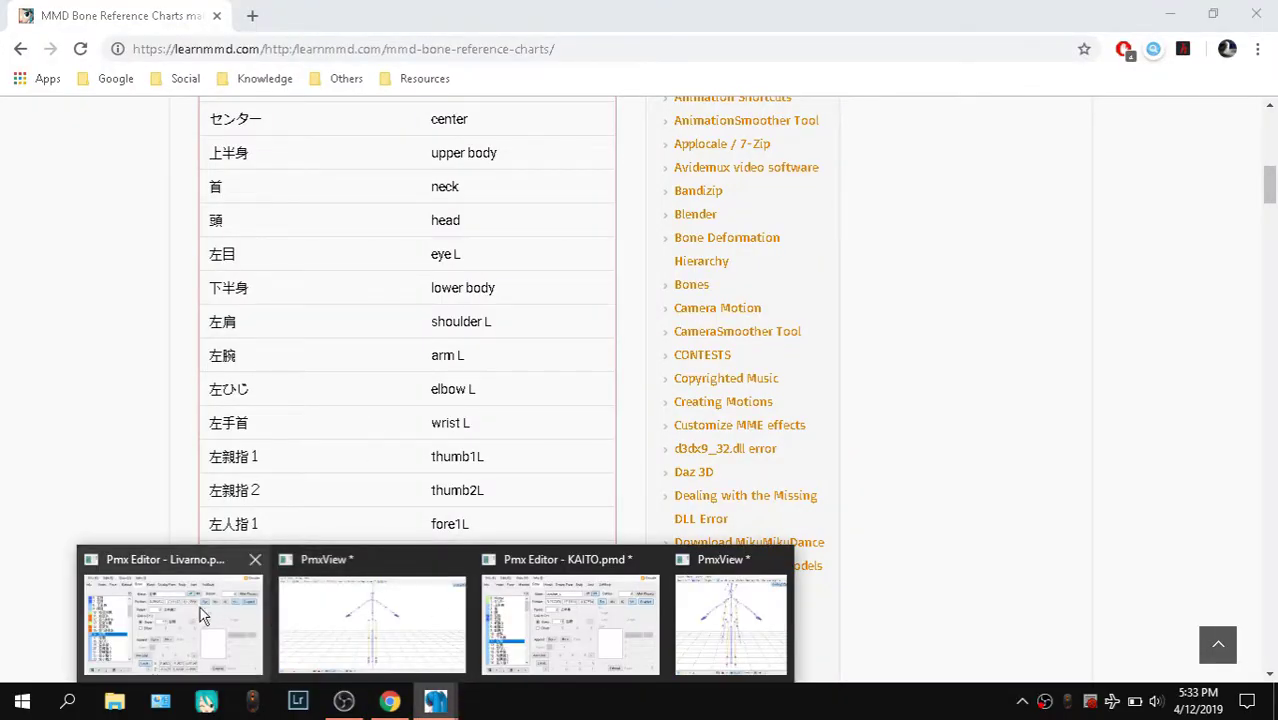
click(171, 612)
scroll(461, 257, up, 2)
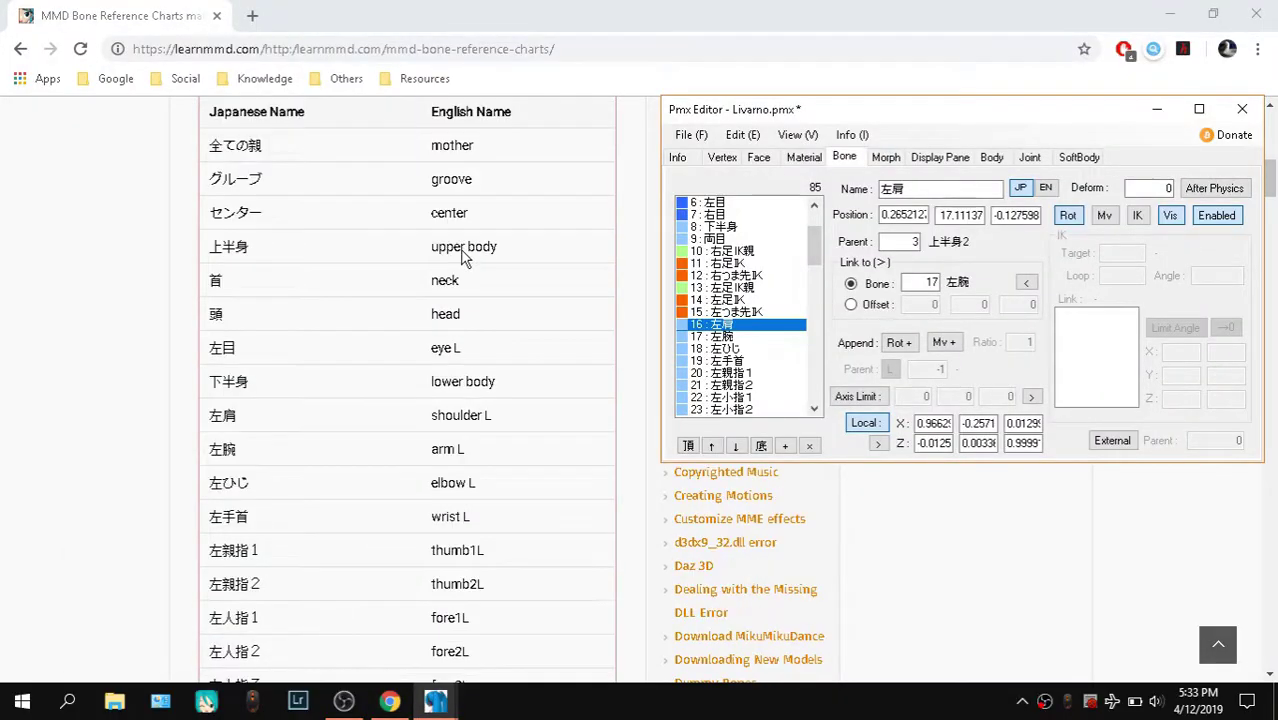
scroll(504, 372, down, 2)
Step through Livarno's left arm and finger bones and compare their names and order with the chart
key(Down)
key(Down)
key(Down)
key(Down)
key(Down)
key(Down)
key(Down)
key(Down)
key(Down)
key(Down)
key(Down)
key(Down)
key(Down)
key(Down)
key(Down)
key(Down)
key(Down)
key(Down)
key(Down)
key(Down)
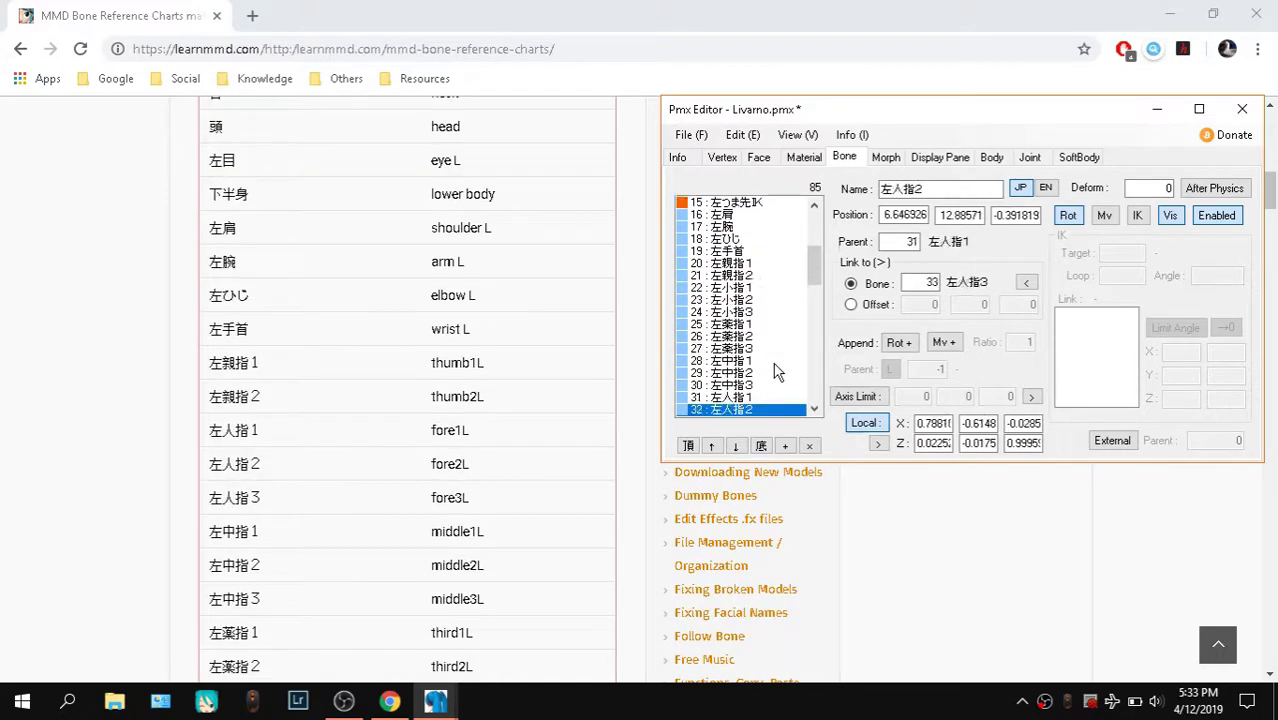
scroll(580, 400, down, 4)
key(Up)
key(Up)
key(Up)
key(Up)
key(Up)
key(Up)
key(Up)
scroll(773, 319, up, 4)
Set the English name of Livarno's left wrist bone 左手首 to "wrist L", copied from the chart
click(740, 264)
scroll(470, 400, up, 4)
drag(493, 228, 431, 262)
click(1045, 188)
click(740, 276)
drag(472, 330, 431, 329)
key(ctrl+c)
click(435, 701)
click(764, 277)
click(764, 300)
key(ctrl+v)
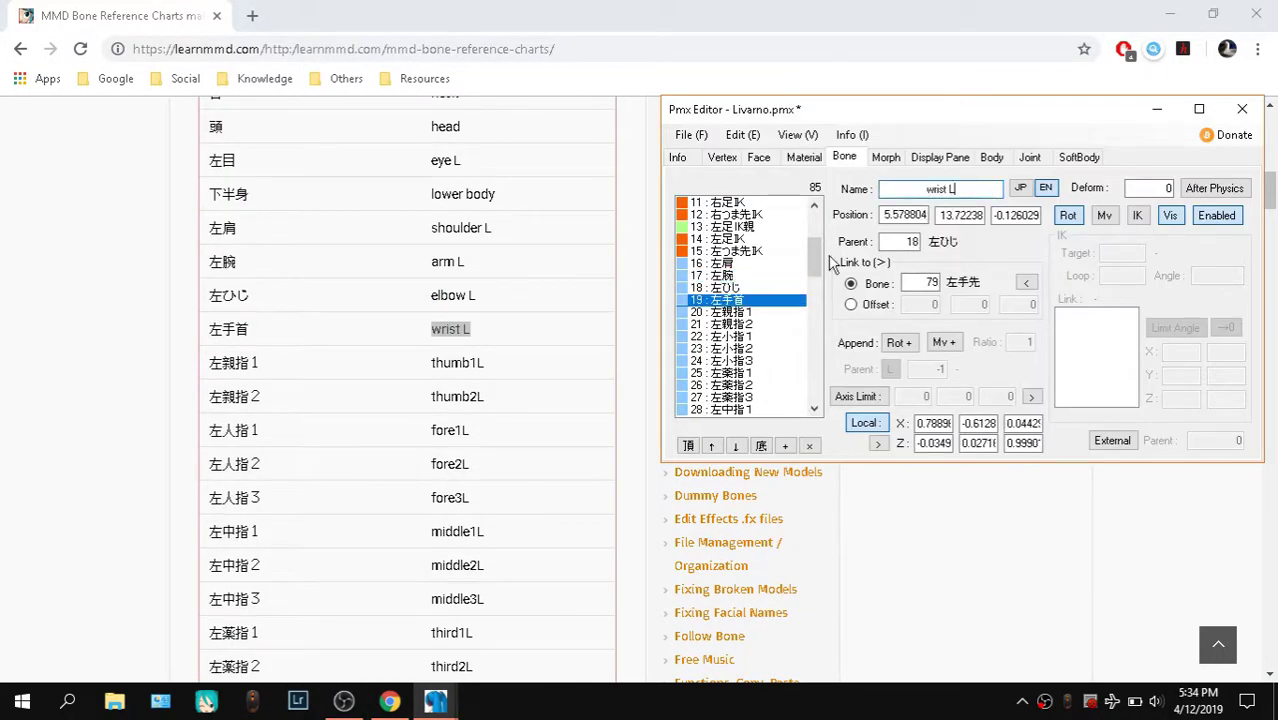
Try to give Livarno's left thumb bone 左親指2 the English name "thumb2L" from the chart
drag(485, 363, 431, 363)
click(750, 312)
click(750, 324)
text(thumb2L)
click(925, 189)
key(BackSpace)
Paste the copied text into the English name of the left little finger bone 左小指1 and select it for replacement
scroll(750, 380, down, 19)
click(750, 409)
scroll(760, 374, up, 20)
click(760, 382)
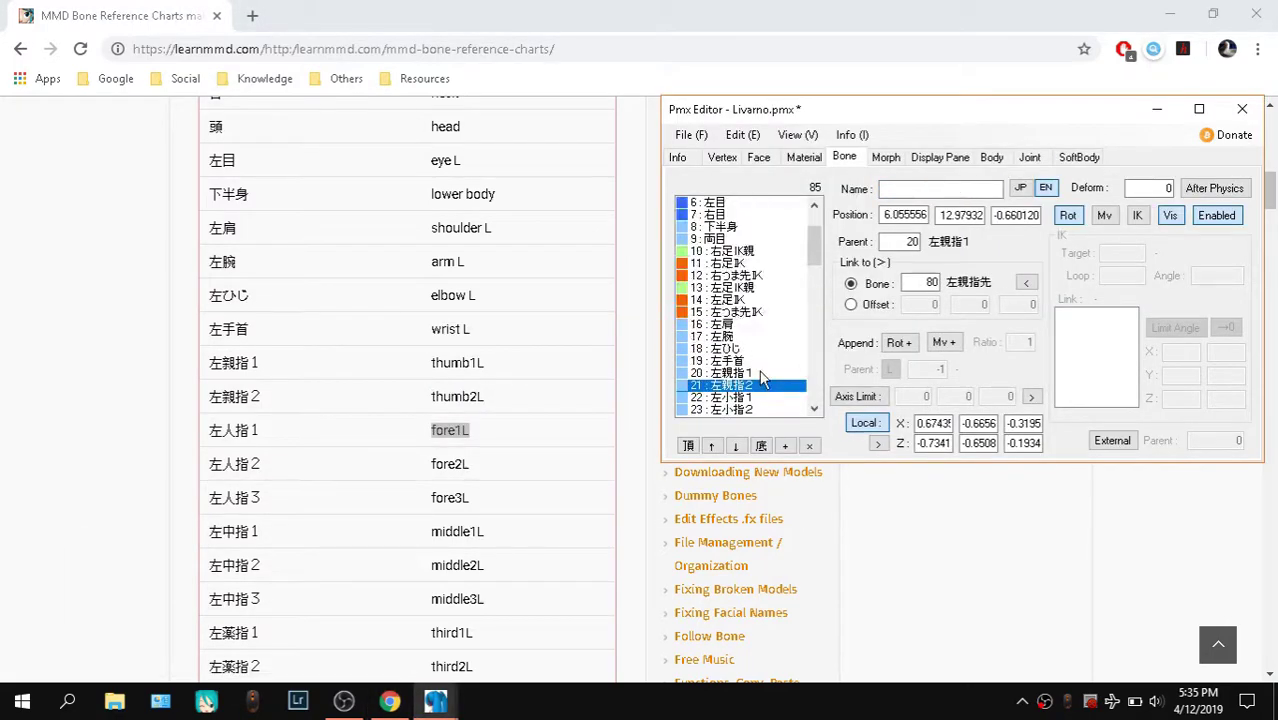
scroll(755, 360, down, 1)
click(752, 349)
click(948, 192)
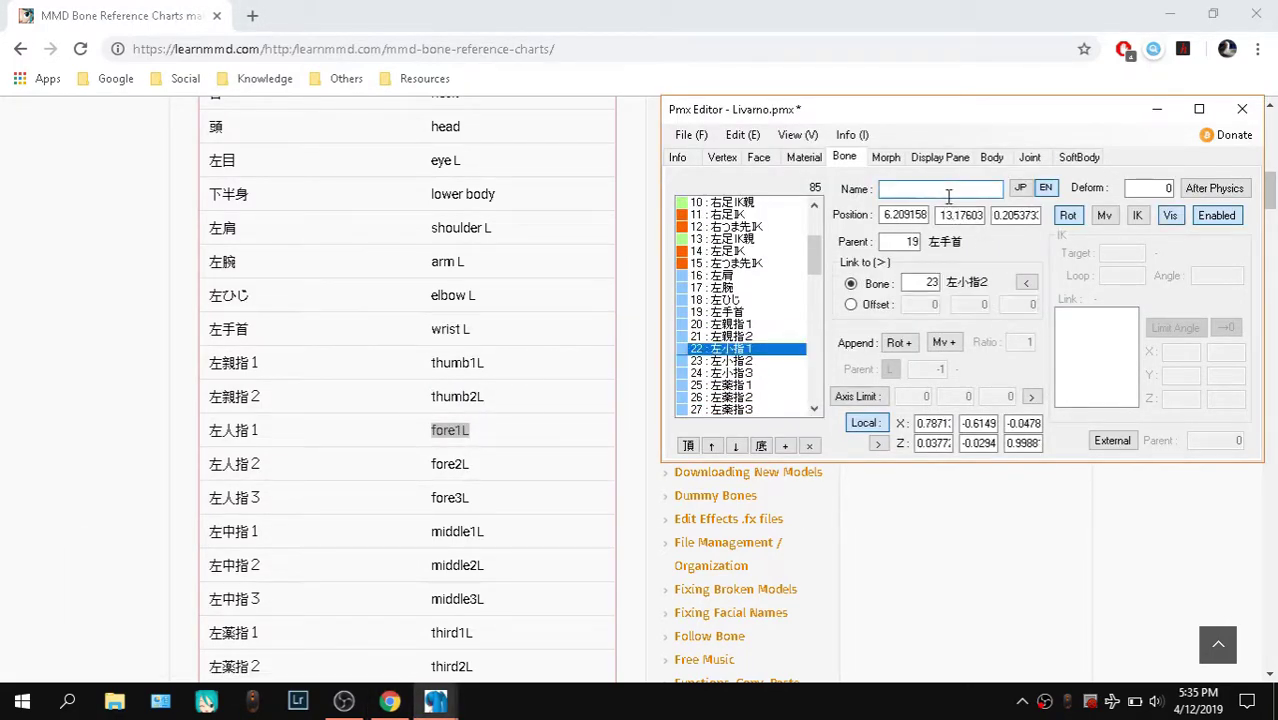
key(ctrl+v)
drag(981, 192, 884, 190)
Clear the windows off the desktop, create a text document there named New Text Document.txt and open it
click(1165, 12)
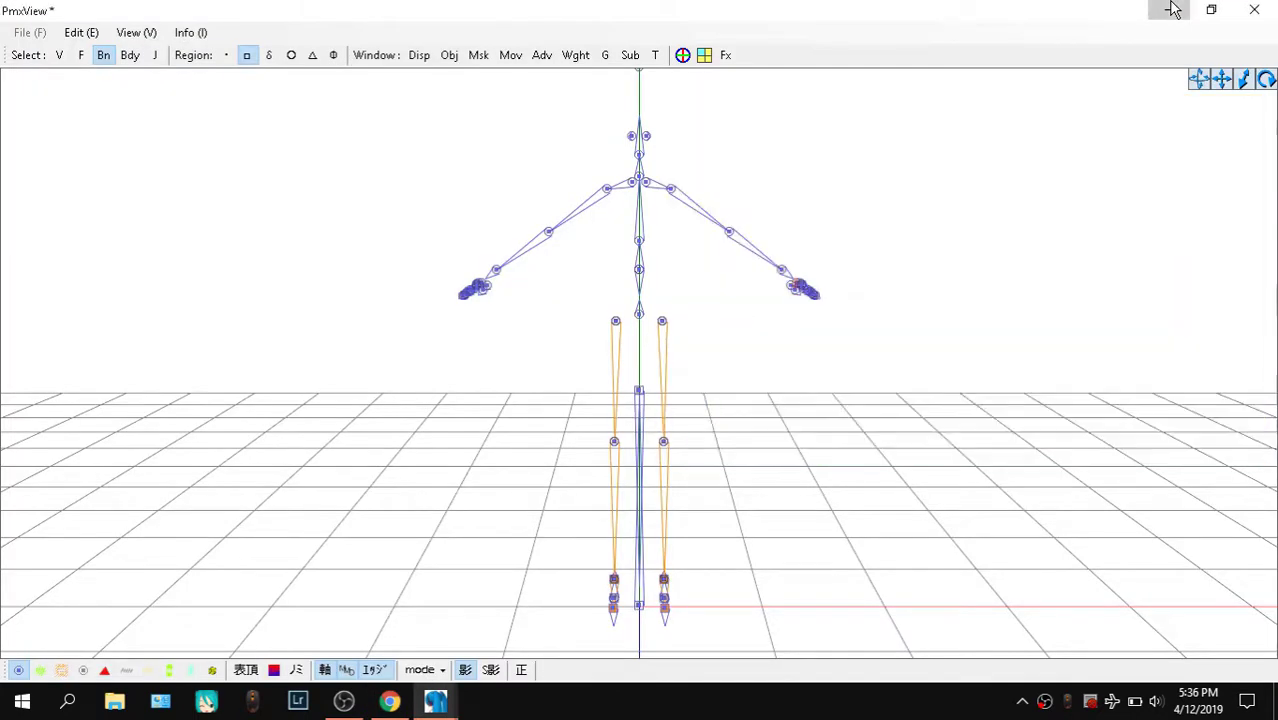
click(1168, 9)
right_click(558, 113)
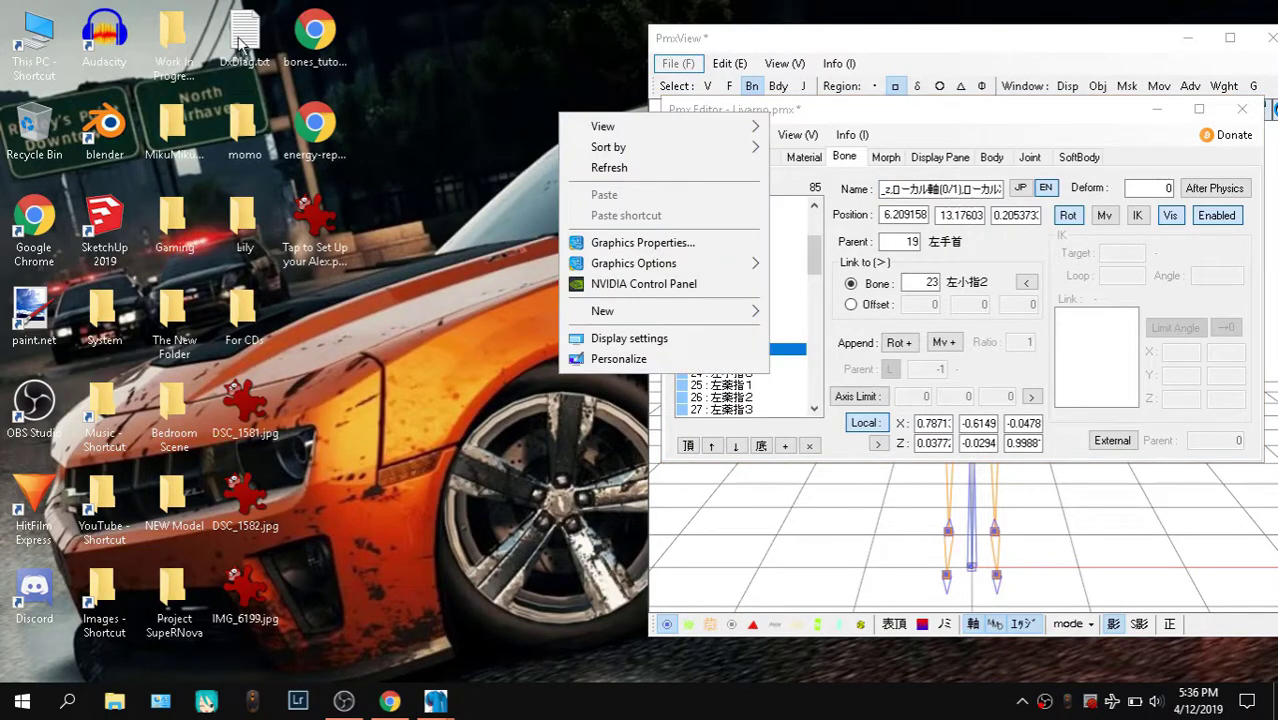
mouse_move(645, 312)
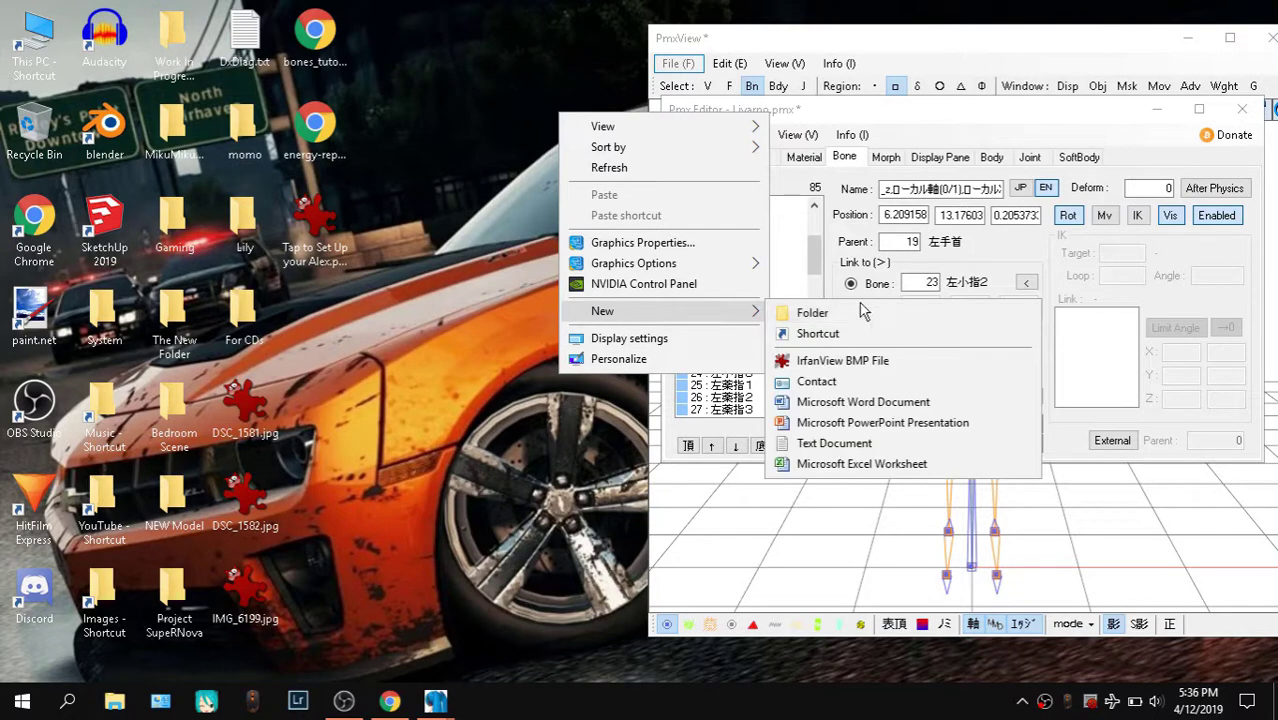
click(836, 443)
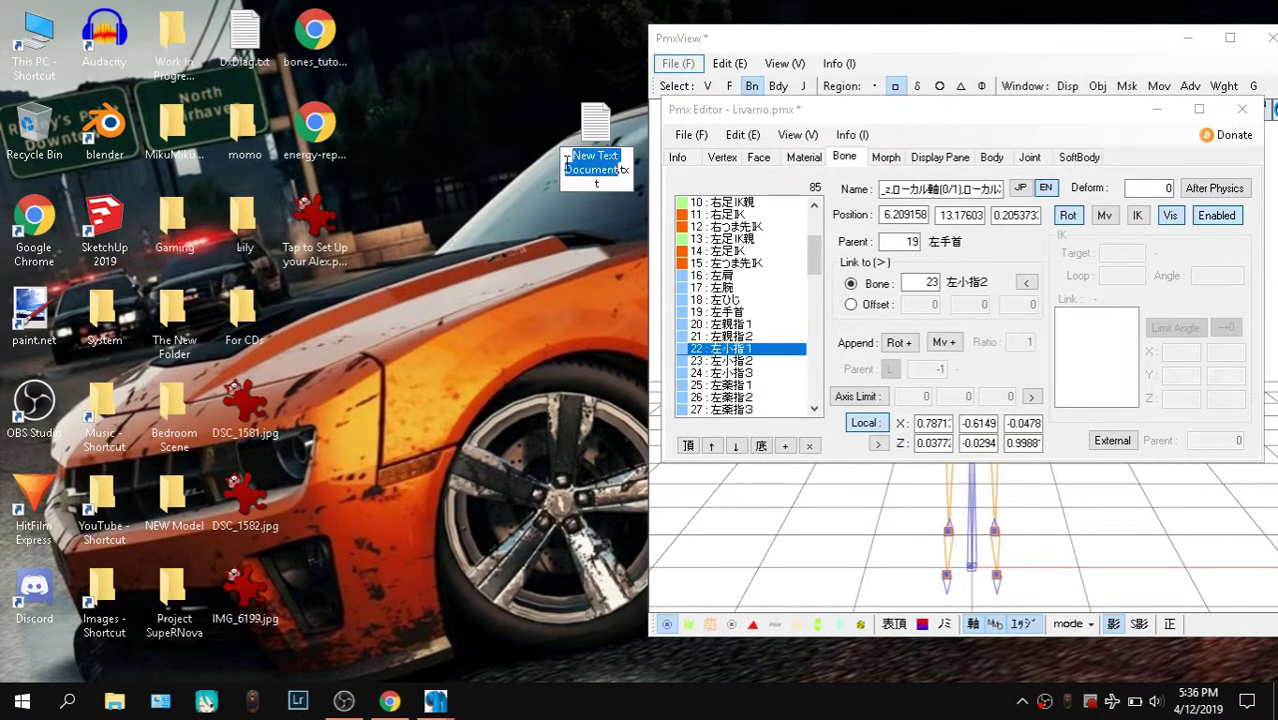
key(Return)
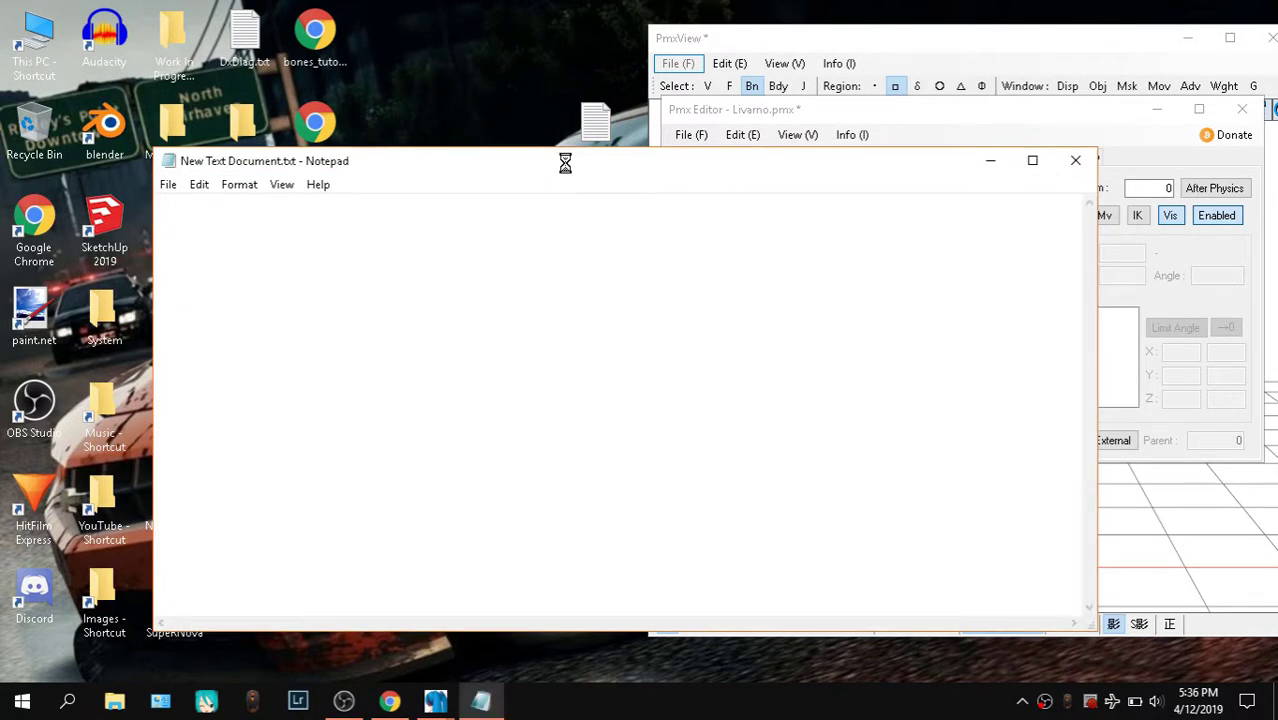
Paste the copied bone header text into the document, view it from its beginning, and save it with the current encoding
key(ctrl+v)
click(1040, 161)
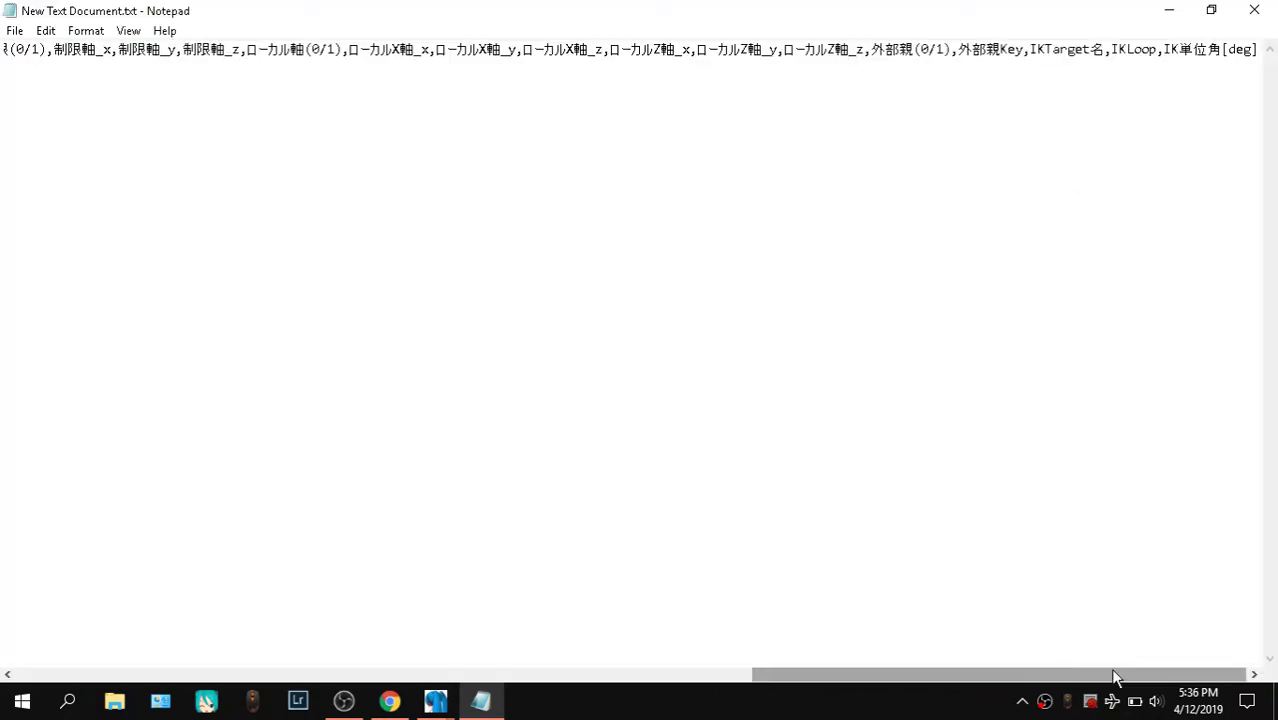
drag(1116, 677, 256, 646)
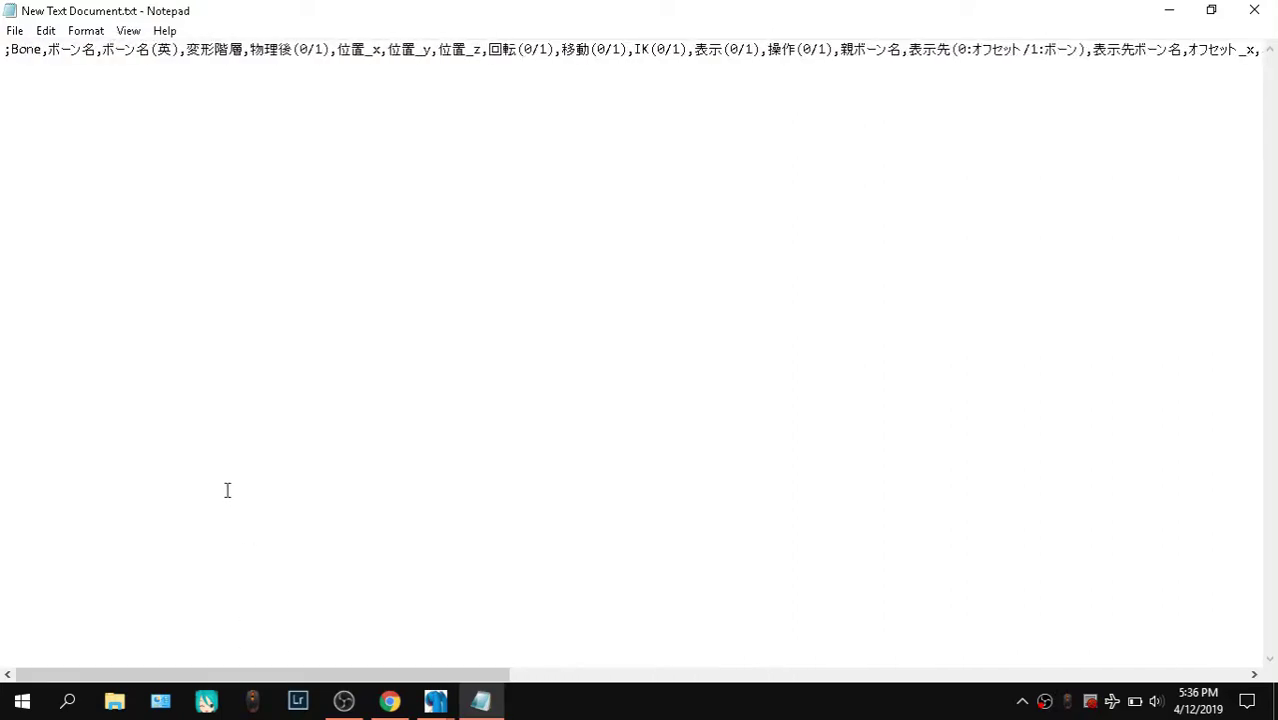
key(ctrl+s)
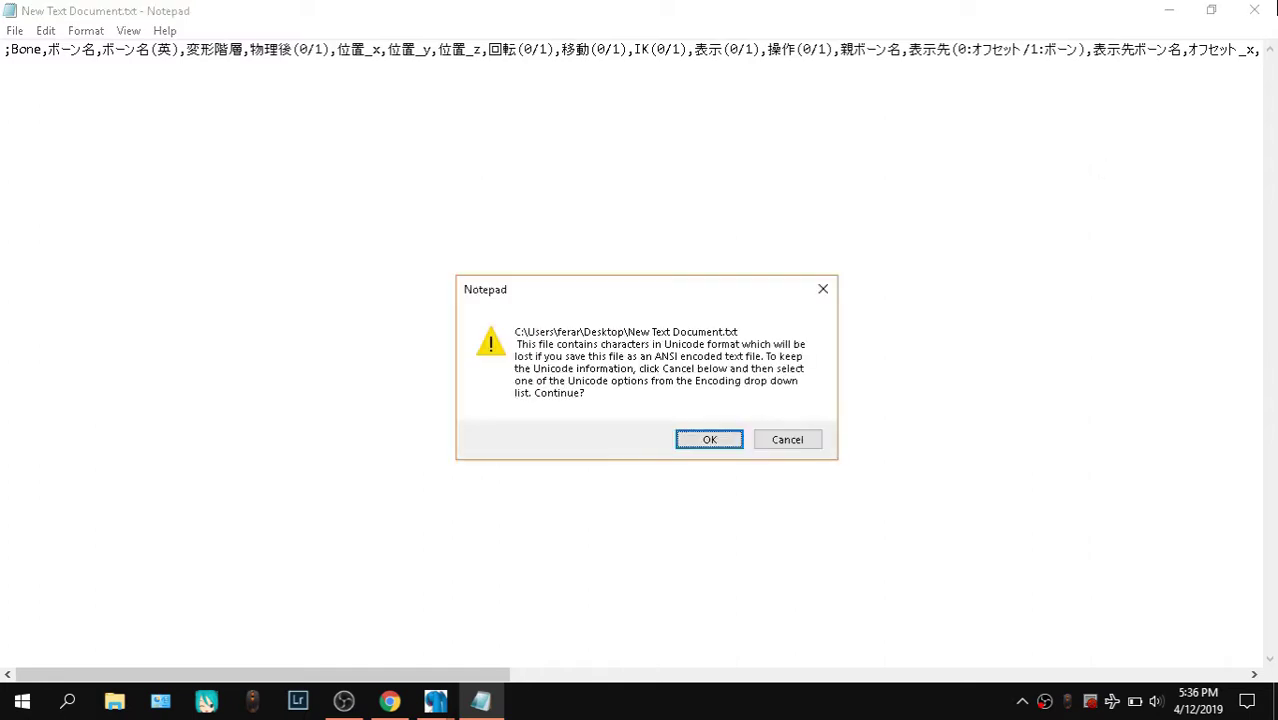
click(727, 442)
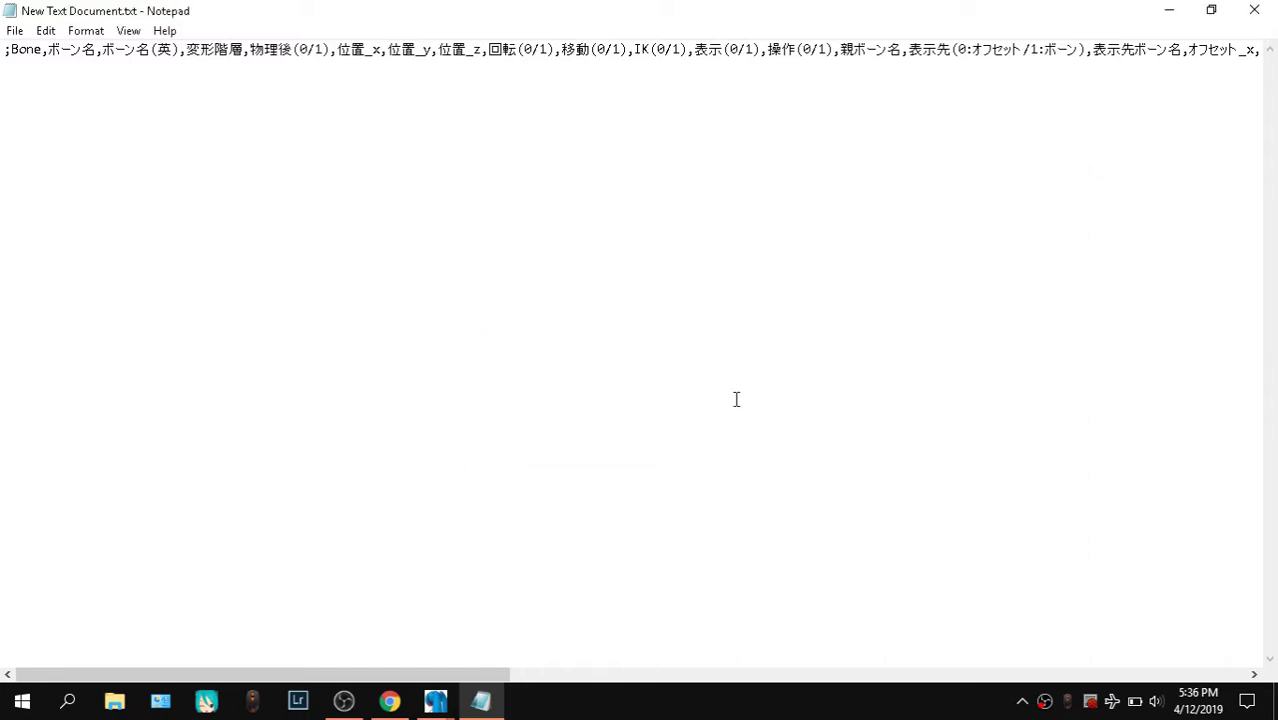
Save the document again as New Text Document.txt with Unicode encoding, replacing the existing file, and close it
click(15, 30)
click(94, 116)
click(358, 459)
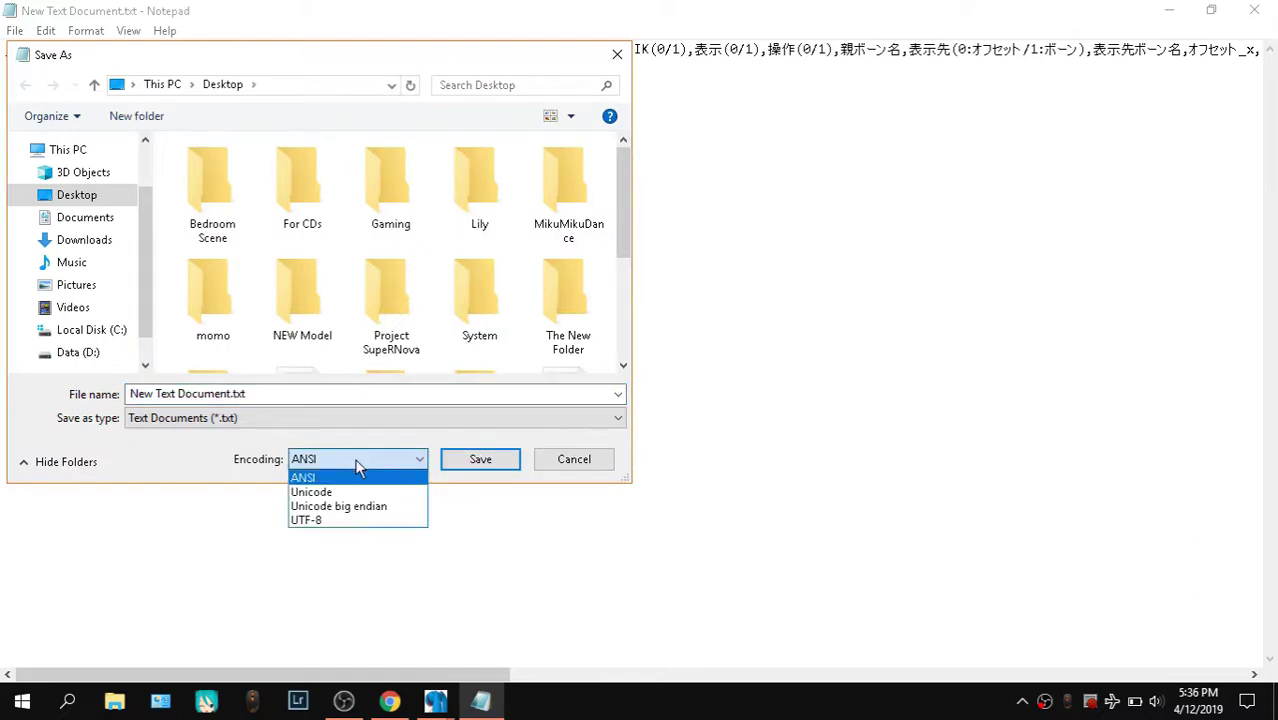
click(349, 492)
click(474, 464)
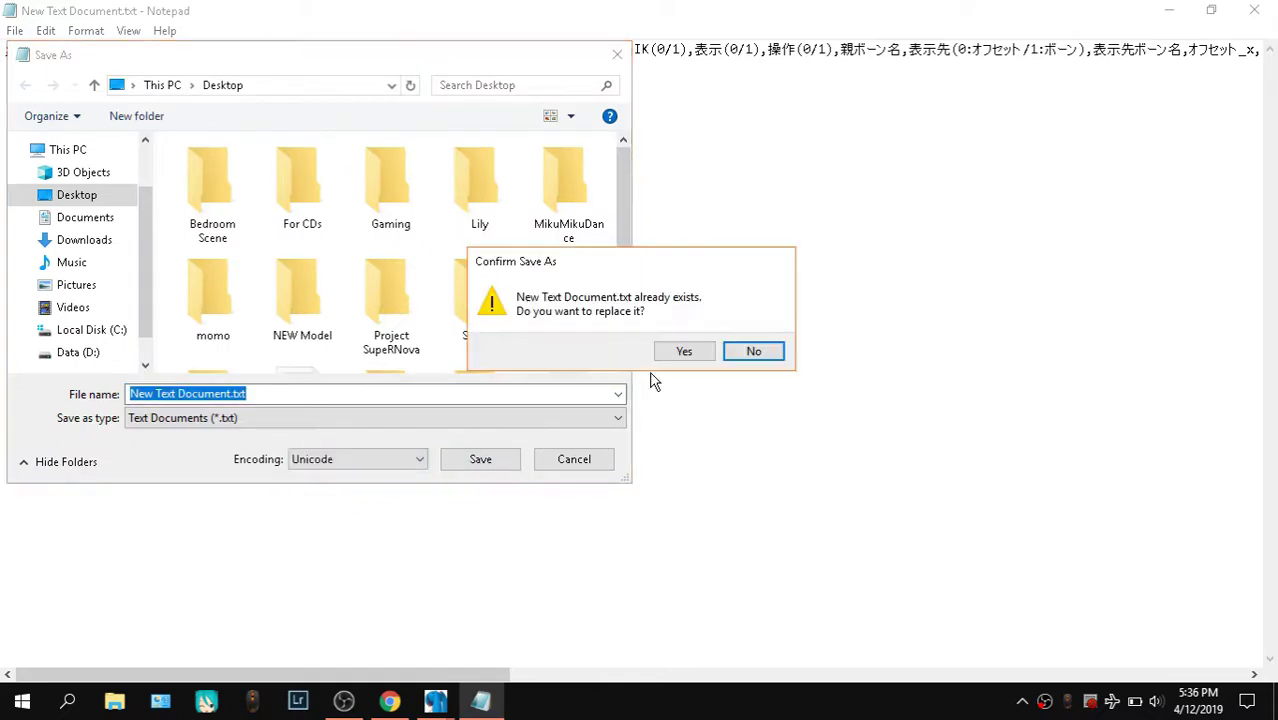
click(696, 354)
click(1254, 10)
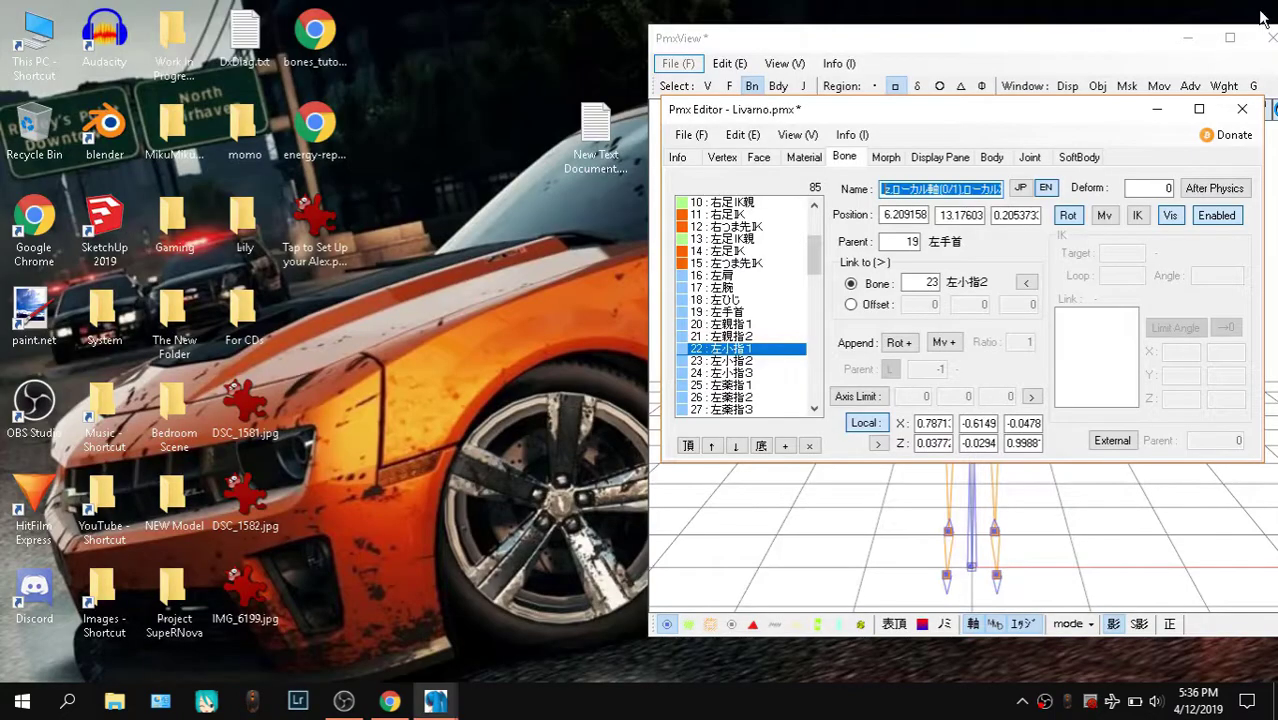
Reopen the saved text document to check it, close it, and place its file beside the other desktop icons
double_click(577, 146)
click(1075, 157)
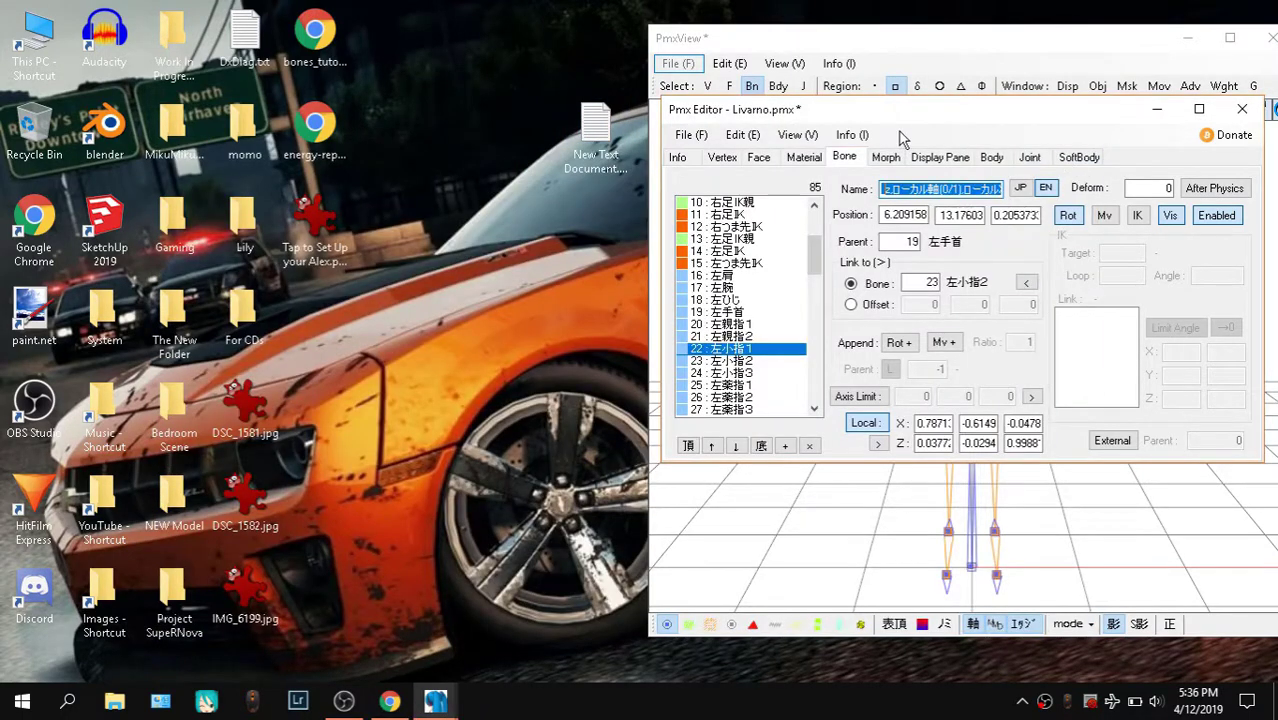
drag(595, 135, 315, 325)
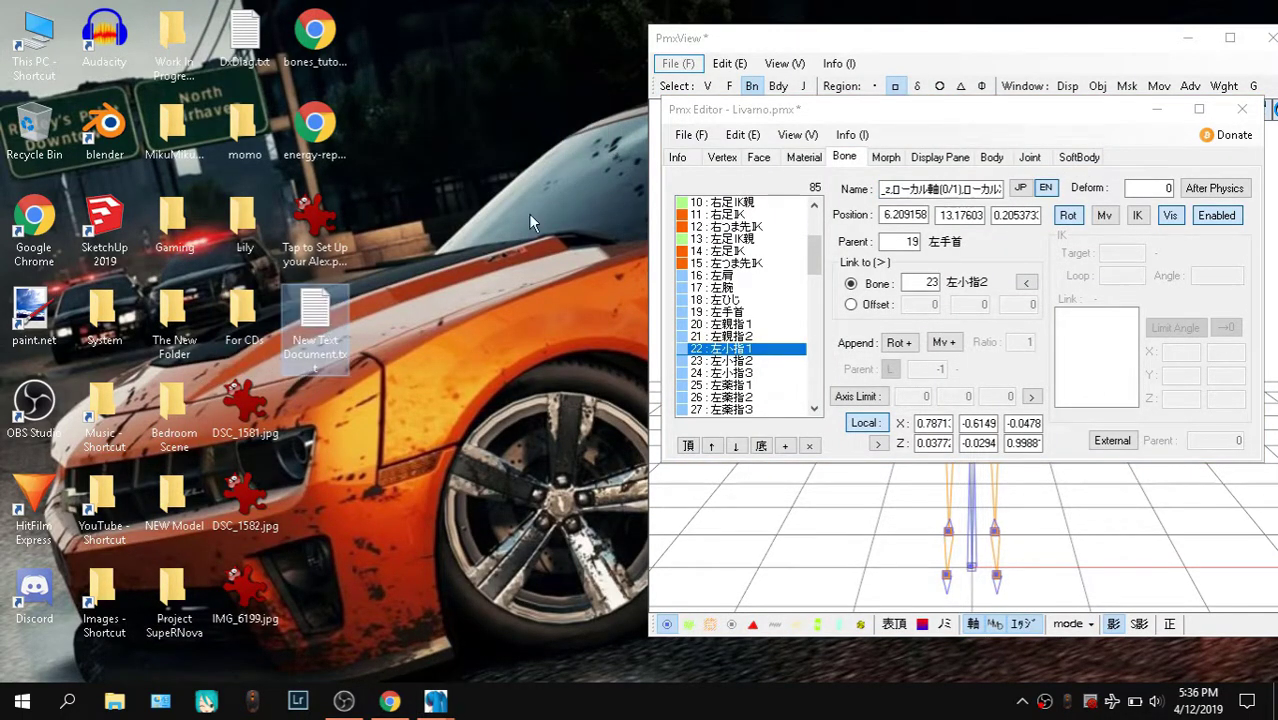
Copy the chart's fore1L to fore3L names into the English names of Livarno's left little finger bones 左小指1 to 左小指3
click(390, 701)
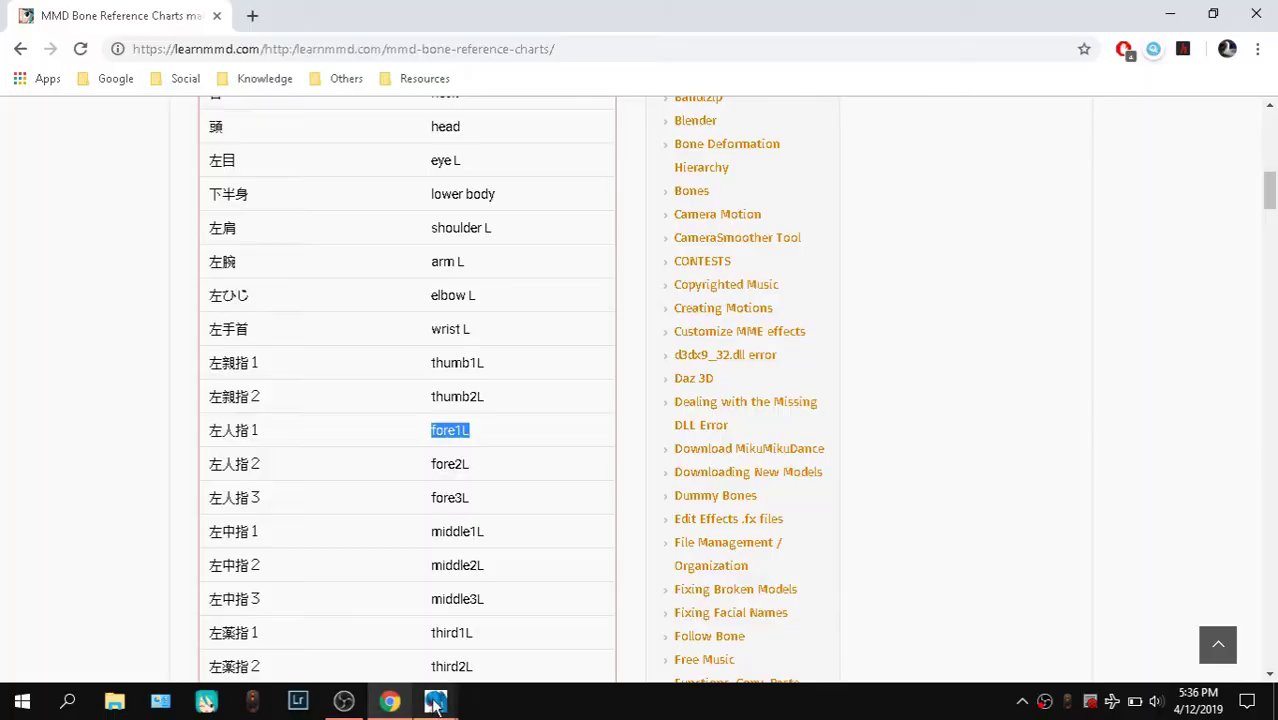
mouse_move(435, 700)
click(172, 625)
click(735, 337)
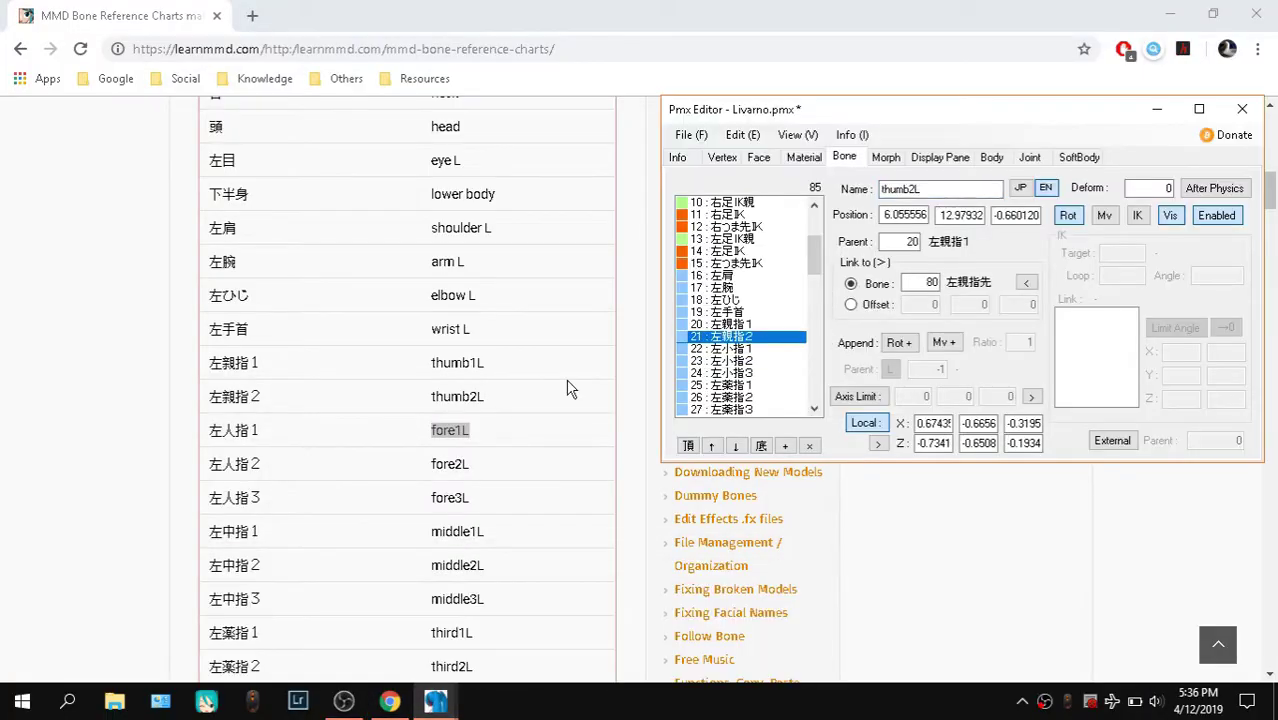
click(735, 349)
click(390, 701)
double_click(450, 498)
click(172, 625)
click(735, 373)
click(923, 191)
Set the English names of bones 左薬指1 and 左薬指2 to "middle1L" and "middle2L" from the chart
click(735, 385)
text(middle1L)
scroll(457, 500, down, 3)
double_click(457, 284)
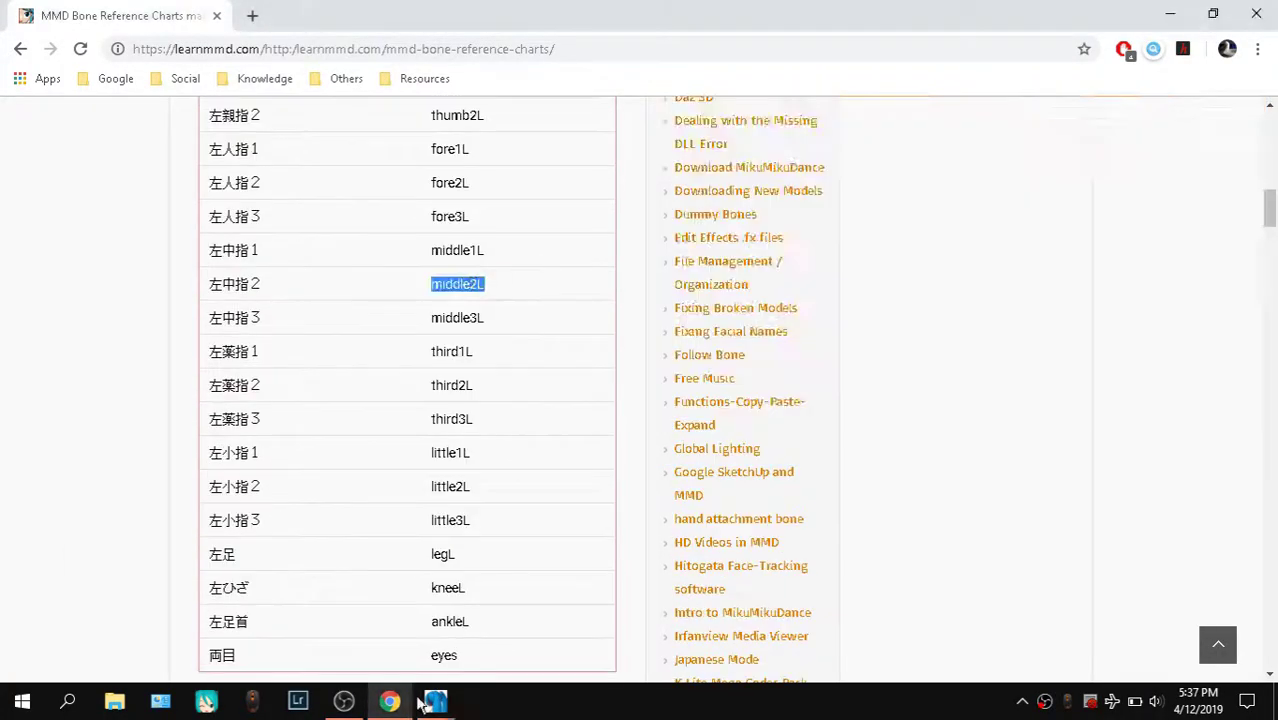
click(735, 397)
text(middle2L)
Set the English name of bone 左薬指3 to "middle3L", copied from the chart
double_click(457, 318)
key(ctrl+c)
click(172, 625)
click(760, 410)
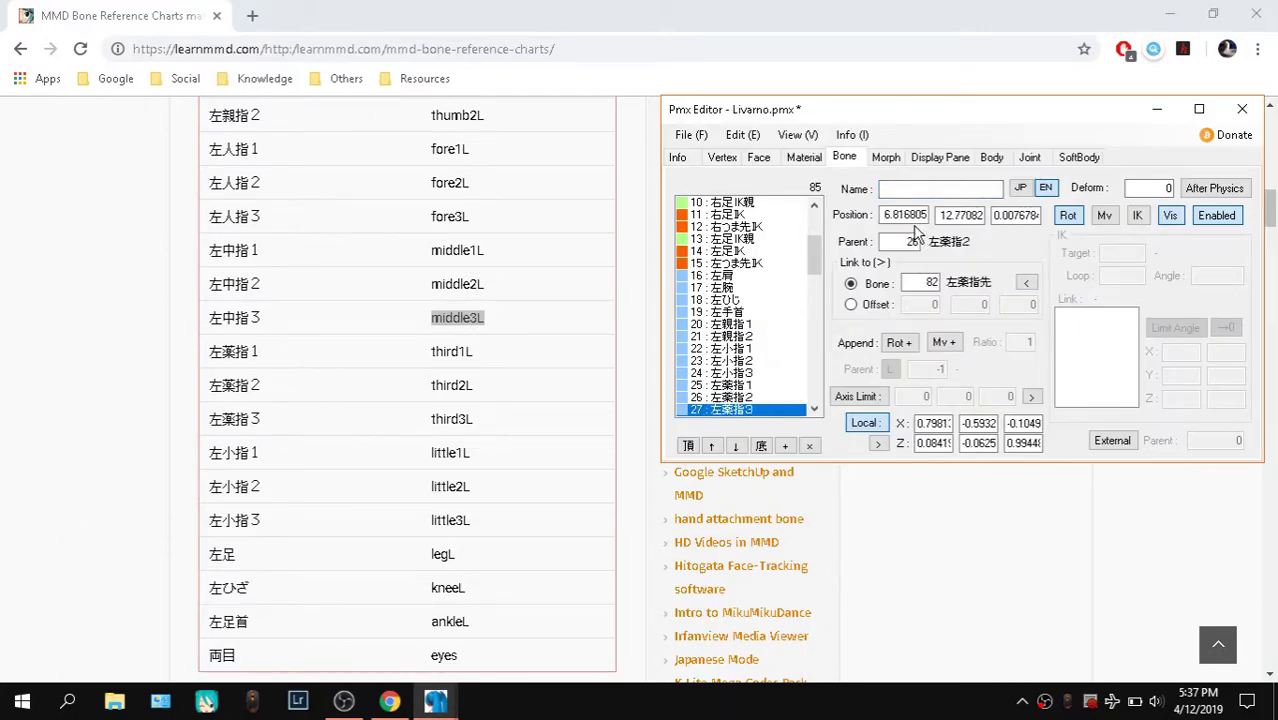
click(913, 190)
key(ctrl+v)
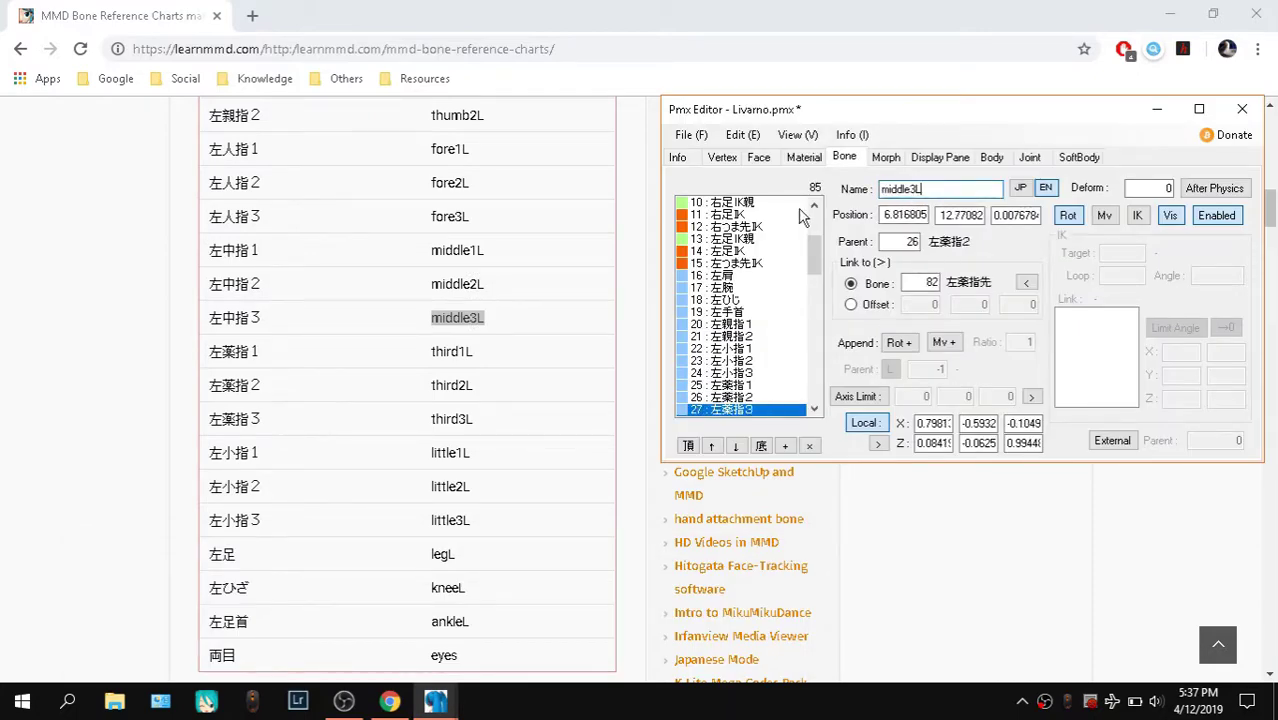
click(690, 135)
Set the English name of bone 左中指1 to "third1L", copied from the chart
double_click(452, 350)
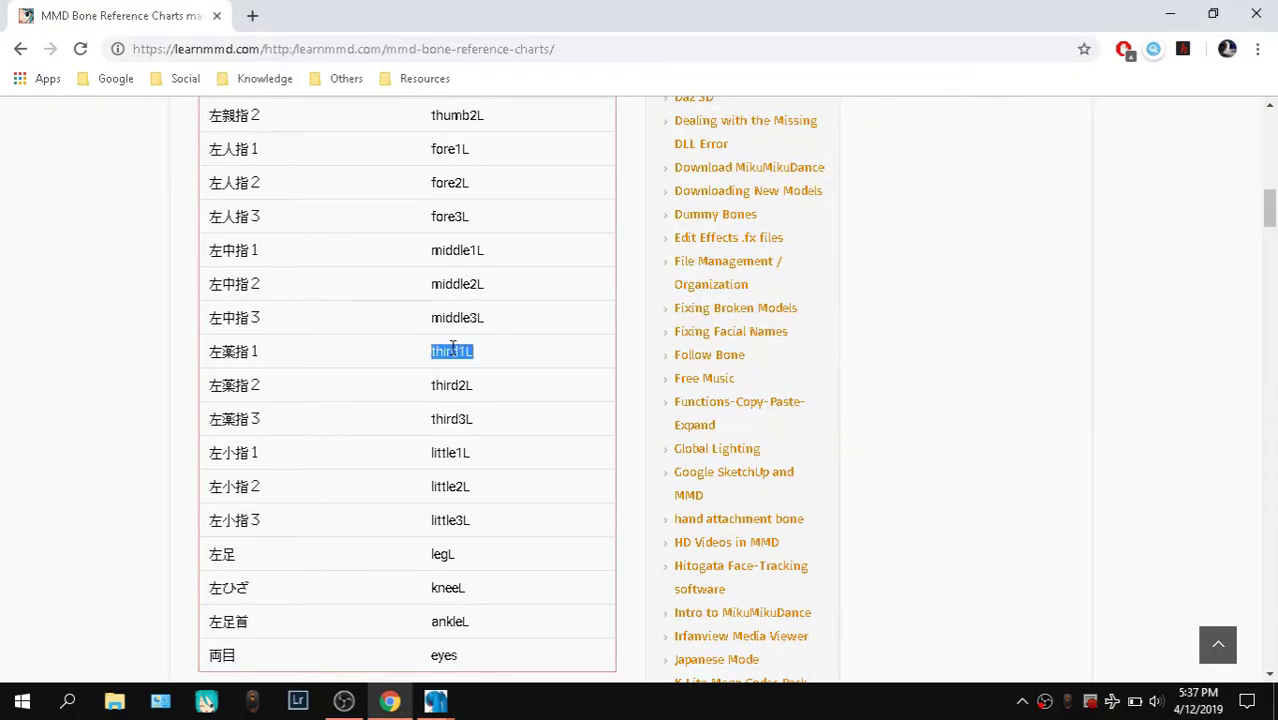
click(435, 700)
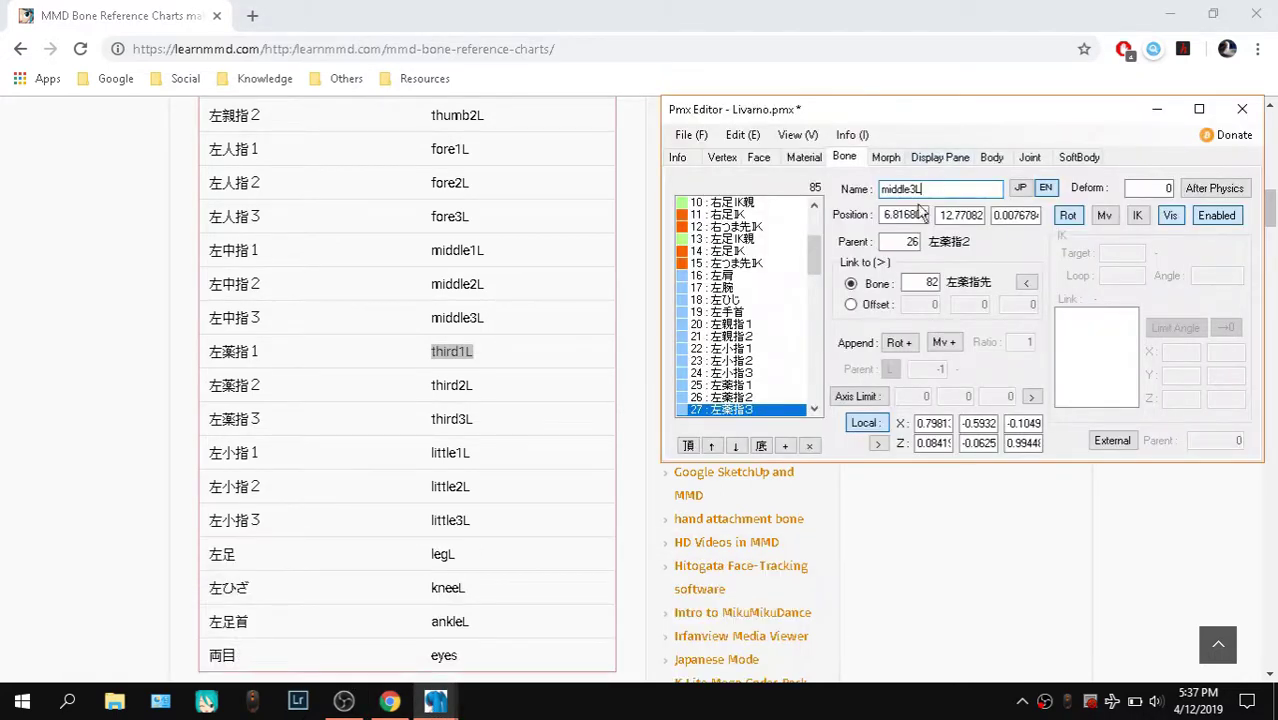
scroll(770, 378, down, 4)
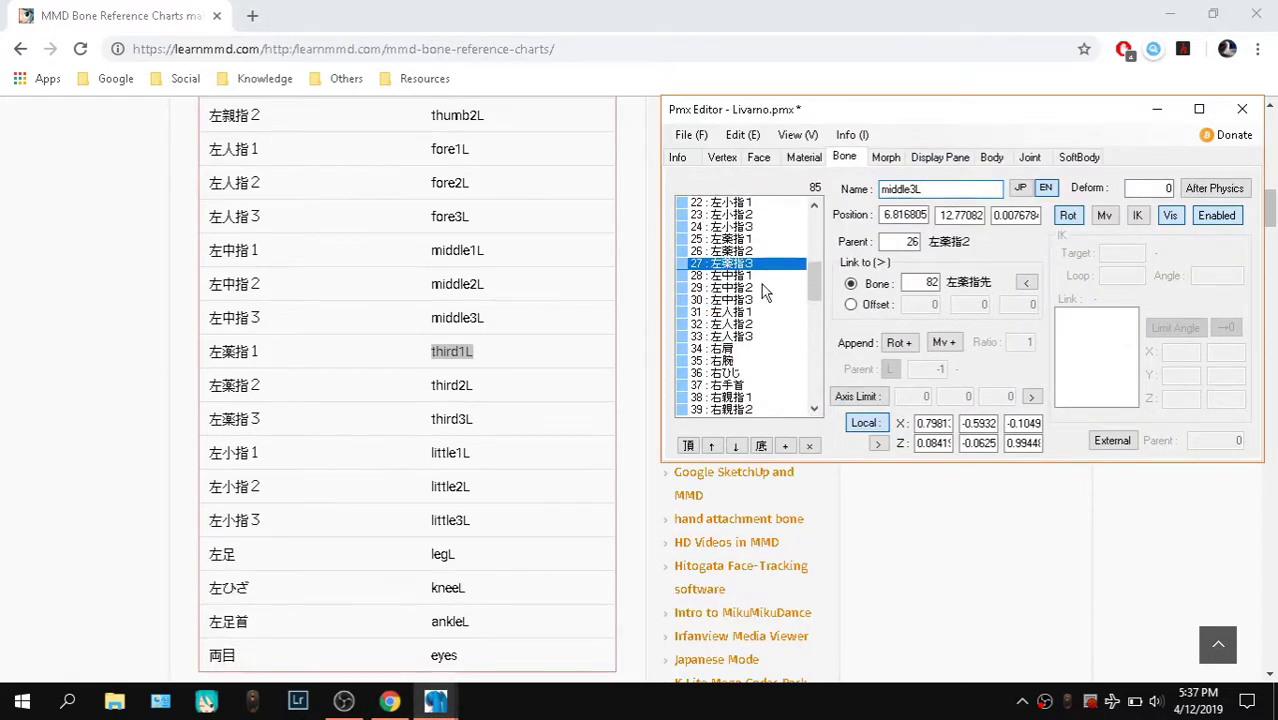
click(758, 276)
click(973, 189)
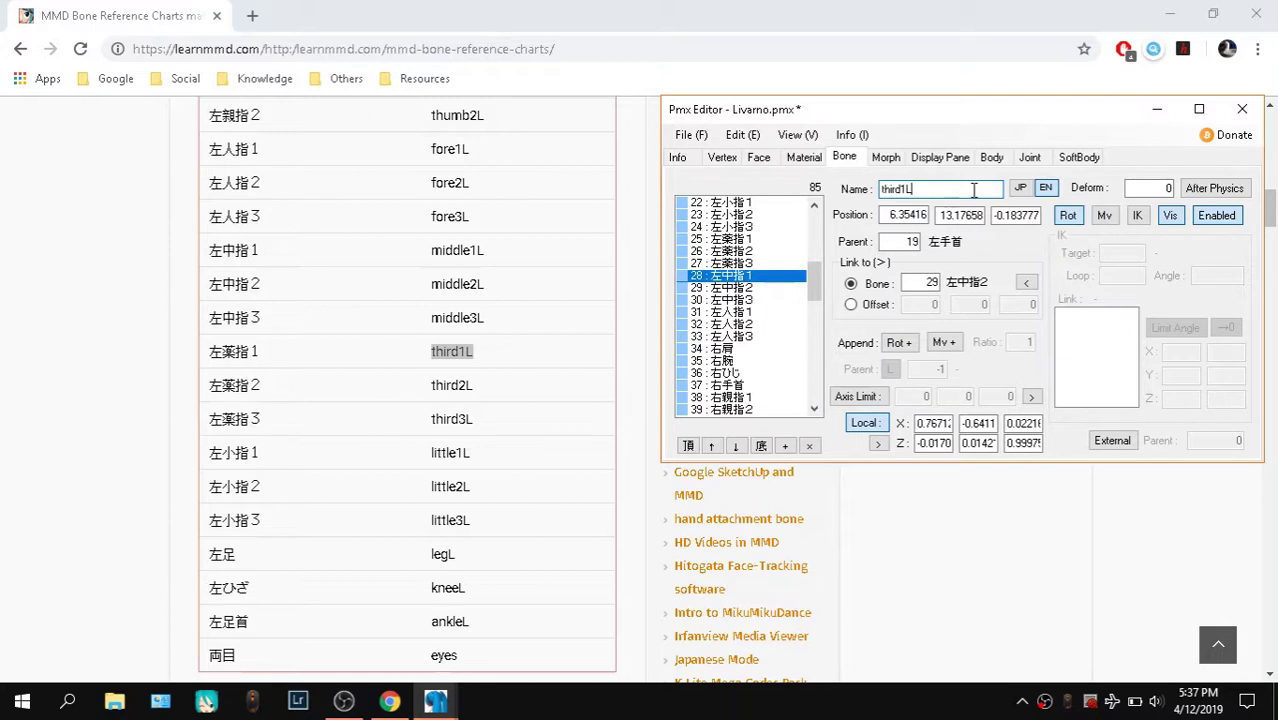
Save the Livarno model under its existing name Livarno.pmx, replacing the old file
click(690, 134)
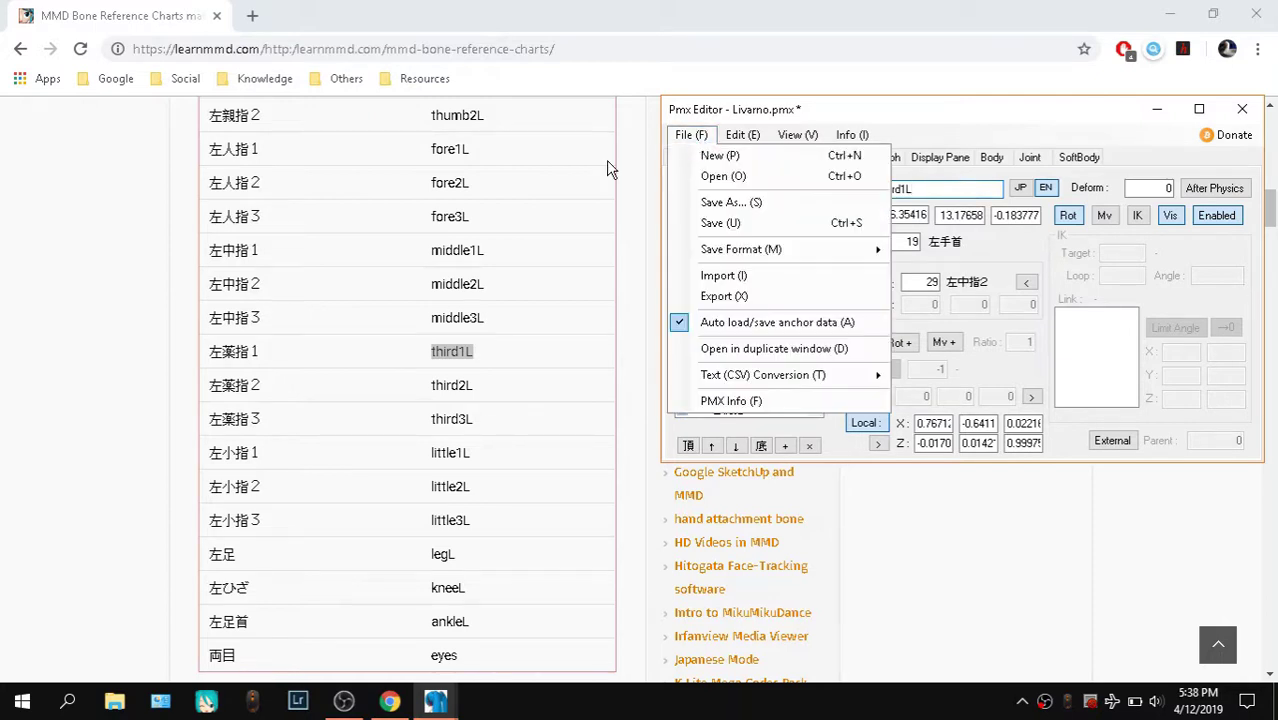
click(748, 224)
click(1119, 542)
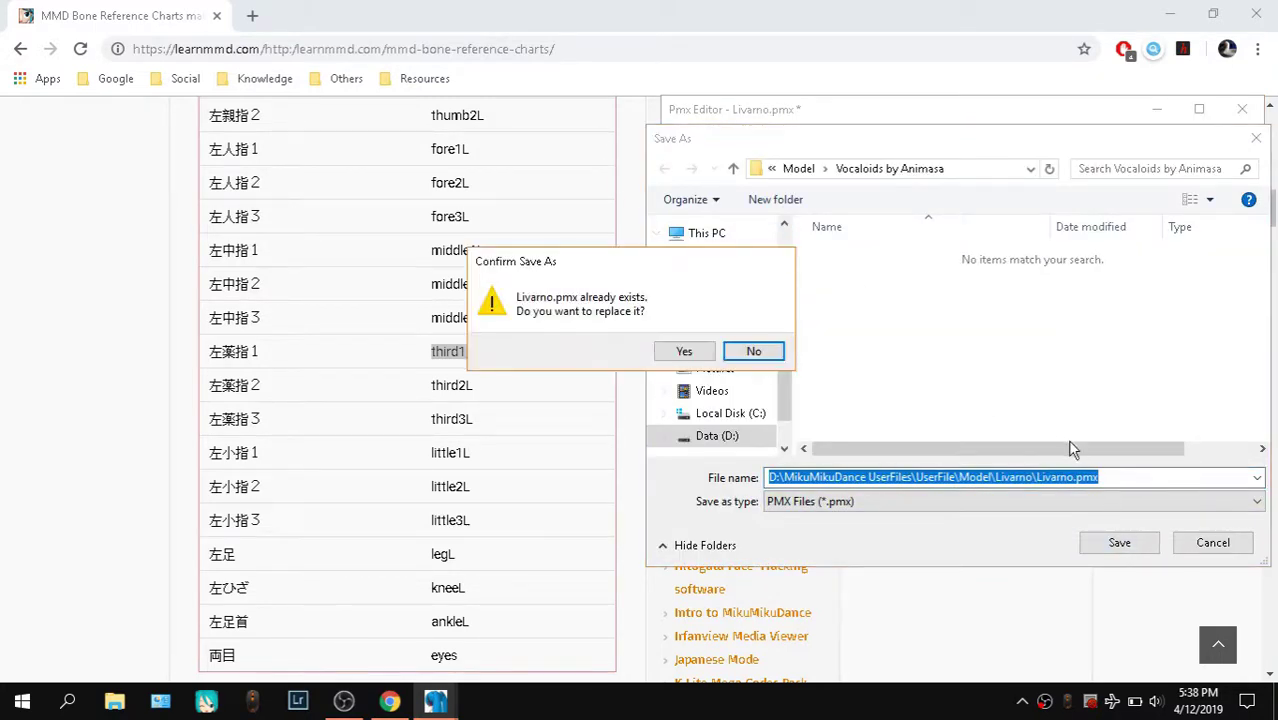
click(686, 352)
Close the Livarno and KAITO editor windows, discarding KAITO's unsaved edits, and close the browser with the reference chart
drag(882, 118, 470, 119)
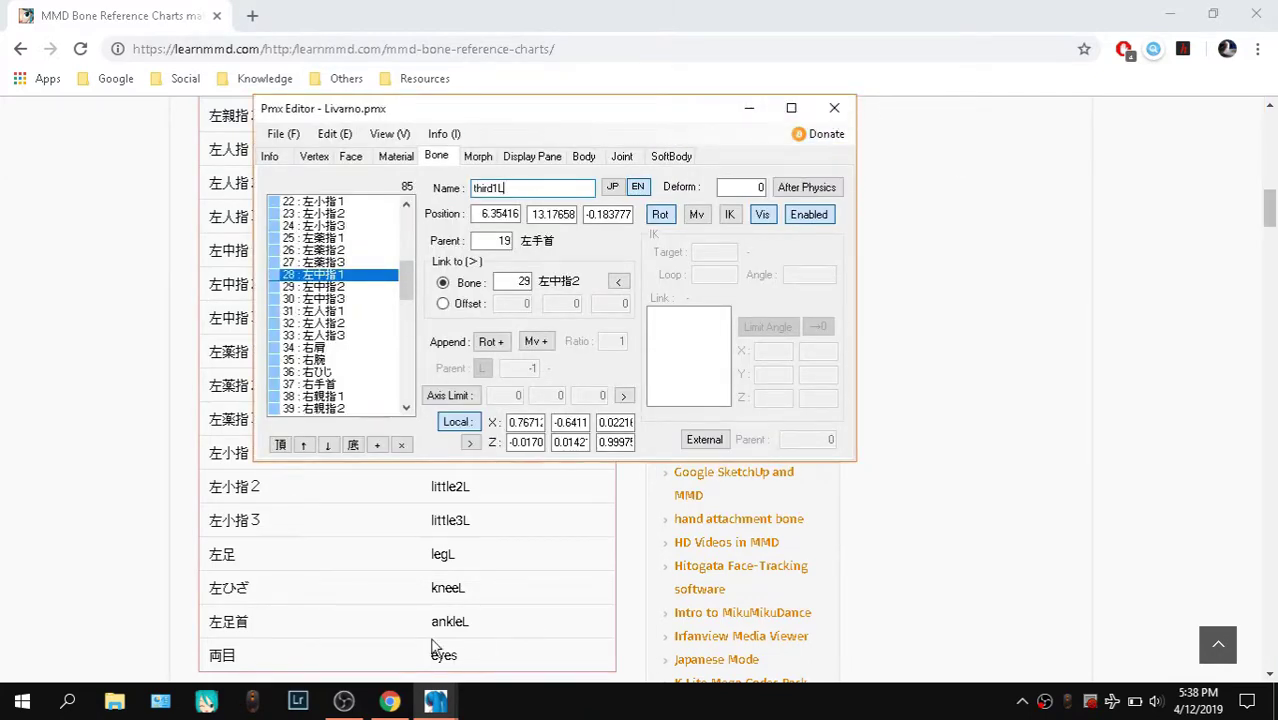
click(446, 696)
click(462, 569)
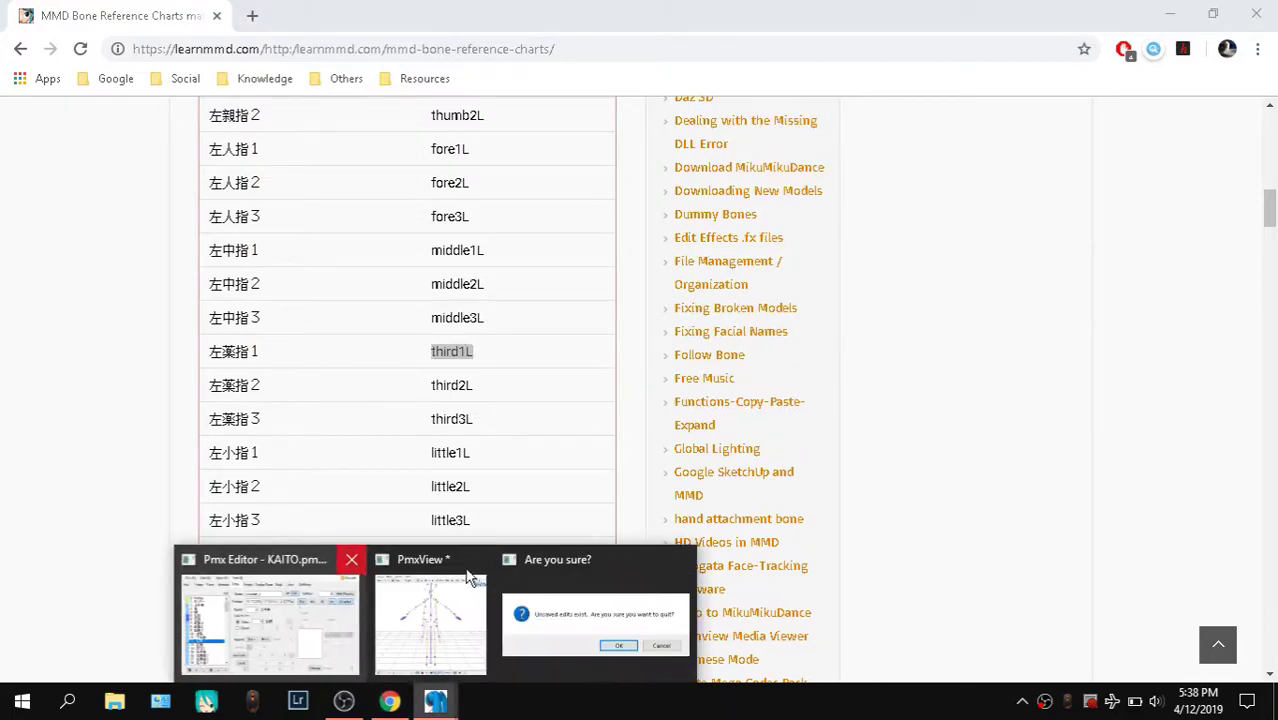
click(577, 622)
click(677, 423)
click(1256, 14)
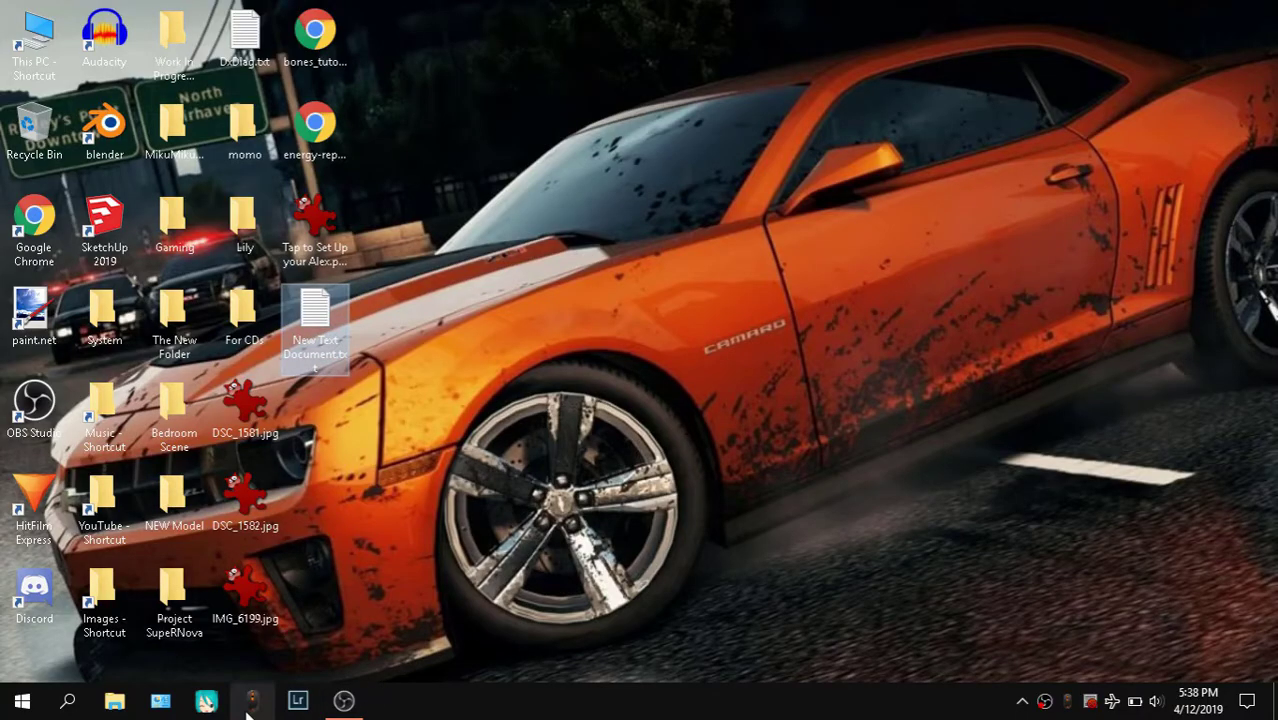
Start MikuMikuDance and load the Livarno model from the UserFile Model folder on Data (D:), accepting its model information
click(209, 707)
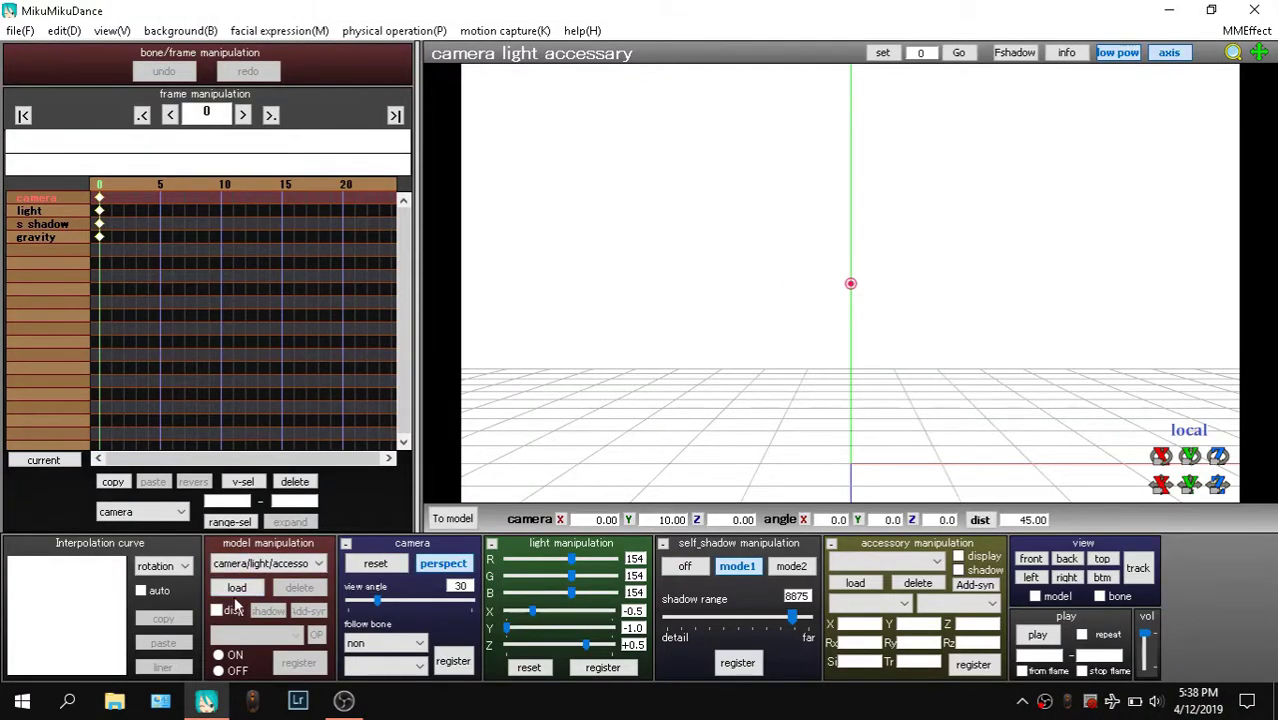
click(236, 588)
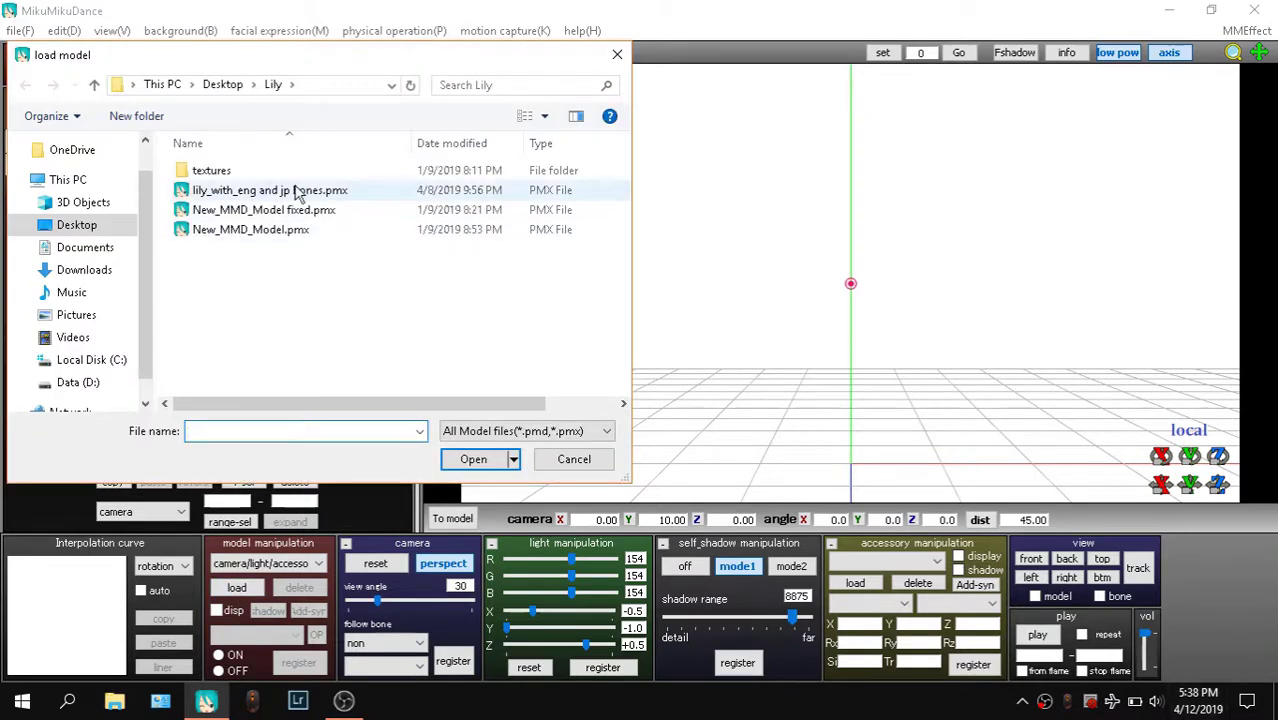
click(68, 224)
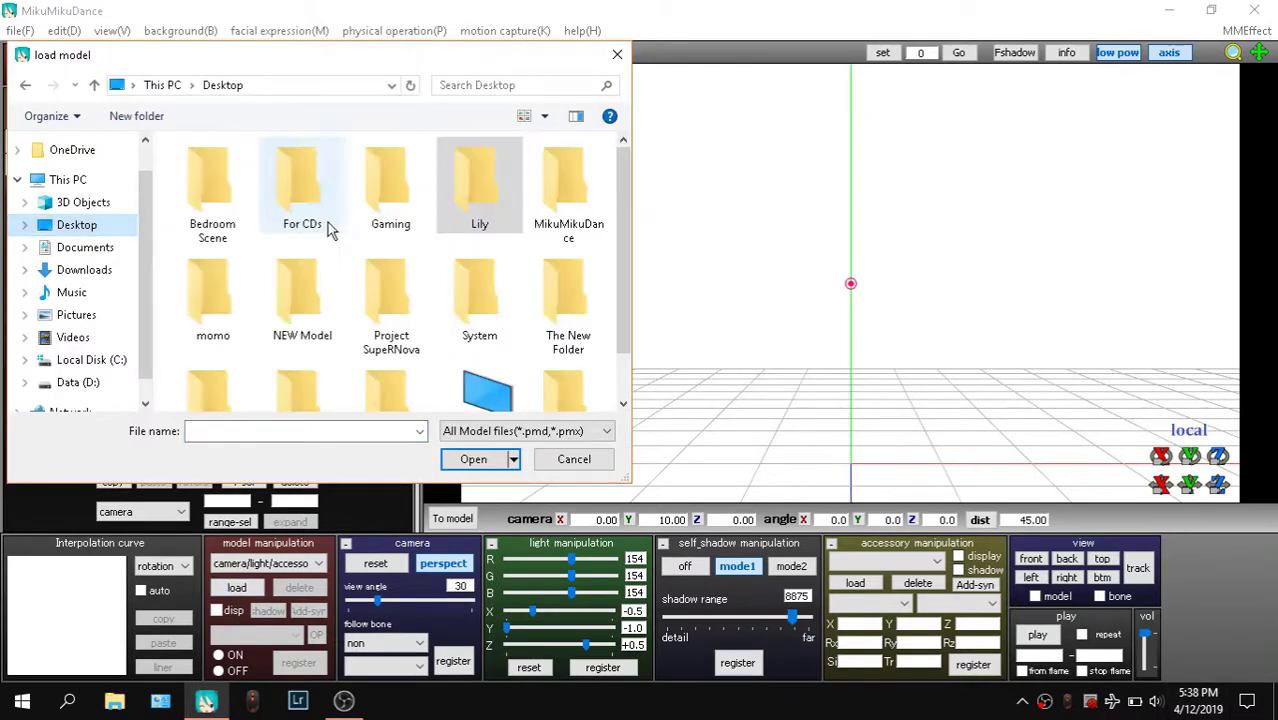
click(80, 382)
double_click(255, 210)
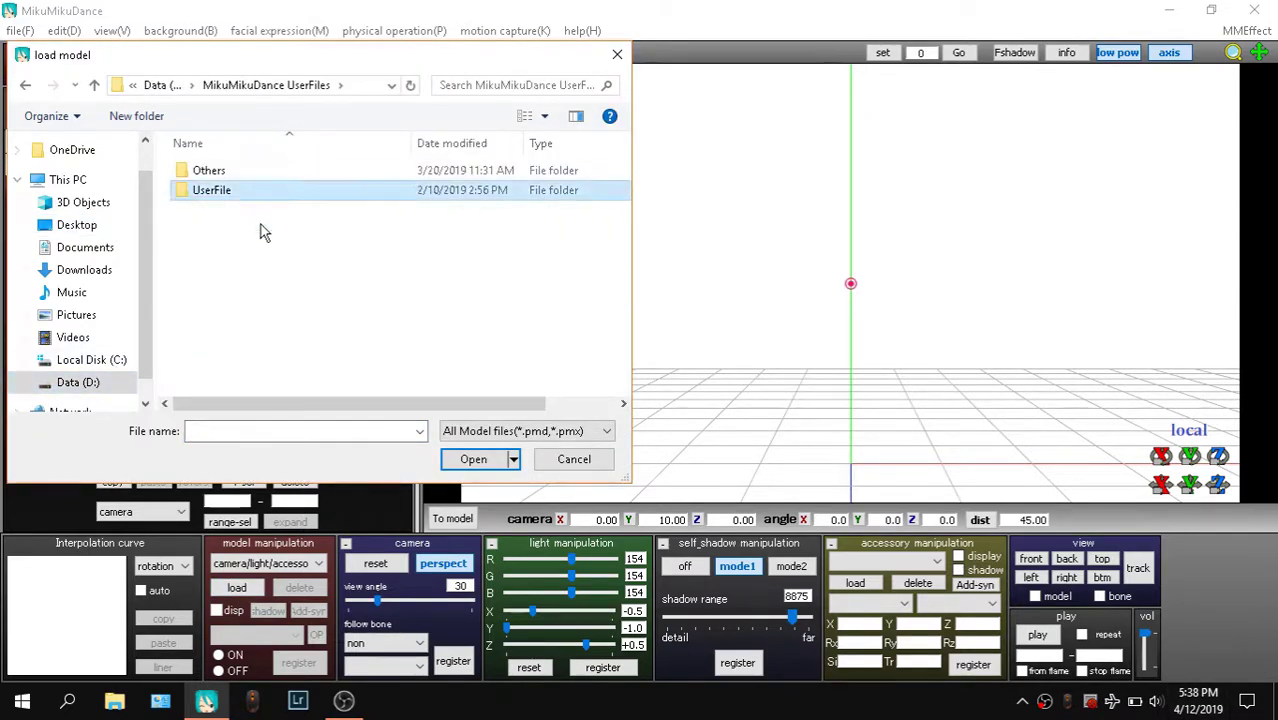
double_click(228, 189)
double_click(208, 230)
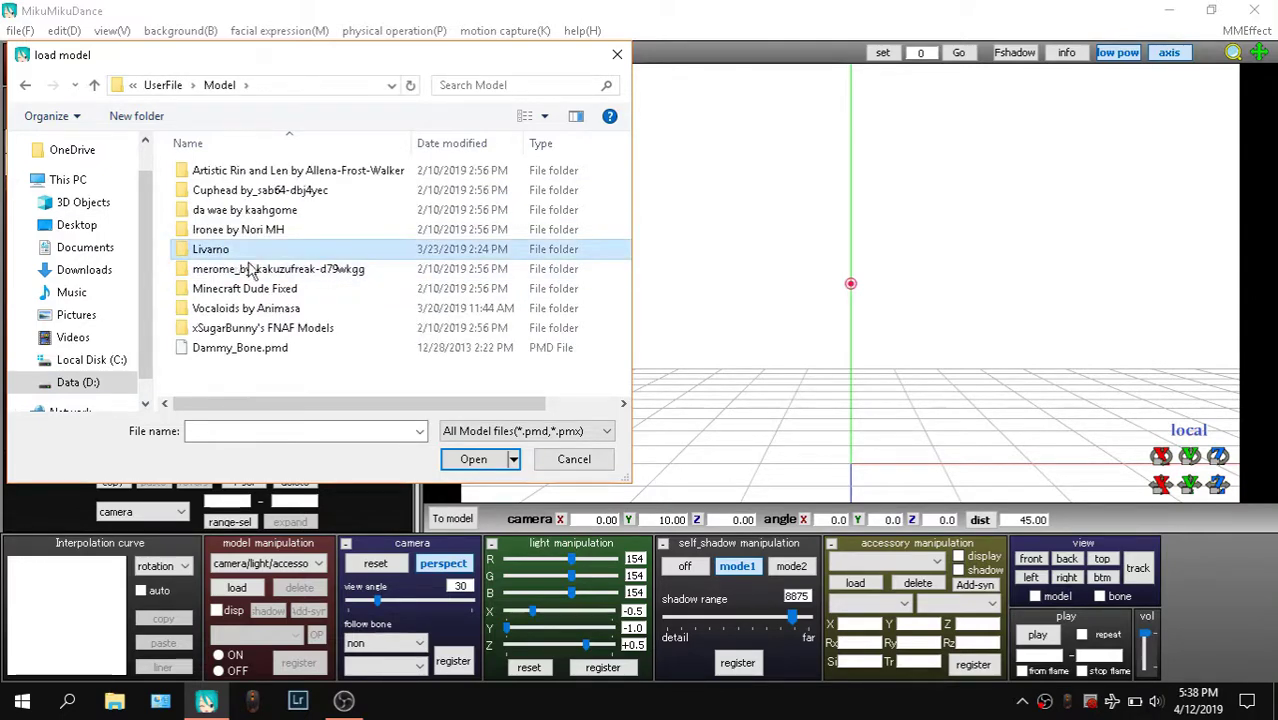
double_click(240, 249)
double_click(222, 210)
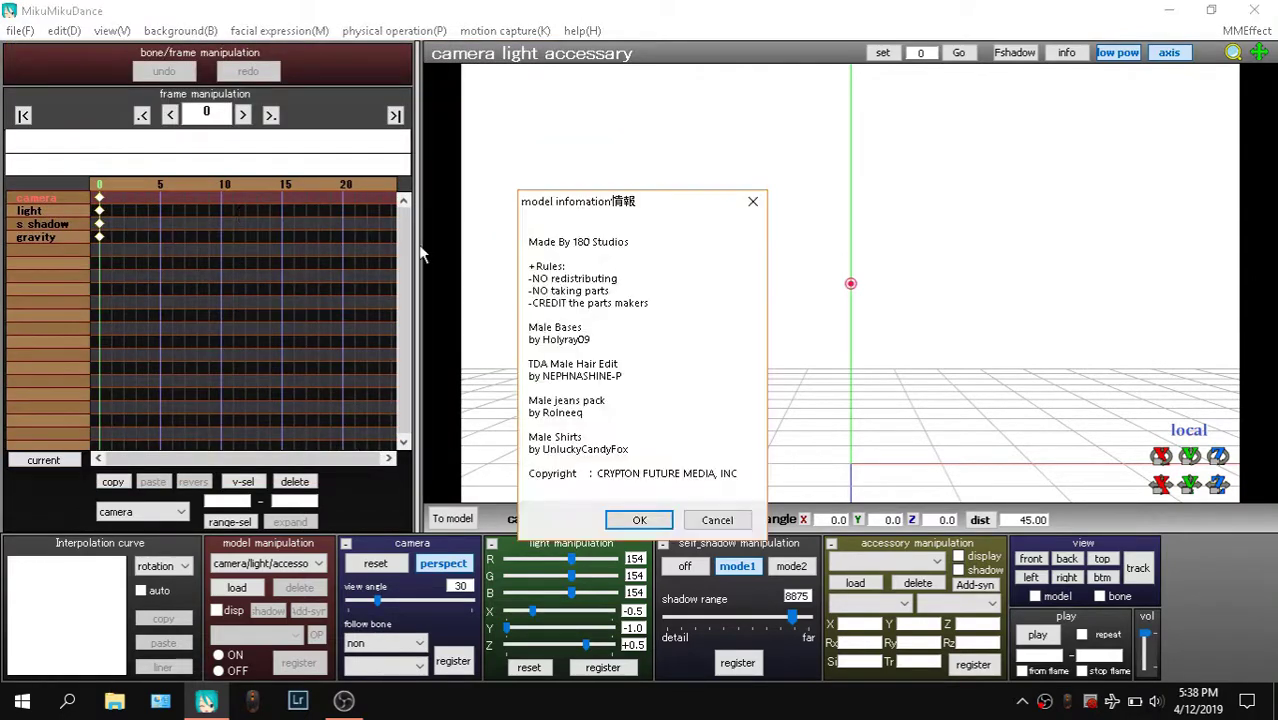
click(640, 519)
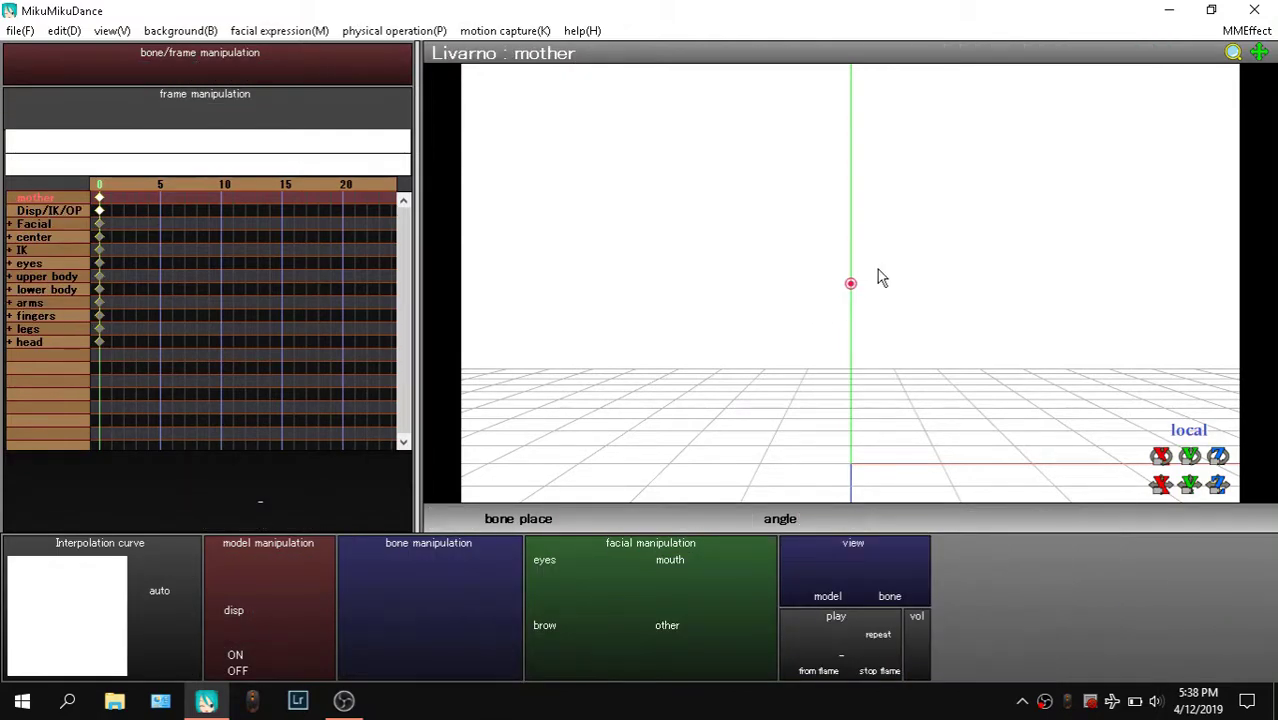
Orbit around the Livarno model and check the names of its left arm and finger bones
right_drag(880, 278, 833, 162)
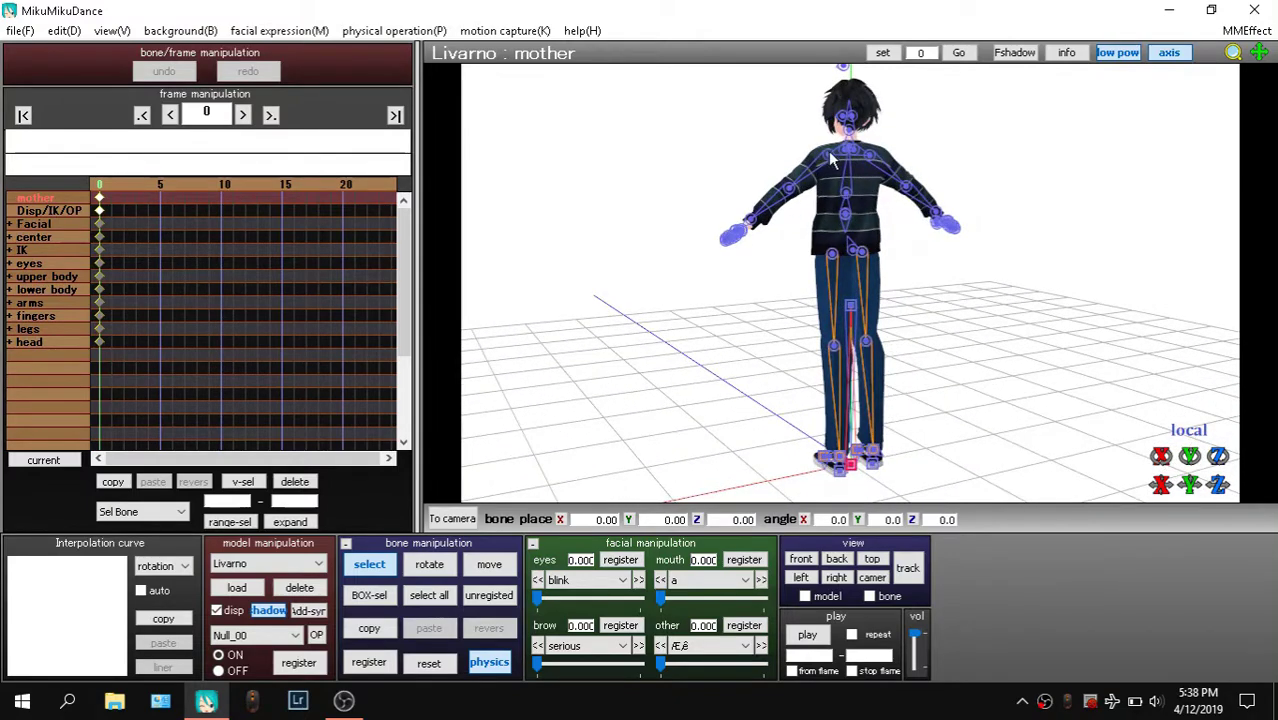
click(828, 158)
click(789, 189)
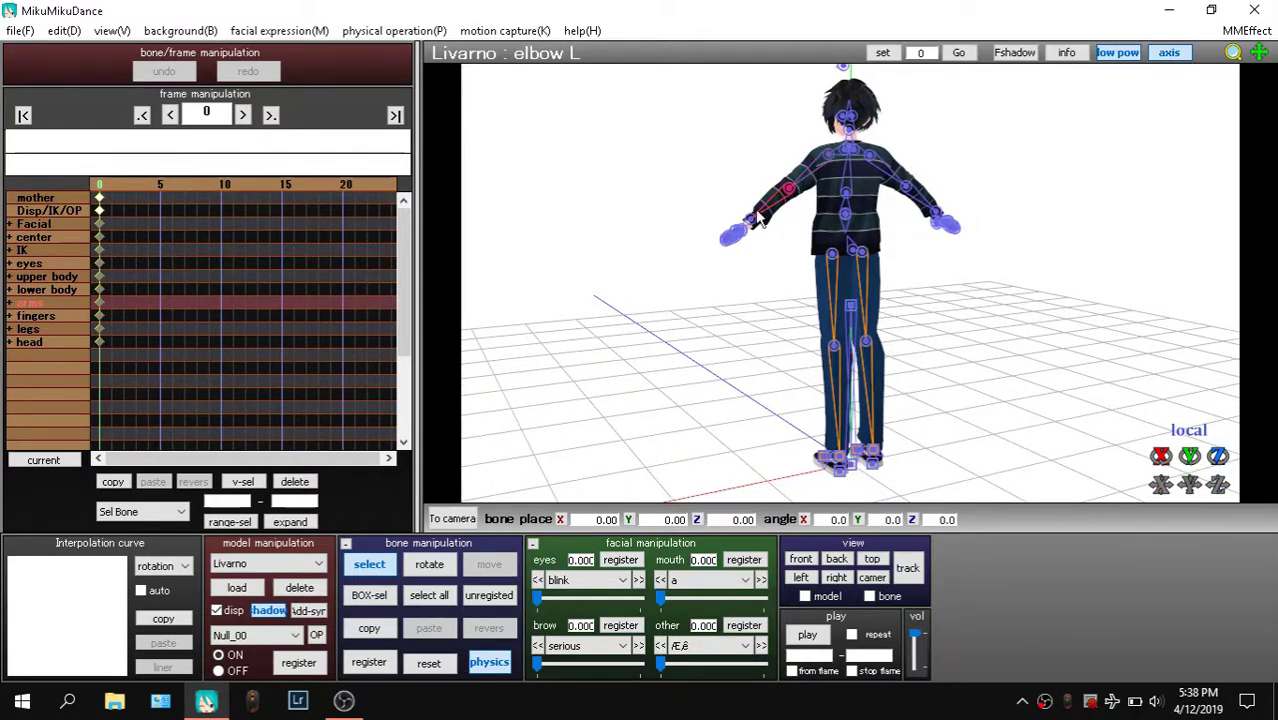
click(752, 226)
click(729, 244)
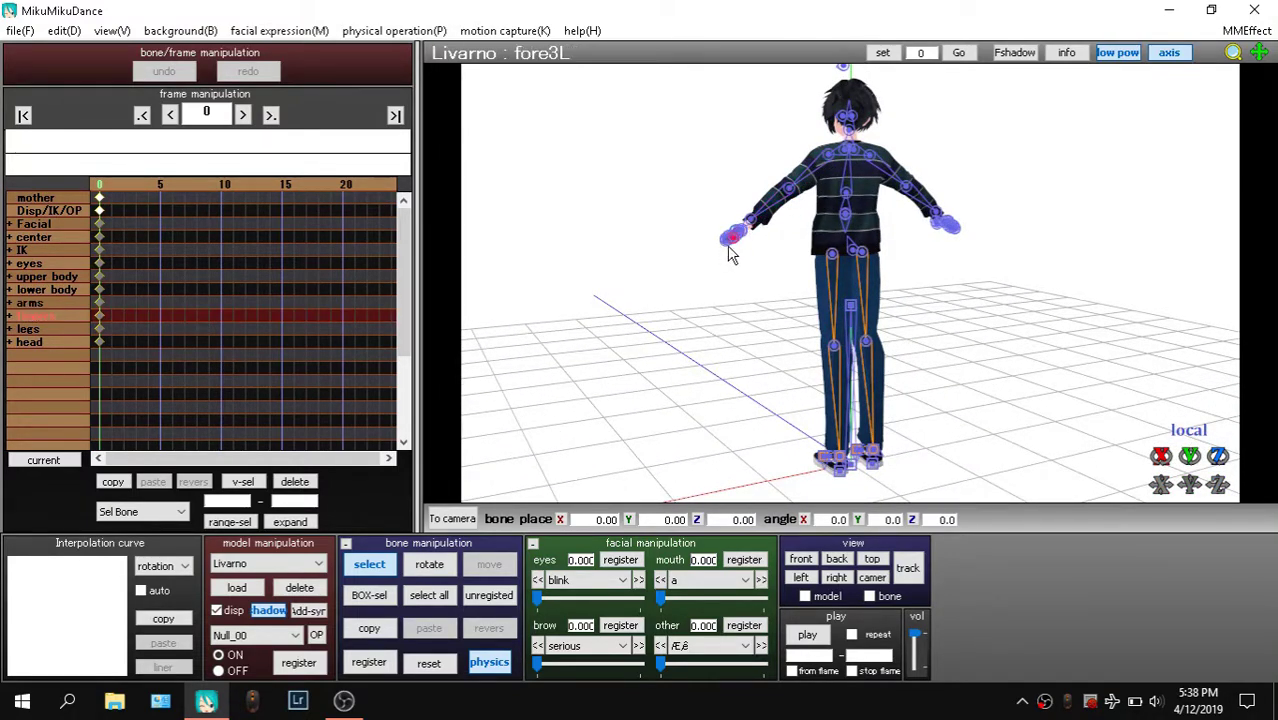
click(729, 245)
scroll(755, 245, up, 8)
scroll(758, 243, down, 8)
right_drag(758, 243, 625, 255)
Check the names of Livarno's head, shoulder, upper body and lower body bones
click(846, 118)
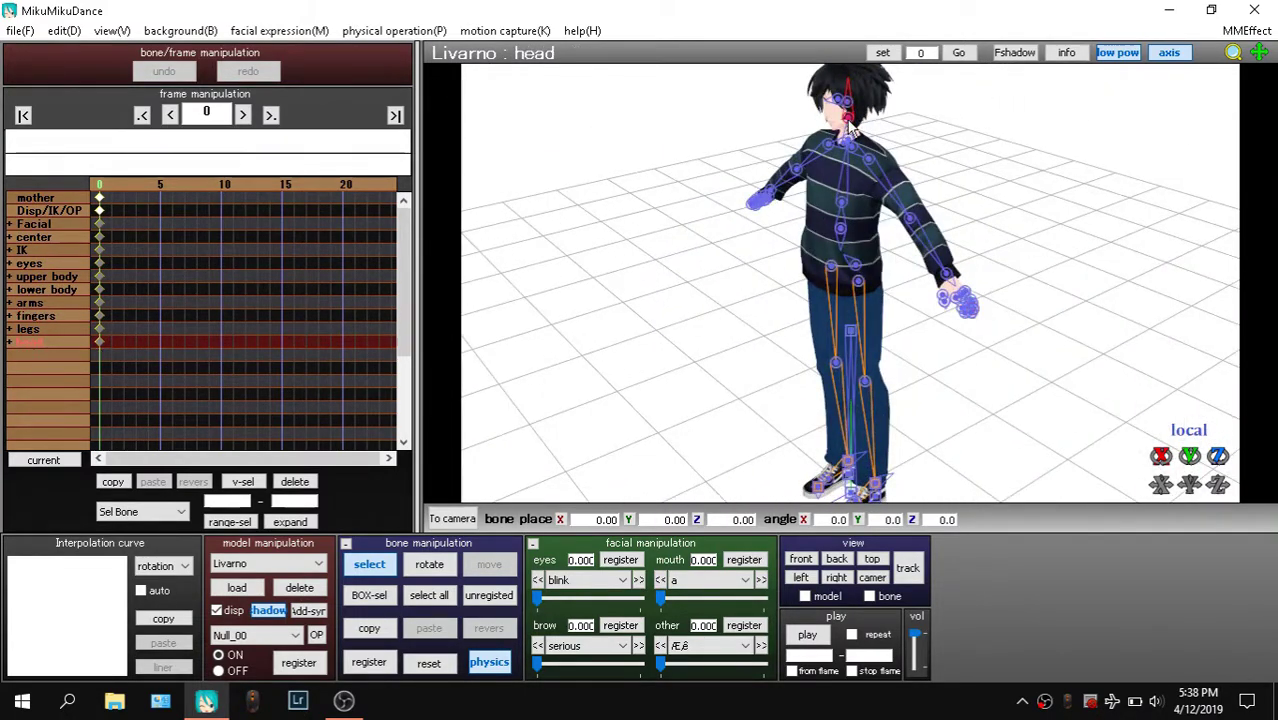
click(853, 152)
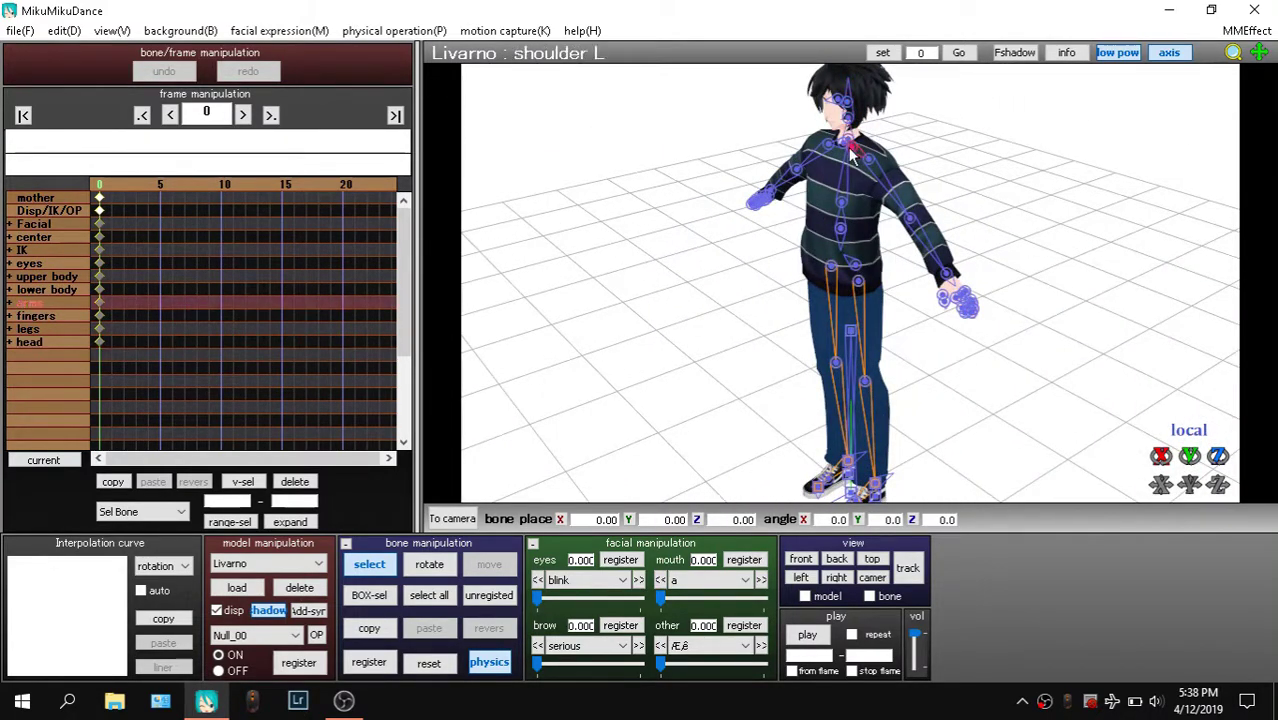
click(842, 214)
click(841, 231)
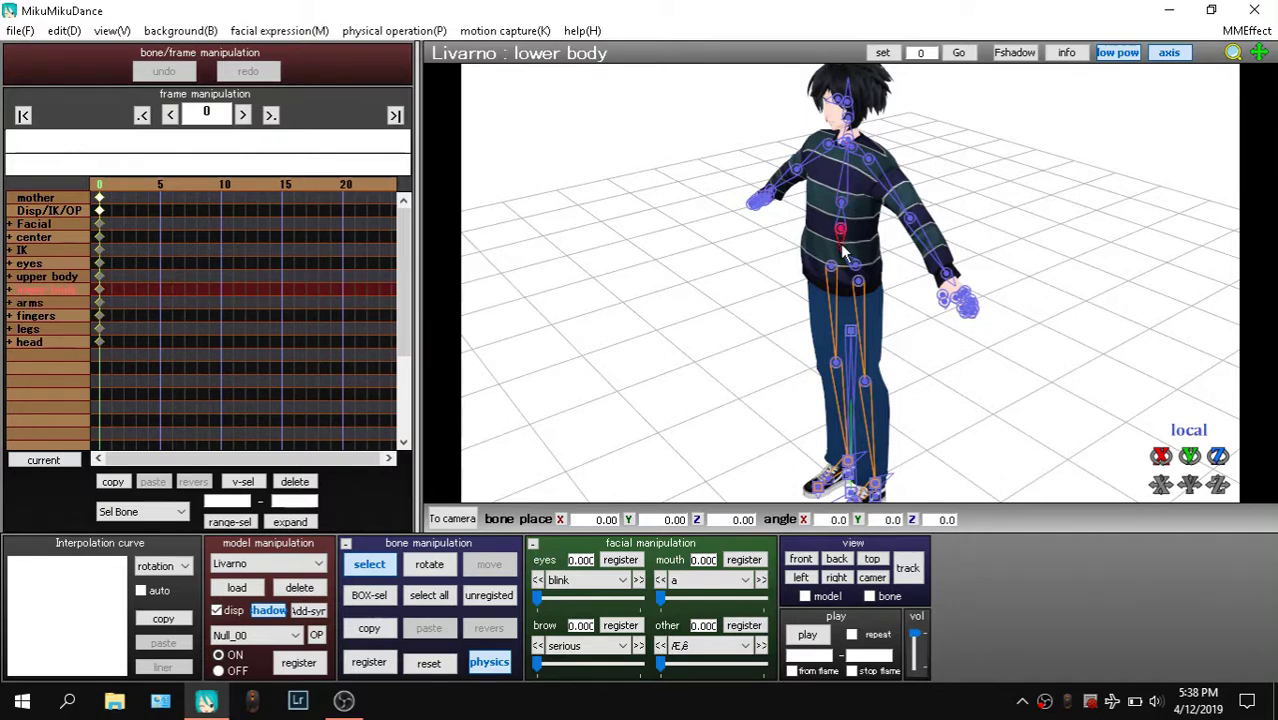
click(843, 229)
click(841, 203)
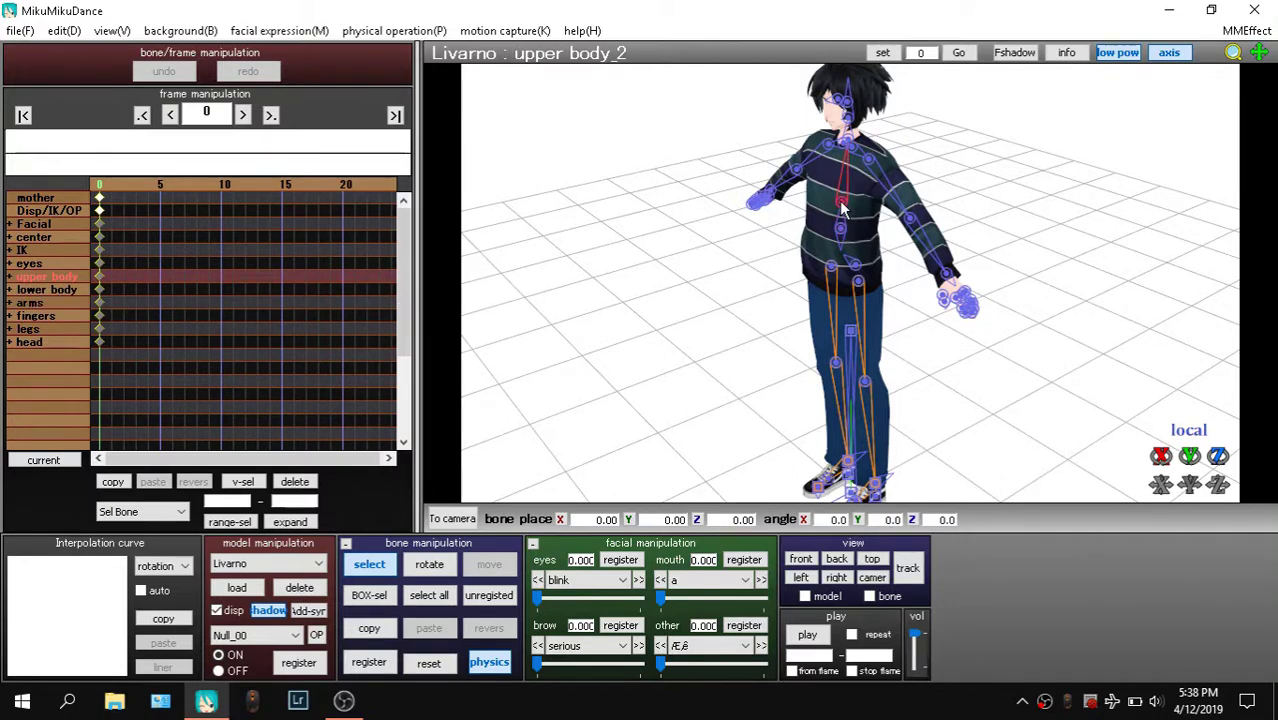
Quit MikuMikuDance without saving the project
click(1254, 10)
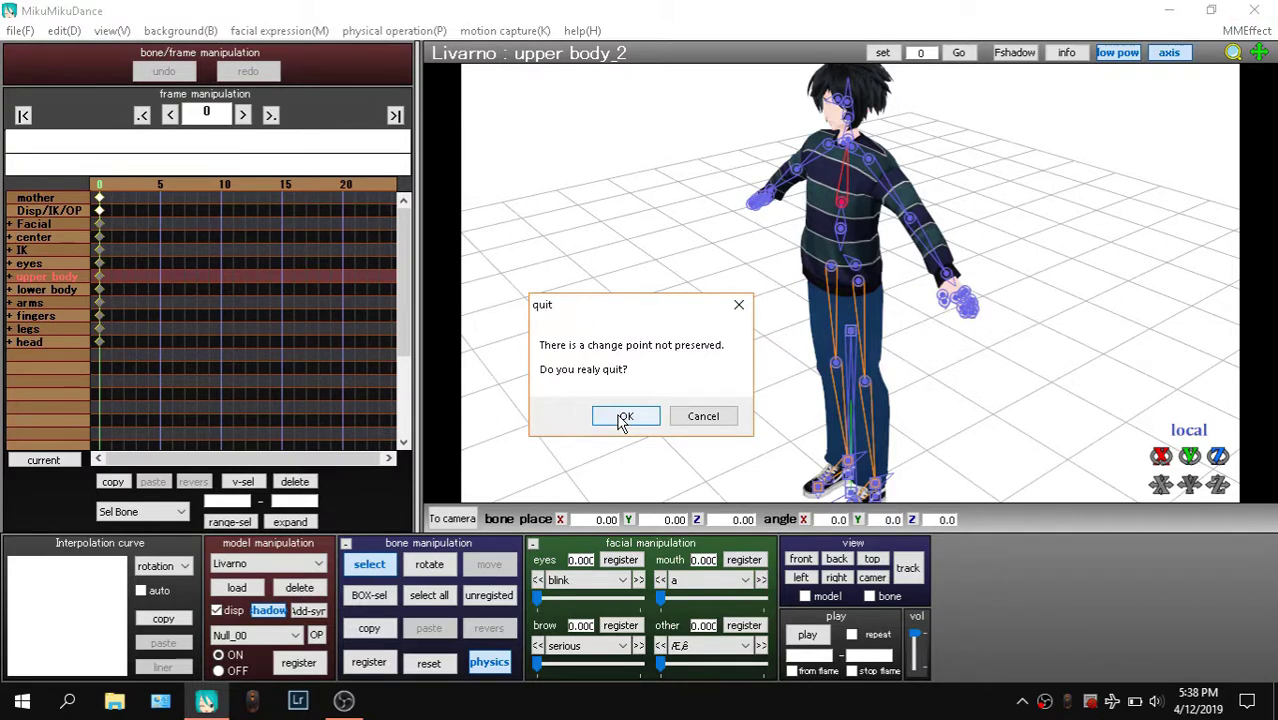
click(703, 421)
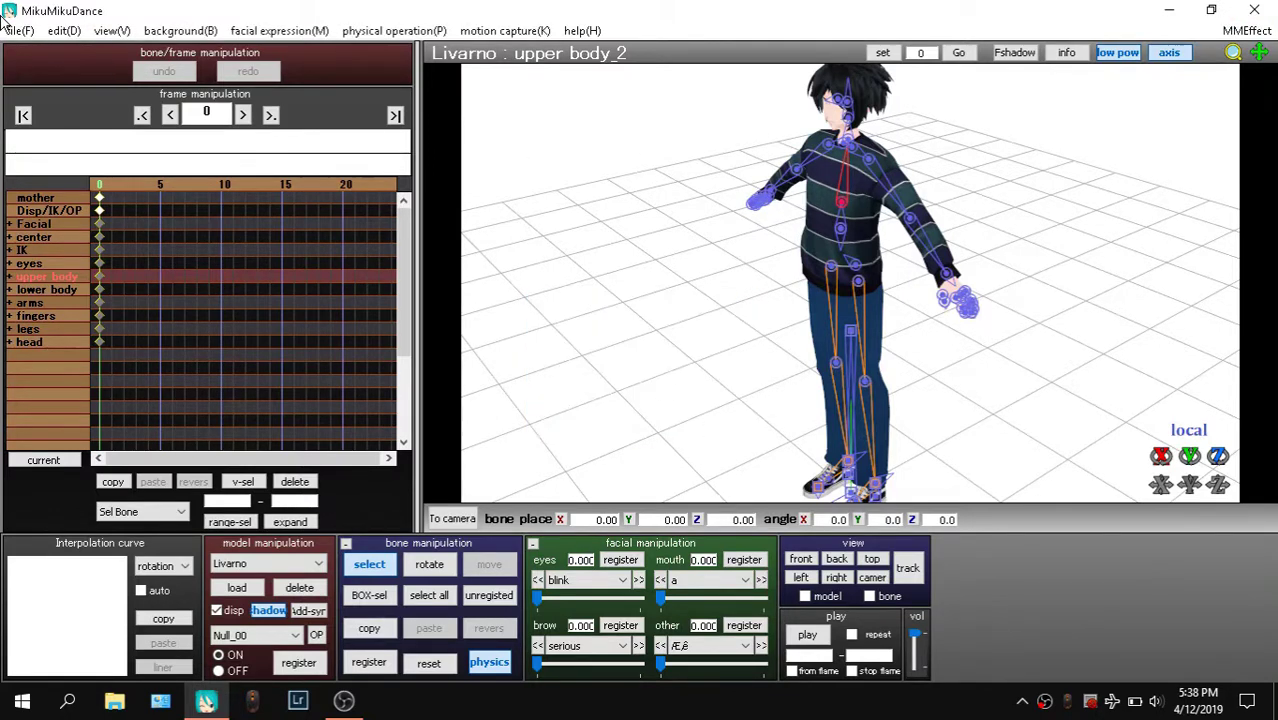
click(20, 30)
click(139, 236)
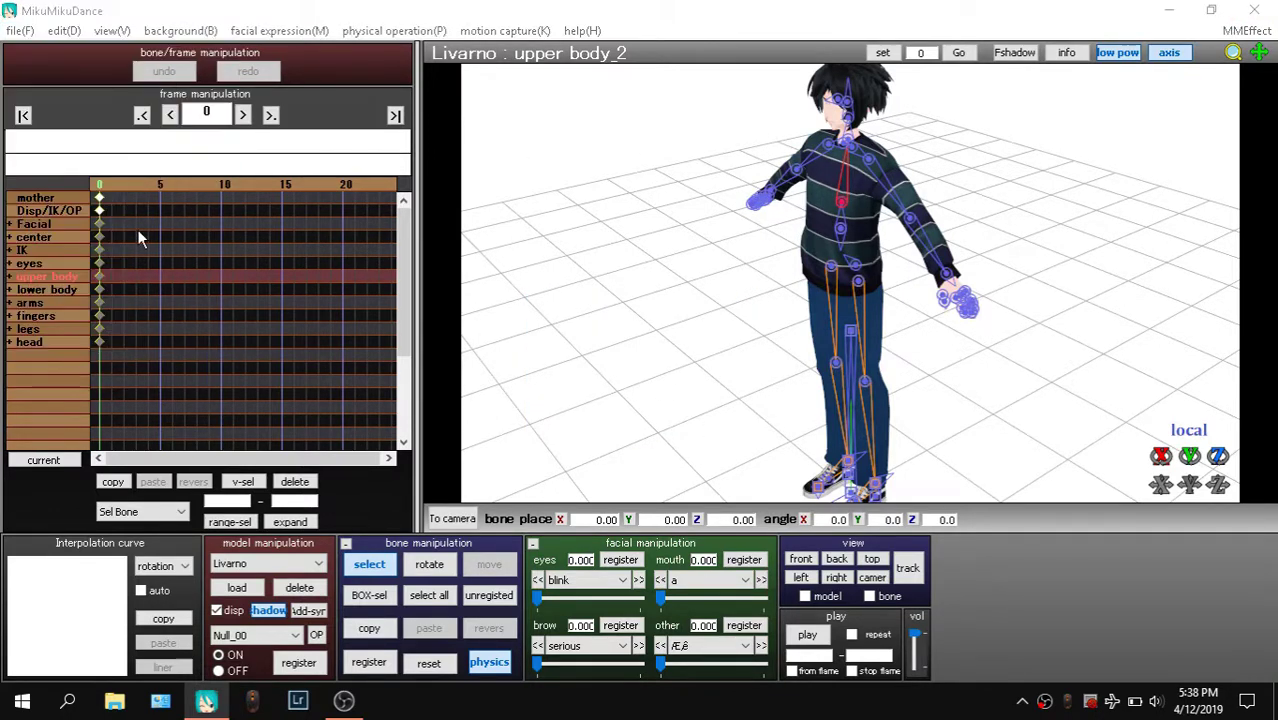
click(531, 456)
click(1254, 10)
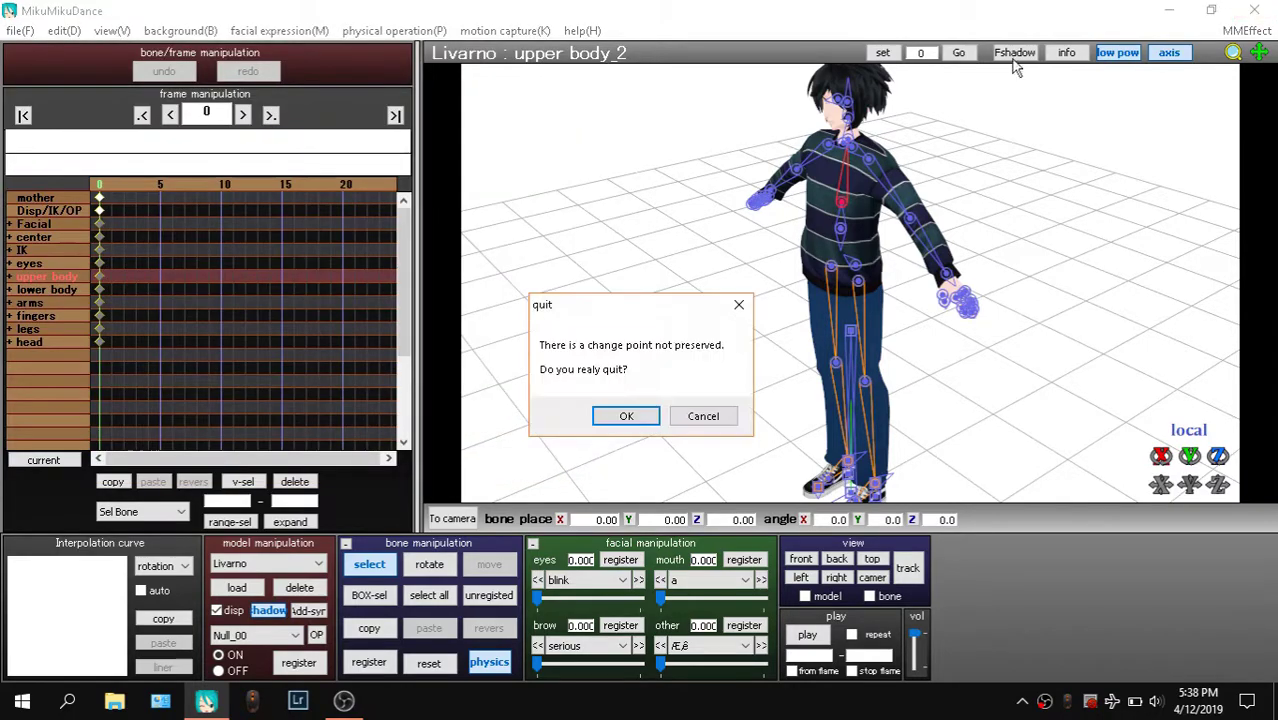
click(632, 424)
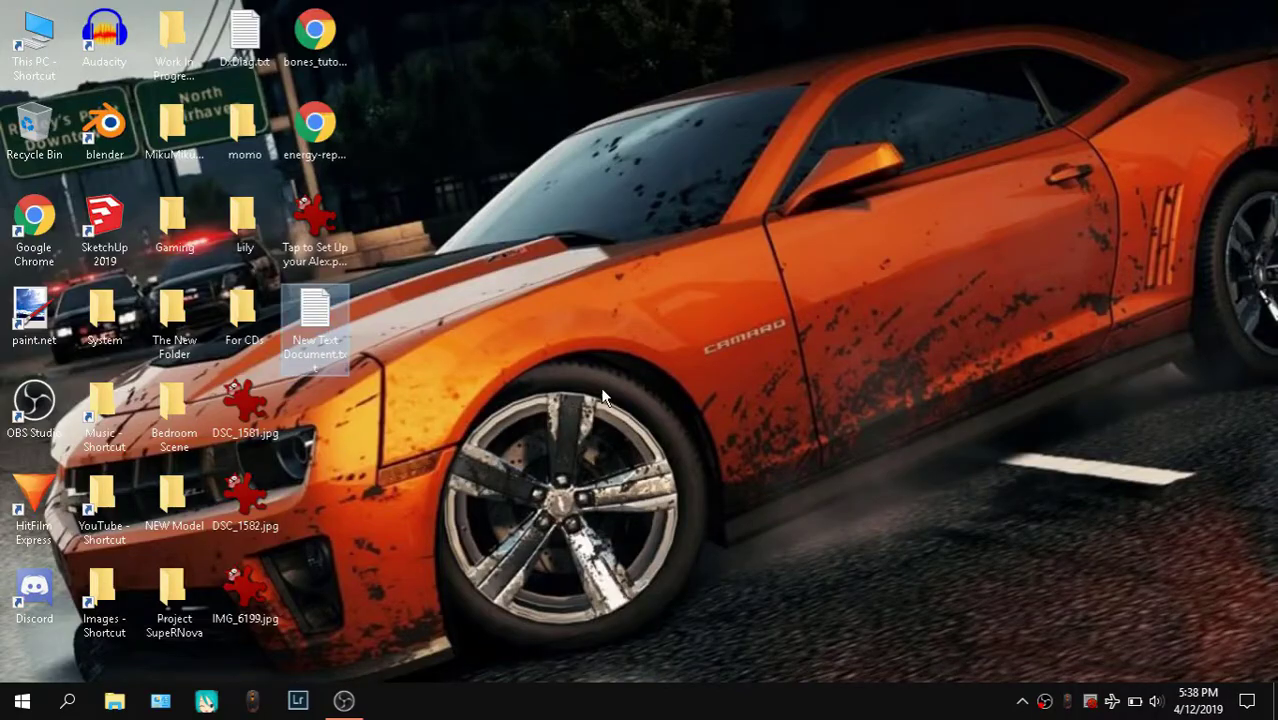
click(342, 708)
click(342, 708)
click(342, 708)
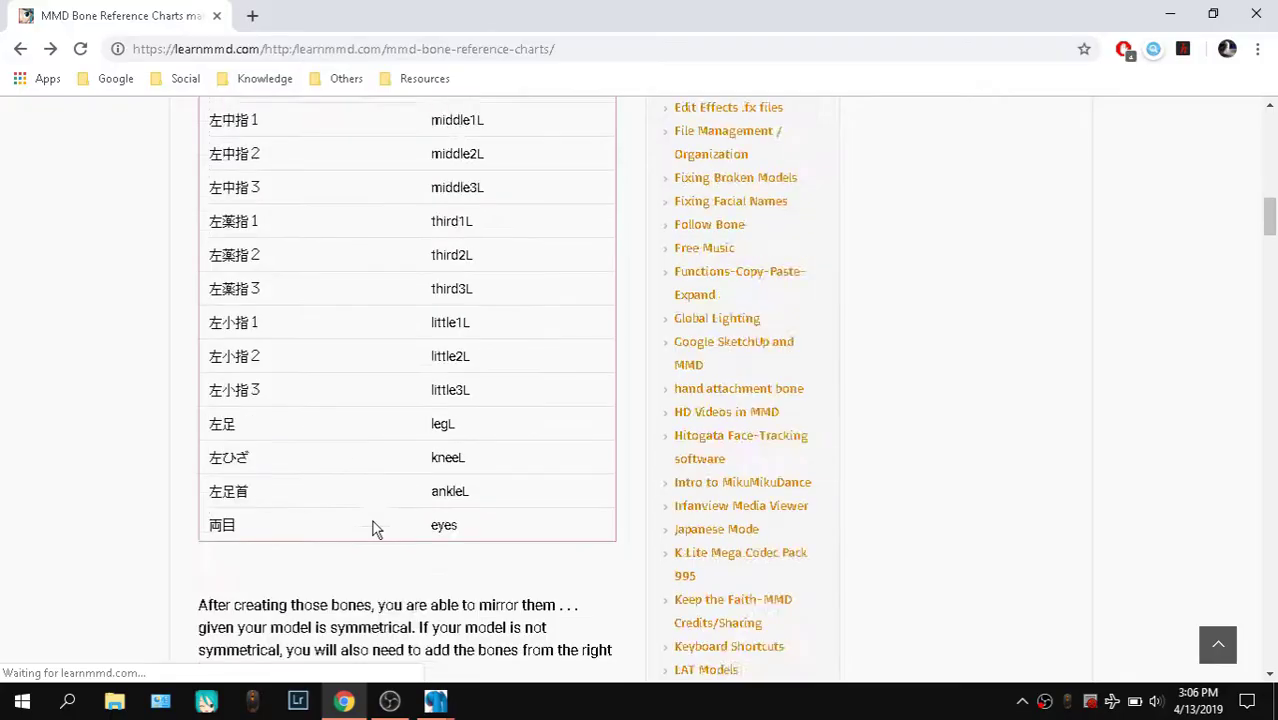
Review the Japanese and English names of the left-side bones in the MMD bone reference chart
scroll(470, 499, down, 3)
scroll(475, 480, up, 5)
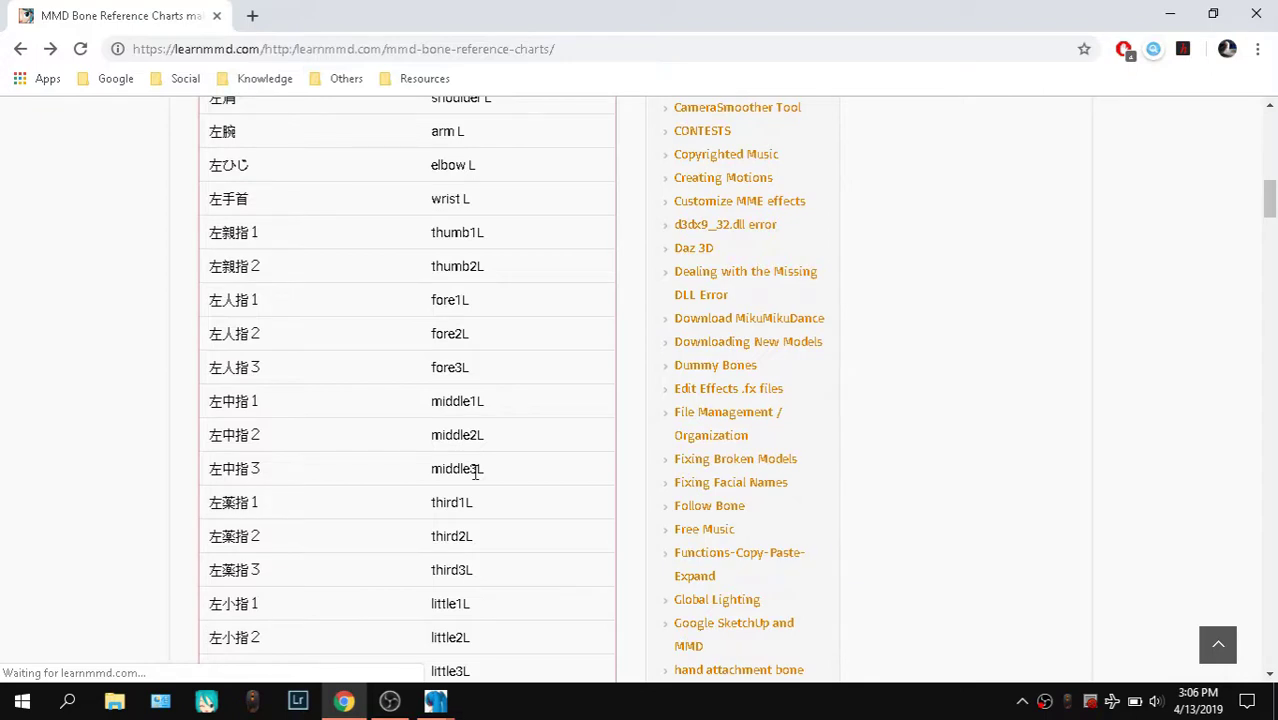
double_click(437, 230)
click(505, 234)
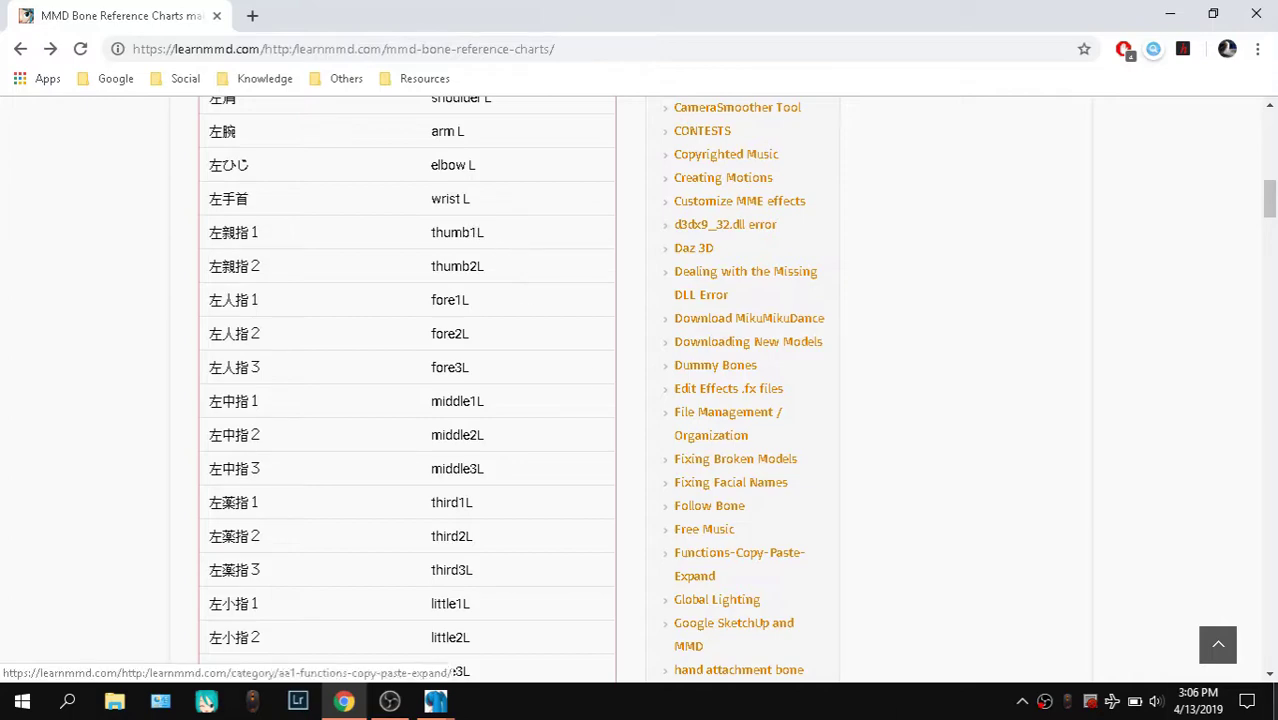
click(1197, 708)
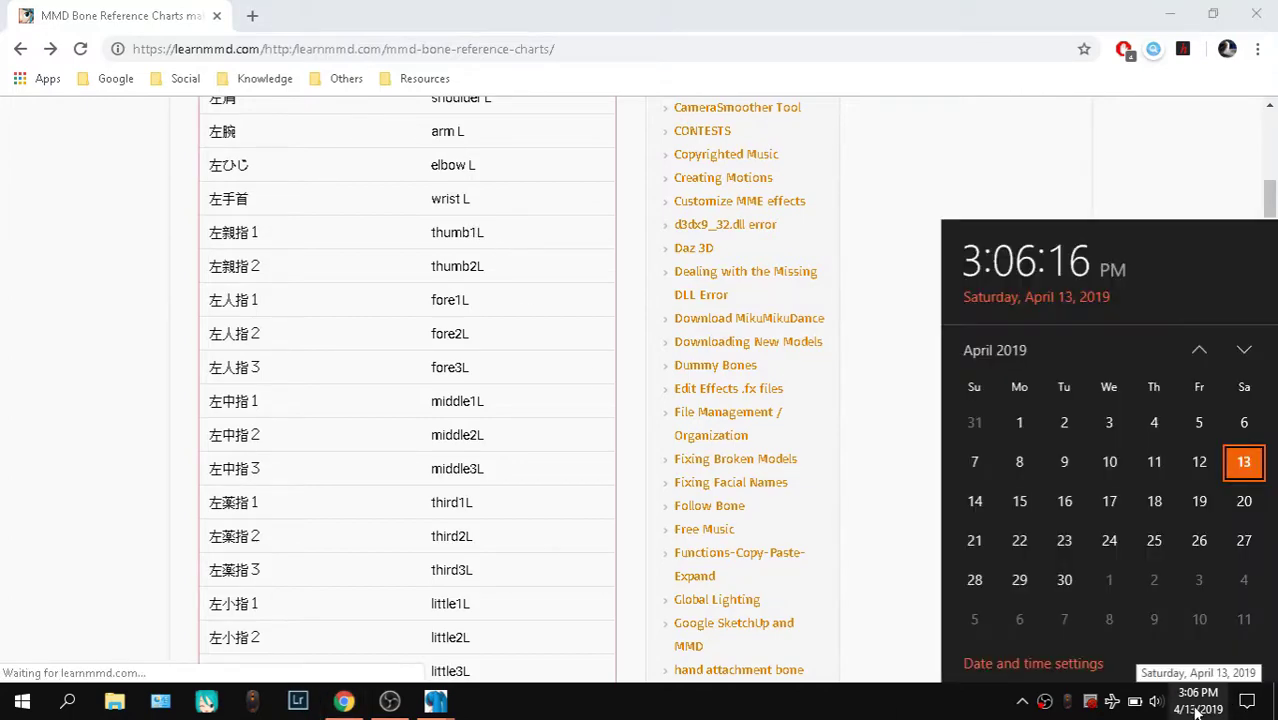
click(258, 318)
scroll(258, 318, down, 5)
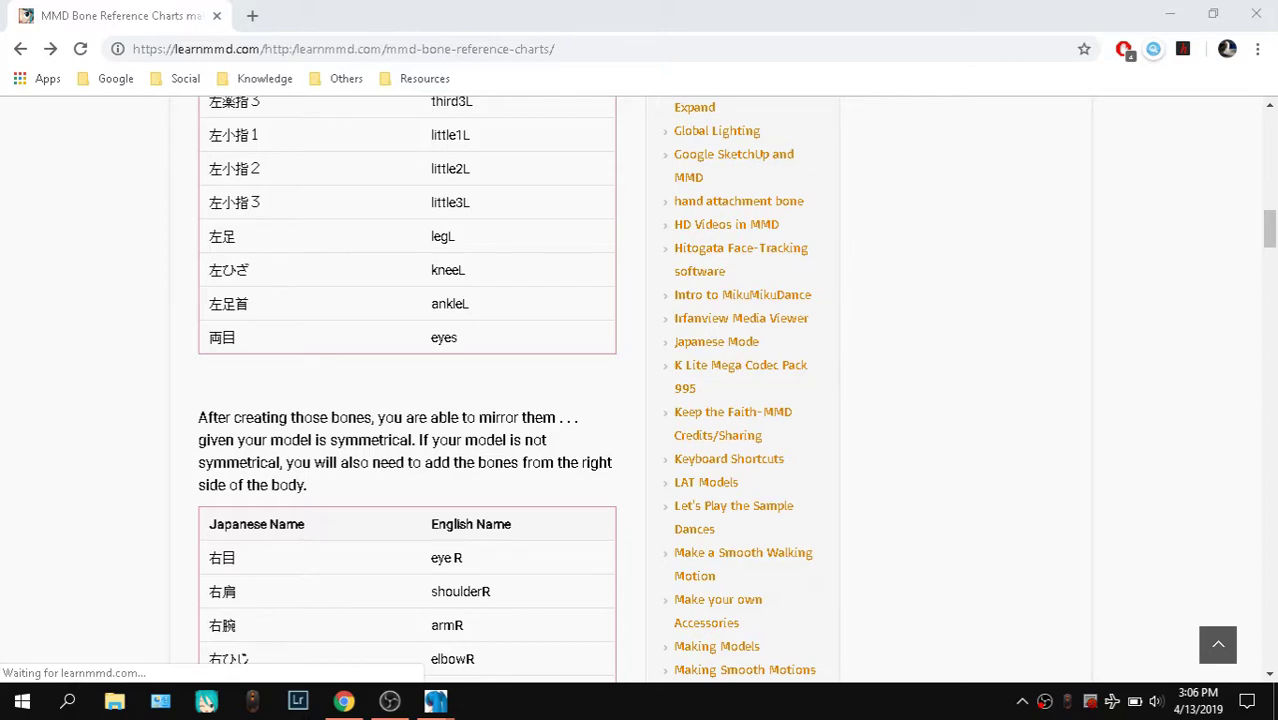
Switch to the Livarno model in Pmx Editor and show the English name of bone 28 in the bone list
mouse_move(440, 700)
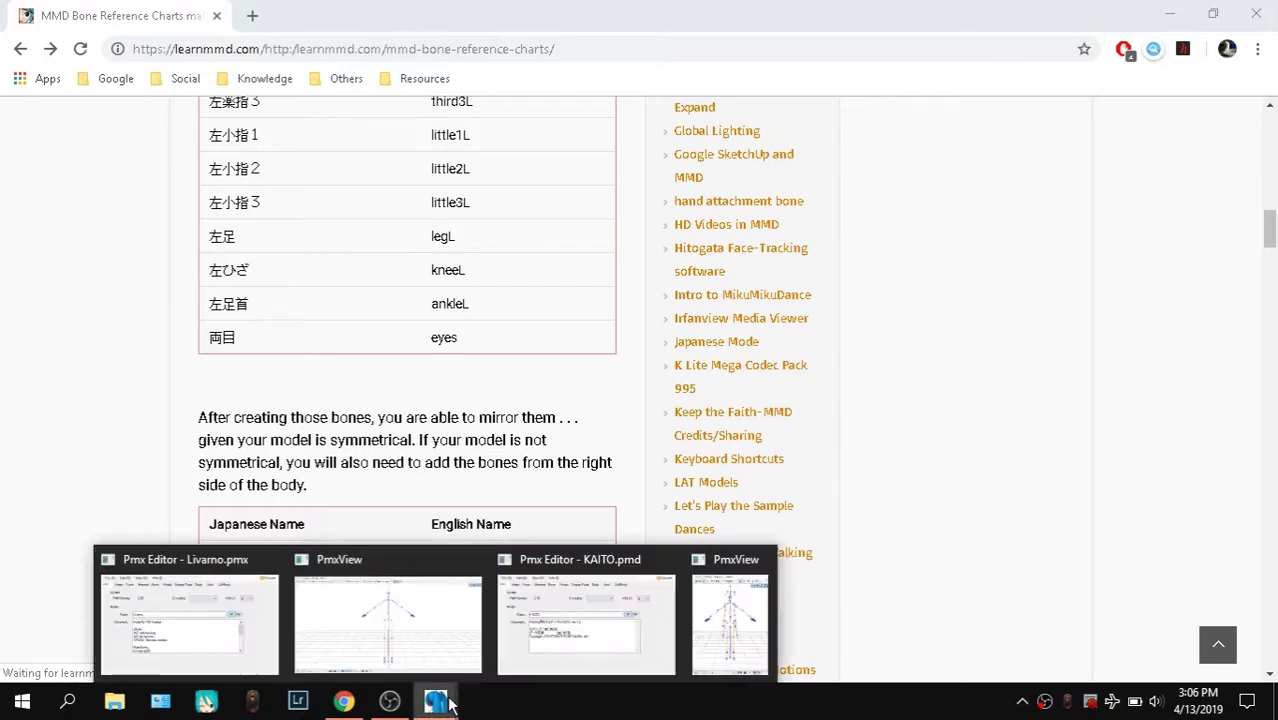
click(403, 617)
click(135, 570)
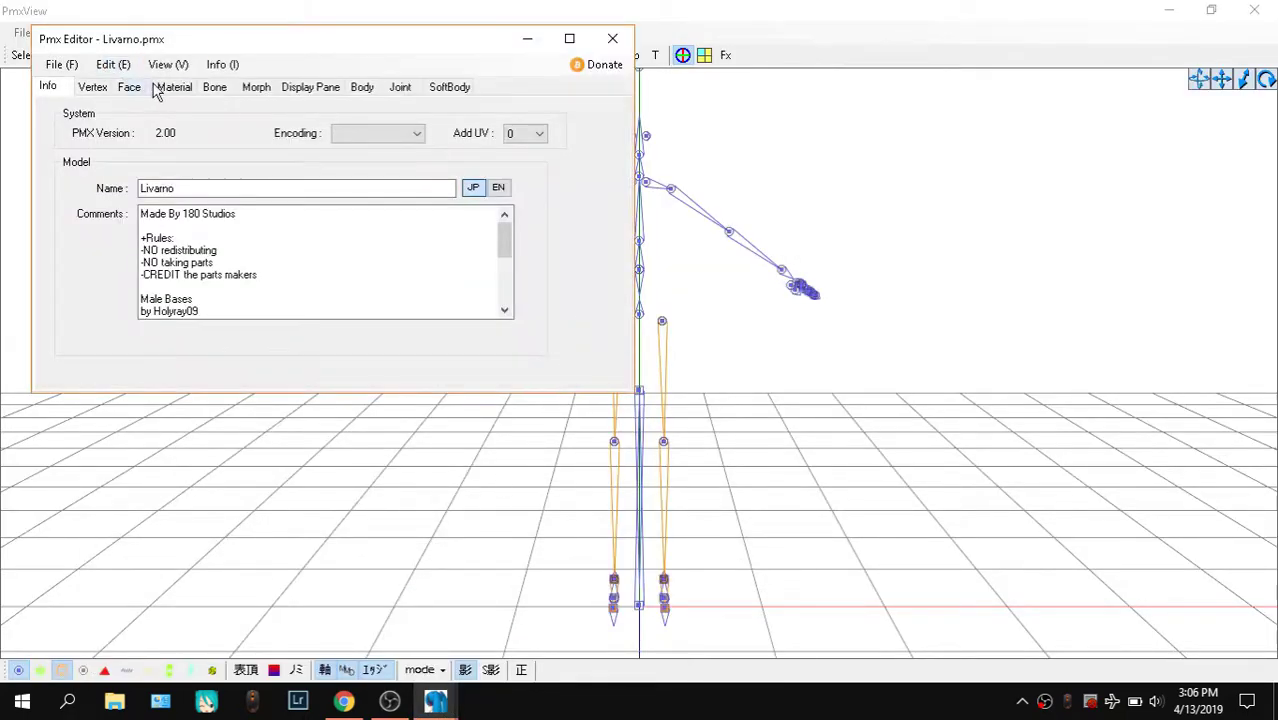
click(215, 88)
scroll(100, 215, down, 1)
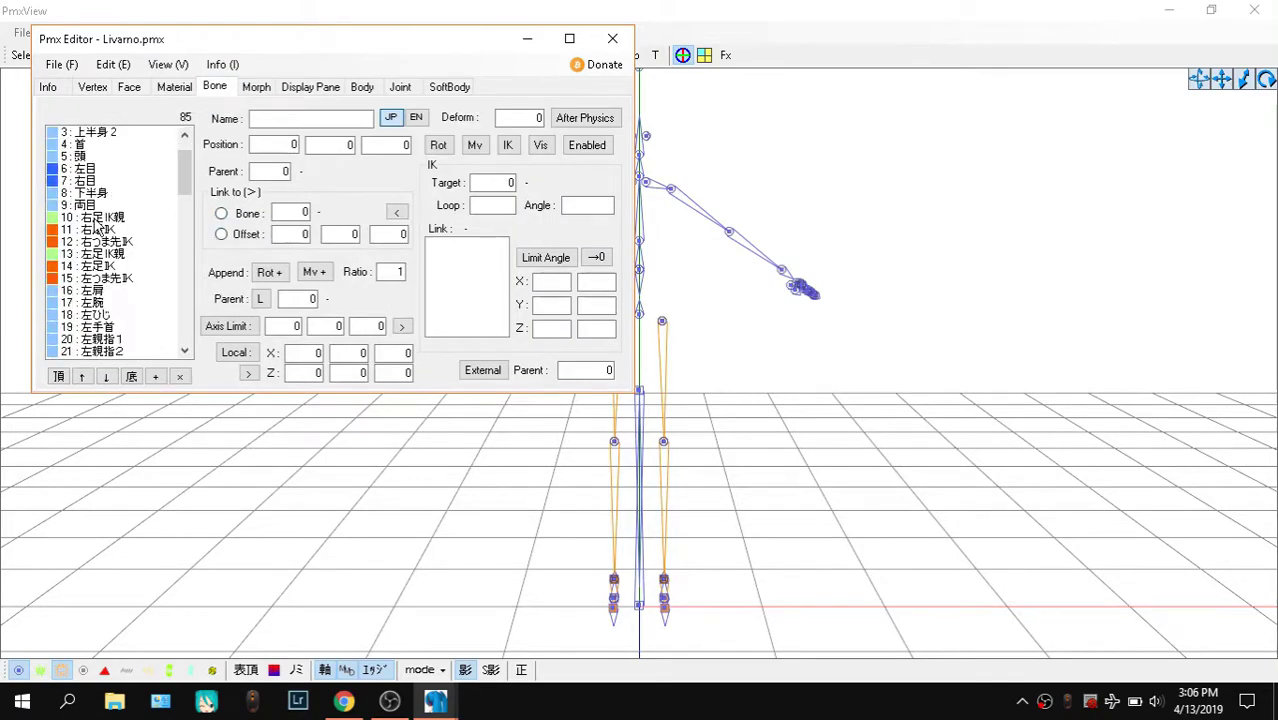
click(98, 218)
click(416, 118)
click(98, 254)
scroll(98, 254, down, 5)
click(98, 351)
click(98, 254)
Set the English name of bone 29 左中指2 to "third2L", copied from the reference chart
click(344, 701)
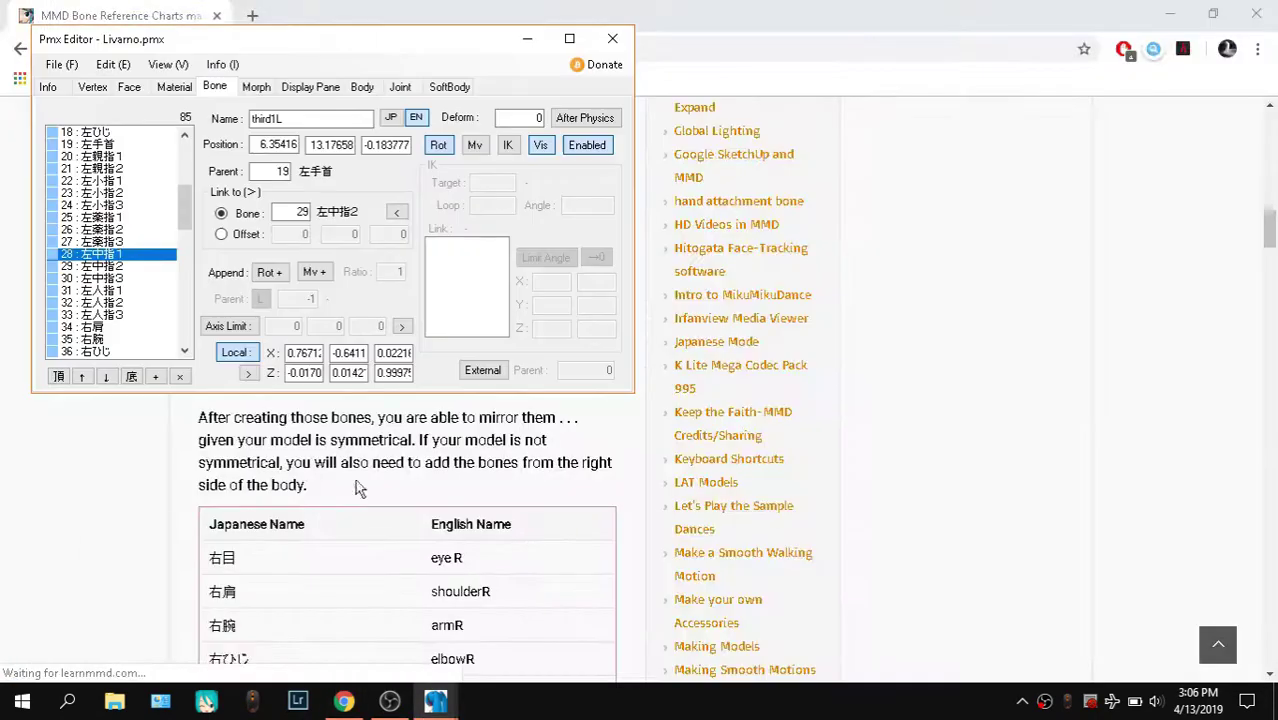
scroll(359, 485, up, 4)
double_click(452, 349)
click(435, 701)
text(third2L)
Set the Japanese name of bone 28 to 左薬指１, copied from the chart's third1L row
scroll(420, 400, up, 1)
click(736, 345)
drag(262, 409, 209, 409)
click(999, 206)
drag(905, 208, 790, 213)
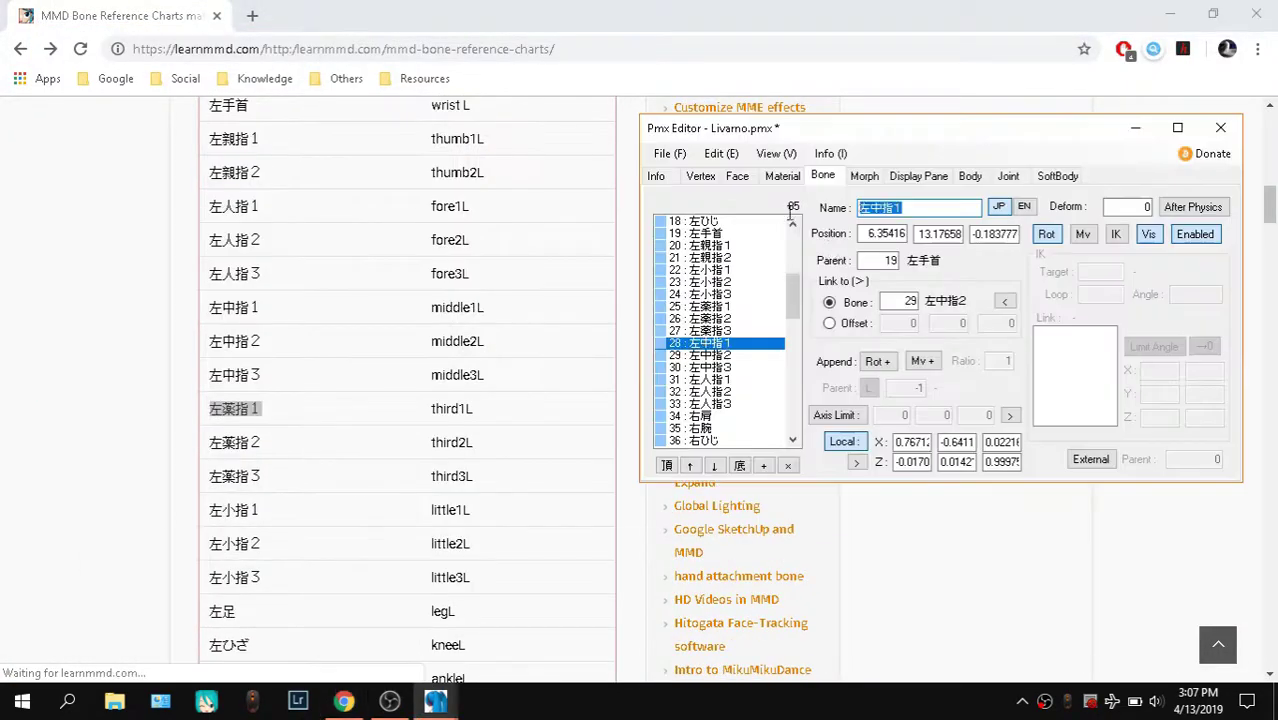
text(左薬指１)
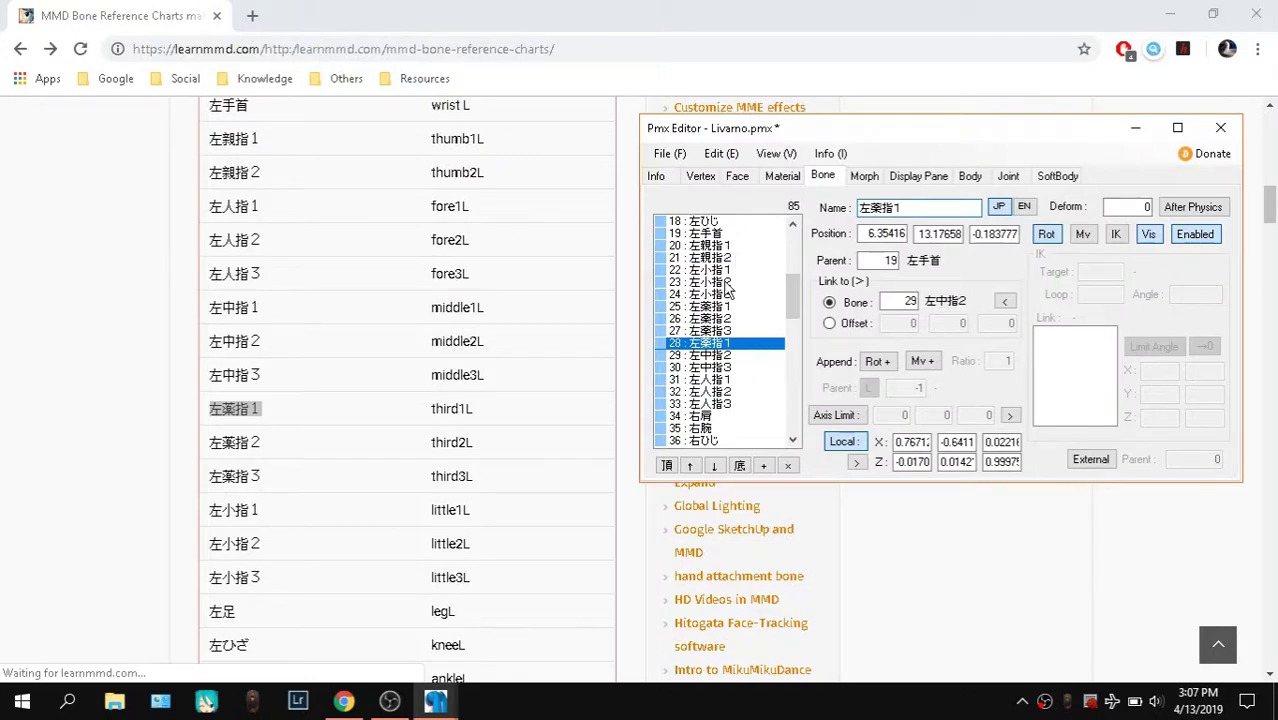
Compare the chart's left thumb and finger names with Livarno's Japanese bone names from bone 20 onward
scroll(357, 342, up, 4)
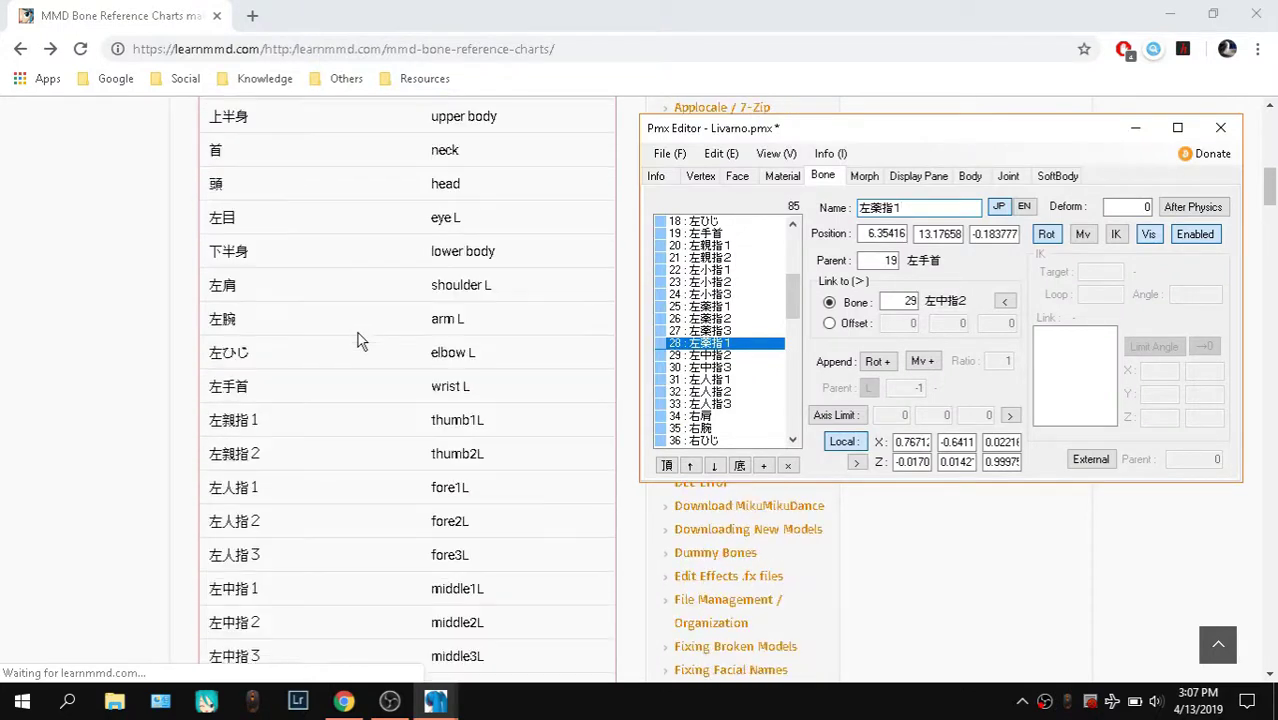
scroll(320, 420, down, 1)
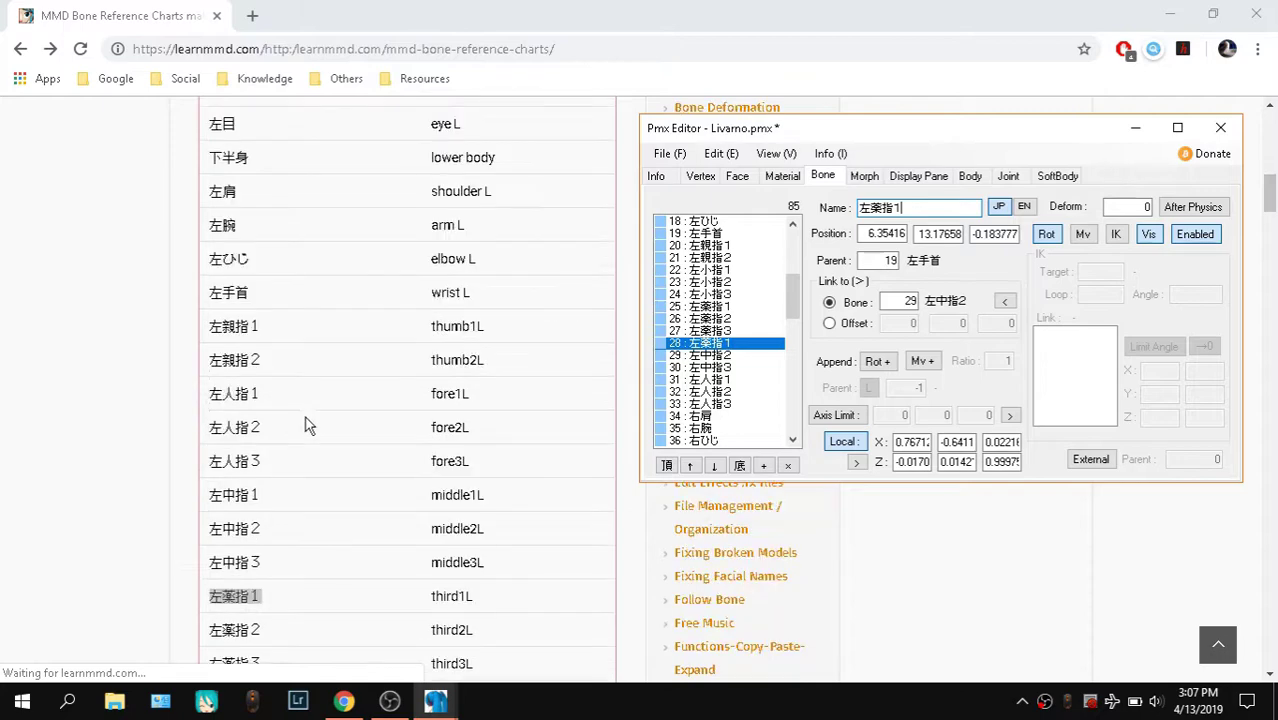
click(267, 356)
drag(267, 357, 277, 347)
click(415, 556)
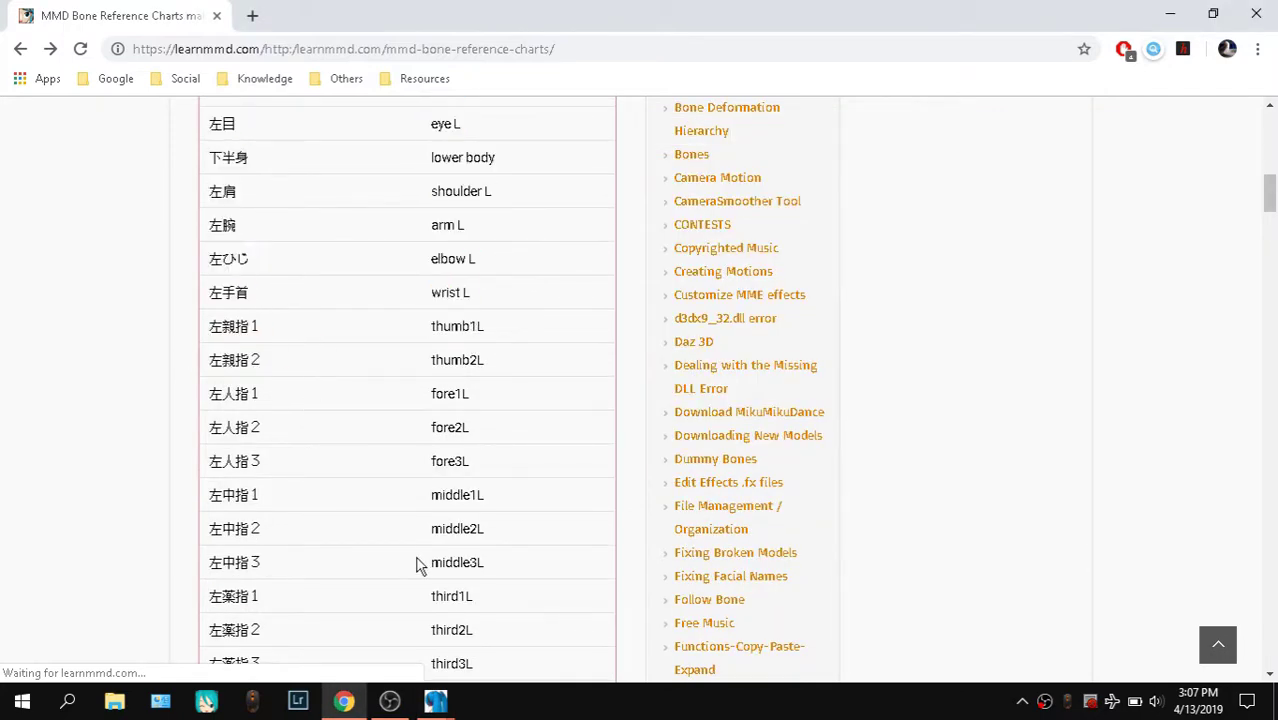
click(435, 701)
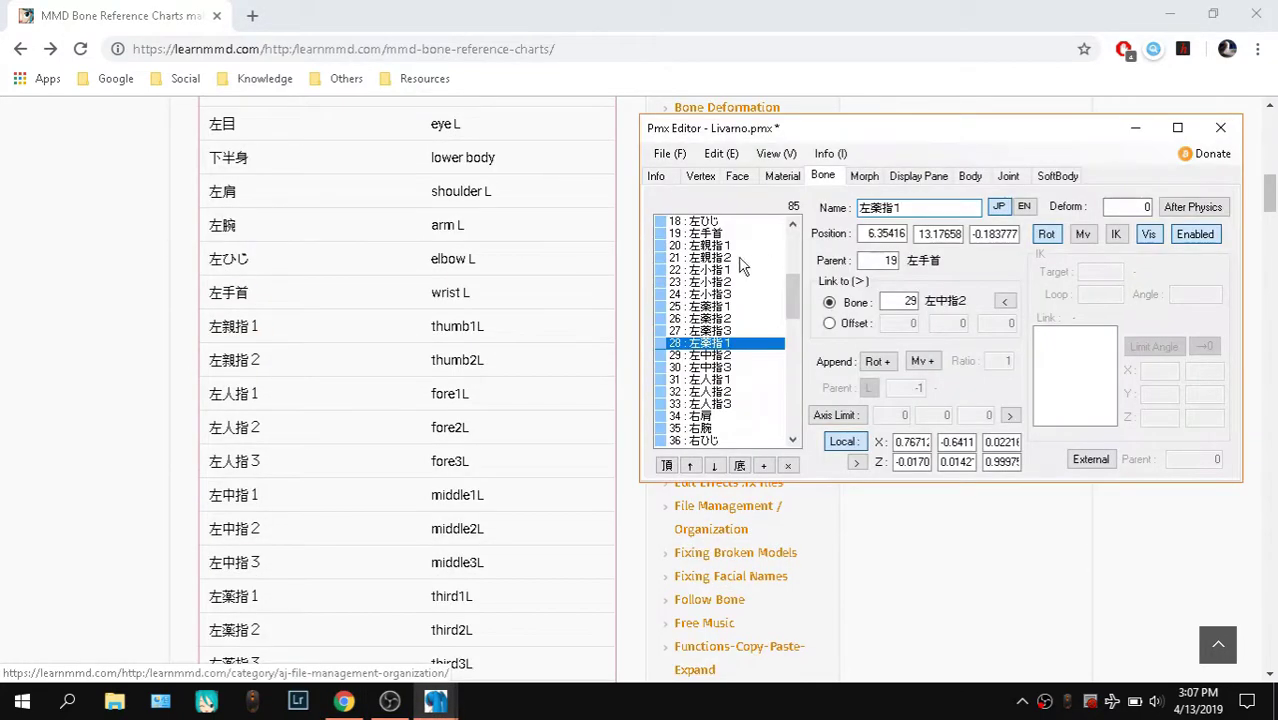
scroll(726, 288, up, 1)
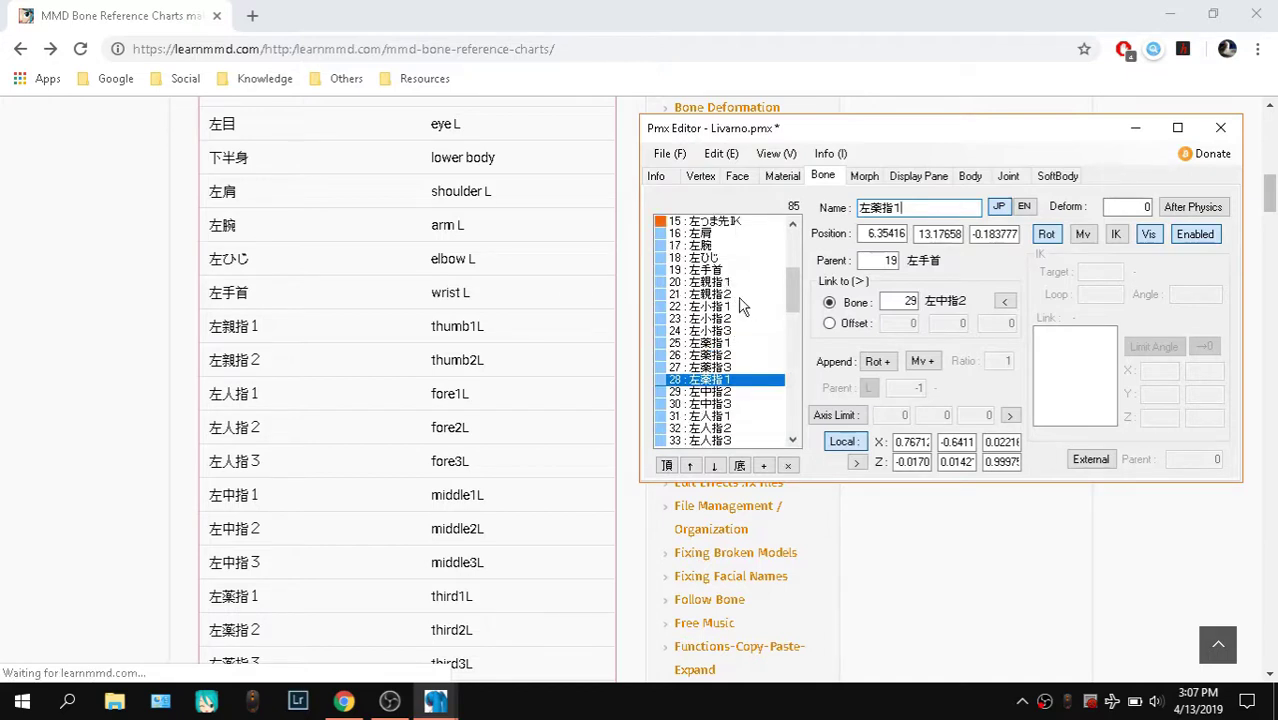
click(729, 283)
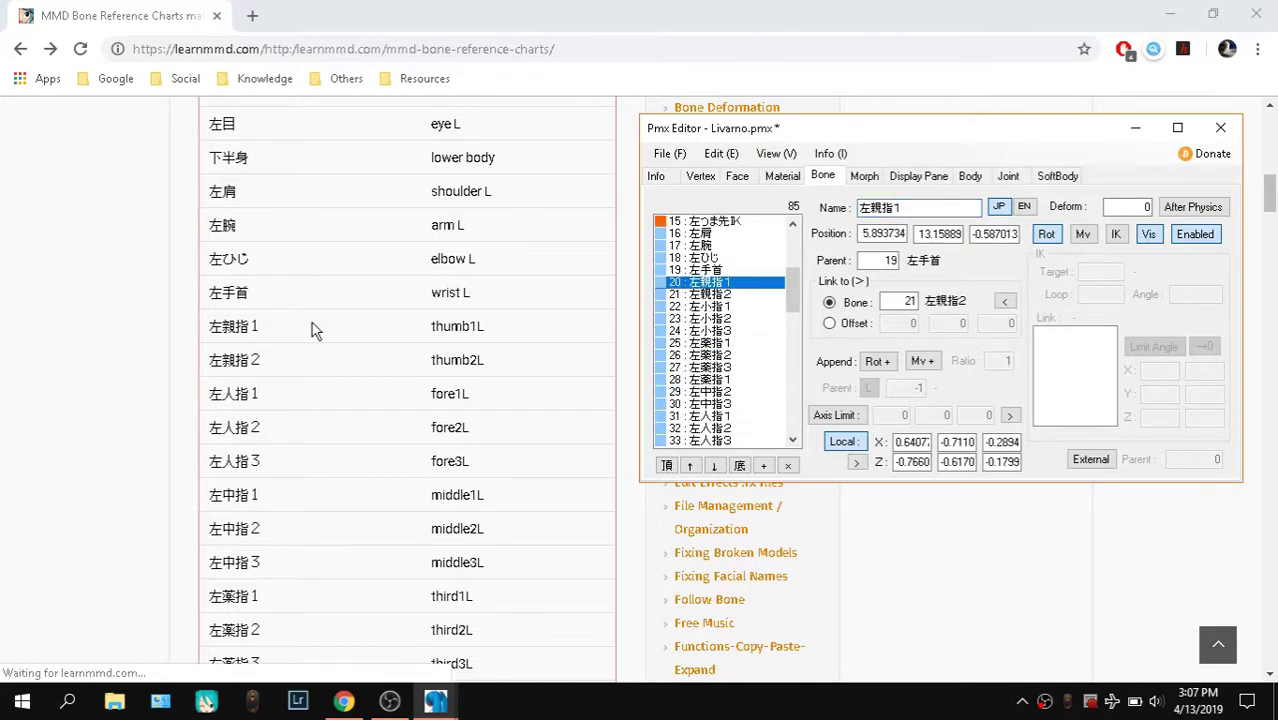
click(738, 307)
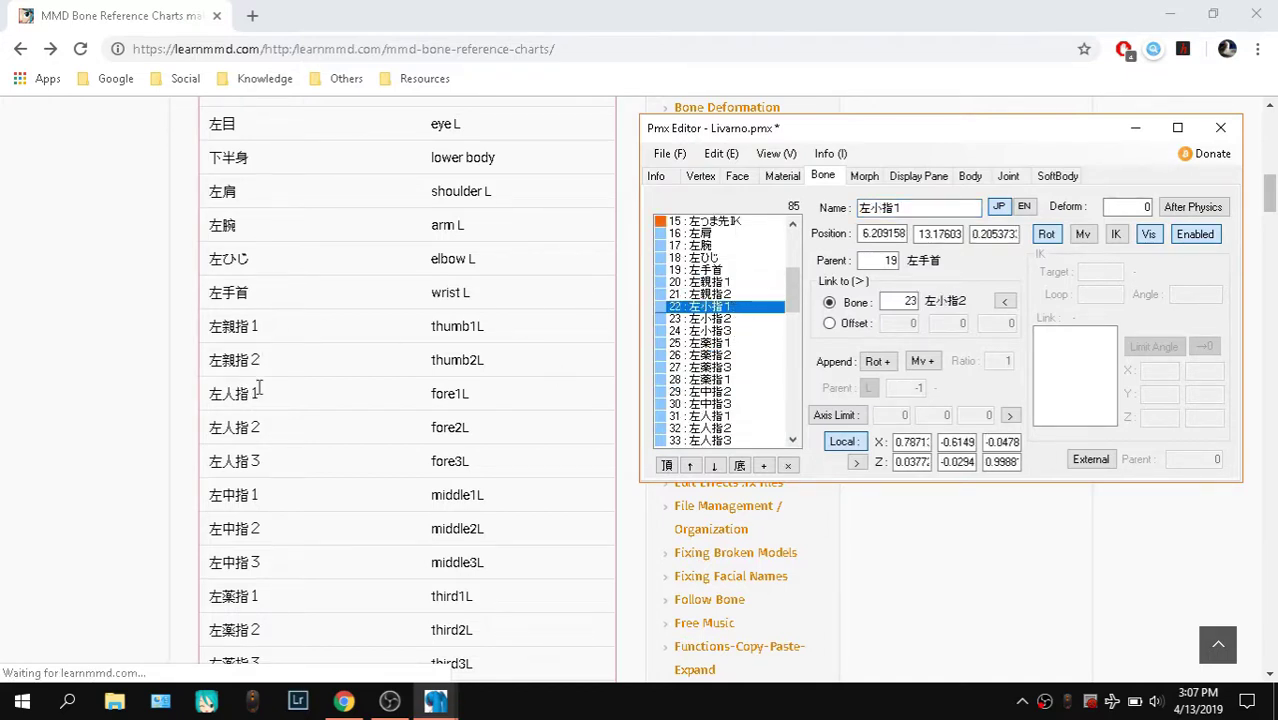
Set the Japanese names of bones 20 and 21 to 左親指１ and 左親指２, copied from the chart
drag(262, 328, 195, 330)
click(435, 701)
click(711, 283)
click(435, 701)
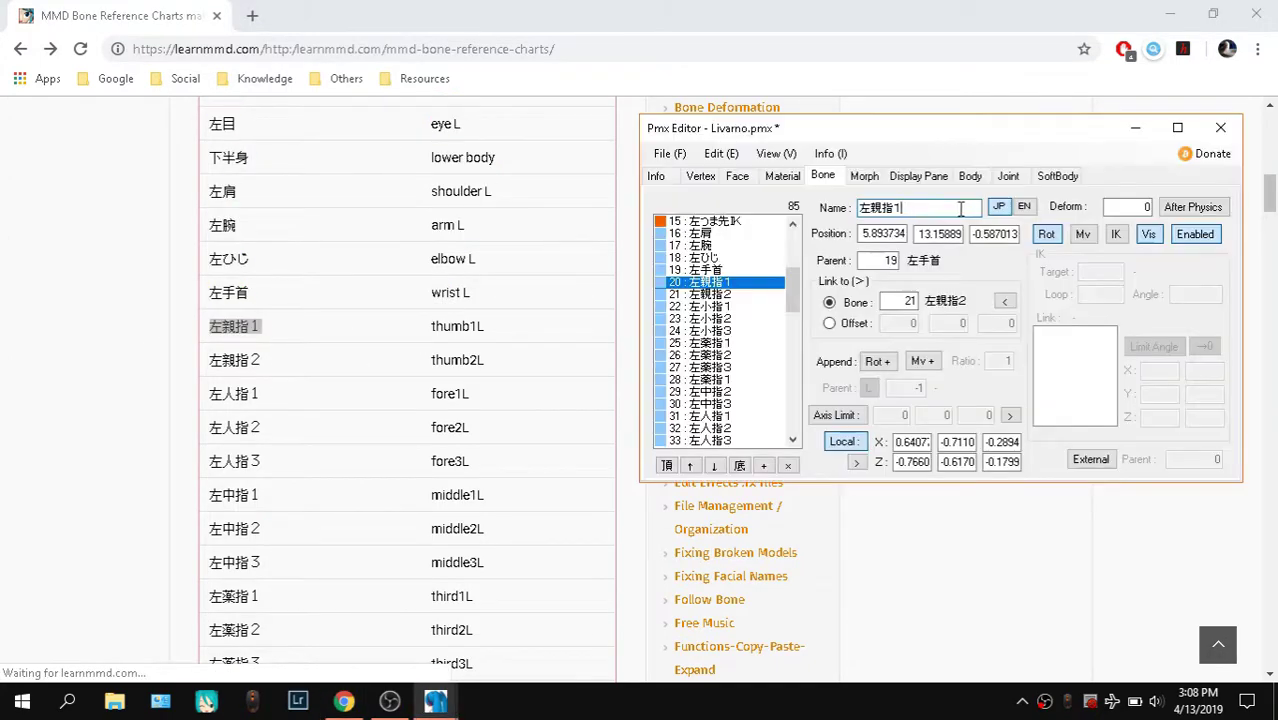
drag(262, 361, 200, 362)
click(722, 295)
Set the Japanese names of bones 22, 23 and 24 to 左人指１, 左人指２ and 左人指３, copied from the chart
click(730, 307)
drag(262, 395, 200, 396)
drag(262, 428, 200, 430)
click(735, 319)
text(左人指２)
drag(262, 462, 200, 463)
click(735, 331)
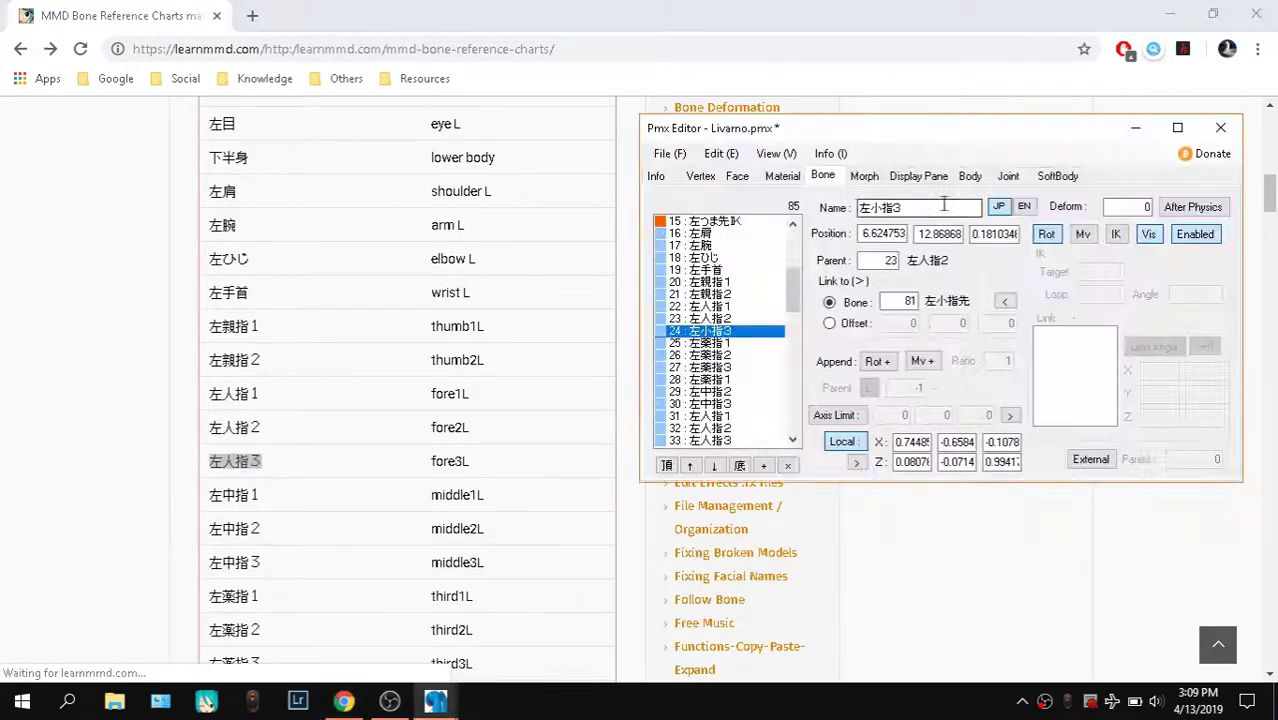
text(左人指３)
Set the Japanese names of bones 25, 26 and 27 to 左中指１, 左中指２ and 左中指３, copied from the chart
click(732, 343)
click(1000, 207)
drag(262, 495, 202, 496)
drag(262, 529, 202, 530)
click(731, 357)
click(733, 368)
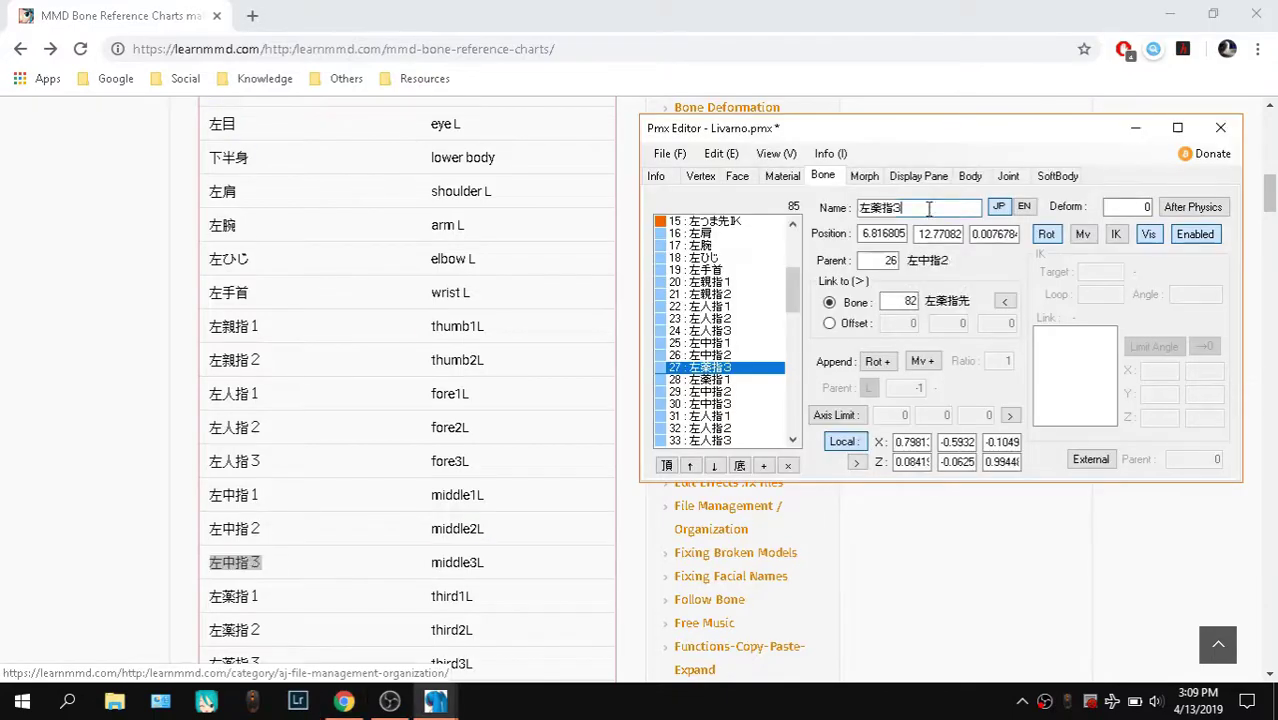
text(左中指３)
Check bone 28's Japanese and English names and copy 左薬指２ from the chart for bone 29
click(435, 701)
click(214, 613)
click(740, 380)
click(1024, 207)
click(1000, 207)
click(740, 392)
scroll(570, 451, down, 3)
drag(262, 349, 202, 350)
click(1022, 207)
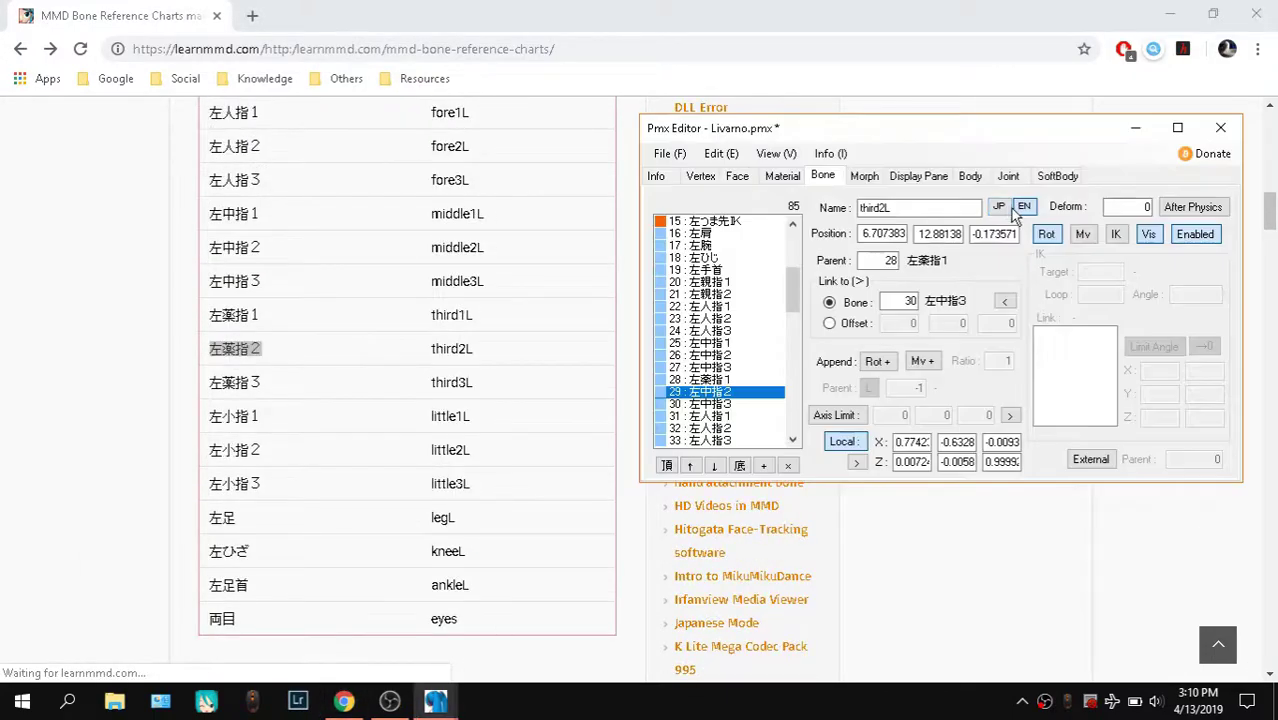
Set the Japanese names of bones 29 to 33 to 左薬指２, 左薬指３, 左小指１, 左小指２ and 左小指３, copied from the chart
click(730, 404)
double_click(941, 207)
click(730, 393)
click(730, 416)
double_click(911, 207)
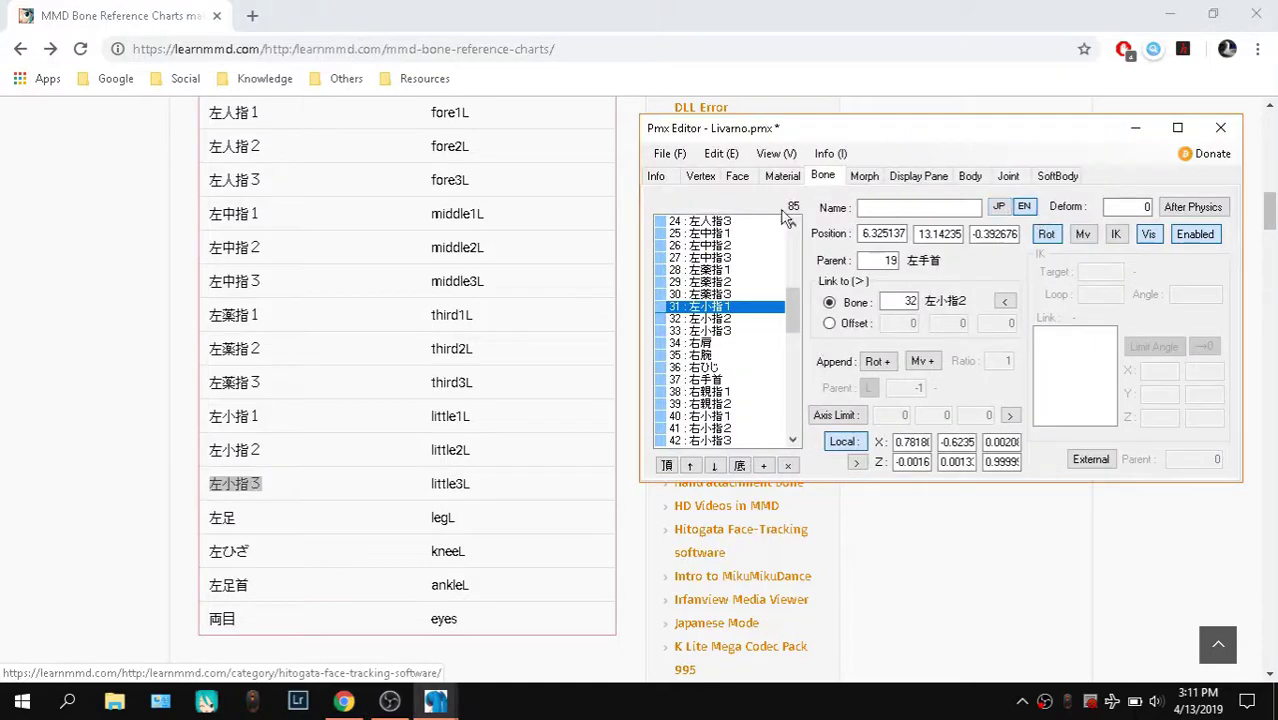
Set the English names of bones 31, 32 and 33 to little1L, little2L and little3L, based on the chart
drag(470, 416, 432, 484)
click(435, 701)
key(ctrl+v)
click(730, 319)
key(ctrl+v)
click(730, 331)
key(ctrl+v)
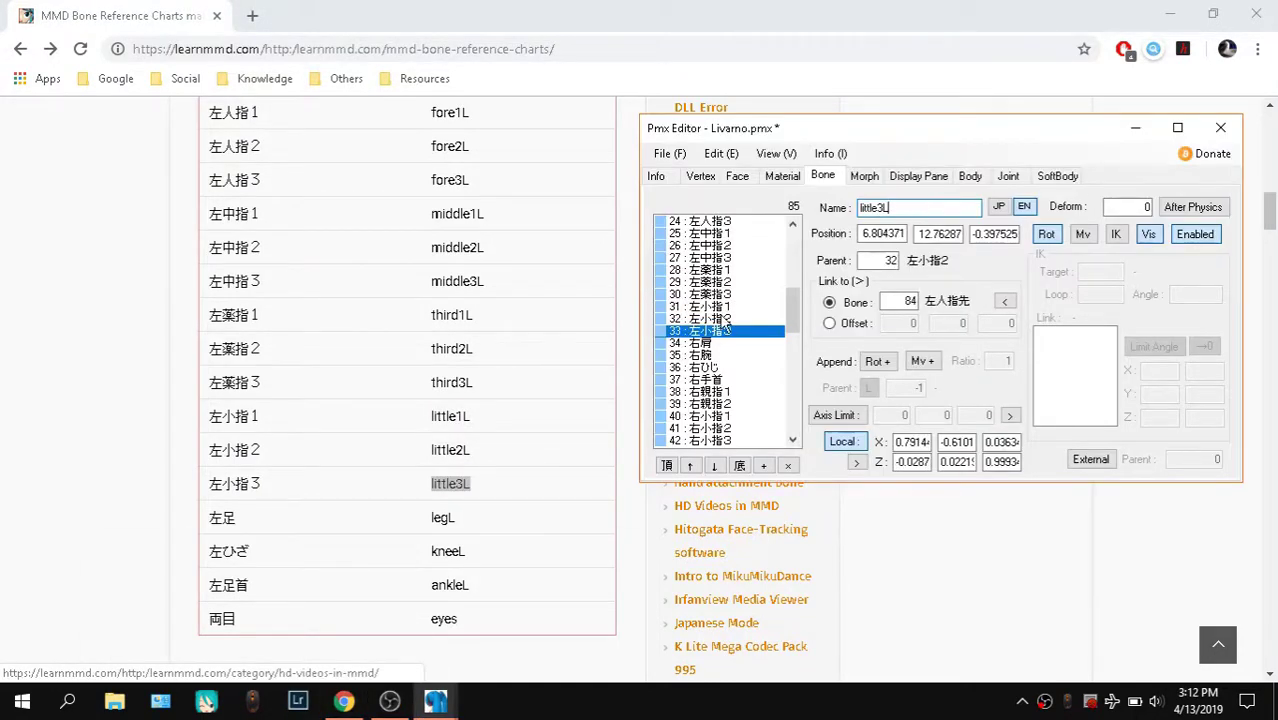
Select bone 34 and review the chart's left leg, knee and ankle names and the start of the right-side table
click(693, 344)
scroll(497, 451, down, 3)
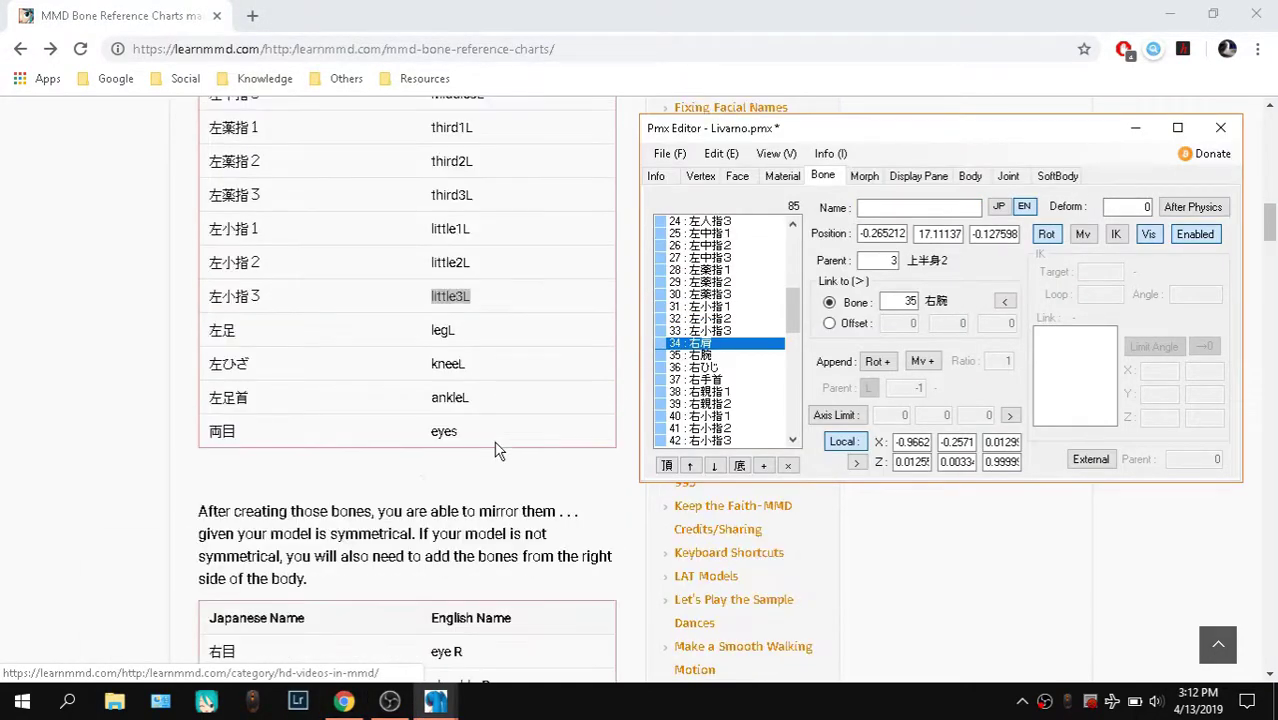
click(440, 338)
drag(476, 334, 345, 334)
click(417, 322)
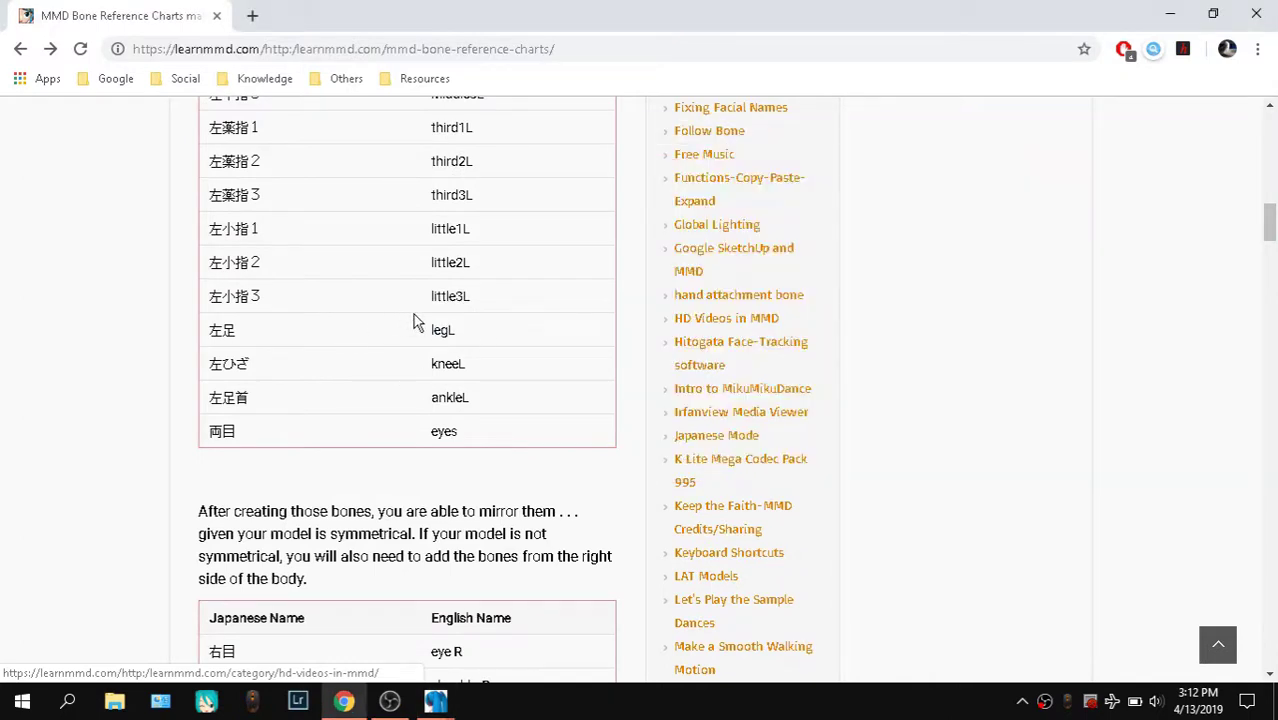
drag(464, 331, 414, 337)
drag(482, 366, 465, 325)
click(450, 326)
drag(471, 403, 439, 398)
scroll(463, 362, down, 1)
scroll(527, 500, down, 1)
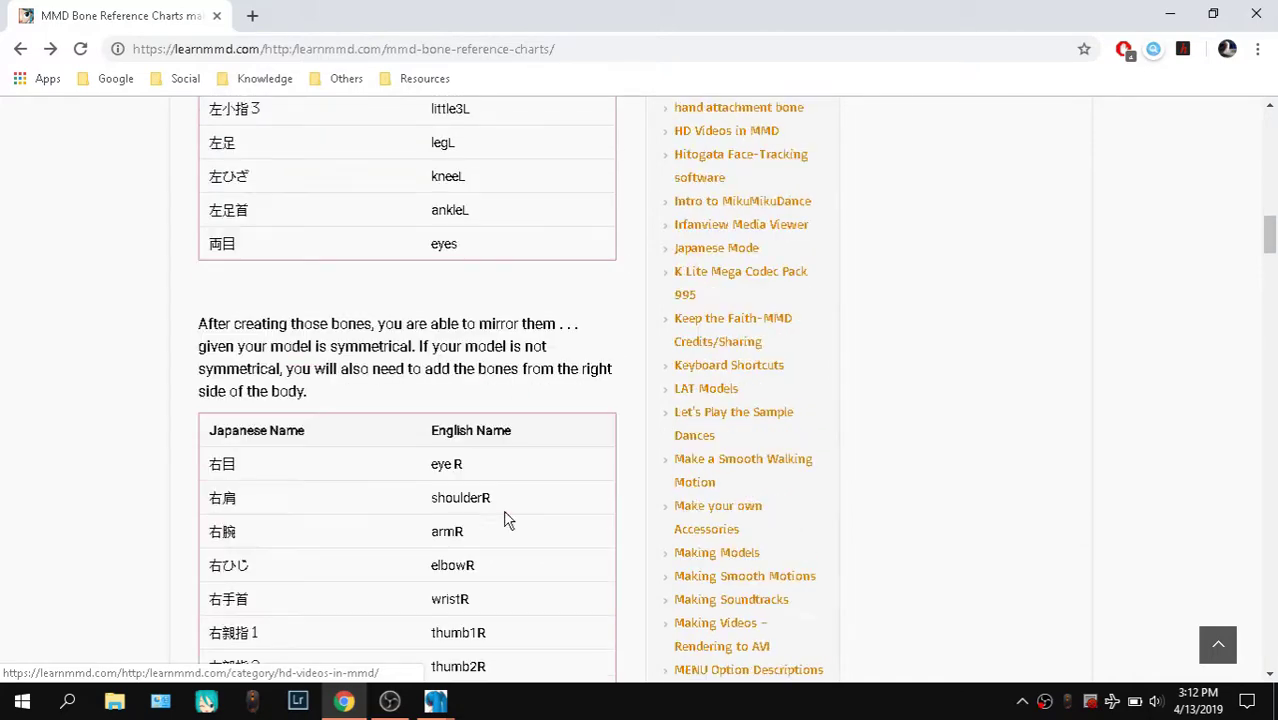
Bring up the KAITO.pmd editor window beside the Livarno one and open KAITO's bone list
mouse_move(436, 700)
click(735, 620)
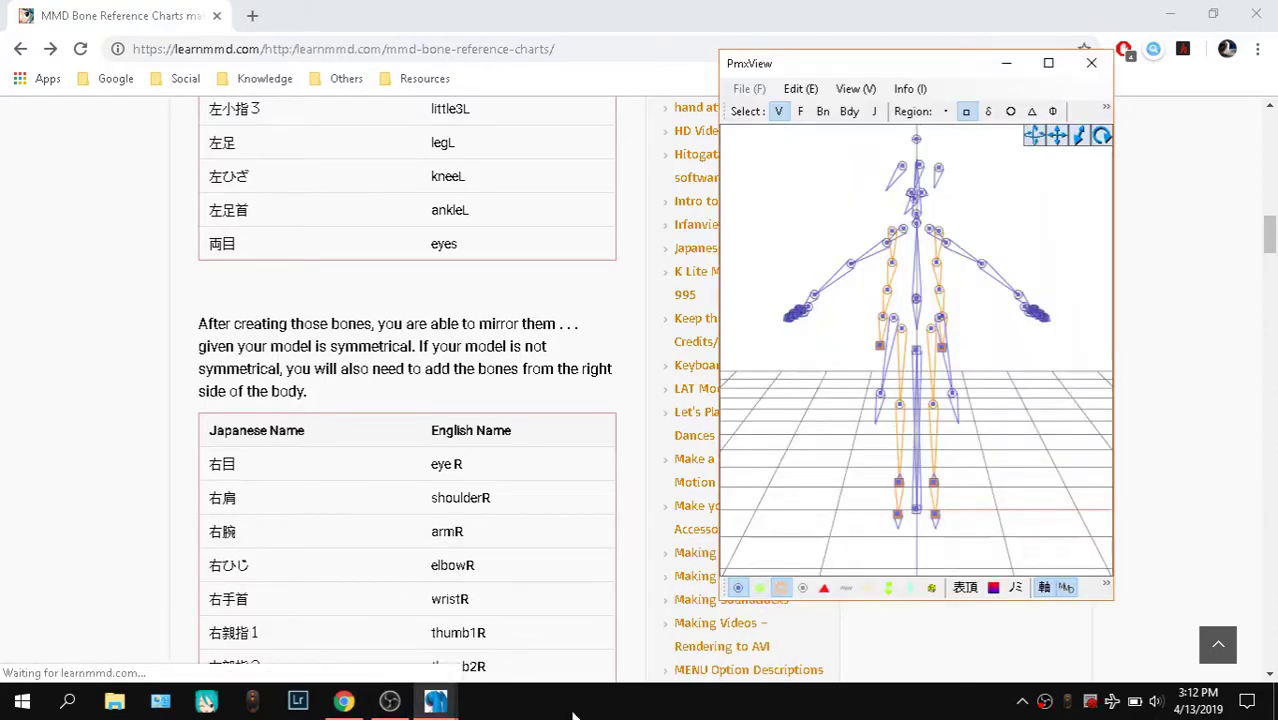
click(188, 612)
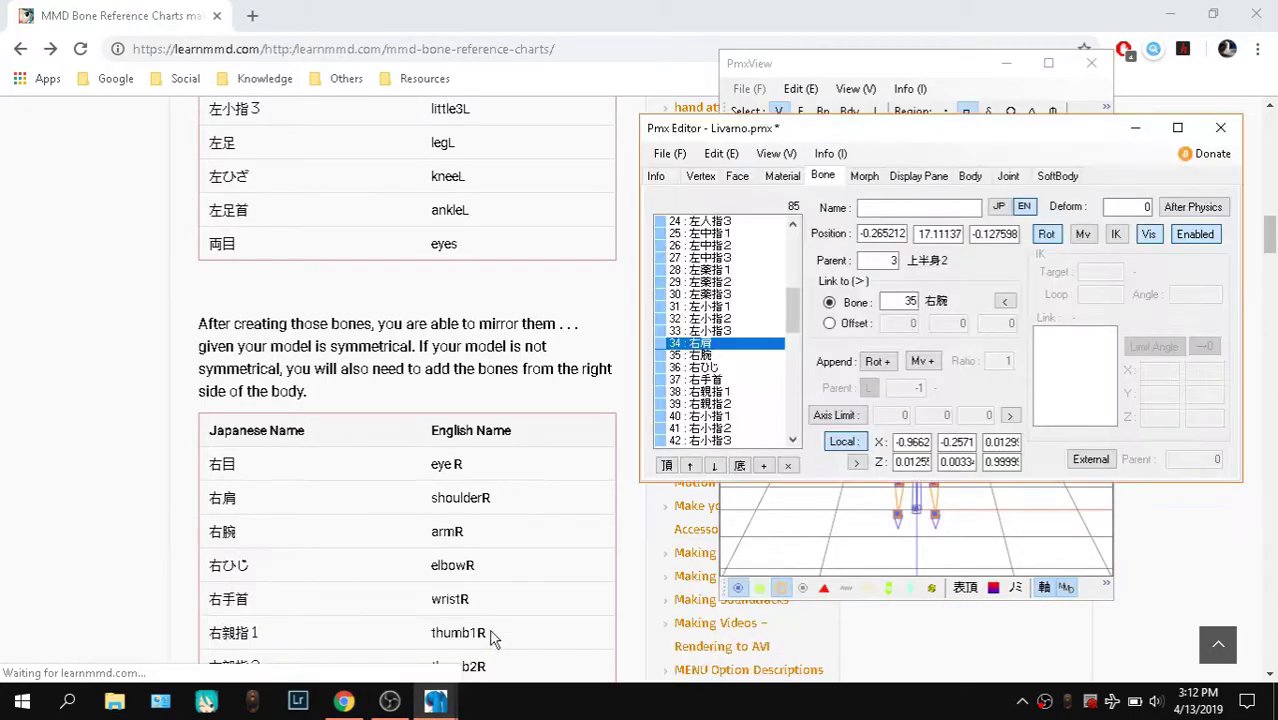
mouse_move(447, 708)
click(470, 563)
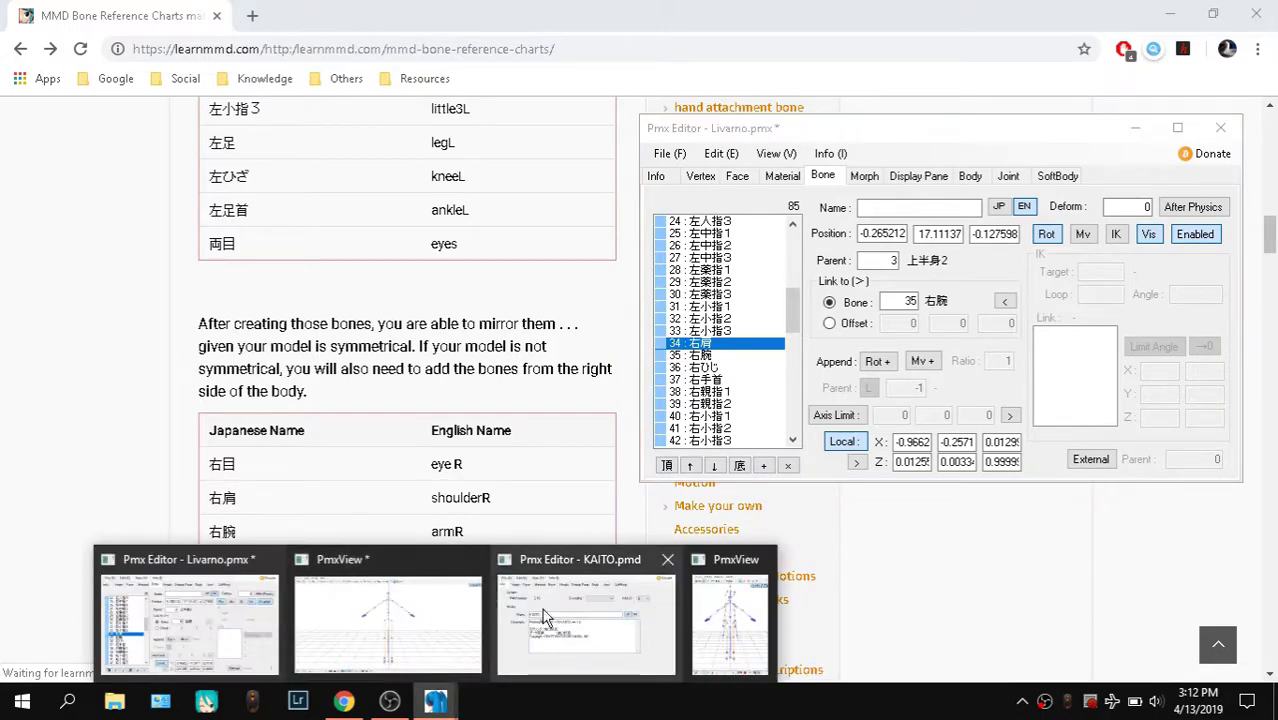
click(565, 640)
drag(308, 97, 258, 125)
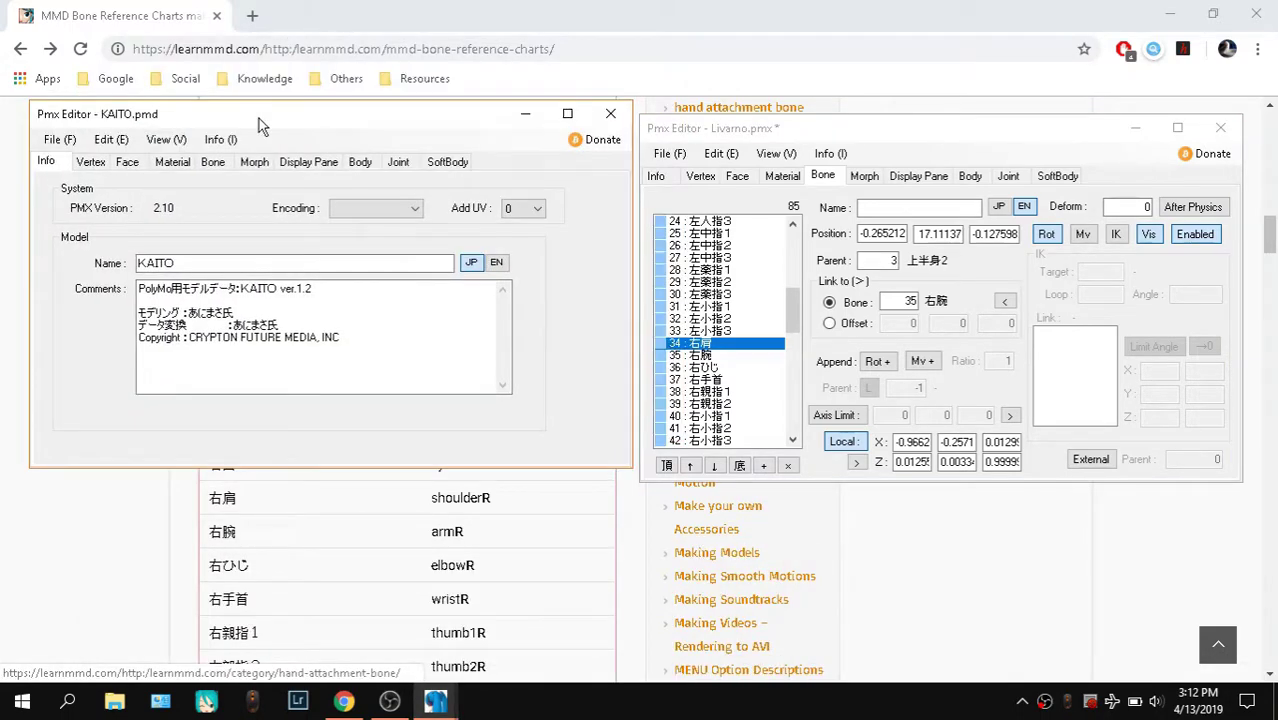
click(213, 162)
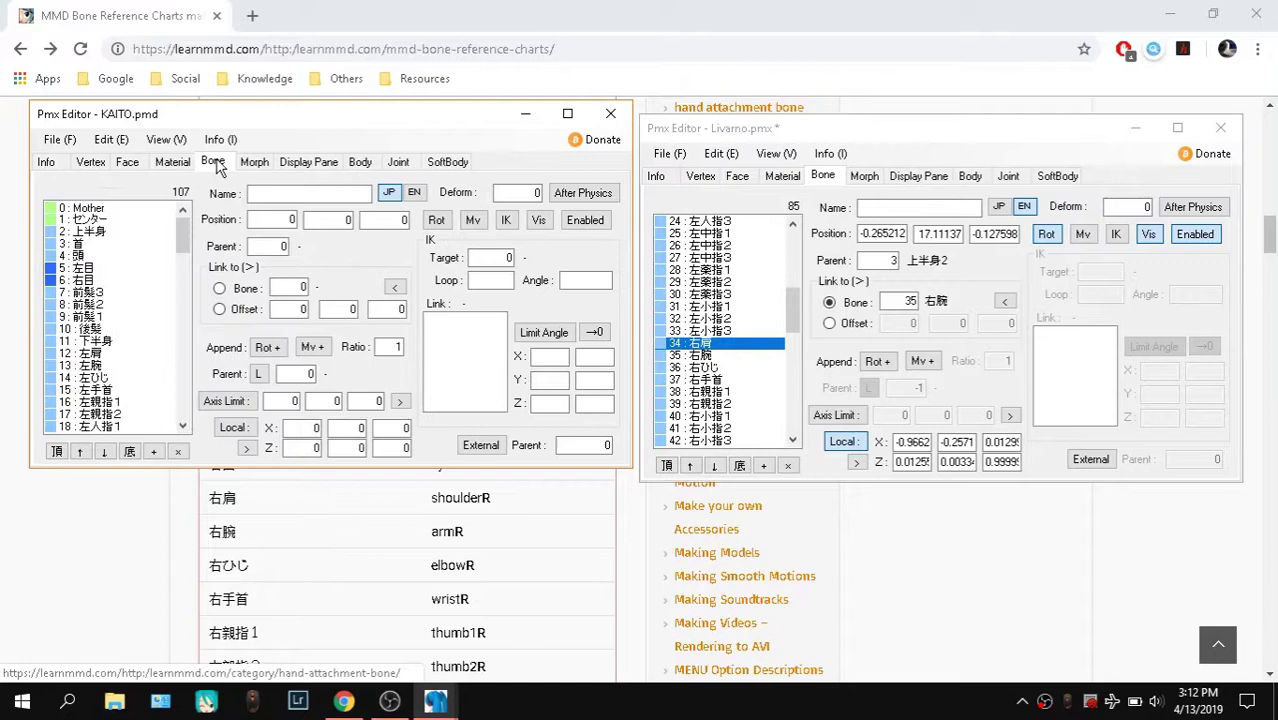
scroll(90, 240, down, 3)
Examine the English names of KAITO's lower body, left arm and left finger bones
click(90, 232)
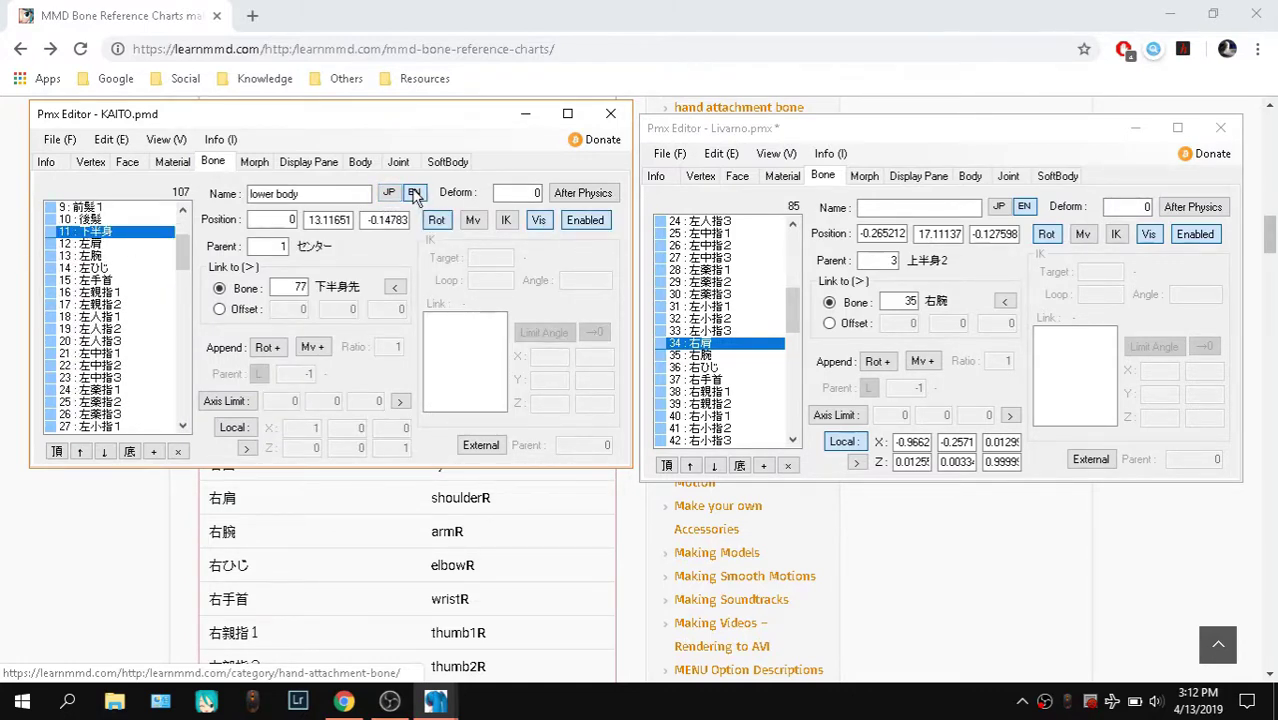
click(135, 245)
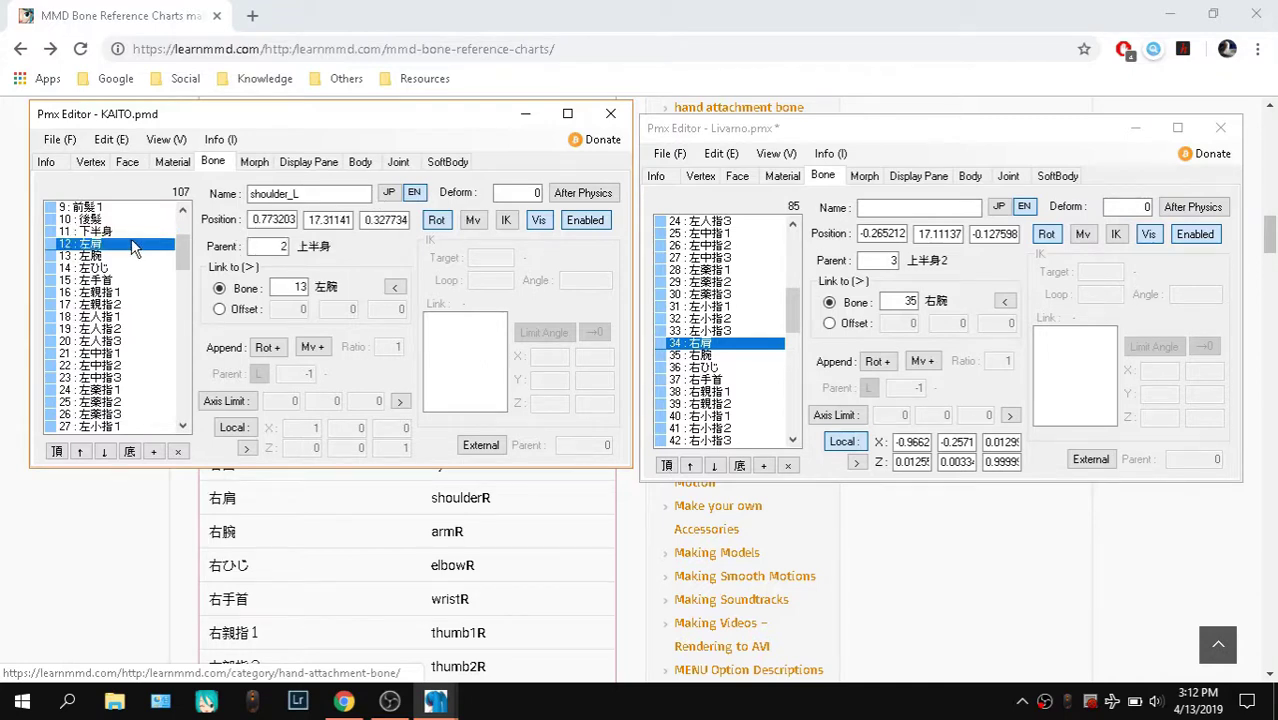
key(Down)
key(Down)
key(Down)
key(Down)
key(Down)
key(Down)
key(Down)
key(Down)
key(Down)
key(Down)
key(Down)
key(Down)
key(Down)
key(Down)
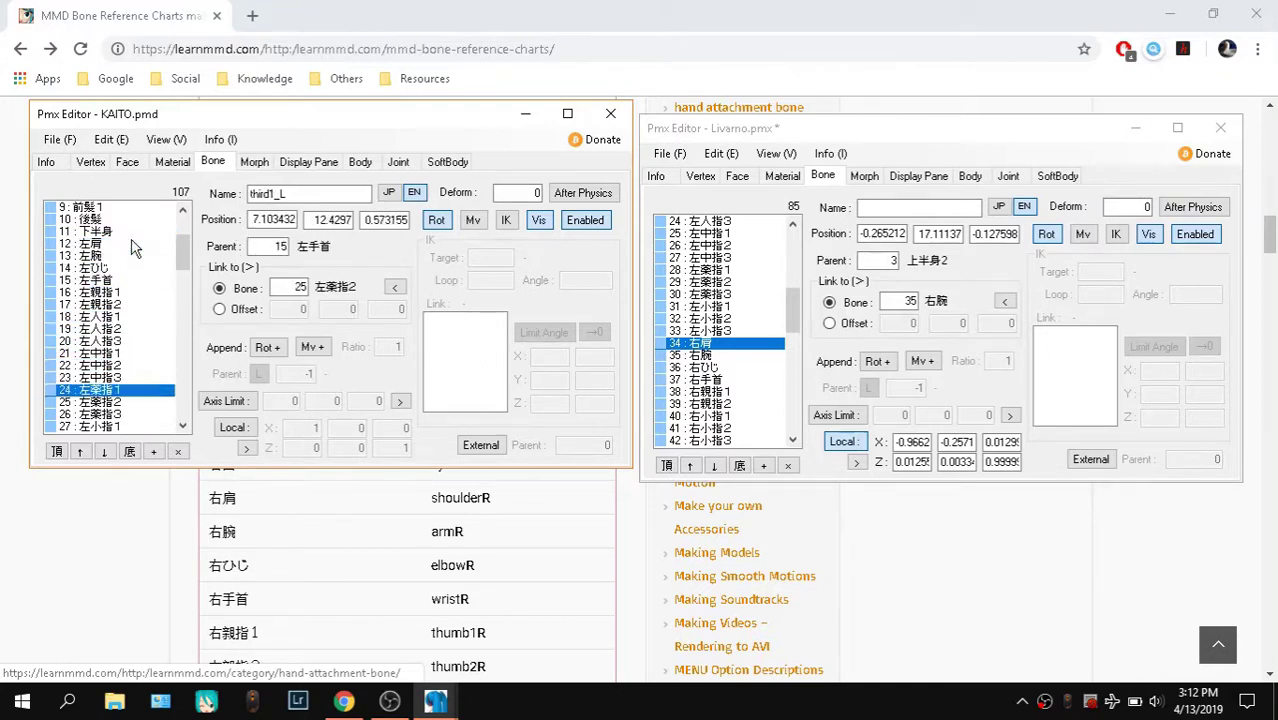
key(Down)
key(Down)
key(Down)
key(Down)
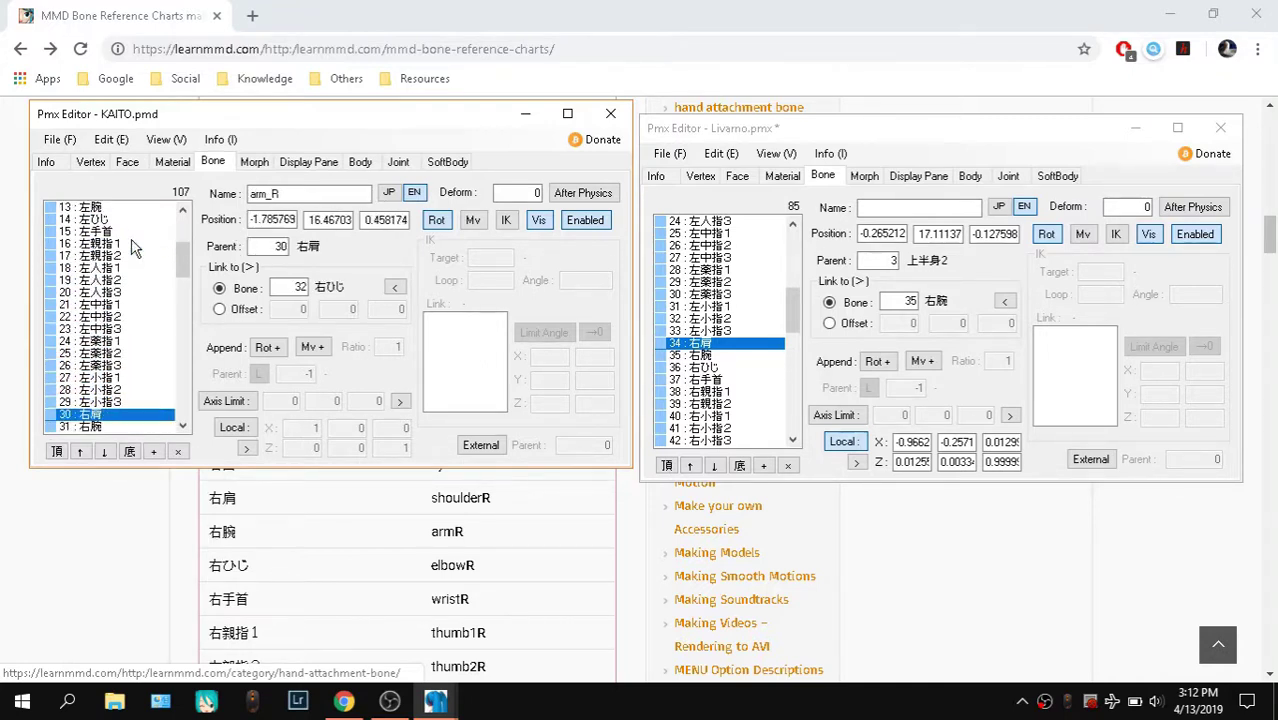
Examine the English names of KAITO's right shoulder, arm and finger bones
key(Up)
key(Up)
key(Down)
key(Down)
key(Down)
key(Down)
key(Down)
key(Down)
key(Down)
key(Down)
key(Down)
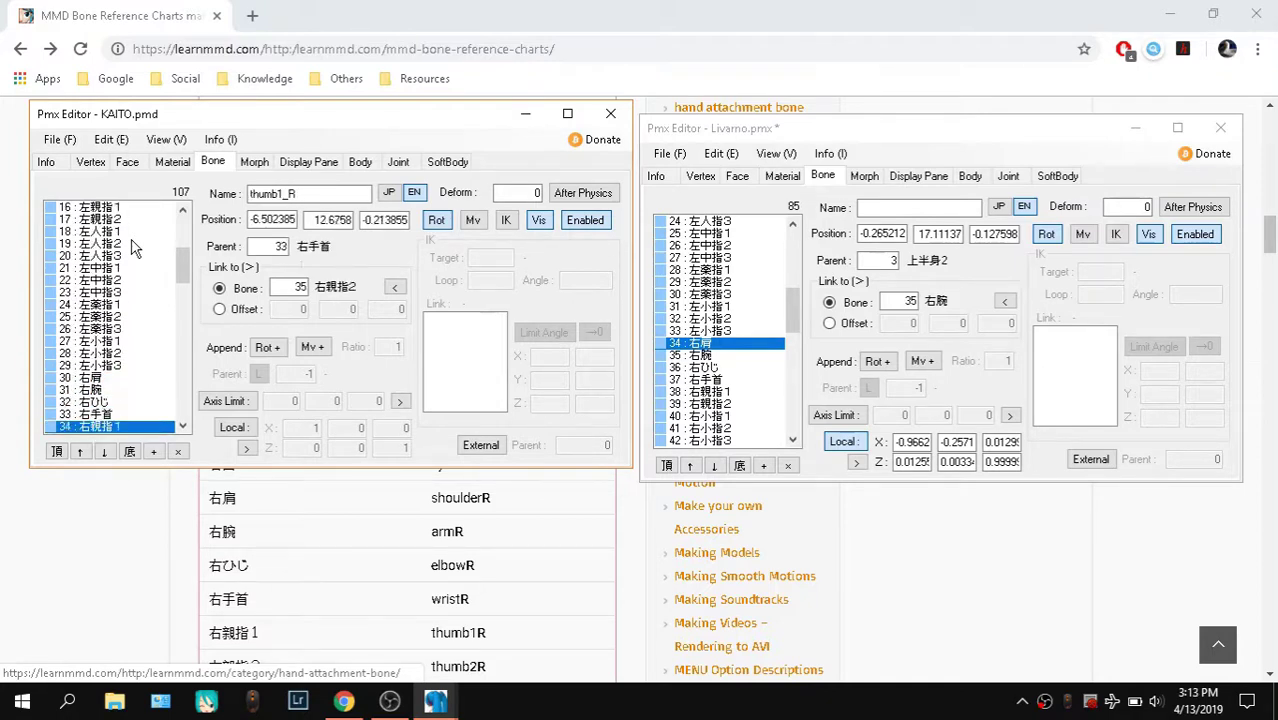
key(Down)
key(Down)
key(Down)
key(Down)
key(Down)
key(Down)
key(Down)
key(Down)
key(Down)
key(Down)
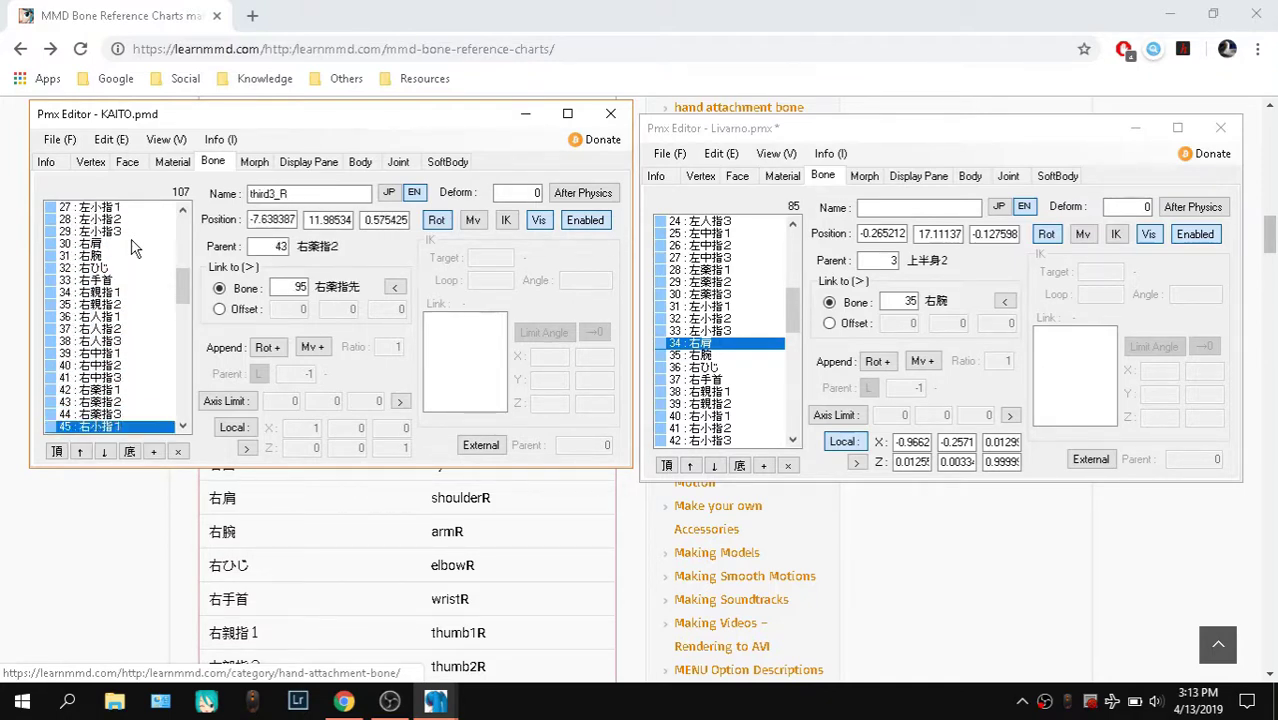
key(Down)
key(Down)
Examine the English names and order of KAITO's muffler, hem and leg bones
key(Down)
key(Down)
key(Down)
key(Down)
key(Down)
key(Down)
key(Down)
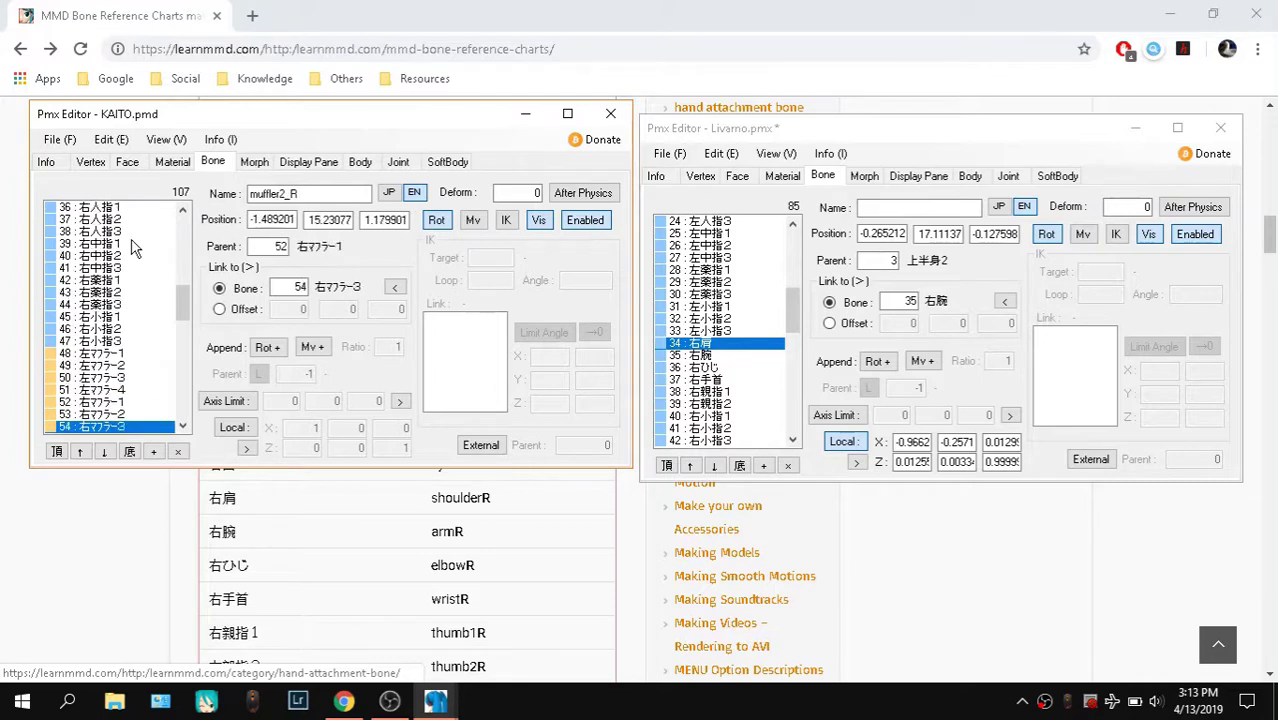
key(Down)
key(Down)
key(Up)
key(Up)
key(Up)
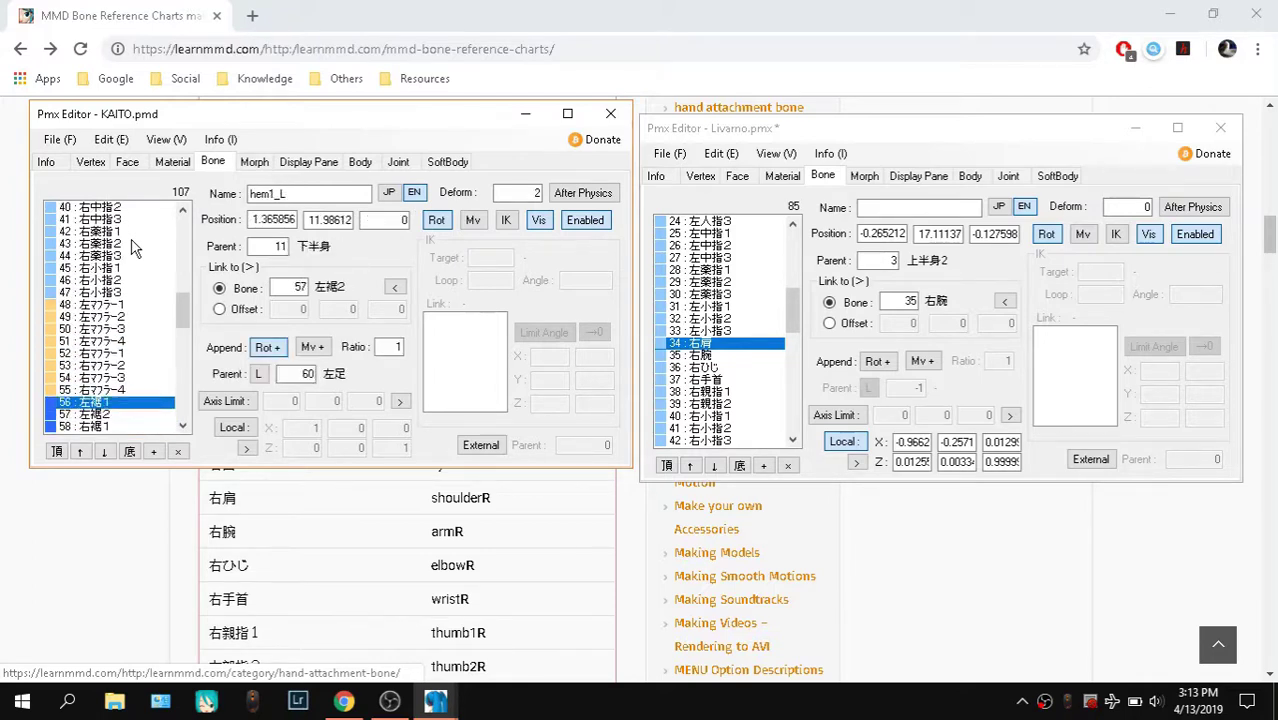
key(Down)
key(Down)
key(Down)
key(Down)
key(Down)
key(Down)
key(Down)
key(Down)
key(Up)
key(Up)
key(Up)
key(Up)
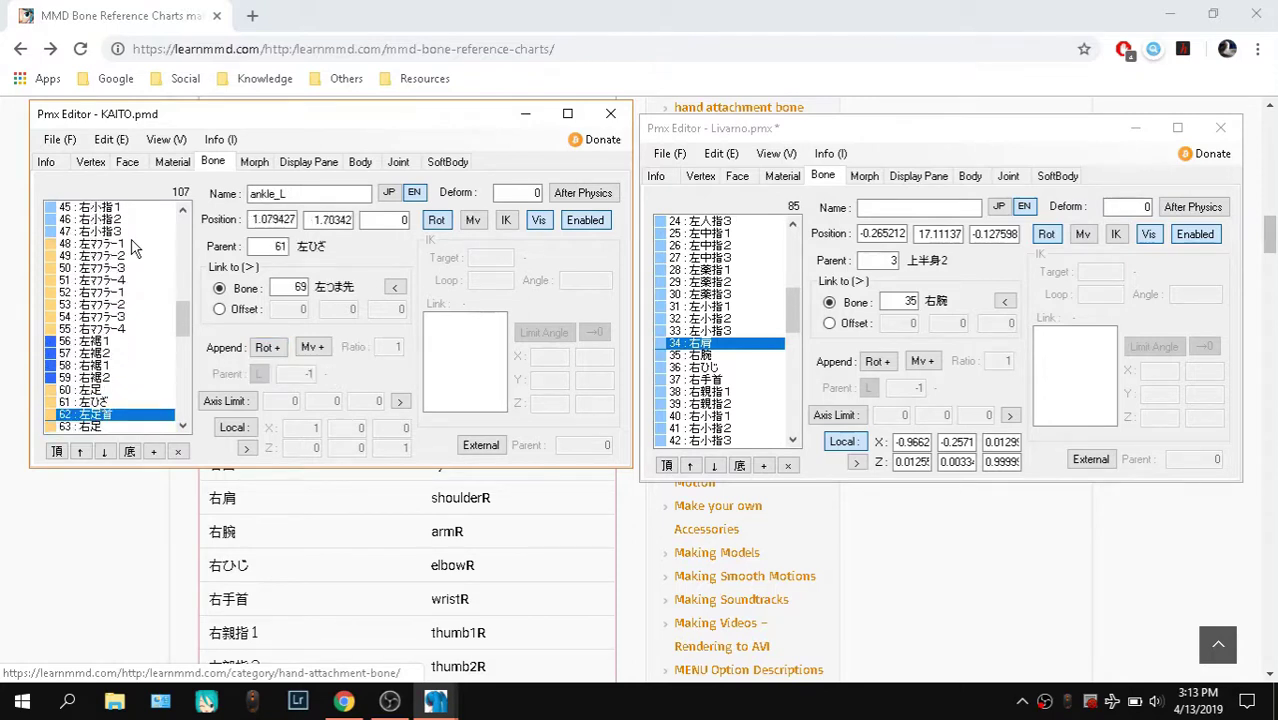
key(Up)
key(Up)
key(Up)
key(Up)
key(Up)
key(Up)
key(Up)
key(Up)
key(Up)
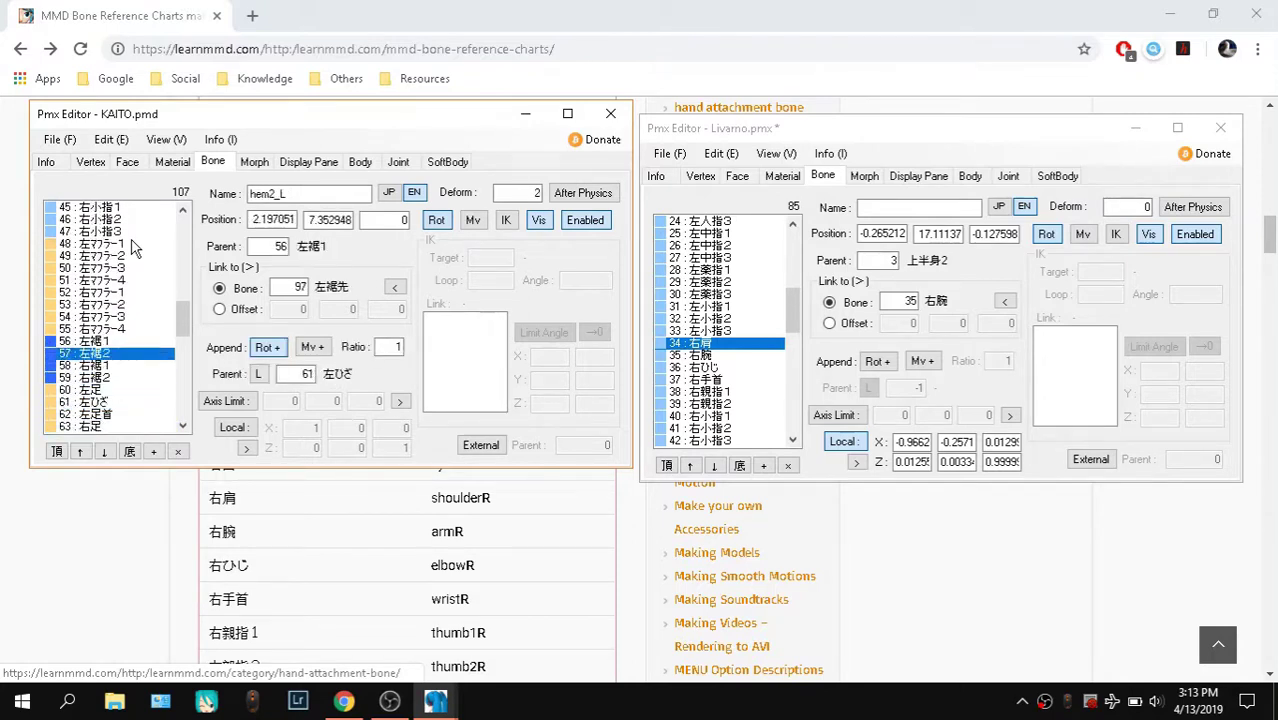
key(Up)
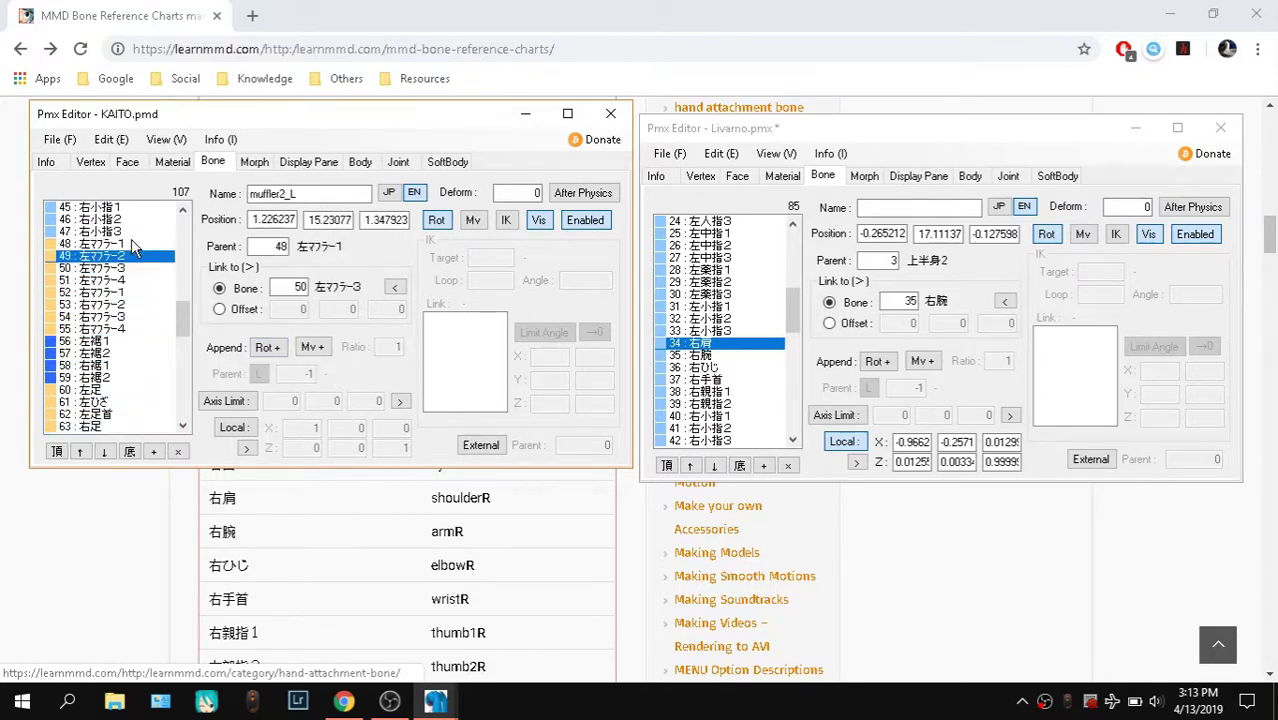
Show KAITO's PmxView beside the bone list and locate the muffler and hem bones on the skeleton
click(435, 700)
click(730, 617)
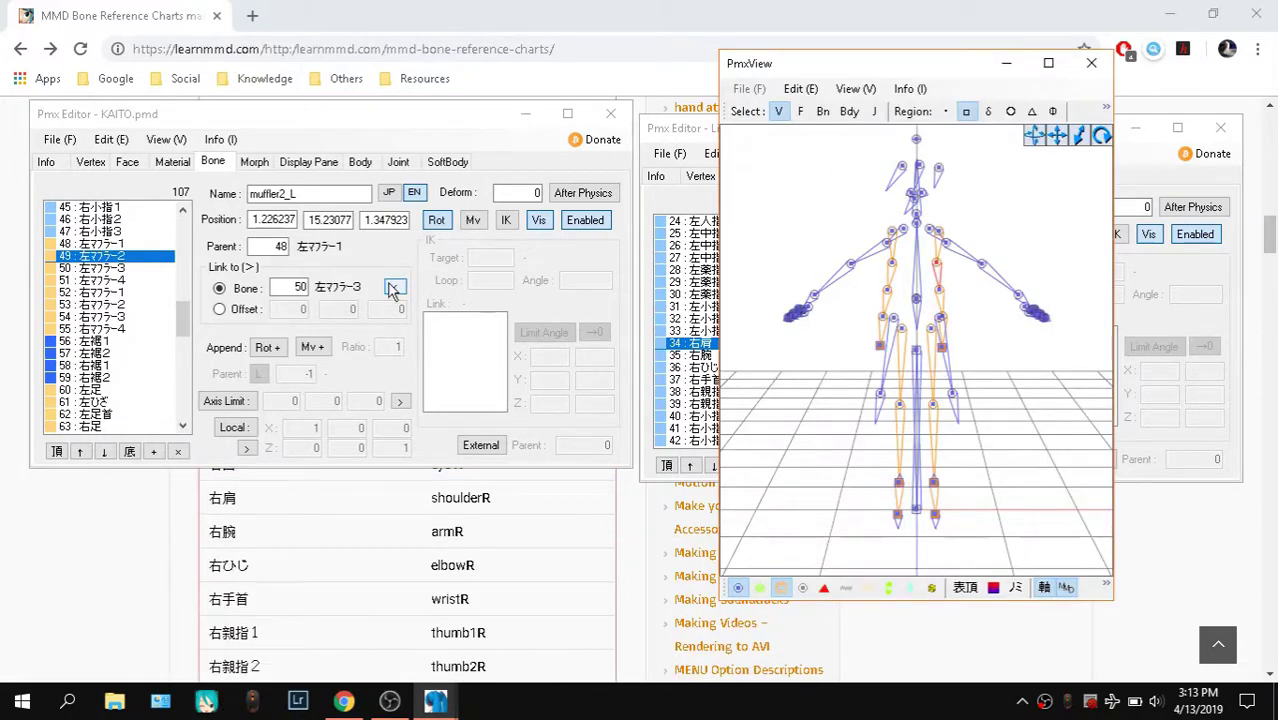
click(114, 244)
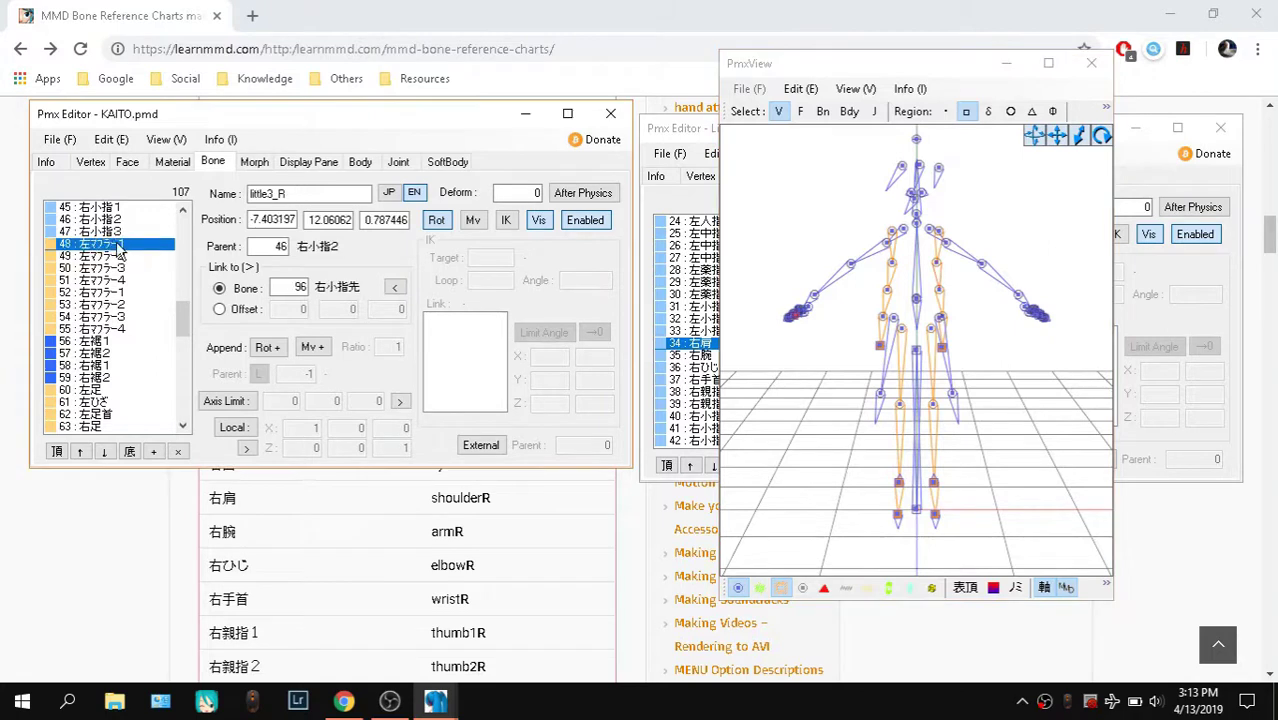
key(Down)
key(Down)
key(Down)
key(Down)
key(Down)
key(Down)
key(Down)
key(Down)
key(Down)
key(Down)
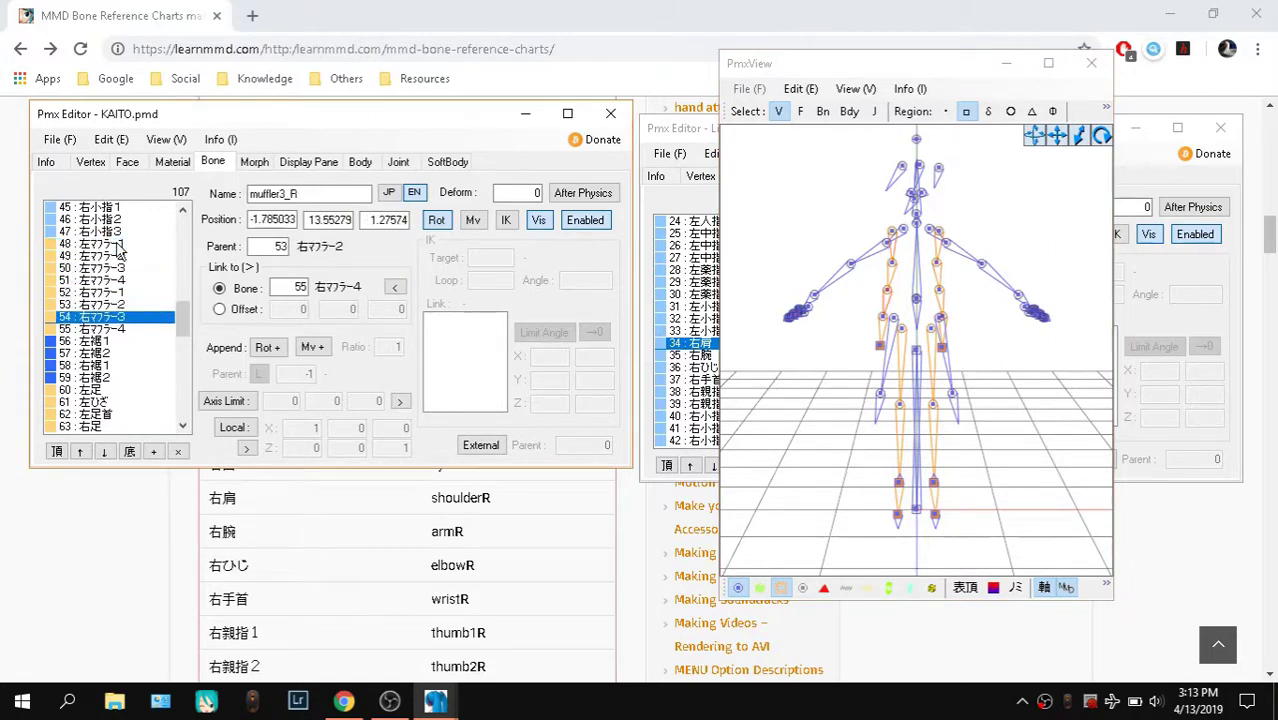
key(Down)
key(Down)
key(Down)
key(Down)
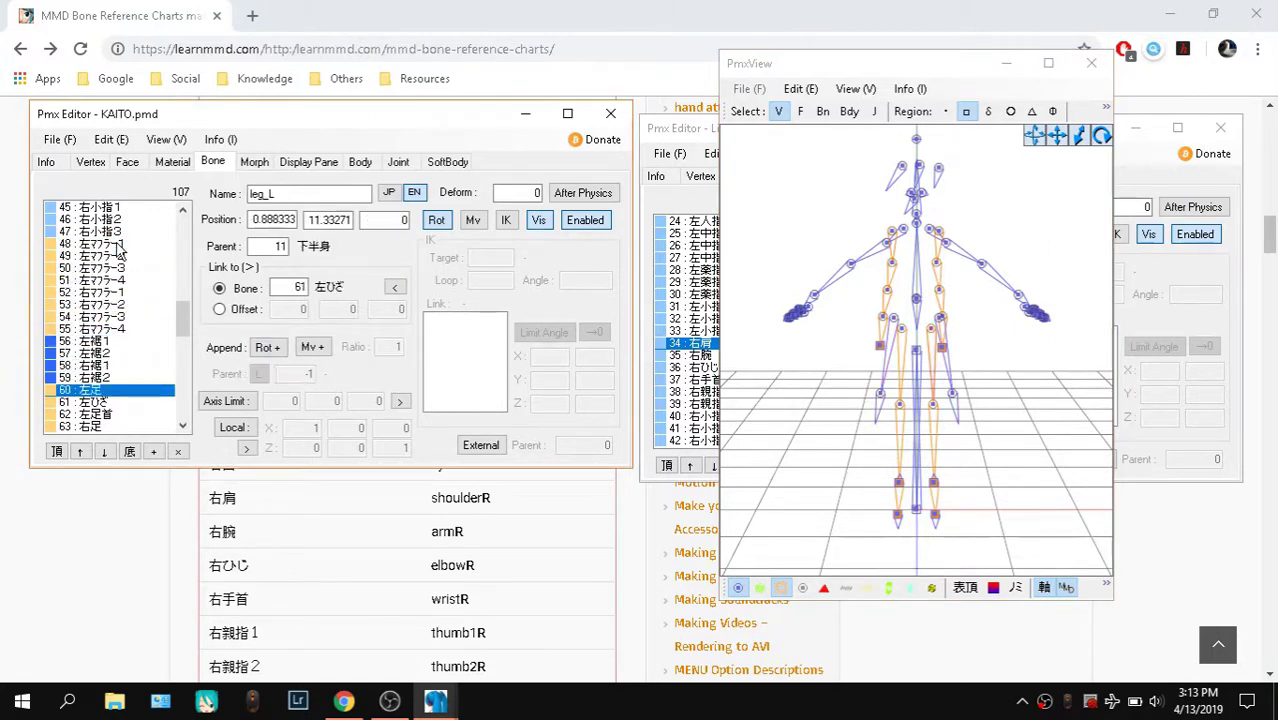
key(Up)
key(Up)
key(Up)
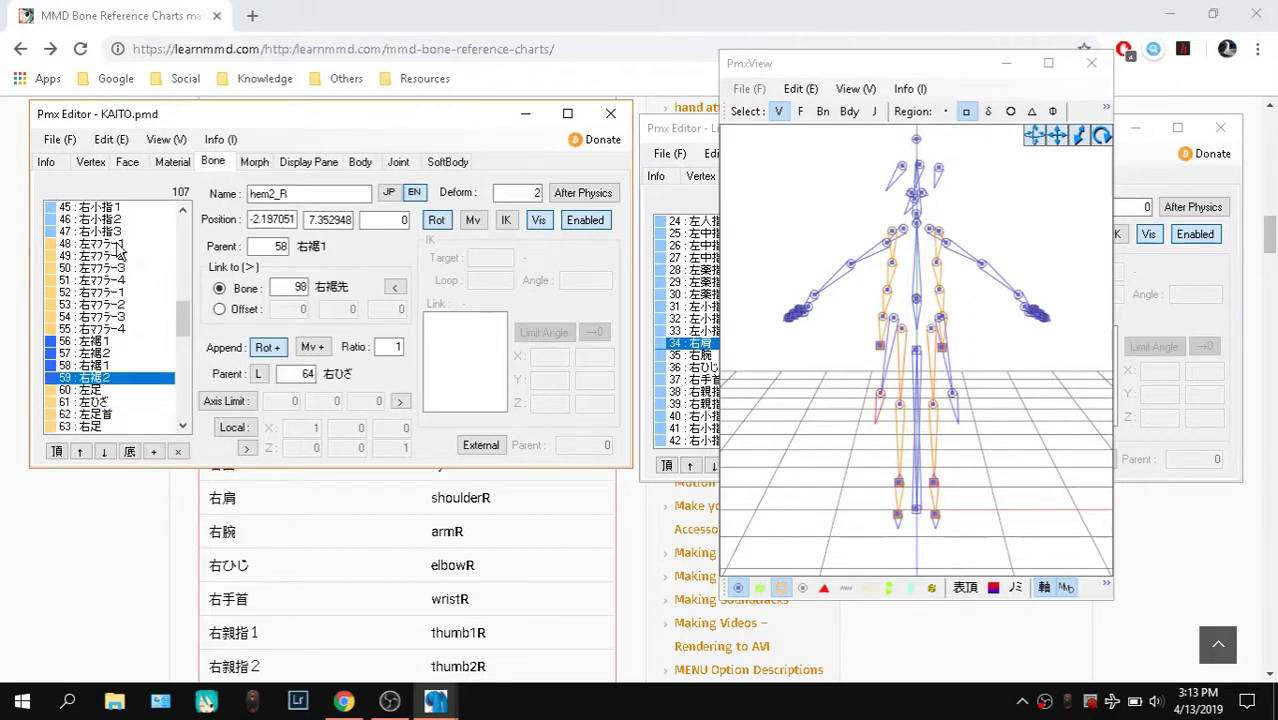
key(Up)
key(Up)
key(Up)
Examine the English names of KAITO's leg, knee and ankle bones and the bones that follow them in the list
key(Down)
key(Down)
key(Down)
key(Down)
key(Down)
key(Down)
key(Down)
key(Down)
key(Down)
key(Down)
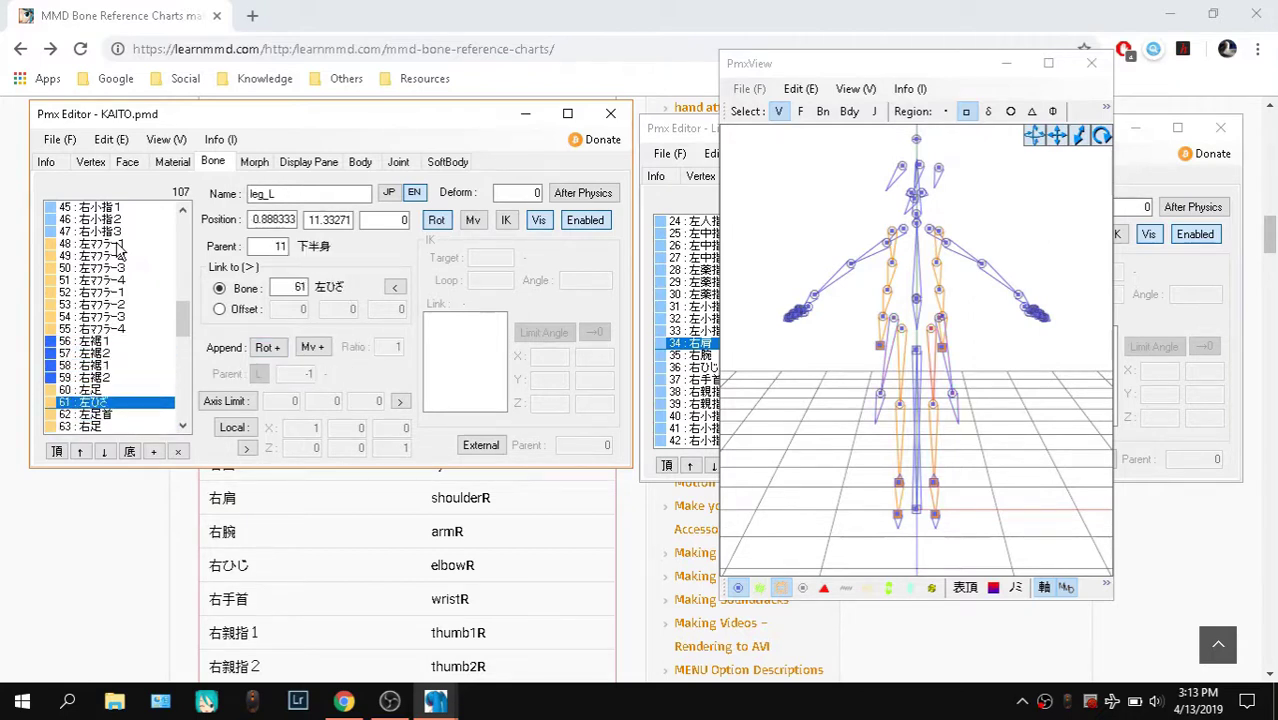
key(Down)
key(Down)
key(Down)
key(Down)
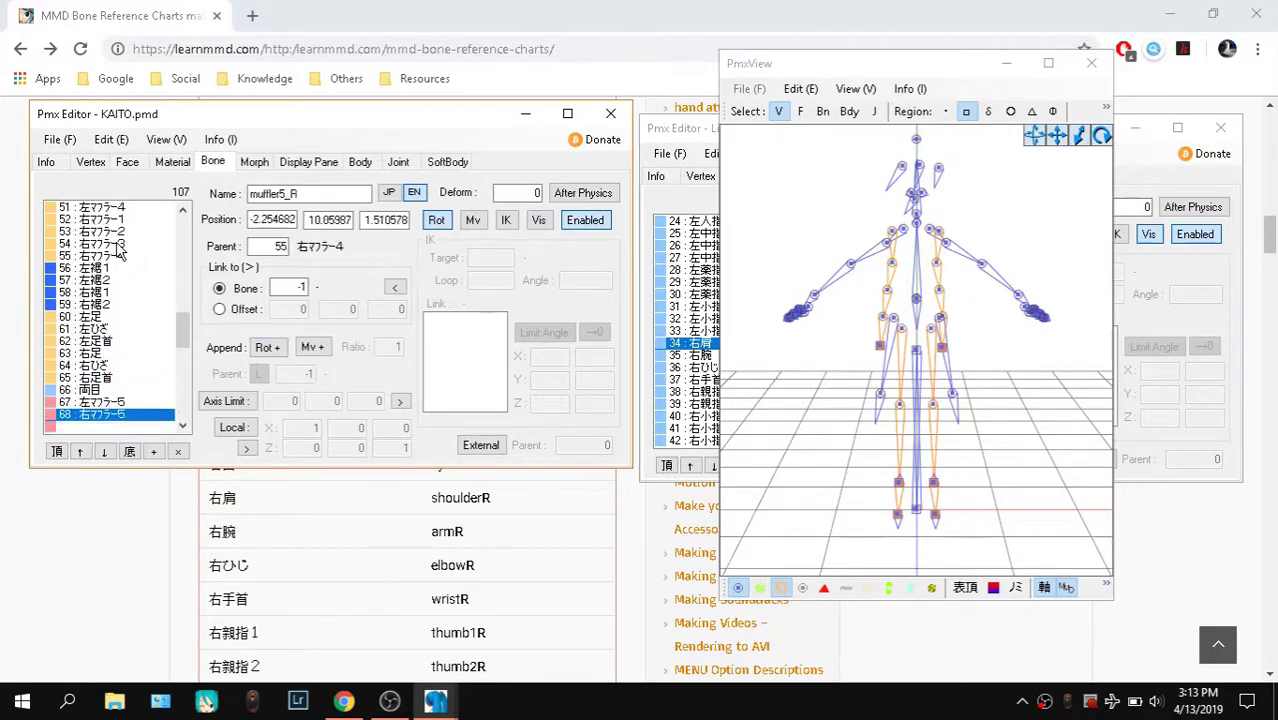
Examine KAITO's toe and IK bones, and go back up the list to the fifth right muffler bone
key(Down)
key(Down)
key(Down)
key(Down)
key(Down)
key(Down)
key(Down)
key(Down)
key(Down)
key(Down)
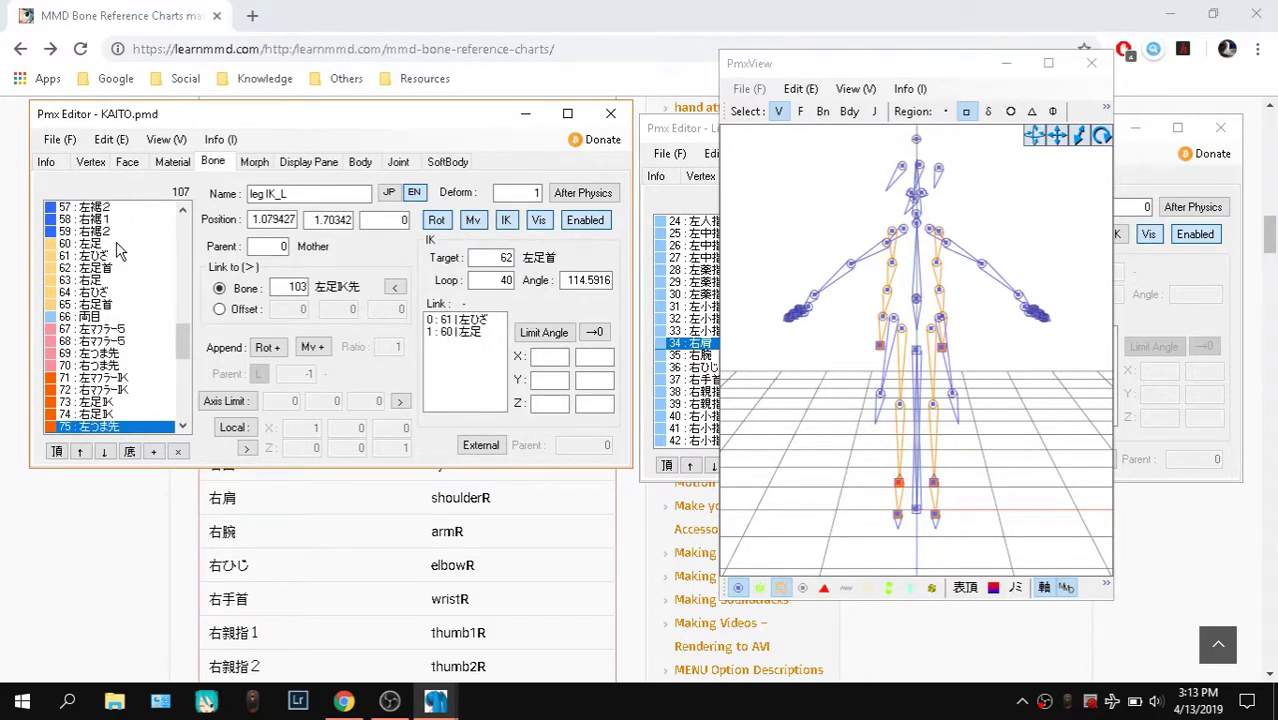
key(Up)
key(Up)
key(Up)
key(Up)
key(Up)
key(Up)
key(Up)
key(Up)
key(Up)
key(Up)
key(Up)
key(Up)
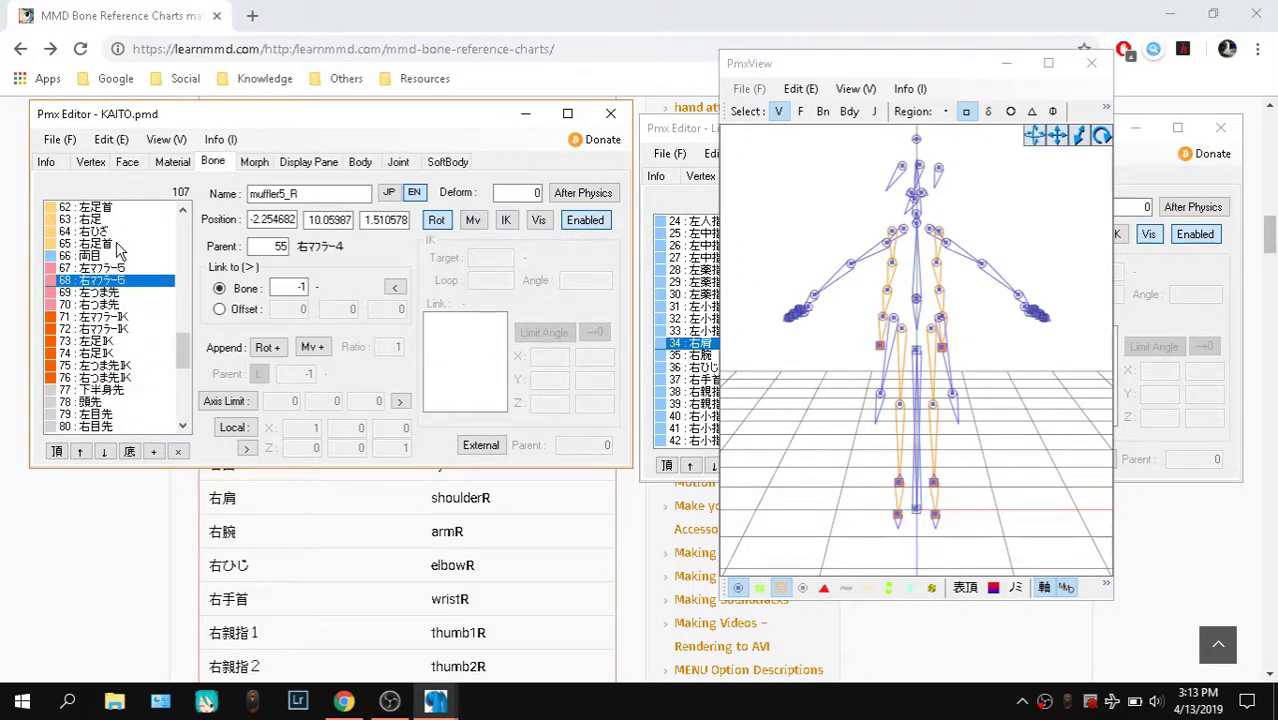
Minimize KAITO's bone editor and its PmxView, leaving the Livarno editor over the reference chart
click(1155, 162)
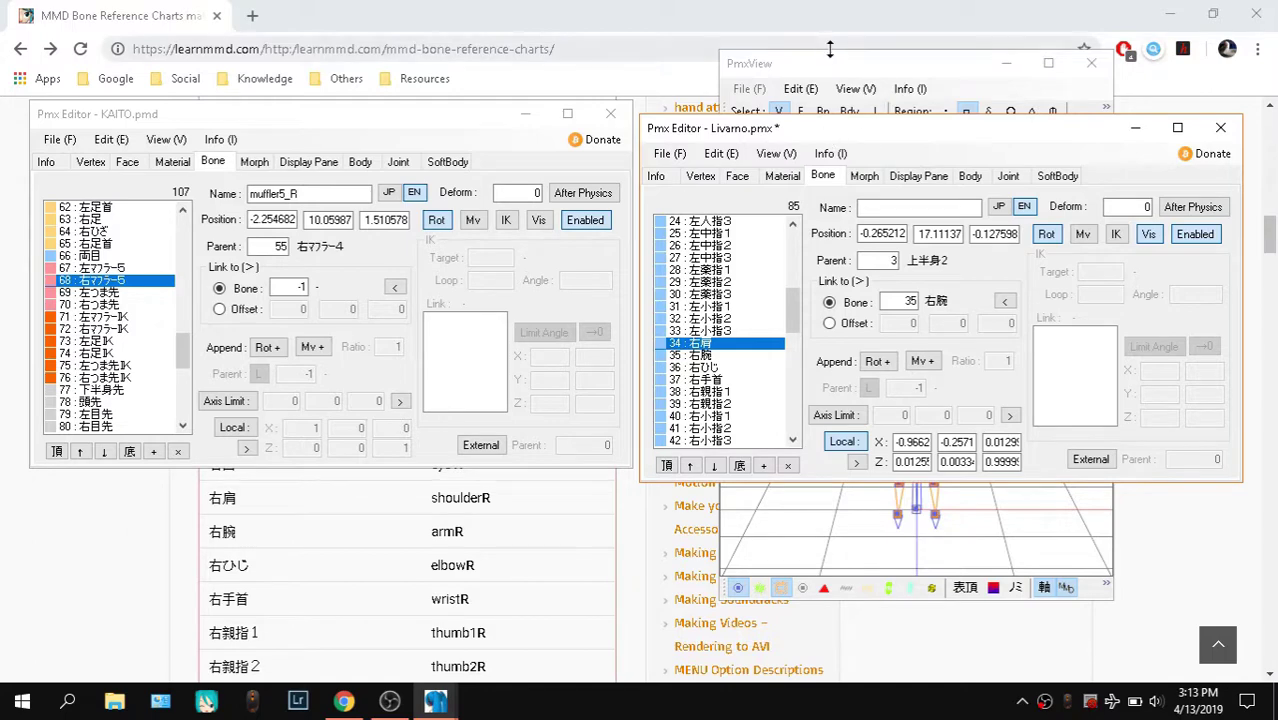
click(537, 118)
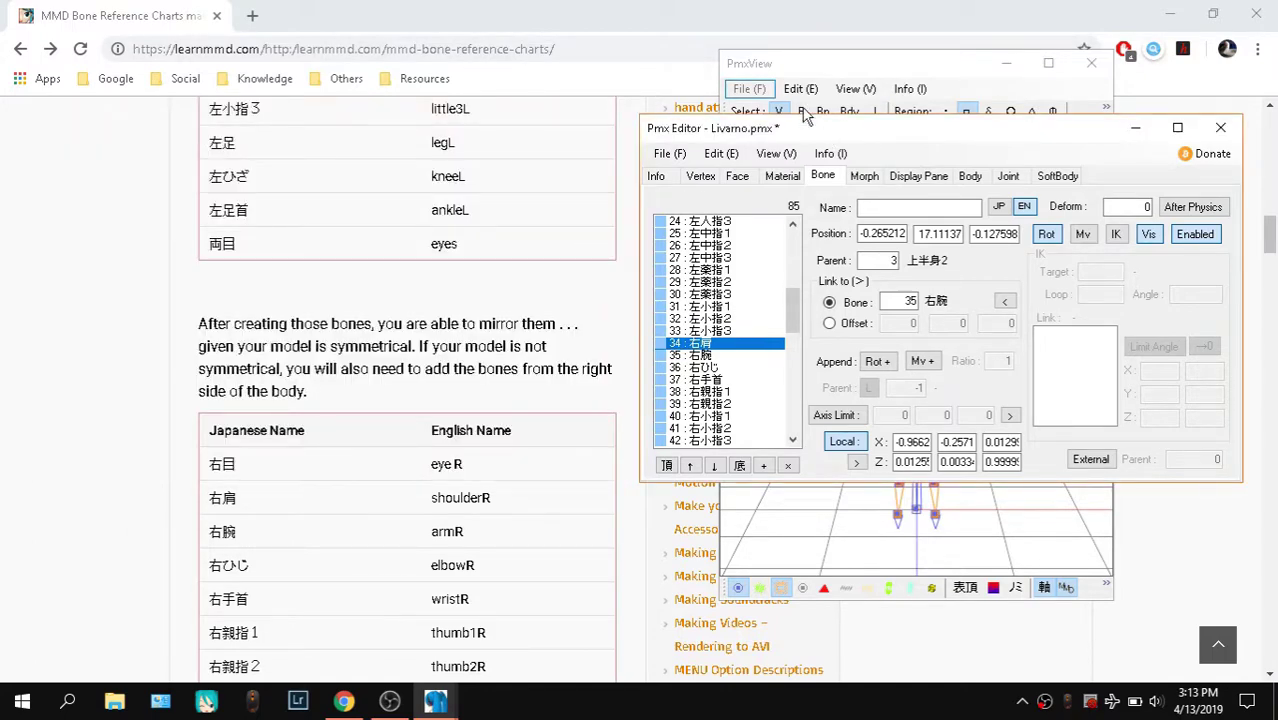
click(1047, 62)
click(1005, 62)
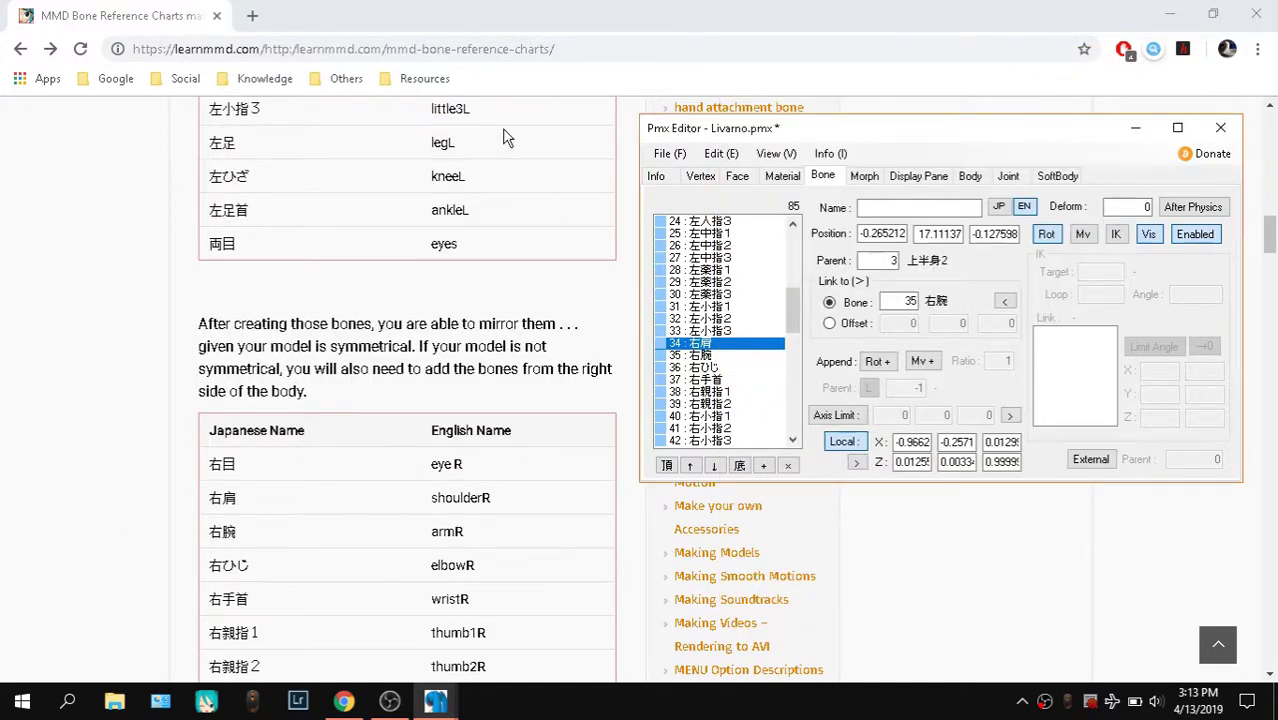
Look through the left-side and right-side bone tables in the reference chart, including the finger and leg names
scroll(508, 232, up, 2)
click(363, 335)
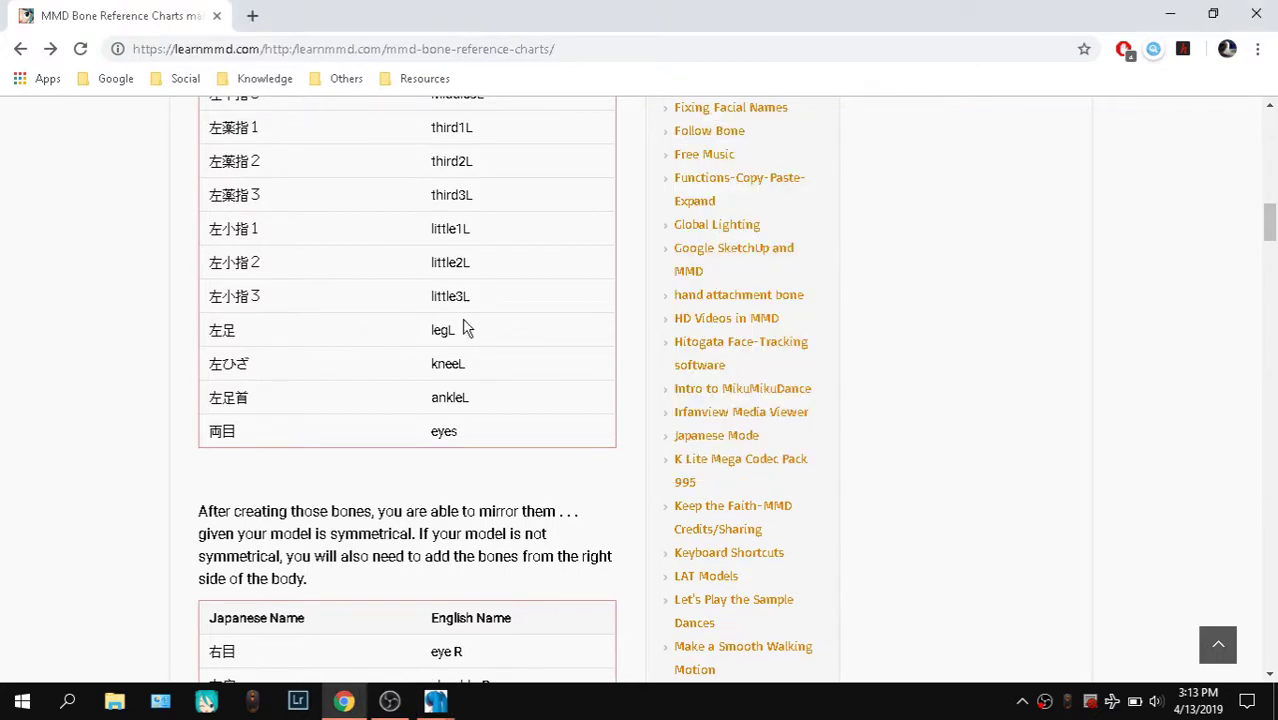
click(491, 300)
scroll(519, 443, down, 3)
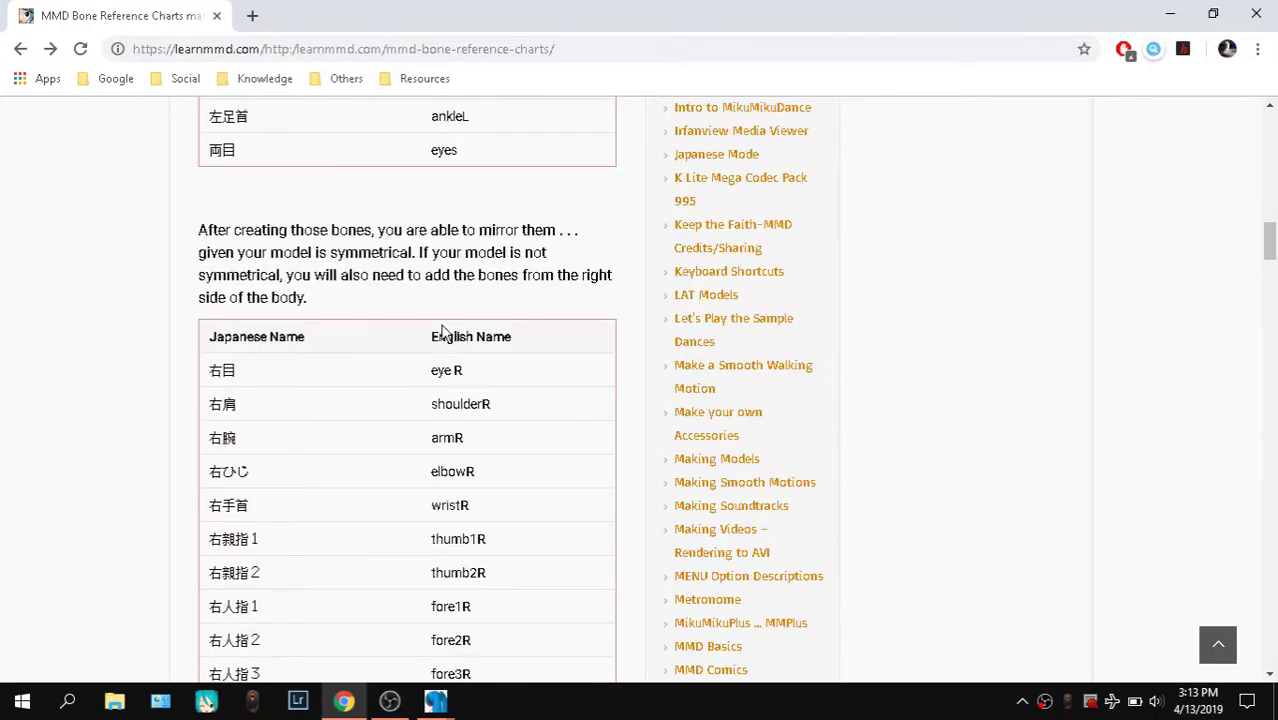
scroll(527, 253, up, 2)
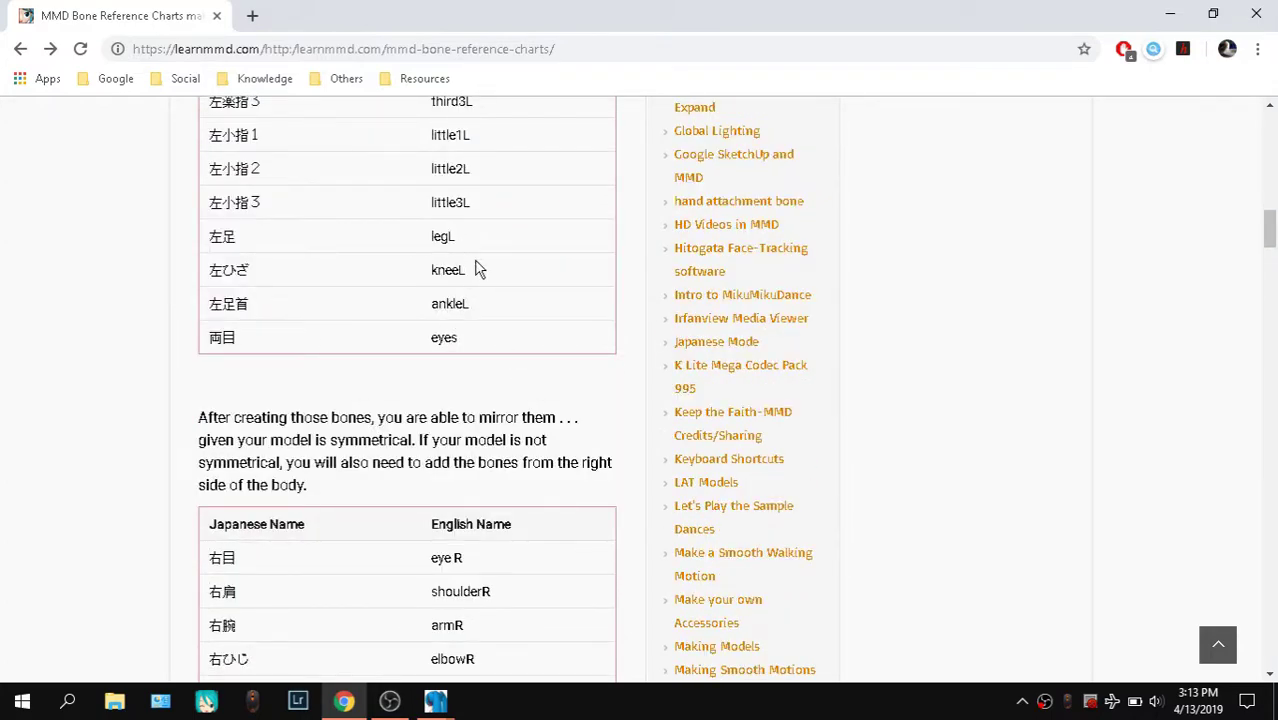
drag(477, 268, 408, 244)
scroll(566, 300, down, 7)
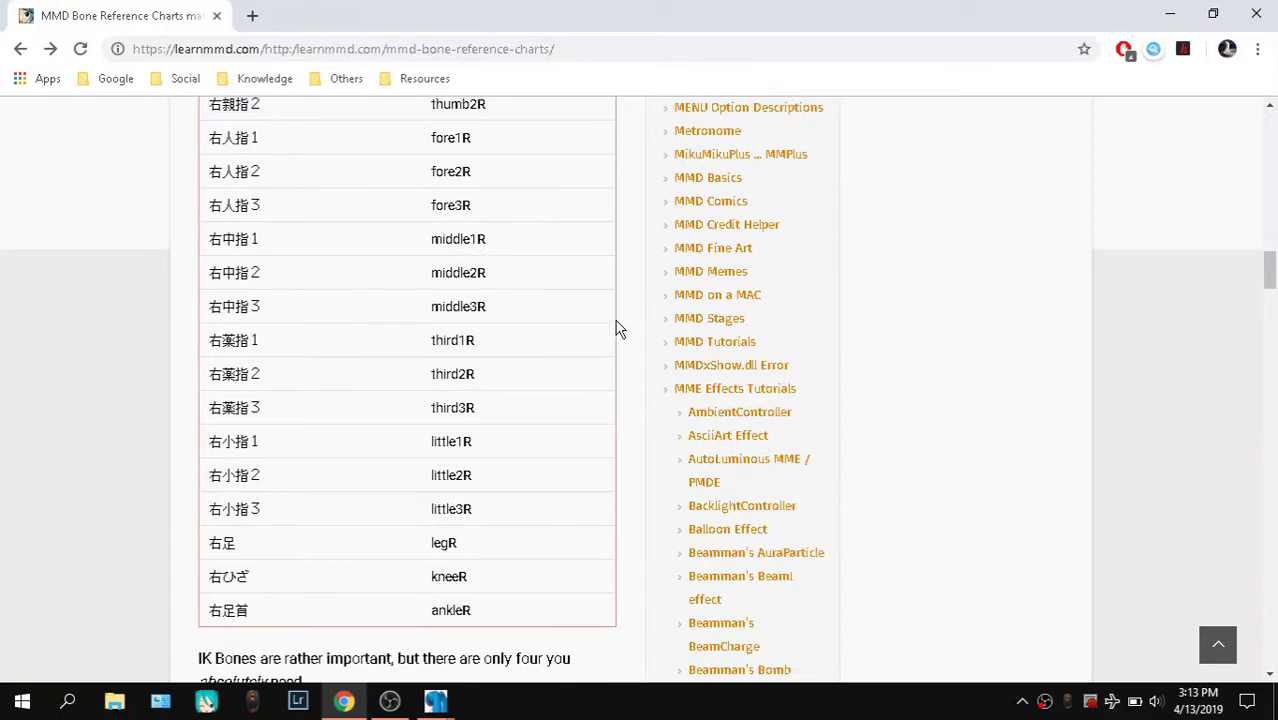
scroll(376, 434, up, 3)
Return to the Livarno editor and examine the English names of its bones, starting with the left shoulder
click(457, 700)
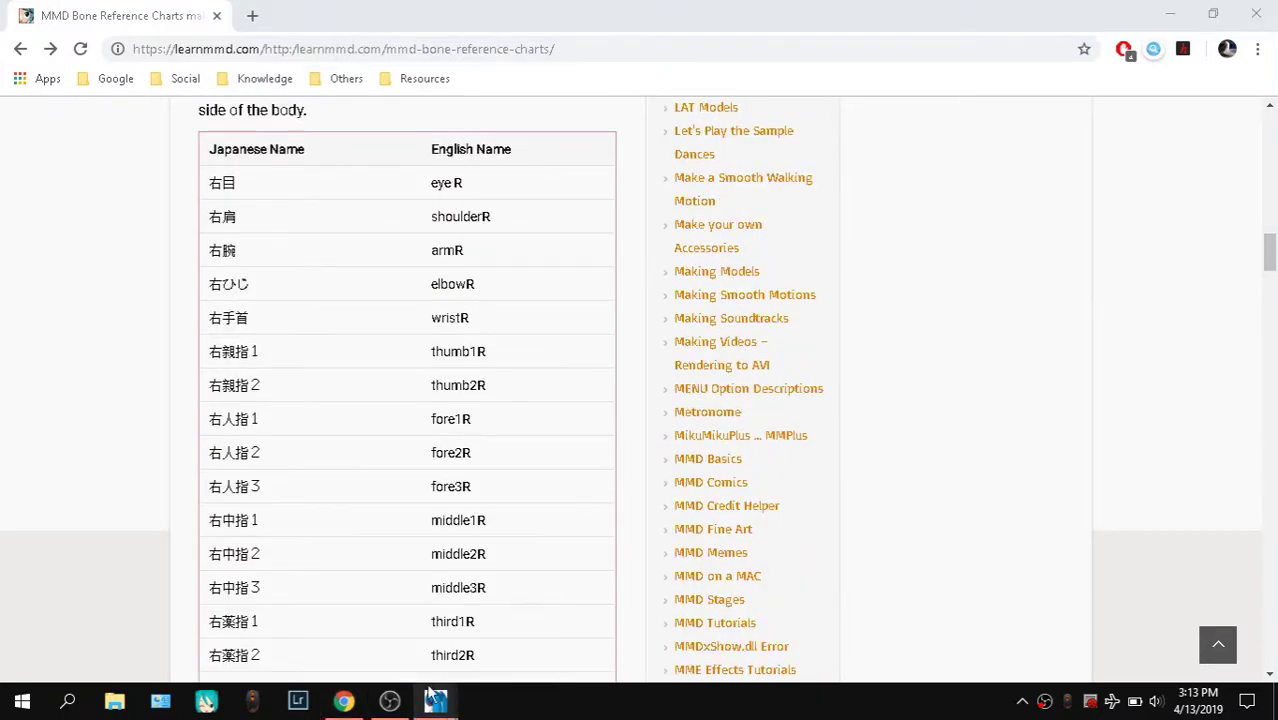
click(266, 640)
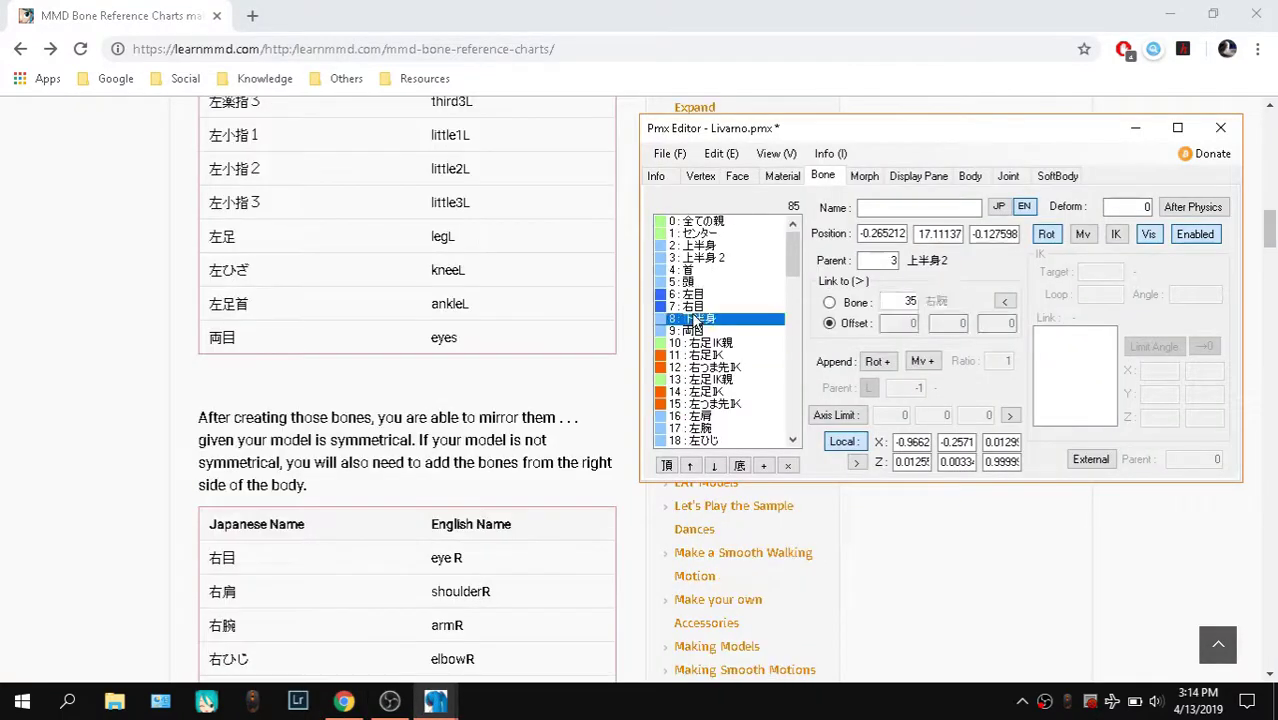
click(690, 296)
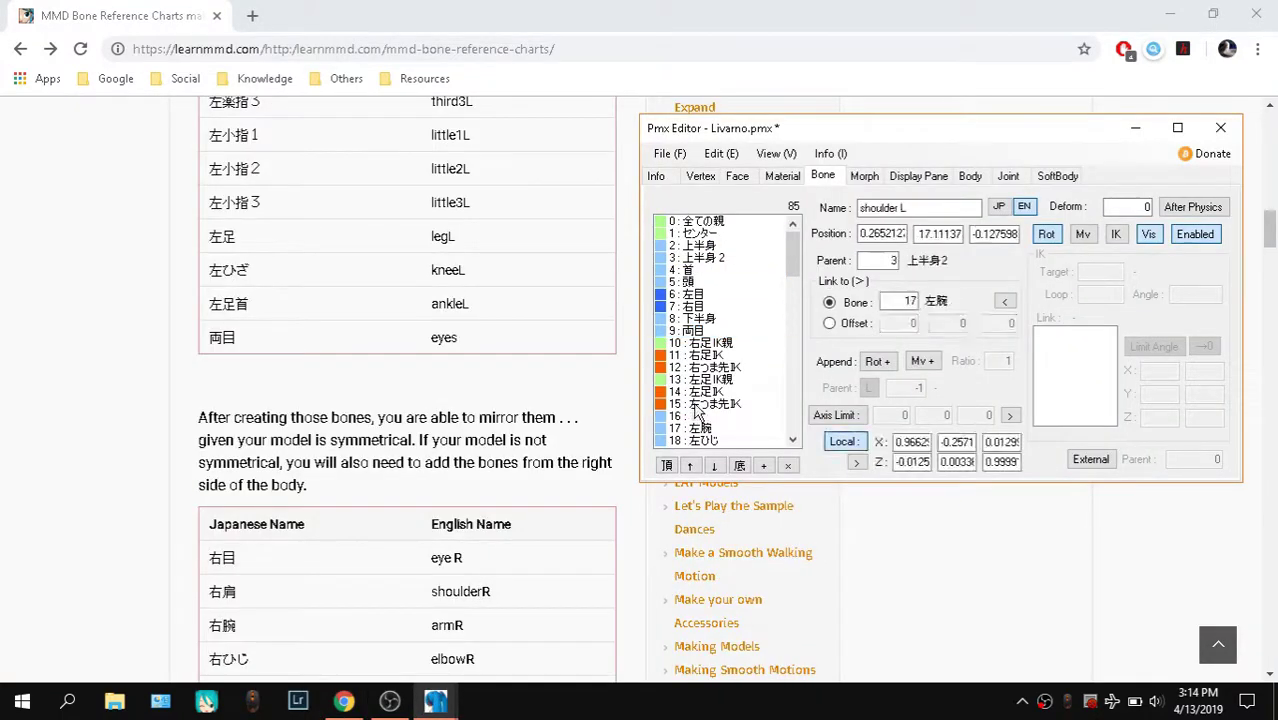
click(693, 338)
key(Down)
key(Down)
key(Down)
key(Down)
key(Down)
key(Down)
key(Down)
key(Down)
key(Down)
key(Down)
key(Down)
key(Down)
key(Down)
key(Down)
key(Down)
key(Down)
key(Down)
key(Down)
key(Down)
key(Down)
click(703, 380)
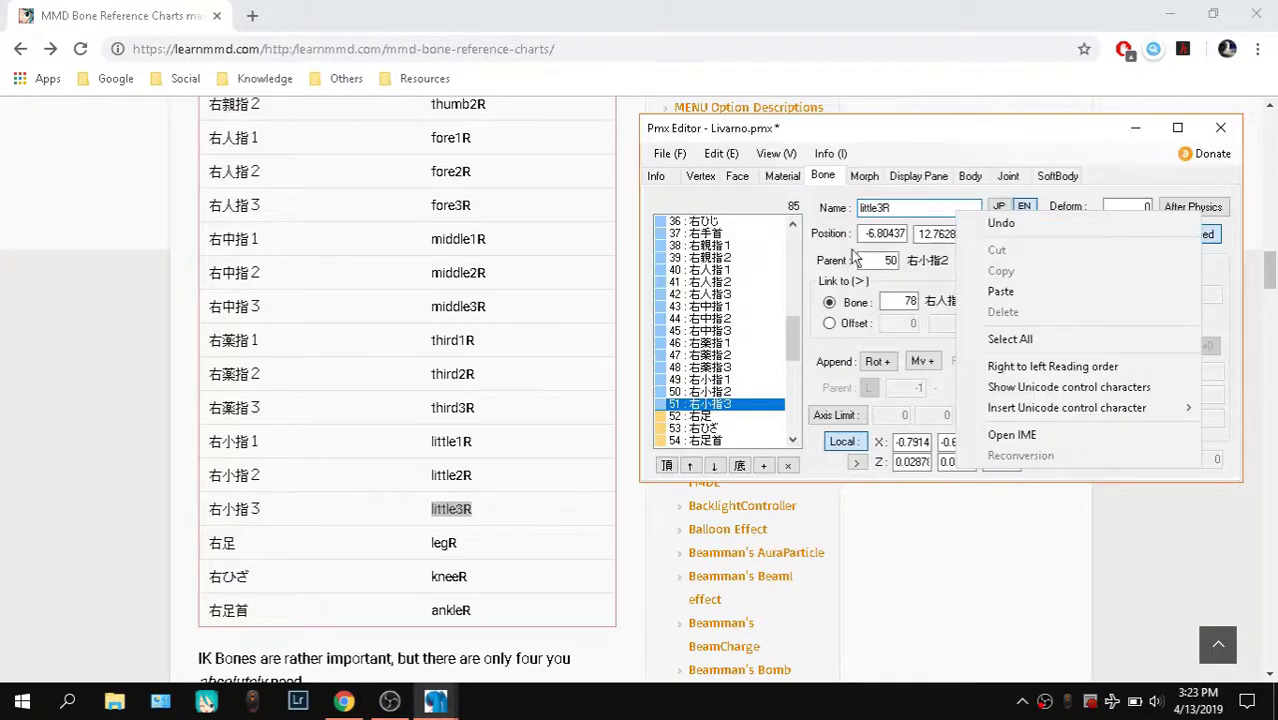
Switch to Livarno's PmxView and inspect the hand and leg bones of the skeleton from the side
key(Escape)
mouse_move(435, 700)
click(342, 600)
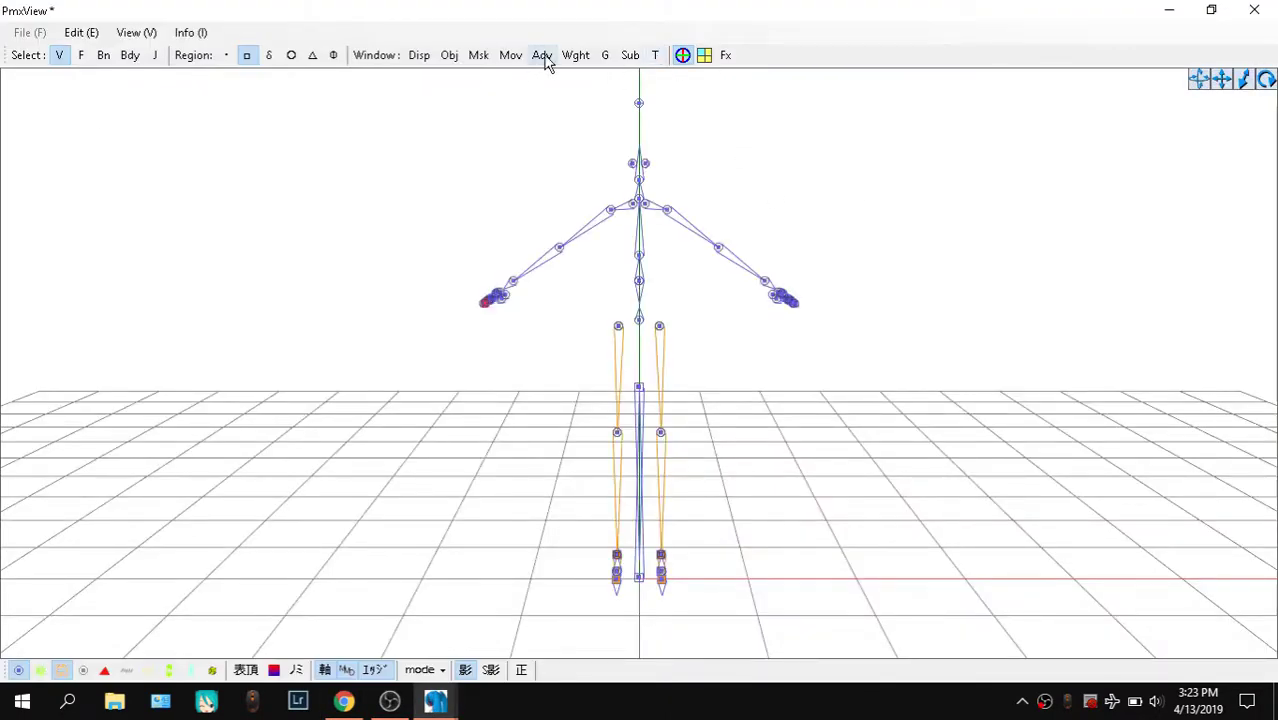
right_drag(527, 253, 587, 257)
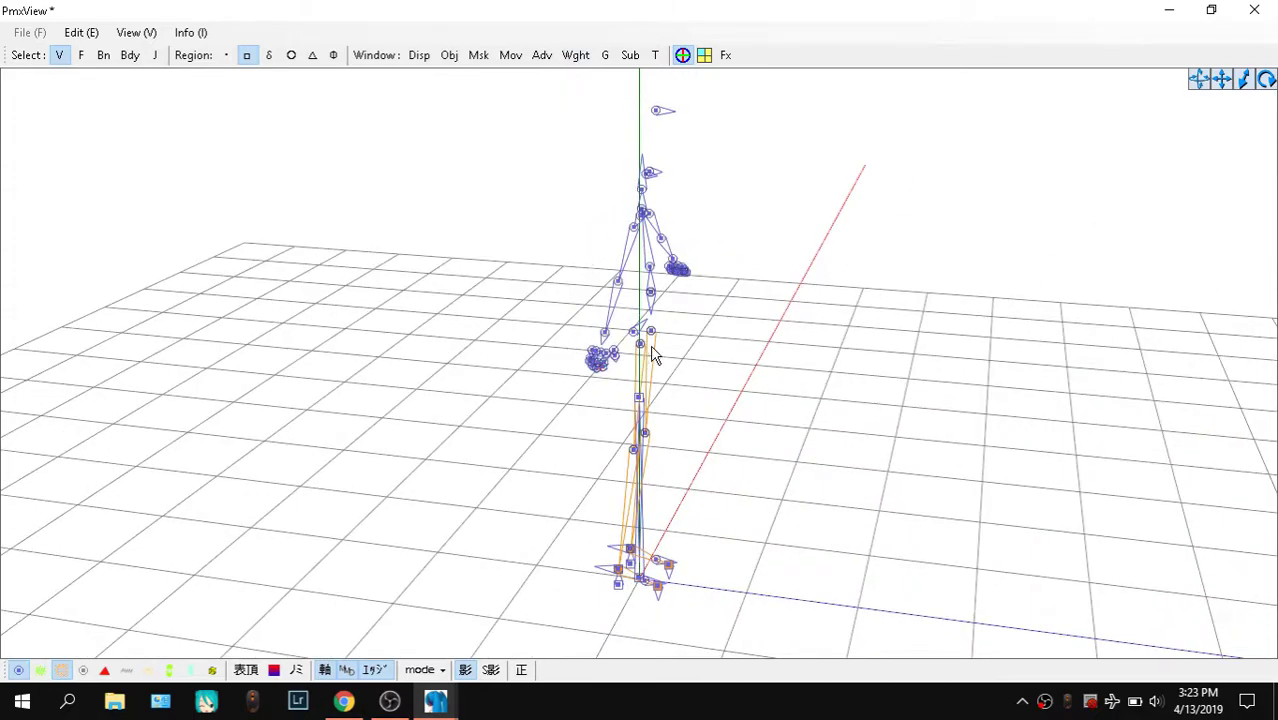
scroll(651, 352, up, 10)
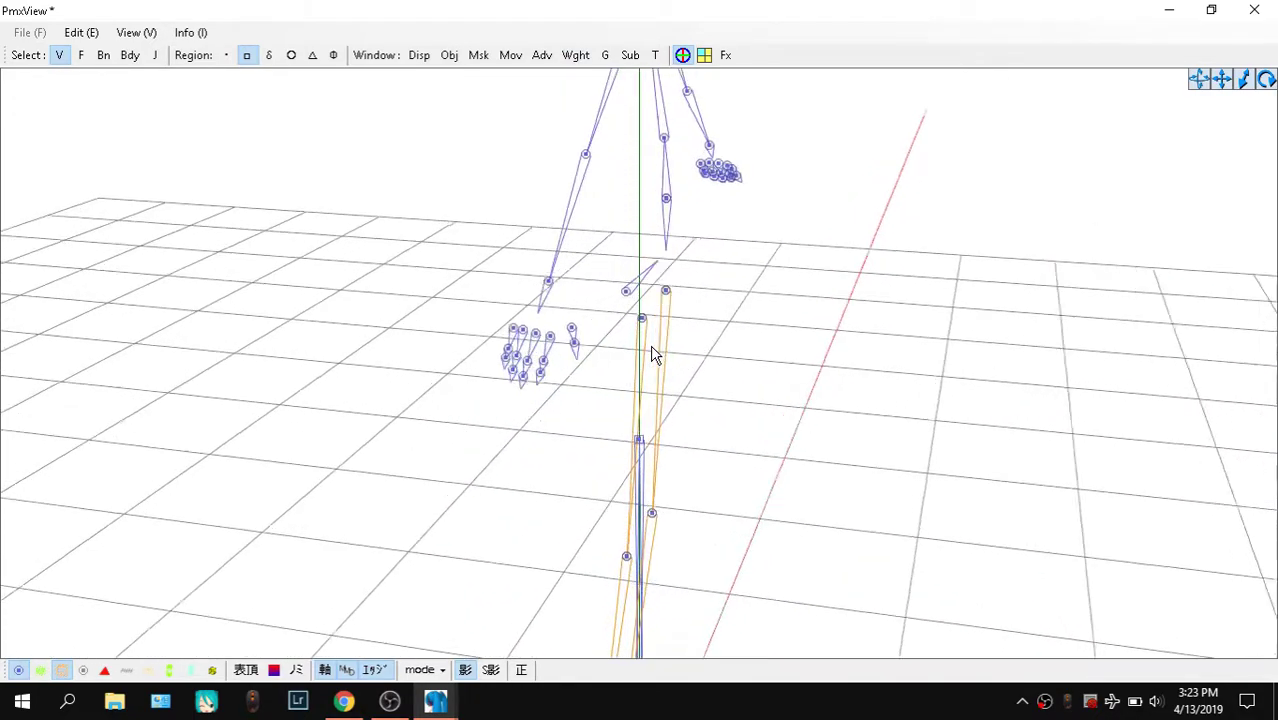
scroll(651, 354, up, 2)
Display all of Livarno's materials through Vertex/Masking to compare the body with the bones, and hide them again
click(478, 55)
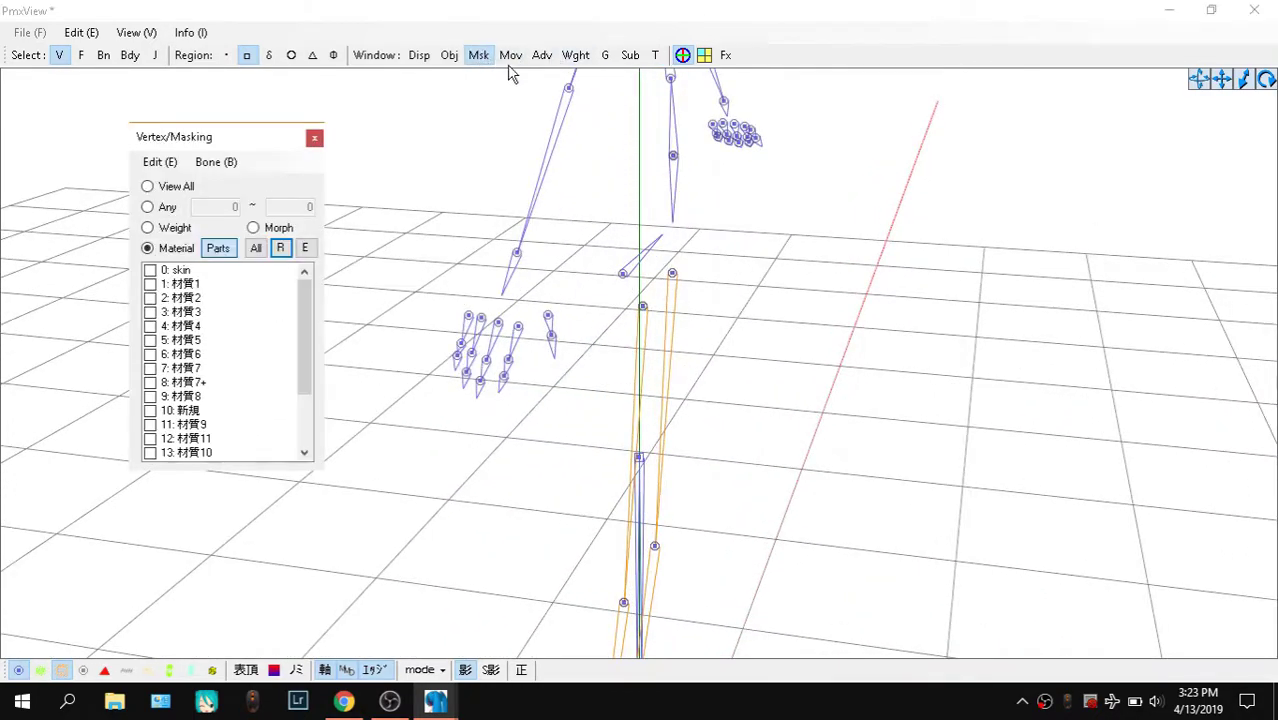
click(255, 249)
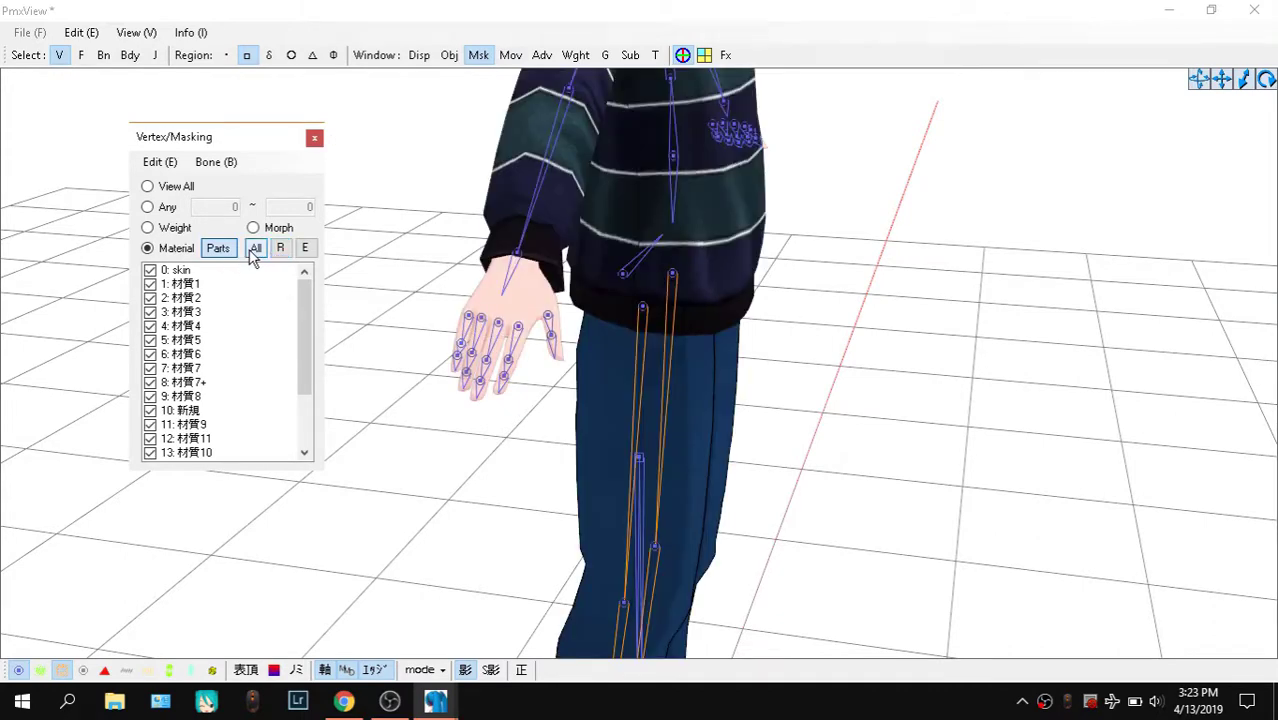
scroll(832, 293, down, 6)
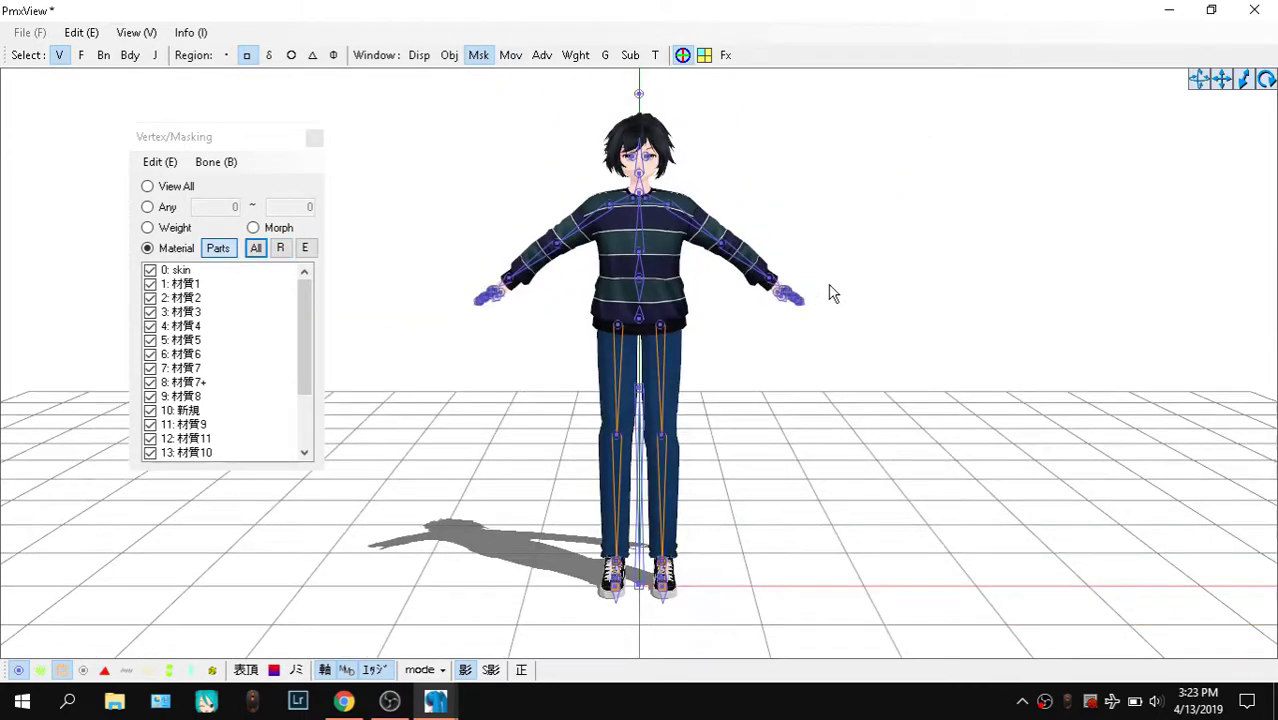
right_drag(807, 290, 789, 291)
click(279, 249)
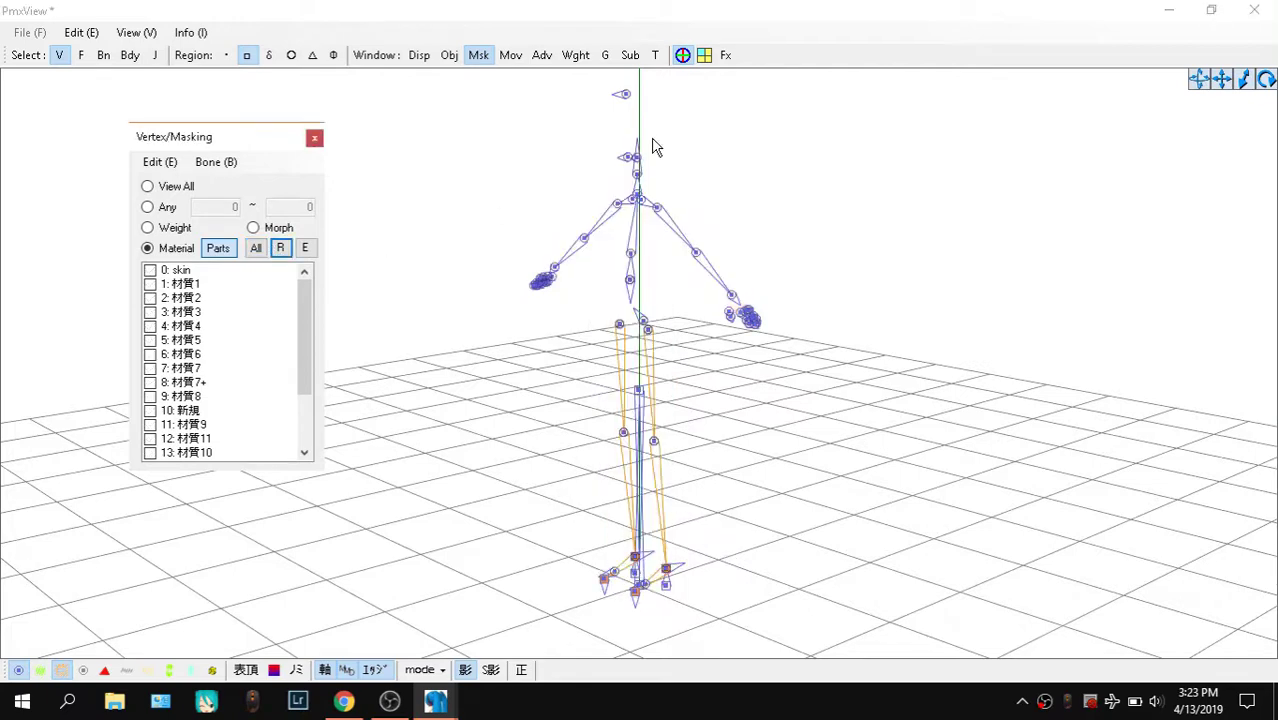
Open Transform View, test the rotation of the left arm bone on the posed model, and close the view
click(655, 55)
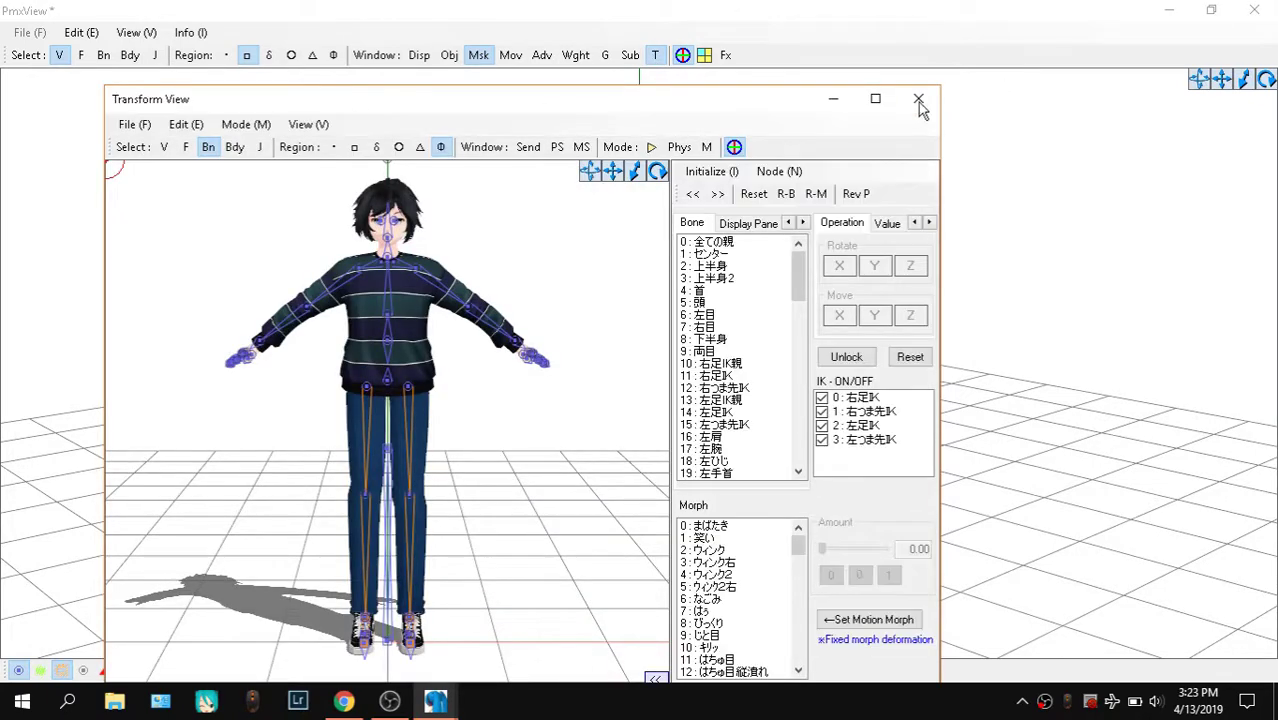
click(877, 97)
right_drag(745, 198, 702, 199)
click(533, 200)
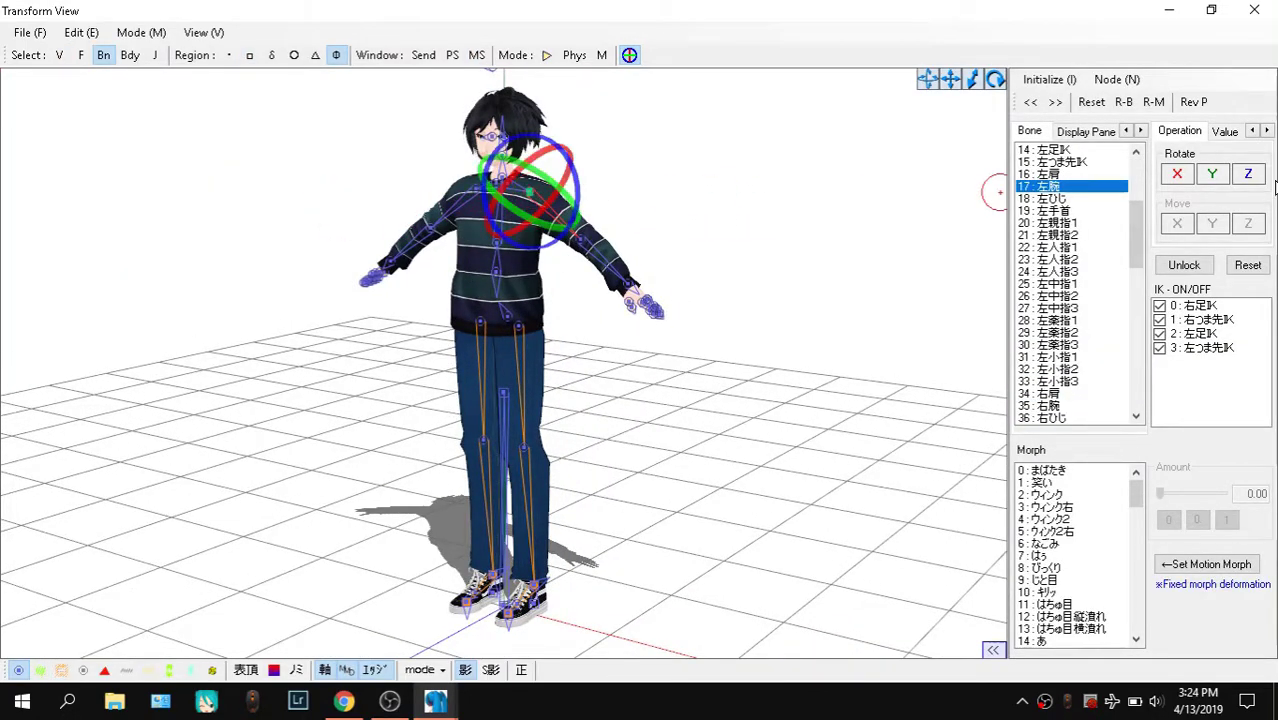
drag(1187, 177, 1187, 262)
right_drag(847, 262, 585, 328)
right_drag(676, 162, 697, 226)
click(1254, 10)
Close the Vertex/Masking window, check the left arm bone in the Livarno editor, and return to PmxView
right_drag(983, 222, 791, 210)
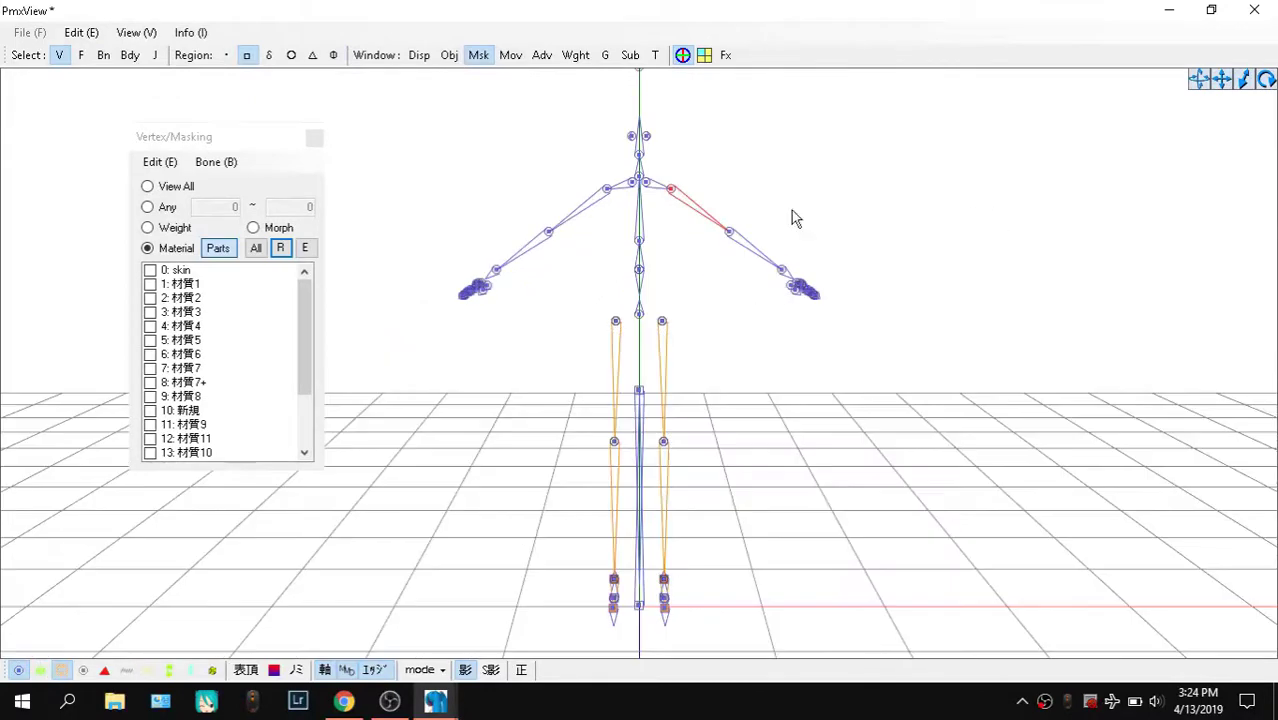
click(315, 139)
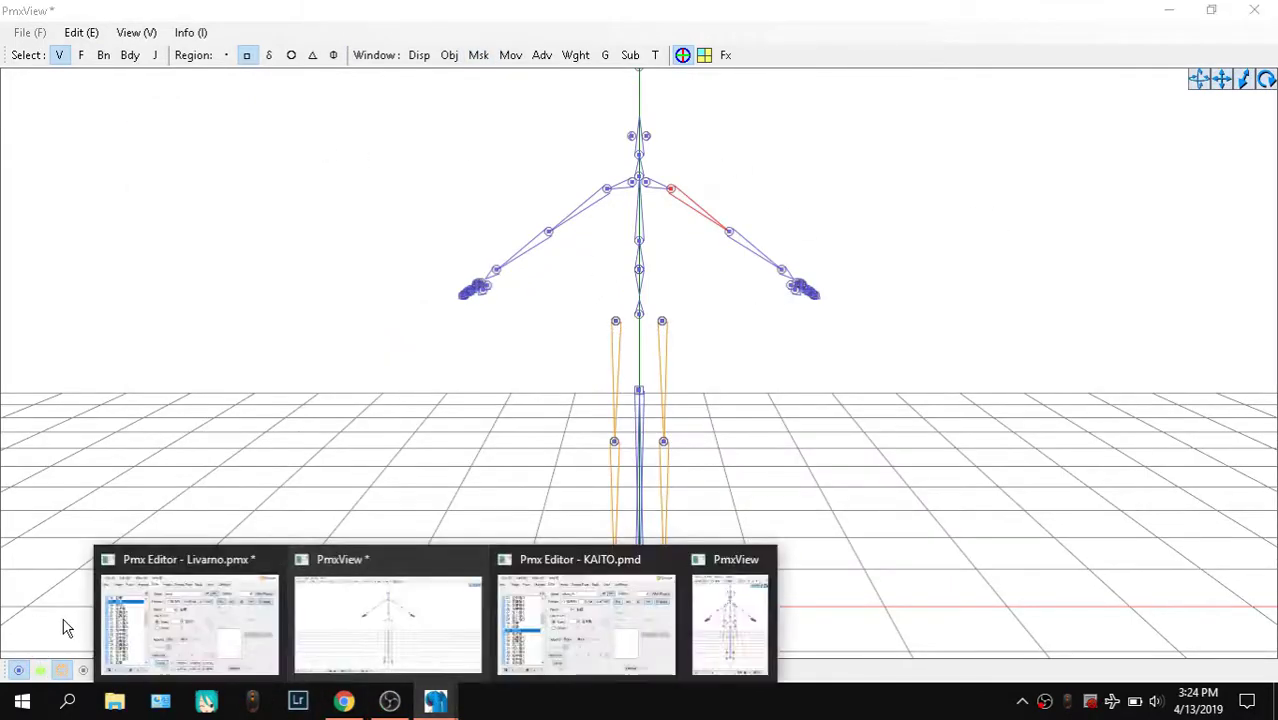
click(240, 610)
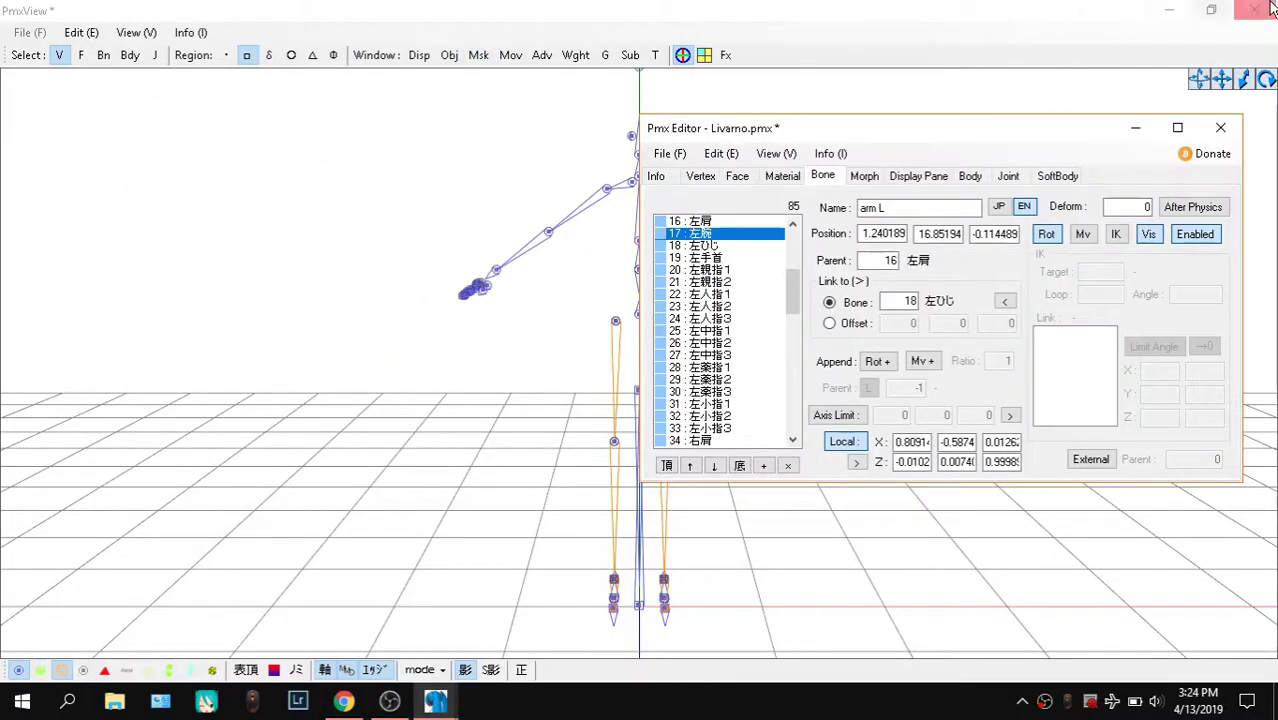
click(975, 38)
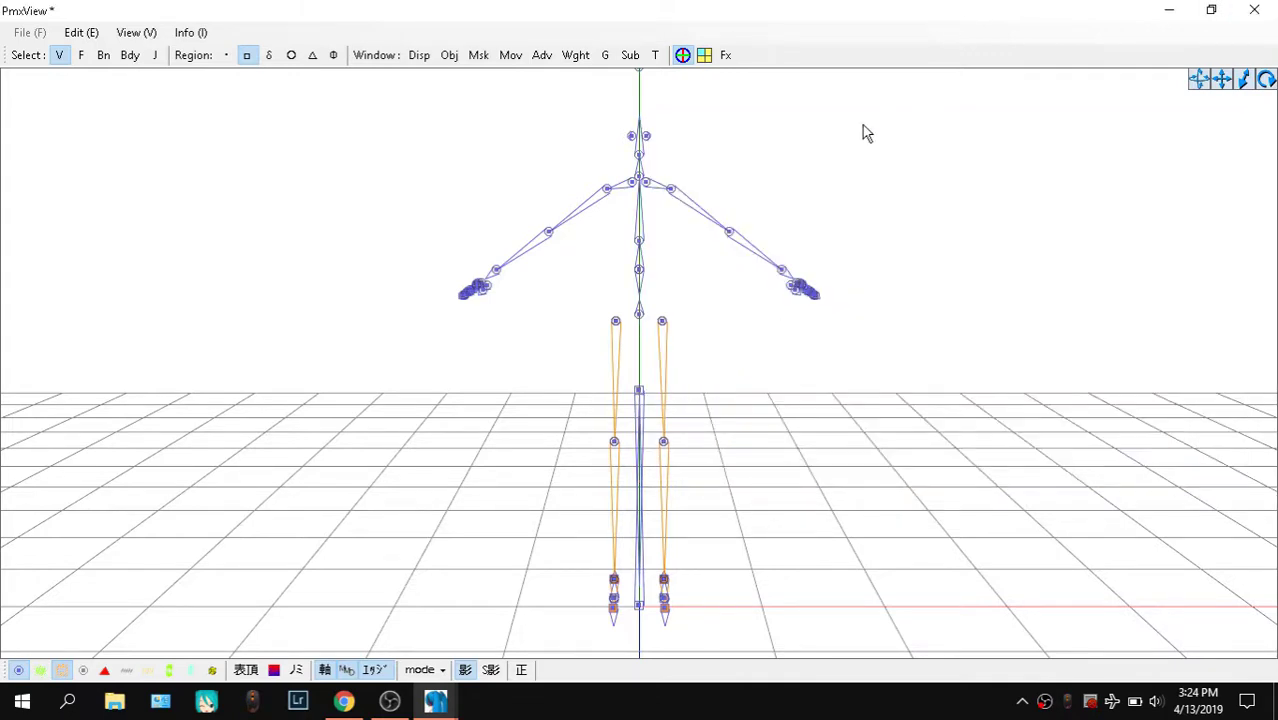
Show KAITO's PmxView and bone editor over the reference chart in the browser
click(343, 700)
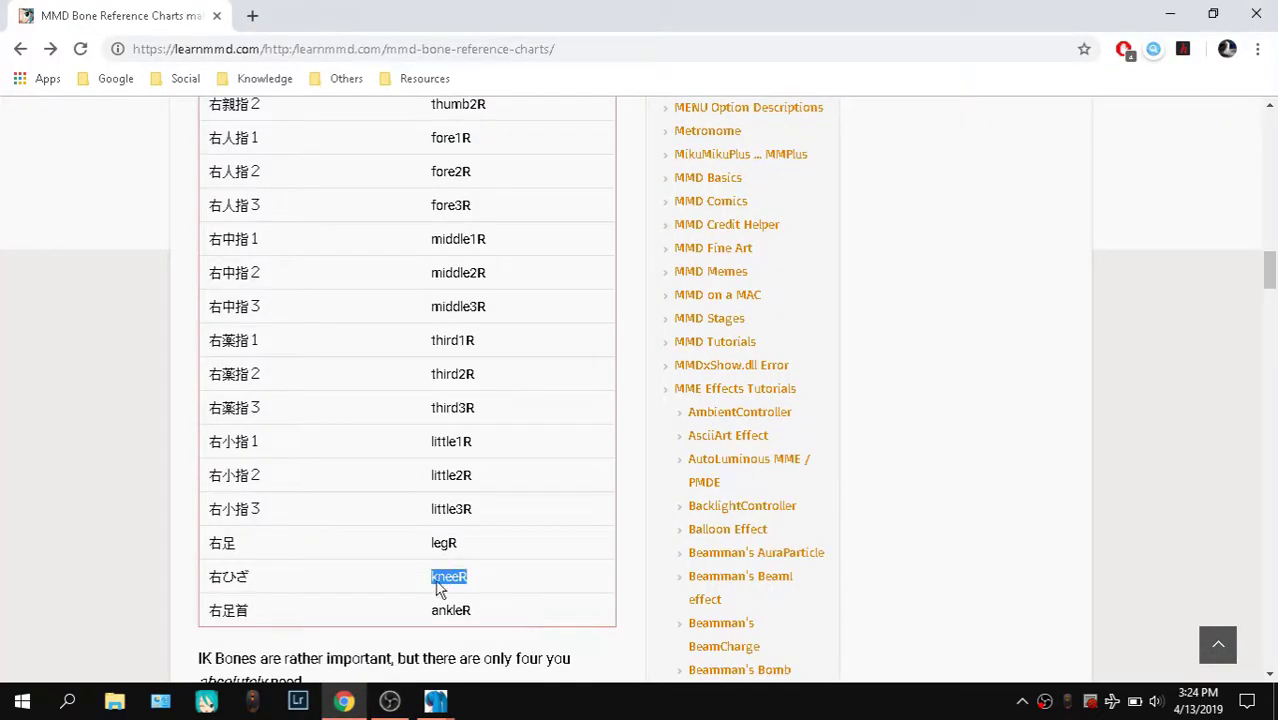
mouse_move(435, 700)
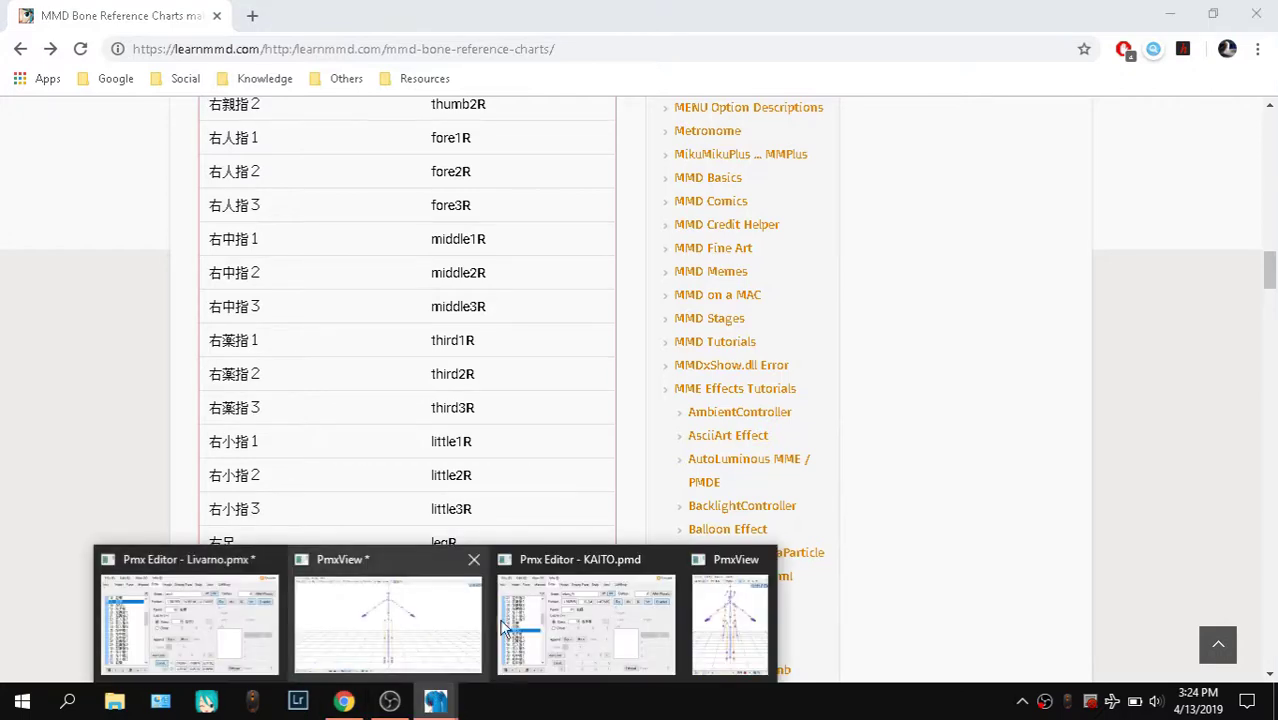
click(732, 612)
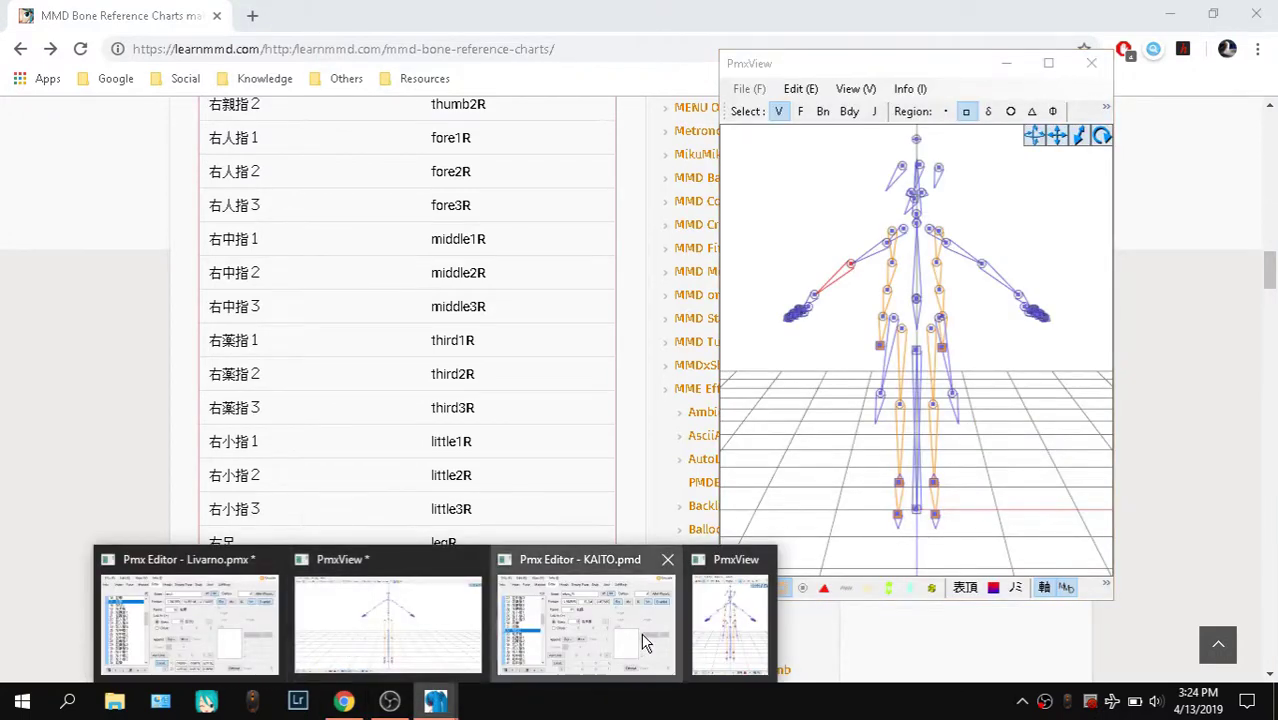
click(585, 640)
Locate KAITO's third right little finger, first left muffler and left leg bones in the list and on the skeleton
scroll(145, 277, down, 5)
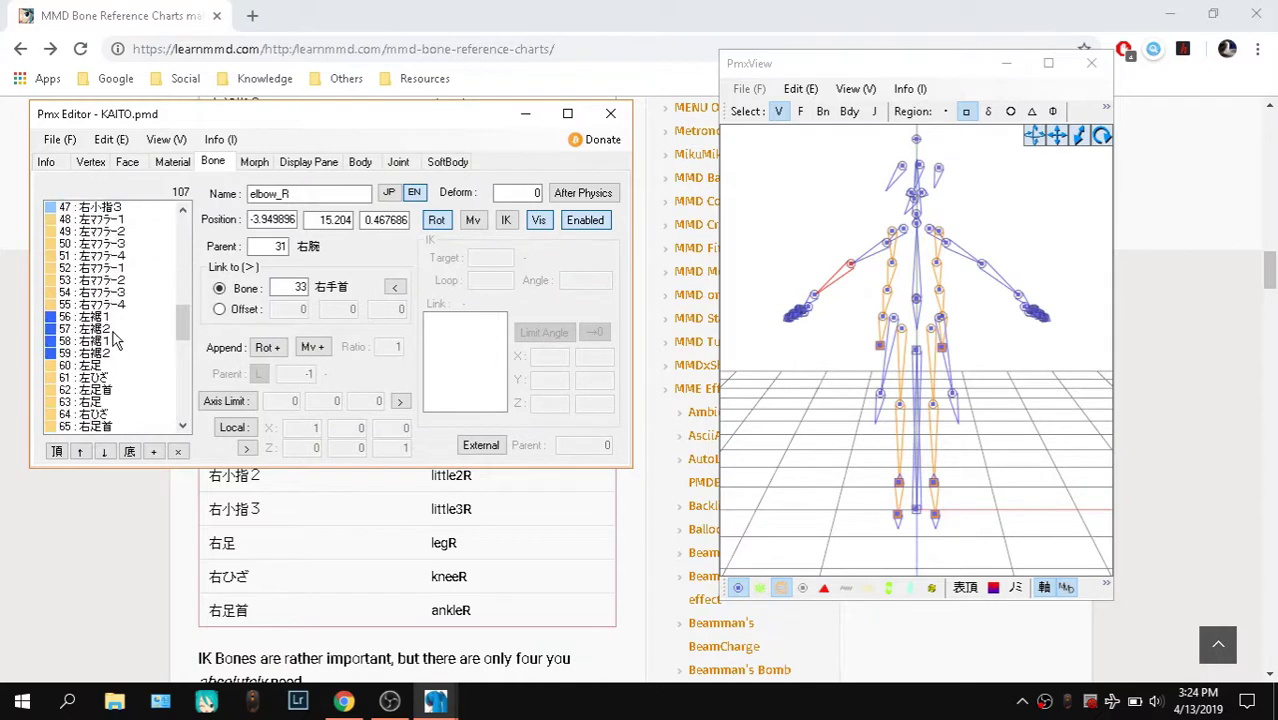
click(116, 305)
click(117, 317)
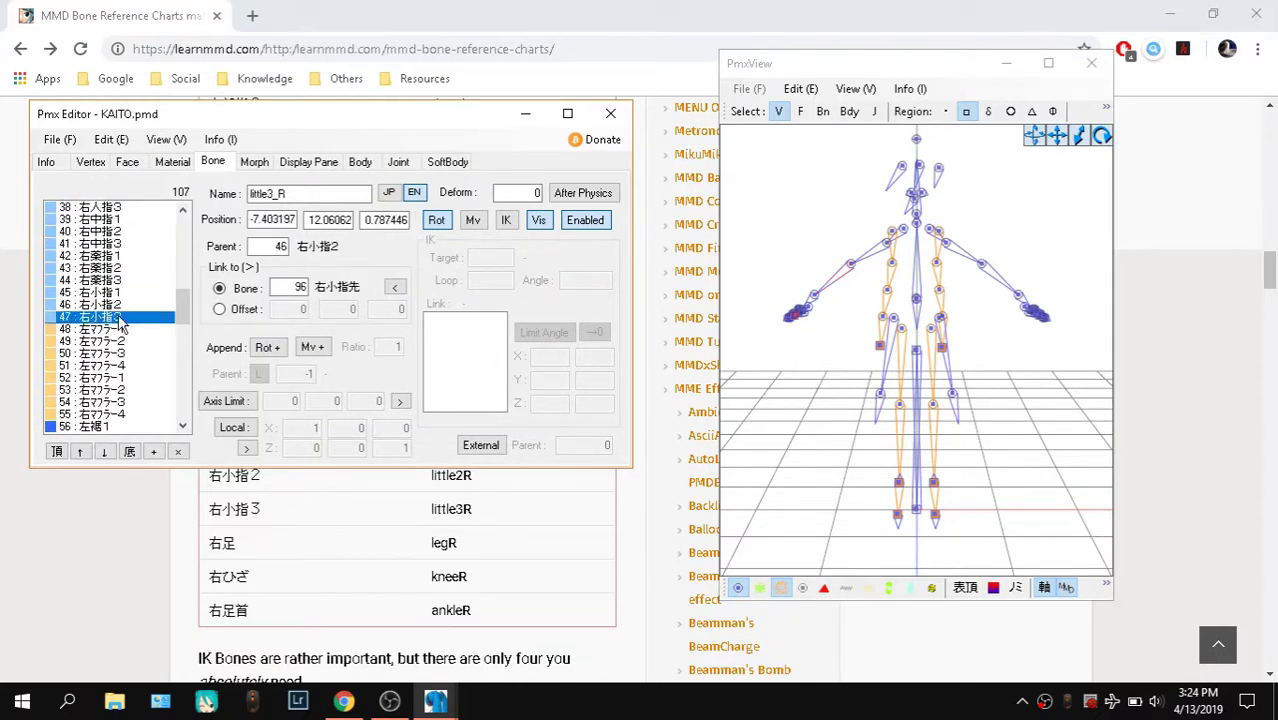
click(117, 329)
scroll(136, 345, down, 3)
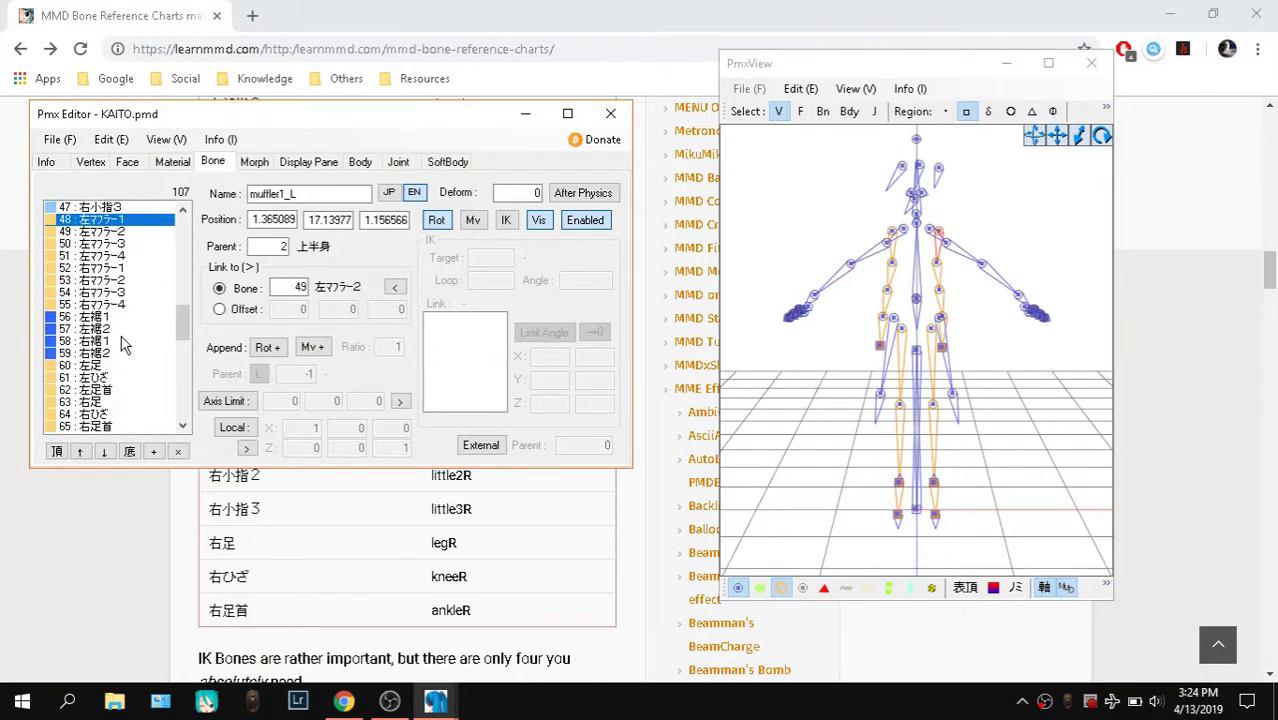
click(95, 366)
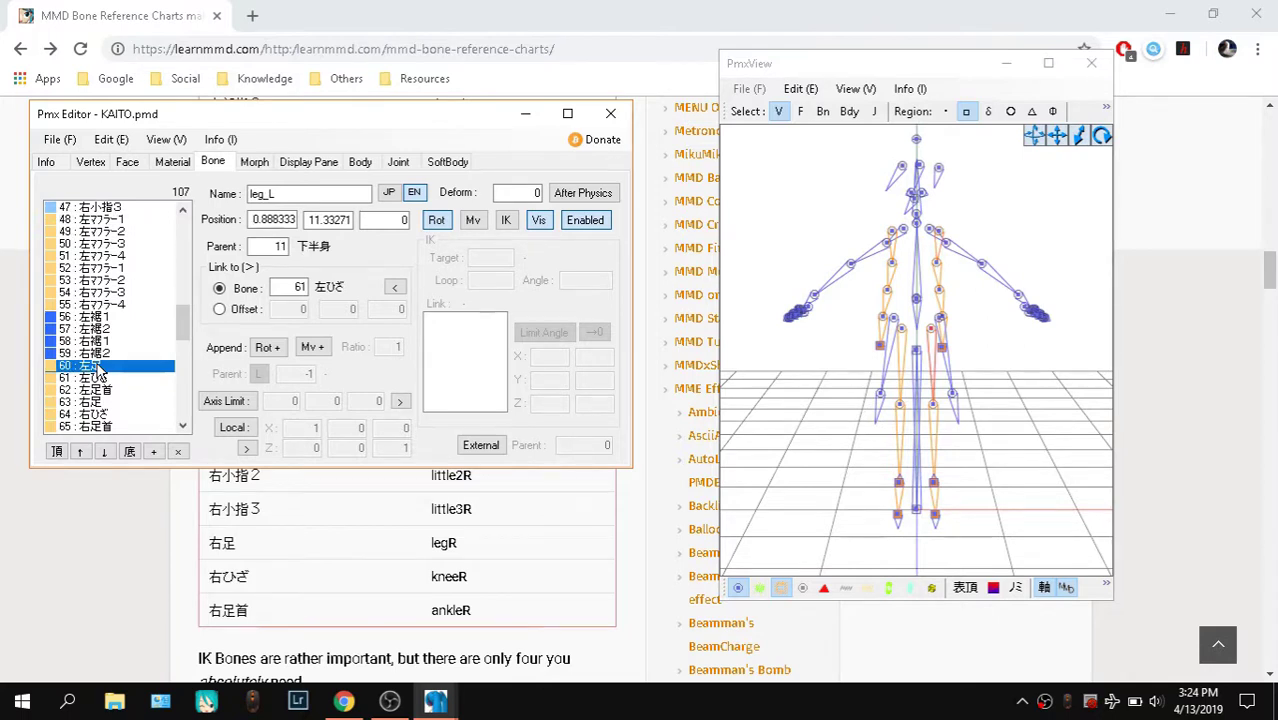
Step through KAITO's leg bones from the left knee to the right ankle
key(Down)
key(Down)
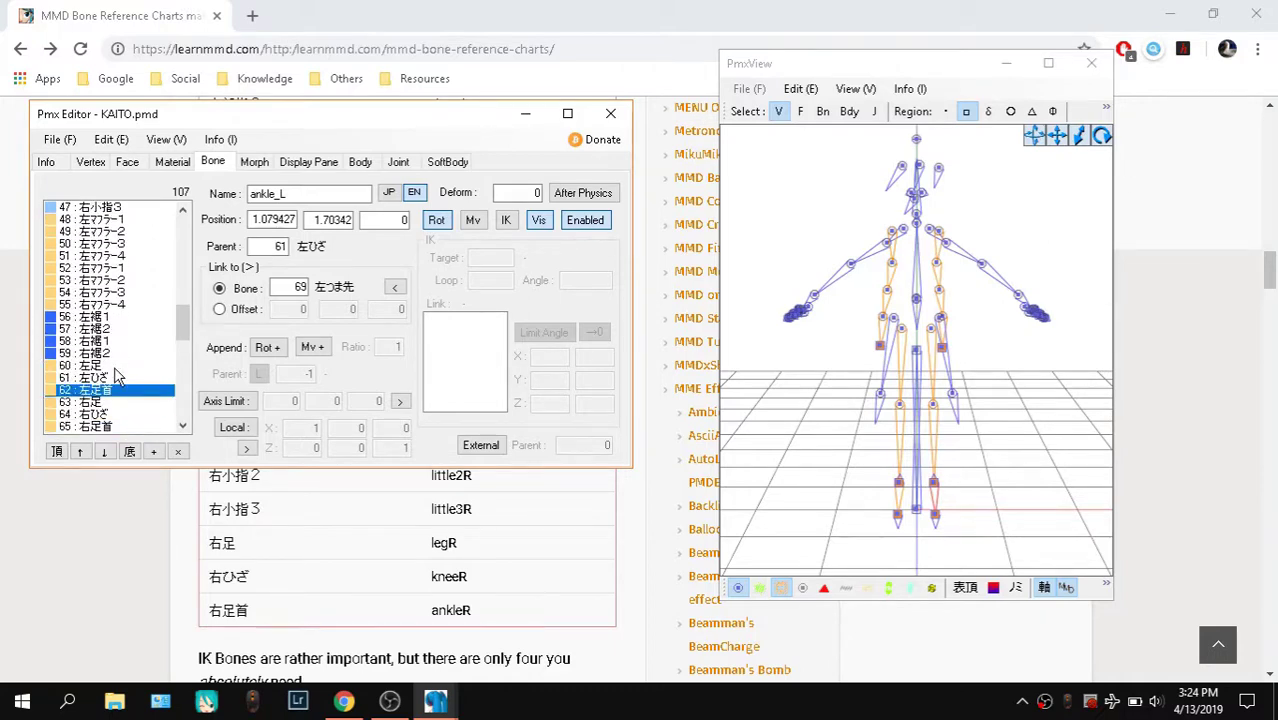
key(Down)
key(Down)
key(Down)
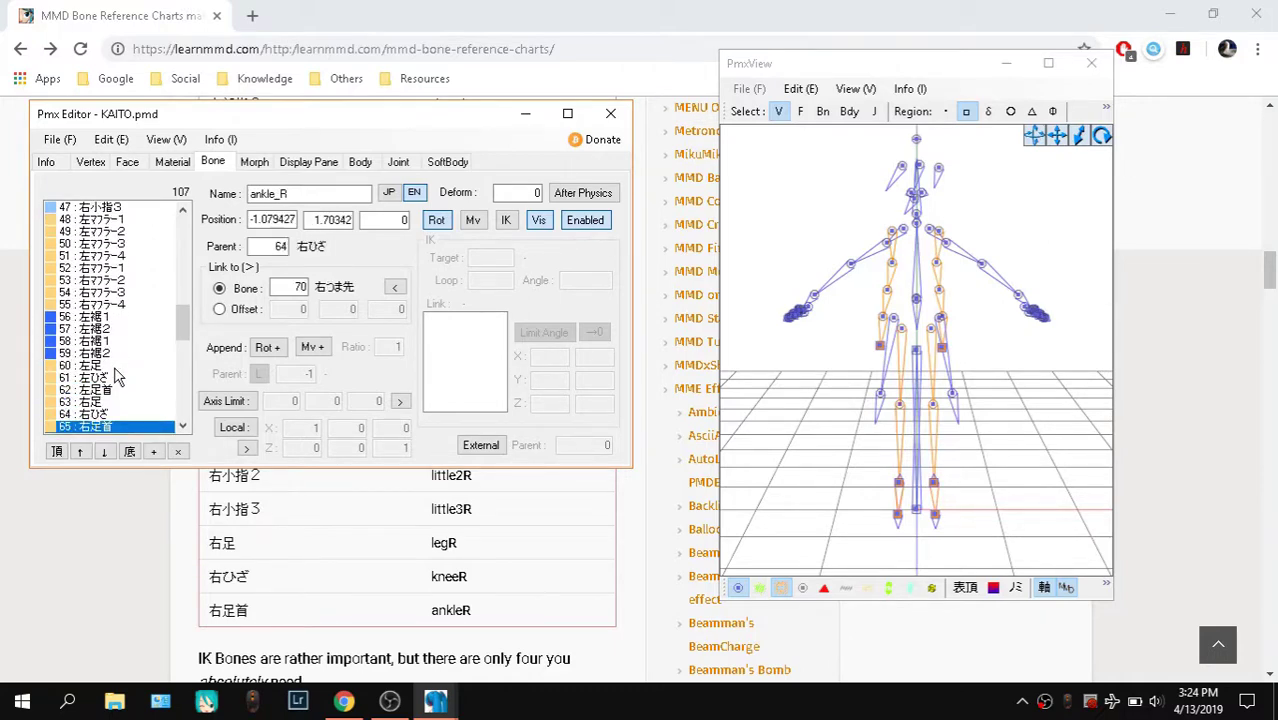
Compare KAITO's left leg bone with the reference chart and highlight its English name legL there
click(519, 8)
scroll(487, 327, up, 12)
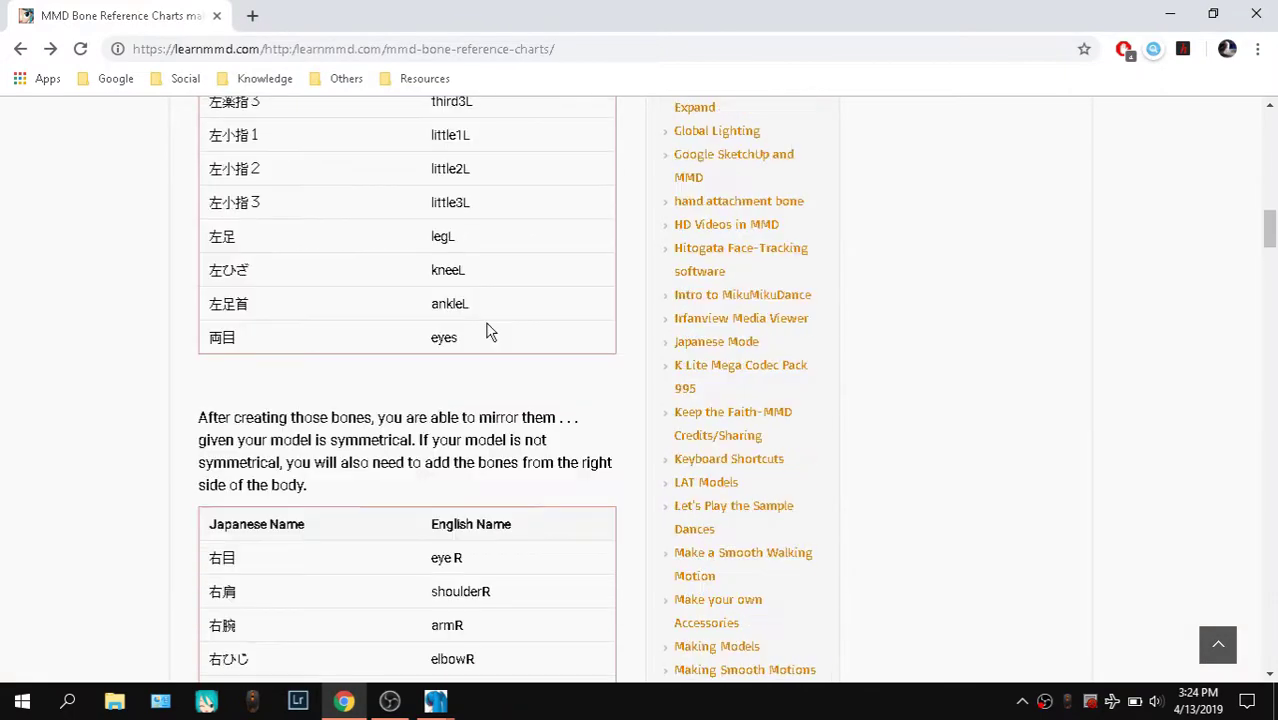
mouse_move(440, 693)
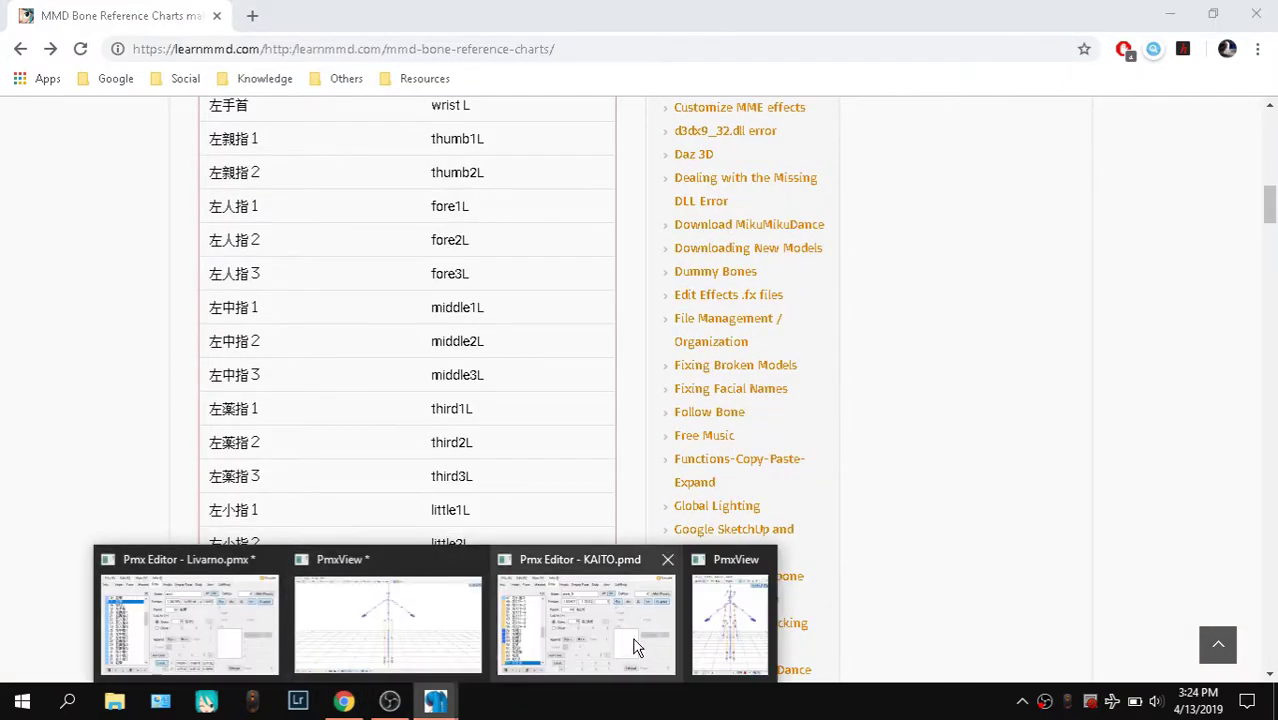
click(590, 622)
click(123, 366)
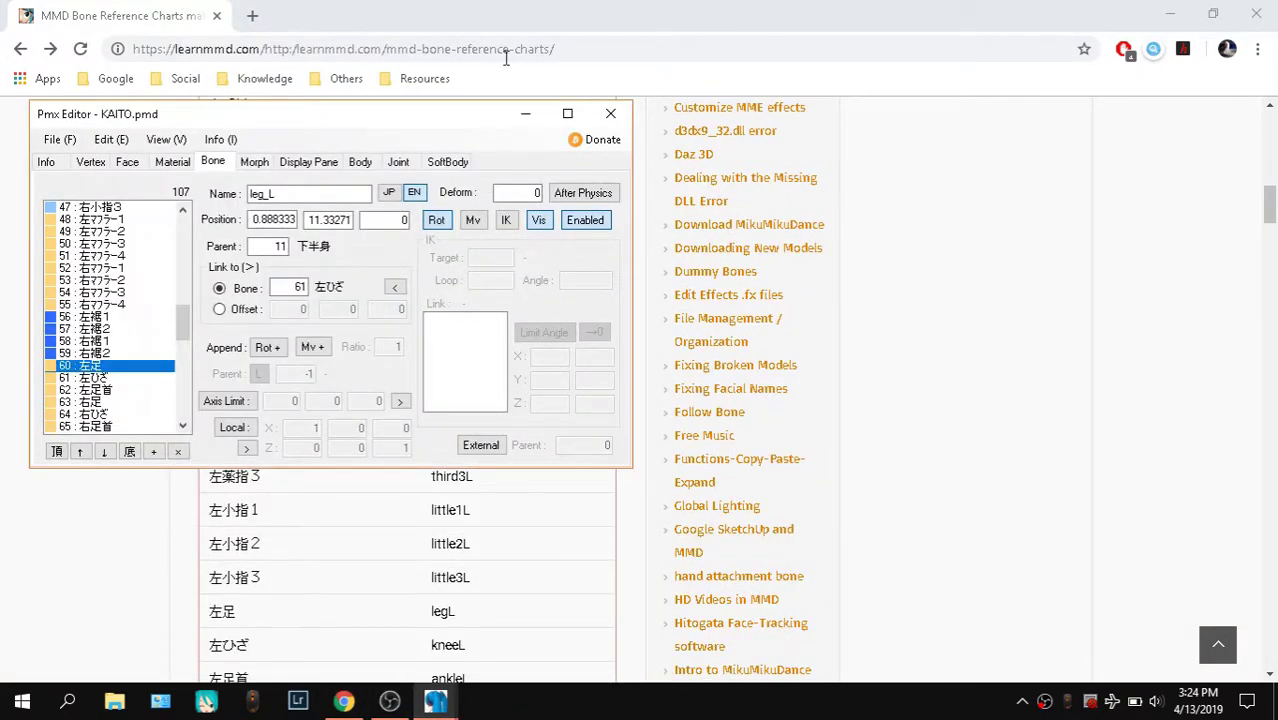
click(499, 536)
scroll(491, 565, up, 6)
scroll(491, 553, down, 8)
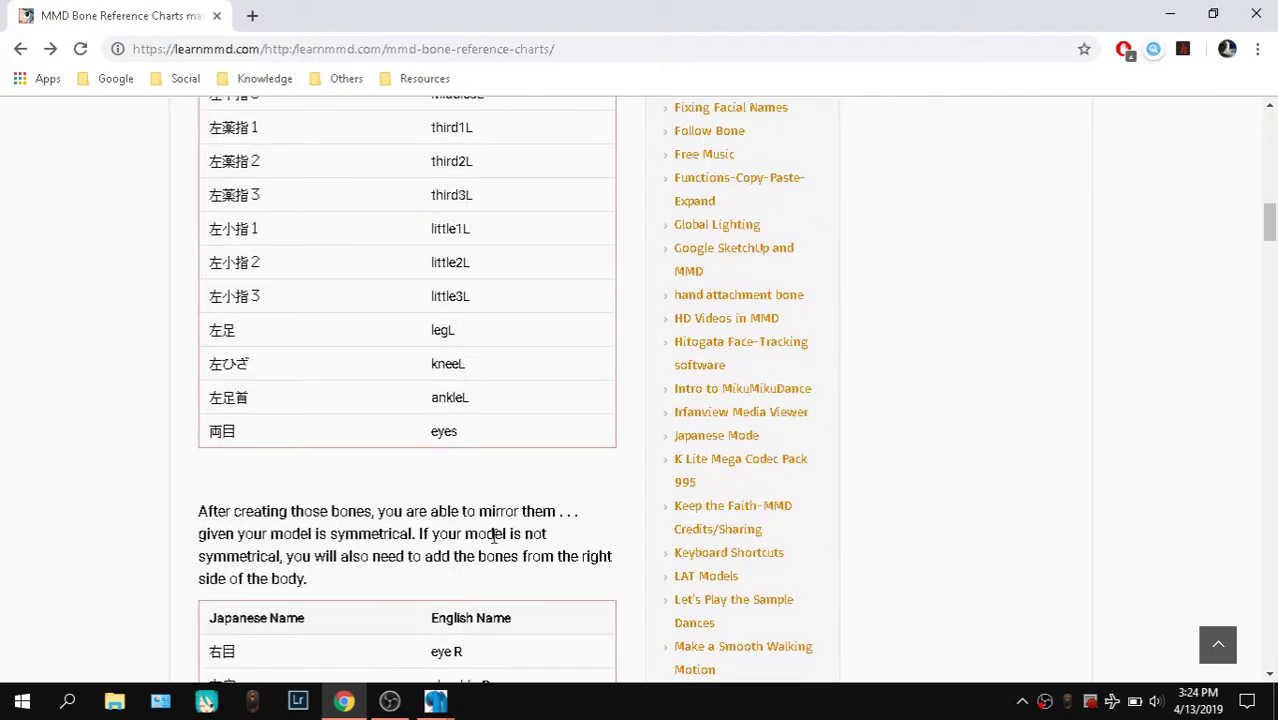
drag(422, 330, 499, 336)
Compare the leg bones in Livarno's and KAITO's PmxView by orbiting both skeletons
click(436, 703)
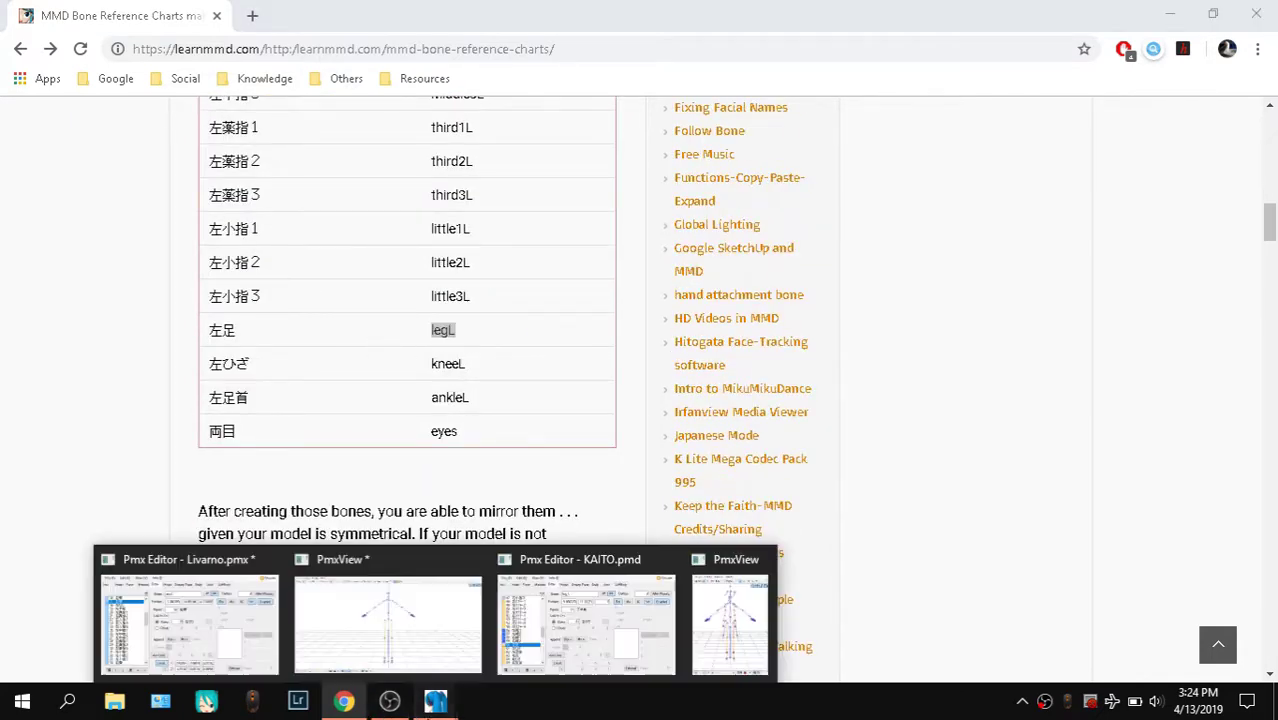
click(192, 620)
click(711, 440)
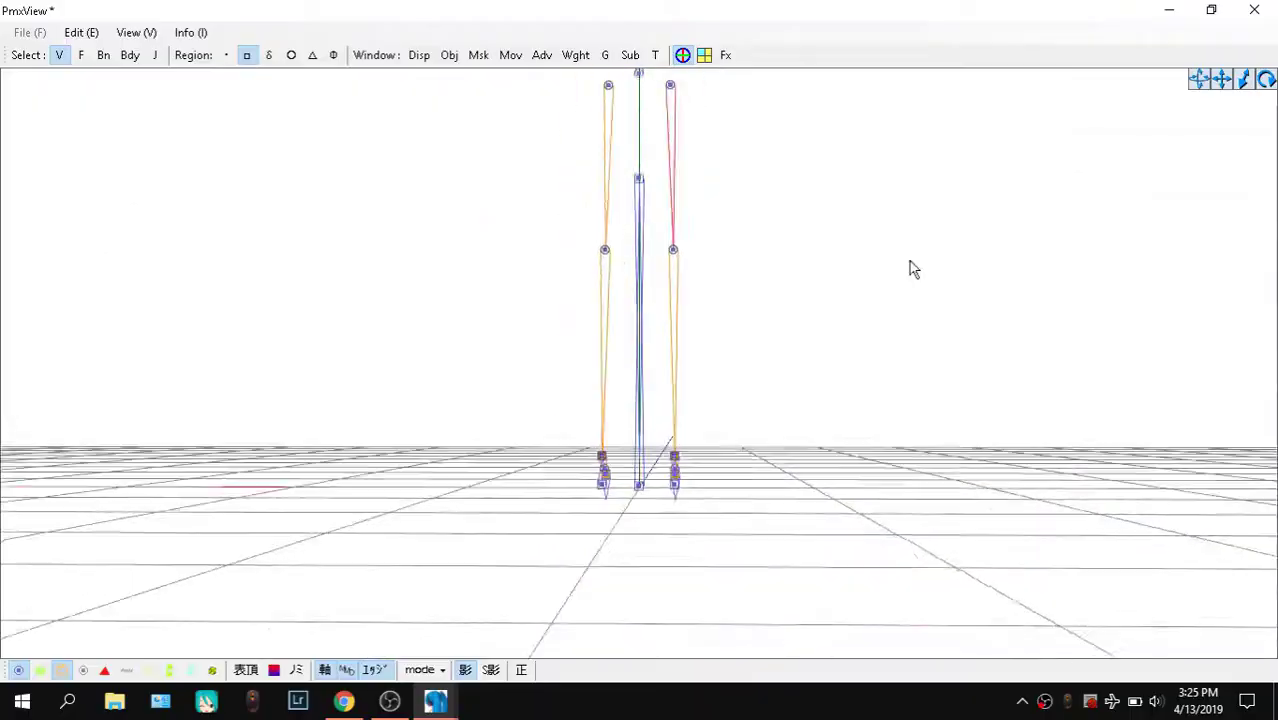
right_drag(913, 265, 833, 291)
mouse_move(578, 205)
right_down()
mouse_move(610, 205)
mouse_move(591, 211)
right_up()
right_drag(828, 228, 617, 338)
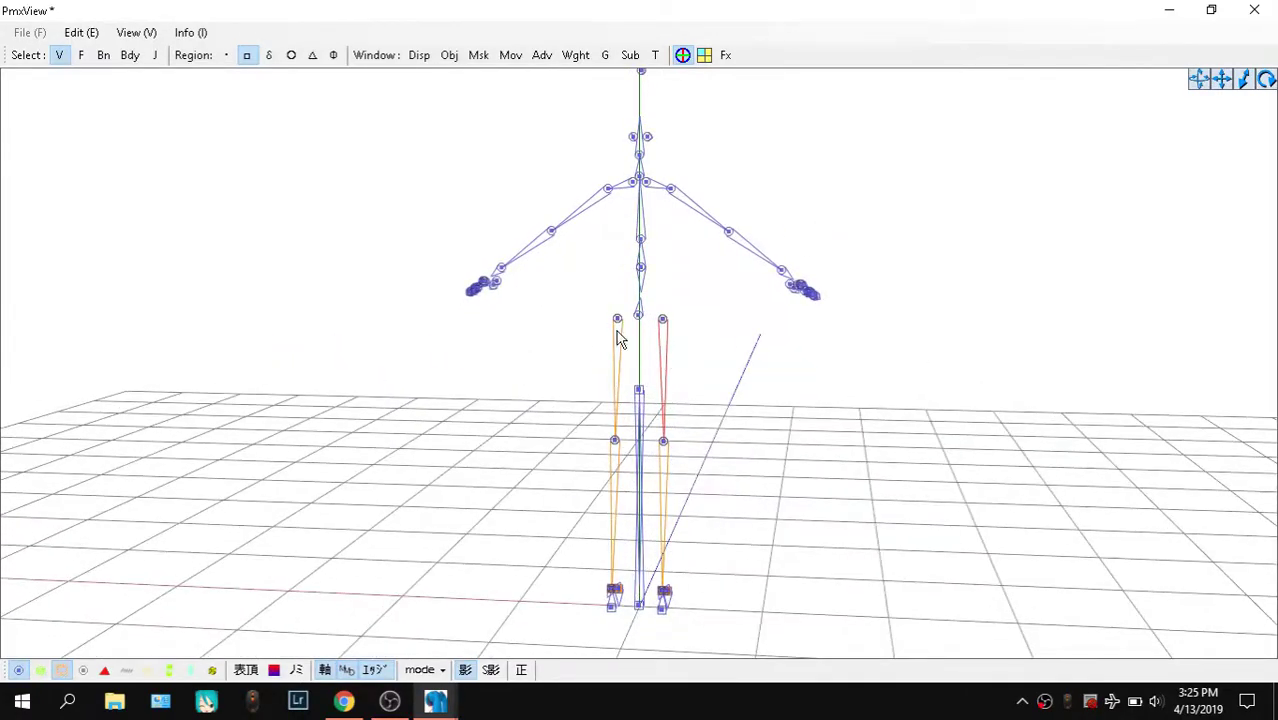
mouse_move(435, 700)
click(736, 620)
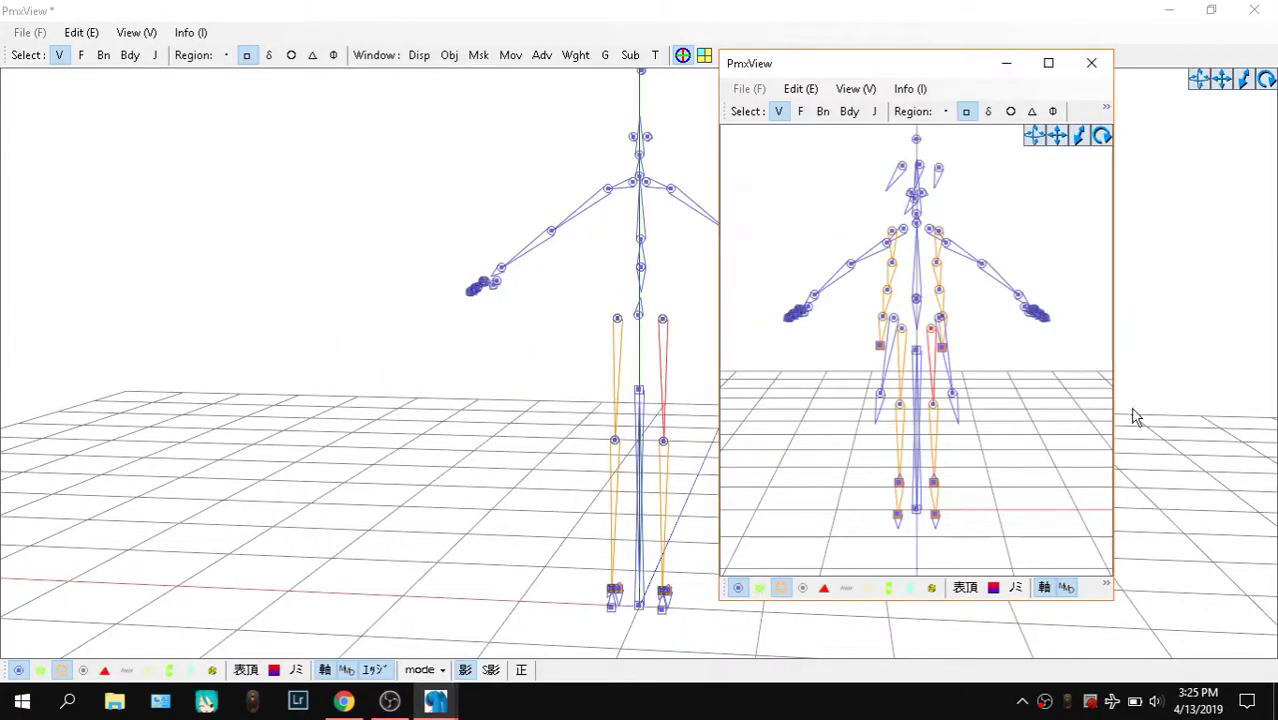
right_drag(1052, 420, 890, 388)
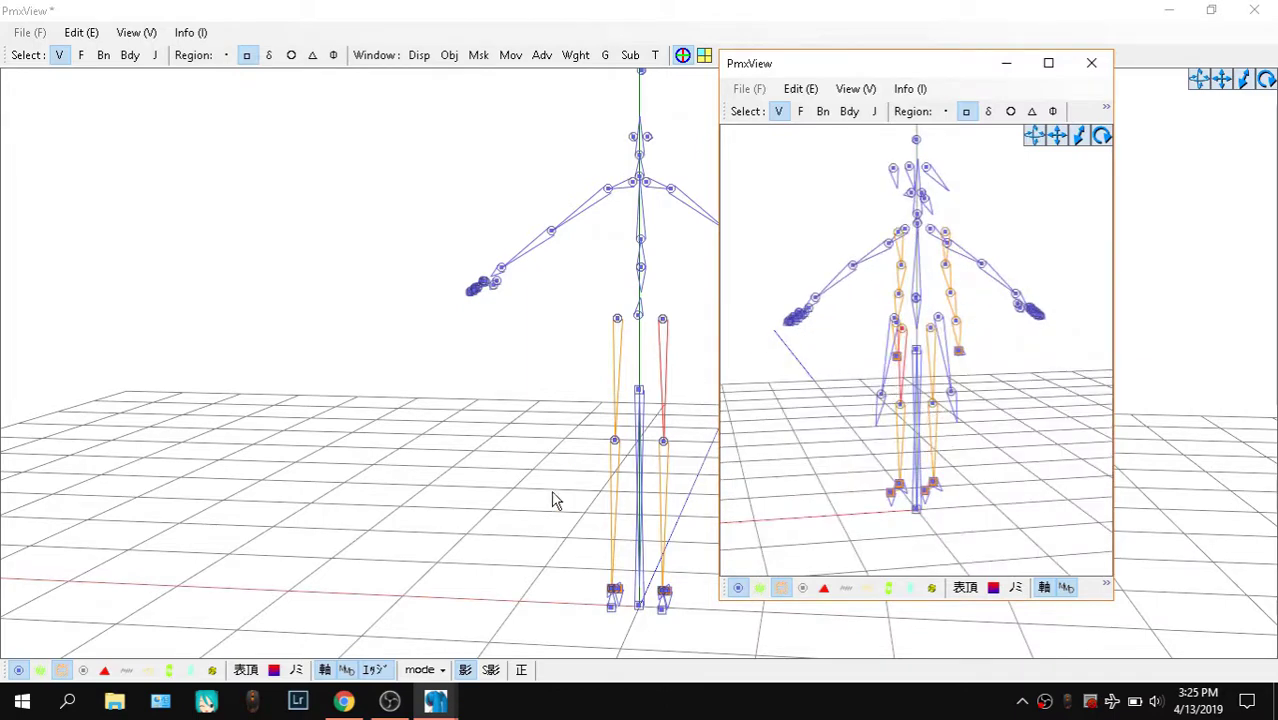
Check Livarno's right knee and right ankle bones in the list and on the skeleton
mouse_move(435, 700)
click(228, 636)
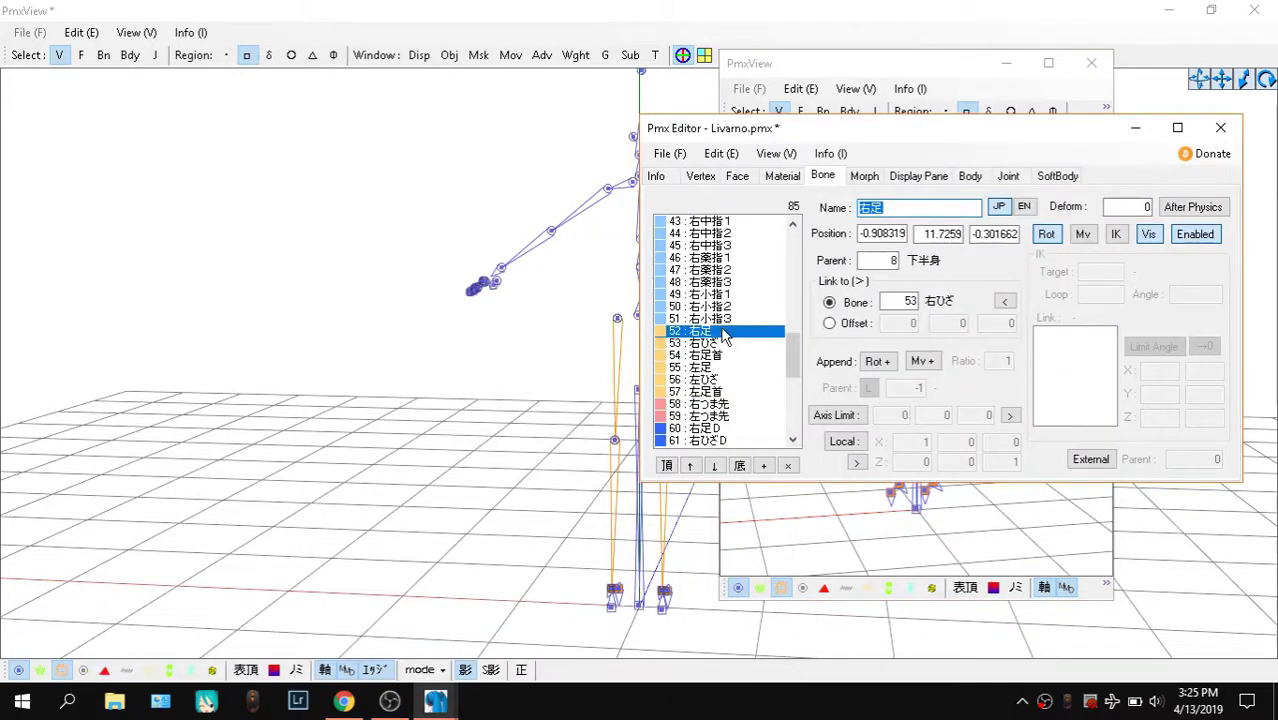
click(720, 344)
click(722, 356)
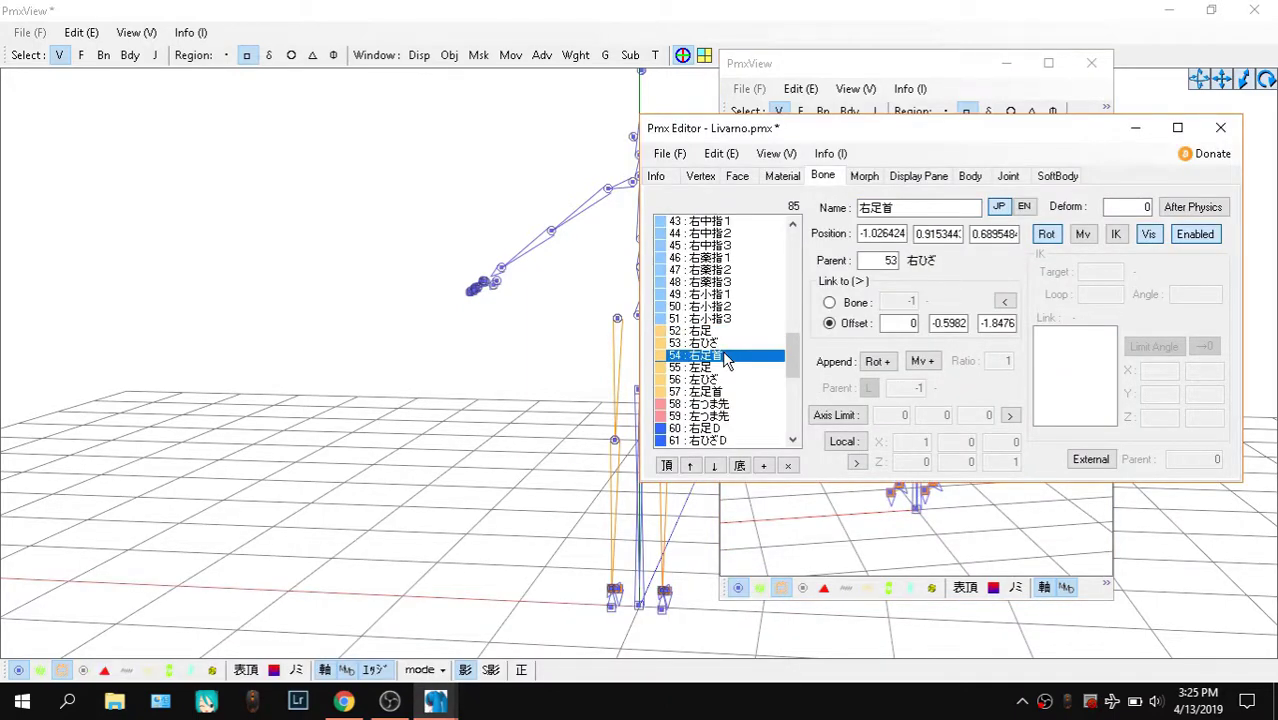
mouse_move(525, 376)
right_down()
mouse_move(620, 389)
mouse_move(546, 389)
right_up()
mouse_move(456, 696)
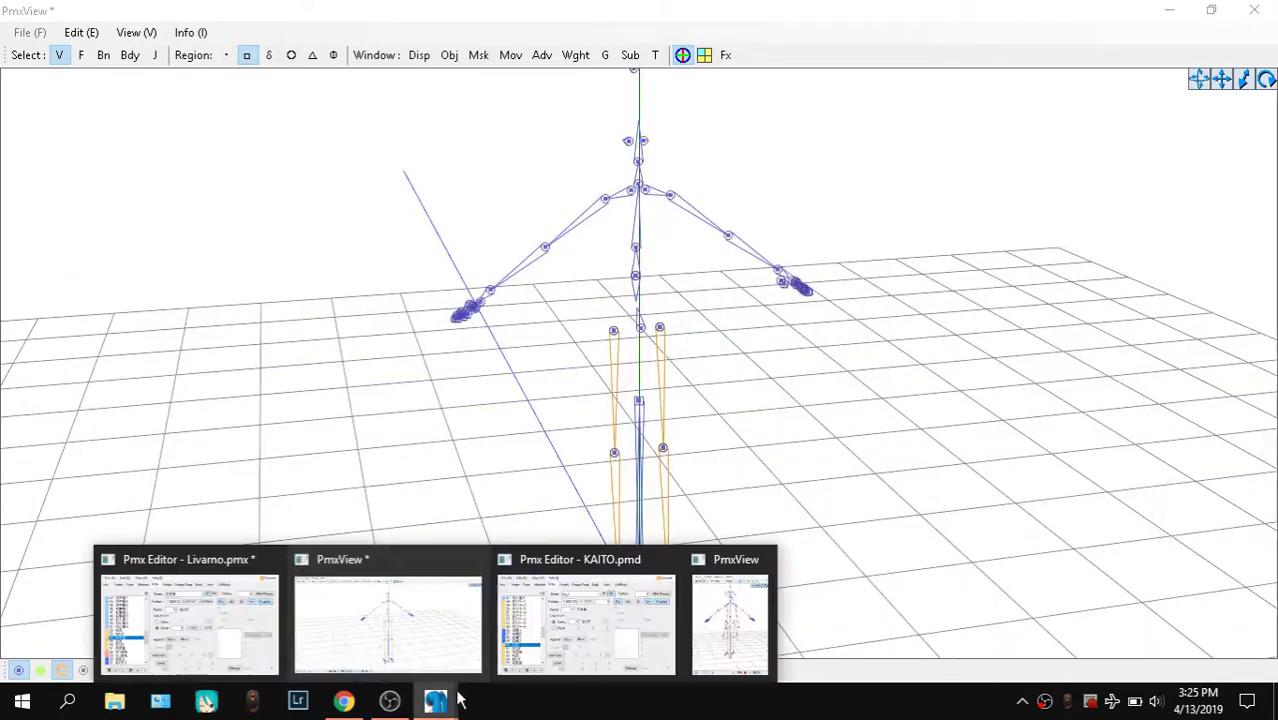
Move Livarno's right leg, knee and ankle bones below the left ankle, to positions 55 to 57
click(226, 625)
drag(694, 334, 722, 358)
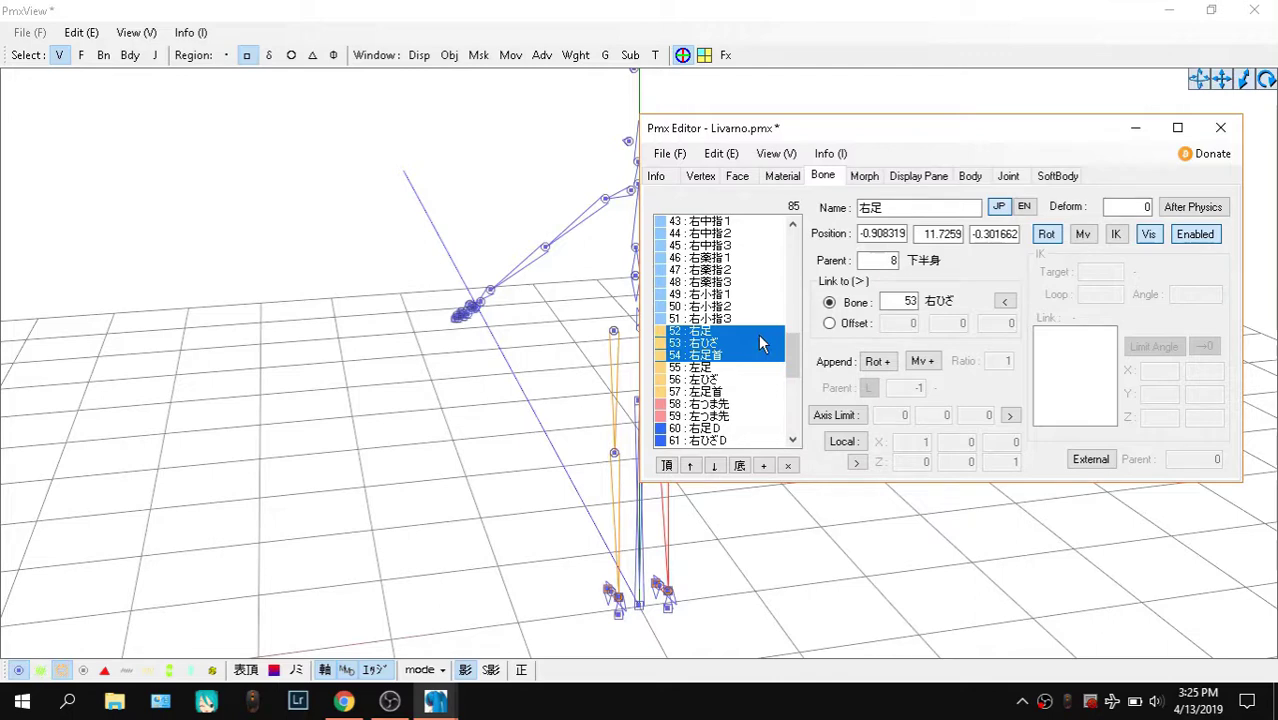
key(ctrl+Down)
key(ctrl+Down)
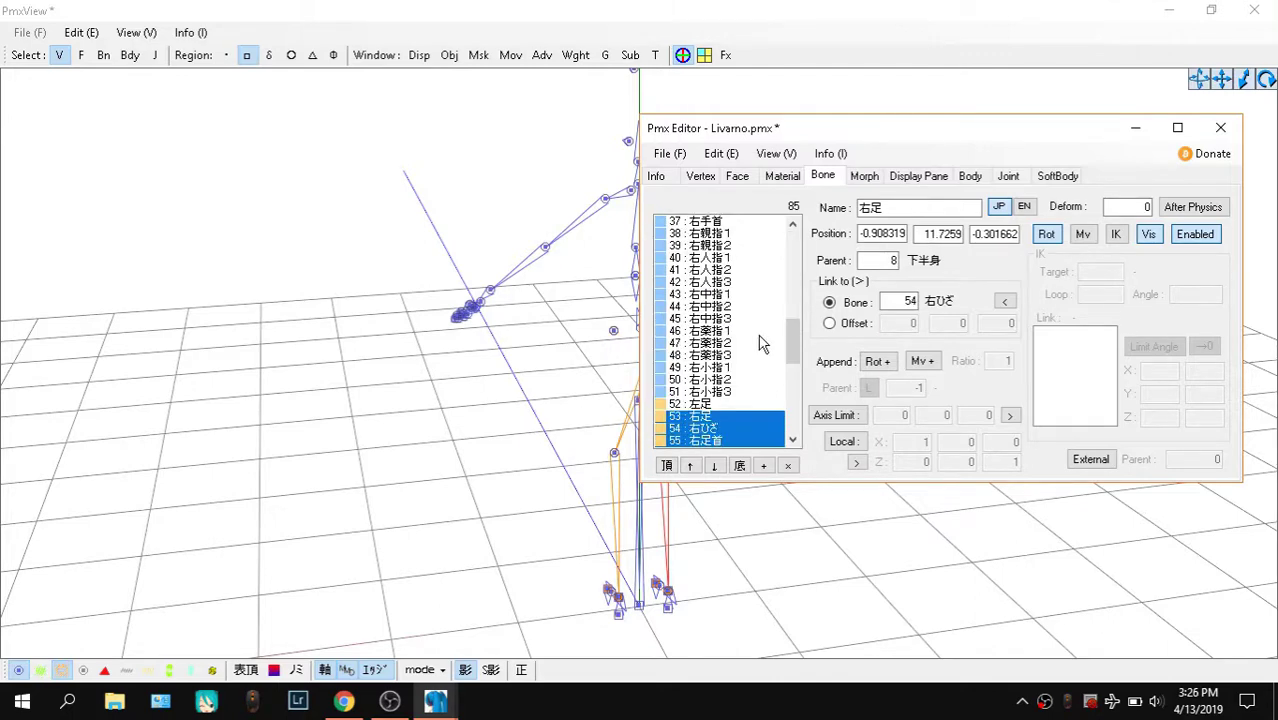
key(ctrl+Down)
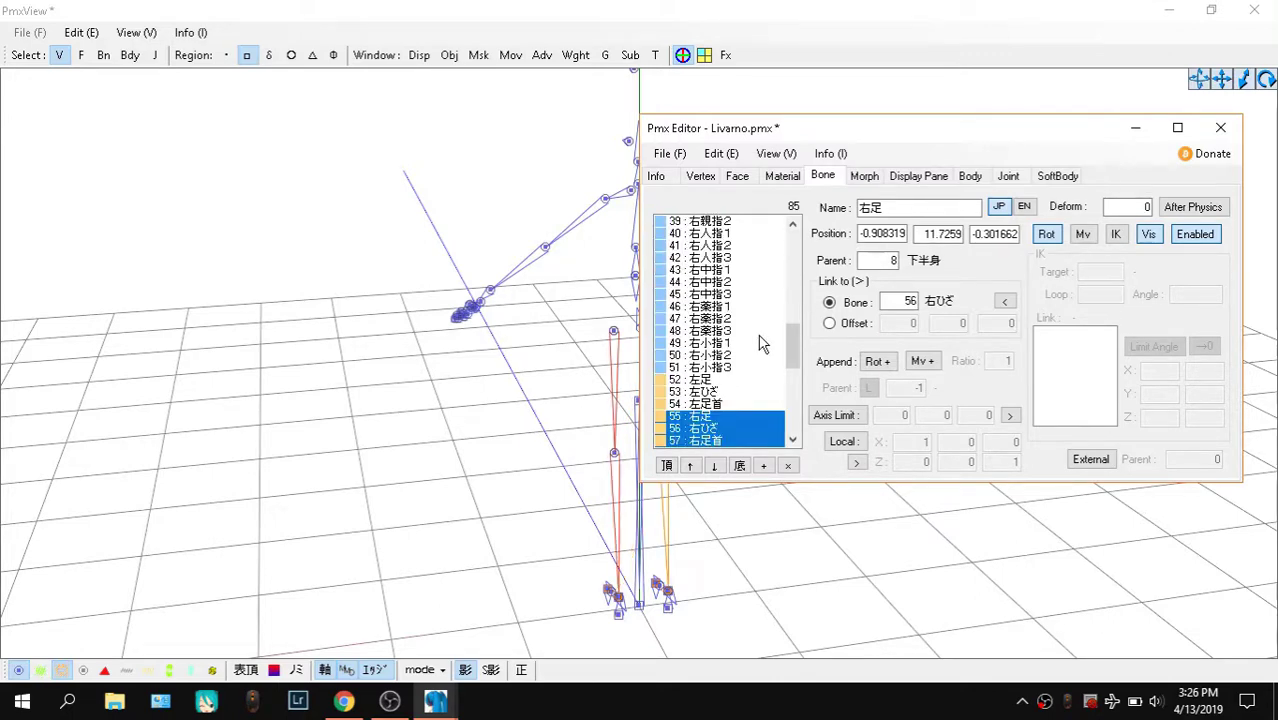
Select Livarno's left leg bone, check it on the skeleton, and select the left knee bone
click(720, 381)
click(815, 535)
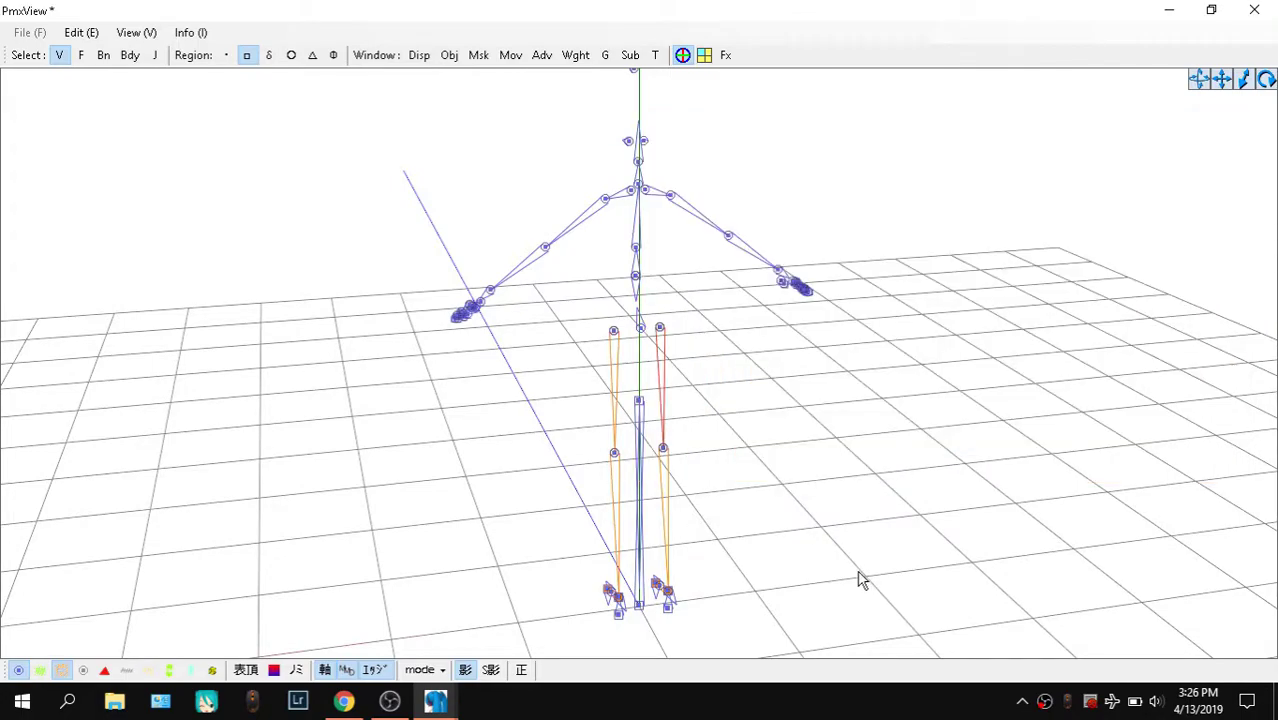
right_drag(859, 579, 888, 492)
mouse_move(436, 700)
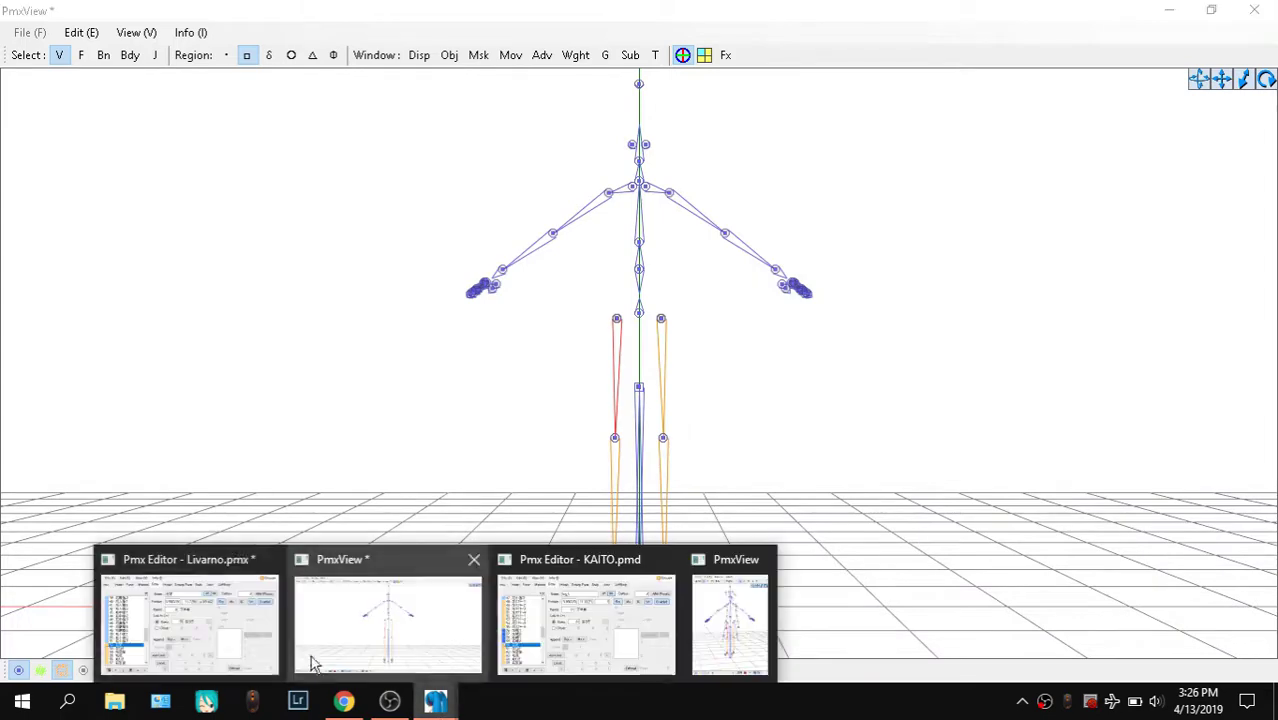
click(270, 643)
click(757, 394)
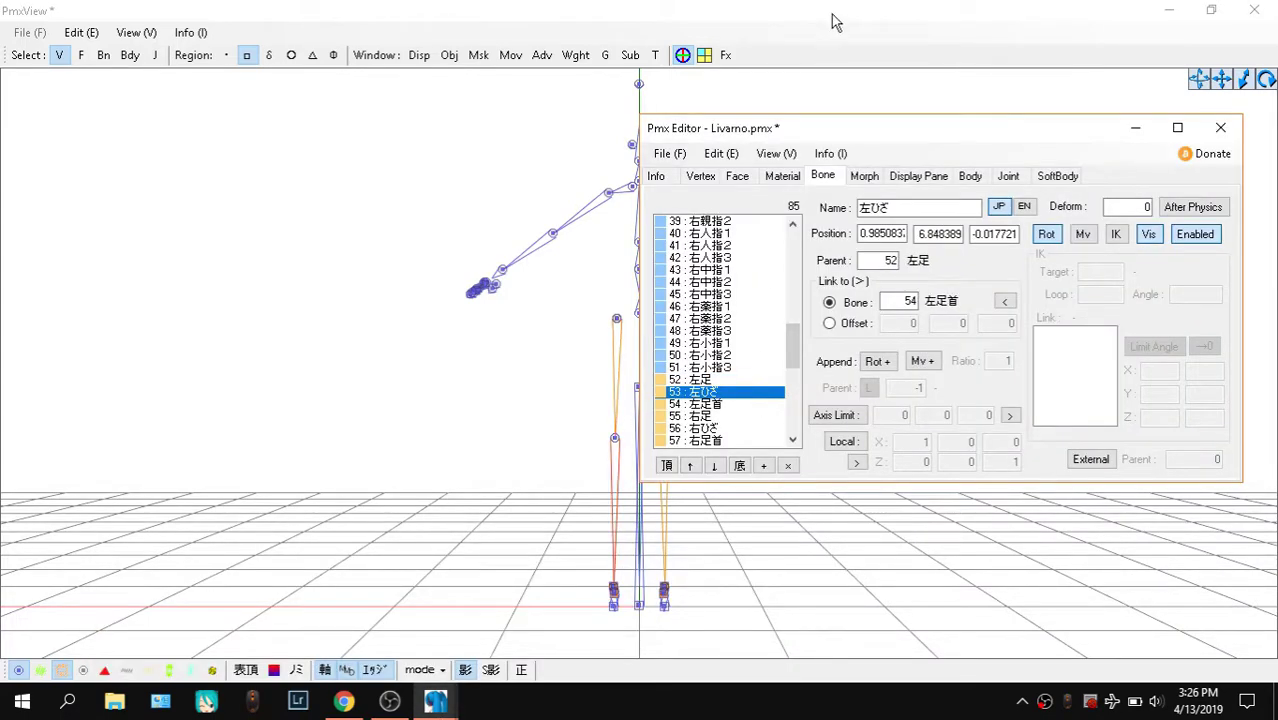
Move the Livarno editor window clear of the skeleton and check the left leg and left knee bones
drag(849, 124, 1097, 124)
click(968, 380)
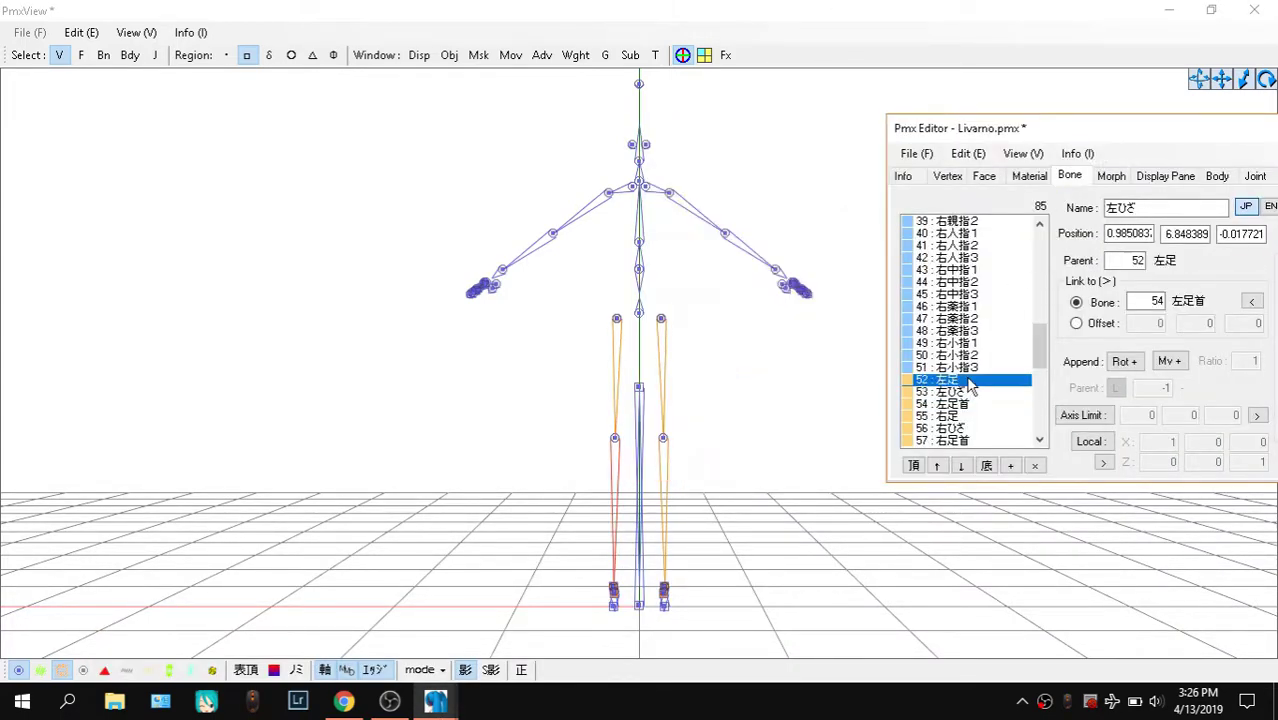
key(Down)
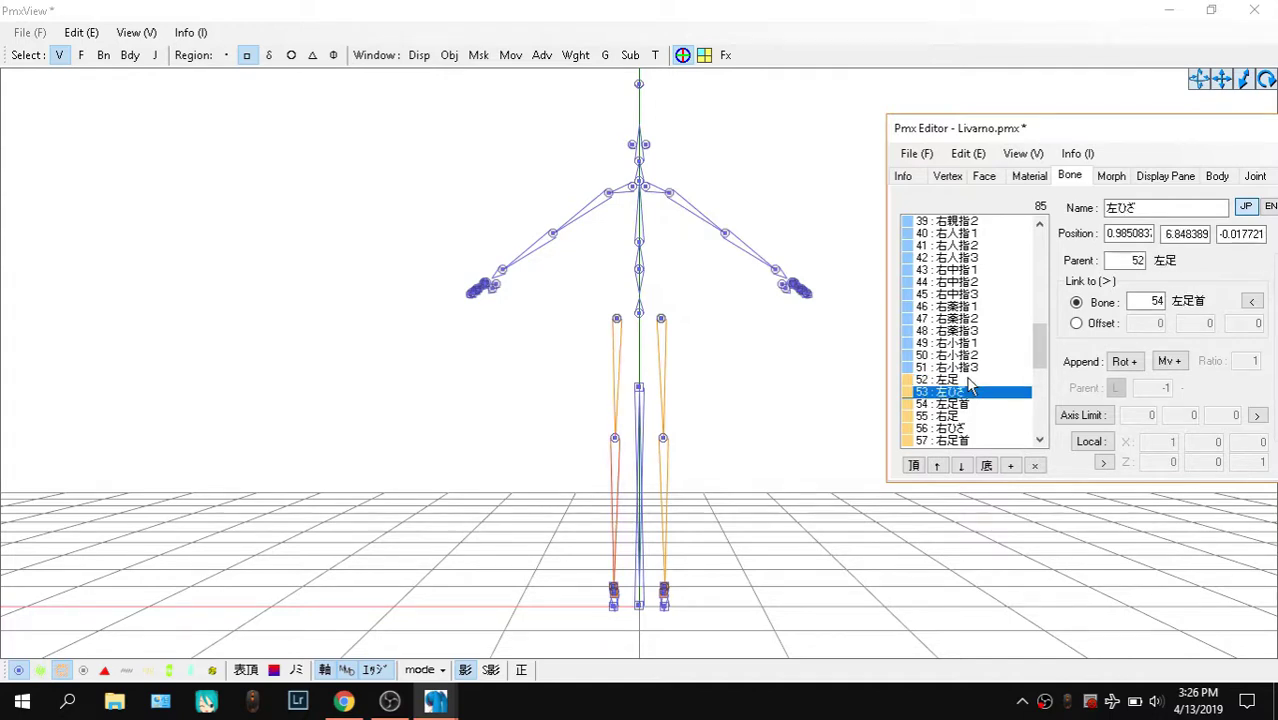
right_drag(724, 488, 735, 462)
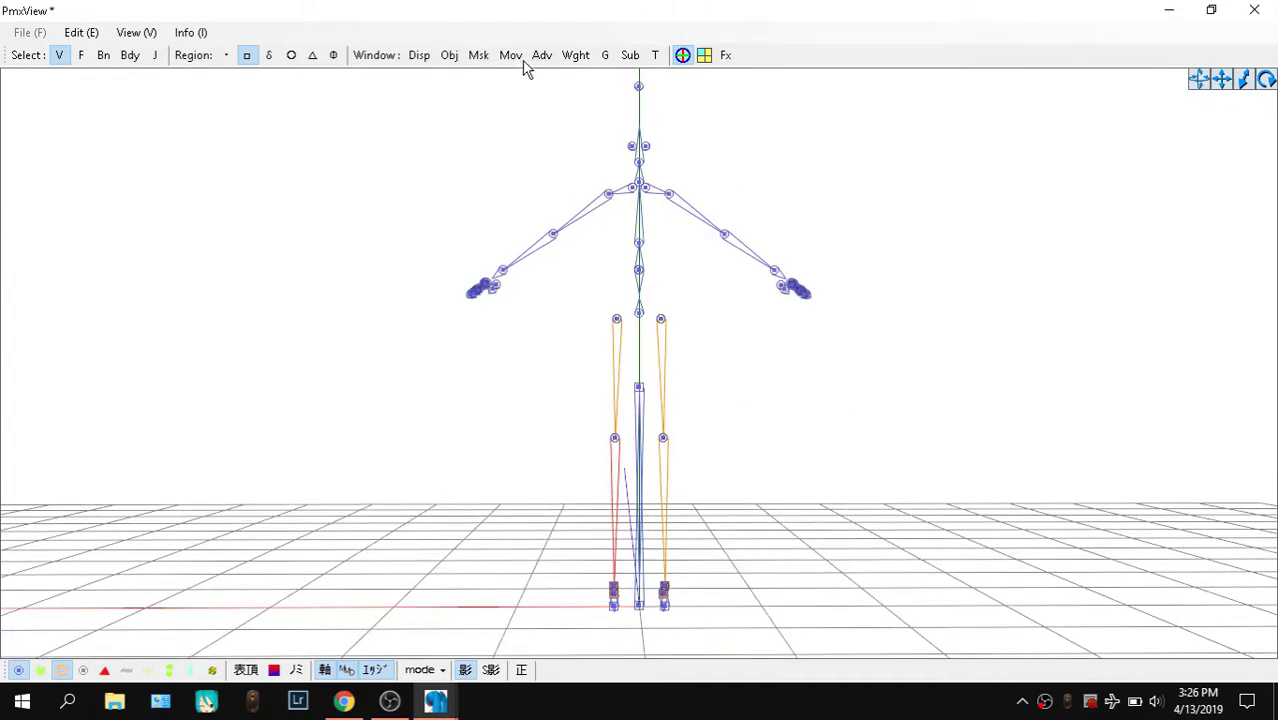
Display all of Livarno's materials over the skeleton to see which way the model faces
click(477, 56)
click(256, 248)
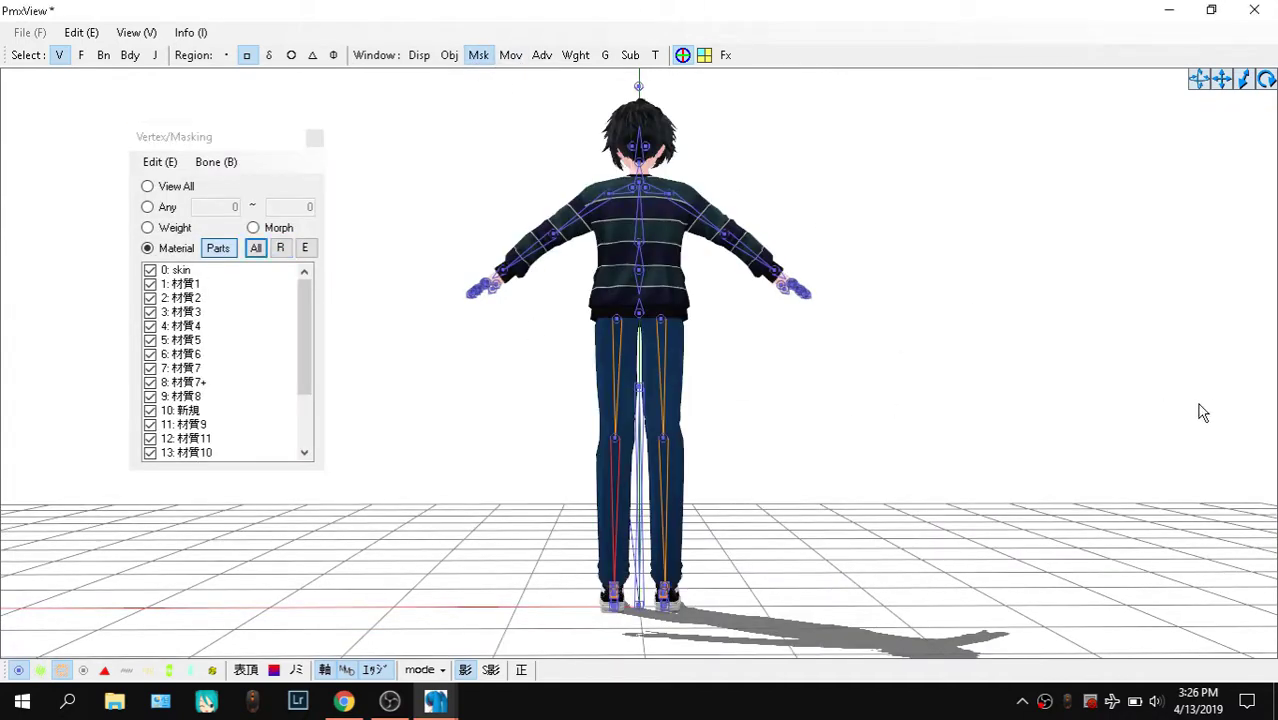
right_drag(1203, 413, 840, 420)
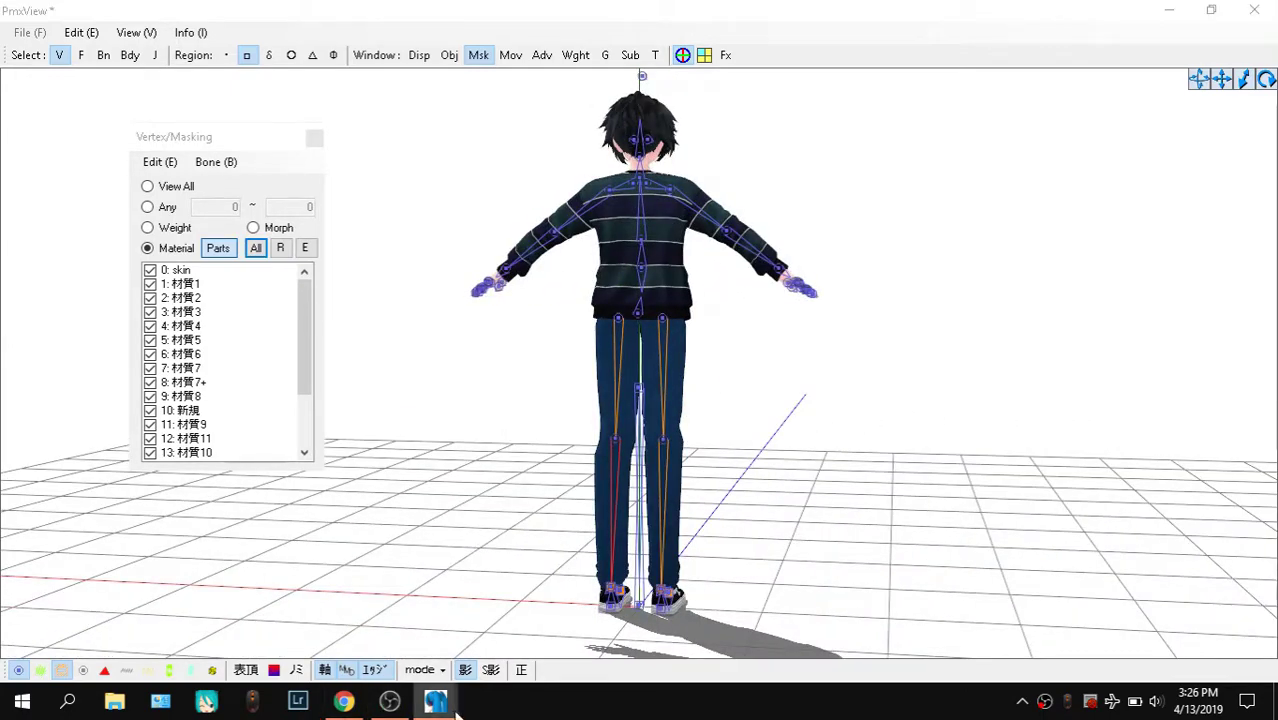
Display all of KAITO's materials, compare the two models from behind, and close KAITO's masking window and PmxView
mouse_move(440, 704)
click(718, 622)
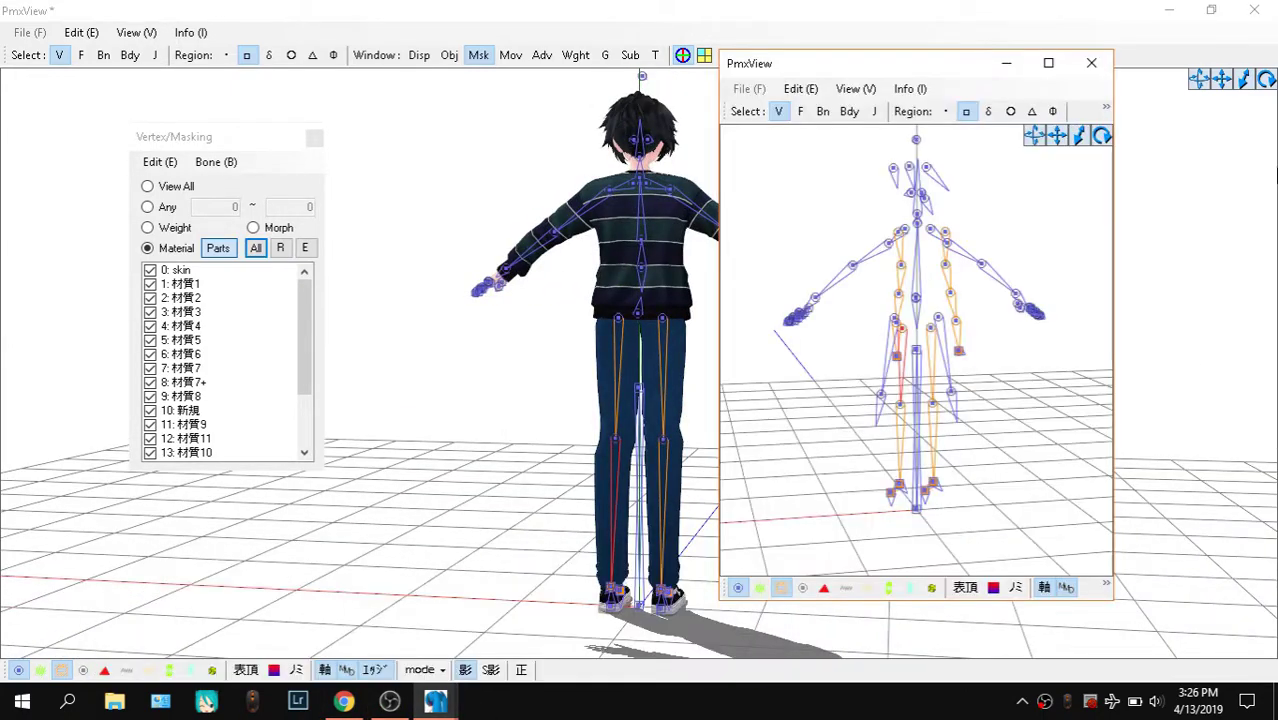
click(1104, 109)
click(1027, 136)
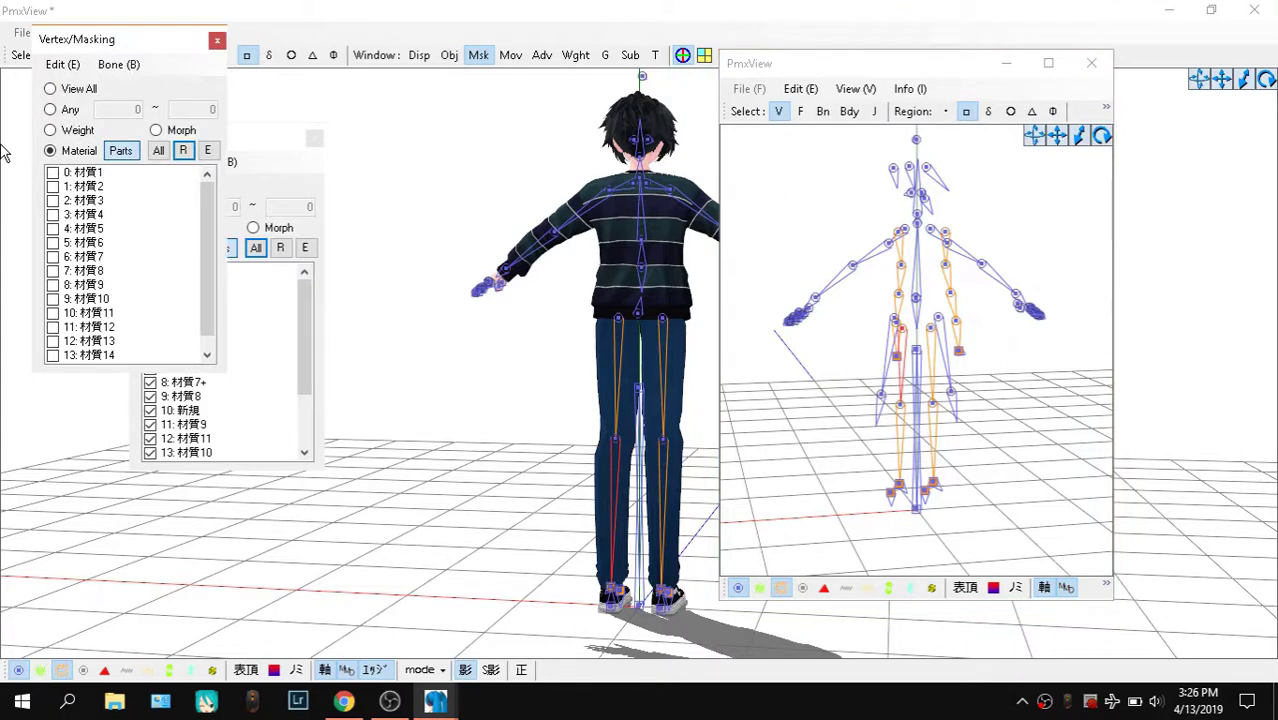
click(158, 150)
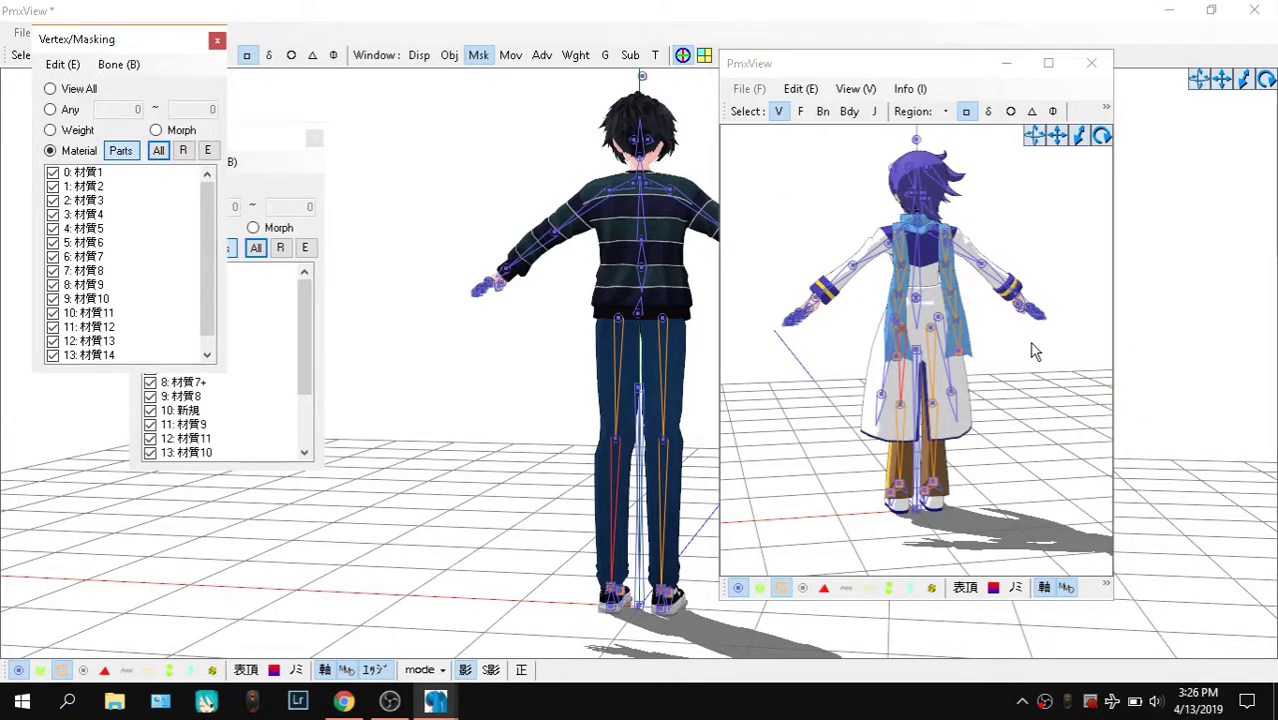
right_drag(1040, 344, 1028, 339)
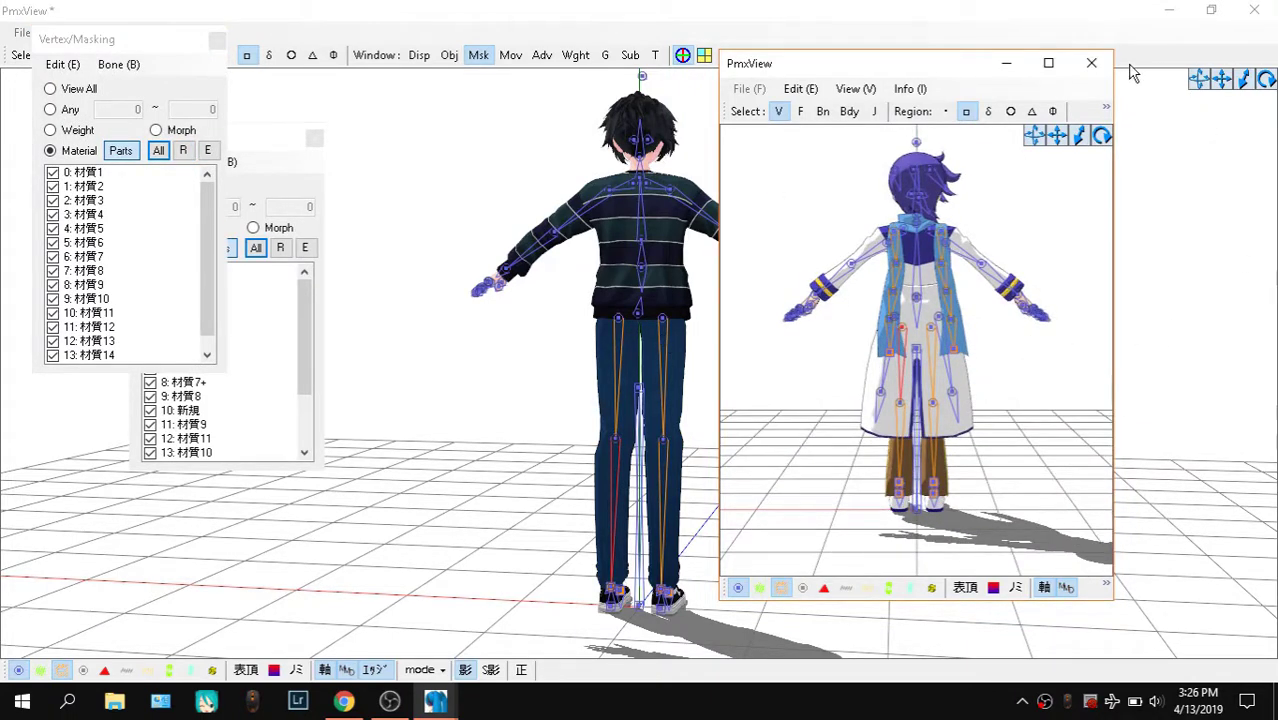
click(216, 40)
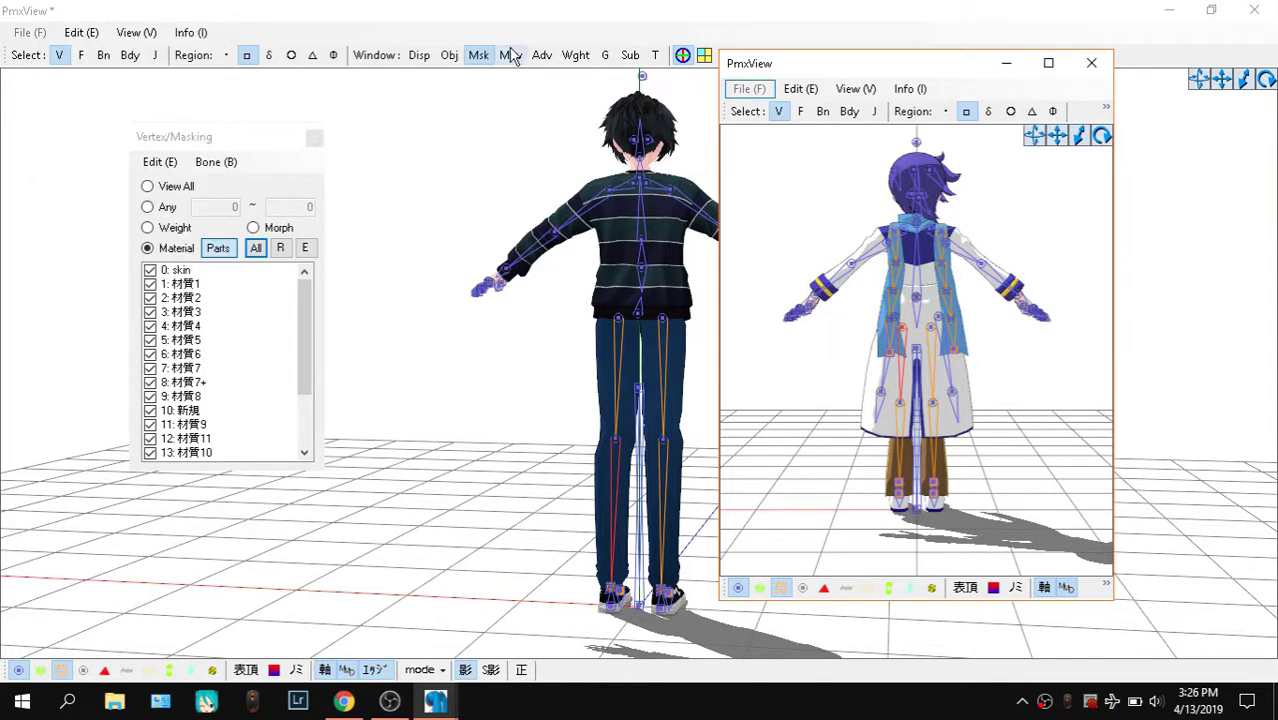
click(1092, 64)
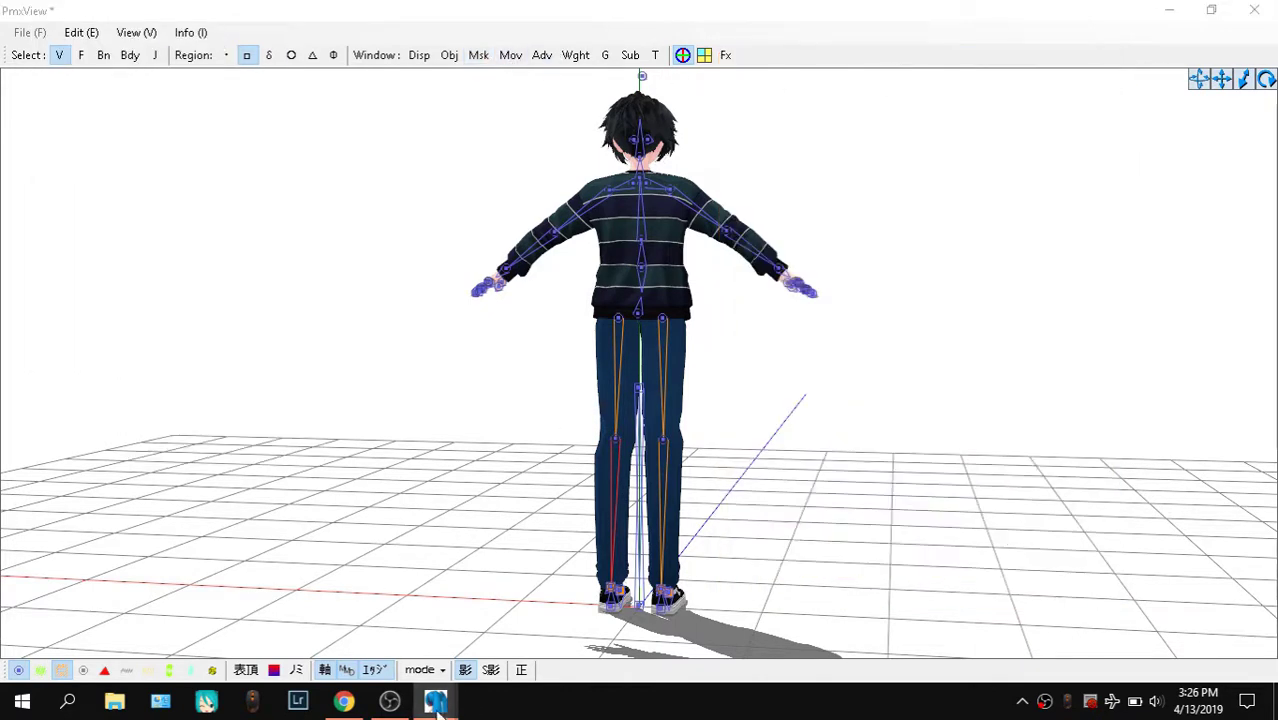
Hide all of Livarno's materials again, close the Vertex/Masking window, and view the bare skeleton
mouse_move(437, 705)
click(385, 610)
right_drag(813, 379, 708, 157)
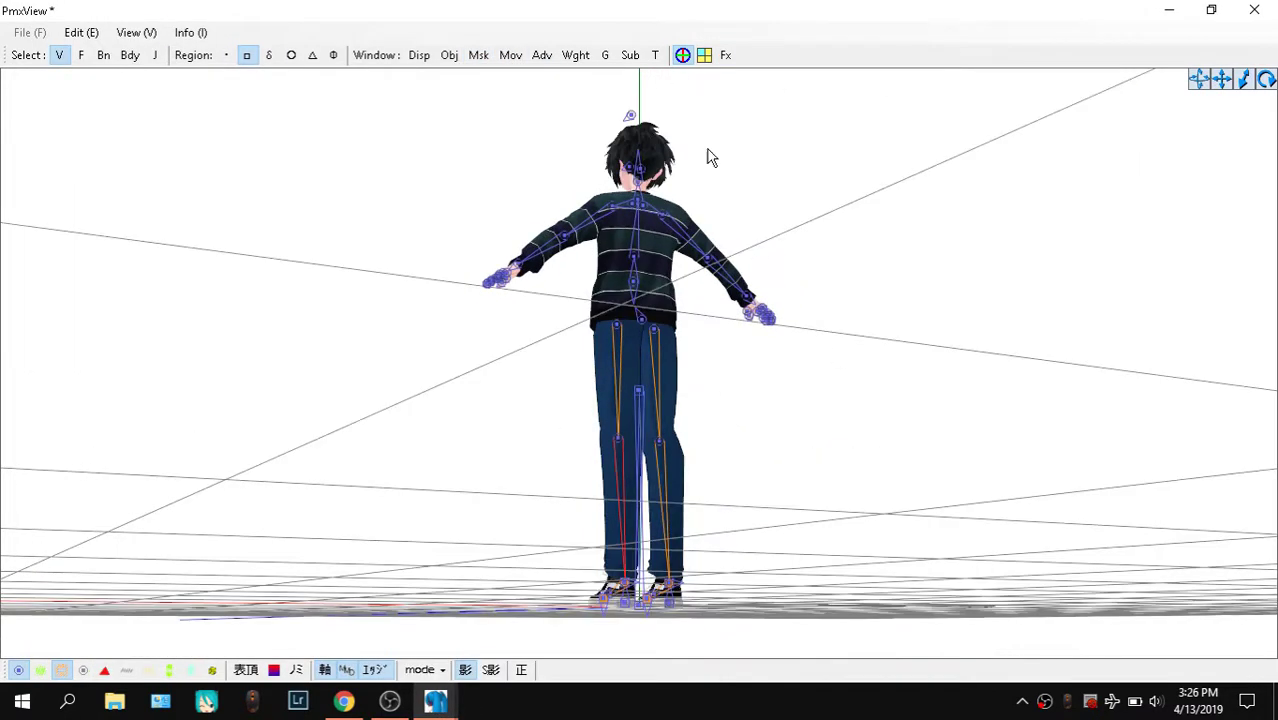
click(481, 55)
click(283, 250)
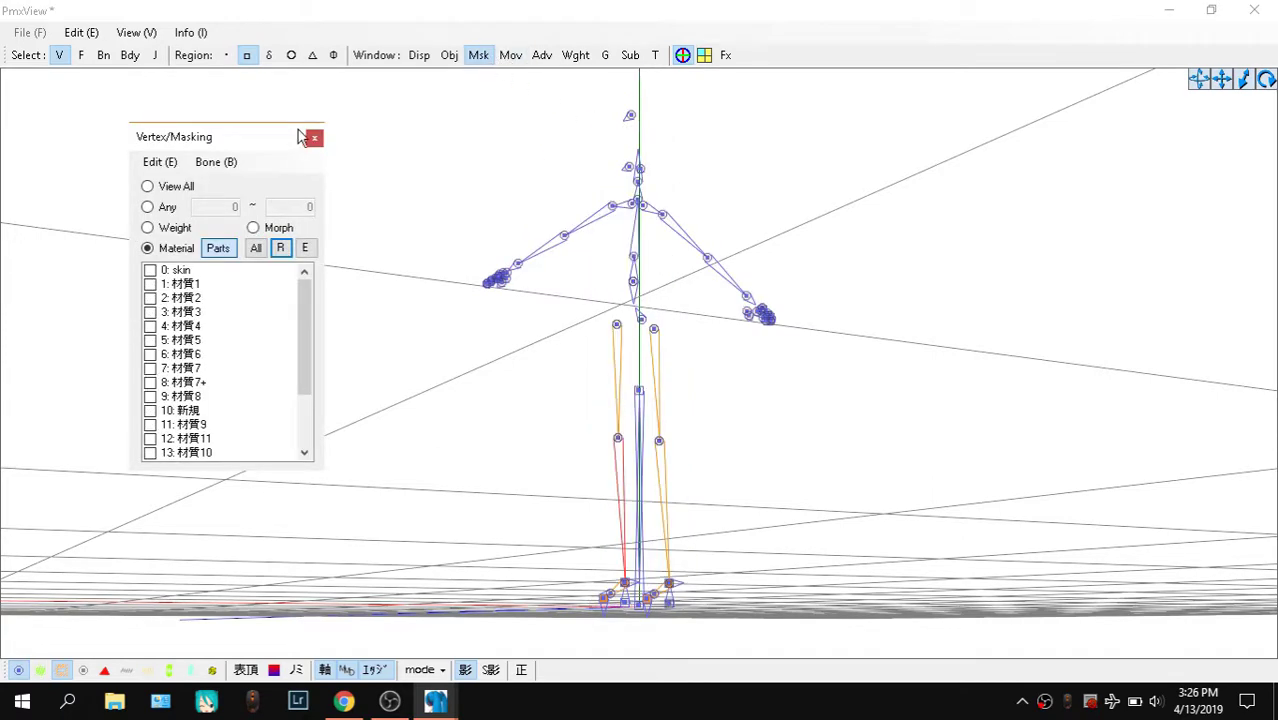
click(313, 138)
right_drag(921, 310, 785, 467)
Bring back the Livarno bone editor and find legL in the browser's reference chart
click(435, 702)
click(186, 628)
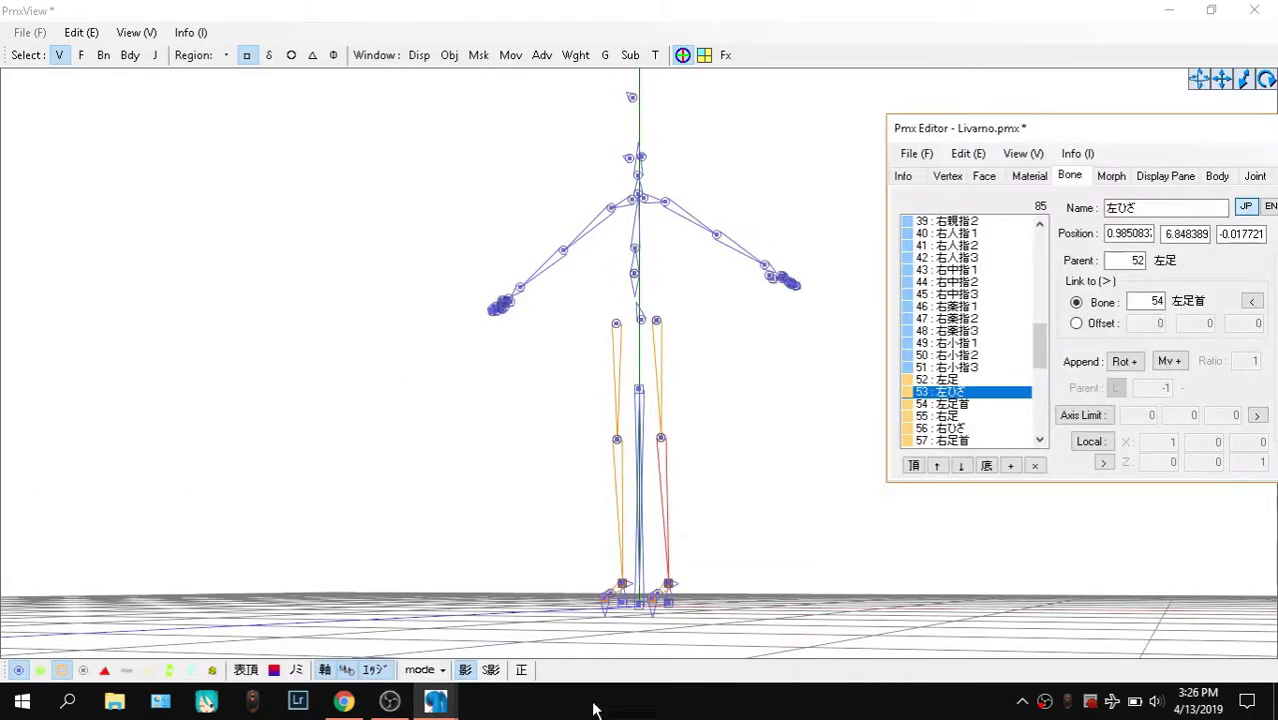
click(344, 702)
double_click(443, 329)
scroll(468, 400, up, 2)
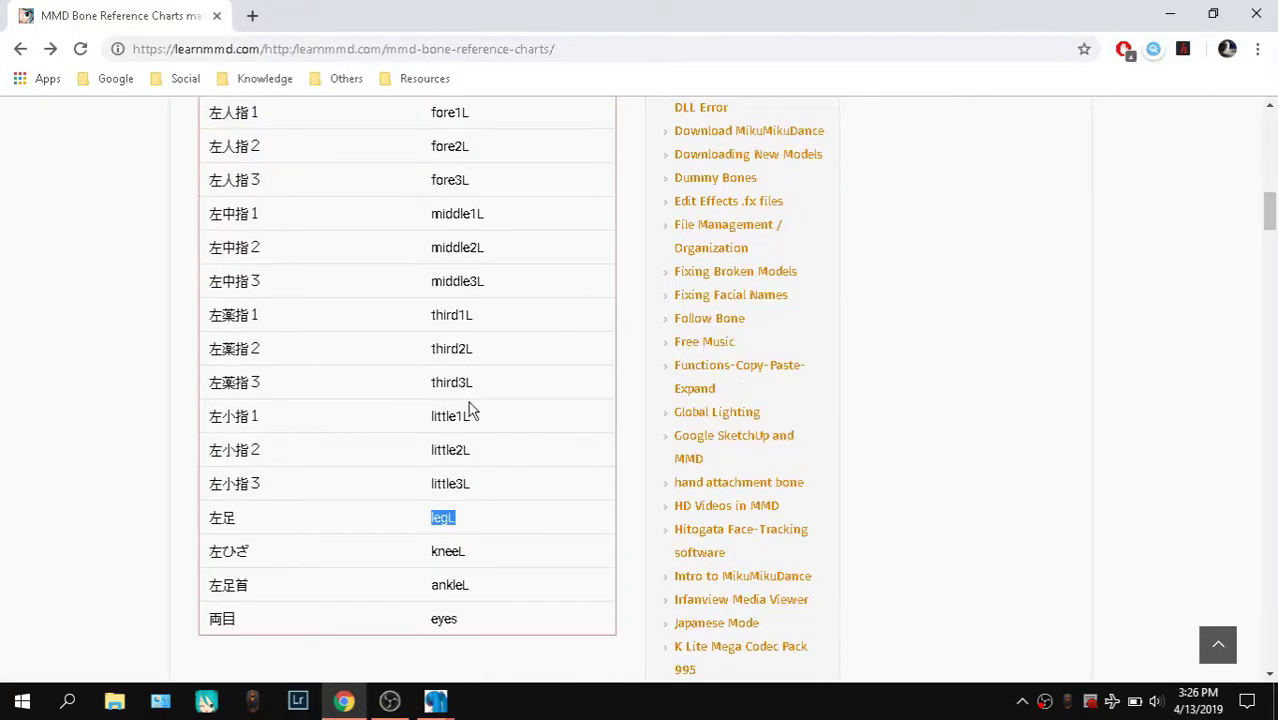
Bring the Livarno bone editor up beside the reference chart and select the 左足 bone
click(435, 702)
click(250, 608)
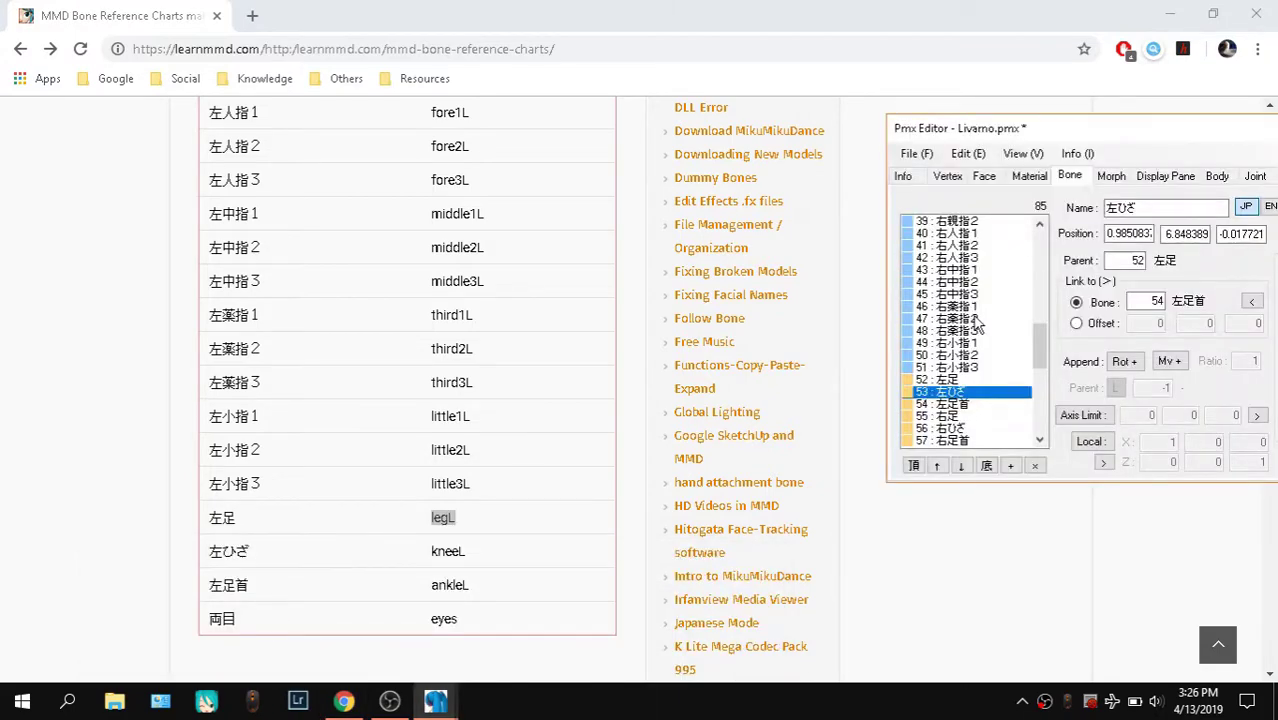
click(975, 381)
drag(1080, 128, 880, 126)
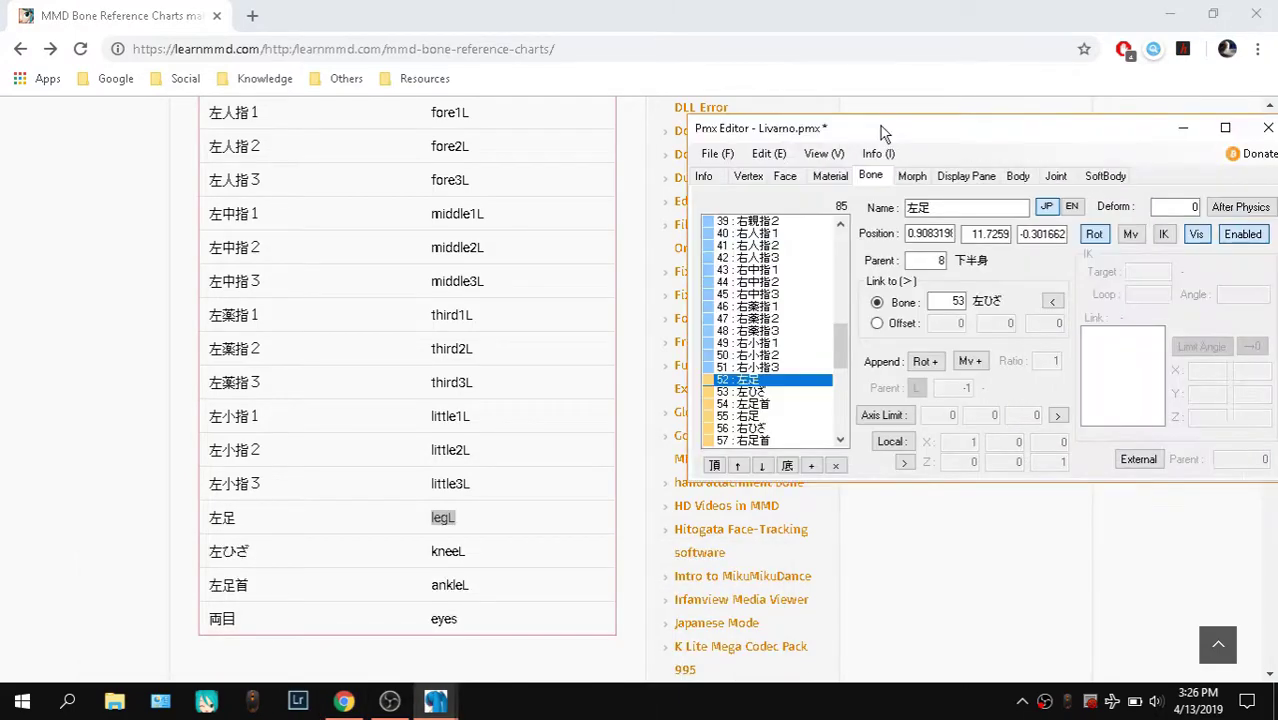
Check the left and right leg entries in the reference chart and KAITO's 左足 bone, then put KAITO's editor away
scroll(385, 497, down, 15)
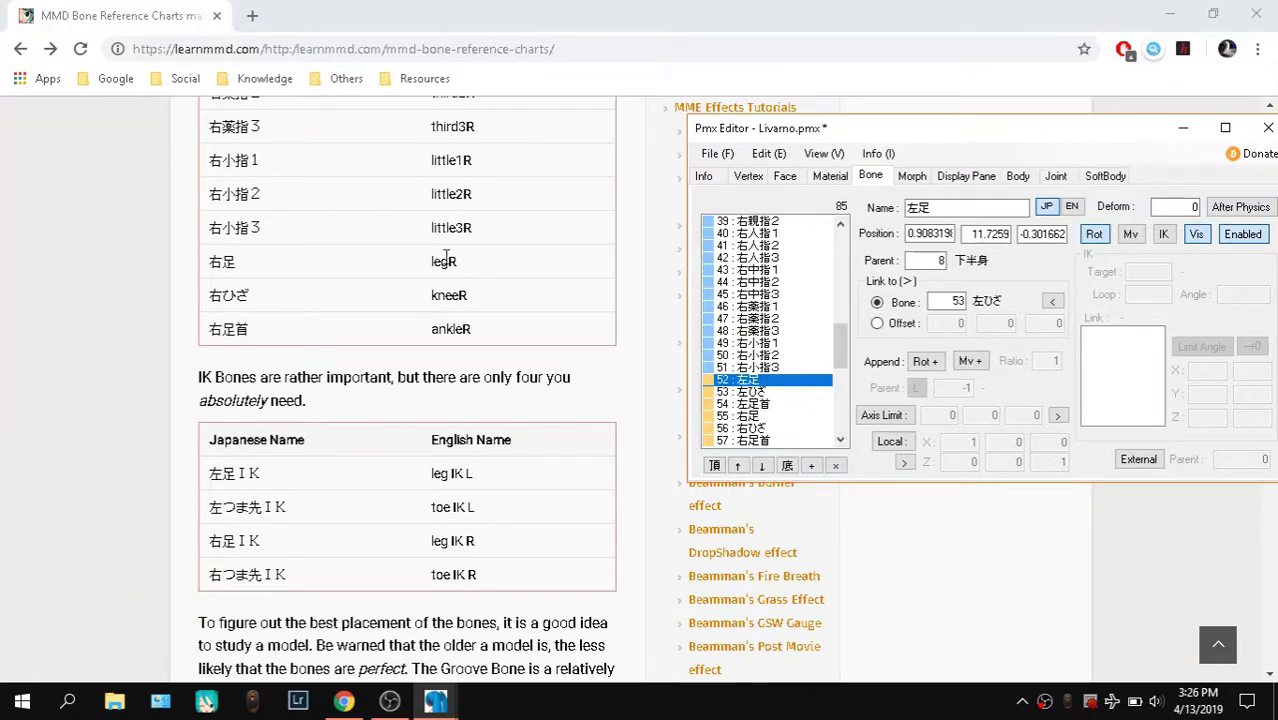
scroll(515, 355, up, 8)
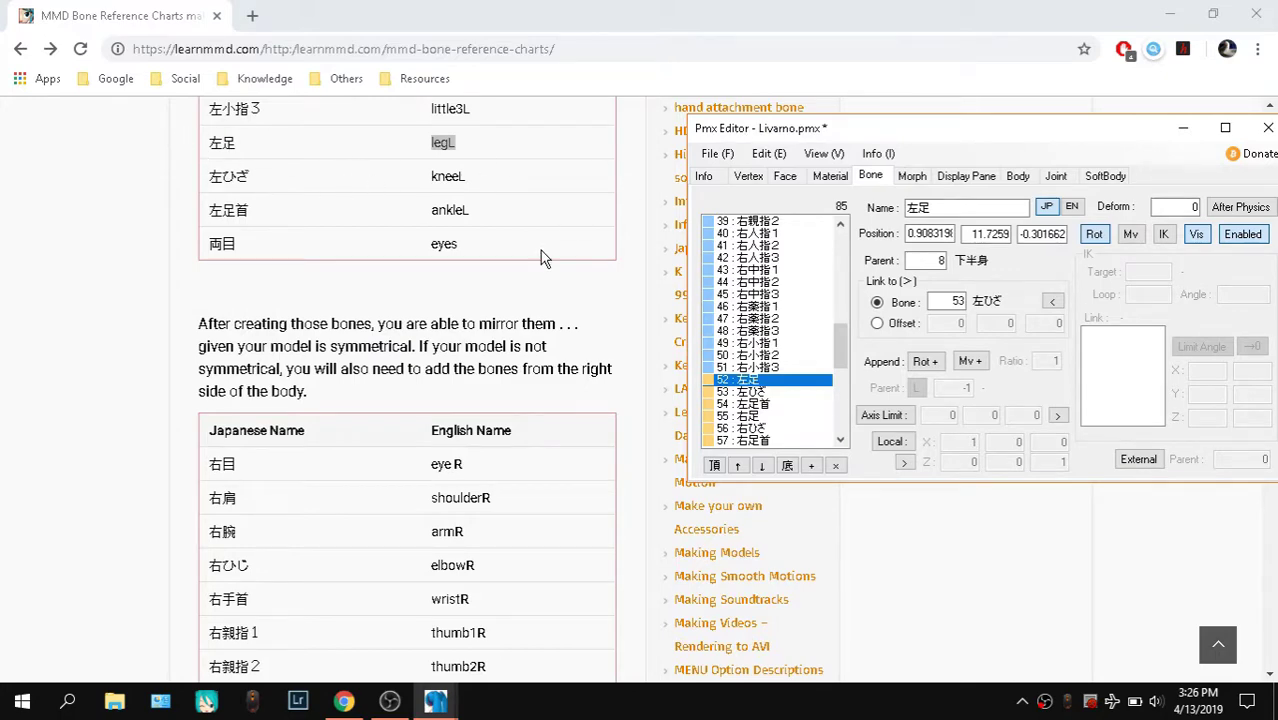
scroll(430, 290, down, 9)
scroll(475, 330, up, 9)
scroll(755, 285, down, 1)
scroll(500, 330, down, 6)
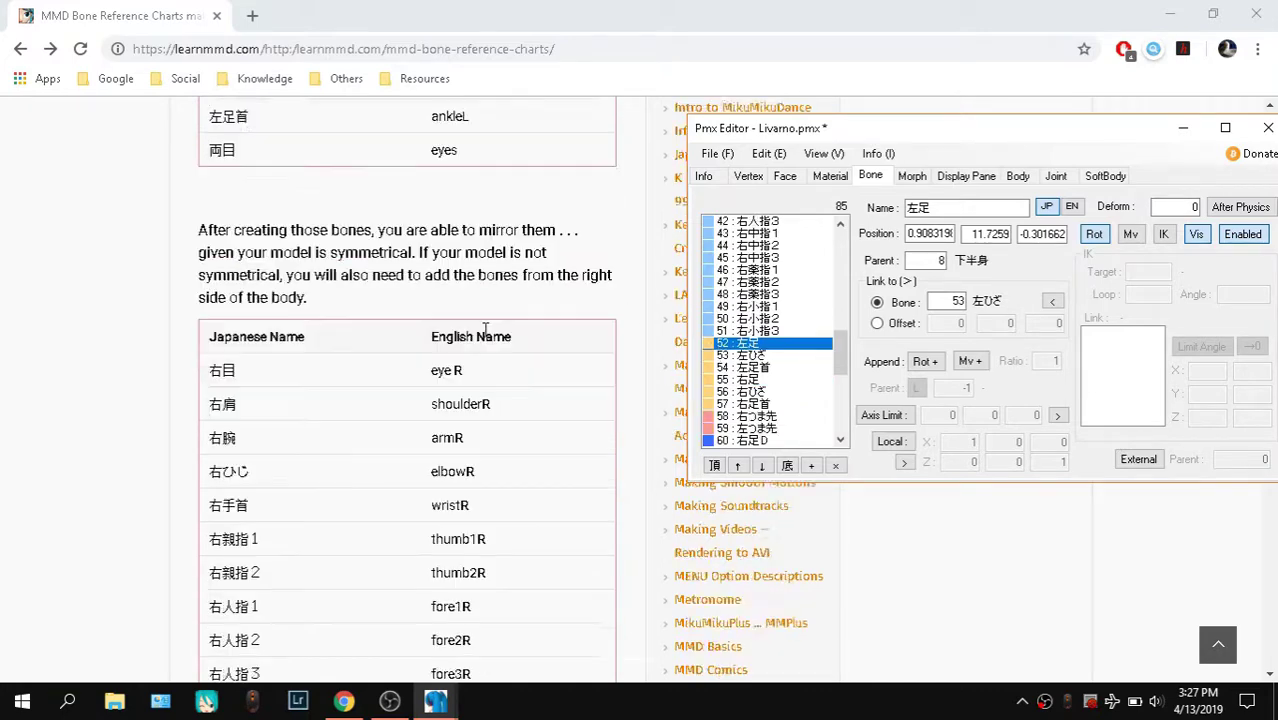
mouse_move(437, 703)
click(510, 645)
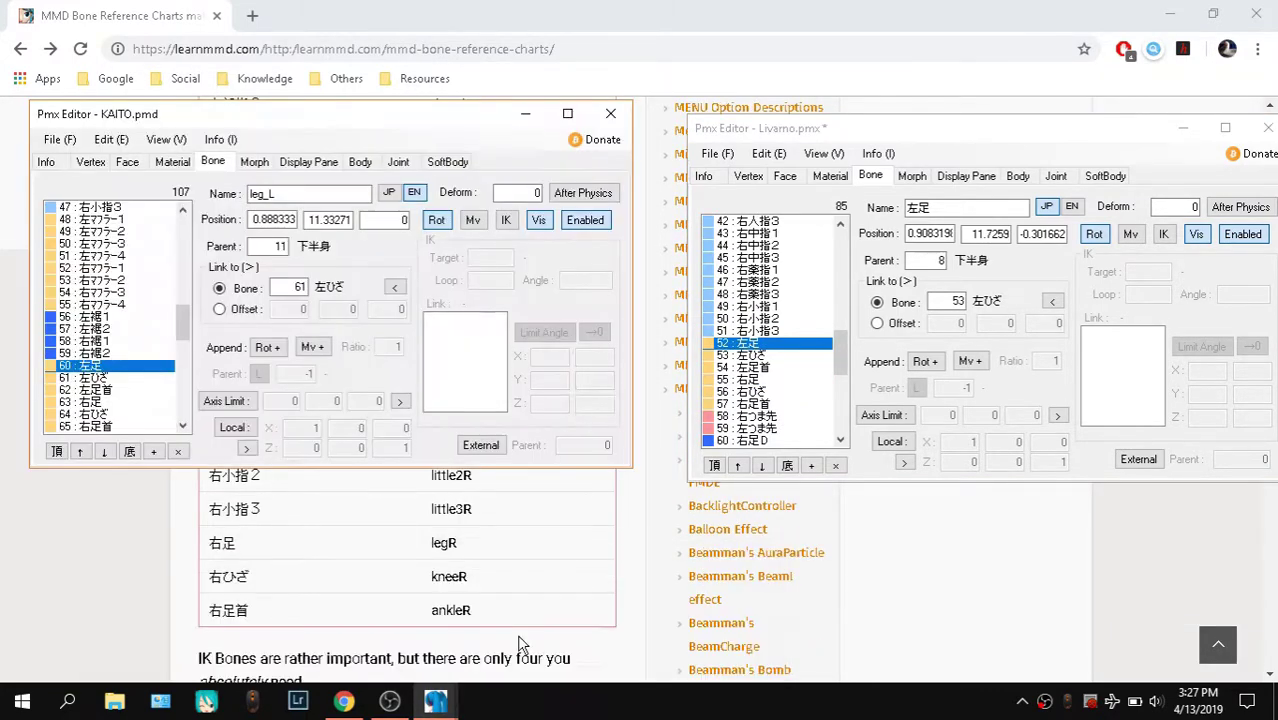
click(543, 114)
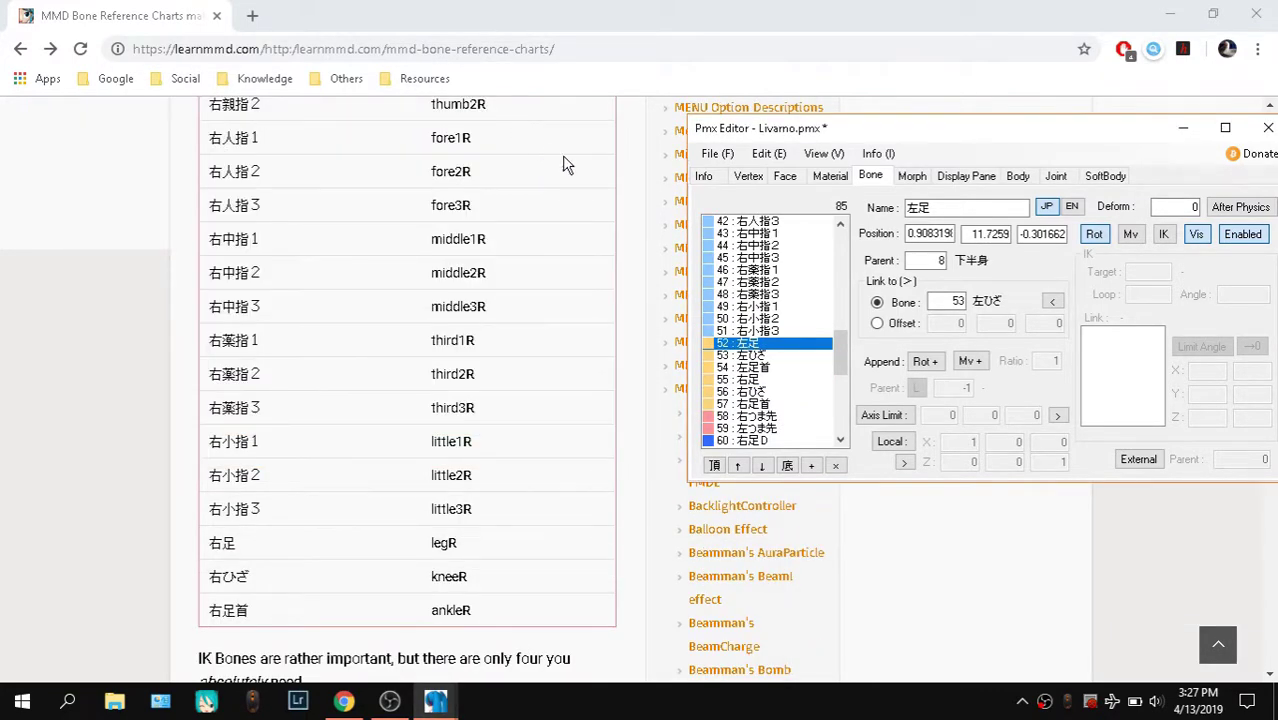
Review the reference chart from the required bones down to the left leg, knee and ankle entries
scroll(461, 505, down, 4)
scroll(462, 326, up, 2)
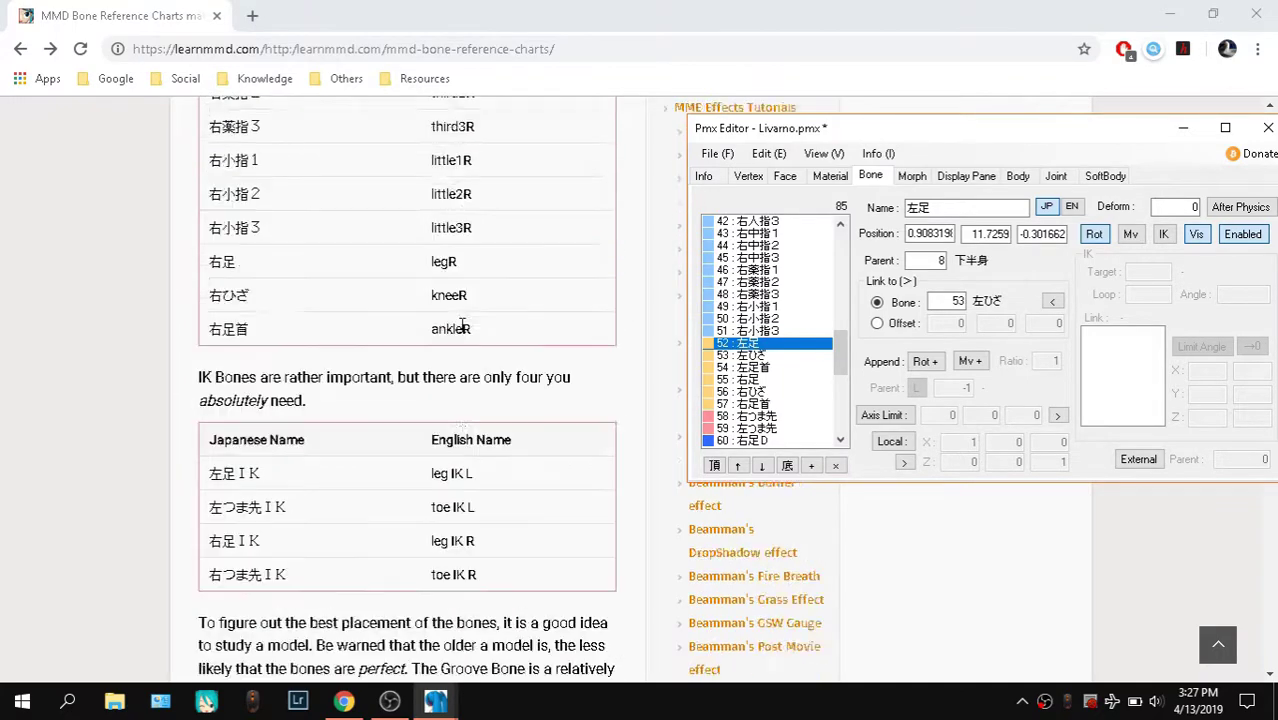
scroll(462, 325, up, 12)
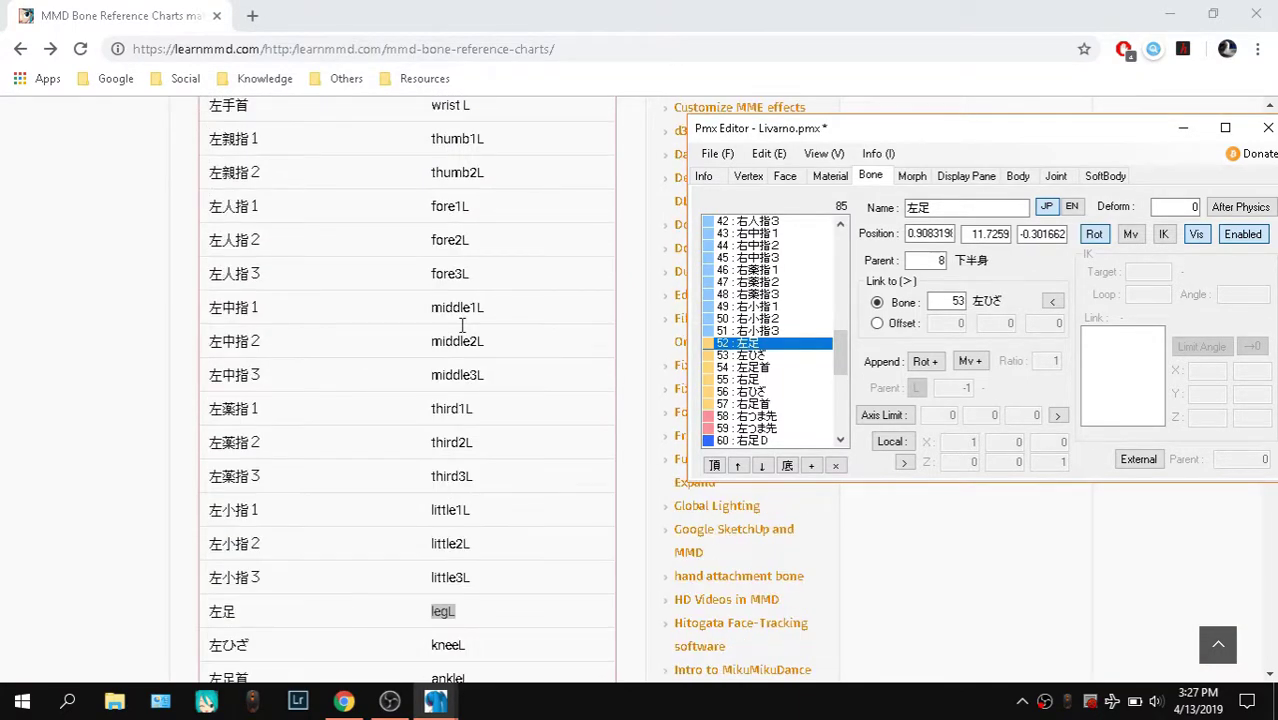
scroll(462, 325, up, 3)
scroll(471, 366, up, 3)
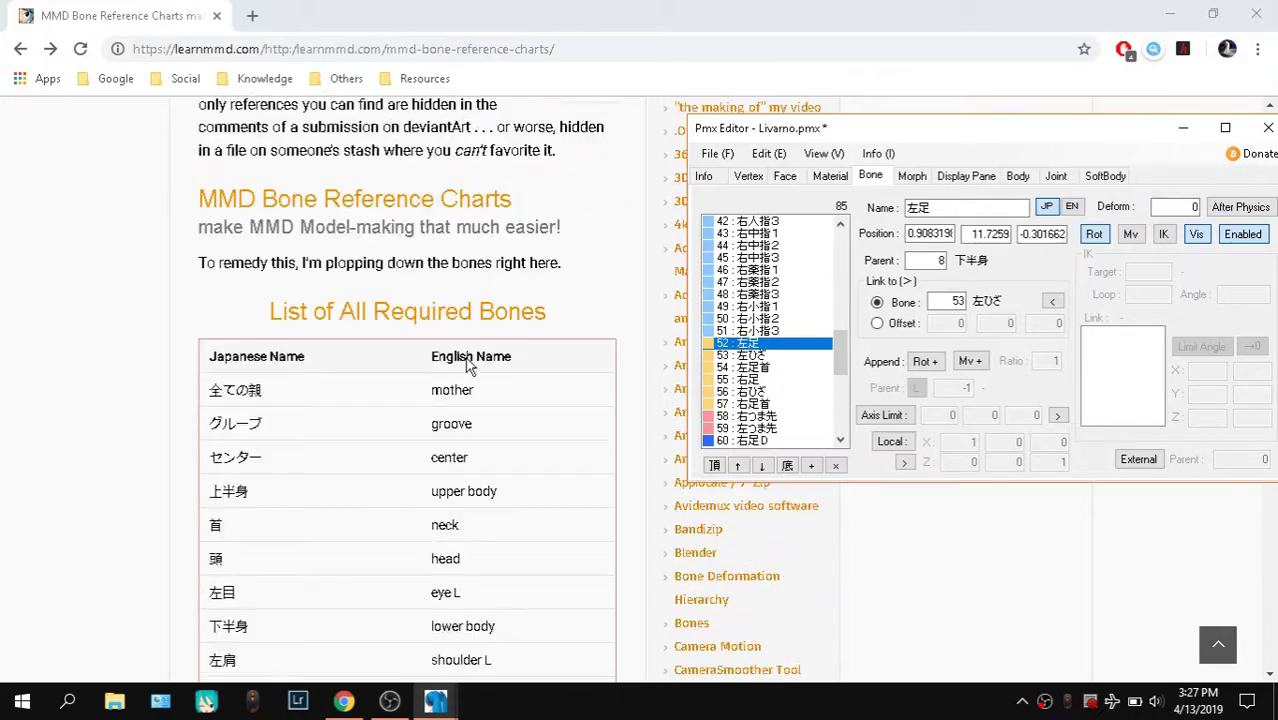
scroll(485, 343, down, 12)
scroll(458, 350, up, 1)
scroll(443, 342, up, 1)
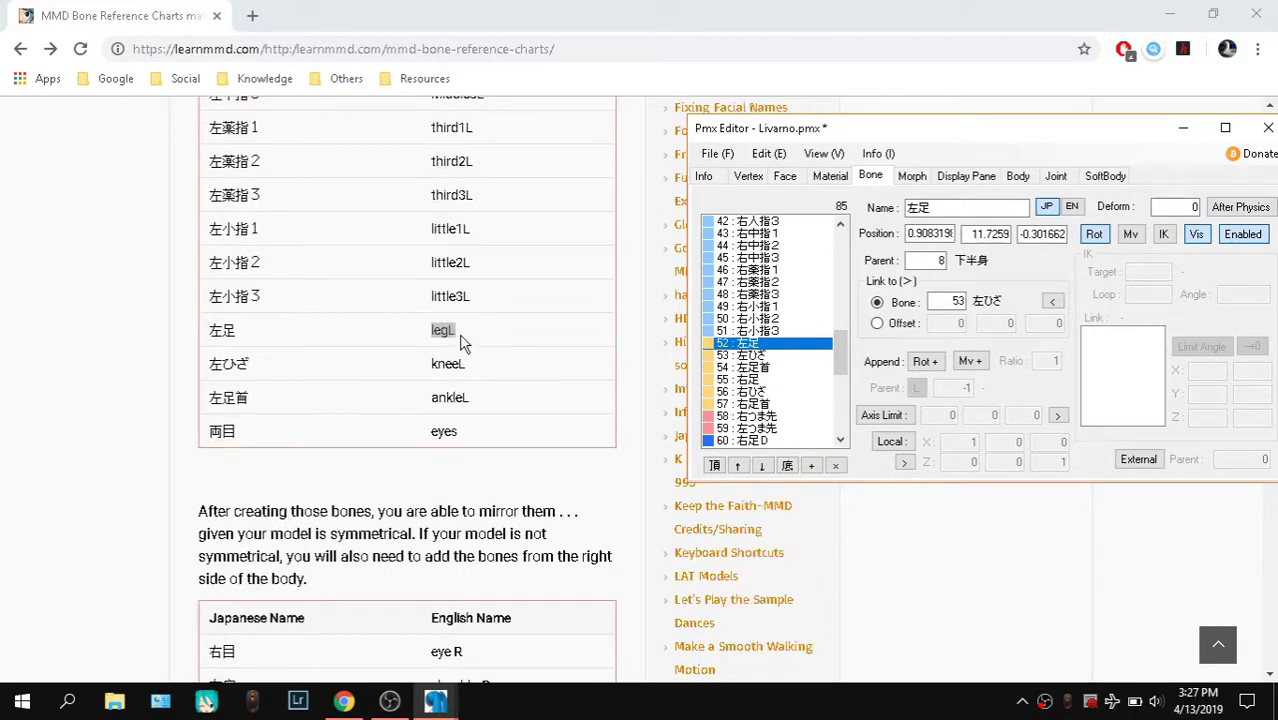
Give Livarno's 左足 bone the English name legL, copied from the reference chart
click(465, 335)
key(alt+Tab)
click(1072, 206)
double_click(443, 331)
key(alt+Tab)
Give Livarno's 左ひざ bone the English name kneeL, copied from the reference chart
click(752, 355)
double_click(221, 366)
double_click(446, 364)
mouse_move(435, 701)
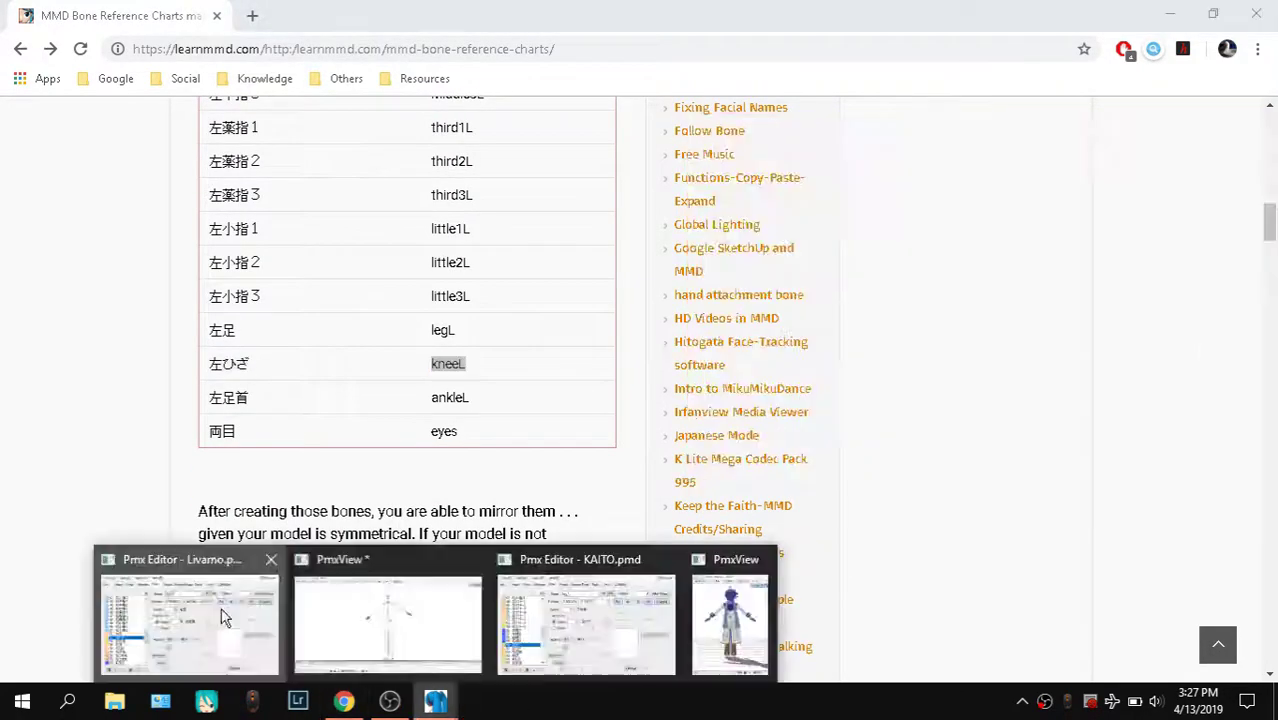
click(222, 613)
Replace the Japanese name of the left ankle bone (54) with 左足首 copied from the reference chart
click(228, 390)
double_click(229, 397)
key(ctrl+c)
click(752, 367)
click(1046, 206)
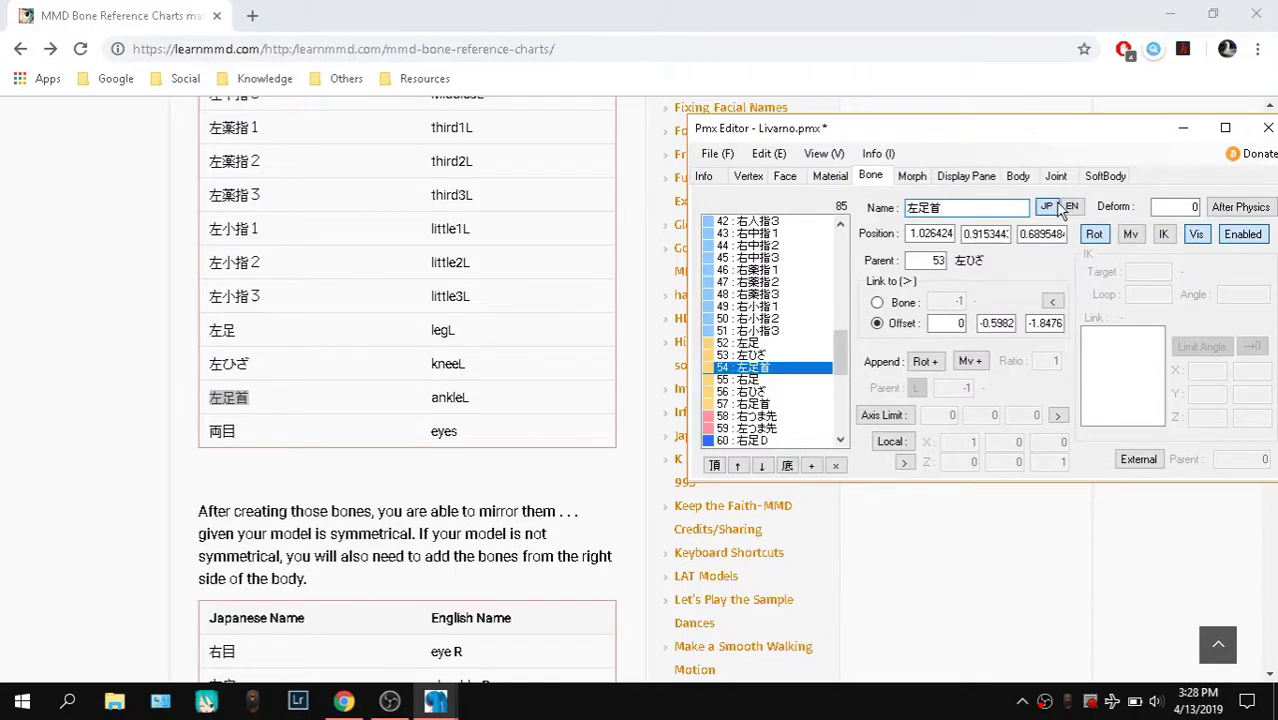
click(1072, 206)
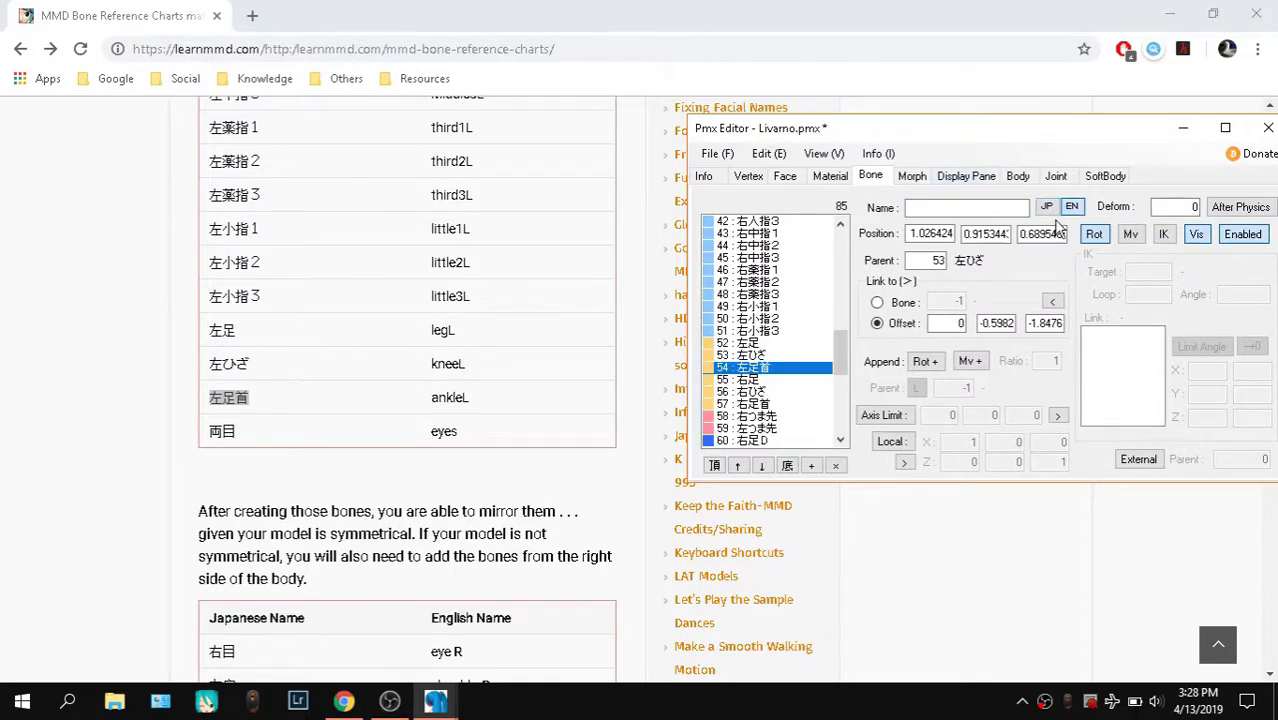
click(1046, 206)
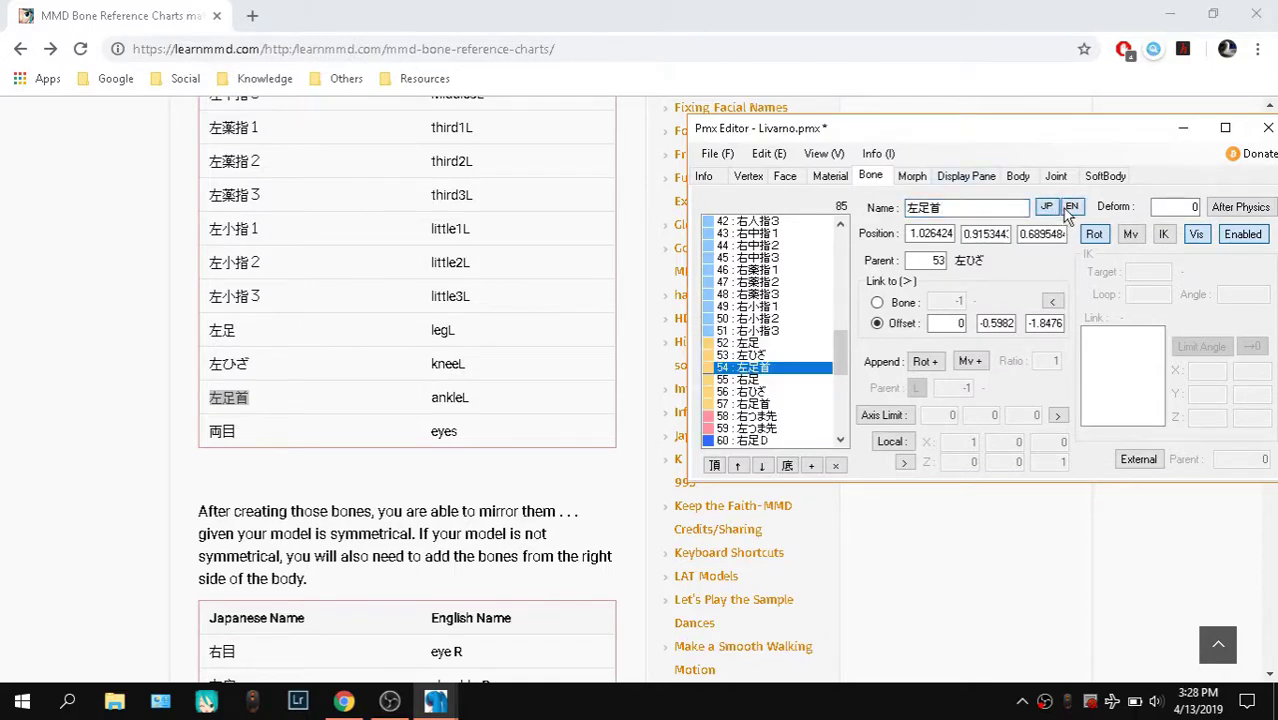
click(1068, 211)
click(1049, 209)
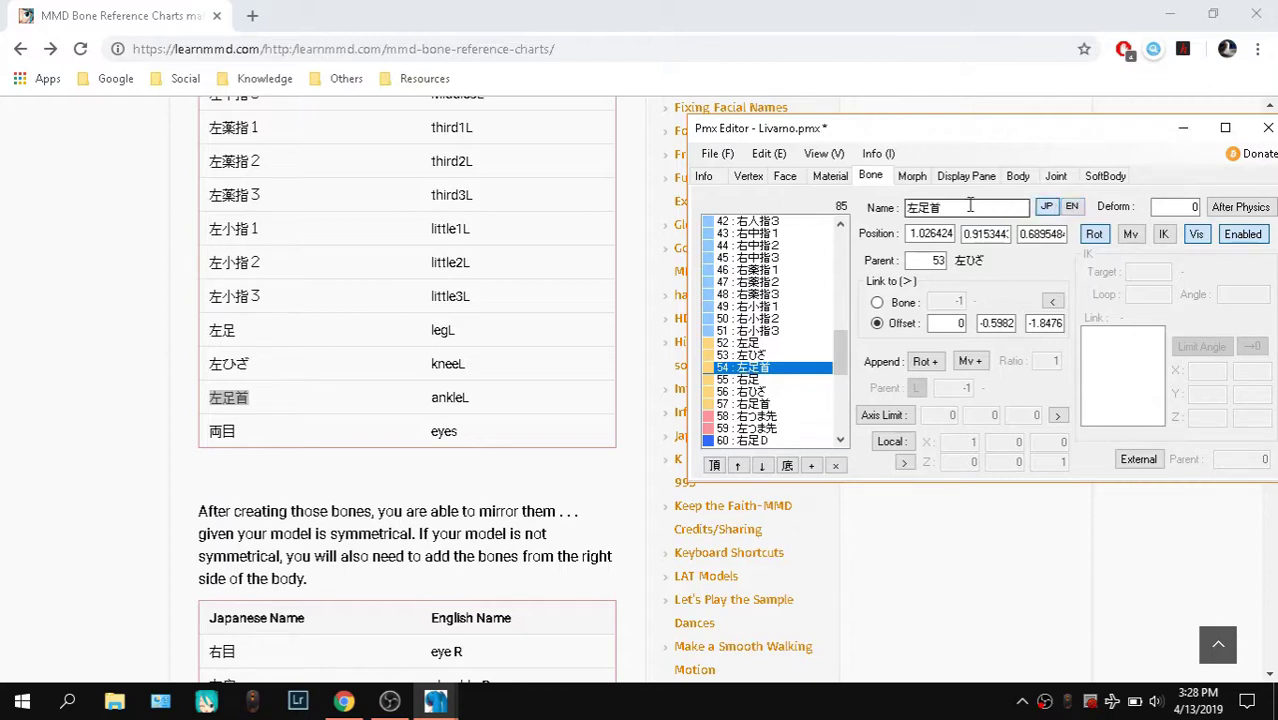
click(970, 206)
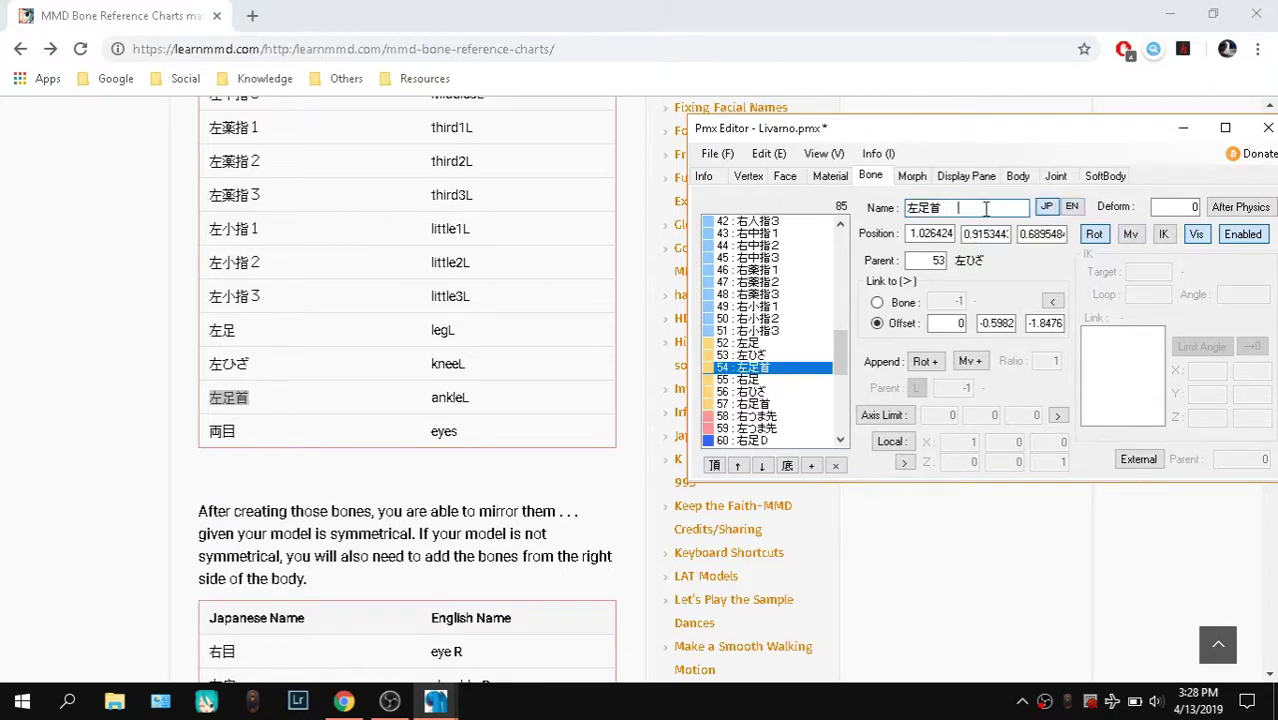
key(BackSpace)
key(BackSpace)
key(BackSpace)
key(BackSpace)
key(BackSpace)
key(ctrl+v)
Enter the chart's English names ankleL for the 左足首 bone and legR for the 右足 bone
click(1071, 206)
double_click(451, 398)
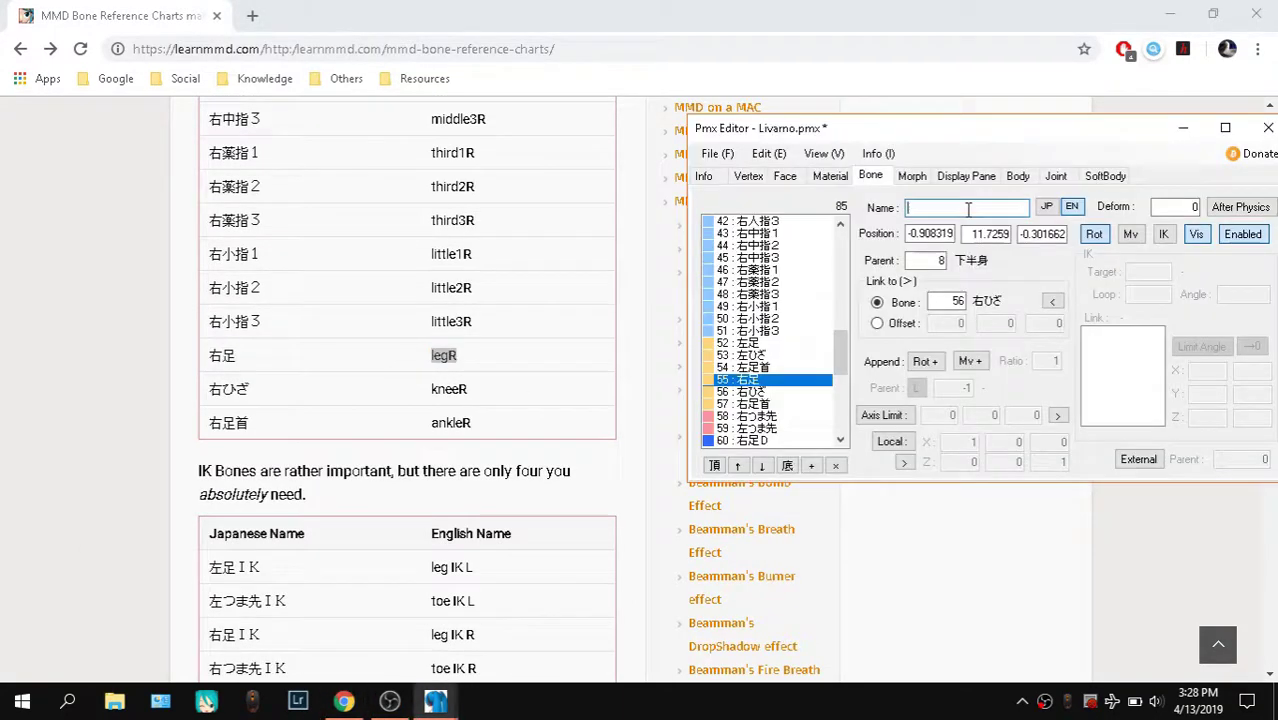
click(798, 380)
click(1071, 206)
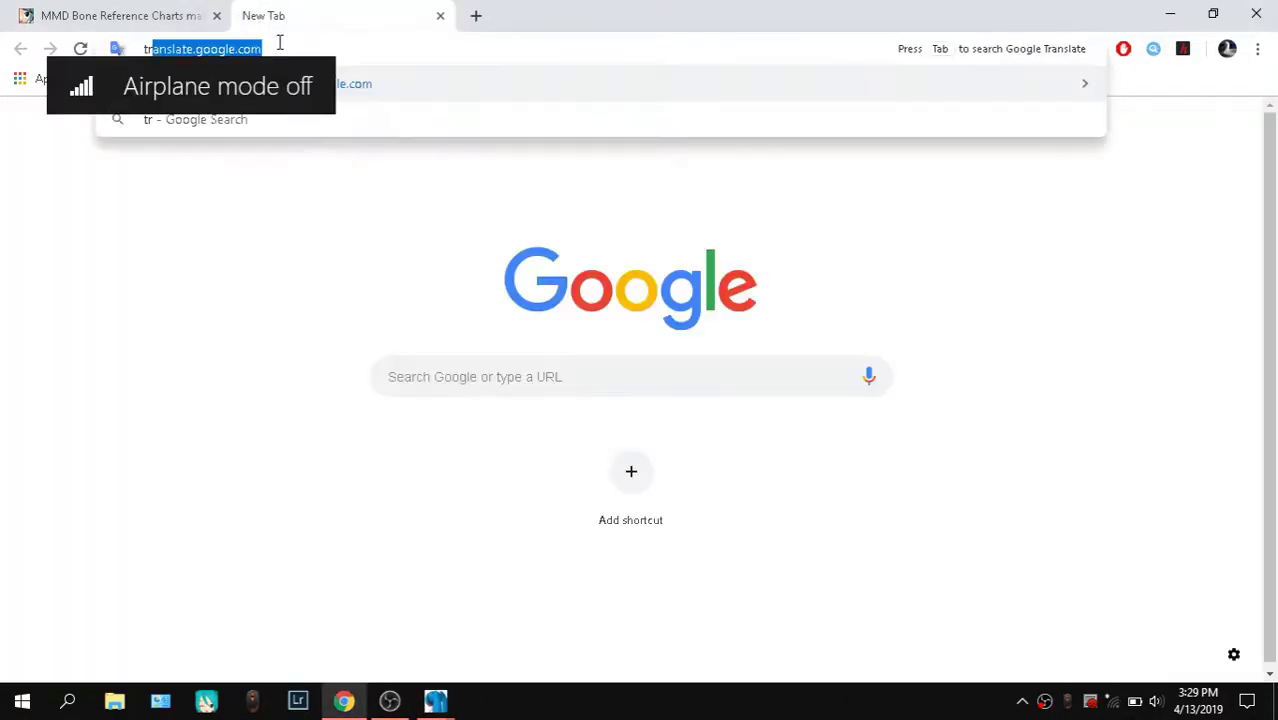
Translate 右つま先 from Japanese to English in Google Translate, then return to the bone reference chart
text(translate.google.com)
key(Return)
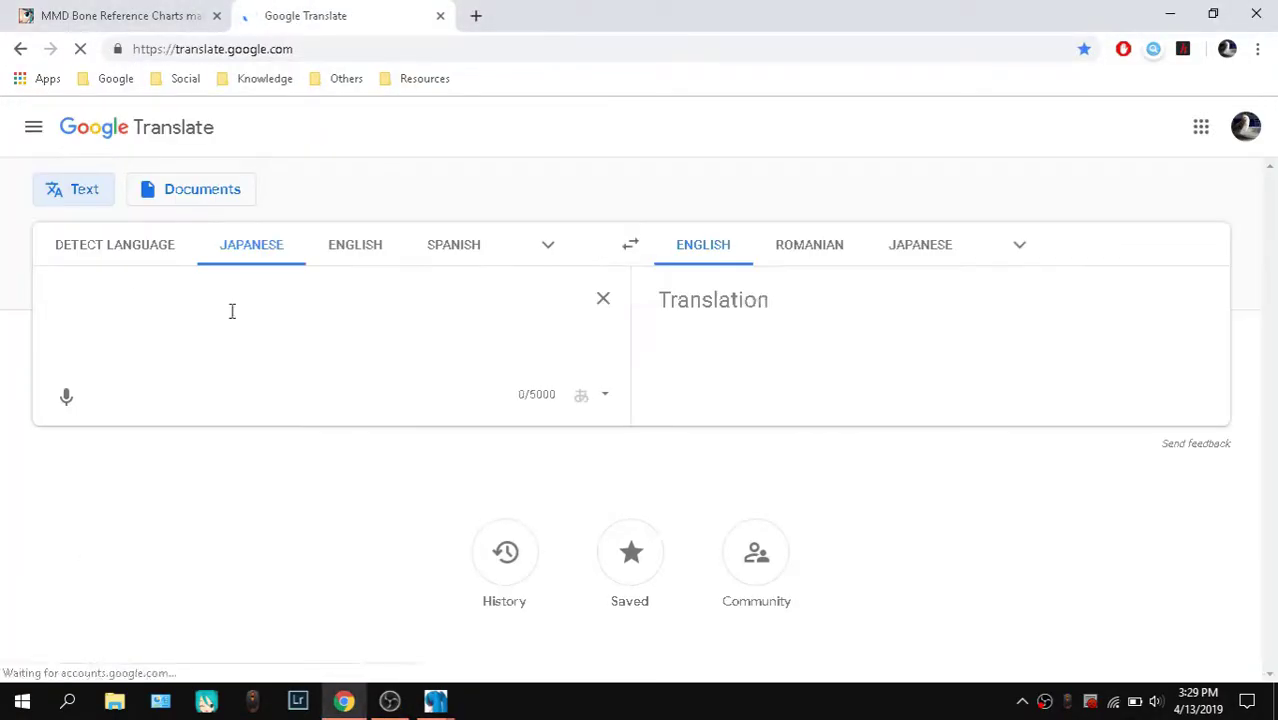
text(右つま先)
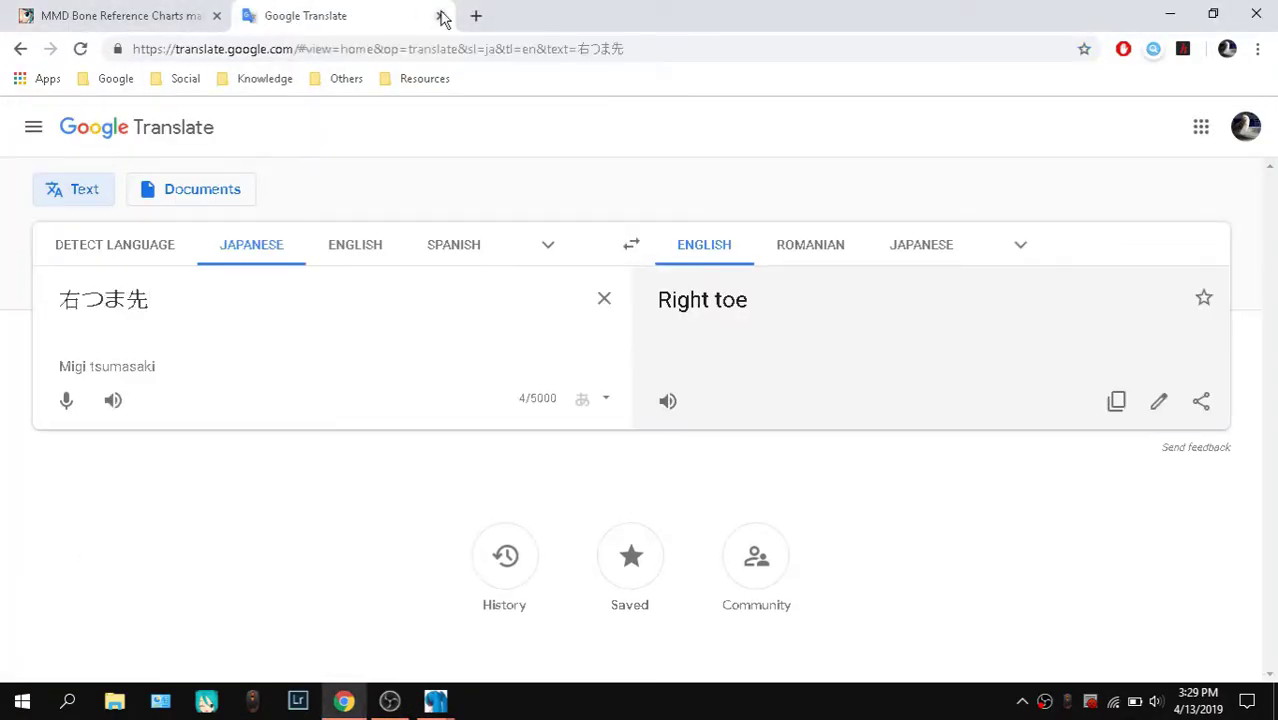
click(140, 15)
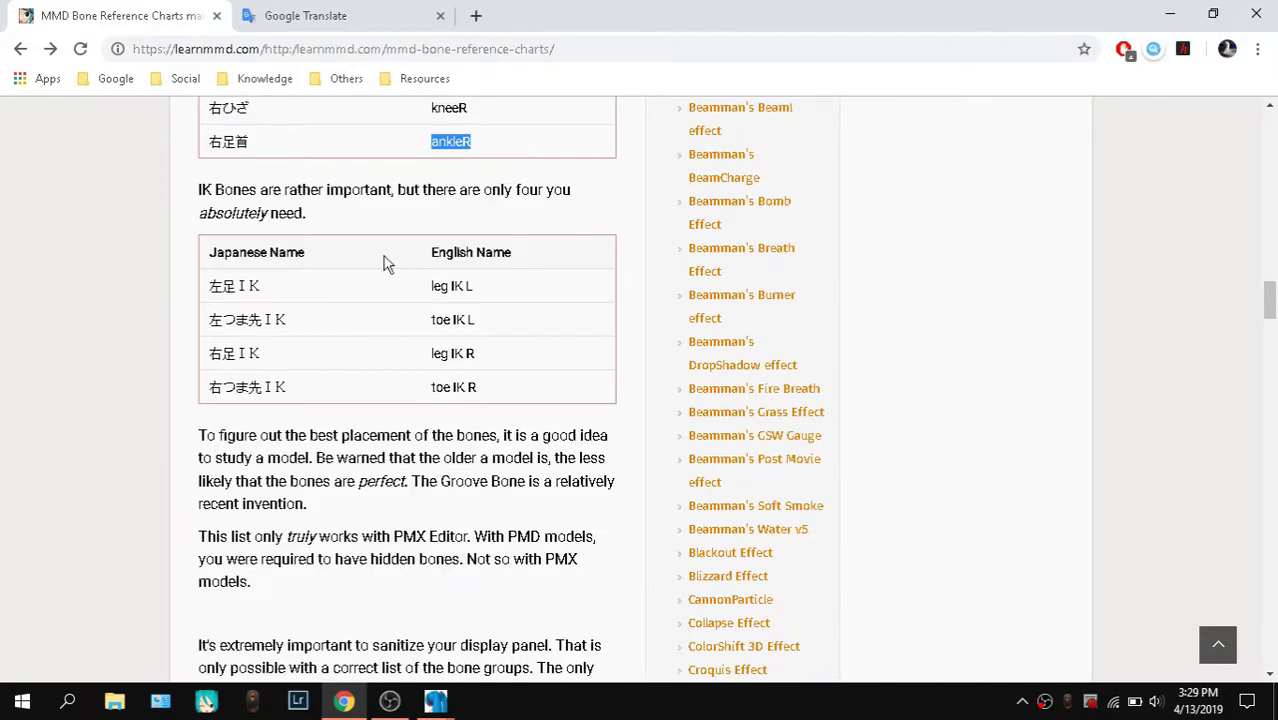
Look through the reference chart for a toe bone entry matching 右つま先 and close the Google Translate page
scroll(400, 268, up, 1)
scroll(465, 400, down, 3)
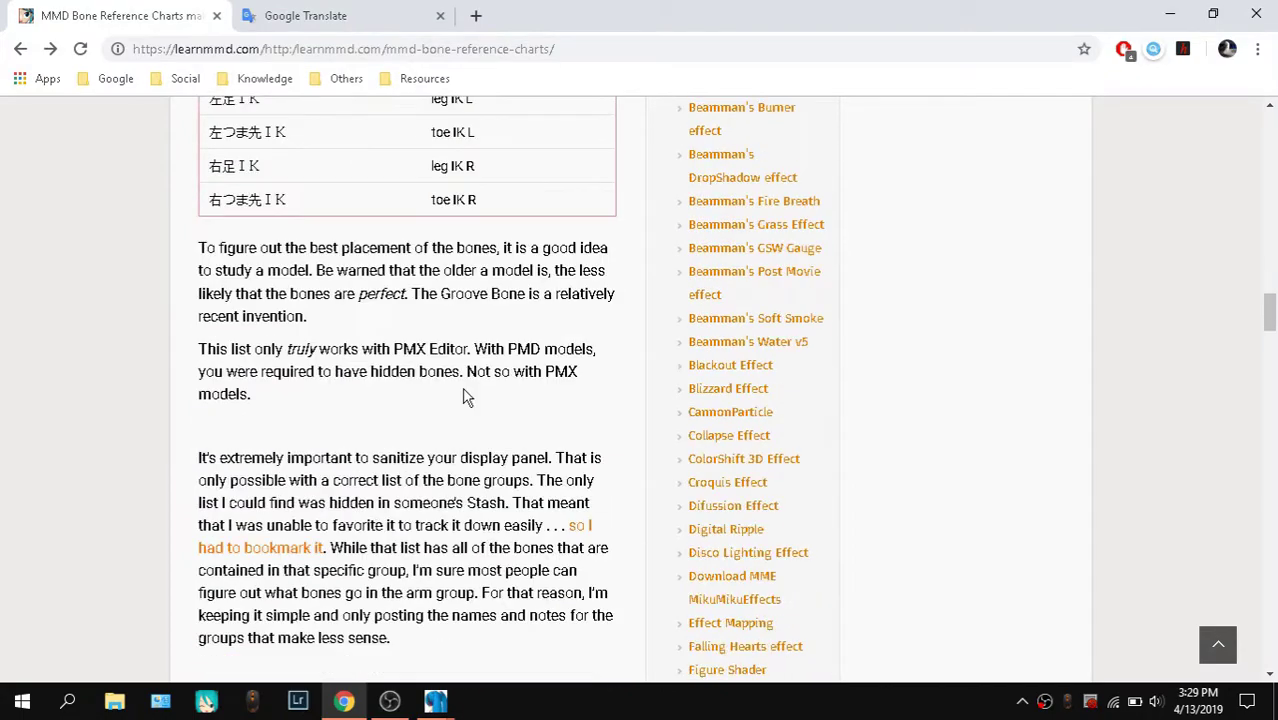
scroll(465, 398, down, 9)
scroll(465, 398, up, 6)
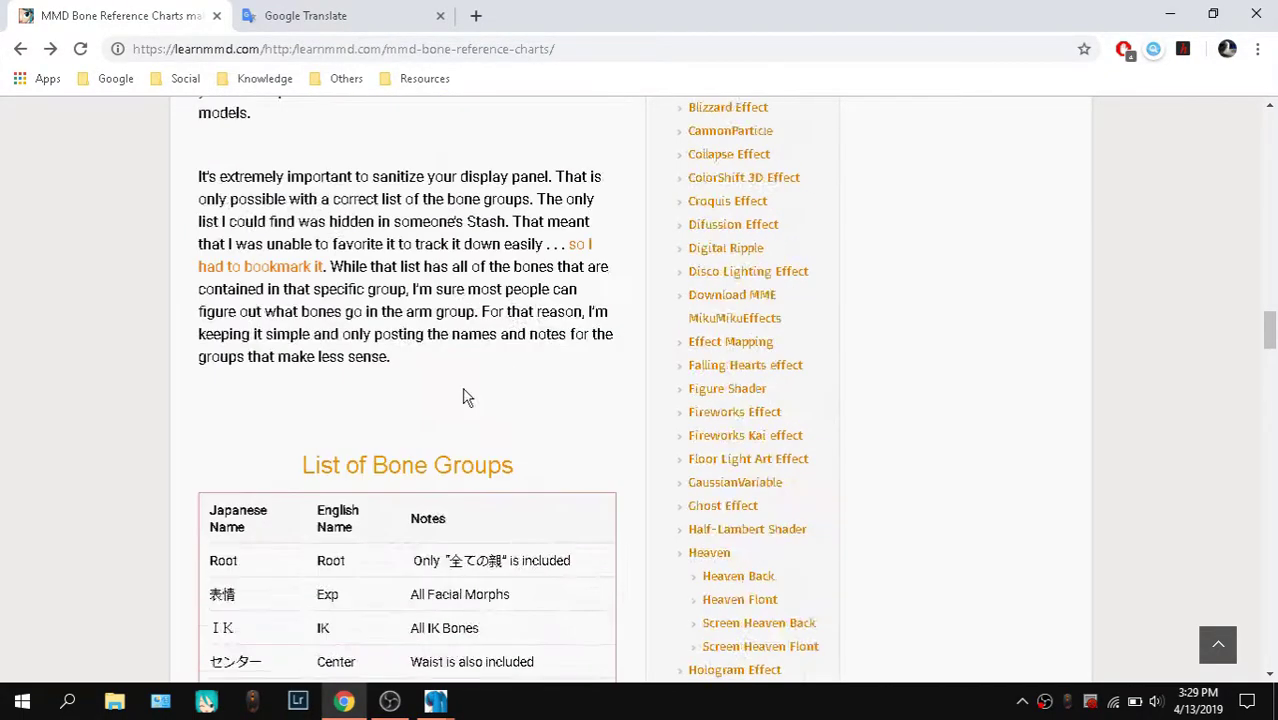
scroll(465, 398, up, 7)
scroll(447, 390, up, 10)
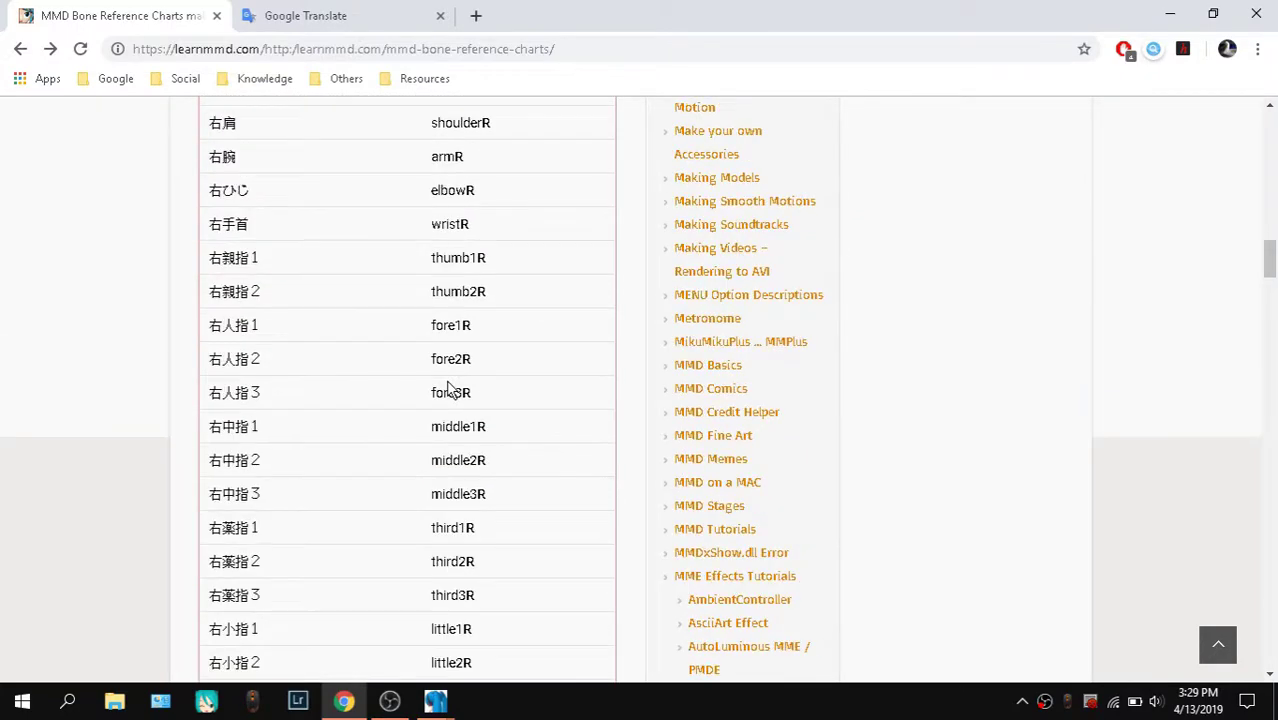
scroll(447, 388, up, 8)
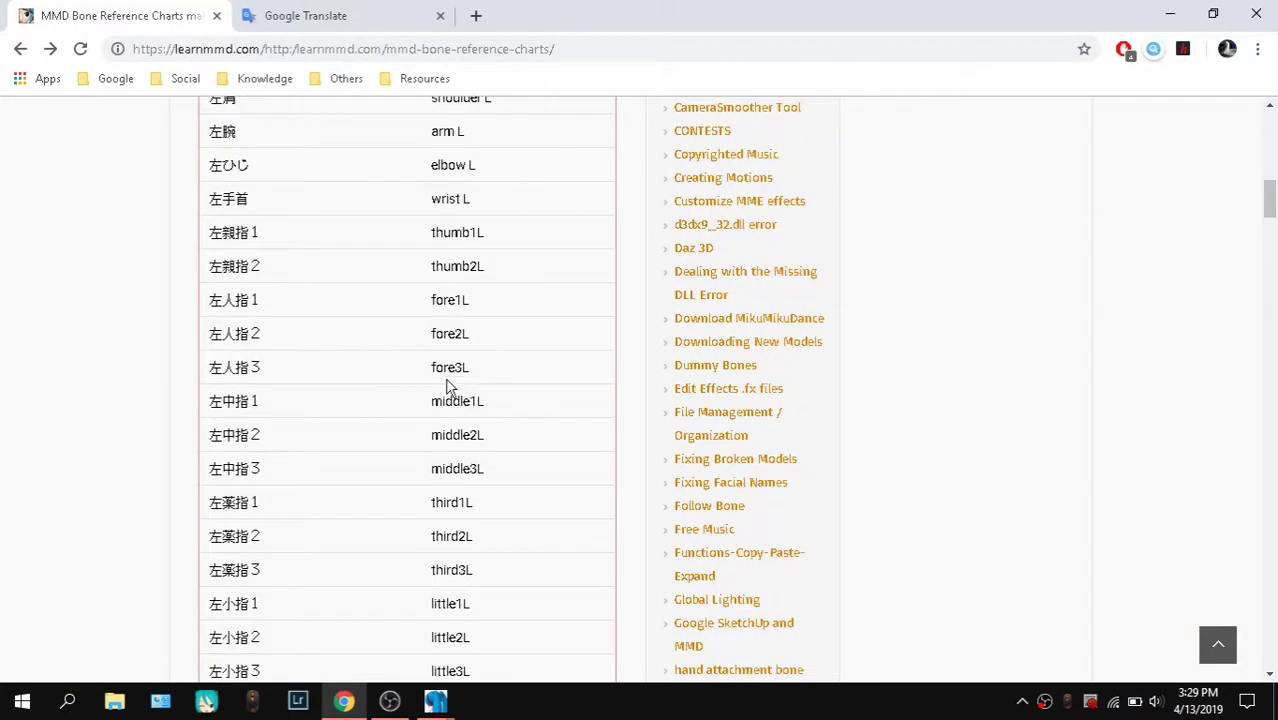
scroll(447, 385, down, 2)
scroll(447, 380, down, 15)
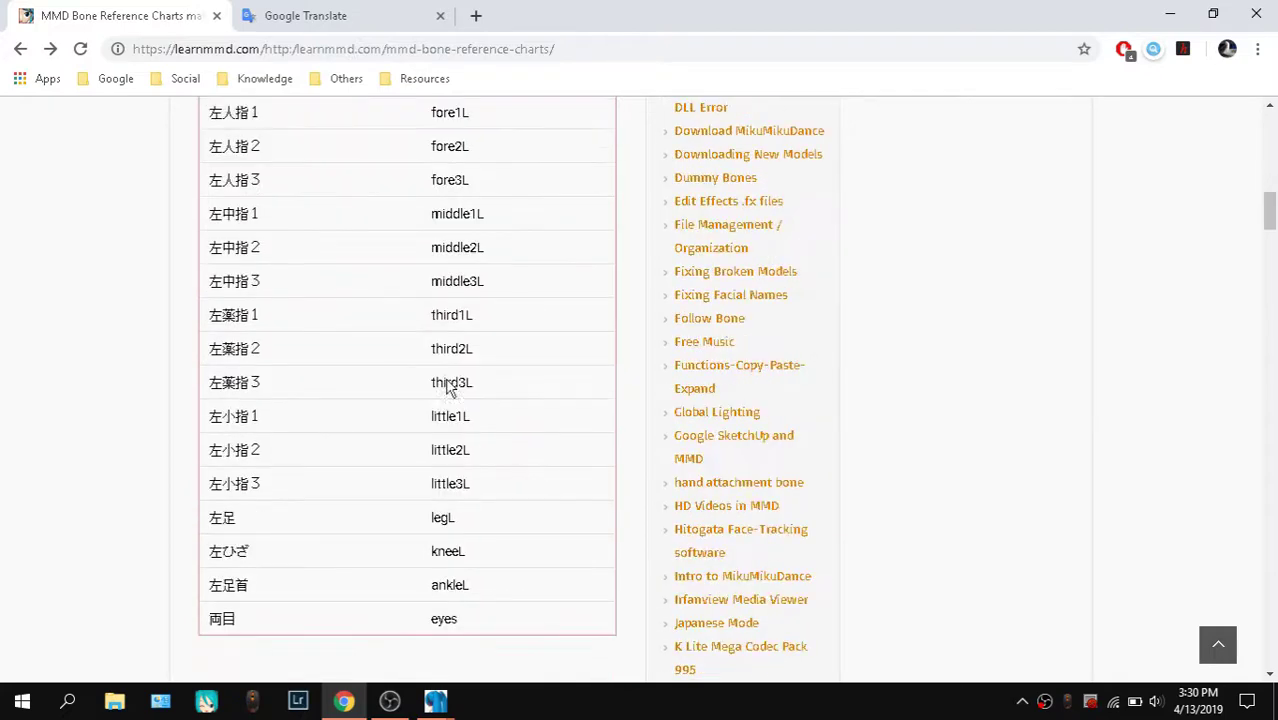
scroll(418, 397, down, 2)
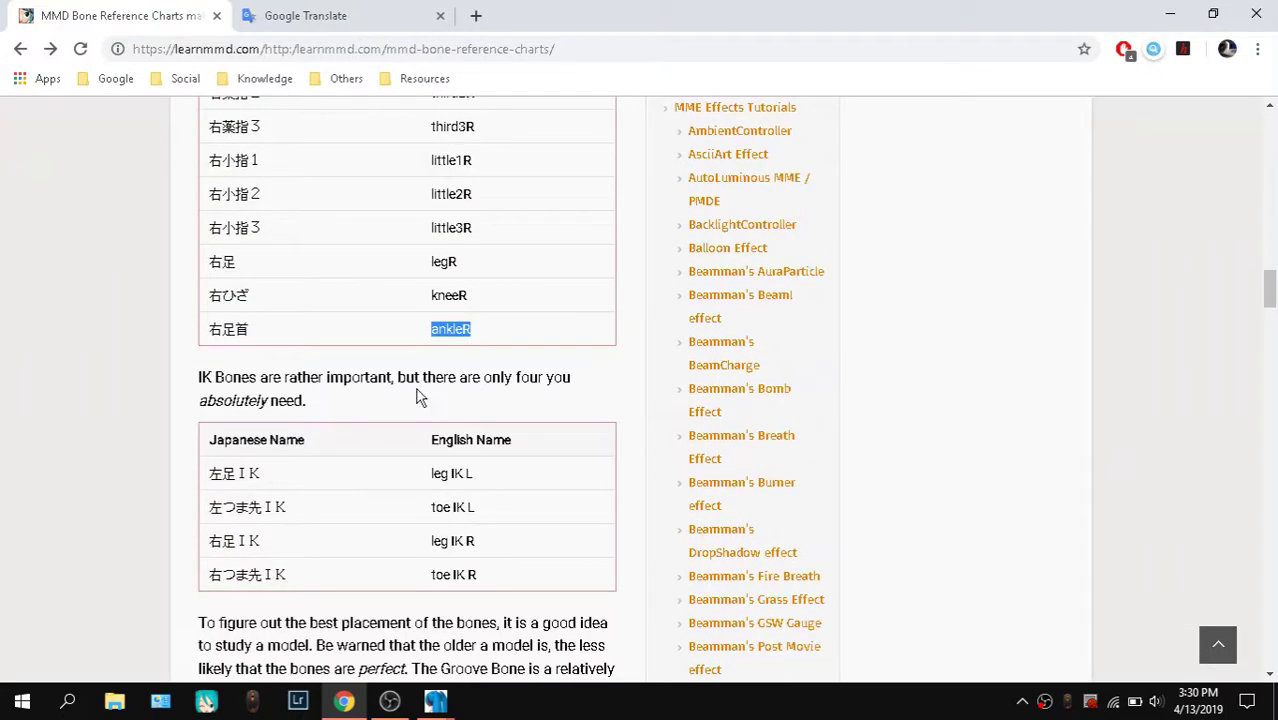
click(441, 15)
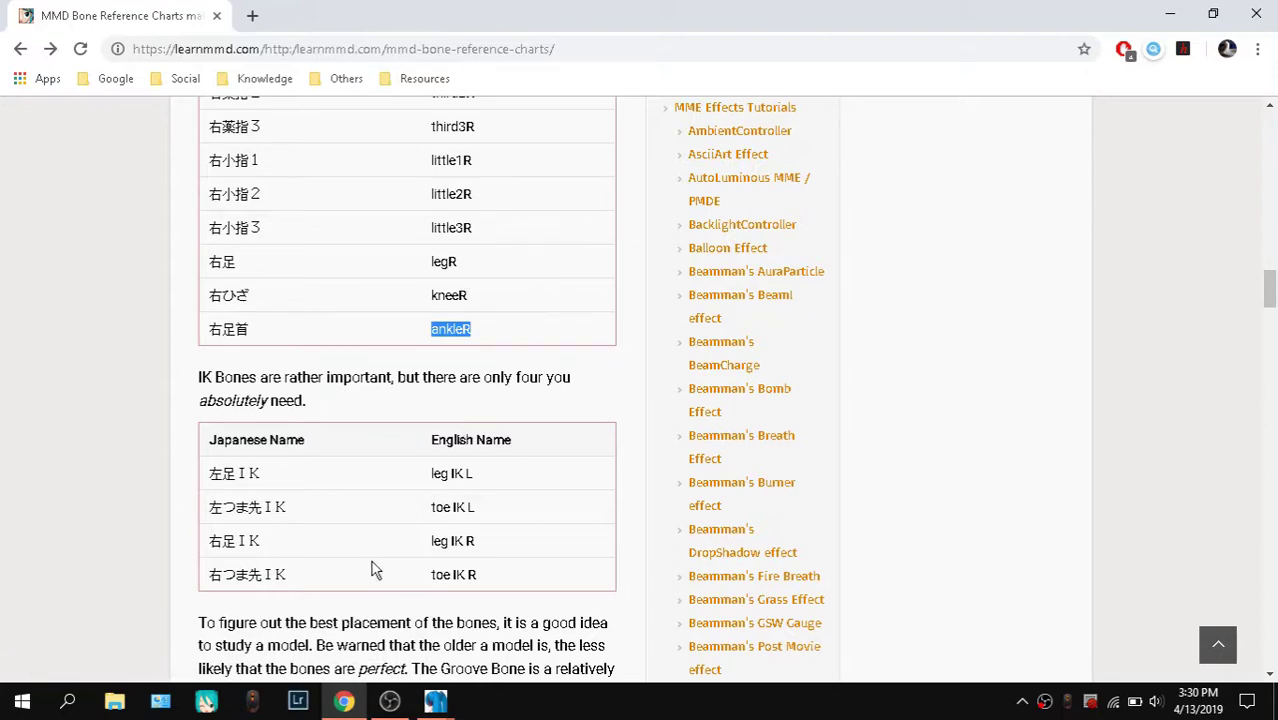
scroll(426, 420, down, 1)
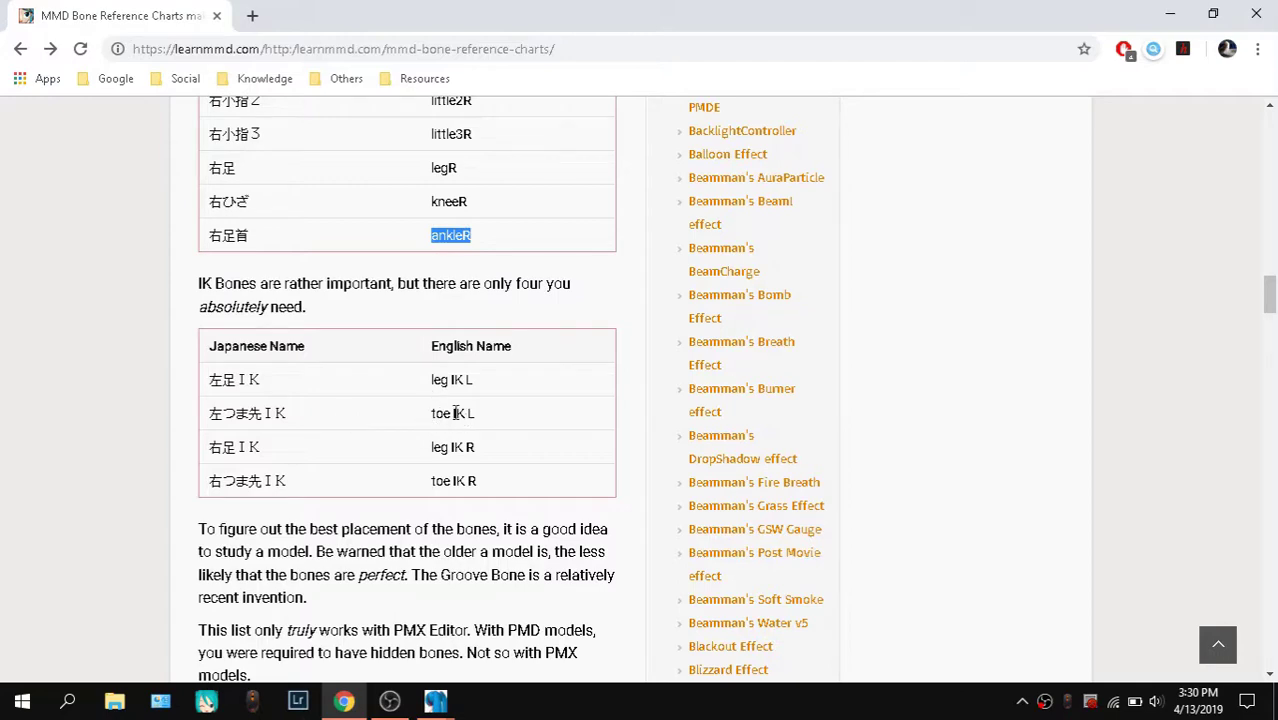
Check the English name of Livarno's 右足首 bone against the reference chart and look over the bones following it
click(435, 700)
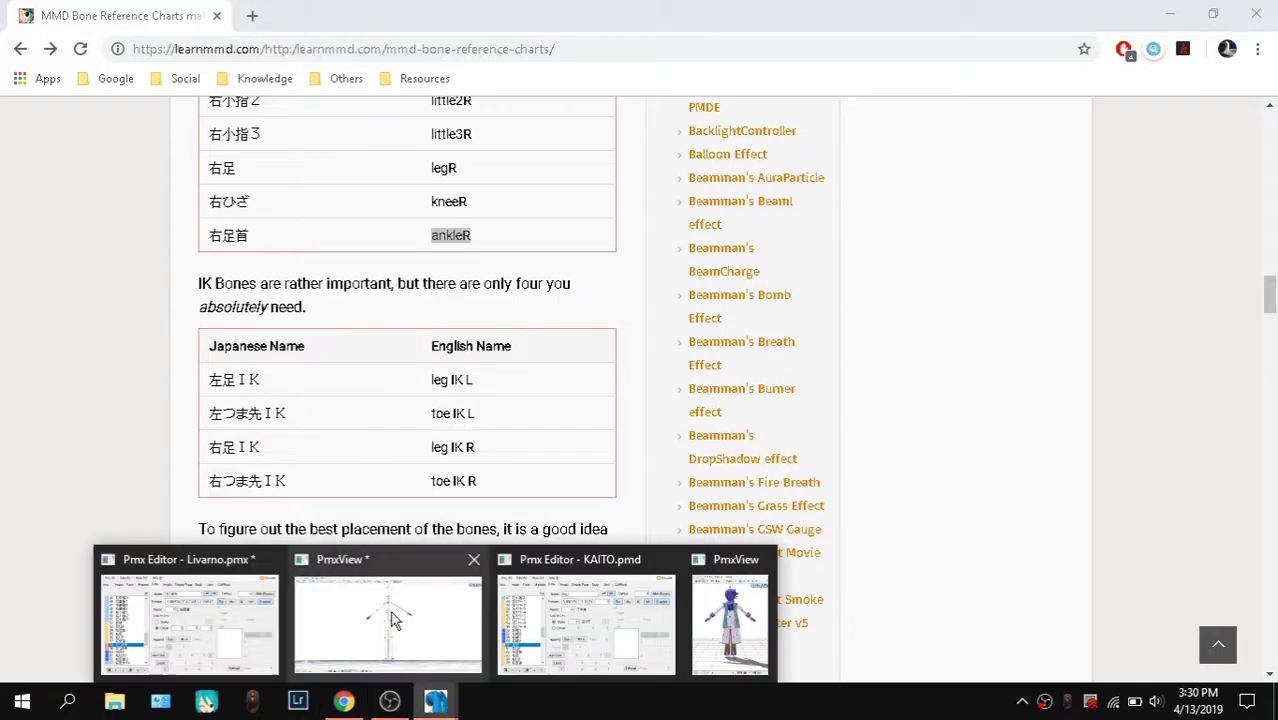
click(224, 598)
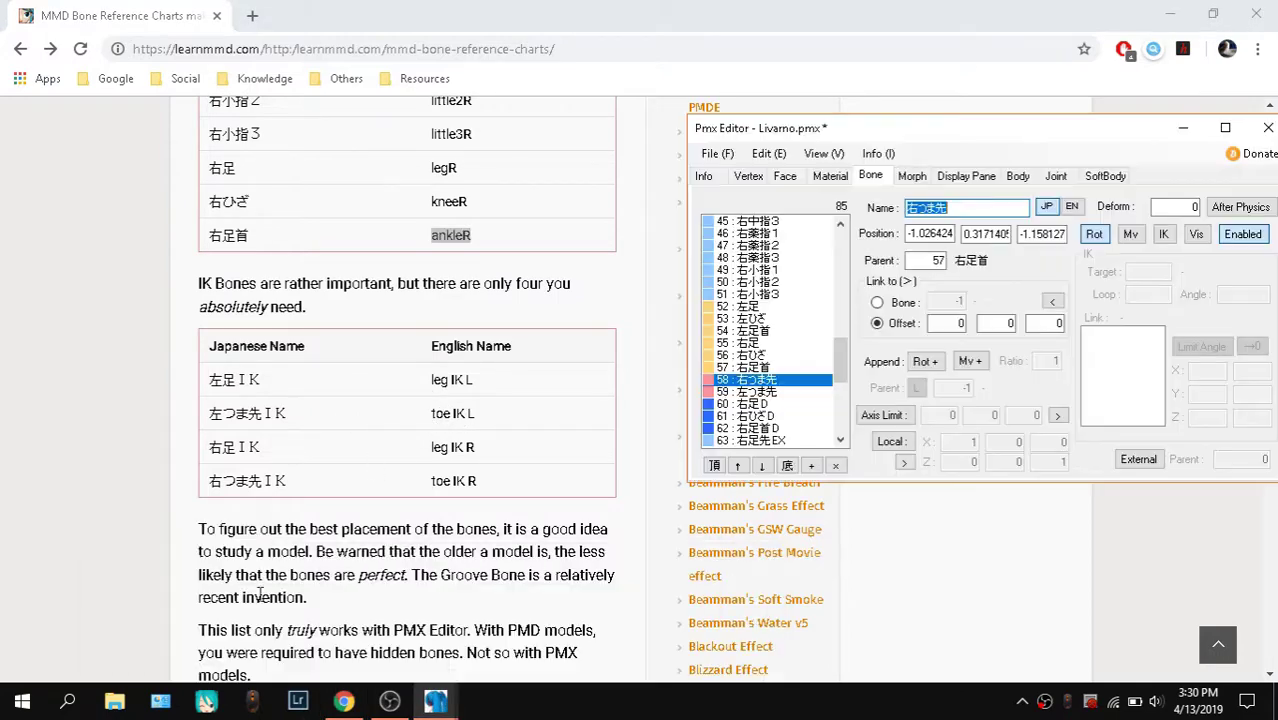
click(770, 370)
click(560, 25)
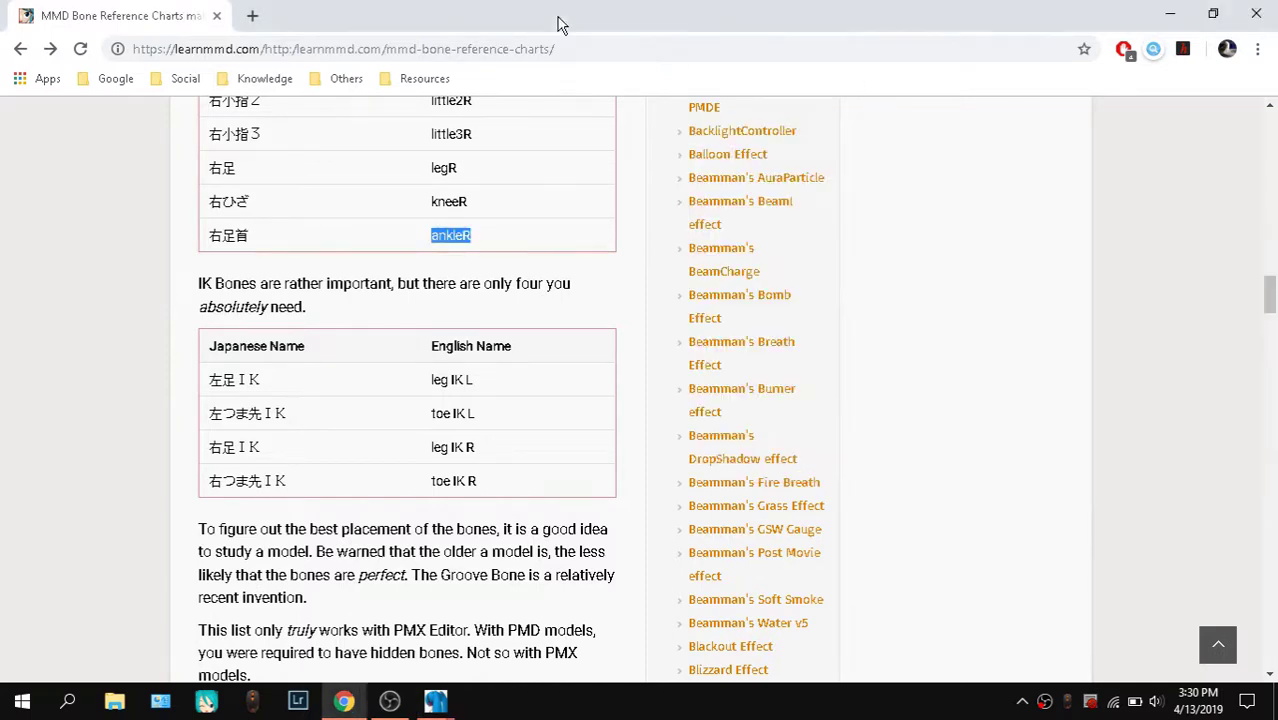
click(435, 701)
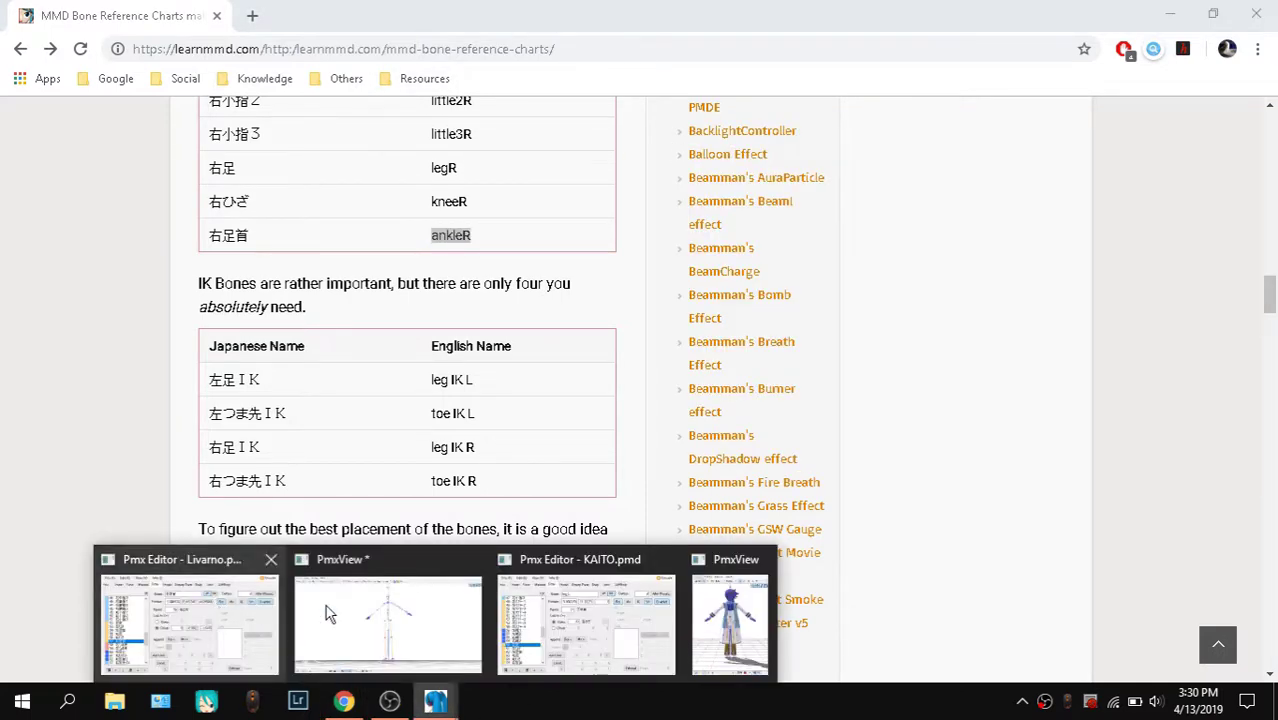
click(152, 638)
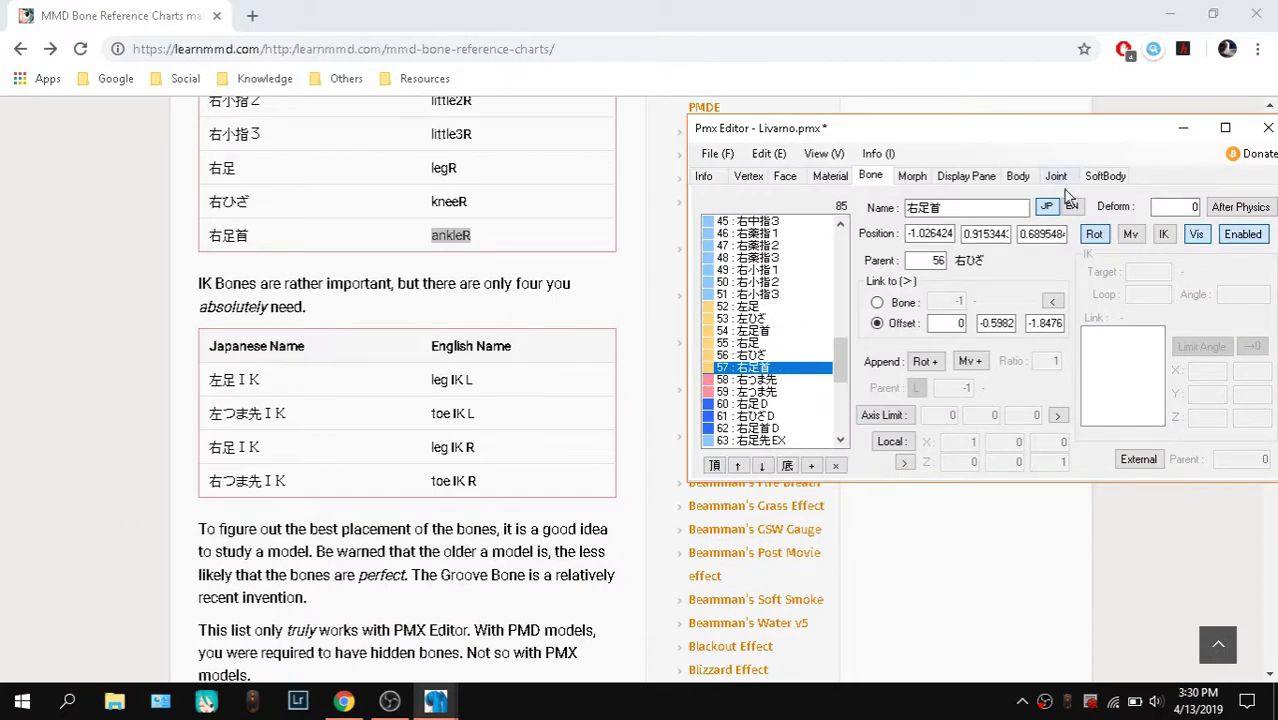
click(1072, 206)
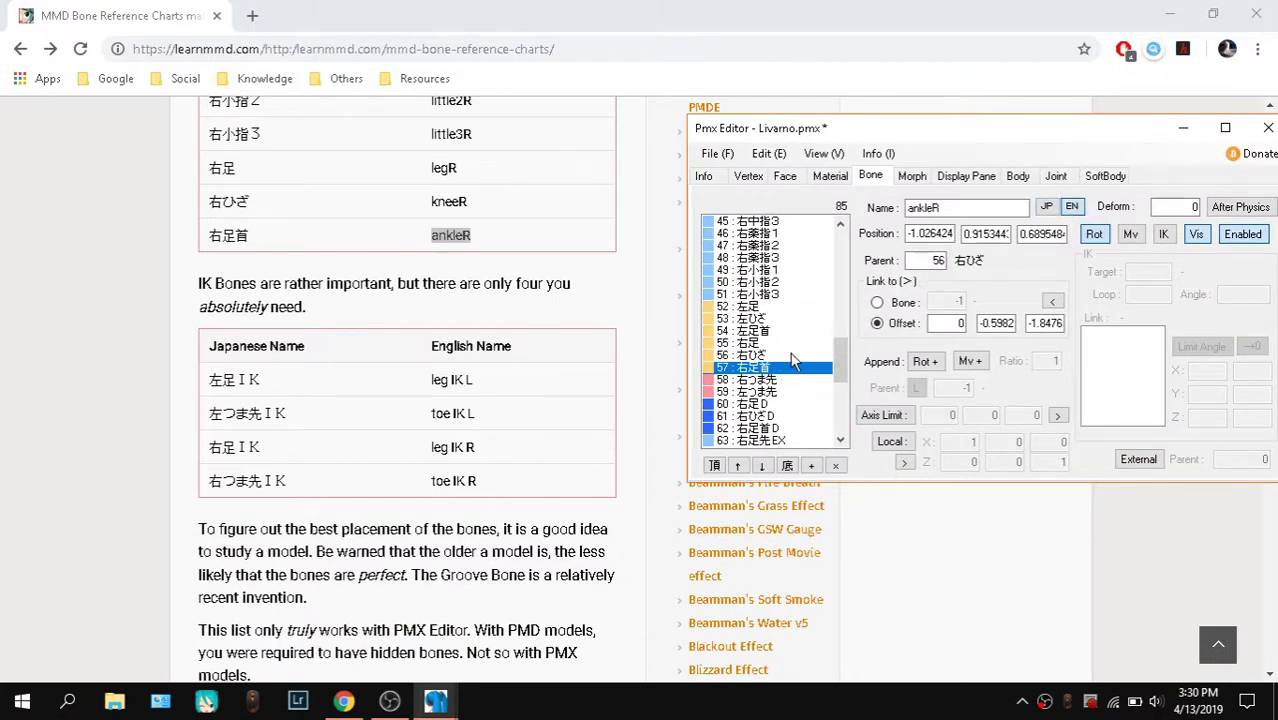
scroll(770, 380, down, 1)
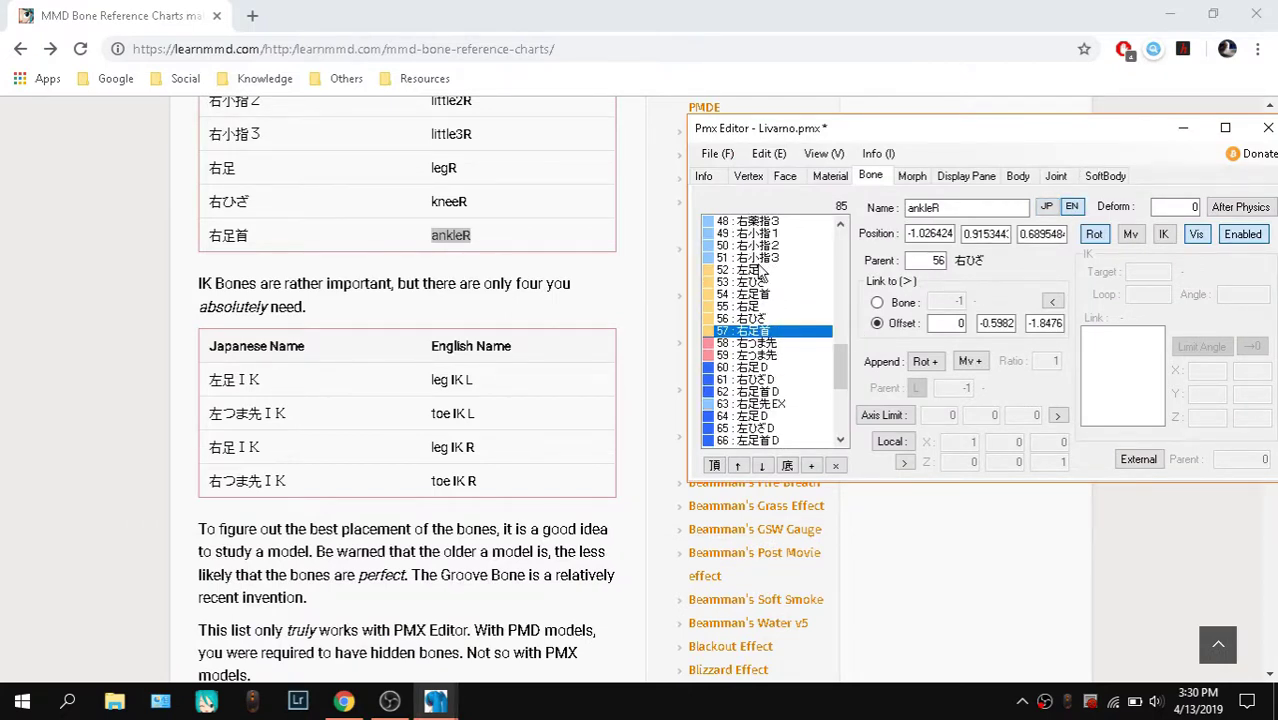
Examine KAITO's bone order and English names around the leg bones, including 右足首, 左裾1 and 両目, for comparison
mouse_move(435, 700)
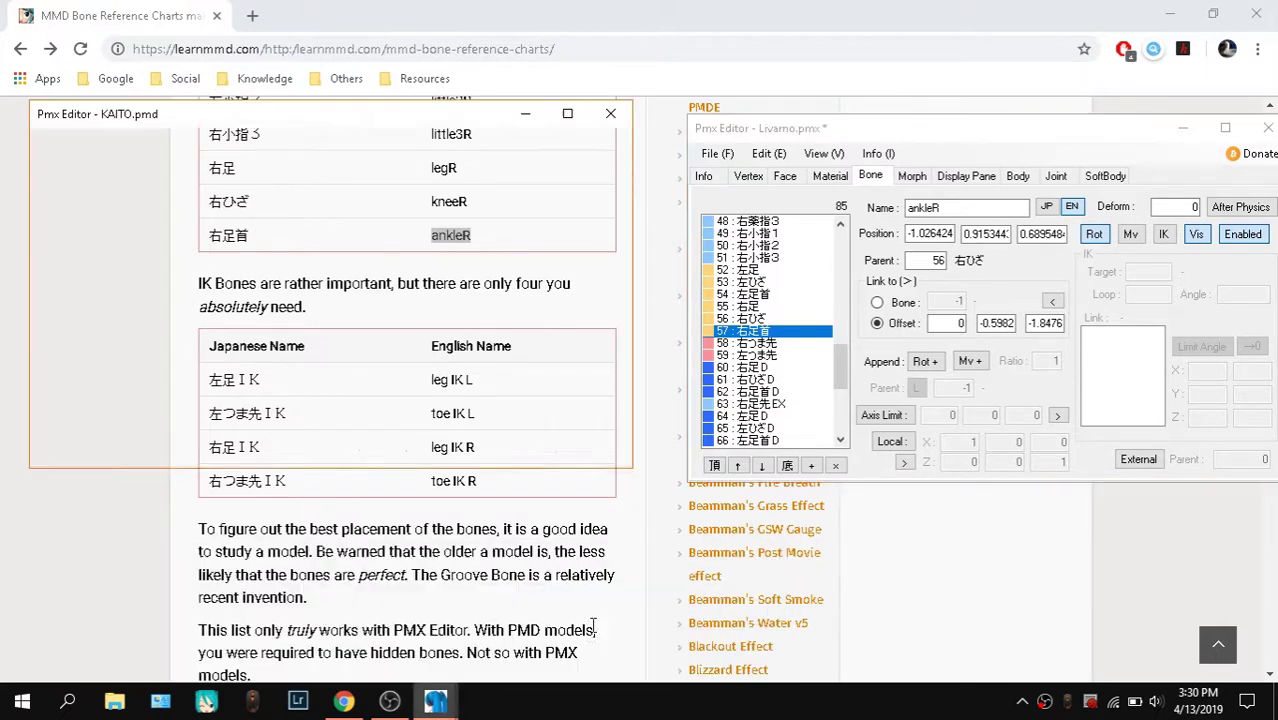
click(558, 633)
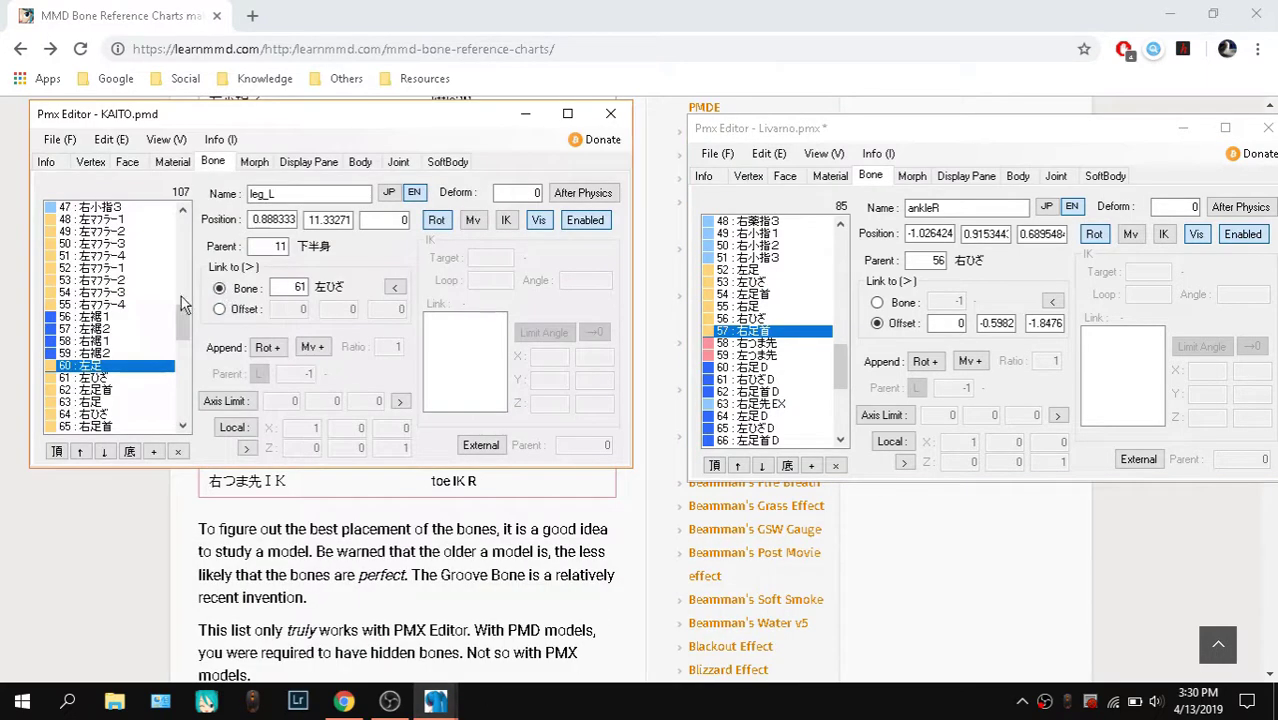
scroll(127, 387, down, 1)
click(113, 391)
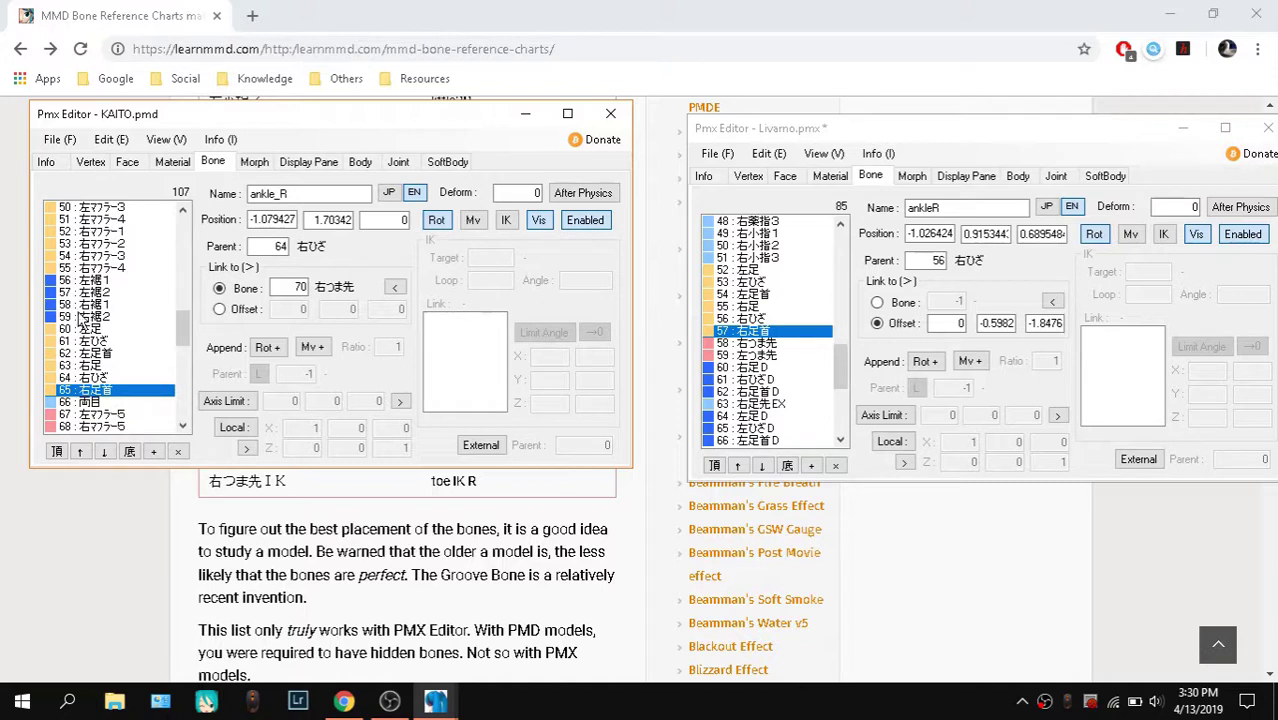
click(88, 304)
click(110, 281)
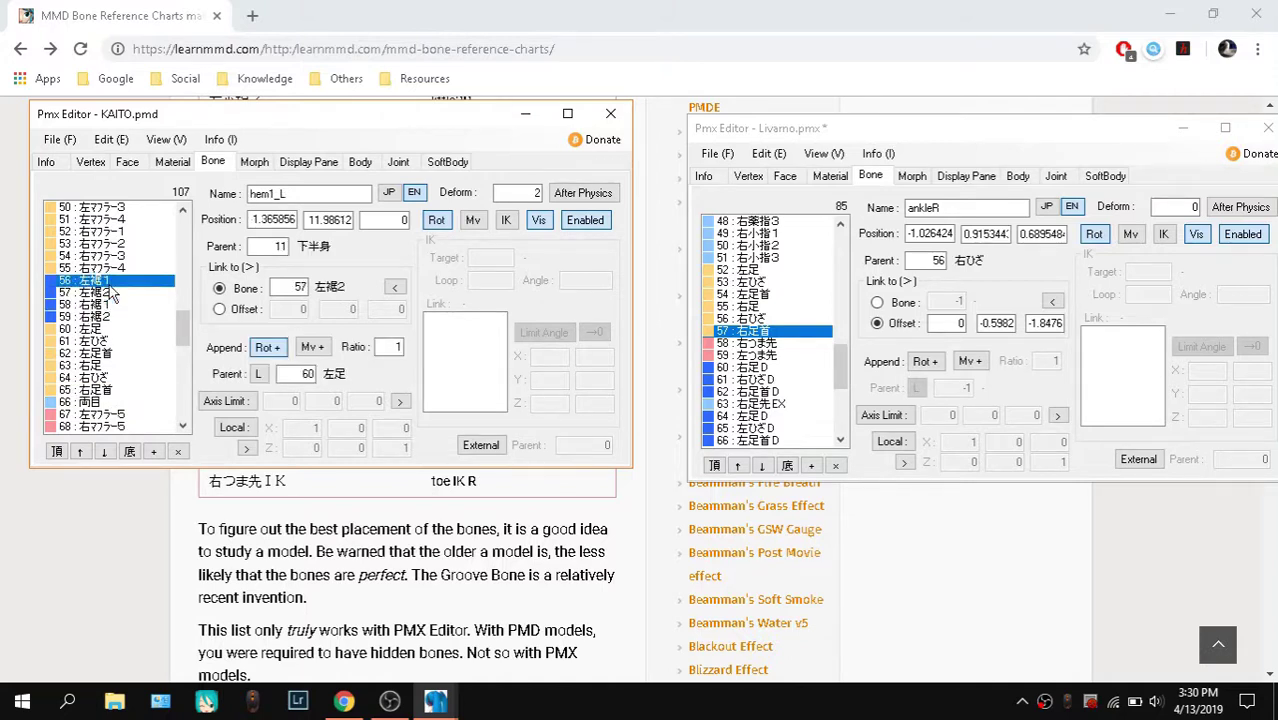
click(104, 402)
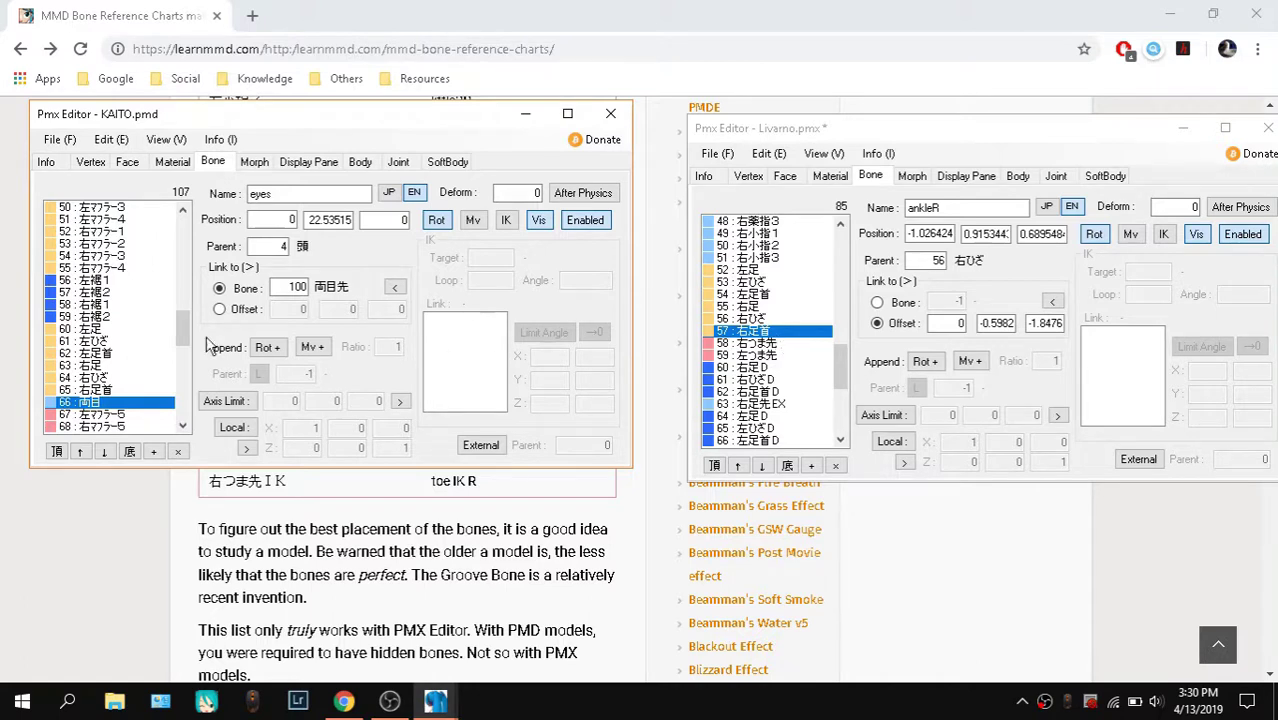
click(98, 390)
click(98, 402)
Move Livarno's 両目 bone down the bone list to directly after 右足首, matching KAITO's order
scroll(743, 319, up, 16)
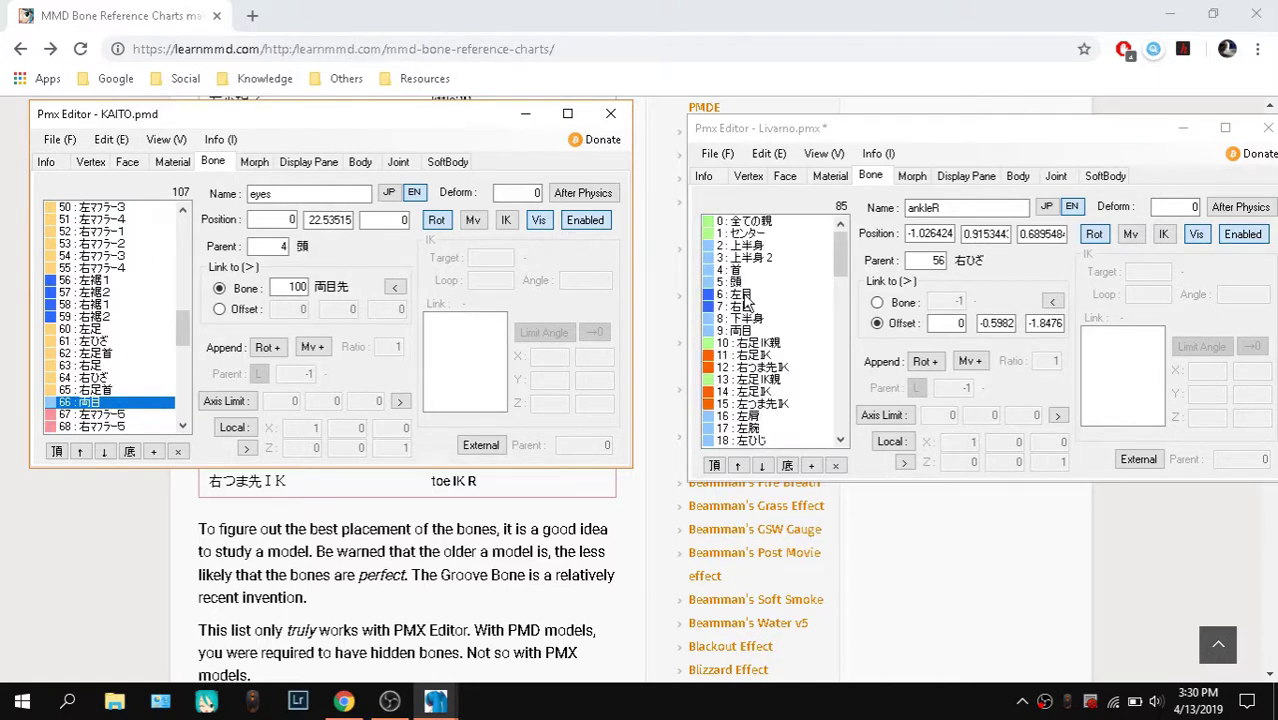
click(743, 282)
click(746, 271)
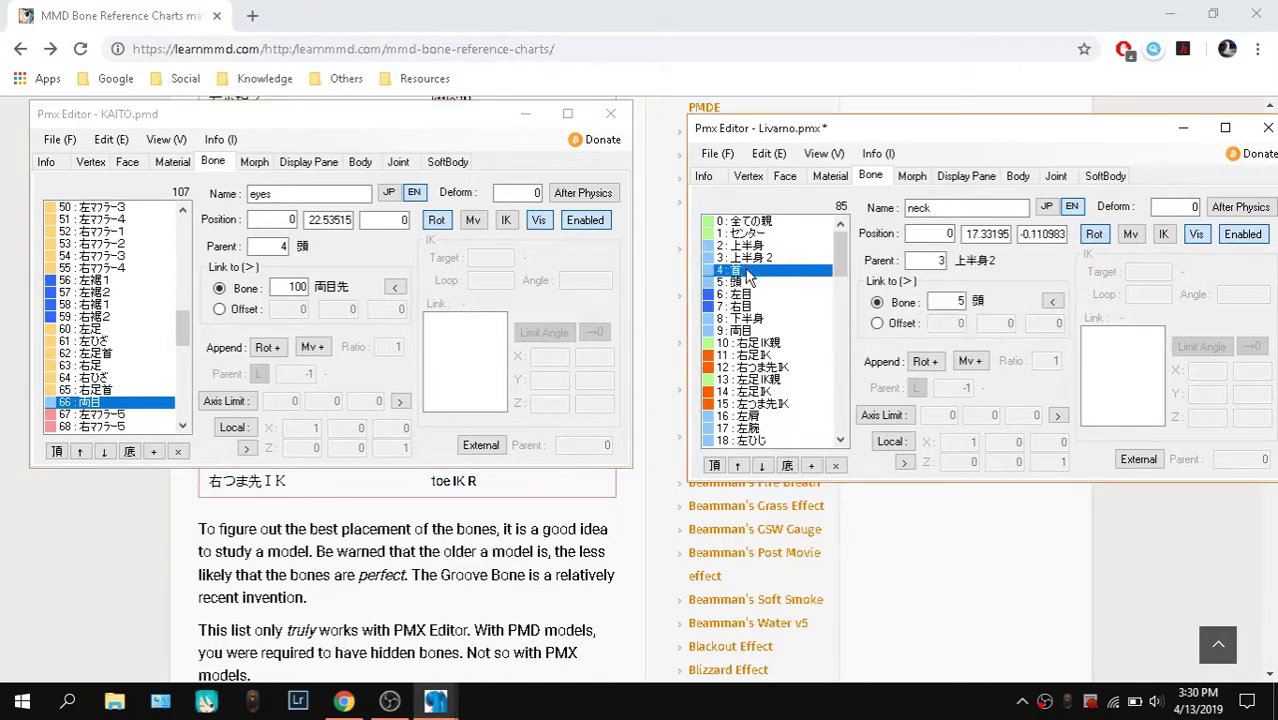
click(745, 284)
click(731, 319)
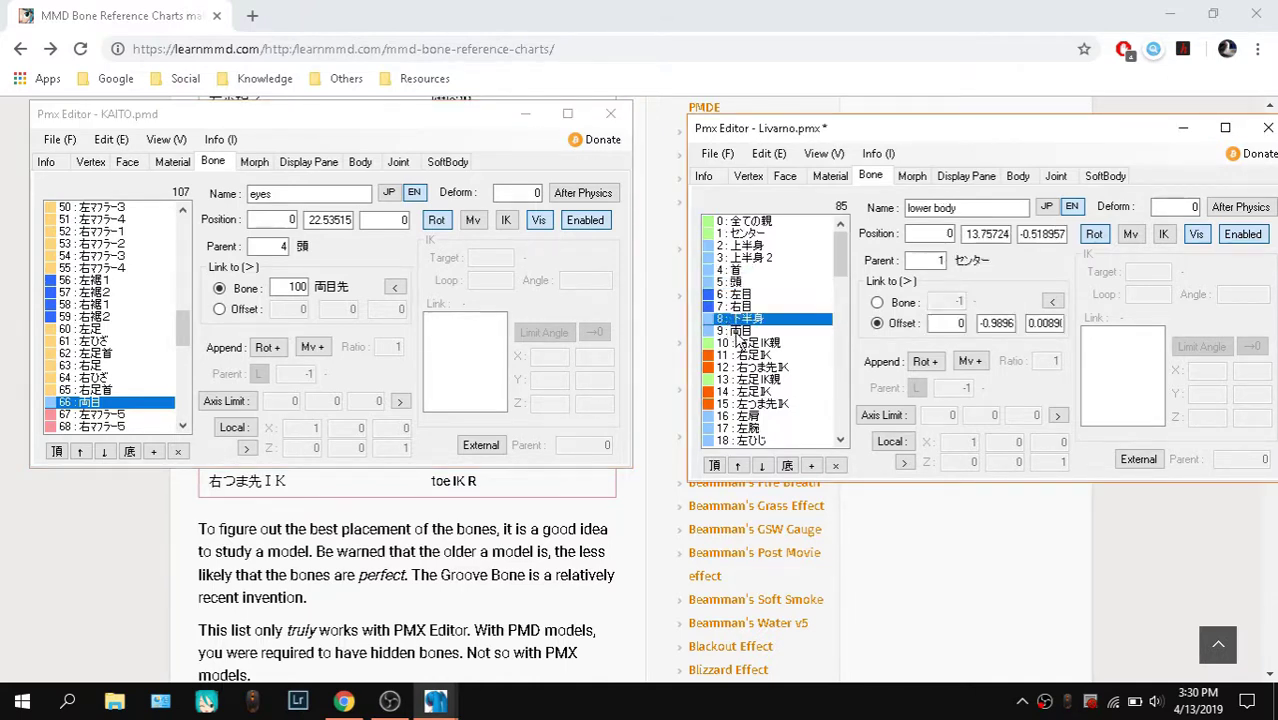
click(737, 331)
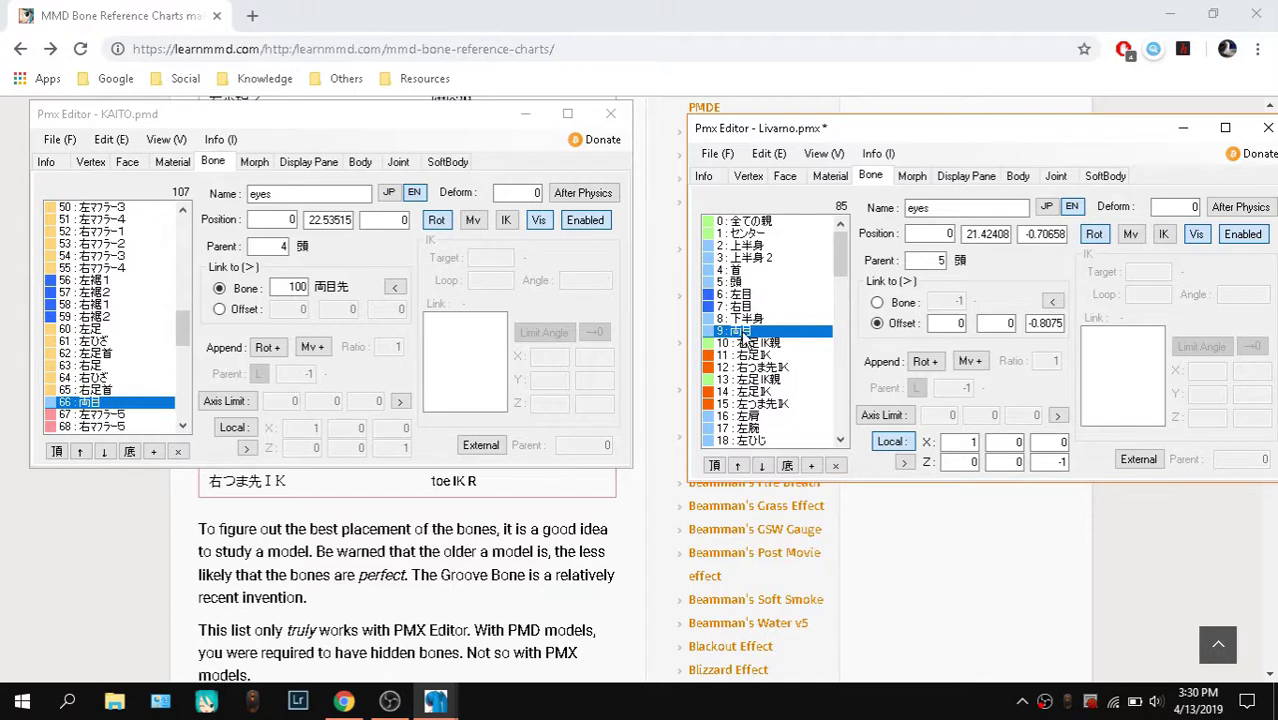
scroll(744, 340, down, 16)
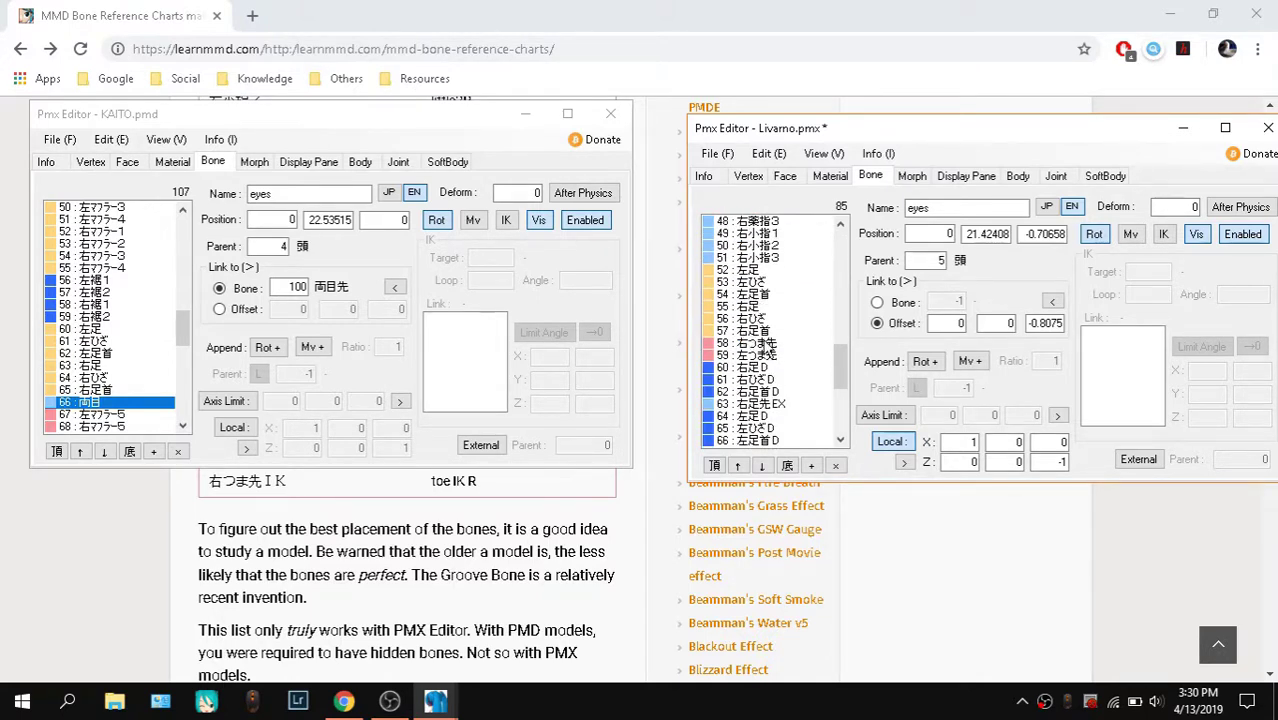
scroll(760, 344, up, 15)
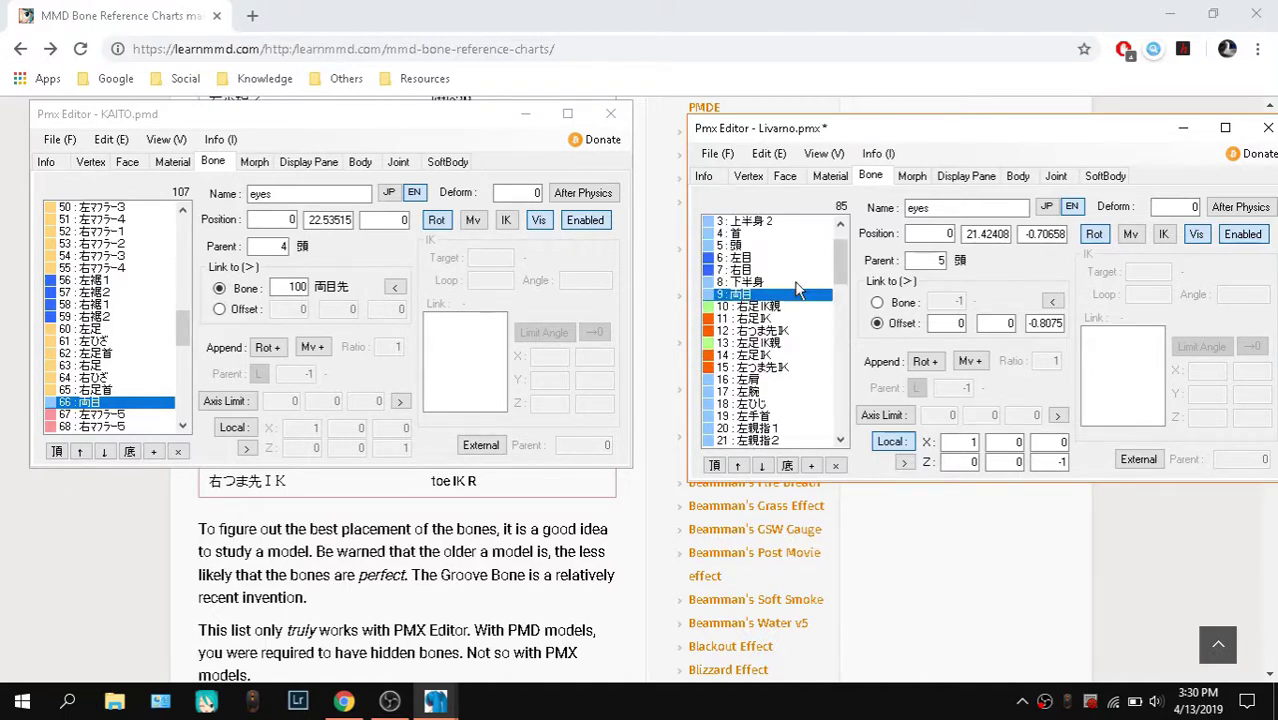
scroll(839, 273, up, 1)
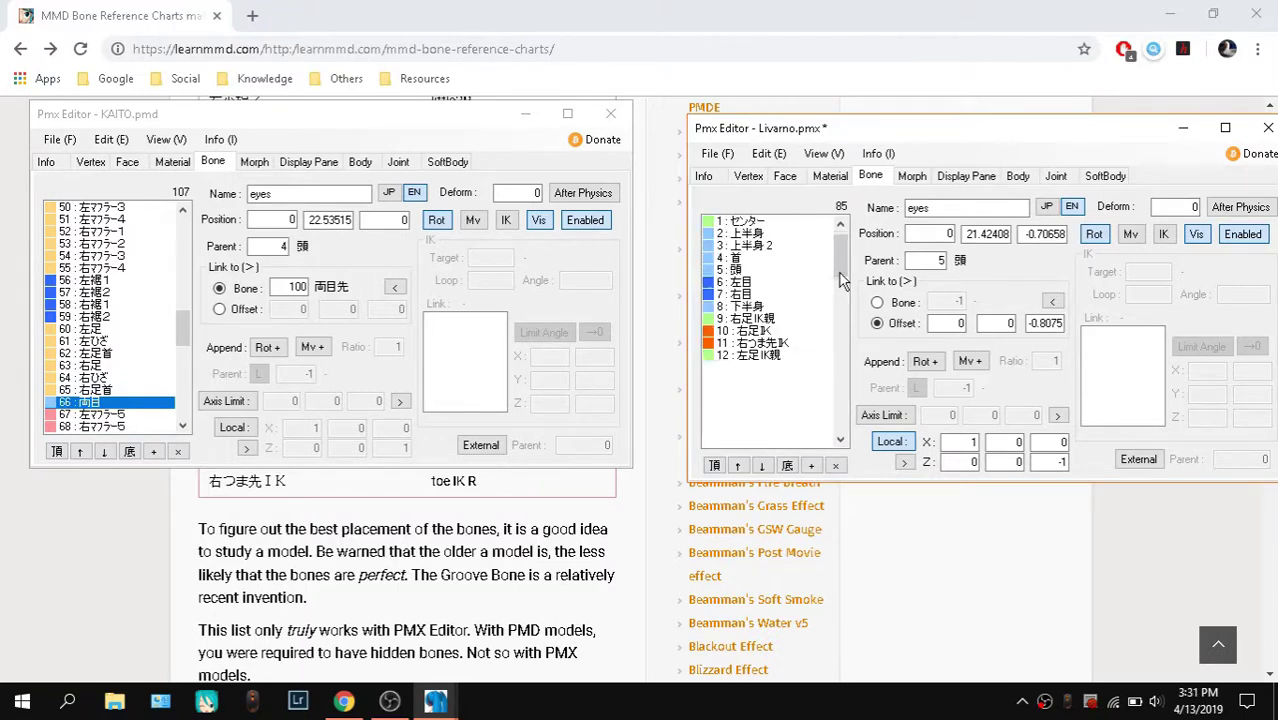
scroll(839, 273, down, 10)
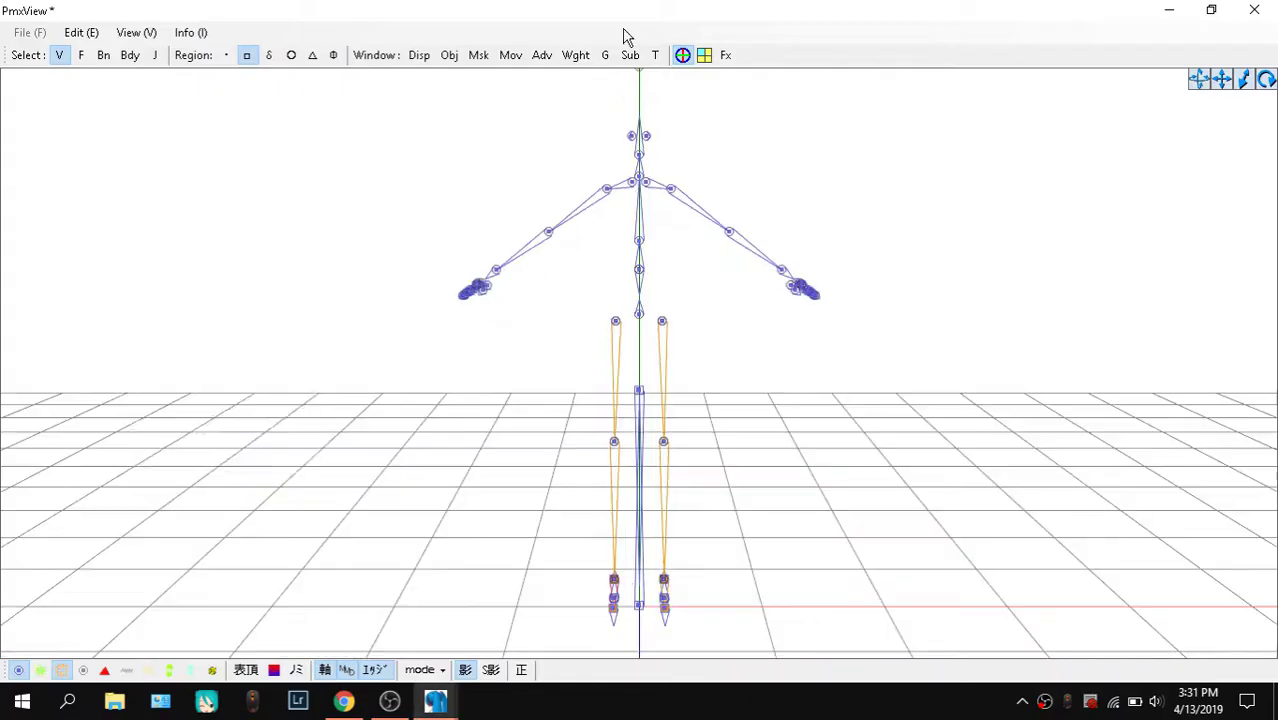
Inspect Livarno's skeleton in PmxView, then return to the IK bones section of the reference chart
right_drag(542, 100, 690, 183)
drag(1213, 174, 1214, 172)
right_drag(825, 171, 819, 211)
click(1254, 10)
click(435, 701)
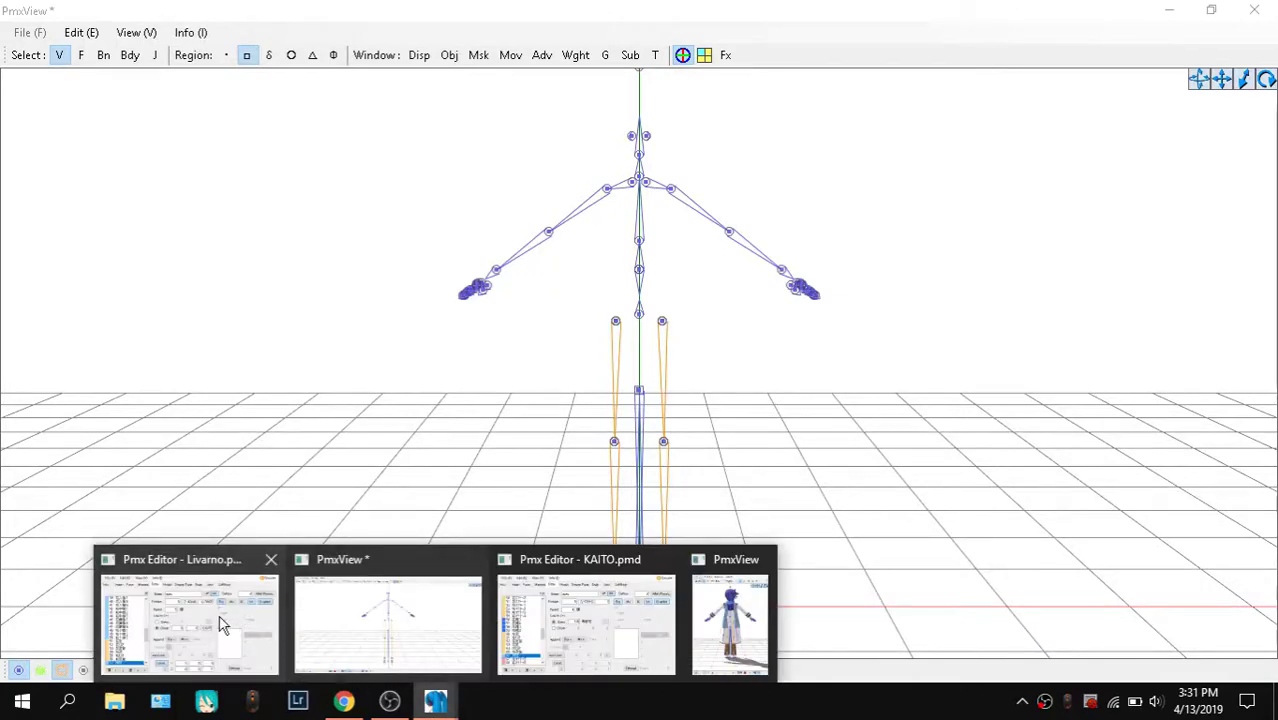
click(343, 701)
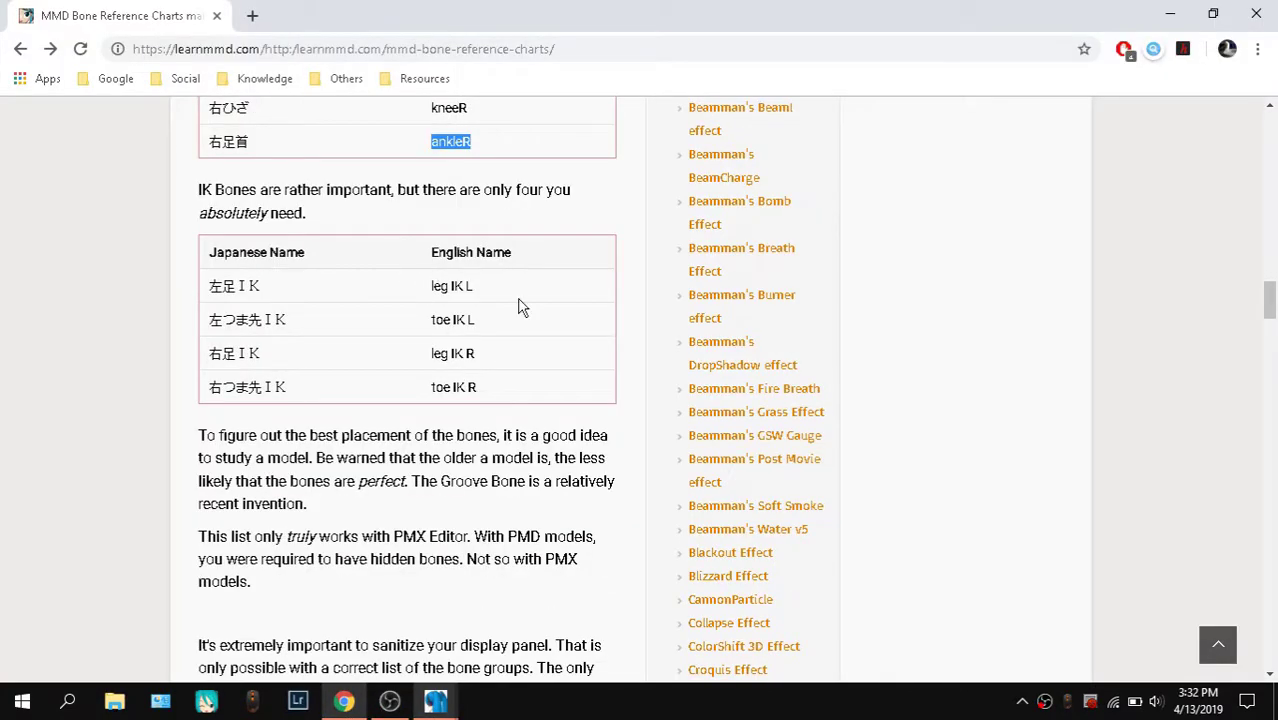
Replace the Japanese name of Livarno's IK bone 10 with 左足ＩＫ copied from the reference chart
mouse_move(435, 700)
click(157, 620)
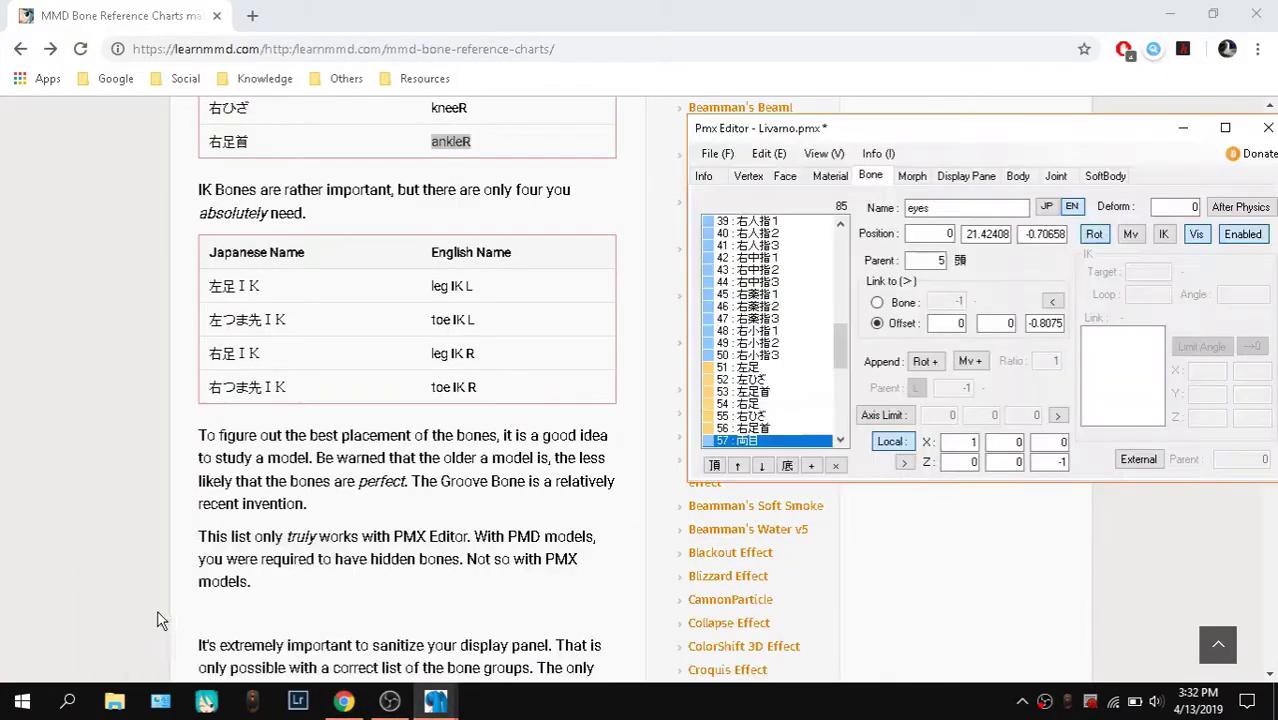
scroll(731, 320, up, 11)
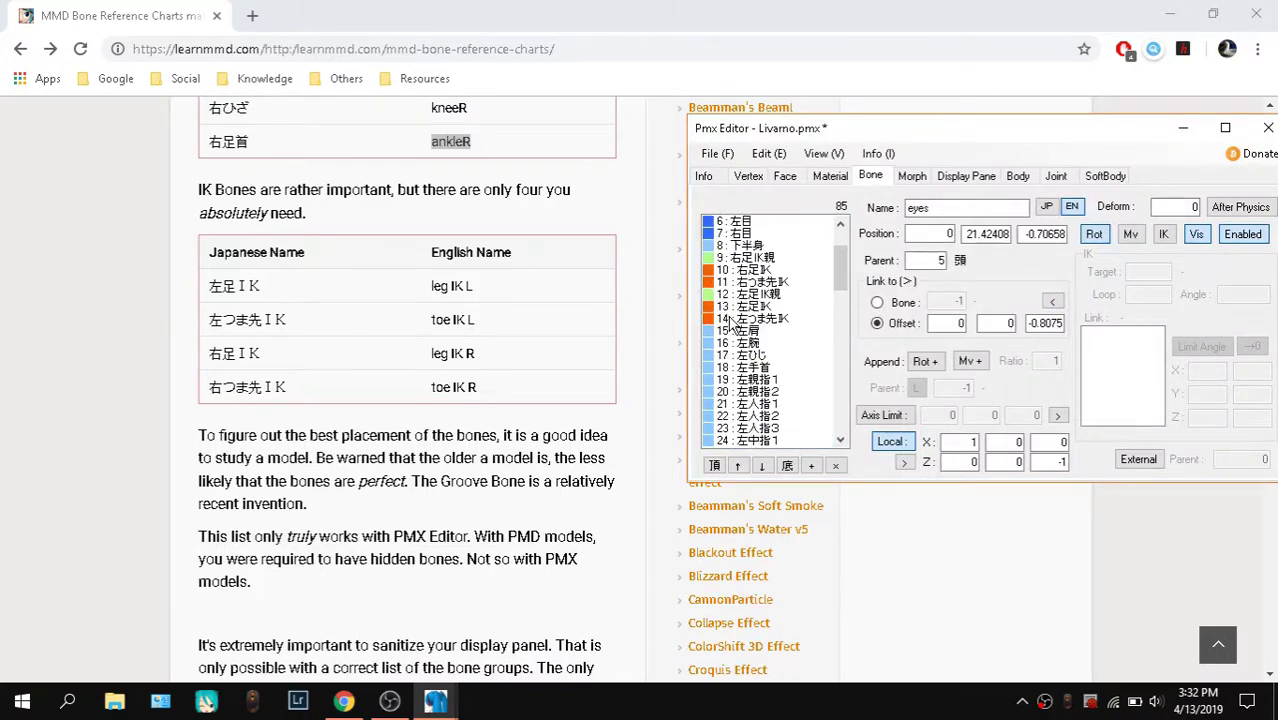
scroll(731, 320, up, 1)
click(742, 306)
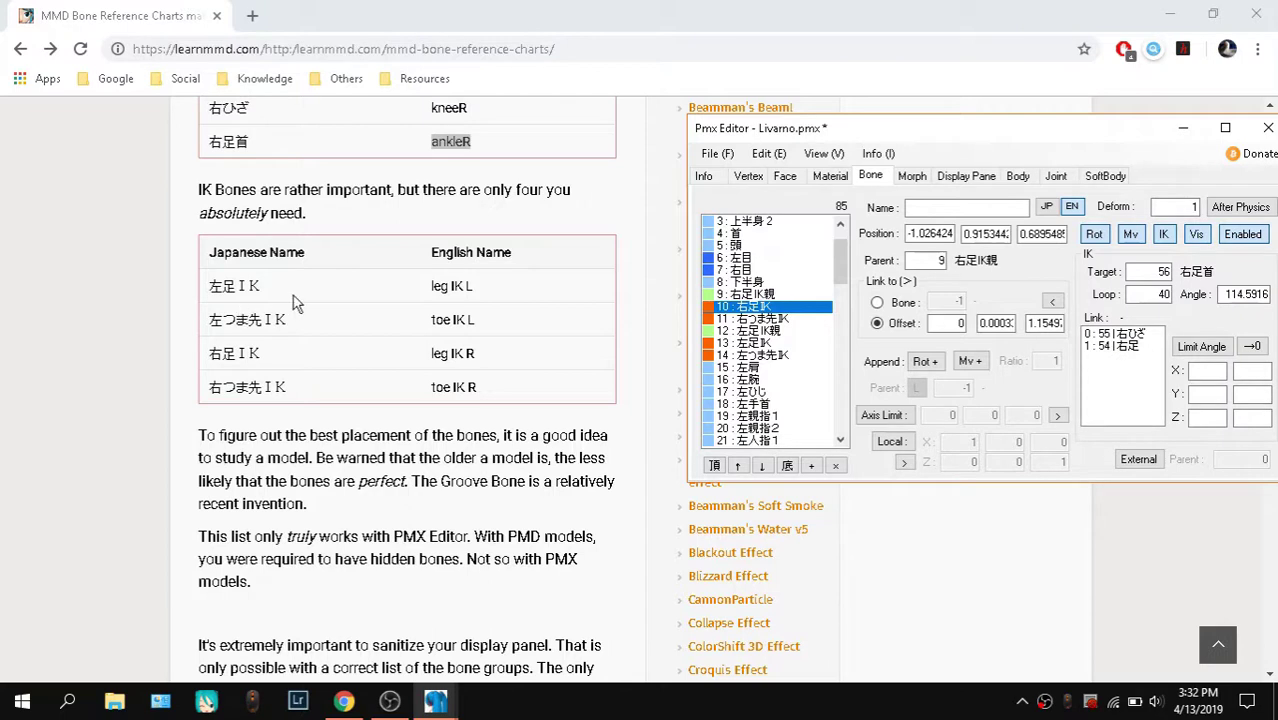
drag(264, 288, 208, 286)
right_click(214, 292)
double_click(231, 286)
right_click(208, 287)
click(240, 297)
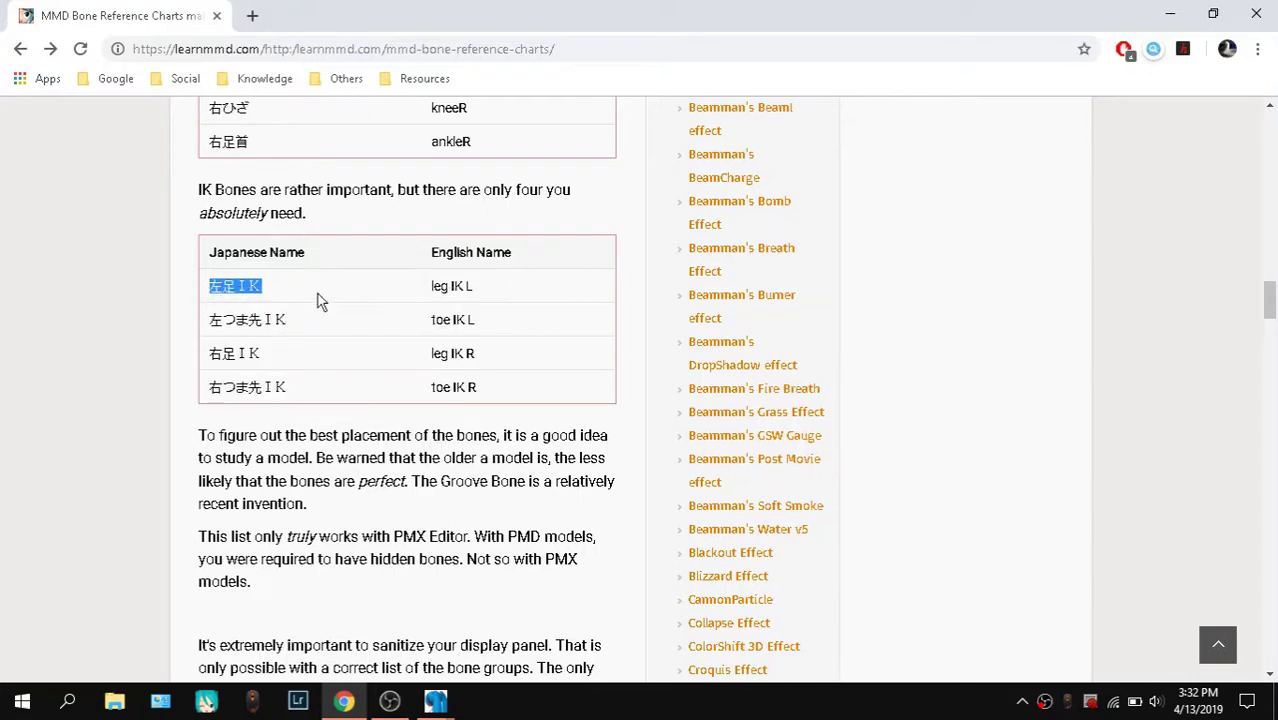
click(436, 700)
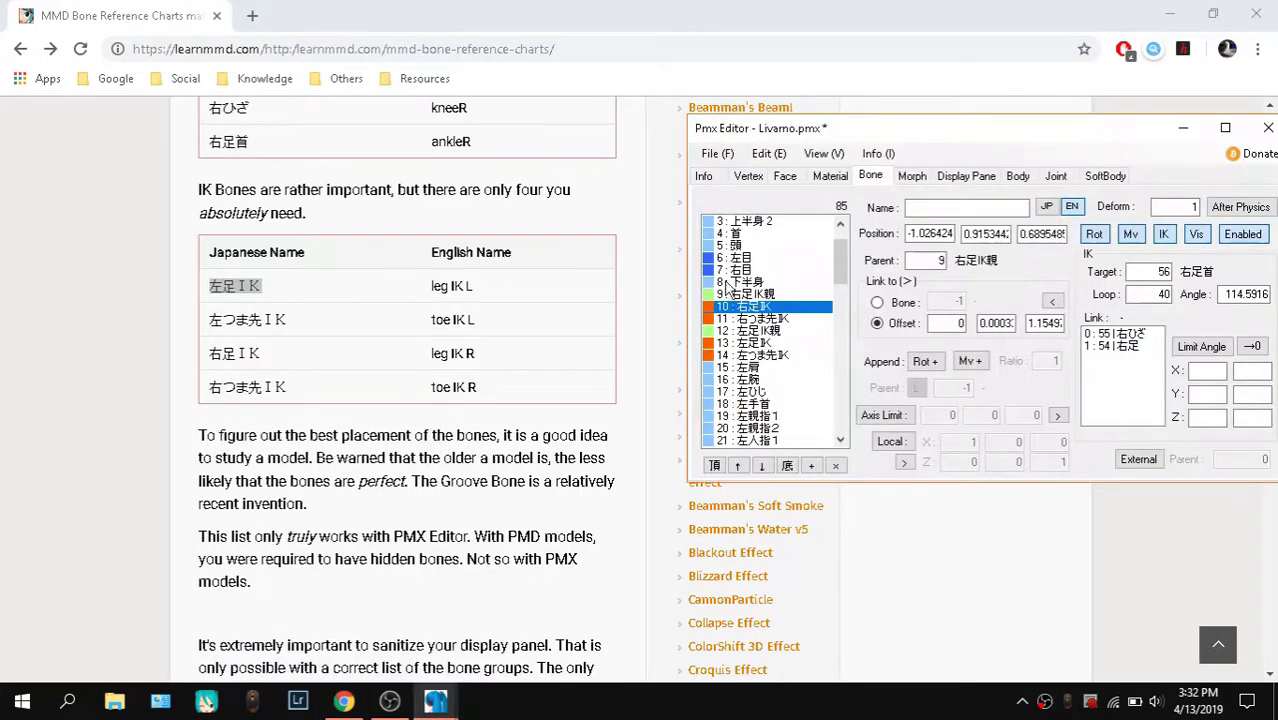
click(1045, 209)
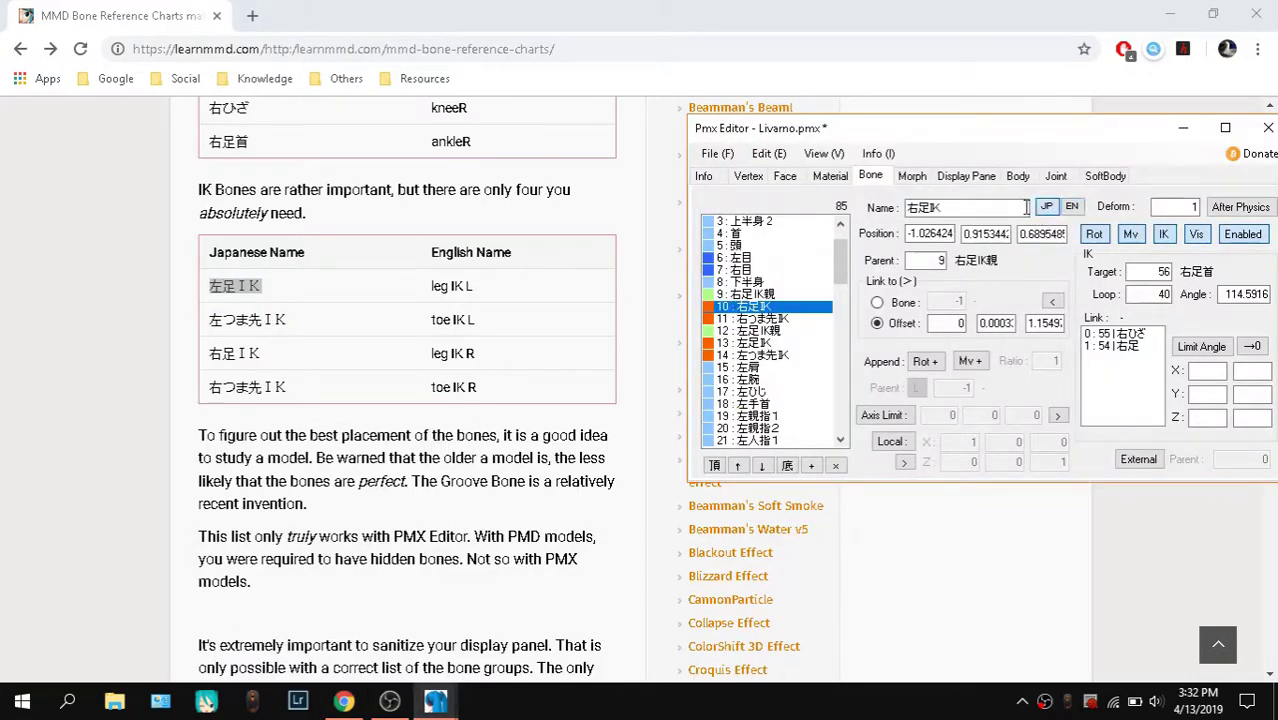
click(1025, 207)
key(ctrl+a)
key(ctrl+v)
Replace the Japanese name of IK bone 11 with 左つま先ＩＫ copied from the reference chart
click(770, 319)
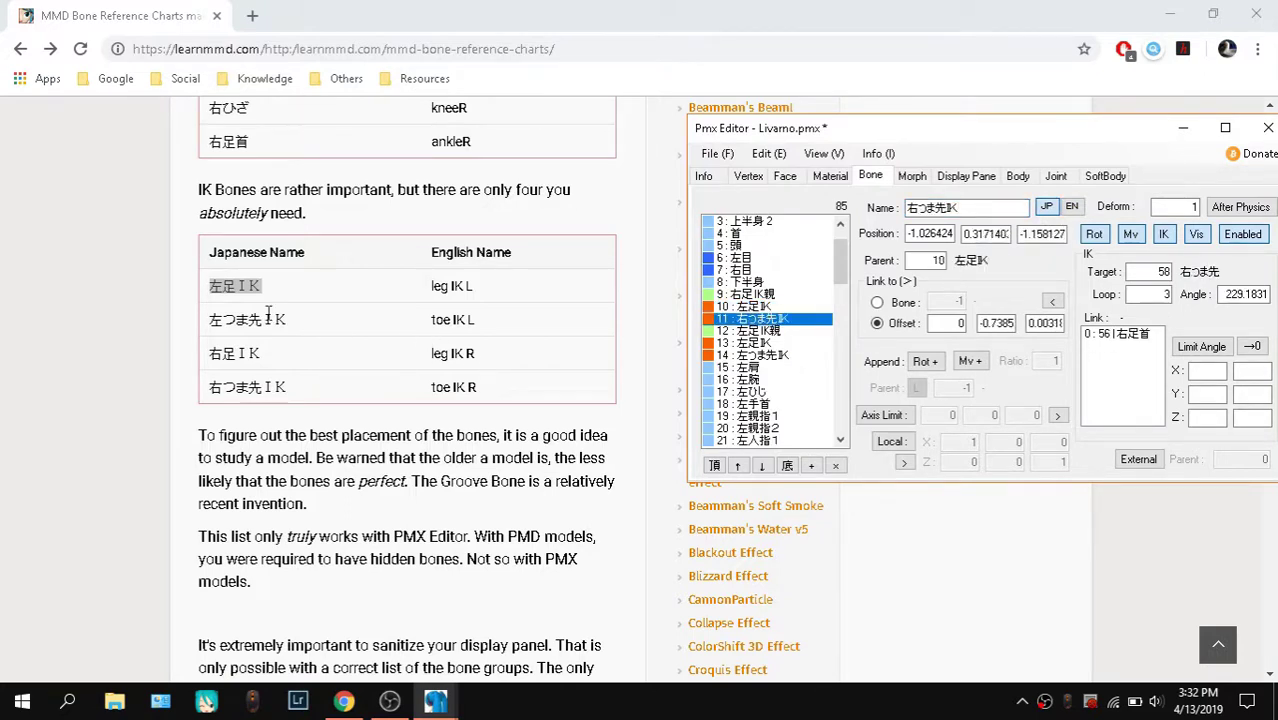
click(267, 315)
double_click(250, 322)
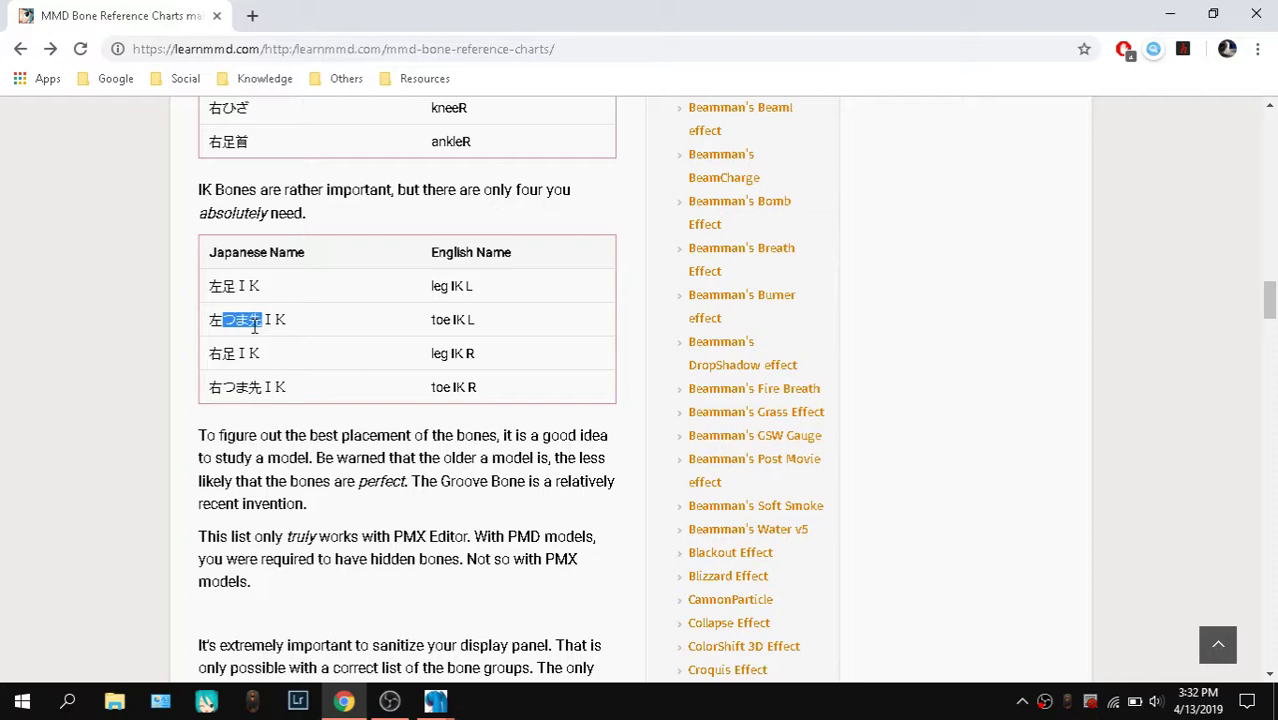
triple_click(226, 319)
click(320, 327)
triple_click(225, 320)
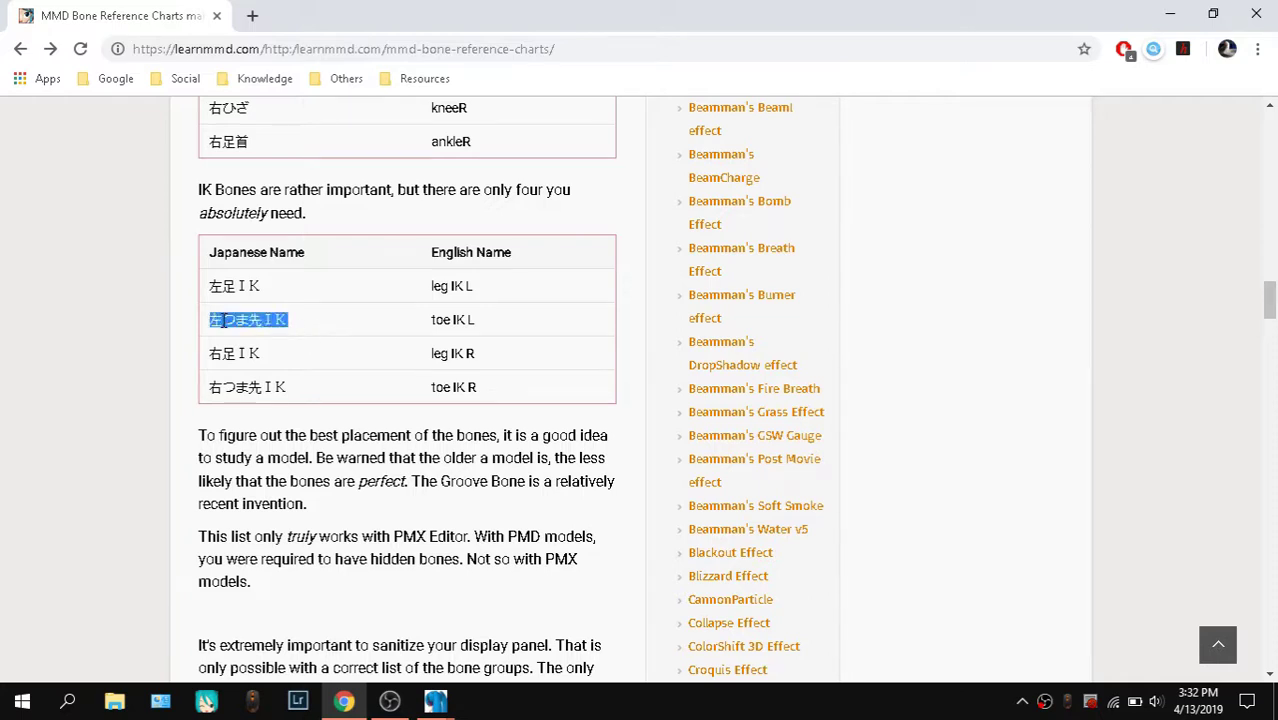
click(433, 700)
click(230, 625)
double_click(977, 211)
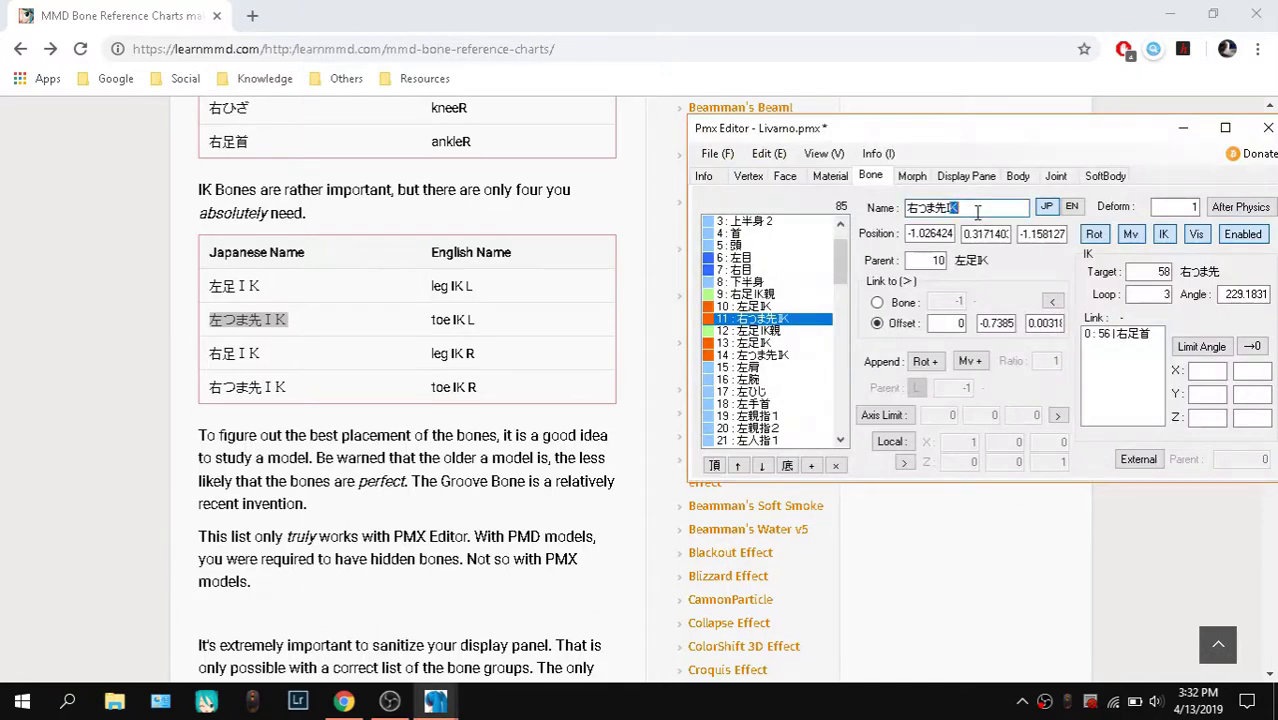
key(ctrl+a)
key(ctrl+v)
Inspect KAITO's skeleton, and check on Livarno's skeleton in PmxView where IK bones 9, 12 and 13 sit
click(781, 334)
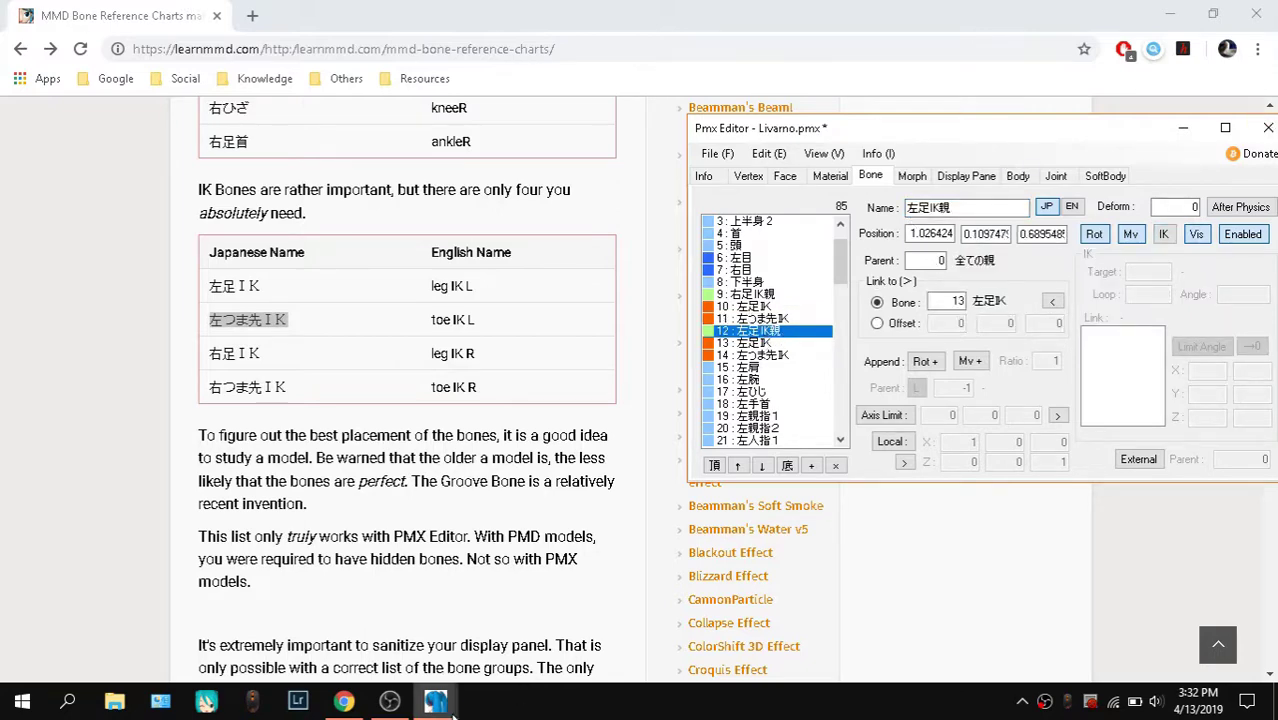
mouse_move(435, 700)
click(730, 620)
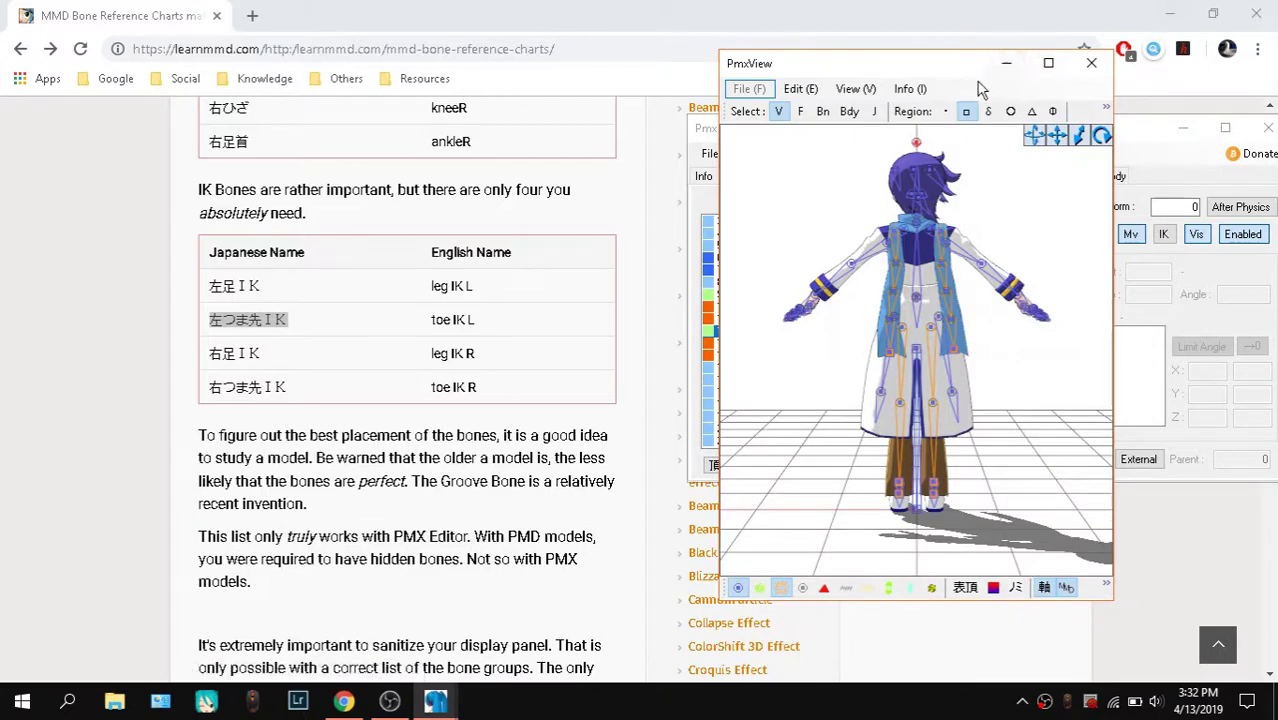
click(1006, 63)
mouse_move(435, 700)
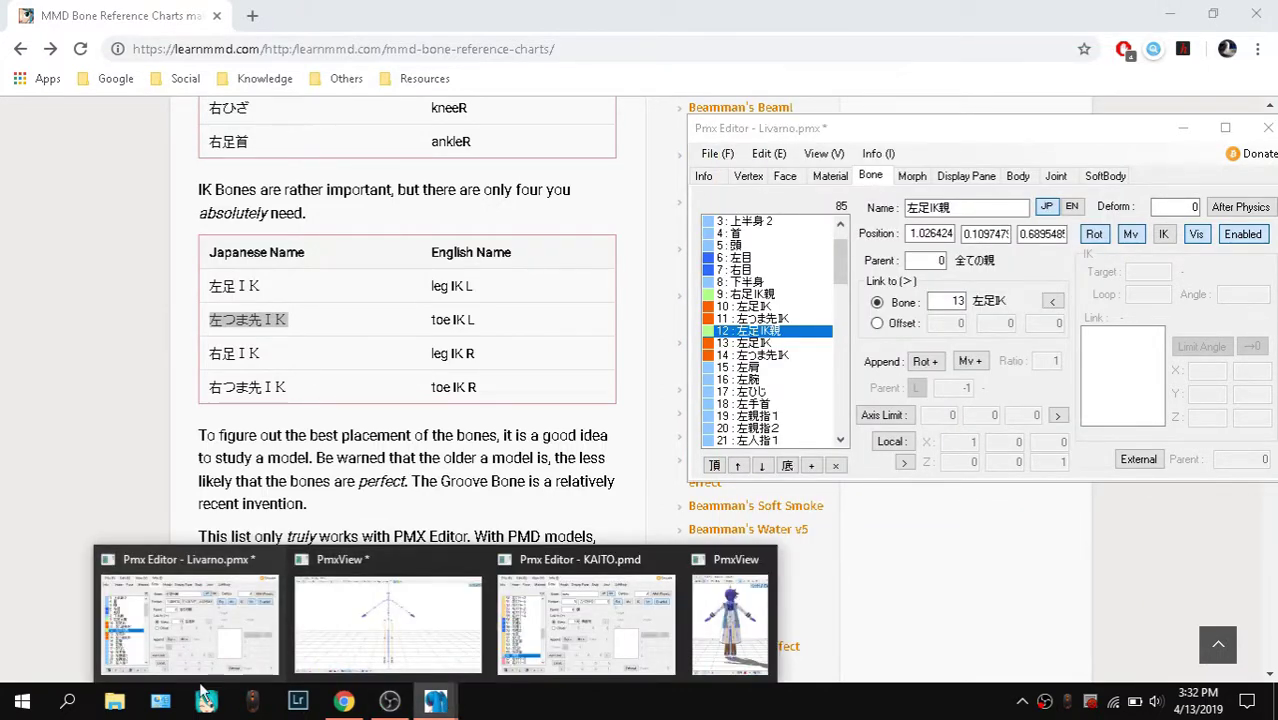
click(329, 605)
right_drag(1035, 419, 920, 405)
key(F2)
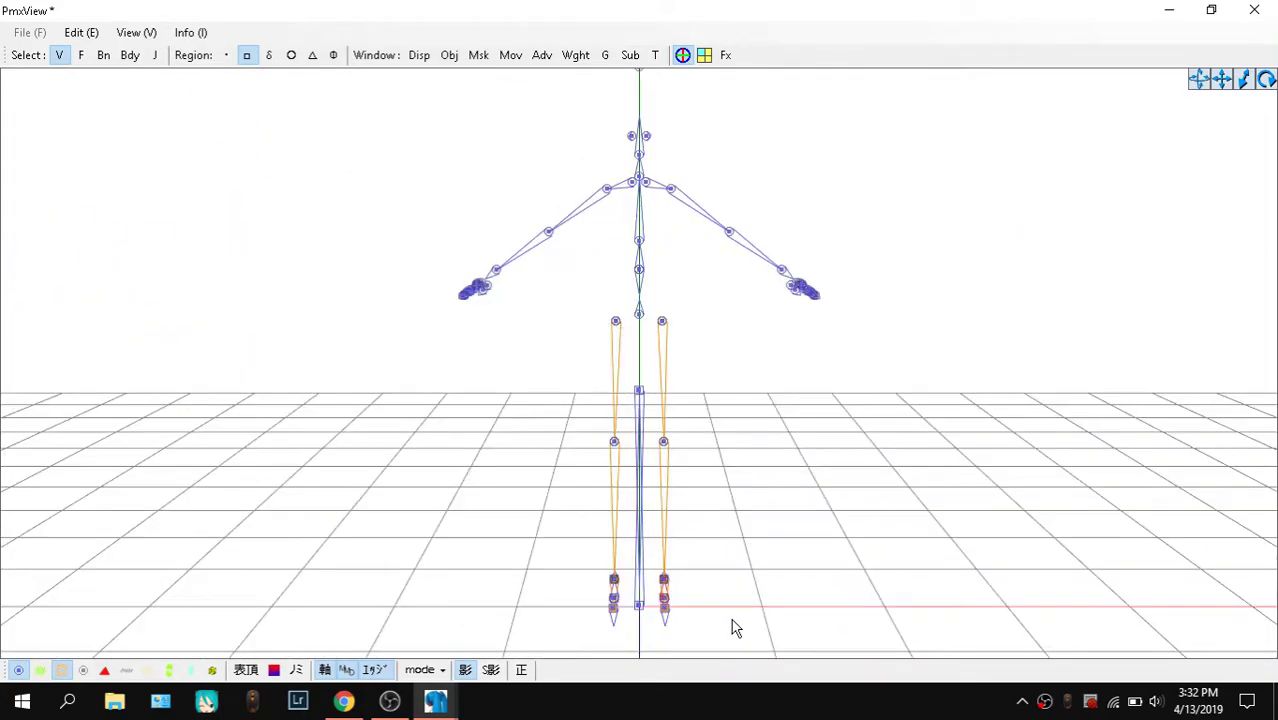
mouse_move(435, 700)
click(185, 610)
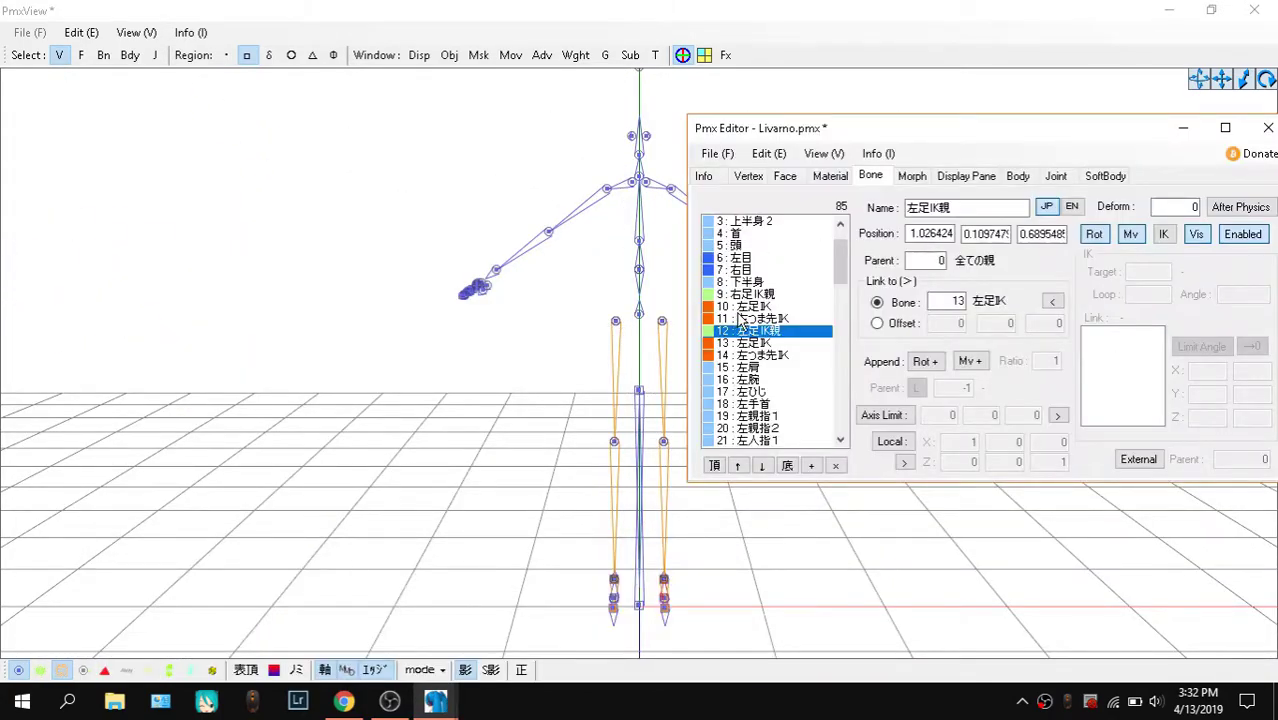
click(797, 344)
click(773, 333)
click(745, 295)
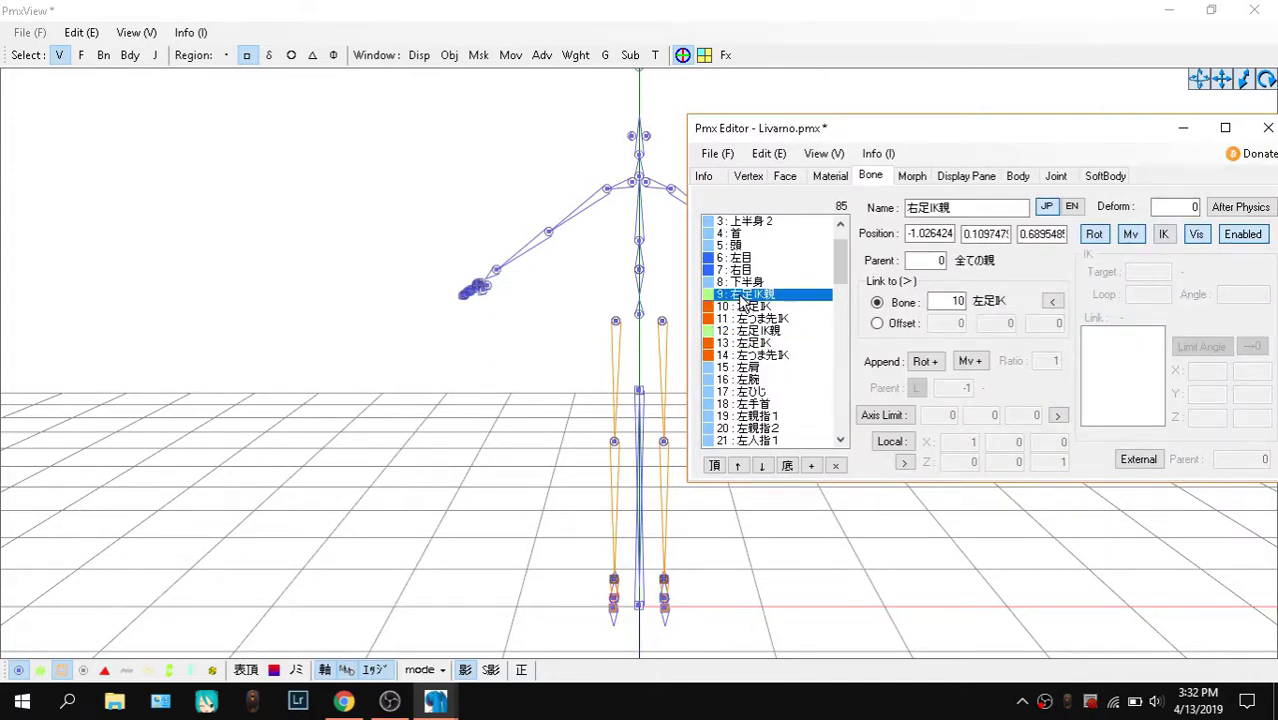
click(777, 343)
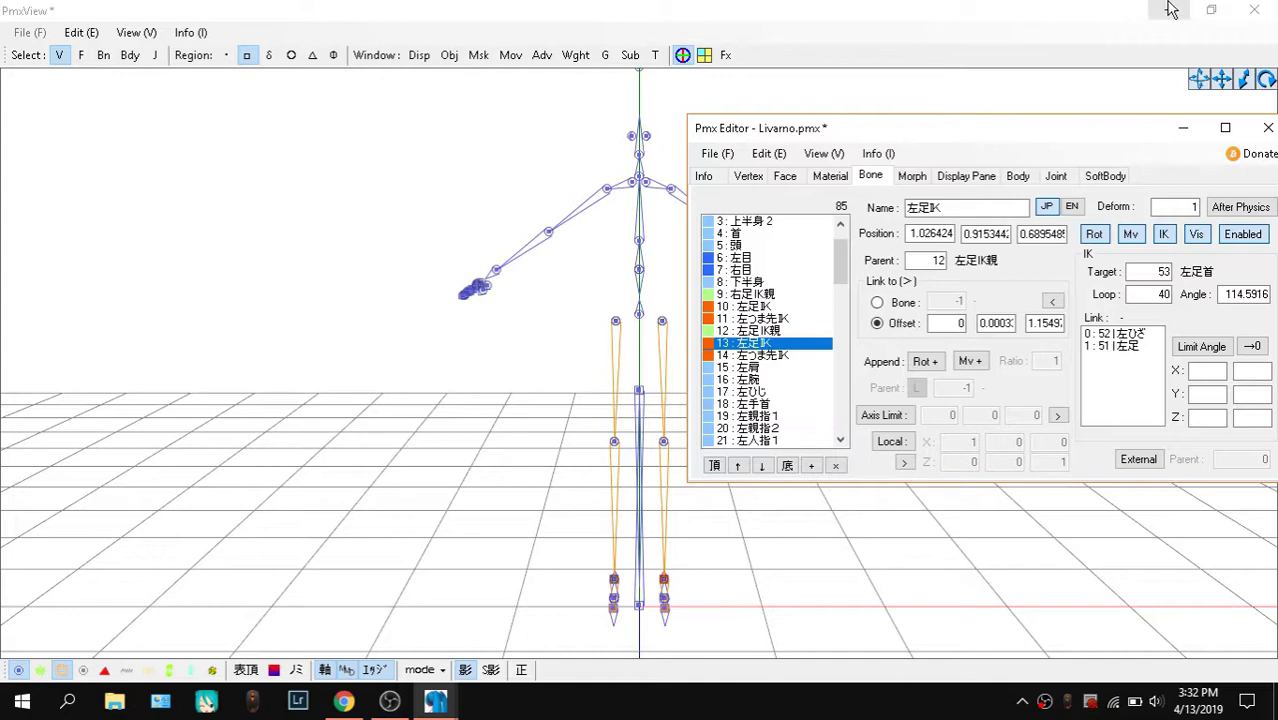
click(1169, 10)
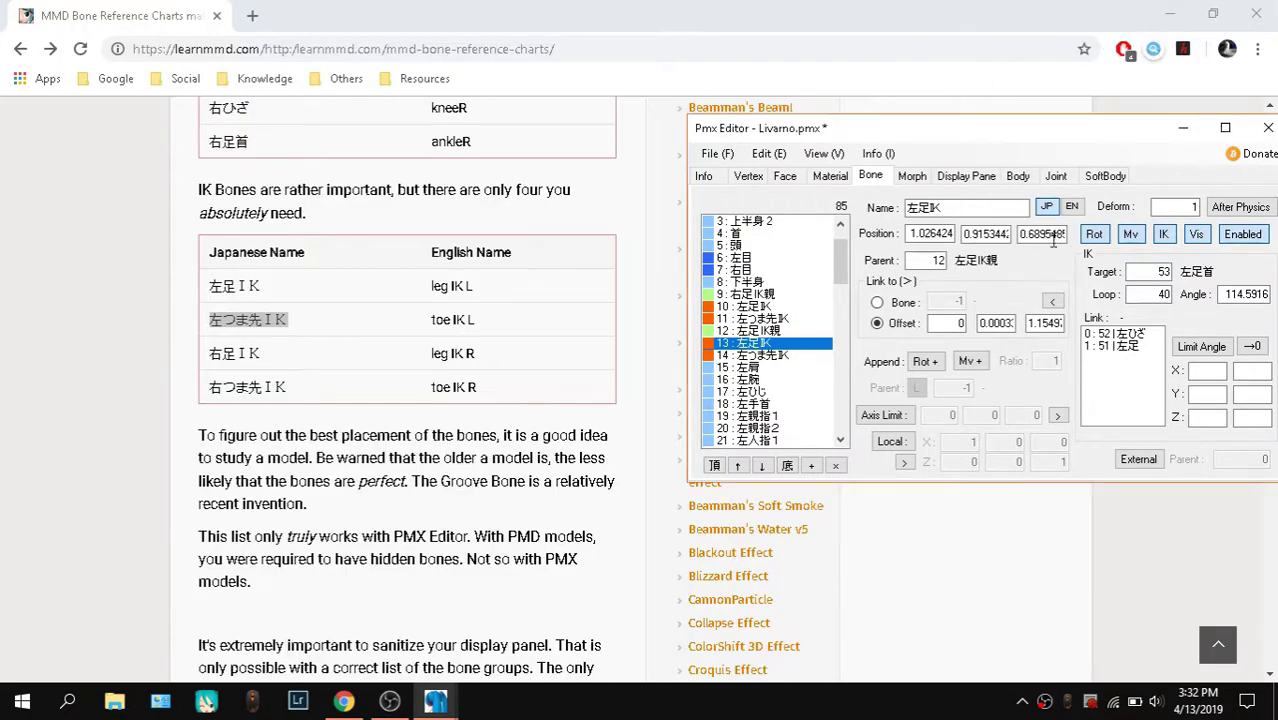
Replace the Japanese name of Livarno's IK bone 13 with 右足ＩＫ copied from the reference chart
double_click(256, 351)
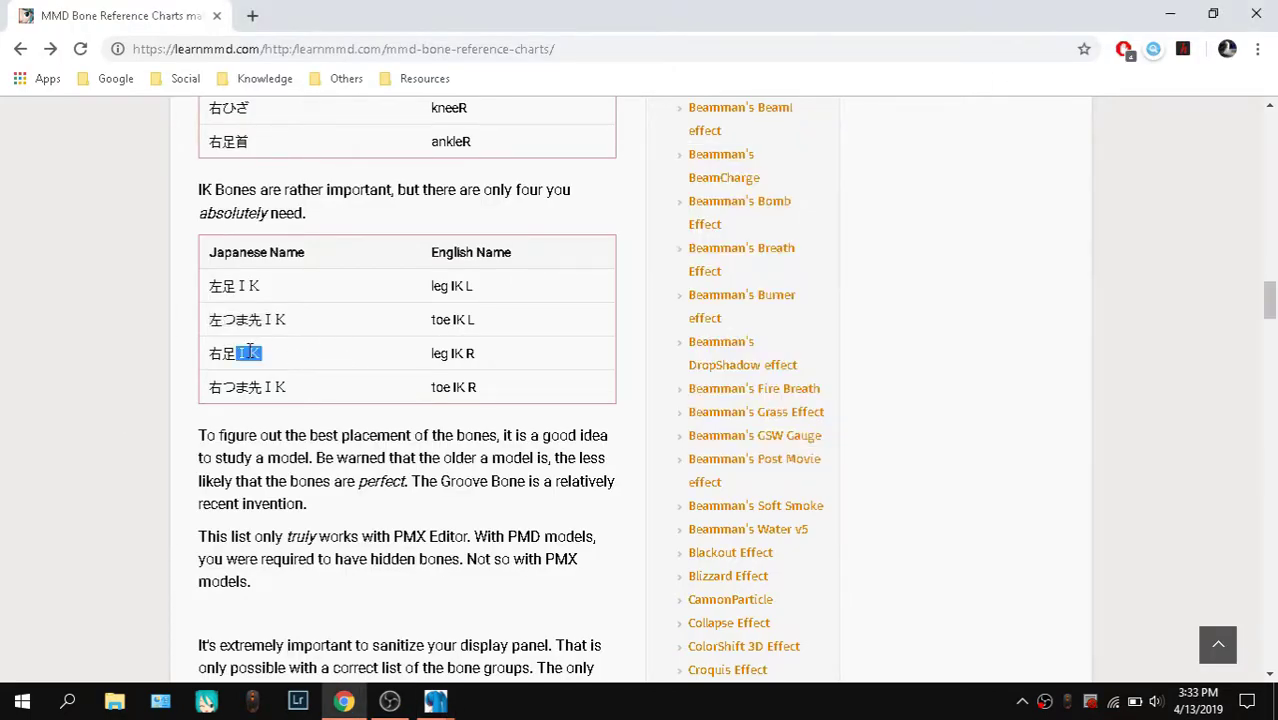
key(ctrl+a)
triple_click(229, 356)
key(ctrl+a)
click(437, 703)
click(250, 326)
double_click(236, 352)
triple_click(229, 353)
mouse_move(440, 703)
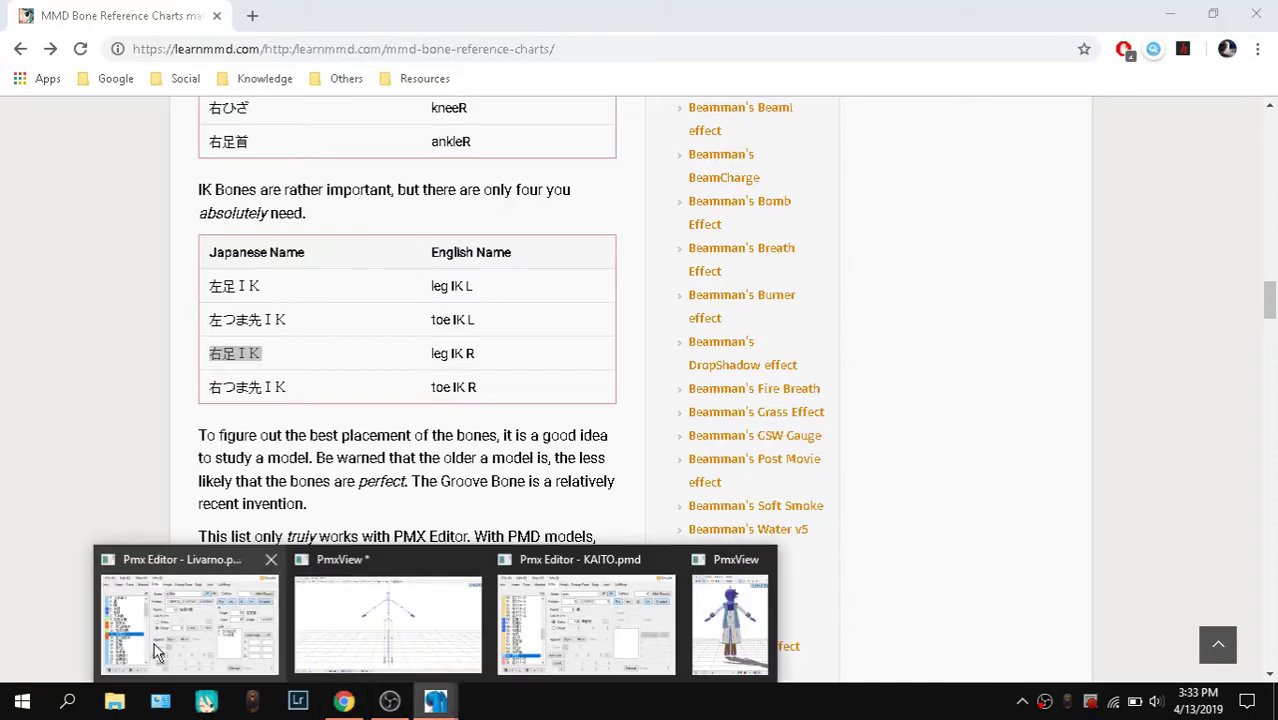
click(175, 648)
click(1008, 206)
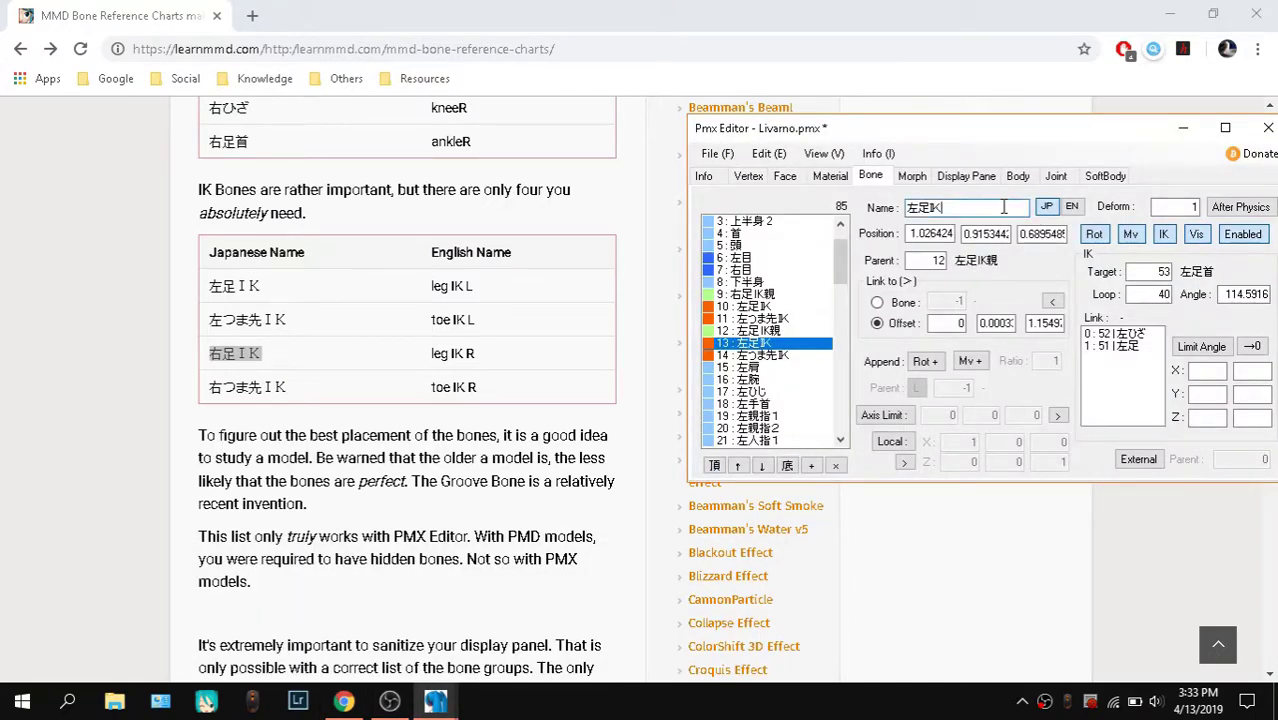
key(ctrl+a)
key(ctrl+v)
key(BackSpace)
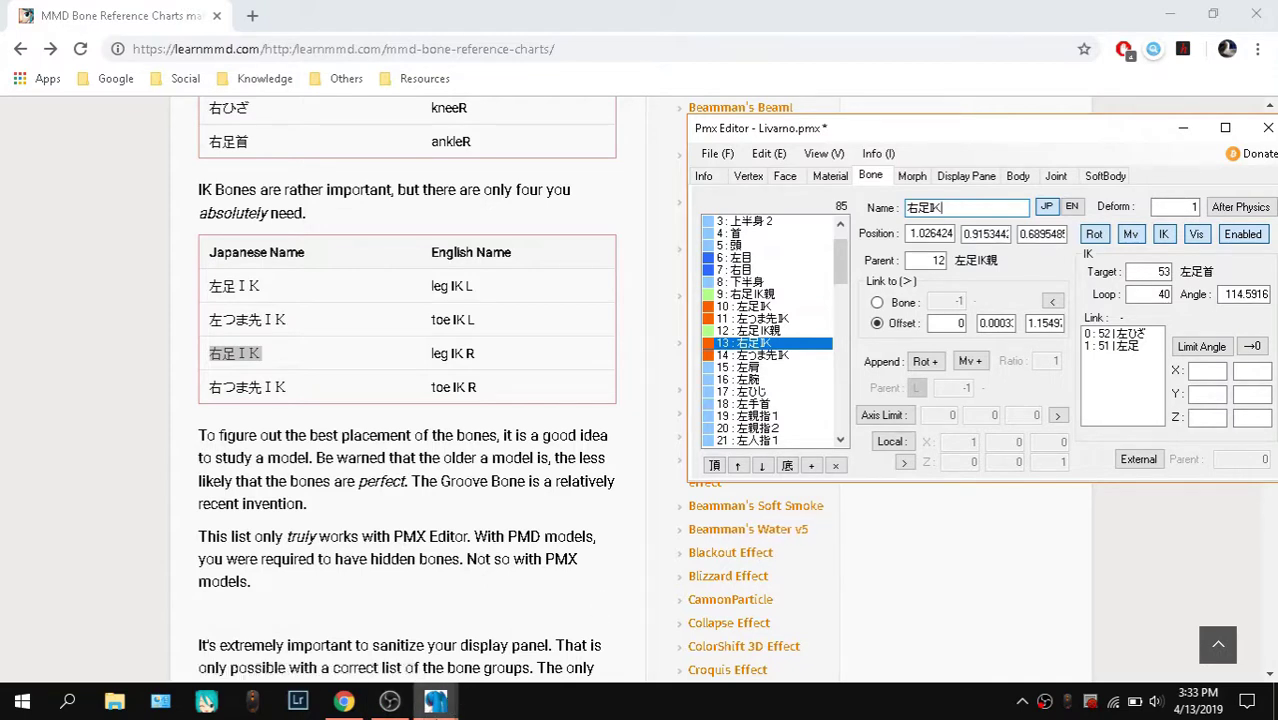
Check in Livarno's PmxView which leg IK bones 13, 14 and 10 belong to
mouse_move(435, 703)
click(385, 625)
right_drag(807, 499, 636, 492)
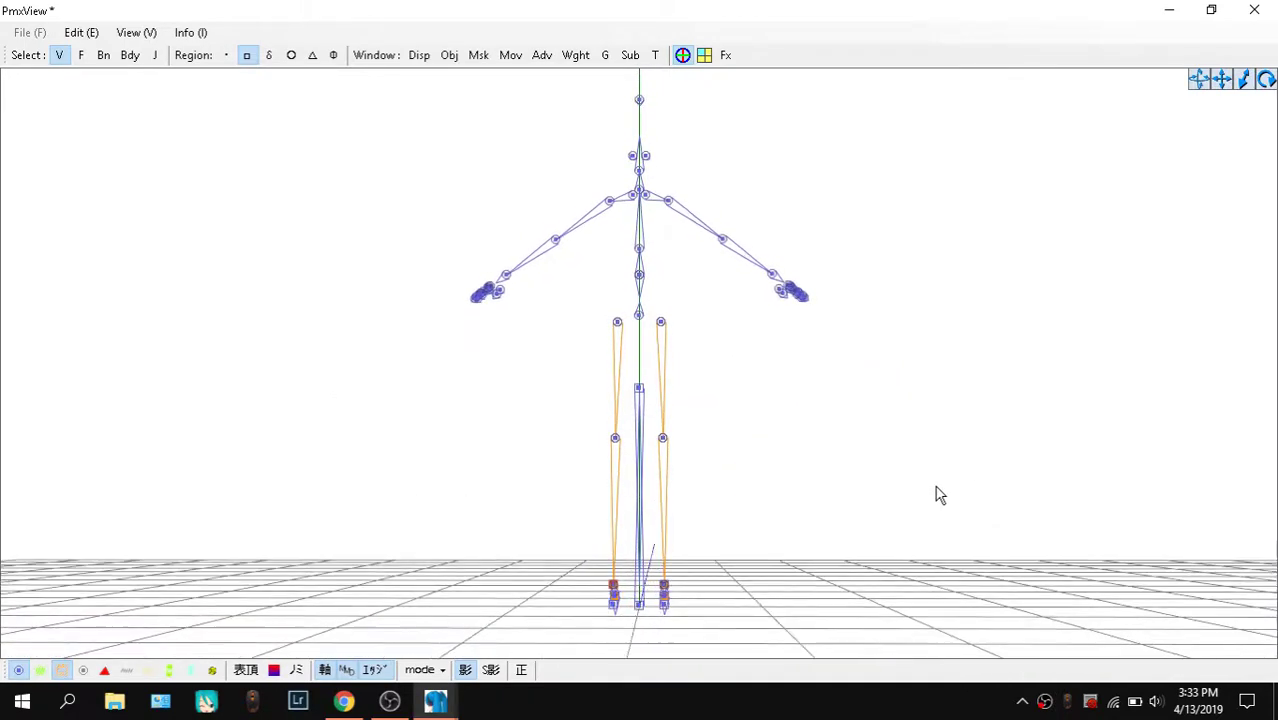
mouse_move(435, 703)
click(352, 666)
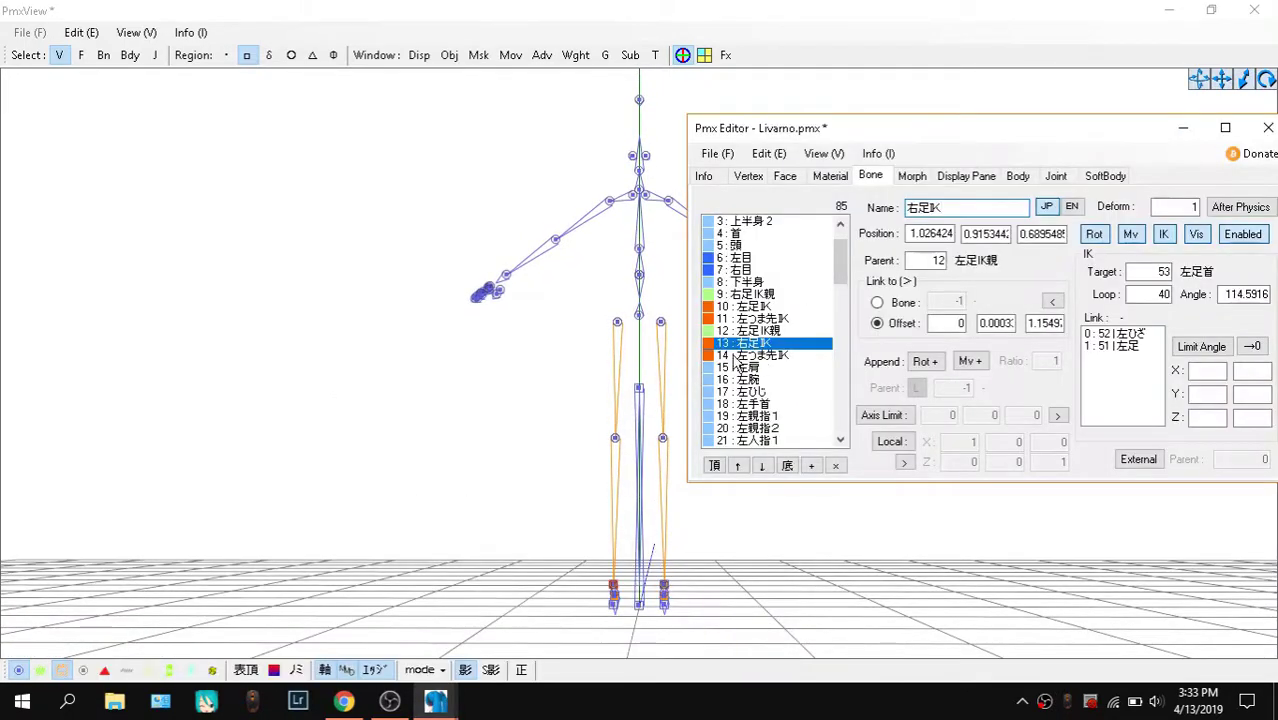
drag(780, 344, 788, 358)
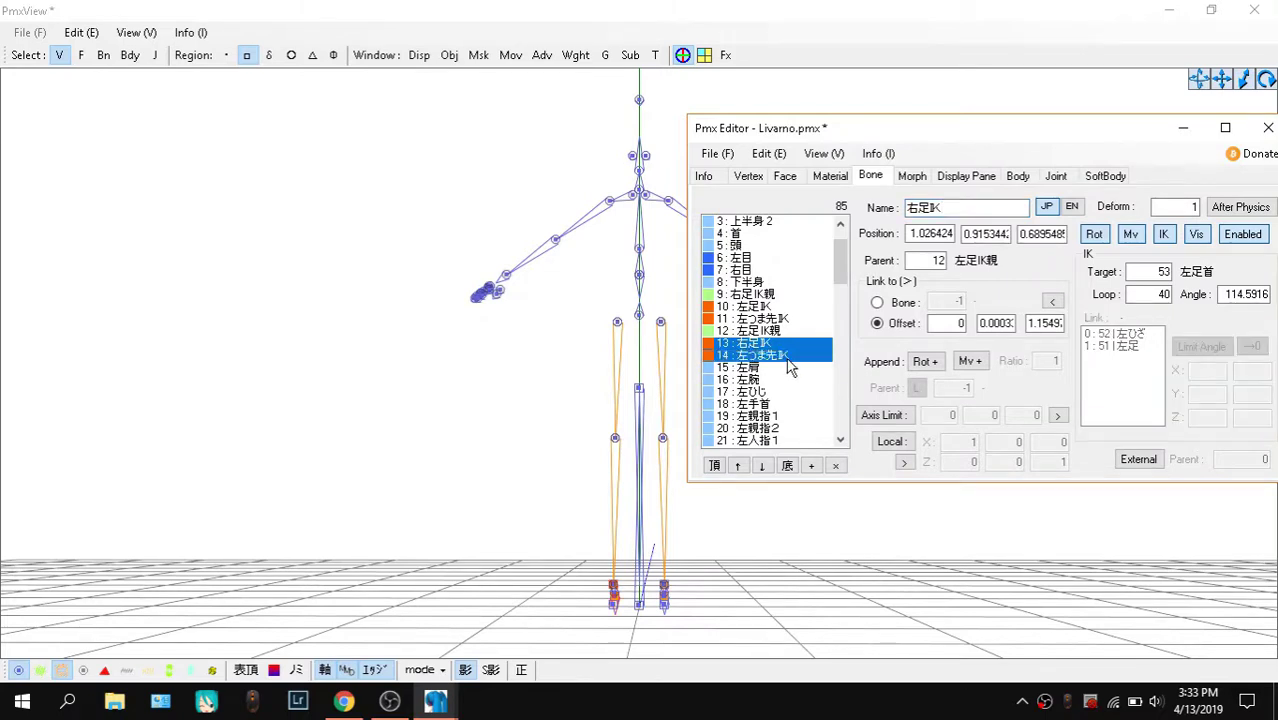
click(784, 309)
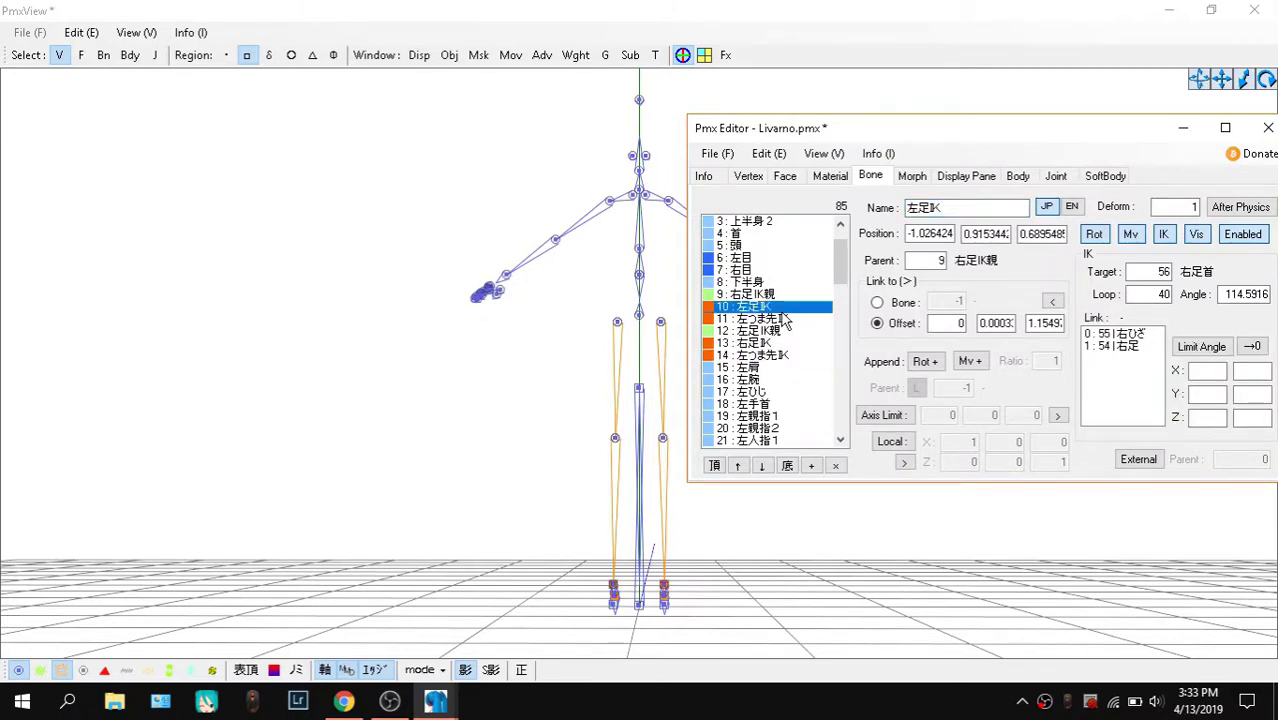
Unmask all of Livarno's materials in PmxView using Vertex/Masking
click(435, 700)
click(478, 55)
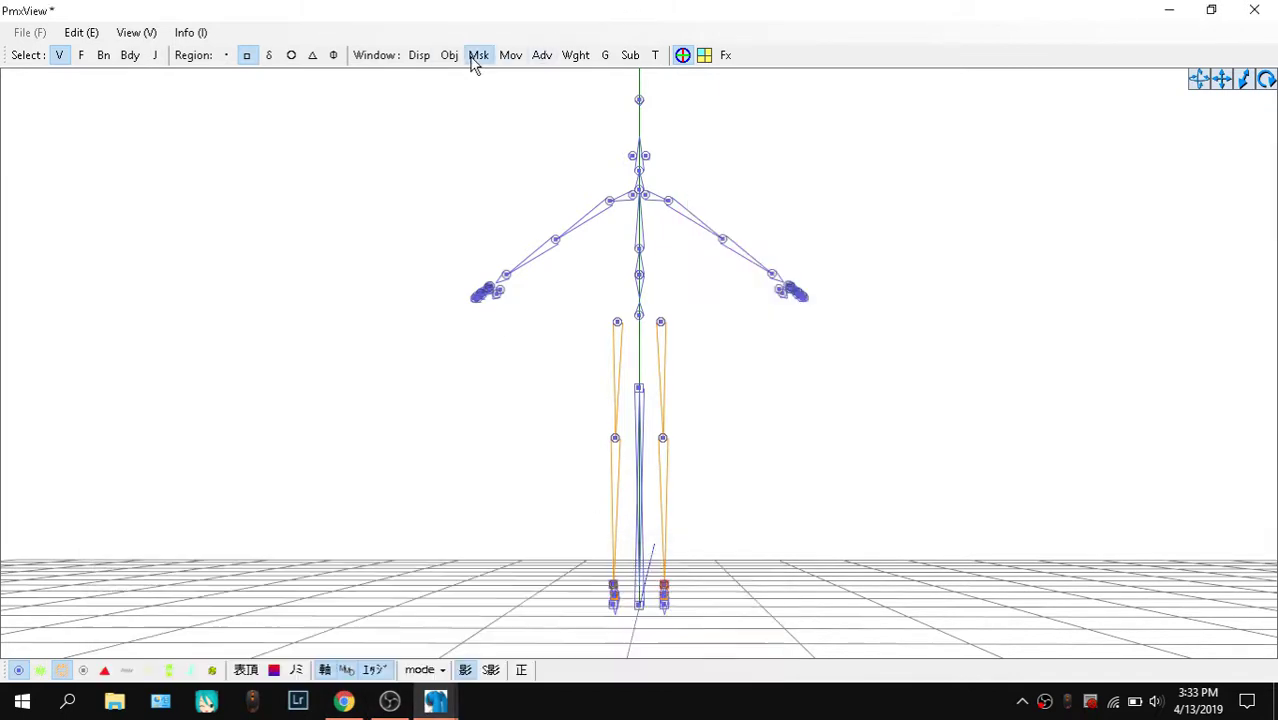
click(281, 250)
click(281, 250)
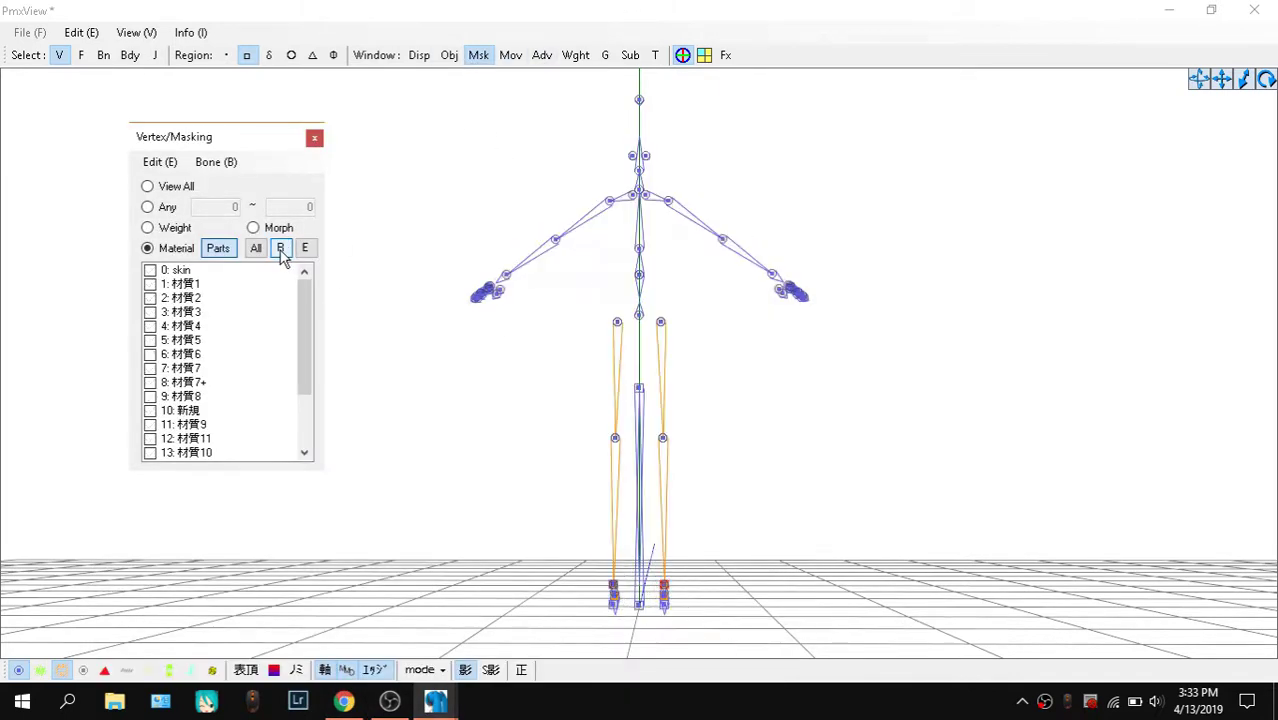
click(281, 250)
Check which foot of Livarno's model IK bones 11 and 10 belong to
click(435, 700)
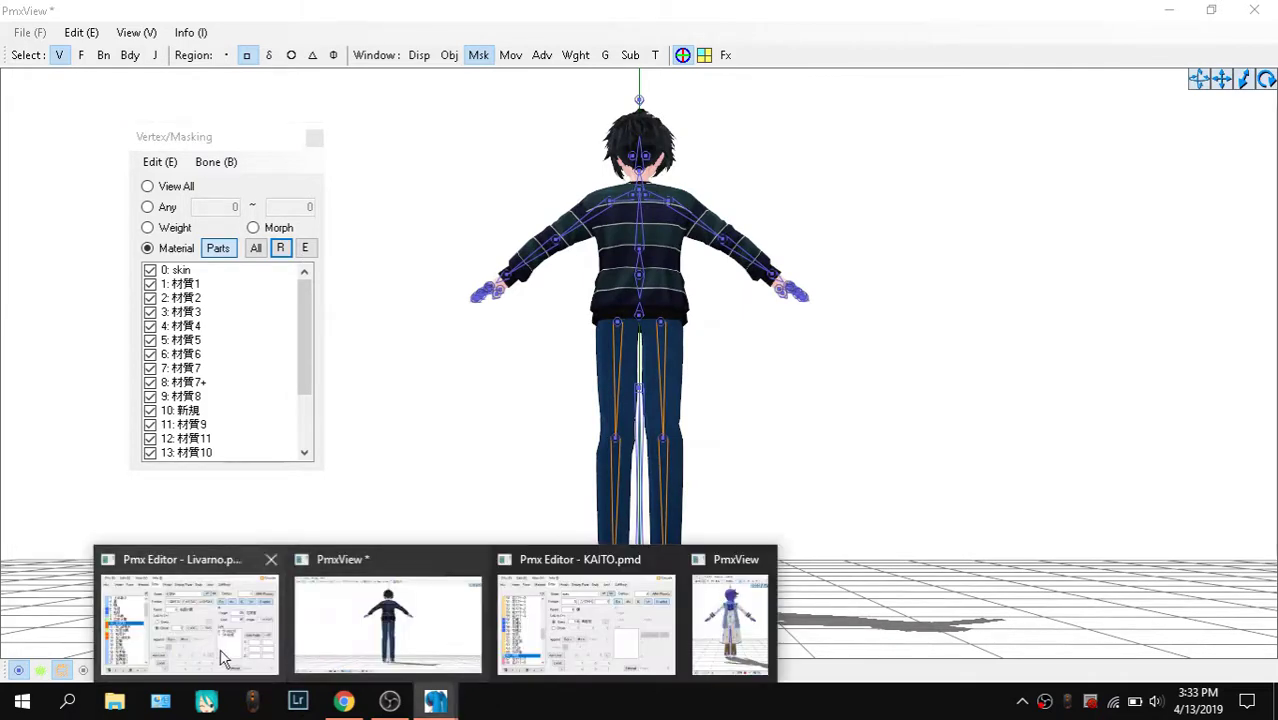
click(255, 670)
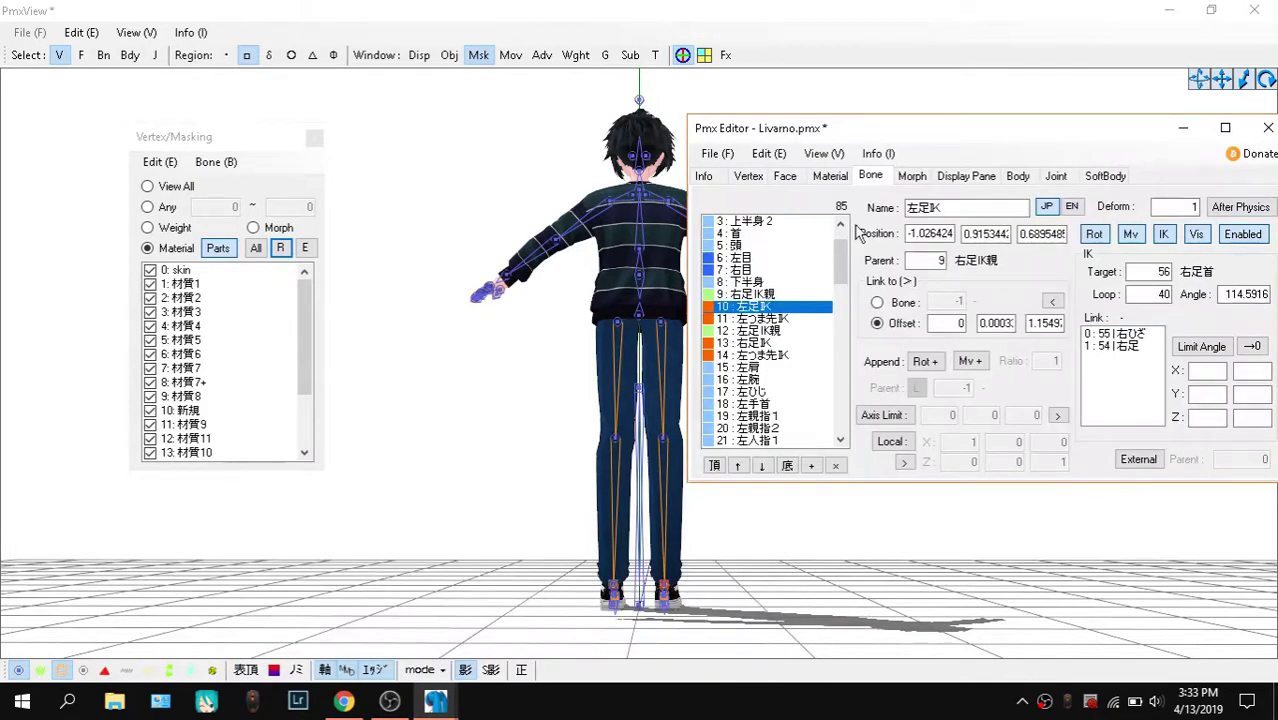
click(780, 319)
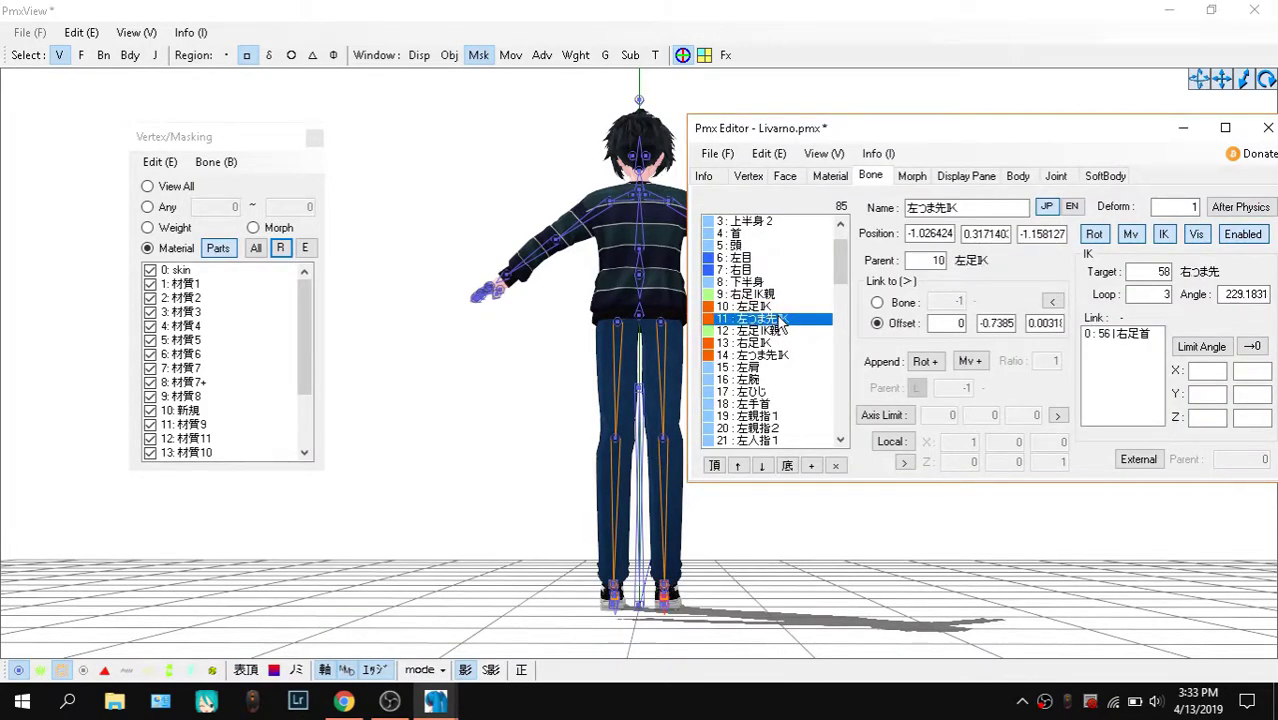
click(765, 306)
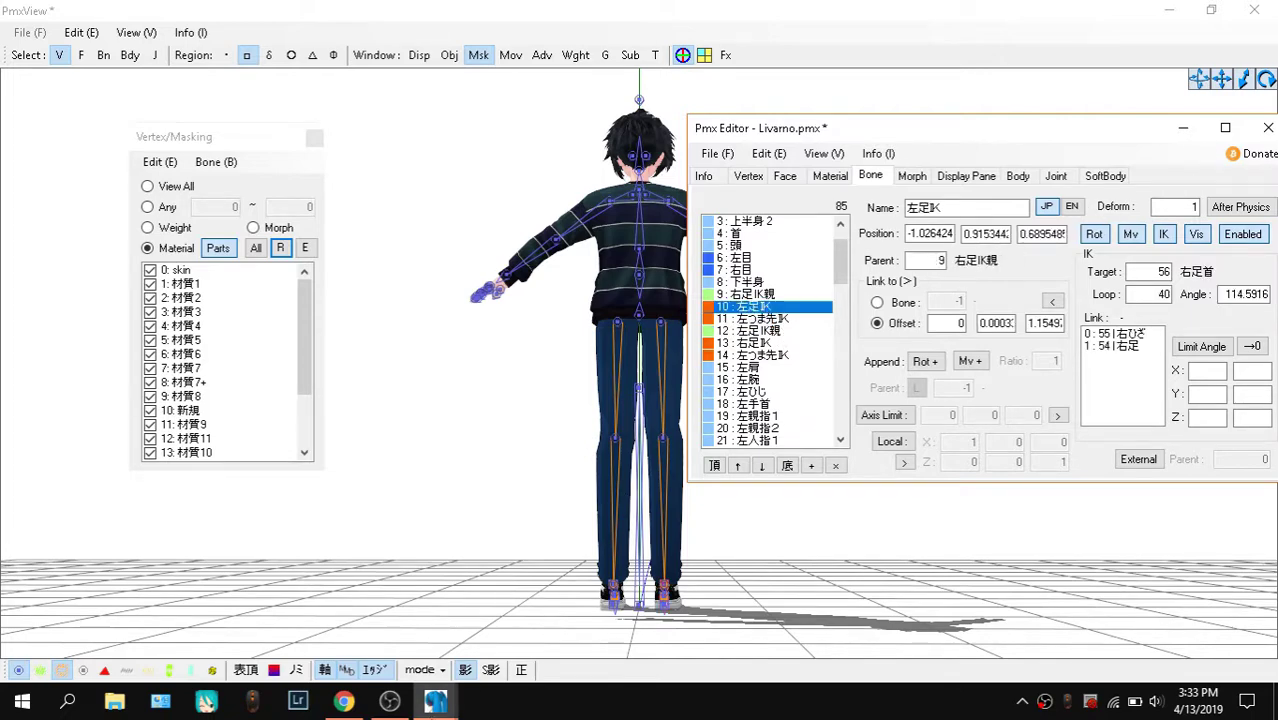
Bring up KAITO's model view and find its leg and toe IK bones in KAITO's bone list for comparison
mouse_move(435, 700)
click(712, 620)
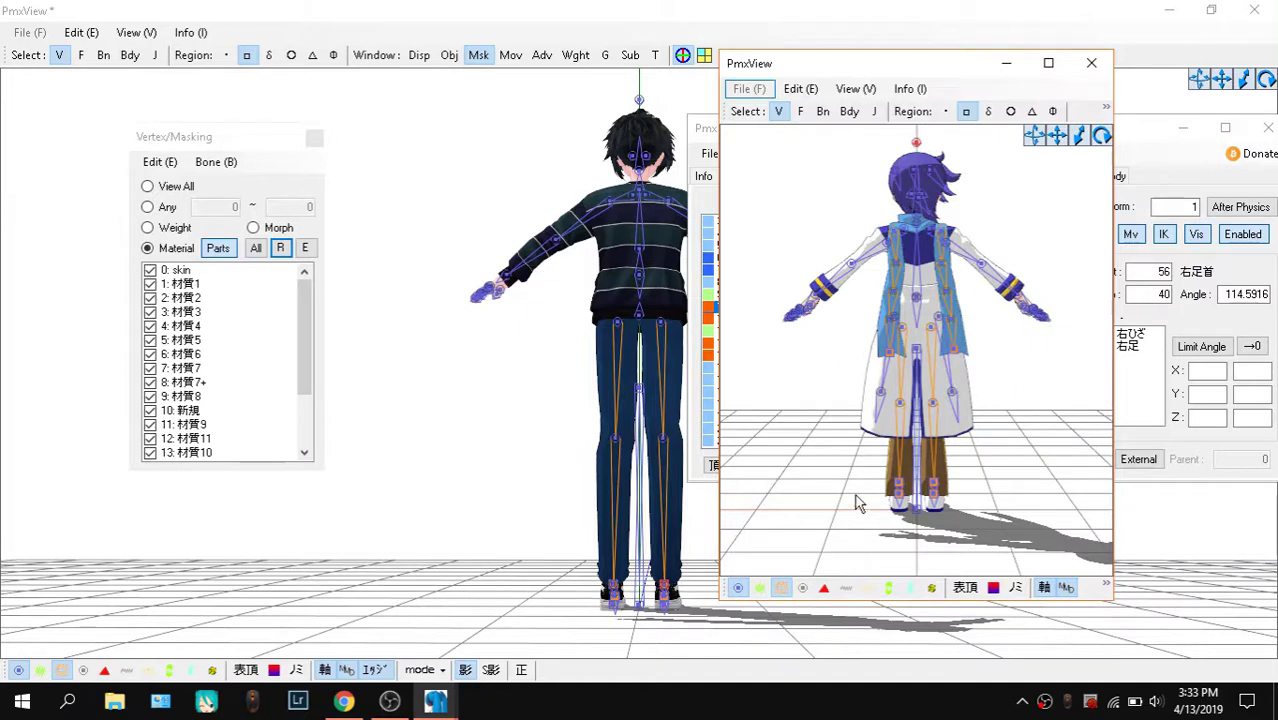
mouse_move(435, 700)
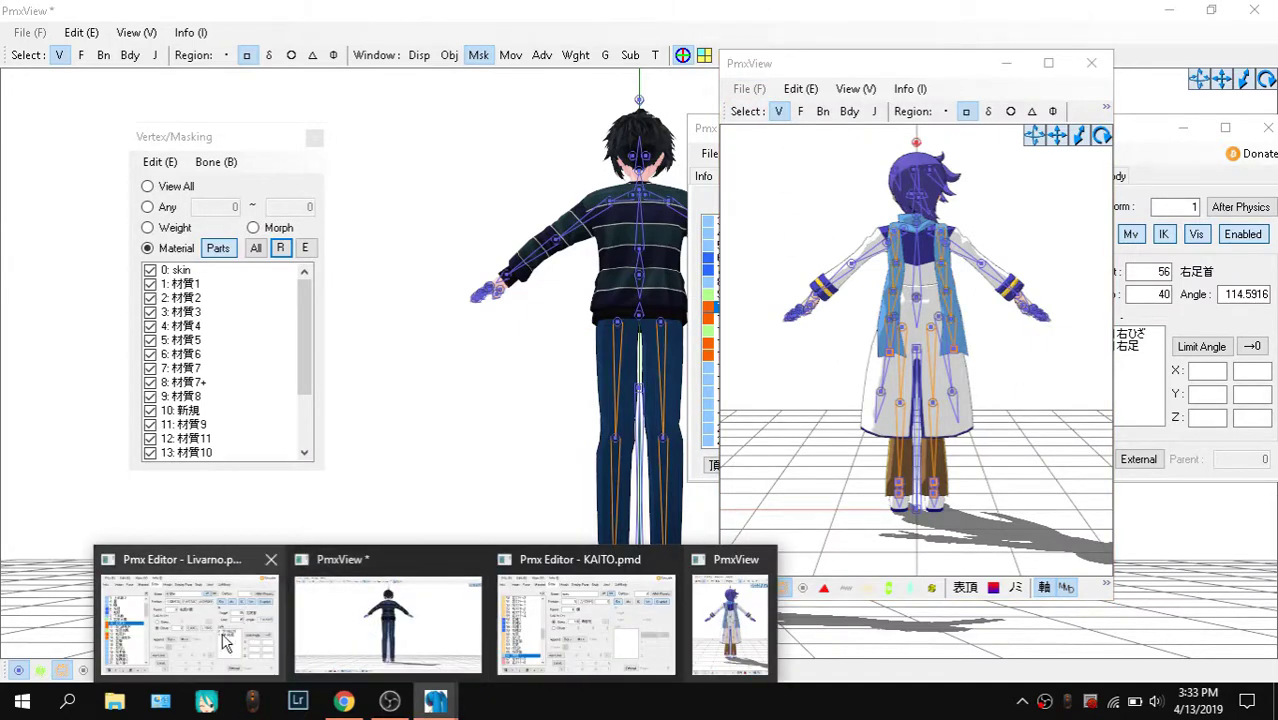
click(585, 620)
scroll(120, 312, up, 10)
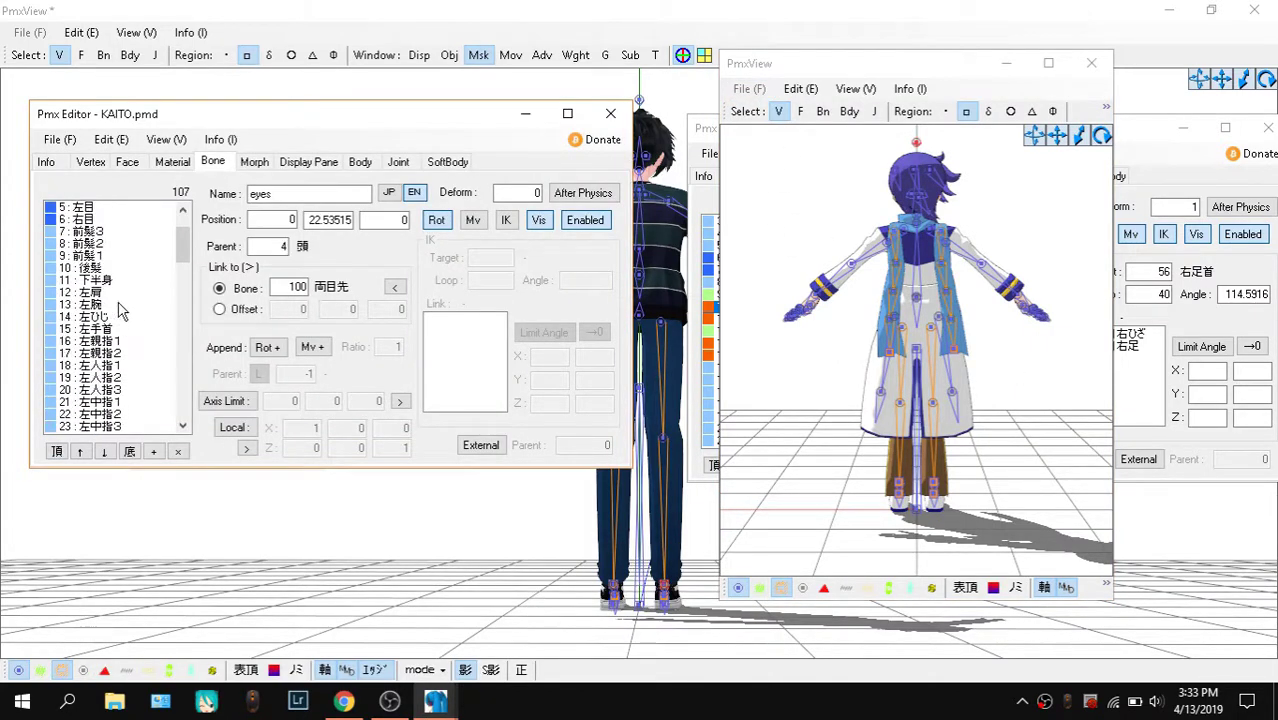
scroll(56, 327, down, 5)
scroll(56, 327, down, 16)
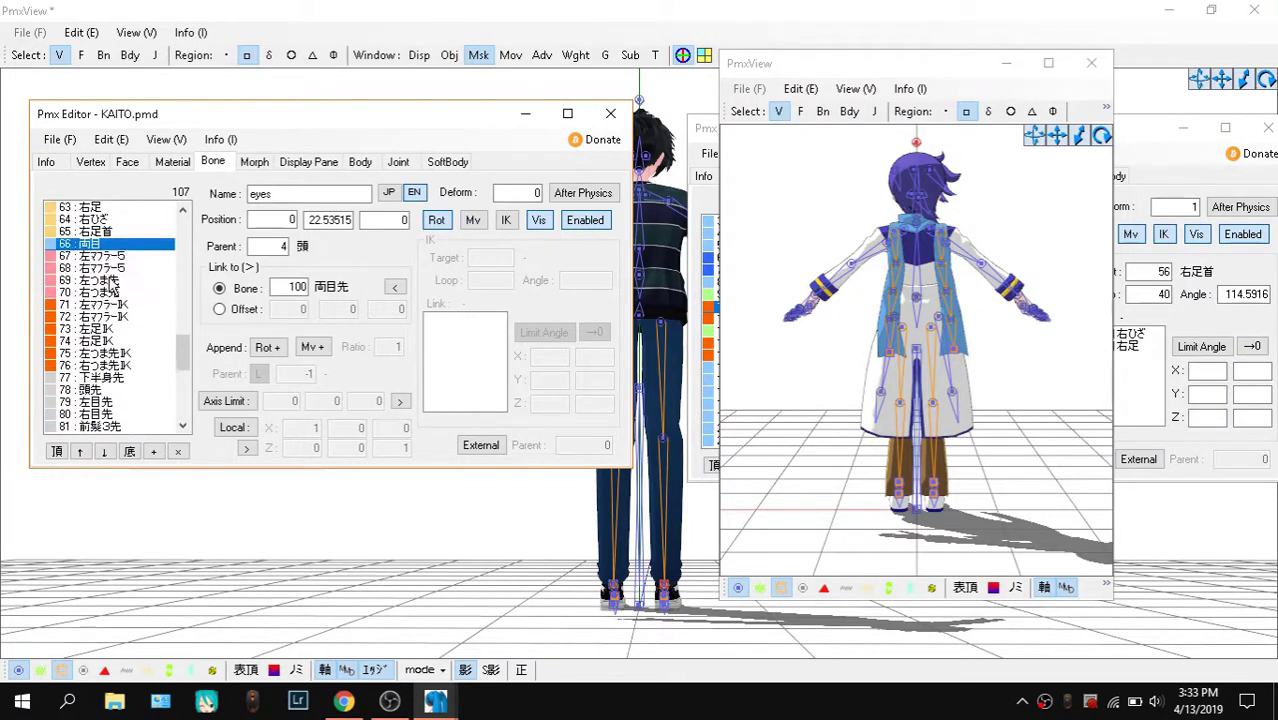
Examine KAITO's muffler and leg IK bones, comparing the settings and positions of 左足IK and 右足IK
click(112, 305)
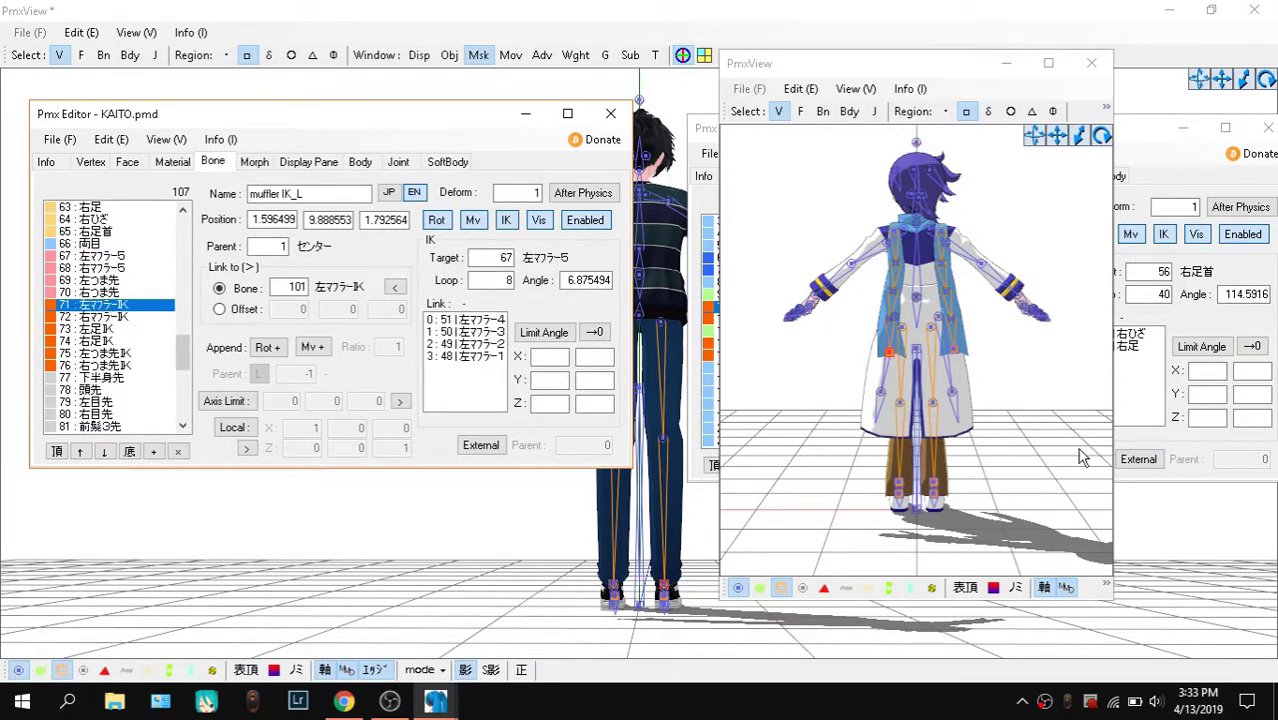
click(90, 318)
click(100, 330)
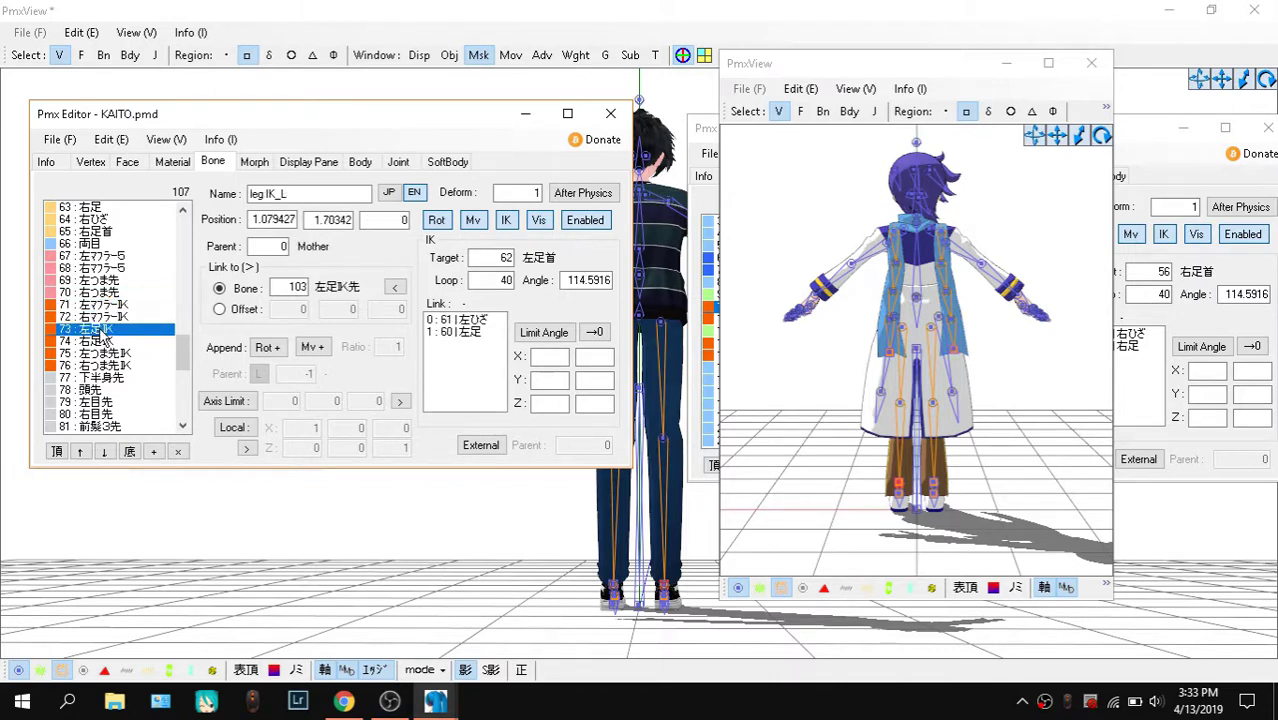
click(103, 340)
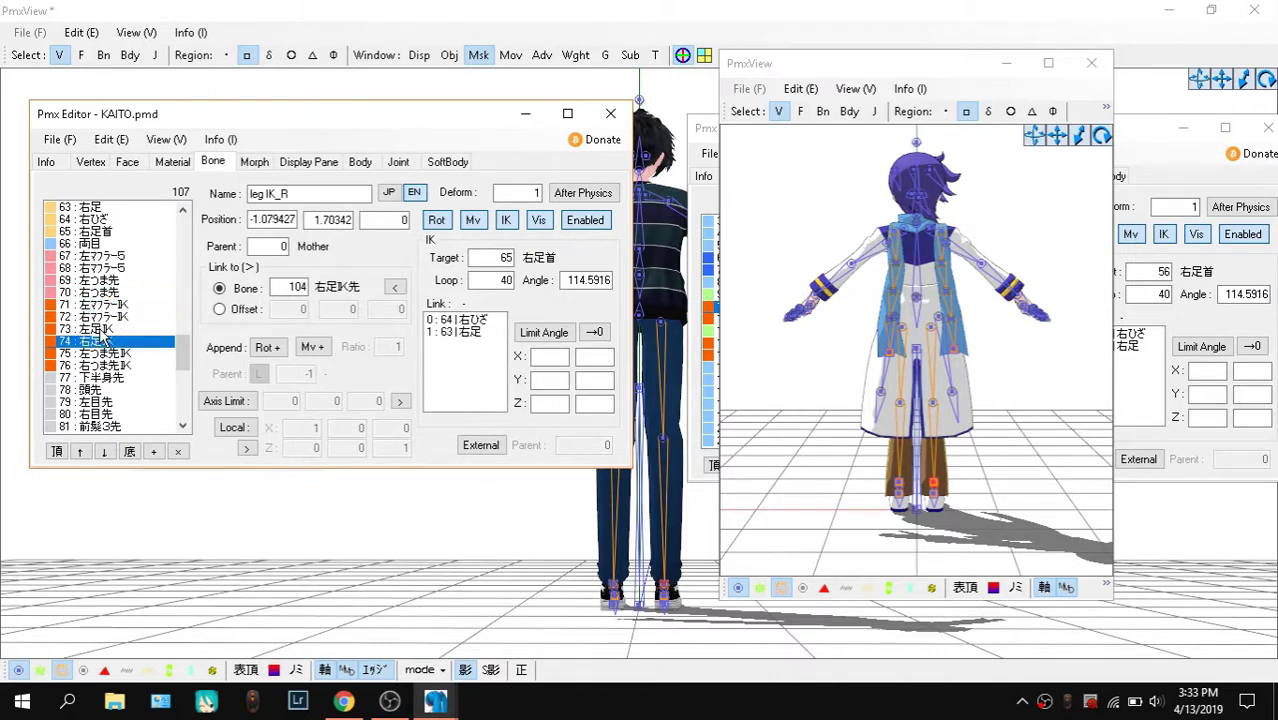
click(101, 330)
click(102, 340)
click(101, 331)
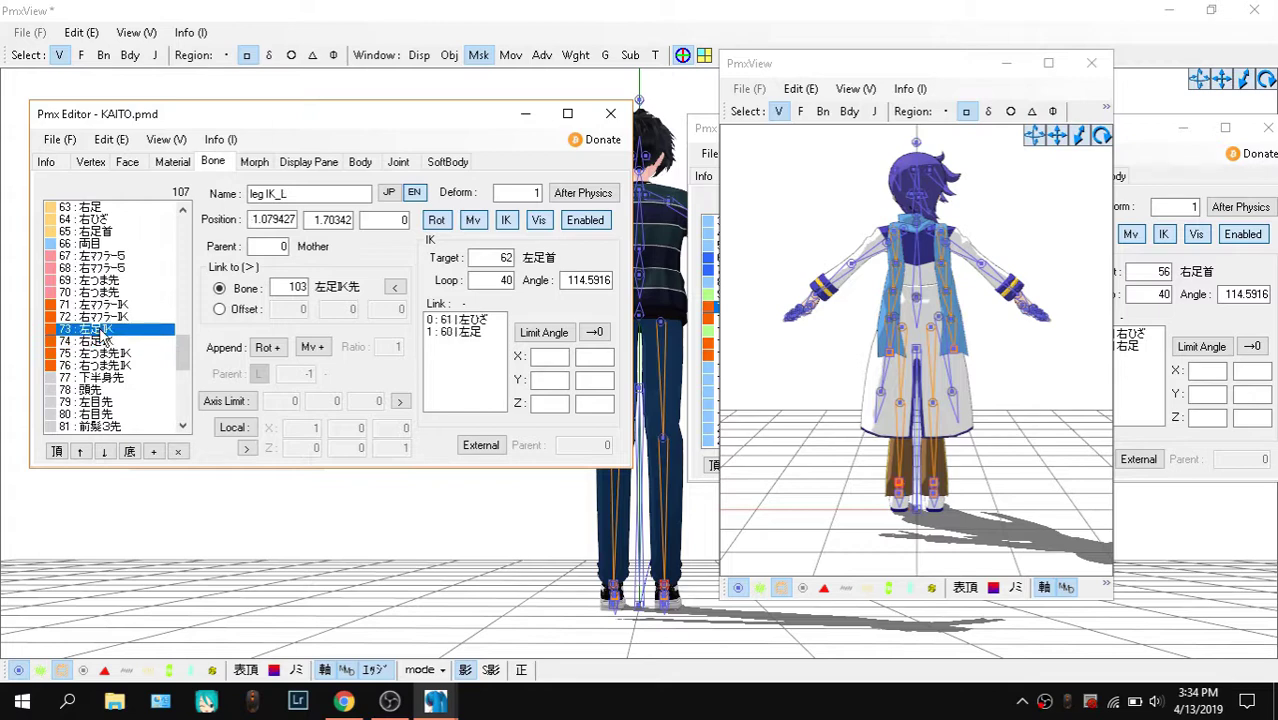
click(102, 338)
click(100, 330)
click(102, 340)
click(101, 330)
click(103, 340)
click(101, 330)
click(102, 339)
click(101, 331)
click(102, 339)
click(101, 332)
click(103, 340)
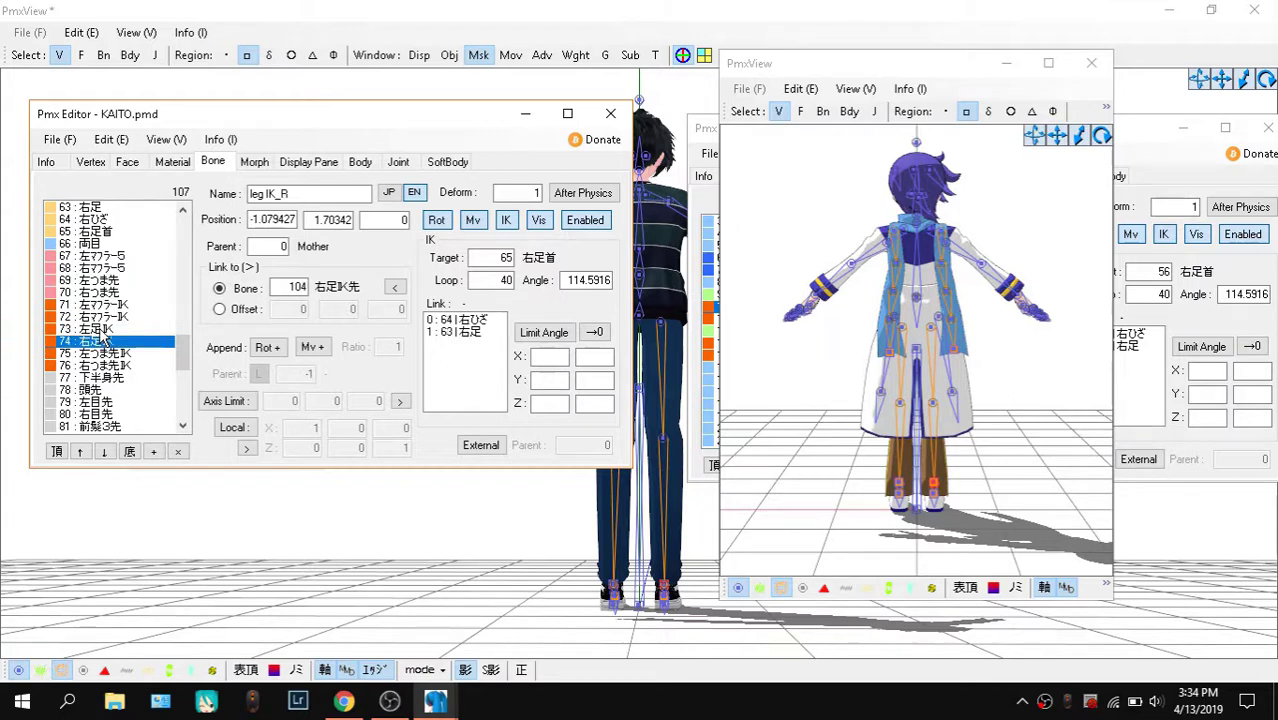
Inspect KAITO's toe IK bones 左つま先IK and 右つま先IK, checking where they sit on the feet in a side view
key(Down)
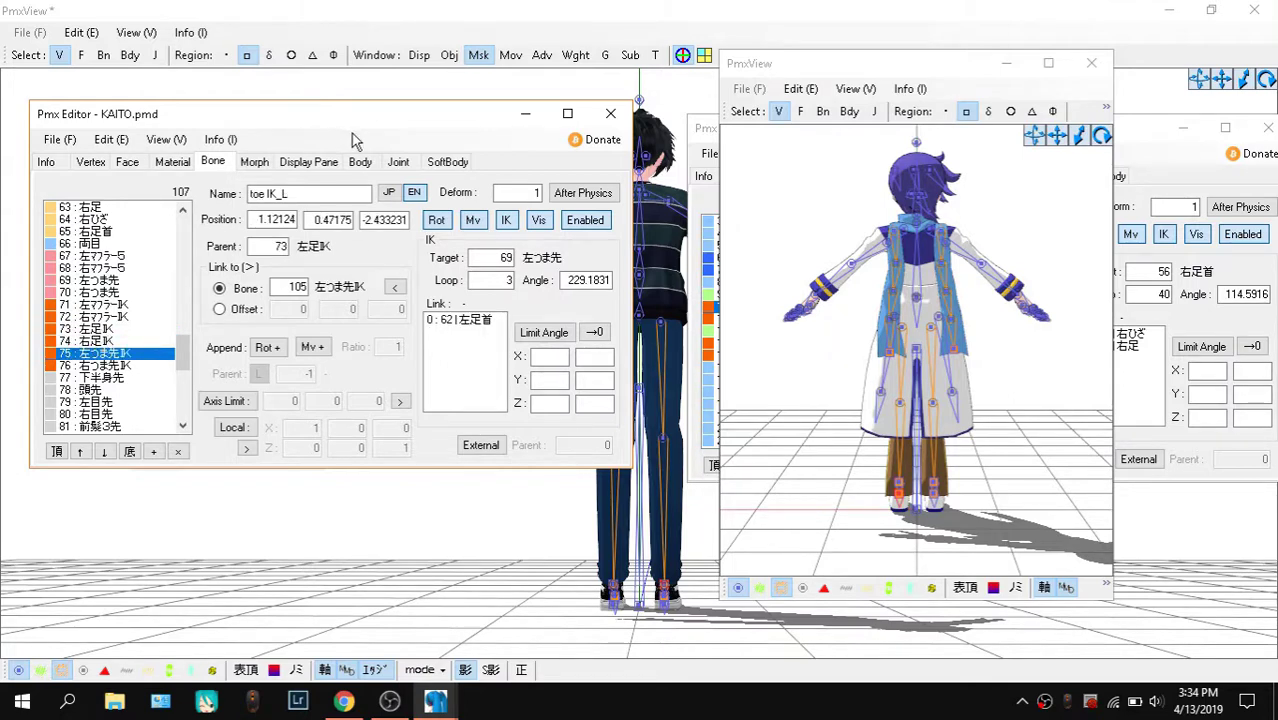
mouse_move(900, 430)
right_down()
mouse_move(932, 425)
mouse_move(922, 422)
right_up()
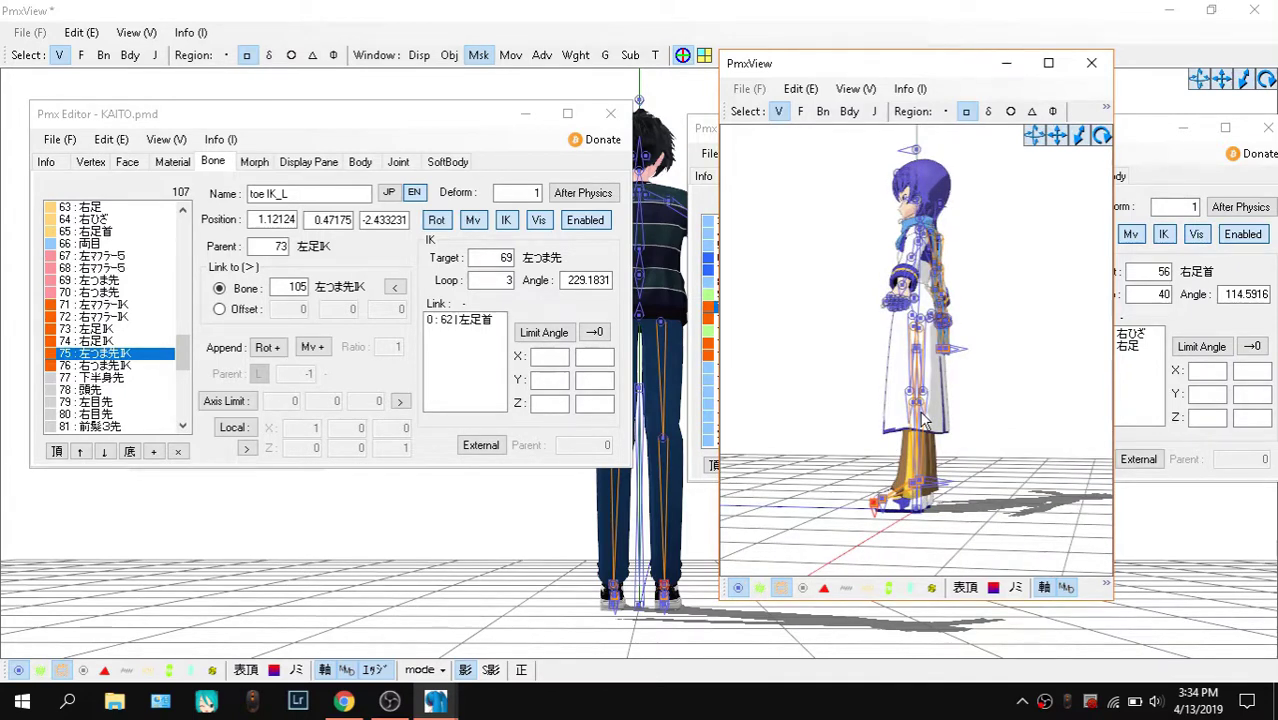
click(141, 362)
click(141, 366)
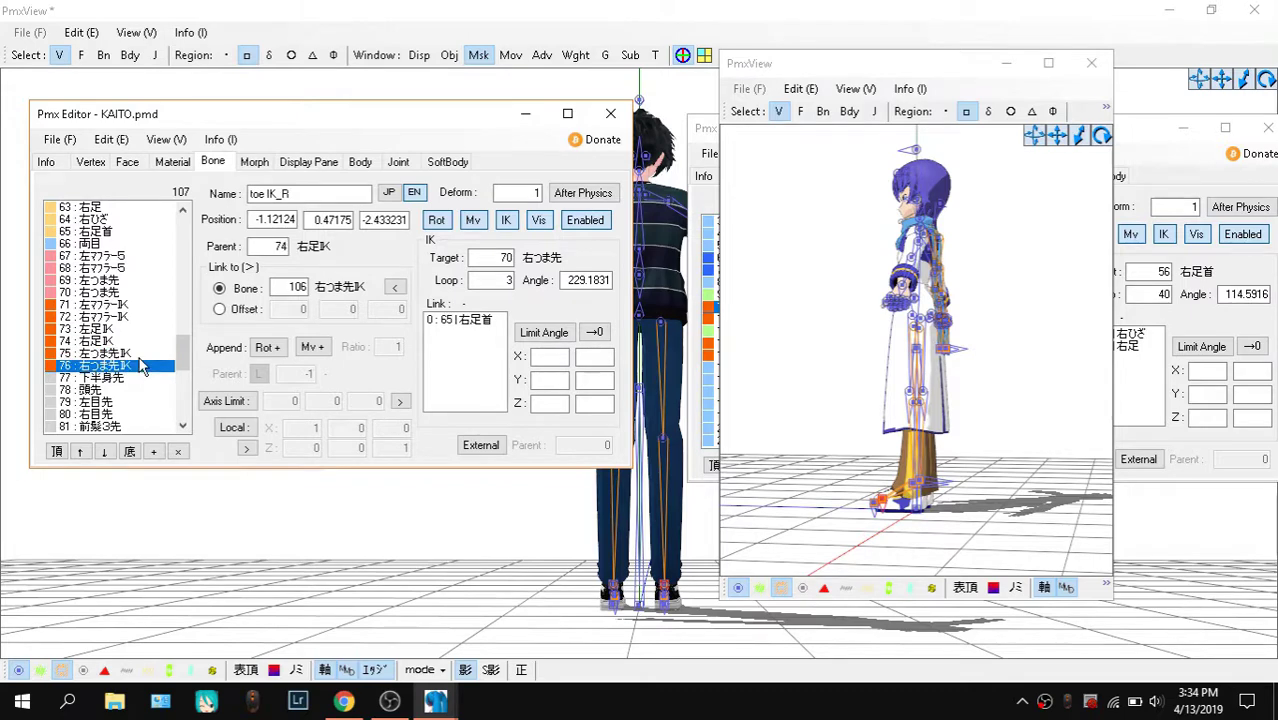
key(Down)
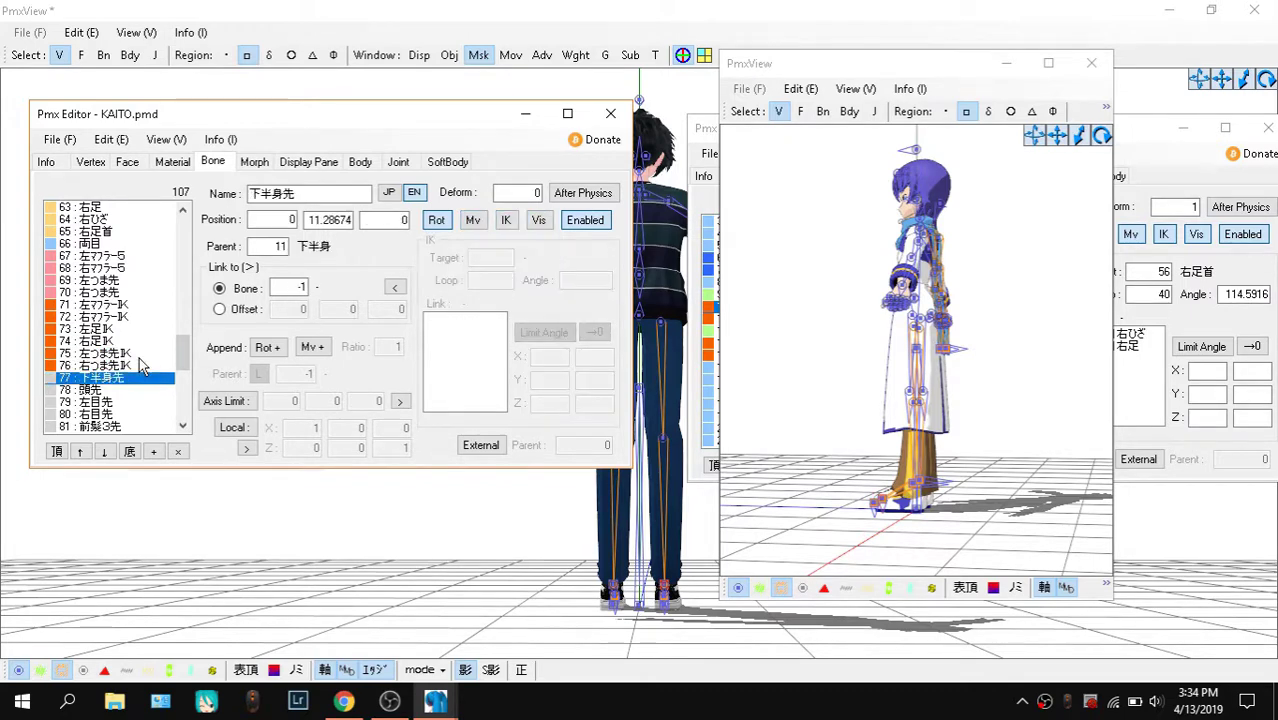
key(Up)
key(Up)
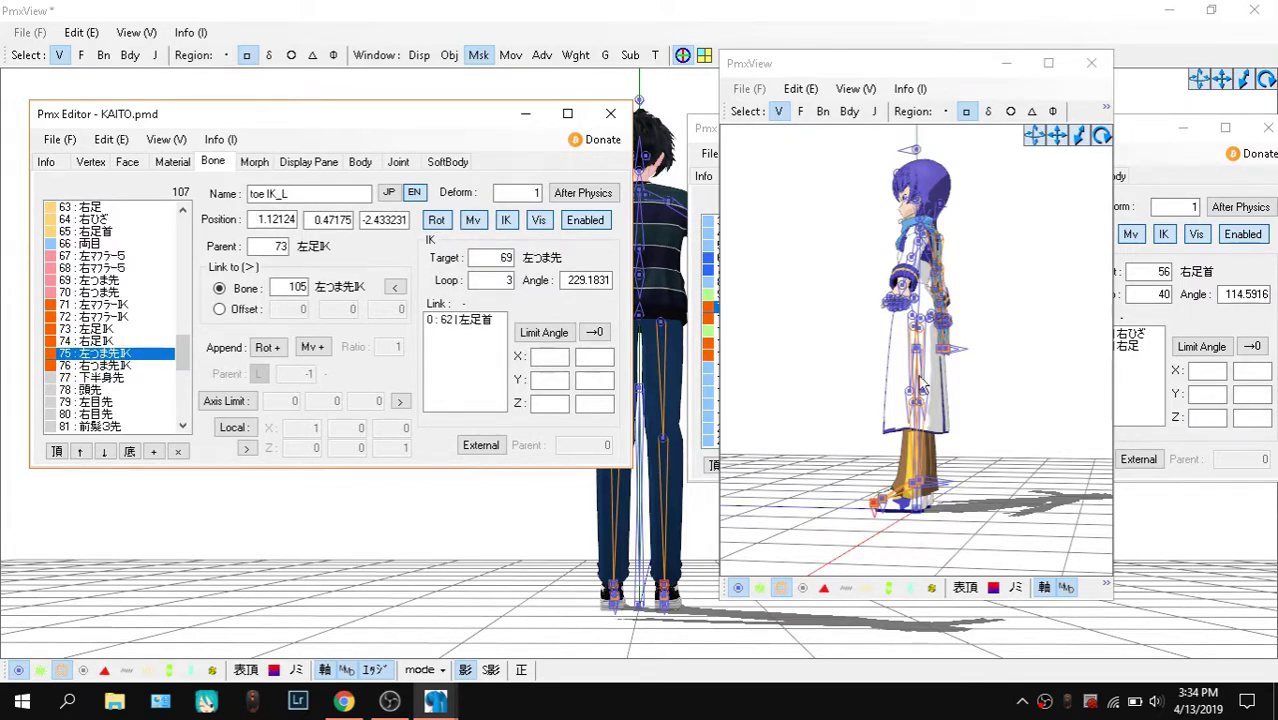
right_drag(970, 380, 903, 385)
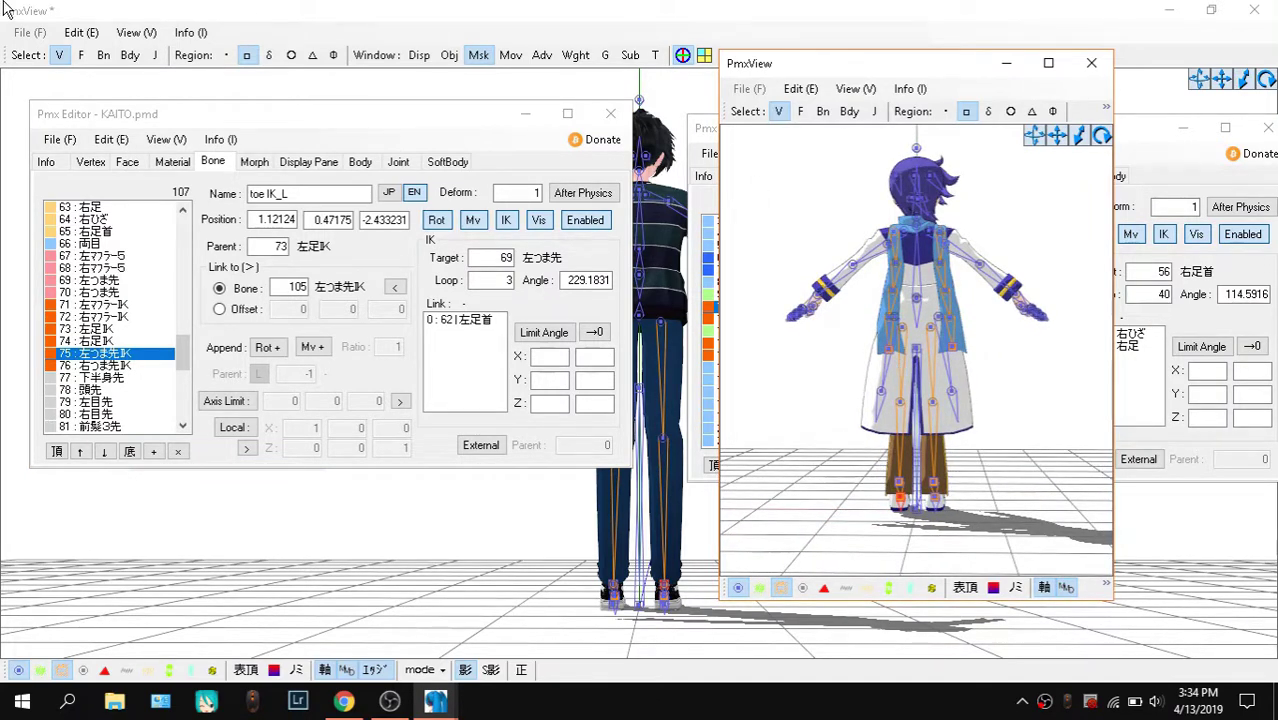
Review the order of KAITO's IK bones in the bone list, from the leg IKs through the toe IKs
click(143, 331)
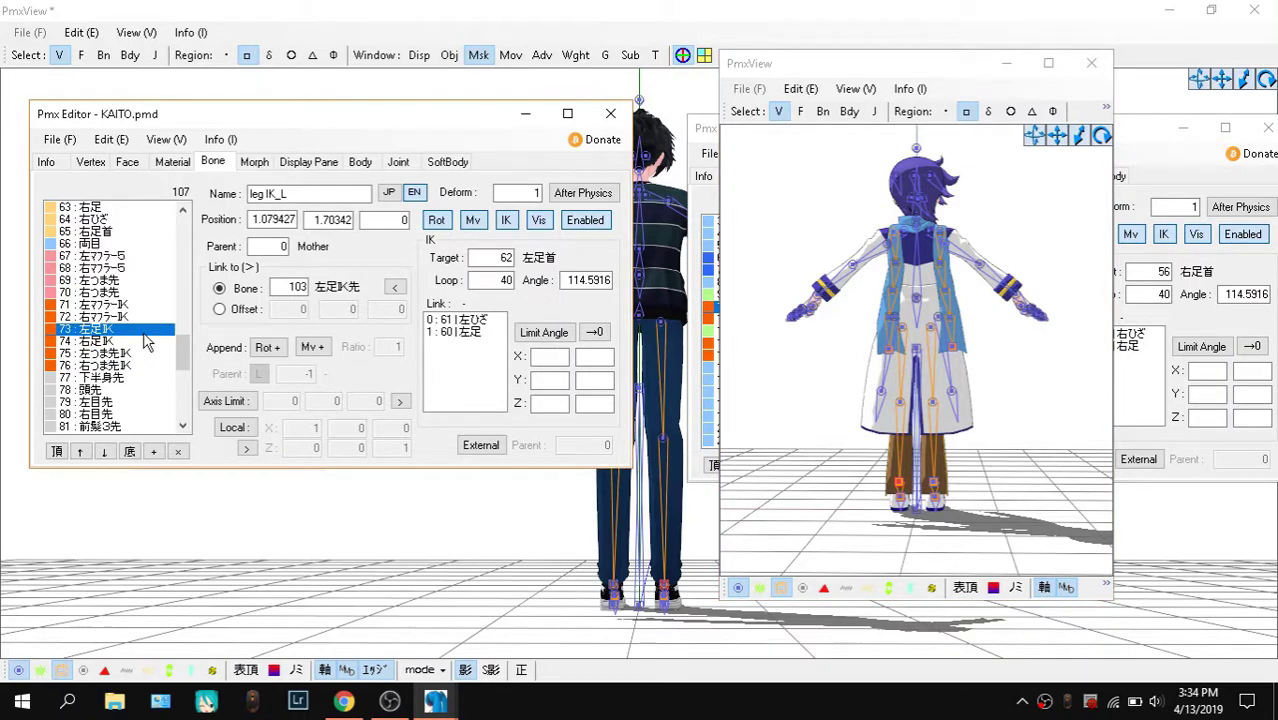
click(145, 341)
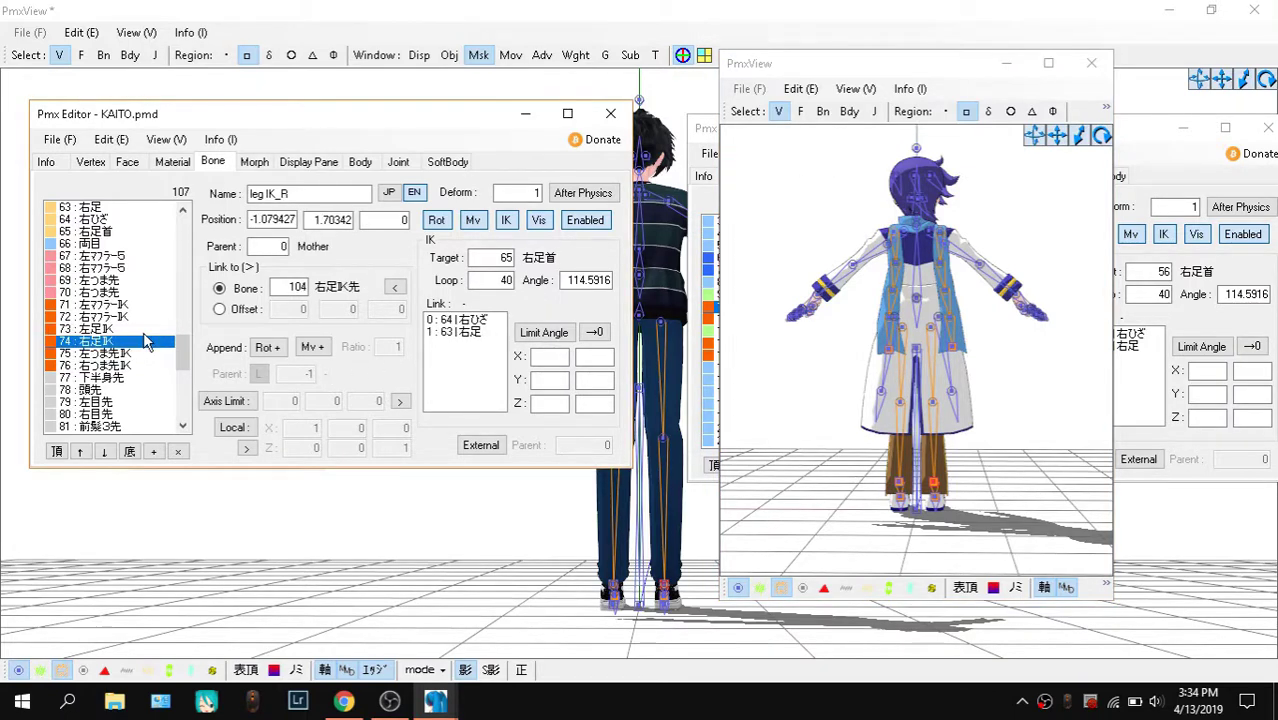
key(Up)
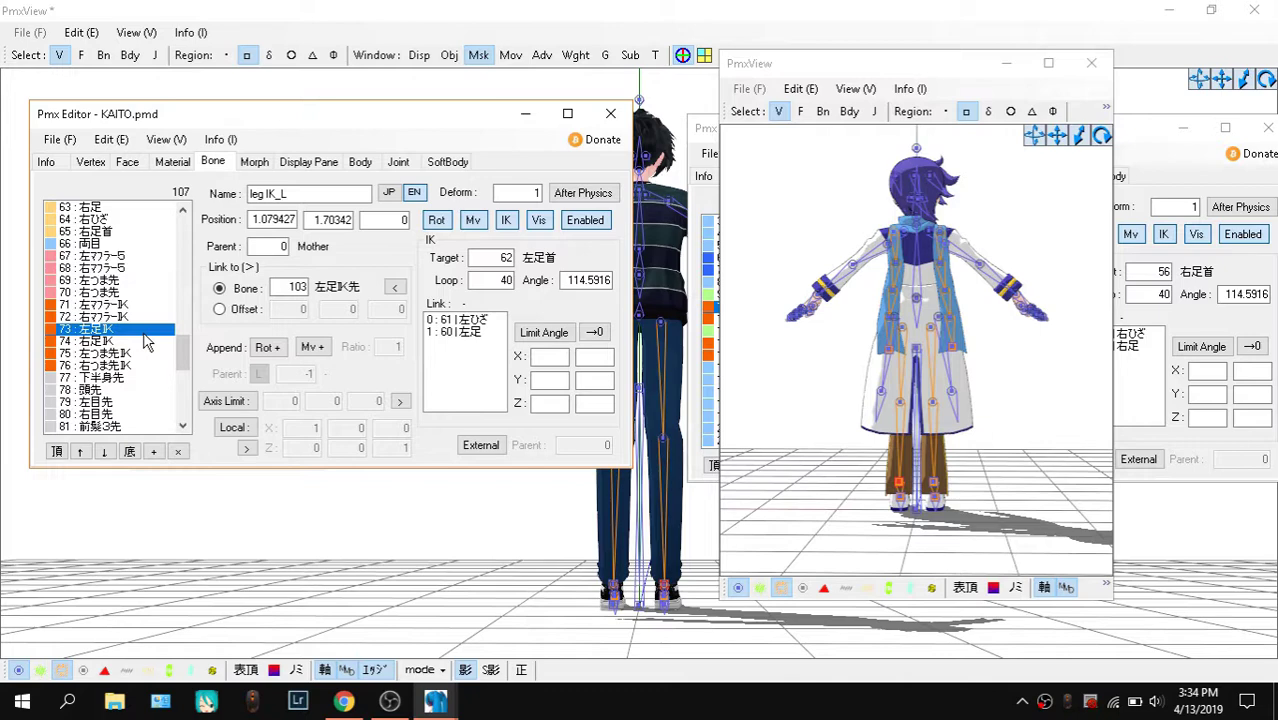
key(Up)
key(Down)
key(Down)
key(Down)
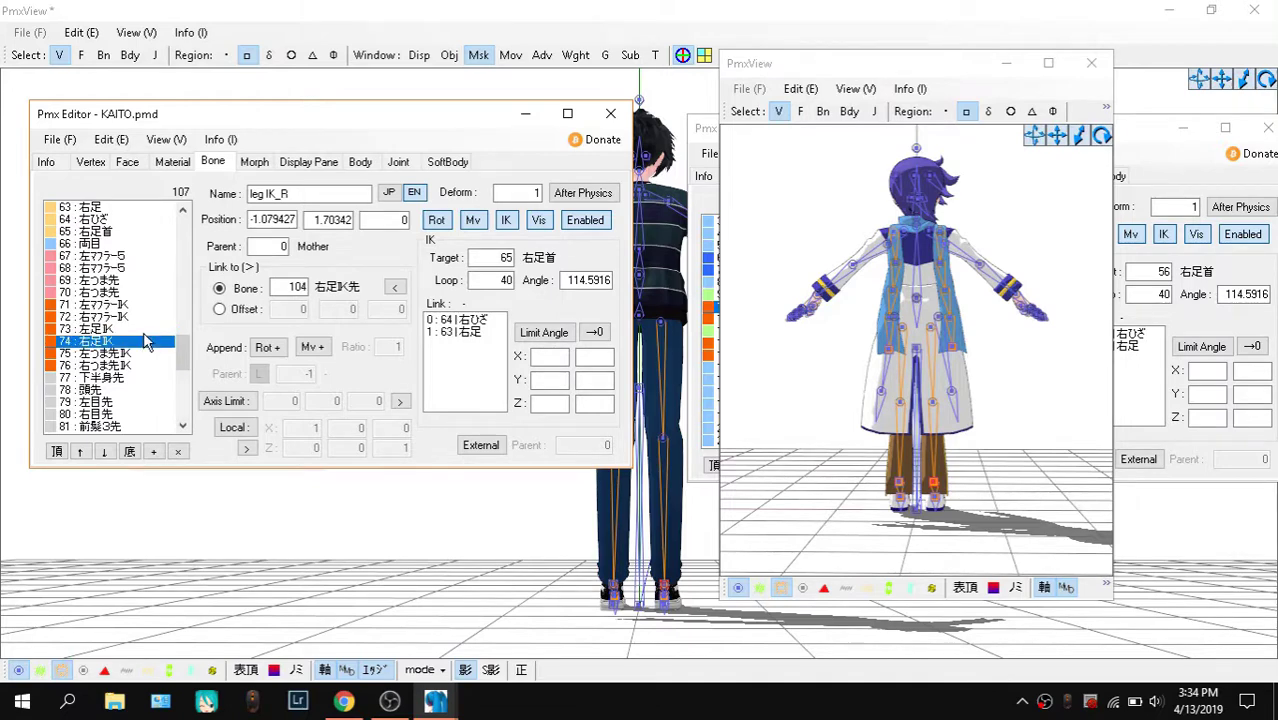
key(Down)
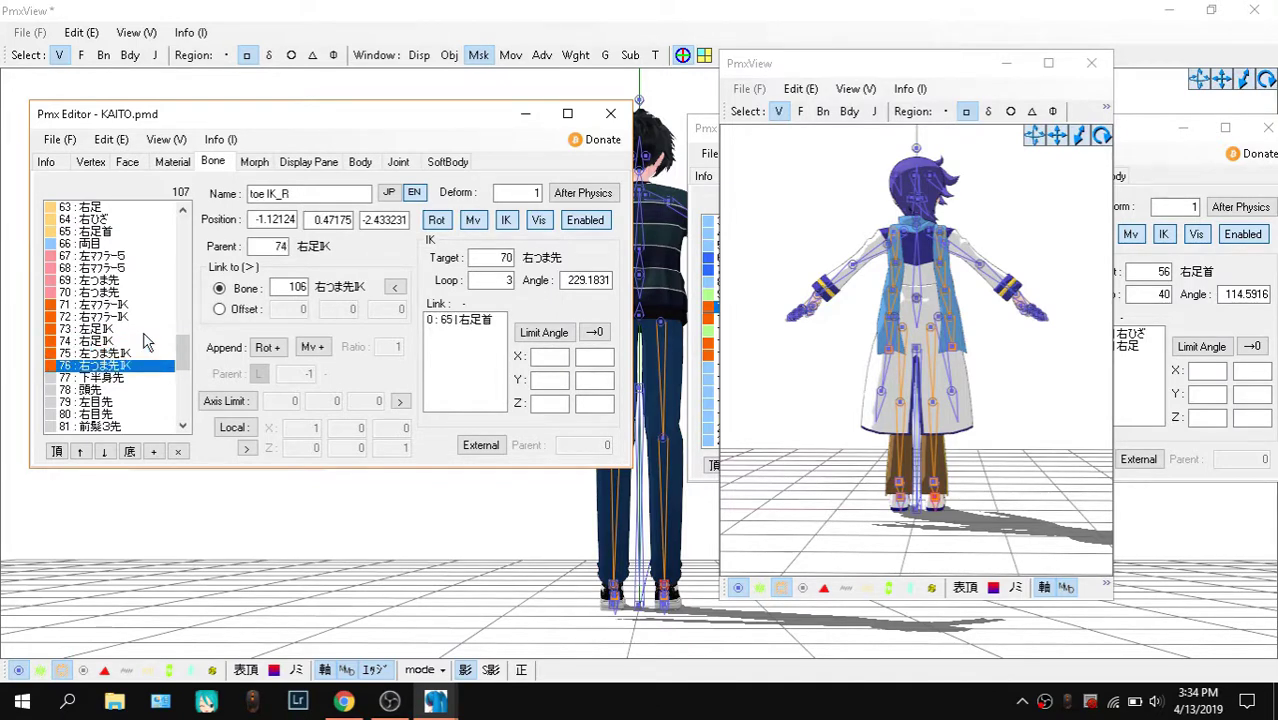
Examine the leg IK, toe IK and IK parent bones of Livarno.pmx against KAITO's 左足IK bone
click(700, 142)
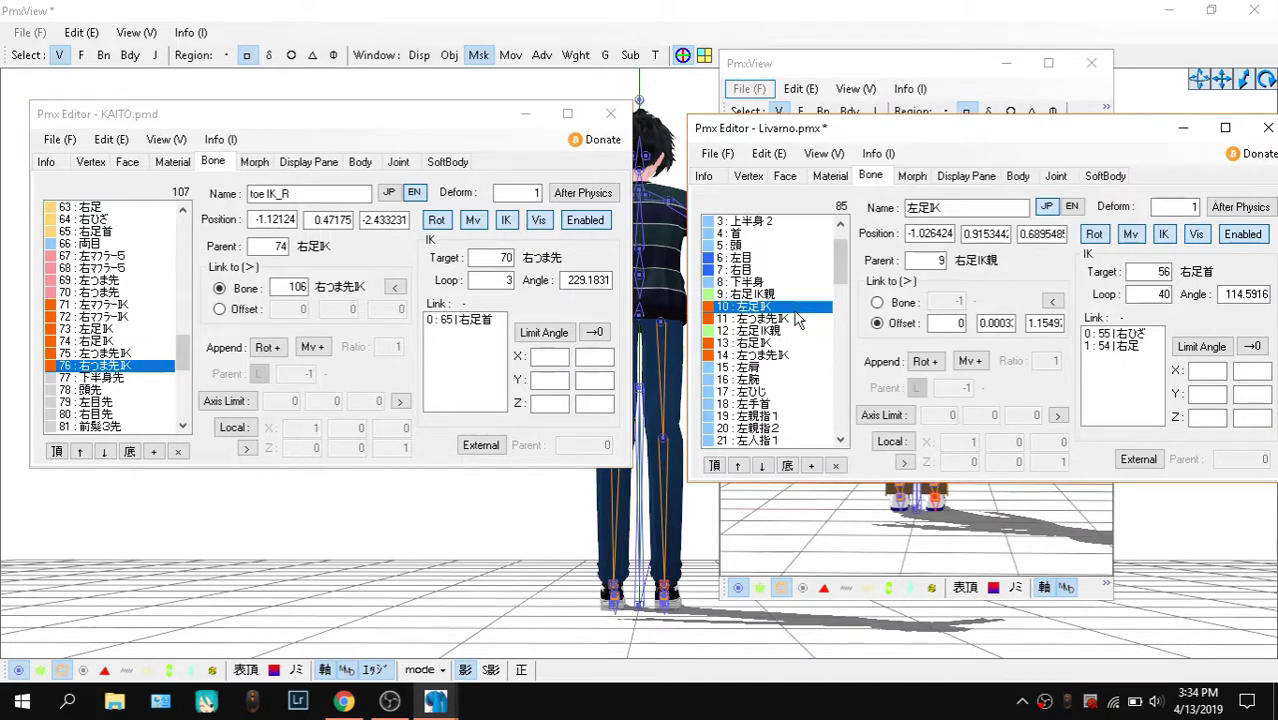
click(793, 318)
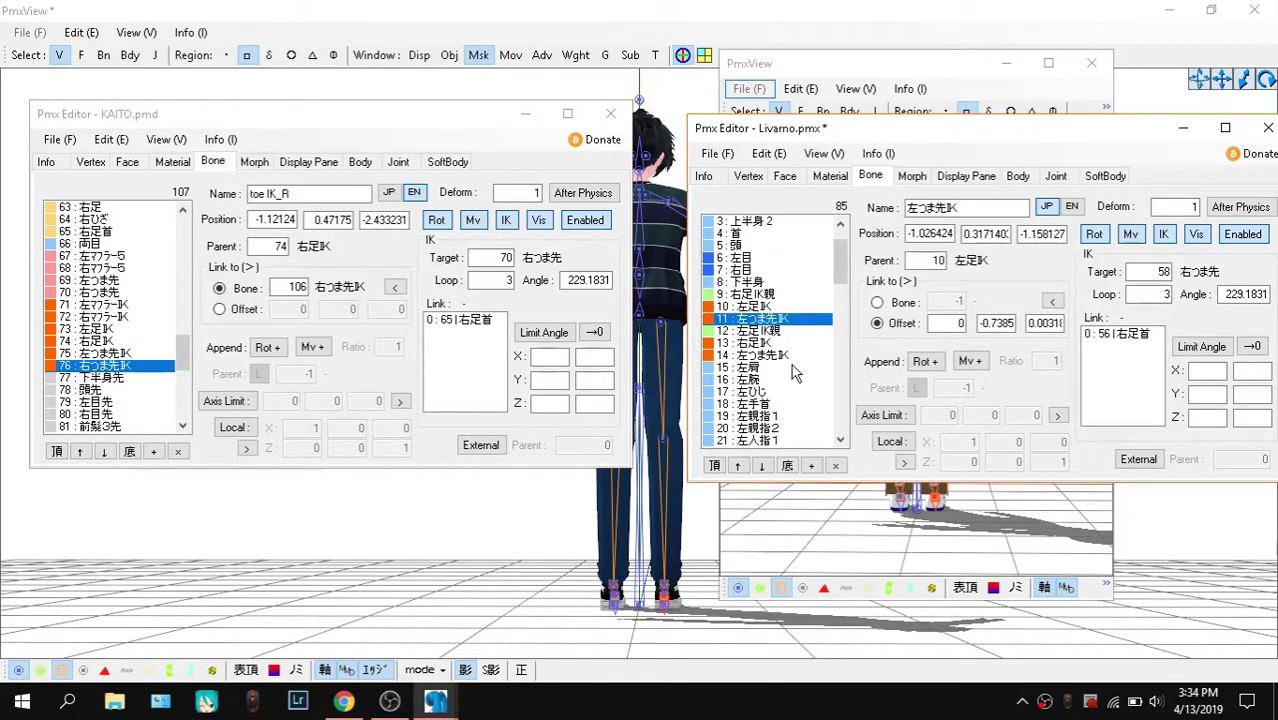
click(754, 333)
click(759, 341)
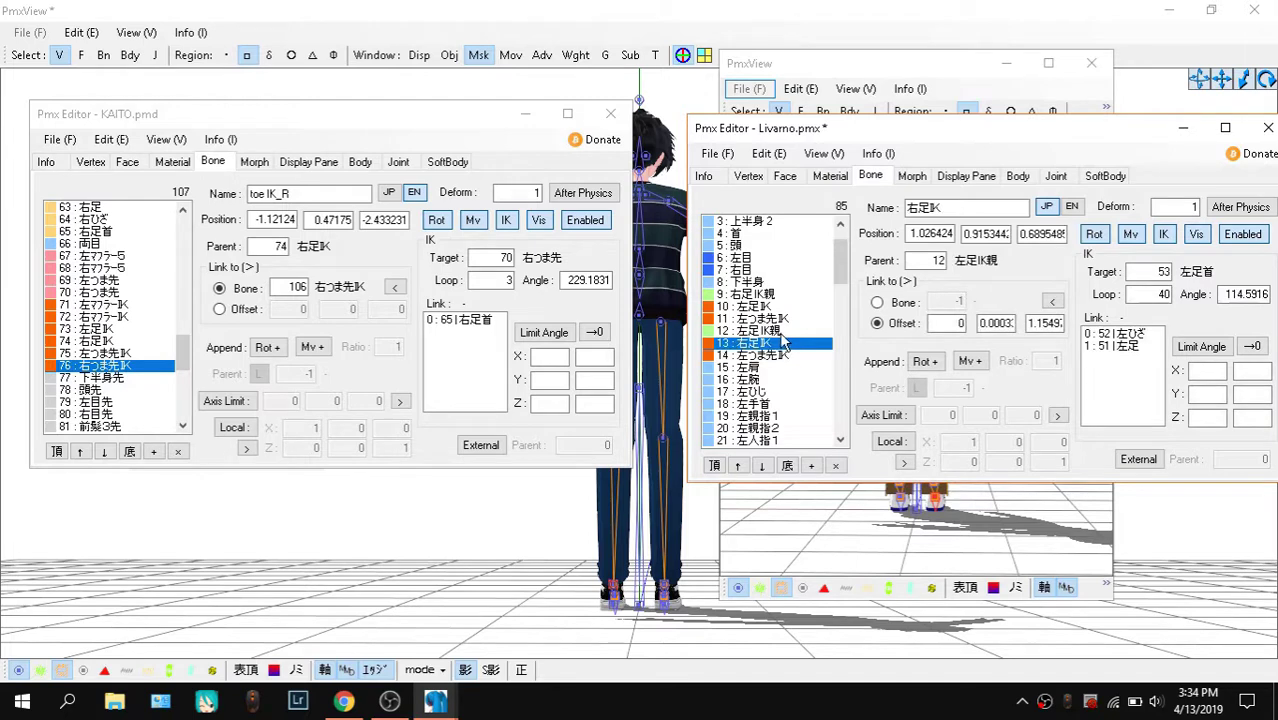
click(763, 355)
click(756, 332)
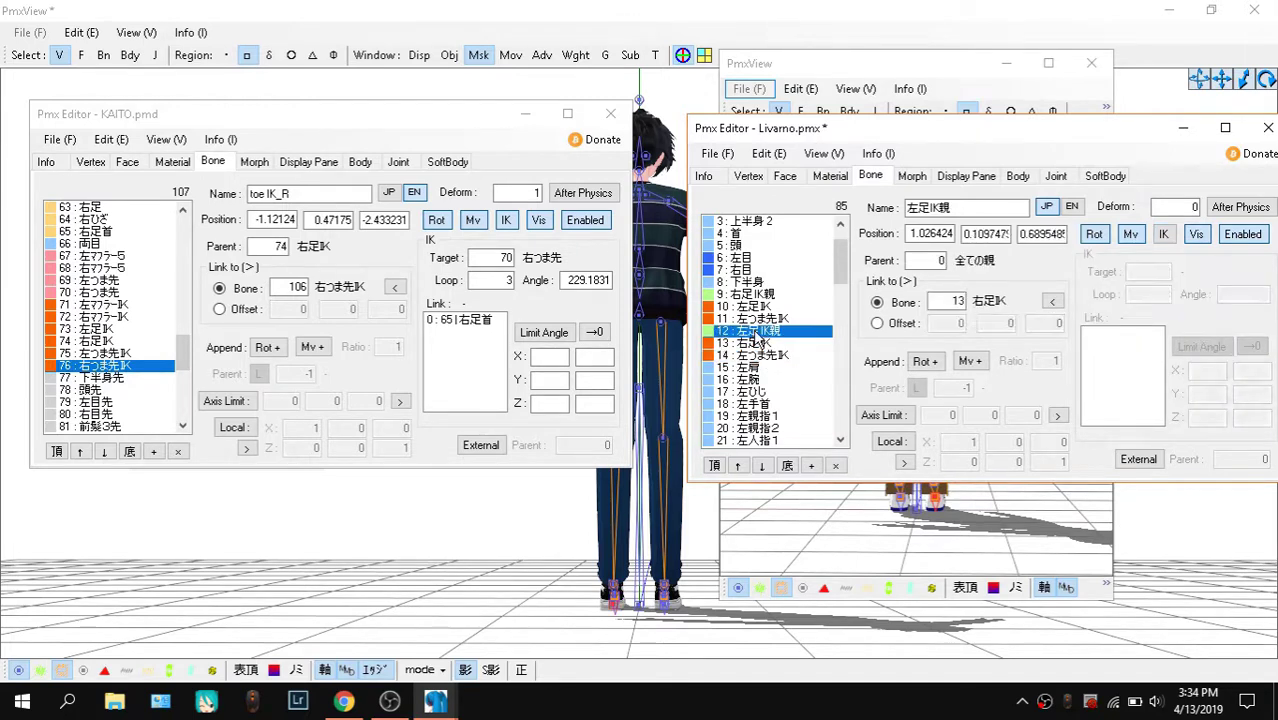
click(762, 306)
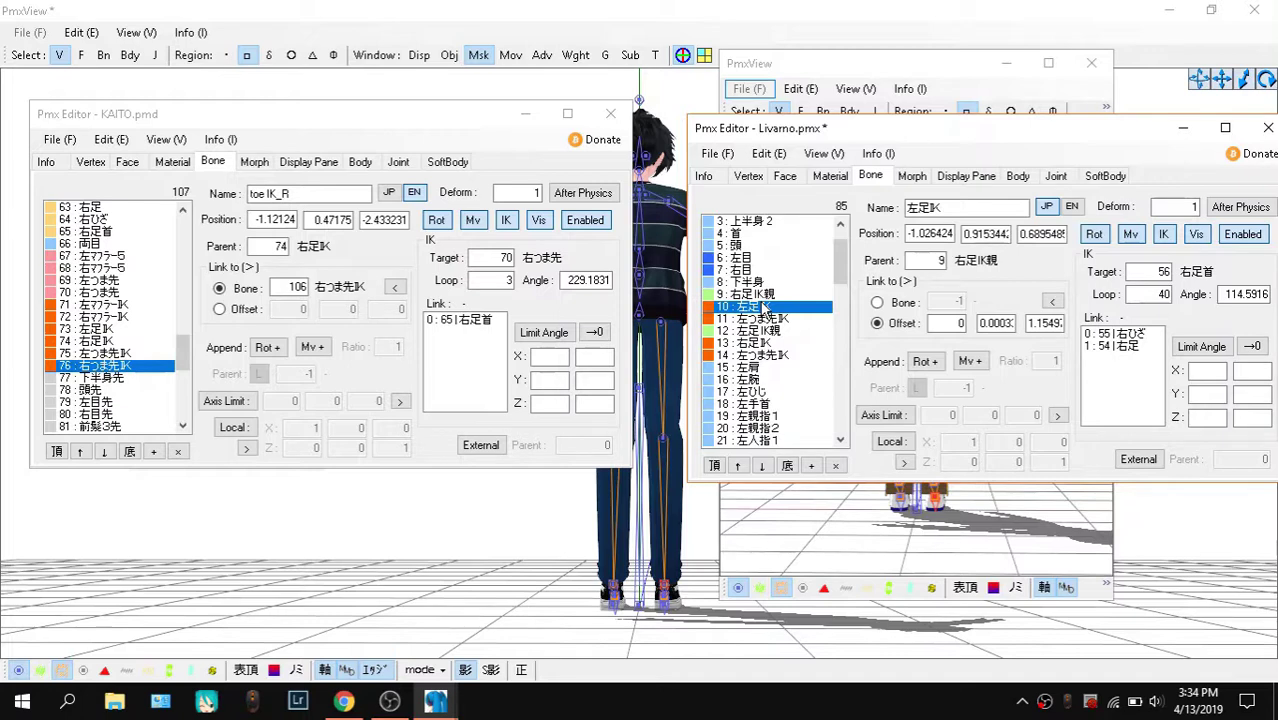
click(127, 329)
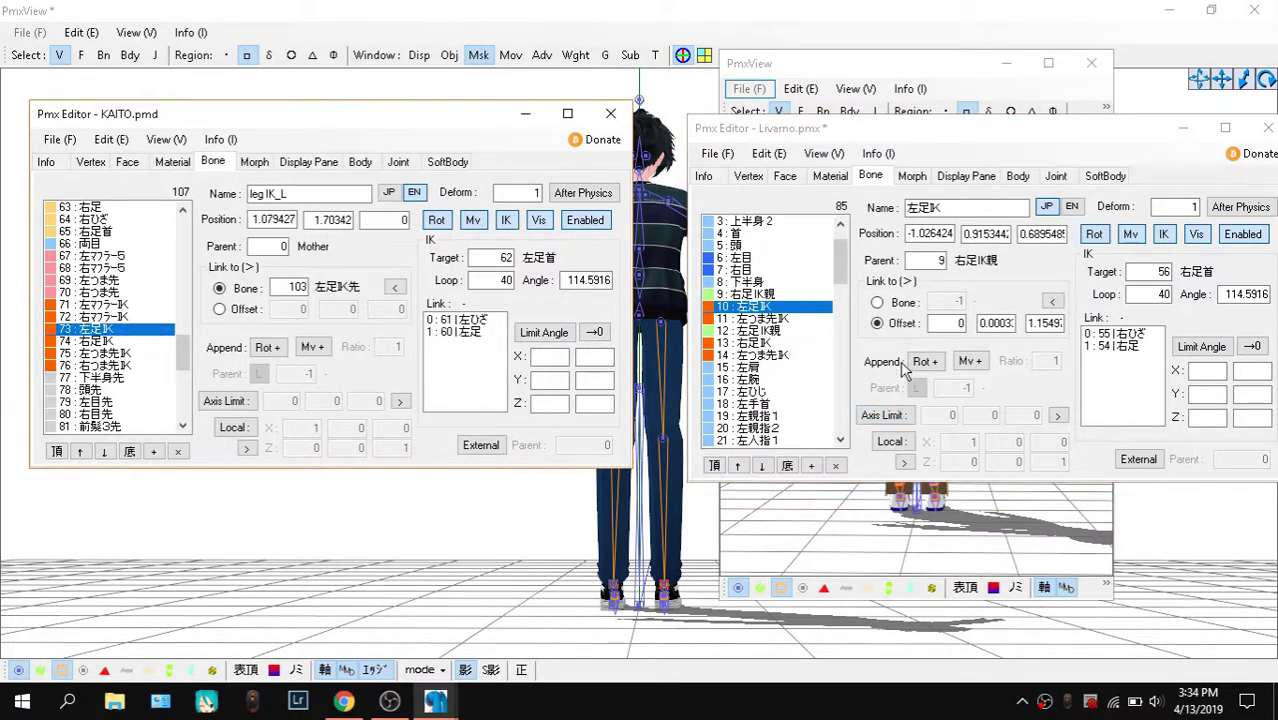
Reorder Livarno's bones so that 左足IK and 右足IK sit together directly after 右足IK親
right_click(780, 308)
key(Escape)
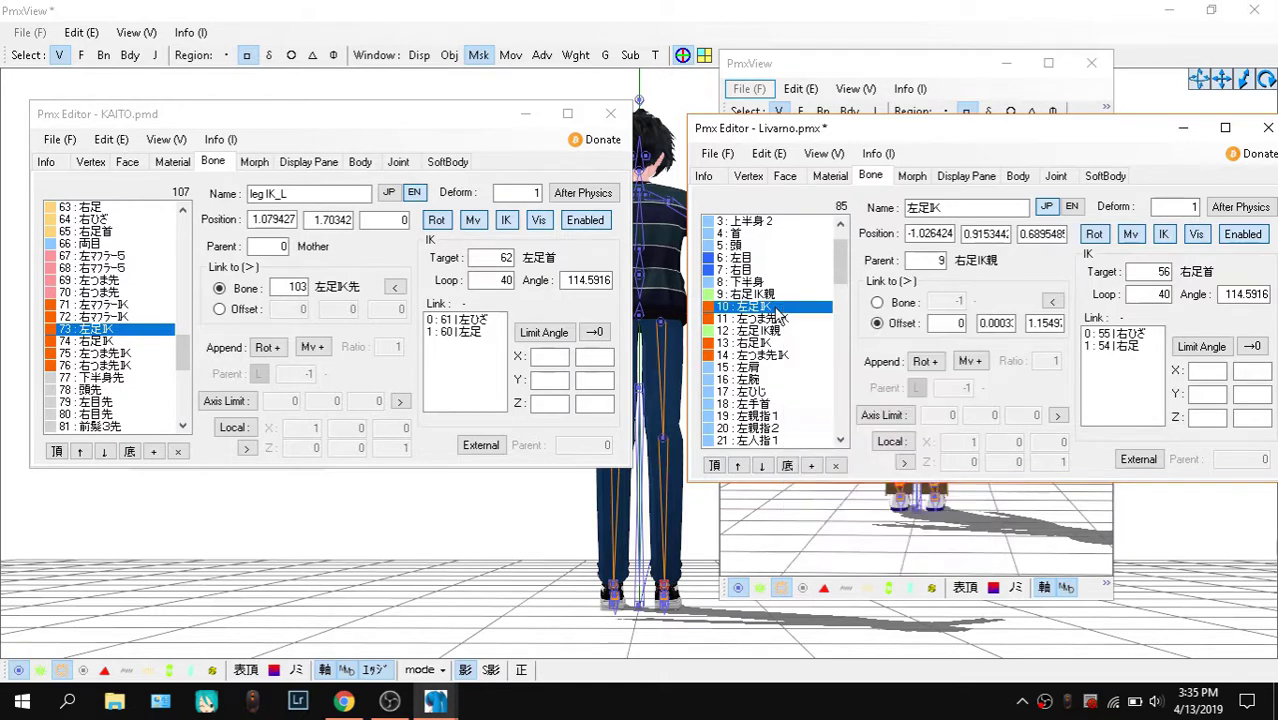
key(ctrl+Down)
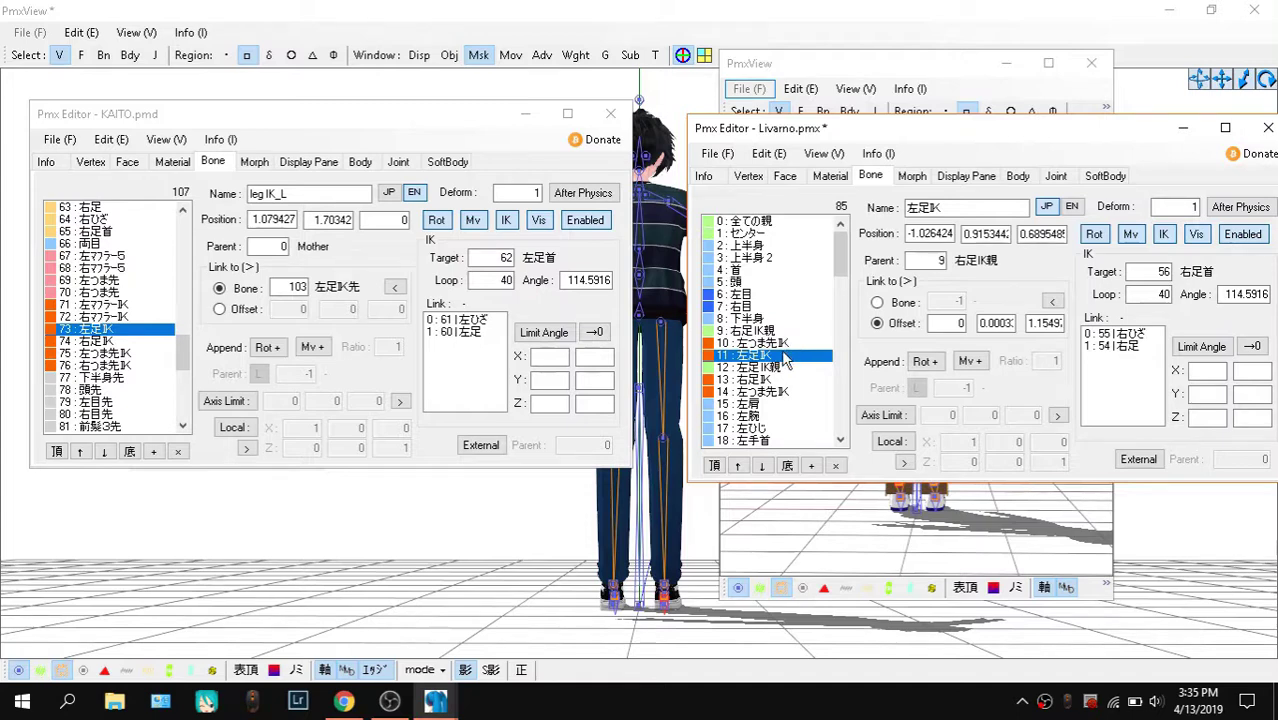
ctrl+click(765, 380)
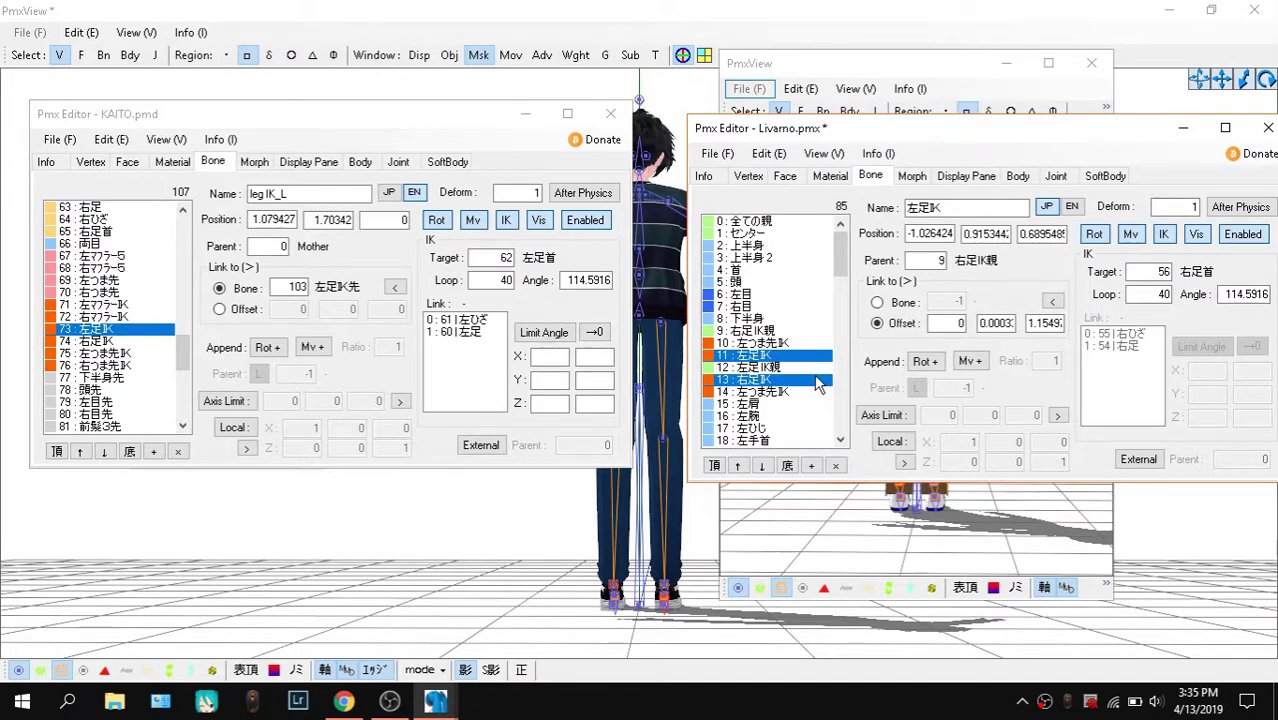
key(alt+Up)
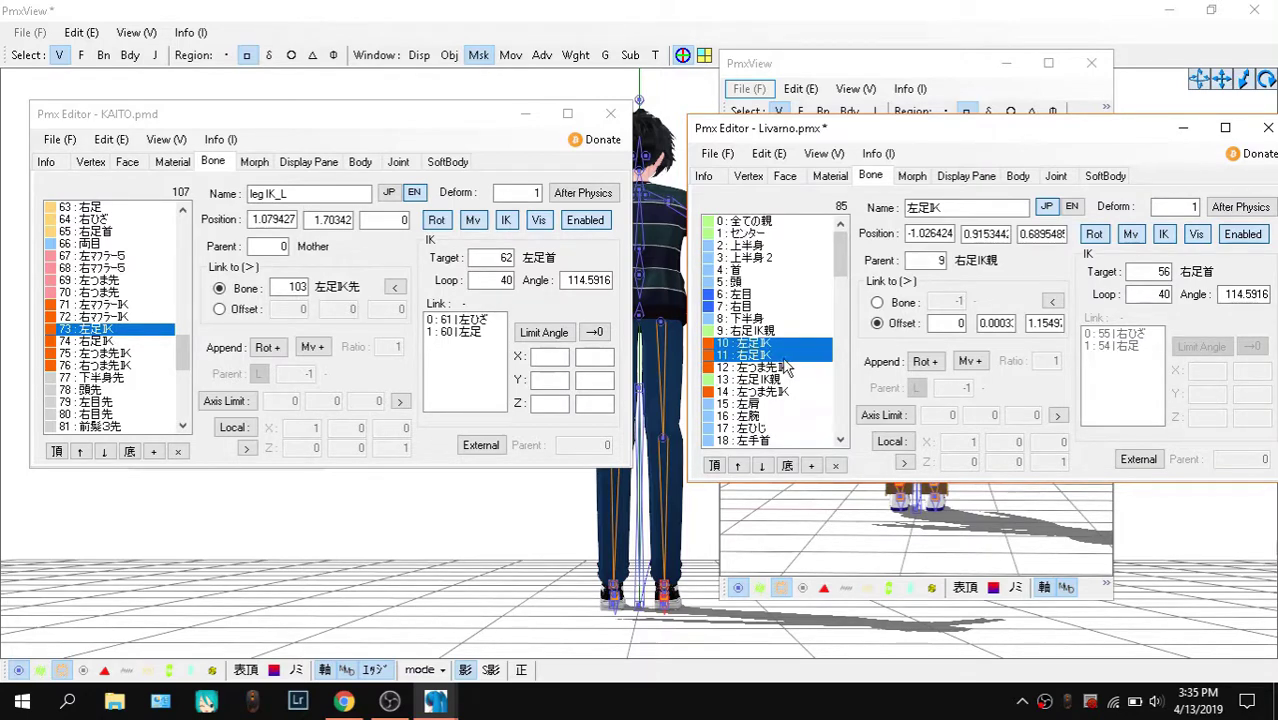
Move Livarno's upper 左つま先IK bone down one place, below 左足IK親, next to the other toe IK bone
click(785, 362)
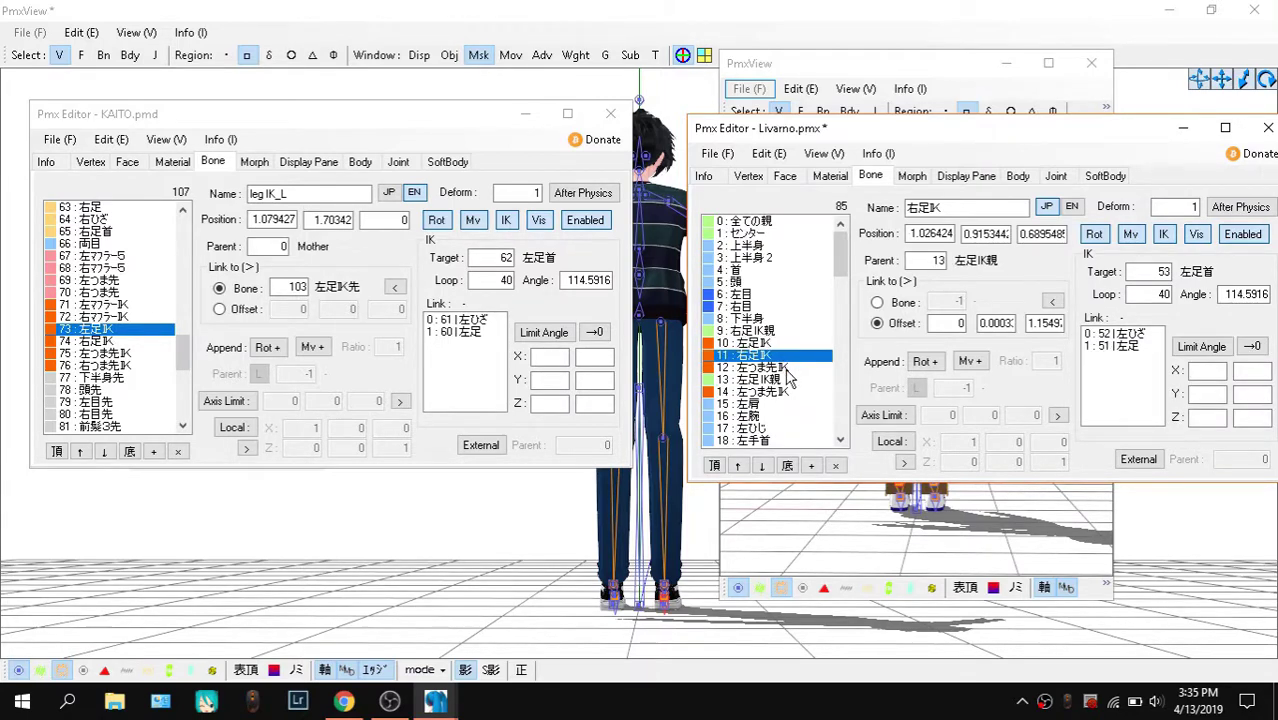
click(788, 370)
key(ctrl+Down)
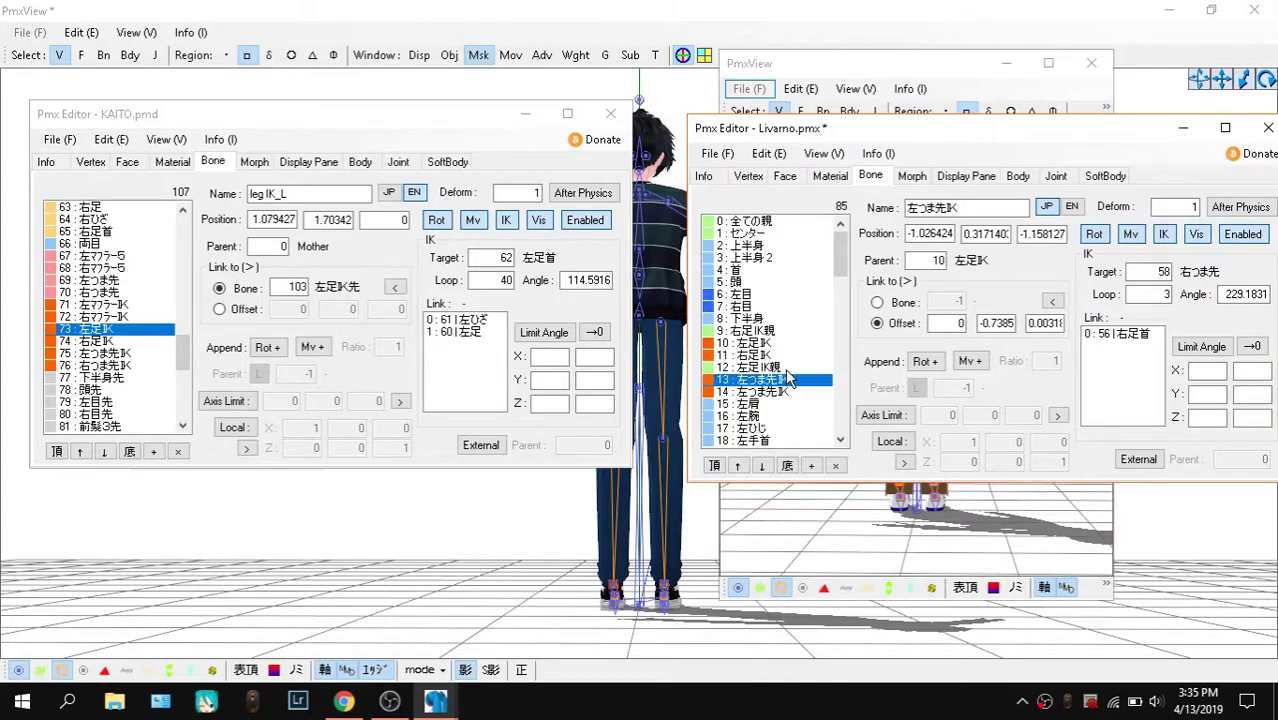
Delete the two IK parent bones 左足IK親 and 右足IK親 from the Livarno model
click(760, 343)
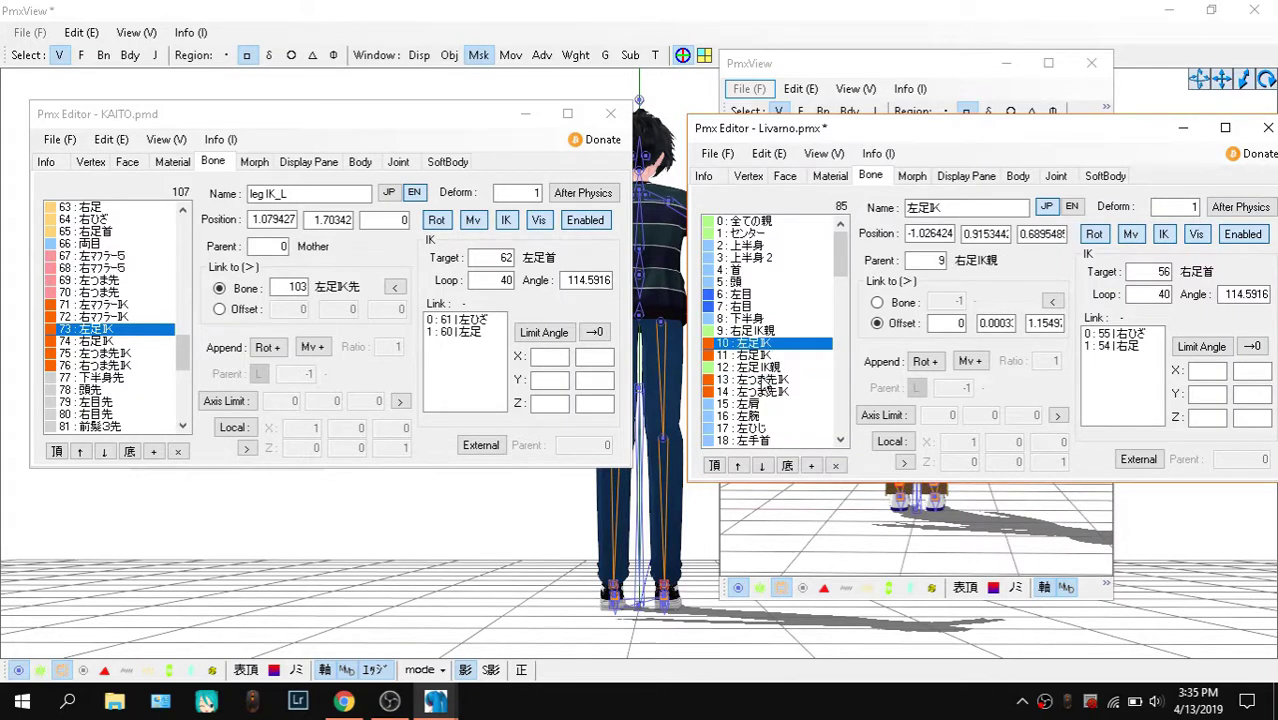
click(758, 367)
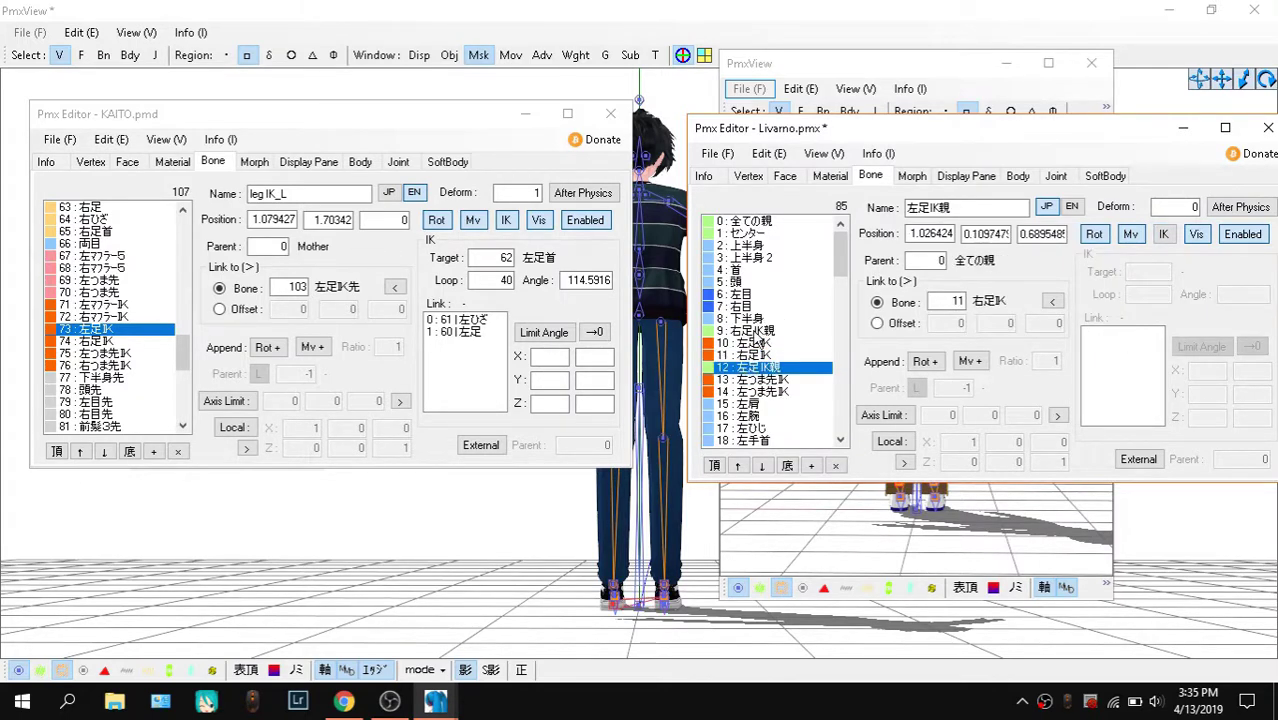
ctrl+click(757, 331)
right_click(800, 345)
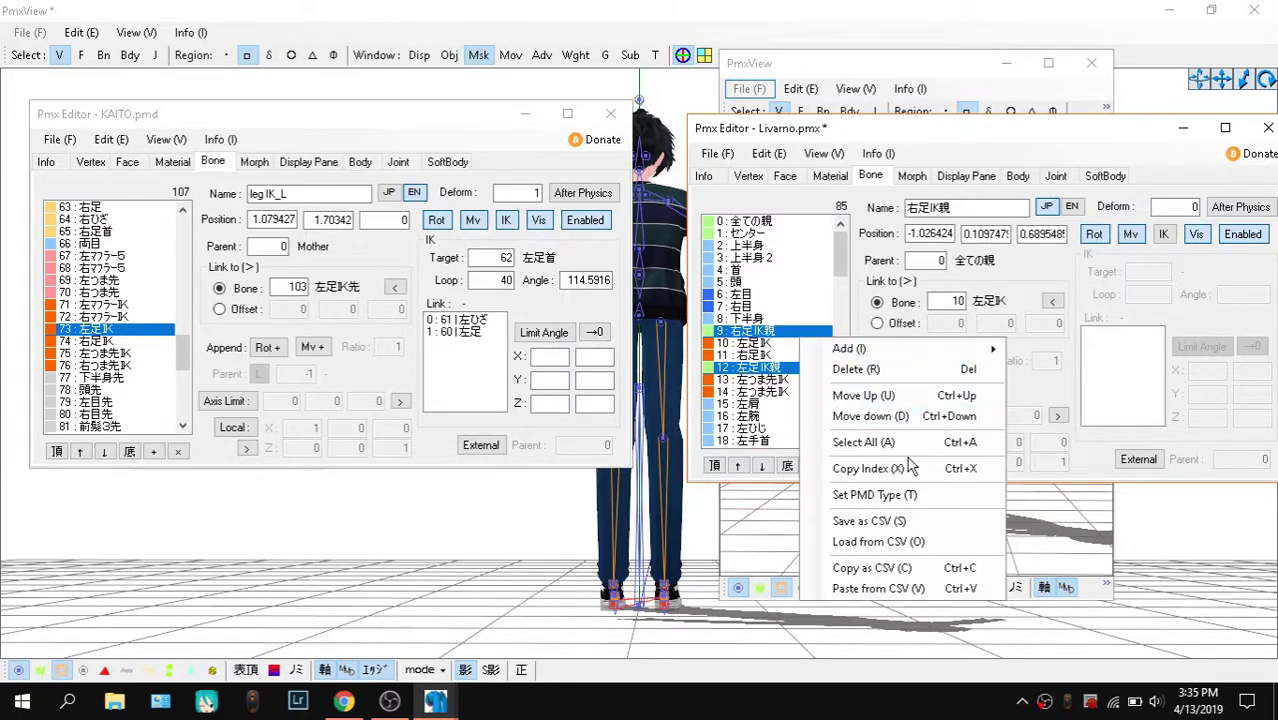
click(852, 369)
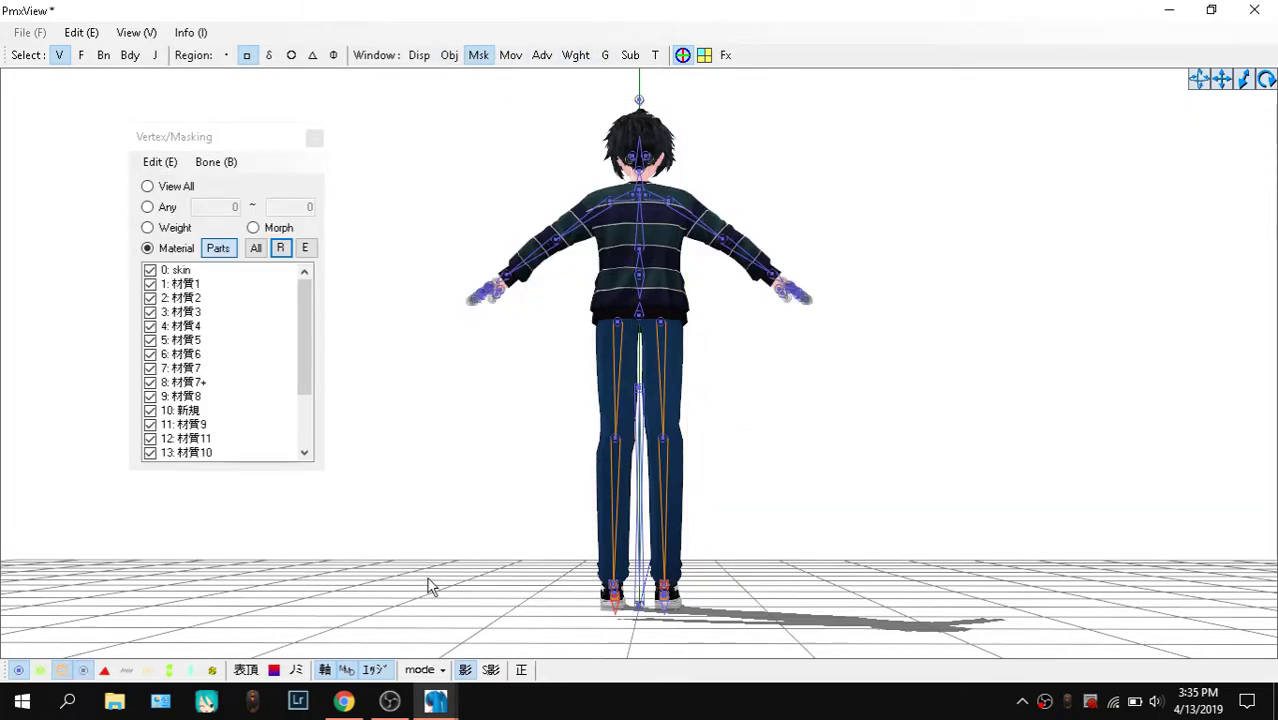
Inspect the Livarno model's leg and foot bones up close from several angles, ending in the default front view
right_drag(428, 587, 615, 580)
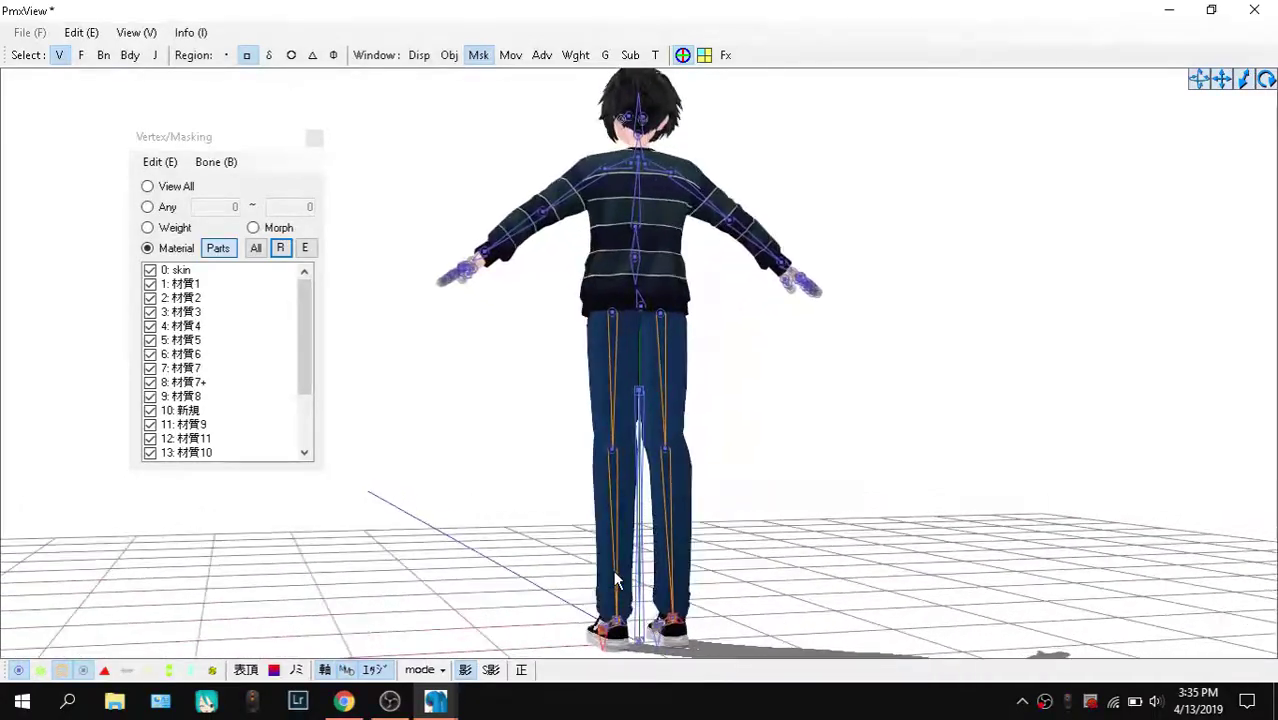
scroll(615, 580, up, 10)
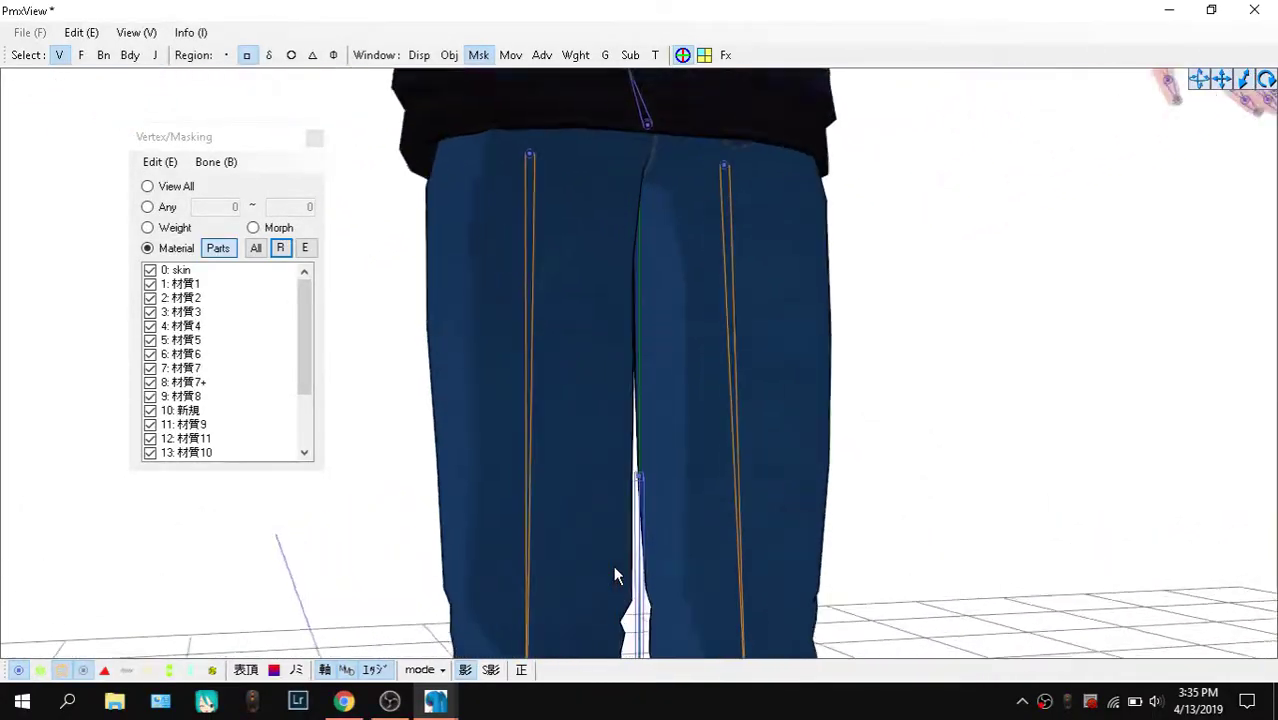
scroll(615, 575, up, 1)
drag(1222, 79, 1221, 22)
right_drag(659, 580, 725, 582)
scroll(638, 545, down, 3)
key(r)
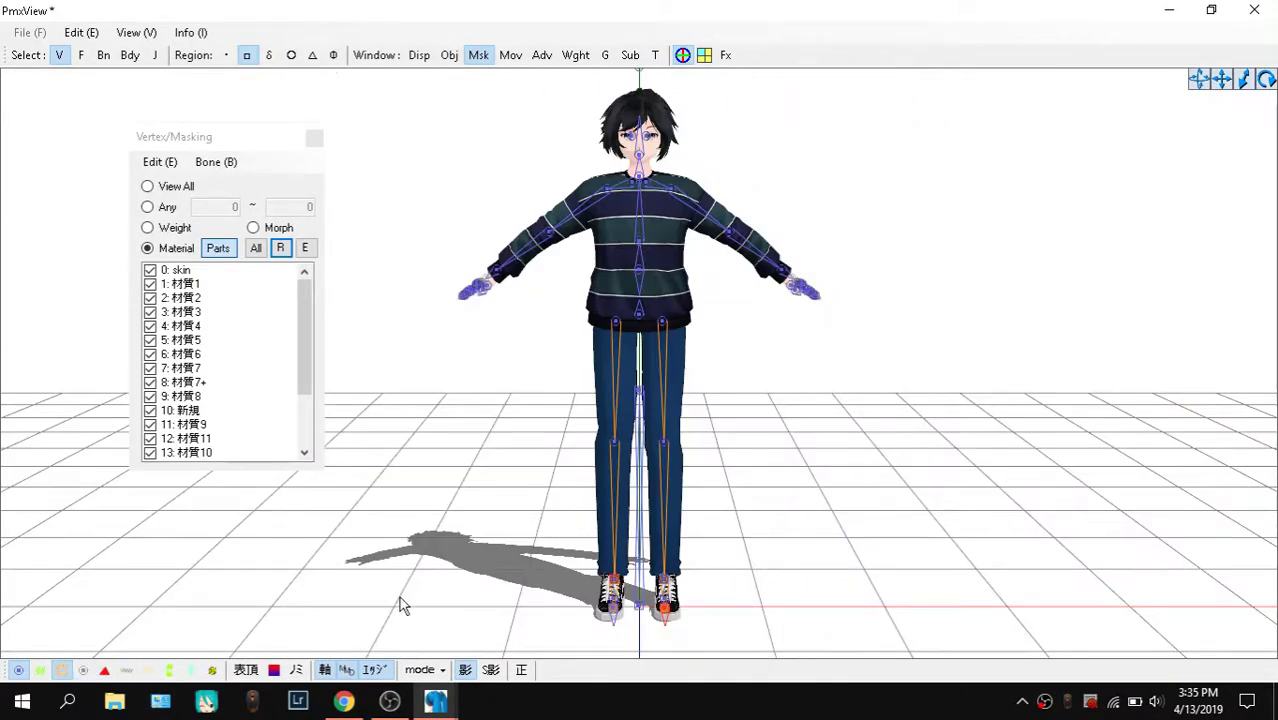
Examine the parent, target and link settings of Livarno's leg and toe IK bones against the model seen from behind
right_drag(1073, 291, 902, 293)
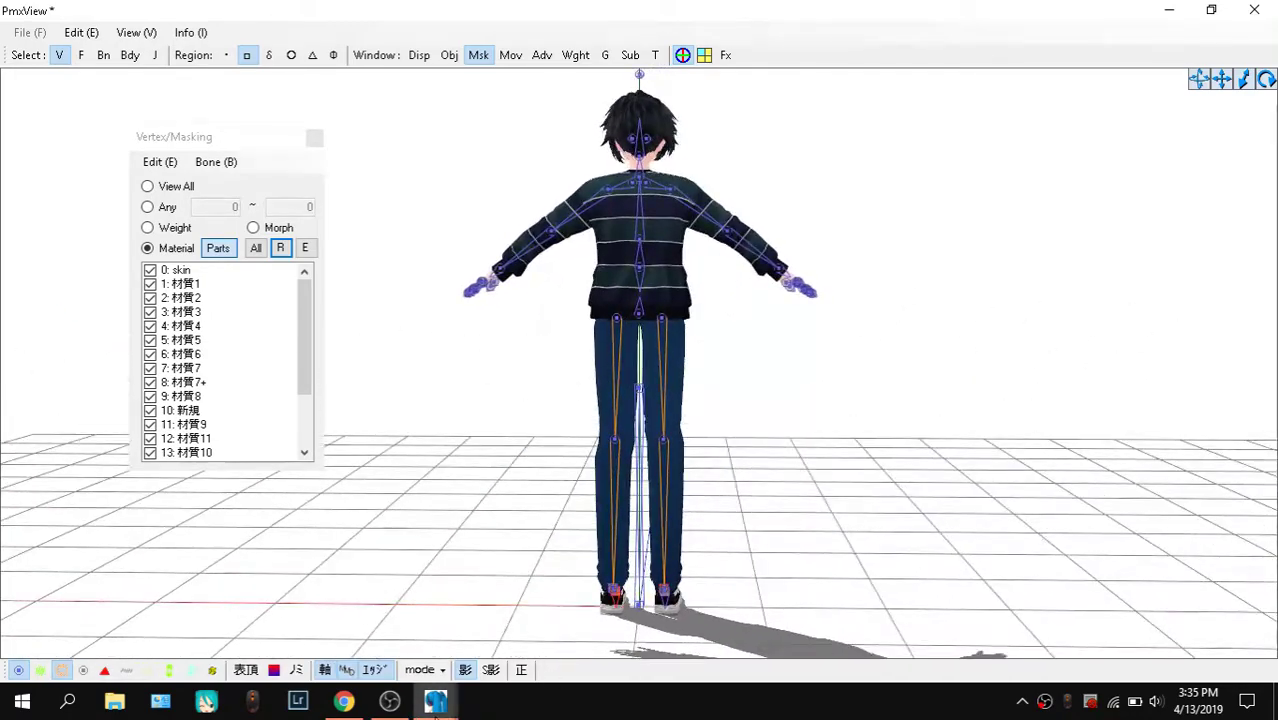
mouse_move(437, 712)
click(228, 650)
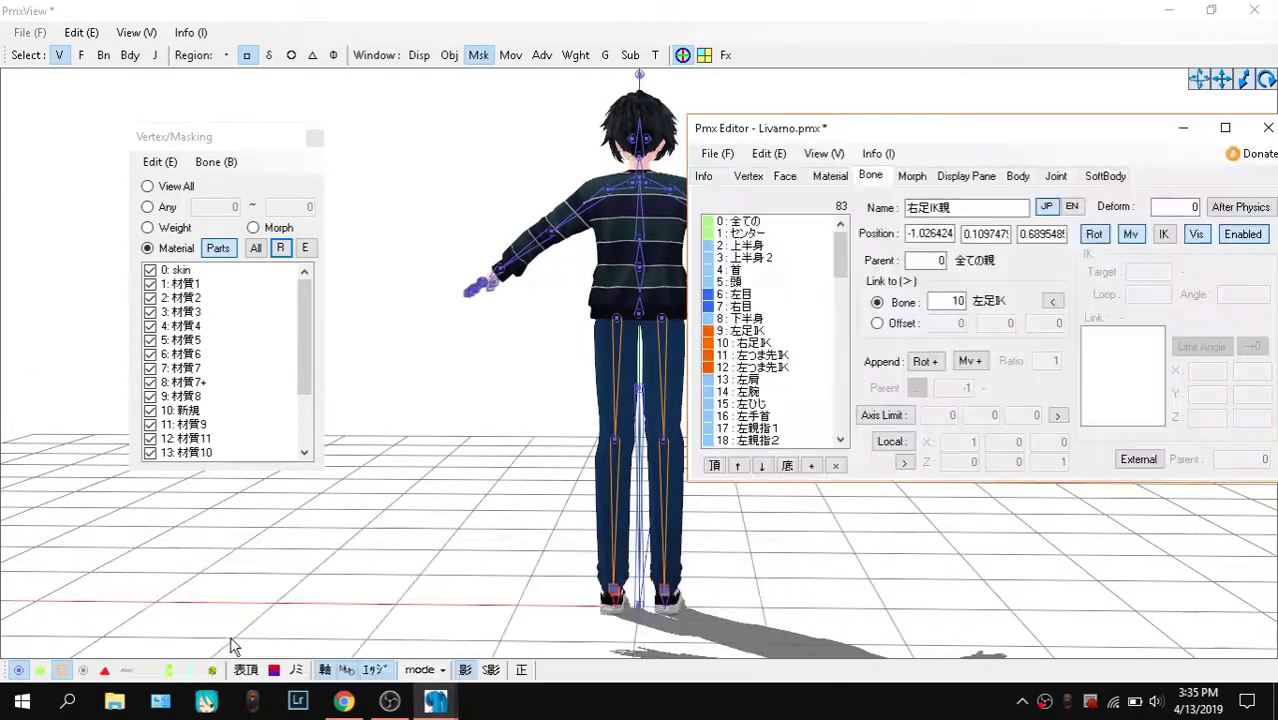
click(790, 331)
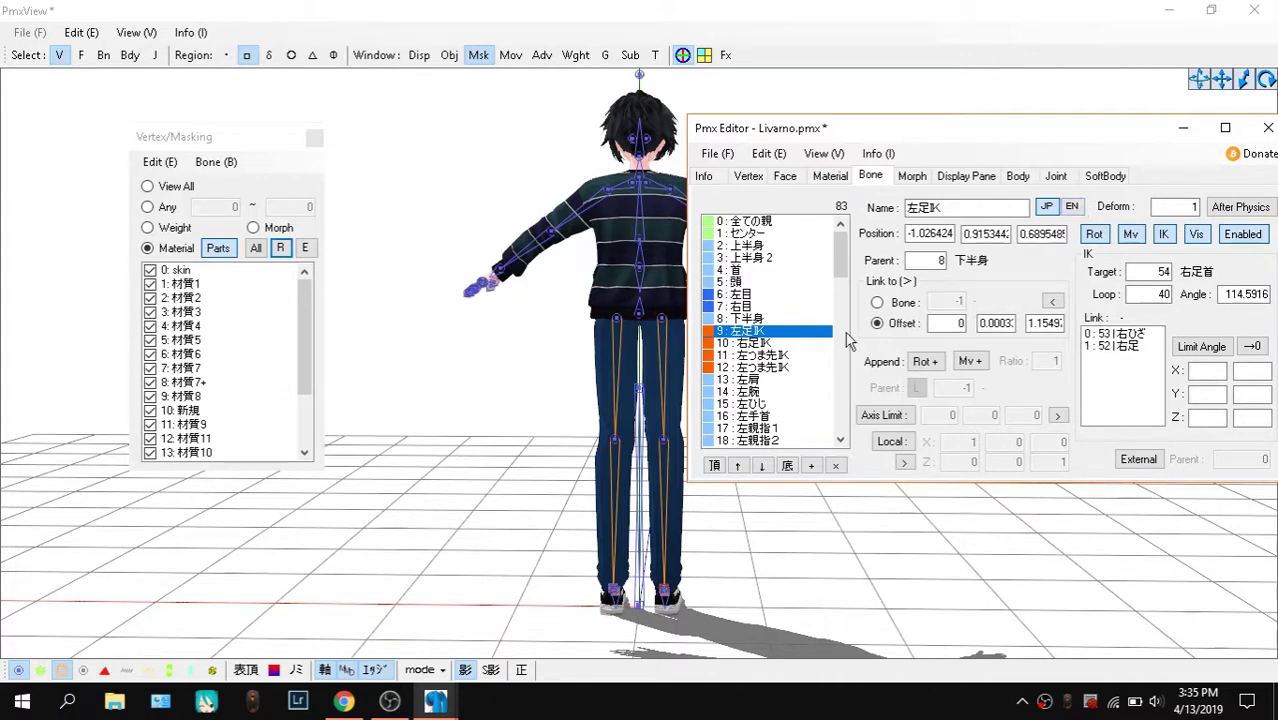
click(771, 343)
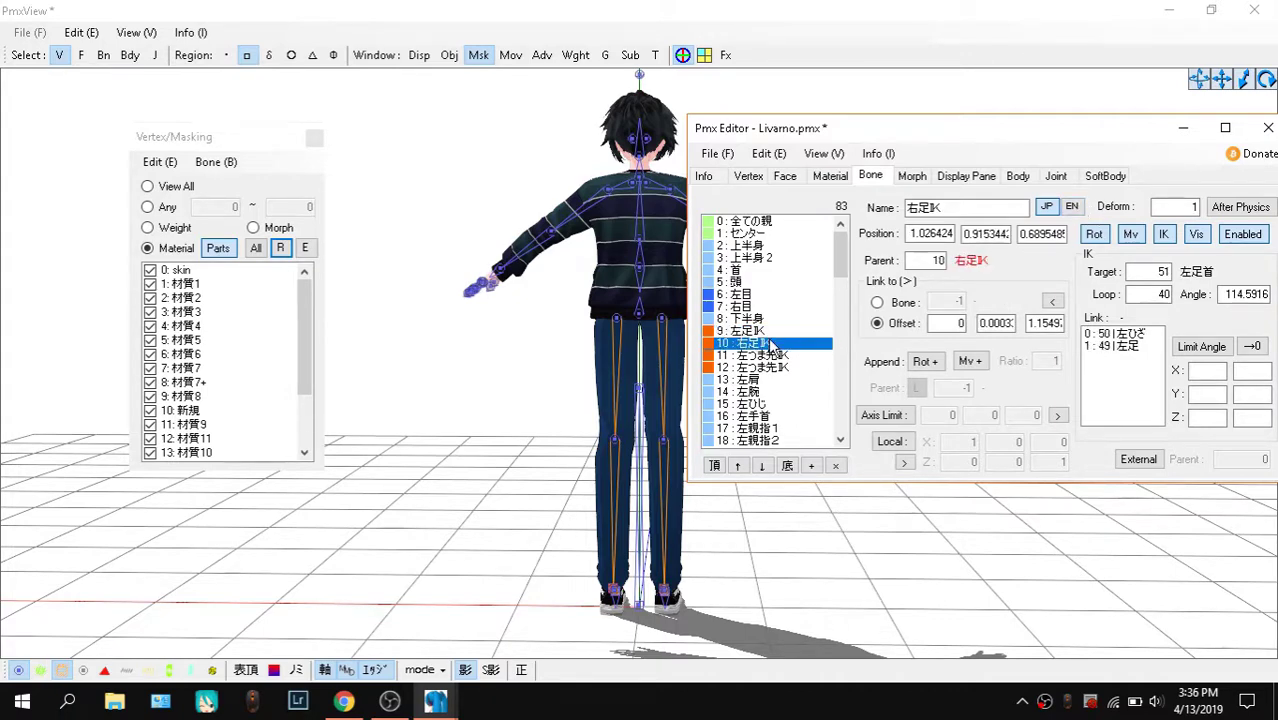
click(767, 335)
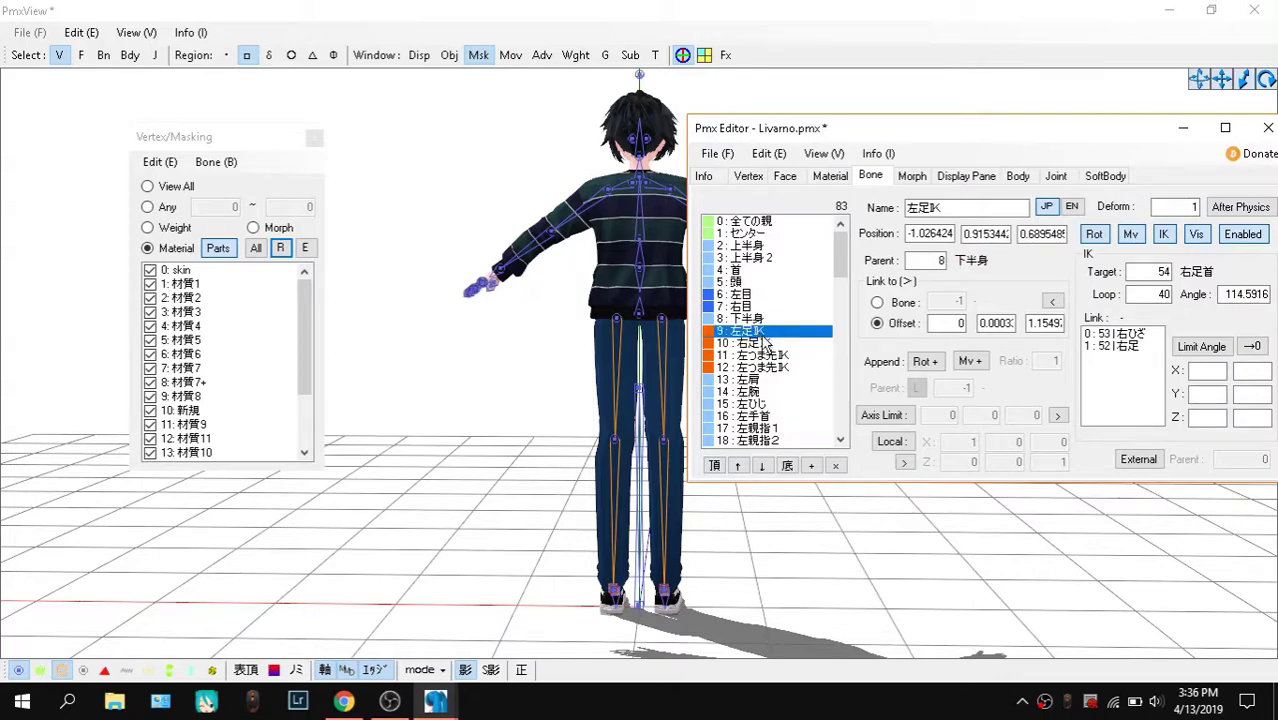
click(739, 320)
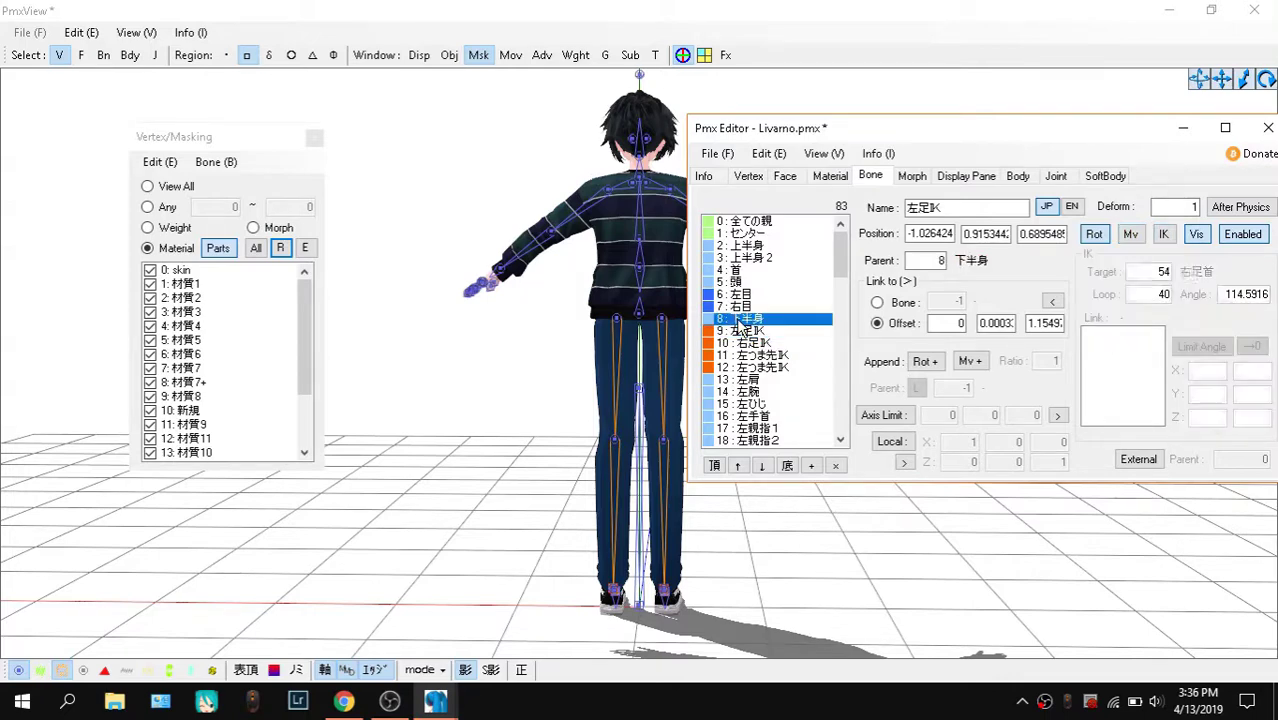
click(750, 331)
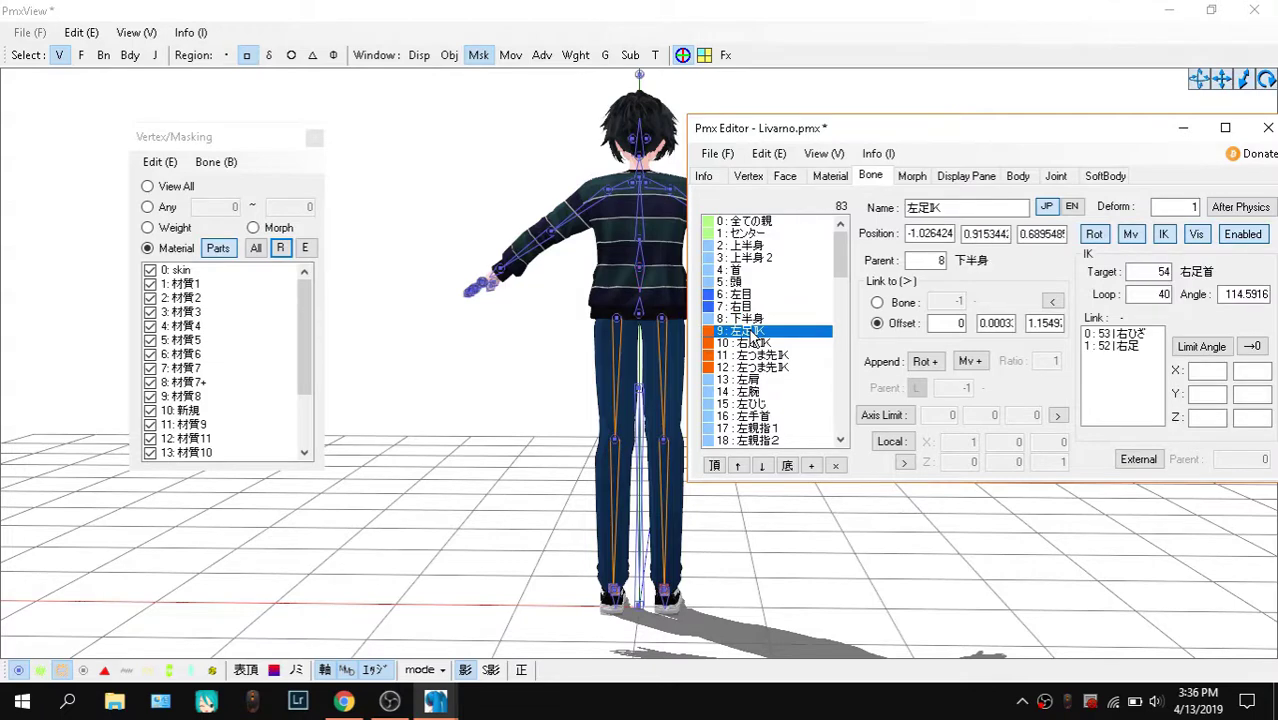
click(763, 344)
click(759, 333)
click(768, 344)
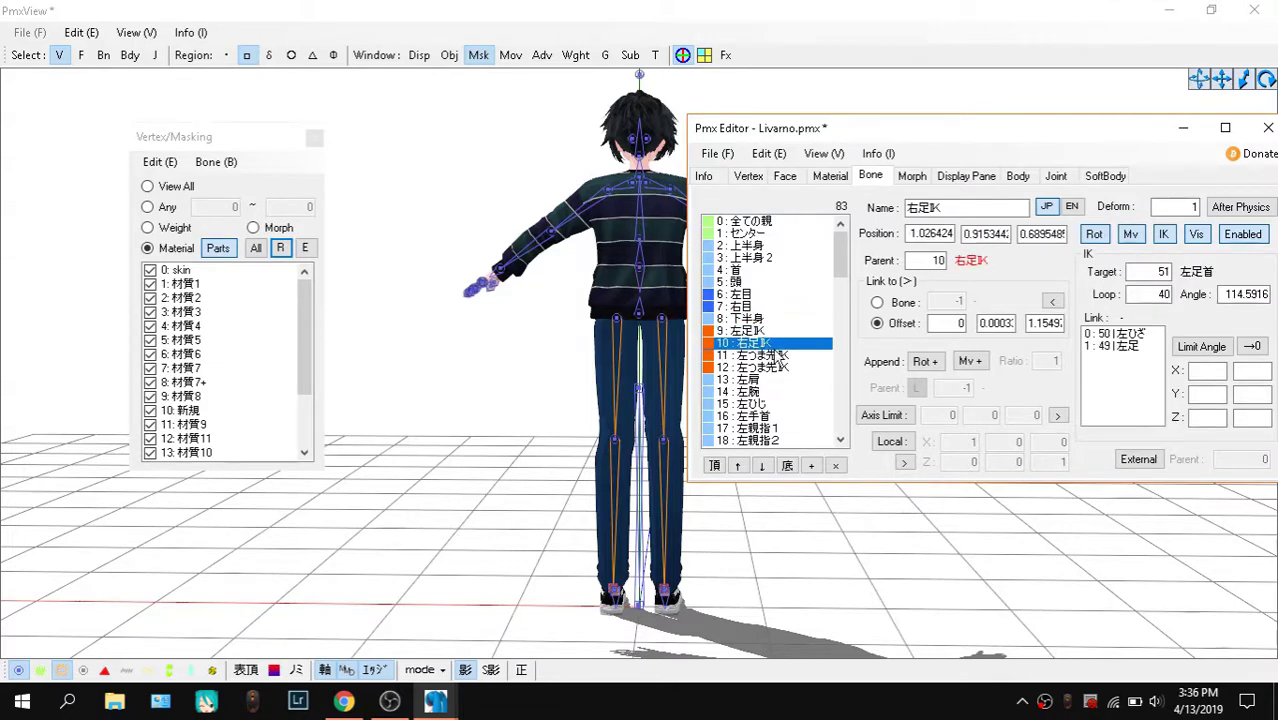
key(Up)
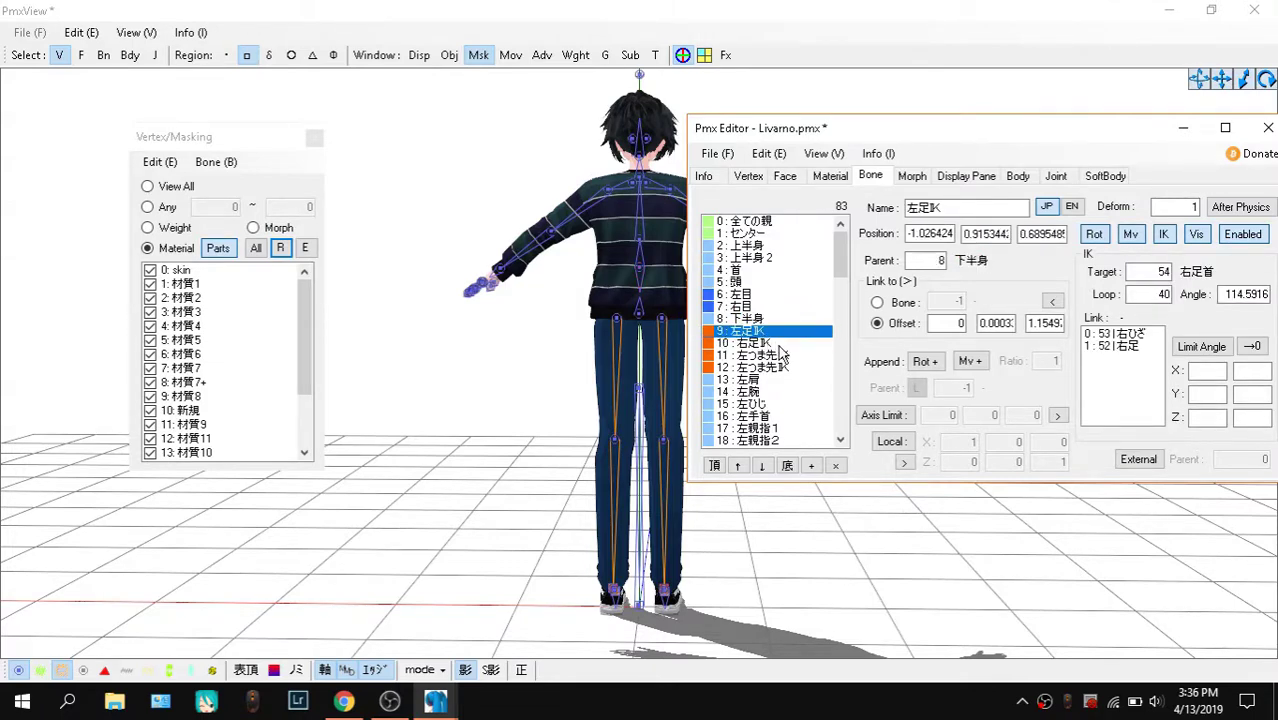
click(779, 345)
click(758, 321)
click(765, 332)
click(771, 341)
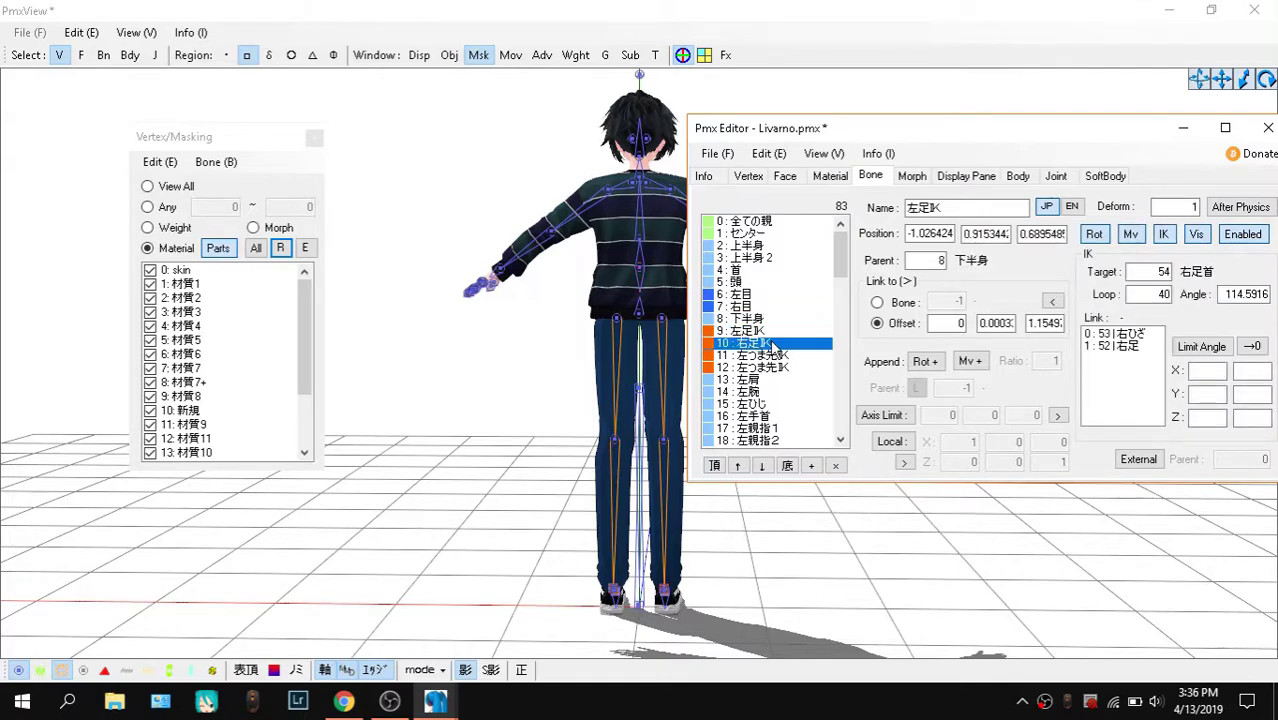
click(769, 366)
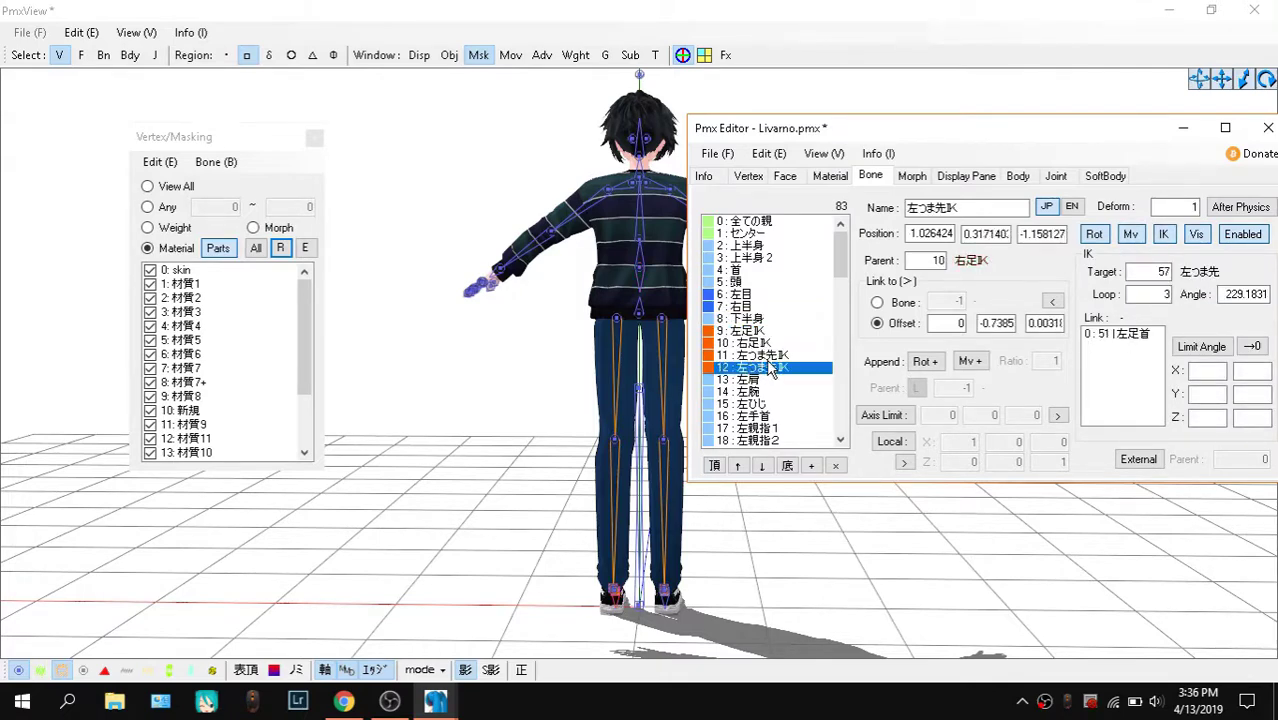
click(766, 359)
Open the Transform View and test the 右足IK bone by raising it while viewing the model from the side
click(646, 58)
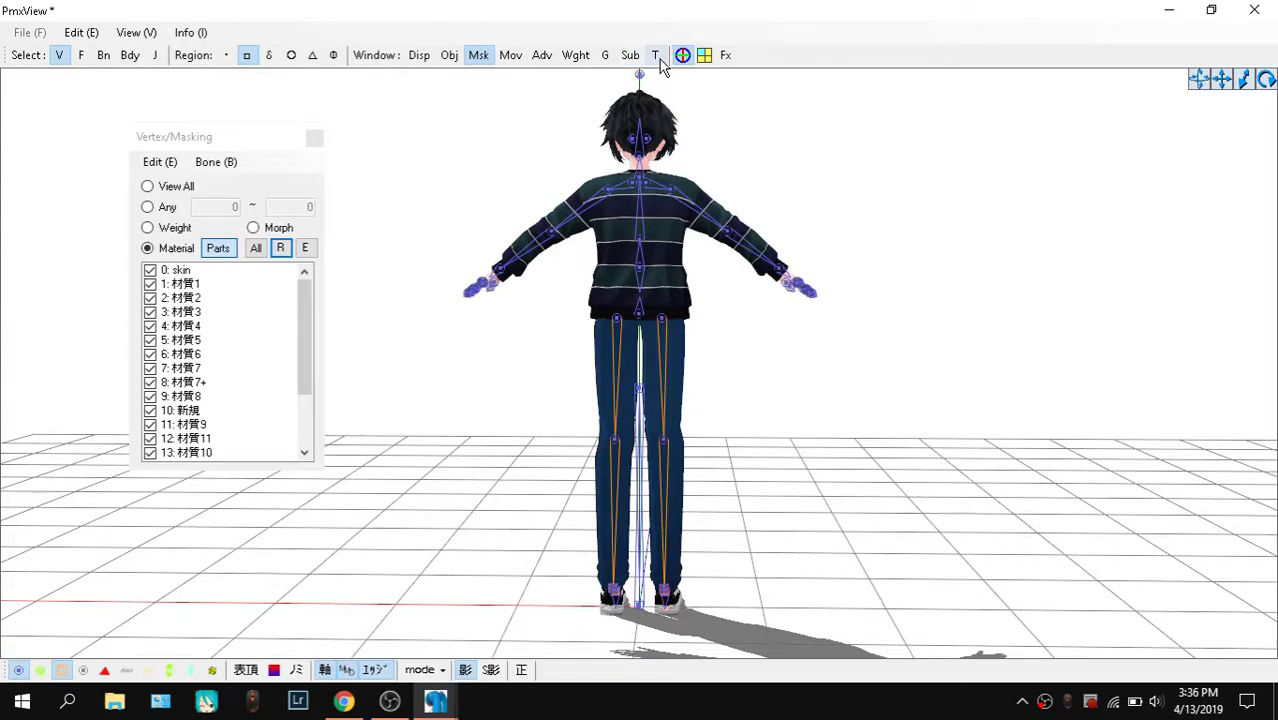
click(657, 57)
right_drag(675, 283, 359, 205)
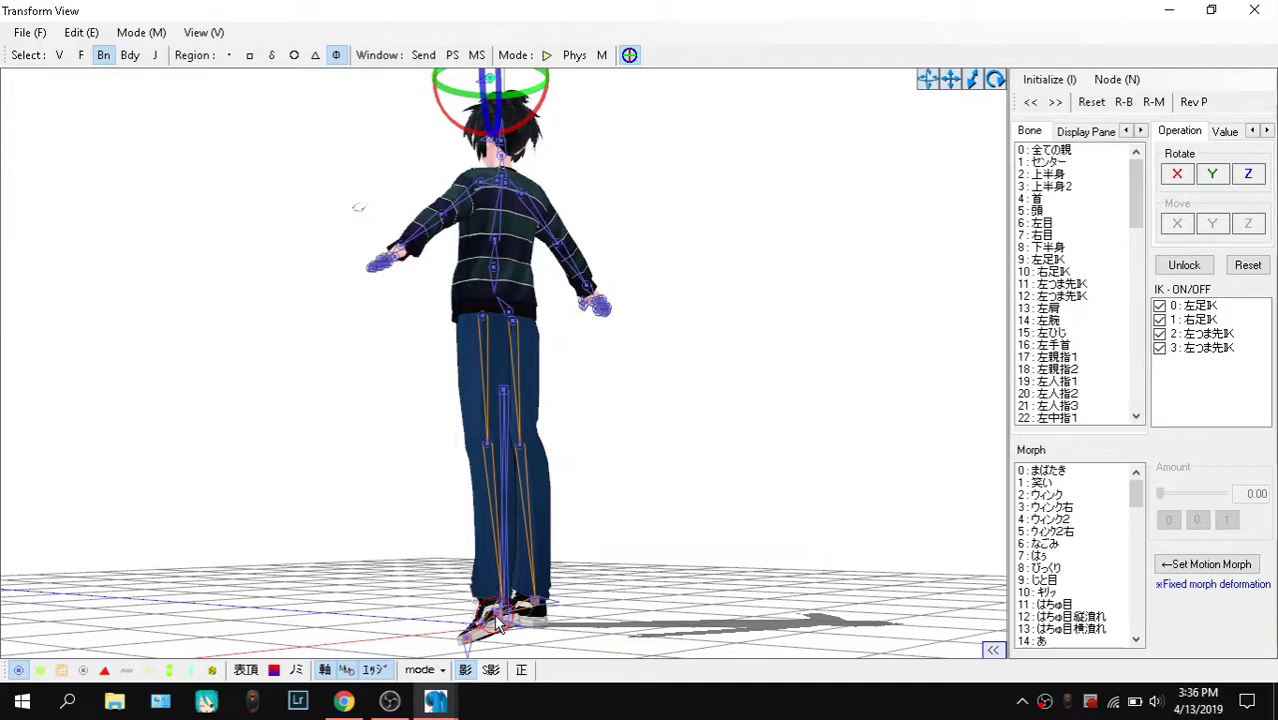
click(501, 622)
drag(497, 536, 492, 510)
right_drag(702, 564, 746, 563)
click(504, 604)
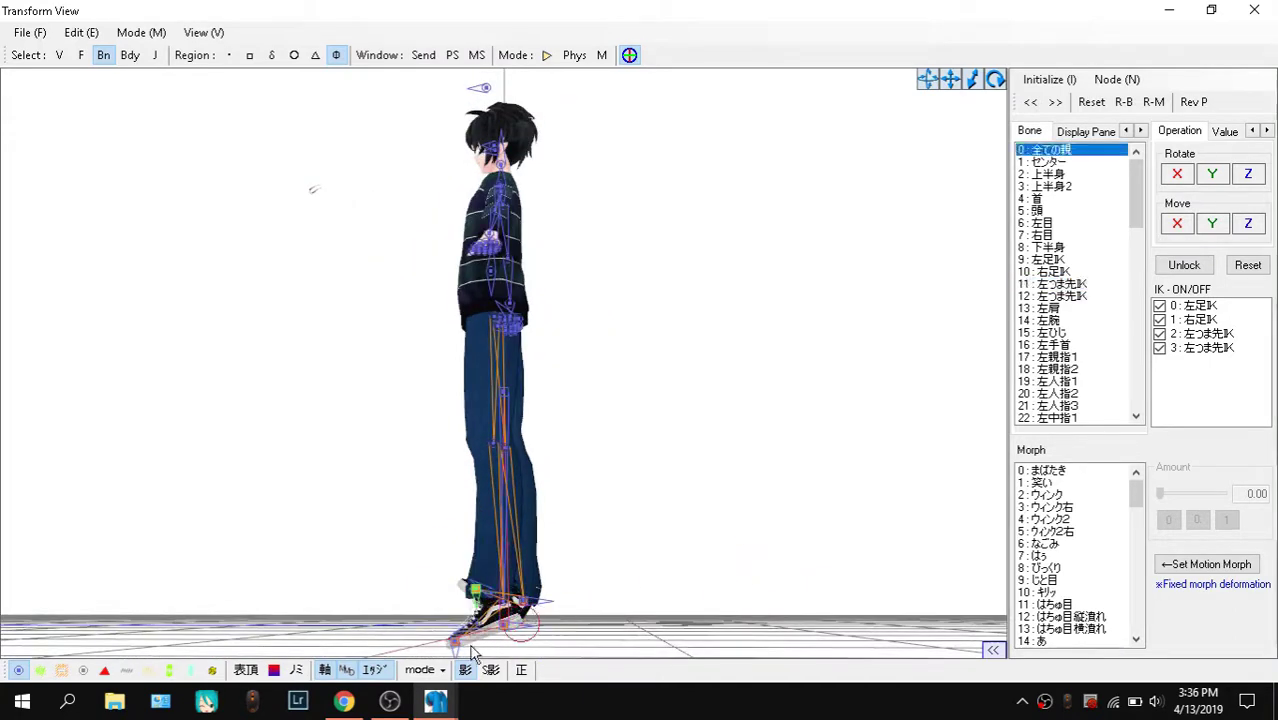
click(498, 620)
click(498, 626)
click(505, 625)
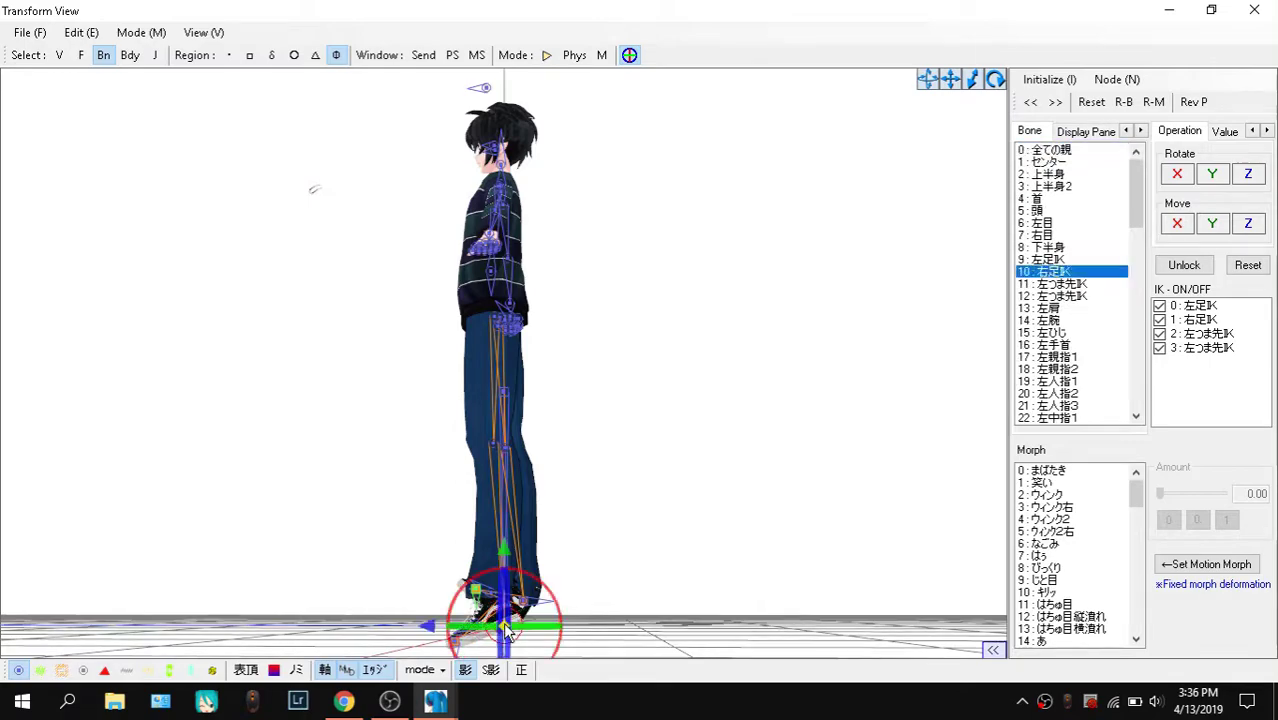
mouse_move(514, 585)
mouse_down()
mouse_move(516, 515)
mouse_move(510, 572)
mouse_up()
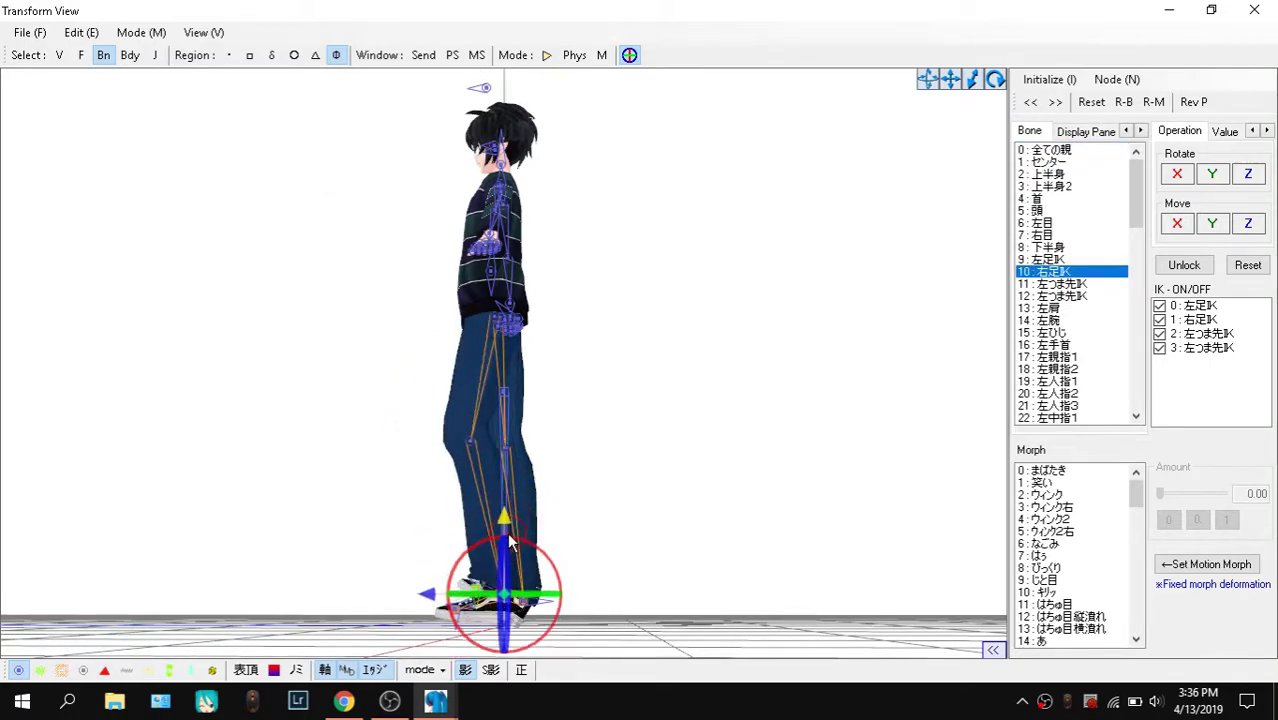
Test the 左足IK bone by raising and rotating the foot, check the pose from the front, and close the Transform View
right_drag(591, 551, 551, 590)
click(467, 622)
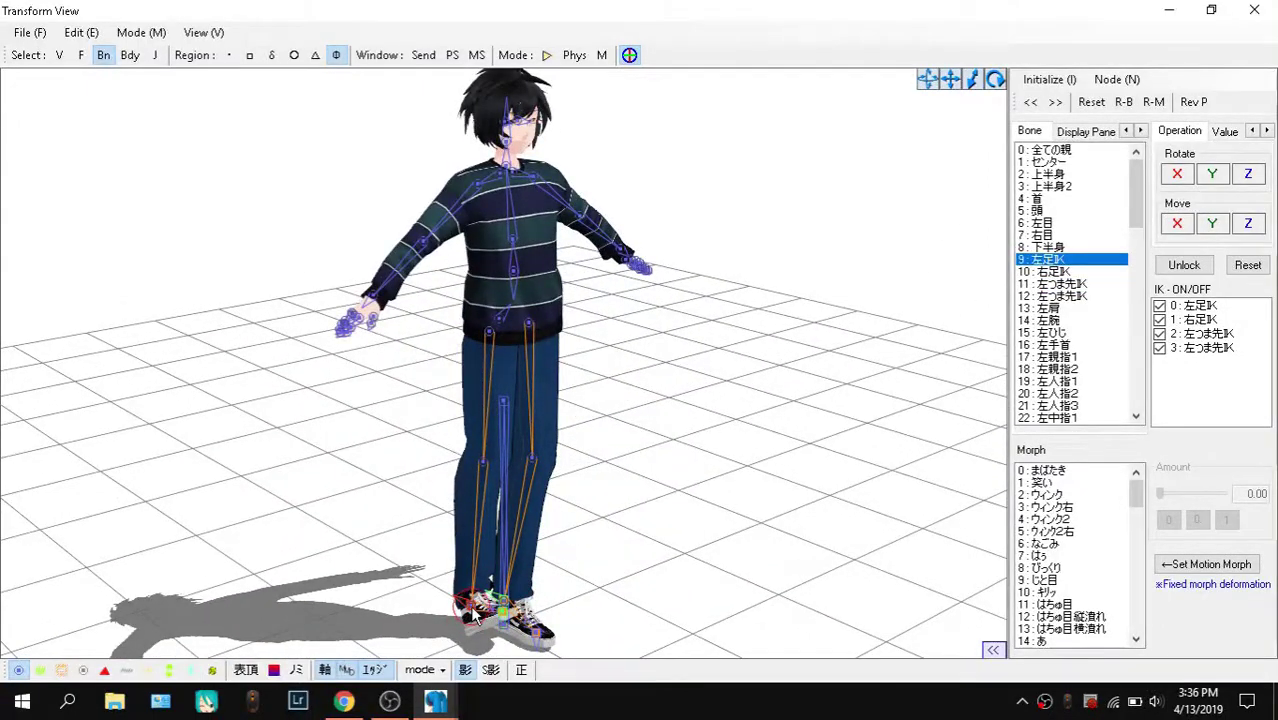
drag(472, 610, 471, 457)
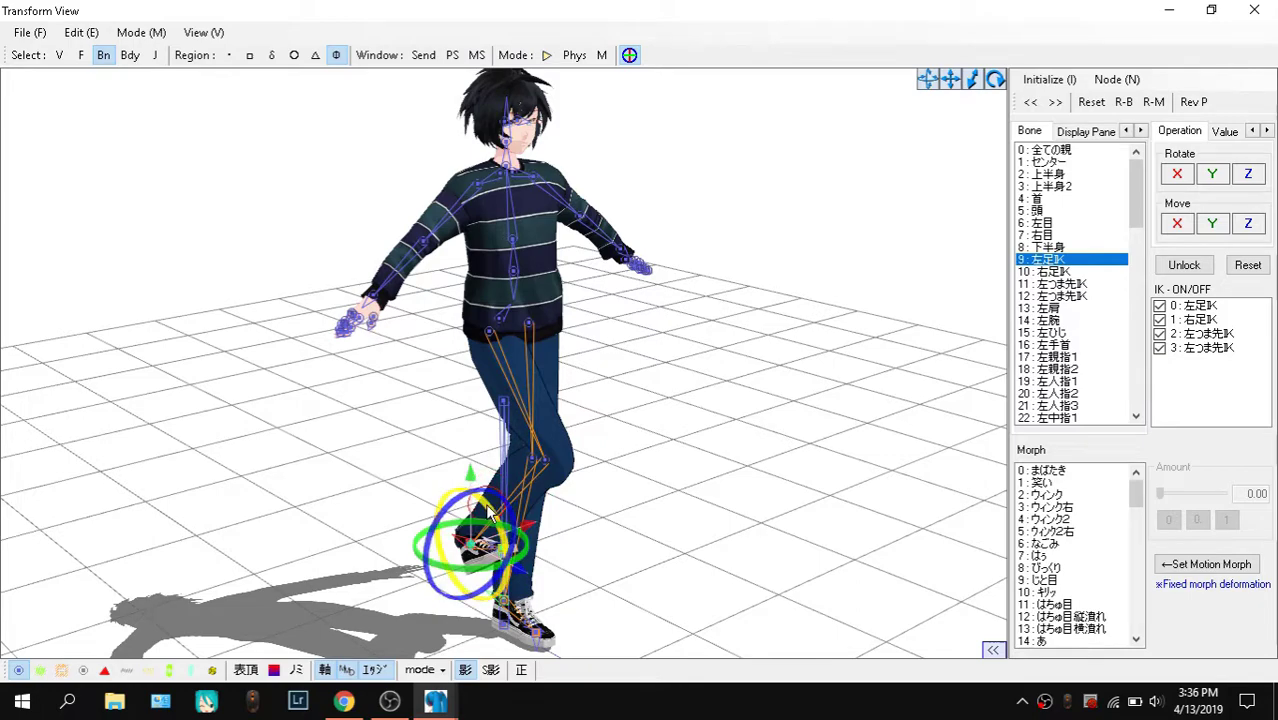
drag(493, 513, 497, 515)
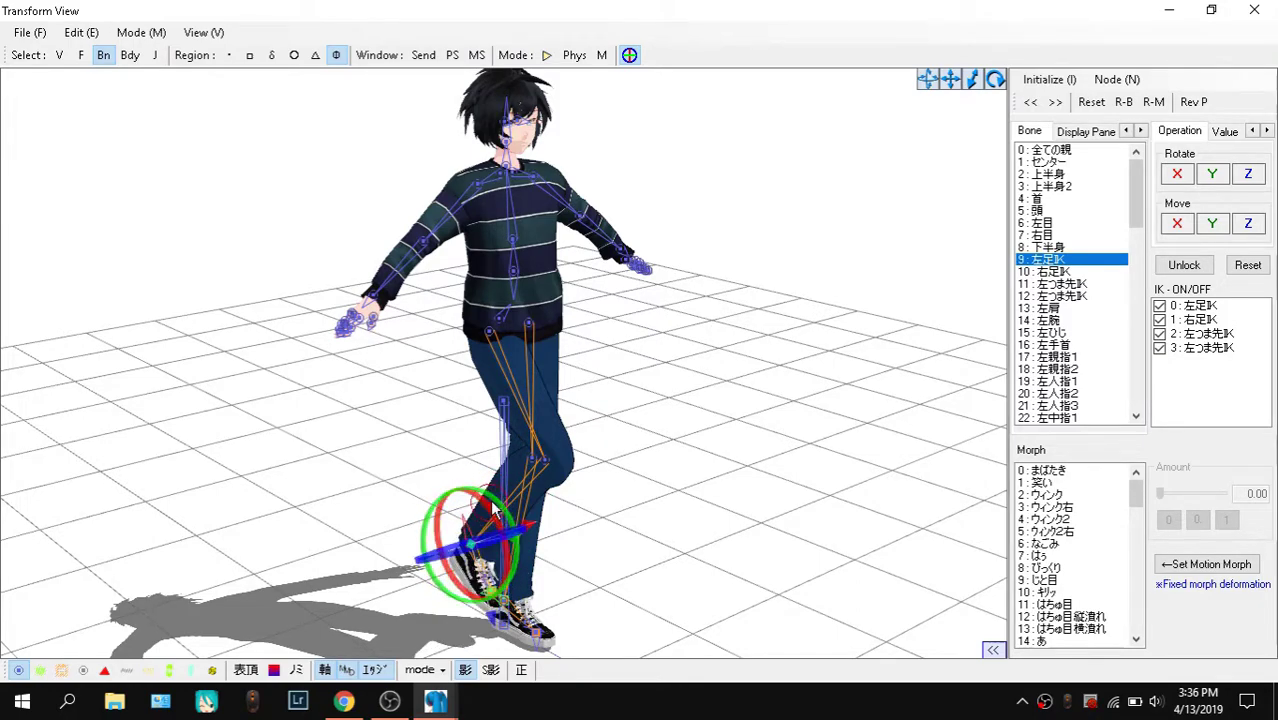
key(F3)
key(F2)
click(723, 480)
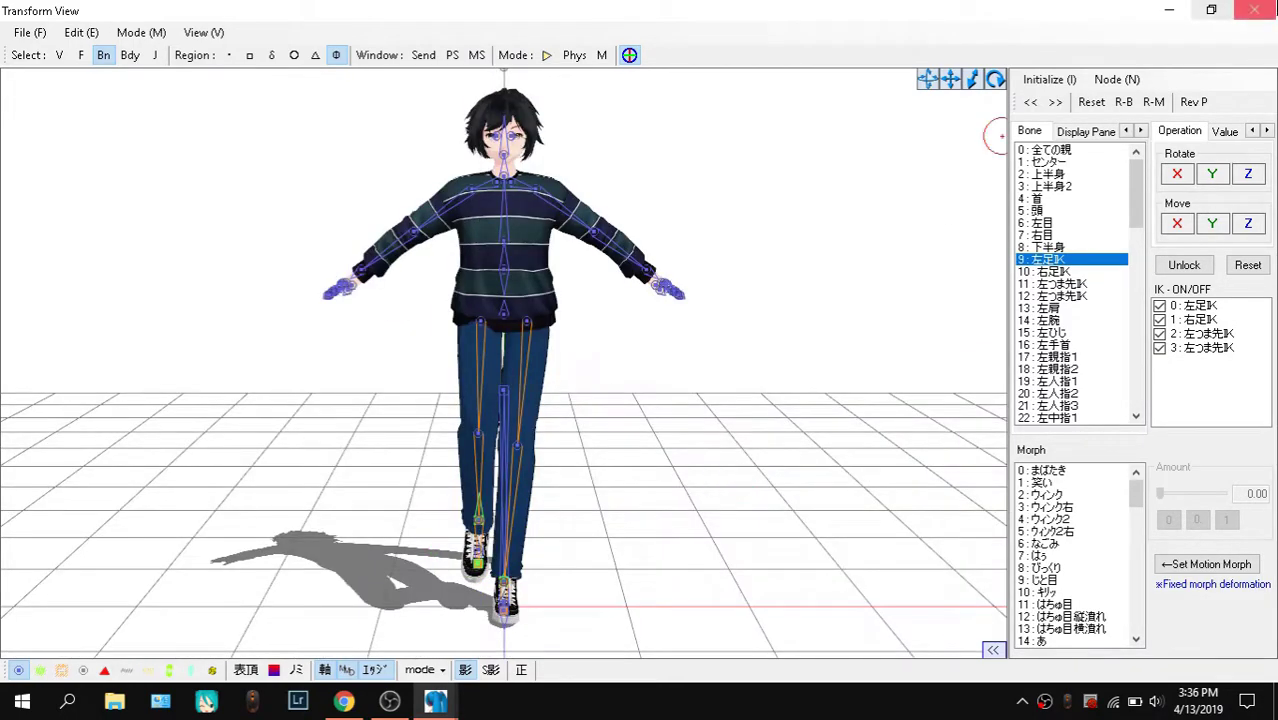
click(1254, 10)
Recheck the settings of 左足IK and 右足IK and the first 左つま先IK bone in Livarno's bone list
click(436, 703)
click(254, 642)
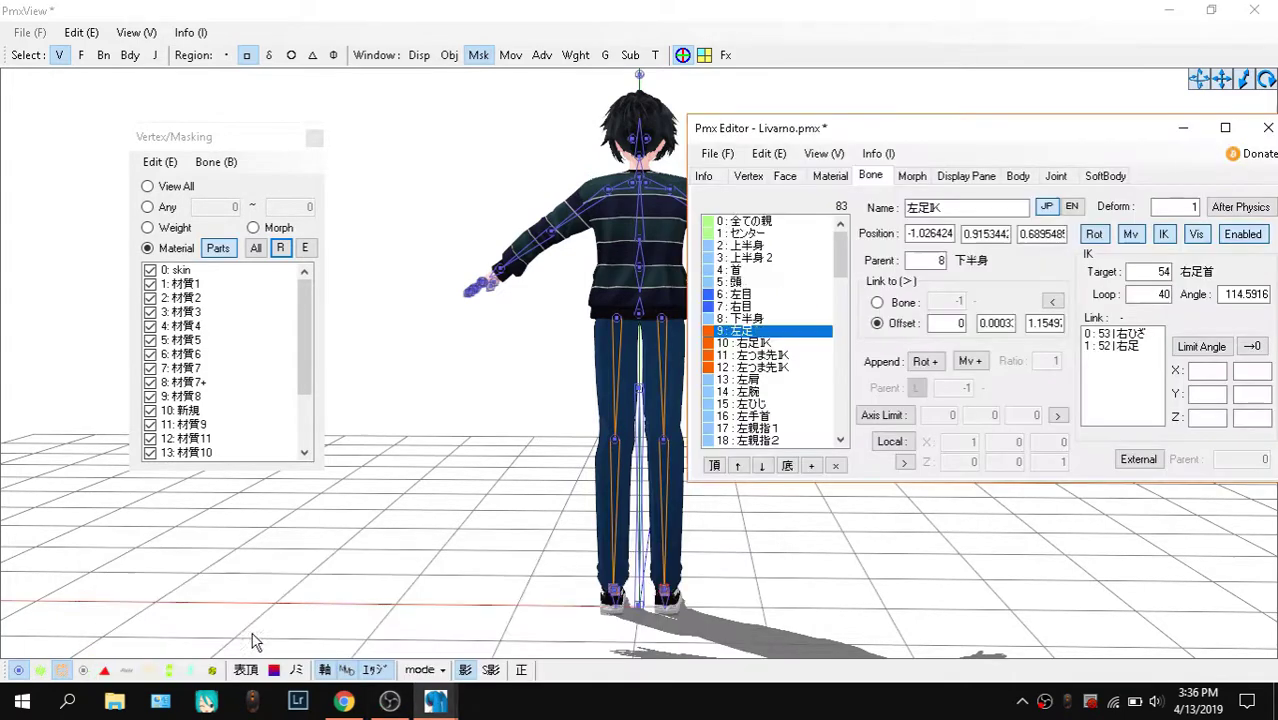
click(778, 345)
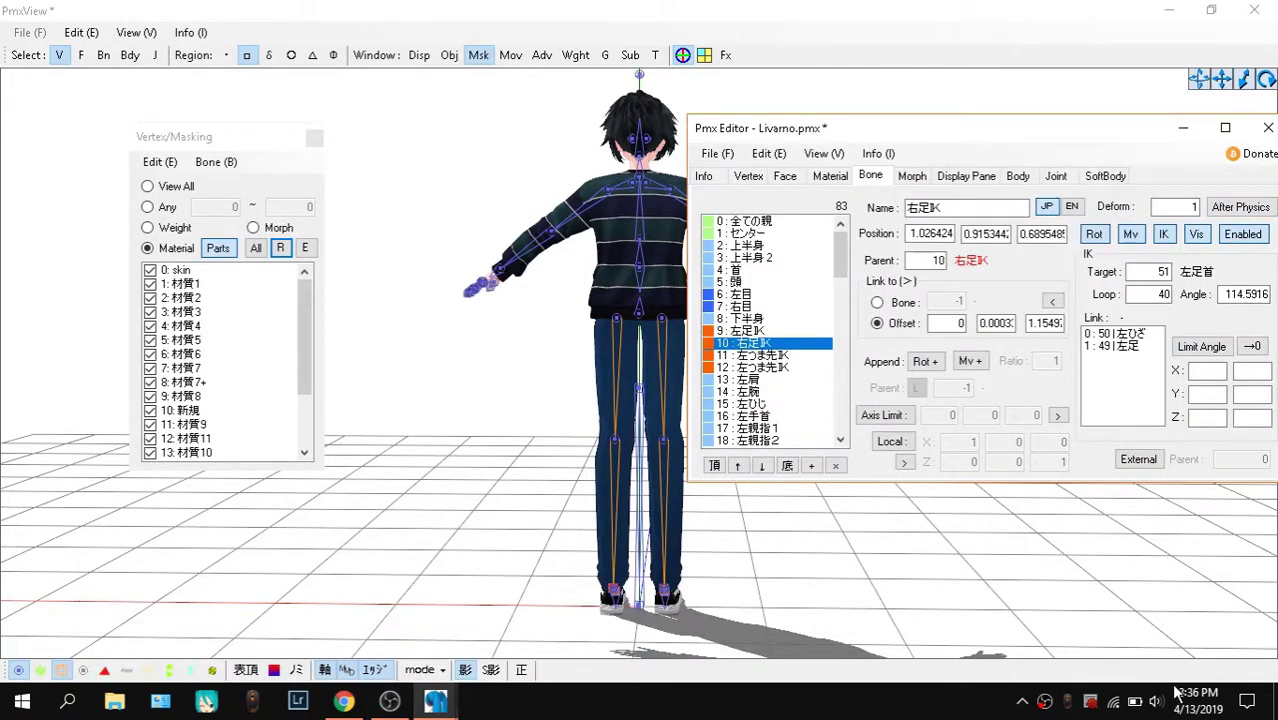
click(777, 332)
click(775, 345)
click(773, 332)
click(775, 344)
click(783, 356)
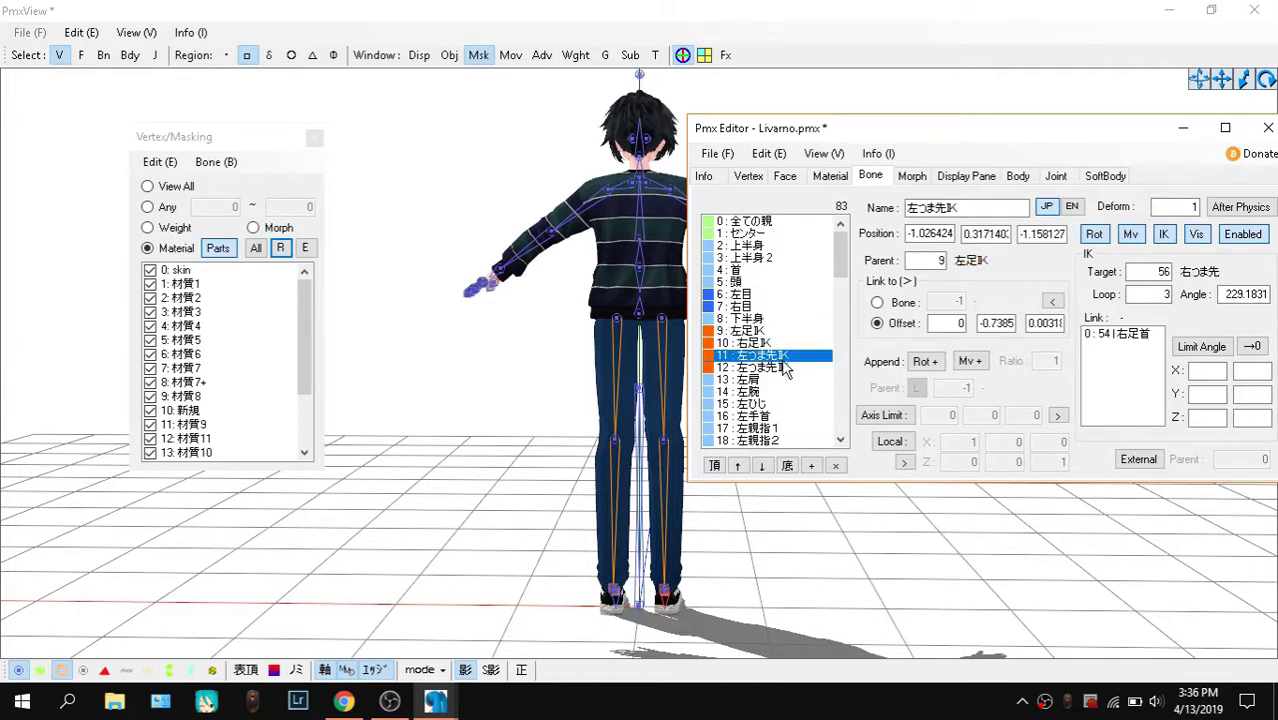
click(757, 336)
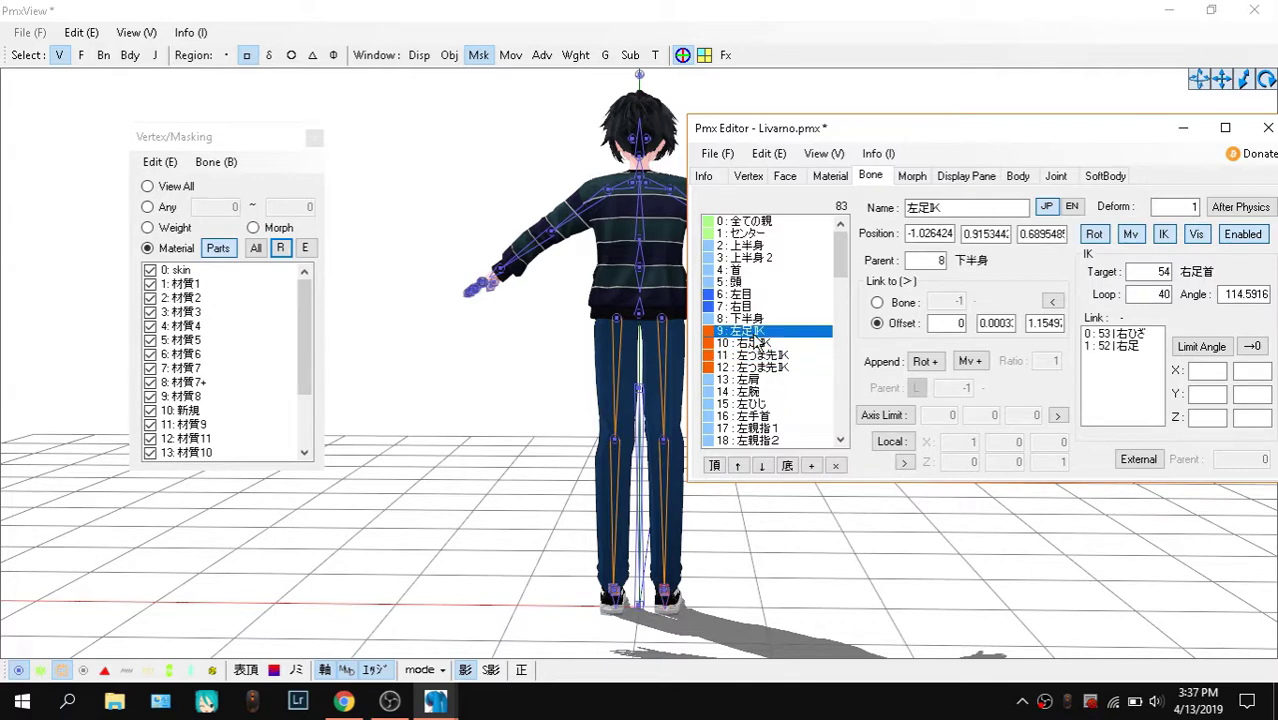
Compare Livarno's toe IK bones and 右足IK with their positions on the model from the side
right_drag(578, 507, 574, 588)
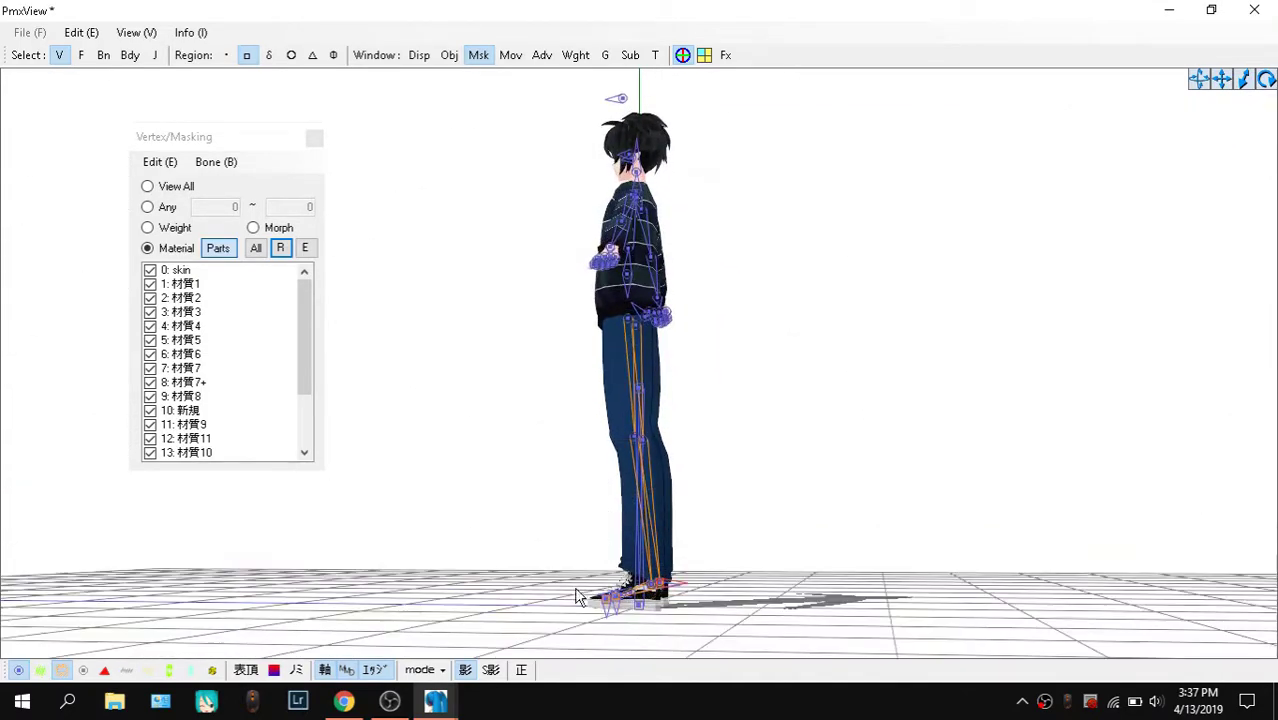
mouse_move(445, 708)
click(190, 620)
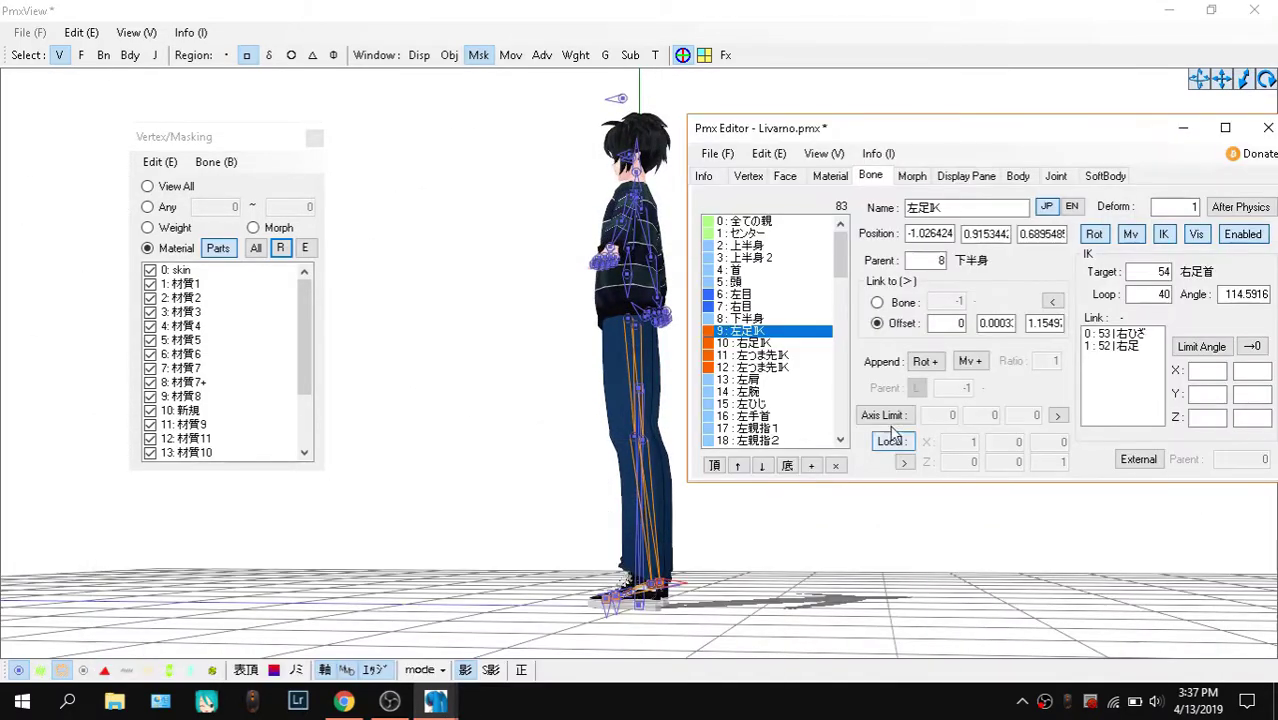
click(778, 358)
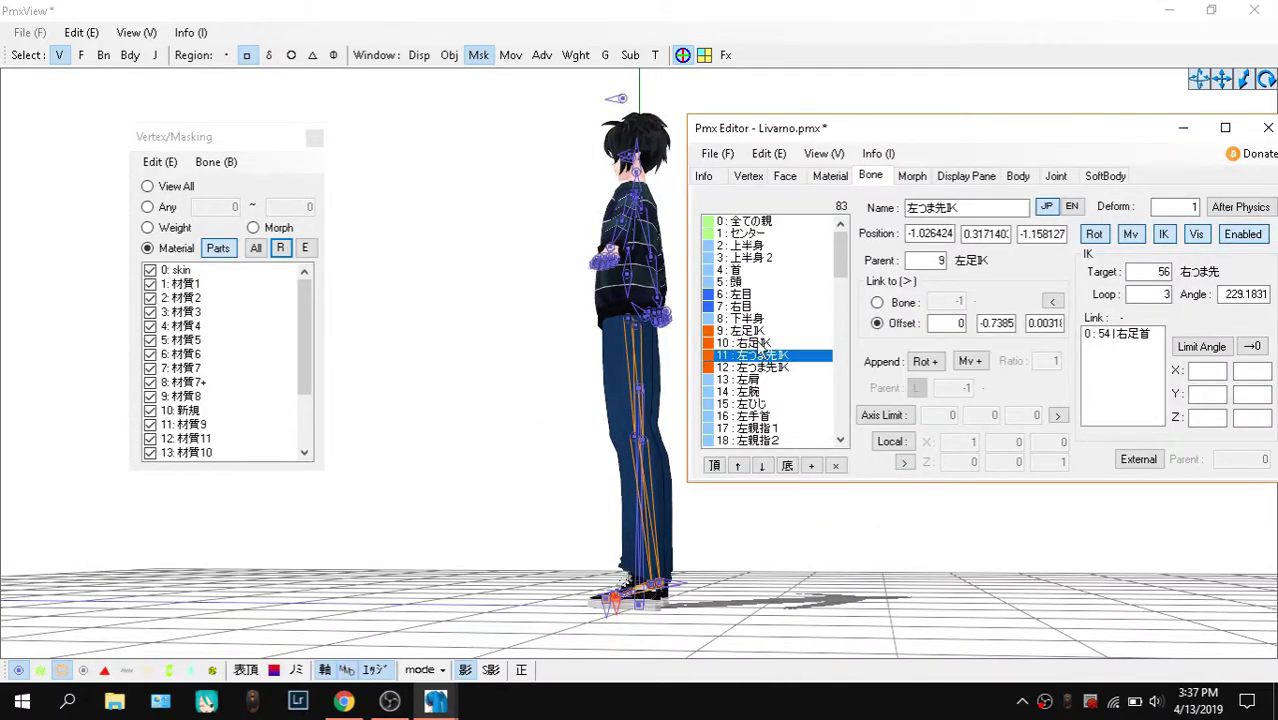
click(779, 368)
click(771, 344)
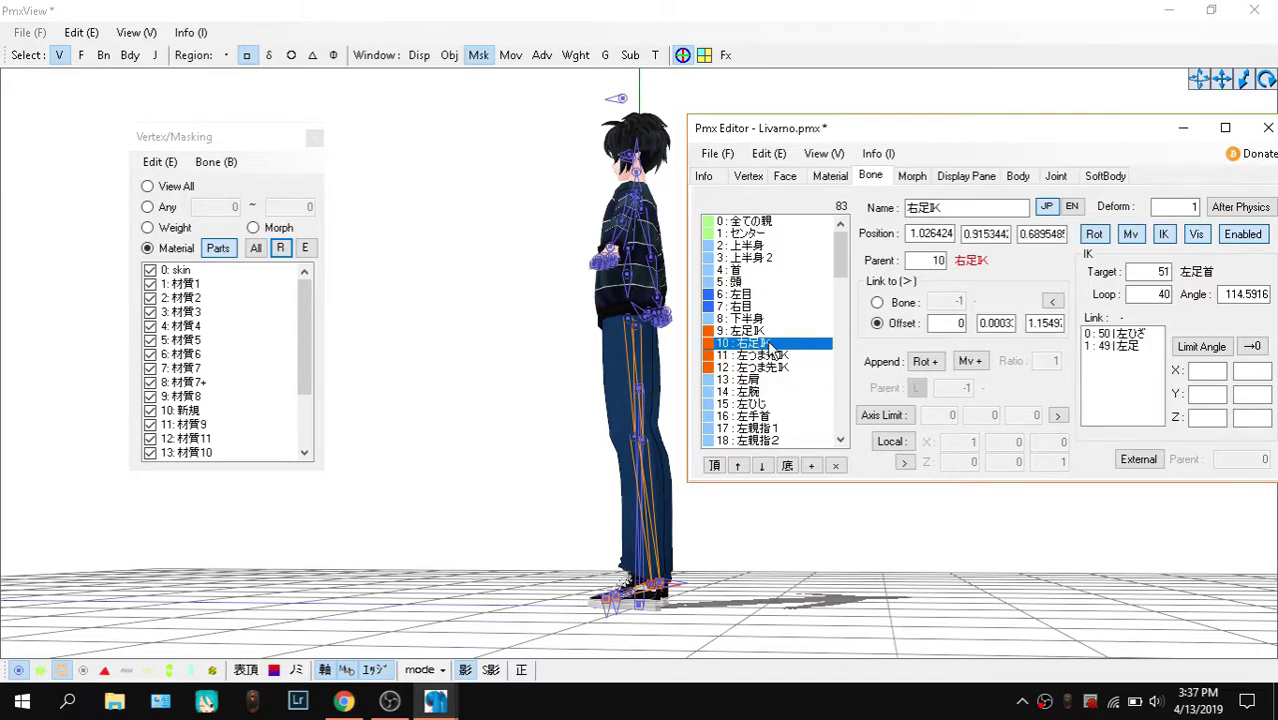
right_drag(770, 560, 699, 565)
Bring up KAITO's bone editor and model view beside Livarno, moving the editor window slightly lower
mouse_move(435, 700)
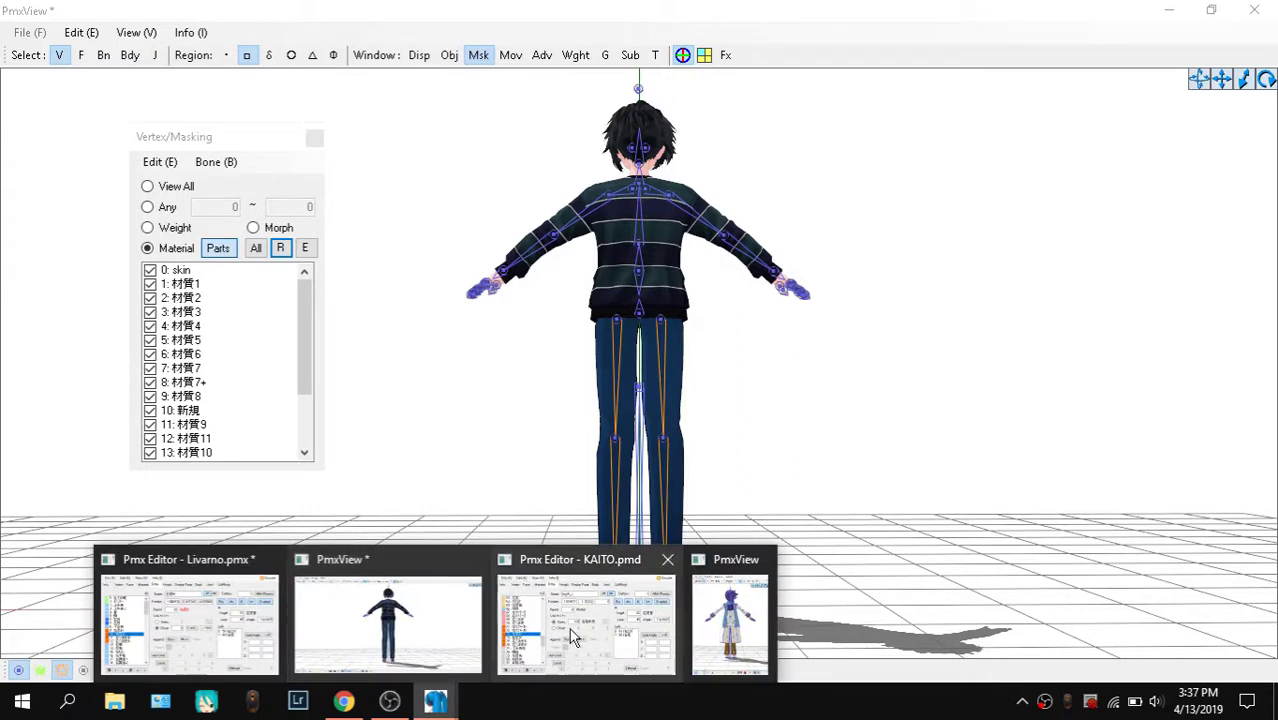
click(520, 628)
click(801, 577)
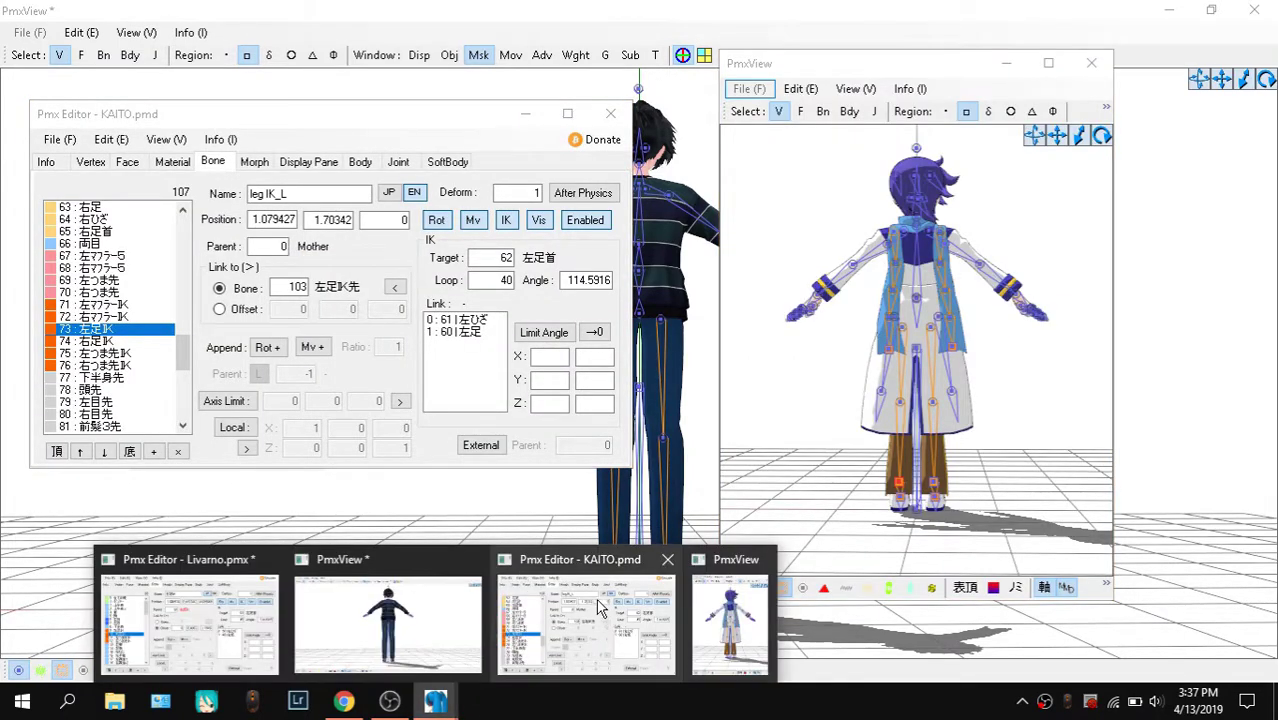
click(586, 615)
drag(207, 118, 233, 195)
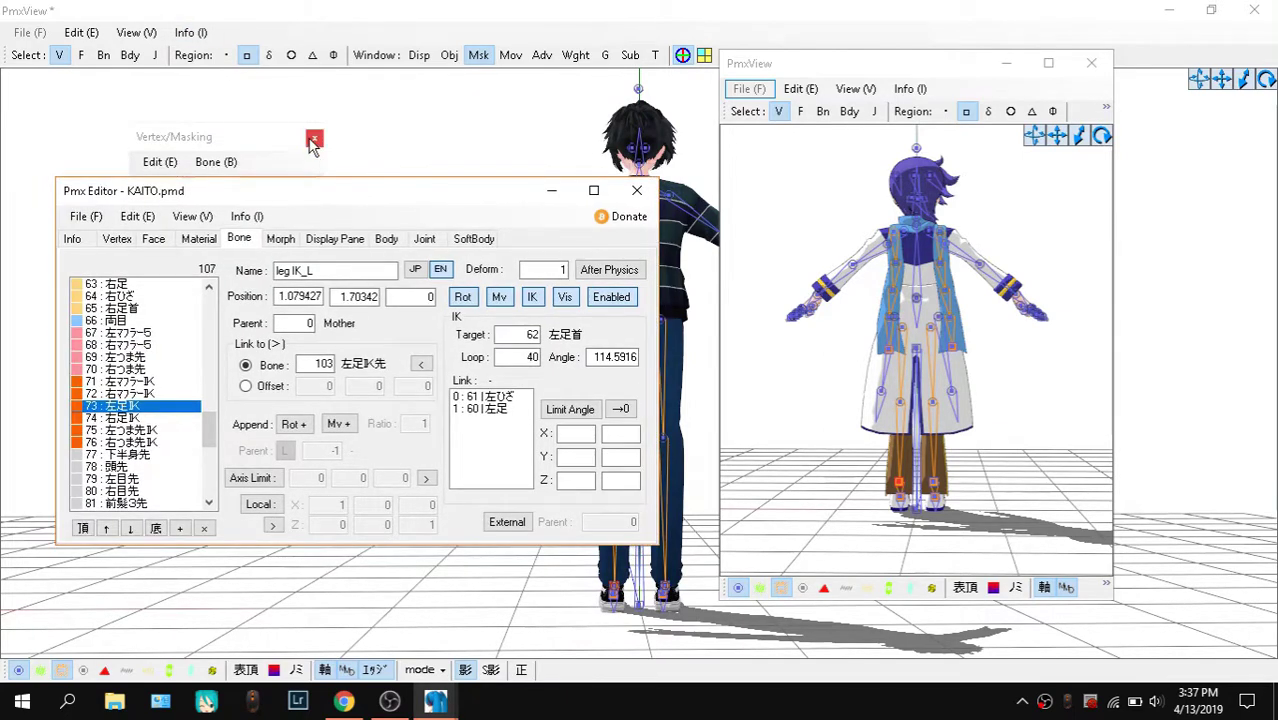
Close Livarno's Vertex/Masking window and bring KAITO's bone editor and model view back to the front
click(314, 138)
click(440, 670)
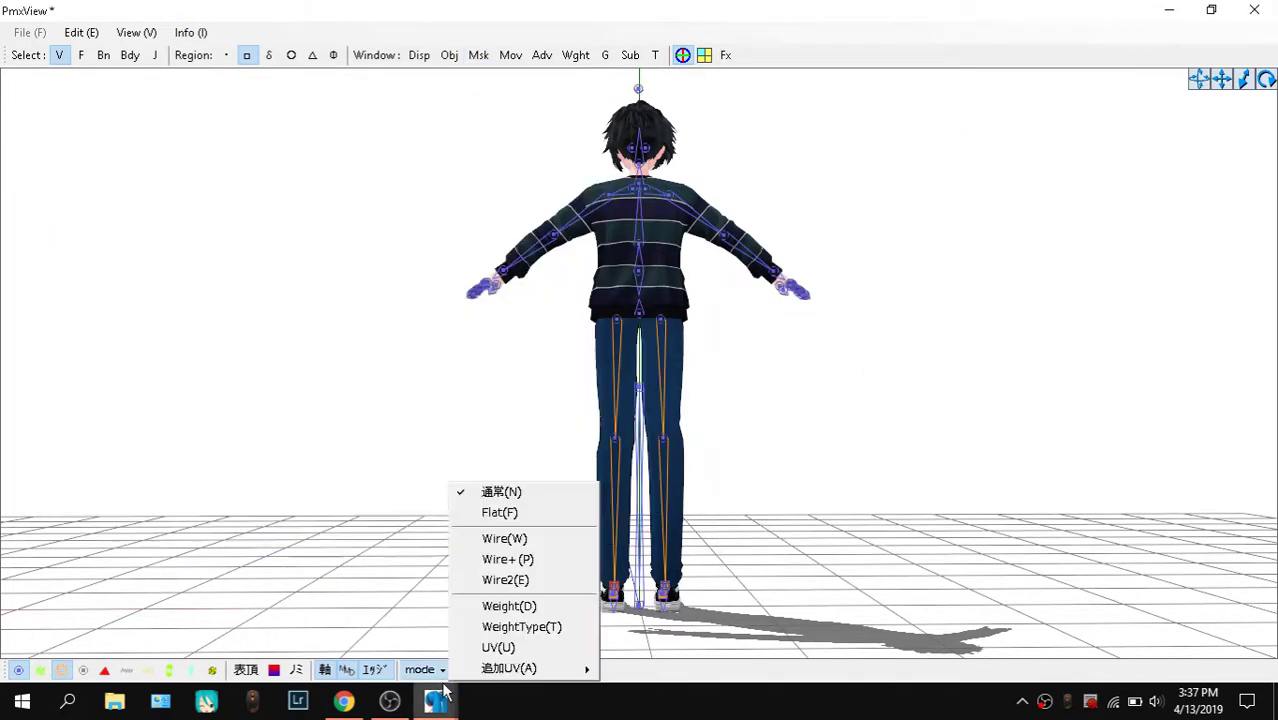
click(437, 700)
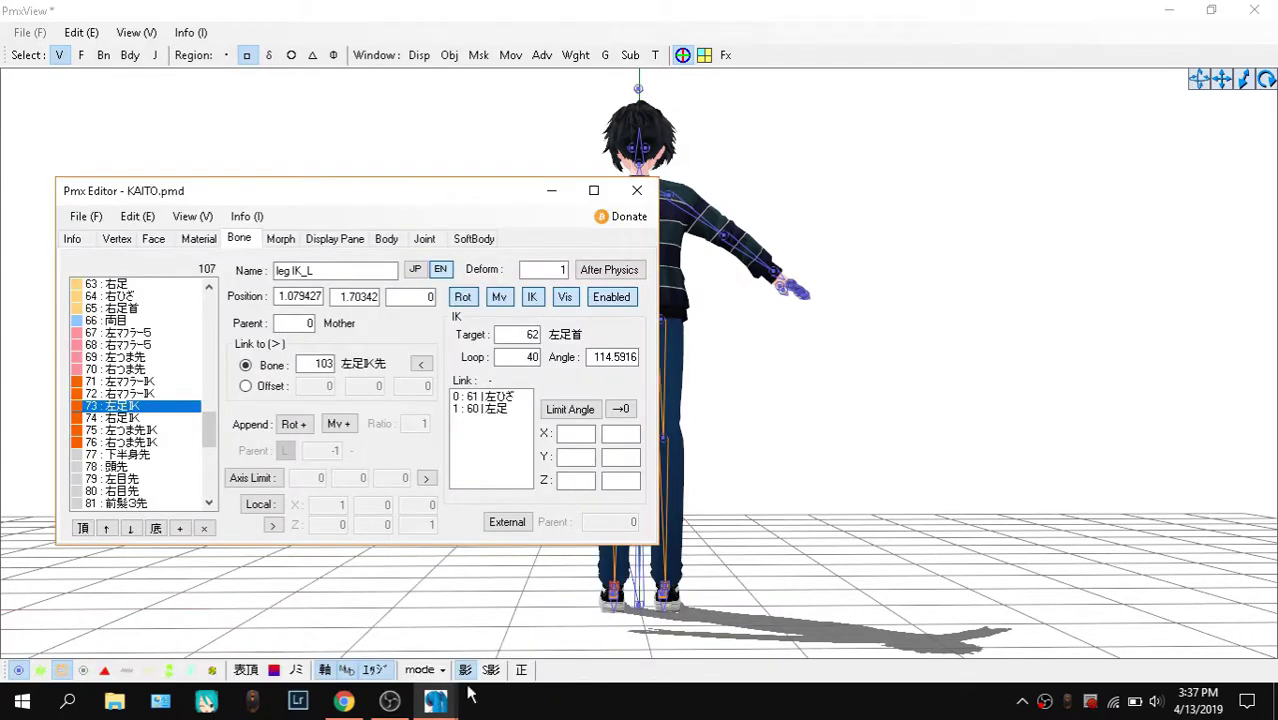
click(763, 594)
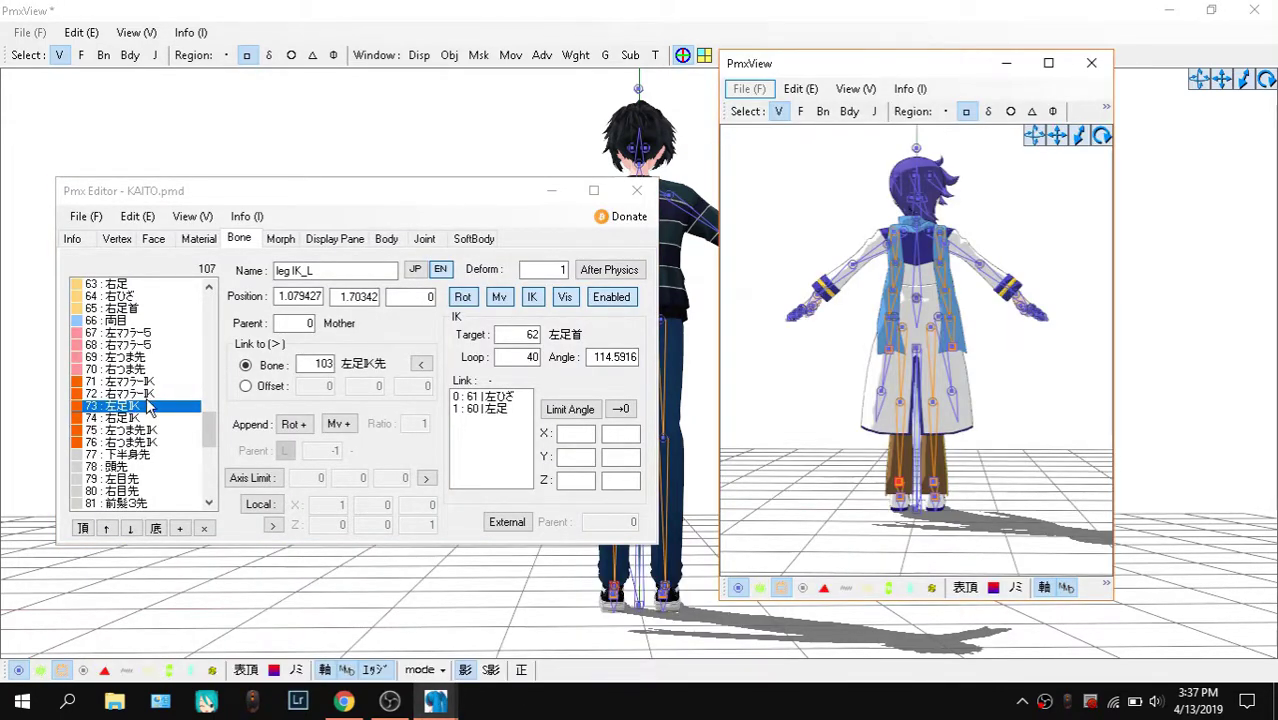
mouse_move(440, 700)
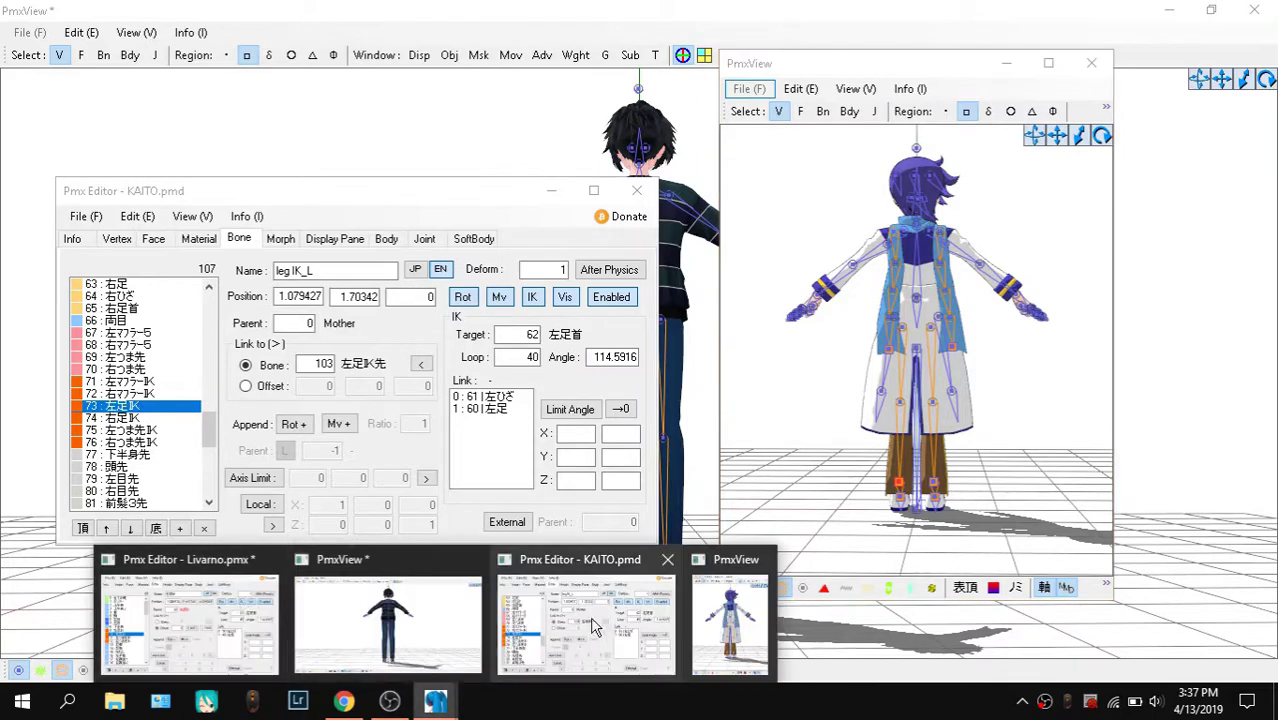
Review the settings of KAITO's leg and toe IK bones, and move 右足IK above 左足IK in Livarno's bone list
click(165, 620)
click(762, 331)
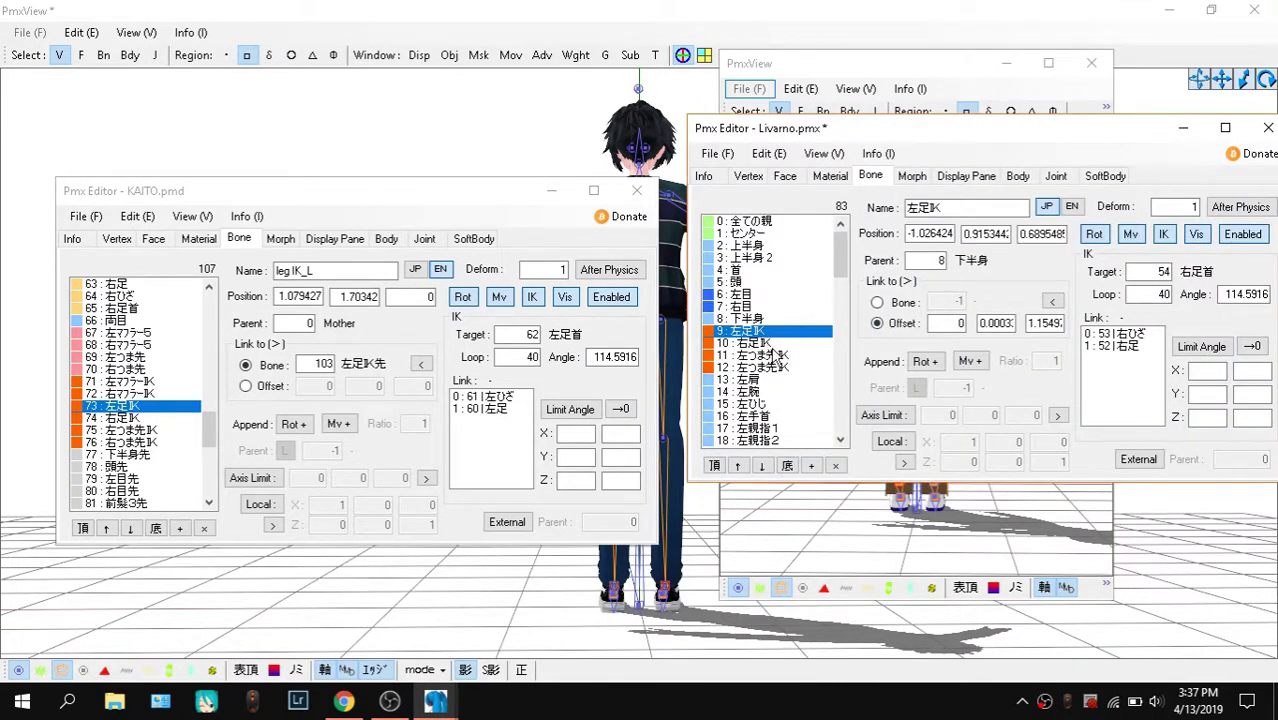
click(167, 431)
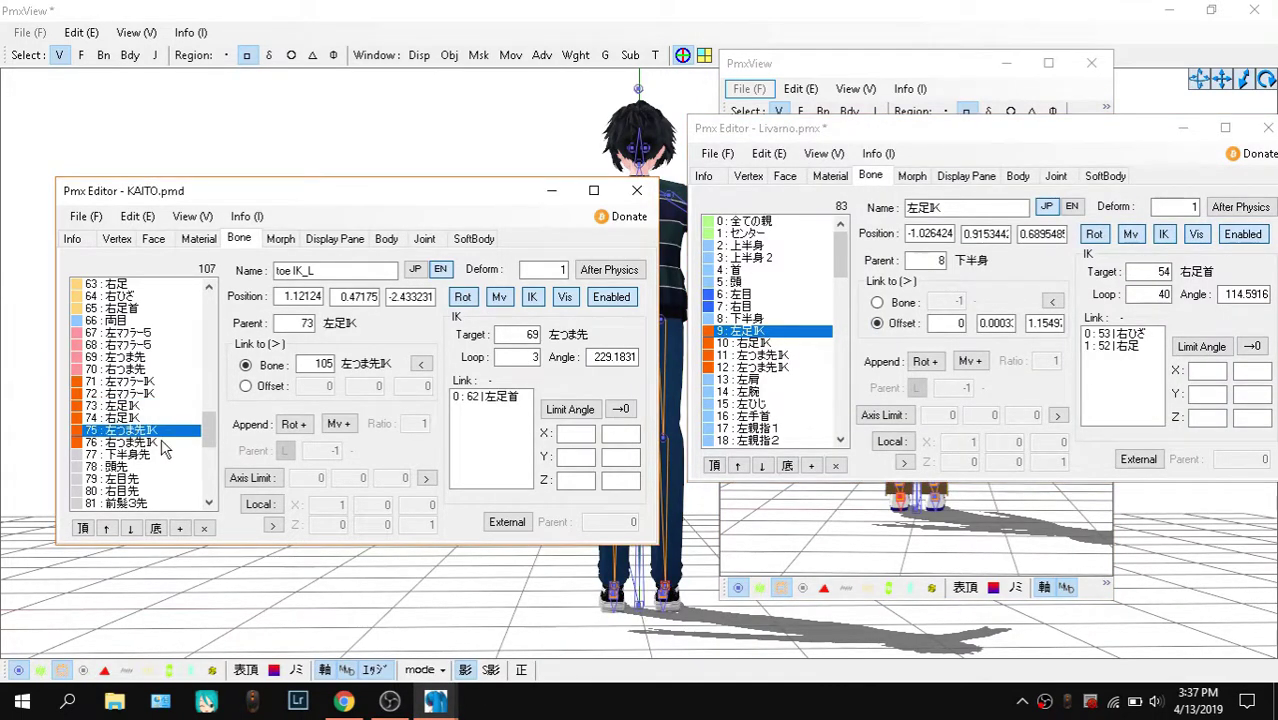
click(162, 443)
click(153, 419)
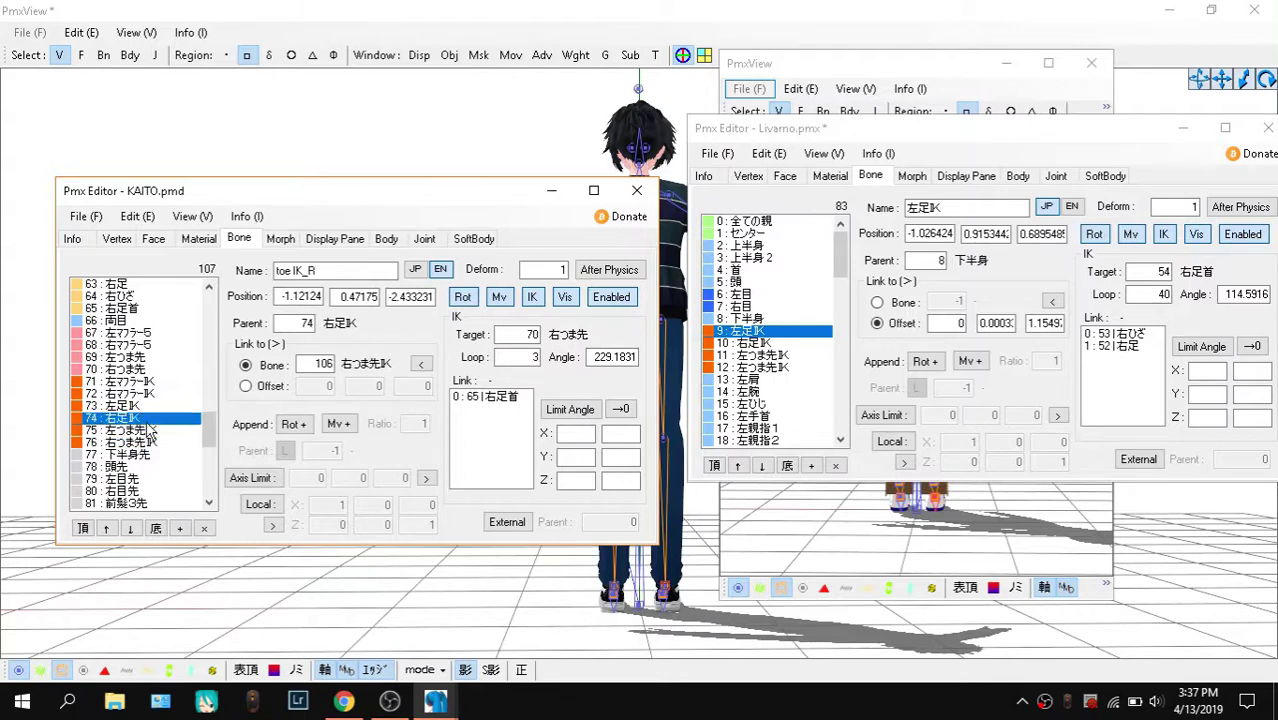
click(156, 406)
click(787, 342)
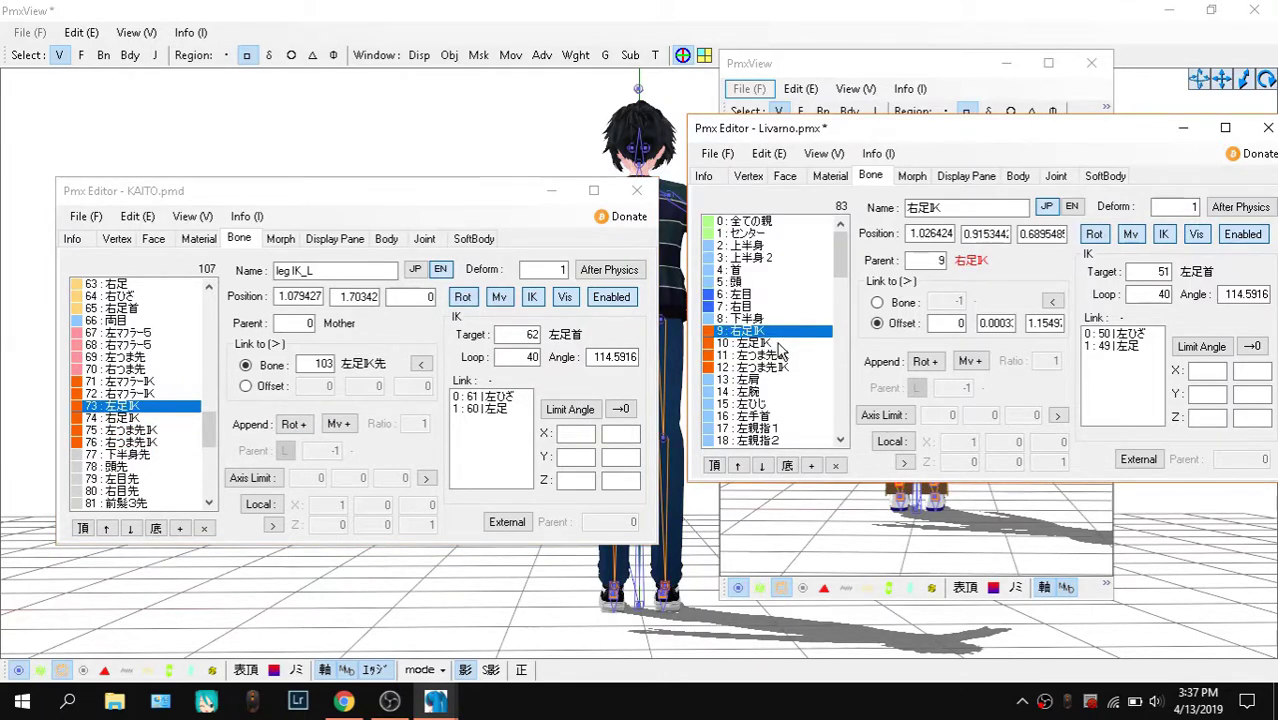
Compare KAITO's 左足IK settings with those of 右足IK and 左足IK in Livarno's bone list
click(414, 269)
click(438, 270)
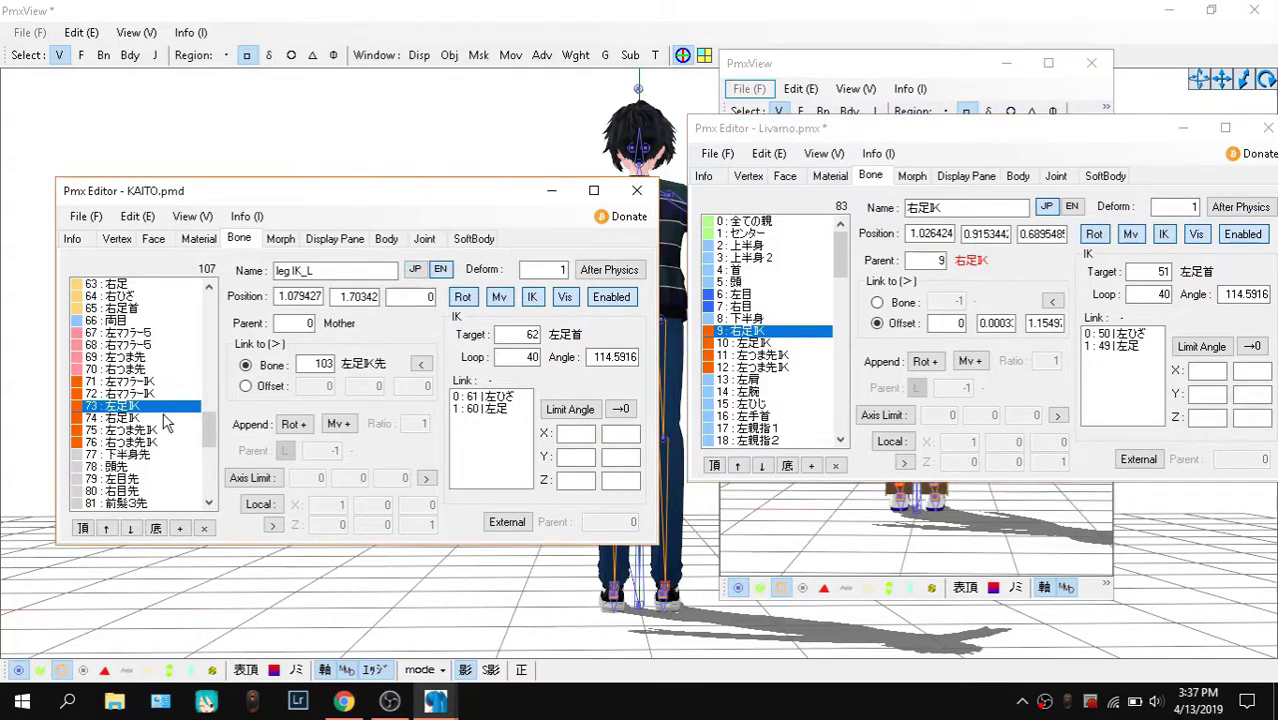
click(162, 415)
click(159, 410)
click(769, 341)
click(762, 331)
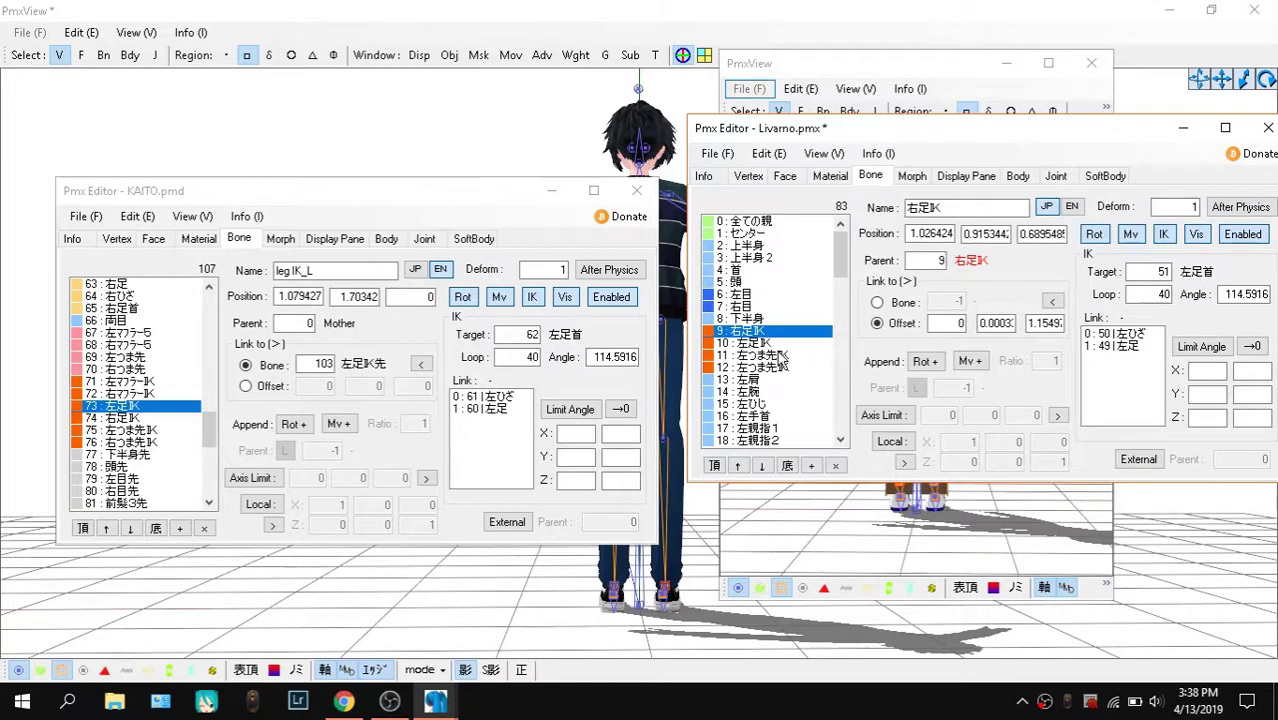
Check the IK bone names in the browser's MMD bone reference chart, and recheck Livarno's 右足IK with its editor window moved higher
key(alt+Tab)
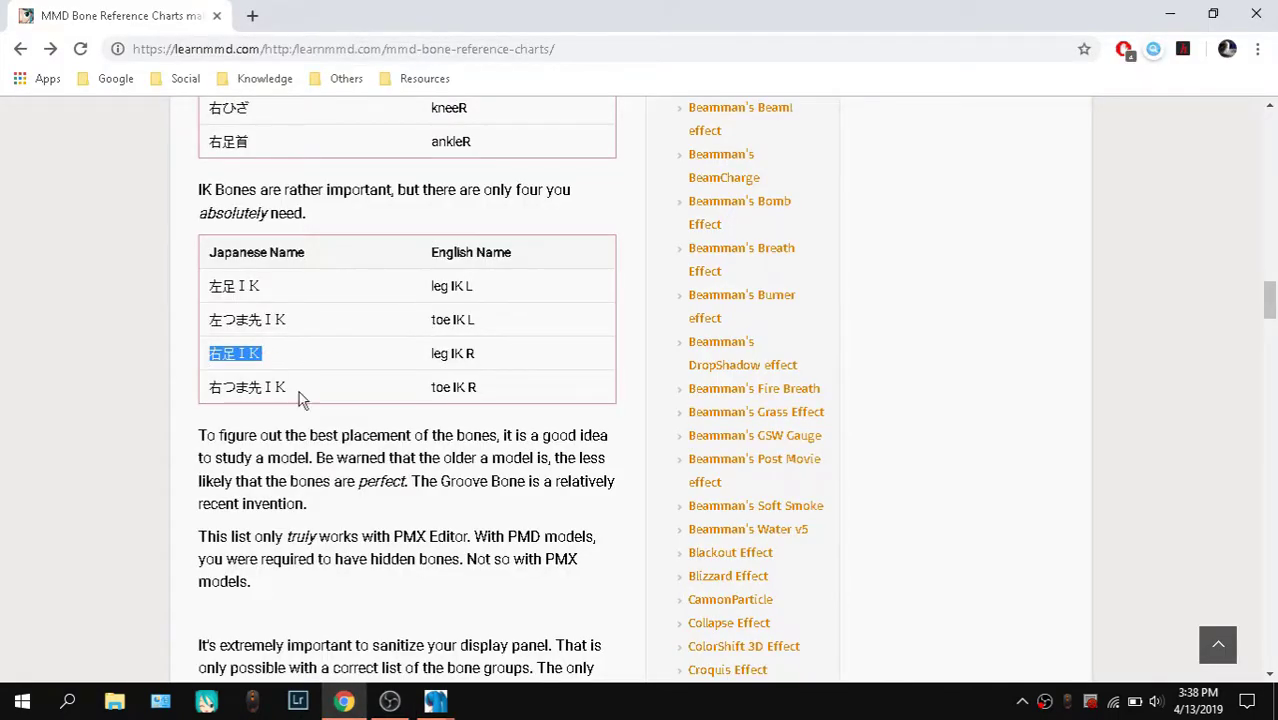
key(alt+Tab)
key(alt+Tab)
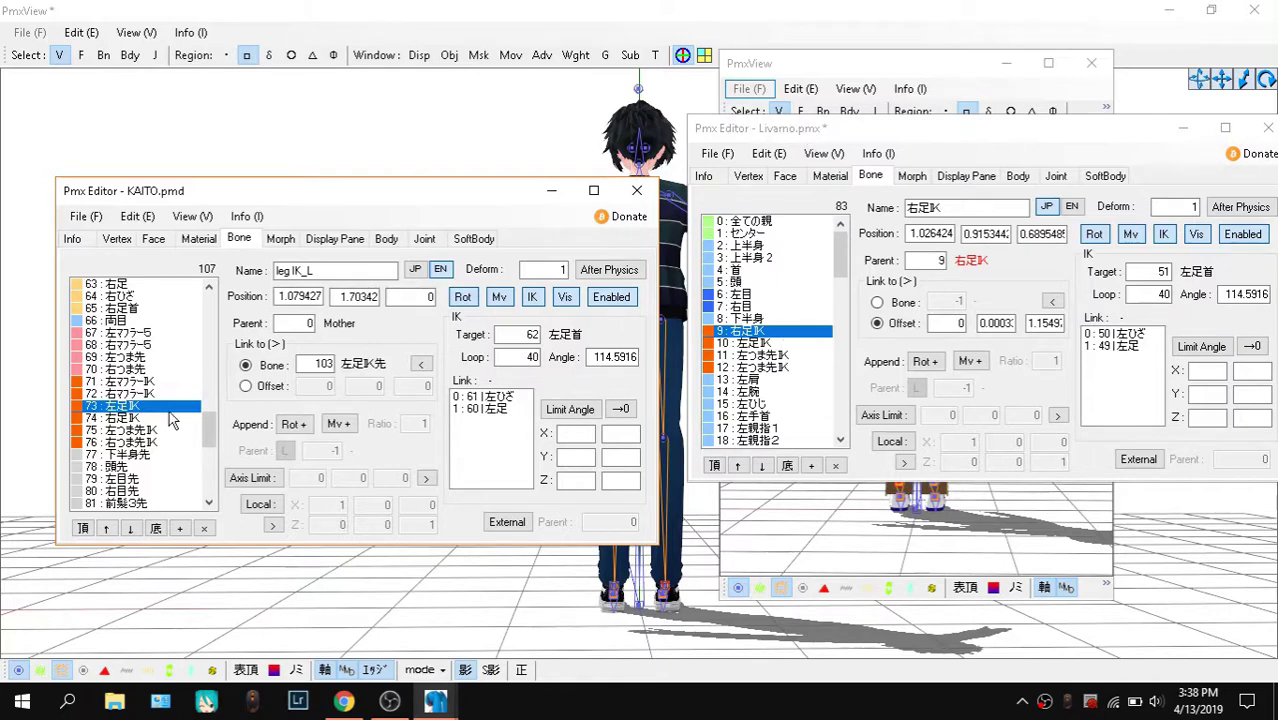
click(772, 342)
click(761, 331)
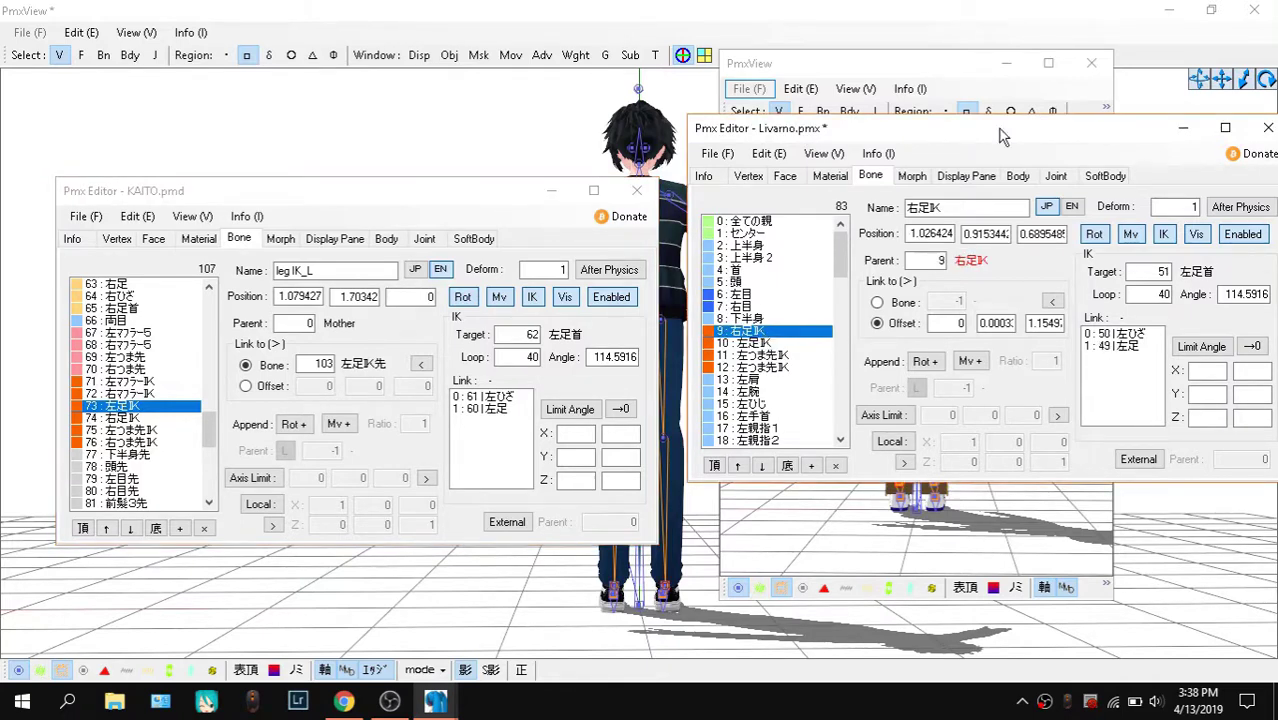
drag(972, 137, 976, 75)
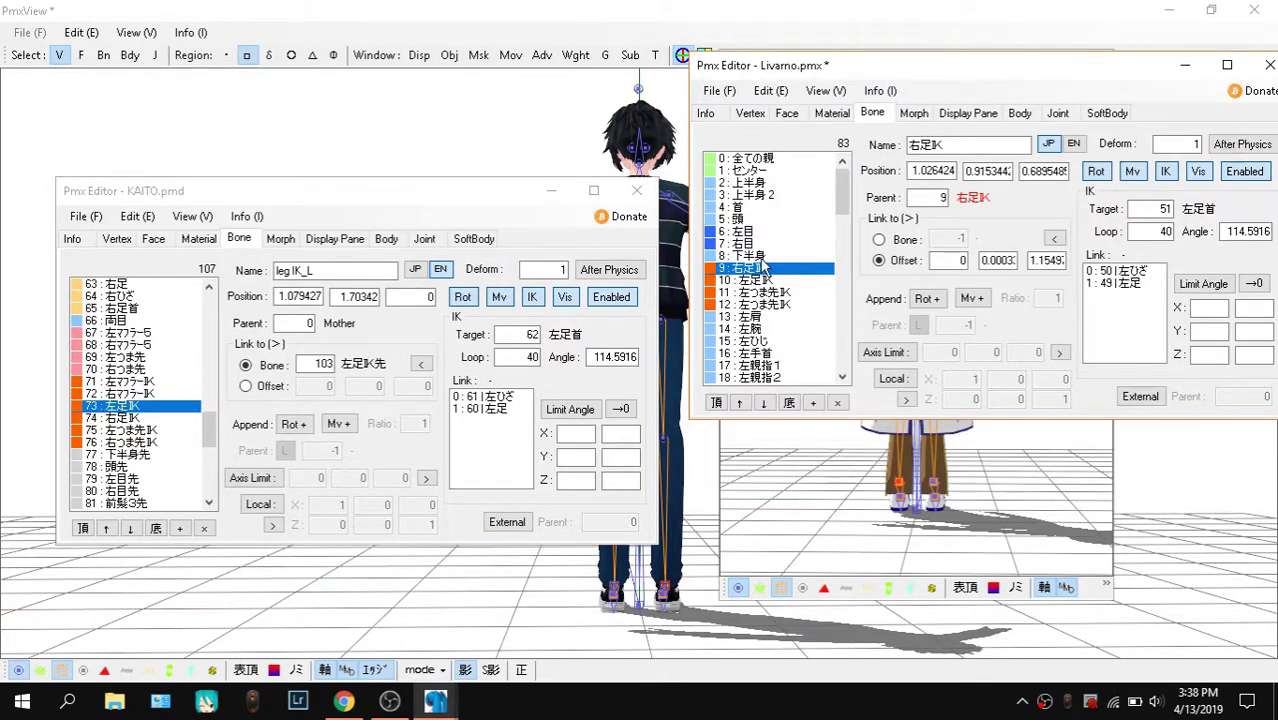
Inspect KAITO's 右足IK, 左つま先IK and 左足IK bones for their order and settings
click(138, 419)
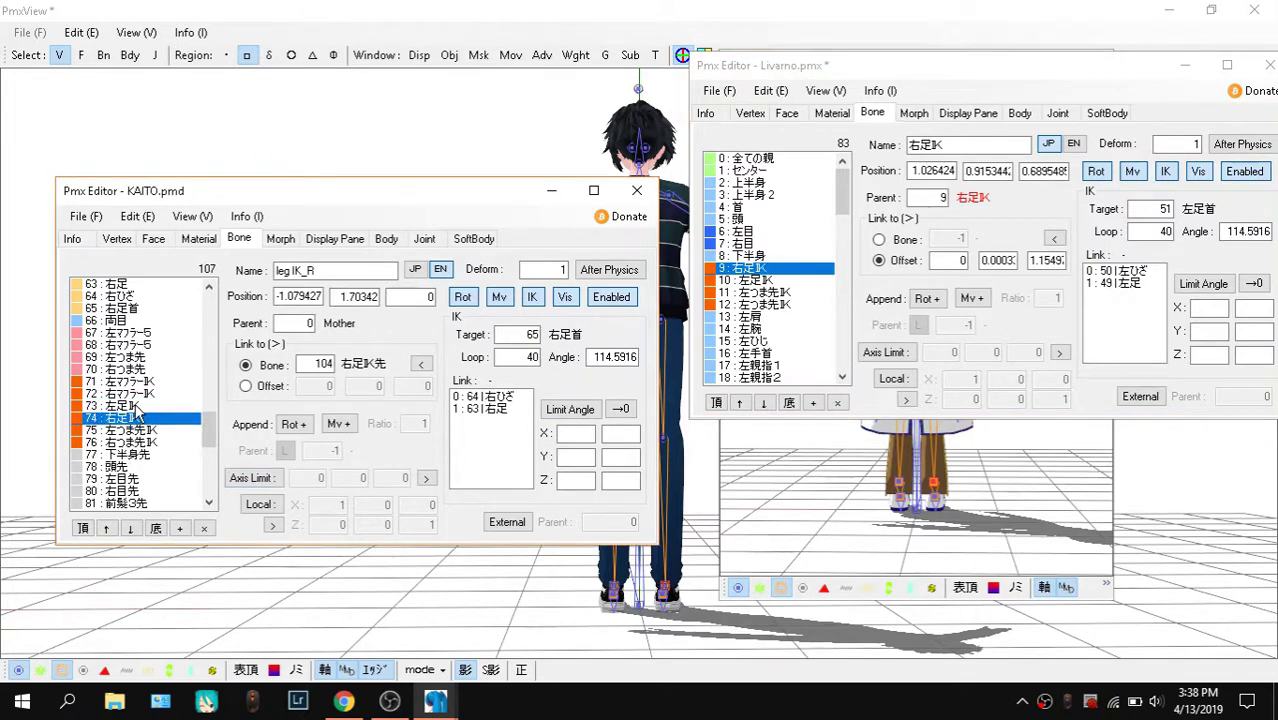
click(140, 431)
click(110, 407)
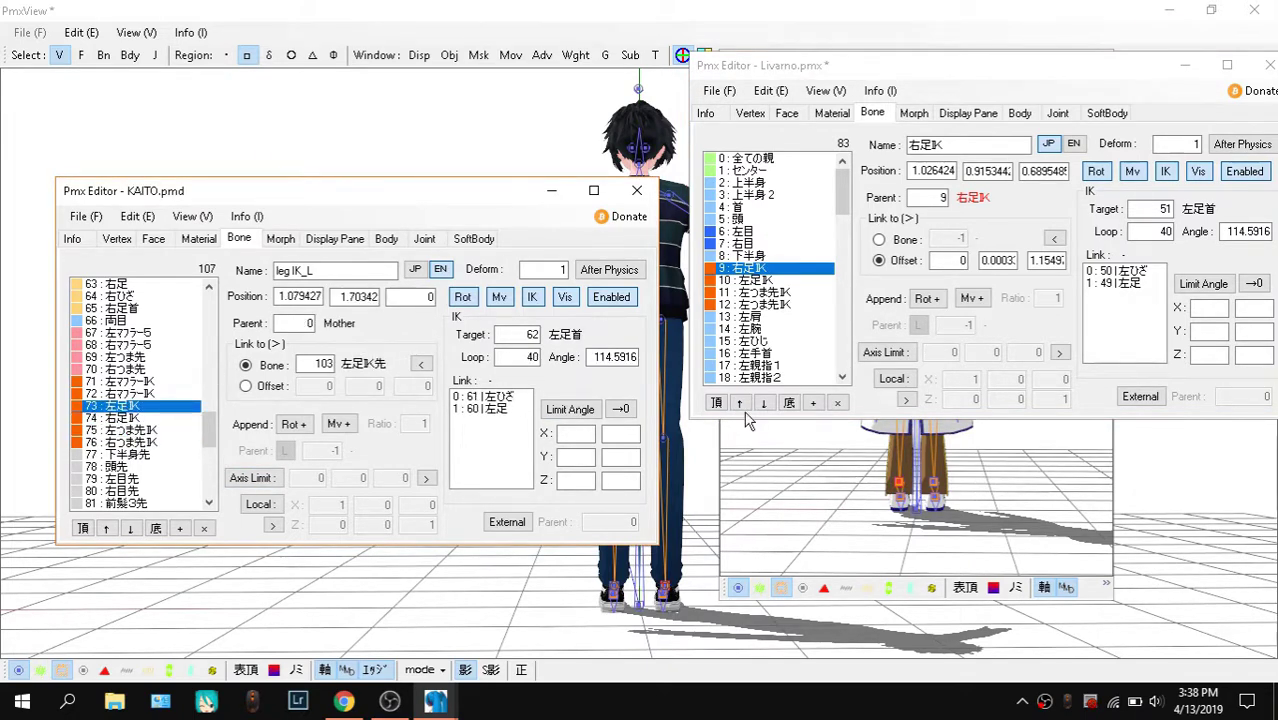
Try 左足IK above 右足IK in Livarno's bone list, and restore the previous order
click(770, 281)
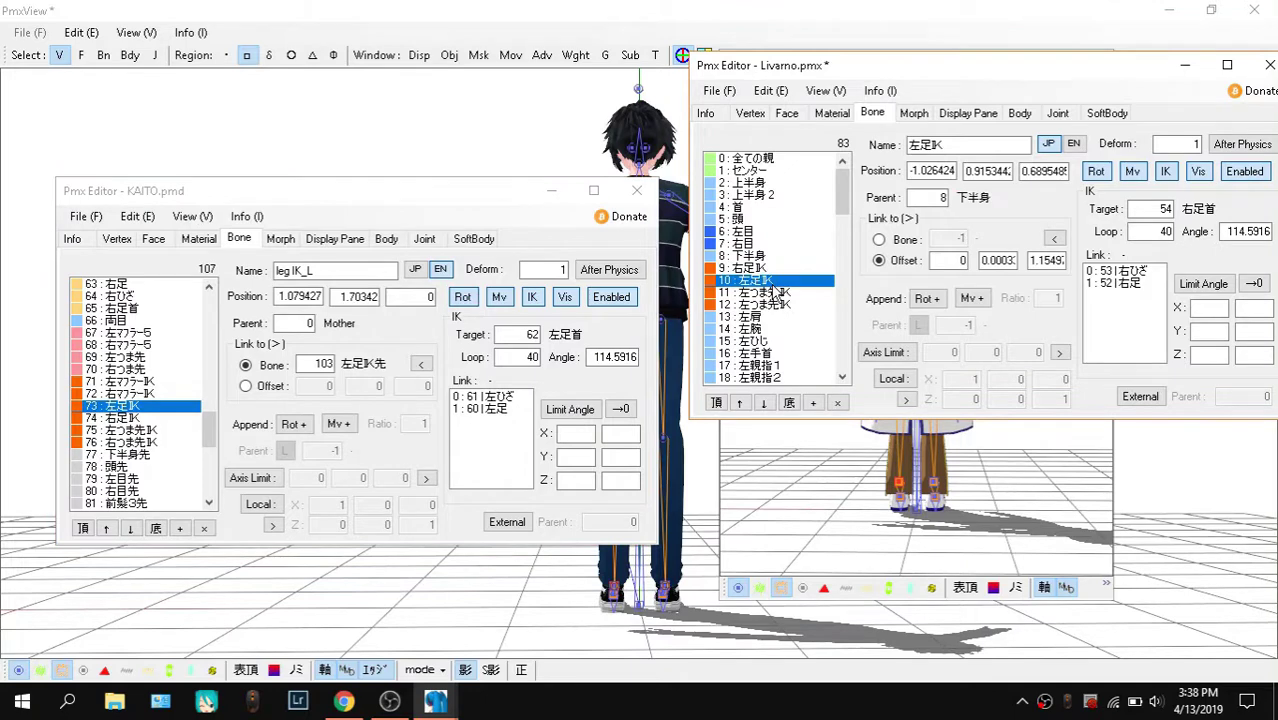
key(ctrl+Up)
click(765, 281)
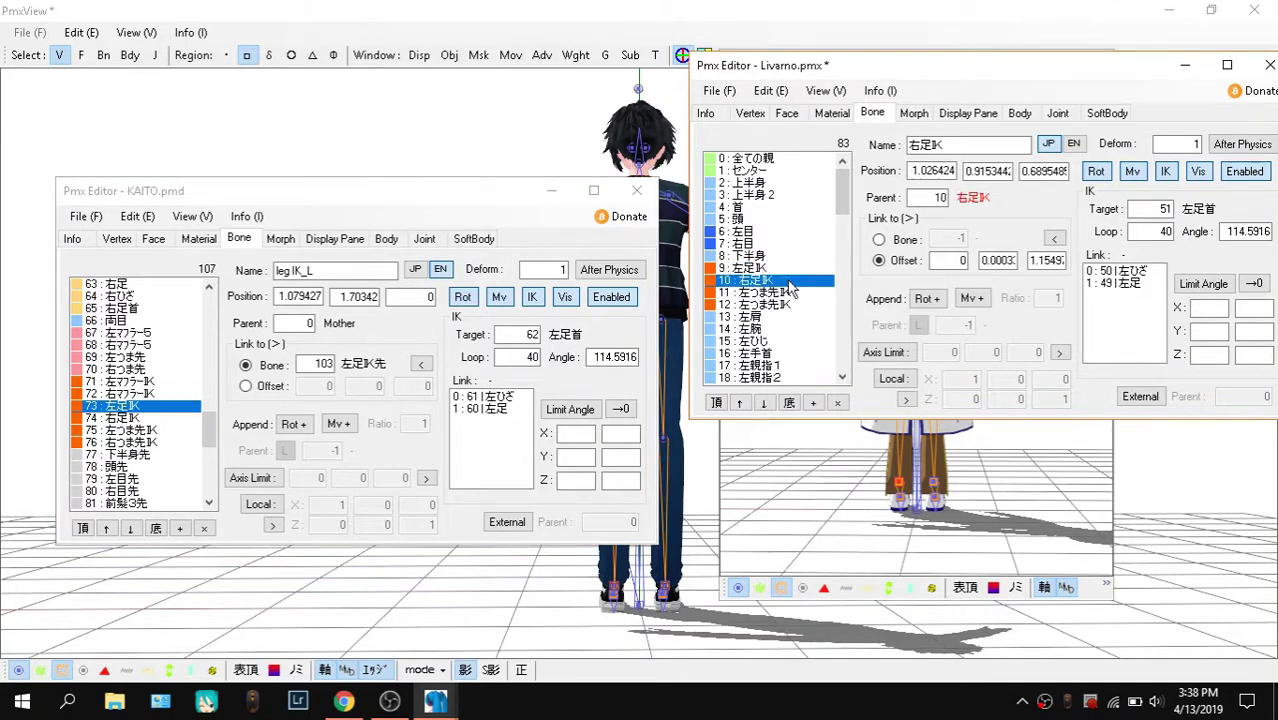
click(764, 266)
key(ctrl+Down)
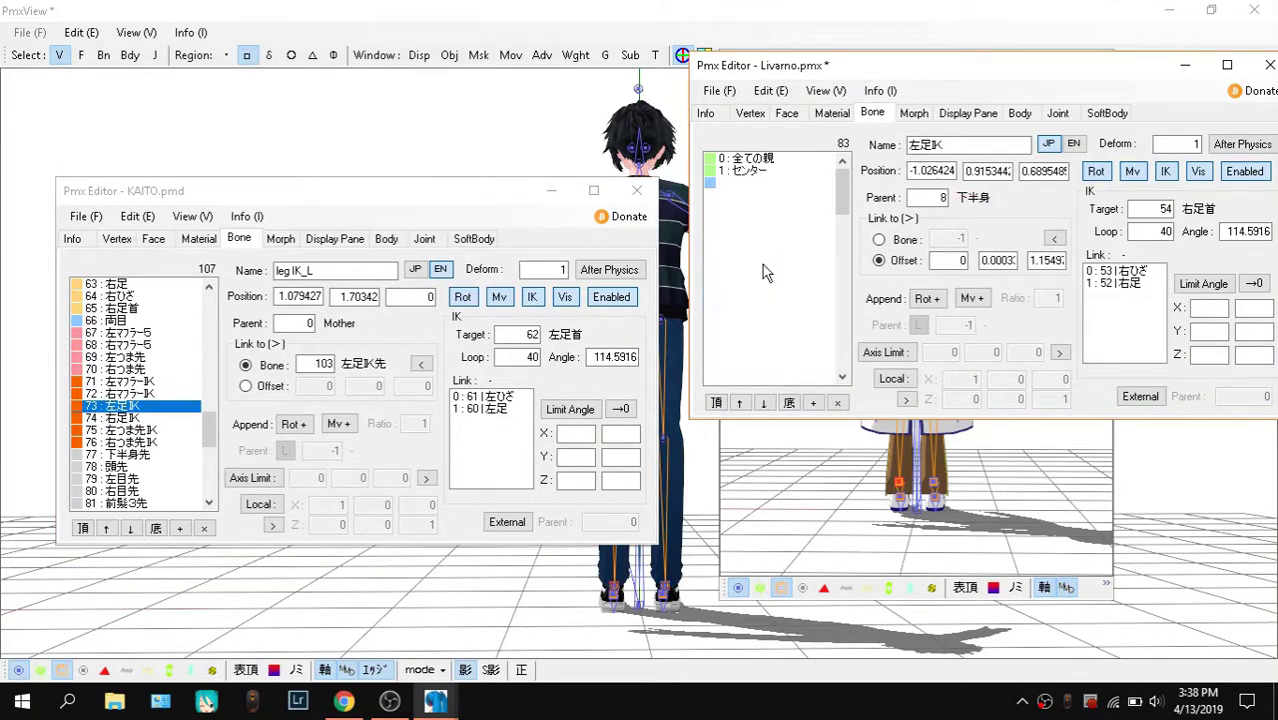
Check Livarno's 下半身 and 右足IK and KAITO's leg IK bones, examining Livarno's skeleton from the side and back
click(770, 260)
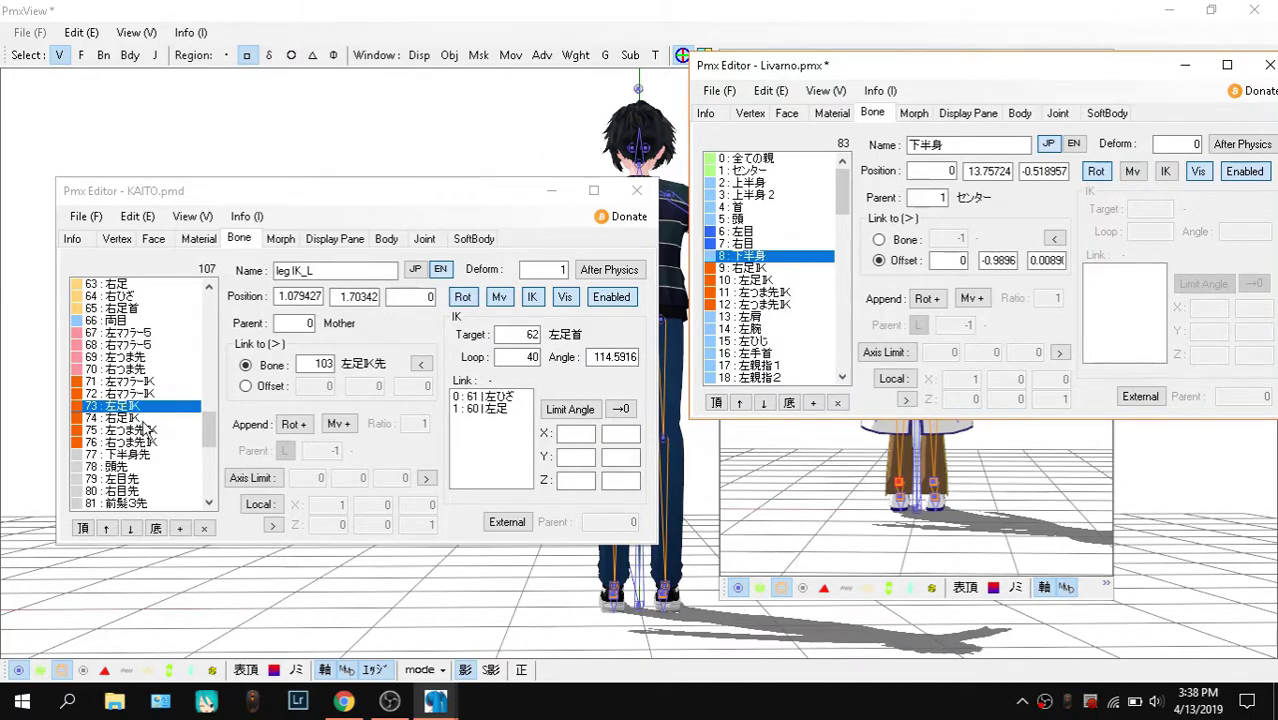
click(141, 420)
click(141, 408)
click(541, 7)
right_drag(660, 585, 742, 526)
mouse_move(435, 700)
click(240, 611)
click(764, 268)
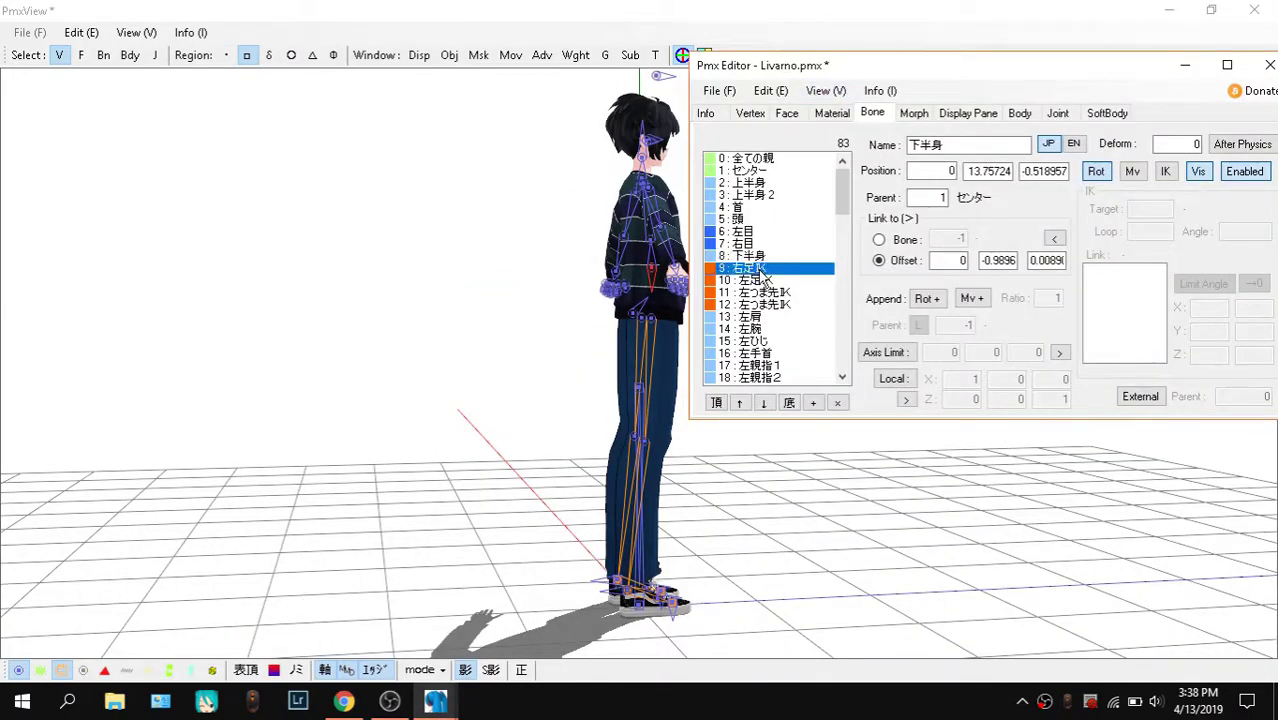
right_drag(795, 445, 686, 388)
click(435, 701)
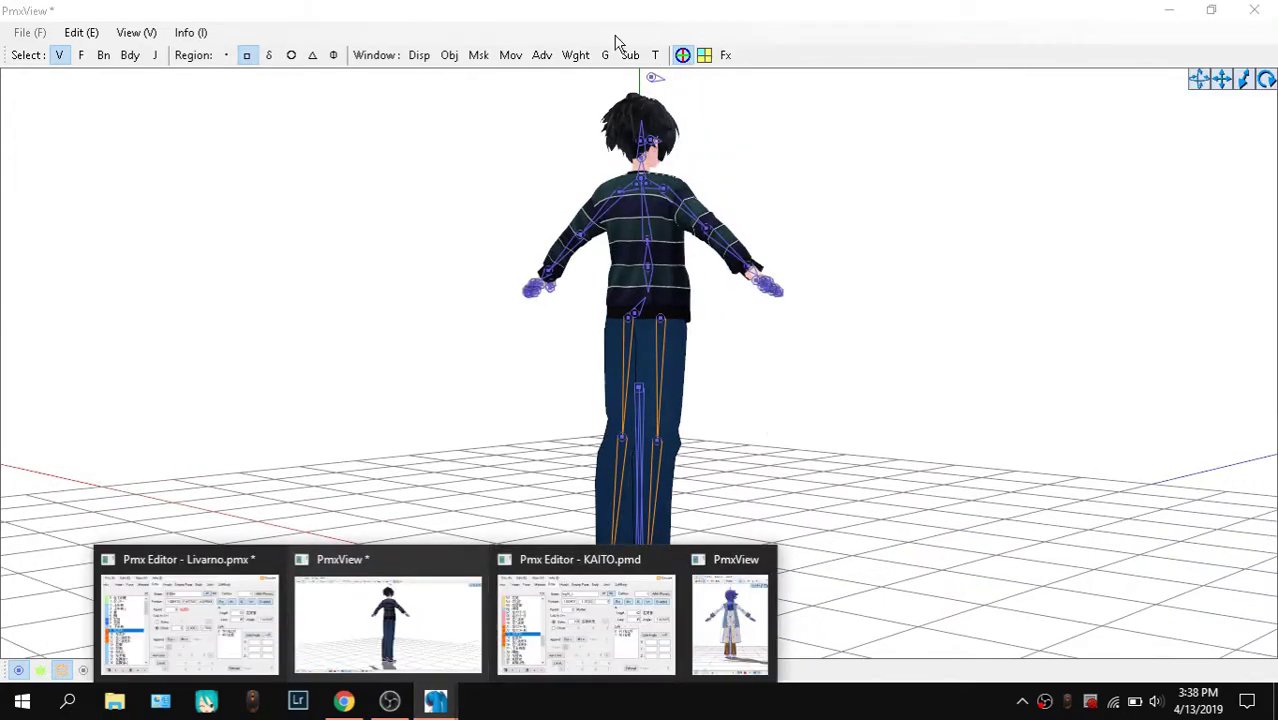
Hide all of Livarno's materials with vertex masking and frame the bare foot and IK bones from the side
click(478, 54)
click(280, 247)
right_drag(645, 530, 620, 556)
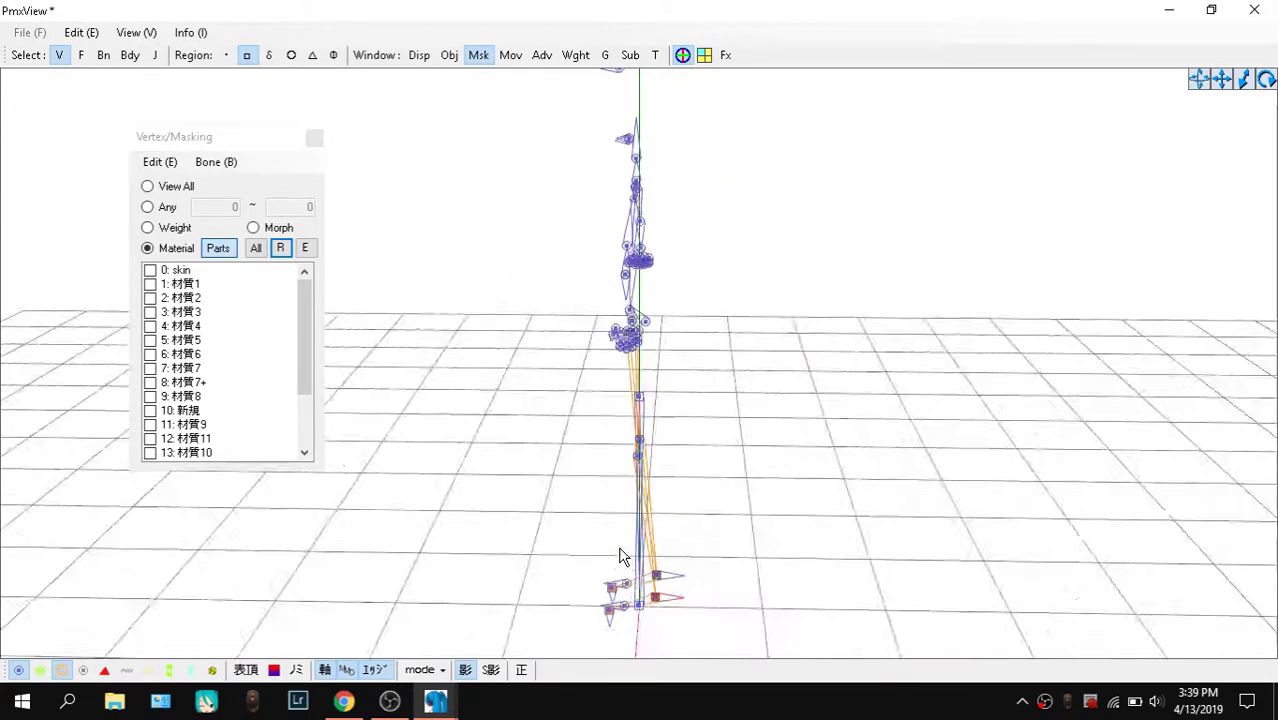
scroll(620, 556, up, 10)
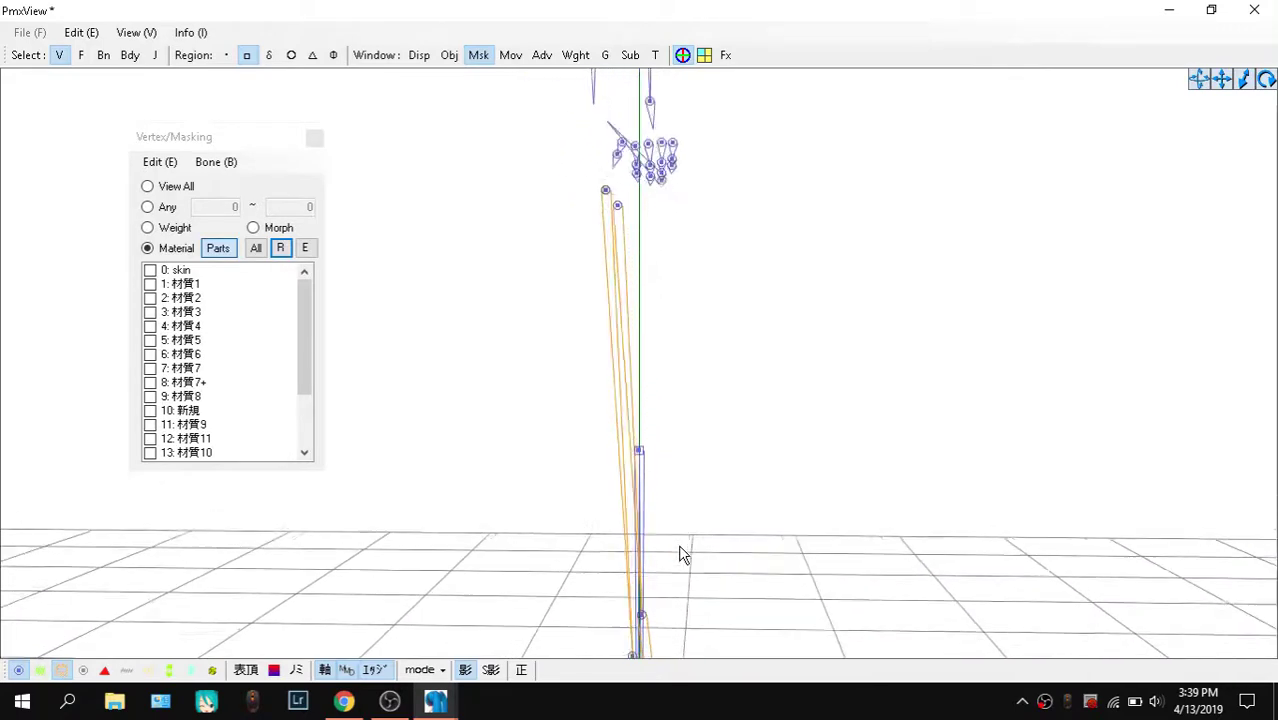
scroll(679, 546, up, 2)
drag(1222, 83, 1081, 131)
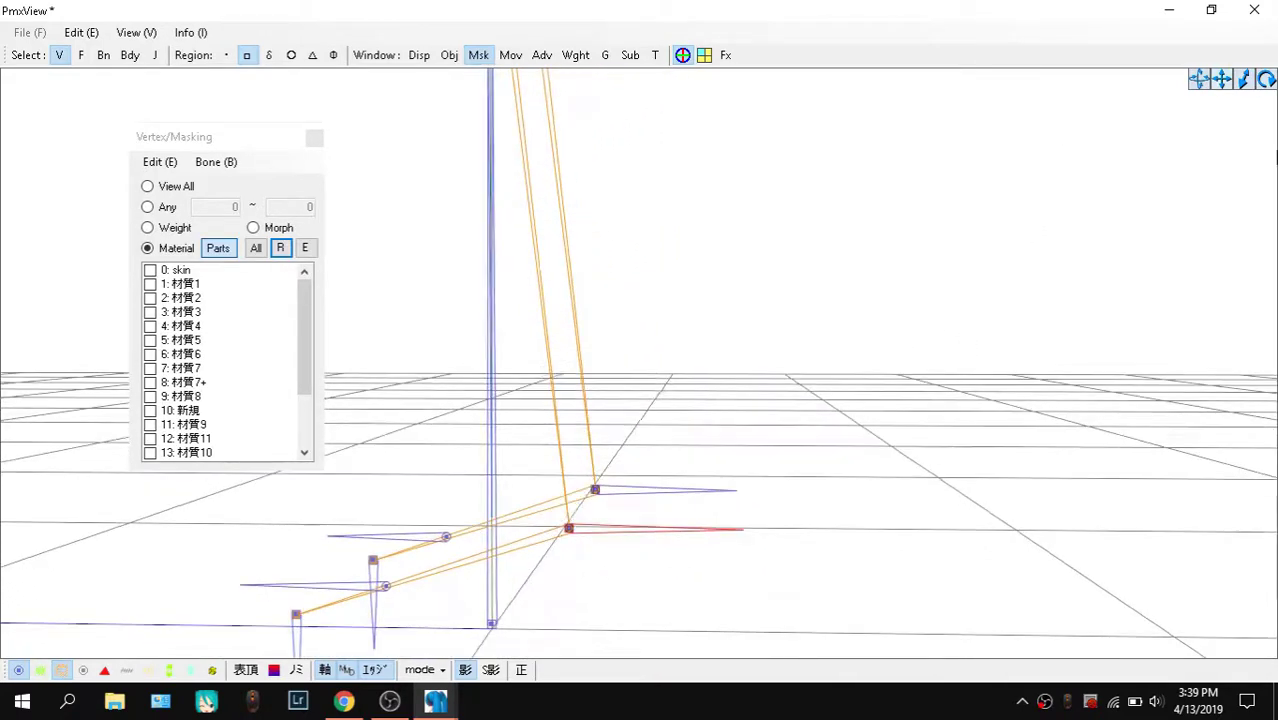
drag(1226, 80, 1226, 8)
Examine where Livarno's 右足IK and 左足IK sit on the bare skeleton, with KAITO's model view for reference
click(434, 702)
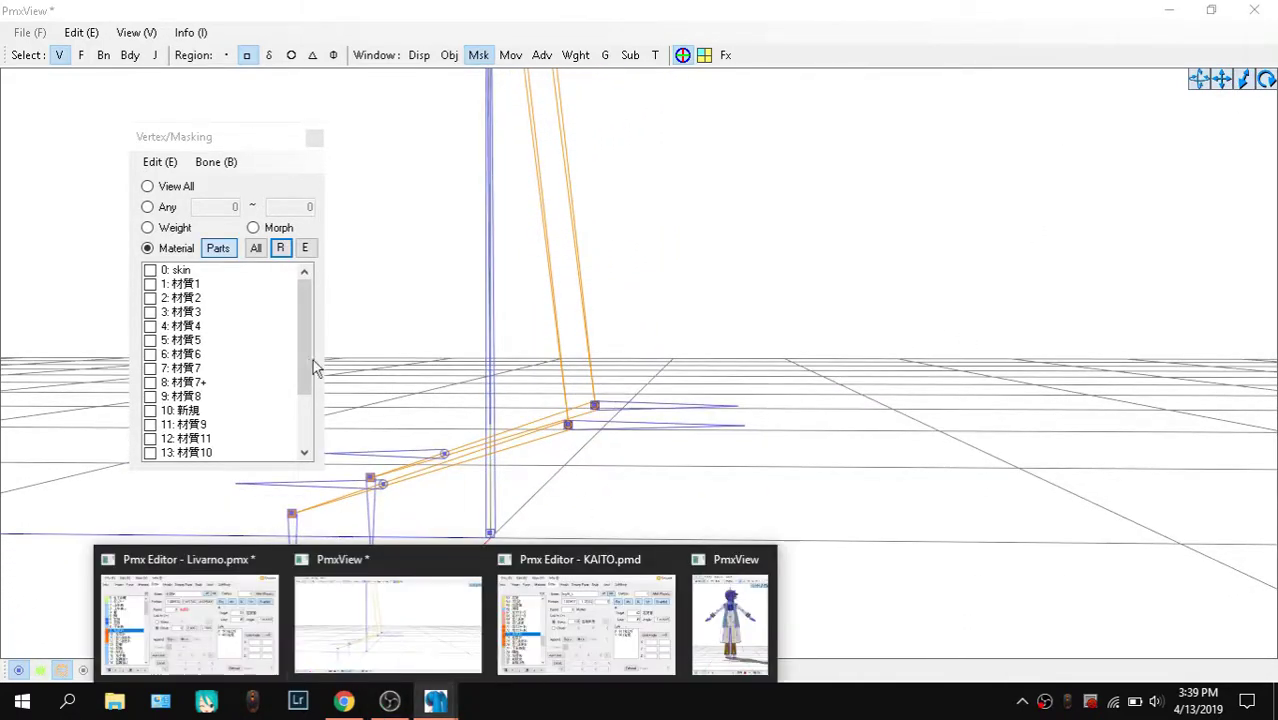
click(188, 615)
click(434, 702)
click(707, 630)
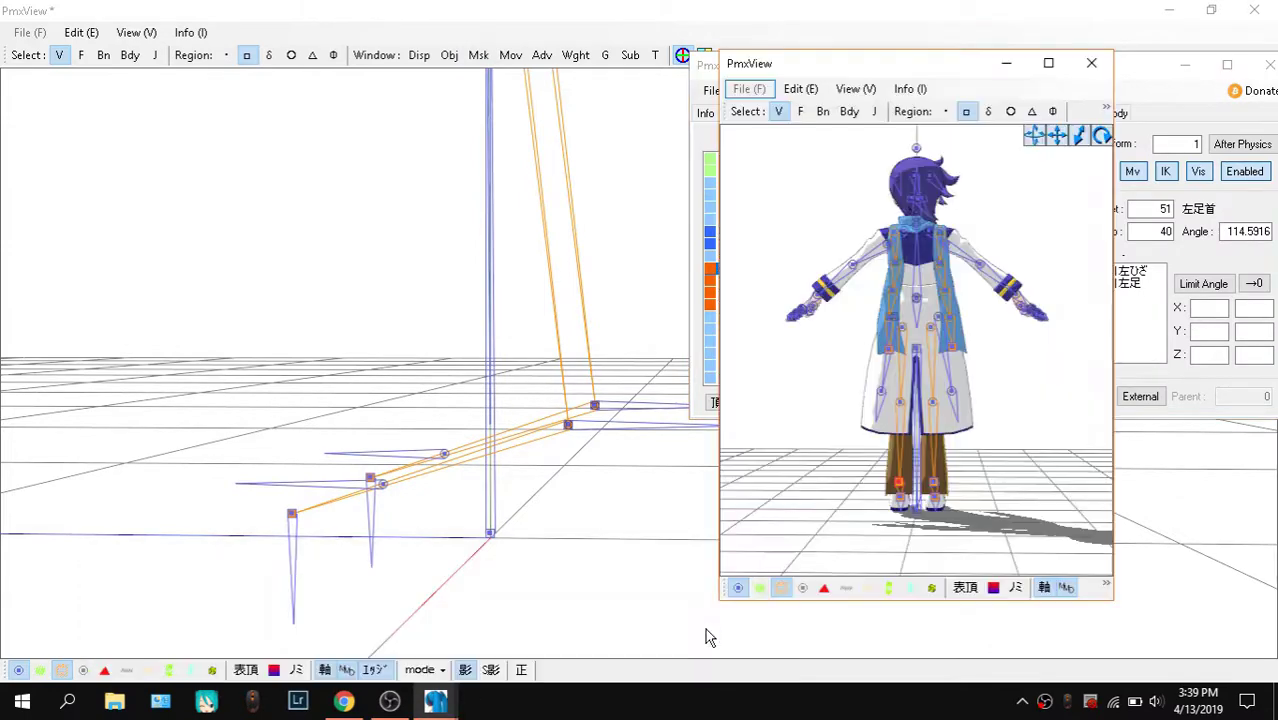
click(434, 702)
click(190, 620)
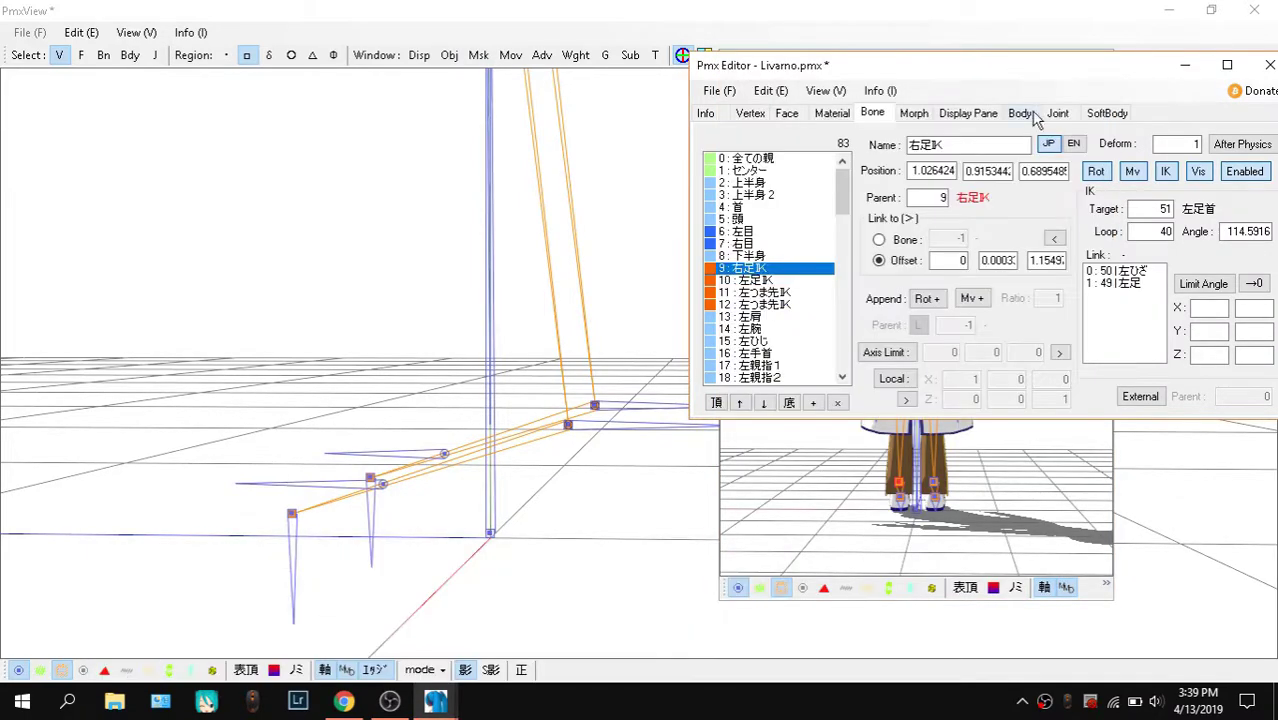
click(762, 280)
right_drag(569, 563, 528, 536)
Bring KAITO's and Livarno's bone editors in front of Livarno's model view, moving KAITO's editor above the foot bones
click(434, 702)
click(590, 620)
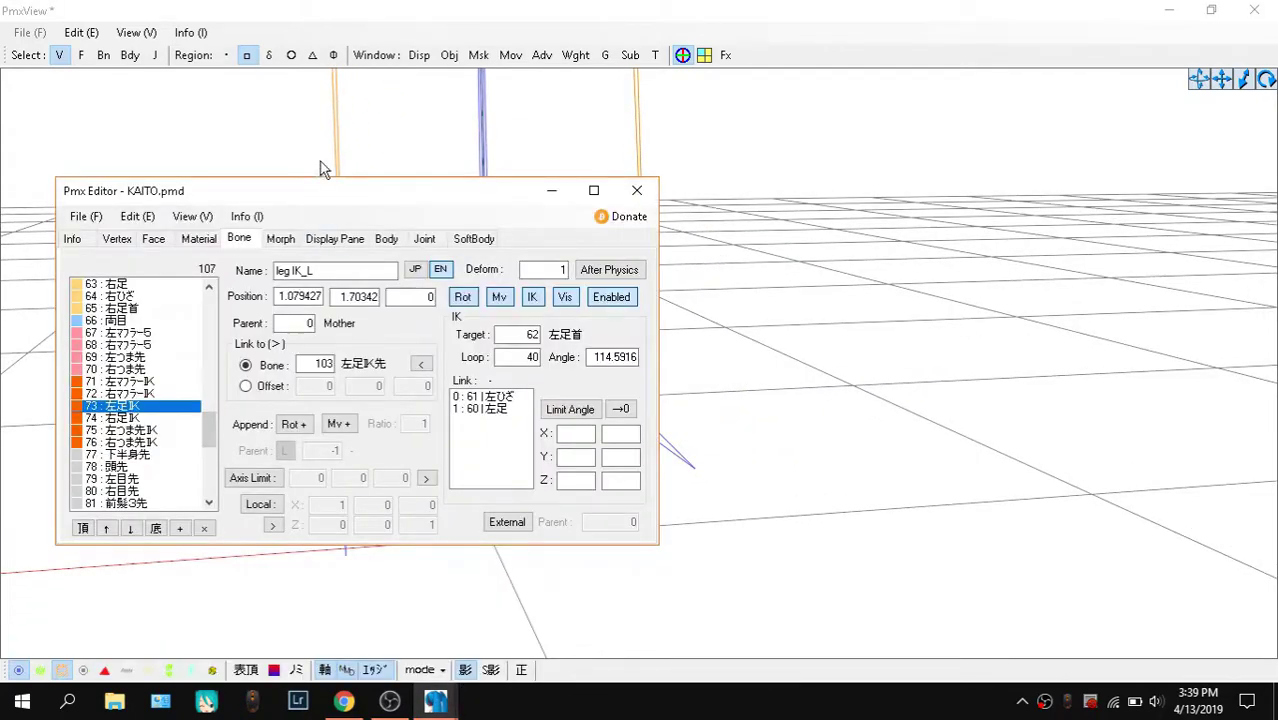
click(434, 702)
click(214, 643)
drag(446, 204, 405, 38)
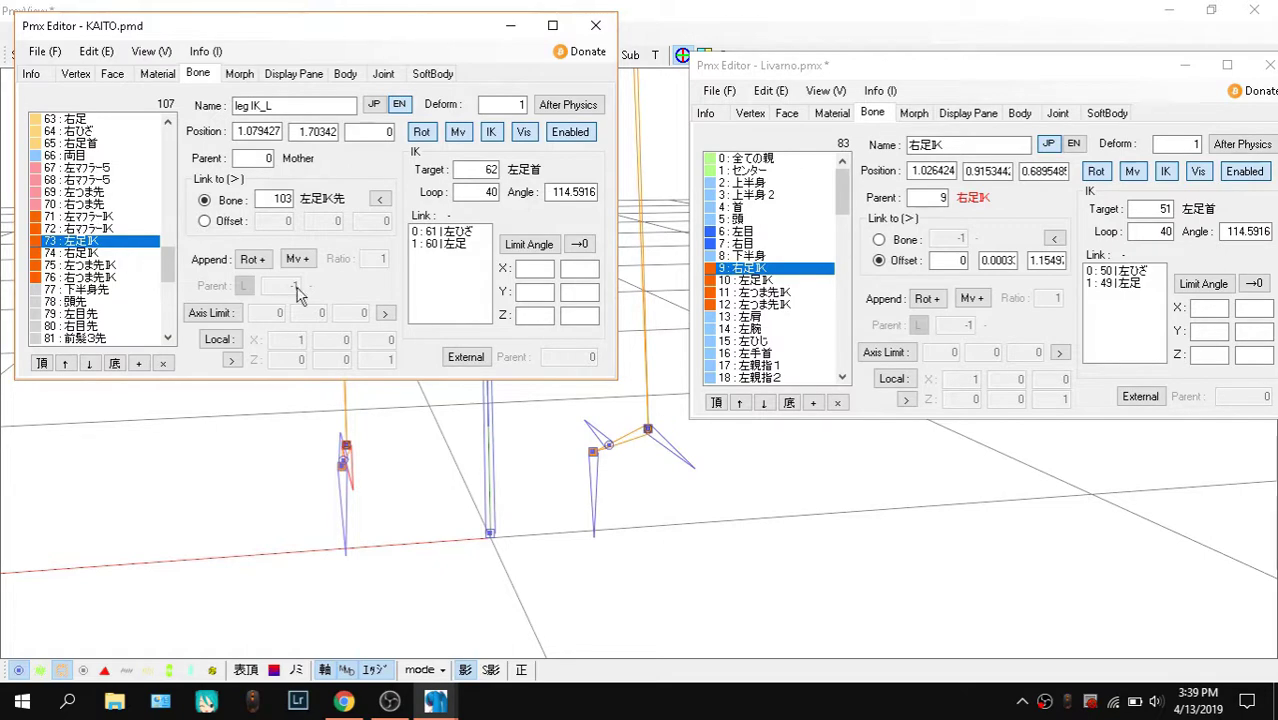
Arrange the two bone editors side by side with Livarno's first, keeping KAITO's model view behind KAITO's editor
click(434, 702)
click(385, 625)
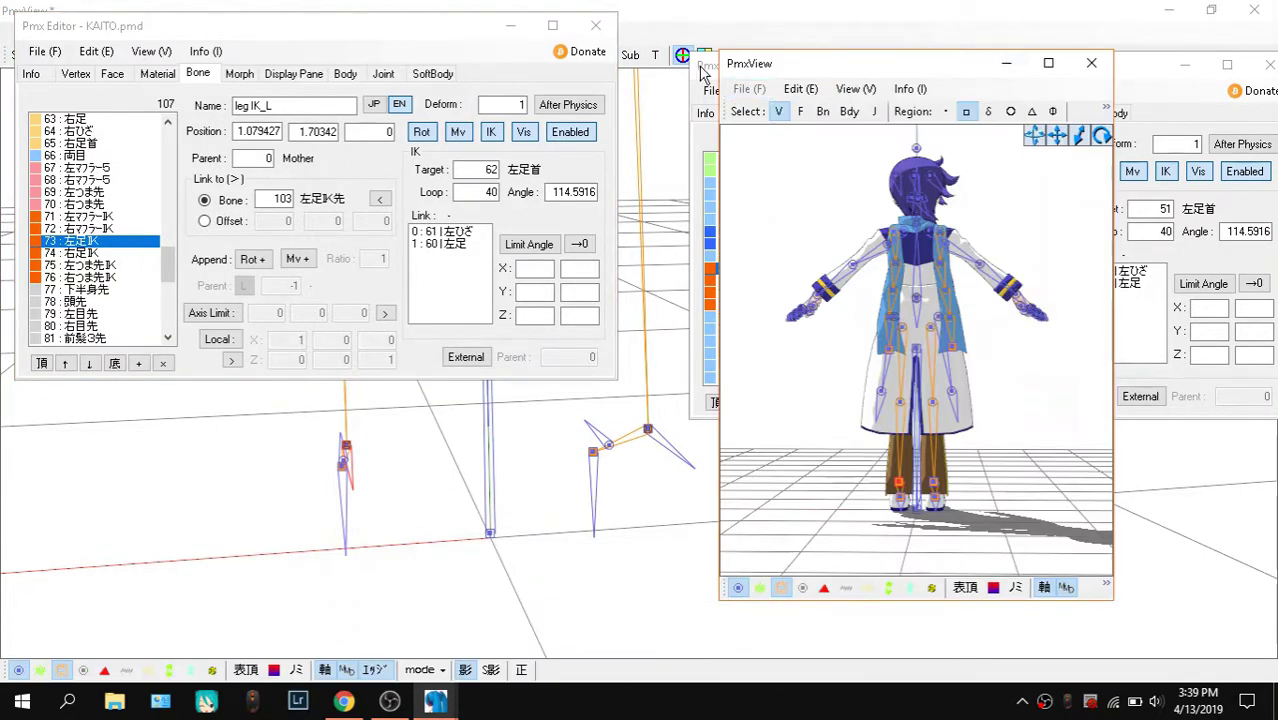
drag(705, 72, 43, 301)
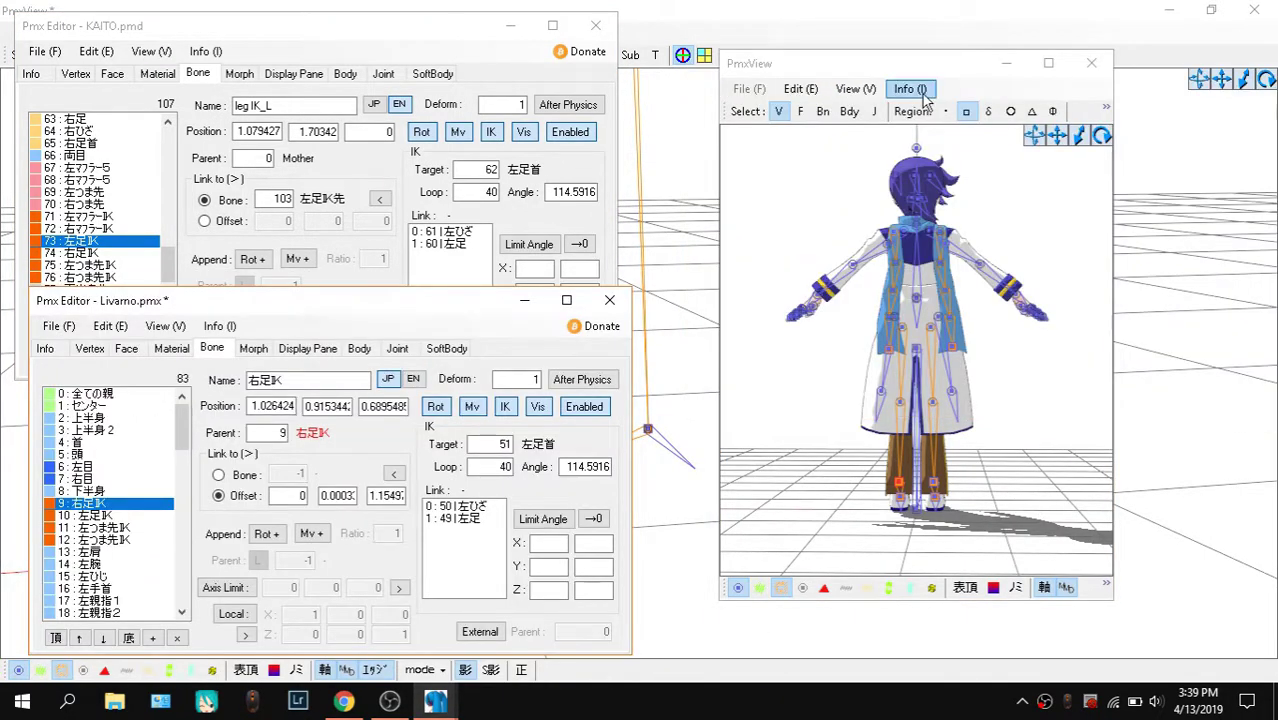
drag(890, 68, 1008, 57)
drag(372, 303, 1035, 28)
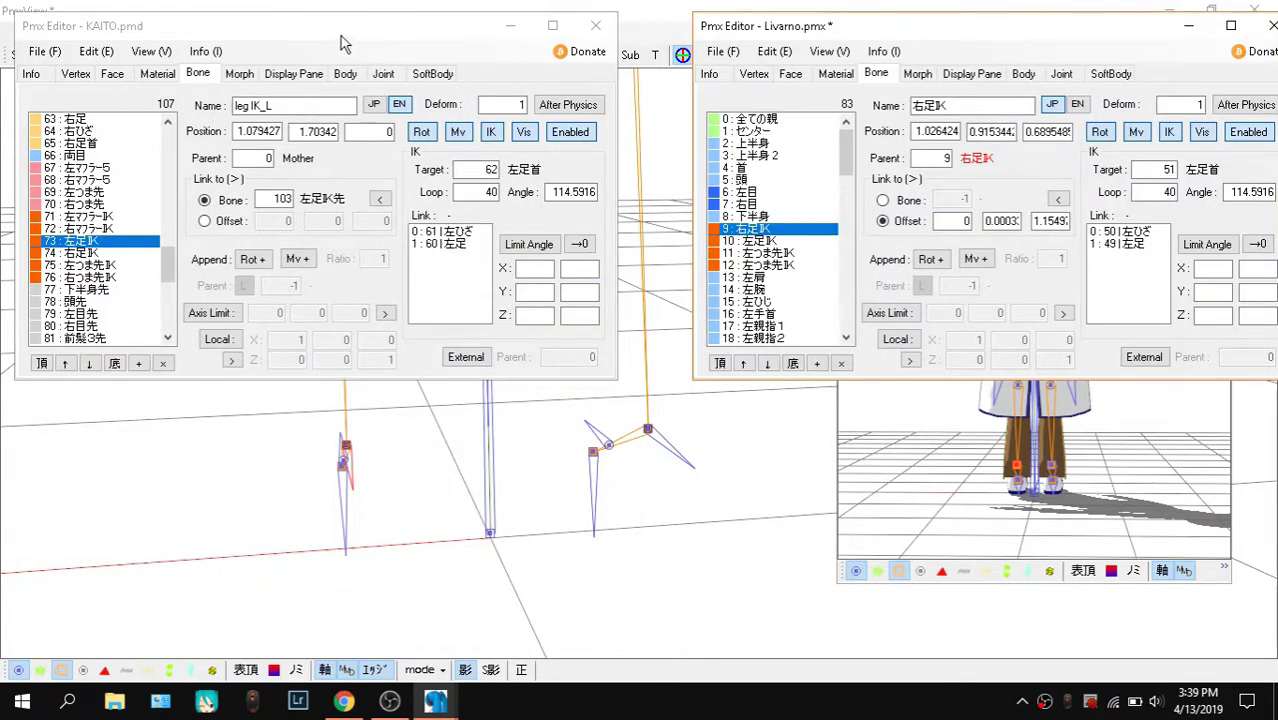
drag(110, 24, 770, 48)
drag(747, 8, 79, 28)
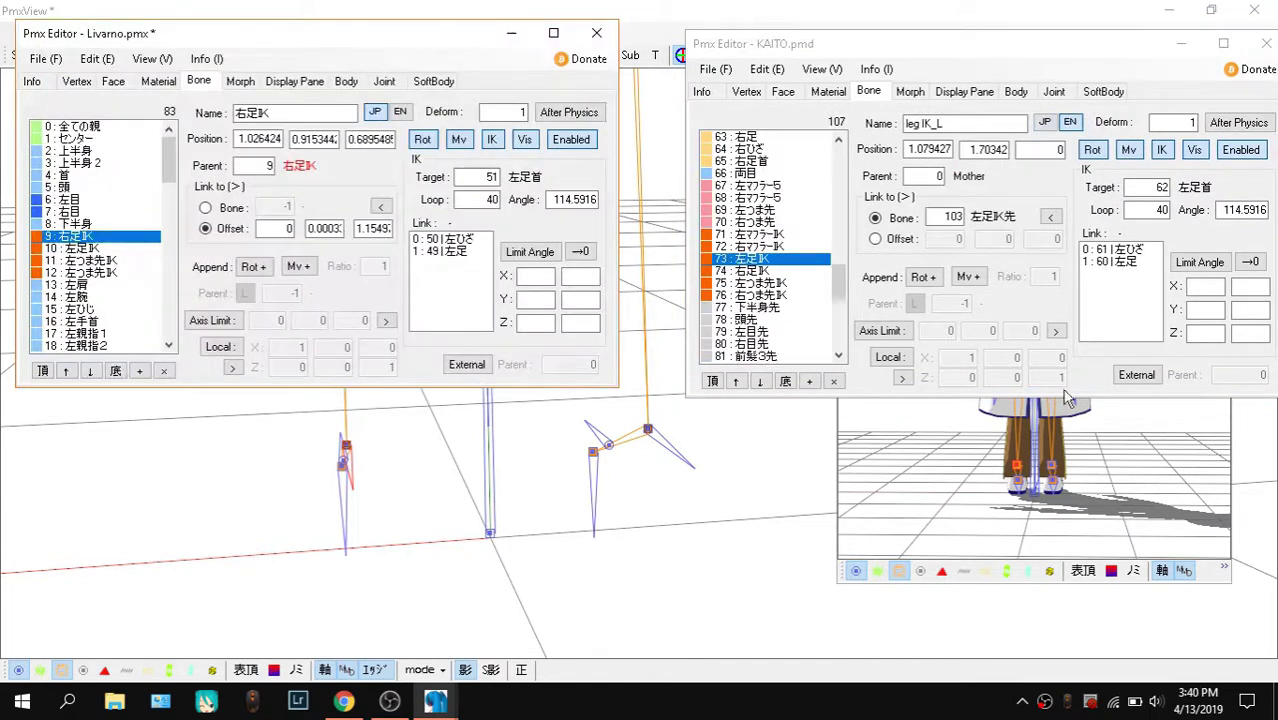
Compare Livarno's 右足IK, 左足IK and first 左つま先IK bones with KAITO's 左足IK, 右足IK and 左つま先IK
click(773, 262)
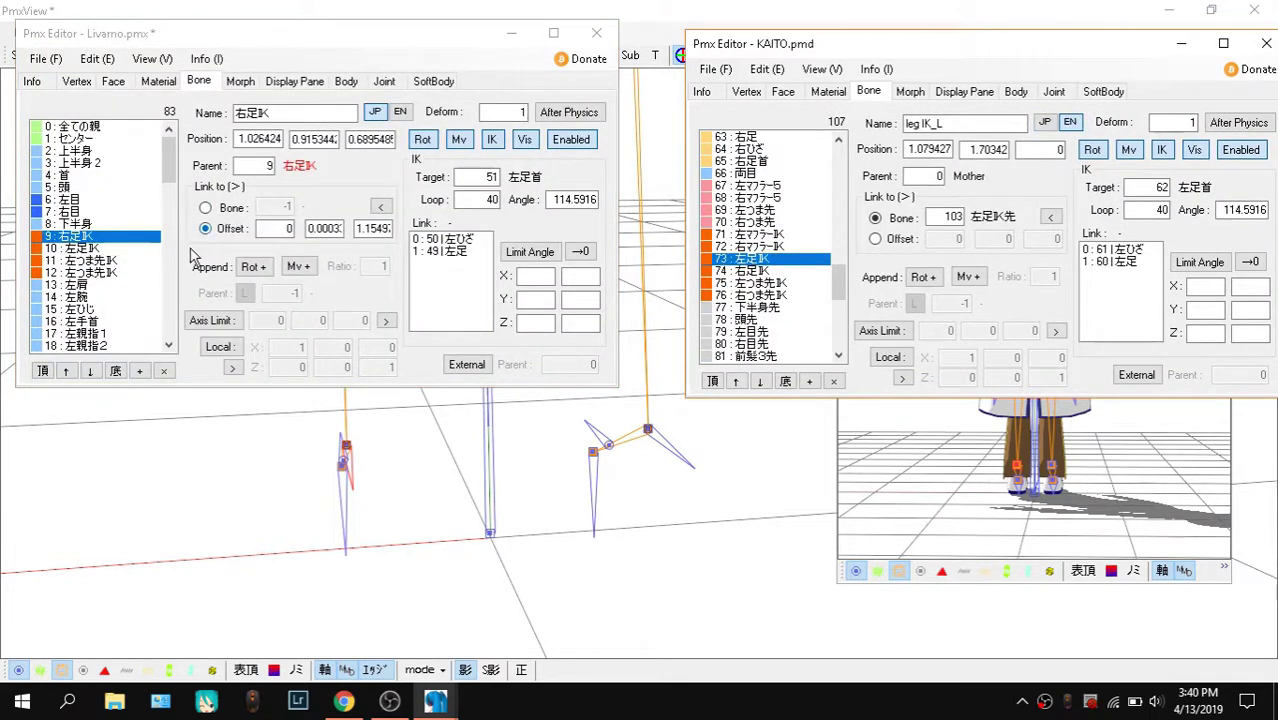
click(100, 248)
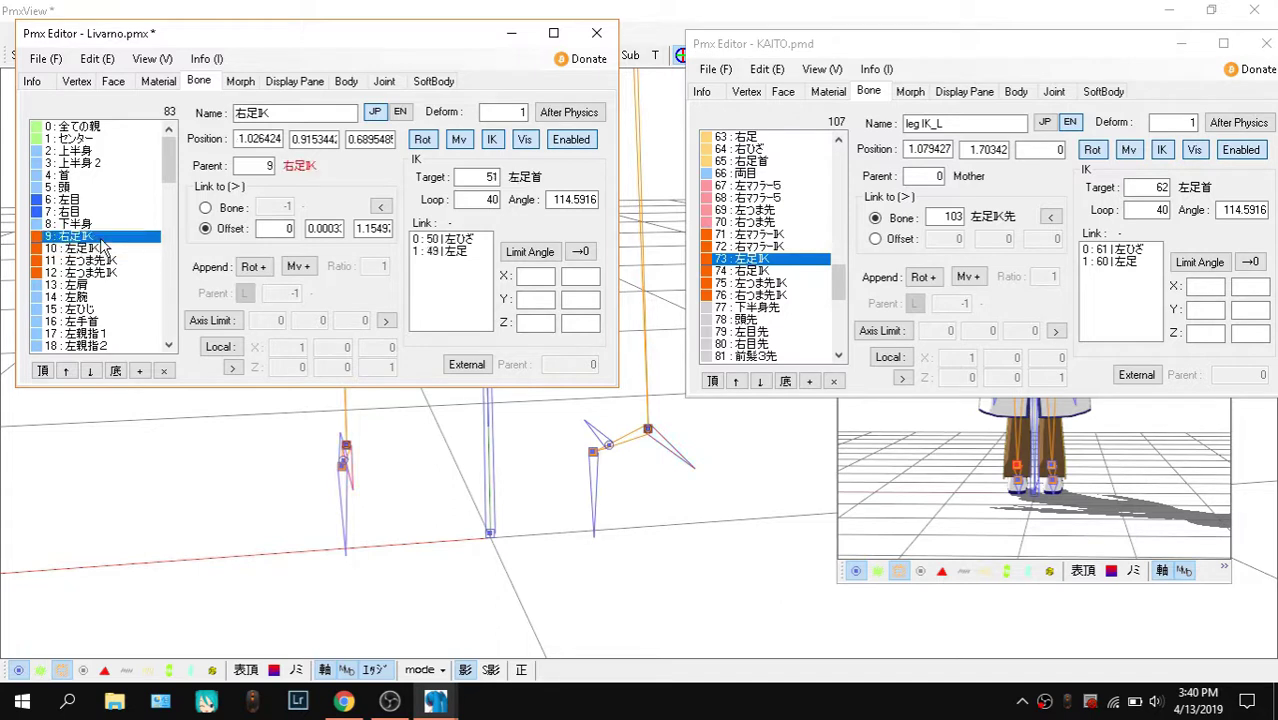
click(103, 238)
click(757, 271)
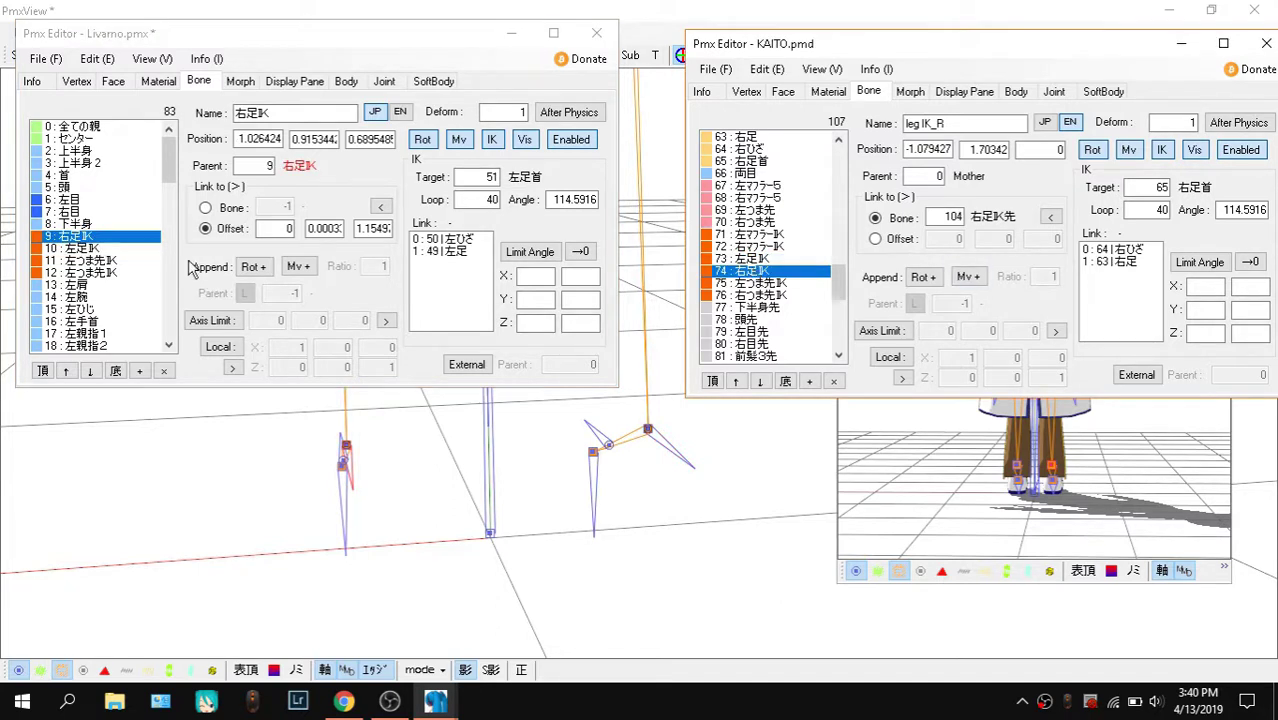
click(100, 248)
click(95, 260)
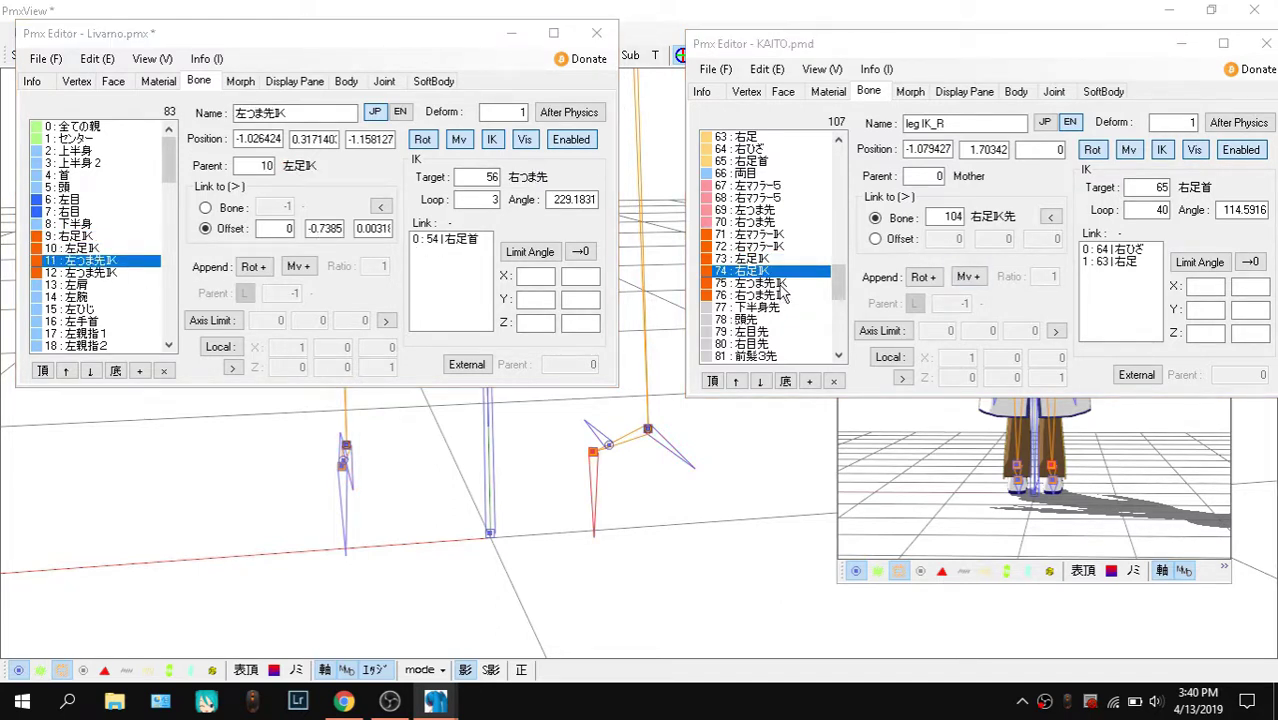
click(757, 283)
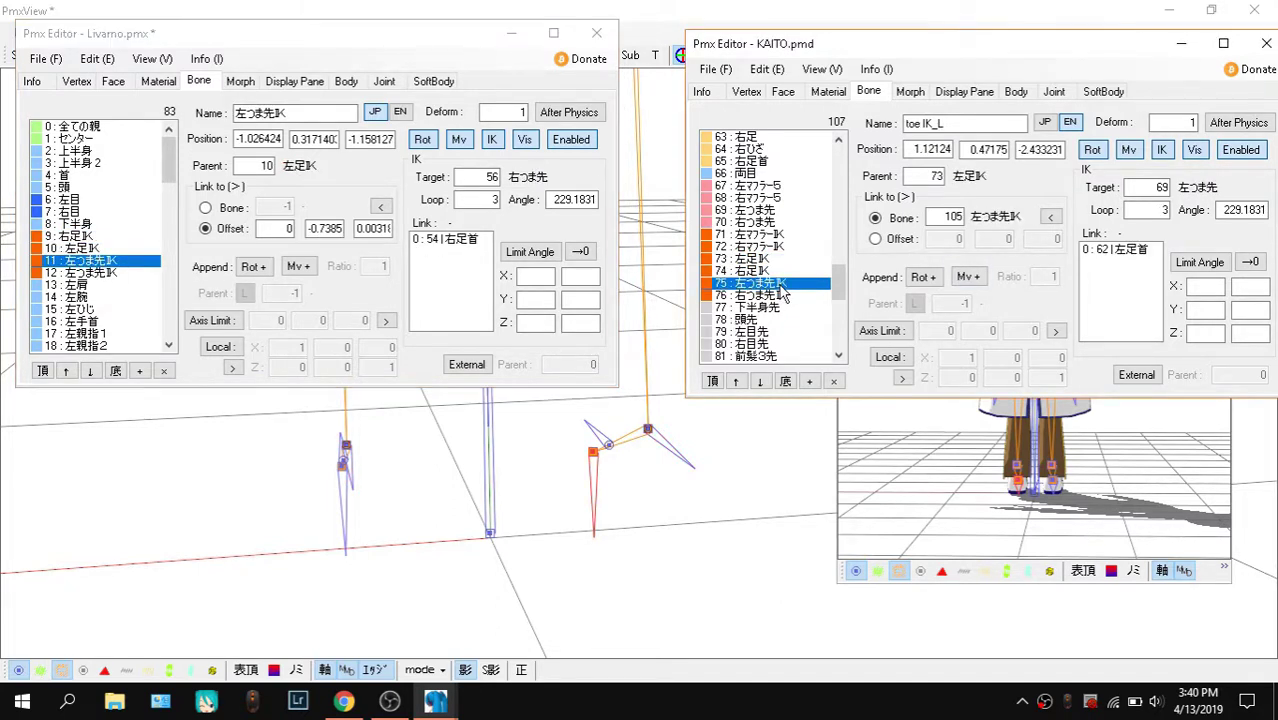
Compare Livarno's 右足IK, 左足IK and two 左つま先IK bones against KAITO's 左足IK, 右足IK and 左つま先IK
click(117, 272)
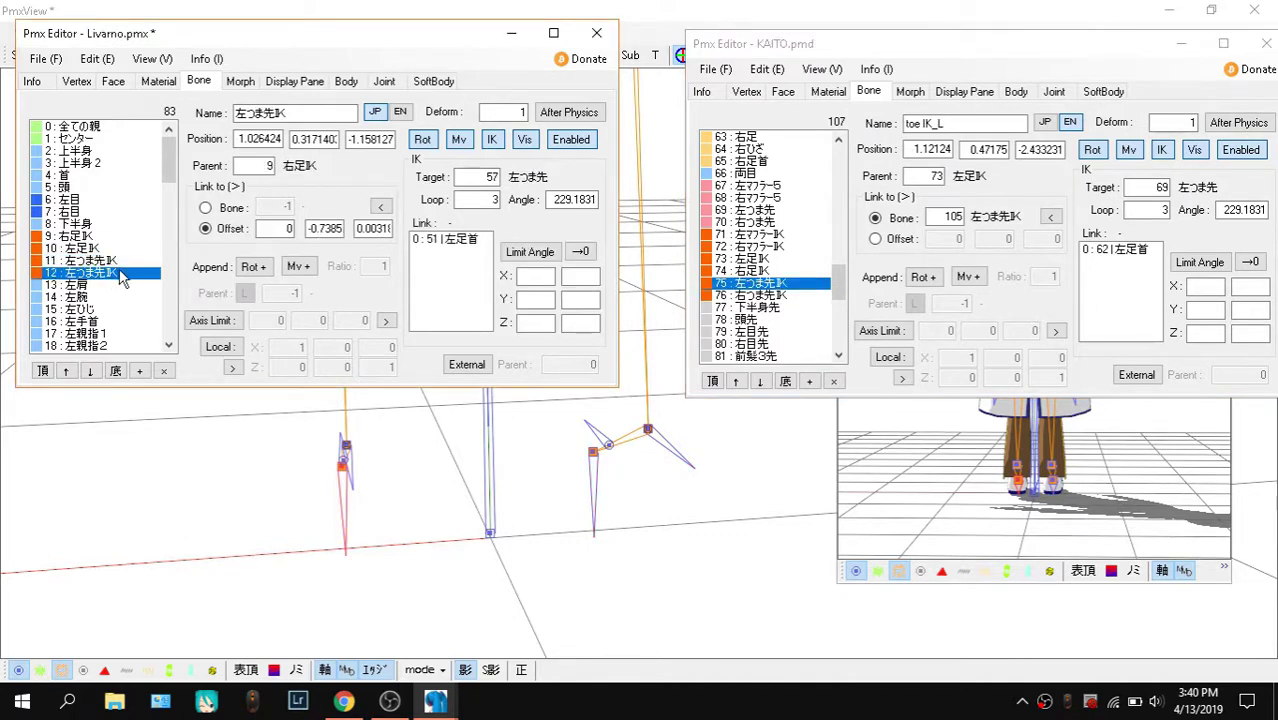
click(95, 237)
click(765, 259)
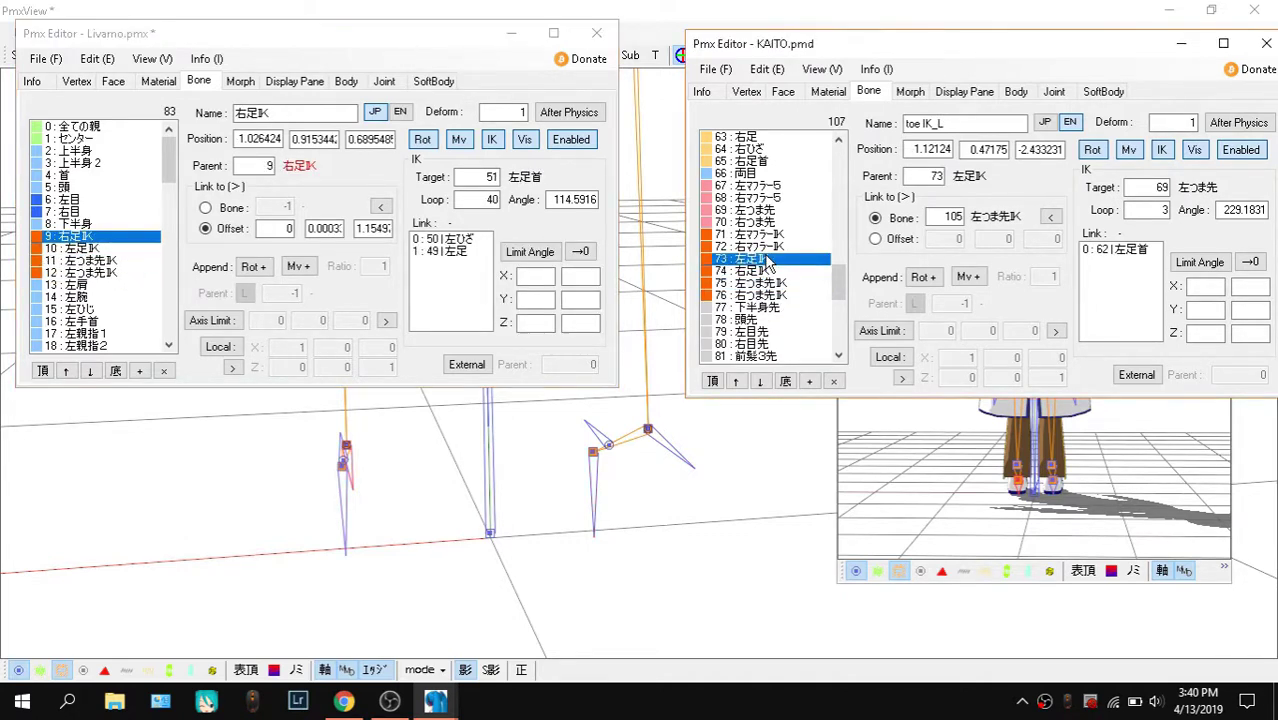
click(92, 248)
click(765, 271)
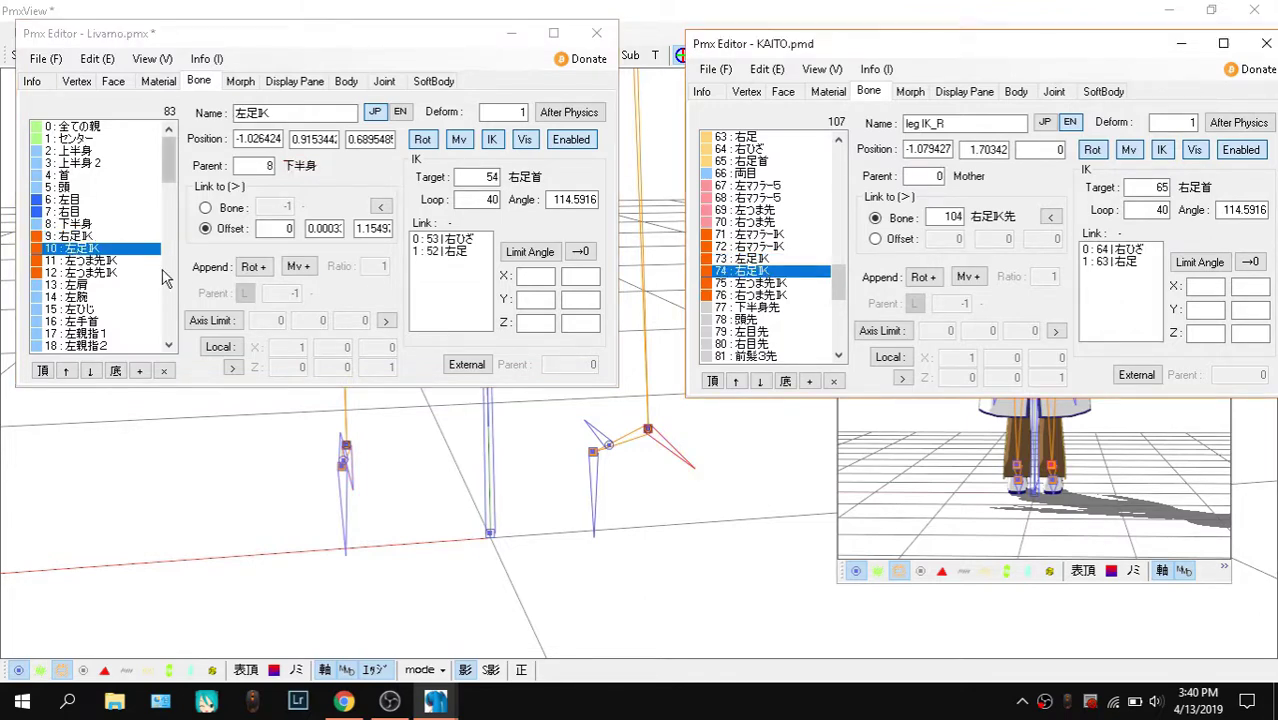
click(143, 261)
click(808, 284)
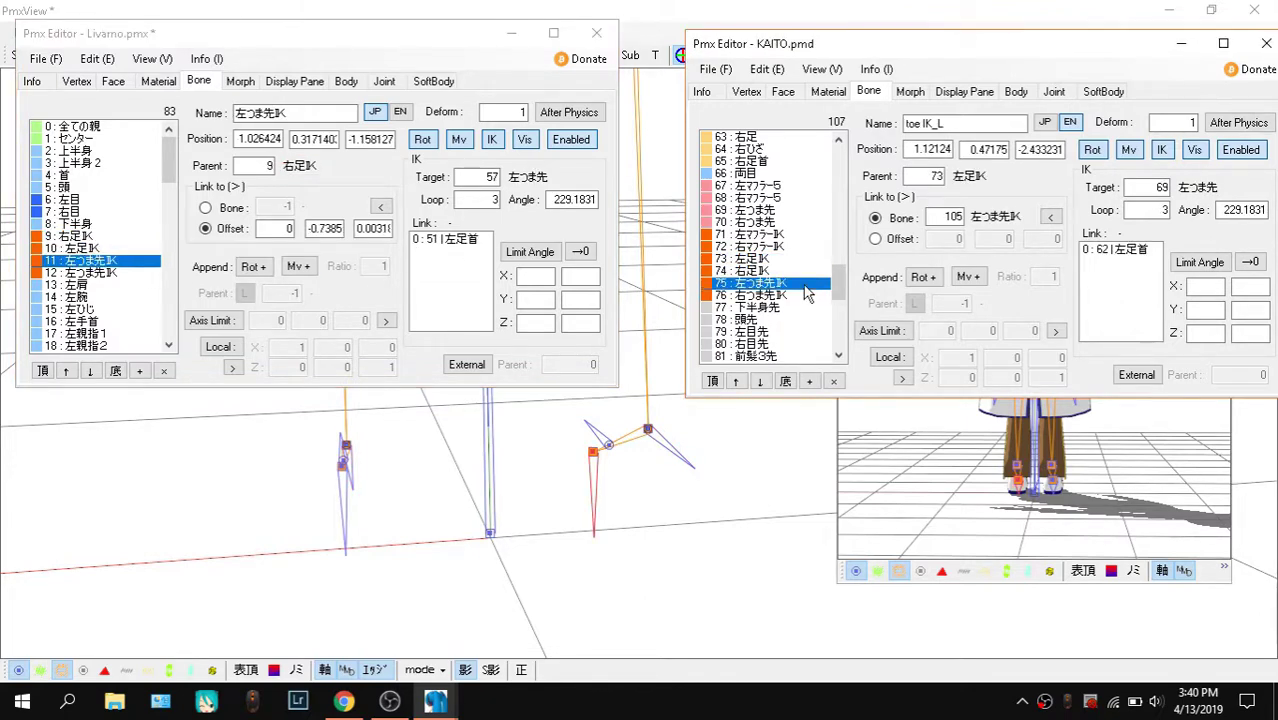
Review the order, parents and targets of Livarno's 右足IK, 左足IK and both 左つま先IK bones
click(109, 274)
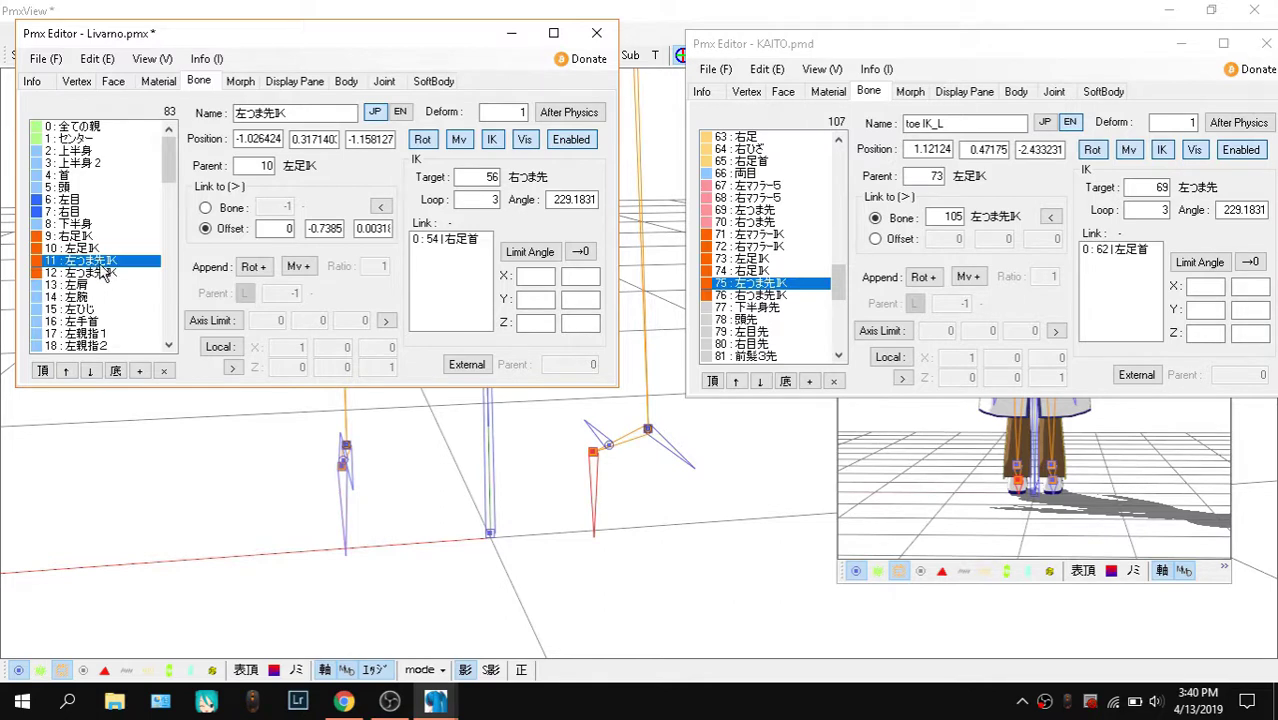
click(80, 252)
click(97, 240)
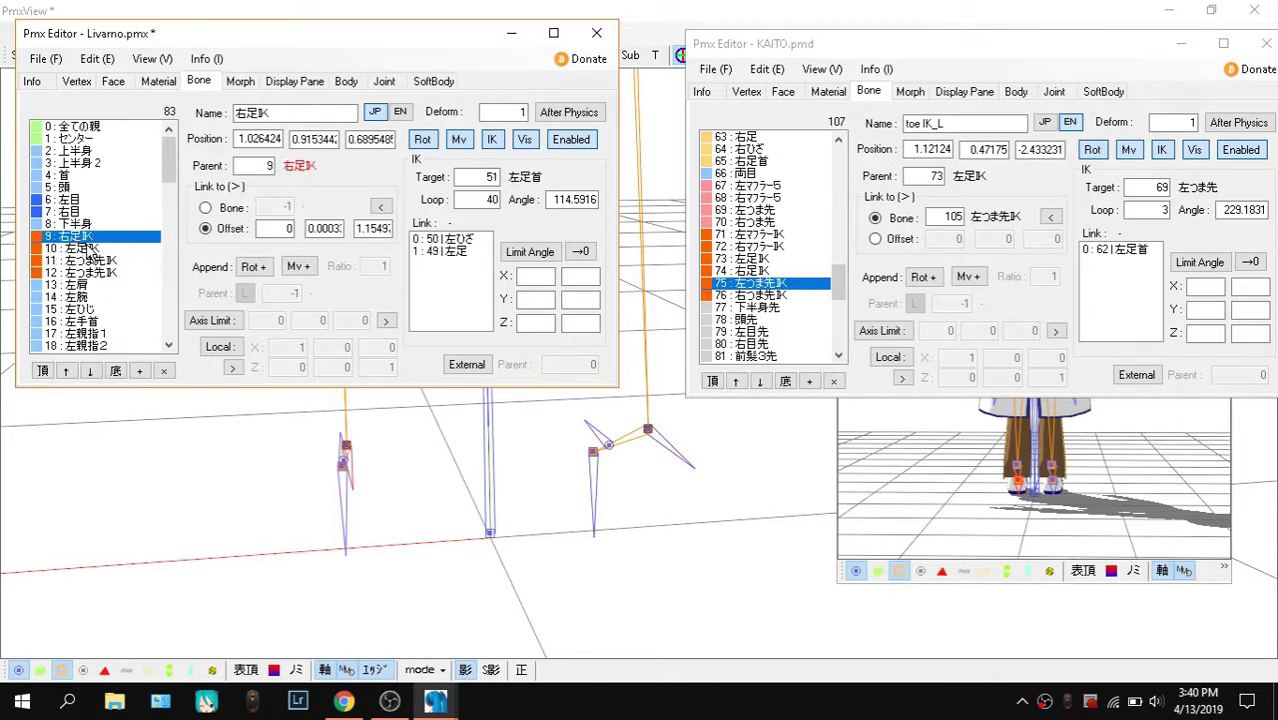
click(98, 251)
click(114, 263)
click(127, 275)
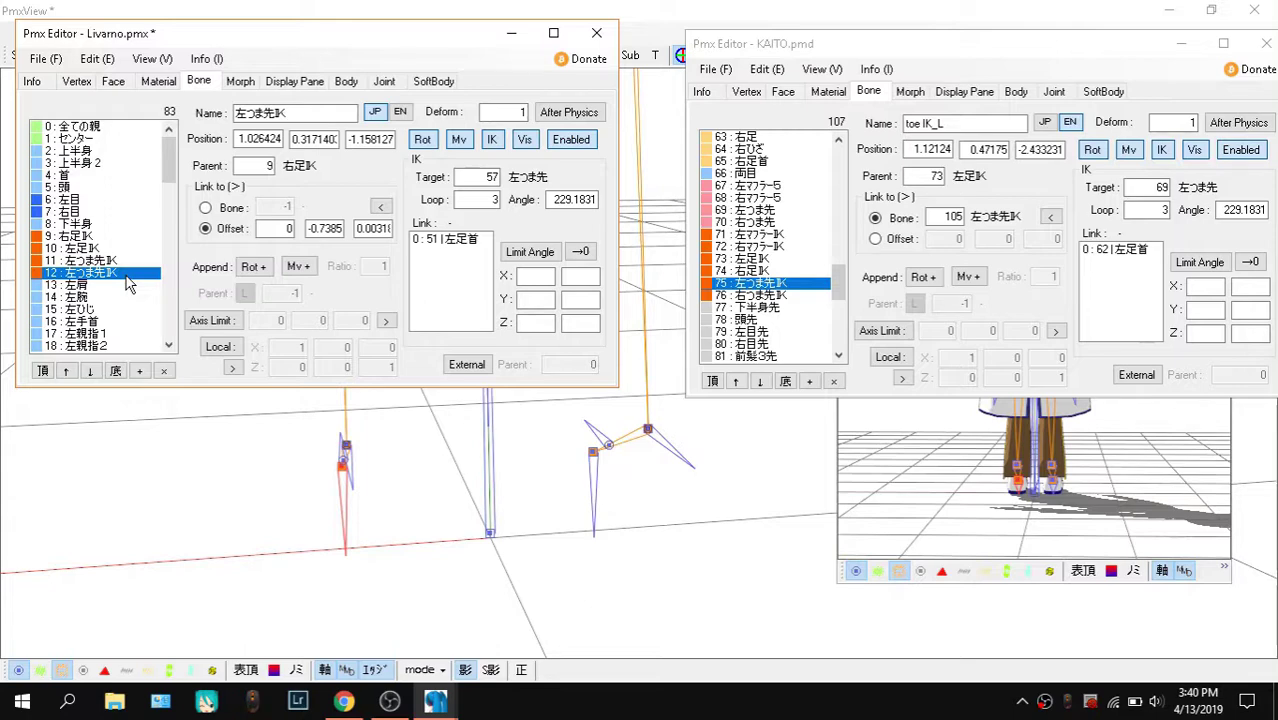
Compare all four Livarno leg and toe IK bones pairwise with KAITO's 左足IK, 右足IK, 左つま先IK and 右つま先IK
click(758, 260)
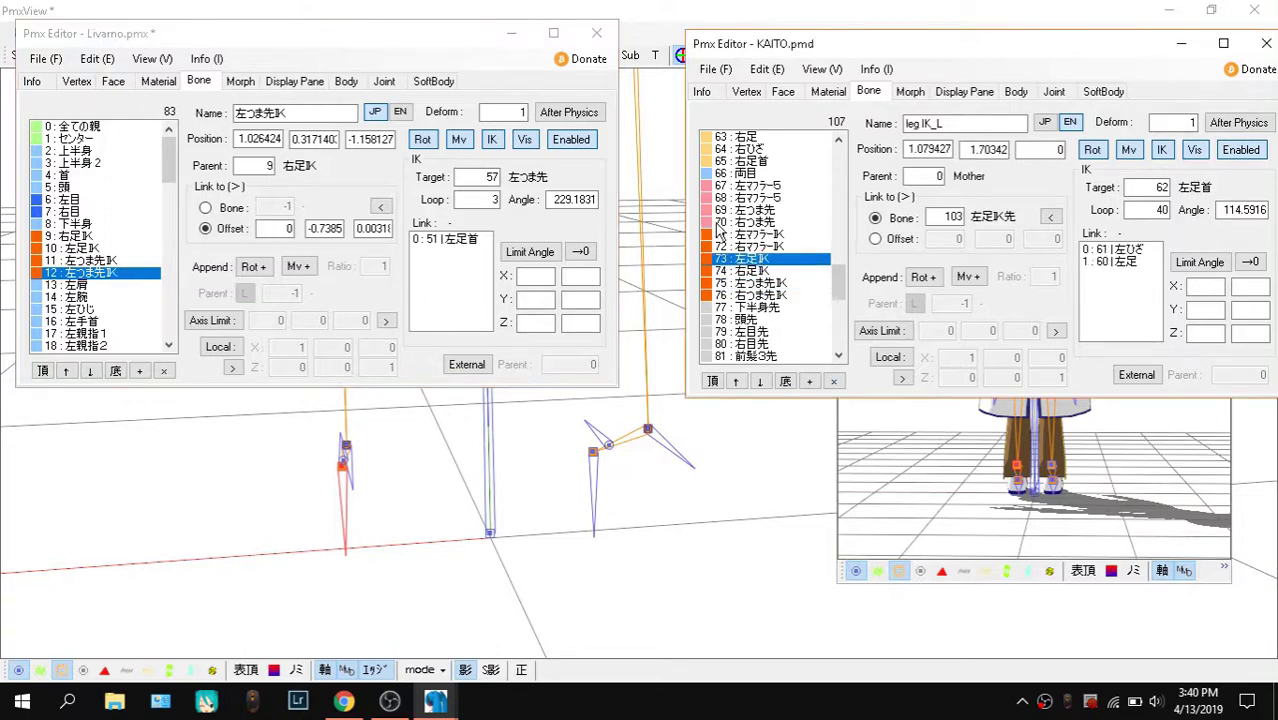
click(97, 237)
click(100, 249)
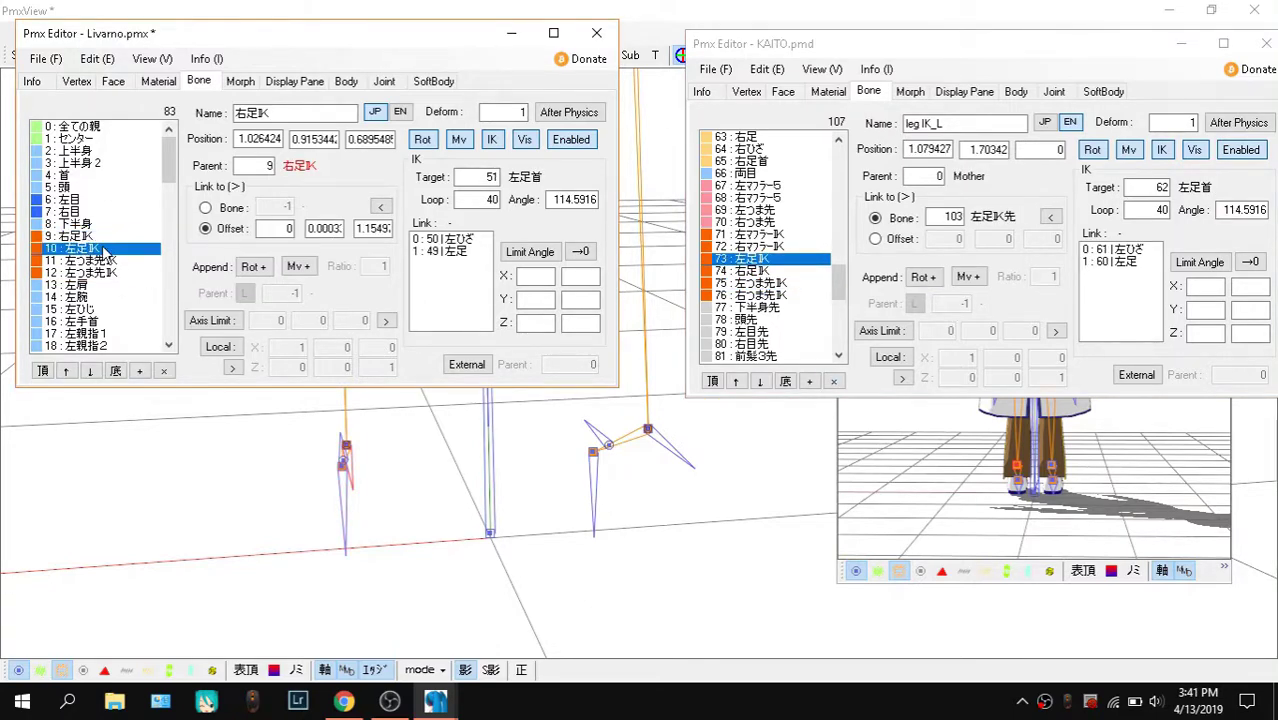
click(790, 271)
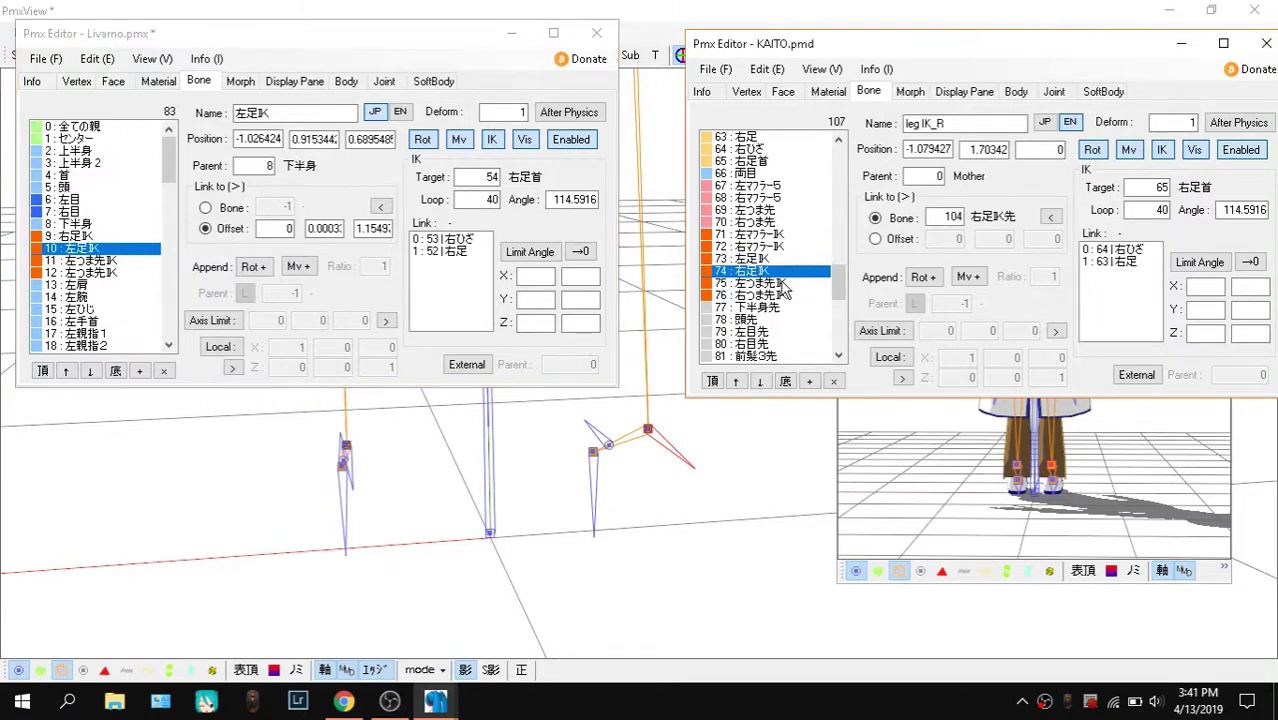
click(783, 283)
click(103, 263)
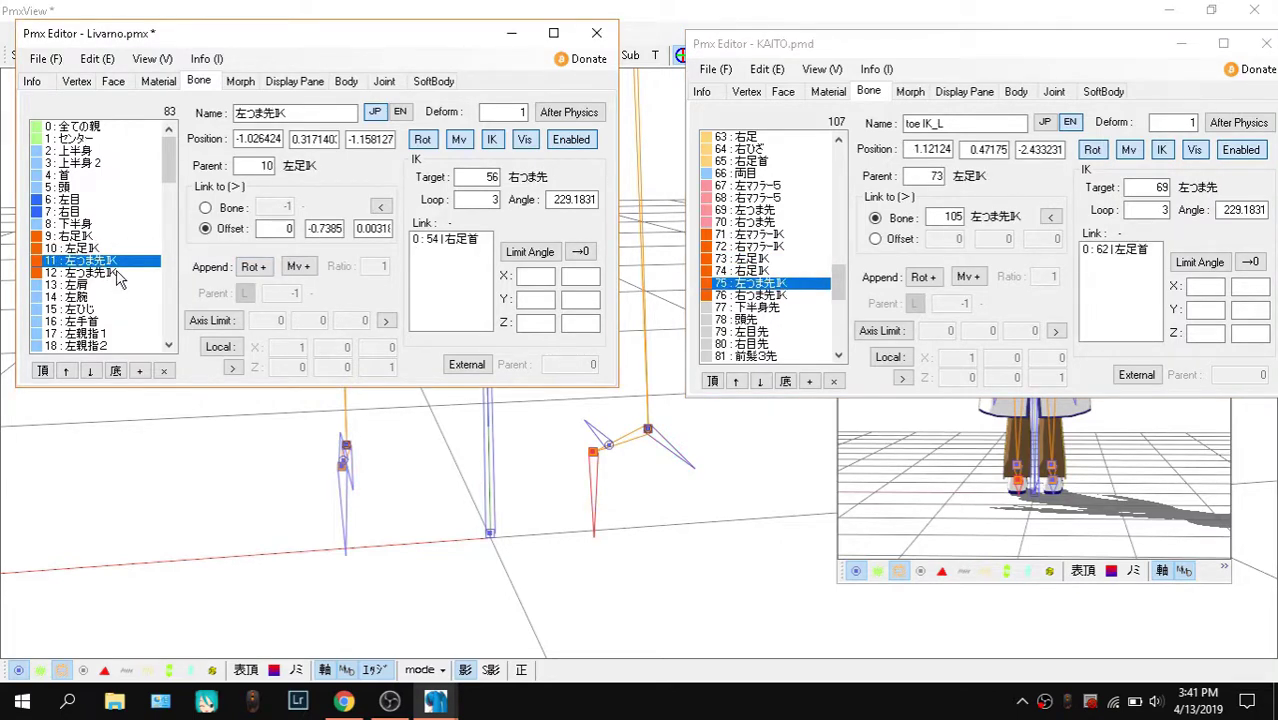
click(116, 272)
click(745, 296)
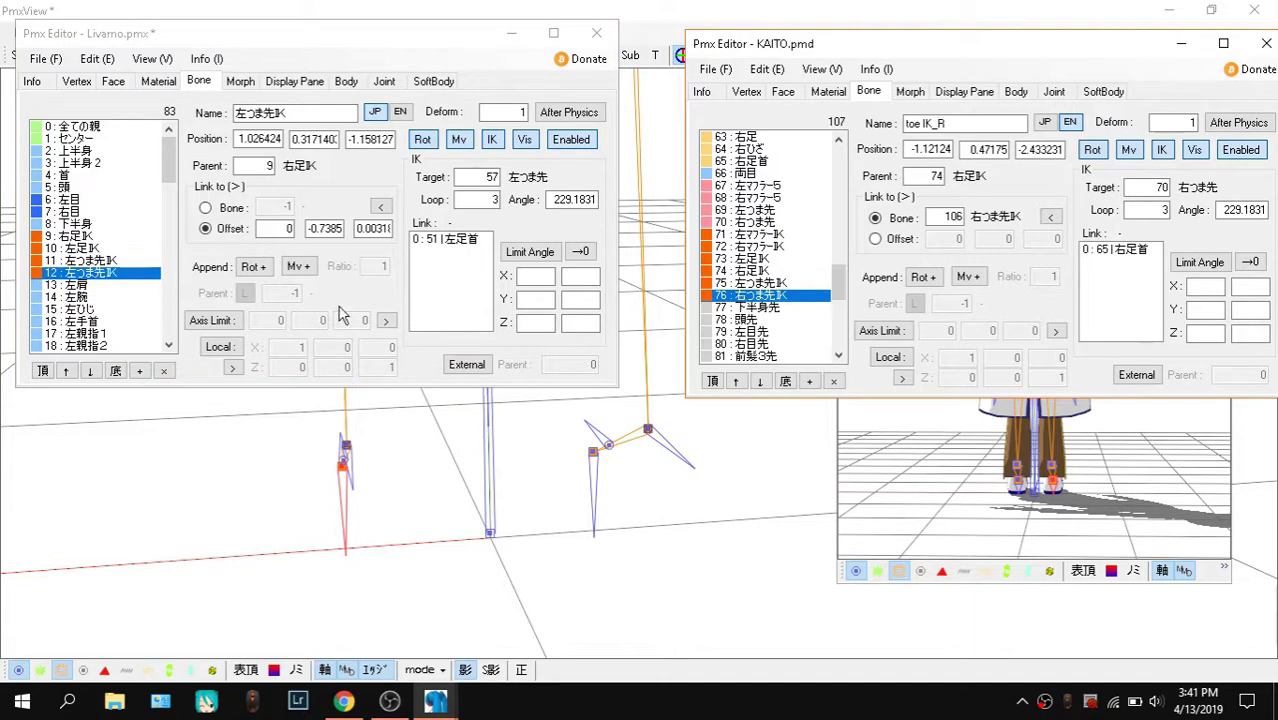
Move Livarno's second 左つま先IK one place up in the bone list and check the swapped toe IK bones
right_click(127, 275)
click(208, 330)
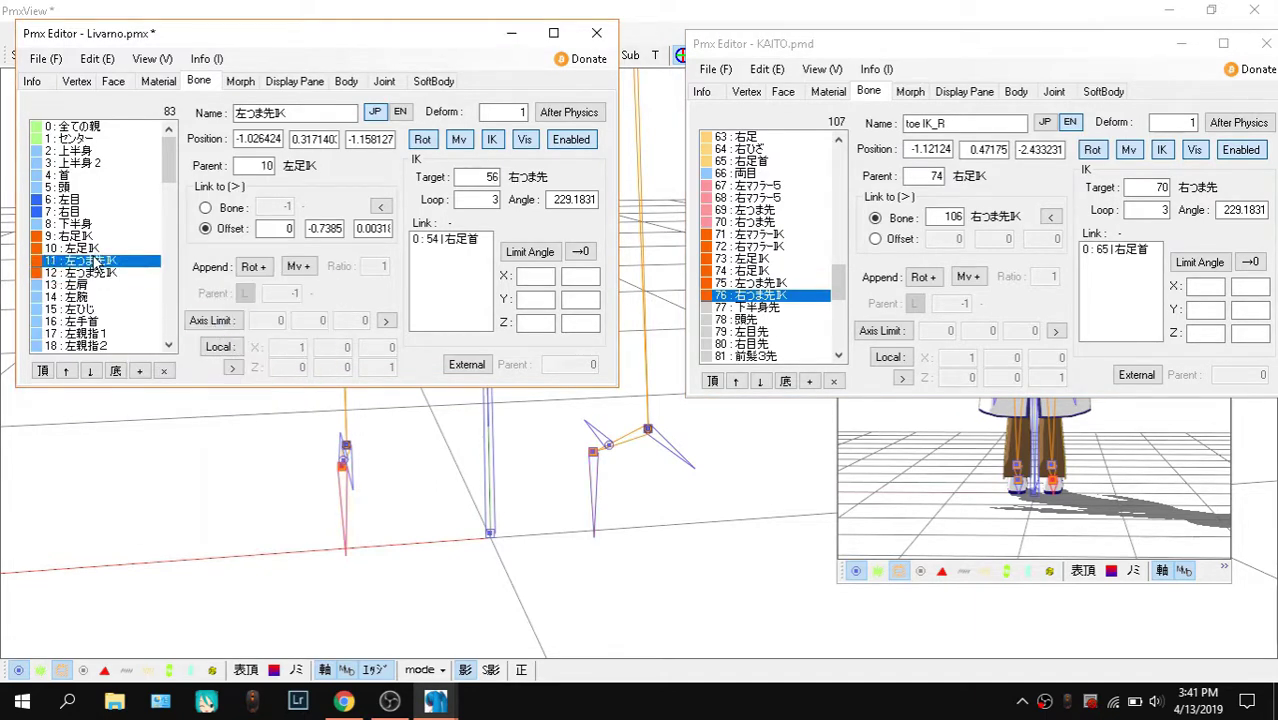
click(92, 250)
click(100, 263)
click(134, 271)
click(110, 262)
click(86, 250)
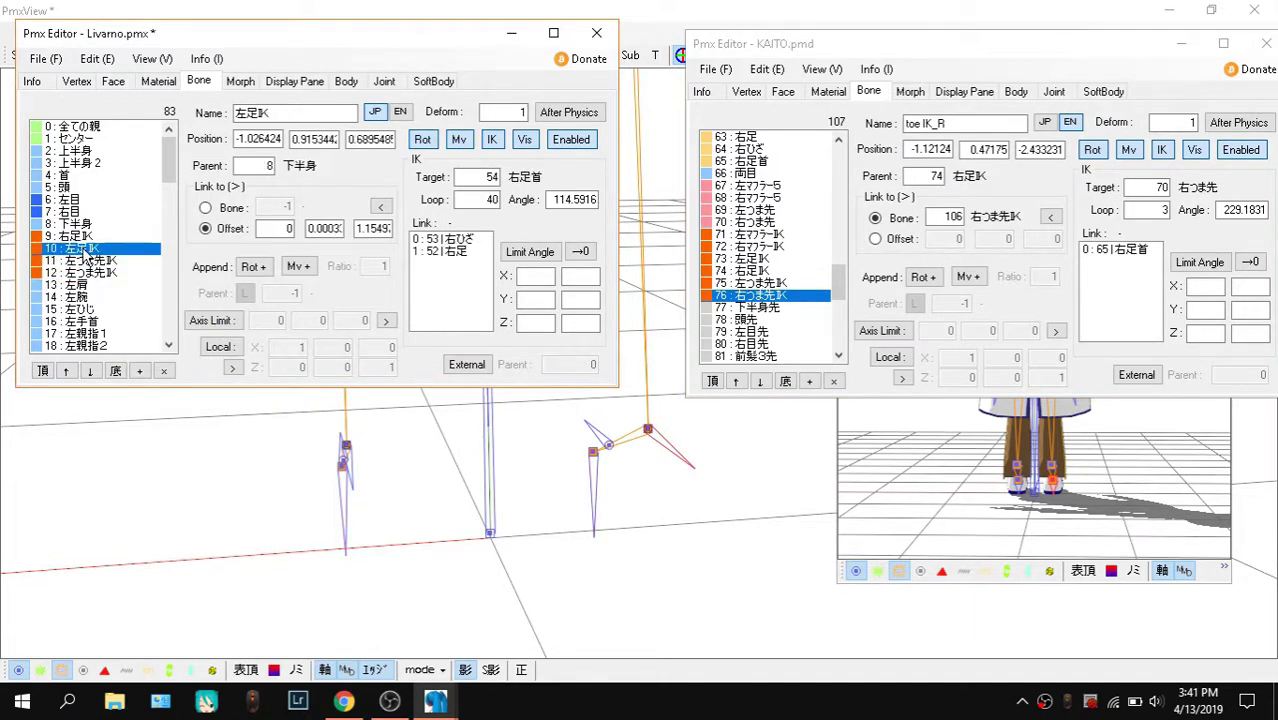
click(93, 264)
click(97, 274)
click(97, 262)
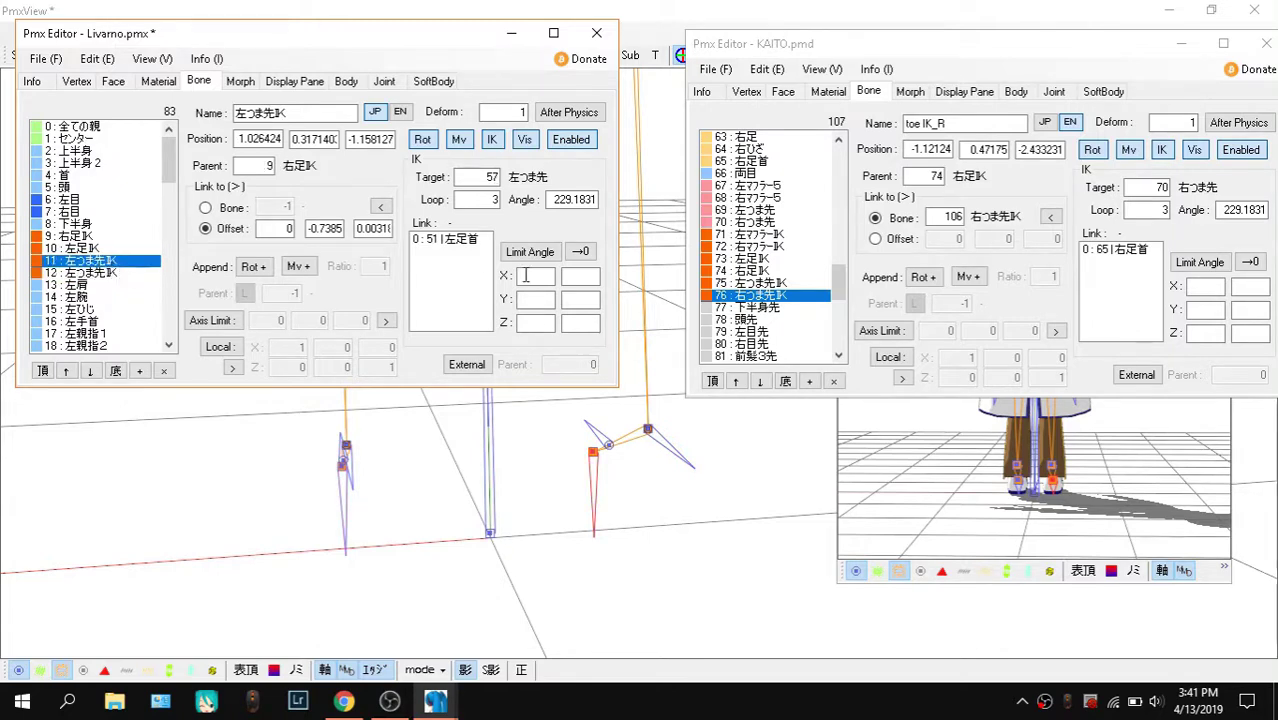
Check KAITO's toe IK bones, then move Livarno's 左つま先IK targeting 右つま先 above the other 左つま先IK and review both
click(760, 284)
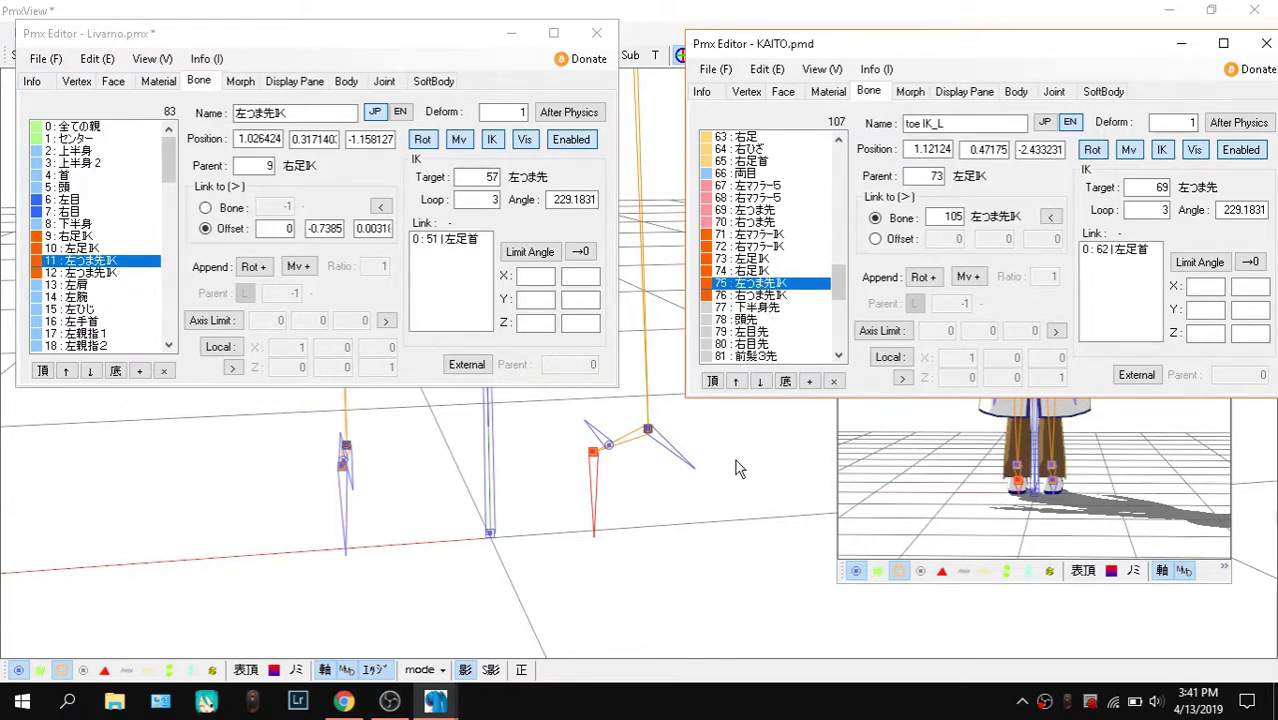
click(757, 296)
click(87, 281)
click(87, 273)
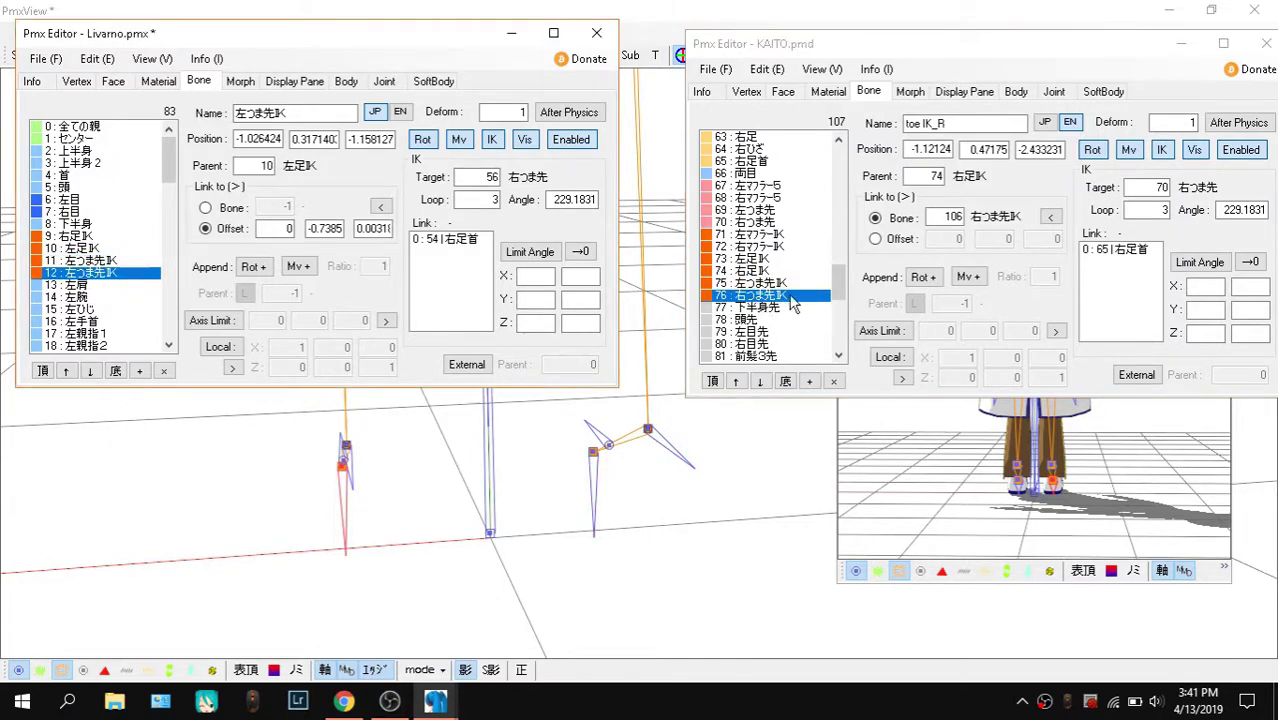
key(ctrl+Up)
click(127, 277)
click(110, 261)
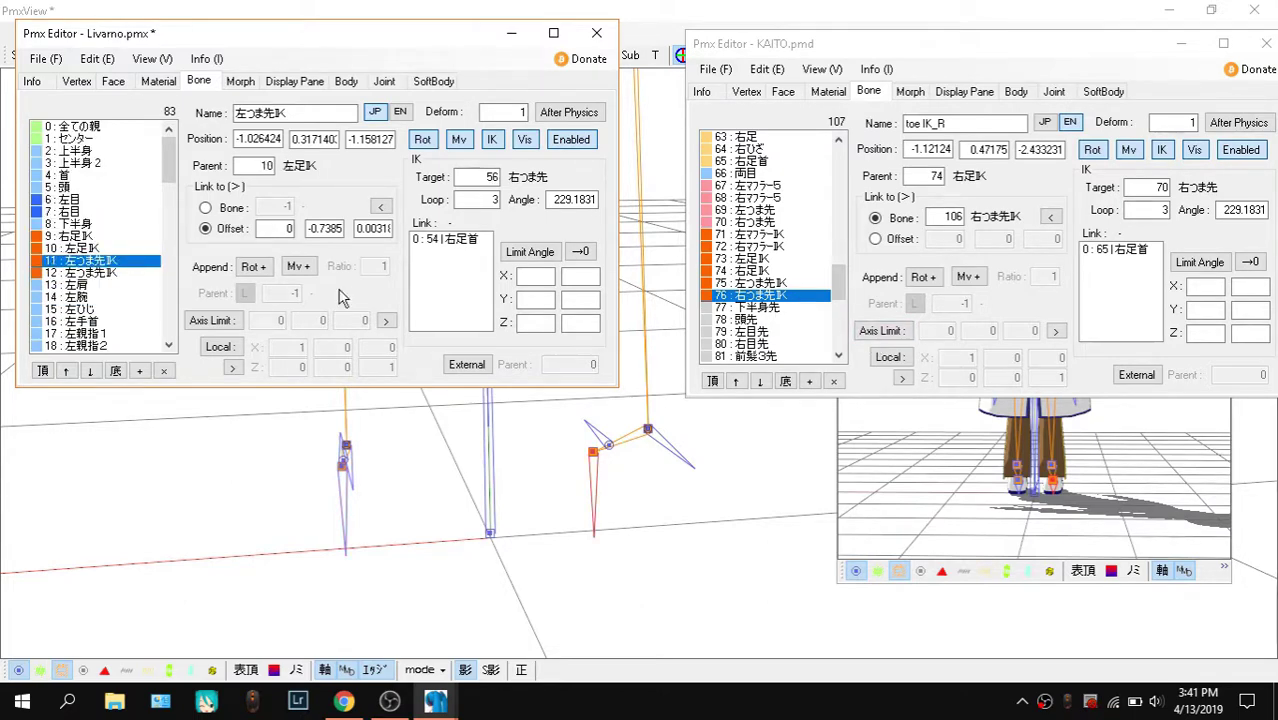
Move Livarno's 左つま先IK targeting 右つま先 below the other 左つま先IK and recheck the neighbouring IK bones
key(ctrl+Down)
click(91, 262)
click(102, 277)
click(106, 252)
click(128, 264)
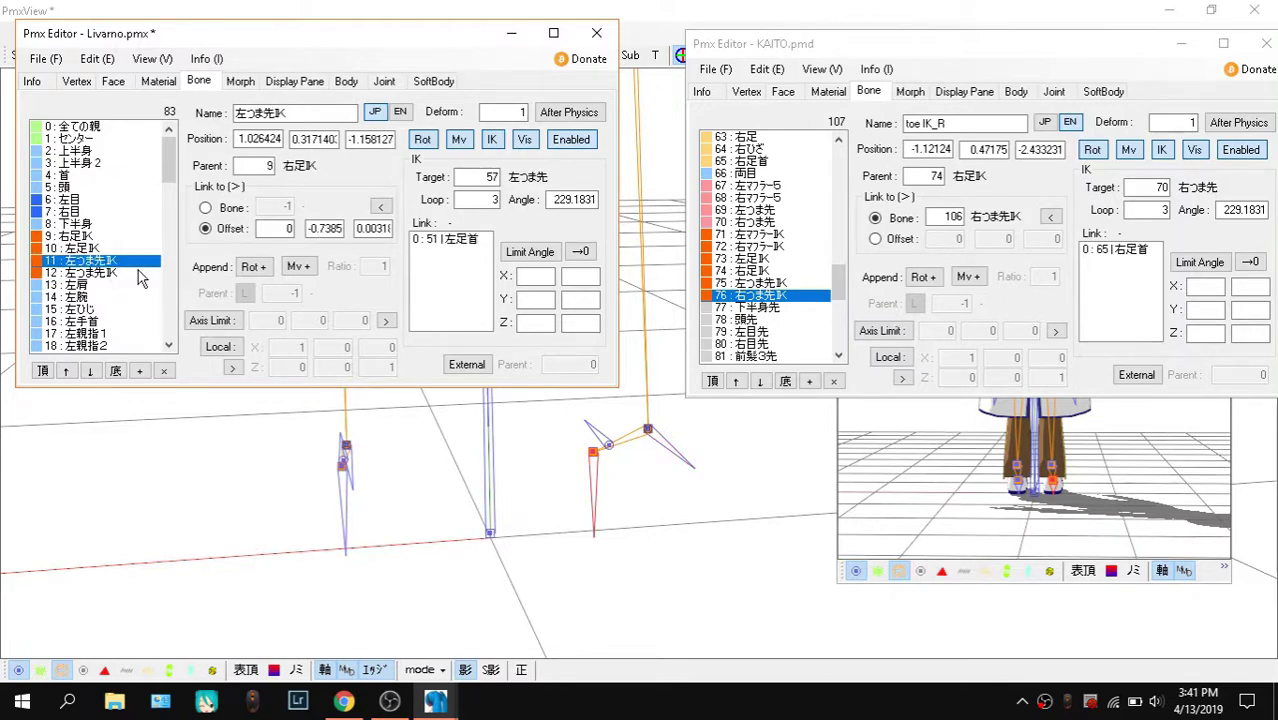
click(139, 272)
click(94, 189)
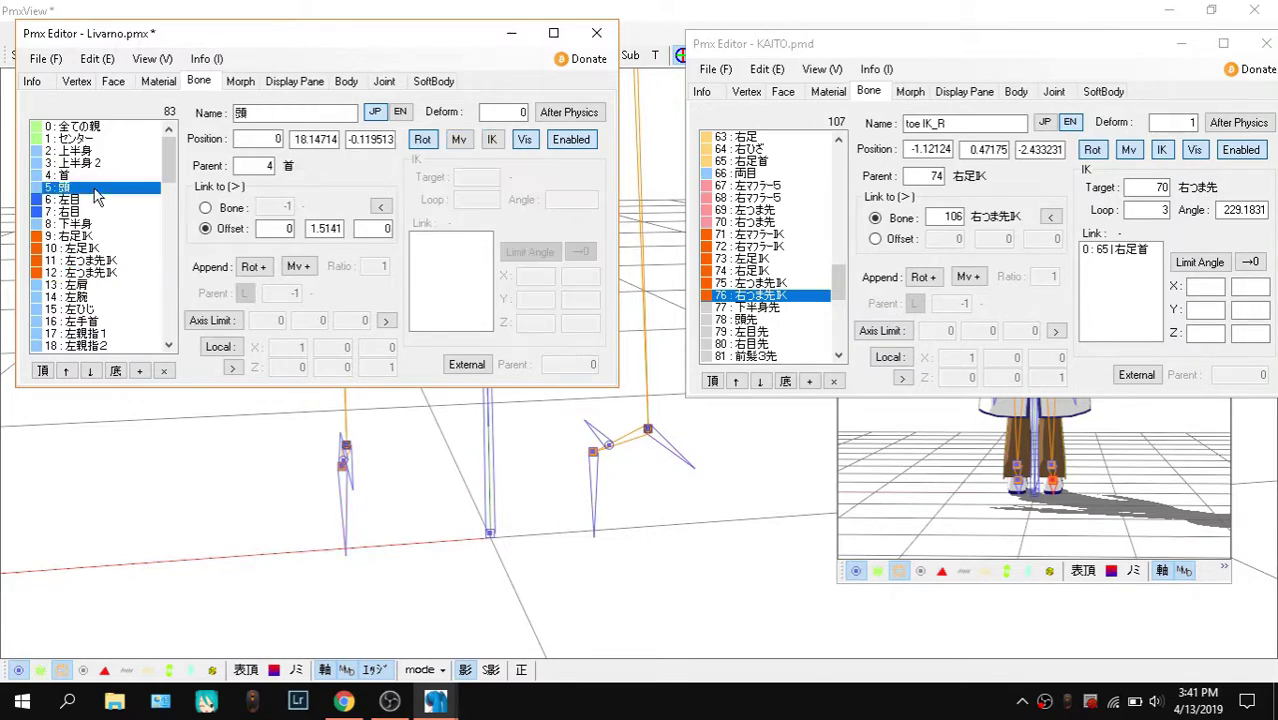
click(137, 271)
Match KAITO's toe IK order by moving Livarno's 左つま先IK targeting 右つま先 down to position 12
click(108, 262)
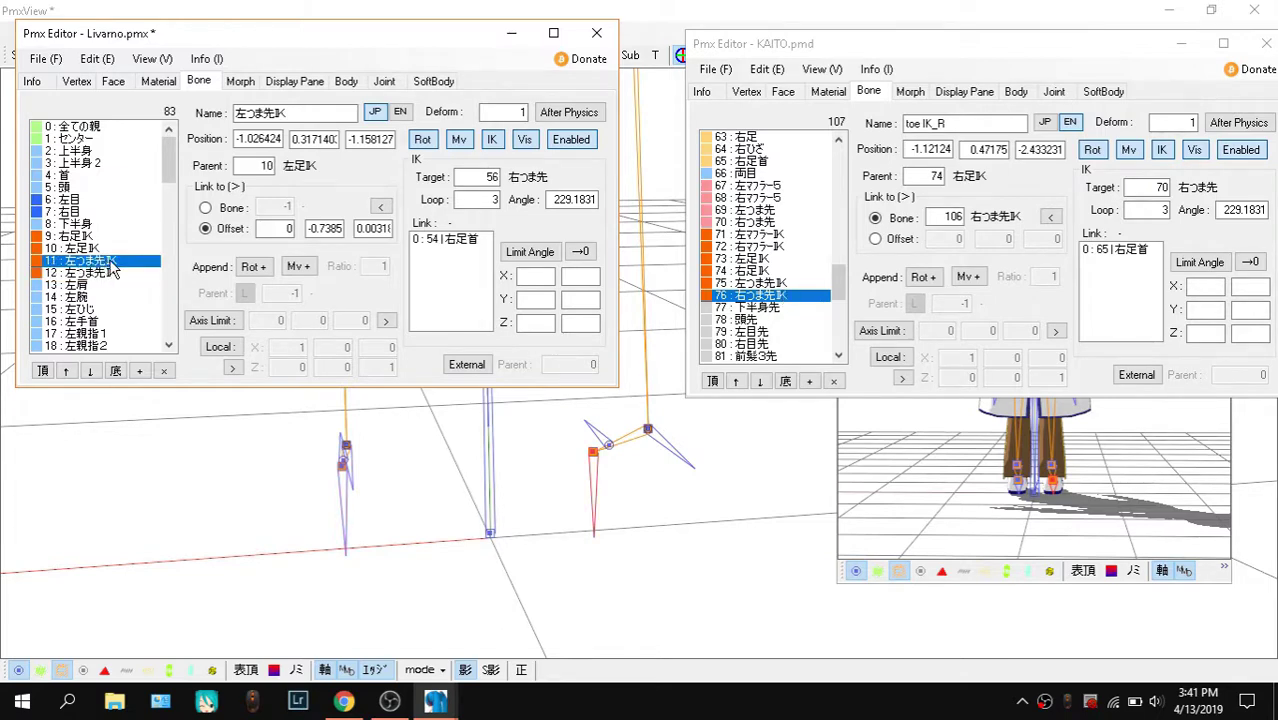
click(768, 285)
right_click(92, 258)
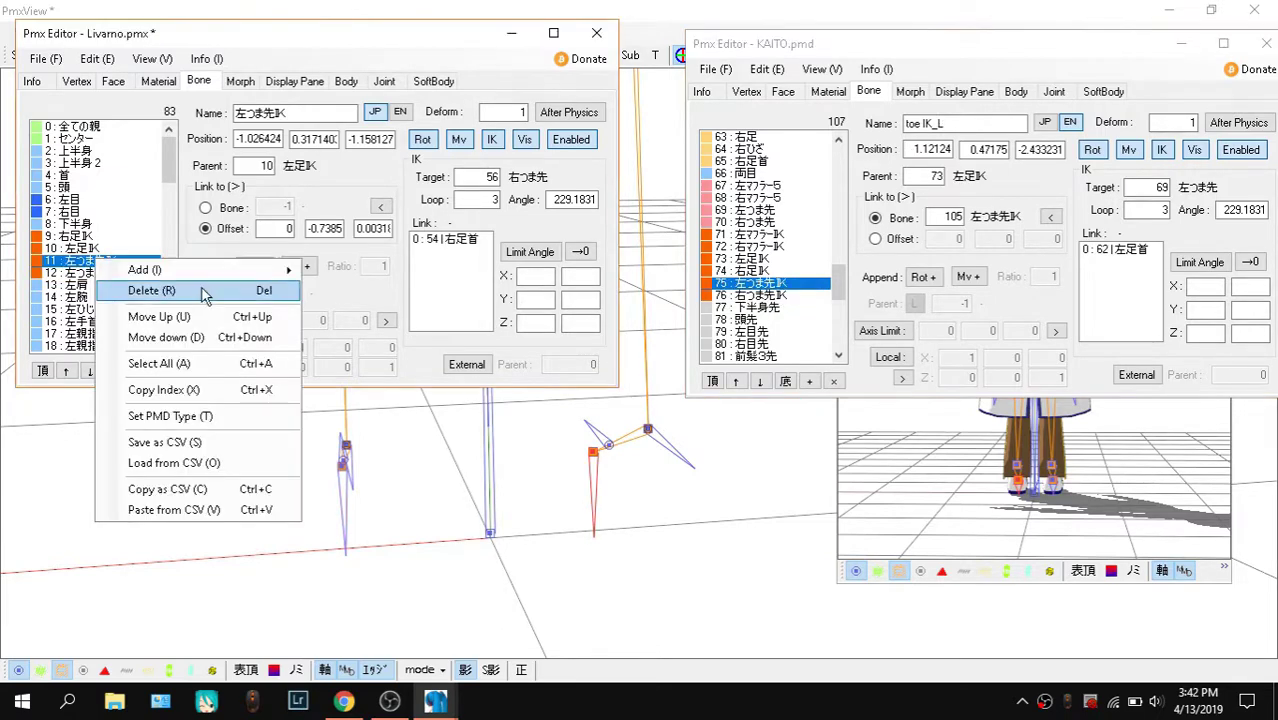
click(212, 336)
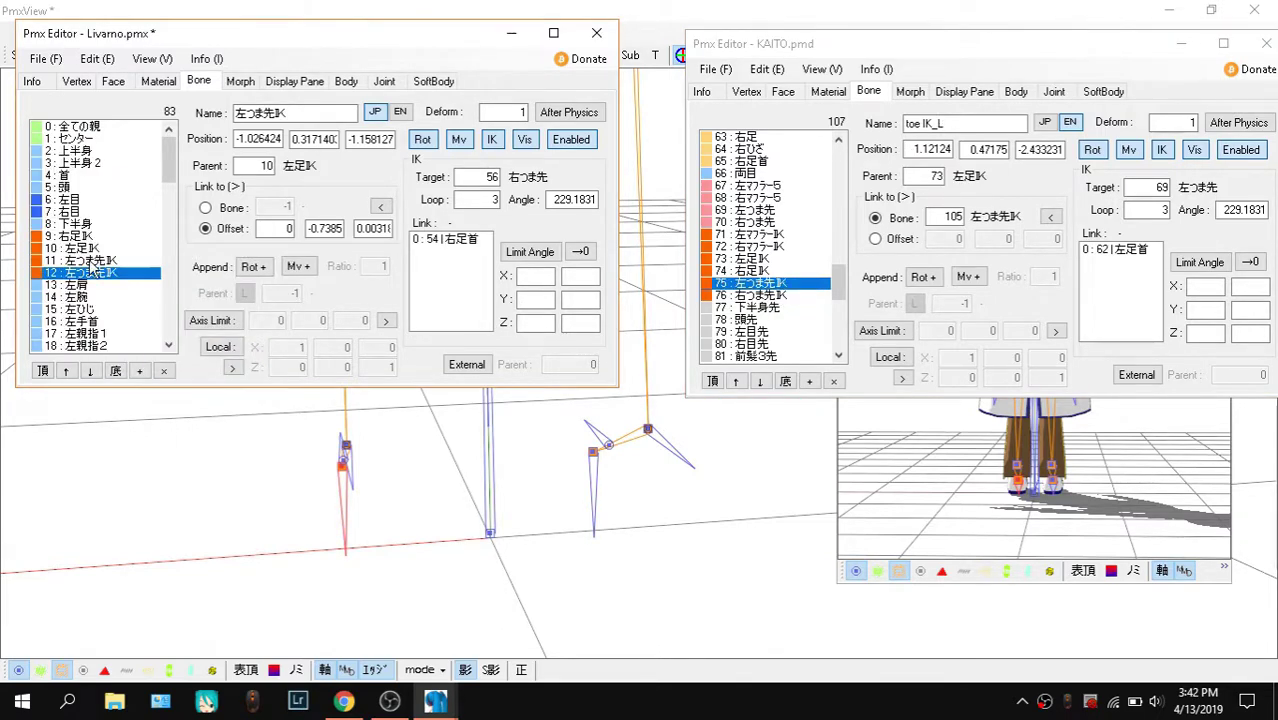
click(757, 295)
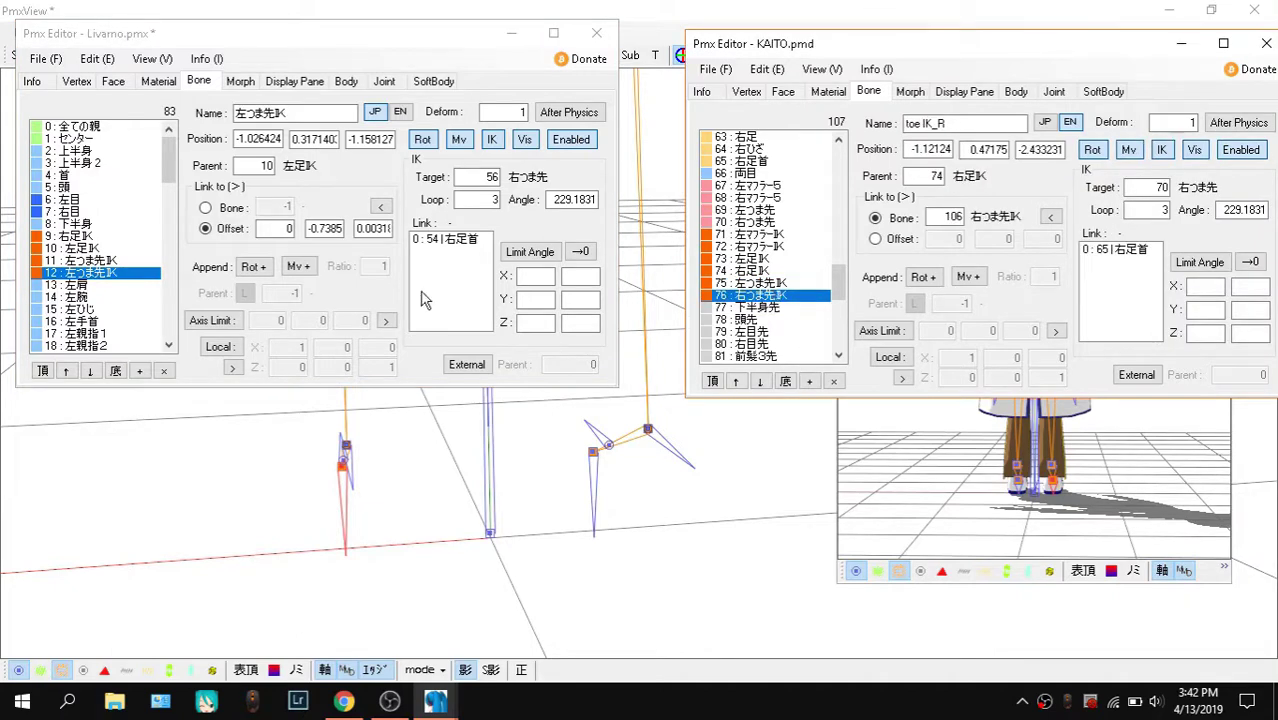
Move Livarno's 左つま先IK at position 12 back up one place, check the order and undo that move
right_click(143, 274)
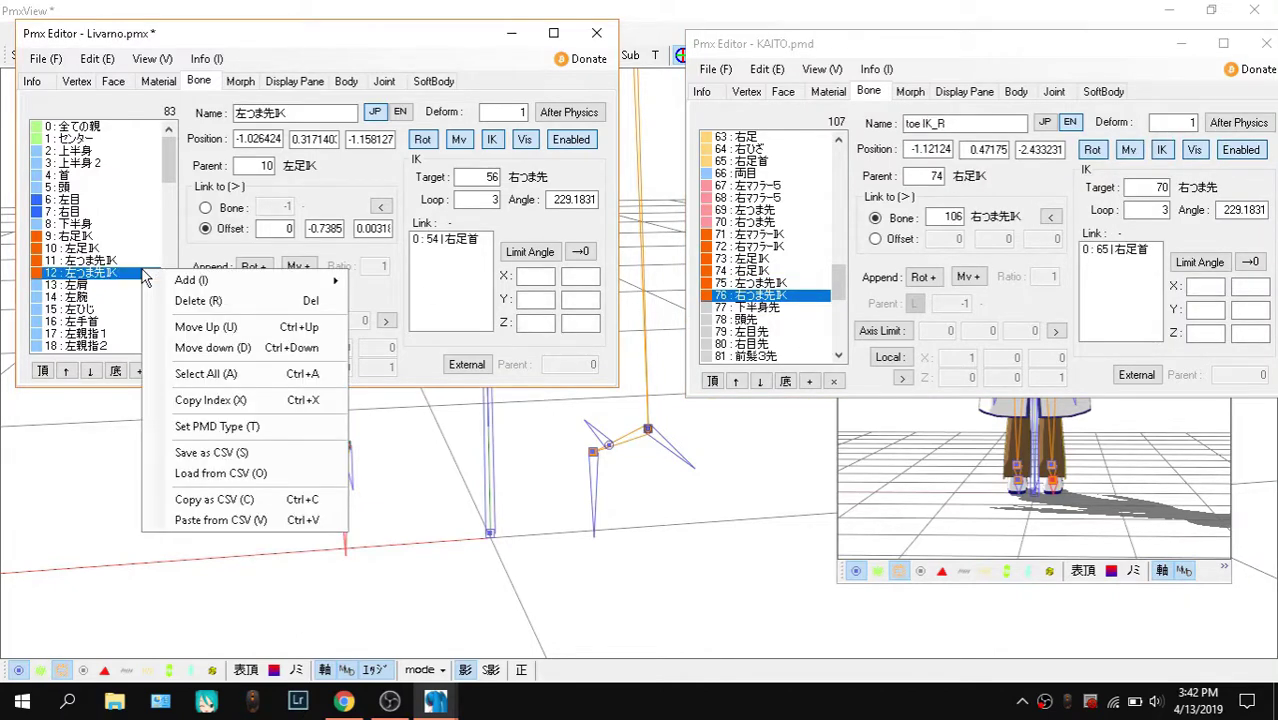
click(252, 336)
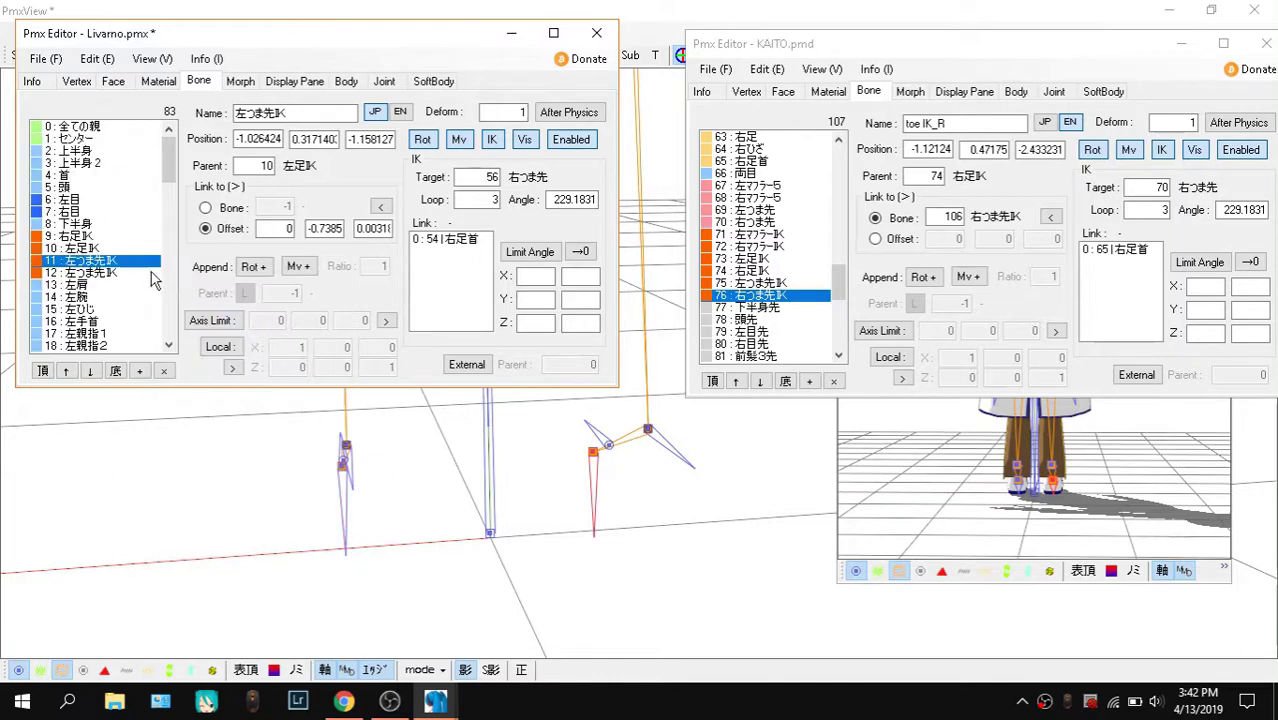
click(142, 273)
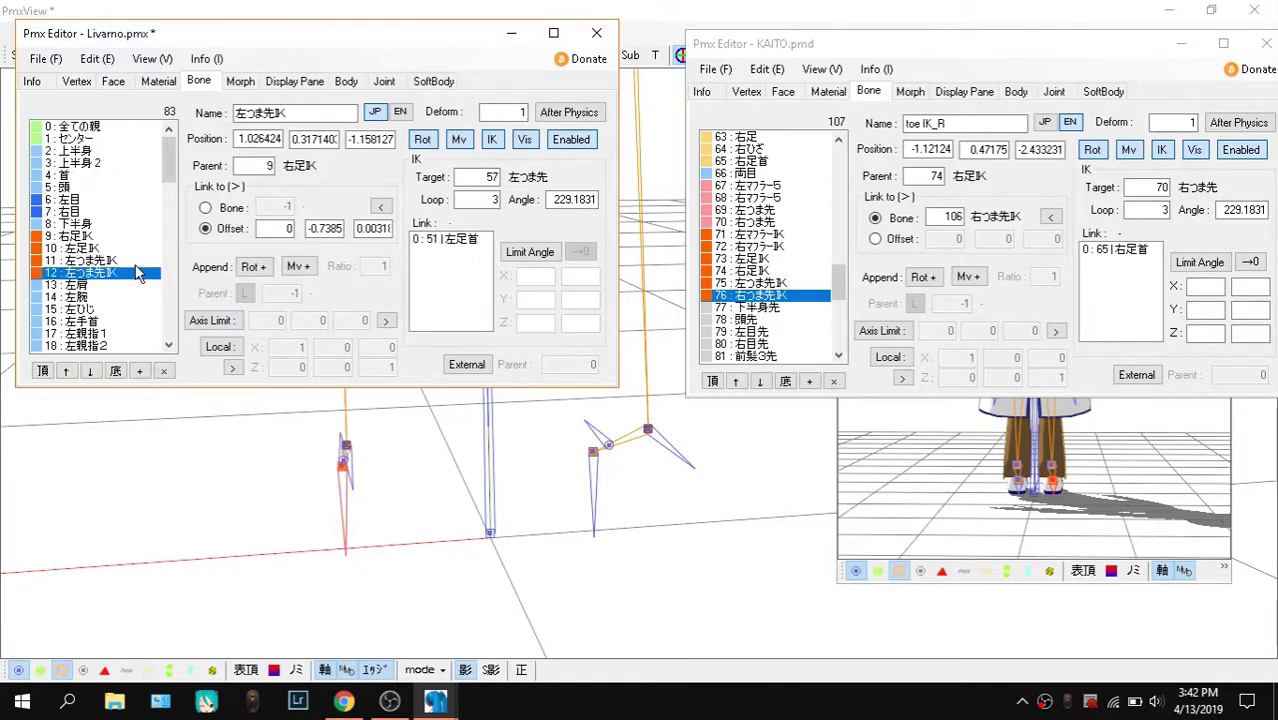
key(ctrl+z)
click(121, 274)
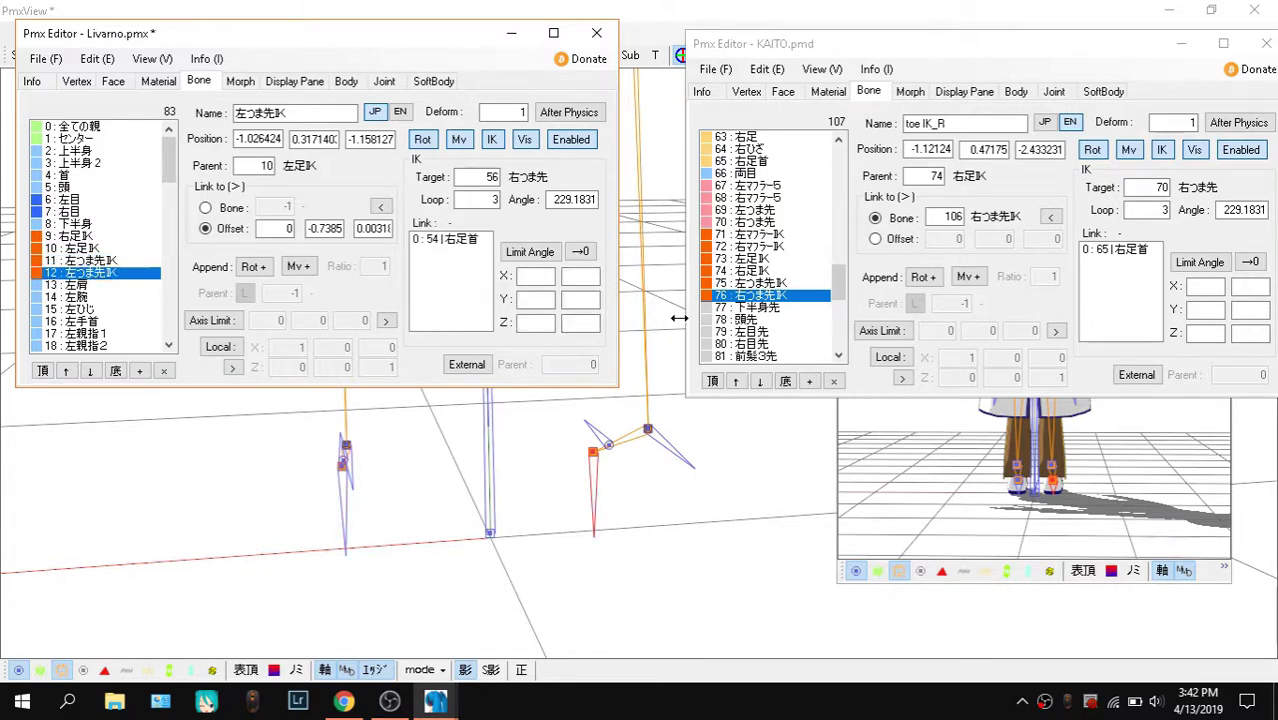
Review the parents, targets and links of KAITO's leg and toe IK bones, numbers 73 to 76
click(748, 259)
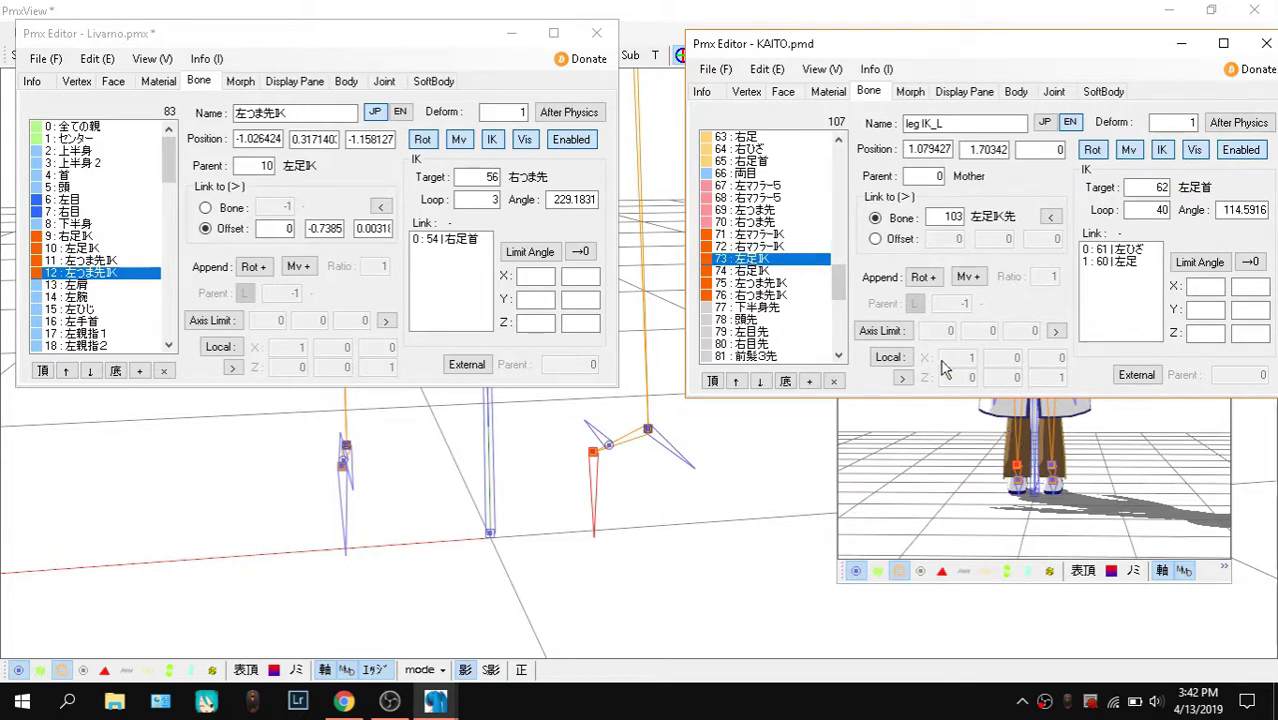
click(765, 272)
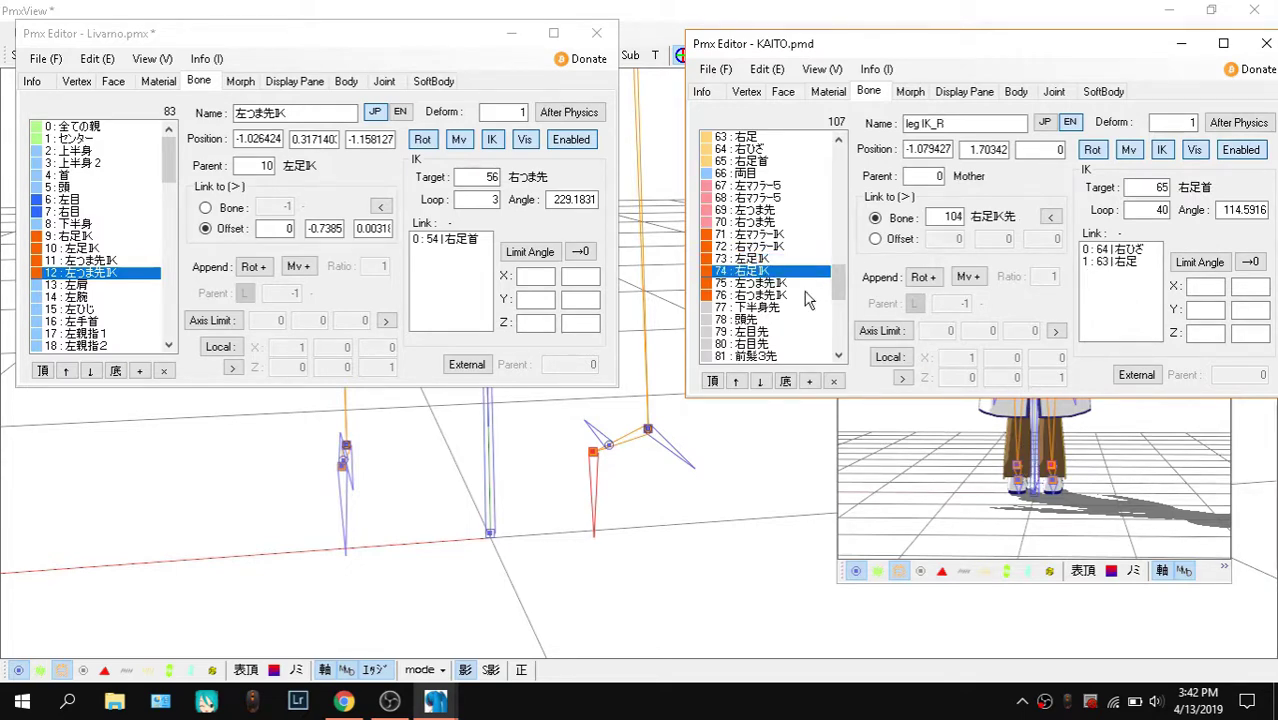
click(781, 283)
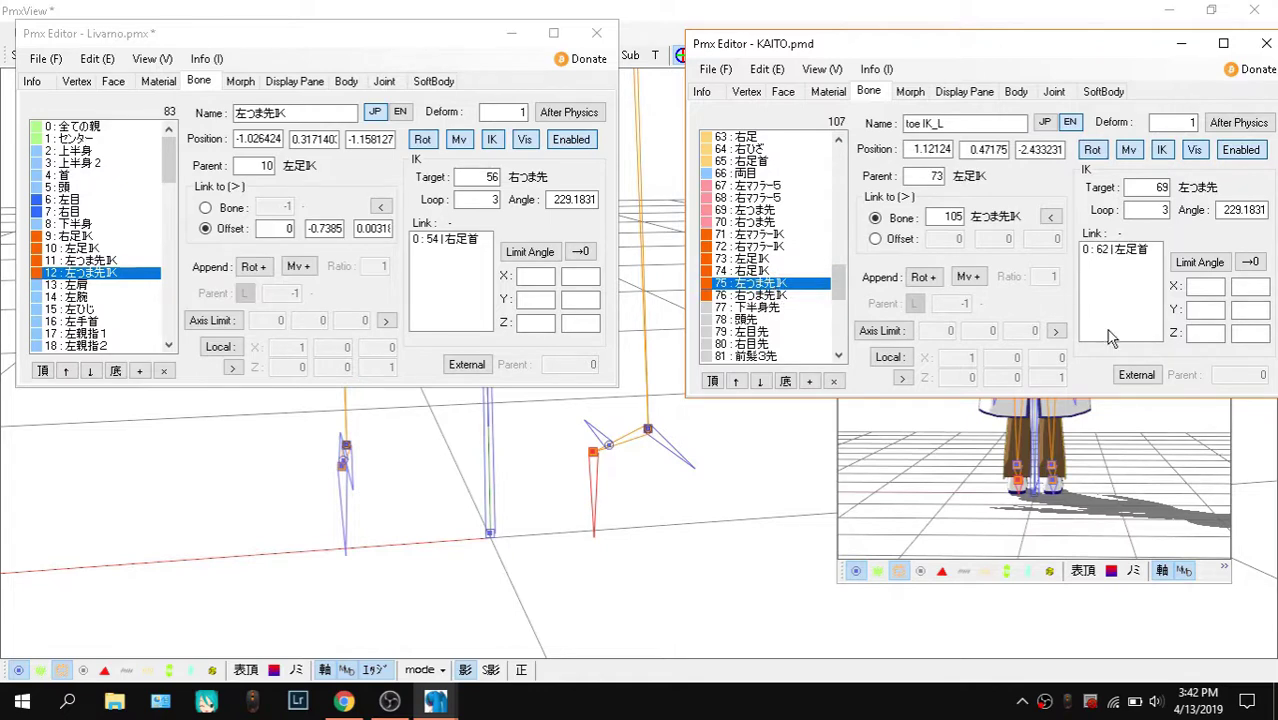
click(794, 296)
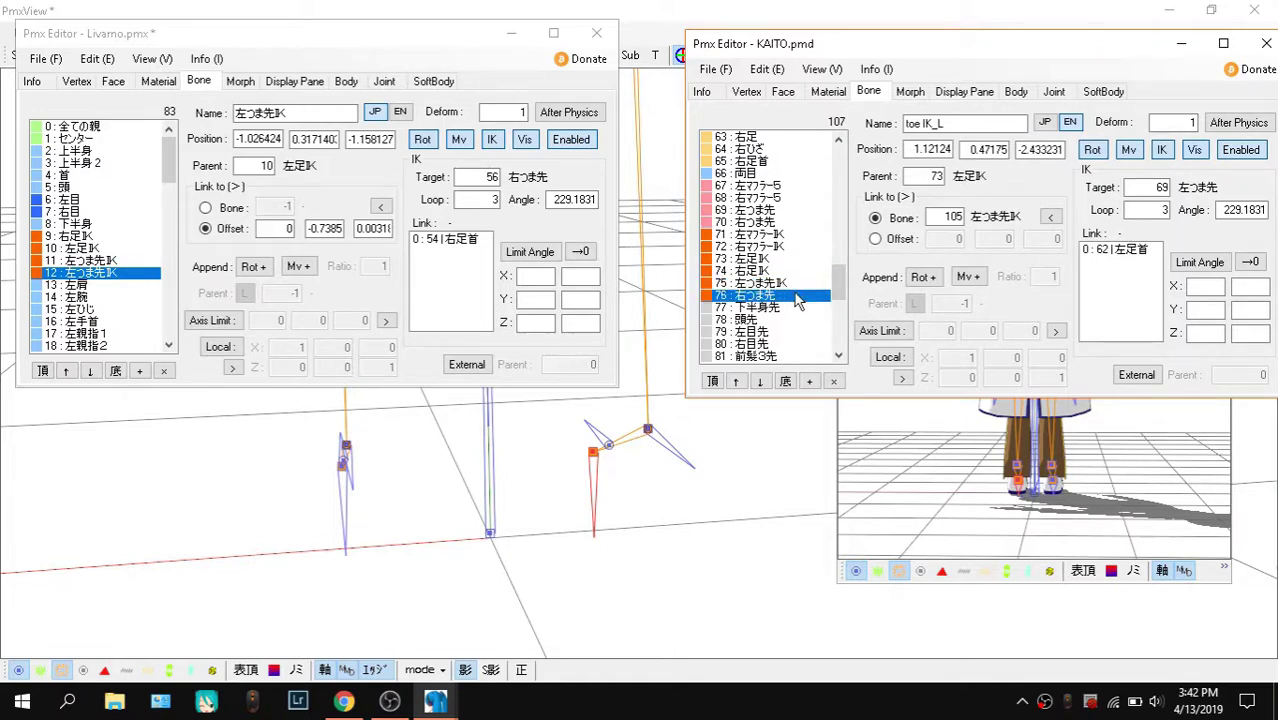
Review Livarno's IK bones 9 to 12, checking each one's side, parent, target and links
click(97, 236)
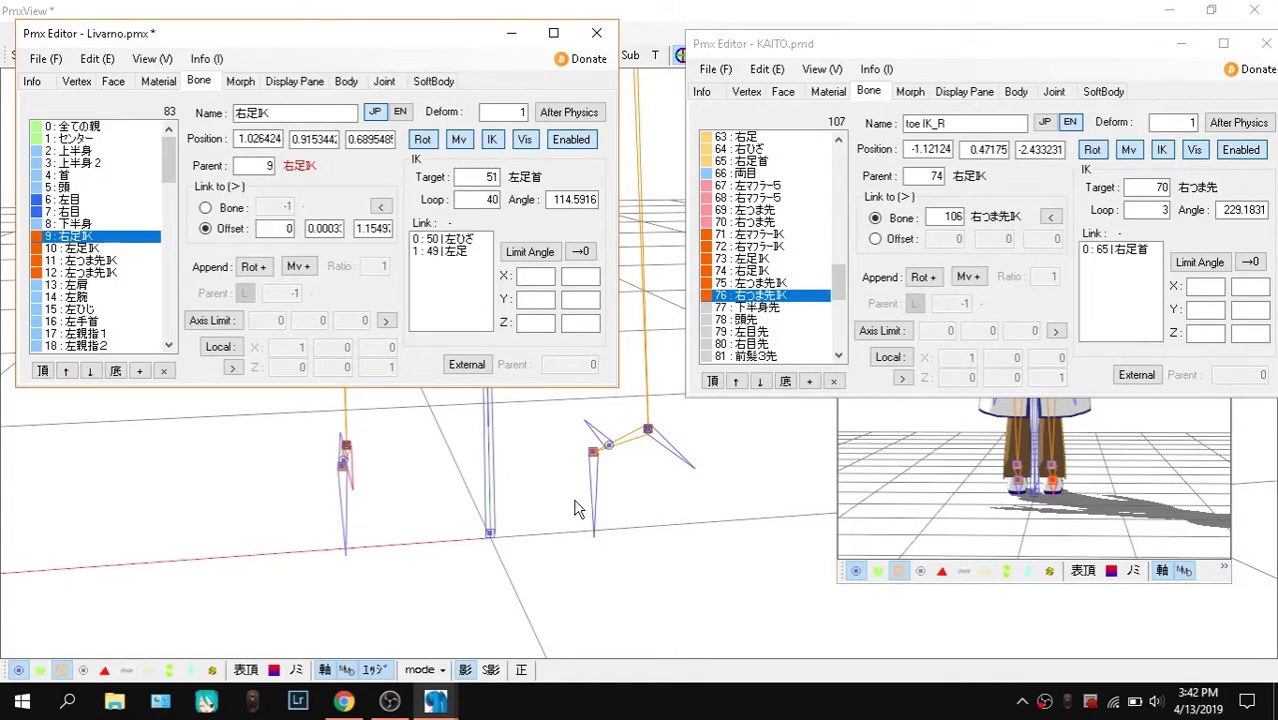
click(123, 250)
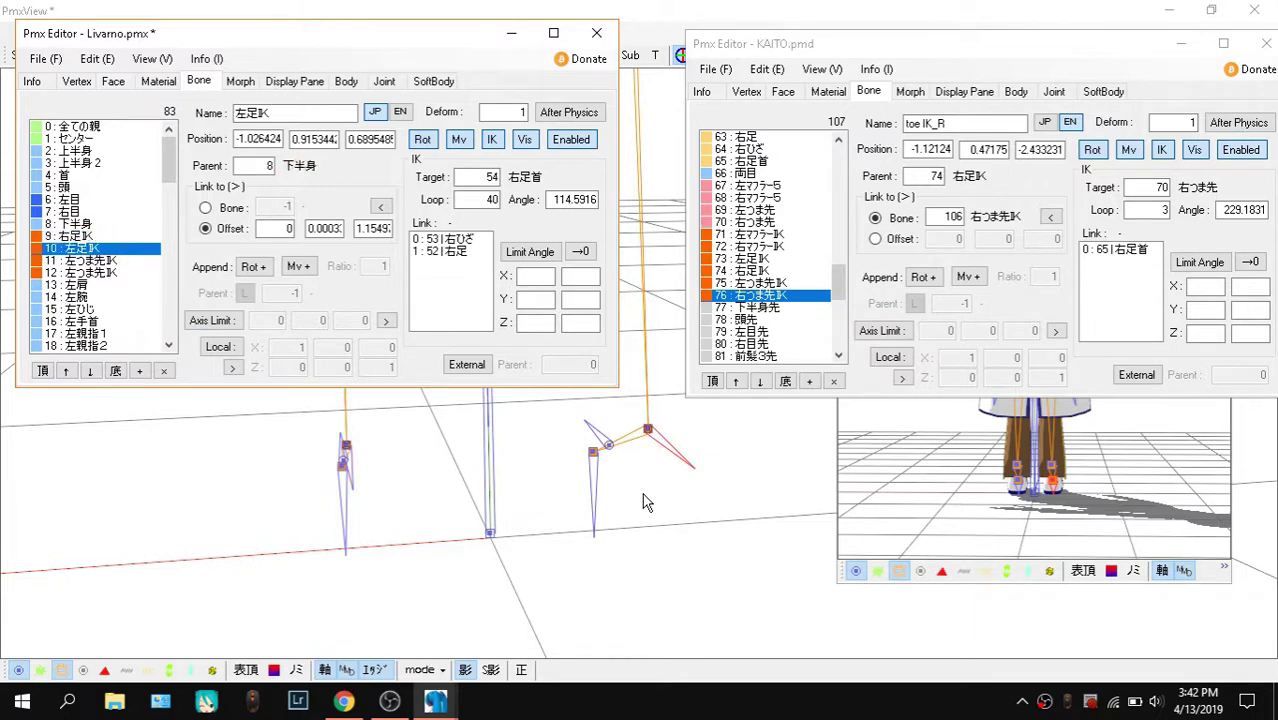
click(128, 261)
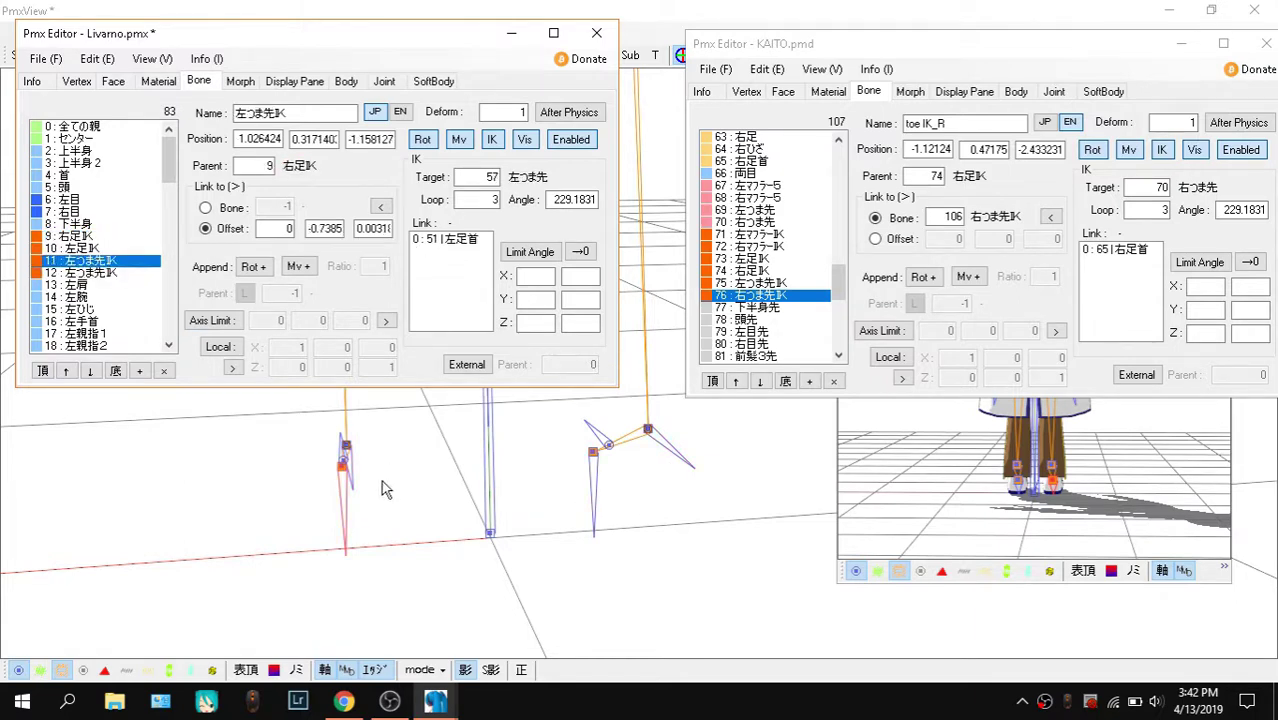
click(100, 273)
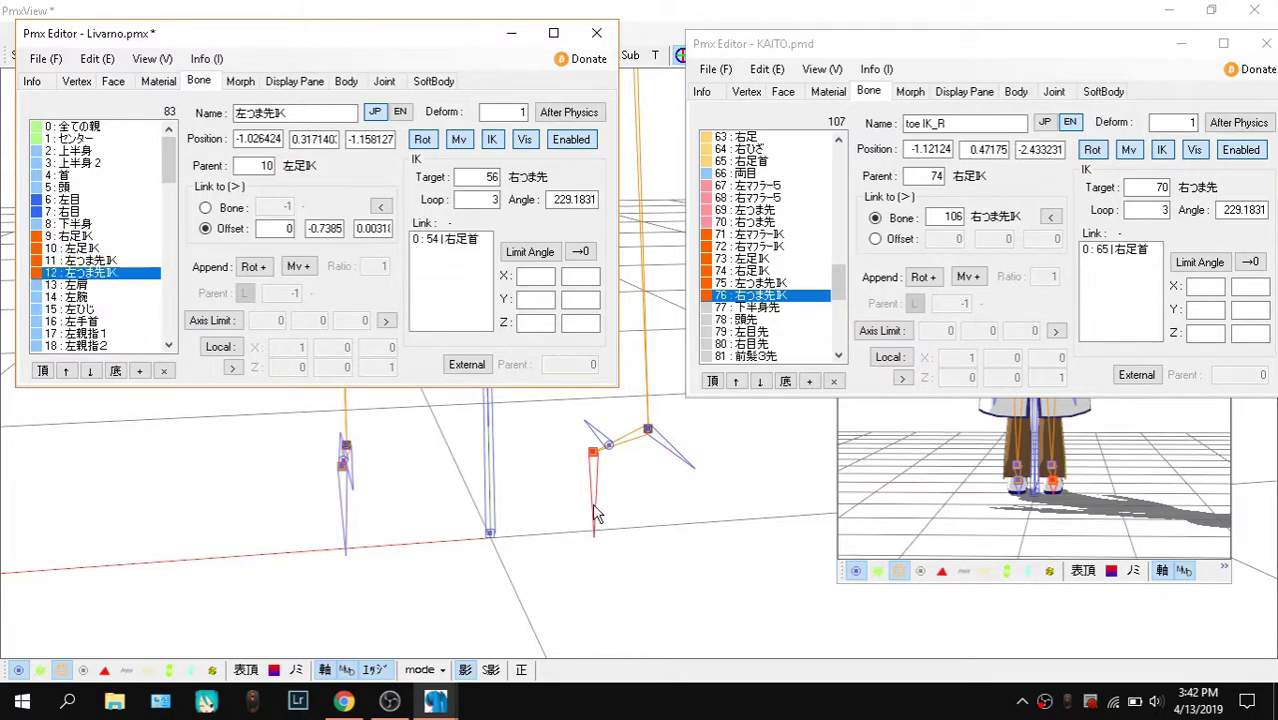
Test Livarno's 左足IK bone in Transform View by moving it and inspecting how the leg bends
click(680, 12)
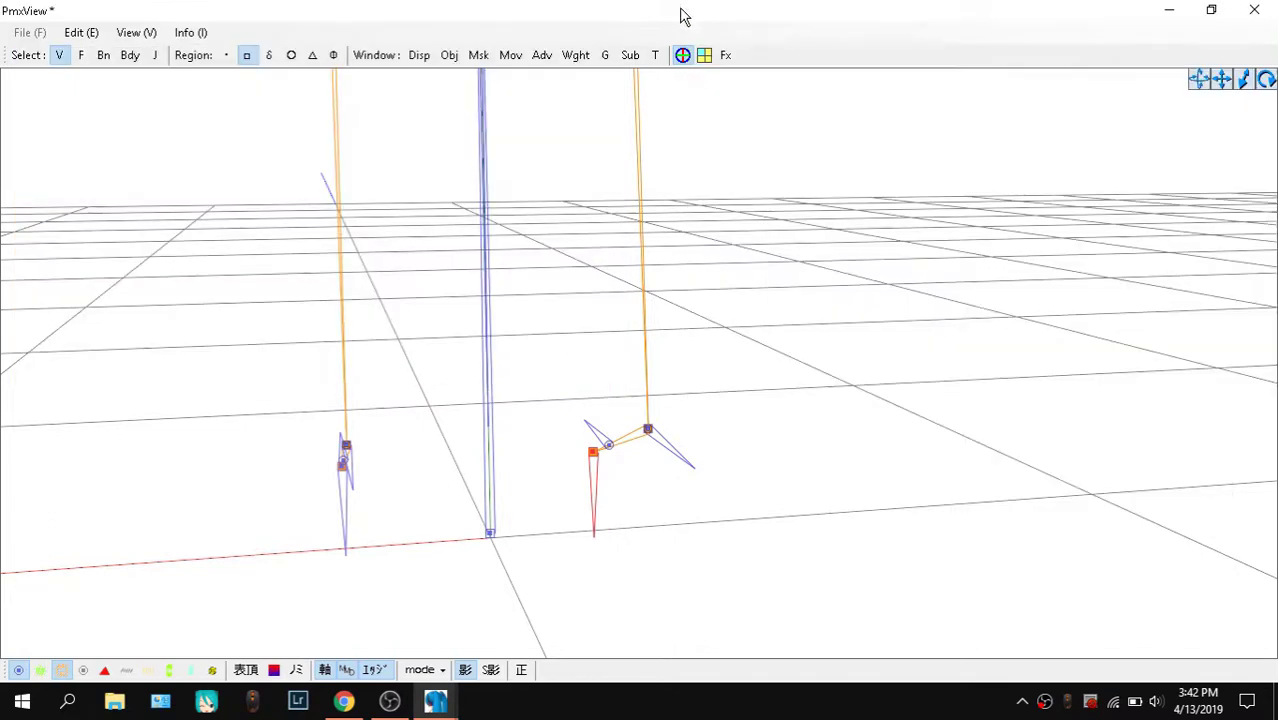
click(652, 55)
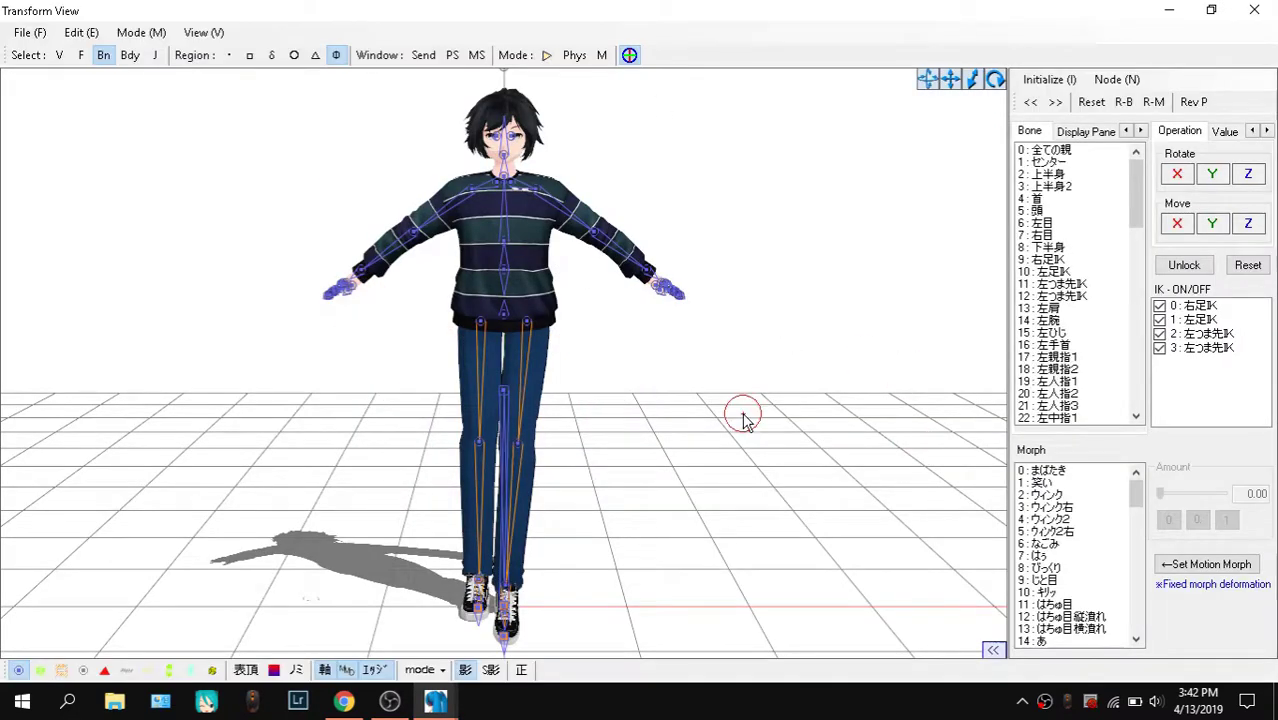
right_drag(642, 556, 544, 558)
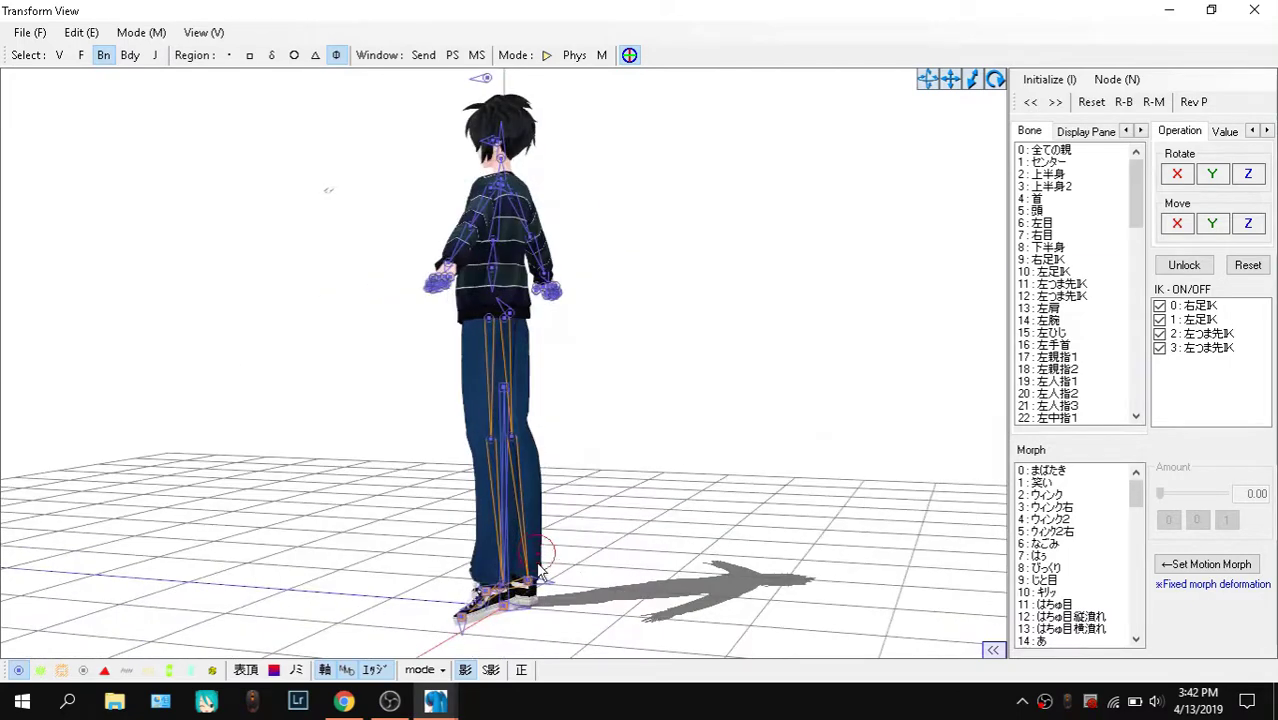
click(529, 581)
drag(503, 603, 417, 491)
right_drag(570, 520, 680, 462)
Initialize the test pose, inspect Livarno's legs from the front and side, and close Transform View
click(1050, 82)
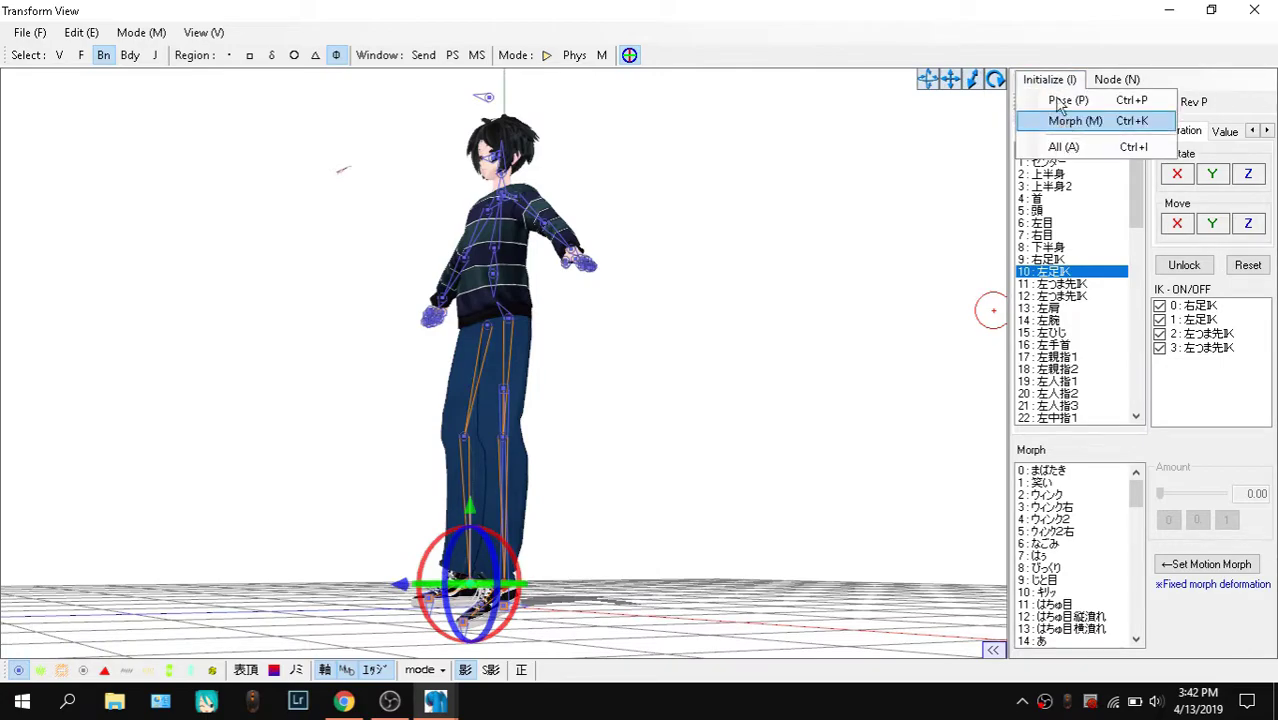
click(1030, 143)
right_drag(643, 480, 673, 537)
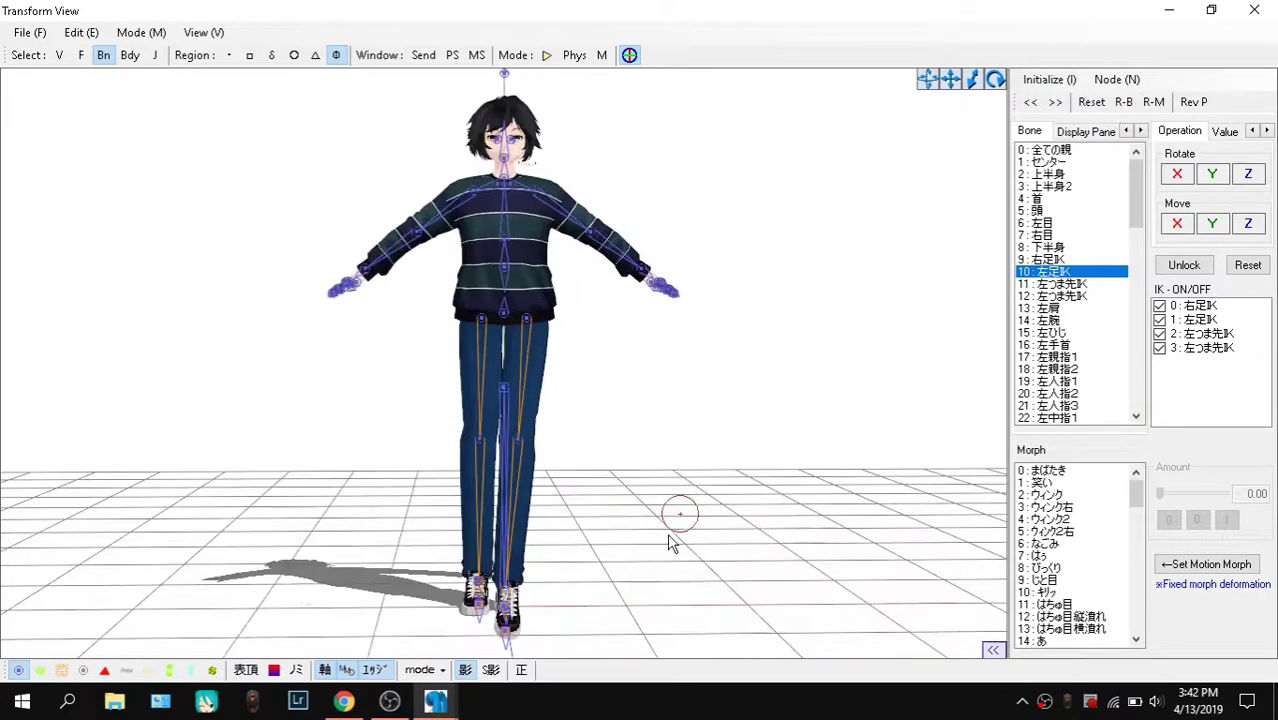
right_drag(850, 449, 772, 452)
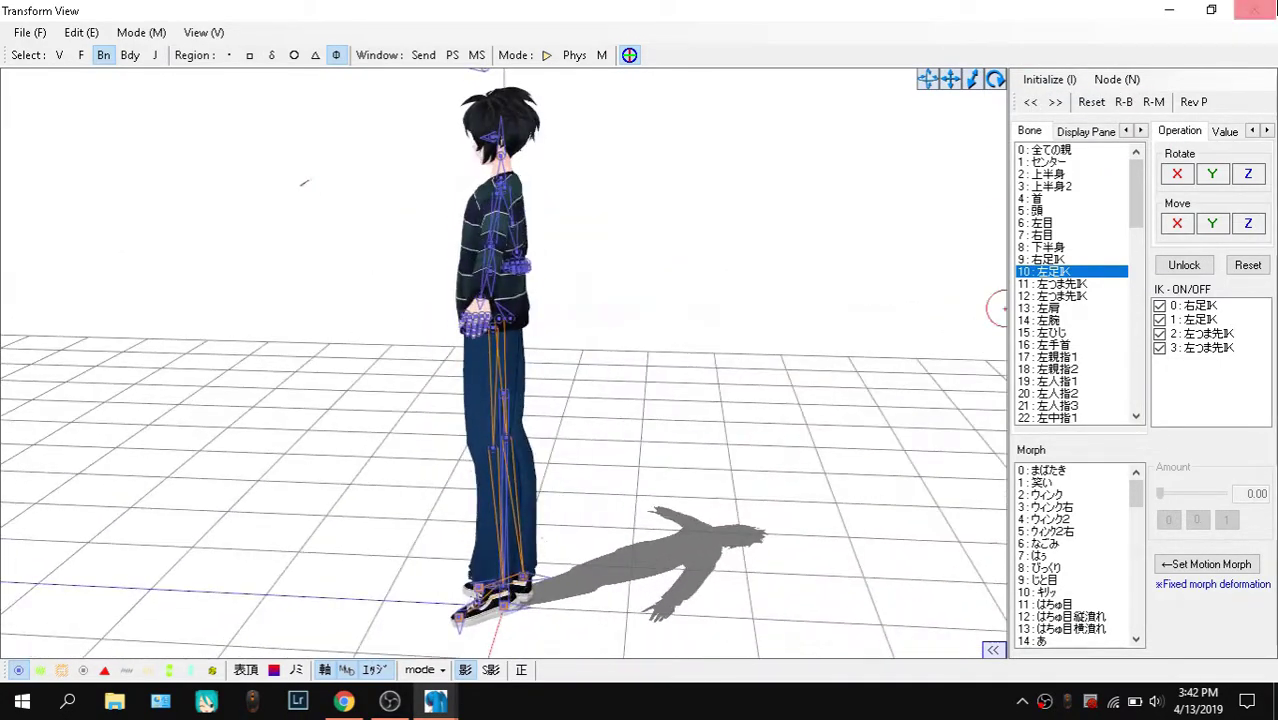
click(1255, 11)
Set the model view to bone selection, then switch to Chrome and select the 左足ＩＫ name in the IK bone reference chart
right_drag(699, 370, 749, 363)
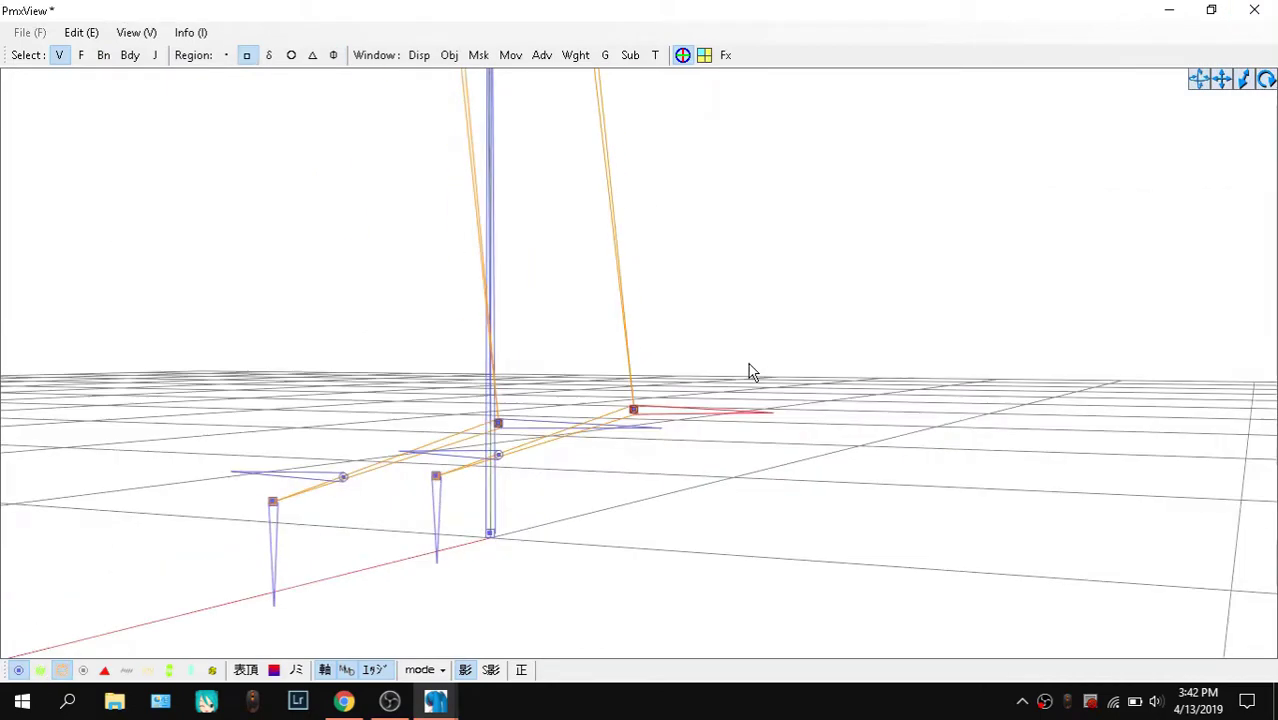
click(59, 55)
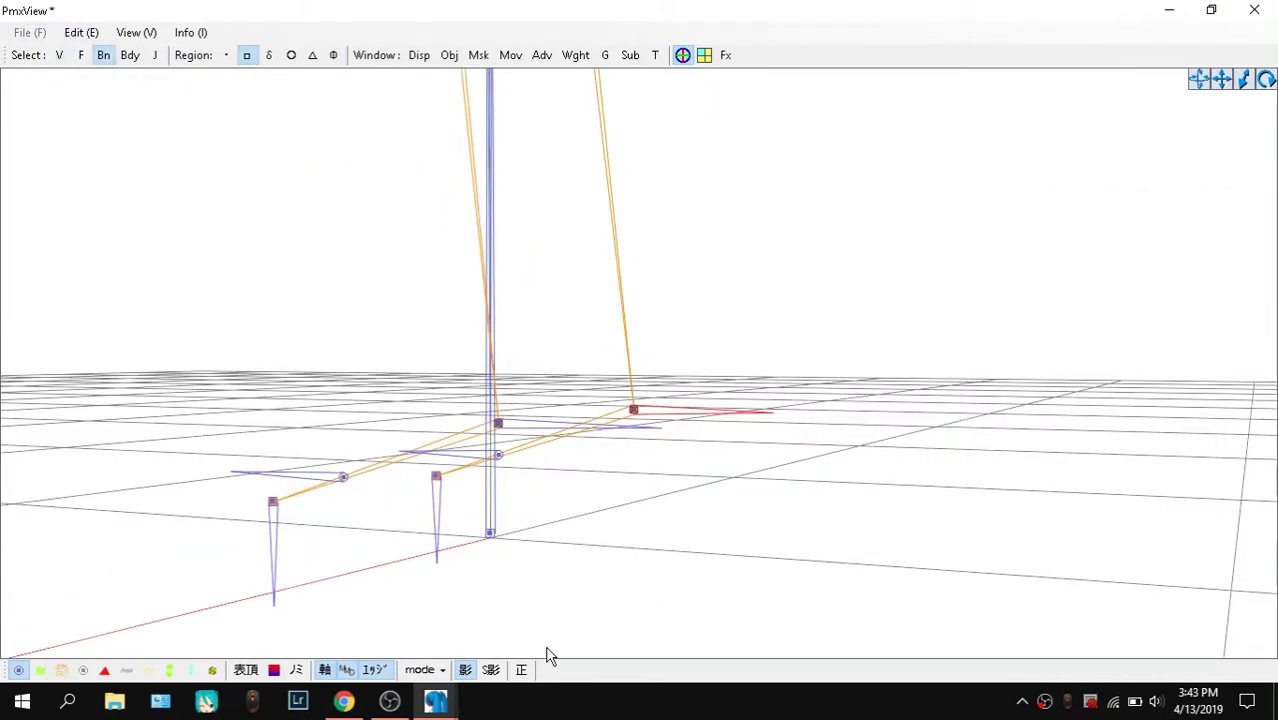
mouse_move(437, 704)
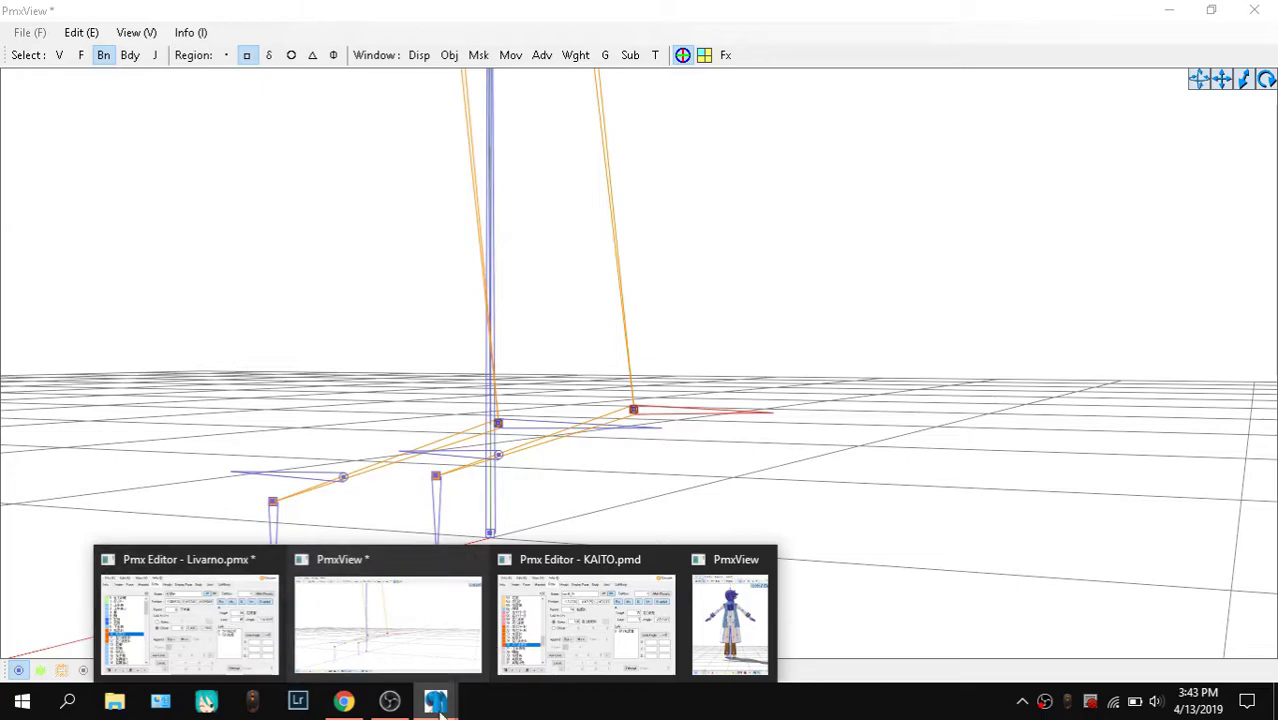
click(343, 701)
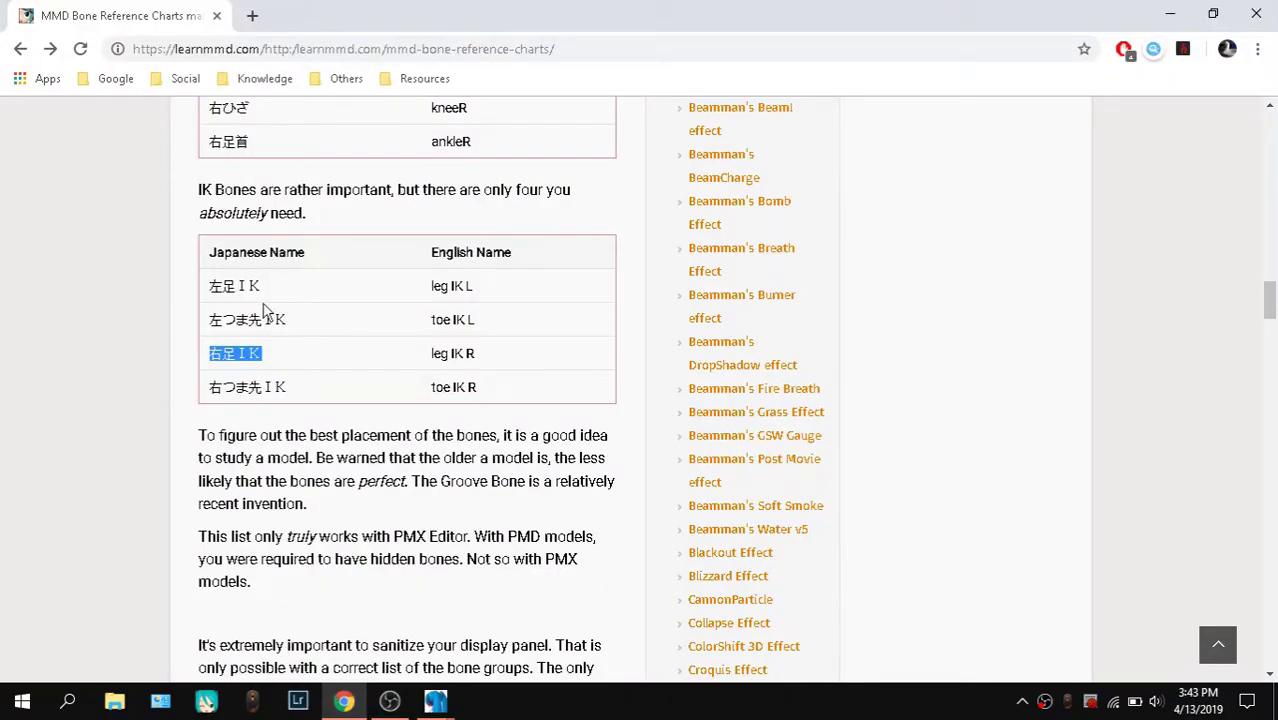
double_click(259, 286)
drag(261, 286, 255, 284)
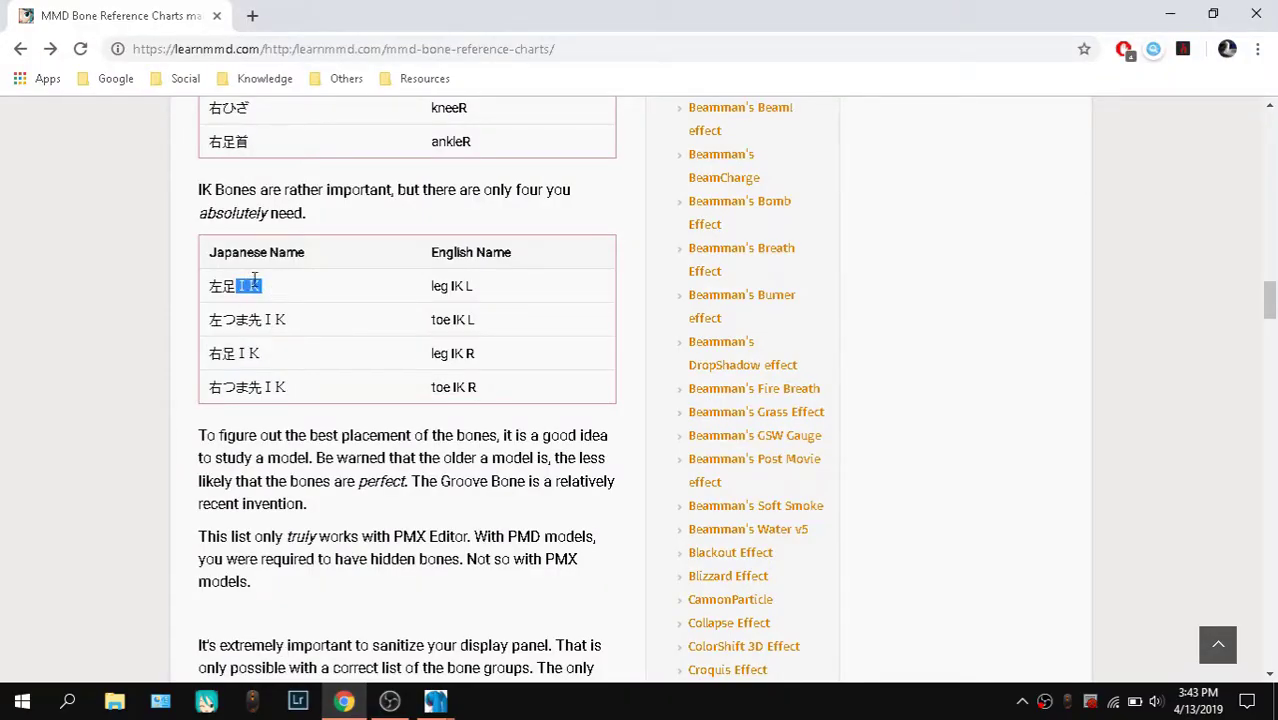
click(256, 281)
triple_click(255, 288)
Switch to Livarno's Pmx Editor window, place it beside the reference chart and select bone 9, 右足IK
mouse_move(432, 705)
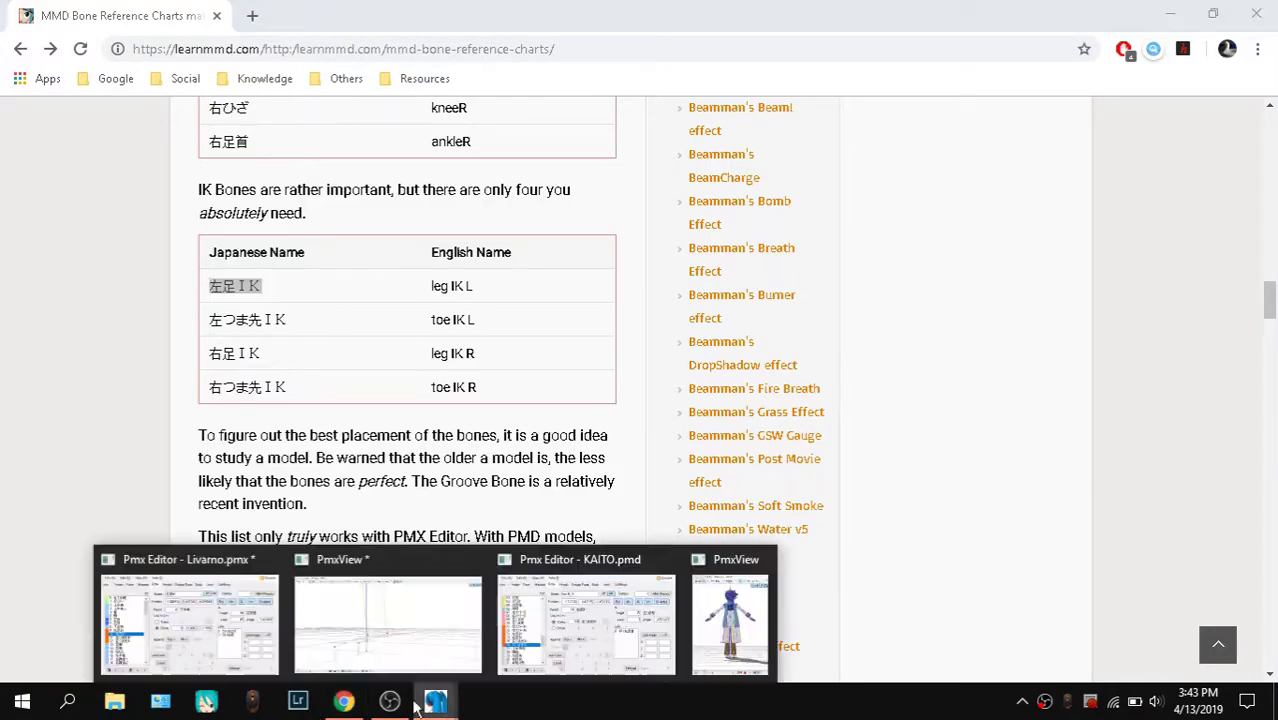
click(216, 656)
drag(250, 33, 848, 87)
click(720, 290)
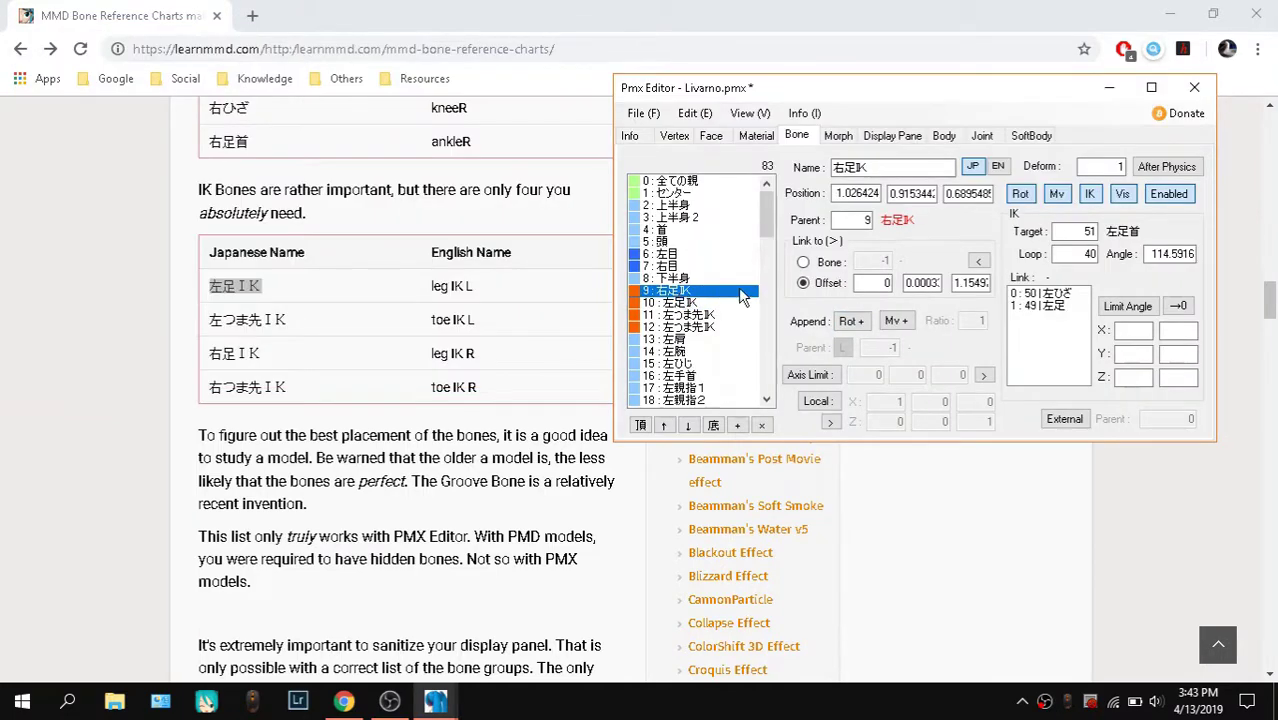
Switch to KAITO's Pmx Editor window and step through its leg and toe IK bones, comparing their order, parents and targets
mouse_move(438, 704)
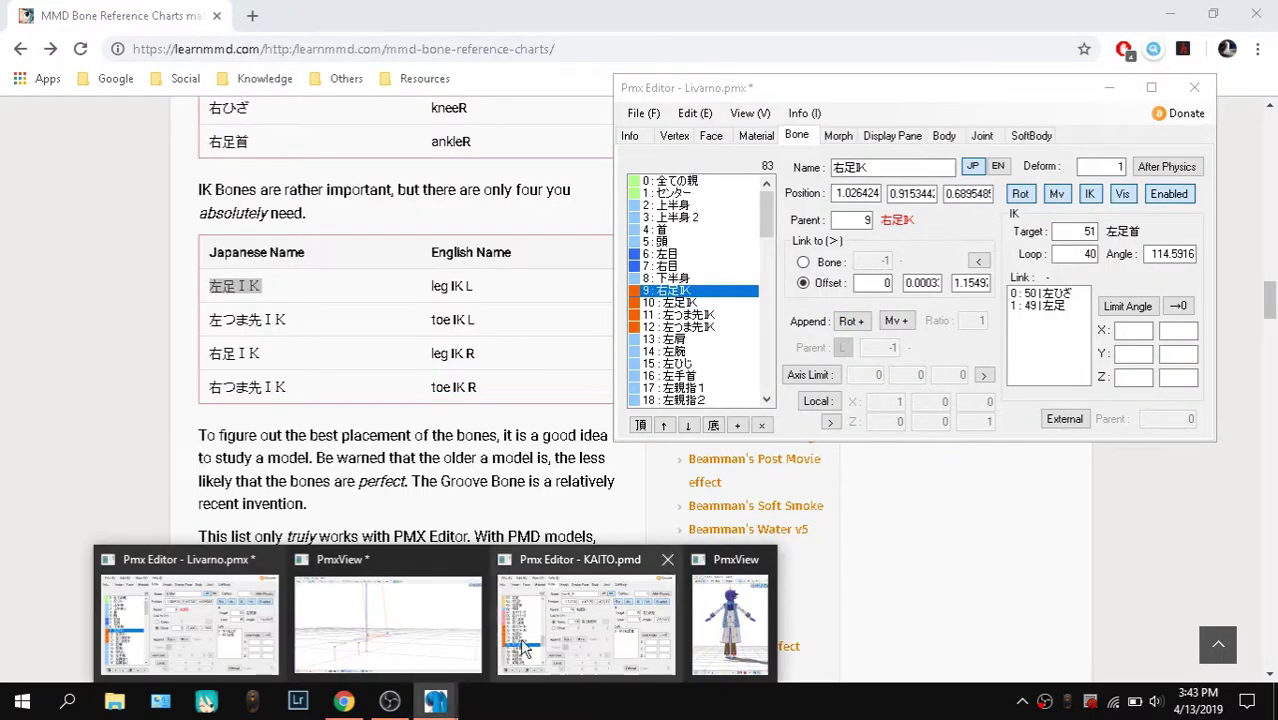
click(583, 657)
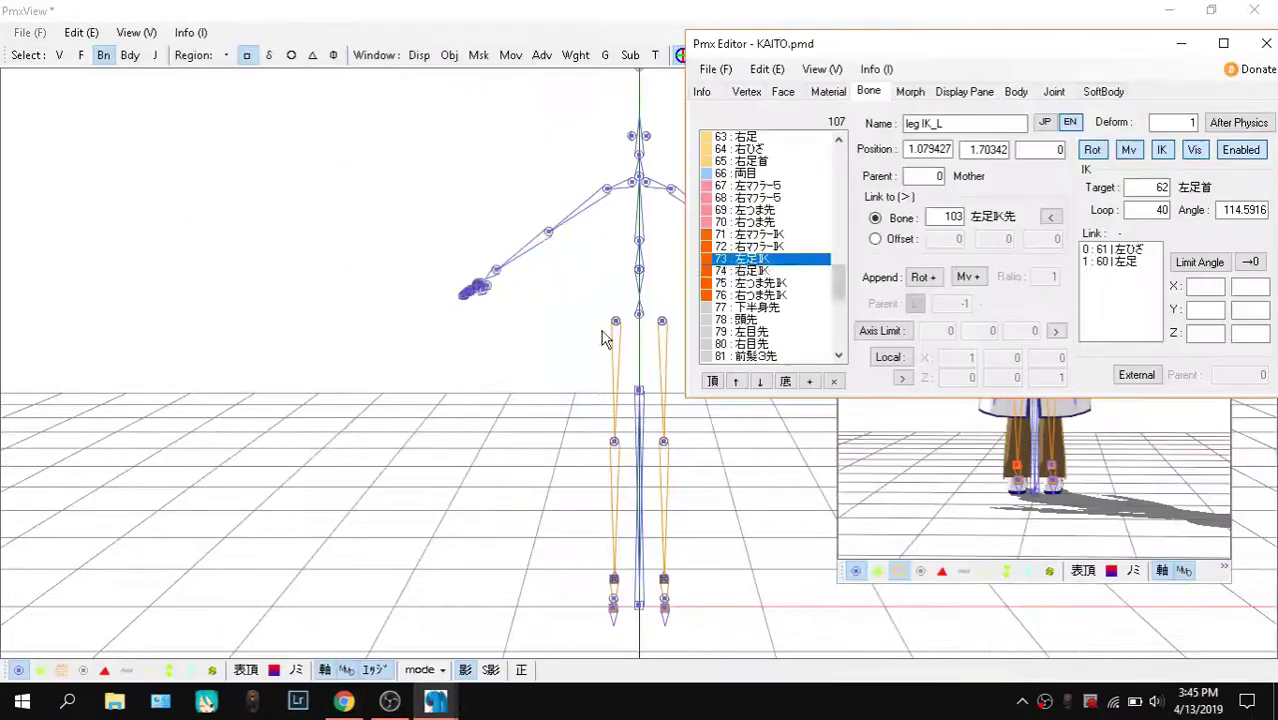
click(785, 260)
key(Down)
key(Down)
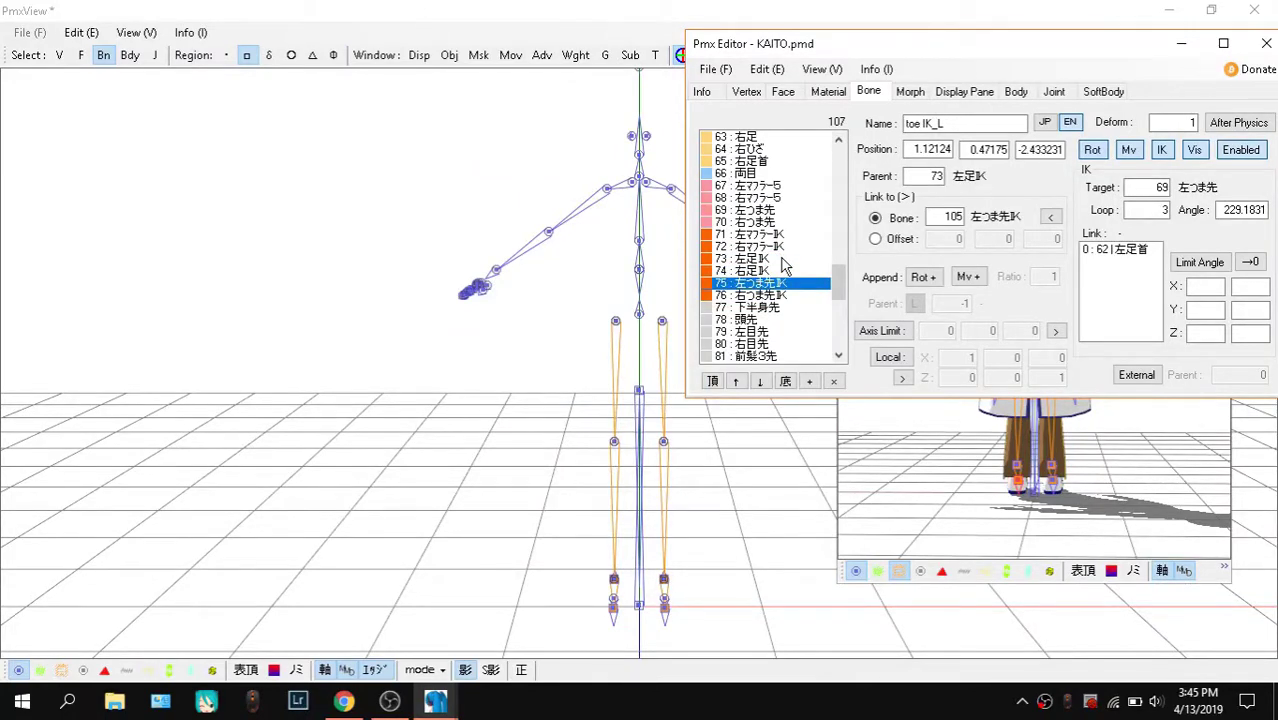
key(Down)
click(783, 260)
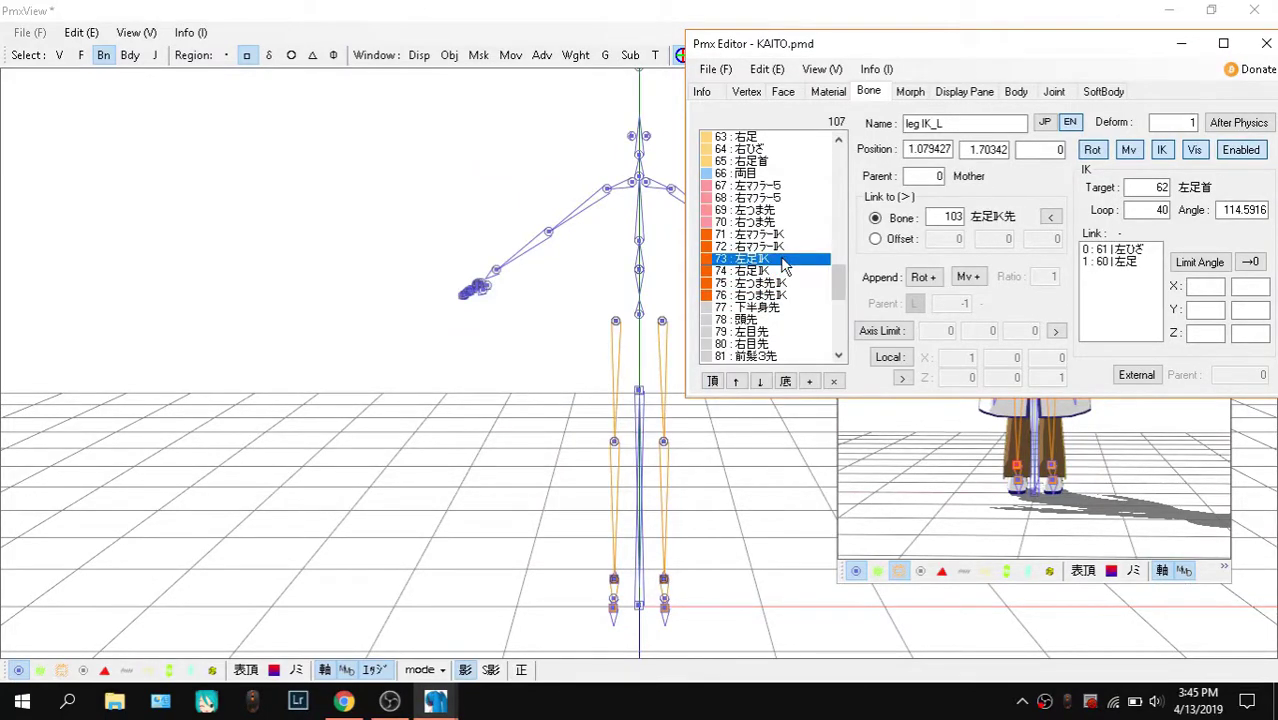
key(Down)
key(Down)
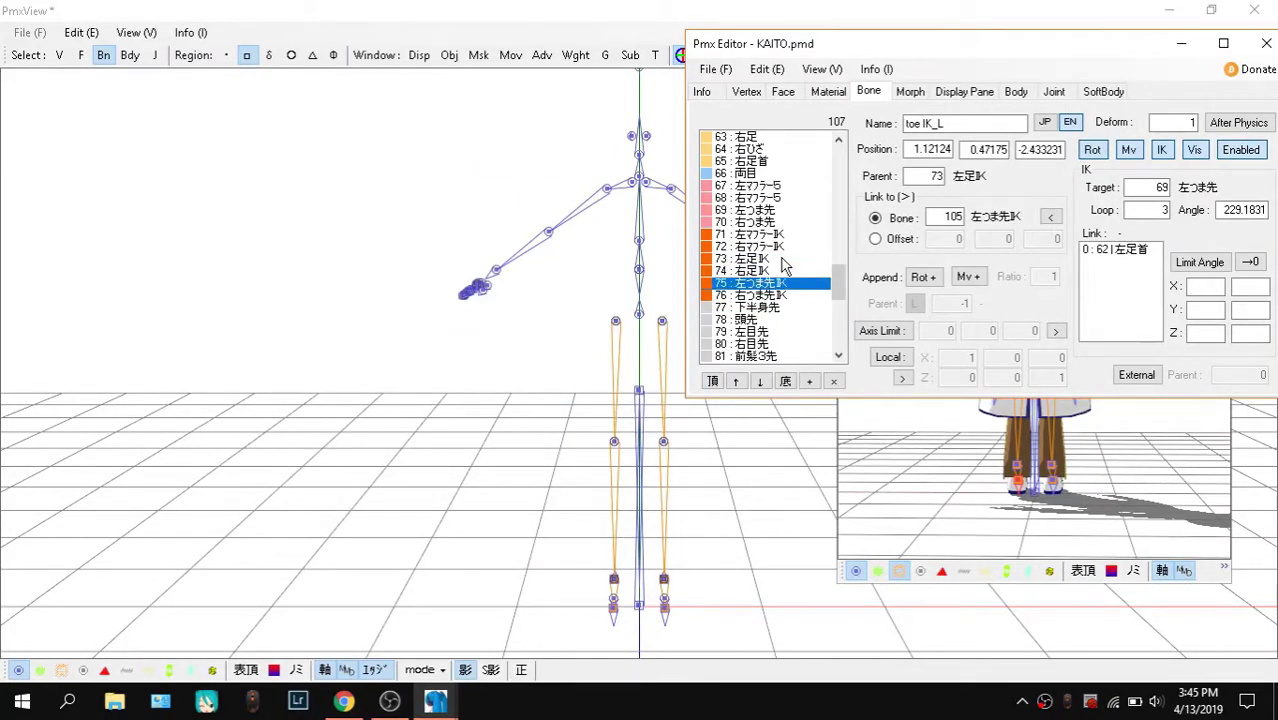
Arrange the Livarno and KAITO Pmx Editor windows side by side over the model view
click(934, 7)
right_click(260, 706)
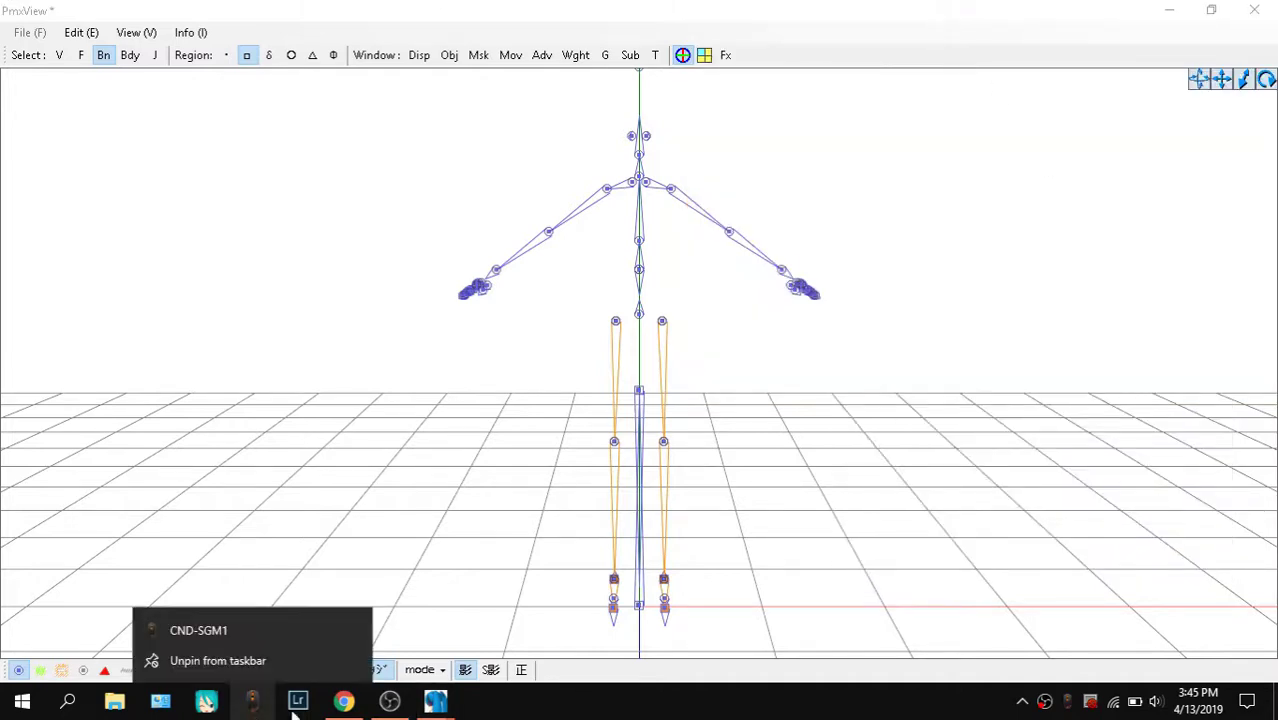
click(643, 464)
mouse_move(440, 705)
click(260, 630)
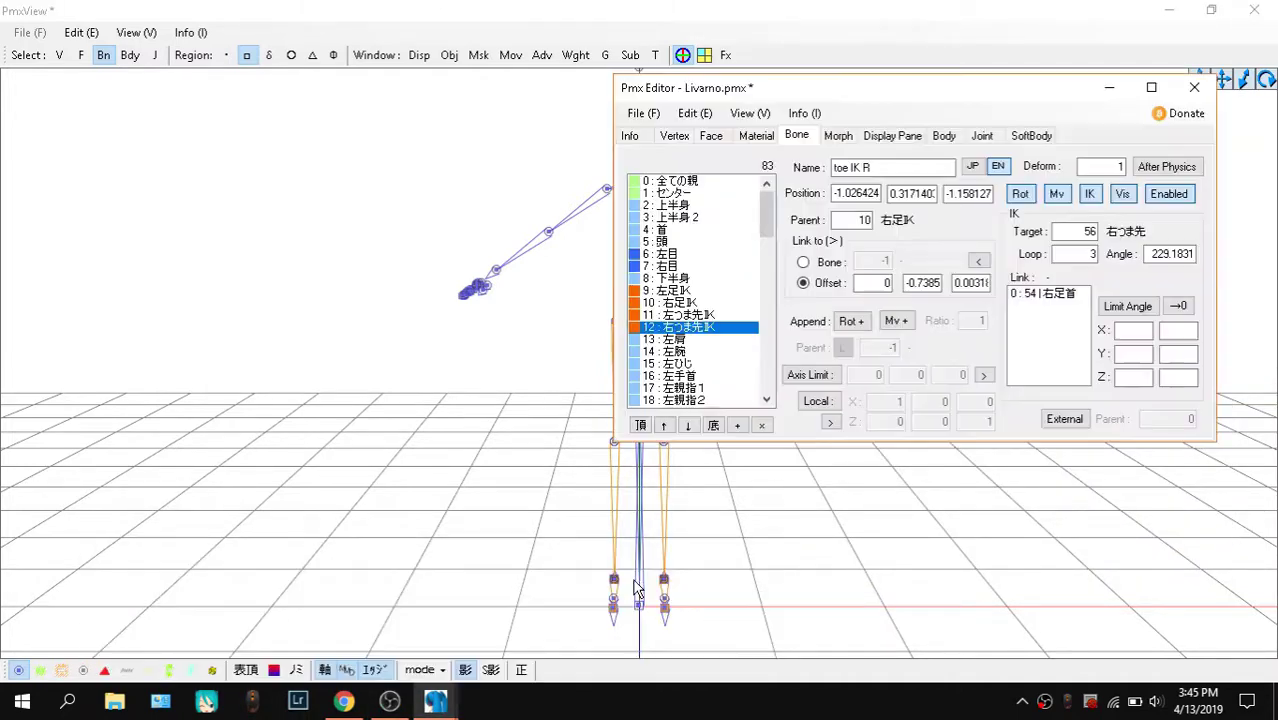
drag(850, 88, 250, 52)
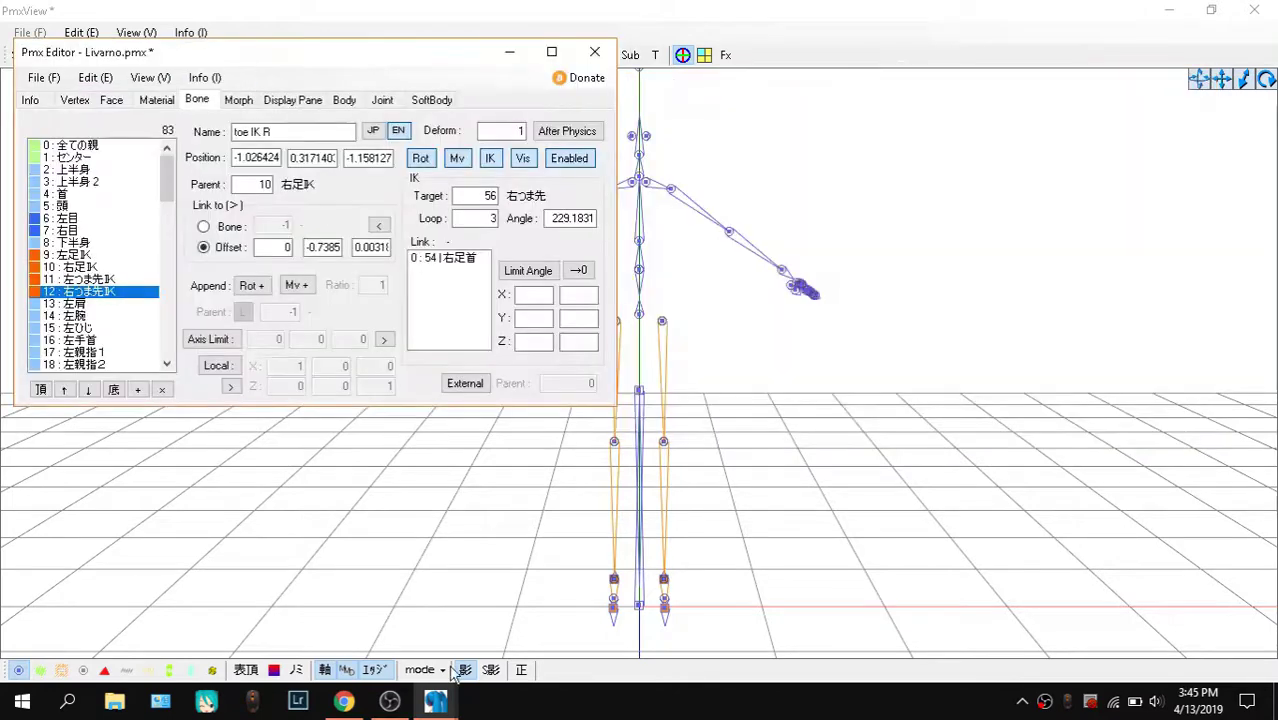
click(590, 620)
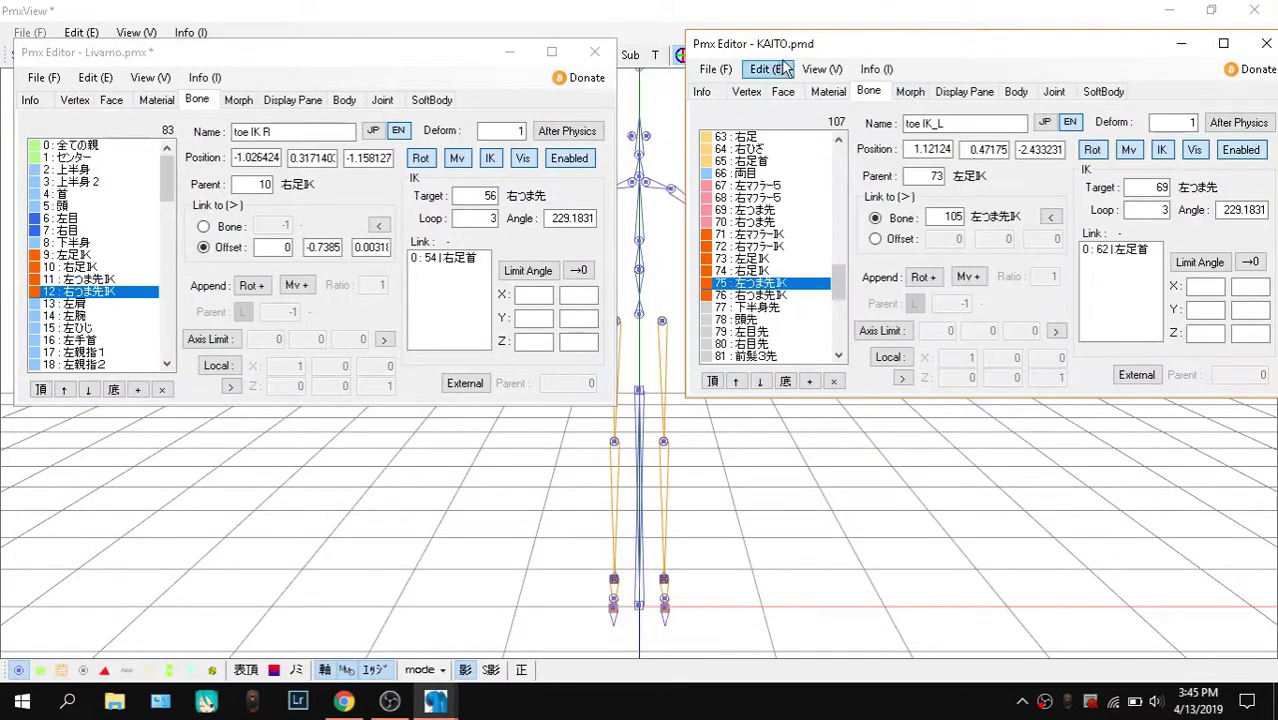
drag(786, 55, 773, 71)
Set the parent of Livarno's 左足IK and 右足IK bones to bone 0, 全ての親
click(76, 256)
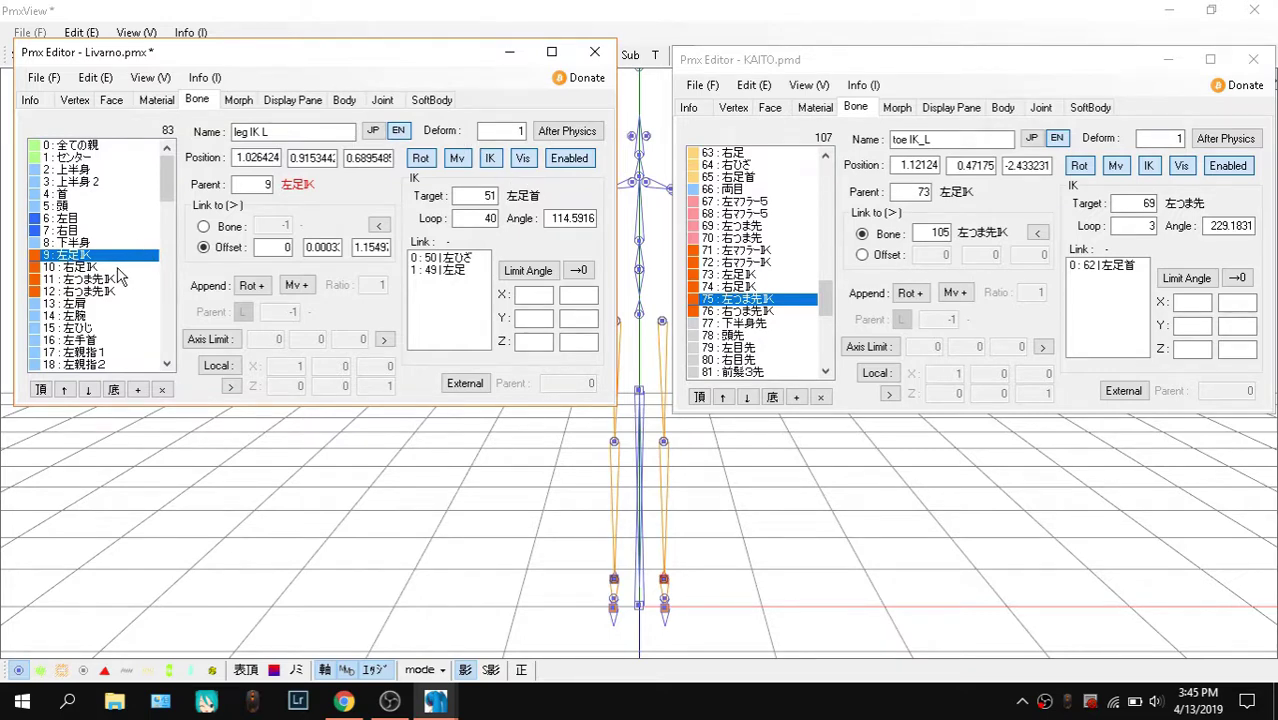
click(124, 268)
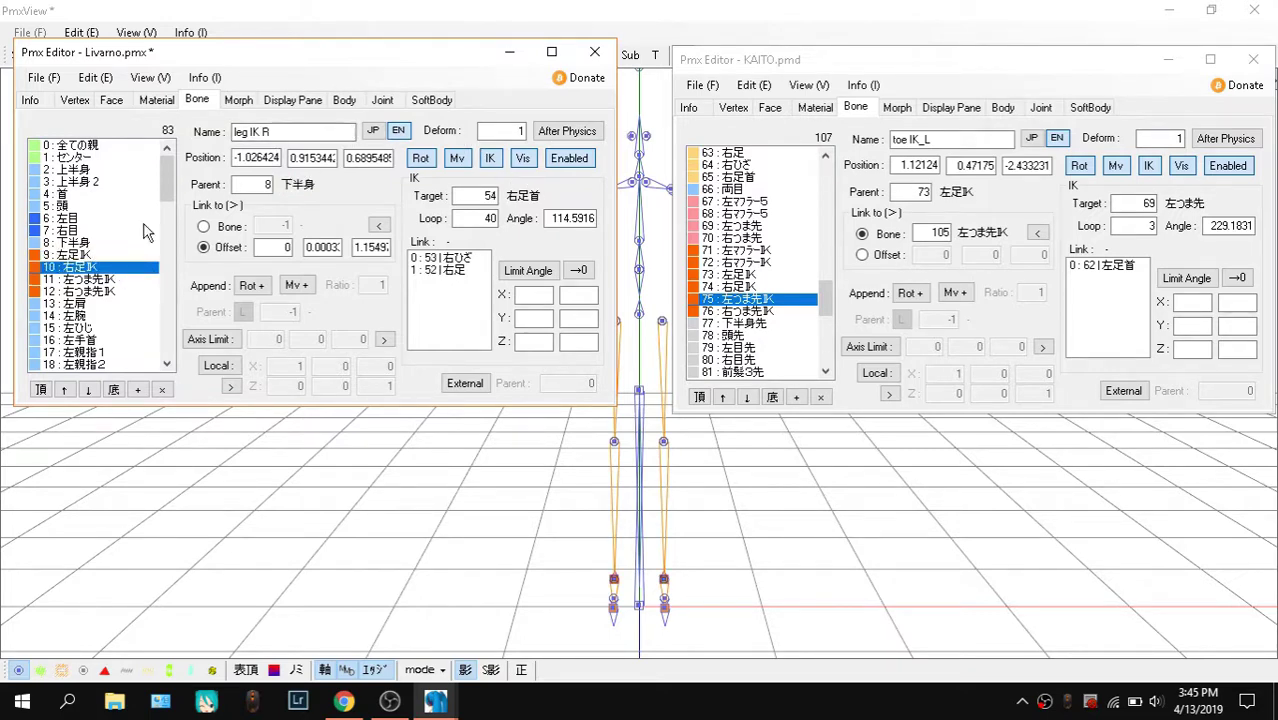
click(88, 261)
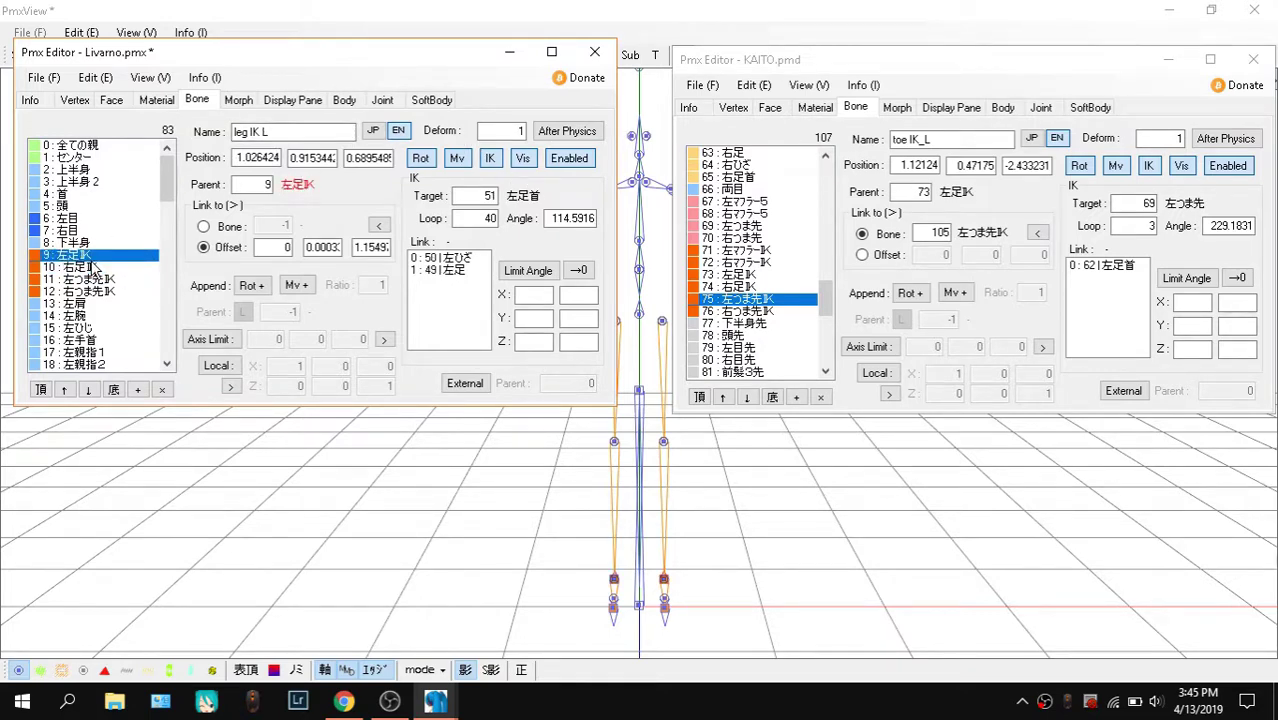
shift+click(93, 268)
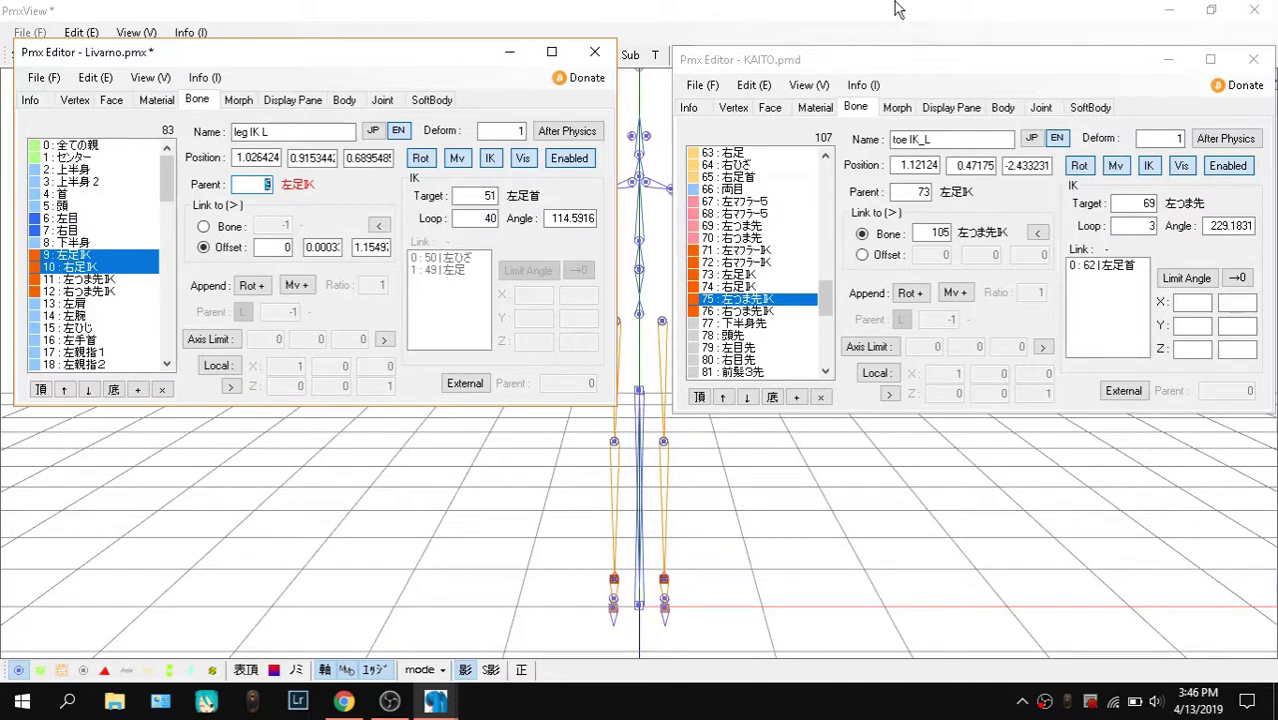
scroll(770, 200, up, 20)
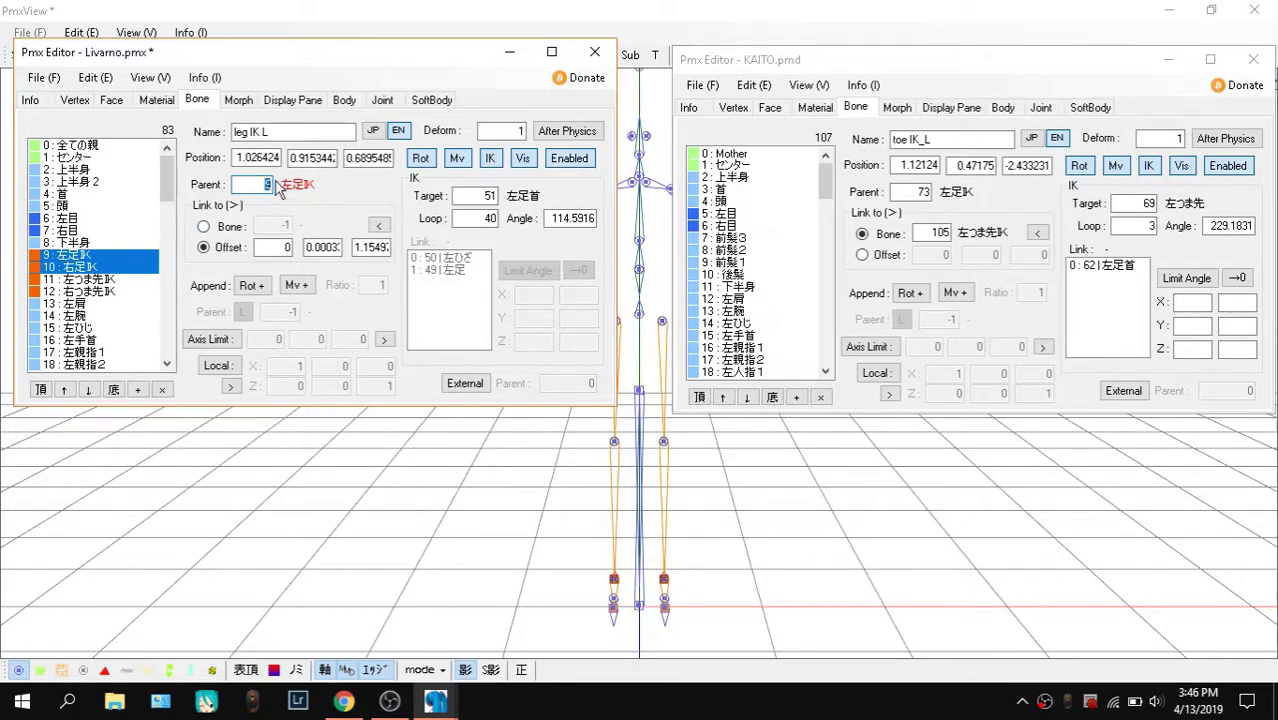
key(BackSpace)
text(0)
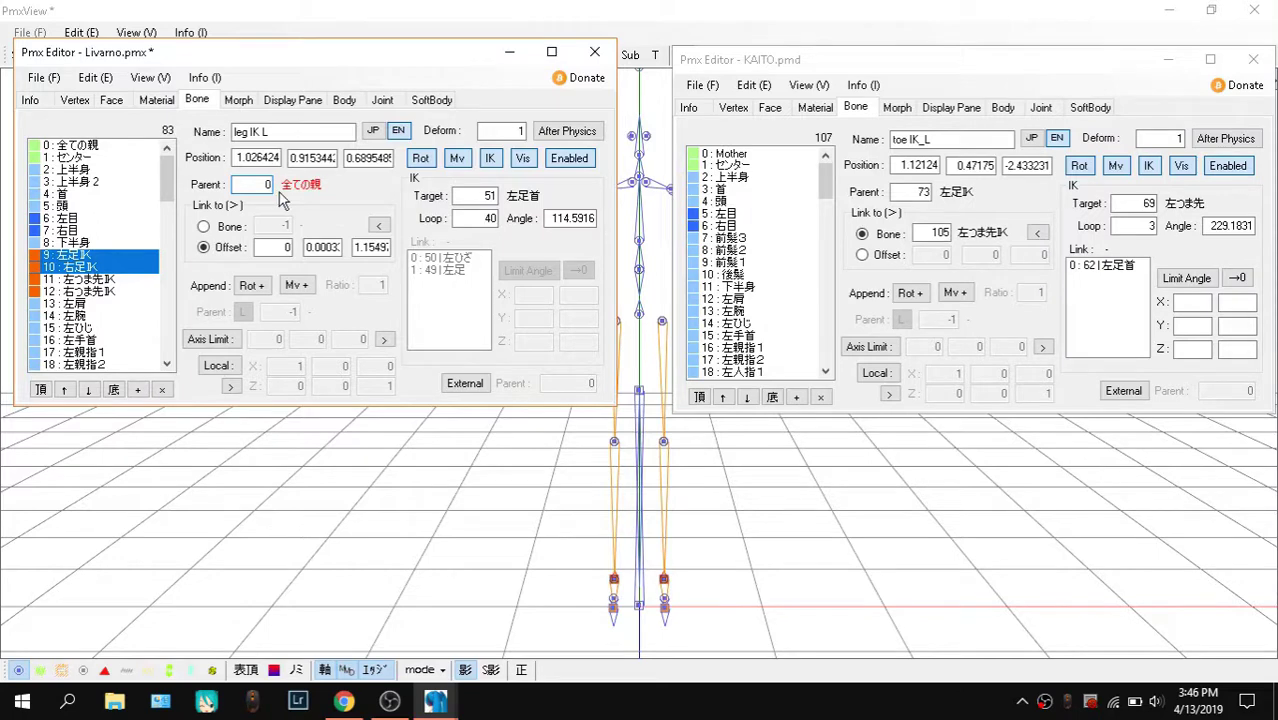
Check the parents and targets of Livarno's leg and toe IK bones, 9 to 12
click(125, 280)
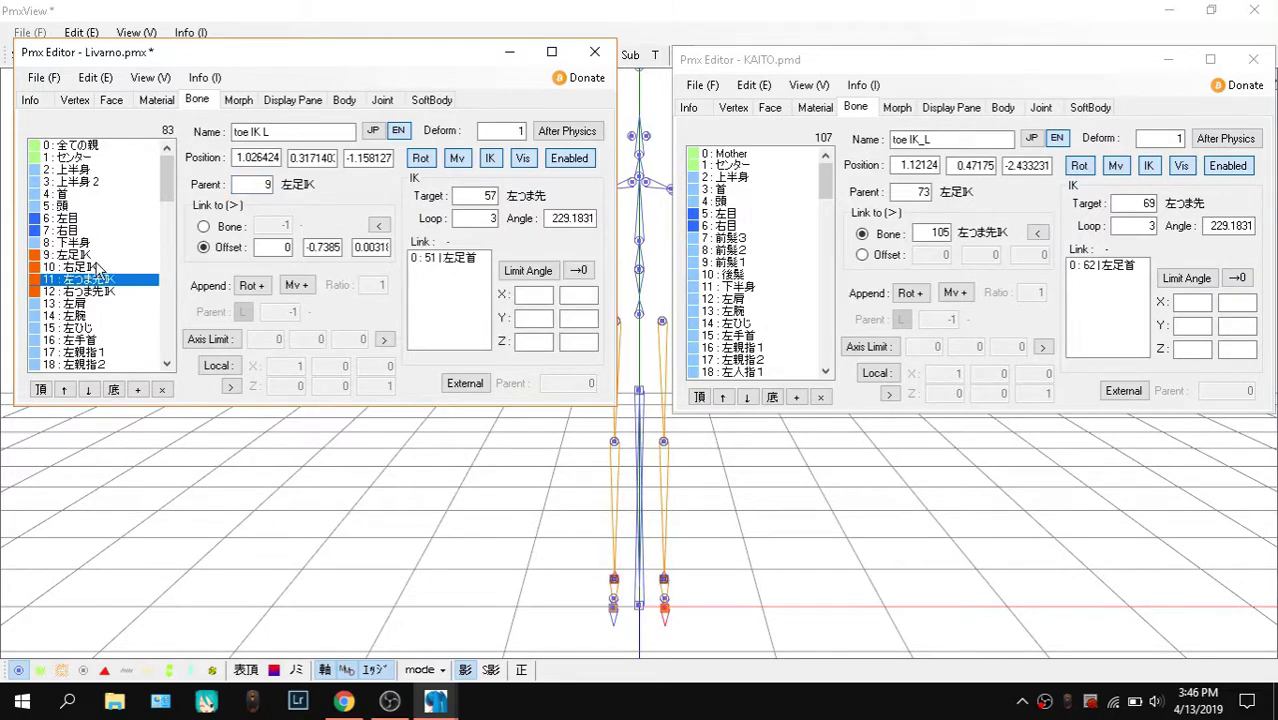
key(Up)
key(Up)
click(111, 280)
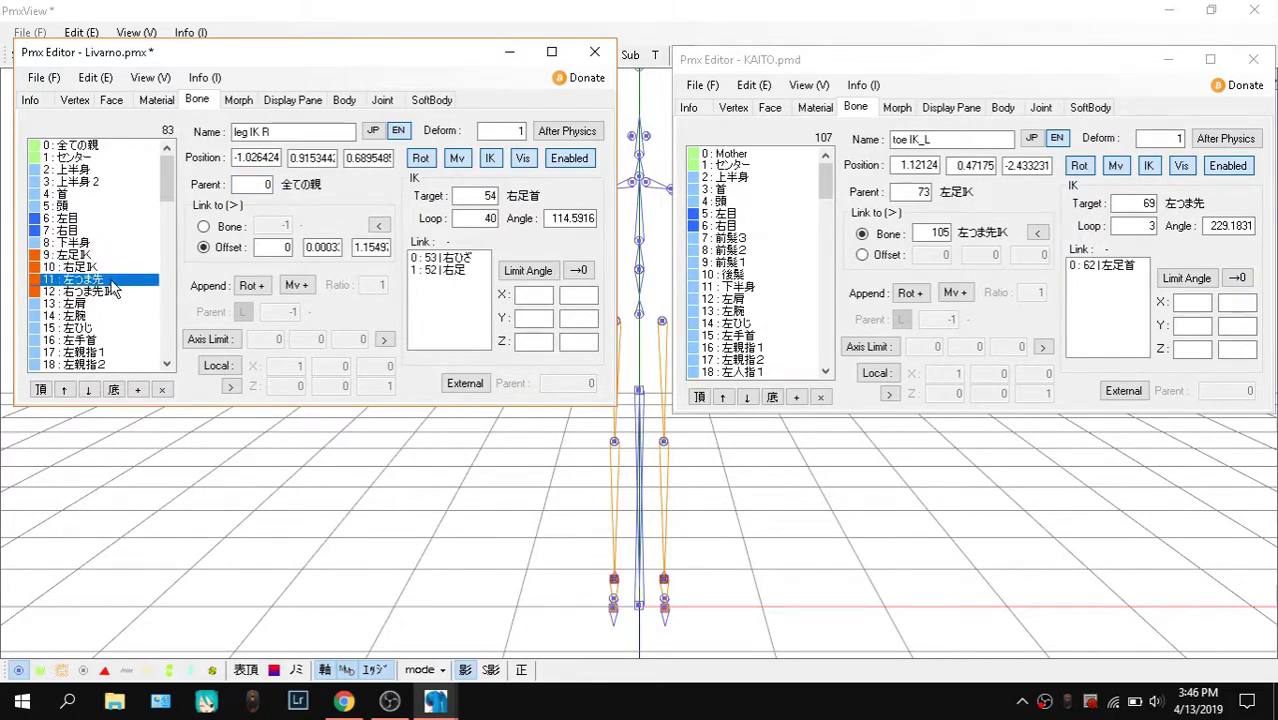
click(100, 256)
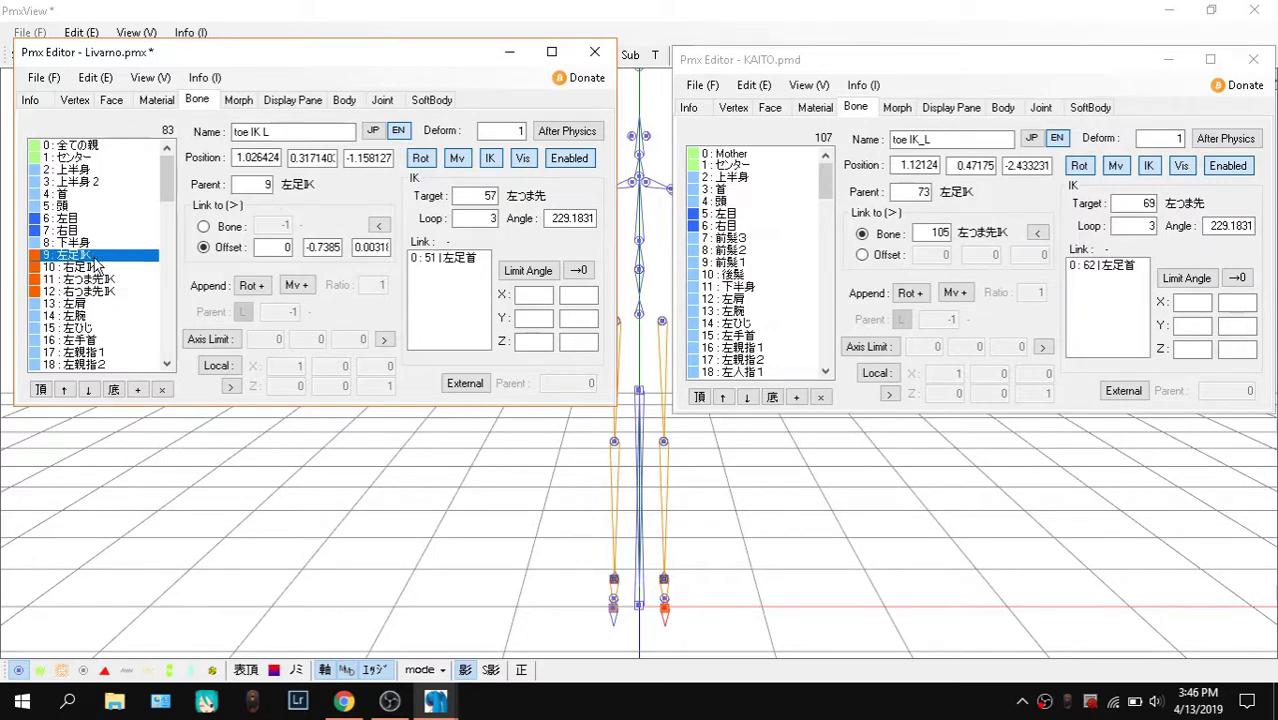
click(110, 279)
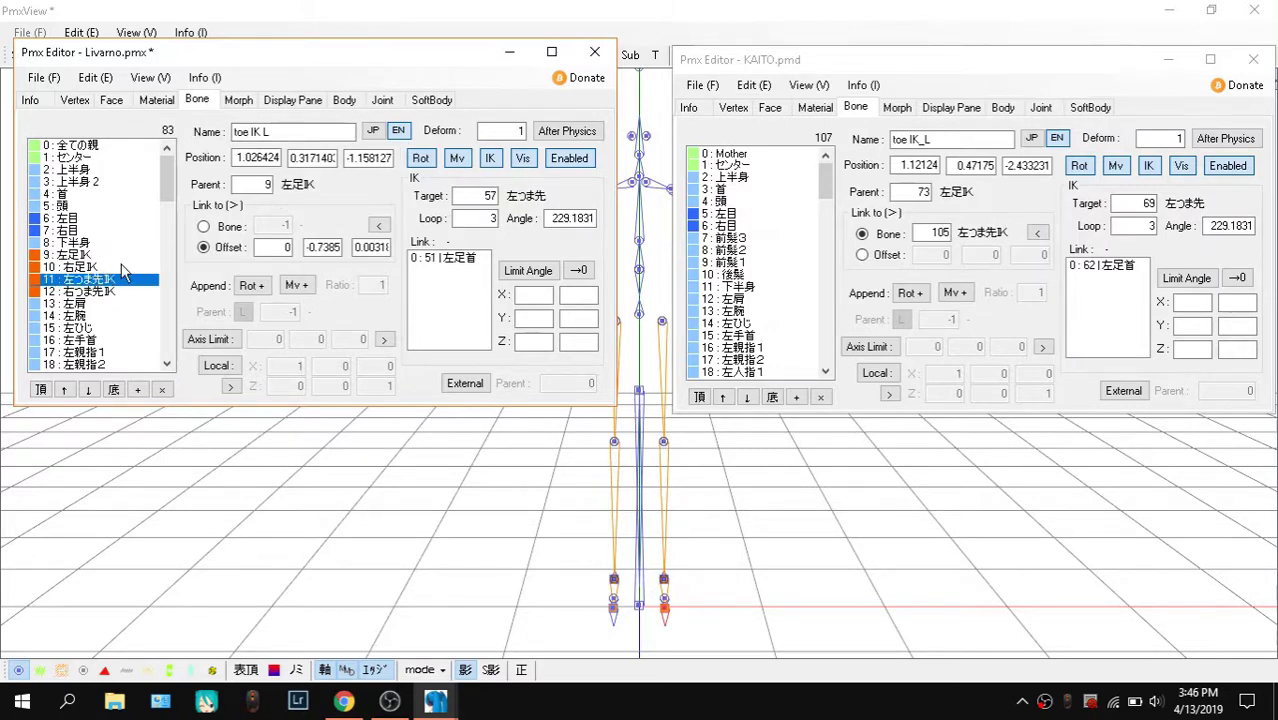
click(84, 256)
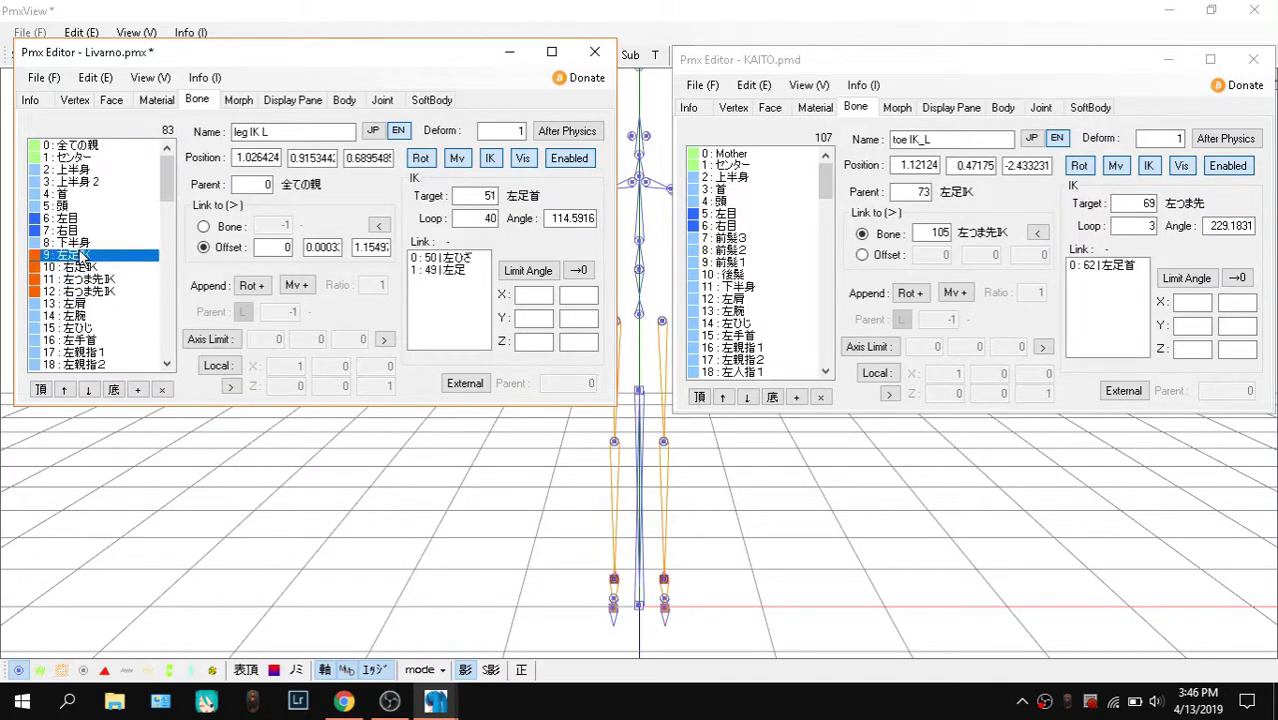
click(110, 280)
double_click(238, 184)
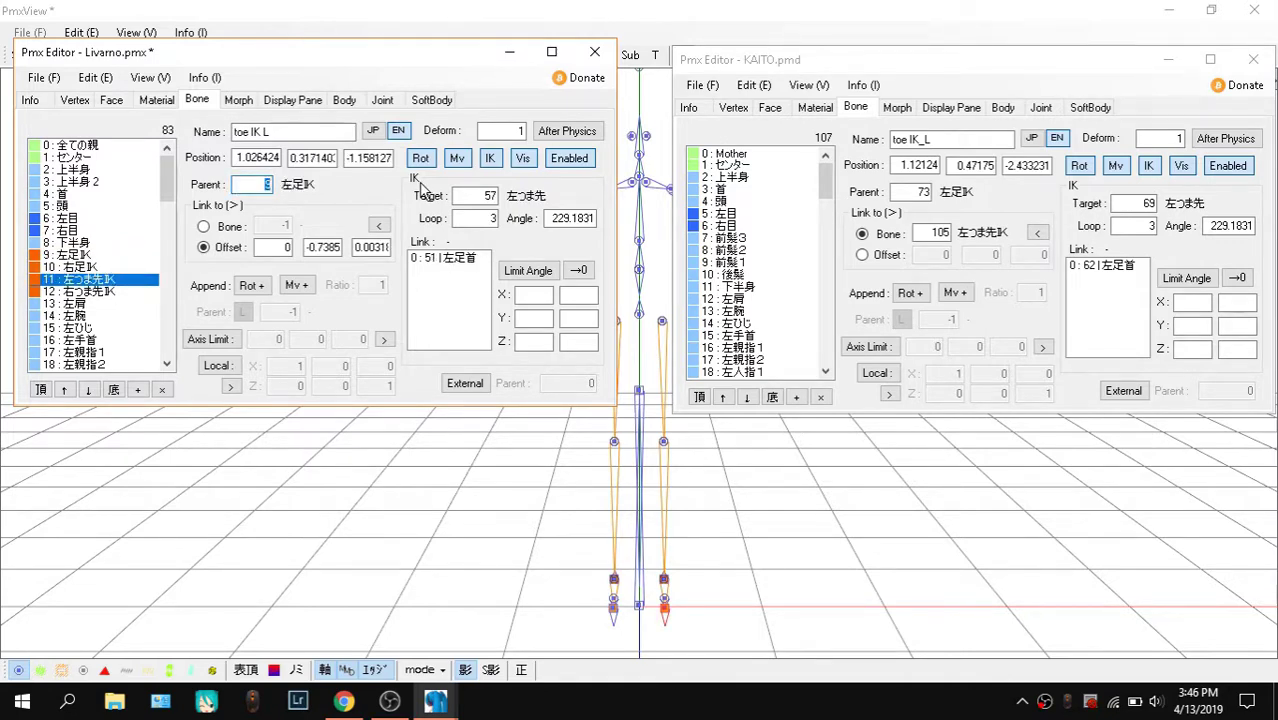
click(99, 295)
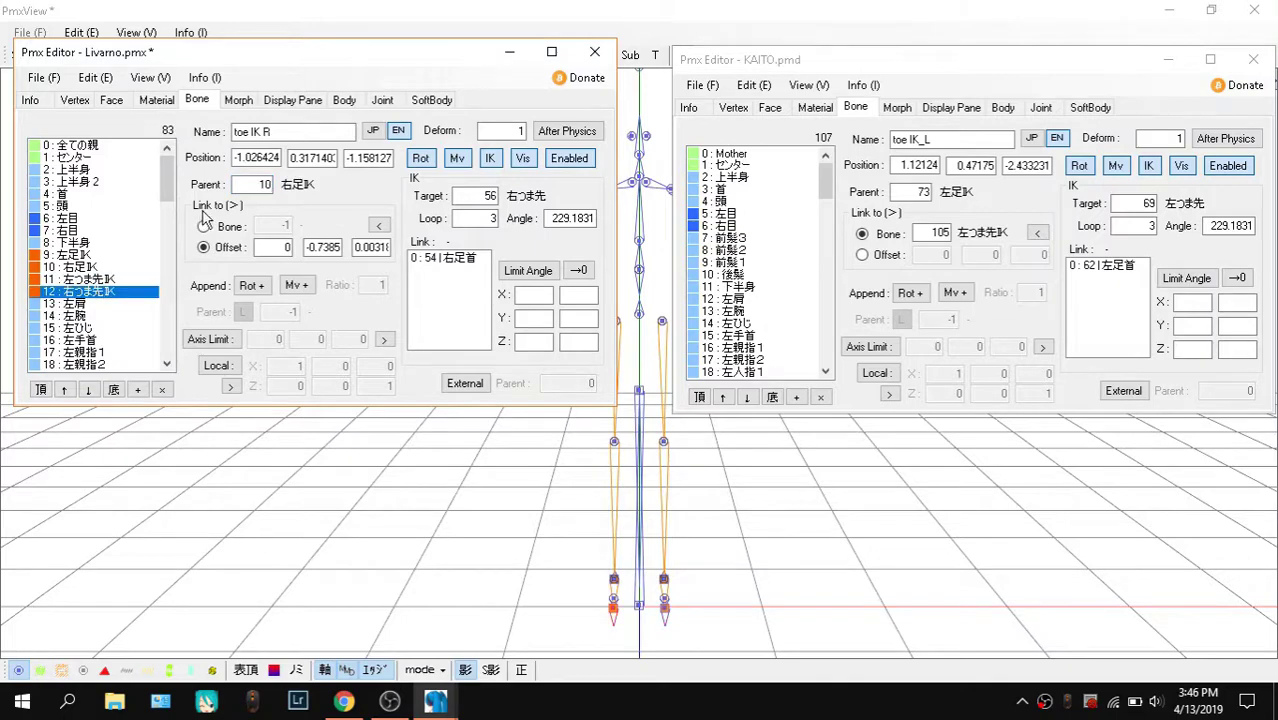
Test the 左足IK bone by moving it upward in the Transform View, and close that view
click(743, 50)
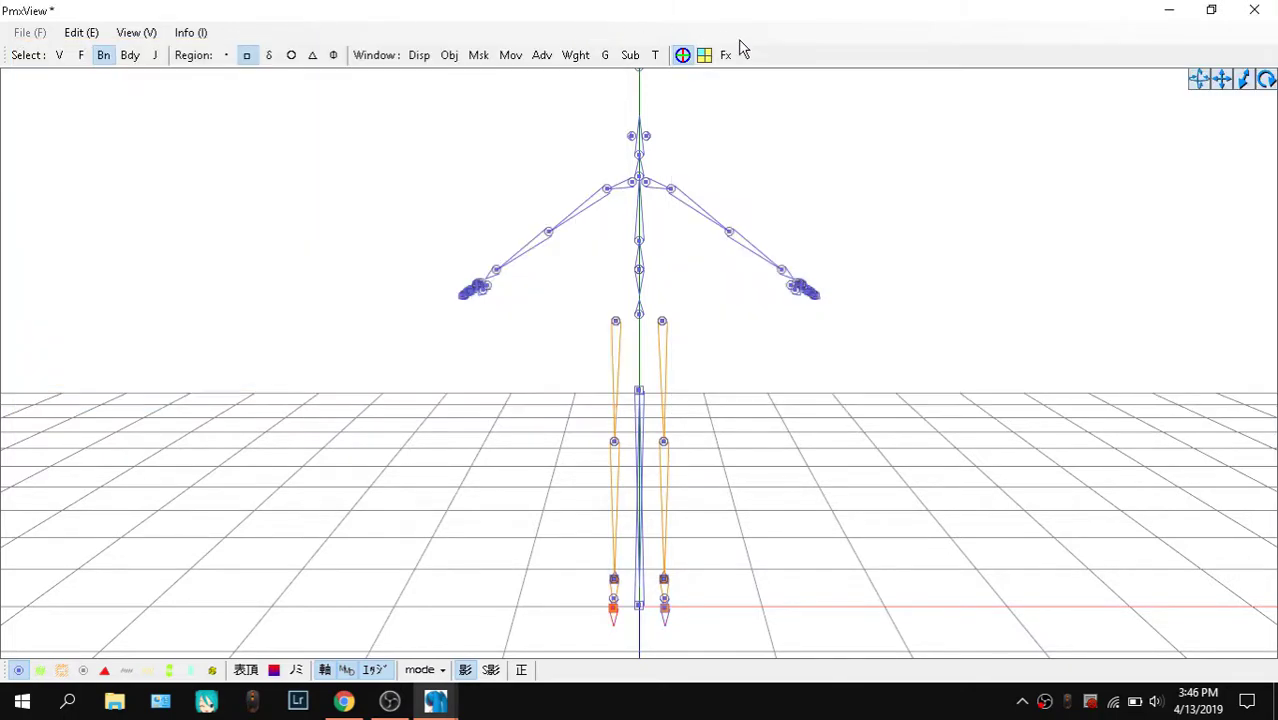
click(653, 55)
right_drag(813, 348, 595, 607)
click(519, 591)
click(529, 592)
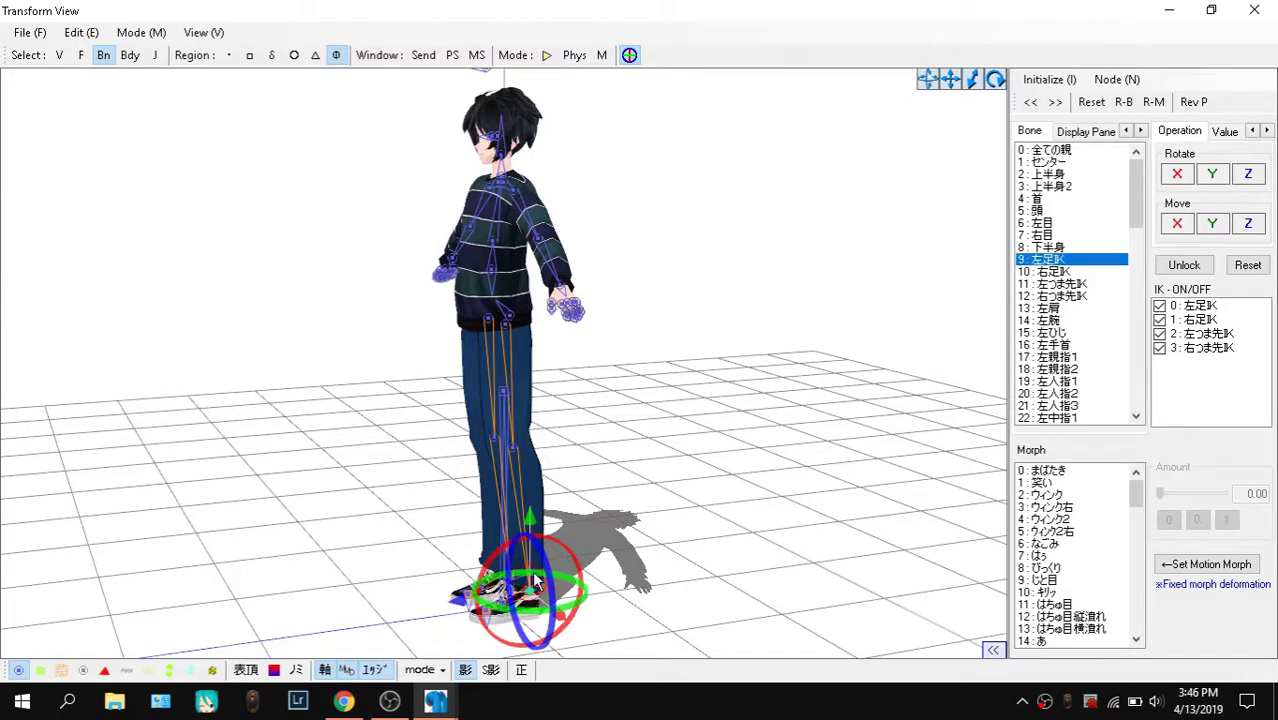
drag(531, 535, 531, 465)
click(1254, 10)
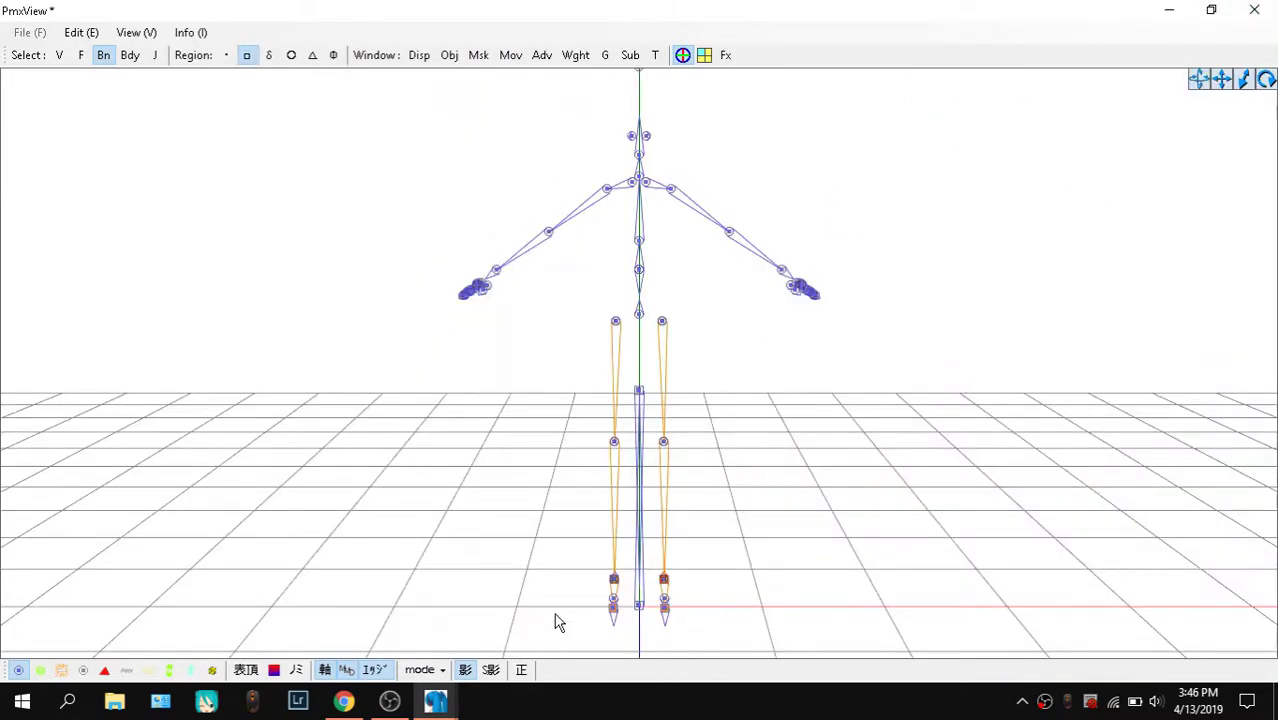
Switch to Chrome and review the required IK bones in the bone reference chart
click(343, 701)
scroll(589, 374, down, 2)
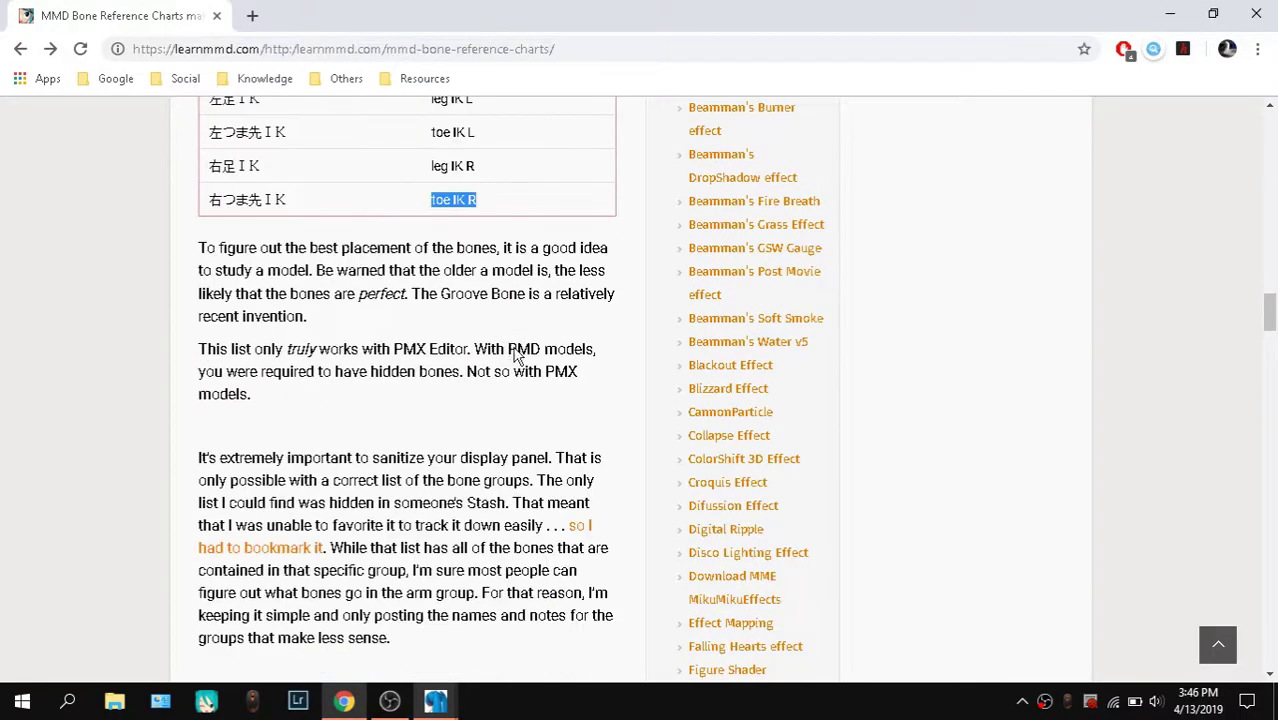
scroll(499, 352, up, 4)
scroll(474, 379, up, 7)
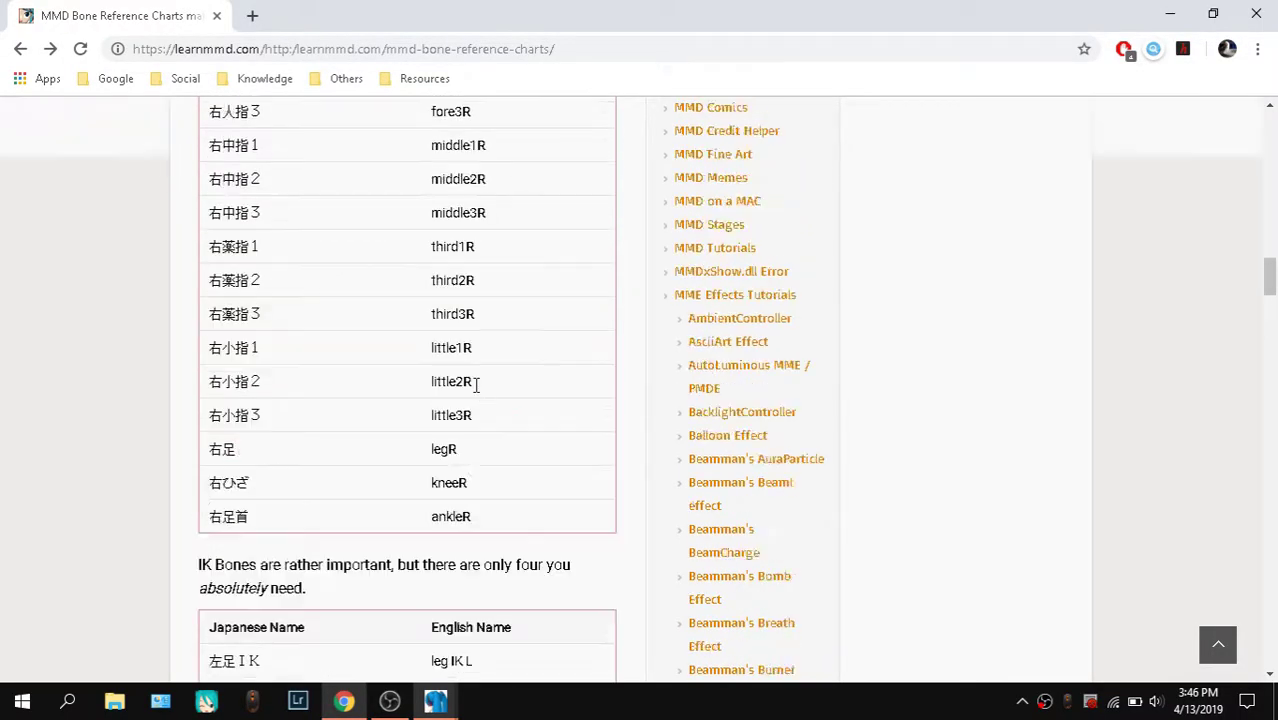
scroll(475, 390, down, 5)
scroll(475, 390, down, 6)
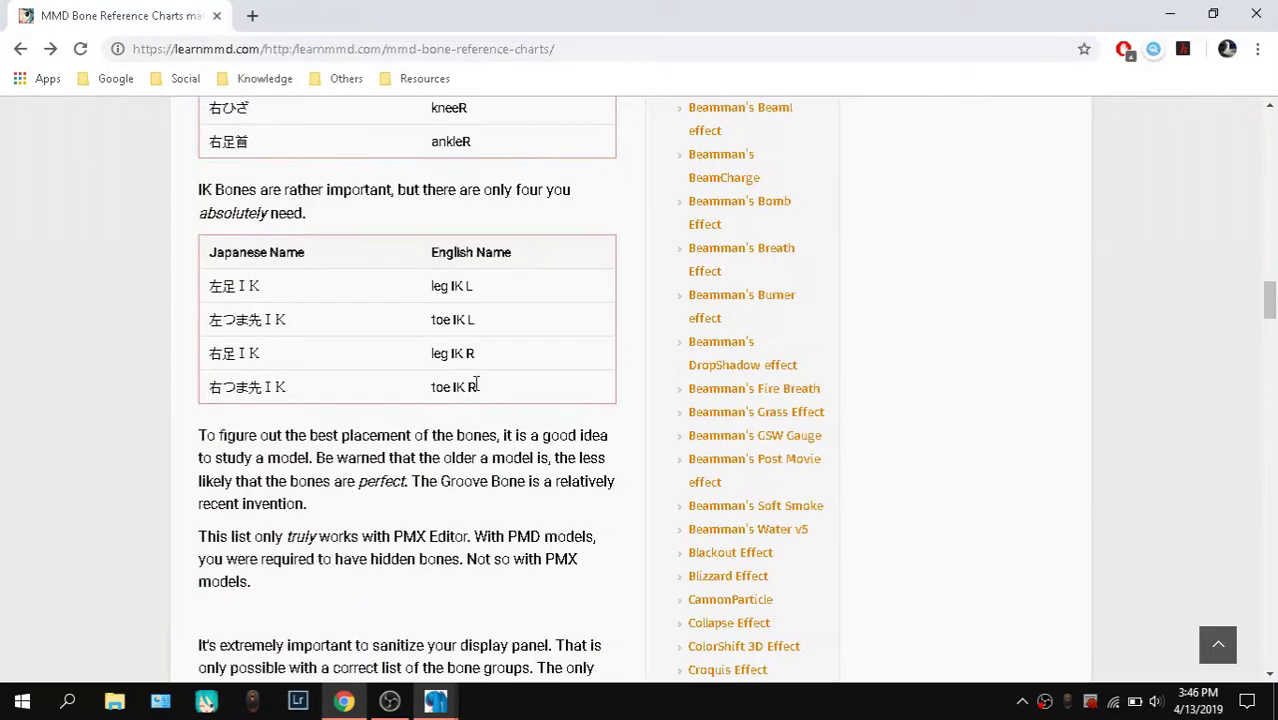
Switch to Livarno's model view, inspect the skeleton and center bone from other angles, and bring up its Pmx Editor window
mouse_move(436, 700)
click(388, 620)
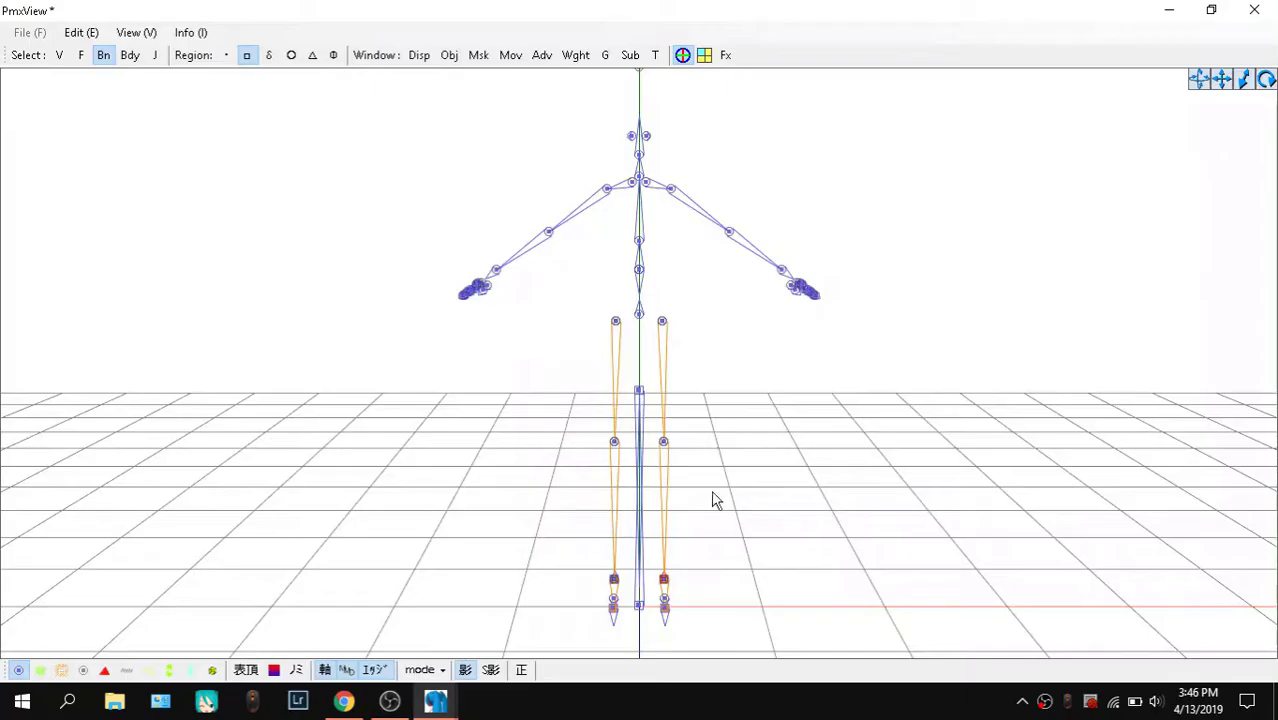
right_drag(958, 364, 662, 402)
click(640, 426)
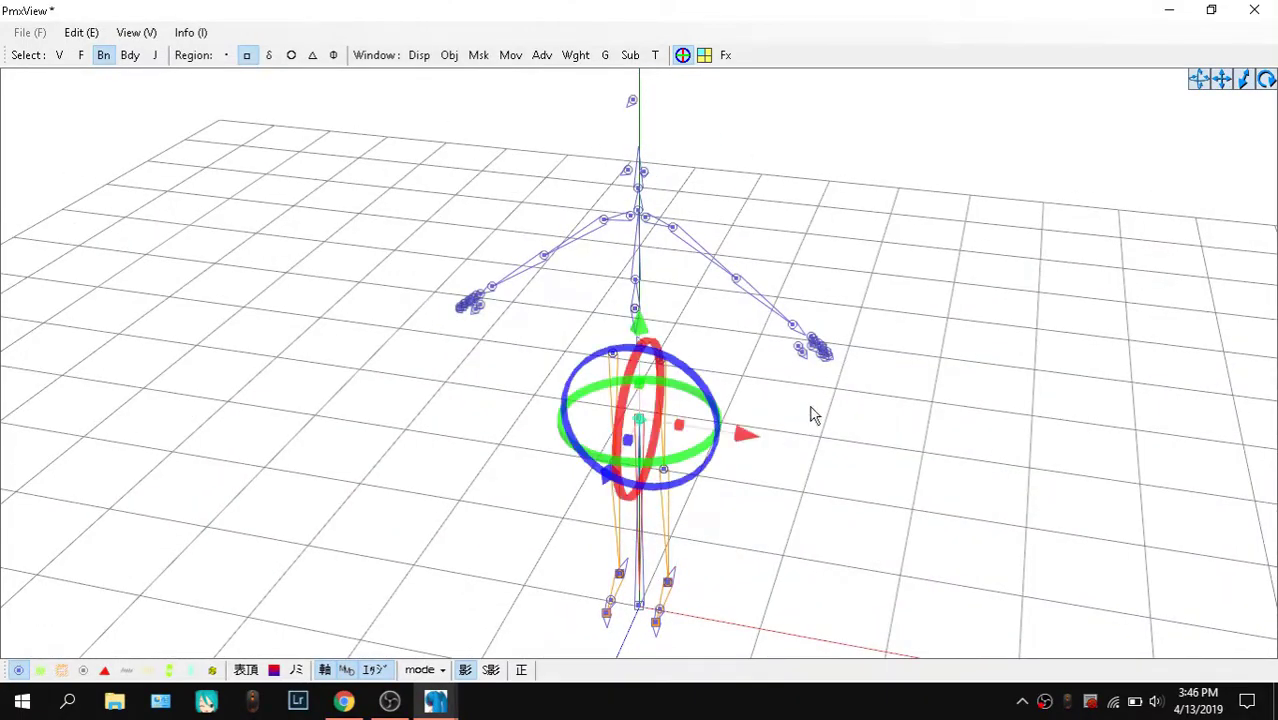
click(861, 395)
right_drag(642, 218, 371, 540)
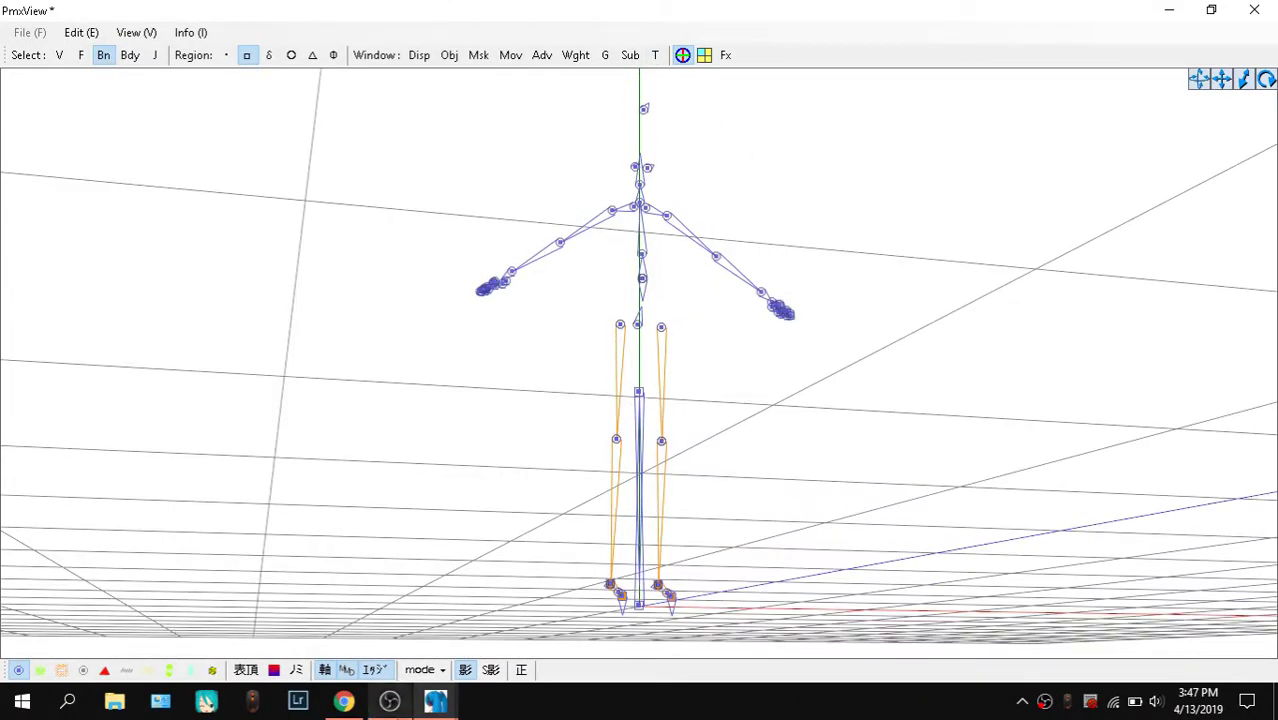
mouse_move(435, 700)
click(212, 644)
Switch to Chrome and select the center bone's English name in the List of All Required Bones
click(348, 699)
scroll(556, 337, up, 15)
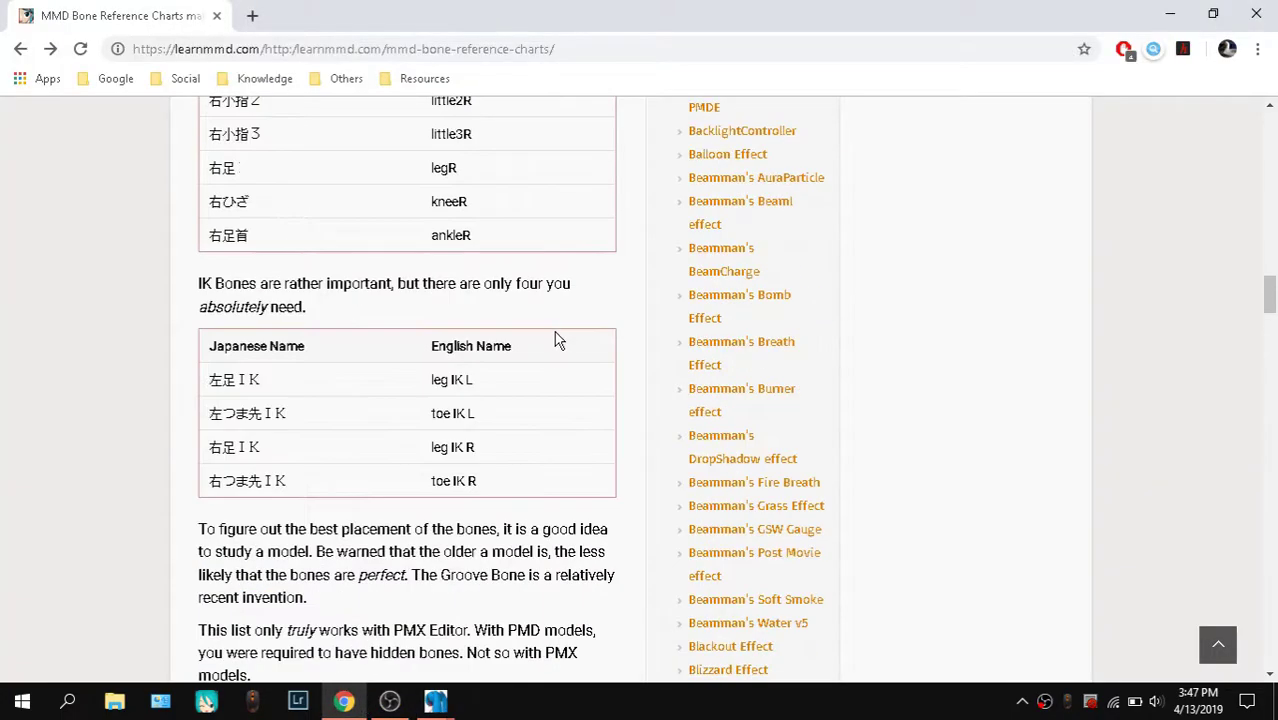
scroll(556, 339, up, 15)
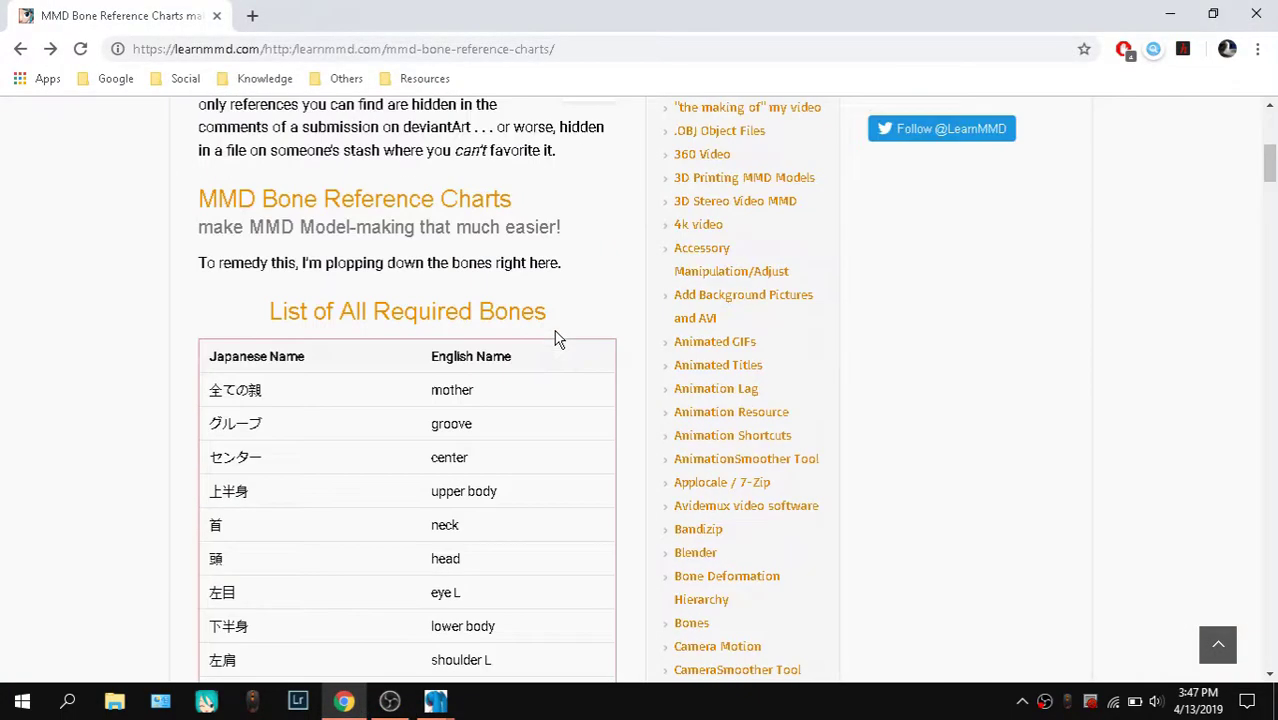
drag(421, 365, 450, 364)
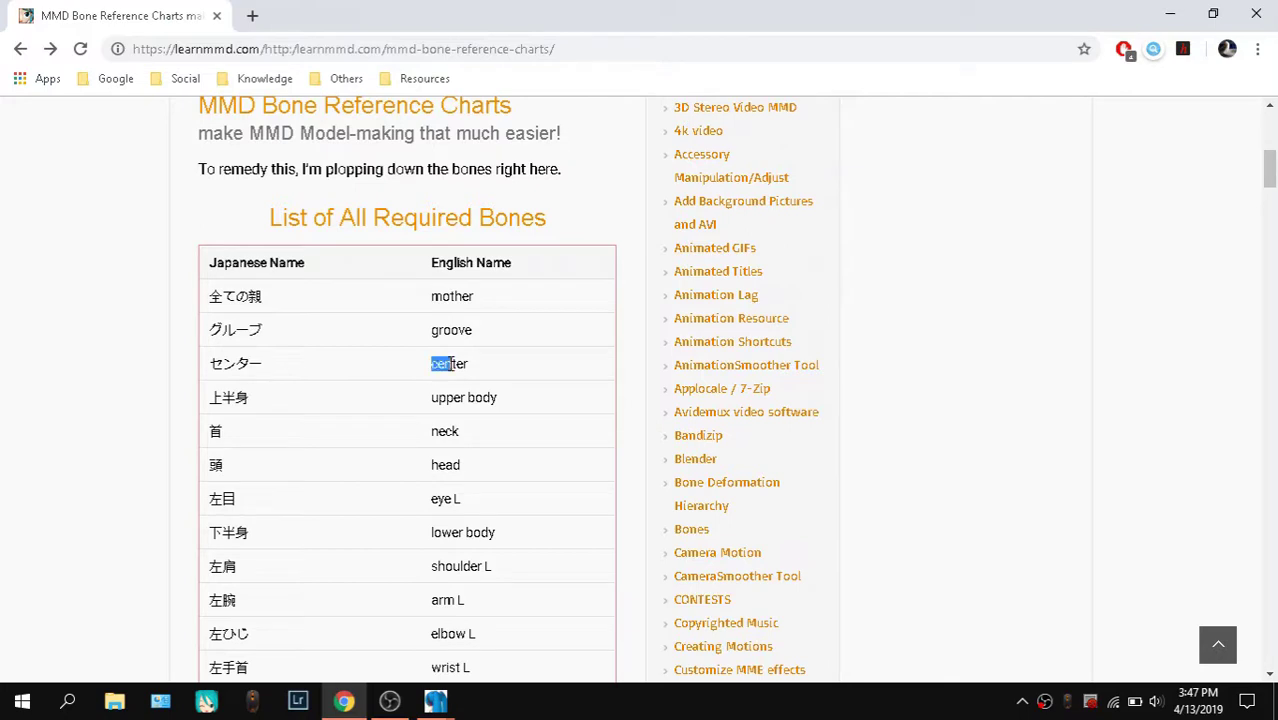
Switch to Livarno's Pmx Editor window and check the center bone's English and Japanese names
click(435, 700)
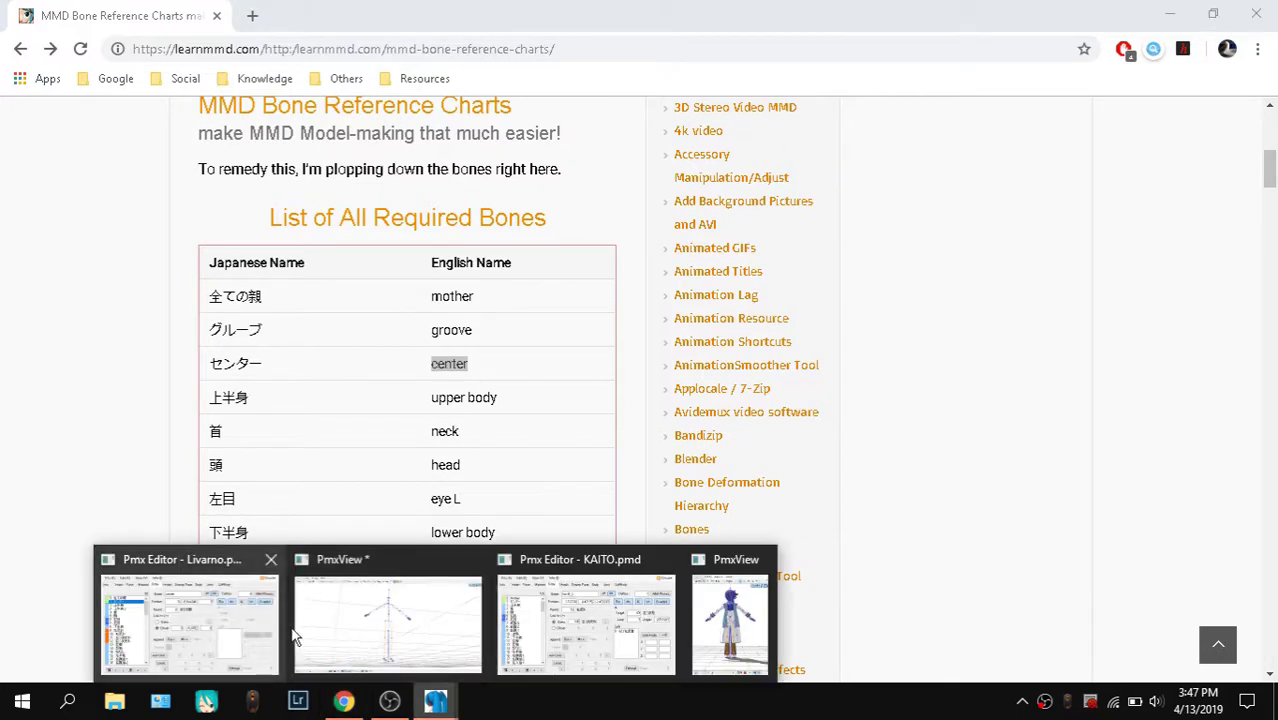
click(270, 620)
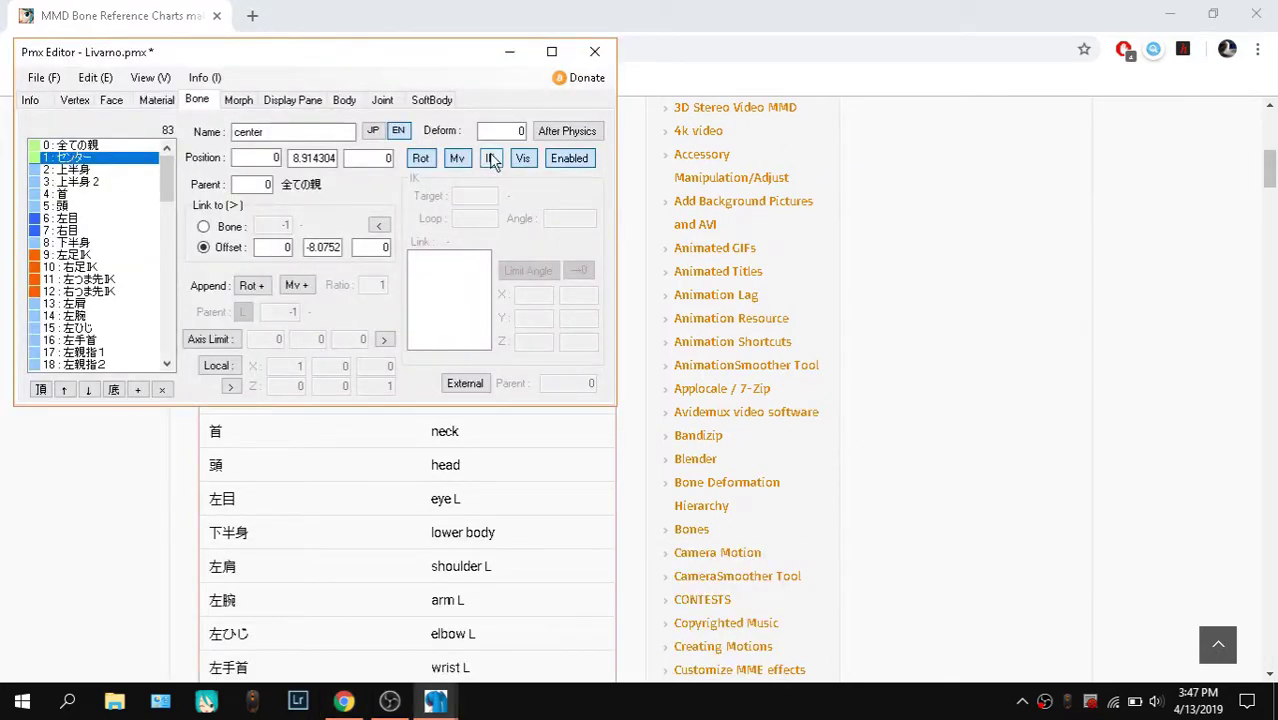
click(372, 130)
click(304, 131)
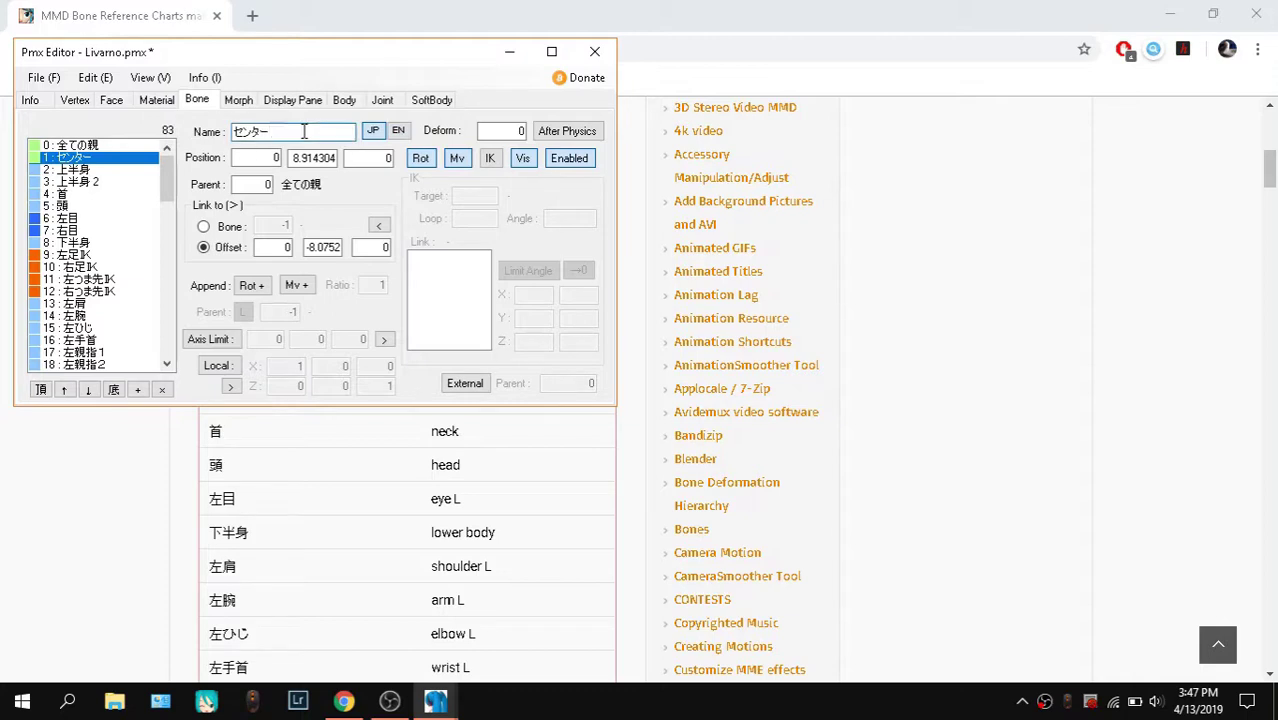
double_click(304, 131)
text(toe IK R)
Switch to Chrome, select the Japanese name センター in the chart and look through the required bone lists
click(458, 430)
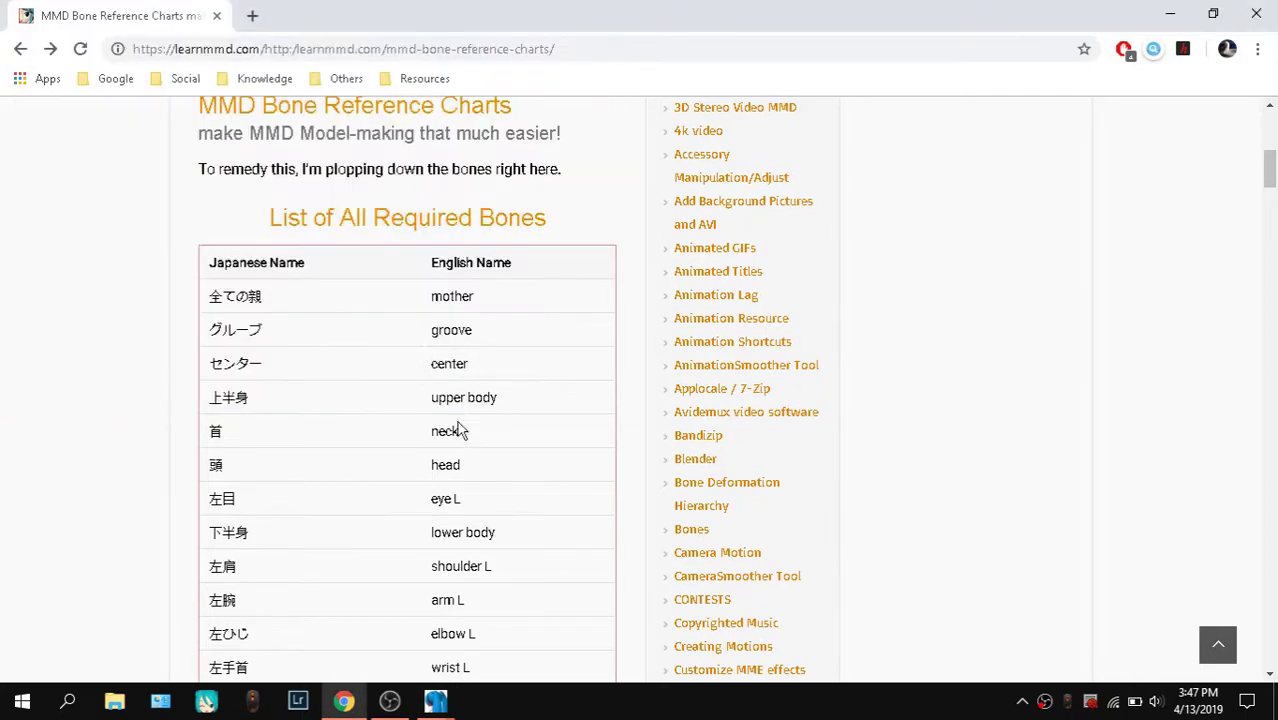
double_click(226, 366)
scroll(257, 420, down, 5)
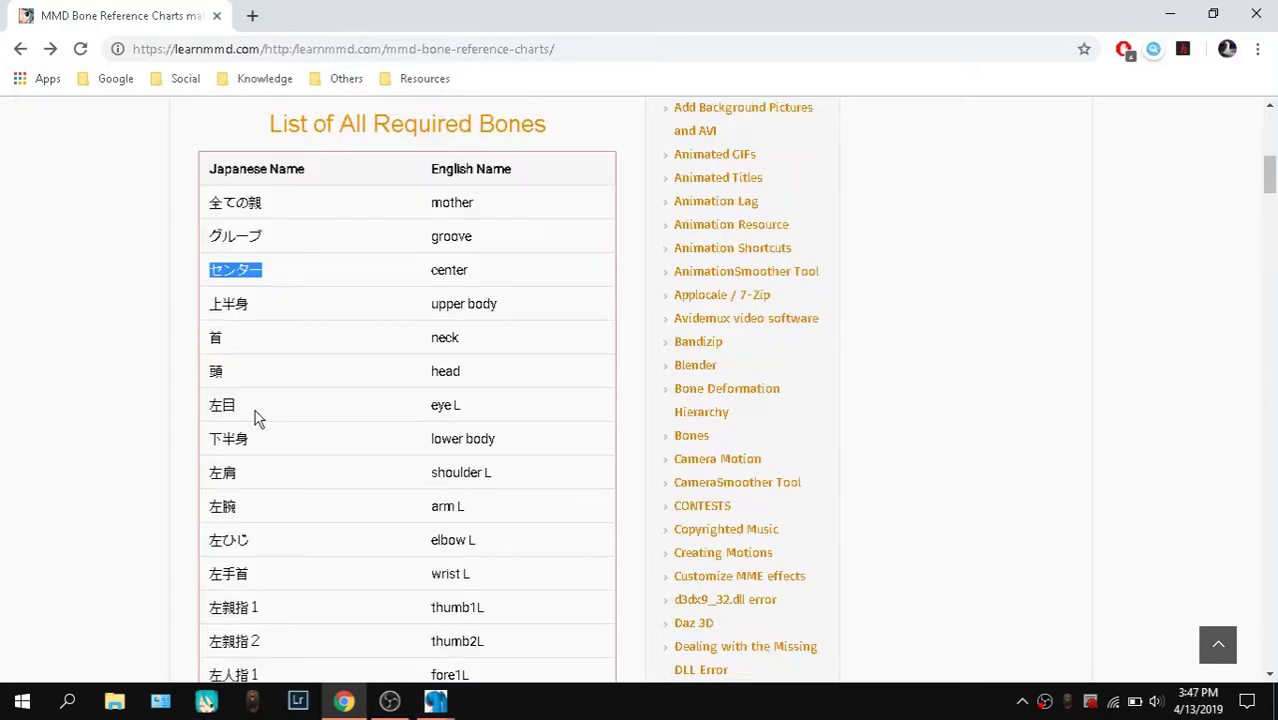
scroll(534, 290, down, 10)
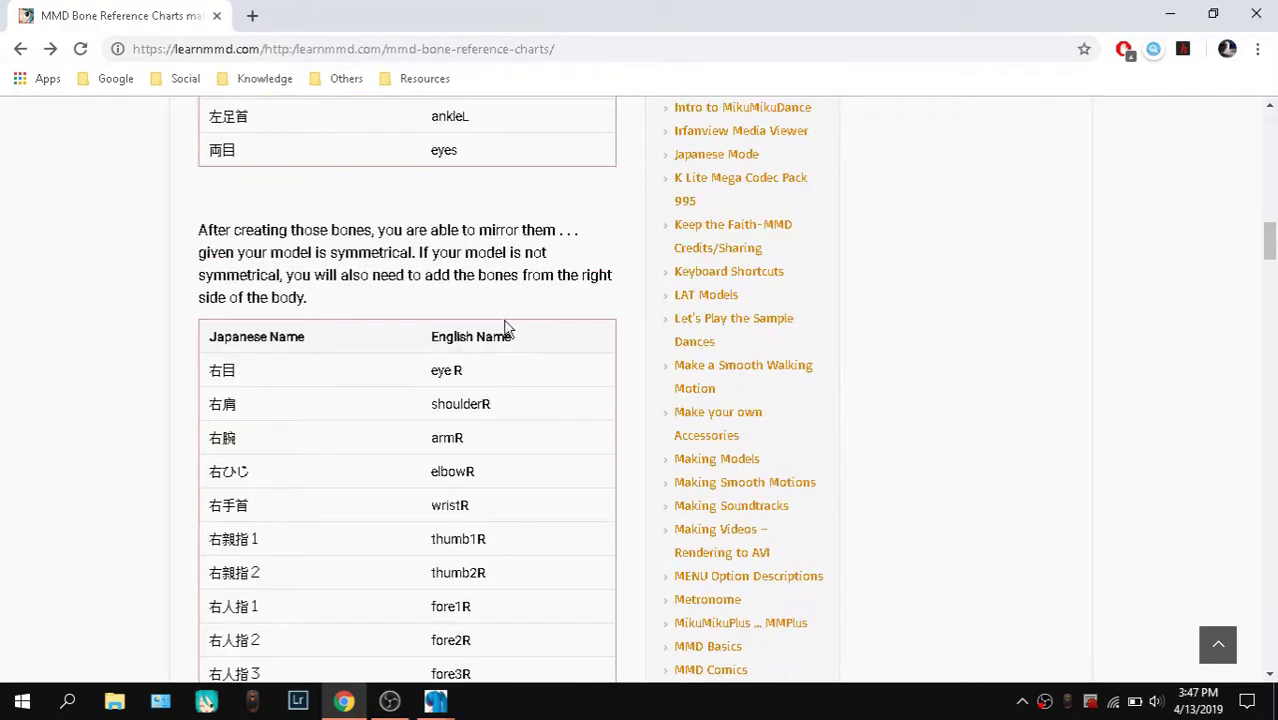
scroll(490, 260, up, 2)
Switch to Livarno's Pmx Editor window and check the English names of bones 5, 頭, and 8, 下半身
mouse_move(452, 692)
click(183, 602)
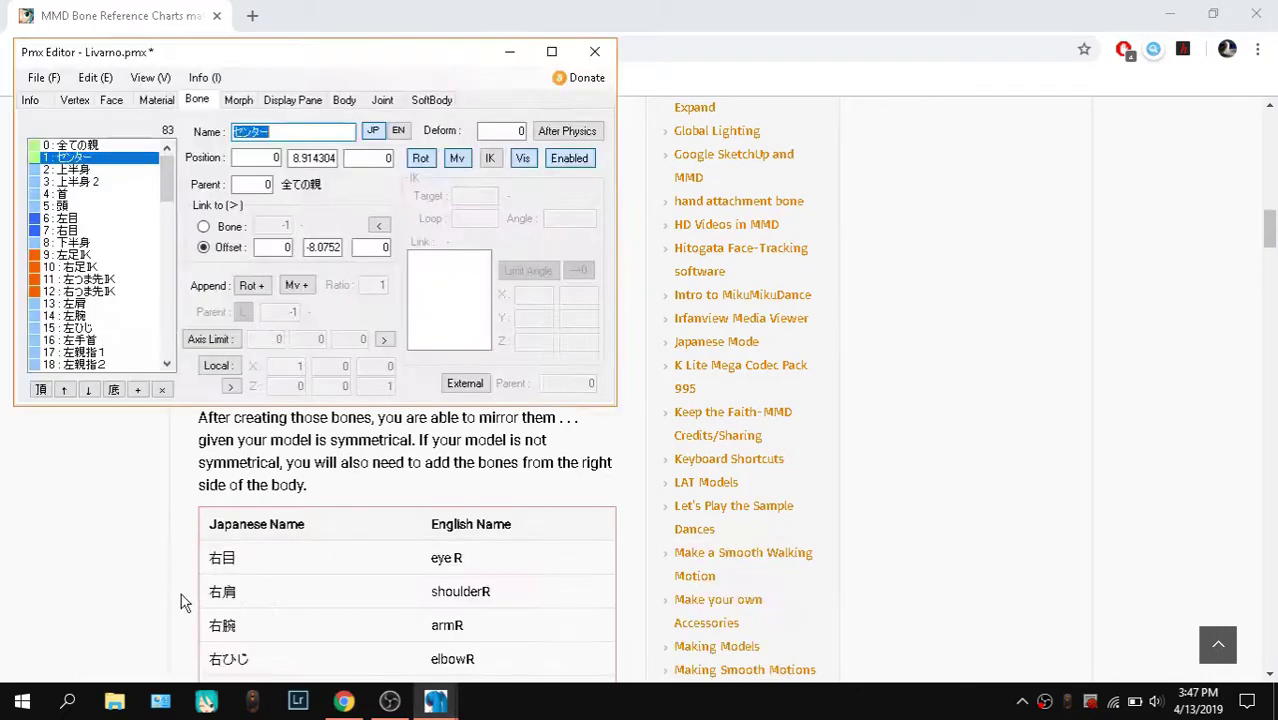
click(70, 206)
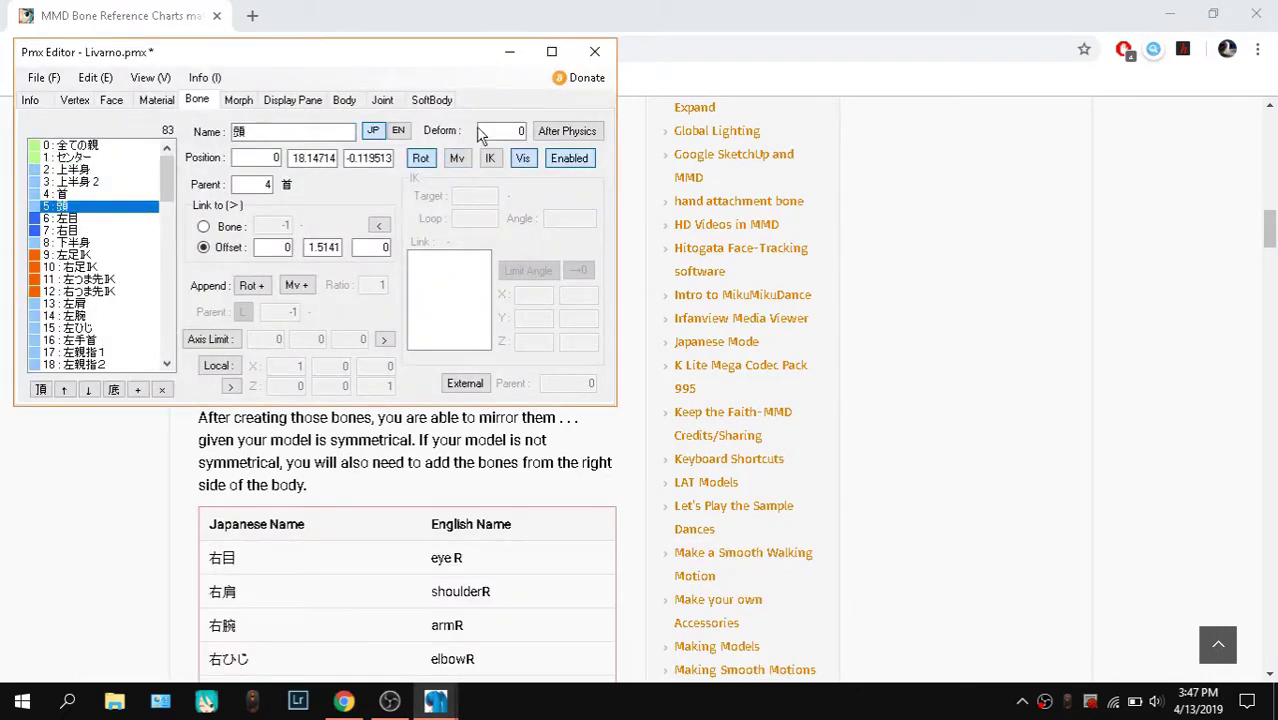
click(398, 131)
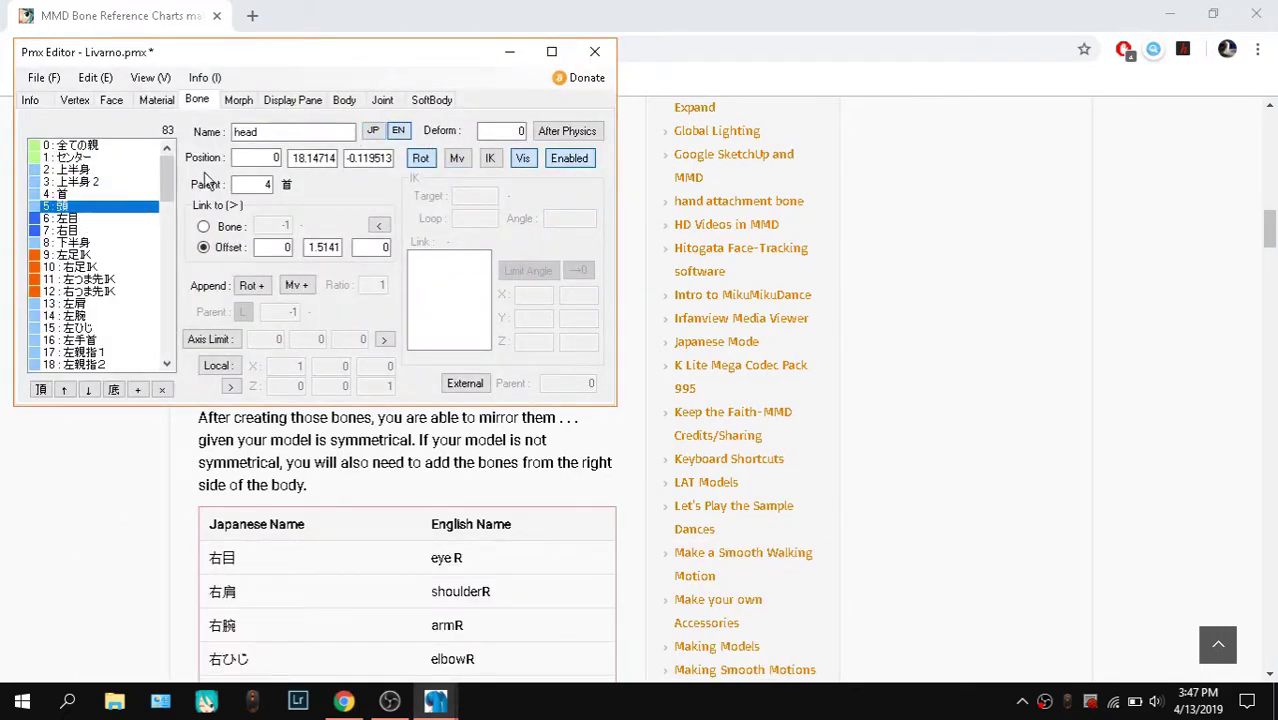
click(72, 243)
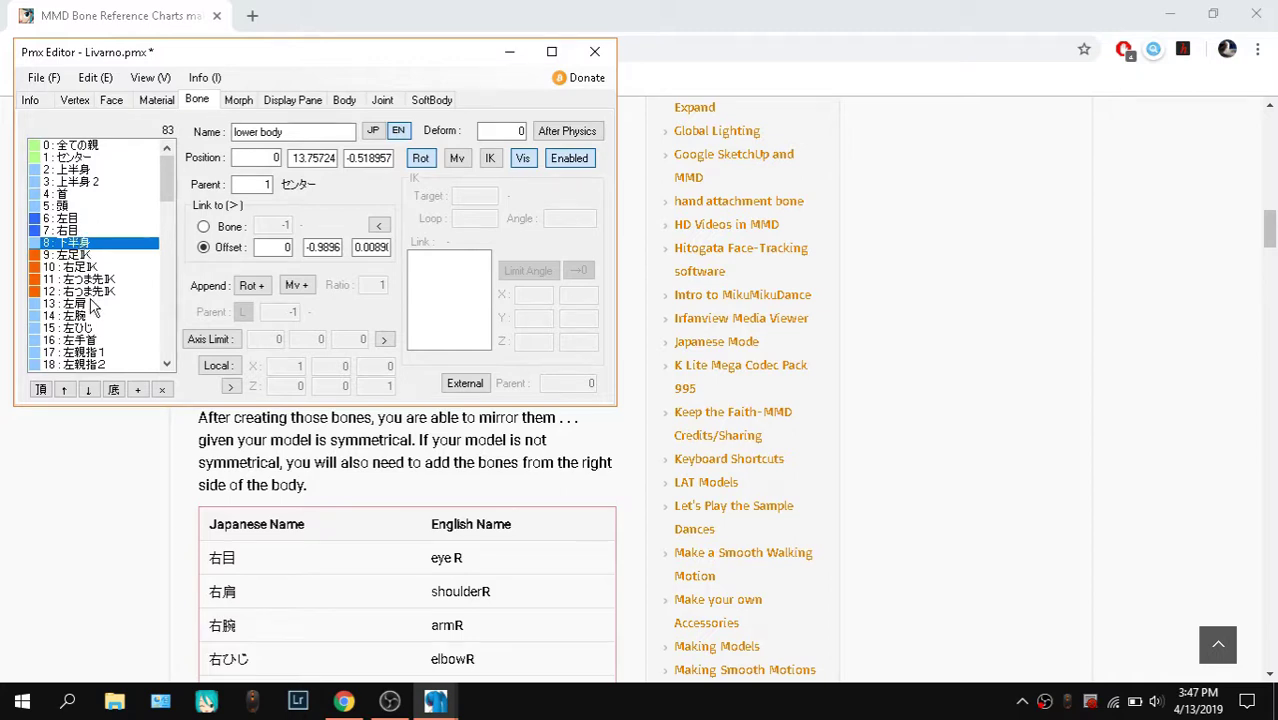
Check the English names of Livarno's left shoulder, head and neck bones
click(92, 305)
click(71, 204)
click(68, 193)
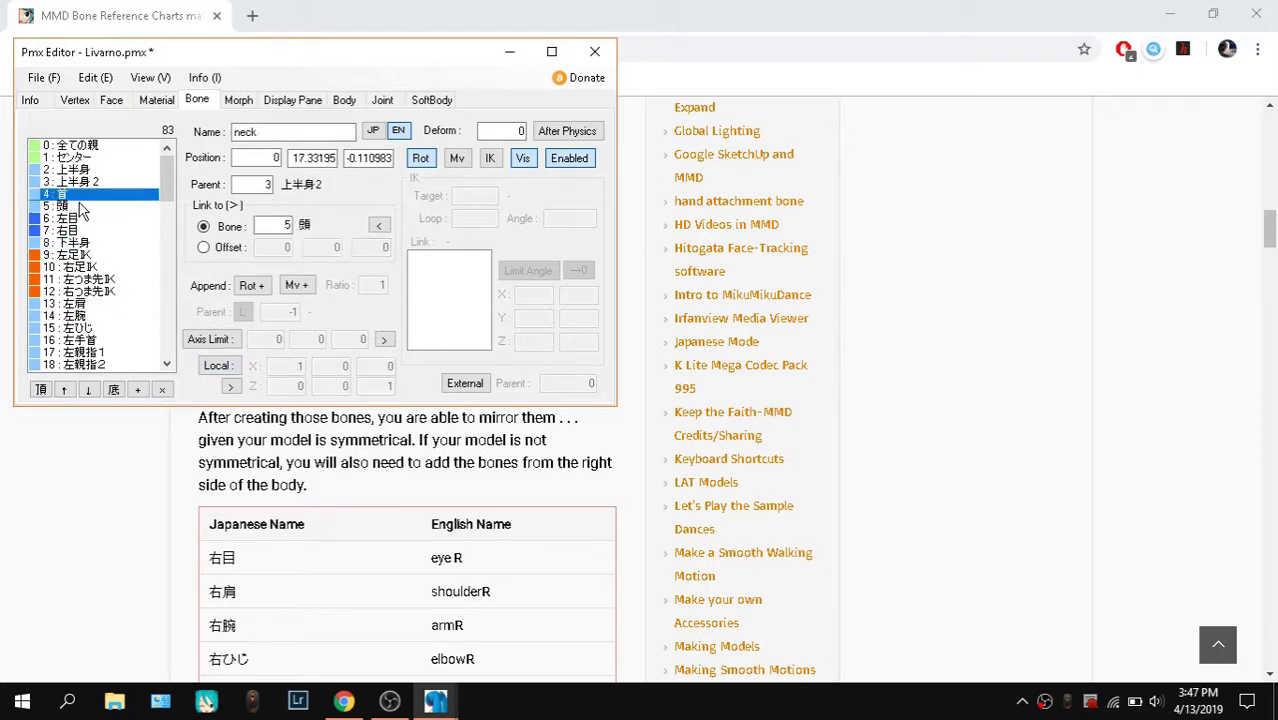
Check the English names of Livarno's leg, knee and ankle bones and bone 55, 両目
scroll(113, 258, down, 9)
scroll(113, 258, down, 4)
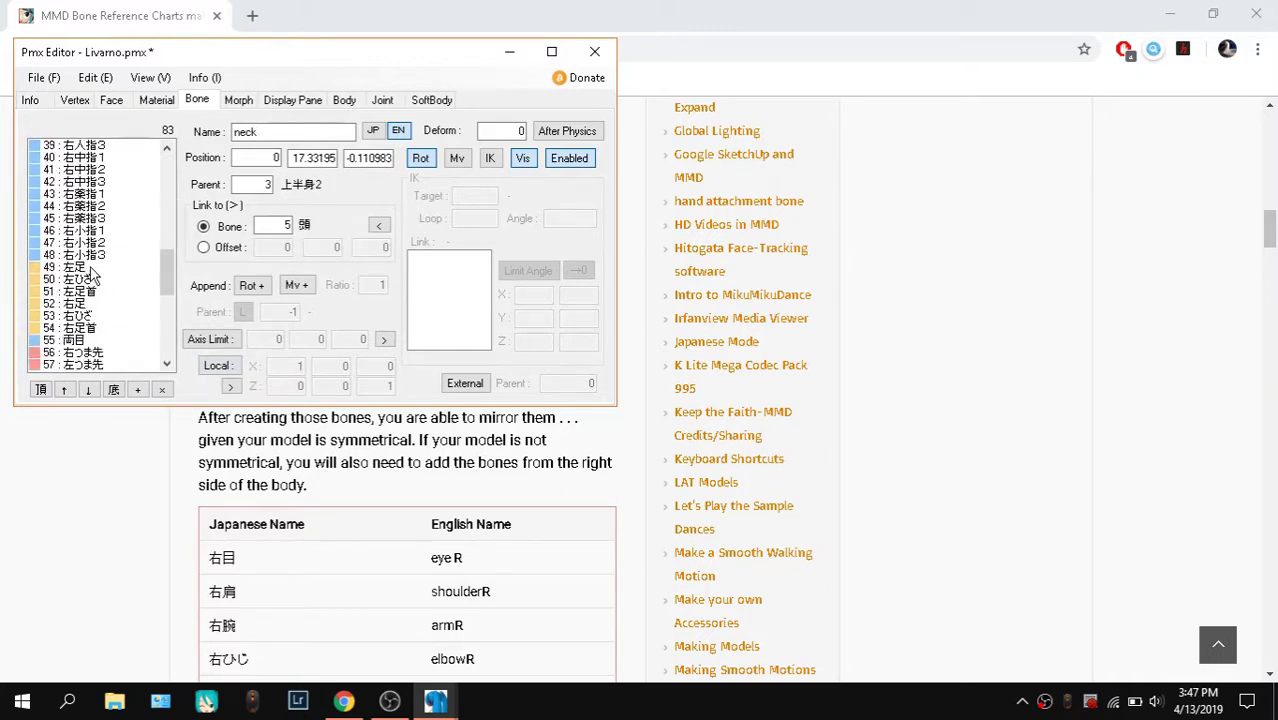
click(87, 280)
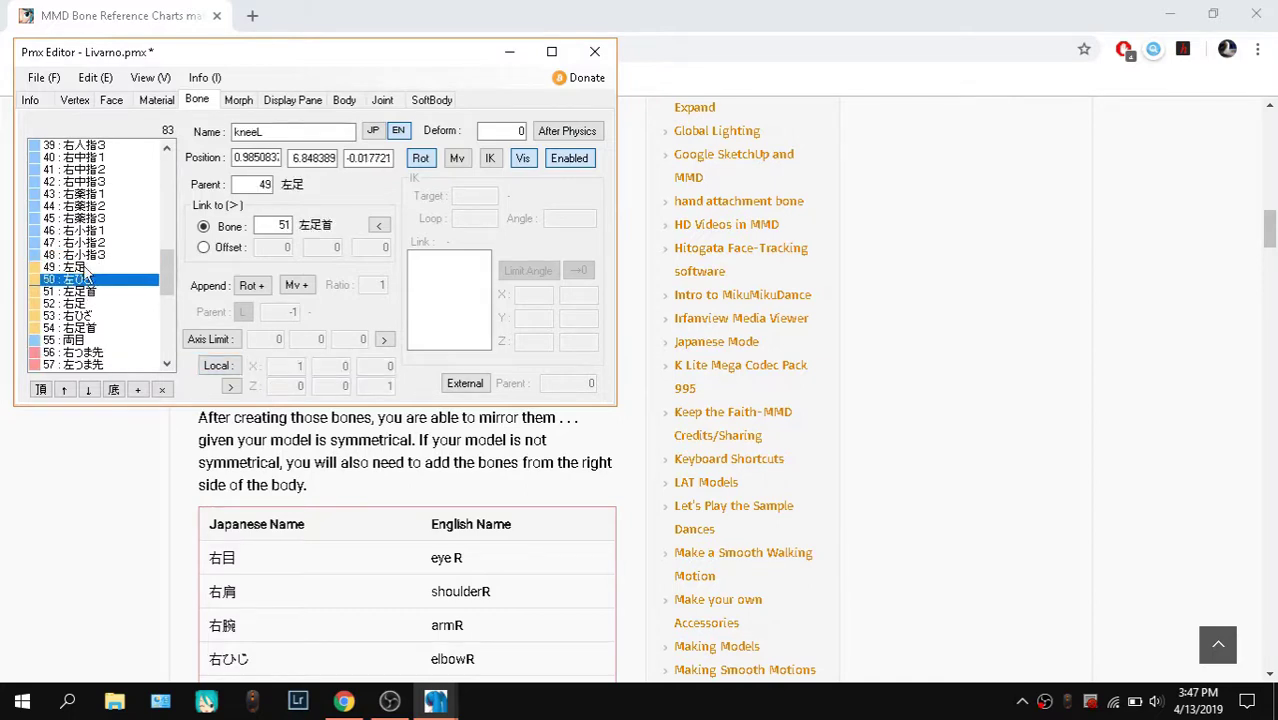
click(96, 304)
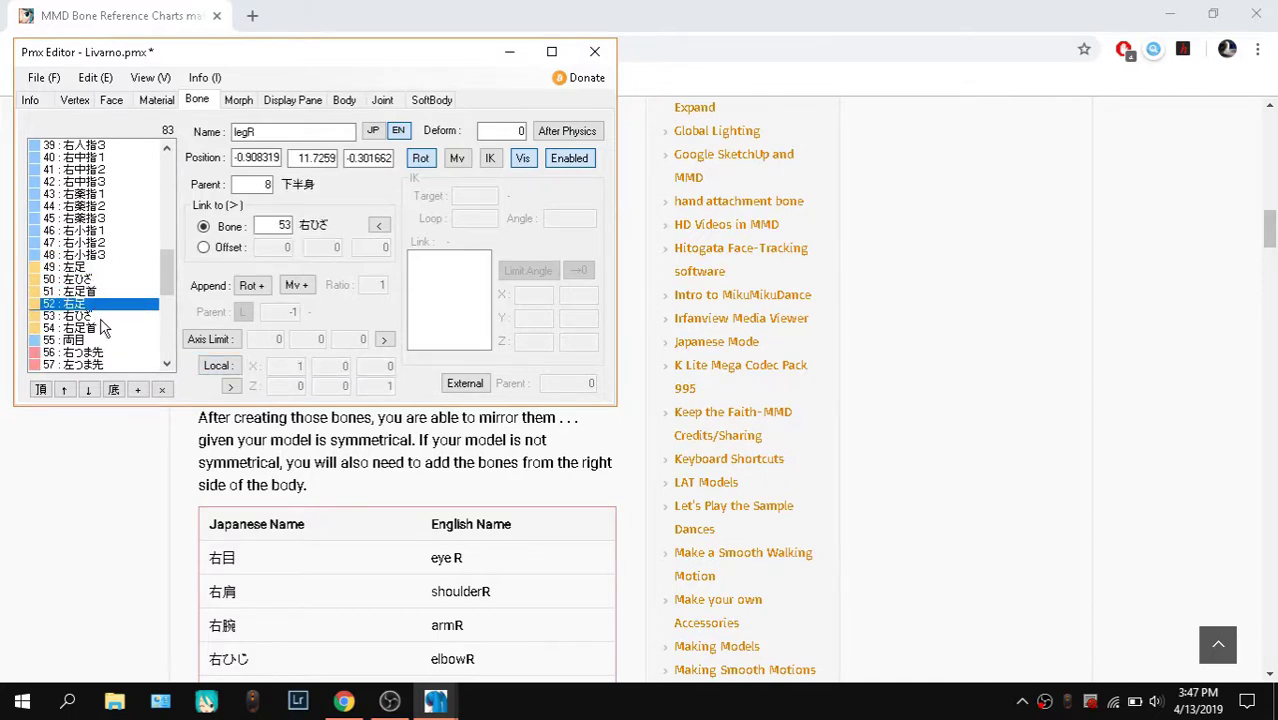
click(100, 318)
click(112, 329)
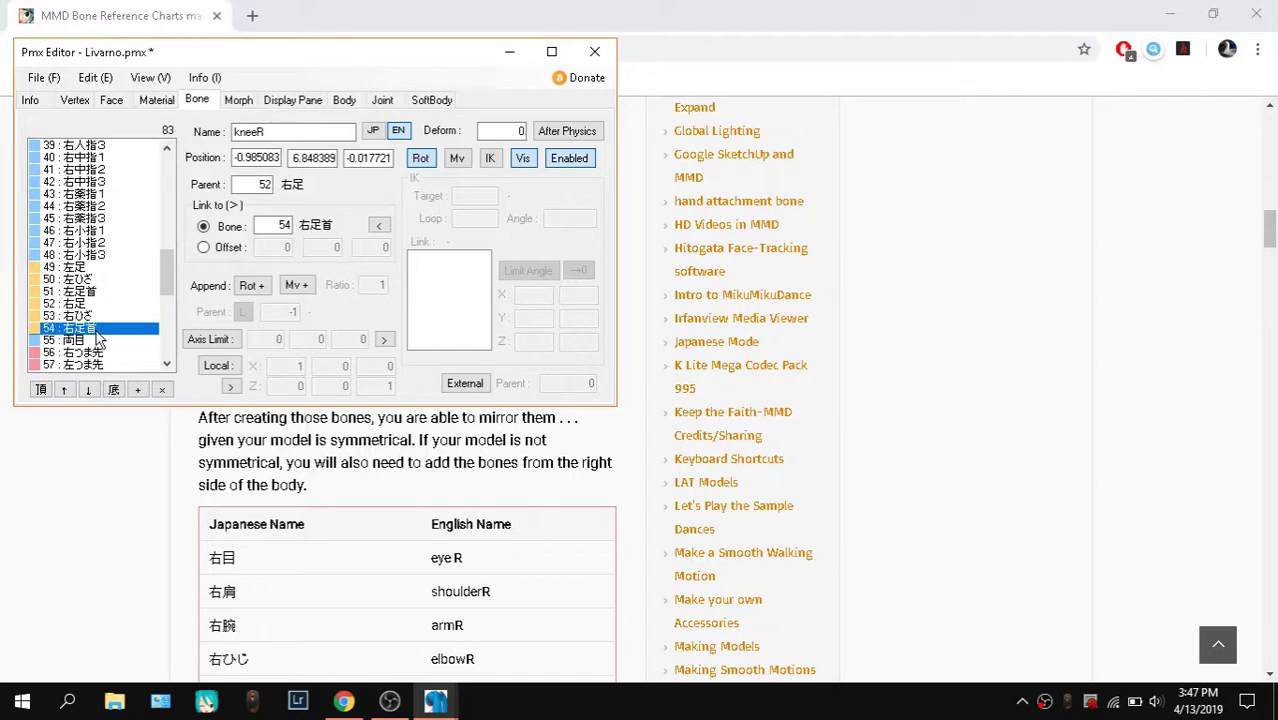
click(96, 341)
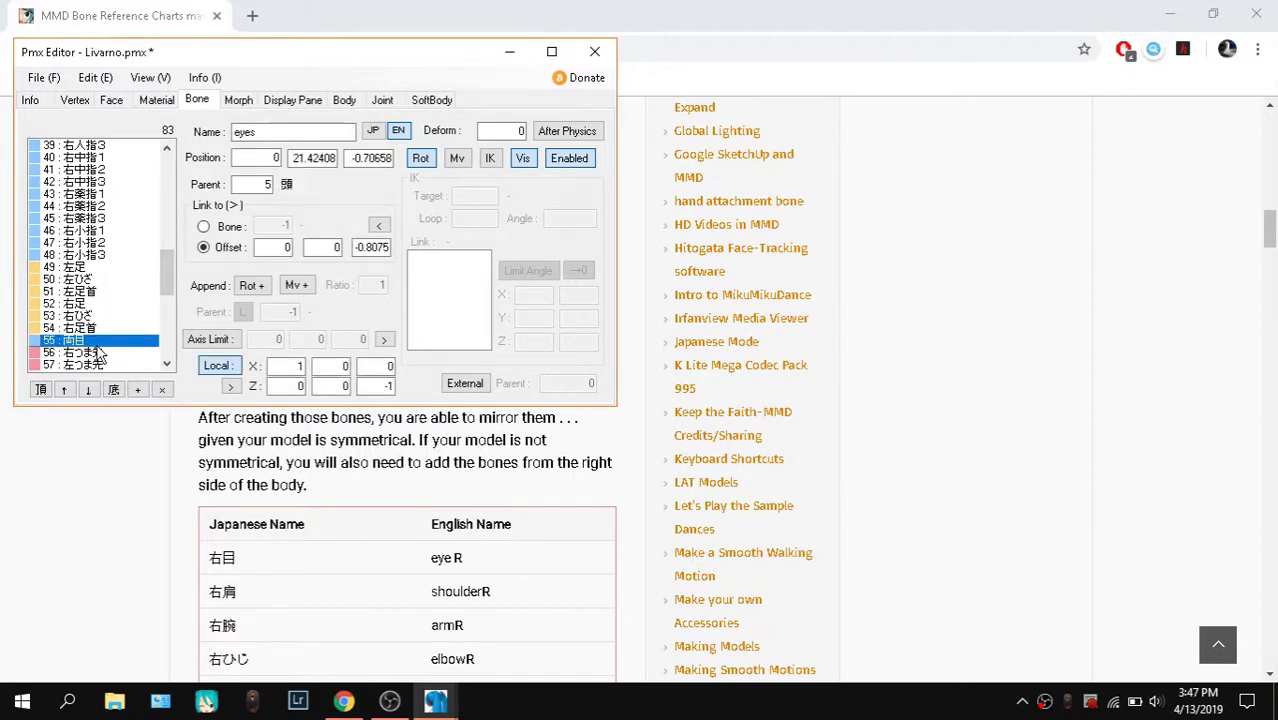
Inspect the names of toe bones 56 and 57, and copy the Japanese name of bone 56, 右つま先
scroll(97, 355, down, 1)
click(97, 318)
click(97, 330)
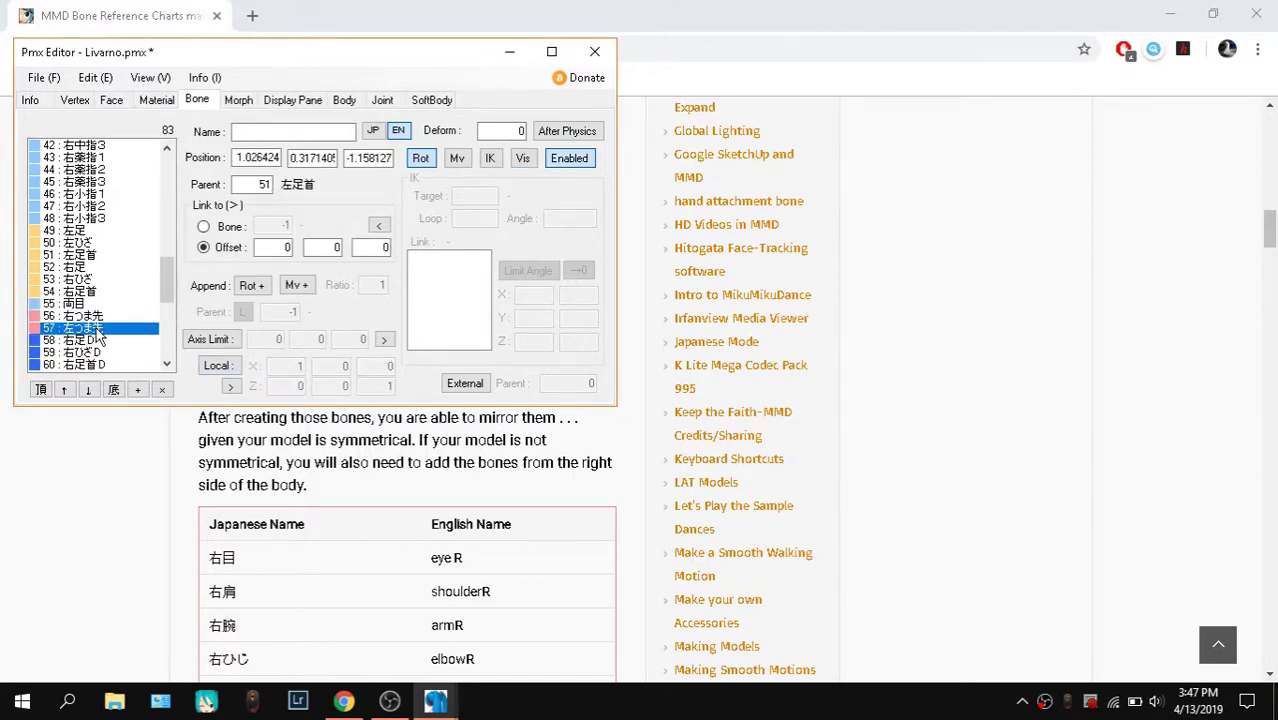
key(Up)
click(372, 131)
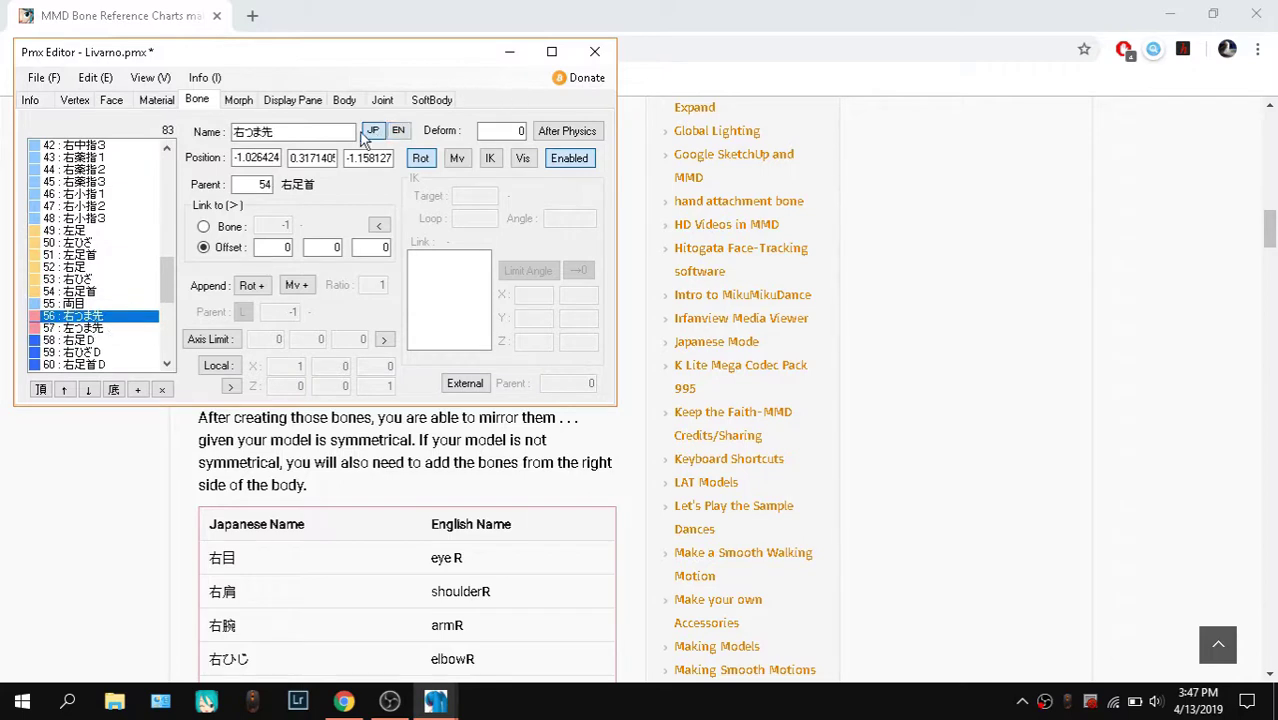
click(336, 133)
double_click(336, 133)
key(ctrl+c)
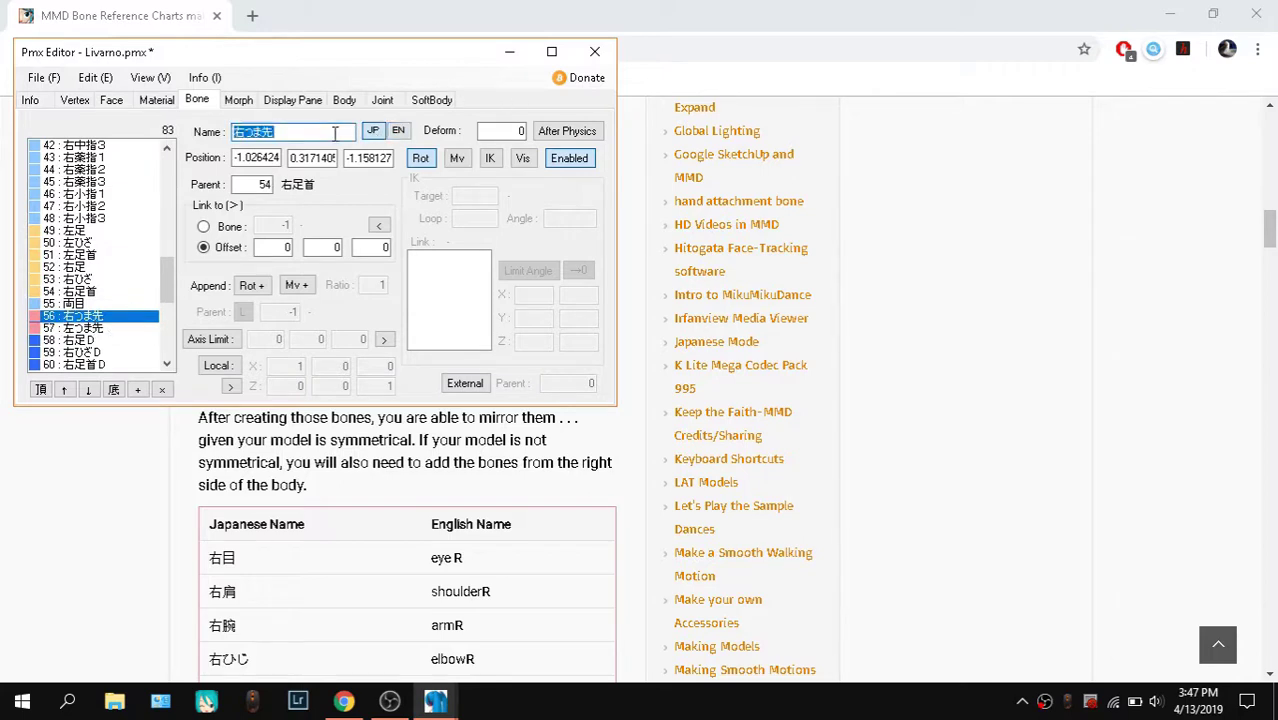
Switch to Chrome and try to open translate.google.com in a new tab
click(315, 8)
click(254, 15)
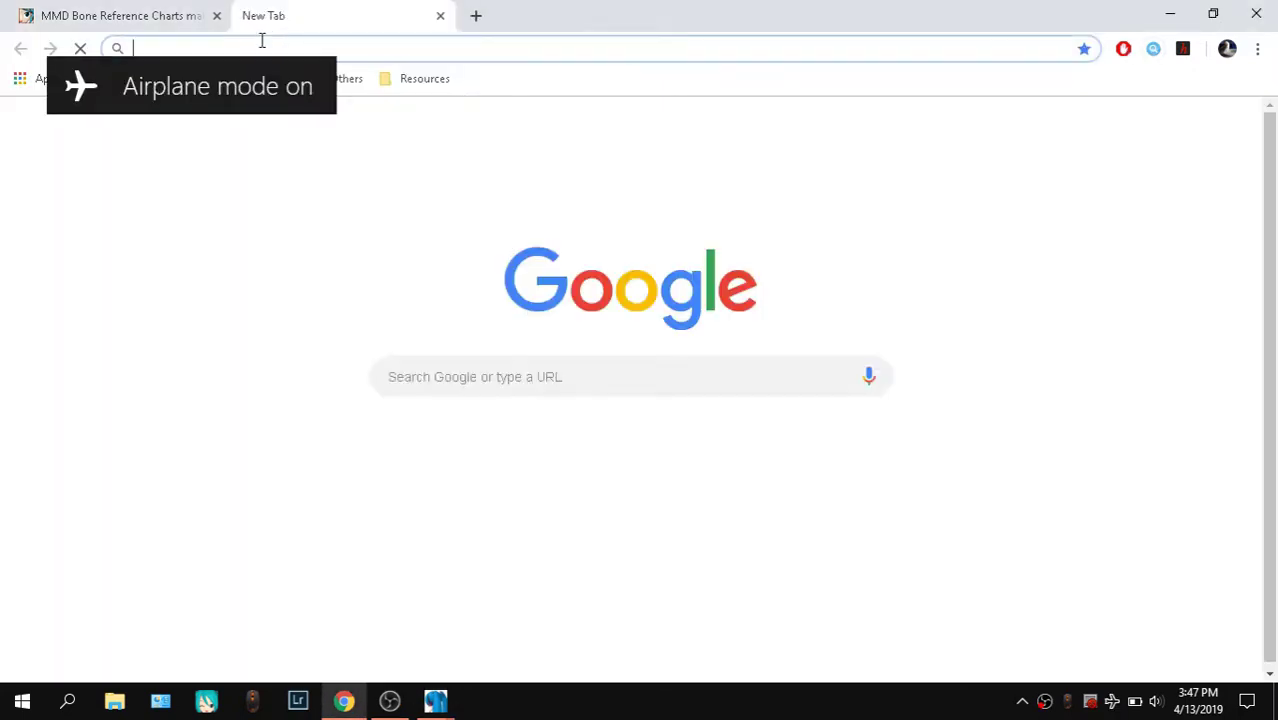
text(rtr)
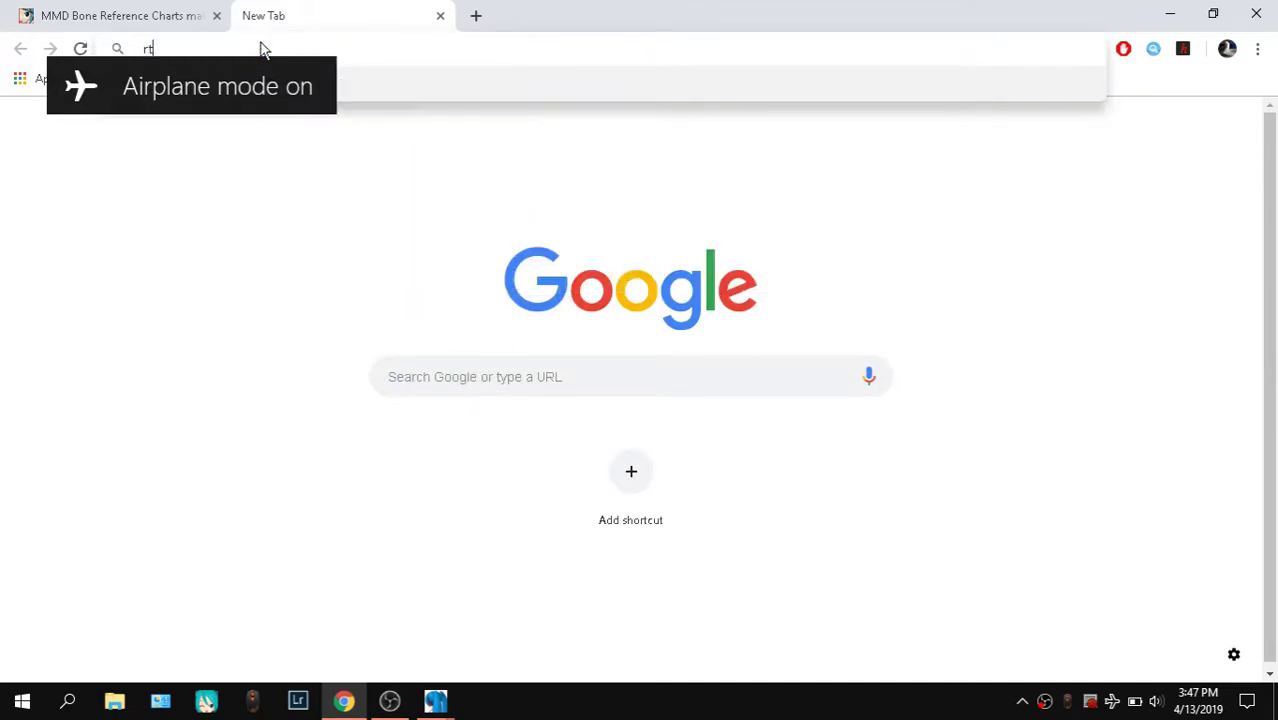
key(BackSpace)
key(BackSpace)
key(BackSpace)
text(t)
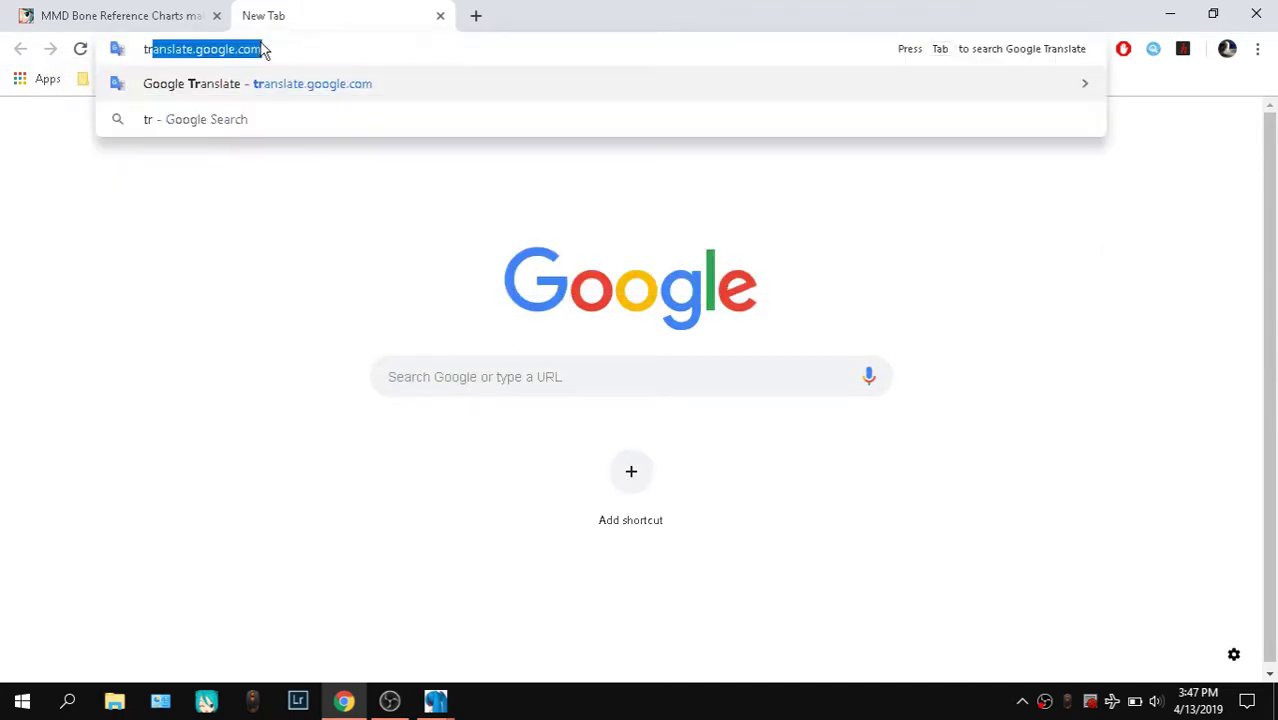
key(Return)
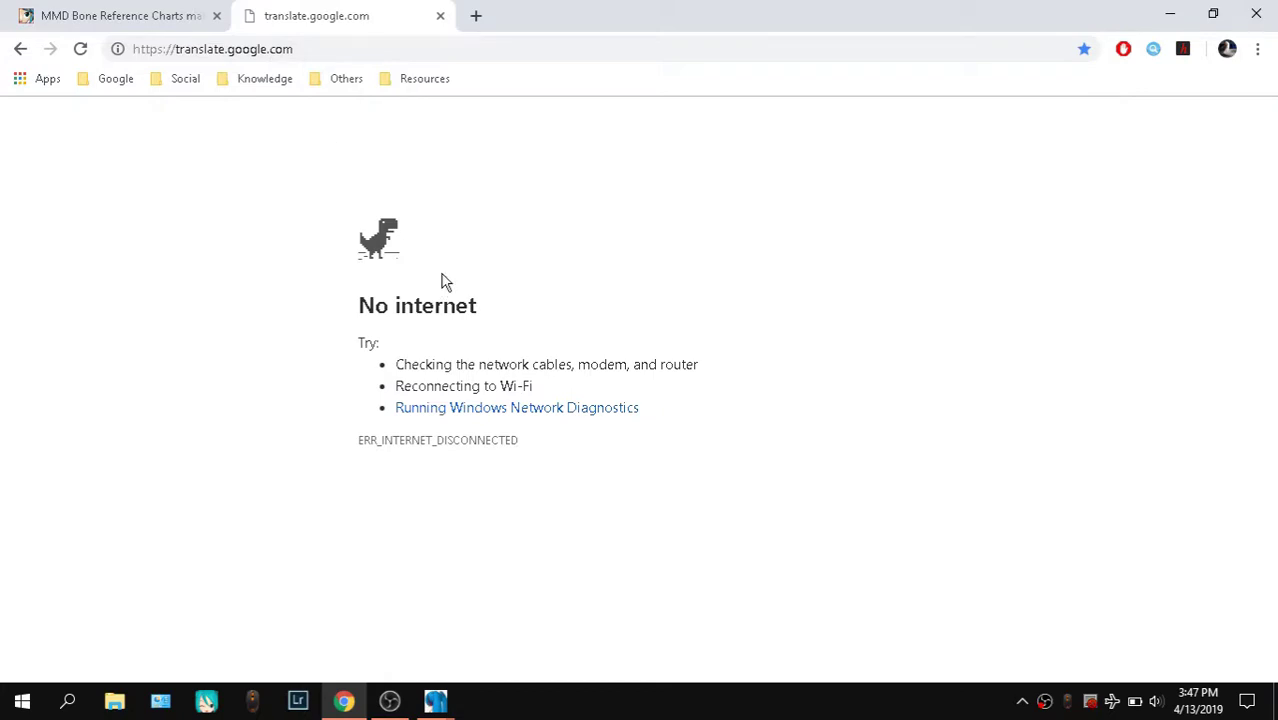
Turn off airplane mode, reload Google Translate and translate the copied name 右つま先 from Japanese to English
key(XF86RFKill)
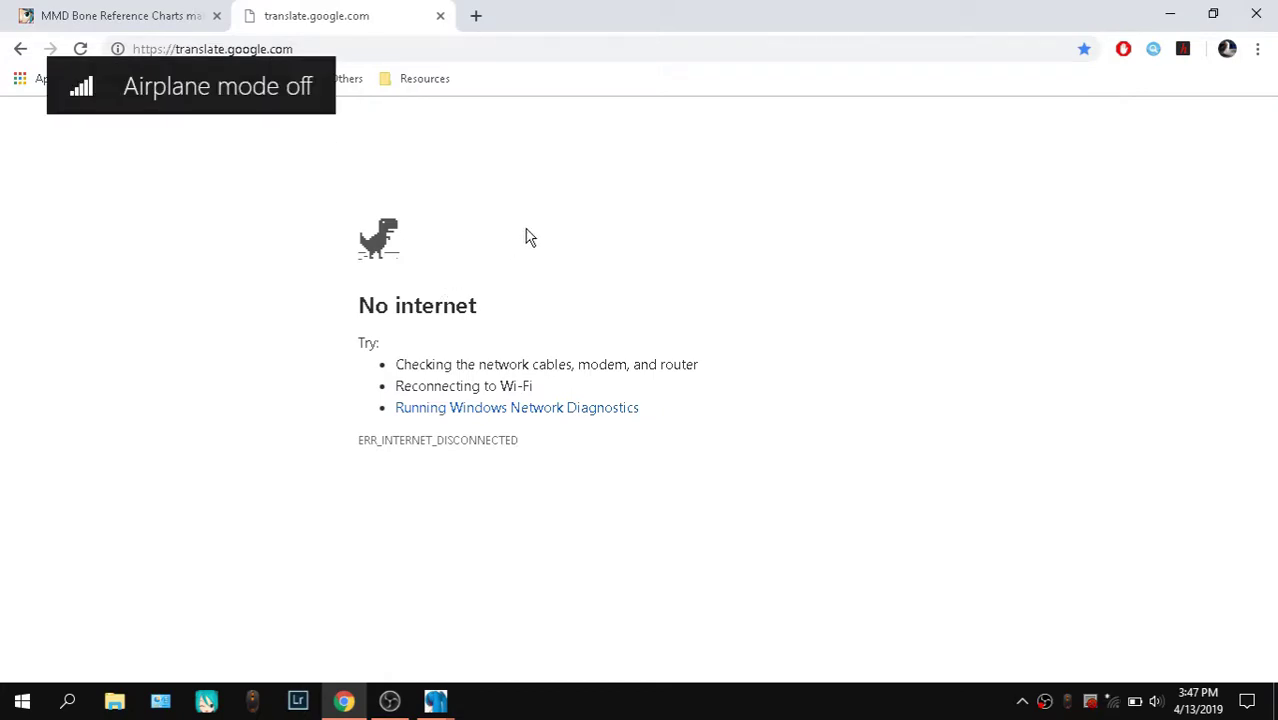
click(354, 71)
triple_click(351, 46)
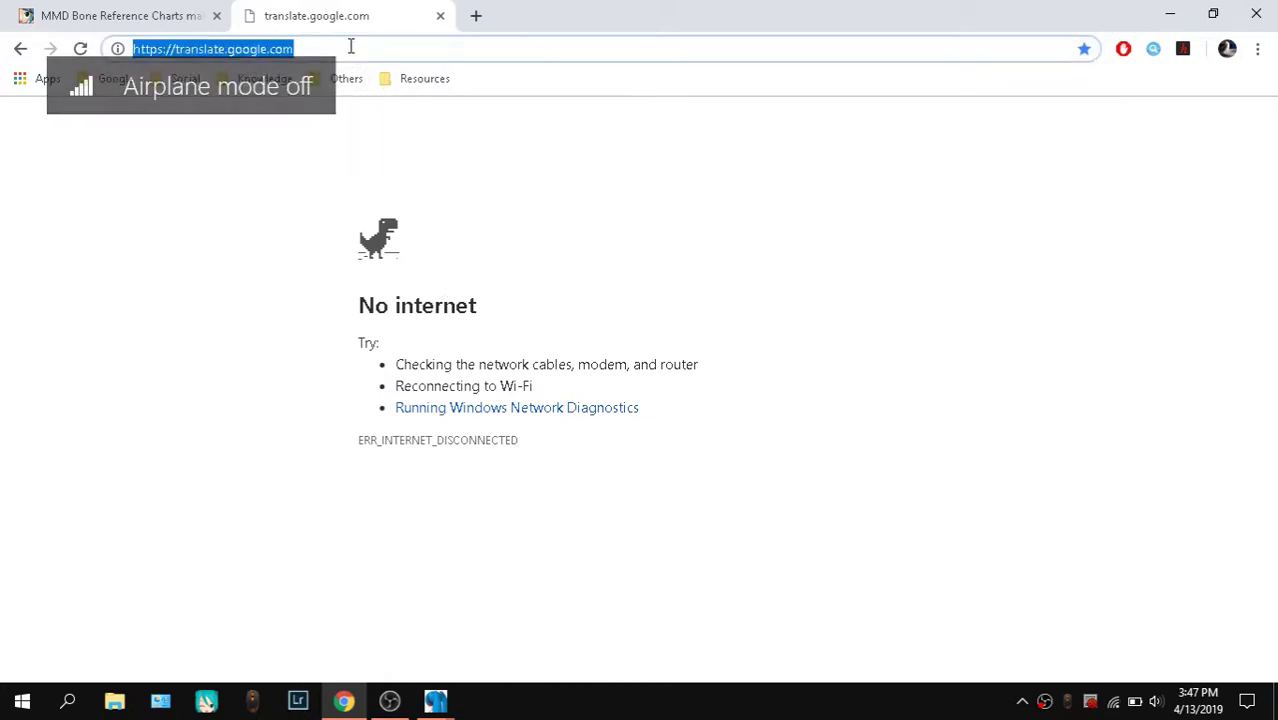
key(Return)
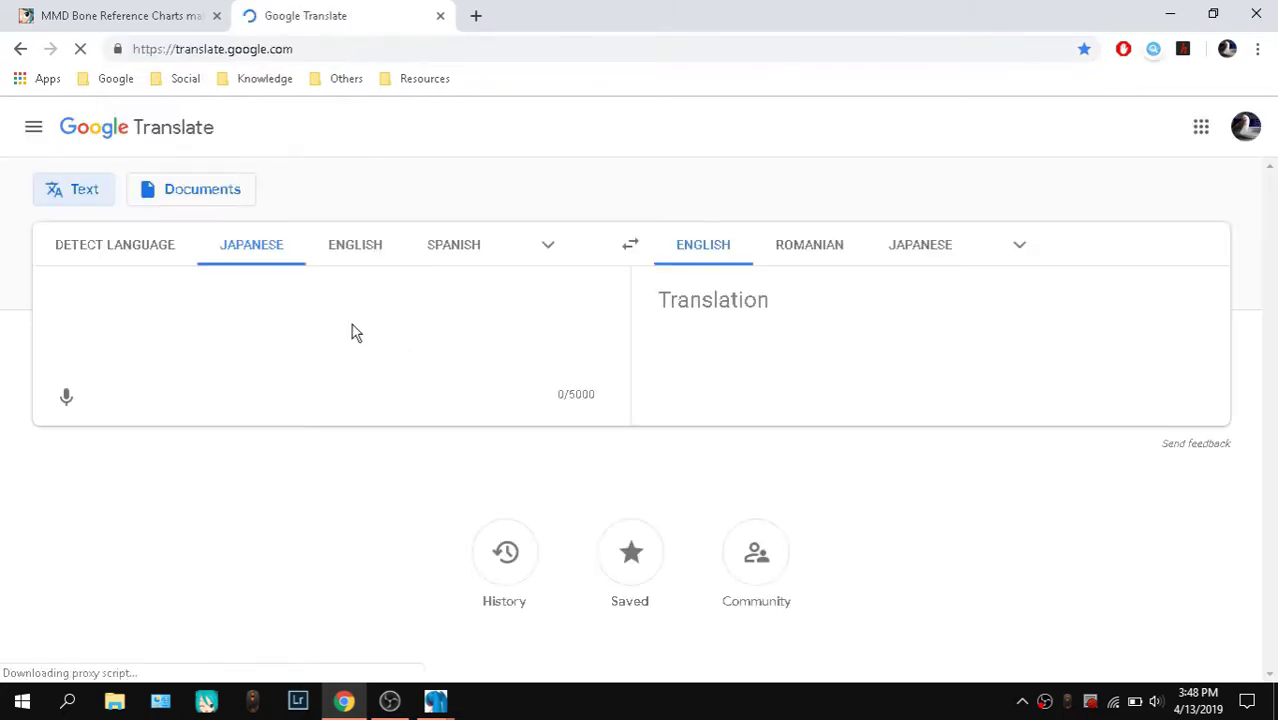
key(ctrl+v)
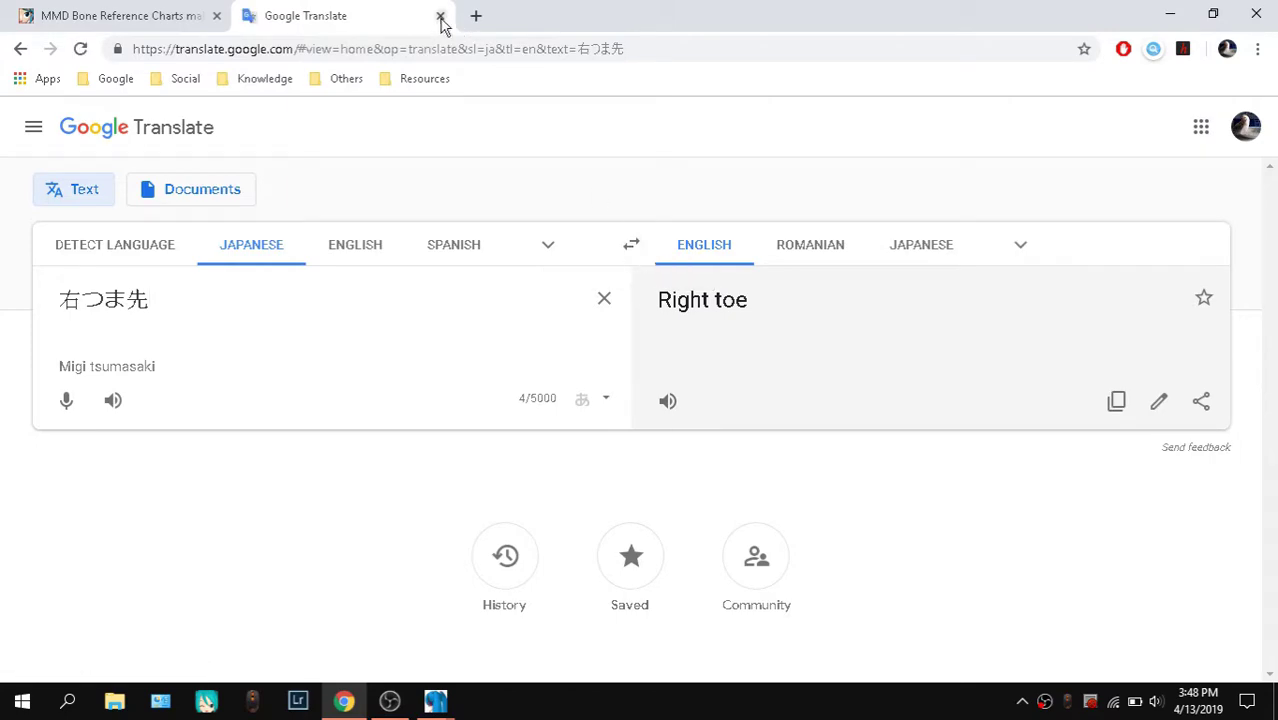
Return to the MMD Bone Reference Charts page and look for the toe bones in the right-side and IK bone lists
click(180, 8)
scroll(476, 378, down, 7)
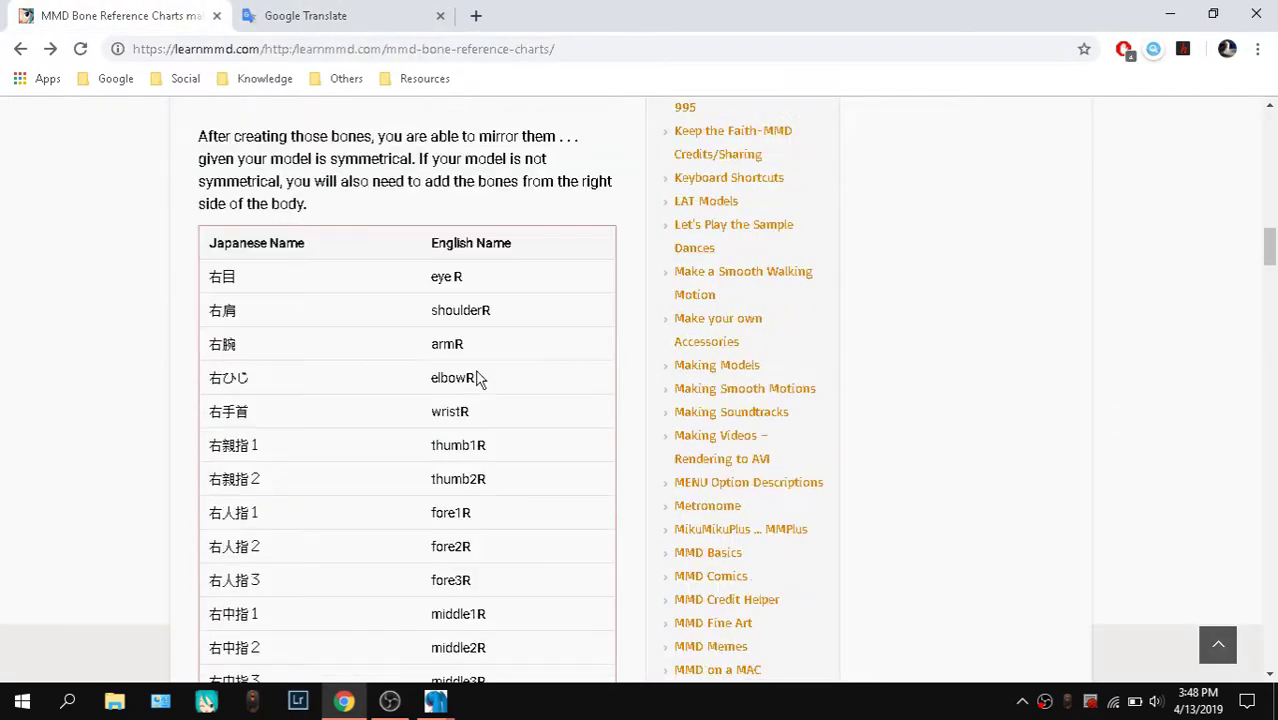
scroll(476, 378, down, 4)
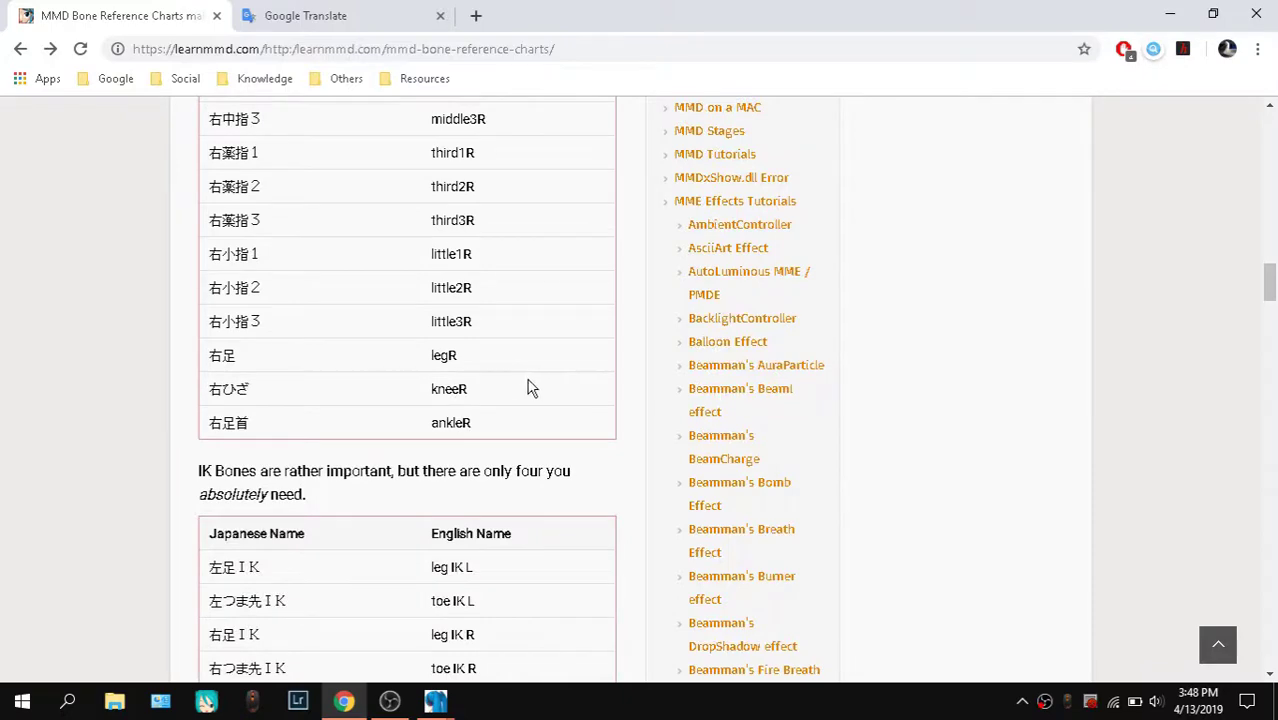
scroll(476, 355, down, 1)
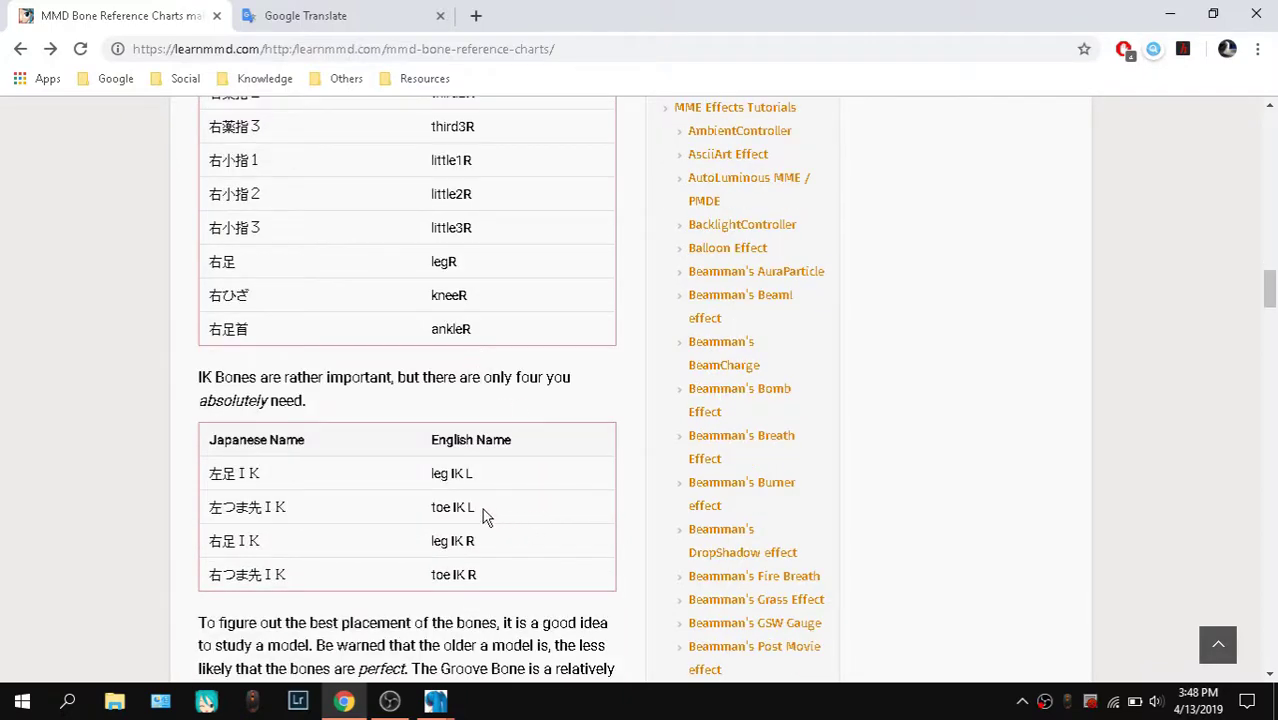
Search the required bone lists again for a plain toe bone, and close the Google Translate page
scroll(467, 507, up, 15)
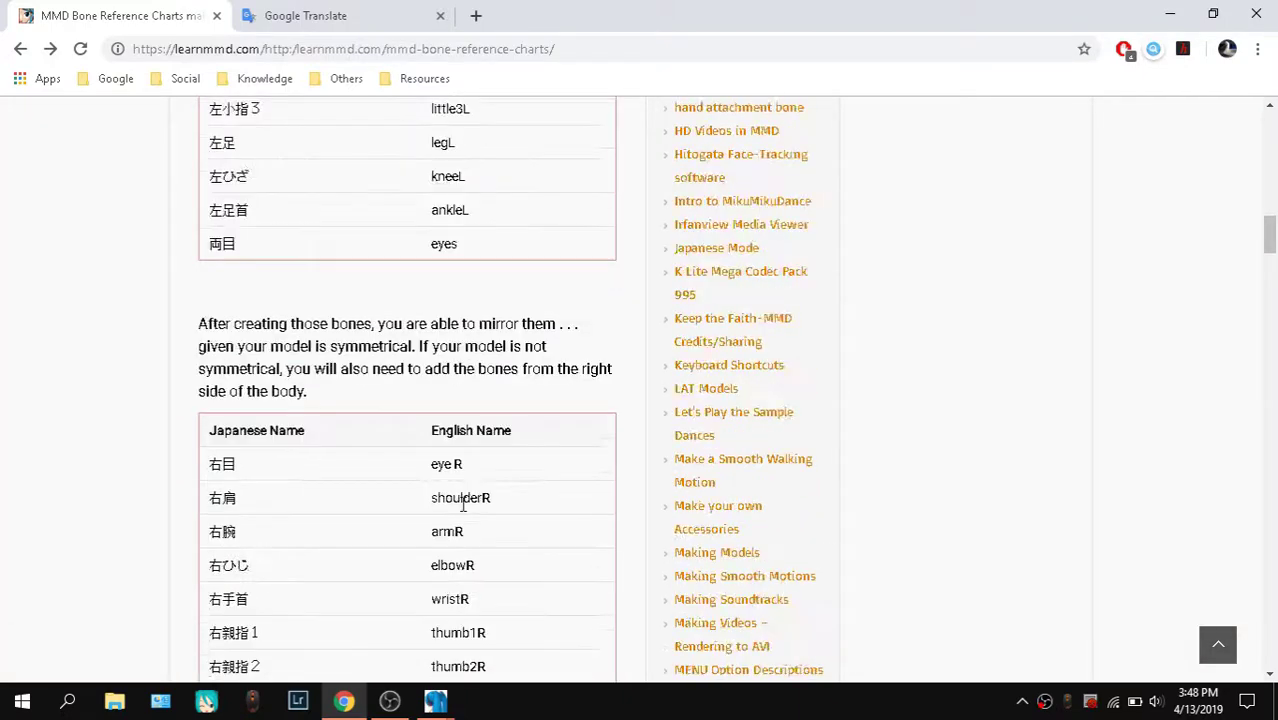
scroll(484, 428, up, 6)
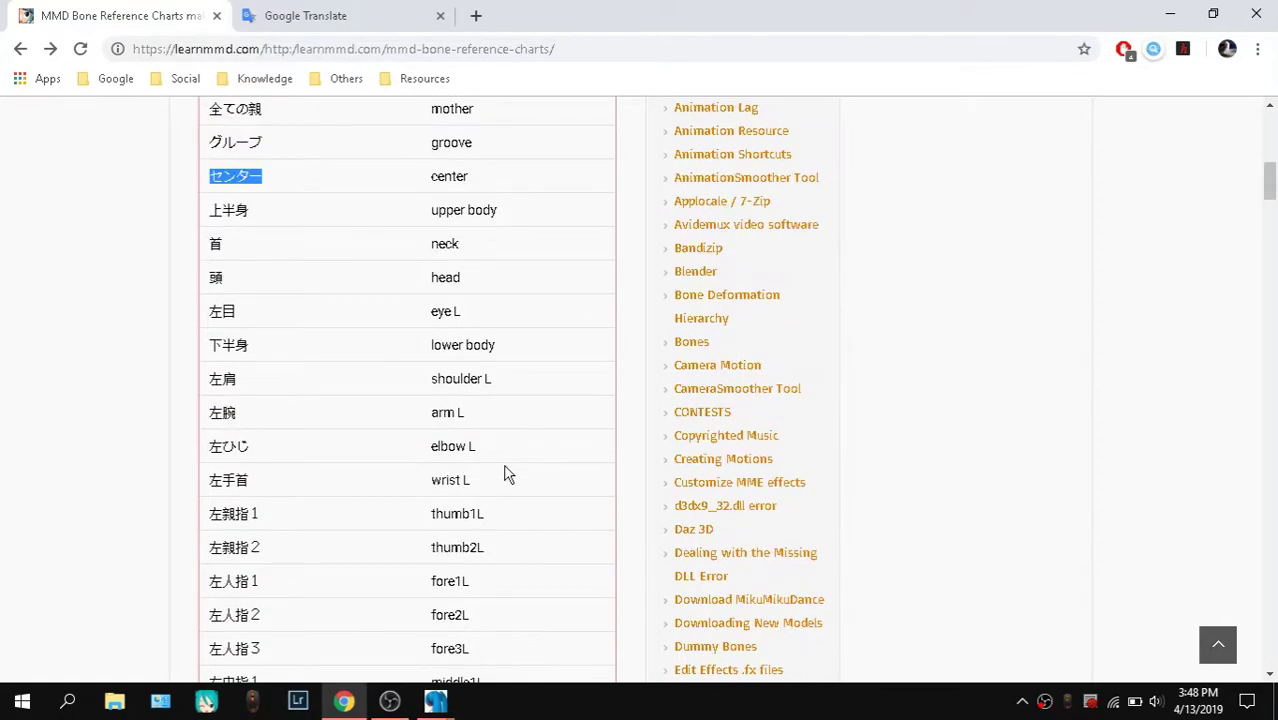
scroll(505, 476, up, 1)
scroll(505, 476, down, 2)
scroll(446, 407, up, 2)
scroll(507, 539, down, 1)
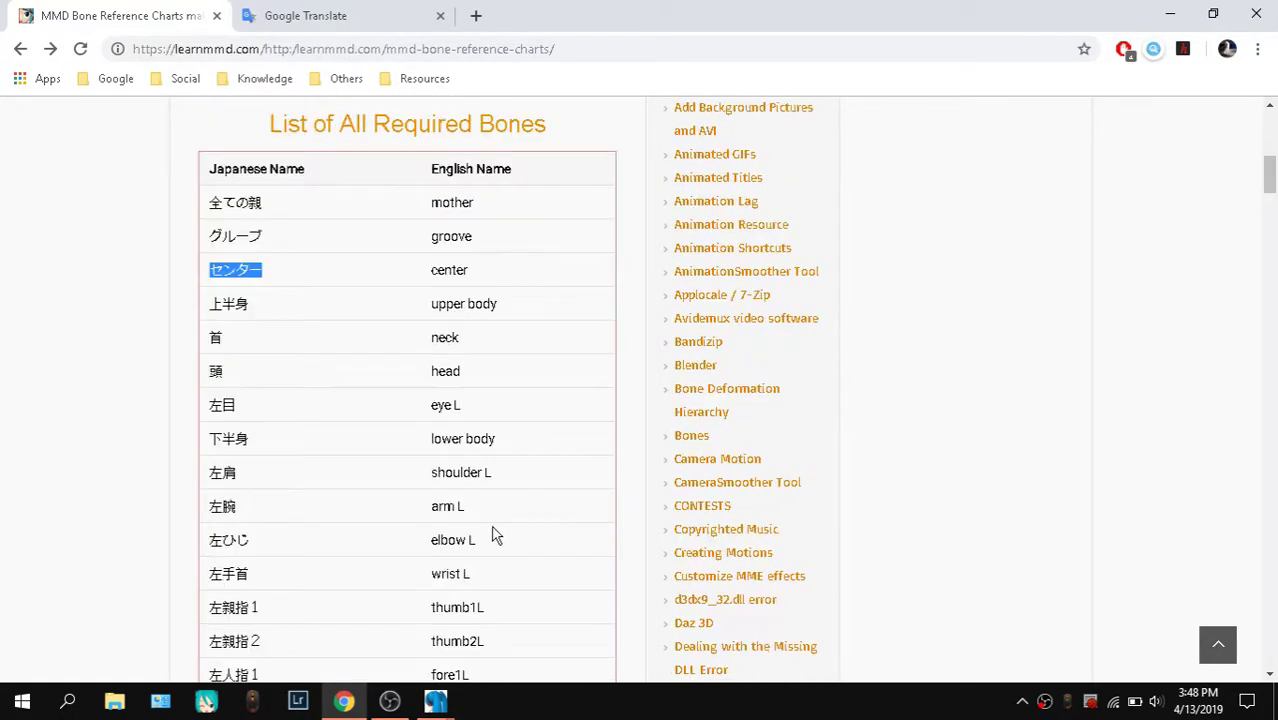
scroll(466, 540, down, 6)
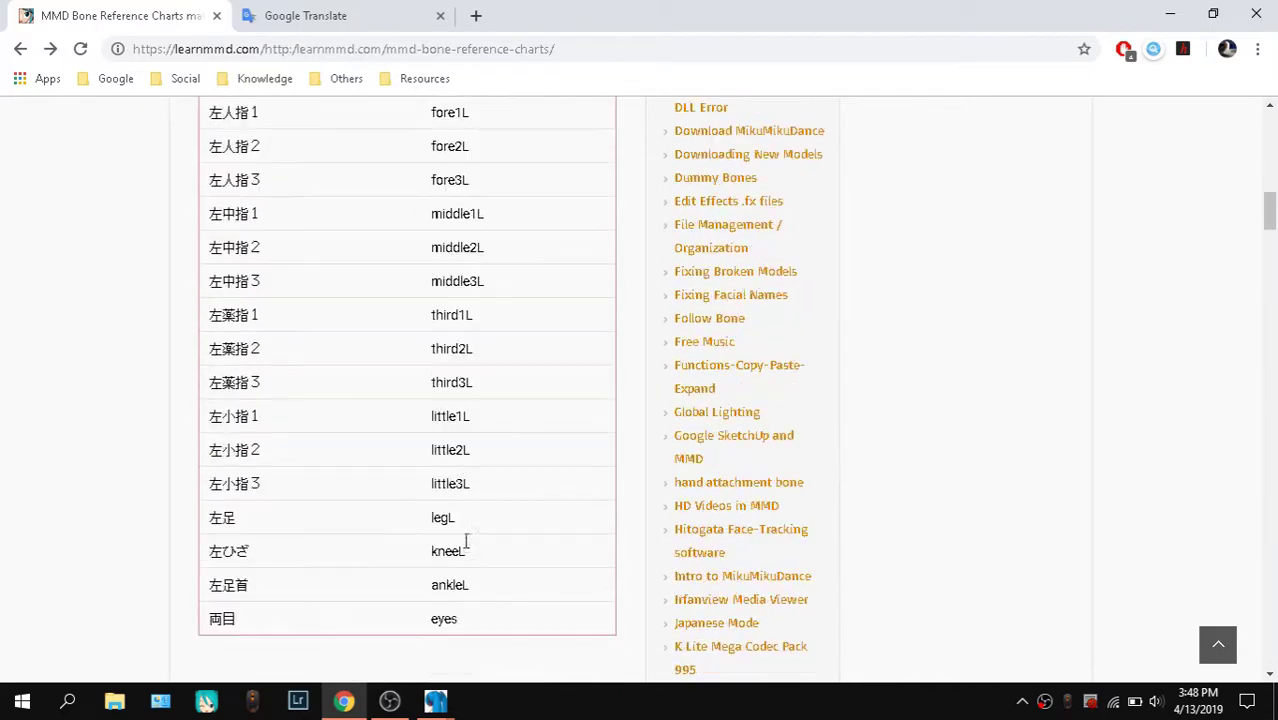
scroll(466, 550, up, 2)
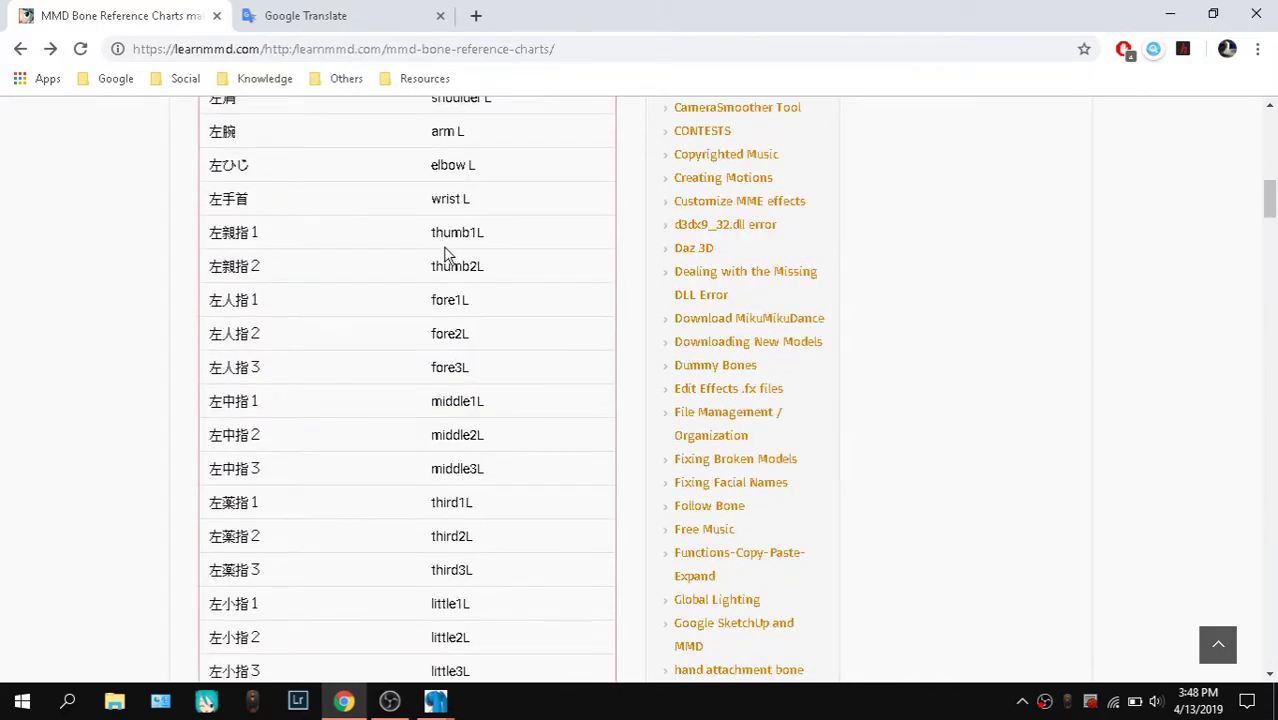
scroll(460, 280, up, 4)
scroll(479, 314, down, 10)
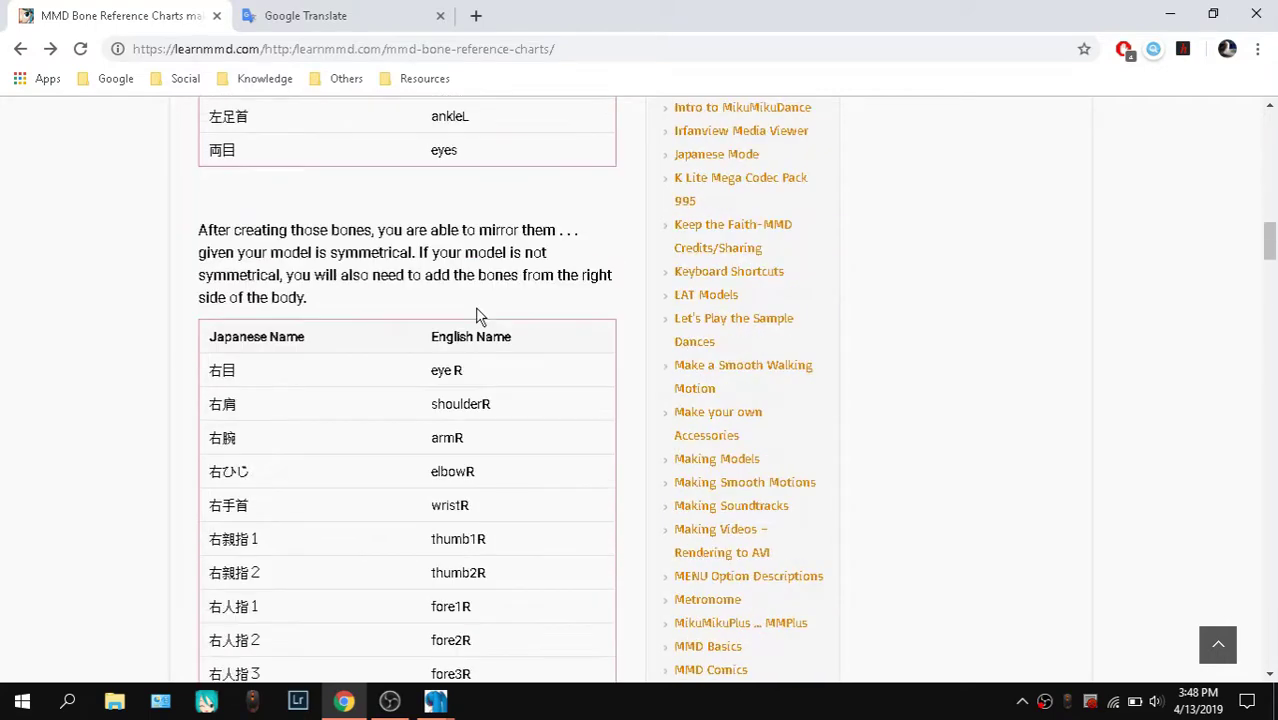
scroll(476, 314, down, 6)
click(440, 15)
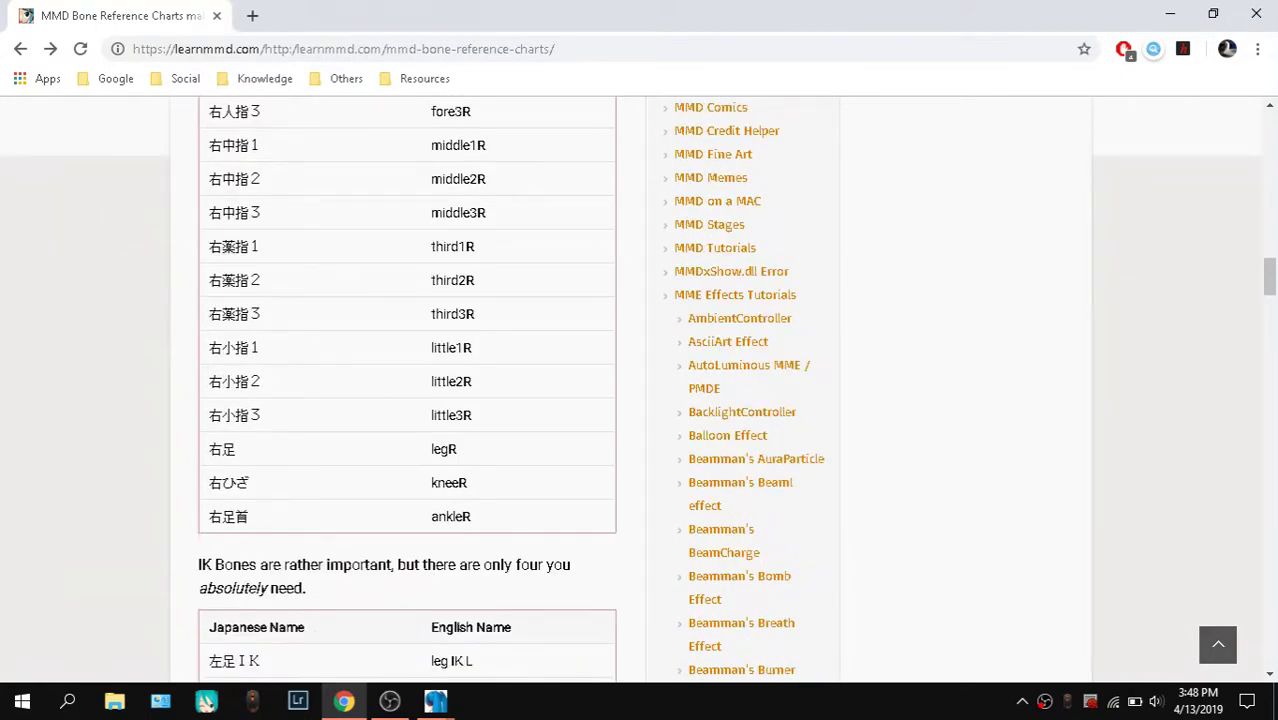
Switch to KAITO's Pmx Editor window and check the Japanese and English names of bone 60, 左足
mouse_move(455, 708)
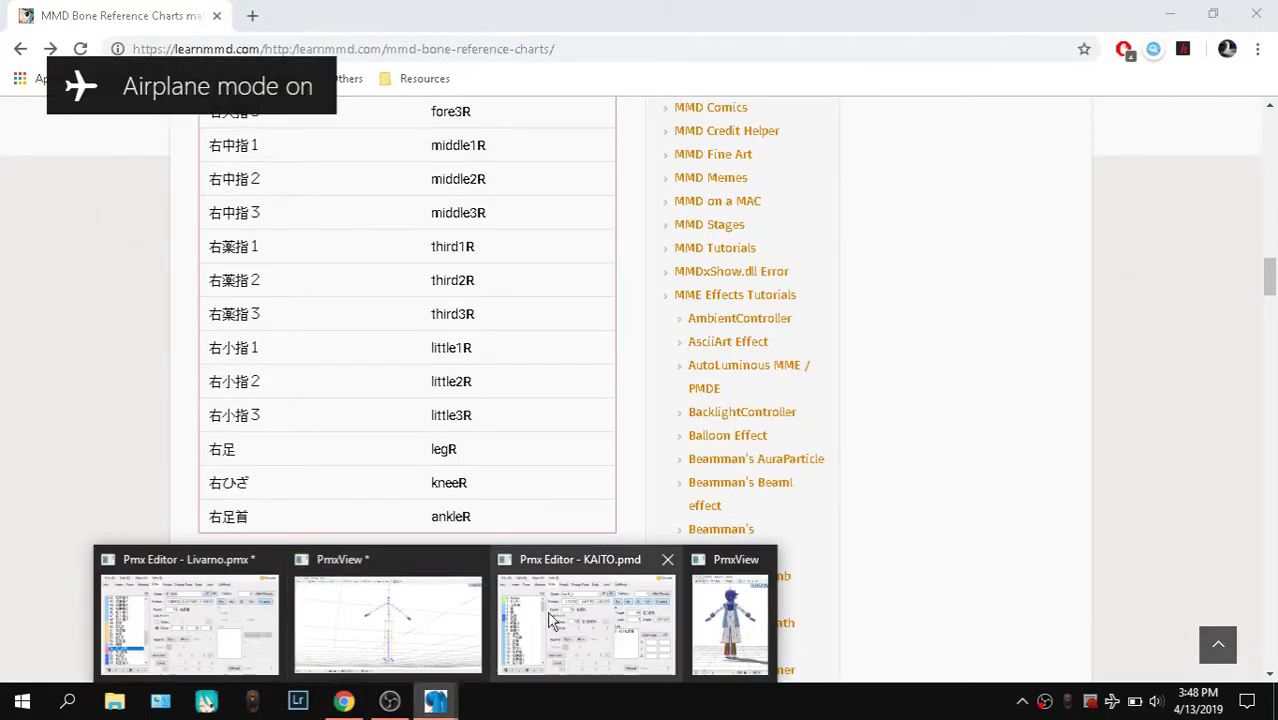
click(620, 614)
scroll(812, 240, down, 18)
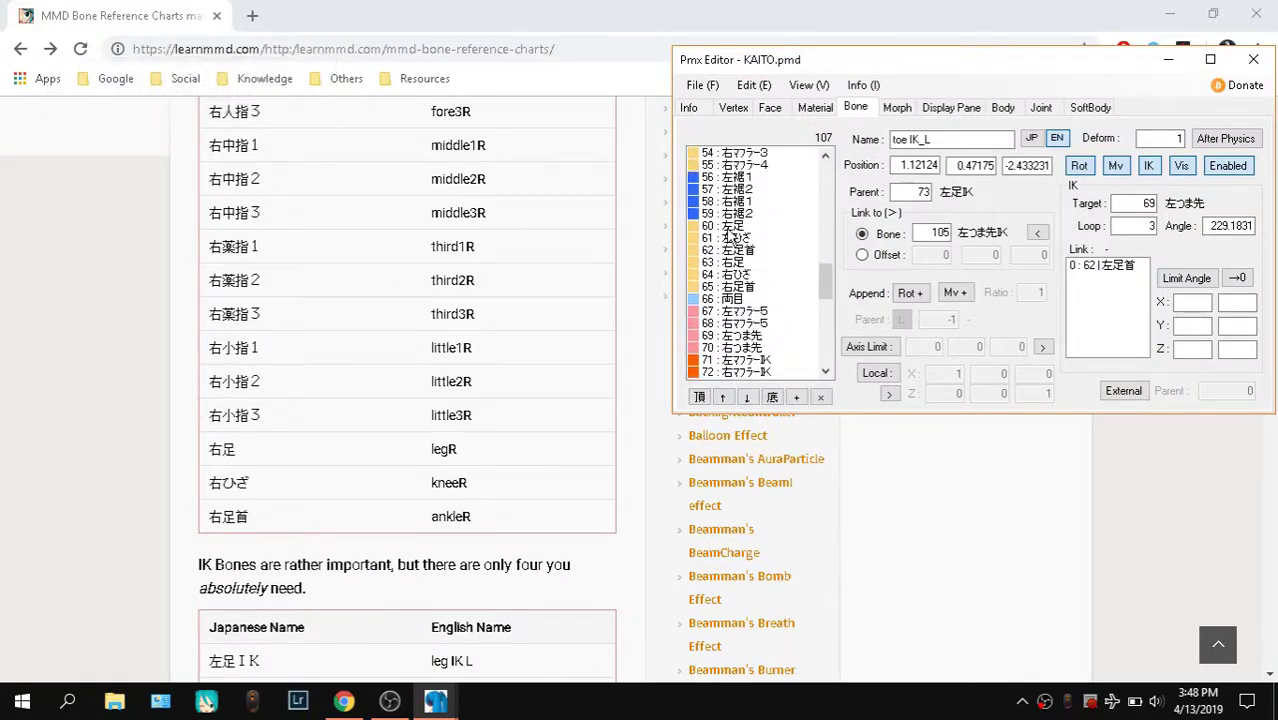
click(729, 228)
click(1031, 138)
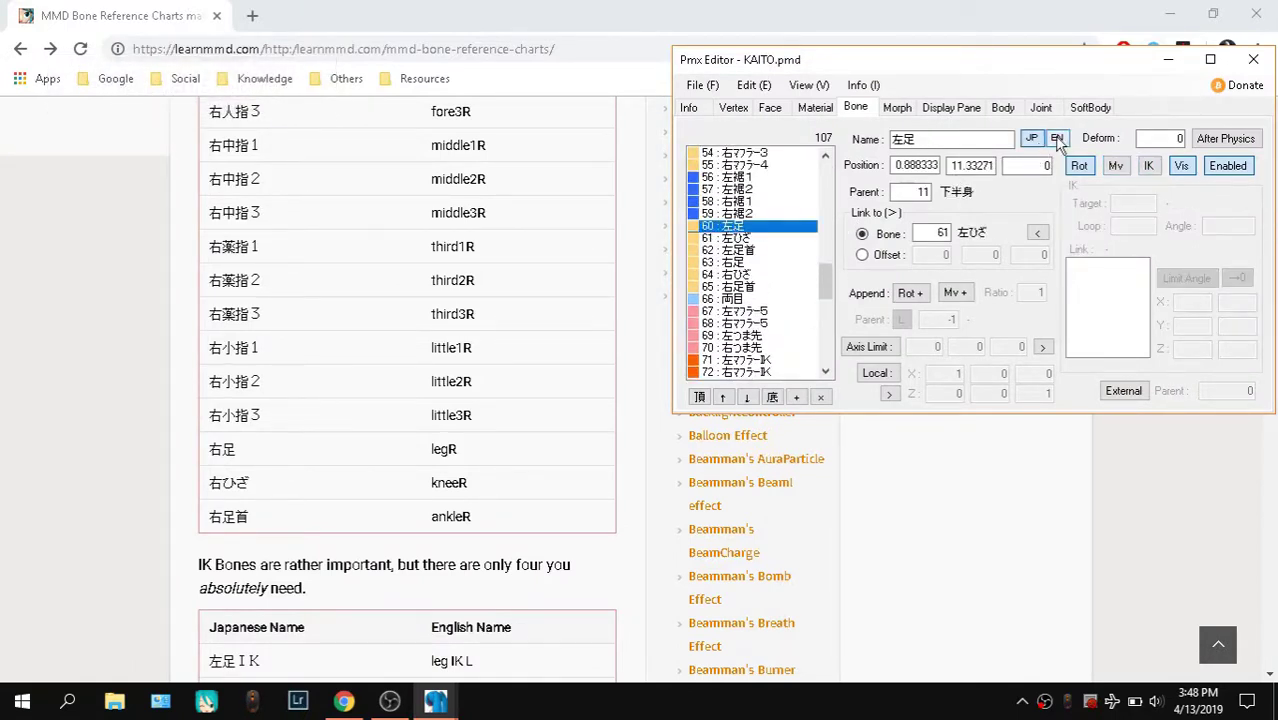
click(1057, 139)
click(1051, 147)
click(1055, 142)
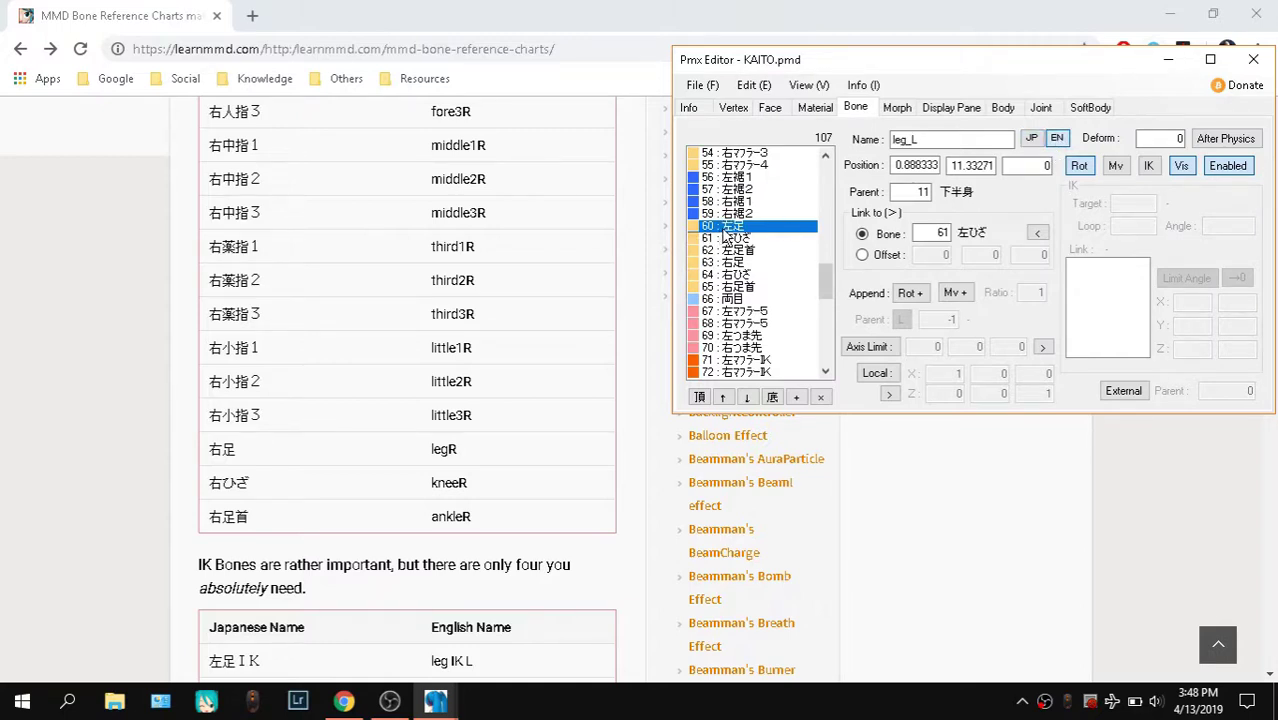
Check the English names of KAITO's knee, ankle, right leg and toe bones, from bone 61 through bone 70
key(Down)
key(Down)
key(Down)
key(Down)
key(Up)
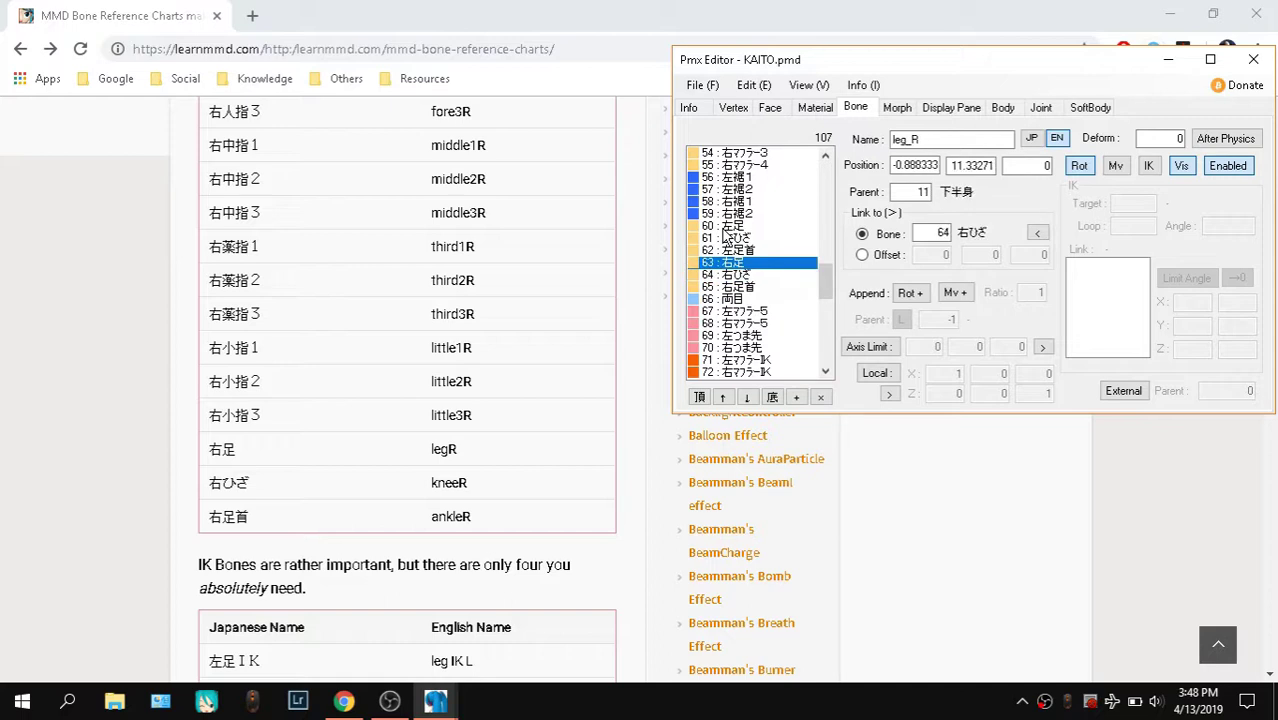
key(Down)
key(Down)
key(Down)
key(Down)
key(Down)
key(Down)
key(Down)
key(Down)
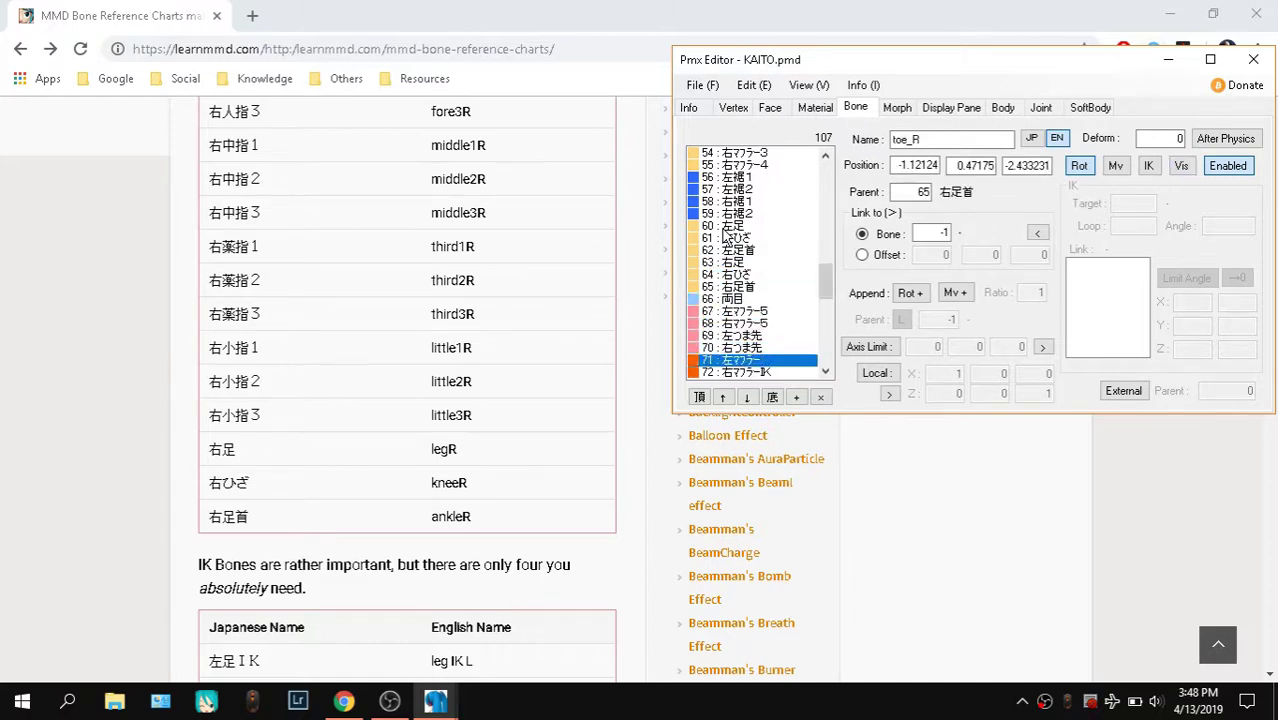
Look through KAITO's IK and tip bones after bone 71, and select bone 73, 左足IK, to examine its settings
key(Down)
key(Down)
key(Down)
key(Down)
key(Down)
key(Down)
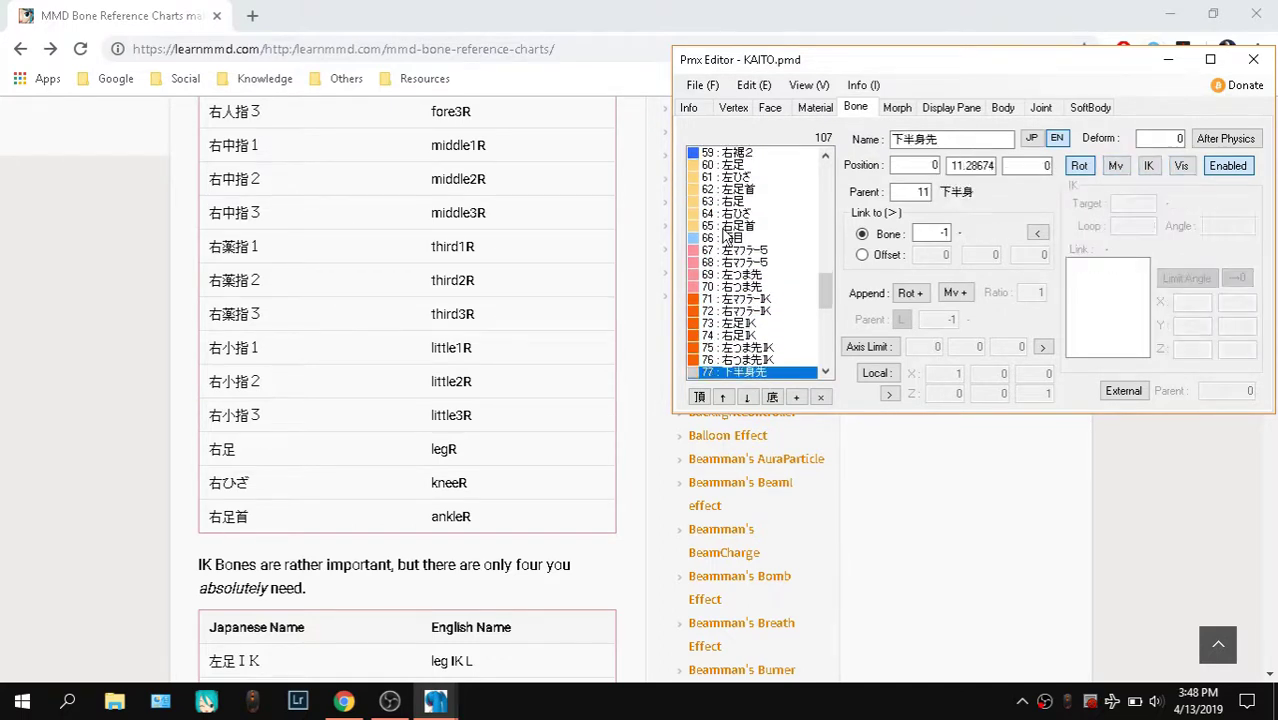
key(Down)
key(Down)
key(Down)
key(Down)
key(Down)
key(Down)
key(Down)
key(Down)
key(Down)
key(Down)
key(Down)
scroll(727, 236, up, 1)
click(738, 203)
Switch to Livarno's Pmx Editor window and select its 左足IK bone to compare it with KAITO's
key(alt+Tab)
scroll(103, 263, down, 10)
click(103, 263)
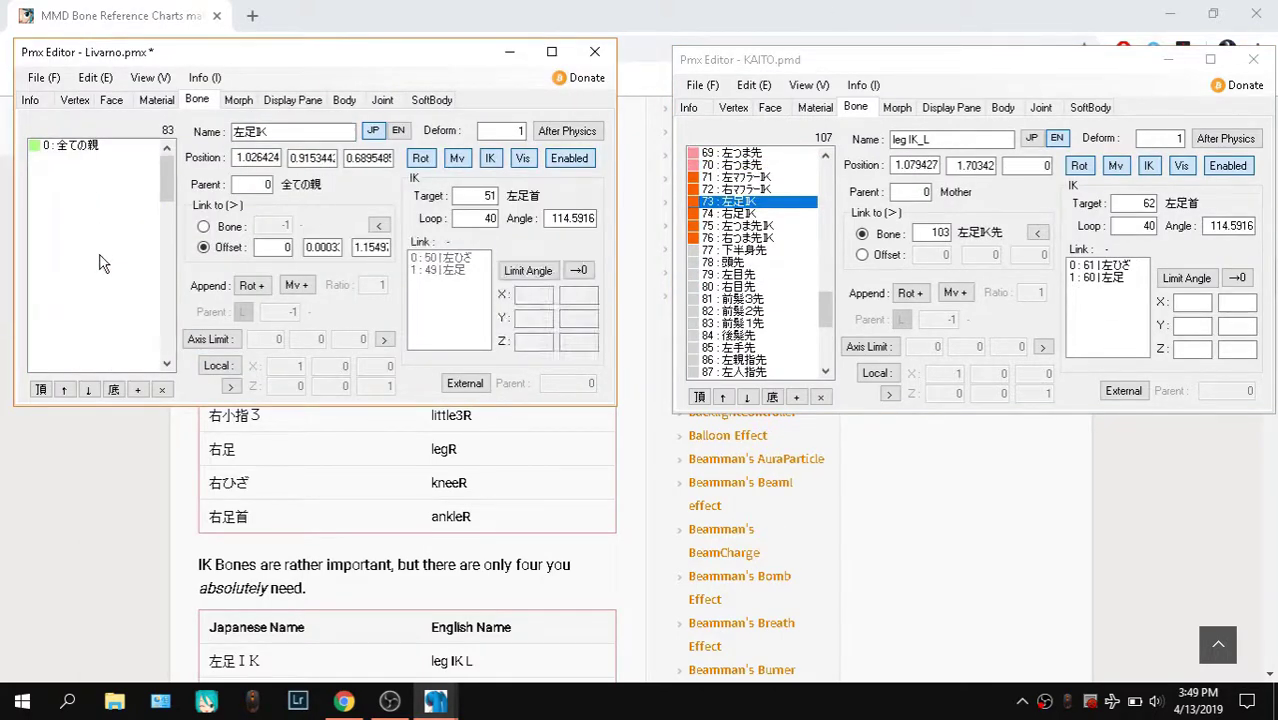
Check the English names of Livarno's leg and toe IK bones, from bone 63, 左足IK, through bone 66, 右つま先IK
scroll(125, 298, down, 5)
click(125, 298)
scroll(125, 298, up, 1)
click(90, 170)
click(393, 133)
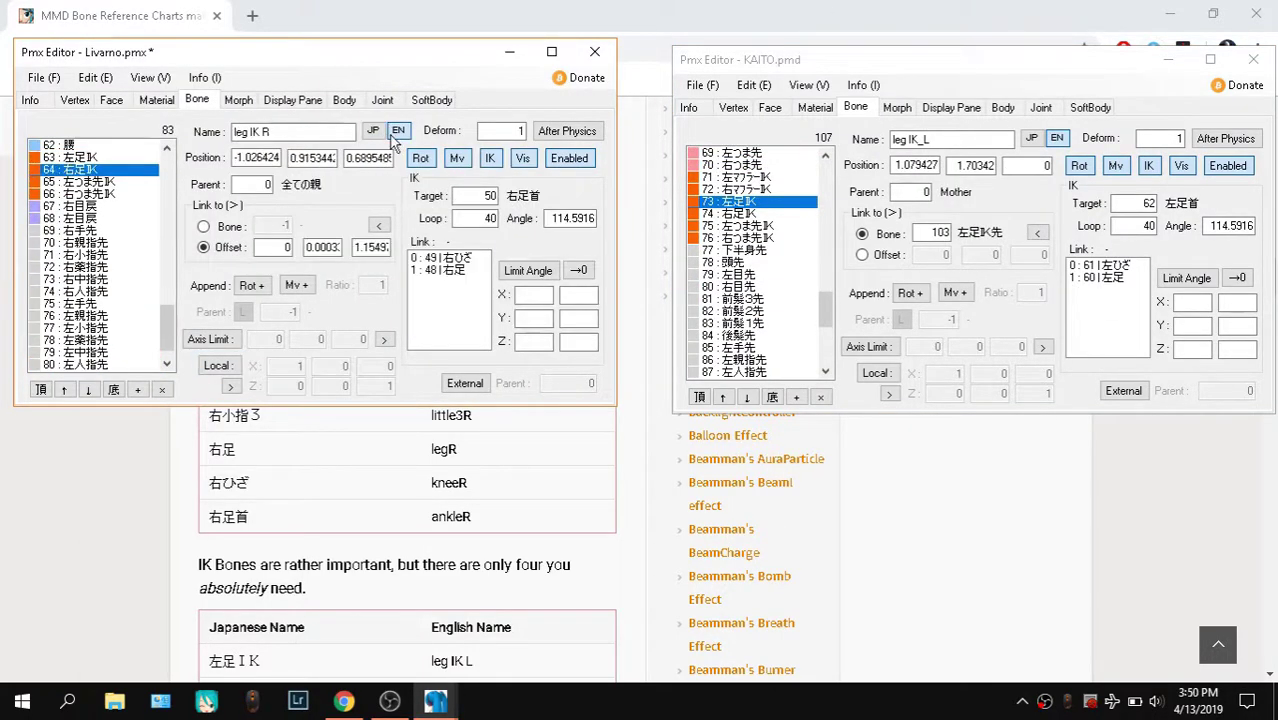
click(84, 157)
key(Down)
key(Down)
key(Down)
Look through Livarno's waist, D and EX leg bones from bone 62 back to bone 52, and select bone 54, 右足D
key(Up)
key(Up)
key(Up)
key(Up)
key(Up)
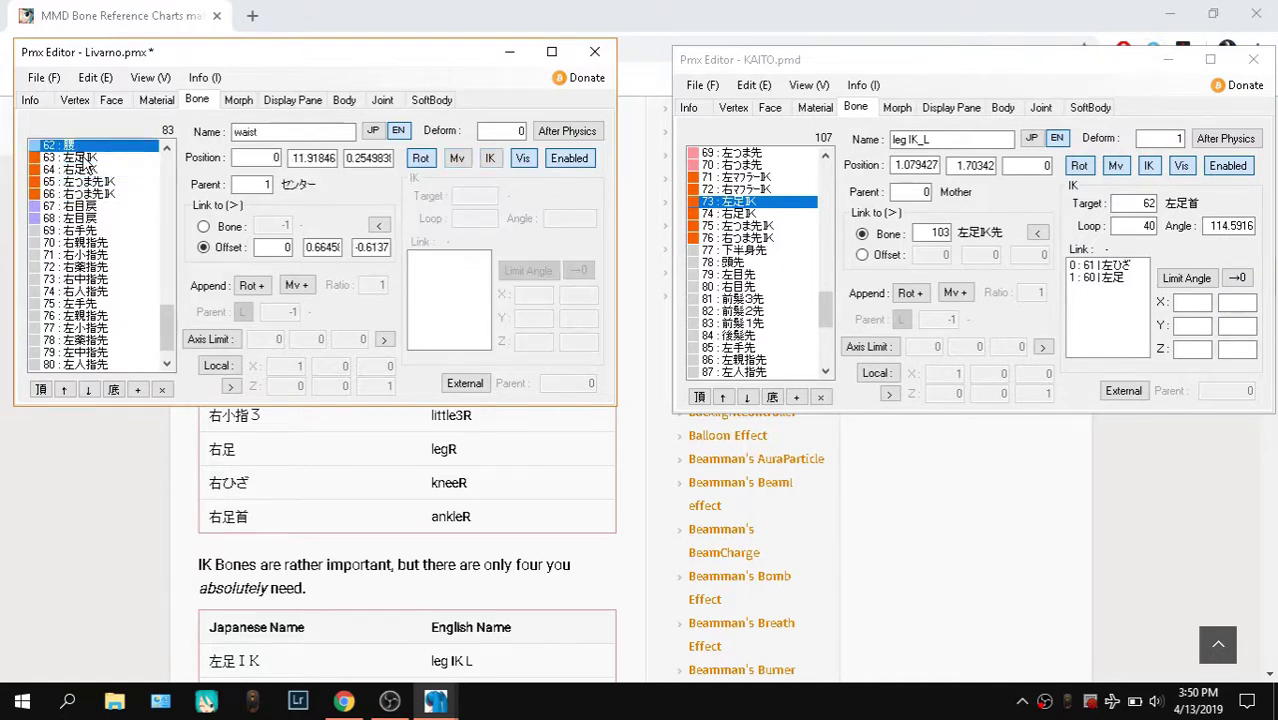
key(Up)
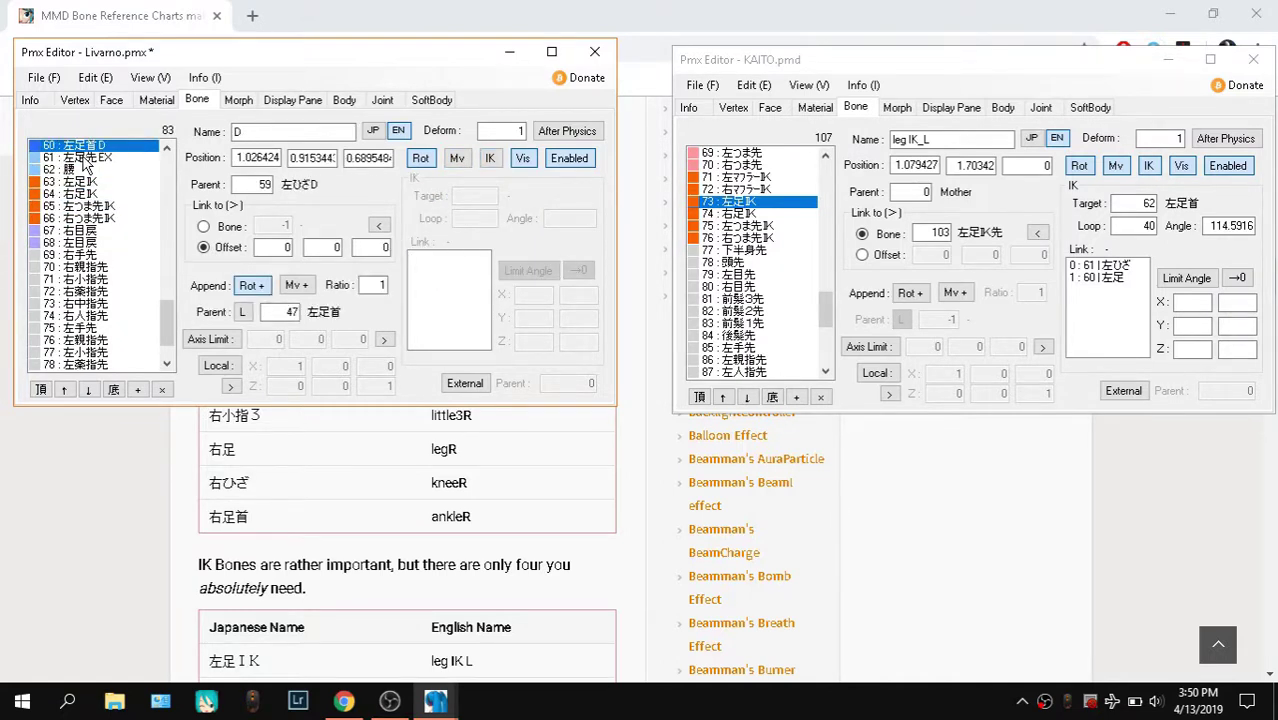
key(Up)
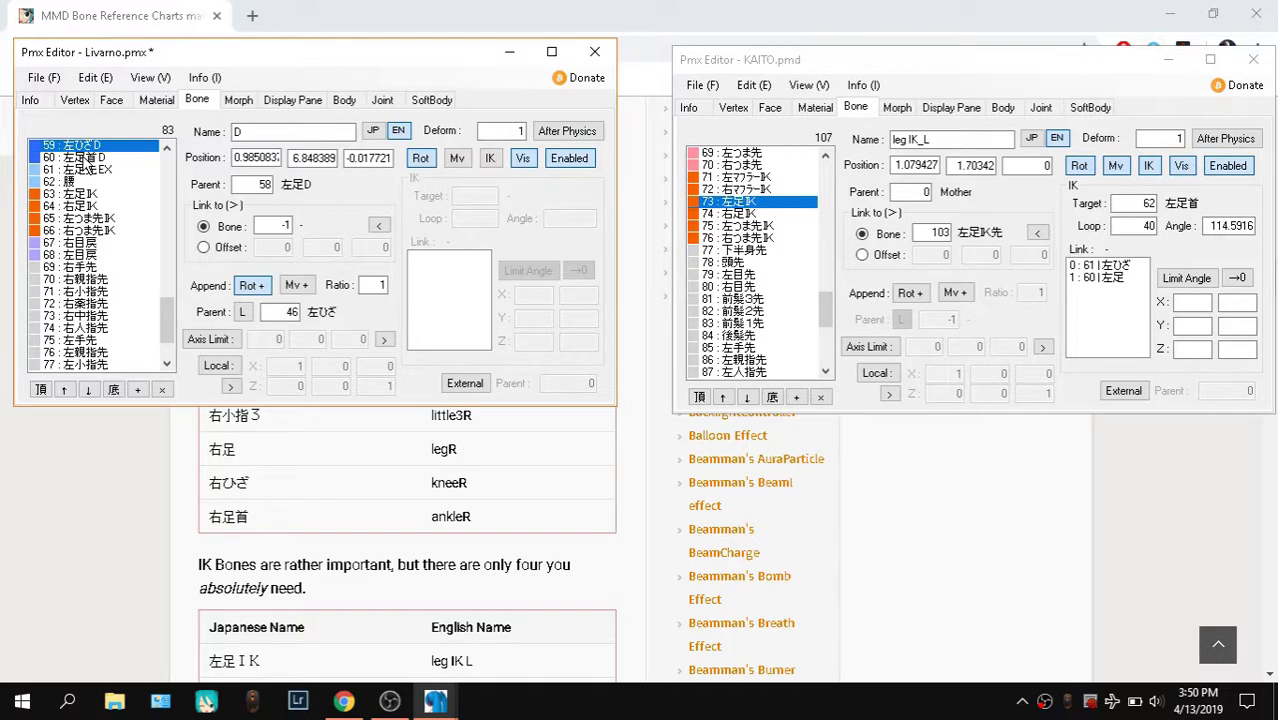
key(Up)
key(Up)
key(Up)
key(Up)
key(Up)
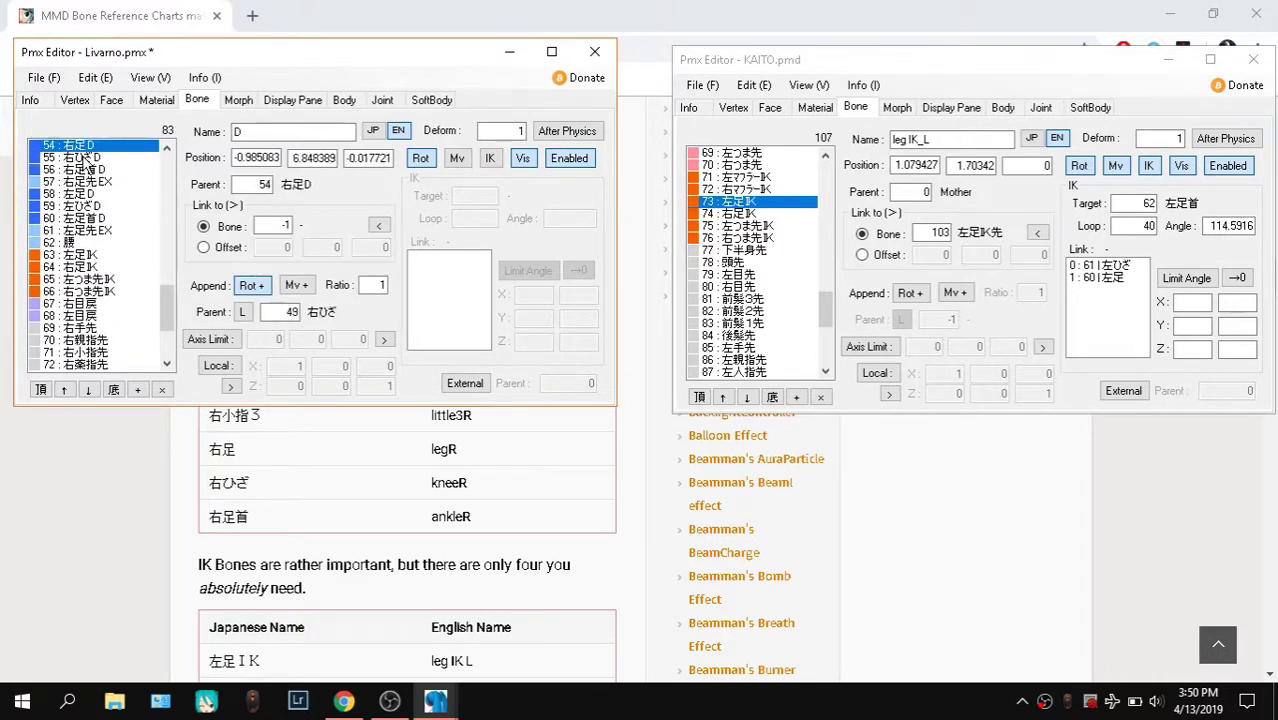
key(Up)
key(Up)
key(Down)
key(Down)
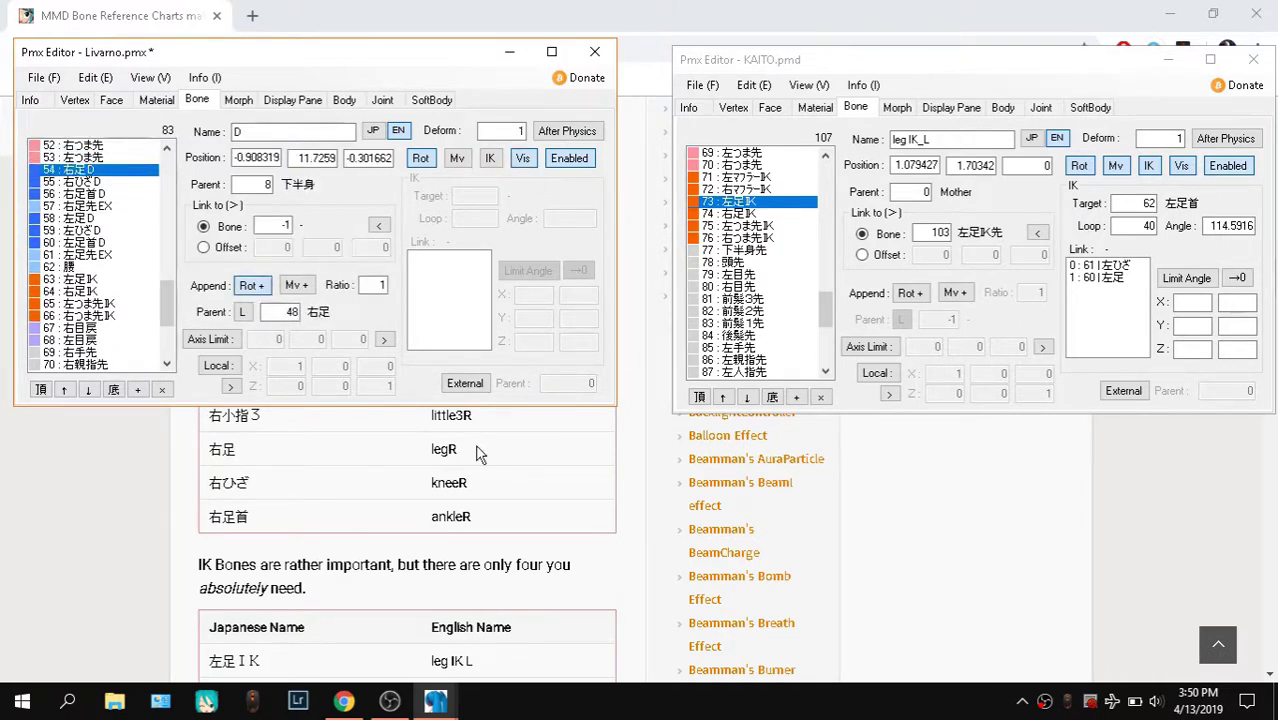
Switch to Livarno's PmxView window and examine where 右足D and the waist bone sit on the skeleton
mouse_move(435, 700)
click(398, 615)
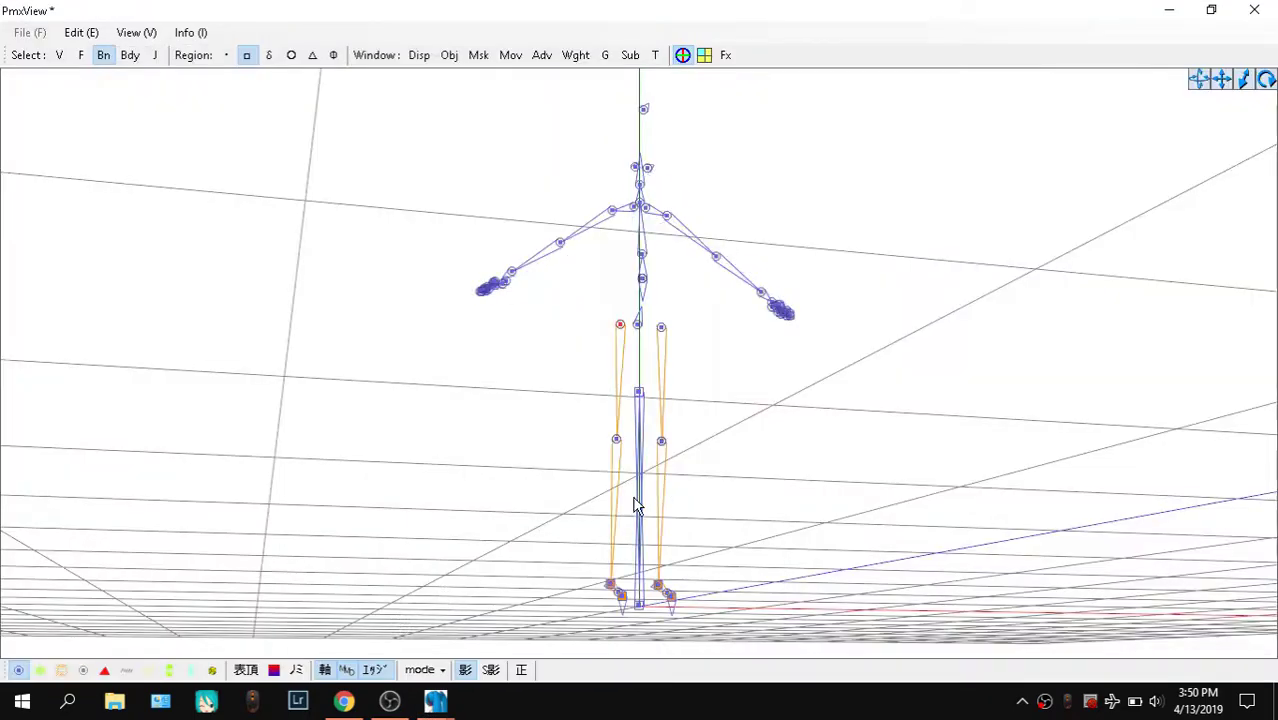
right_drag(676, 494, 595, 514)
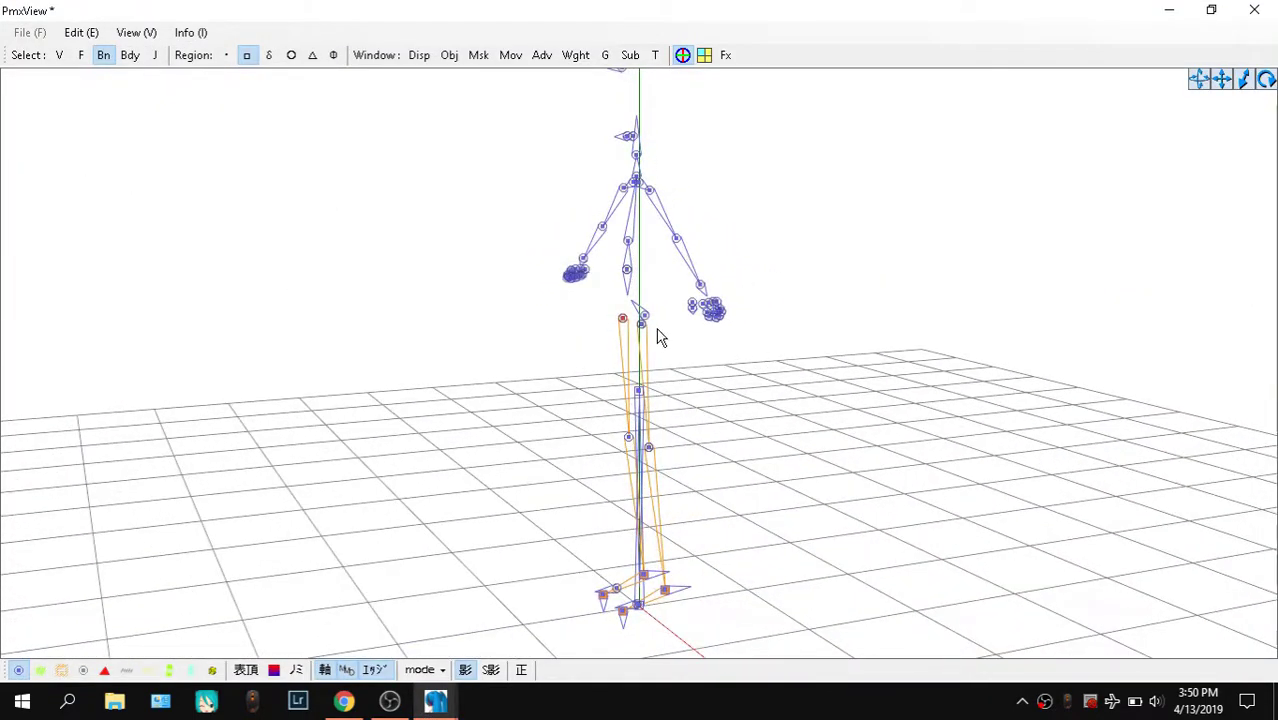
scroll(658, 337, up, 8)
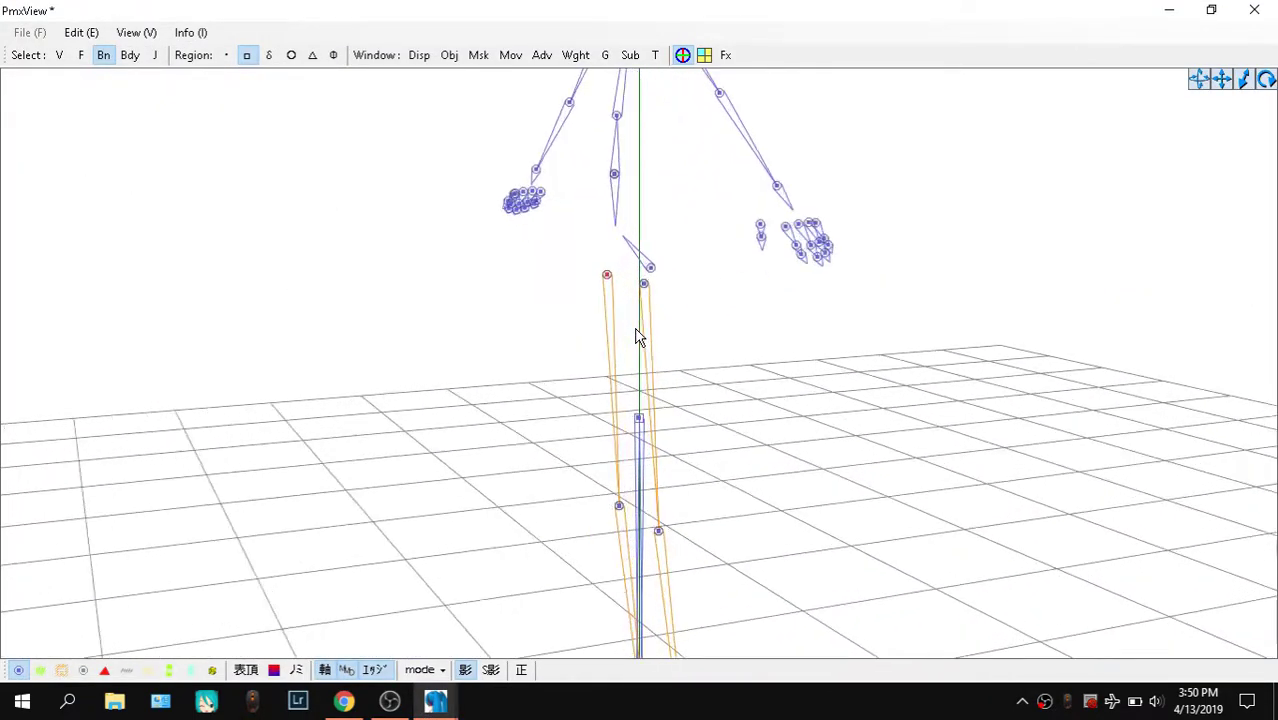
scroll(639, 337, up, 3)
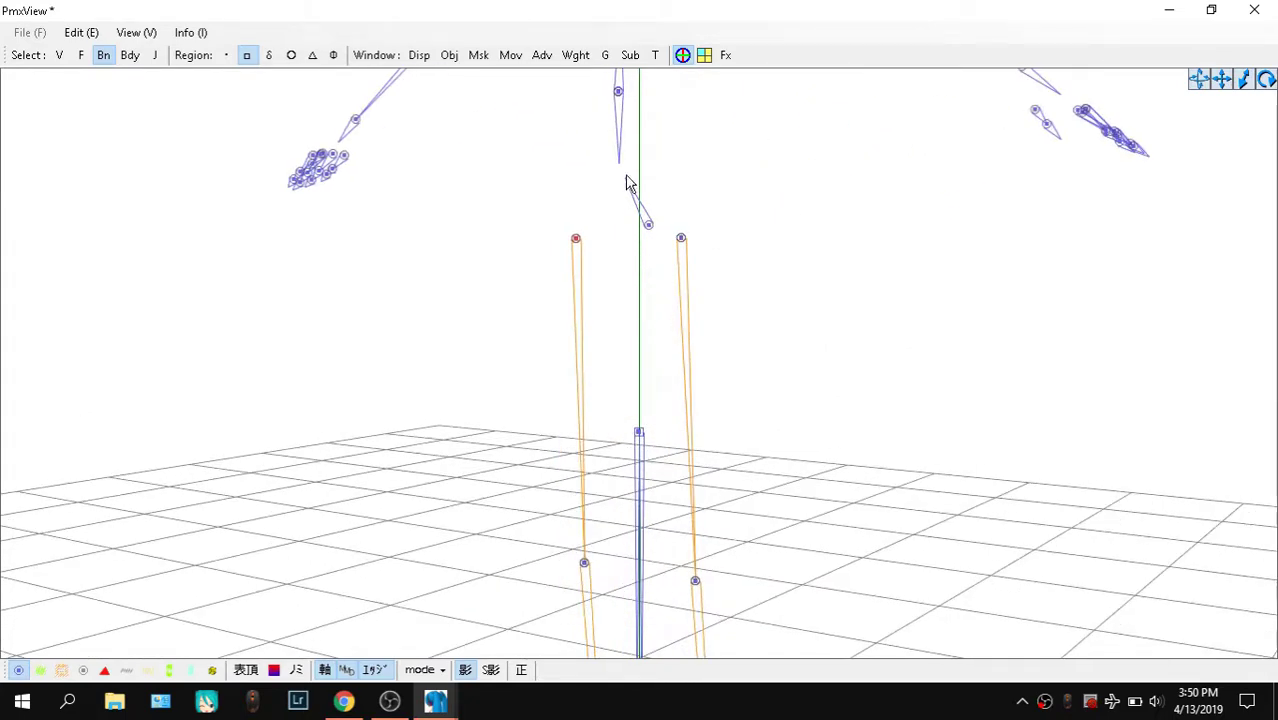
Select Livarno's bones 55, 右ひざD, 56, 右足首D, and 57, 右足先EX, and locate them on the skeleton
mouse_move(428, 705)
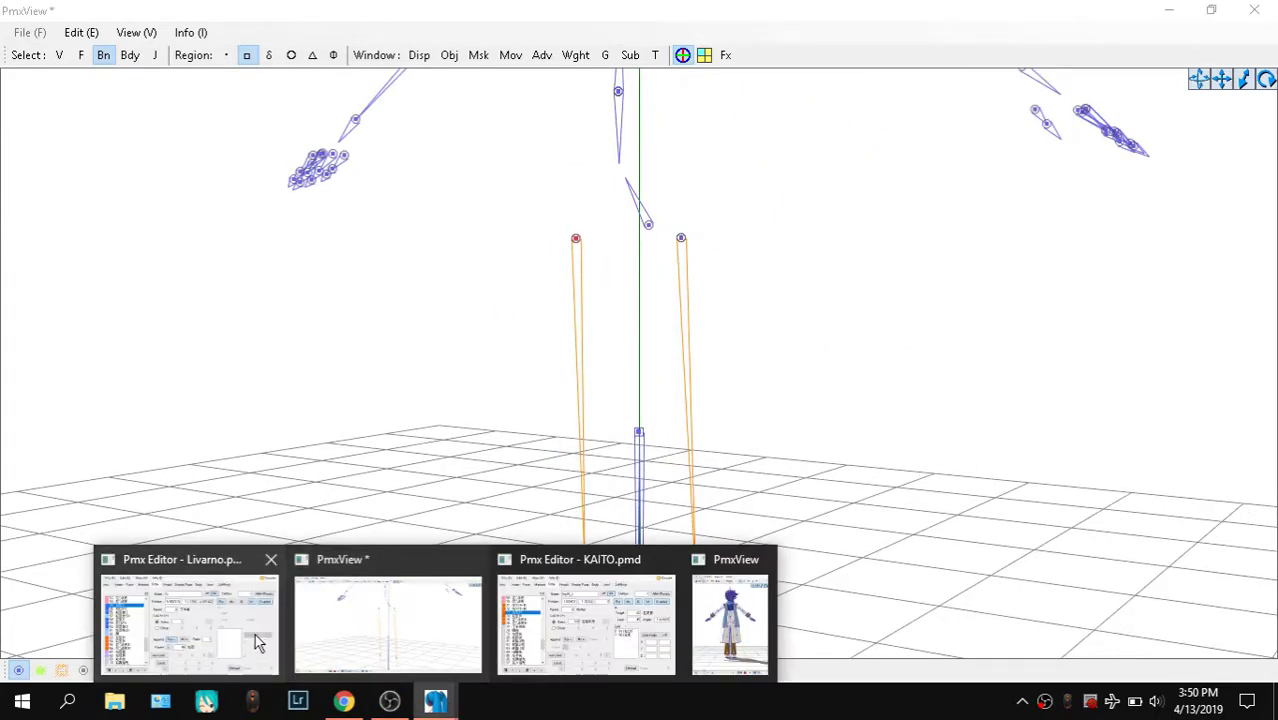
click(261, 643)
click(98, 181)
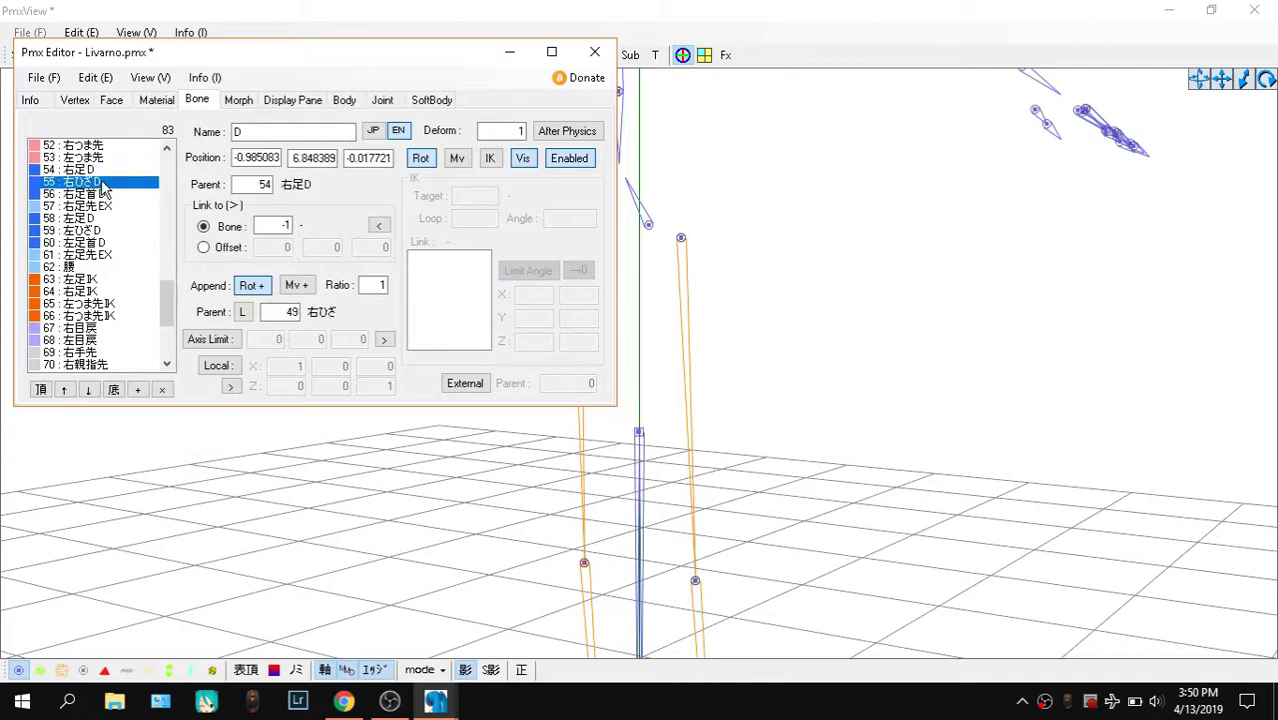
click(108, 194)
click(108, 206)
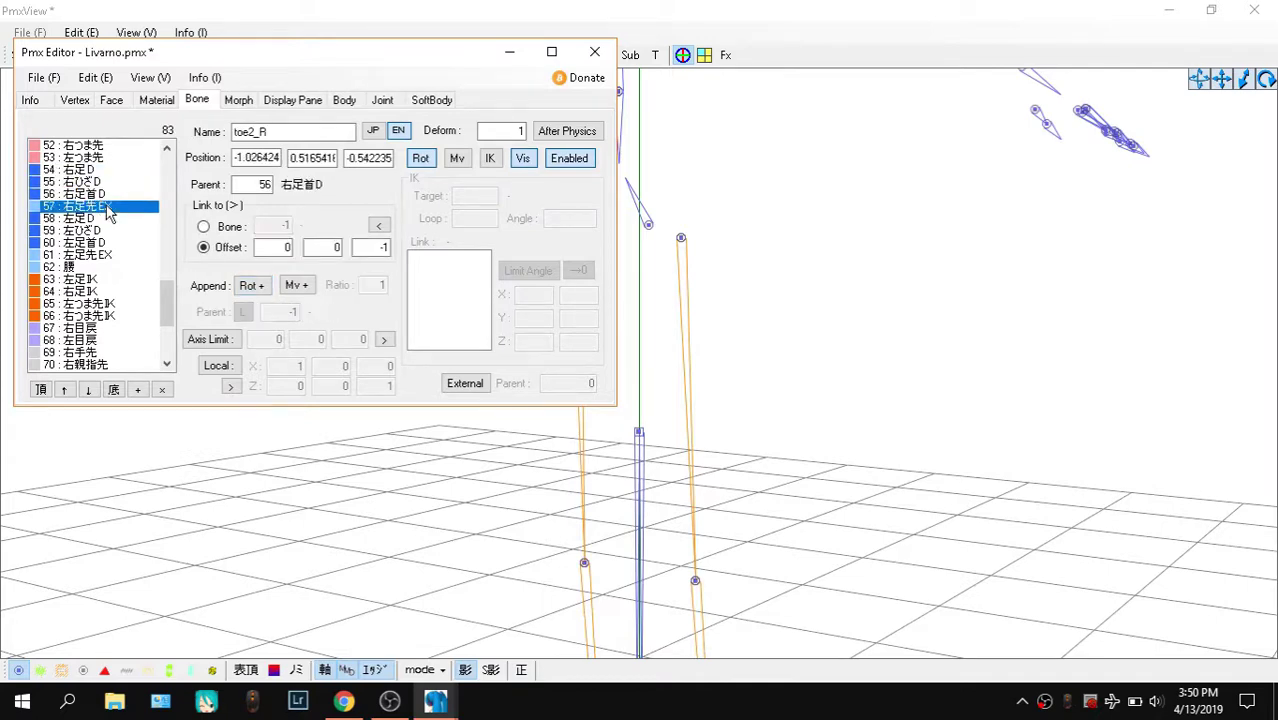
scroll(762, 283, down, 10)
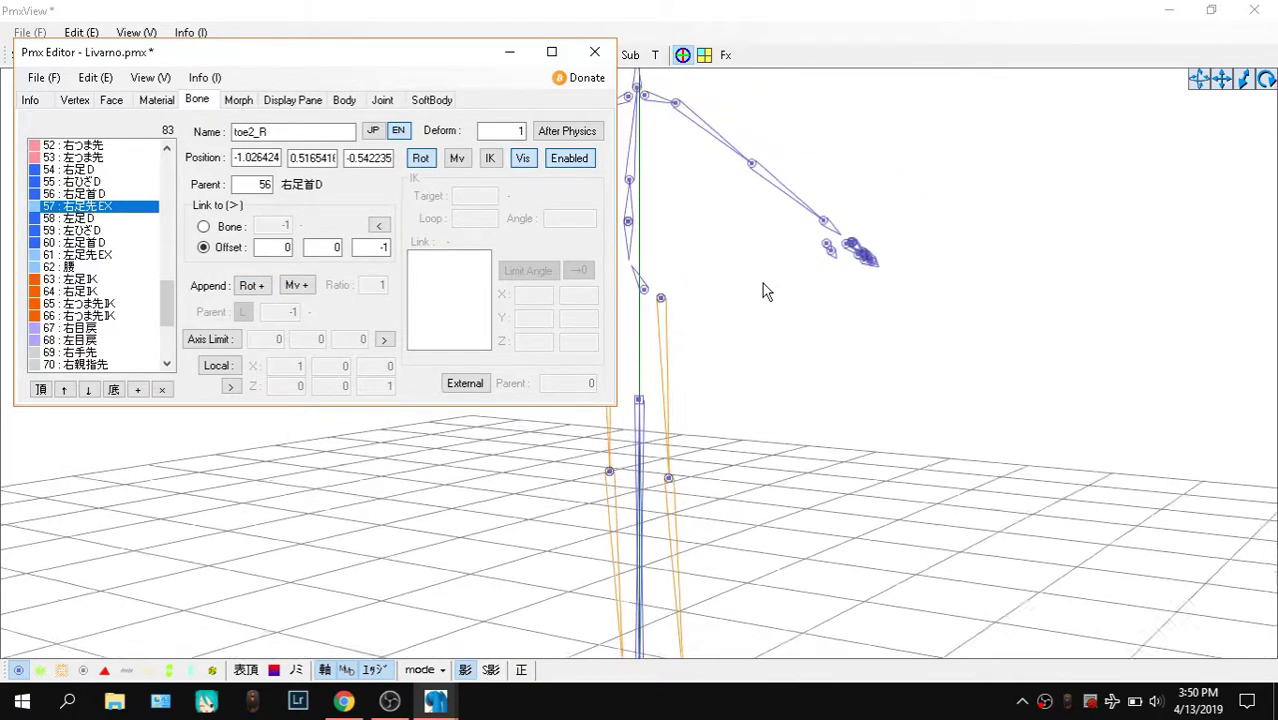
scroll(761, 284, down, 2)
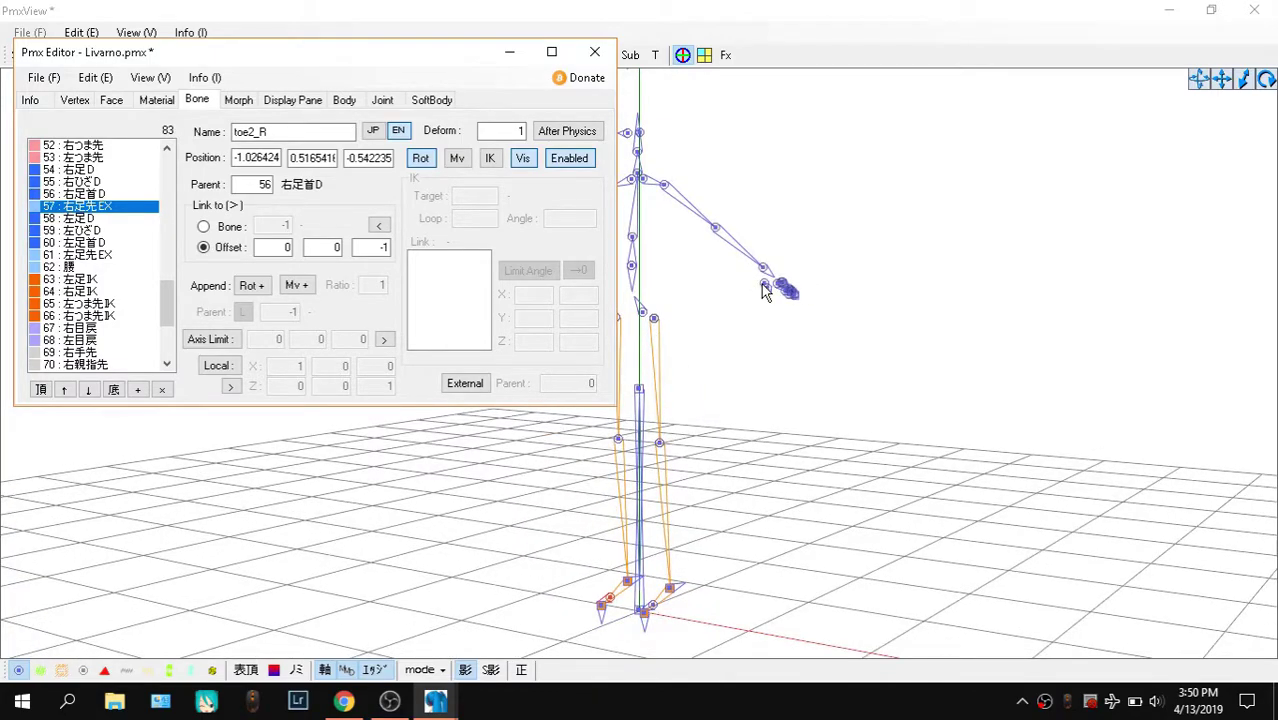
Examine the foot and toe bones of Livarno's skeleton from the side and at an angle
click(762, 290)
right_drag(747, 302, 857, 434)
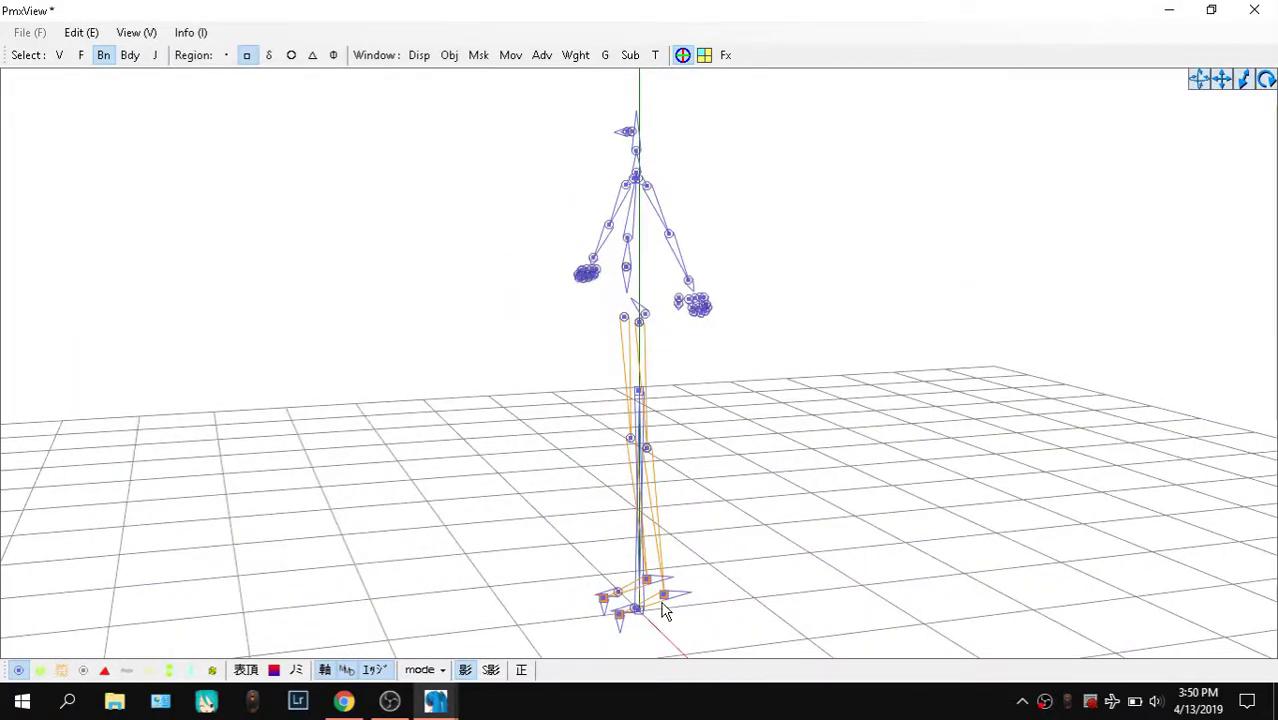
scroll(665, 612, up, 2)
right_drag(668, 610, 637, 631)
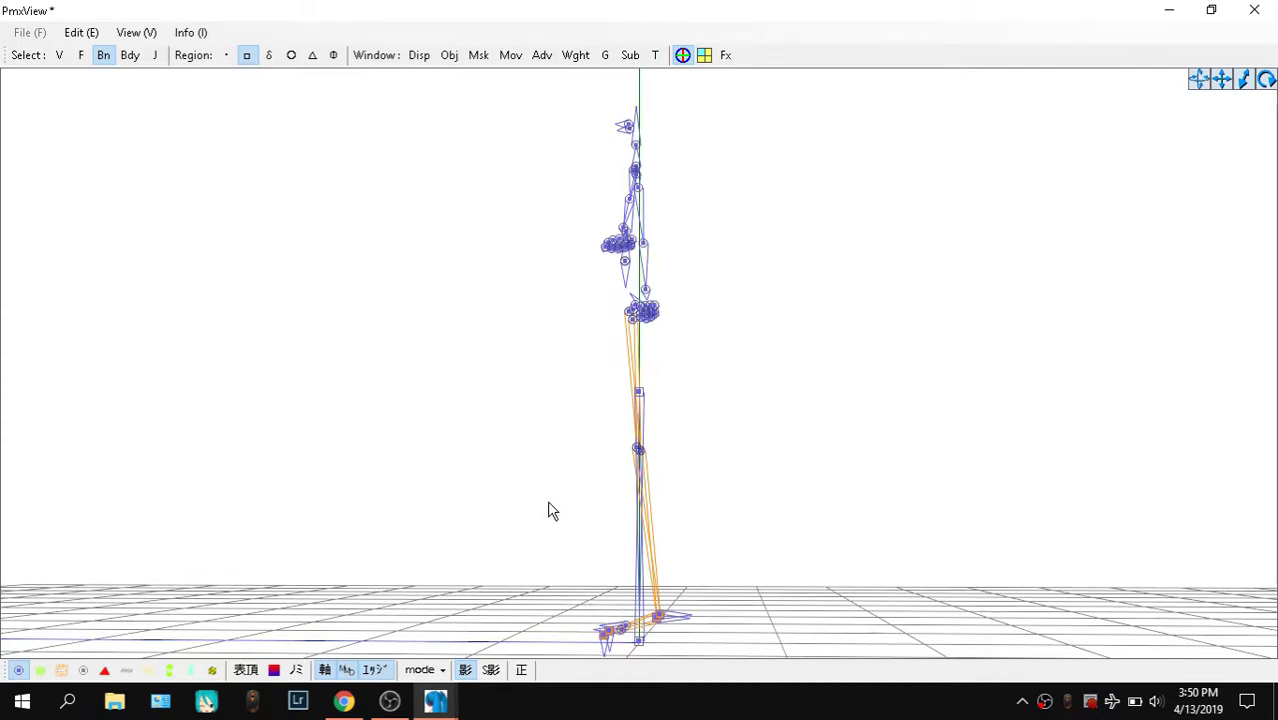
right_drag(548, 511, 535, 556)
Return to Livarno's bone list and check bones 56, 57, 左足先EX and the waist bone 腰 against the skeleton
mouse_move(440, 701)
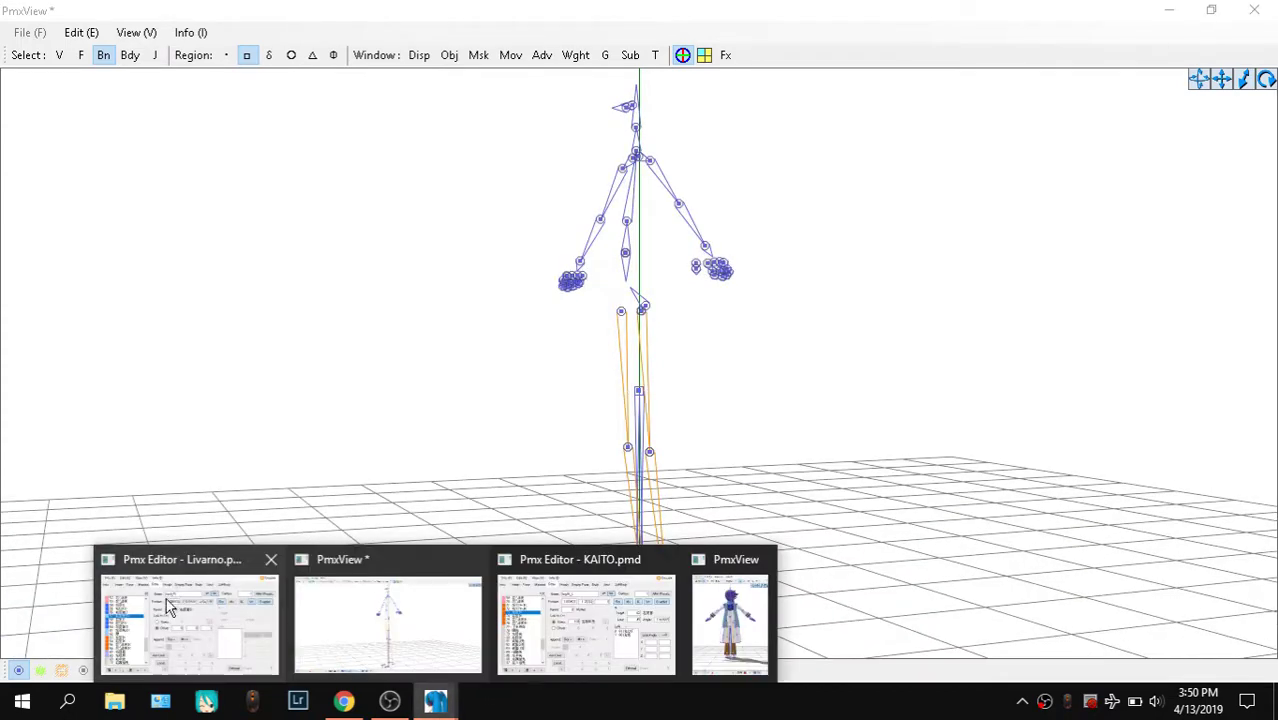
click(190, 602)
click(92, 197)
click(102, 209)
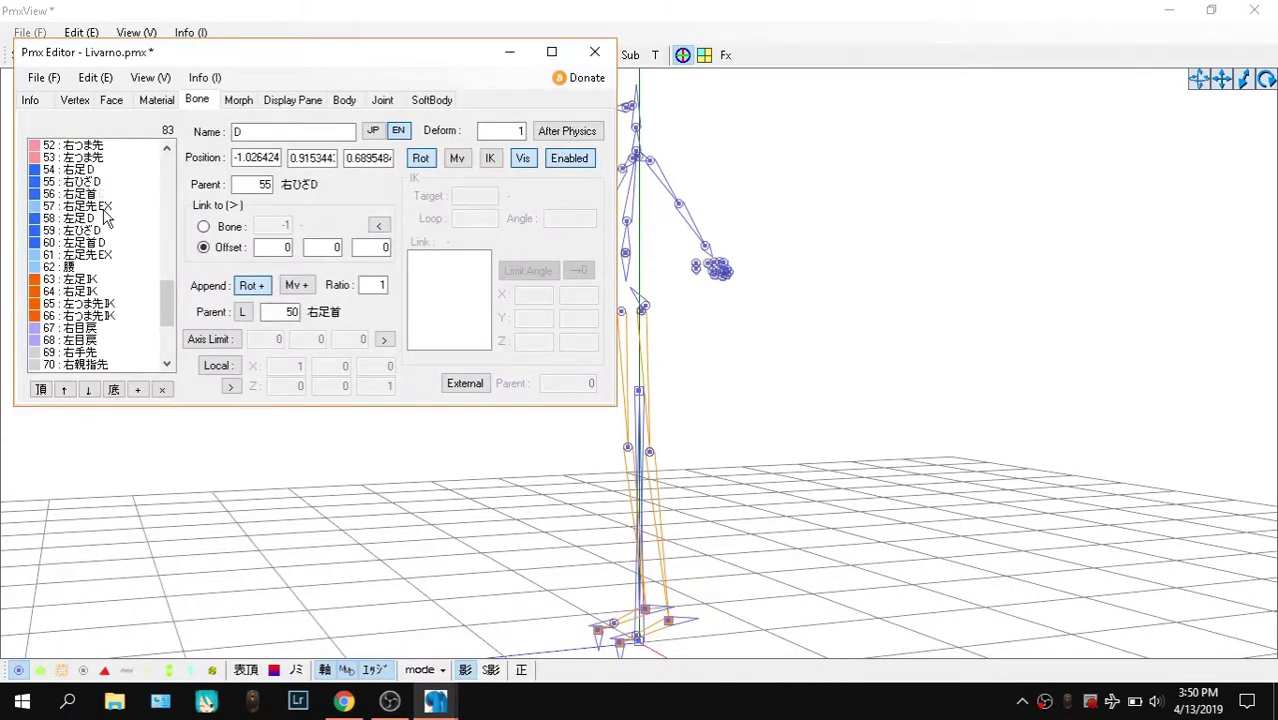
click(107, 256)
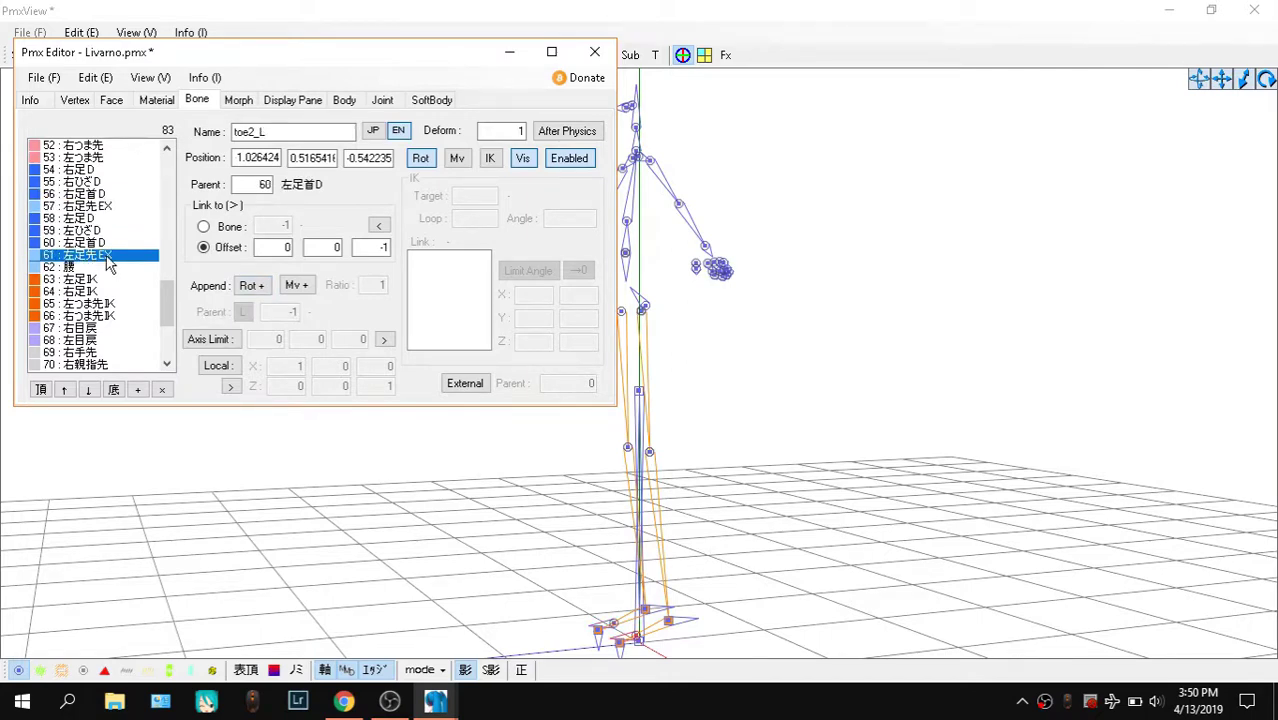
click(96, 210)
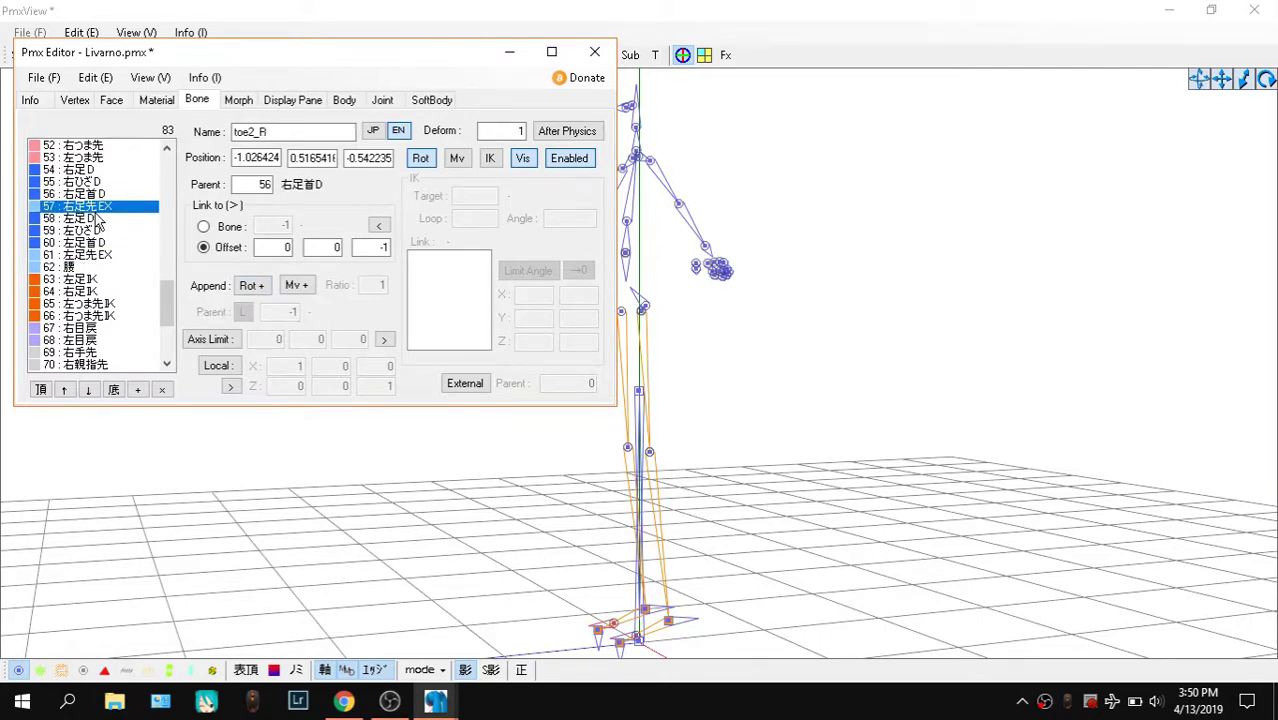
drag(112, 258, 68, 270)
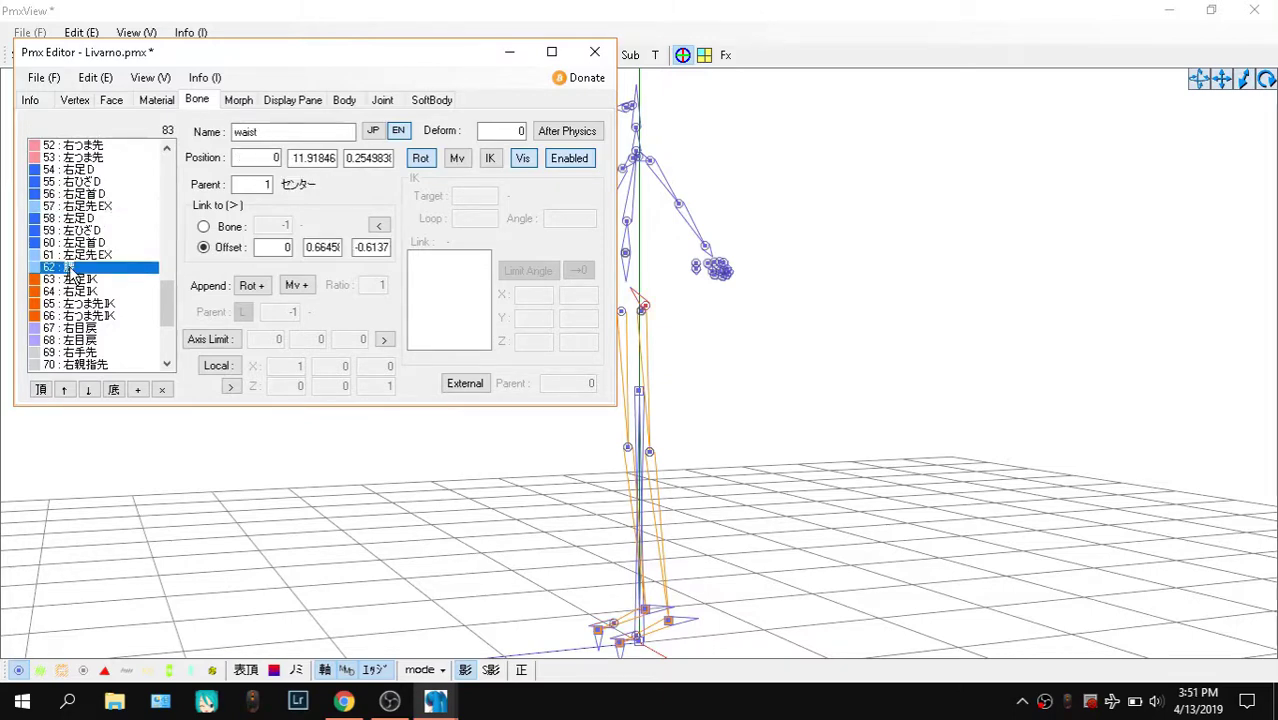
Delete Livarno's extra bones 54 through 62, from 右足D to 腰
click(89, 171)
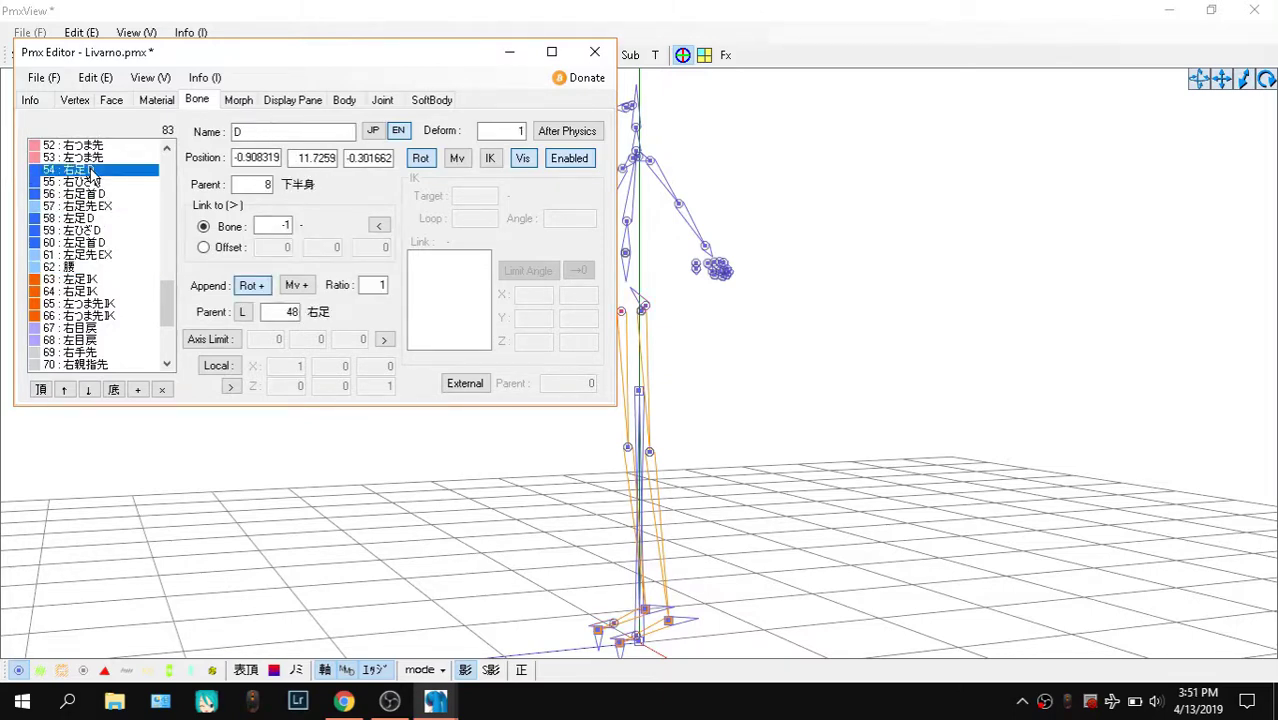
click(88, 182)
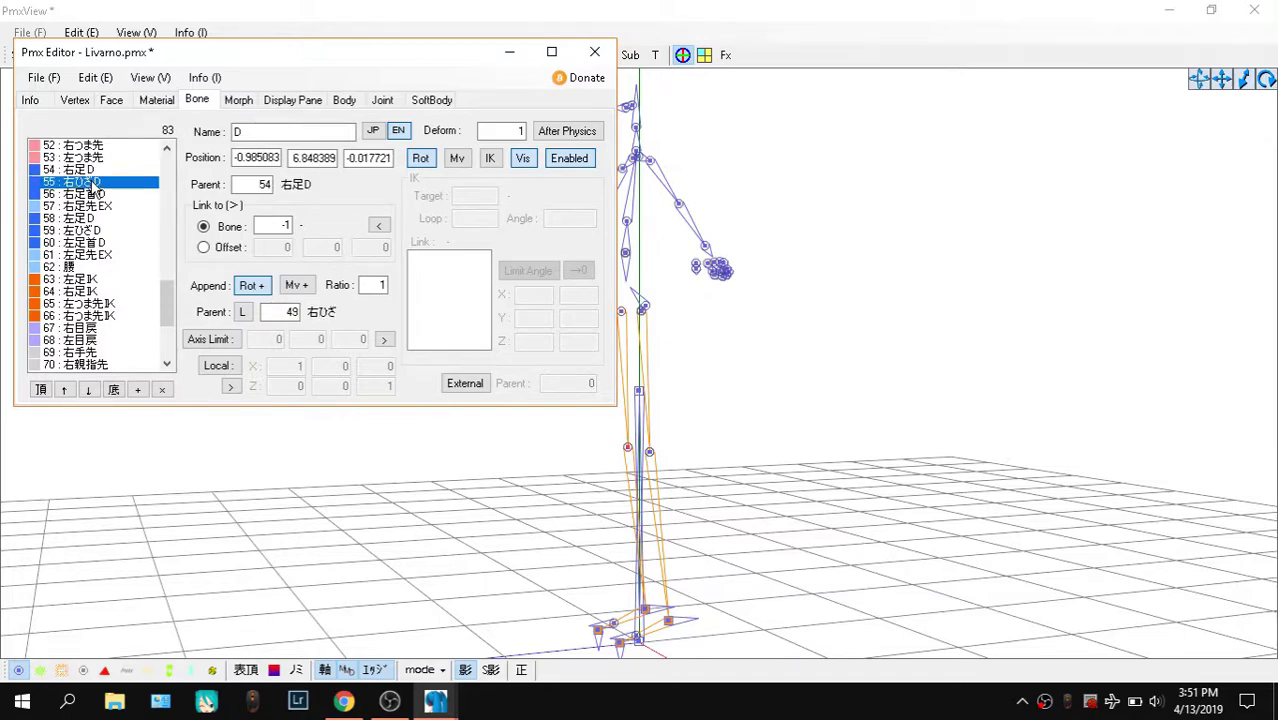
drag(95, 200, 95, 270)
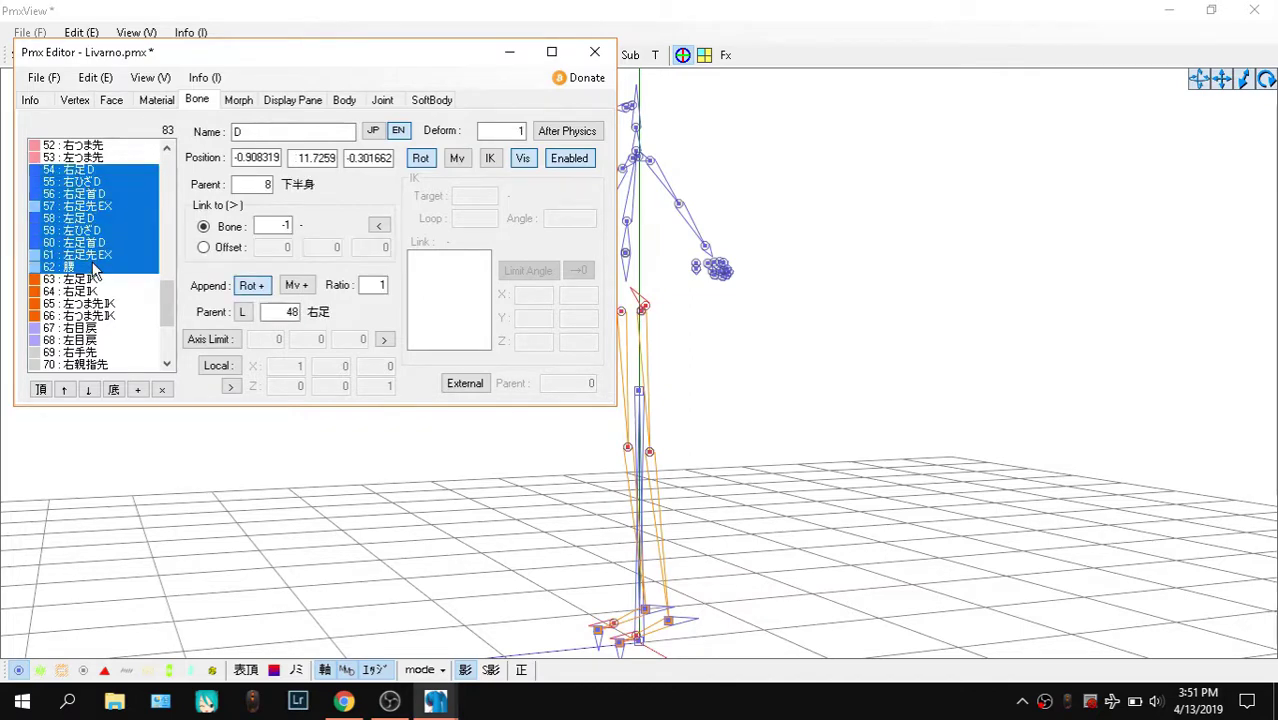
key(Delete)
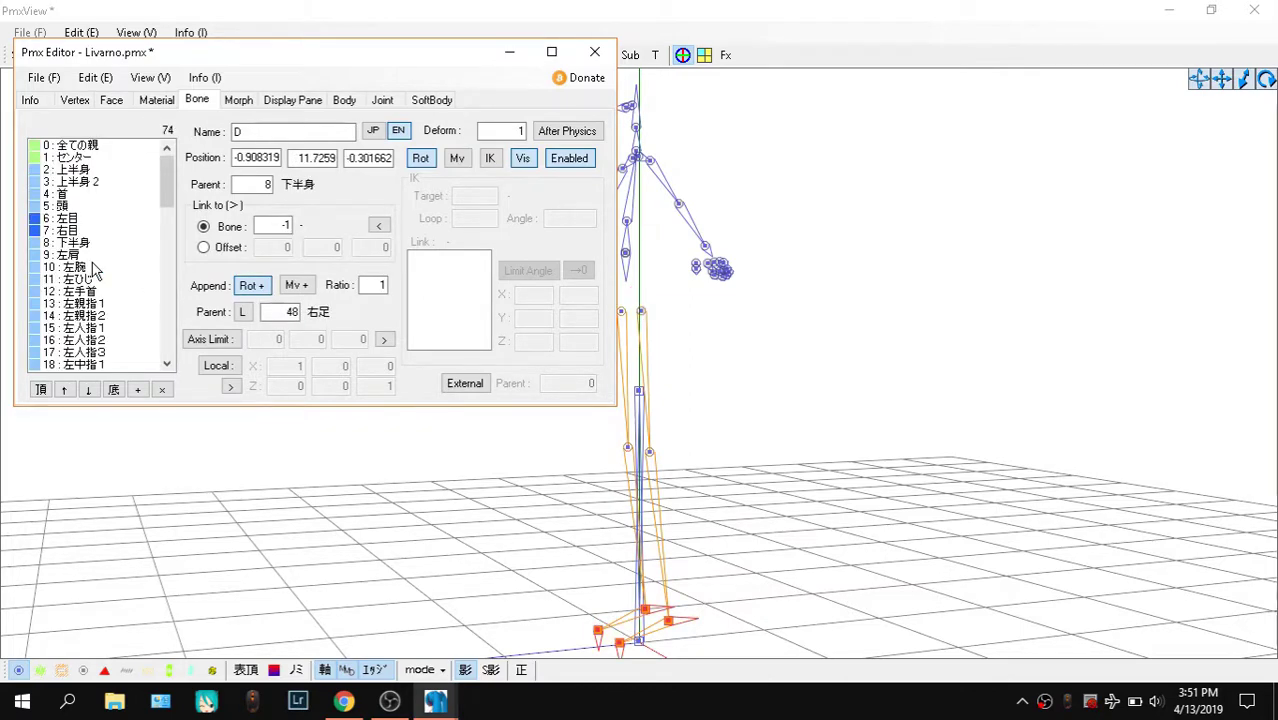
Compare the Japanese names and settings of Livarno's toe bones 52, 右つま先, and 53, 左つま先
scroll(92, 268, down, 15)
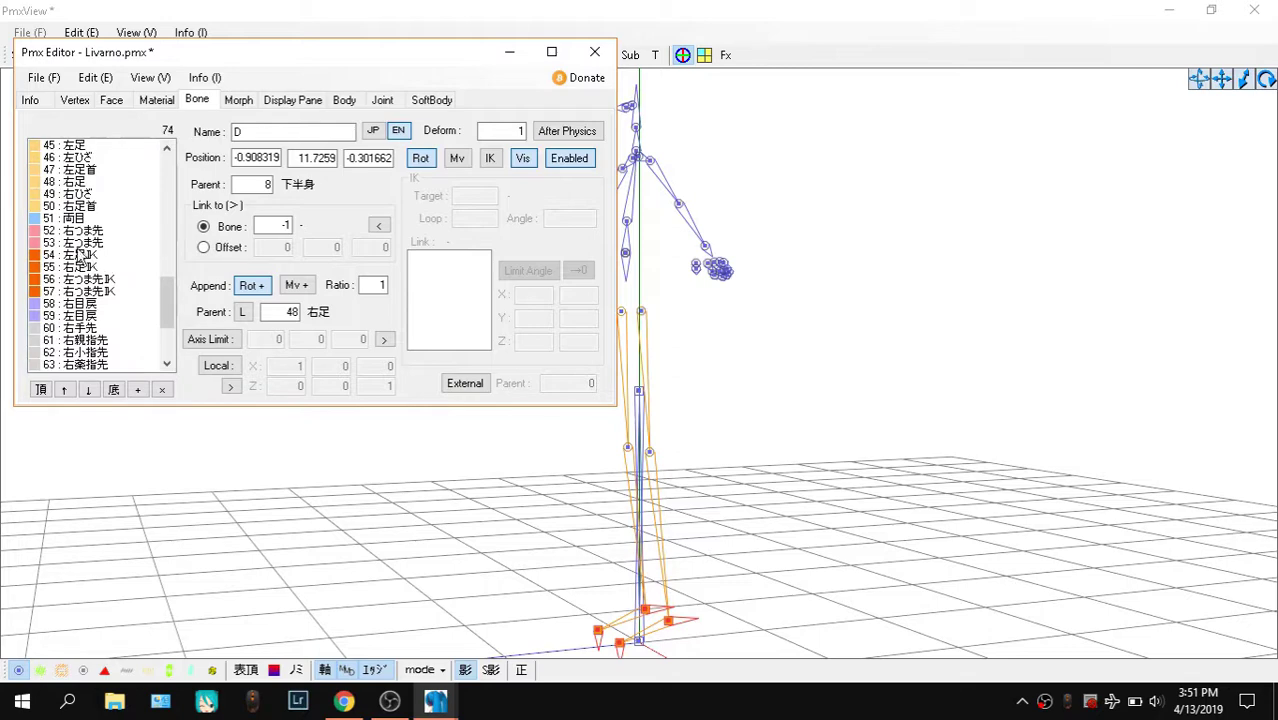
click(68, 233)
click(372, 131)
click(322, 133)
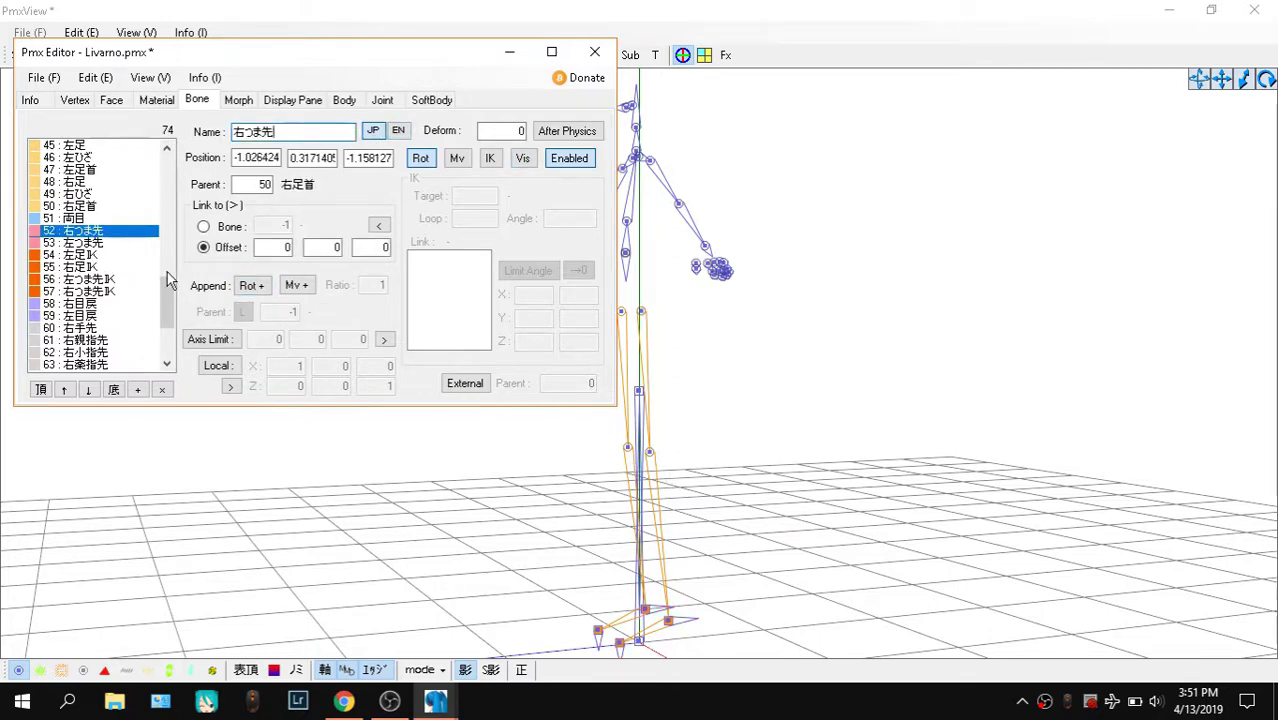
scroll(167, 272, down, 2)
right_drag(880, 445, 946, 449)
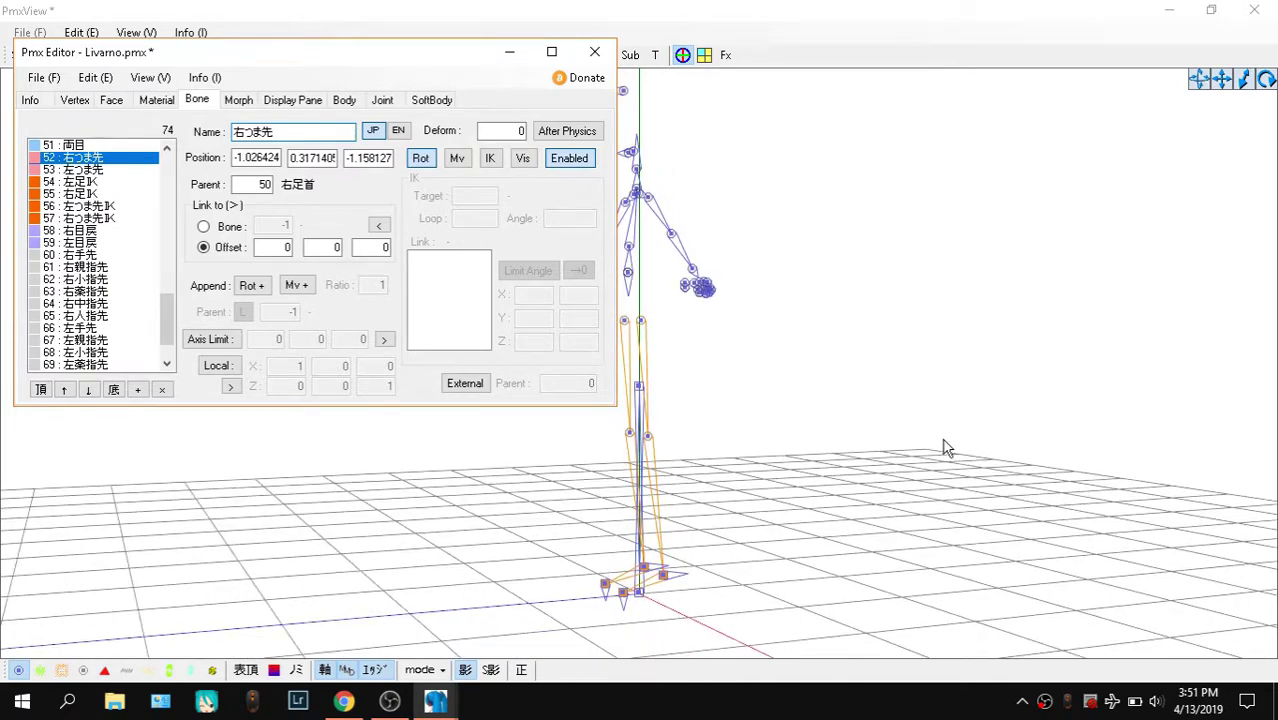
click(95, 182)
click(92, 171)
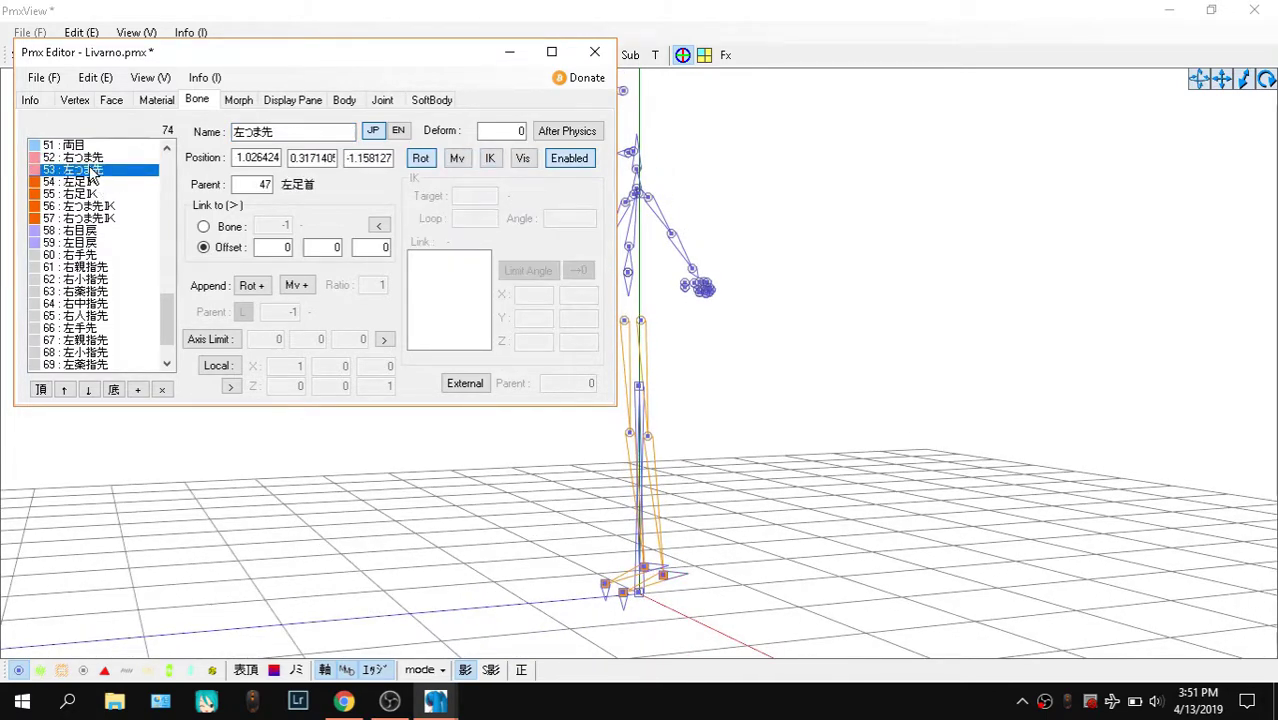
click(86, 159)
click(88, 171)
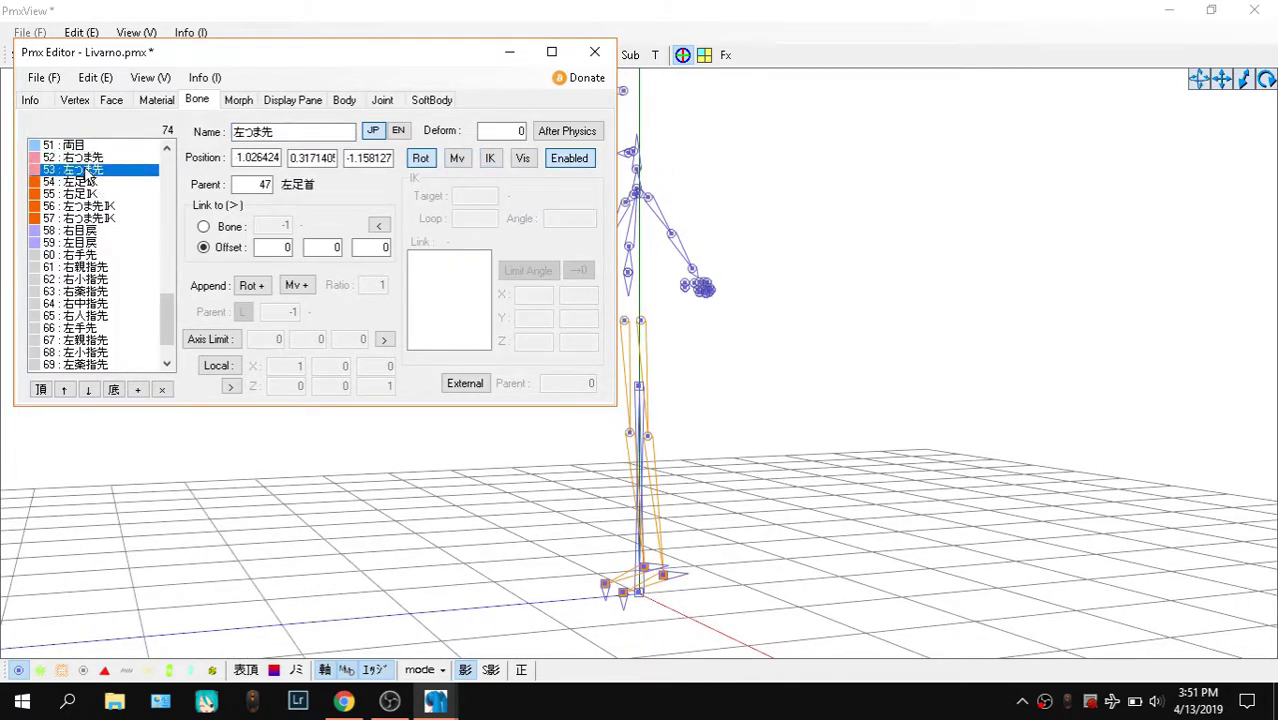
click(85, 159)
click(97, 172)
click(86, 159)
Check the English names of bone 51, 両目, and of the toe bones 右つま先 and 左つま先
scroll(135, 172, up, 5)
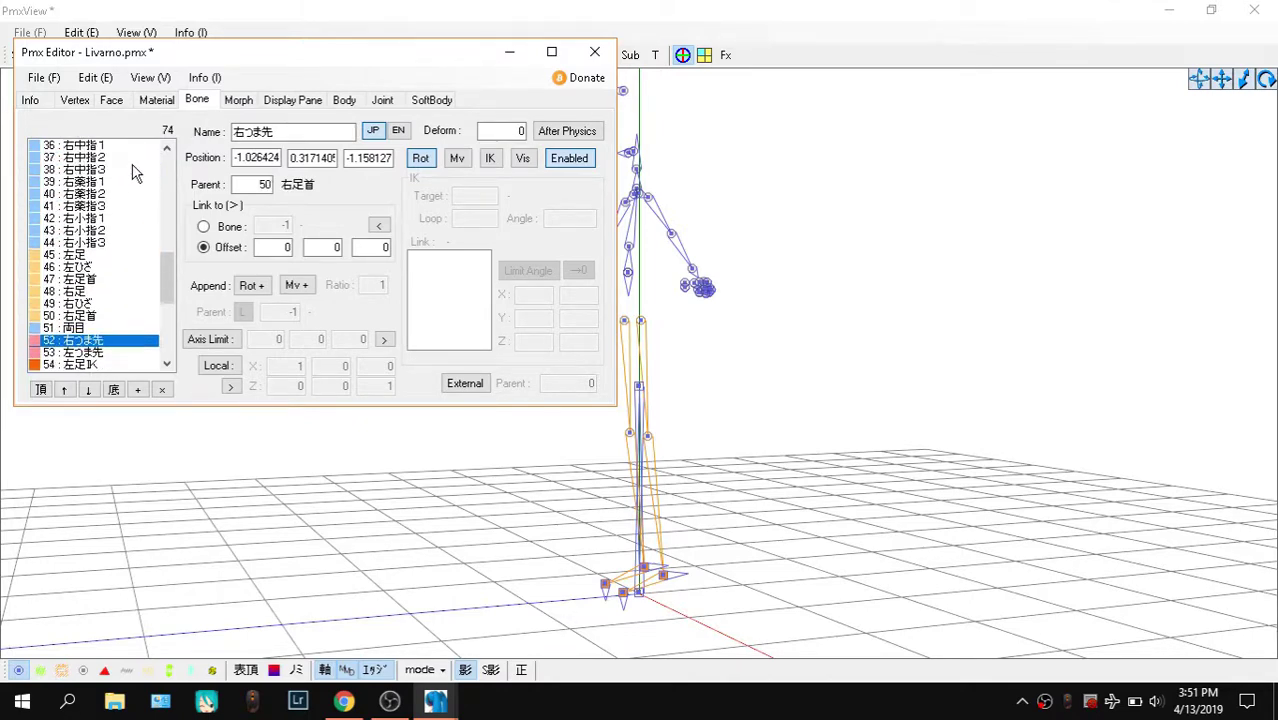
click(80, 328)
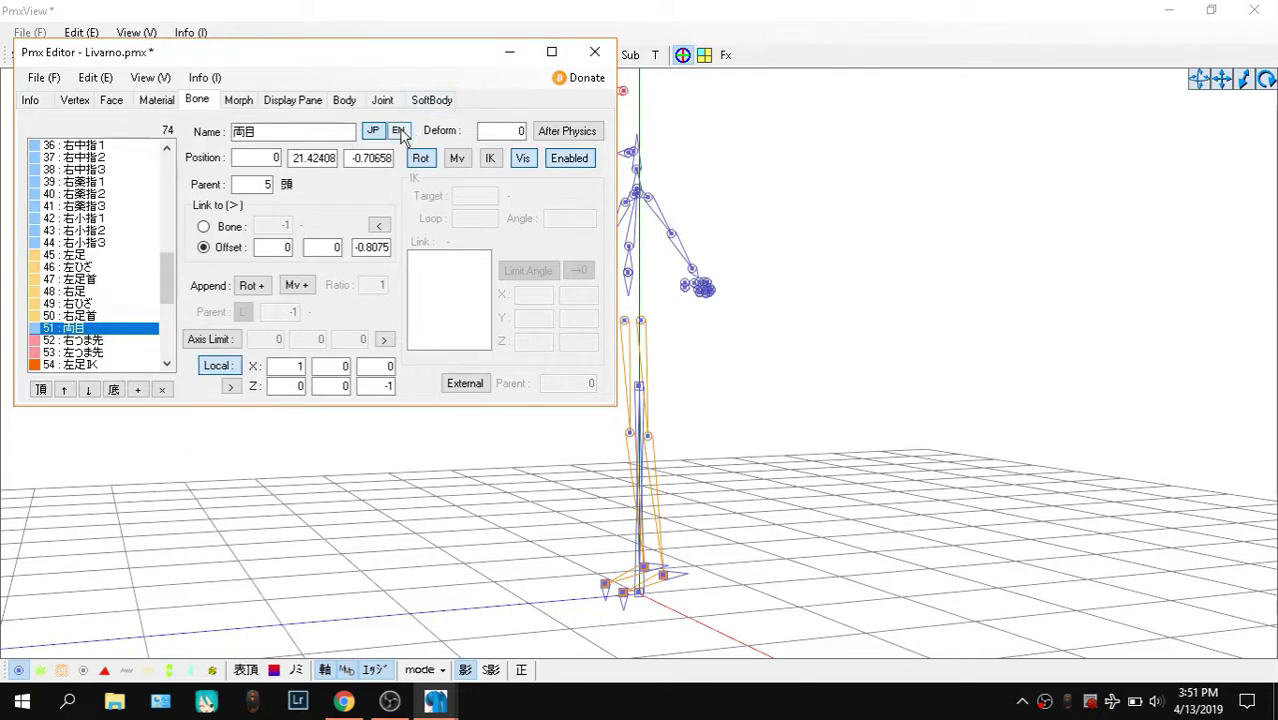
click(399, 132)
click(107, 341)
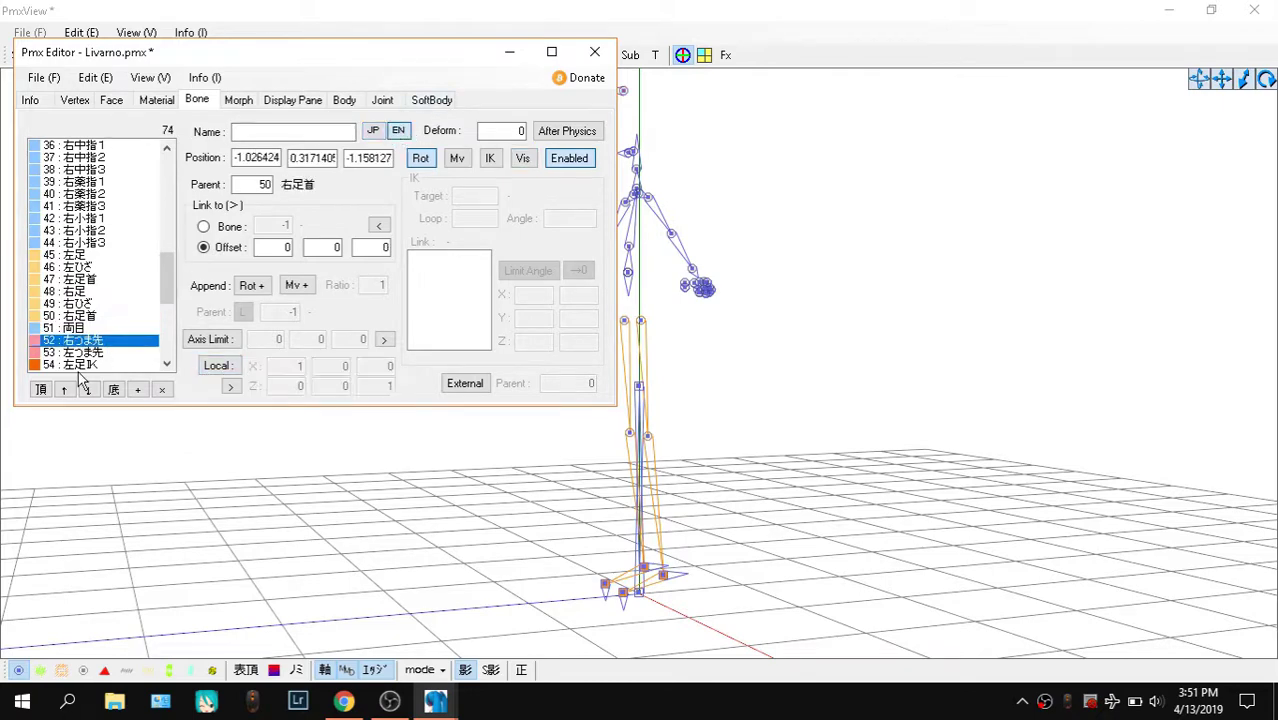
shift+click(112, 352)
click(98, 342)
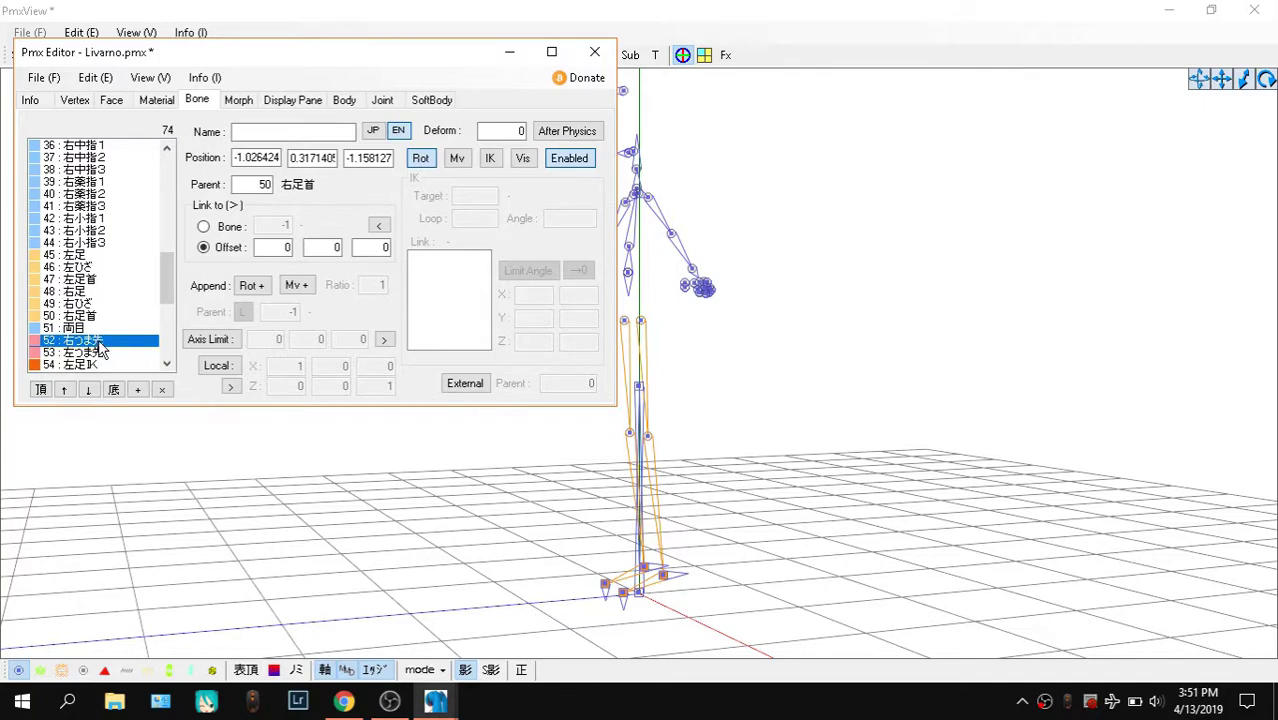
Examine Livarno's ankle and toe bones up close in the 3D view from the front and the side
click(845, 490)
right_drag(799, 491, 773, 489)
key(KP_2)
scroll(652, 554, up, 1)
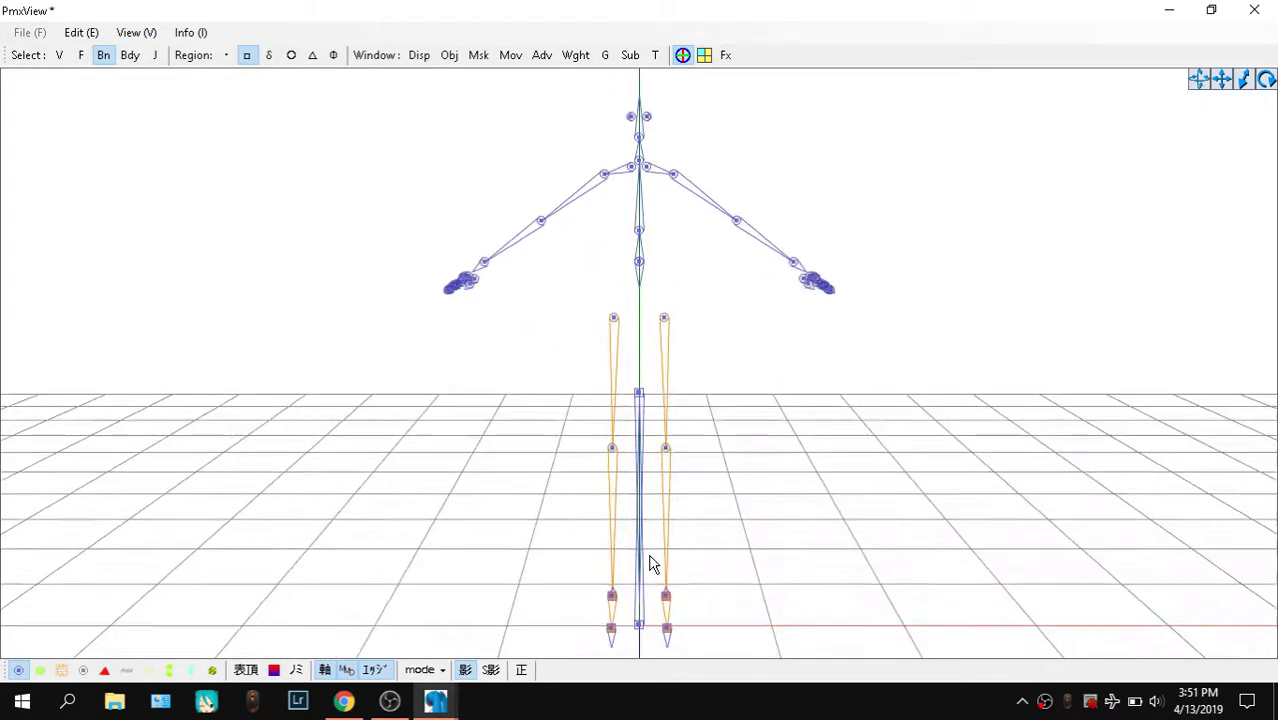
scroll(650, 563, up, 5)
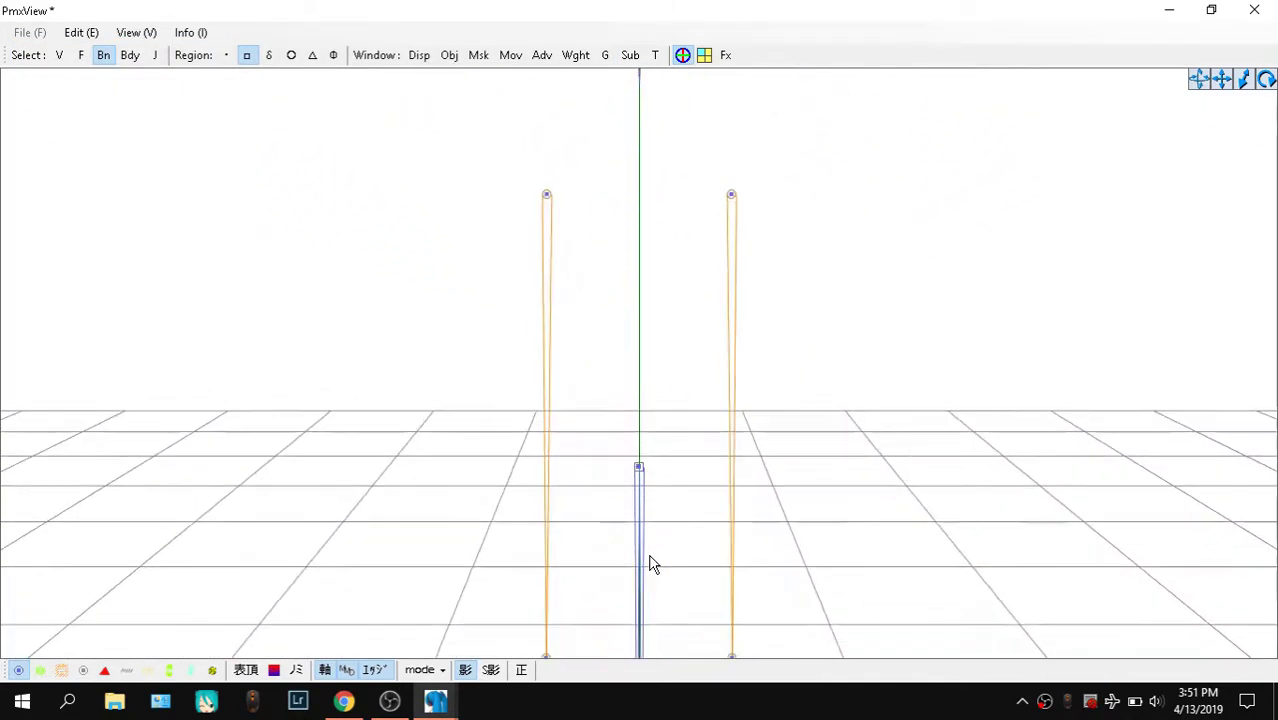
scroll(650, 563, up, 2)
drag(1224, 82, 1197, 107)
right_drag(662, 387, 729, 387)
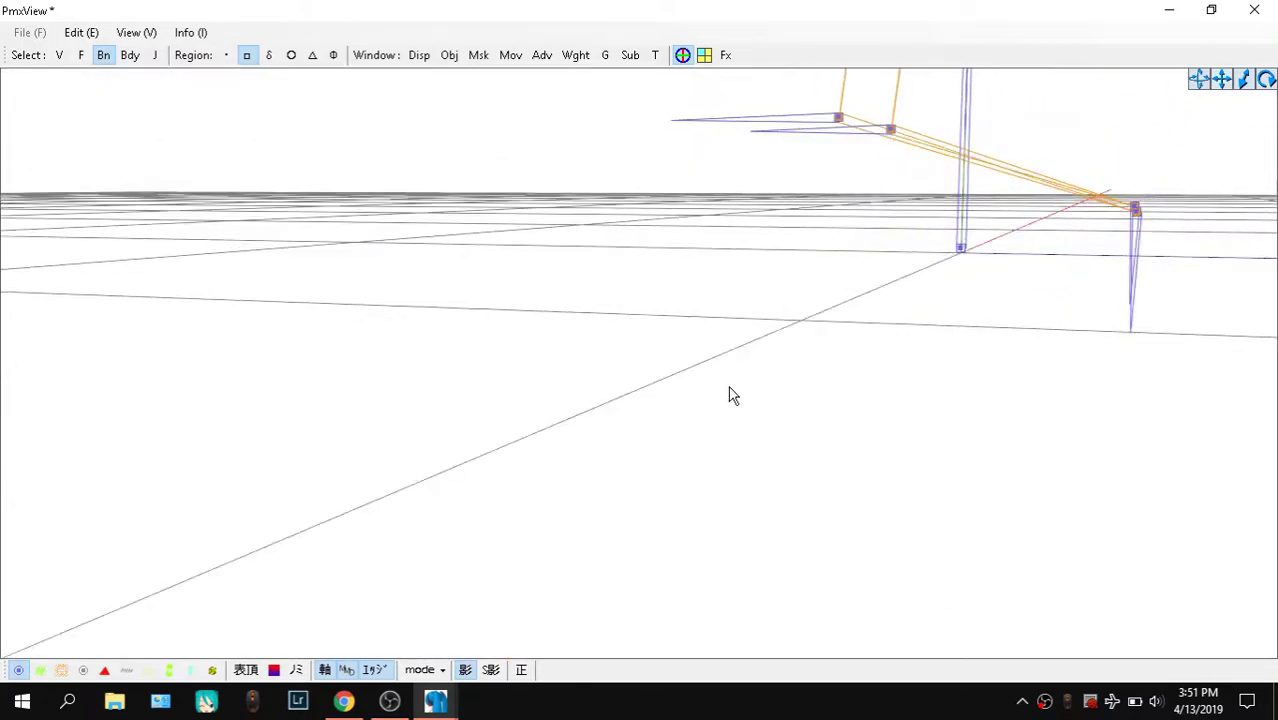
drag(1222, 79, 1150, 106)
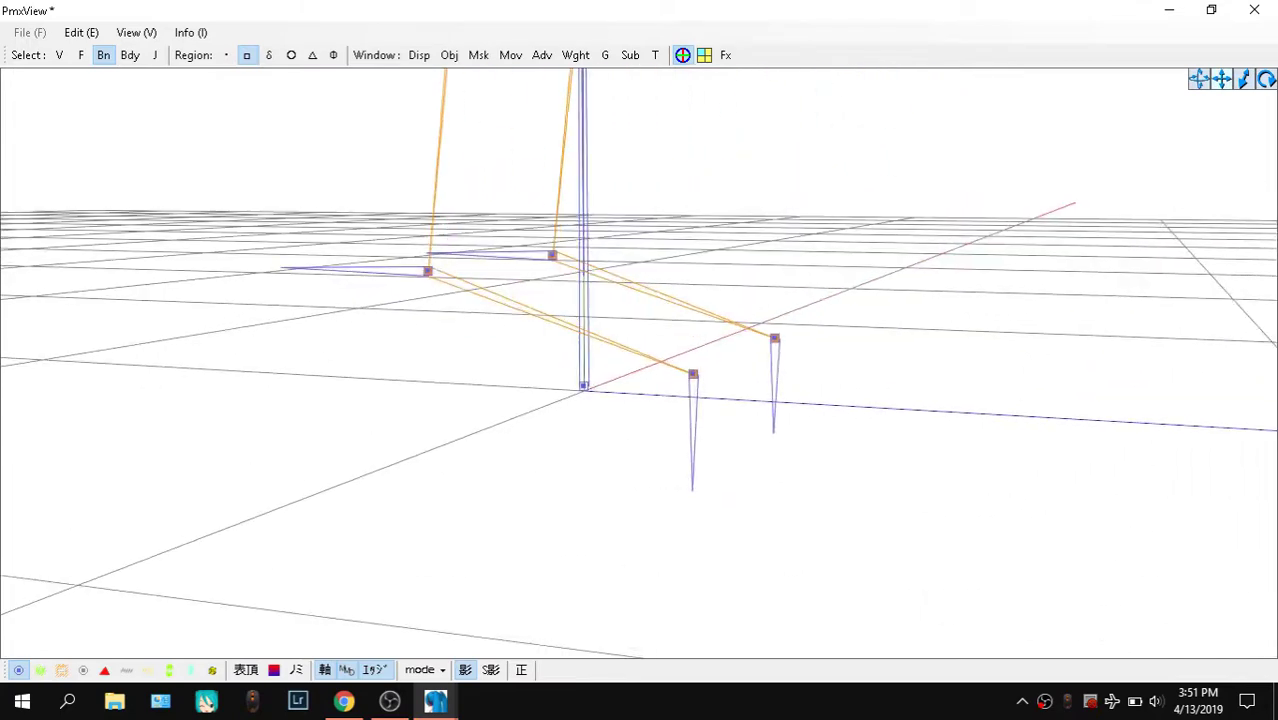
scroll(585, 541, up, 5)
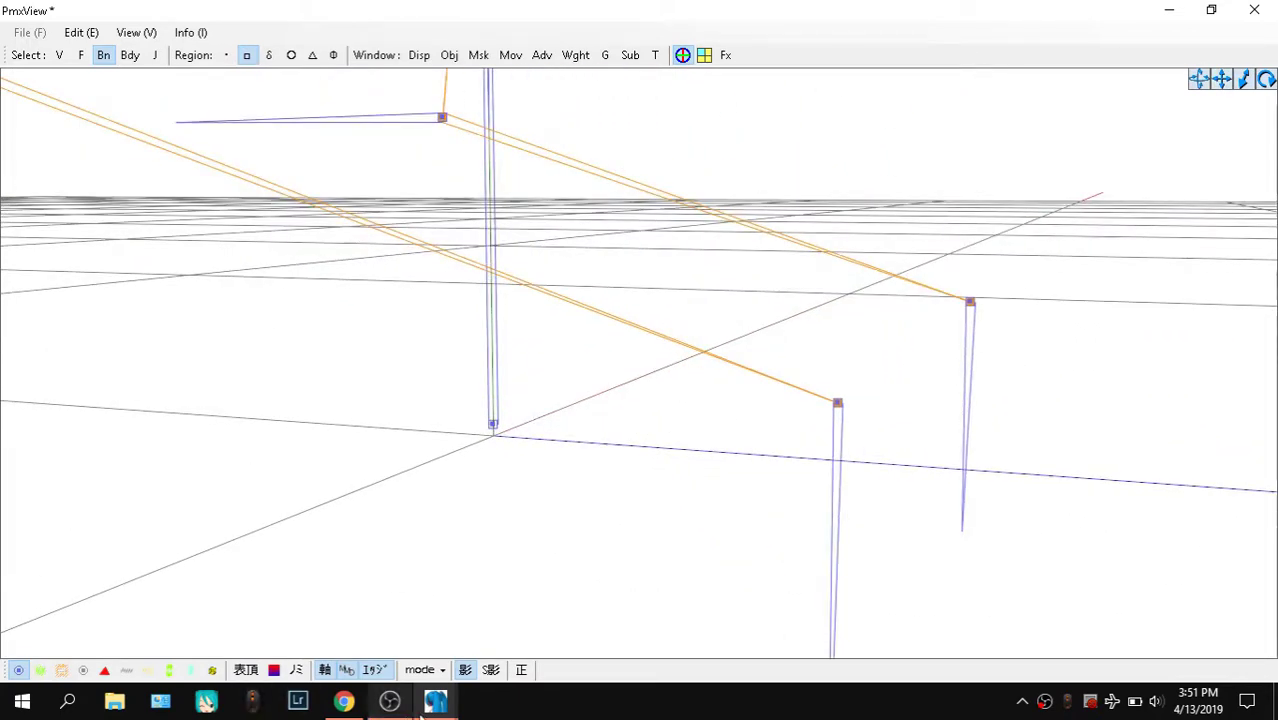
Copy the Japanese name of Livarno's bone 52, 右つま先, from the bone list
mouse_move(435, 700)
click(255, 640)
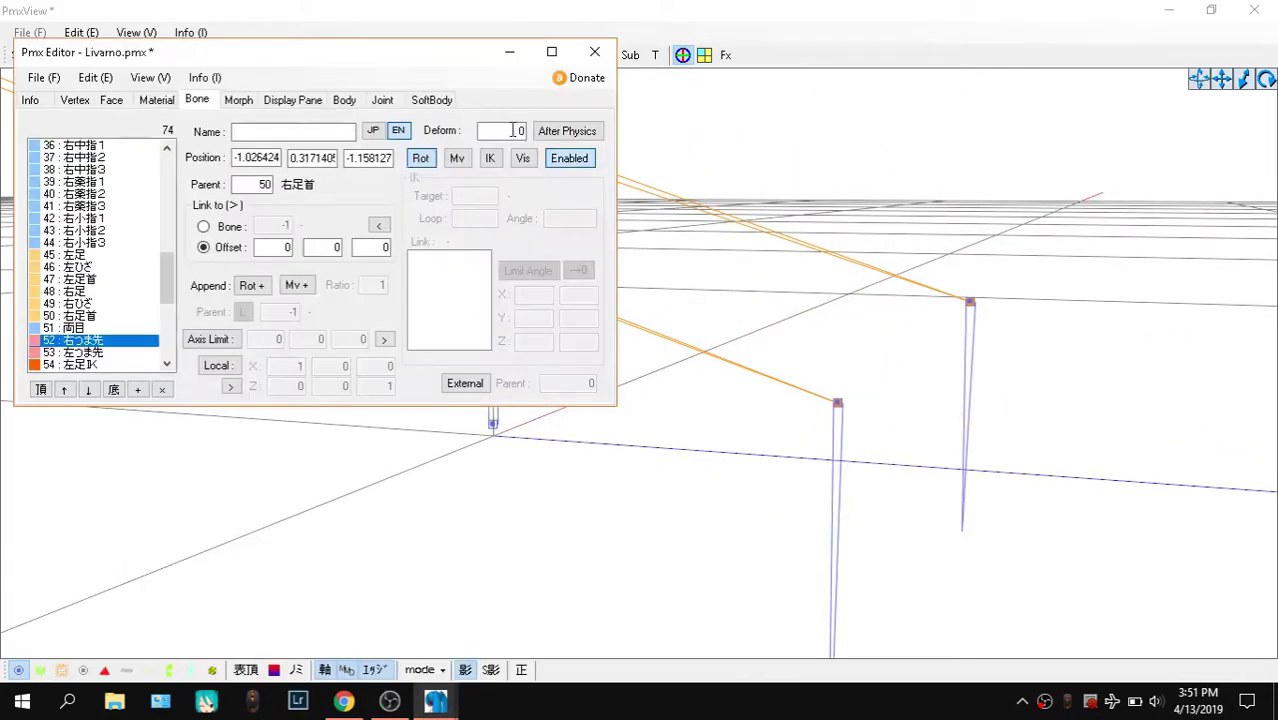
click(113, 353)
click(107, 342)
click(372, 131)
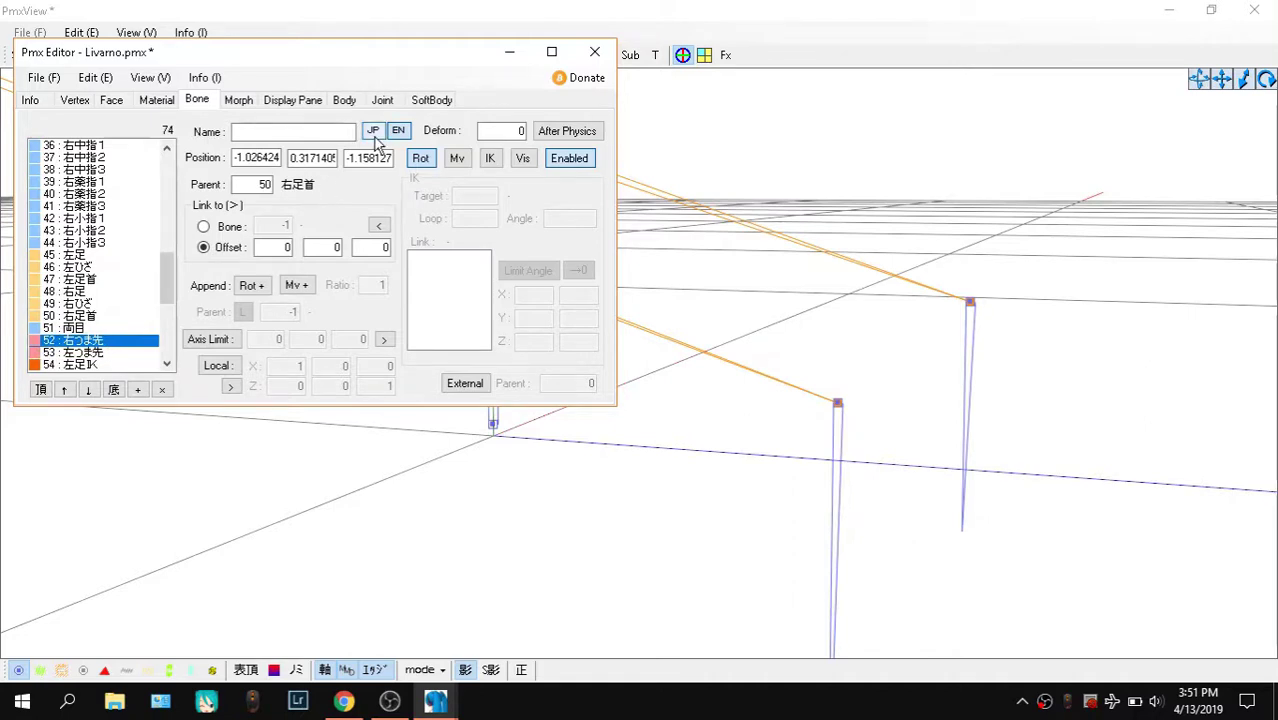
click(310, 131)
key(ctrl+a)
key(ctrl+c)
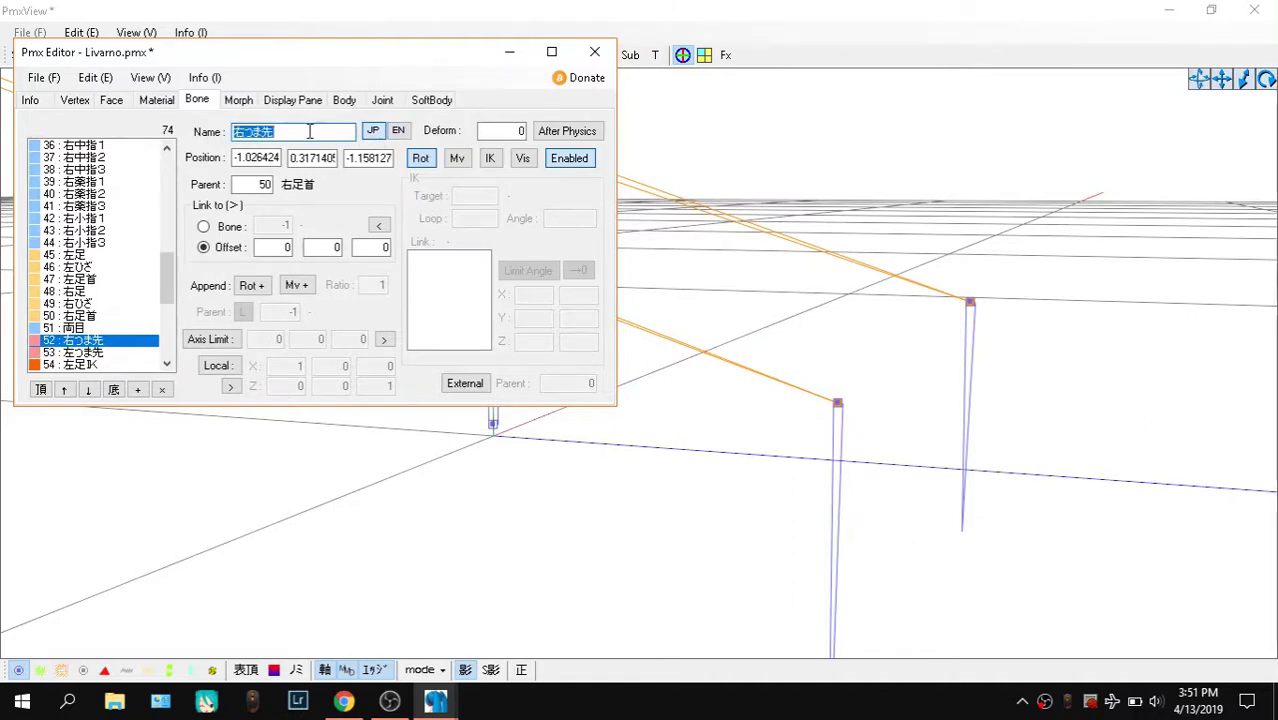
Switch to the browser, open Google Translate in a new tab and translate 右つま先 from Japanese to English
click(343, 701)
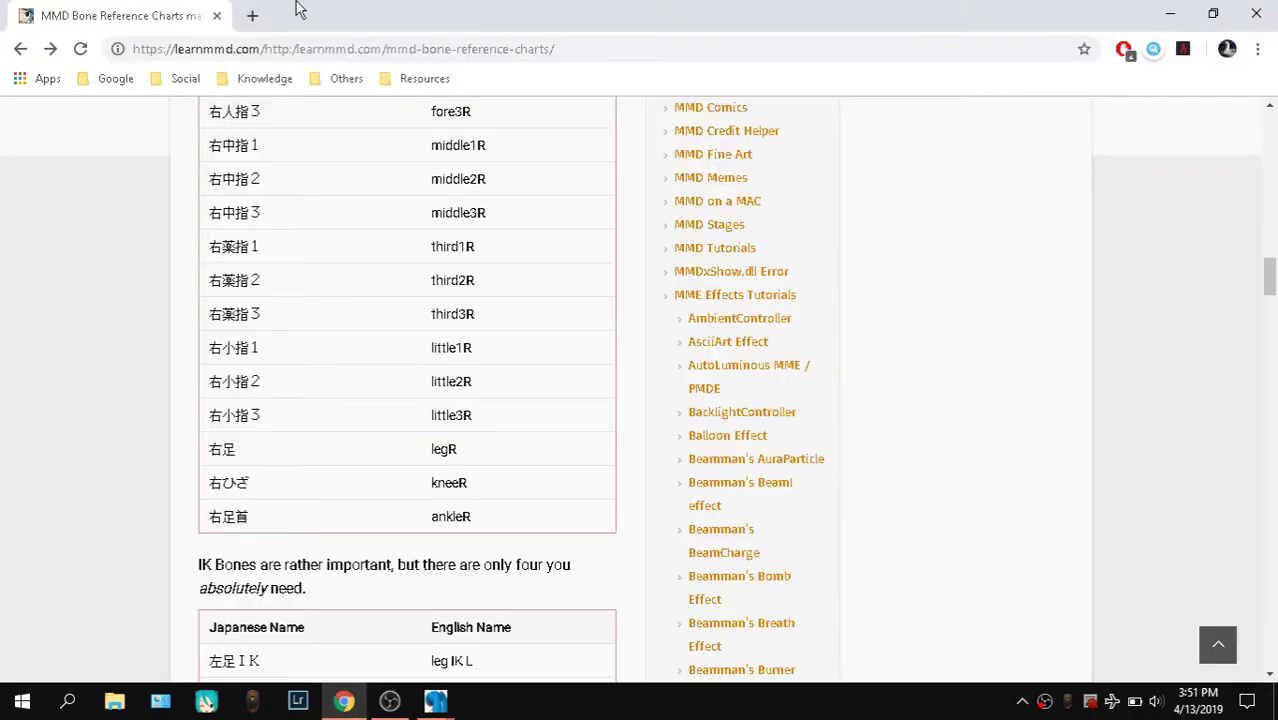
click(247, 15)
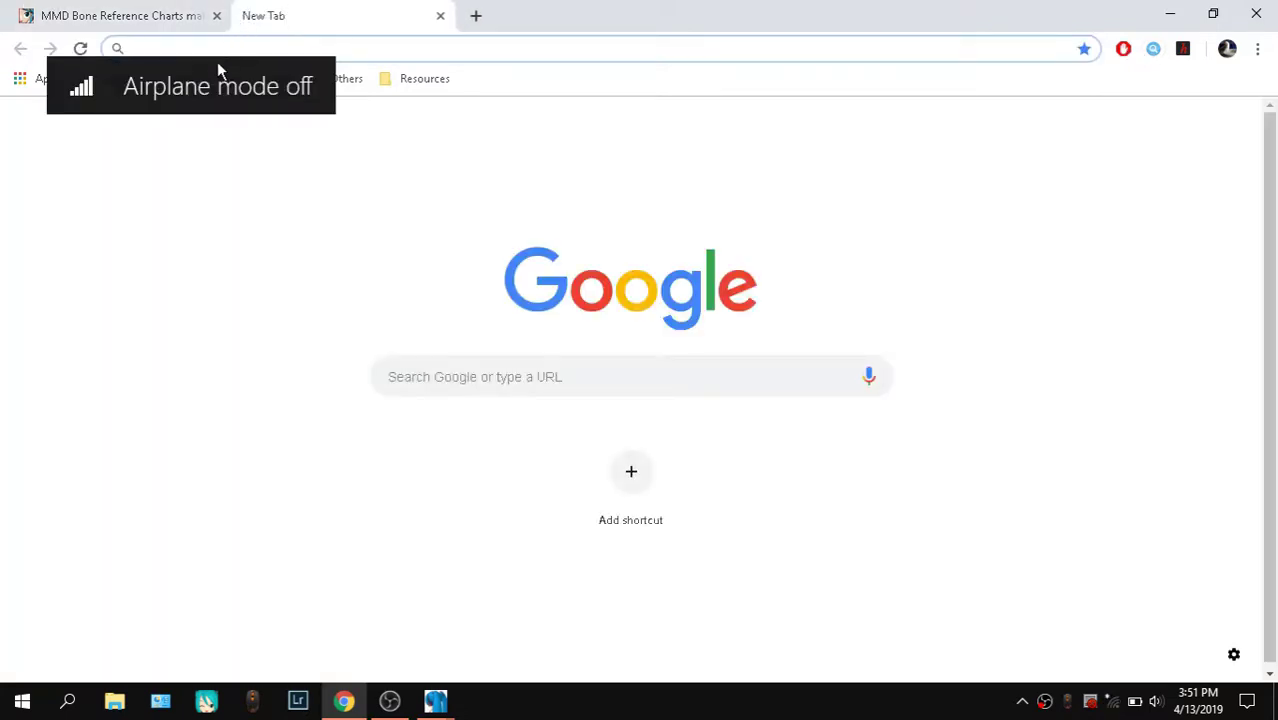
text(tr)
key(Return)
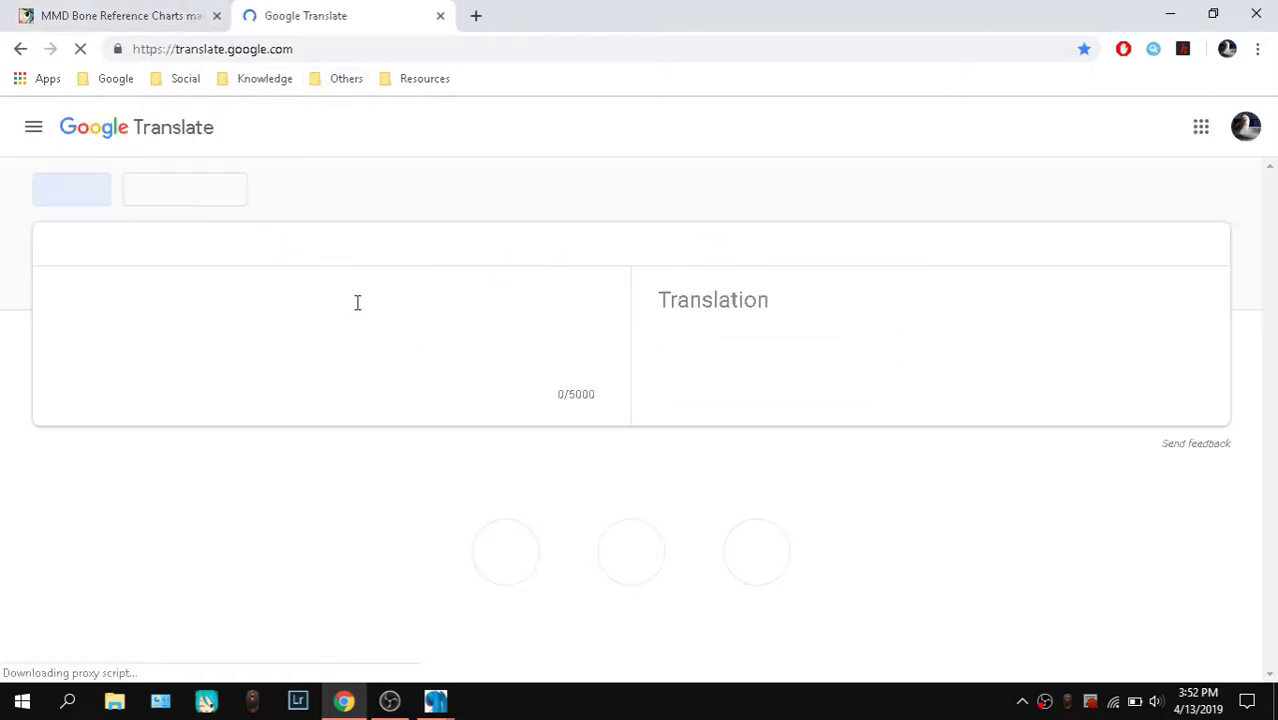
key(ctrl+v)
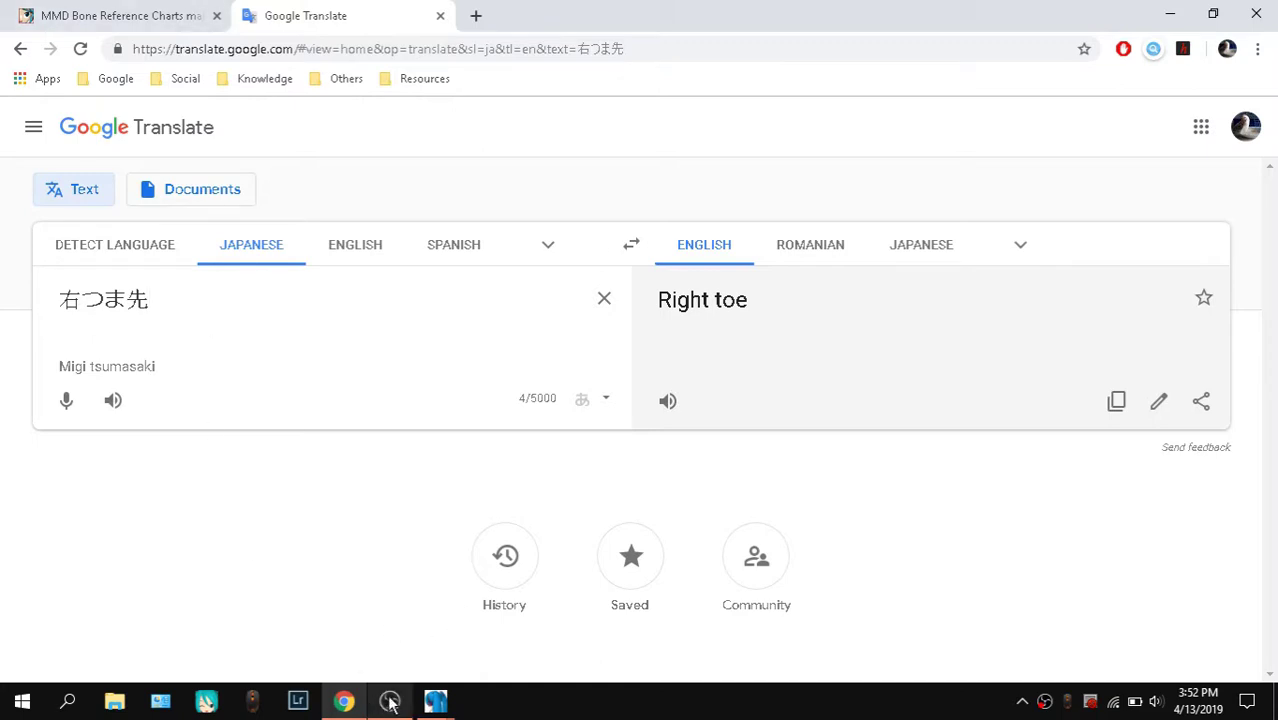
Translate the Japanese name of Livarno's bone 53, 左つま先, into English in Google Translate
mouse_move(435, 700)
click(205, 605)
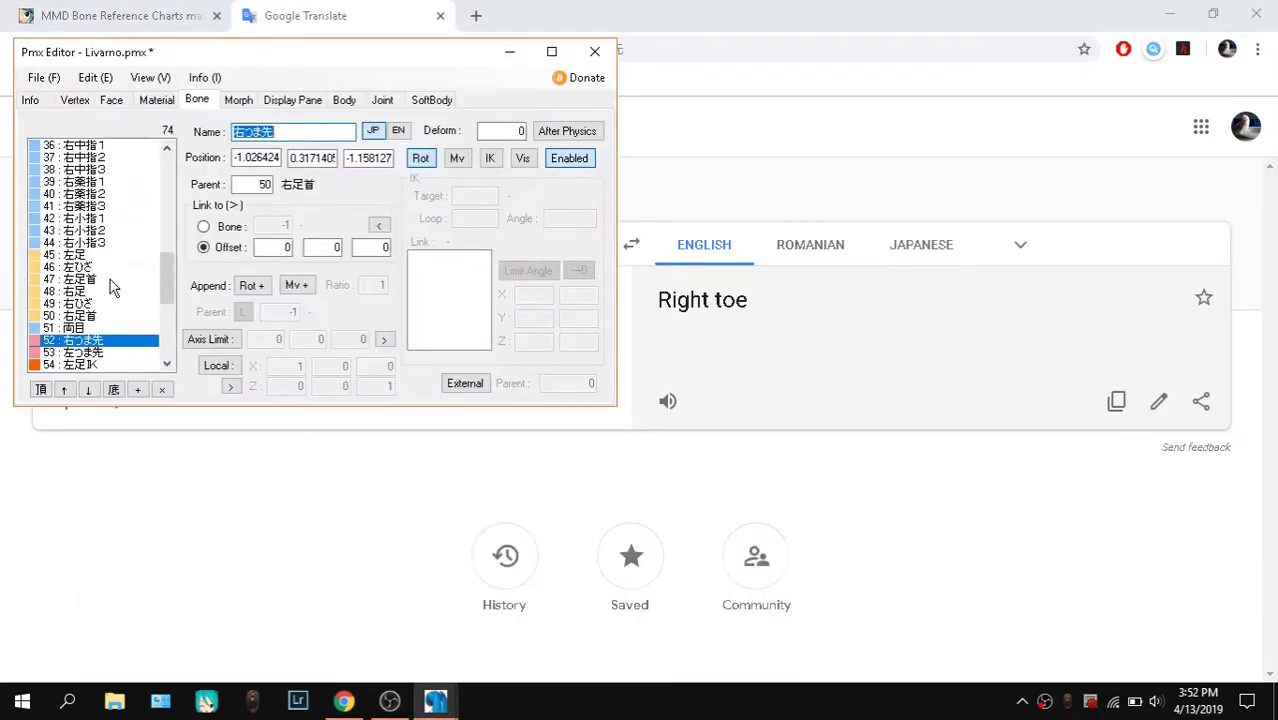
click(102, 354)
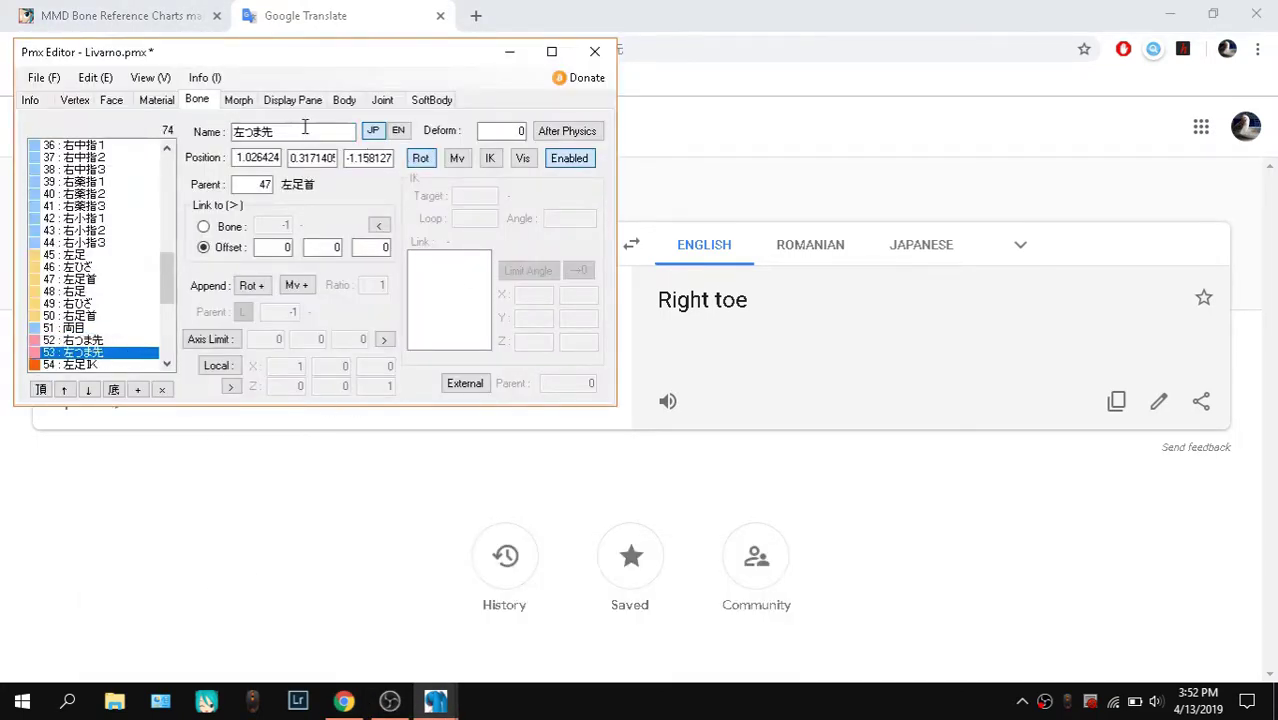
click(738, 338)
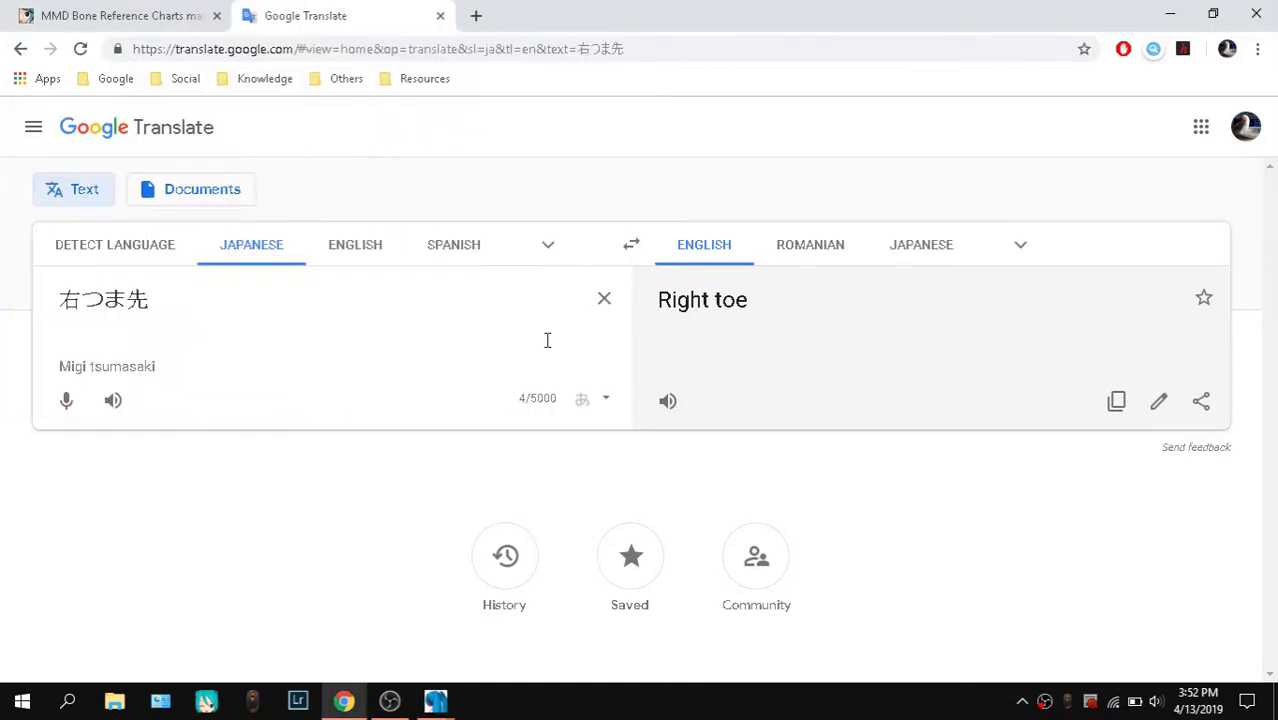
double_click(484, 322)
text(左つま先)
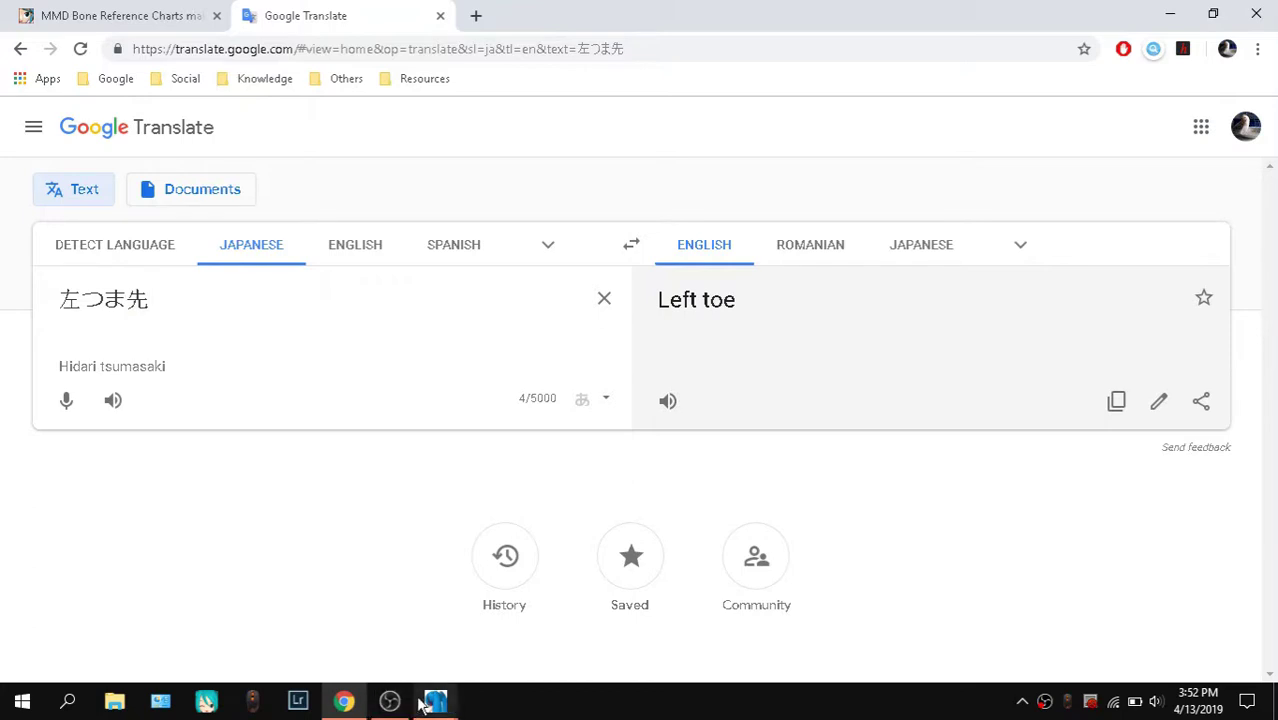
Check the English names of KAITO's toe bones 70, 右つま先, and 69, 左つま先
click(587, 612)
click(764, 180)
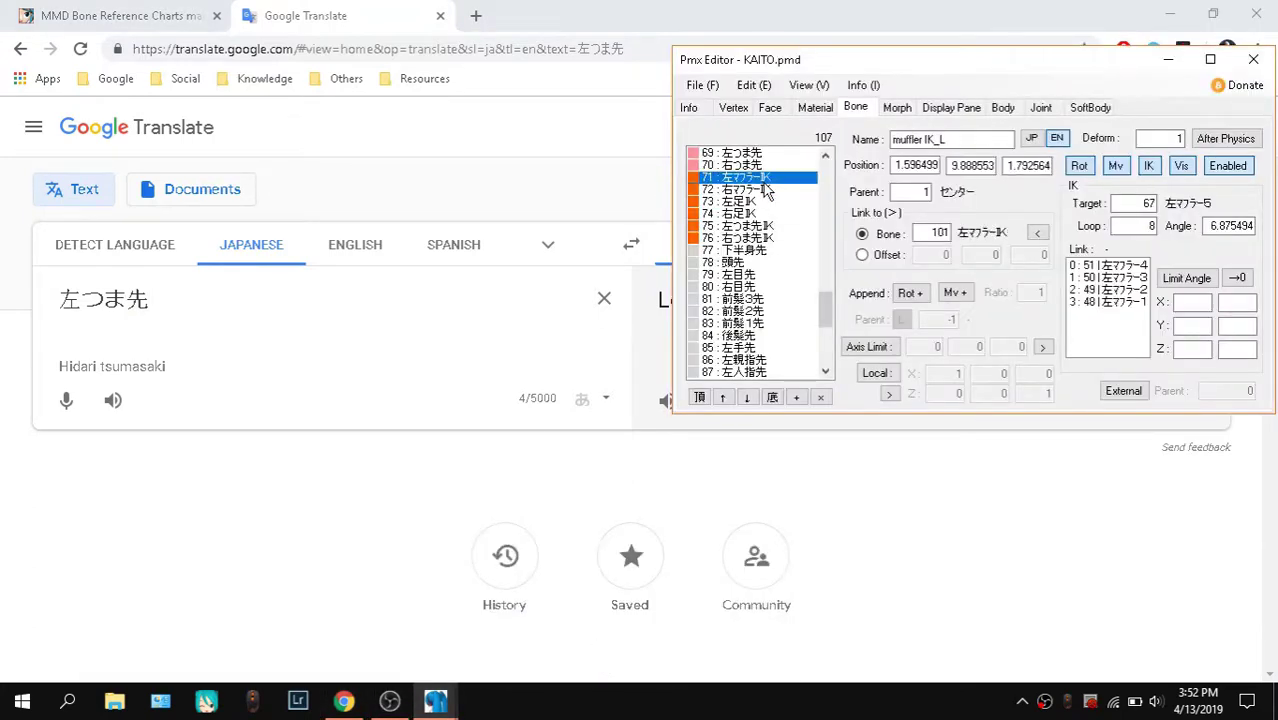
click(741, 164)
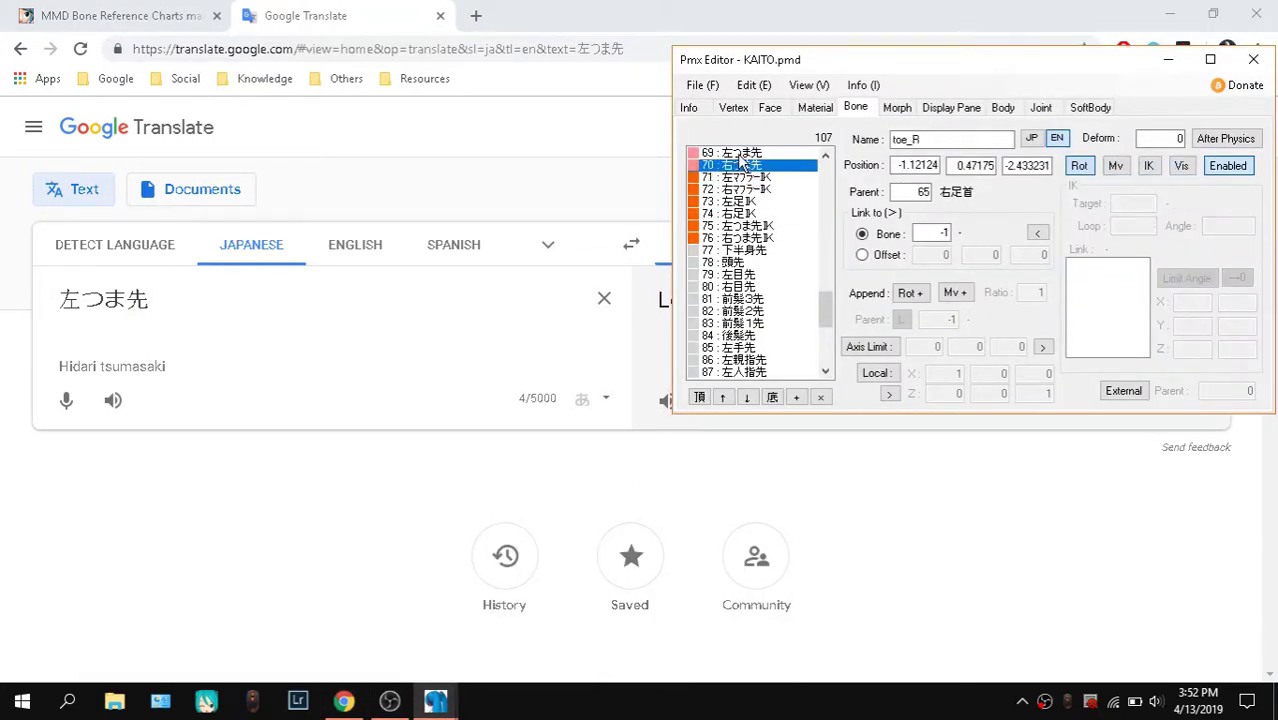
scroll(752, 175, up, 2)
click(757, 226)
click(750, 214)
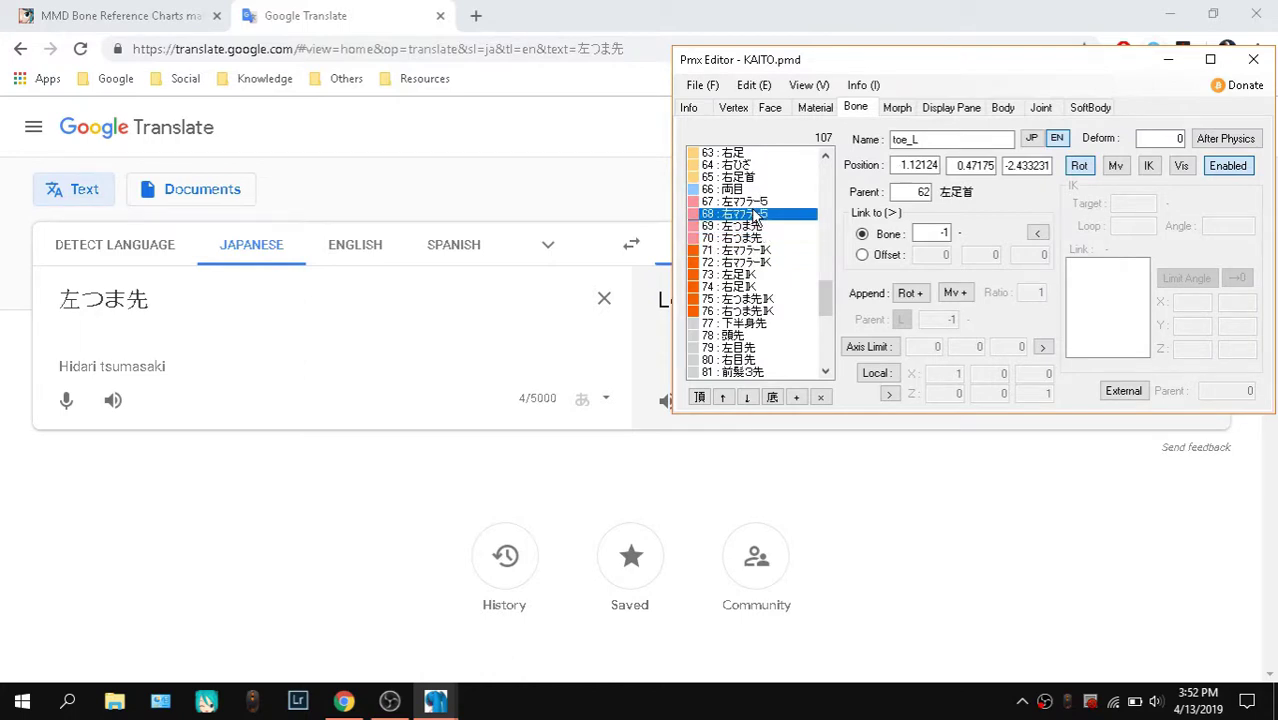
click(755, 226)
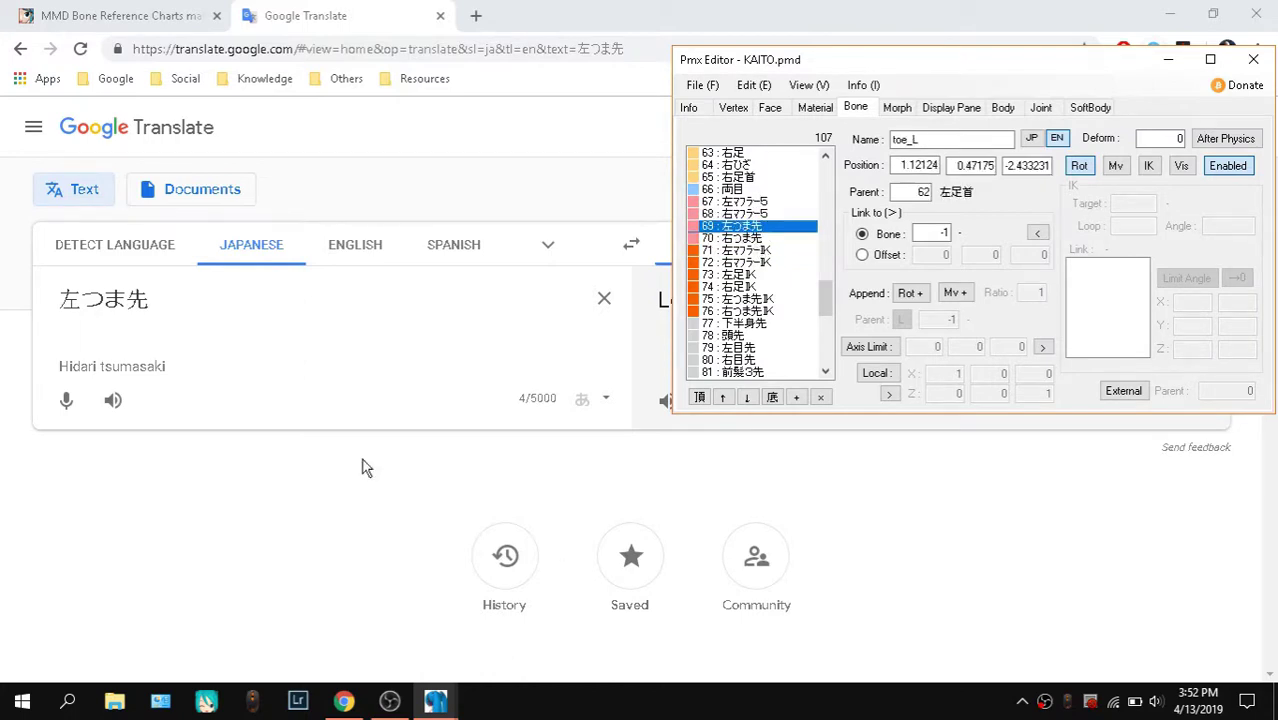
Compare the English name of the 両目 bone in Livarno with the one in KAITO
mouse_move(435, 700)
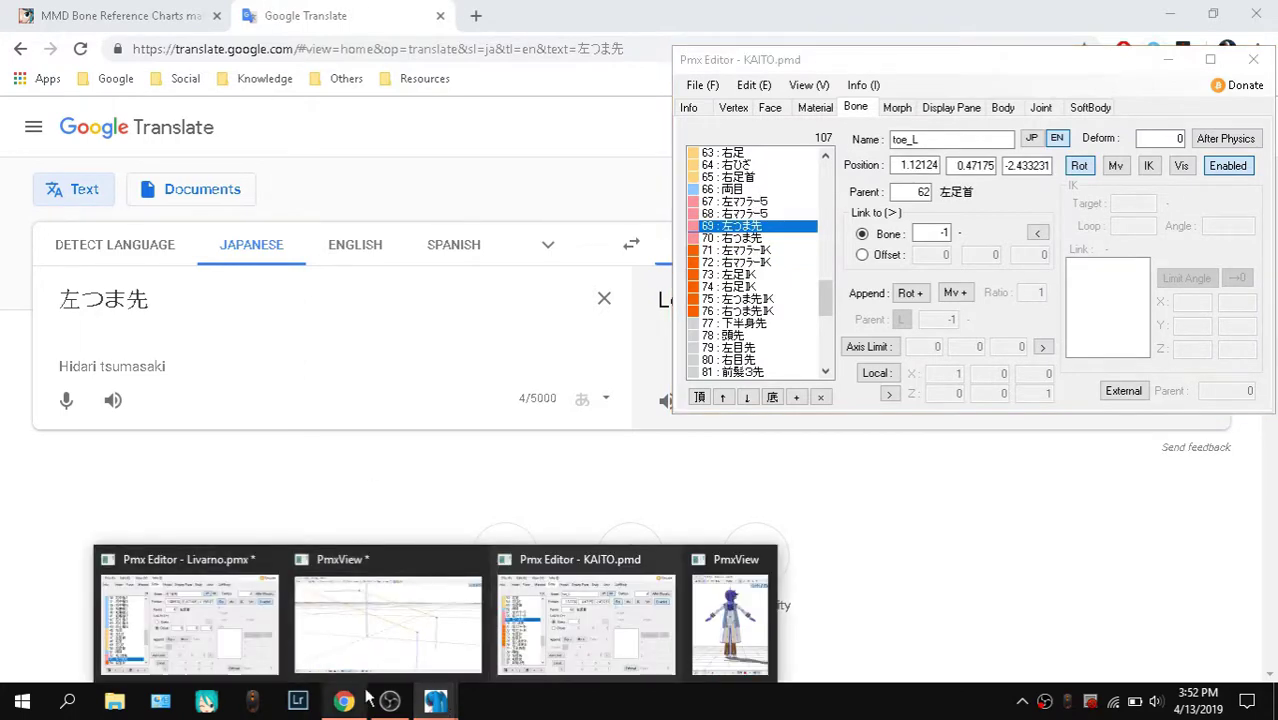
click(190, 612)
scroll(80, 303, down, 2)
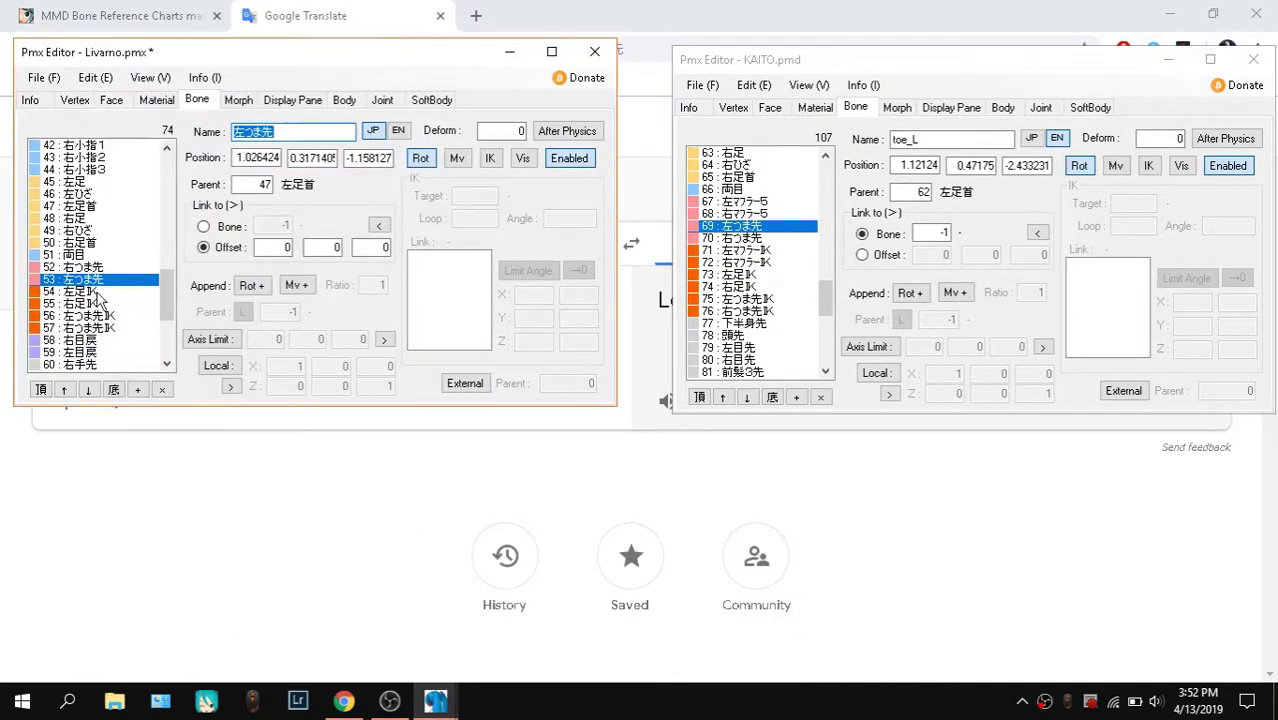
click(82, 257)
click(398, 131)
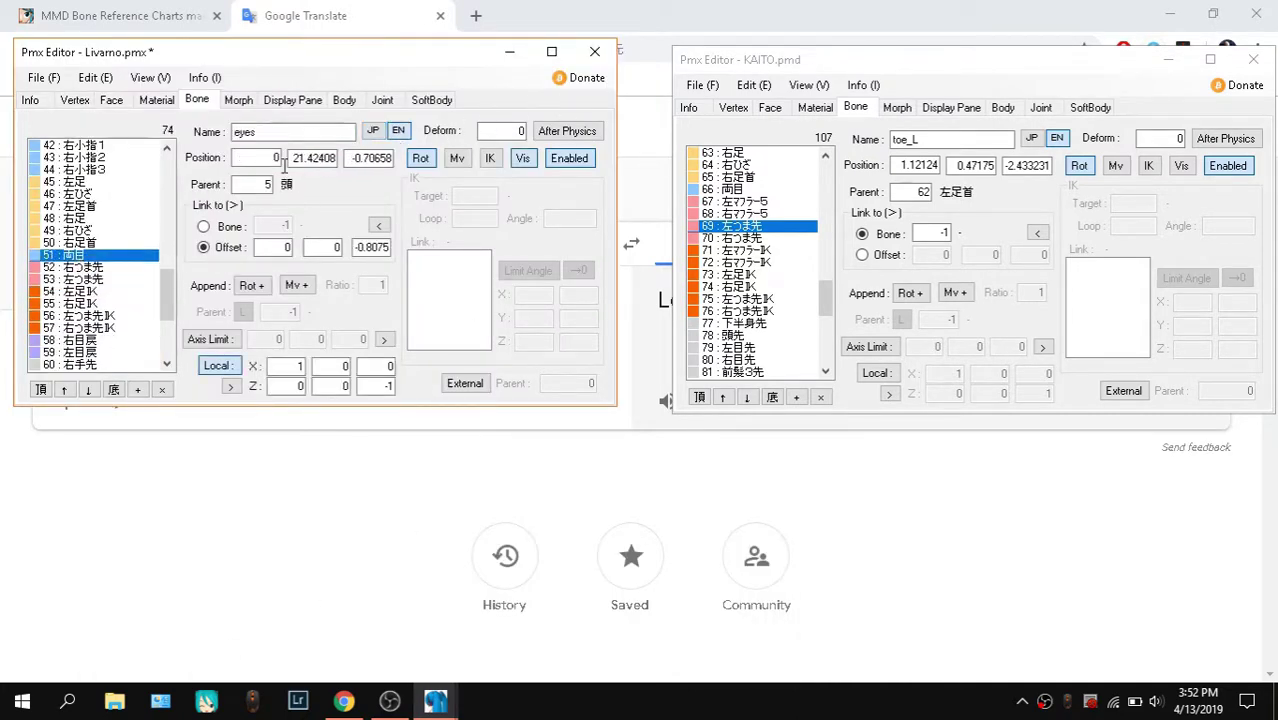
click(742, 200)
click(735, 190)
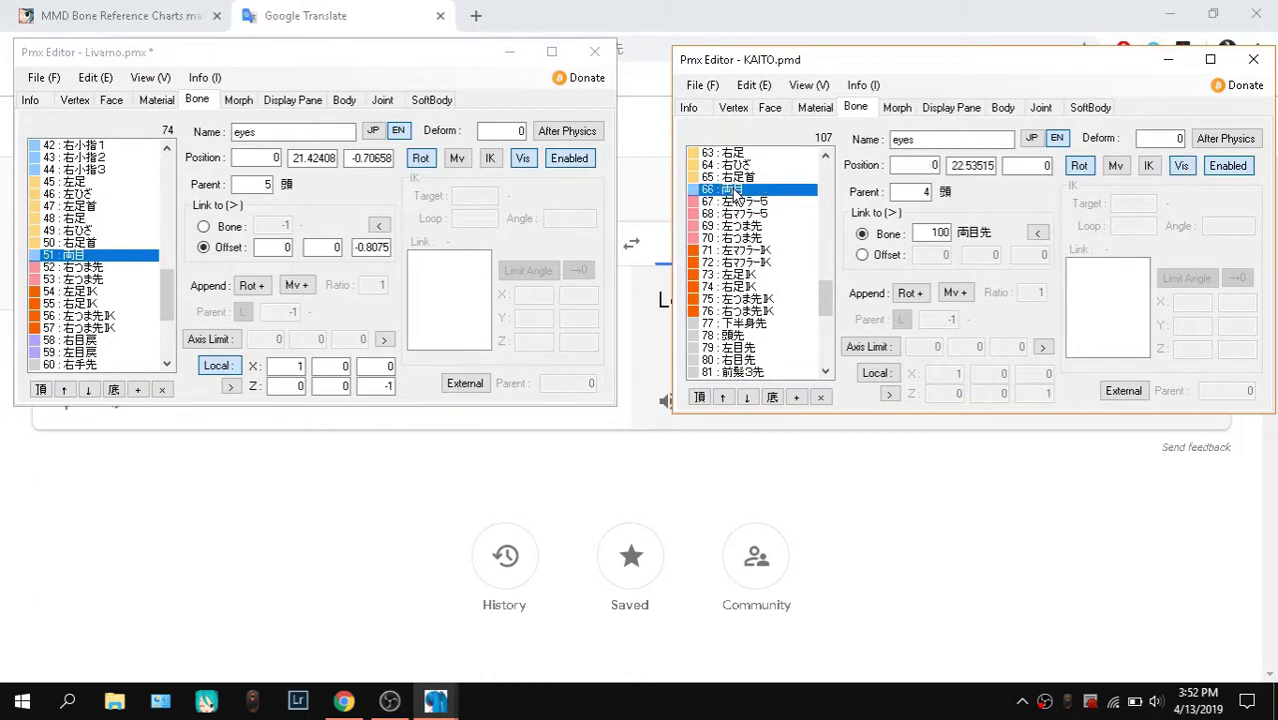
Check the English names of Livarno's leg bones 45 through 50, from 左足 to 右足首
click(52, 183)
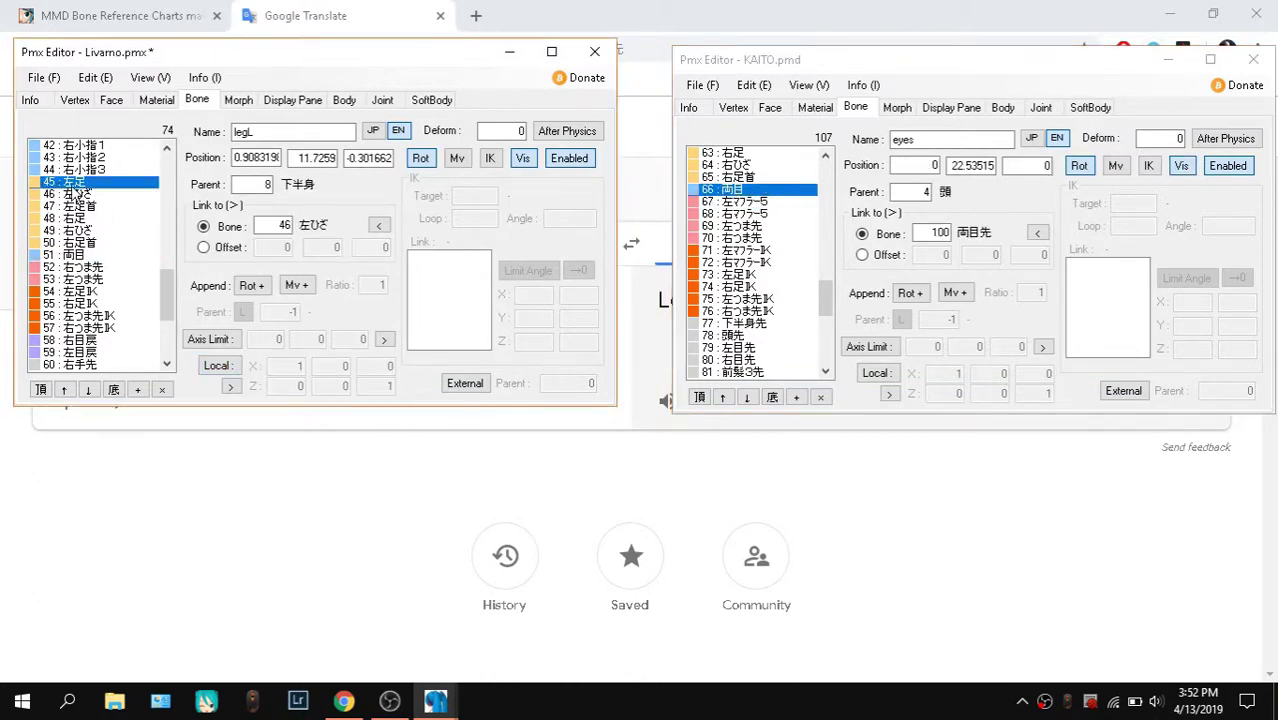
click(72, 192)
click(75, 206)
click(77, 219)
click(79, 231)
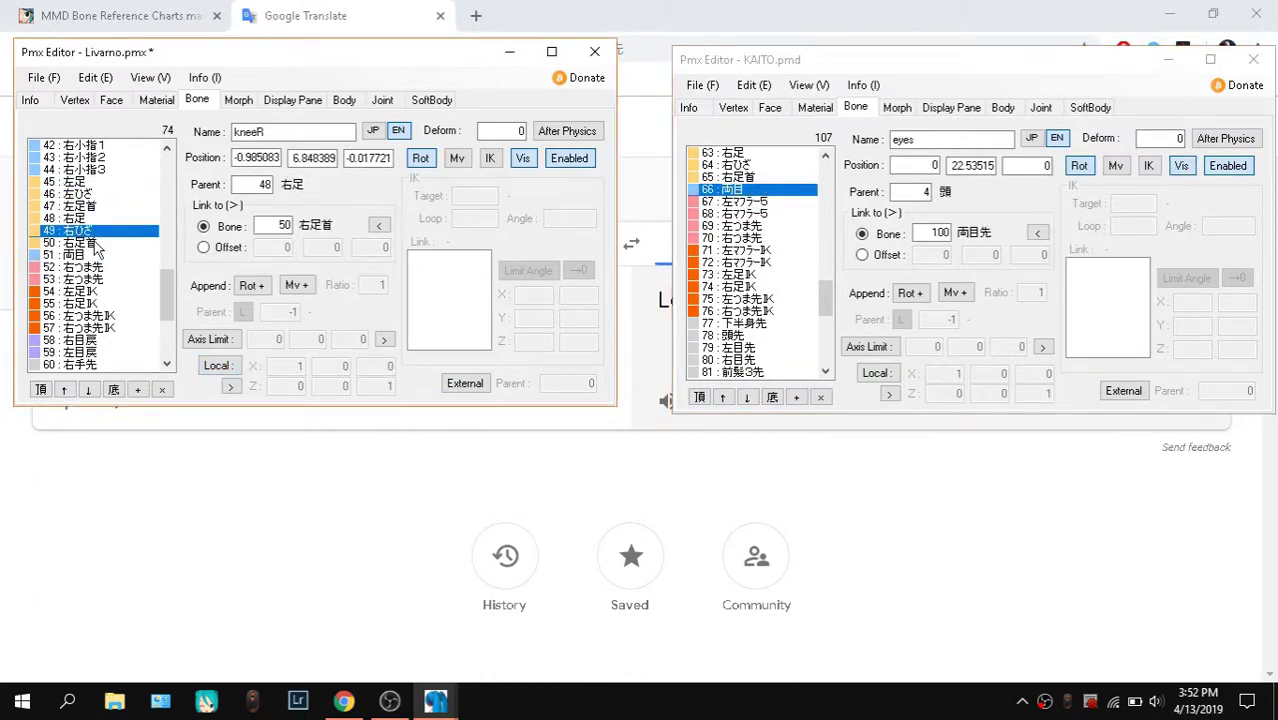
click(80, 243)
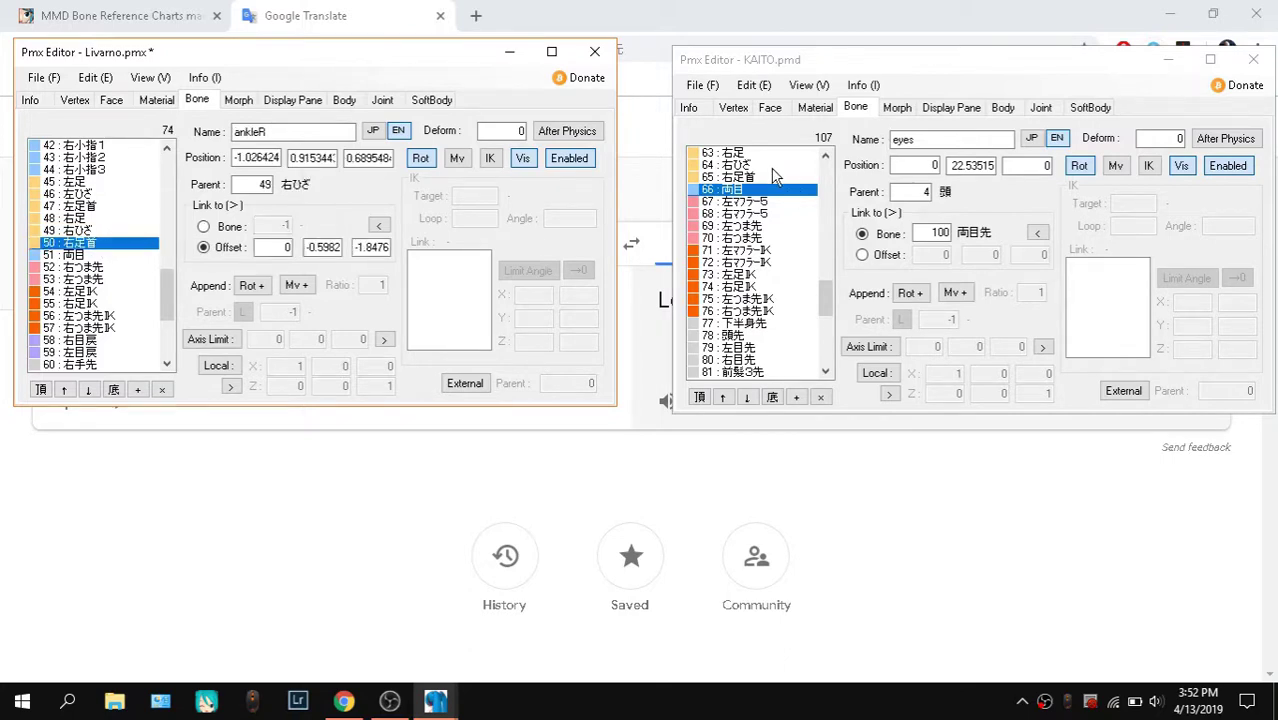
Check KAITO's leg bone 60, 左足, and review the muffler and finger bones listed before it
scroll(765, 180, up, 3)
click(722, 228)
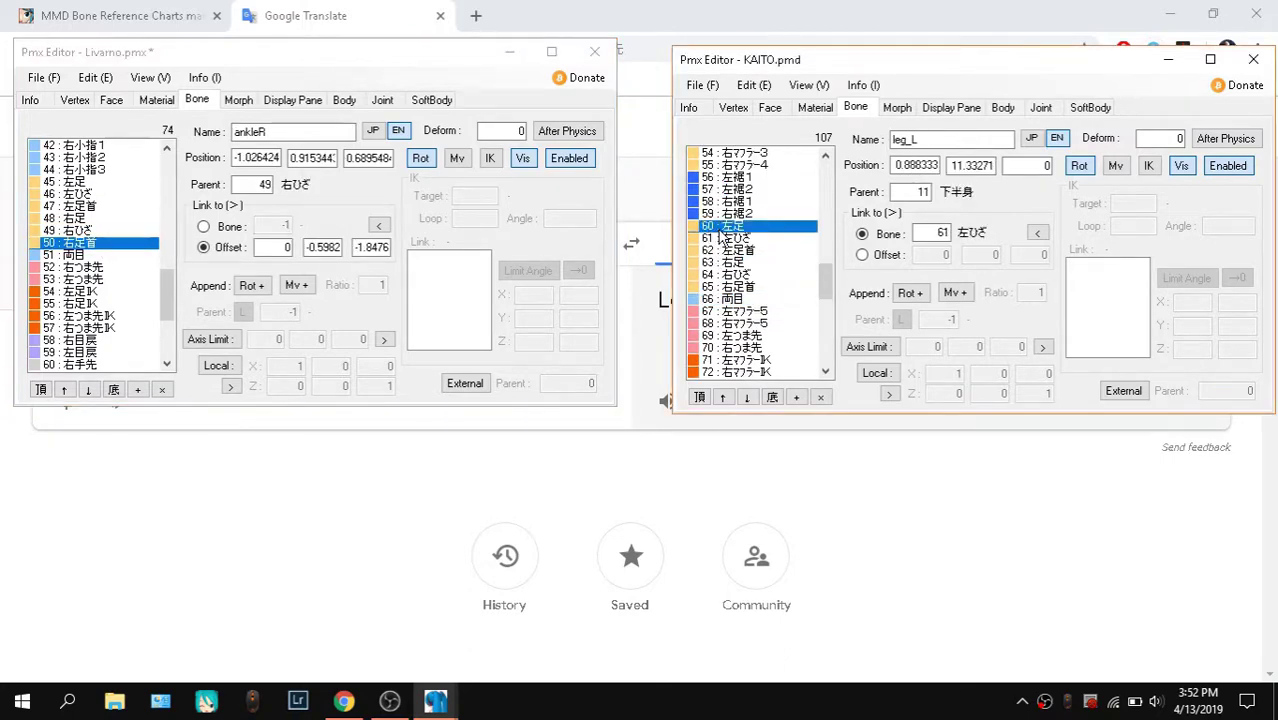
scroll(758, 166, up, 2)
click(760, 203)
drag(760, 241, 760, 145)
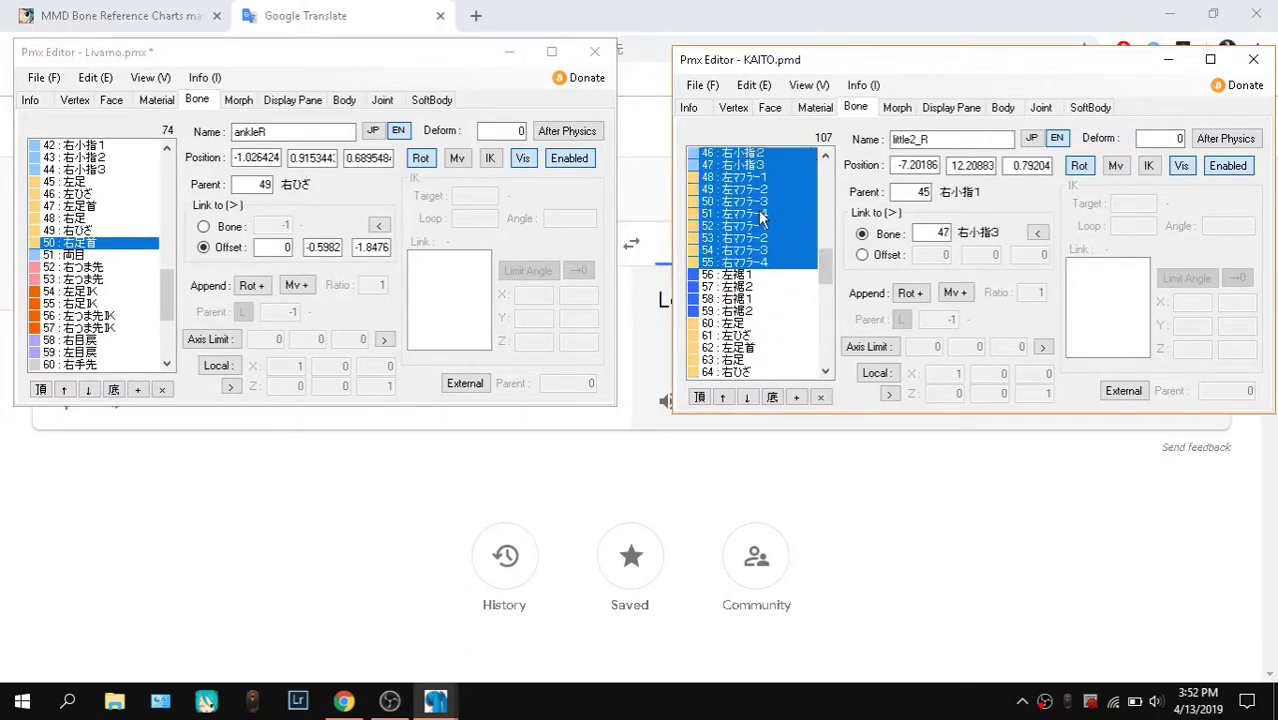
click(760, 213)
scroll(761, 240, up, 1)
scroll(762, 272, up, 3)
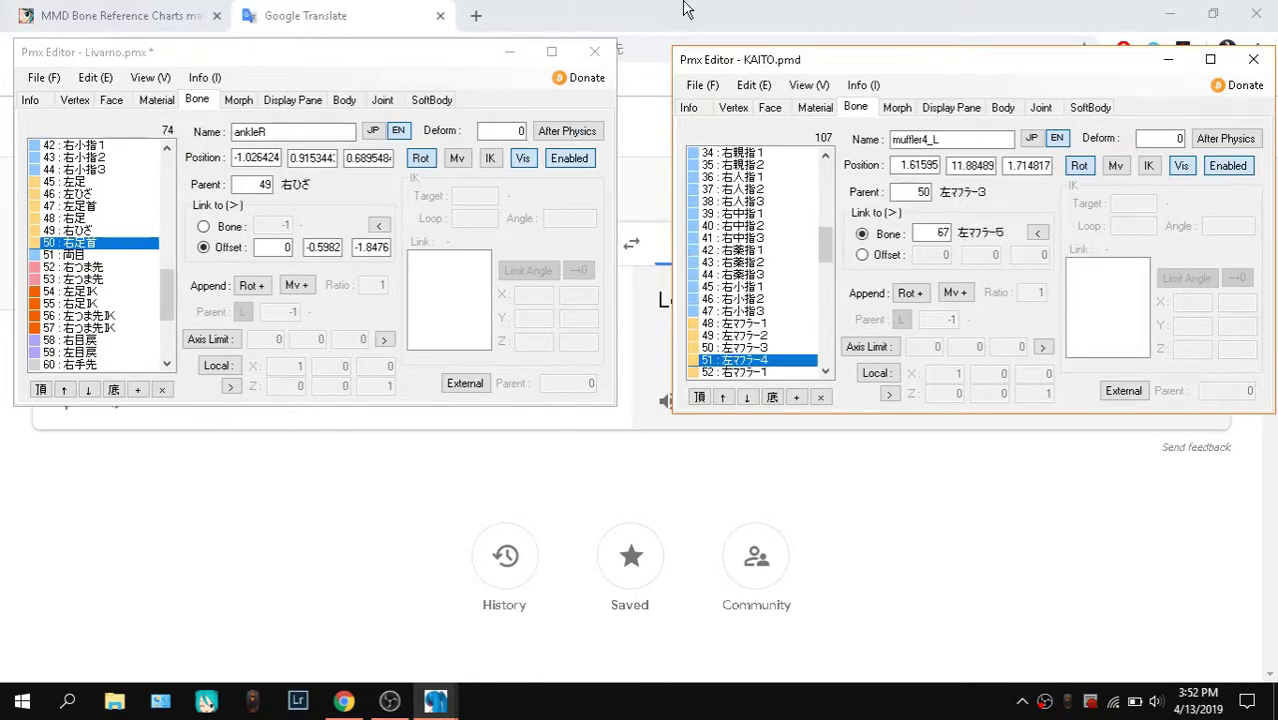
Close the web browser and show Livarno's whole skeleton from the front in the 3D view
click(303, 12)
click(1256, 13)
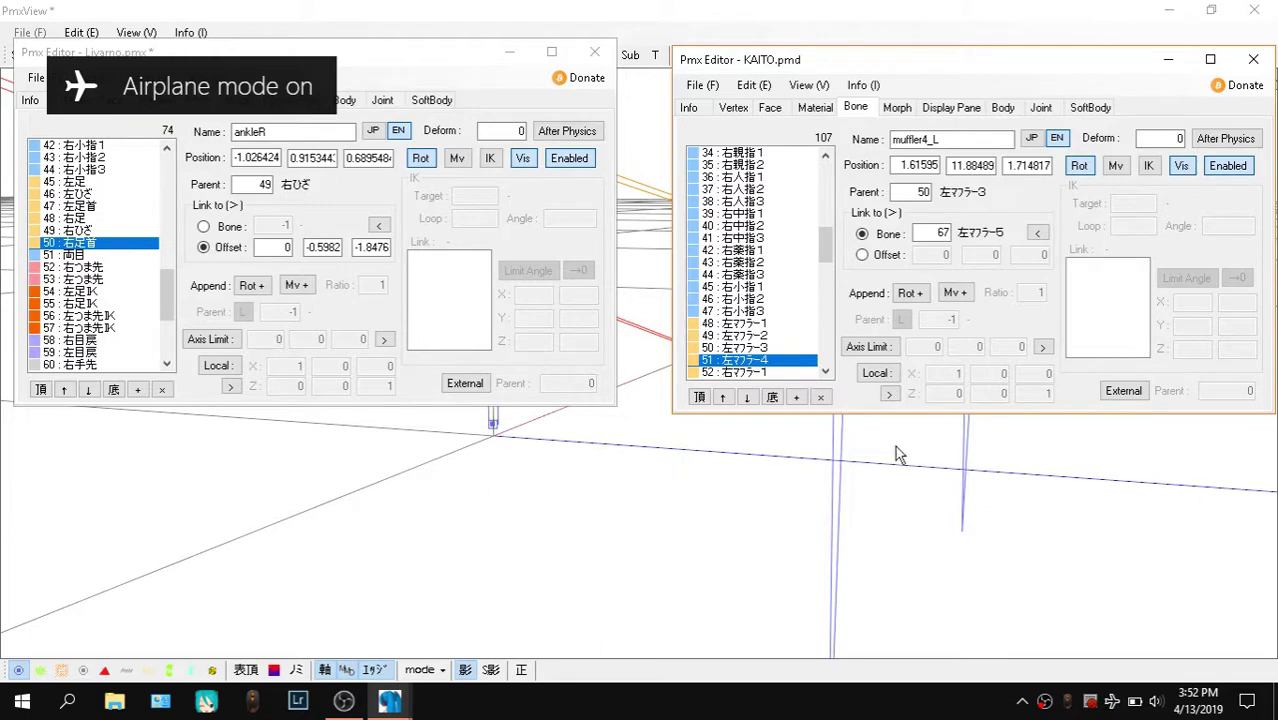
click(790, 504)
key(F2)
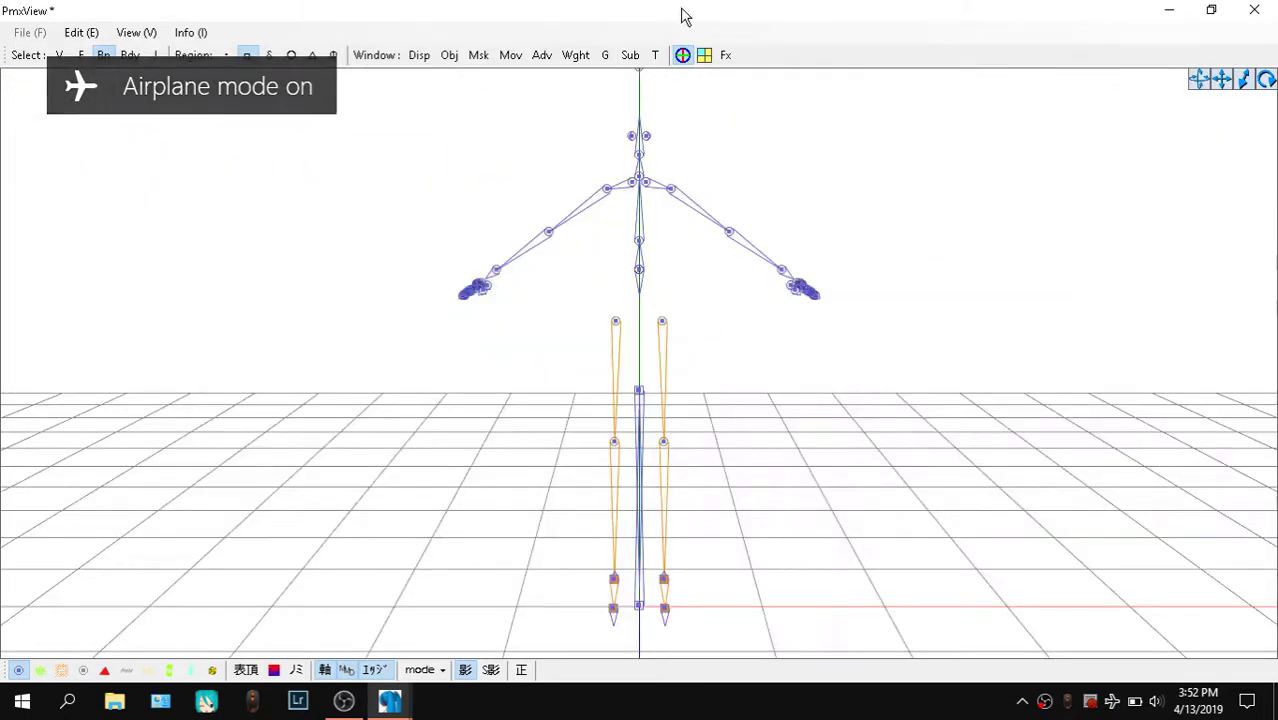
Box-select Livarno's body, leg and left arm bones in the front view of the skeleton
mouse_move(385, 690)
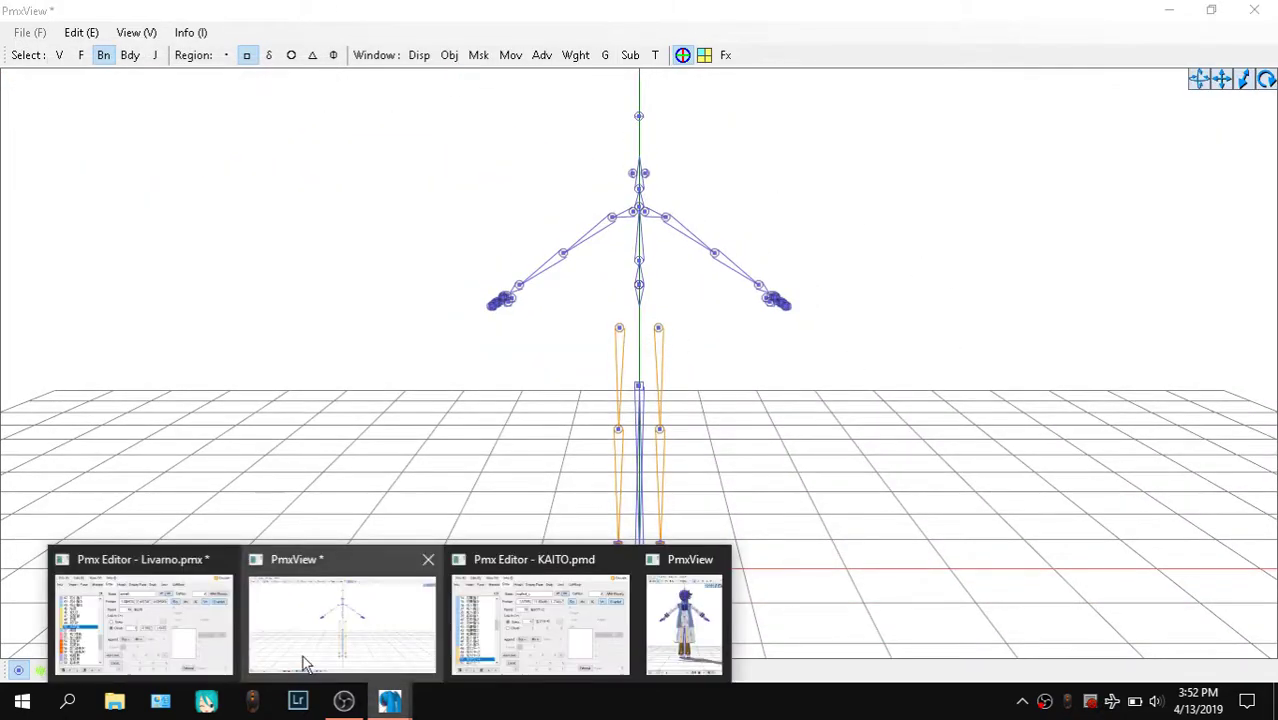
click(183, 627)
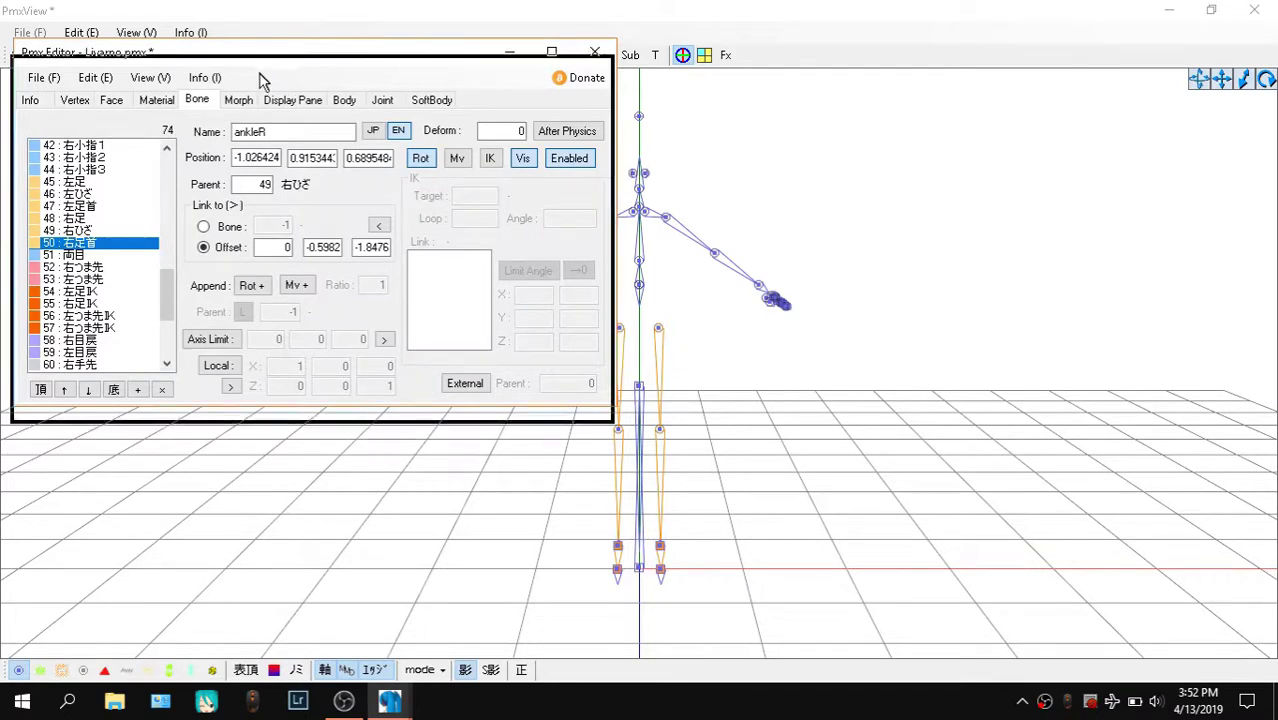
click(845, 131)
drag(568, 88, 1131, 700)
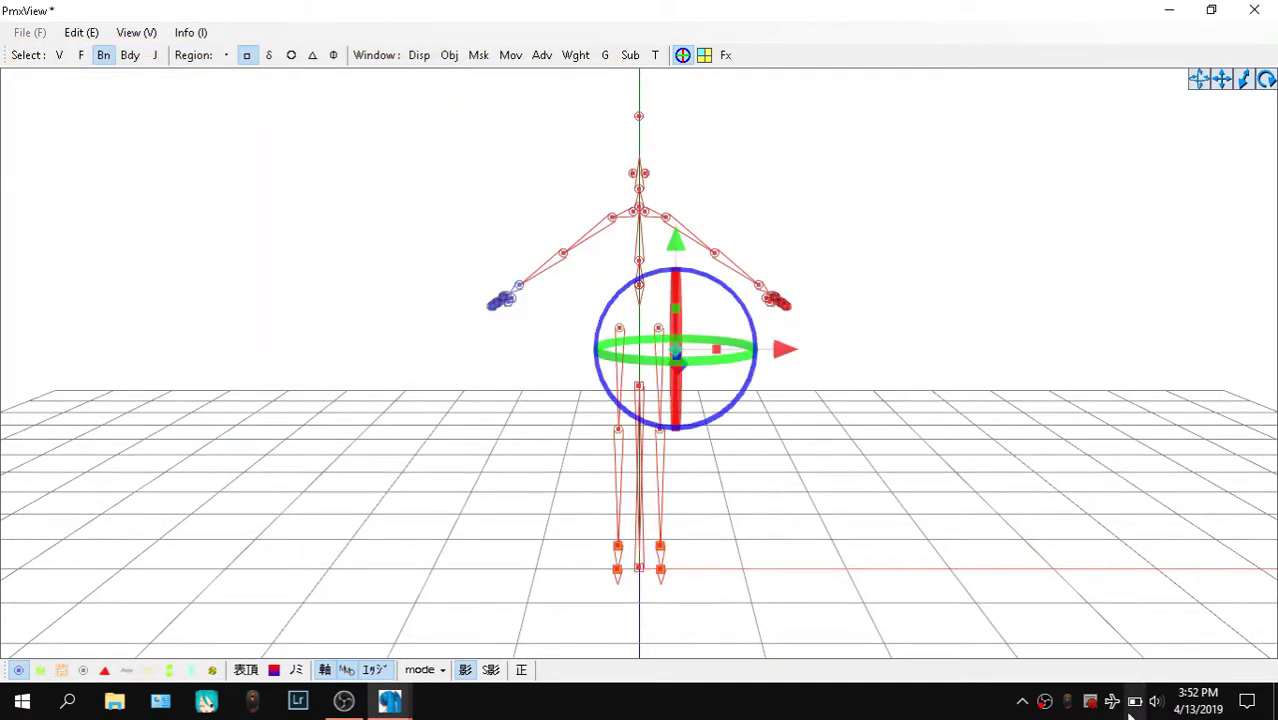
Box-select Livarno's whole skeleton in the front view and clear the selection
click(1025, 384)
drag(519, 79, 855, 447)
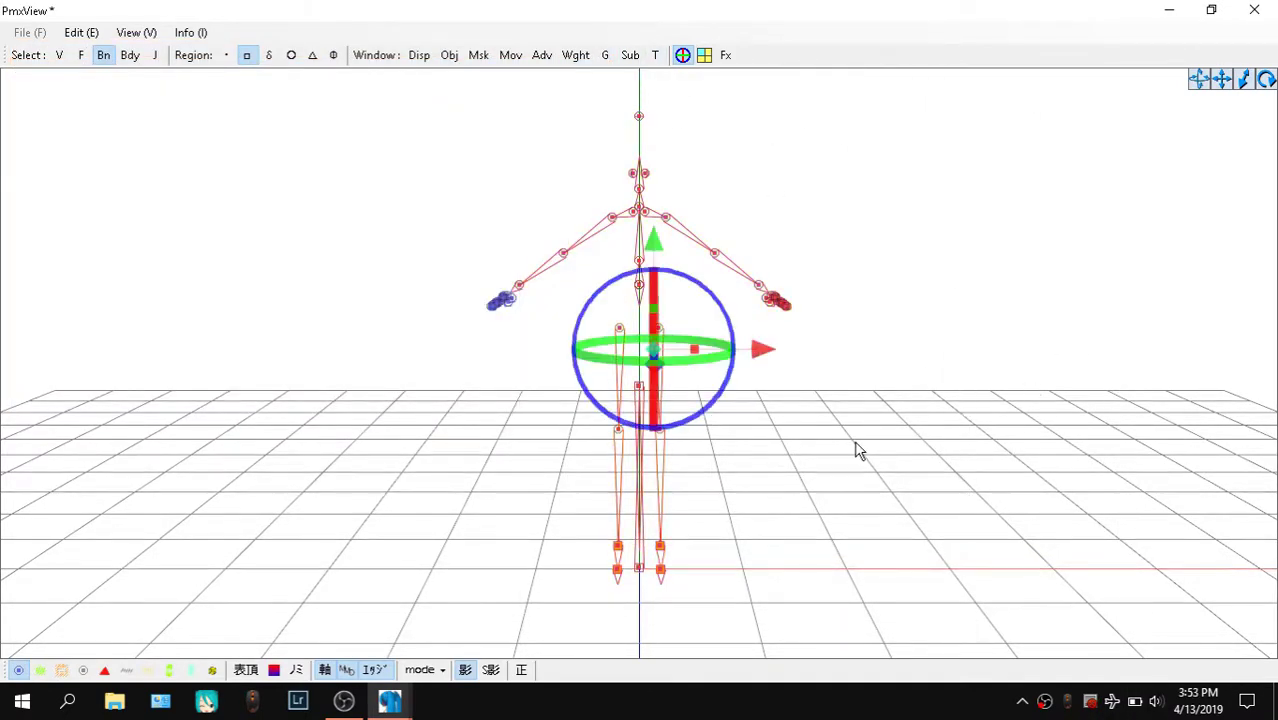
click(855, 447)
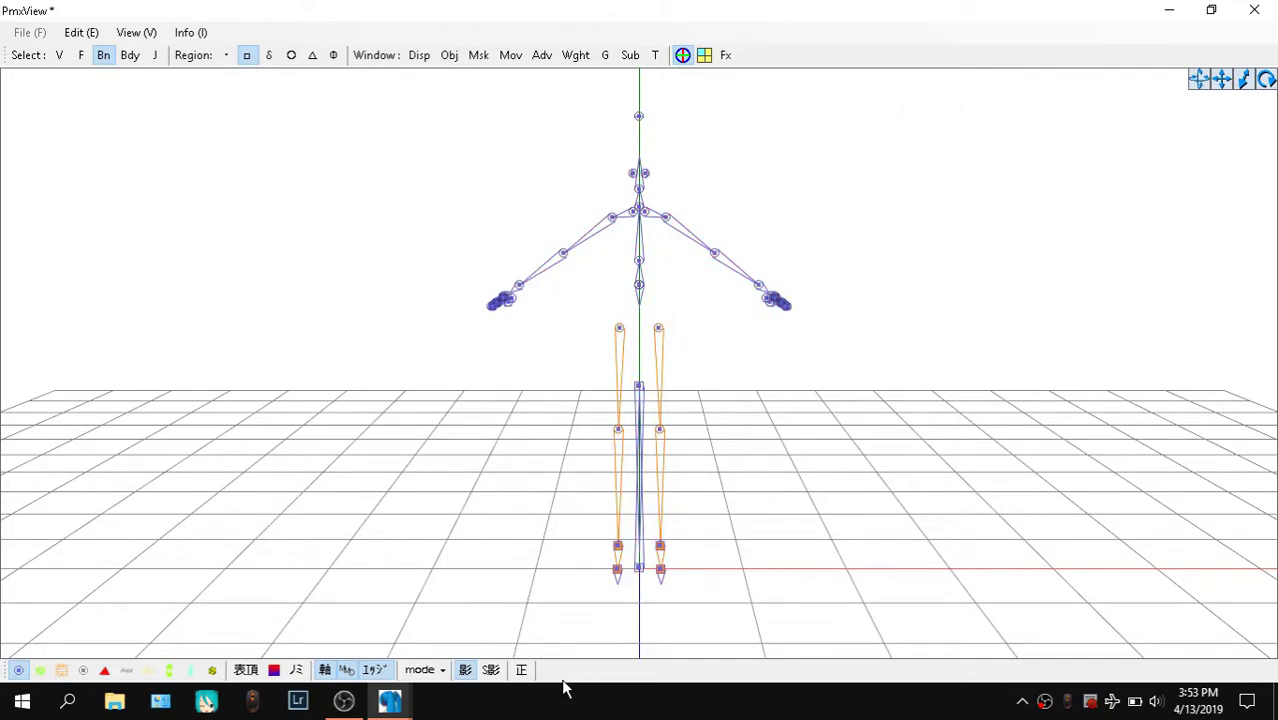
Check the toe bones 53, 左つま先, and 52, 右つま先, in Livarno's bone list
mouse_move(390, 700)
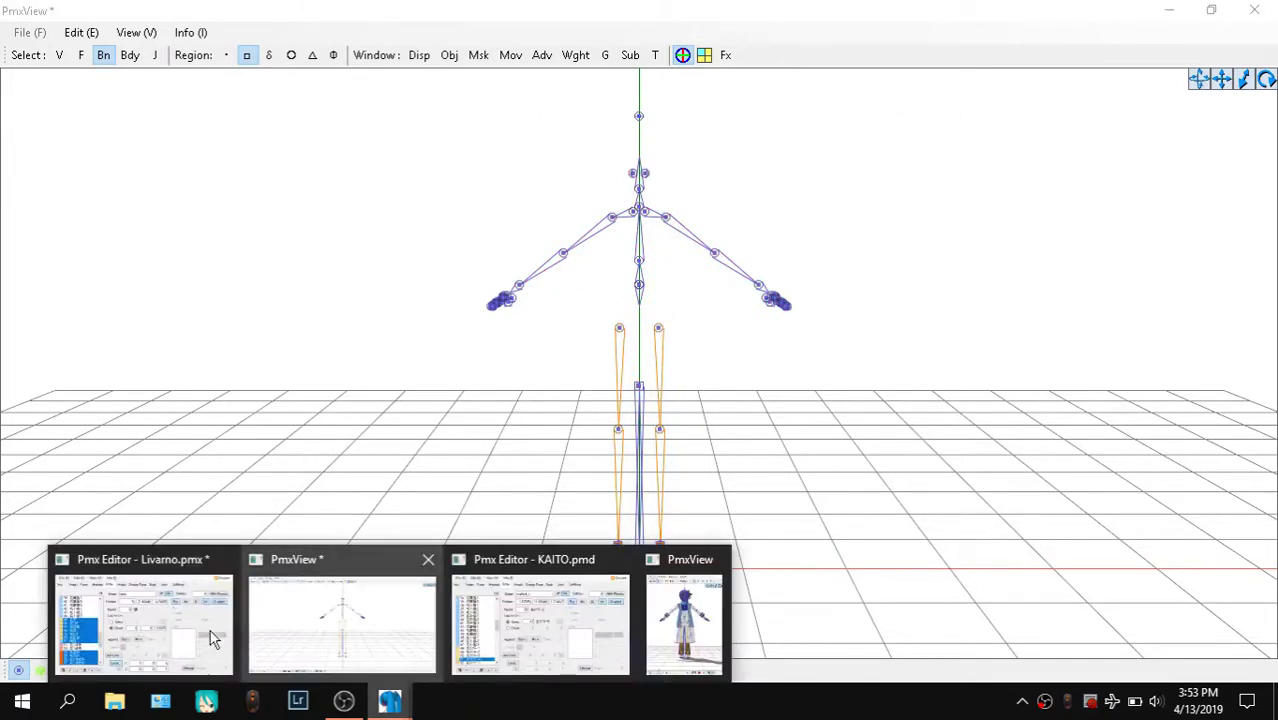
click(152, 612)
drag(314, 80, 350, 84)
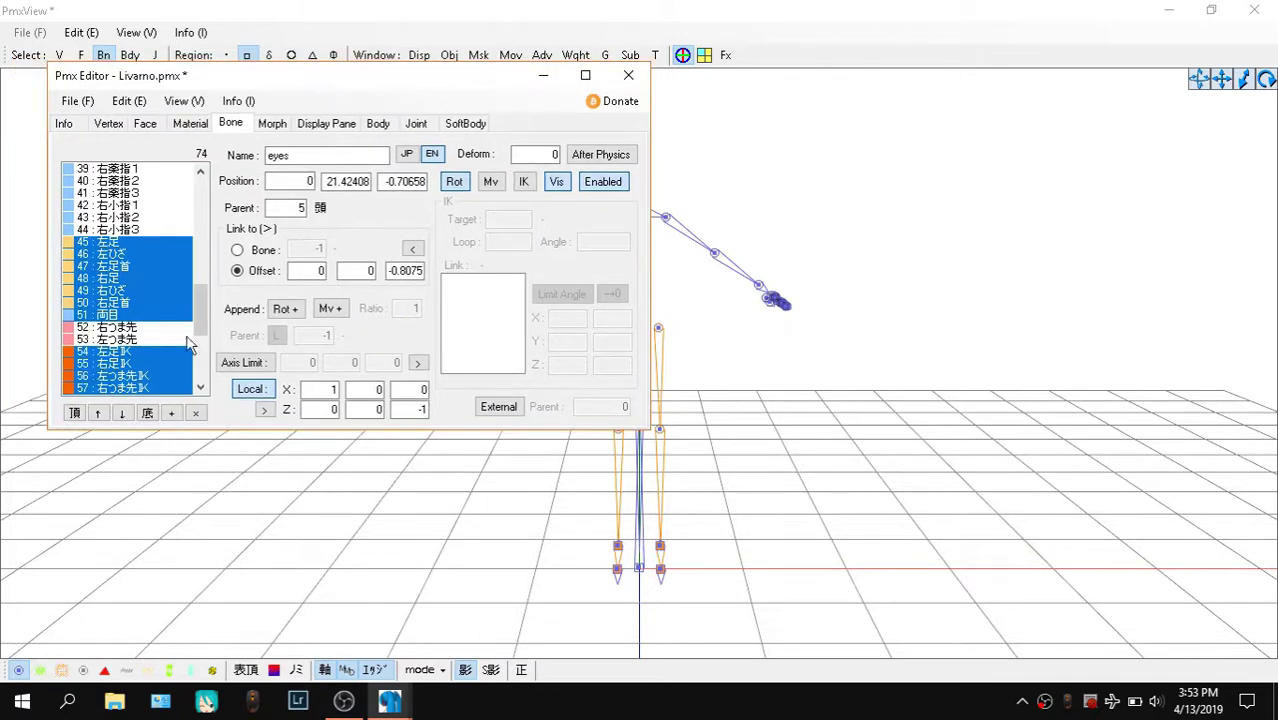
click(140, 340)
click(140, 329)
Review Livarno's bones one by one from 0, 全ての親, to 12, 左手首, with the skeleton visible beside the bone list
scroll(146, 243, up, 13)
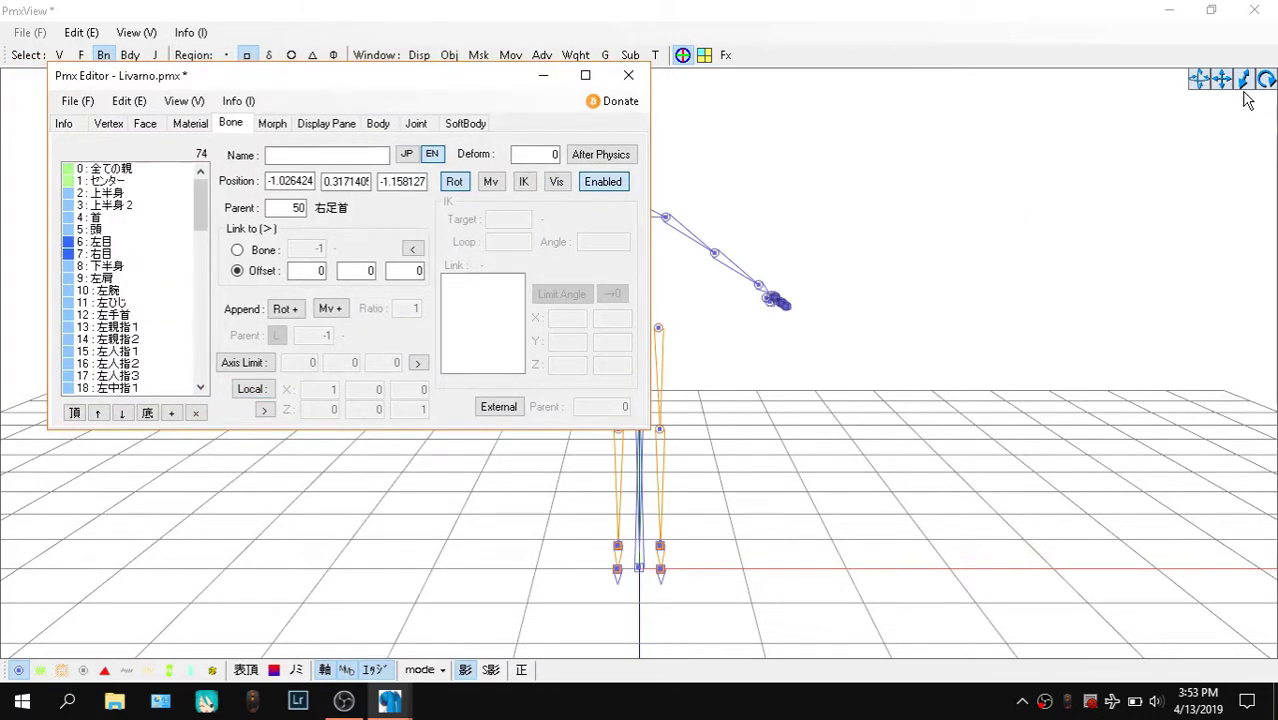
drag(1222, 81, 1276, 86)
mouse_move(390, 702)
click(174, 610)
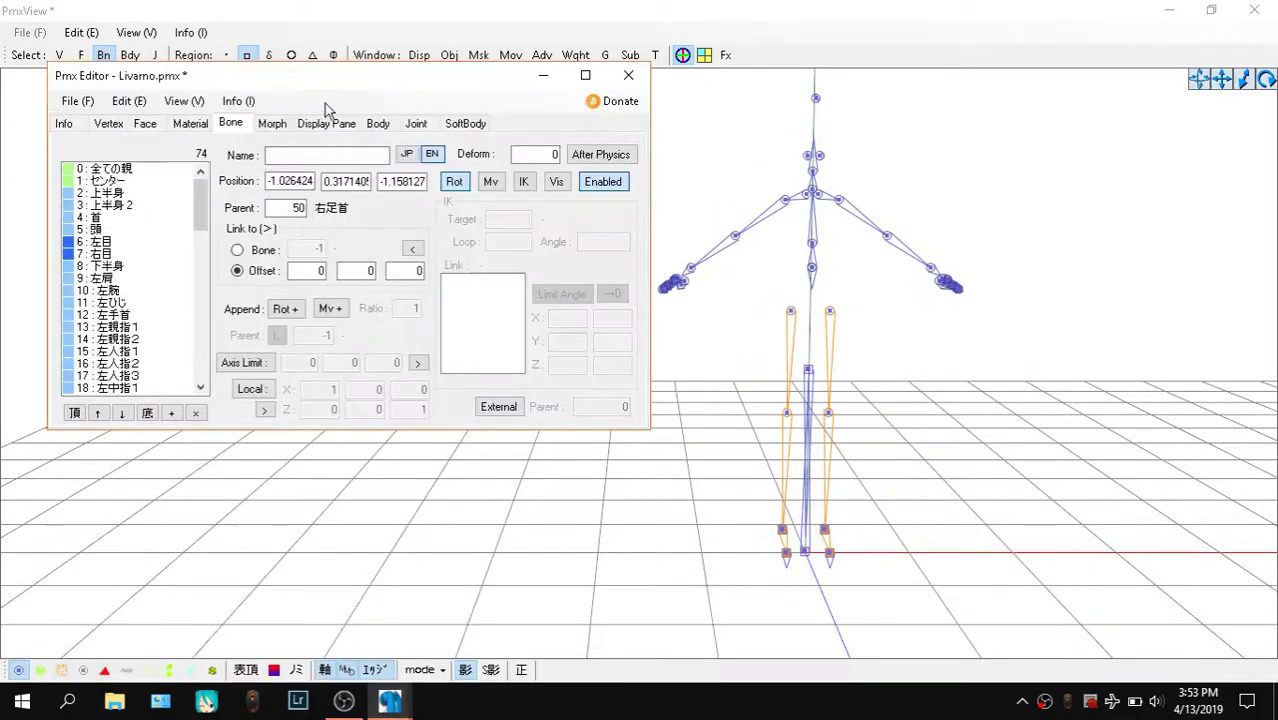
click(127, 170)
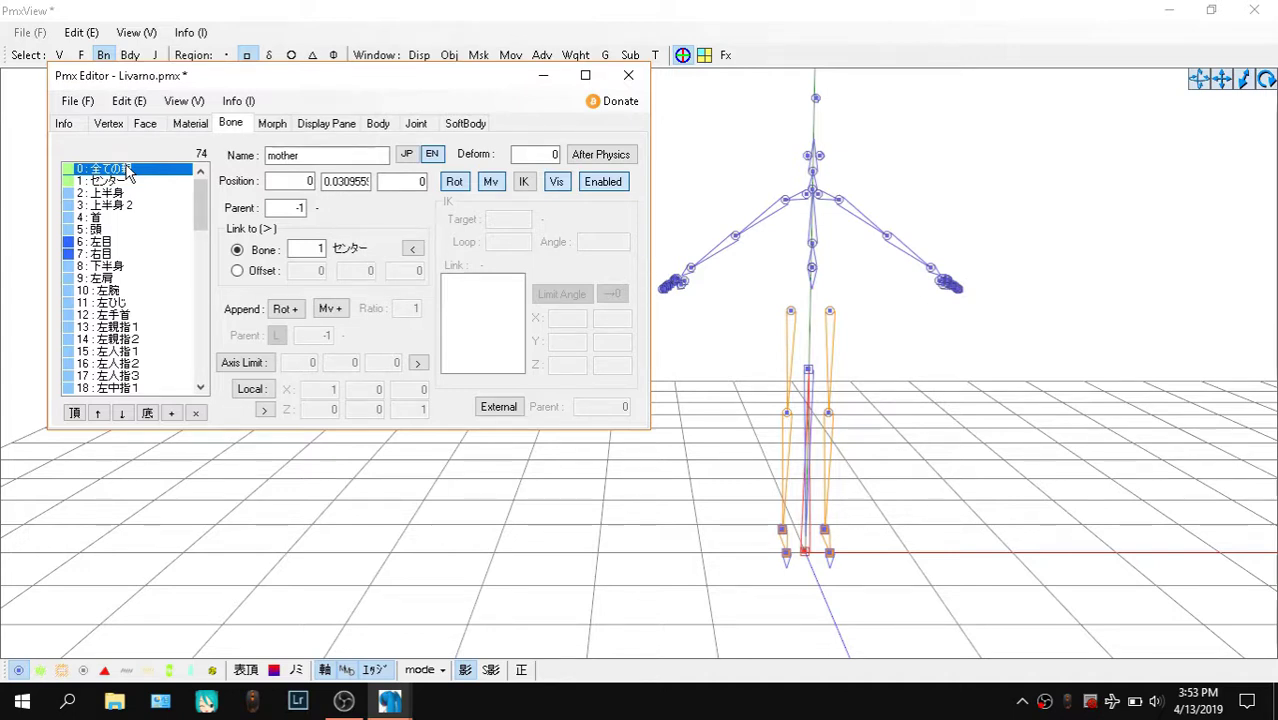
key(Down)
key(Down)
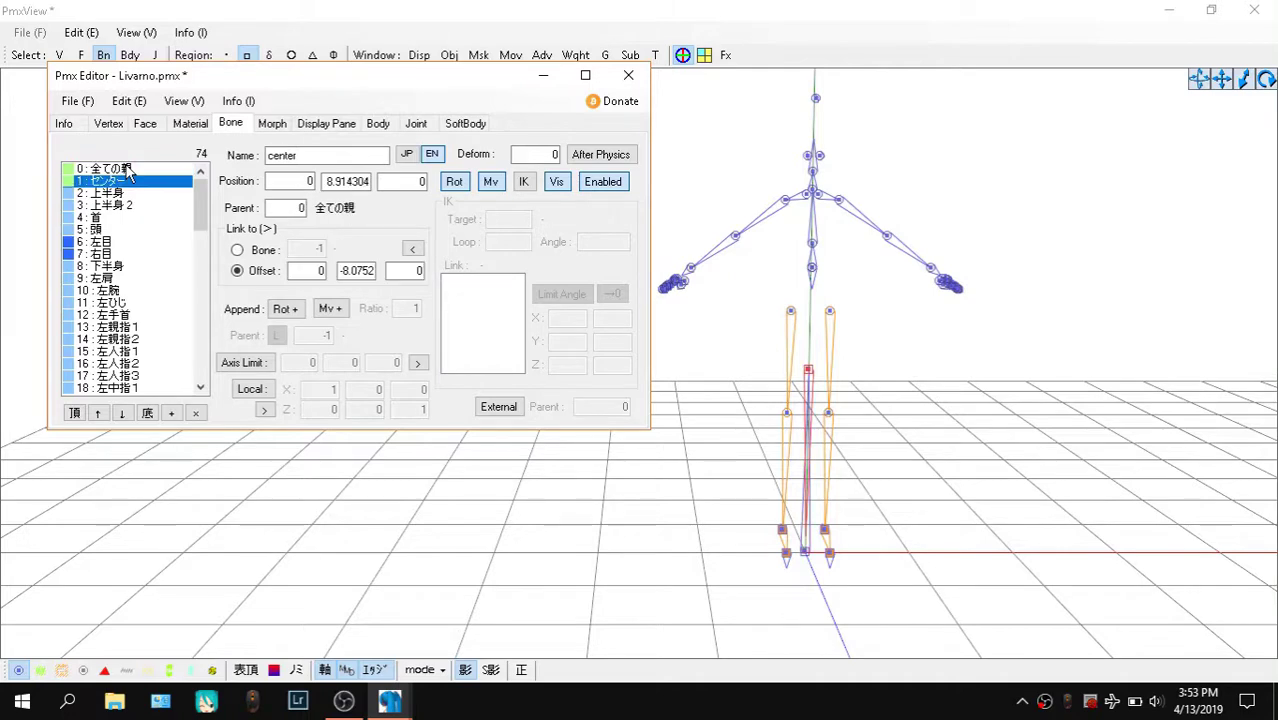
key(Down)
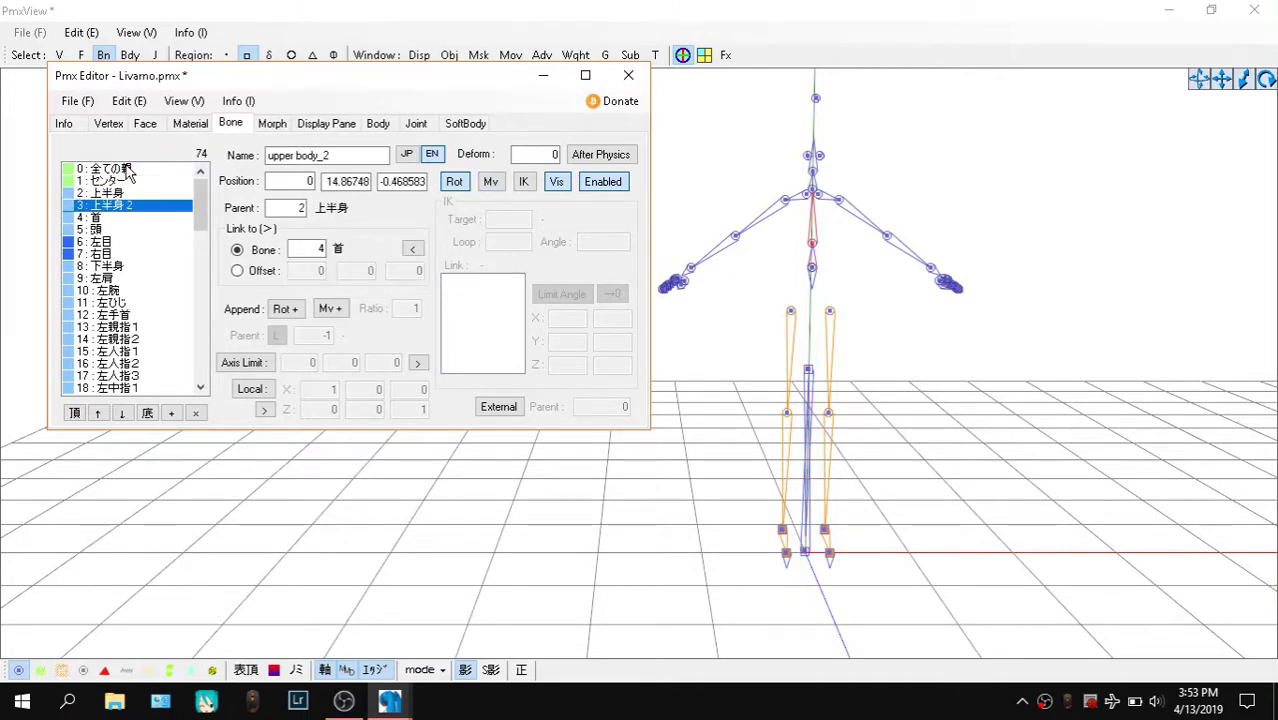
key(Down)
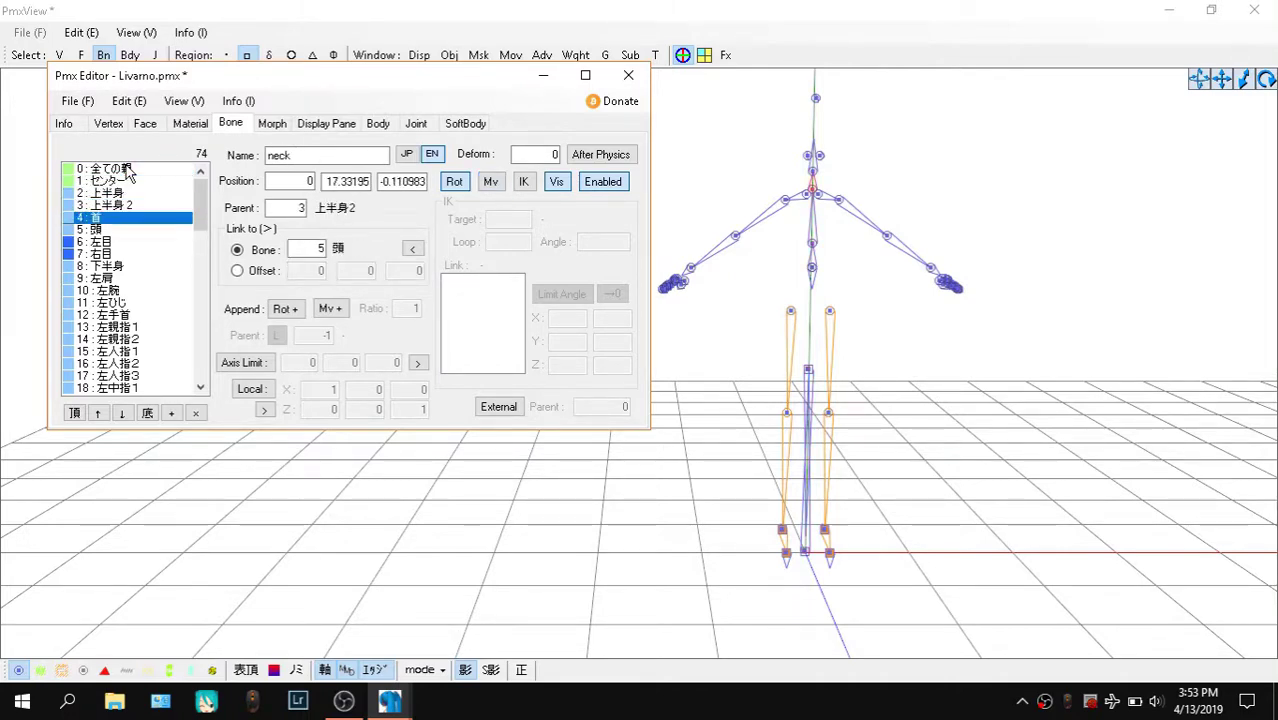
key(Up)
key(Down)
key(Down)
key(Down)
key(Down)
key(Down)
key(Down)
key(Down)
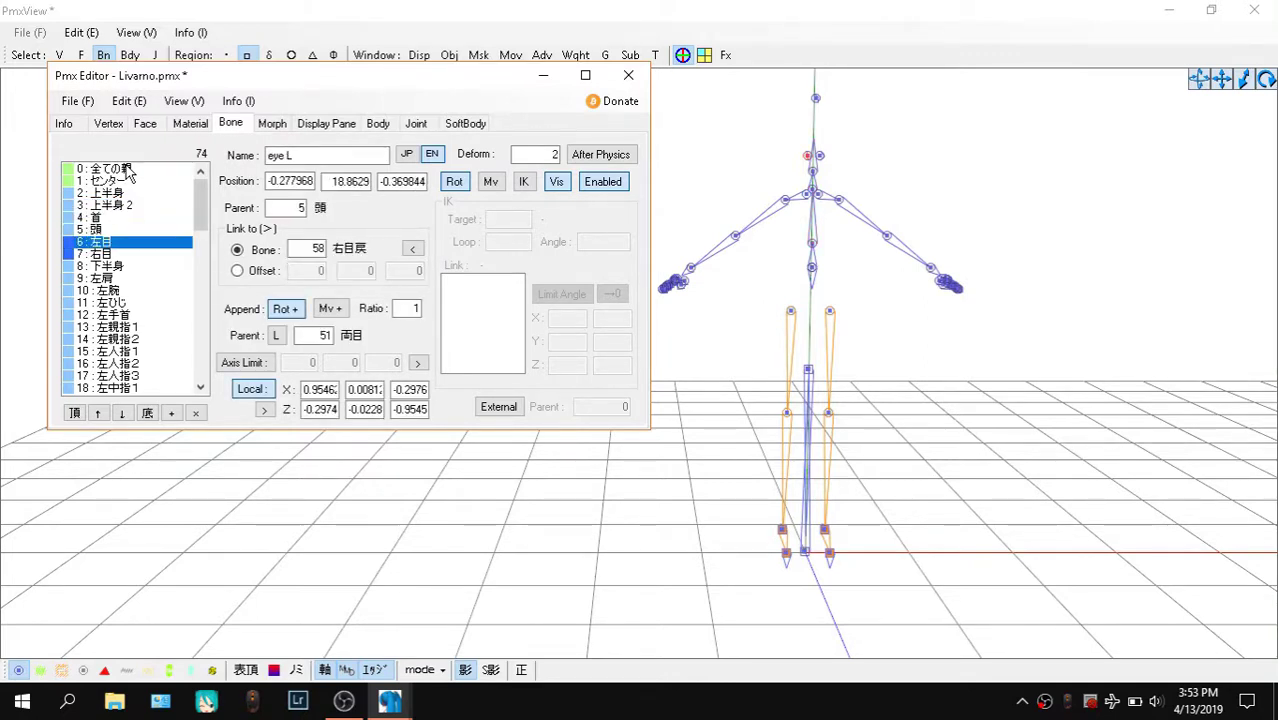
key(Down)
key(Down)
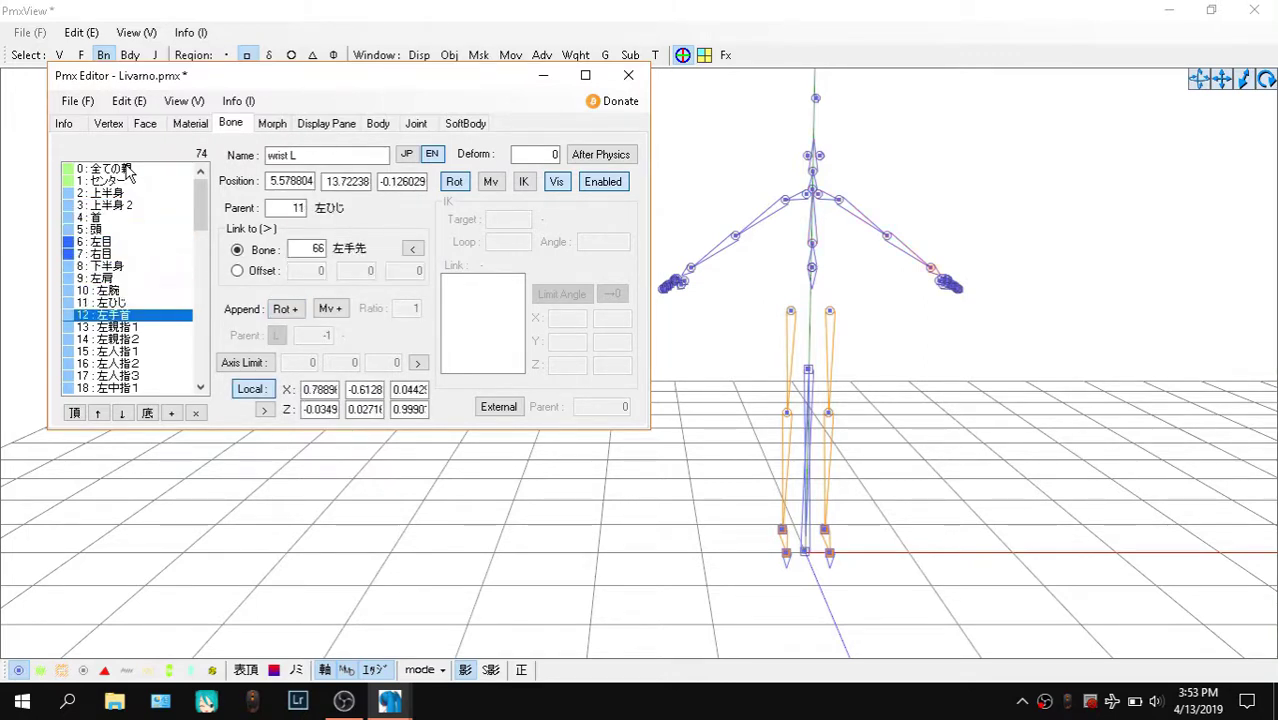
Review Livarno's left finger, right arm and right finger bones one by one, from 13 to 40, 右薬指2
key(Down)
key(Up)
key(Up)
key(Down)
key(Down)
key(Down)
key(Down)
key(Down)
key(Down)
key(Down)
key(Down)
key(Down)
key(Down)
key(Down)
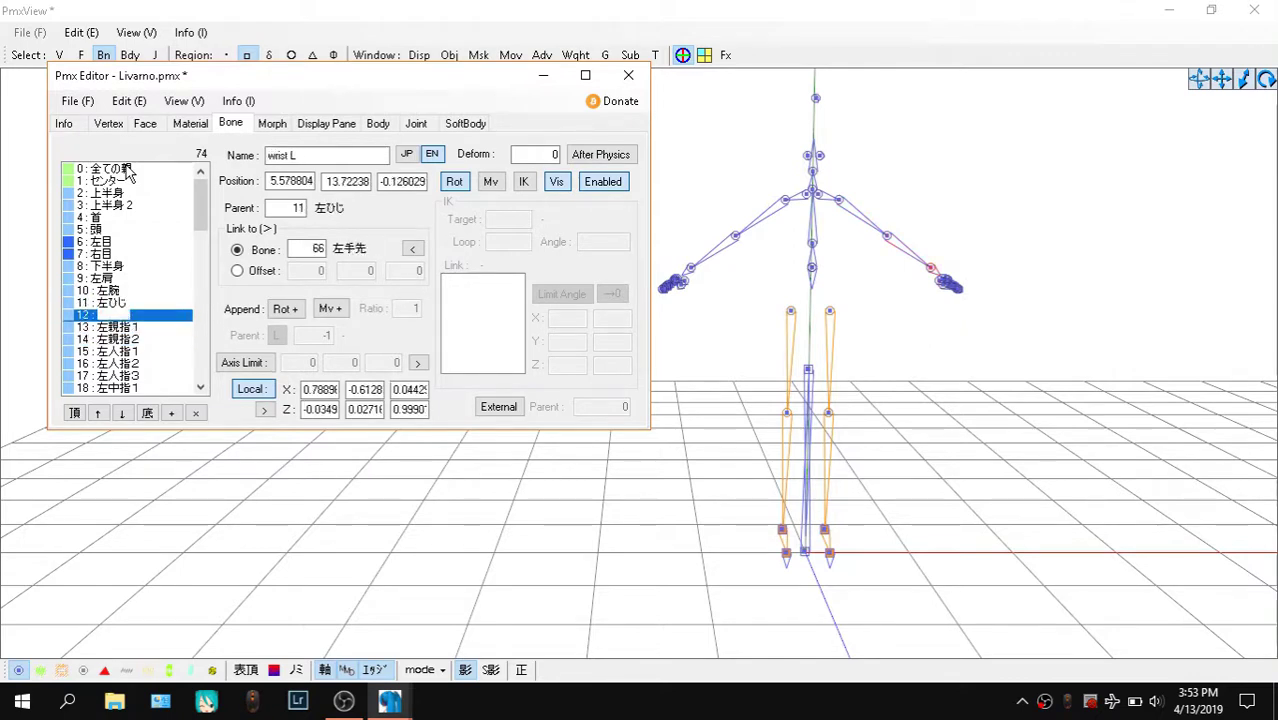
key(Down)
key(Down)
key(Down)
key(Down)
key(Down)
key(Down)
key(Down)
key(Down)
key(Down)
key(Down)
key(Down)
key(Down)
key(Down)
key(Down)
key(Down)
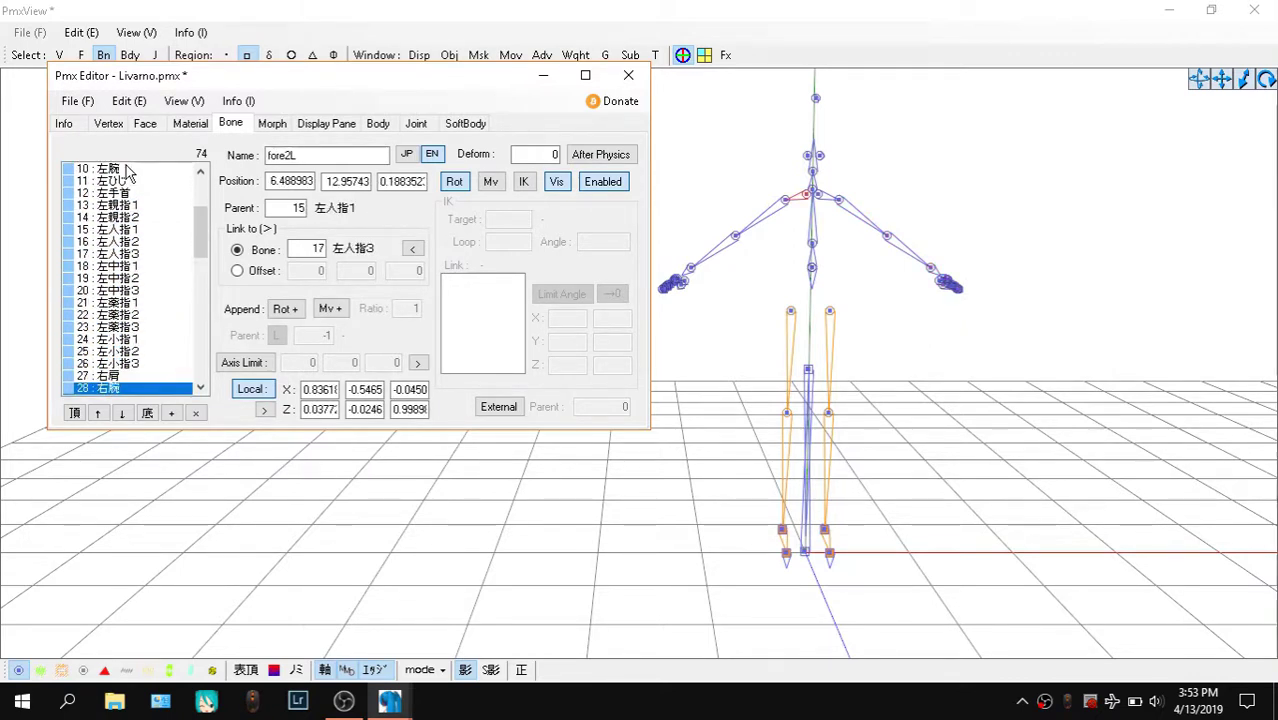
key(Down)
key(Down)
key(Down)
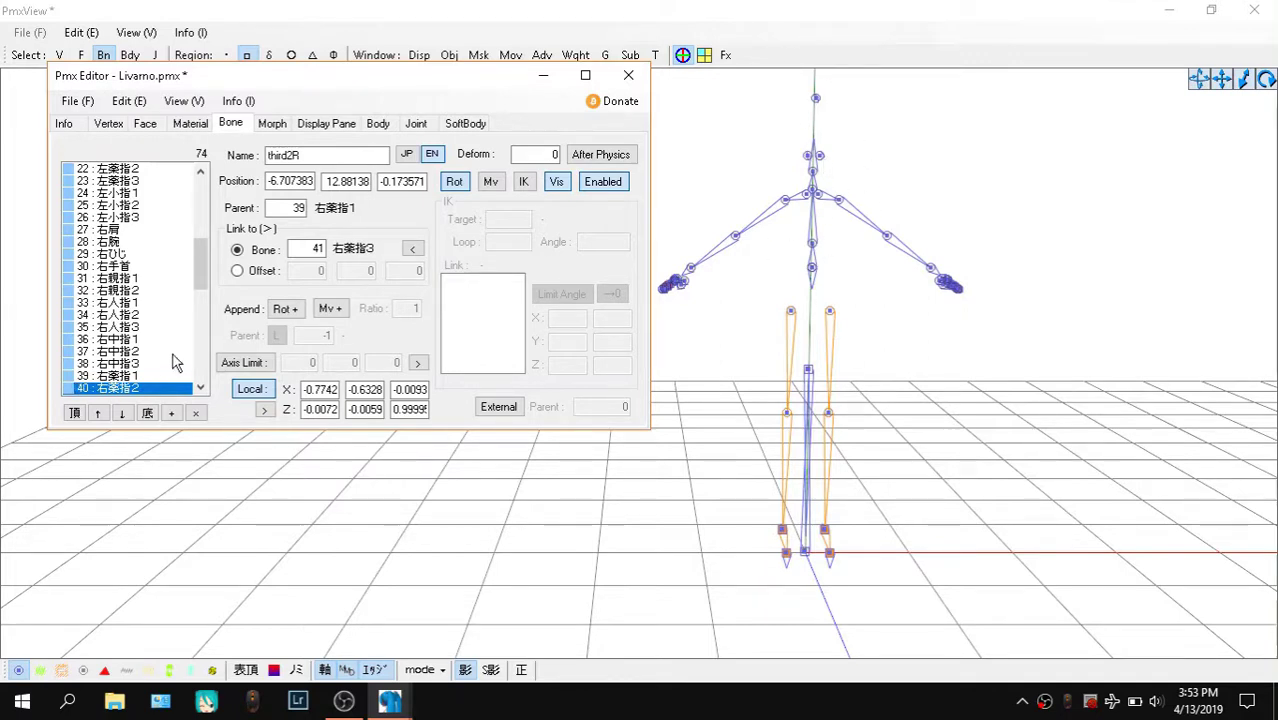
Review Livarno's remaining right finger, leg, toe and IK bones one by one, from 41 to 57, 右つま先IK
key(Down)
key(Down)
key(Down)
key(Down)
key(Down)
key(Down)
key(Down)
key(Down)
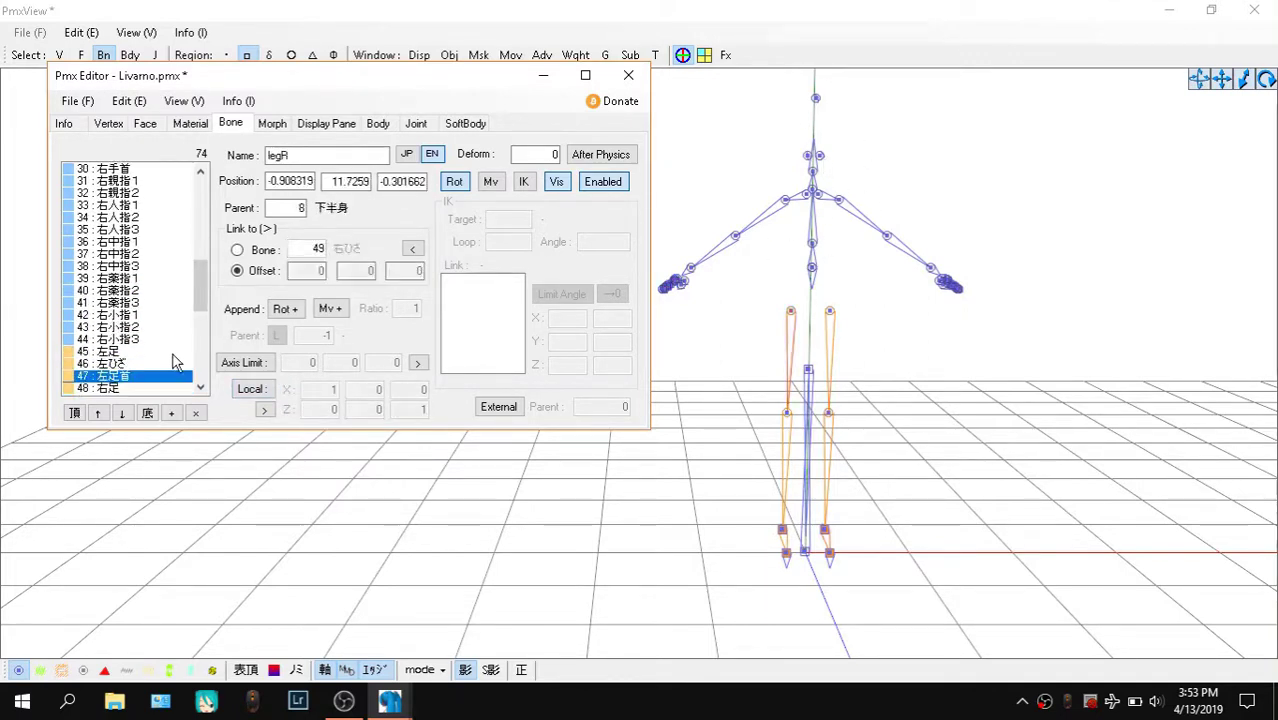
key(Up)
key(Up)
key(Up)
key(Down)
key(Down)
key(Down)
key(Down)
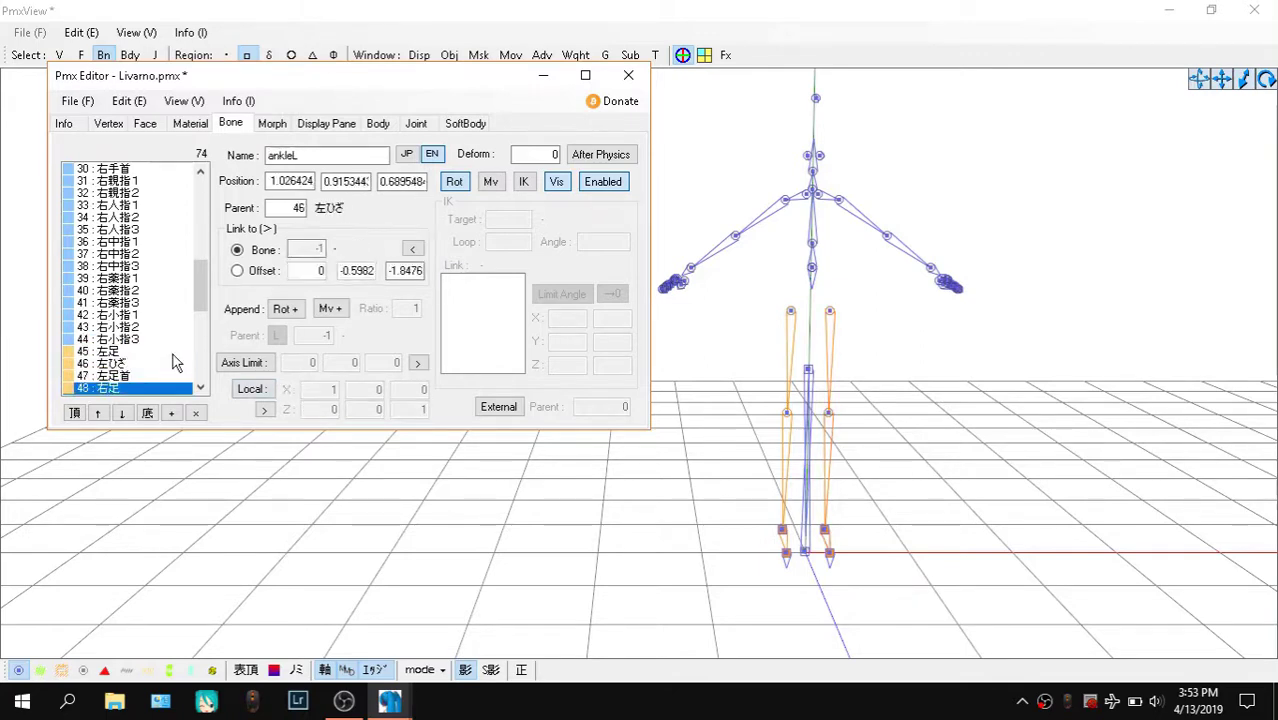
key(Down)
key(Down)
key(Down)
key(Down)
key(Down)
key(Down)
key(Down)
key(Down)
key(Down)
key(Down)
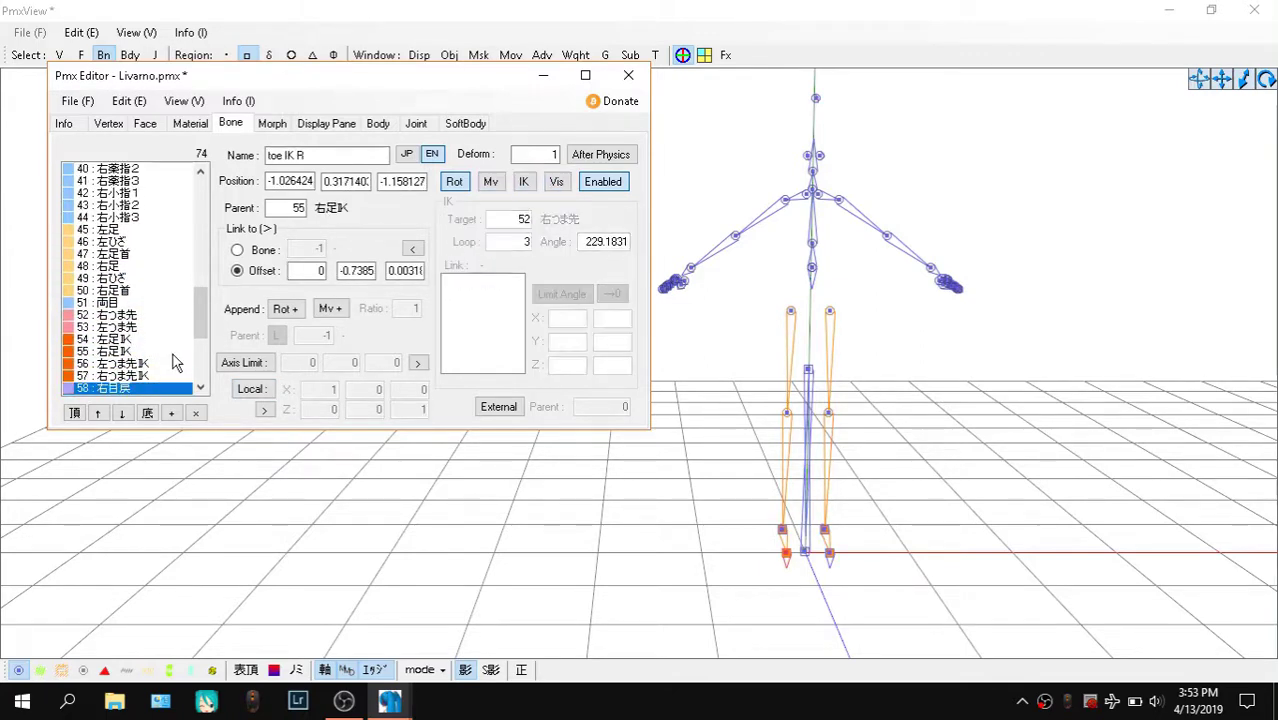
Check the eye bones 58 and 59 and the hand tip bones 60 through 63, and return to bone 58
key(Down)
key(Down)
key(Up)
key(Up)
key(Down)
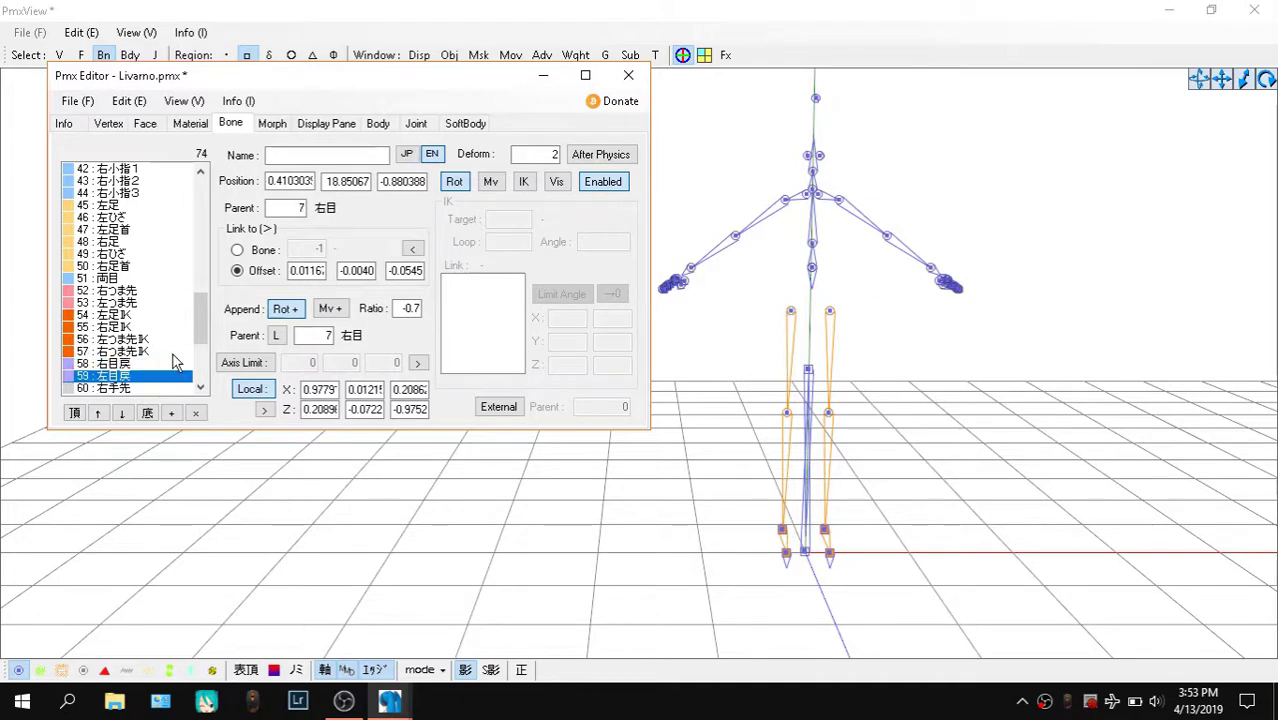
key(Down)
key(Down)
key(Down)
key(Down)
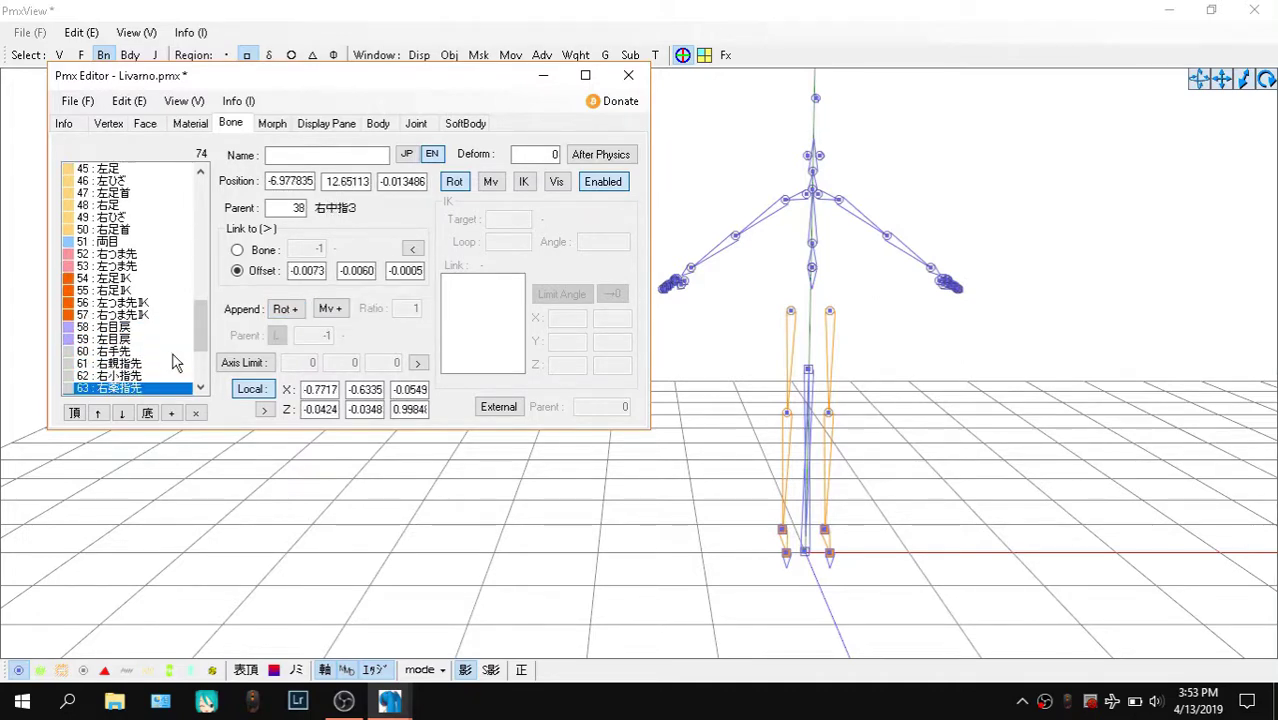
key(Up)
key(Up)
key(Up)
key(Up)
key(Up)
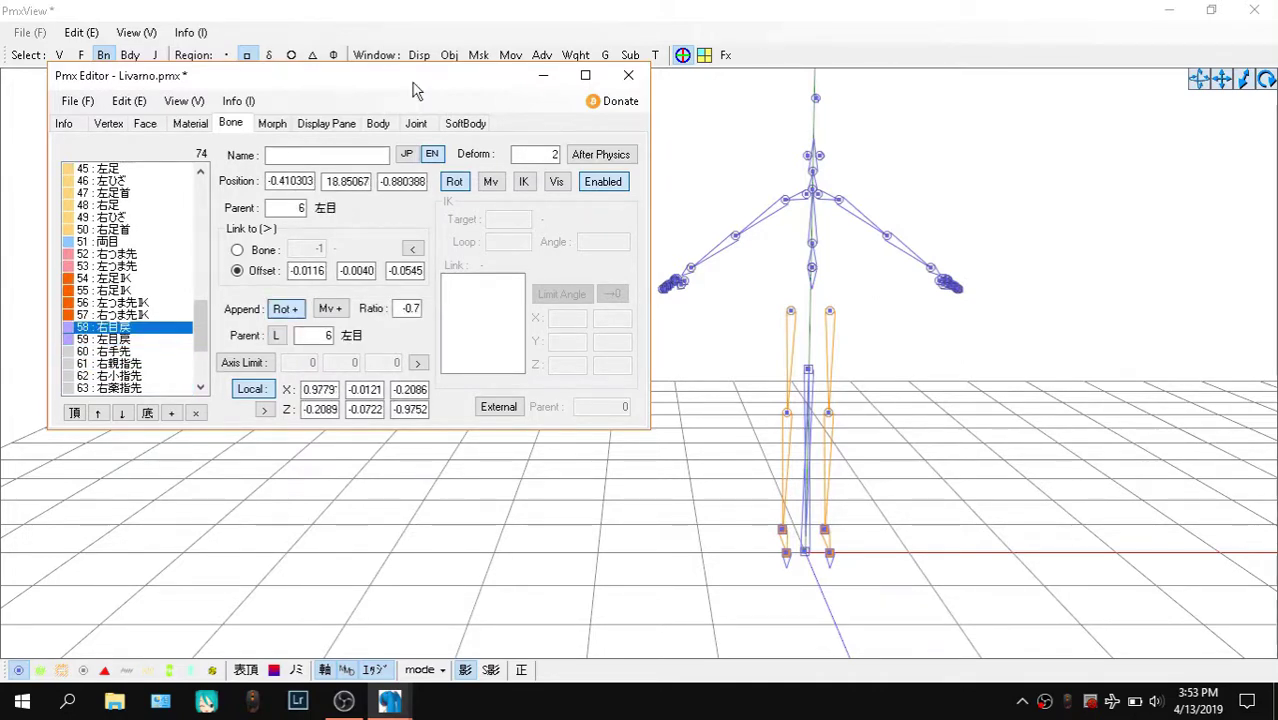
Display and copy the Japanese name of bone 58, 右目戻, and open Google Chrome
click(407, 155)
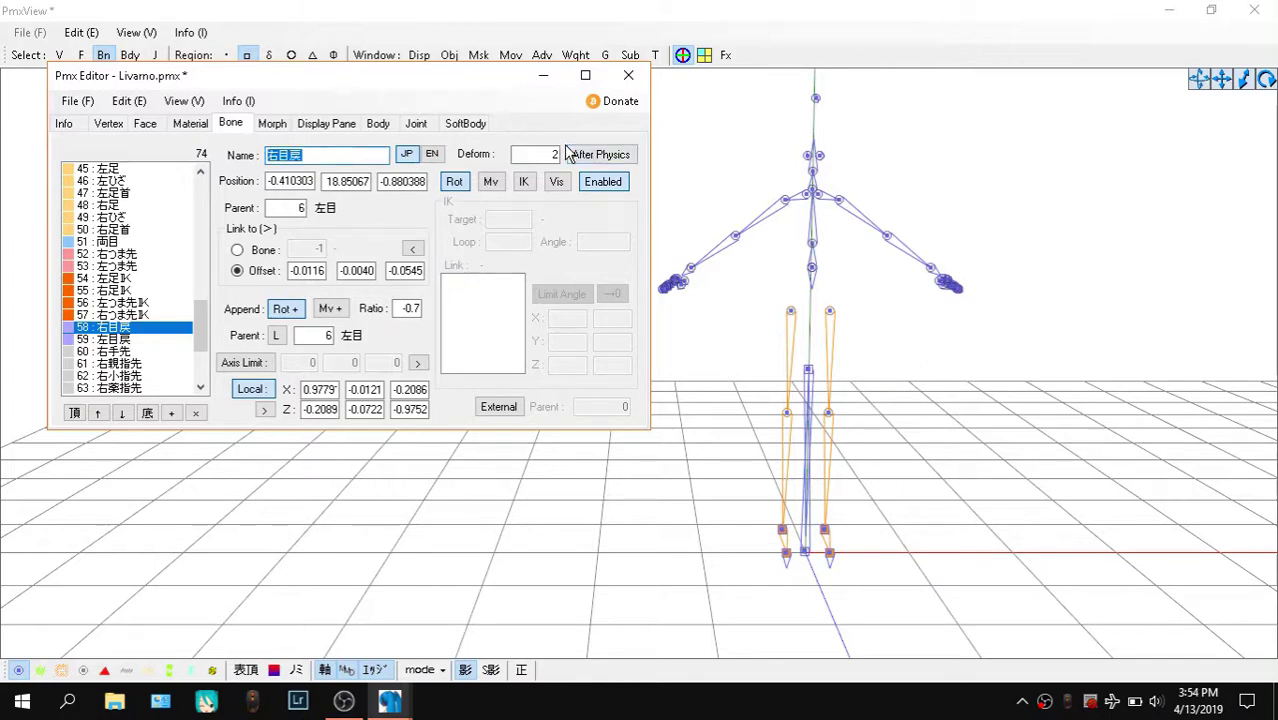
click(22, 701)
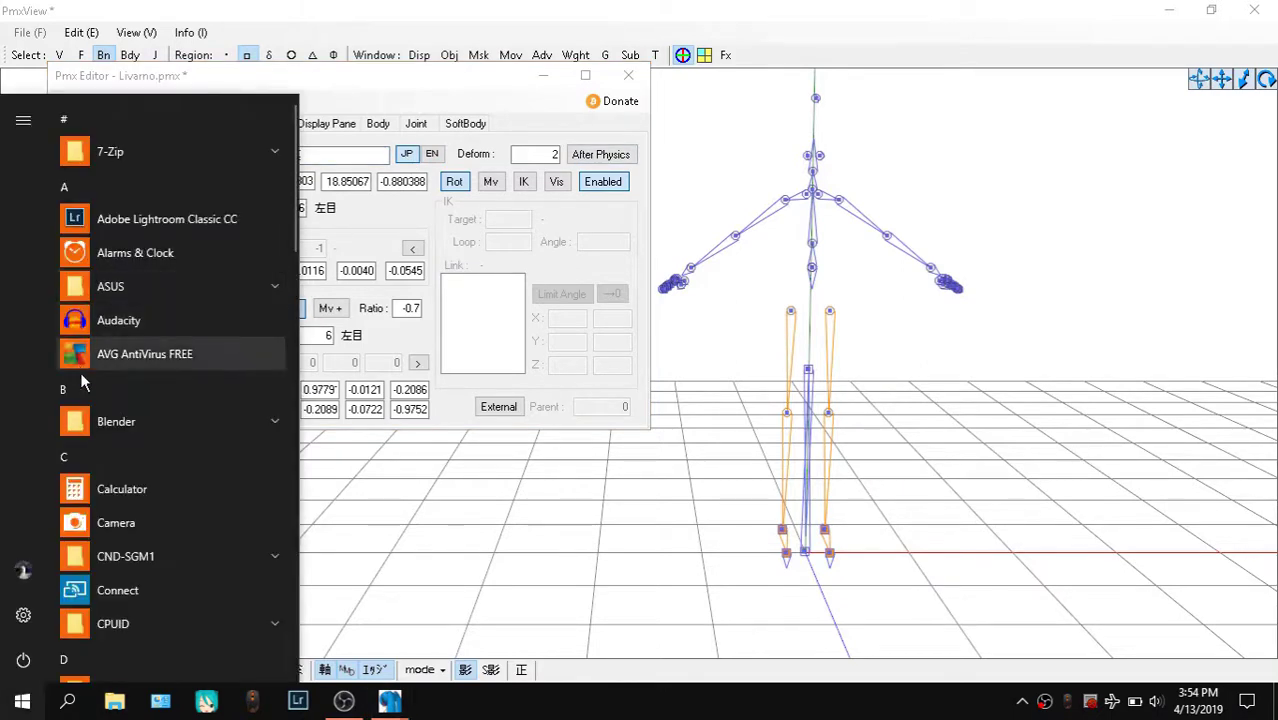
scroll(157, 380, down, 1)
scroll(167, 483, down, 5)
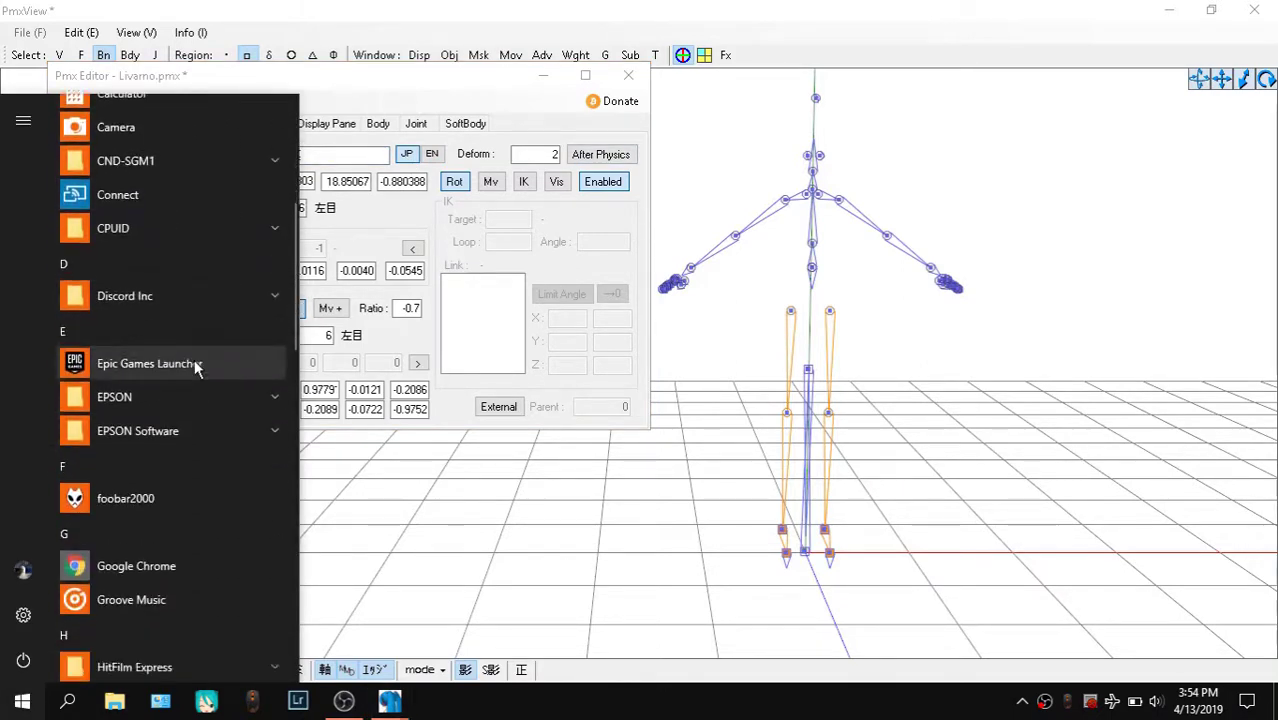
scroll(180, 315, up, 3)
scroll(149, 352, down, 8)
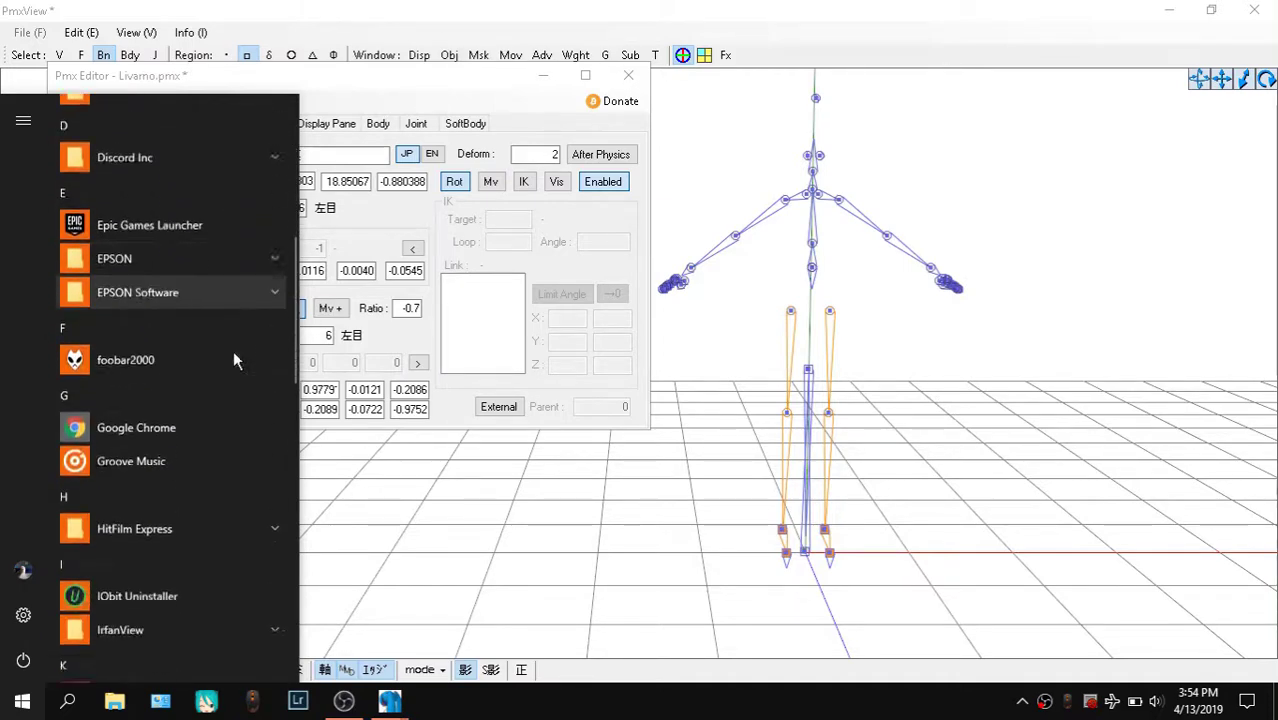
click(179, 348)
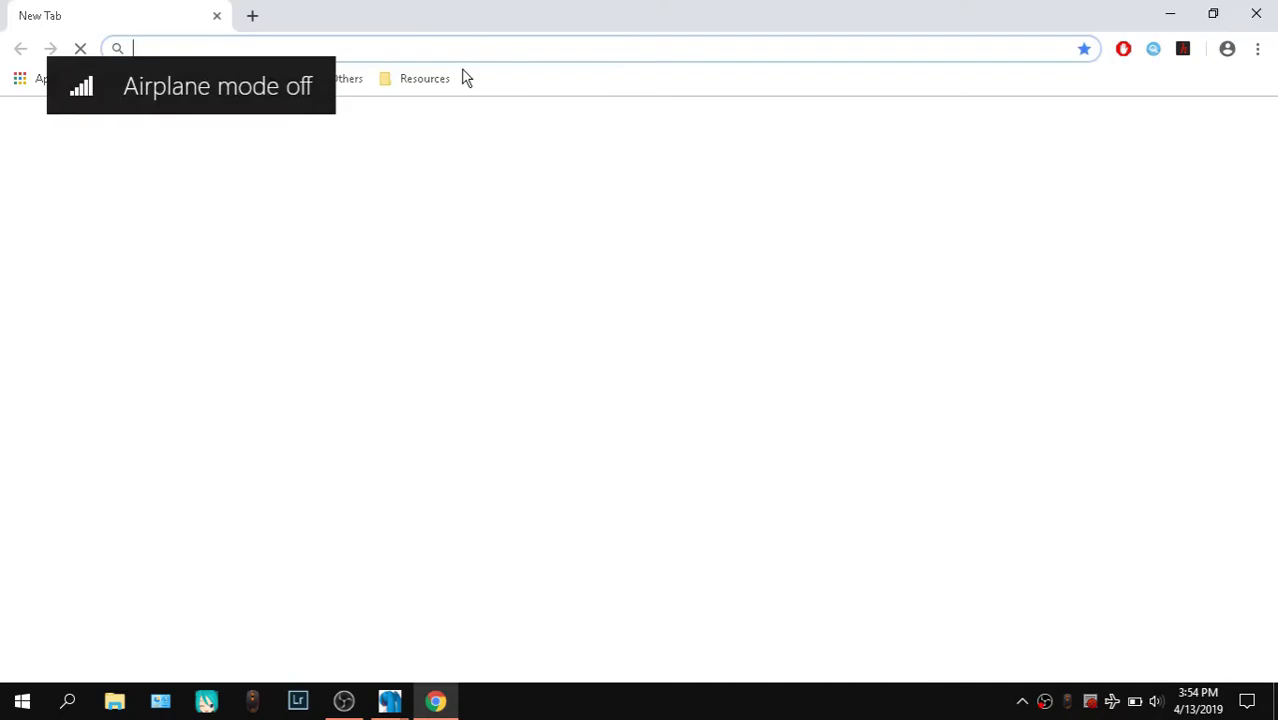
Open translate.google.com and translate 右目戻 from Japanese to English
text(tr)
key(Return)
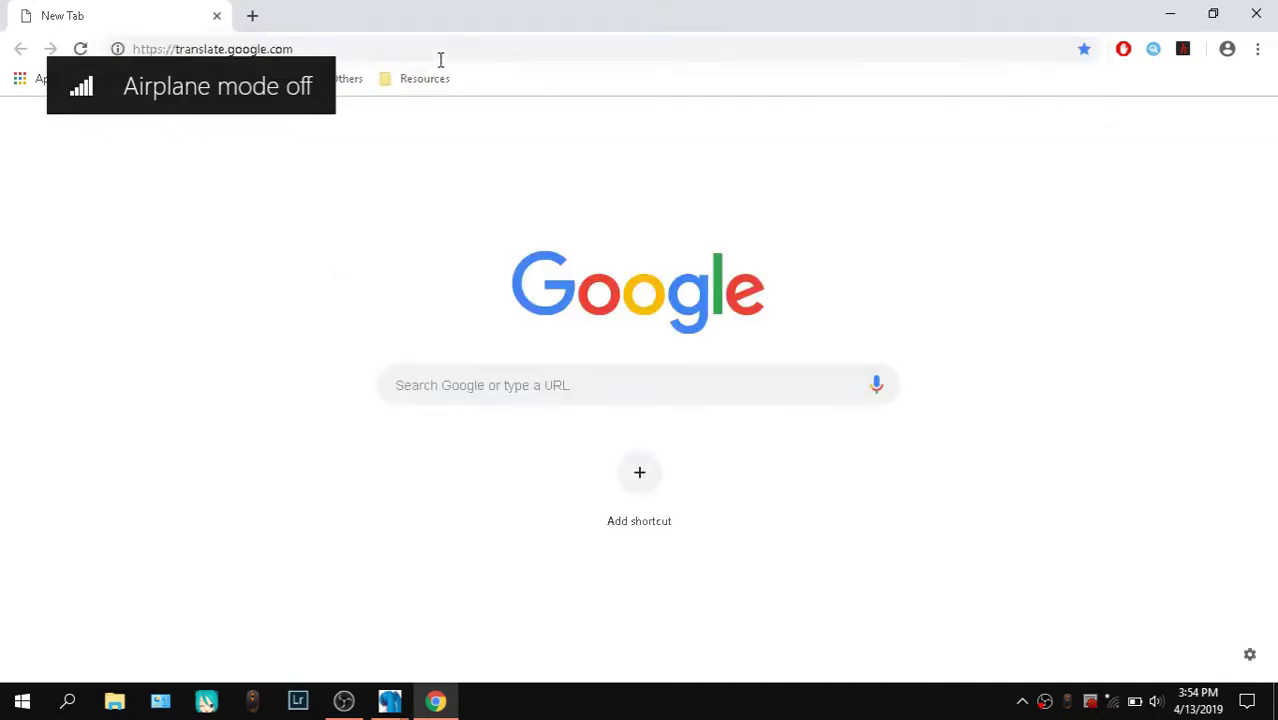
click(79, 50)
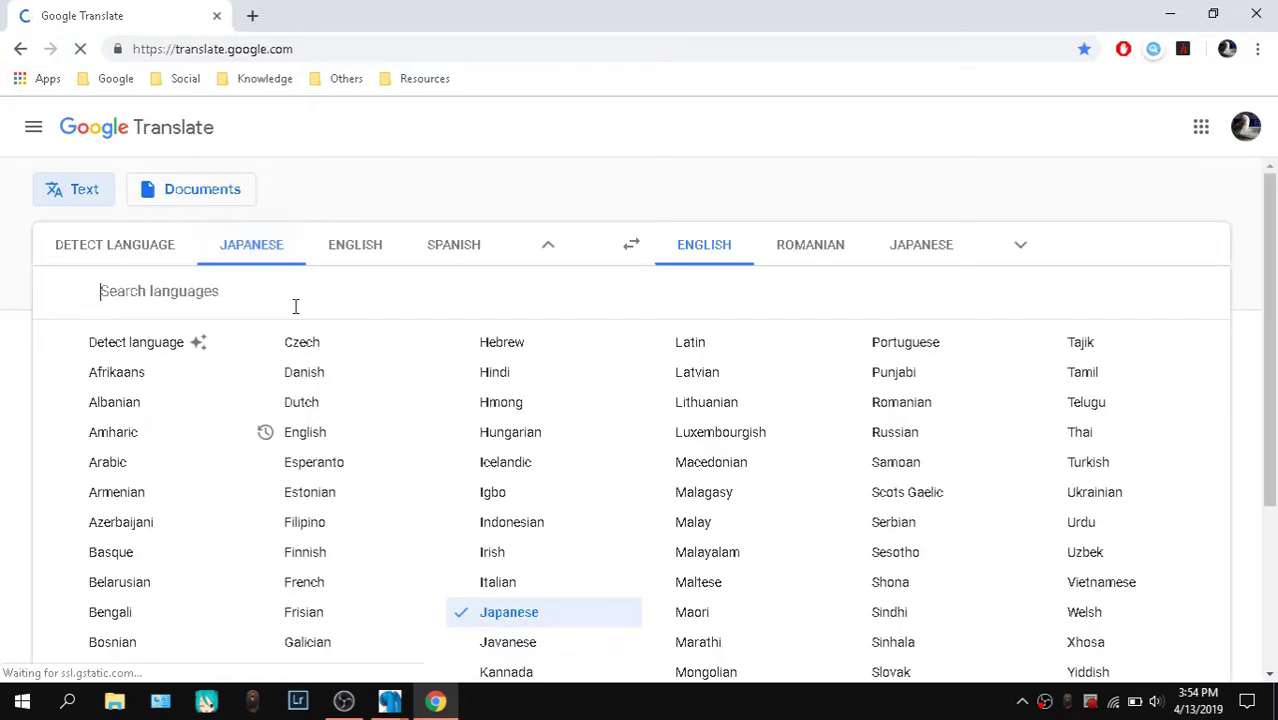
click(265, 255)
click(262, 255)
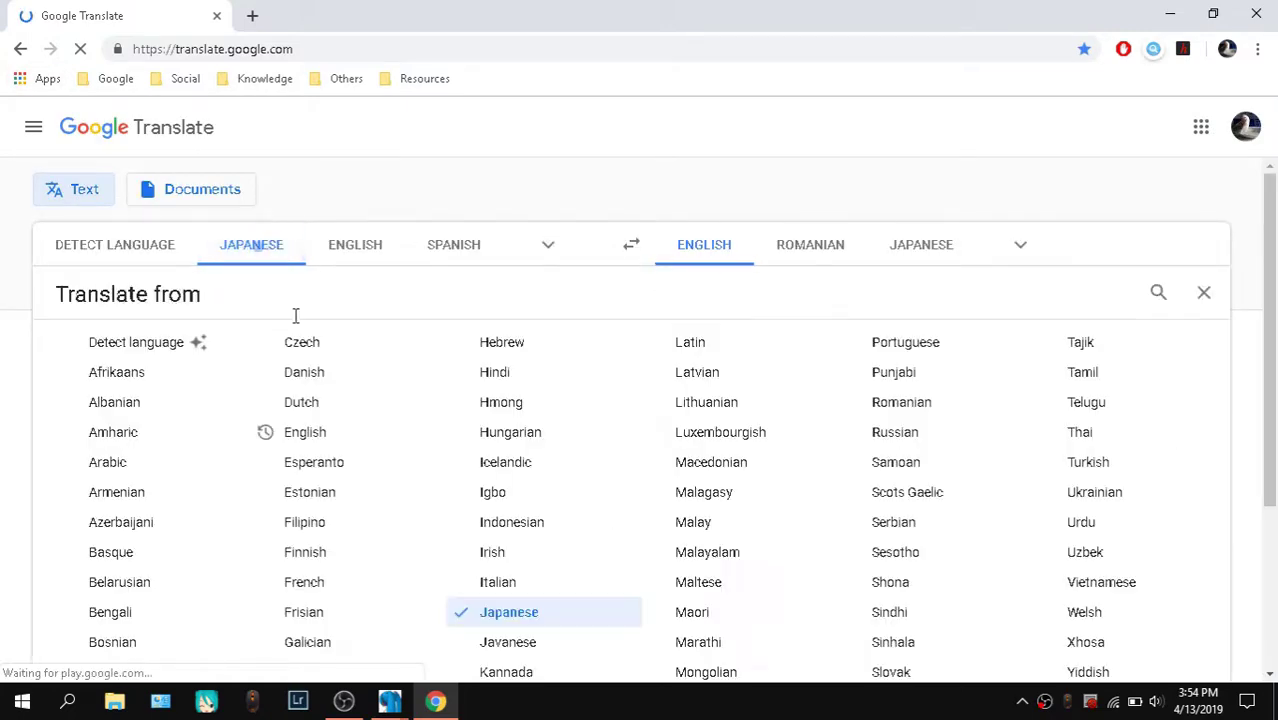
click(258, 252)
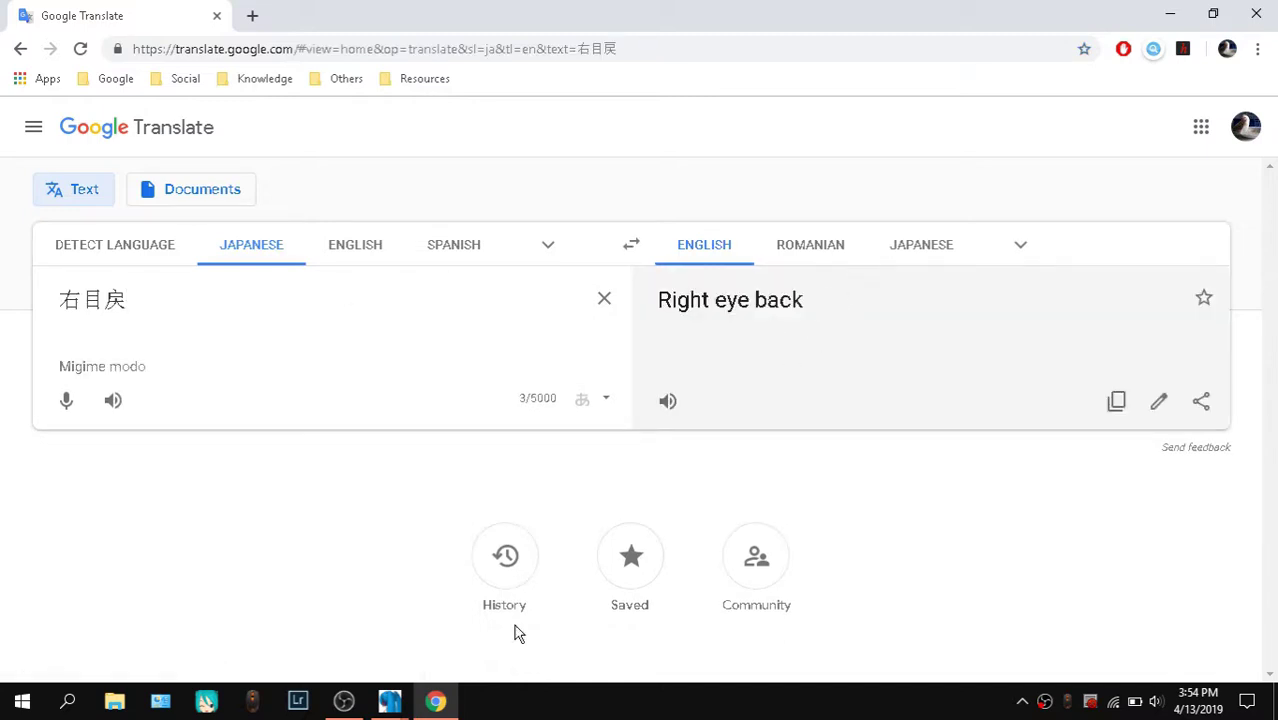
Return to Livarno in PMX Editor and examine bone 58, 右目戻, from the side by making it temporarily visible
click(438, 703)
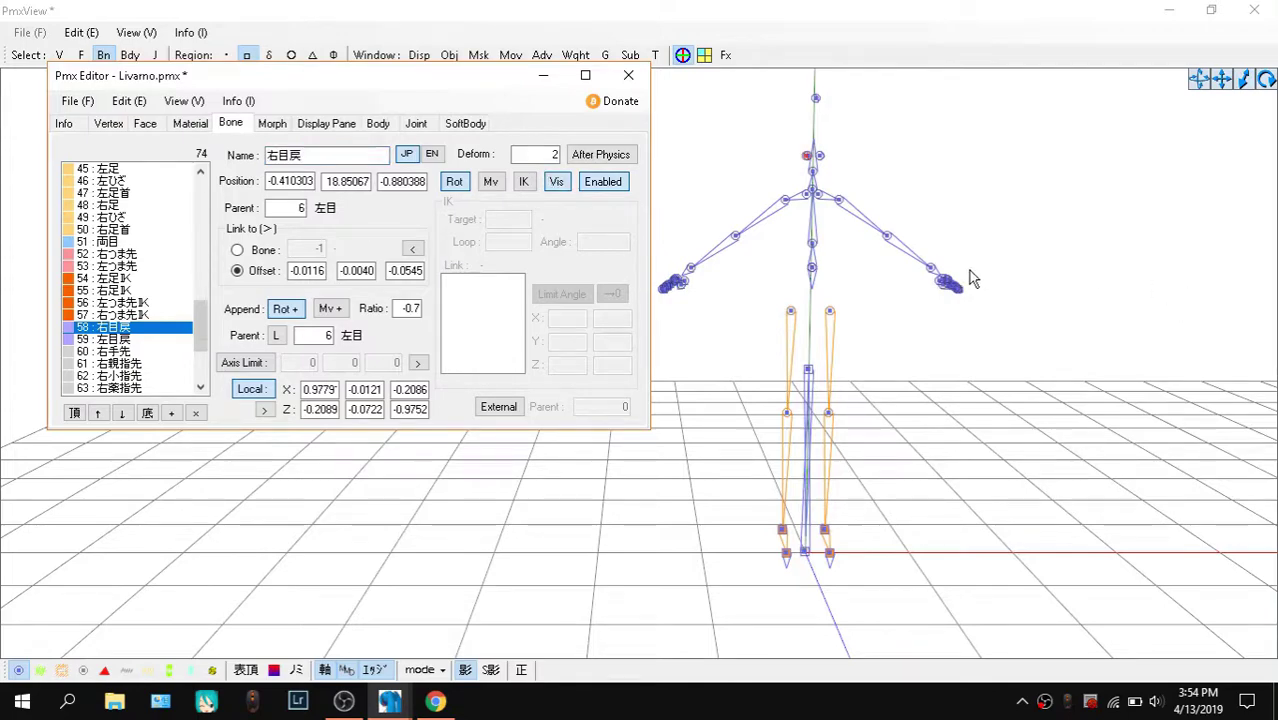
right_drag(968, 270, 1062, 290)
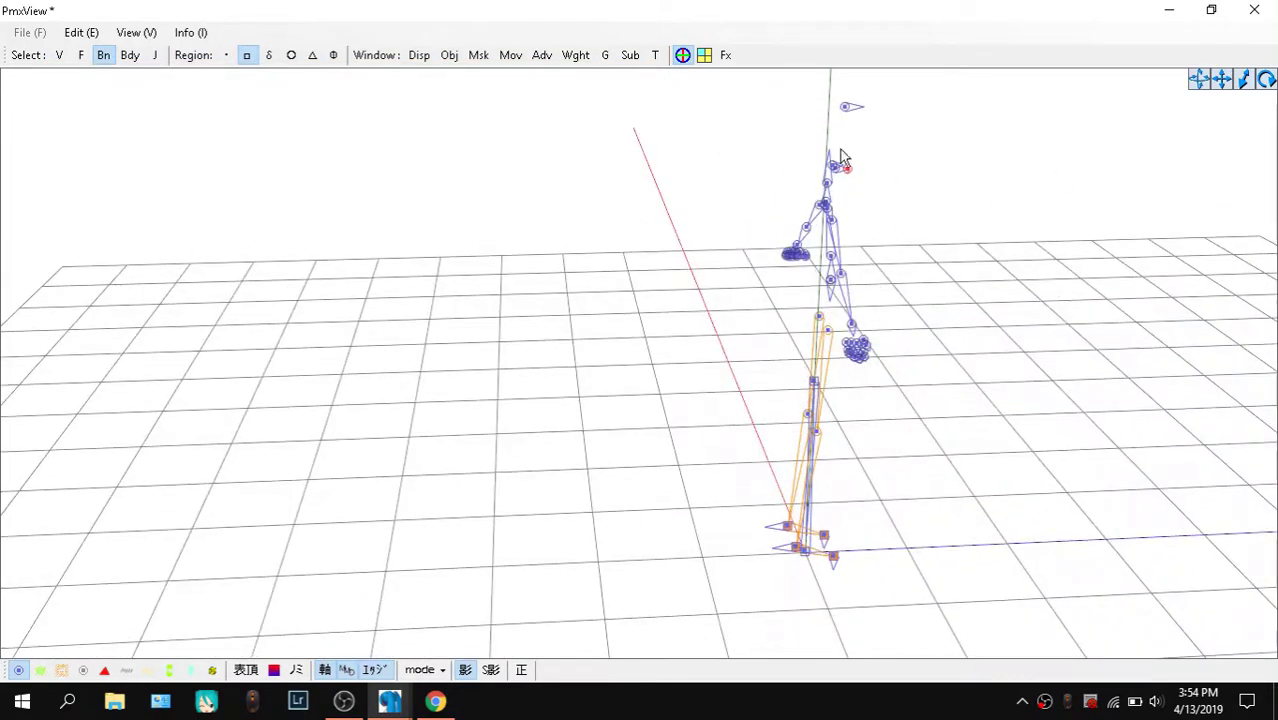
scroll(903, 172, up, 3)
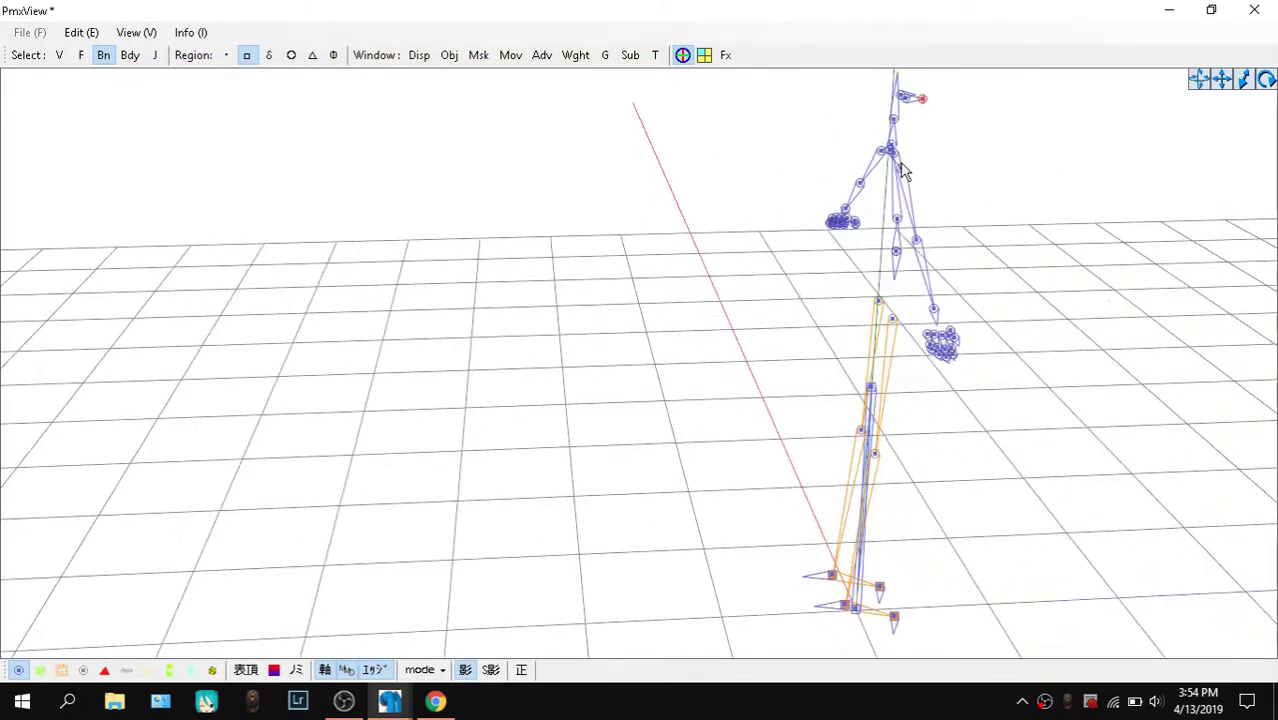
mouse_move(390, 703)
click(140, 605)
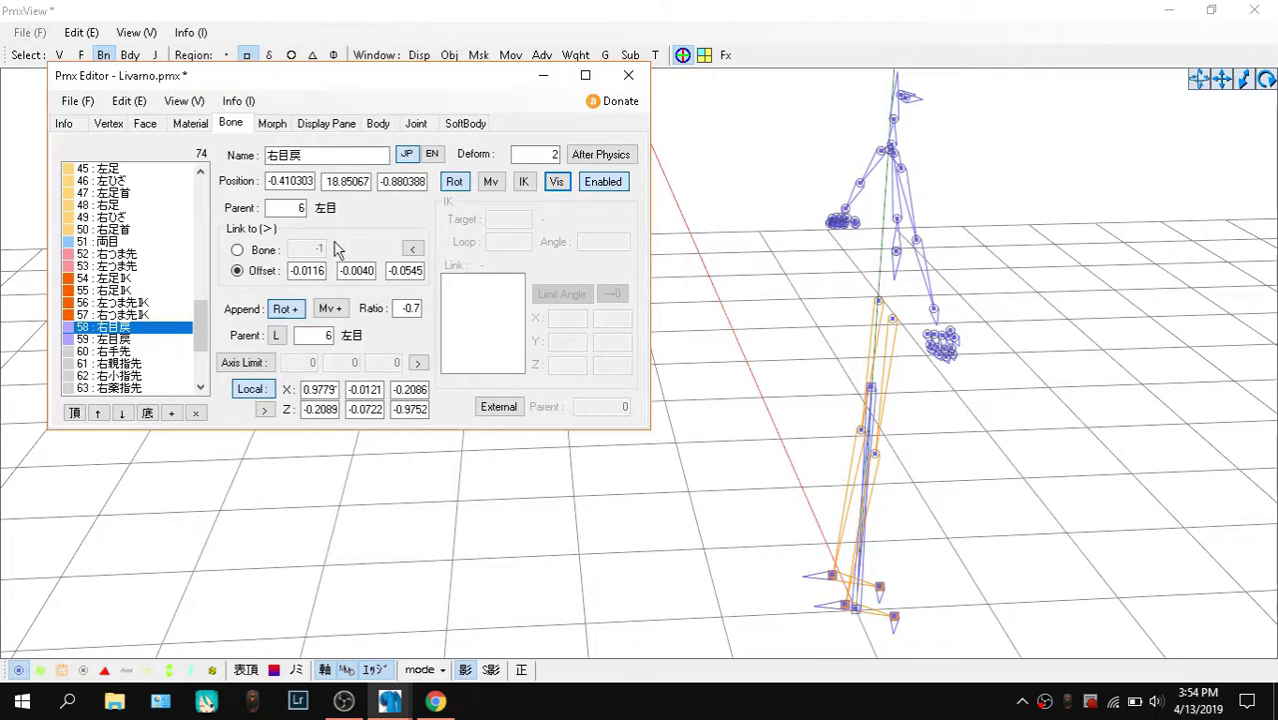
Save Livarno over the existing Livarno.pmx, and close the KAITO.pmd editor window
key(ctrl+shift+s)
click(560, 507)
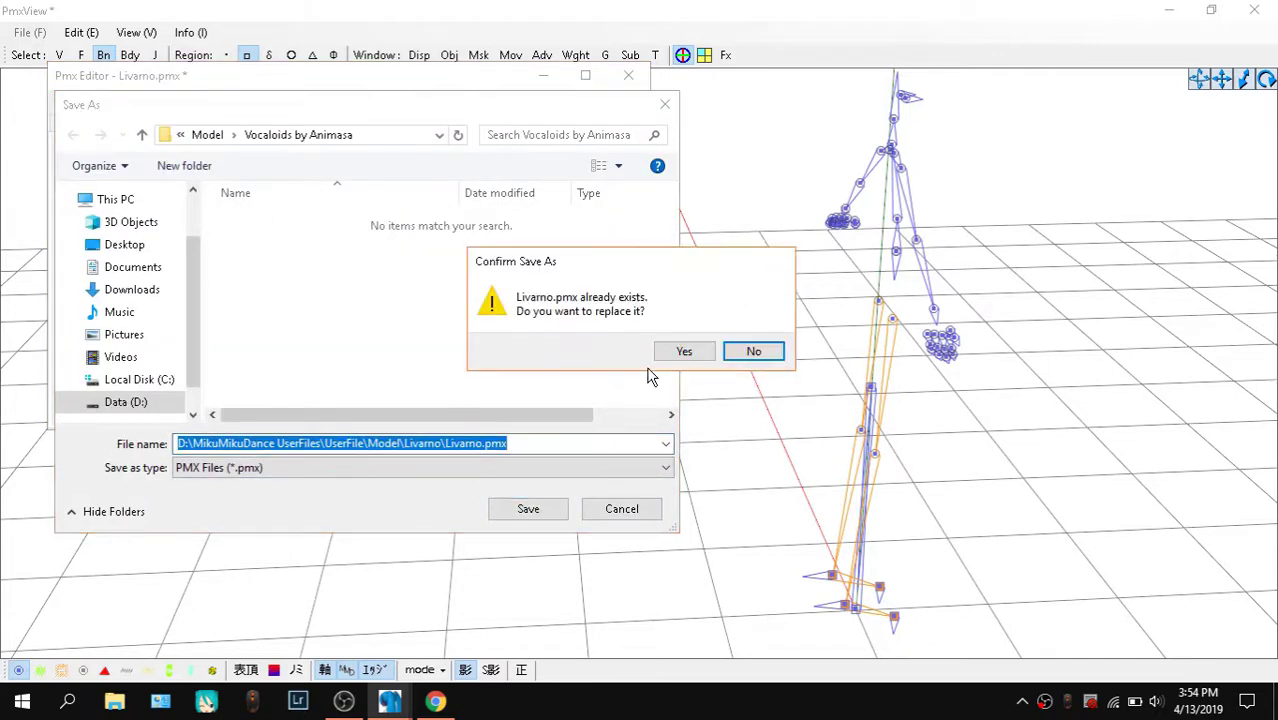
click(680, 352)
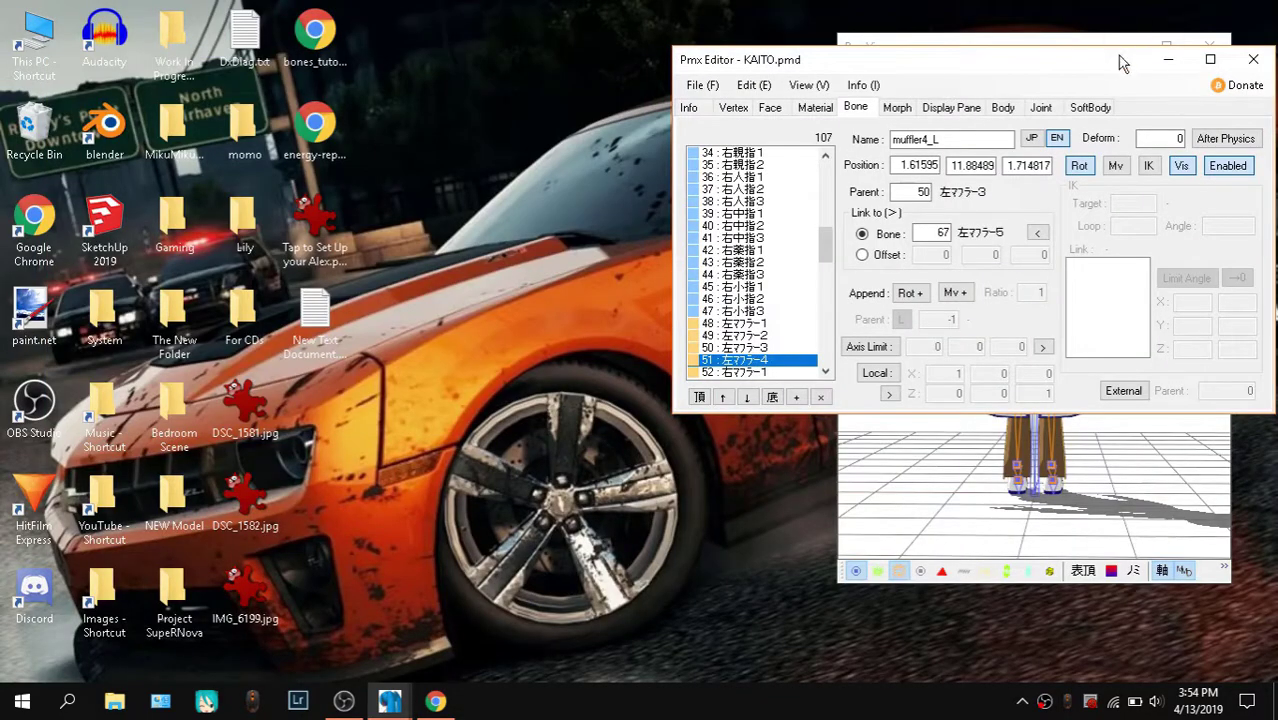
drag(1122, 63, 795, 56)
click(930, 53)
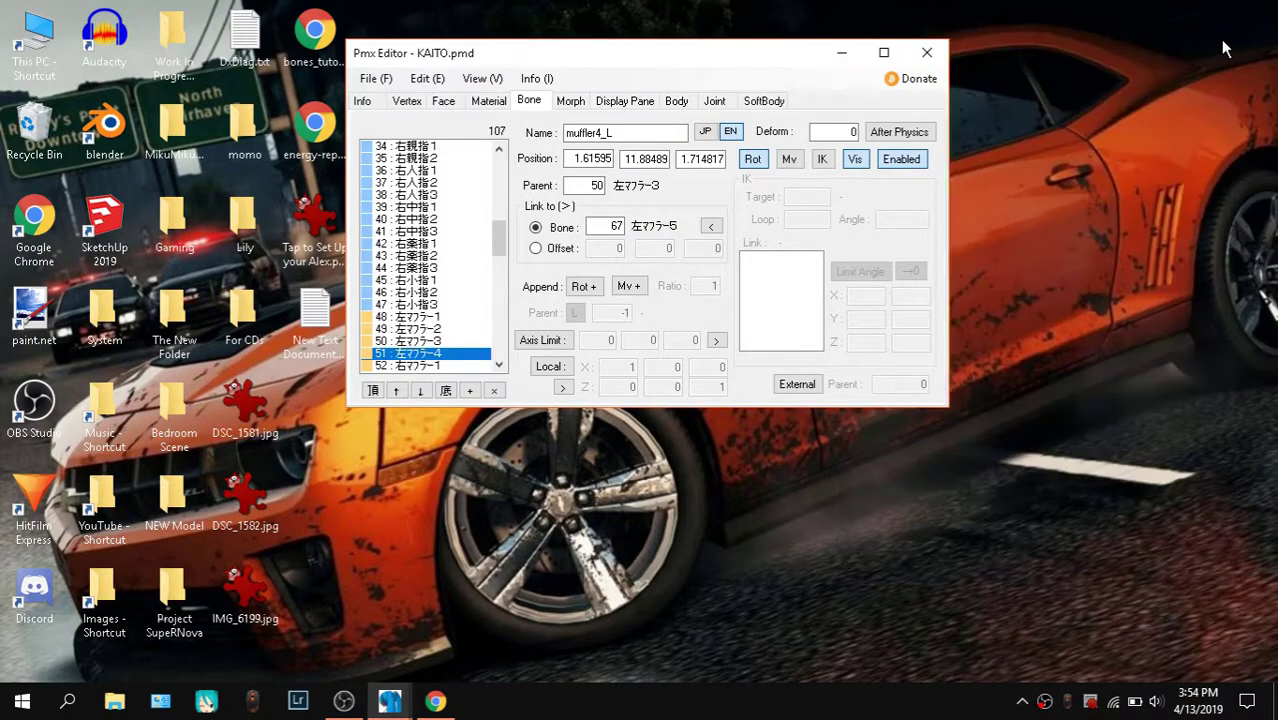
click(390, 701)
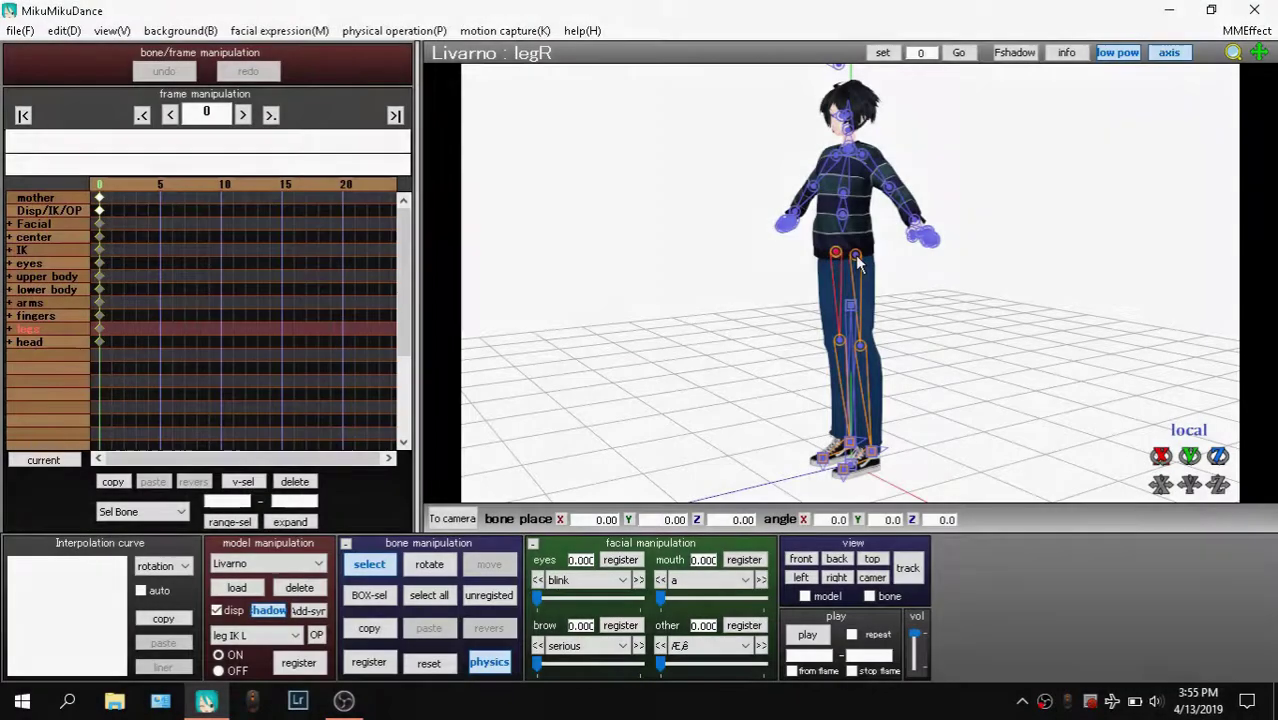
Examine Livarno's leg and head bones in MikuMikuDance from the front, side and back
scroll(914, 262, up, 5)
scroll(911, 254, up, 4)
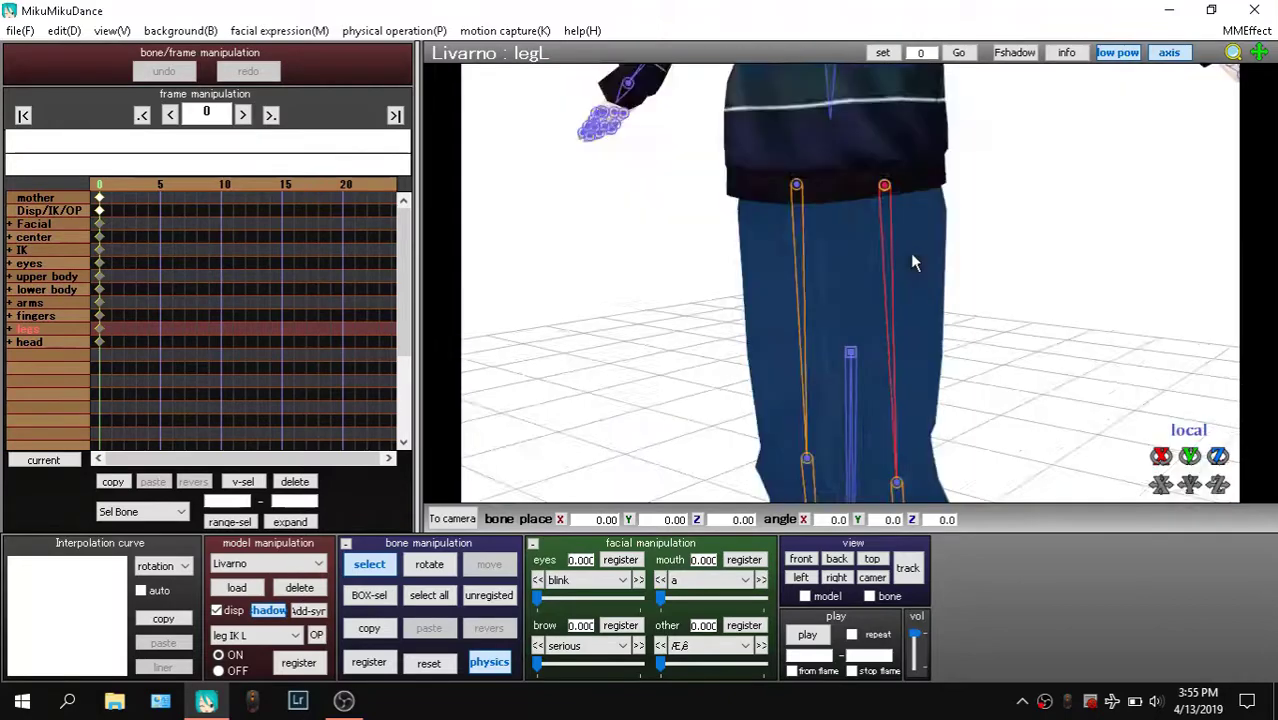
scroll(912, 256, down, 4)
right_drag(960, 267, 864, 272)
scroll(864, 272, down, 5)
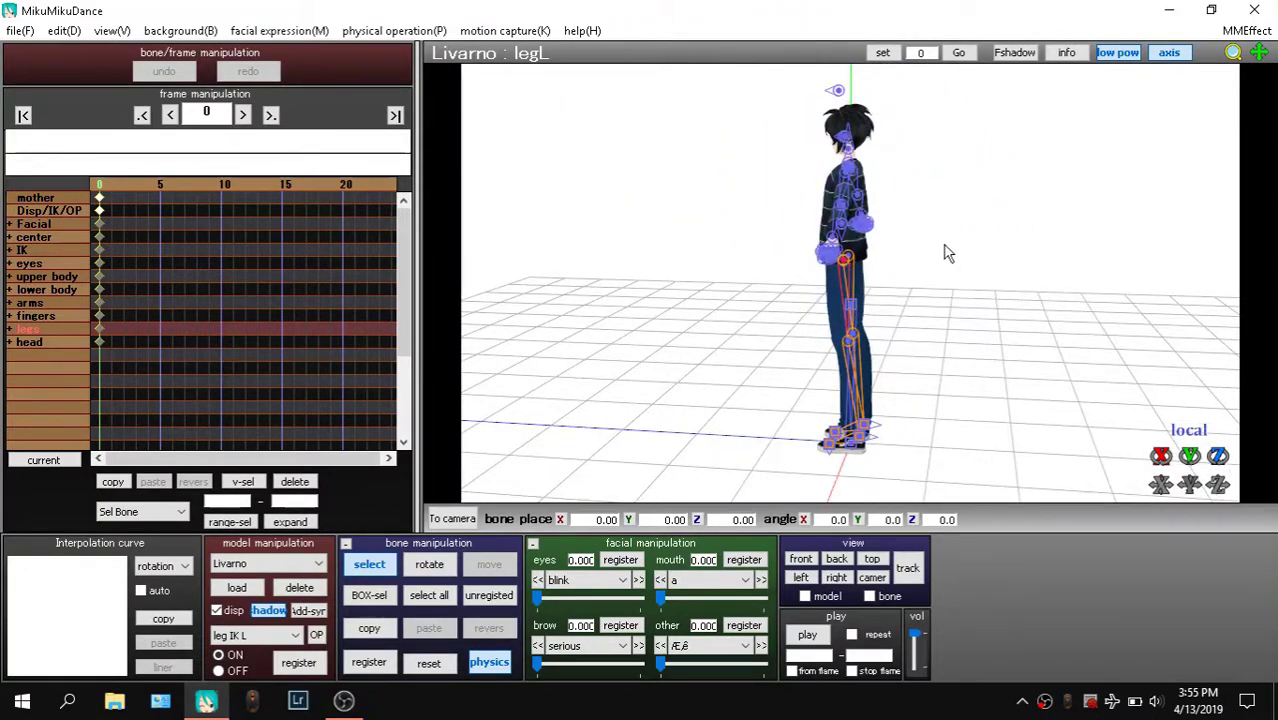
right_drag(948, 254, 870, 190)
click(848, 163)
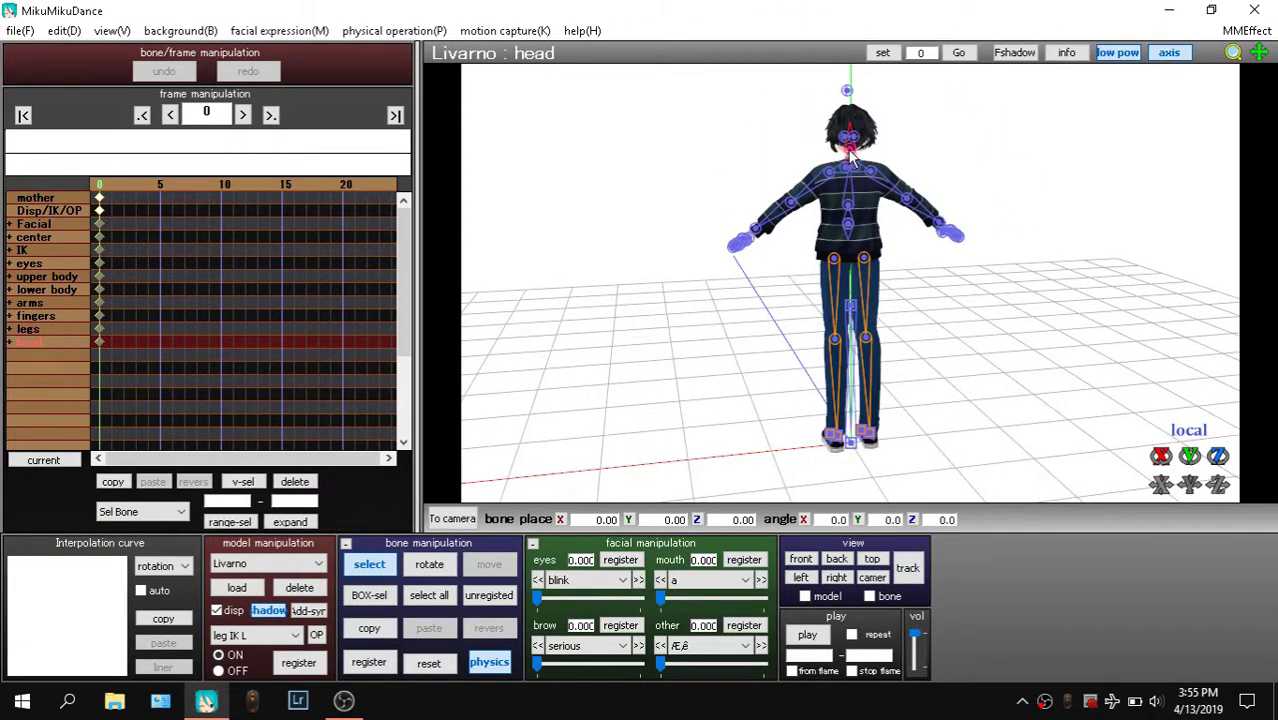
scroll(848, 152, up, 4)
scroll(848, 152, down, 4)
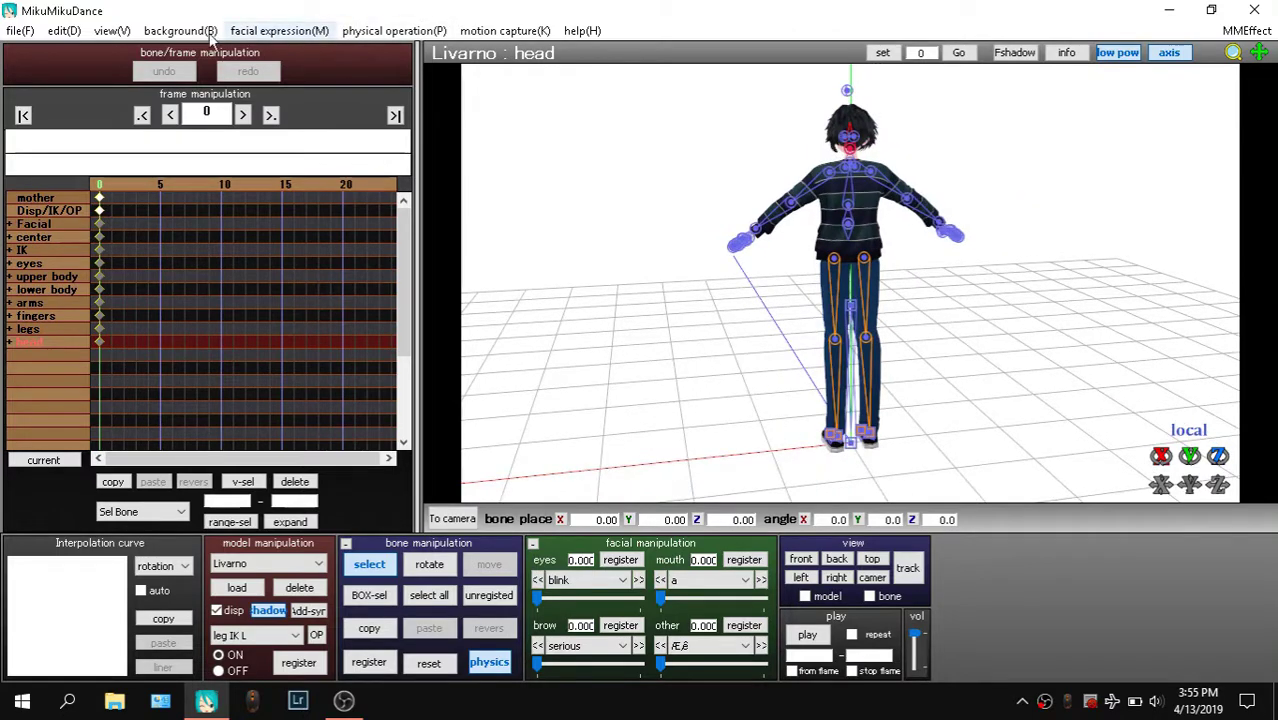
scroll(831, 226, up, 4)
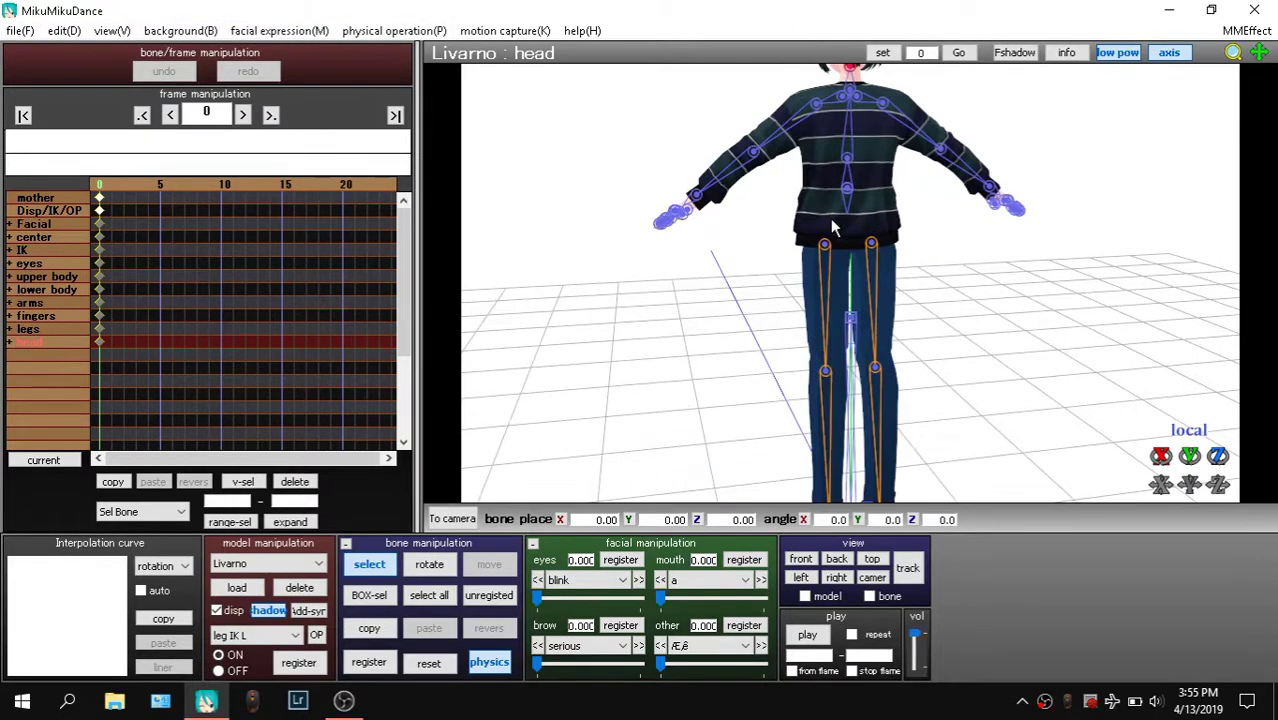
scroll(915, 253, down, 4)
right_drag(884, 270, 1000, 302)
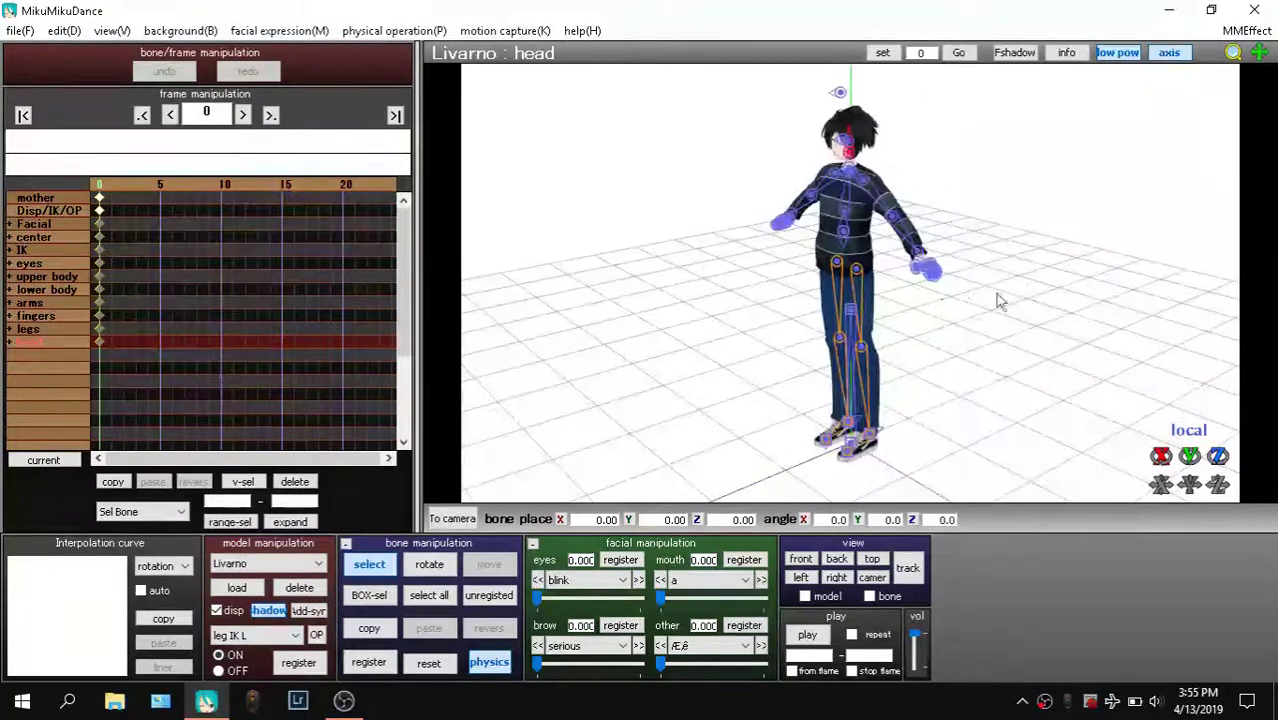
Move Livarno's center bone down and sideways to about X 1.32, Y -5.21, Z -1.11
click(851, 312)
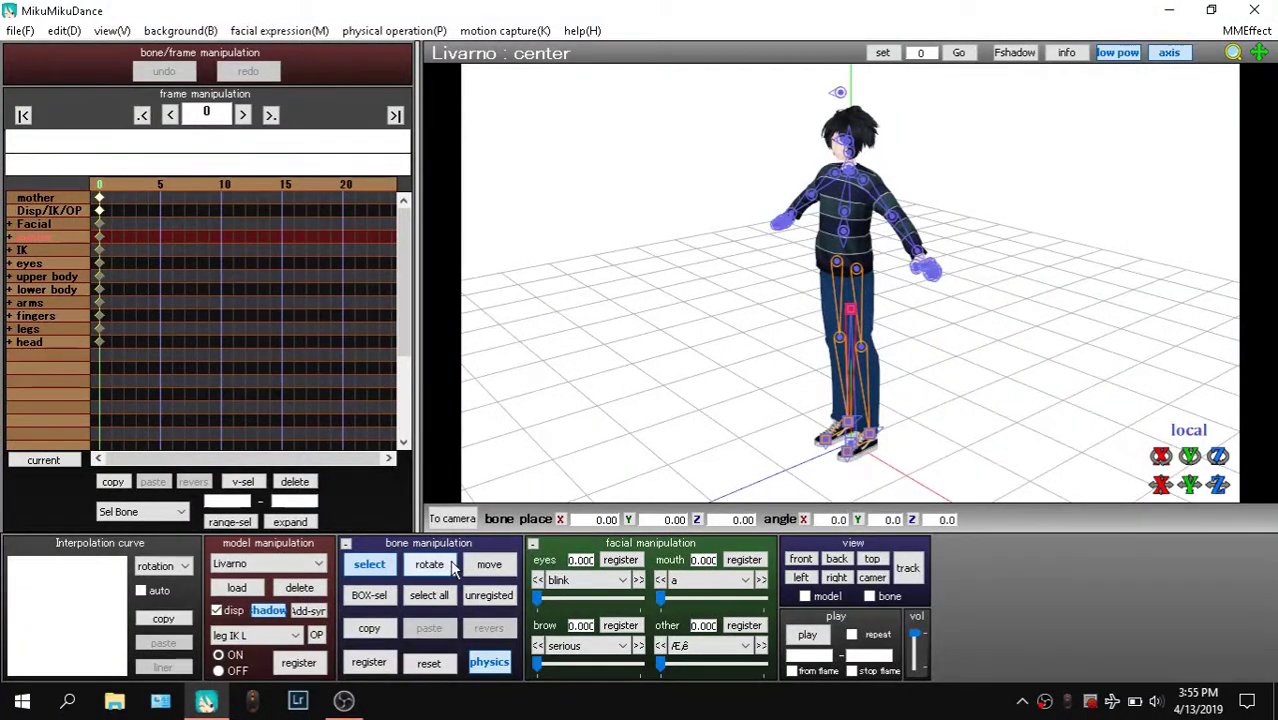
click(489, 564)
drag(853, 267, 886, 345)
right_drag(941, 254, 737, 254)
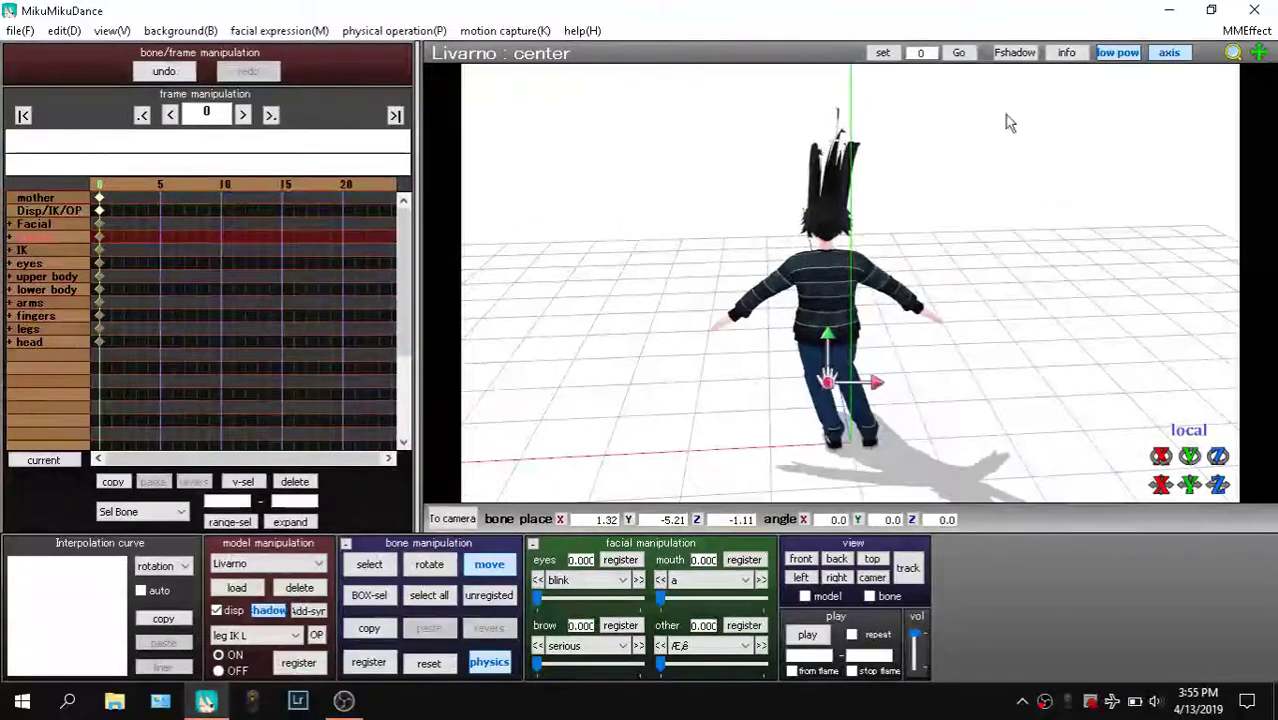
Examine the stretched hair above Livarno's head up close from the back and the side
scroll(1008, 113, up, 8)
scroll(1155, 165, down, 8)
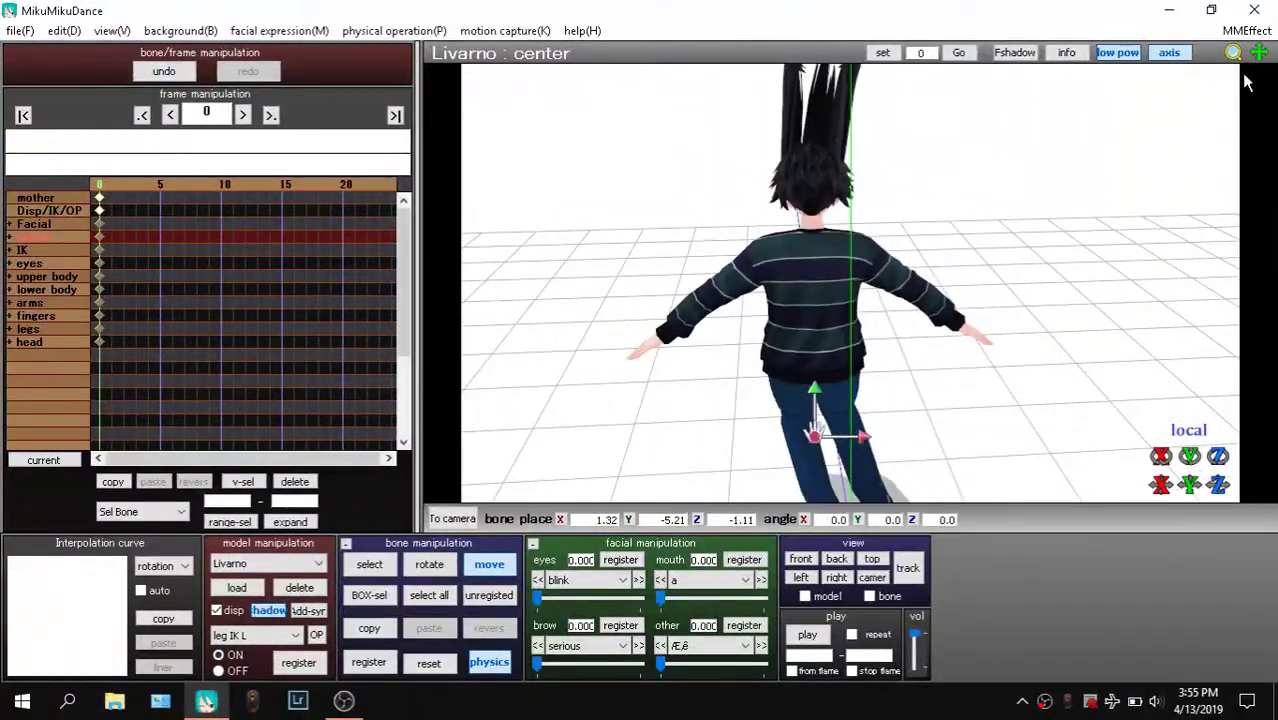
drag(1260, 57, 1260, 66)
scroll(965, 198, up, 5)
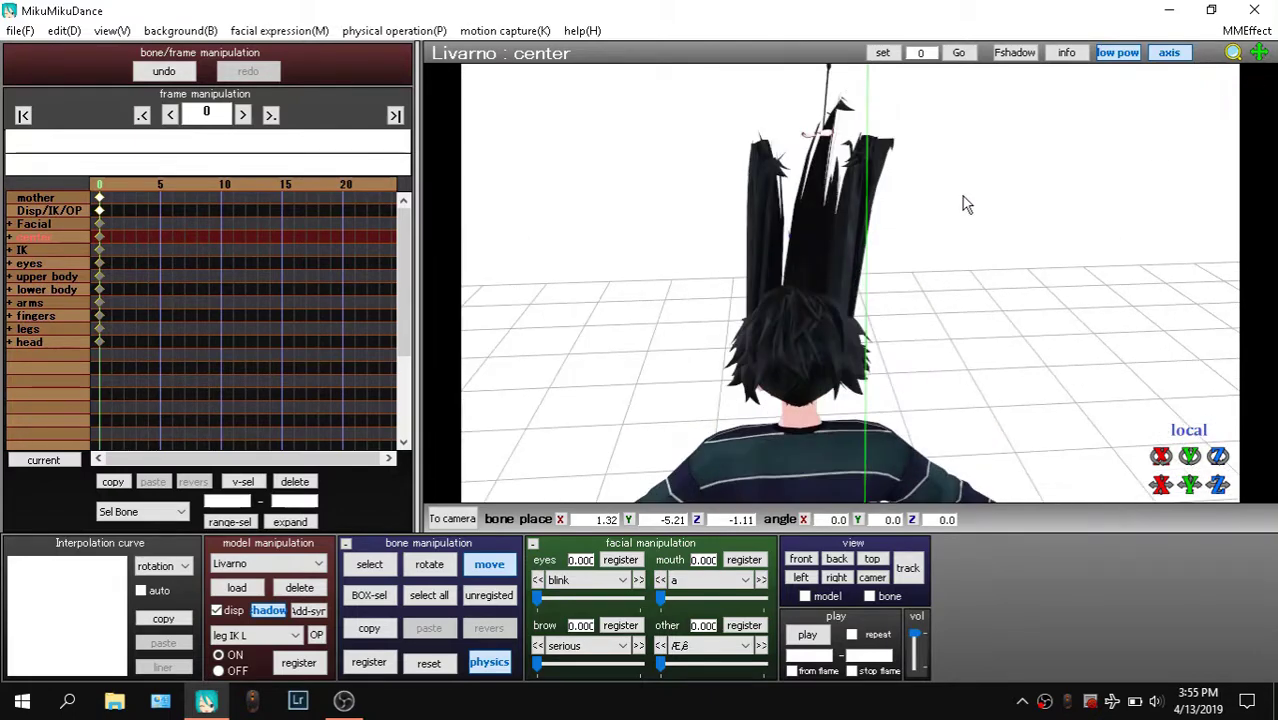
scroll(959, 198, down, 3)
scroll(808, 211, up, 5)
right_drag(808, 210, 710, 205)
scroll(727, 203, down, 6)
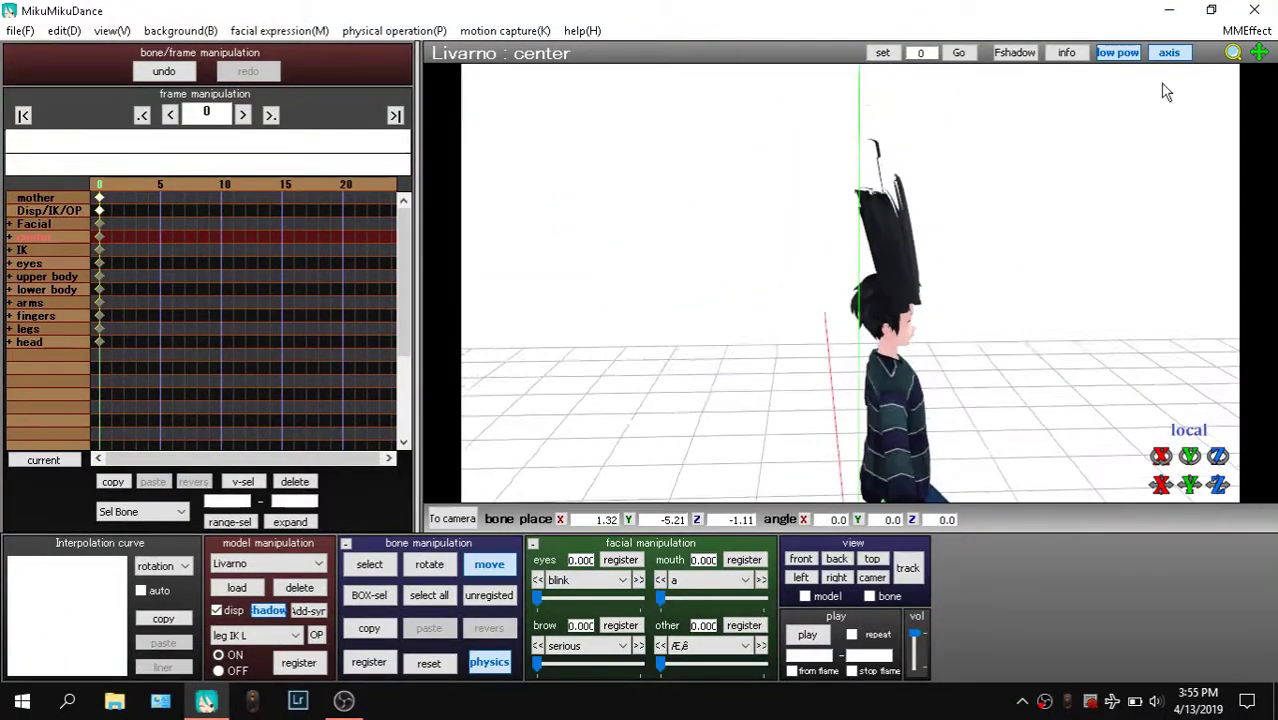
Quit MikuMikuDance without saving the changes
click(1254, 10)
click(697, 421)
click(1254, 10)
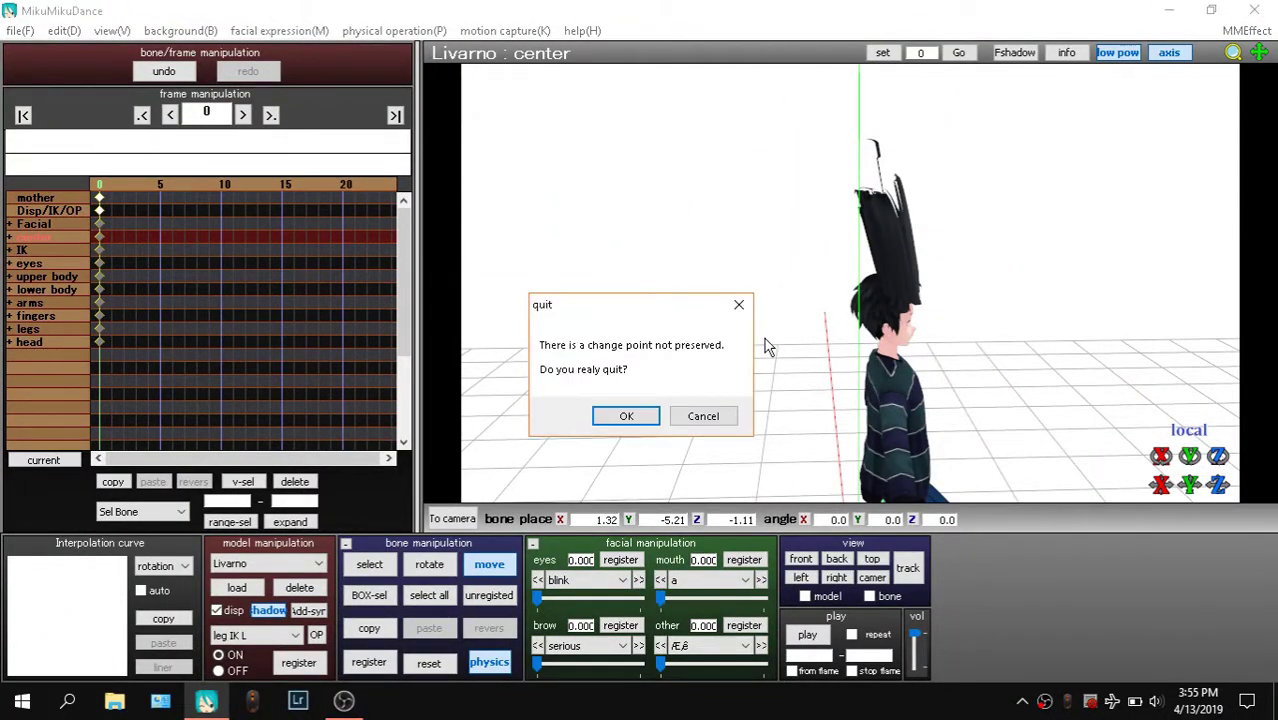
click(626, 416)
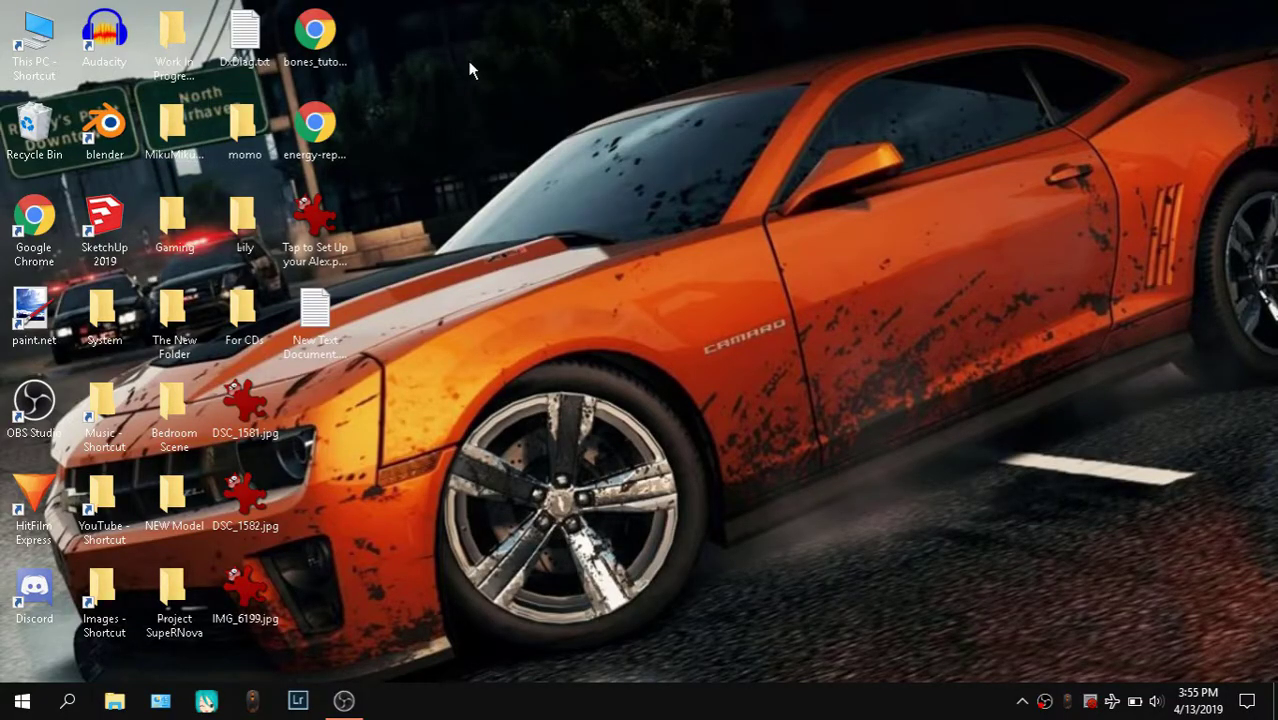
Launch PMX Editor from its folder inside MikuMikuDance Useful Programs
click(114, 700)
double_click(548, 211)
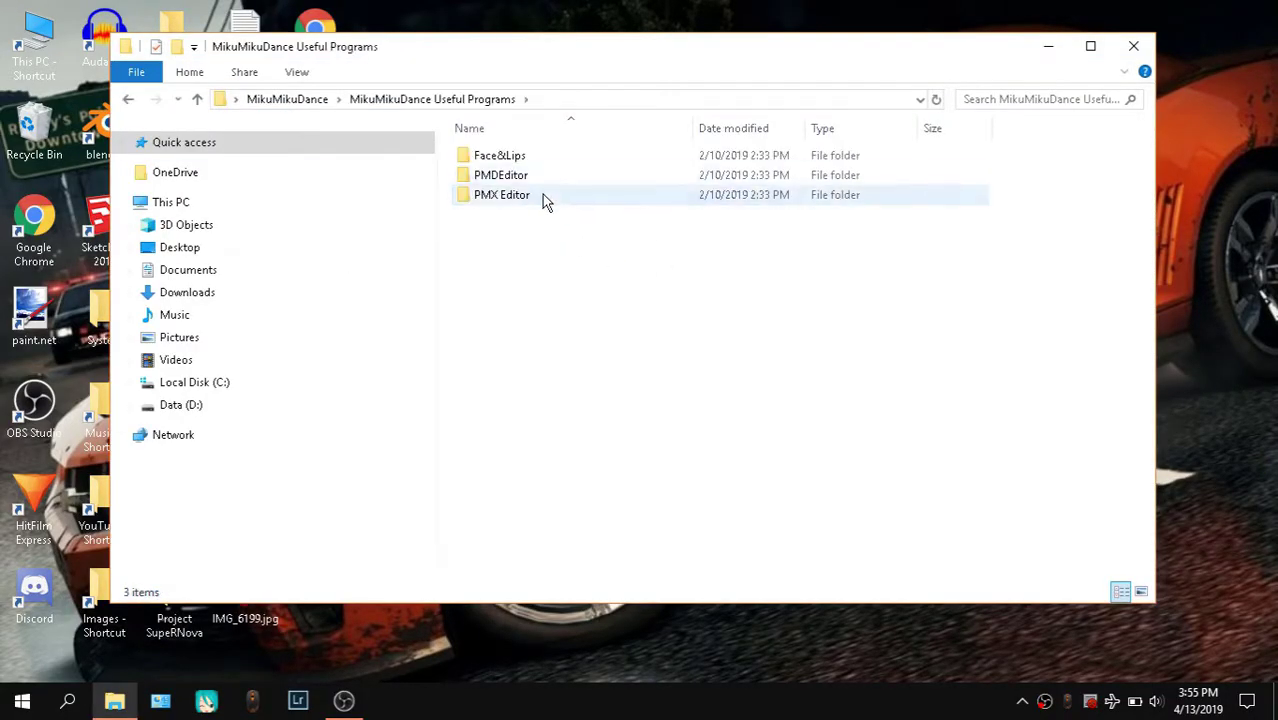
double_click(542, 196)
click(530, 238)
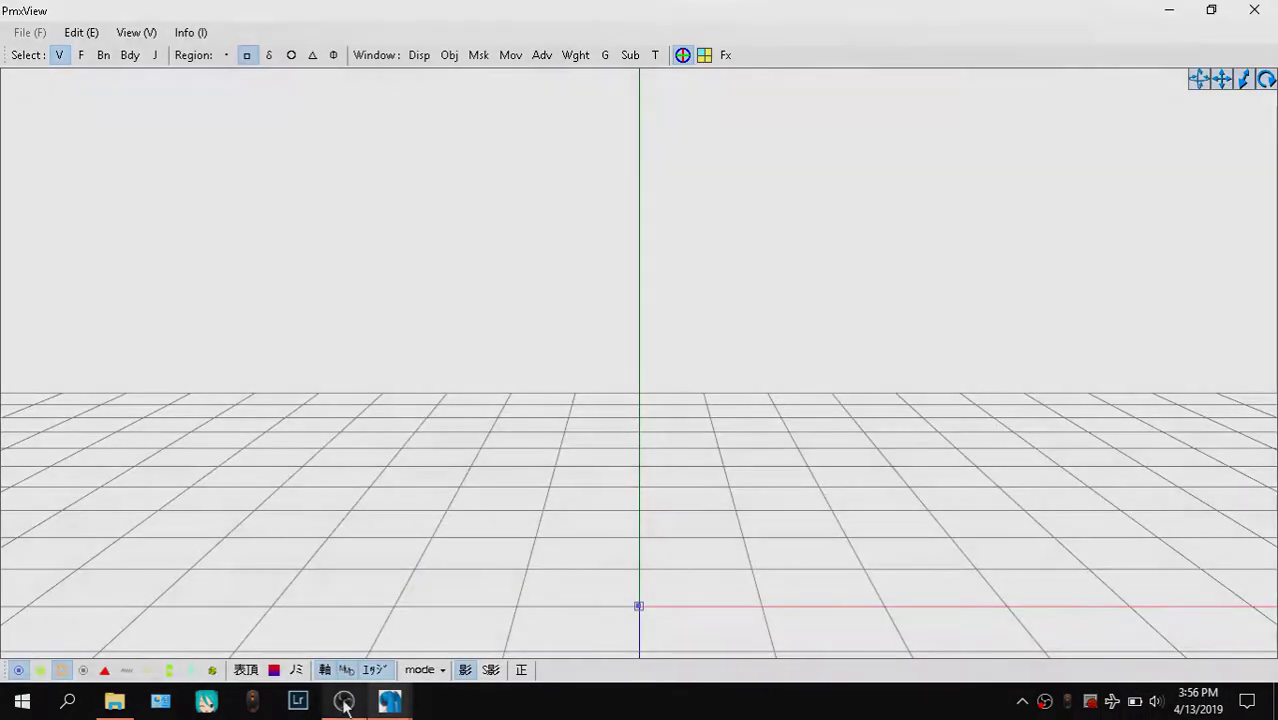
click(344, 701)
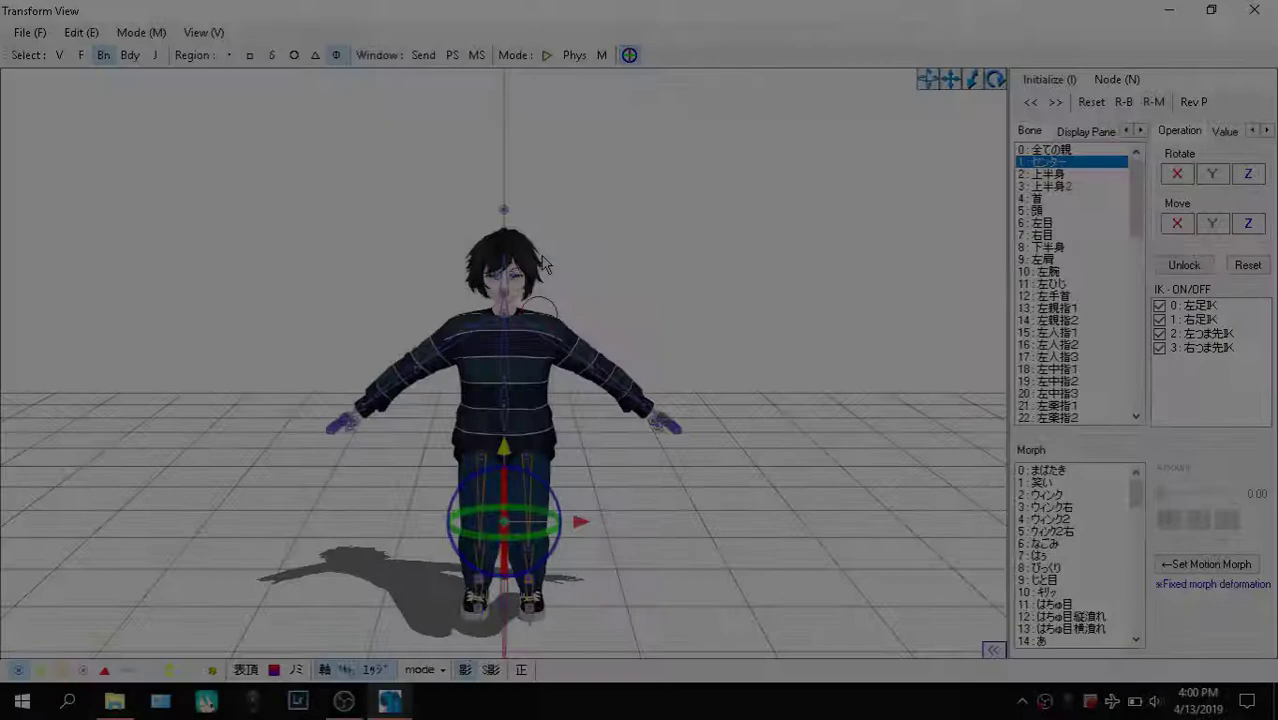
Close the Transform View, Weight / UV Drawing and Vertex/Masking windows, and reset the model view
mouse_move(542, 256)
mouse_down()
mouse_move(545, 446)
mouse_move(552, 250)
mouse_up()
click(1254, 9)
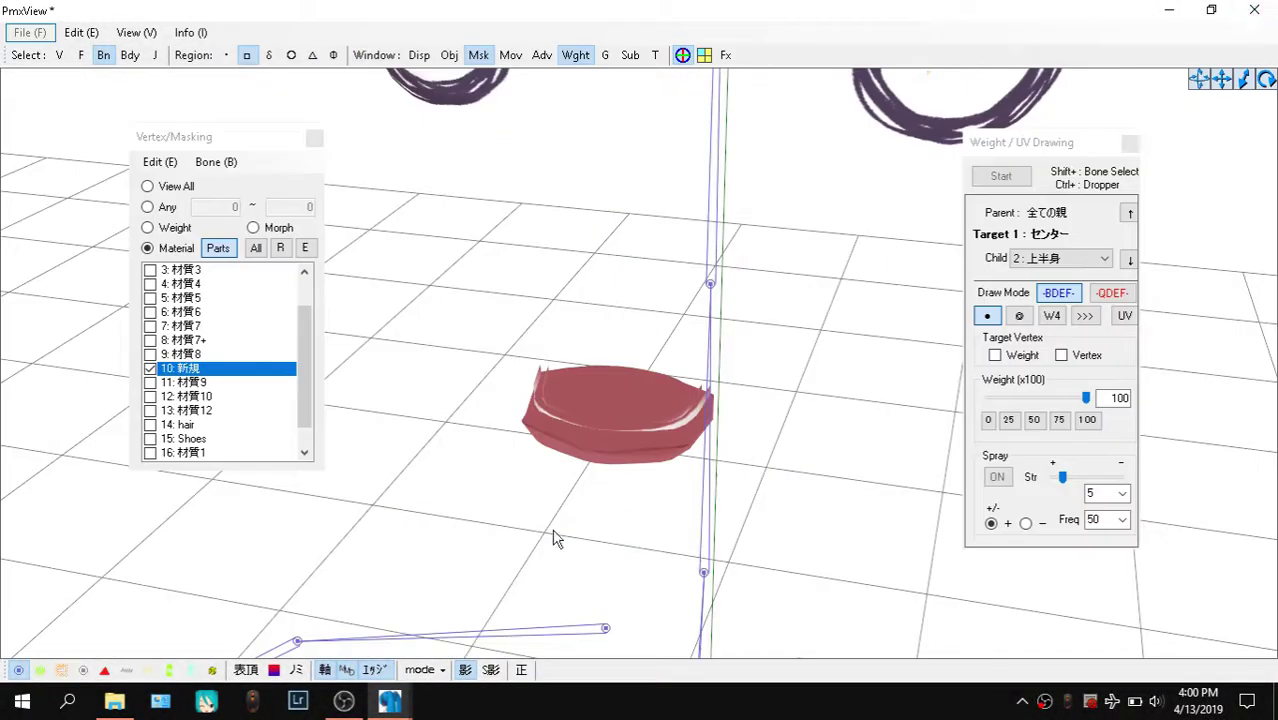
scroll(687, 258, down, 5)
key(r)
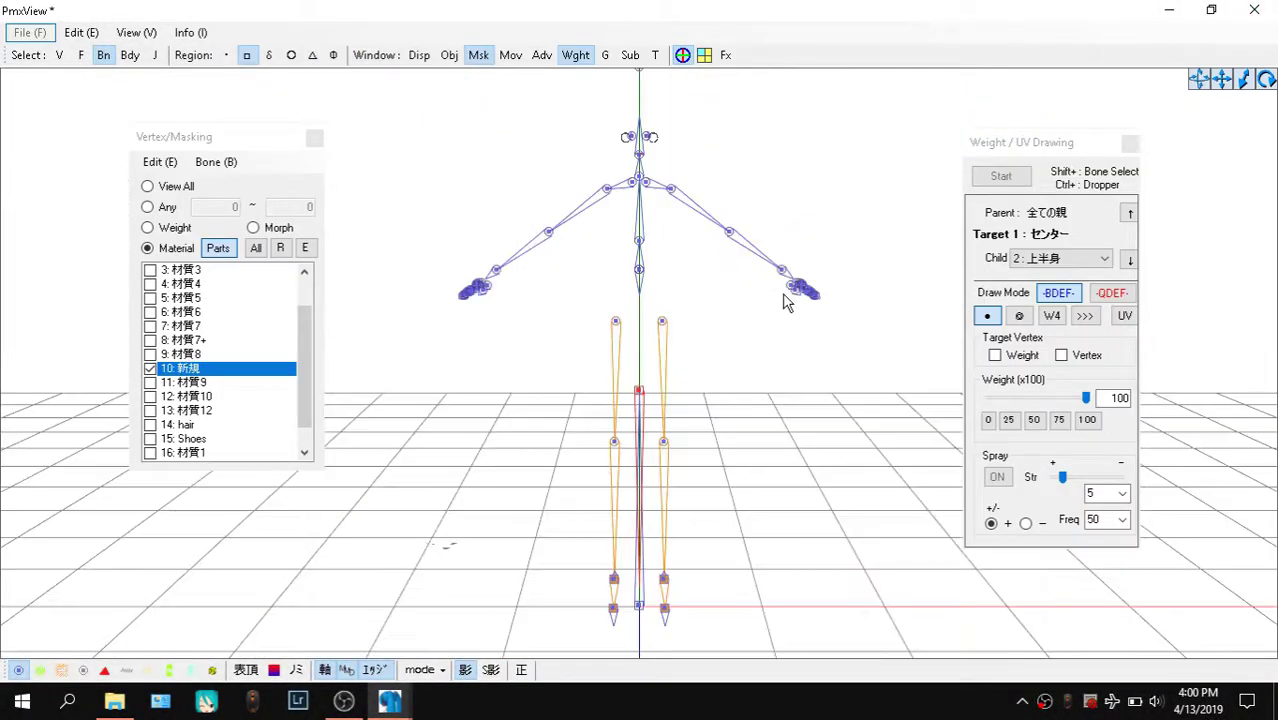
click(1131, 144)
click(474, 57)
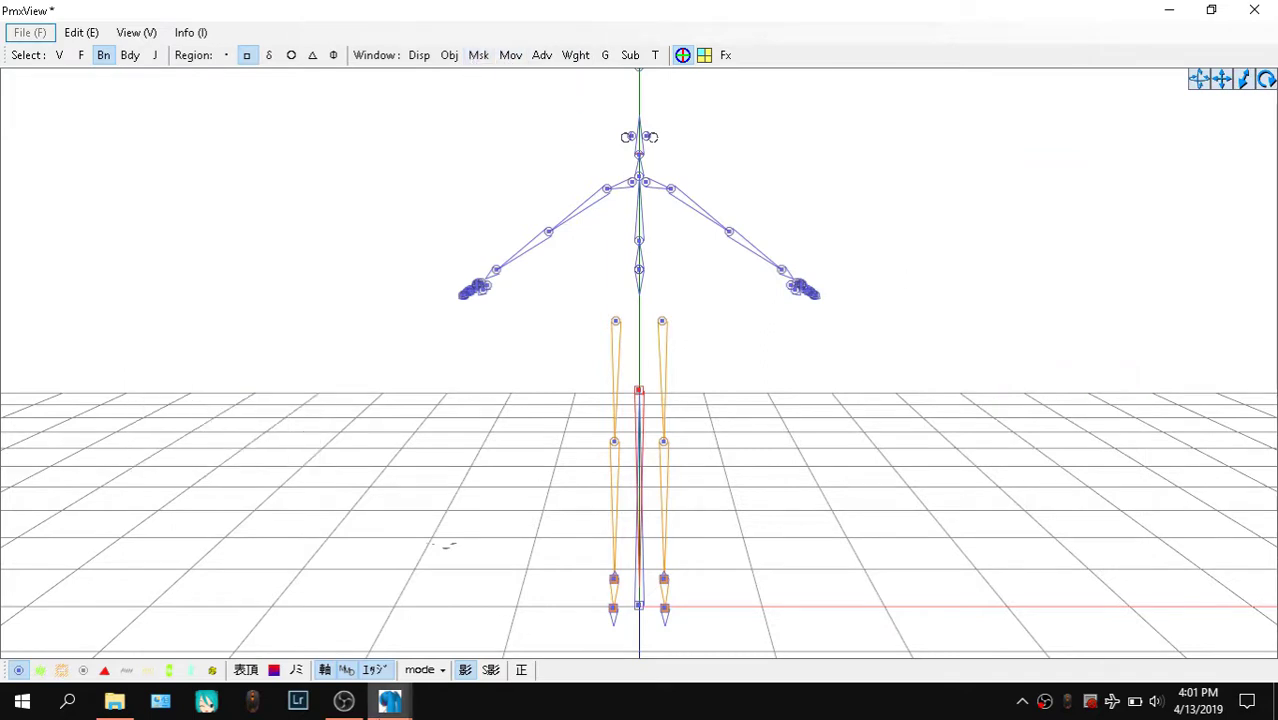
Save the model over the existing Livarno.pmx and close PMX Editor
mouse_move(390, 700)
click(286, 644)
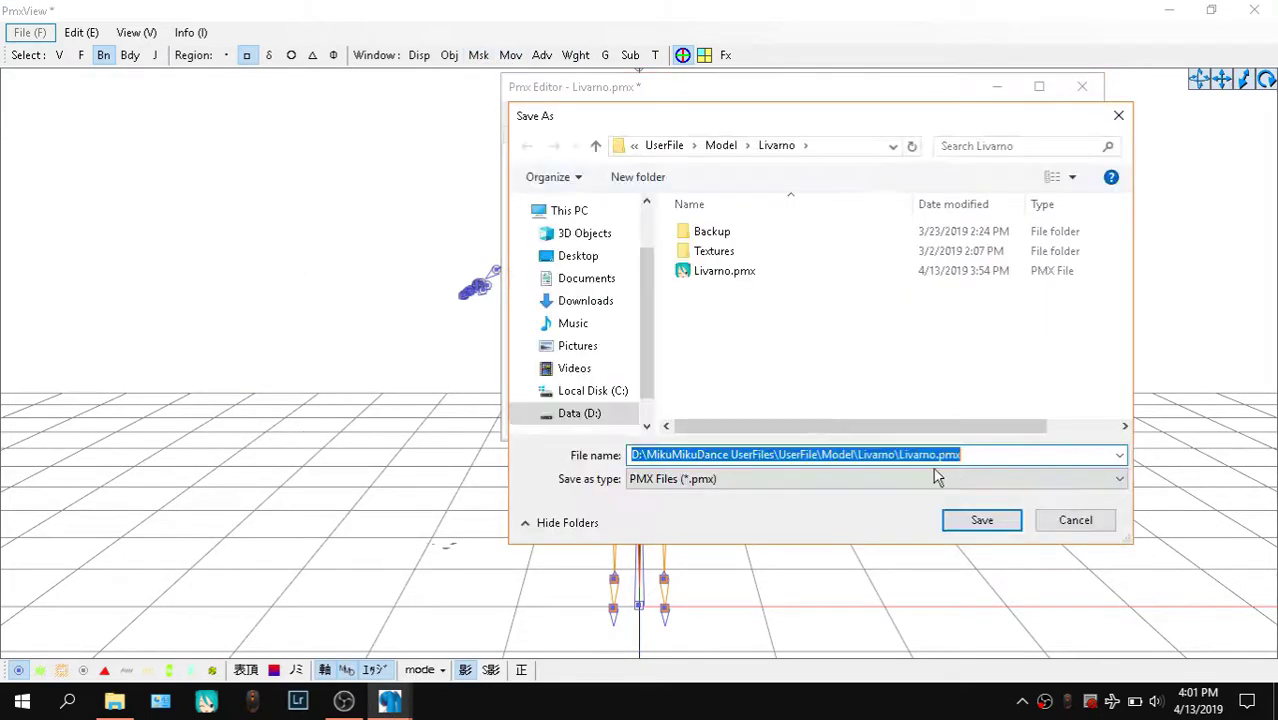
click(982, 522)
click(682, 352)
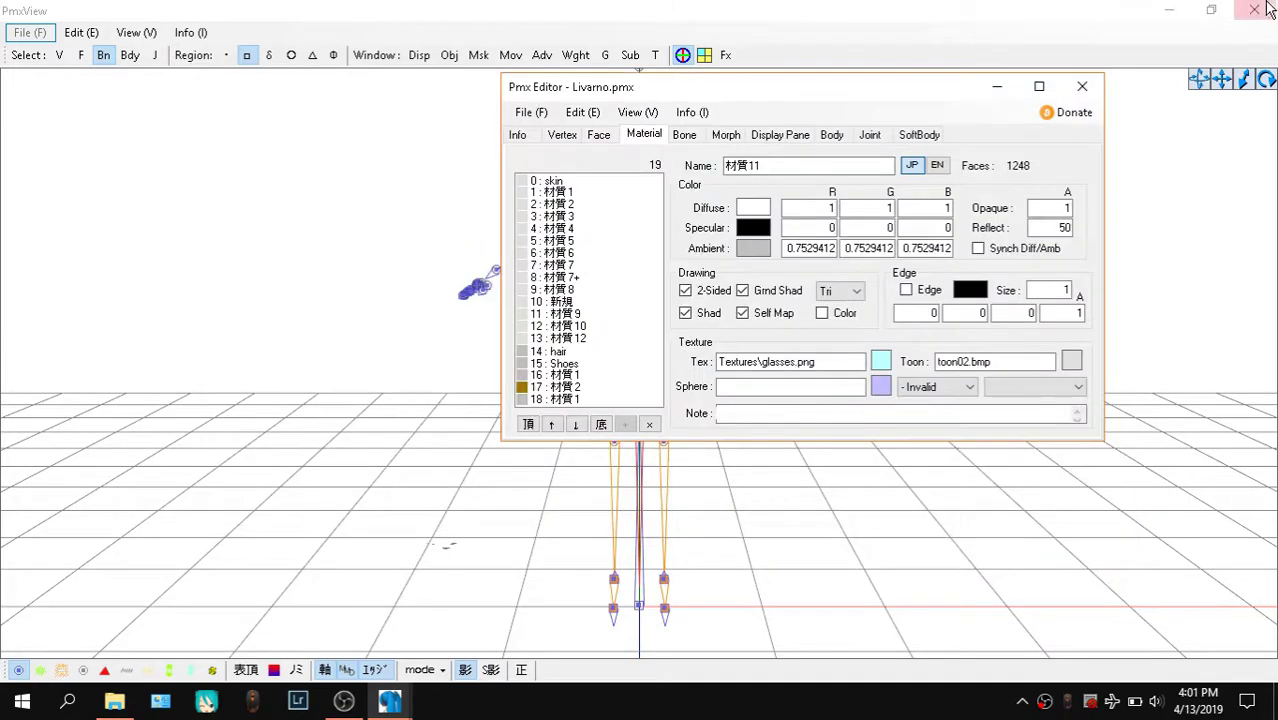
click(1252, 10)
click(1081, 86)
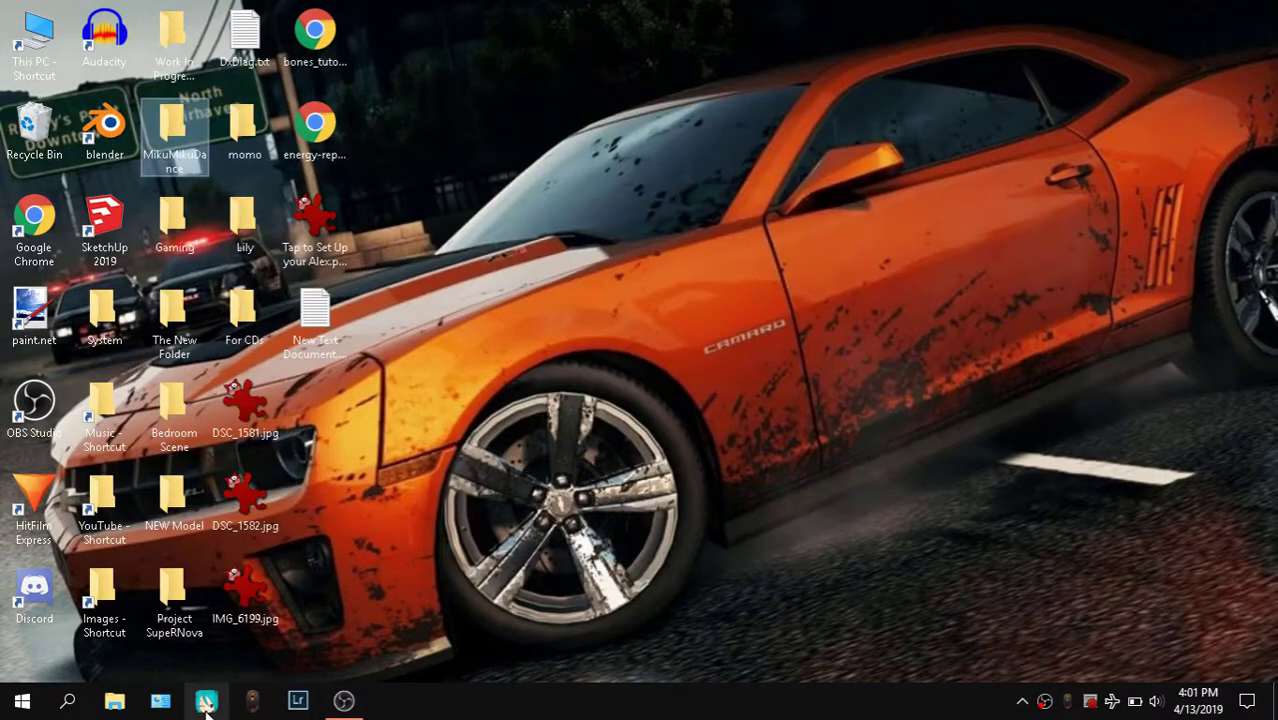
Open MikuMikuDance with Livarno and move the center bone to about X 2.25, Y -2.29
click(206, 701)
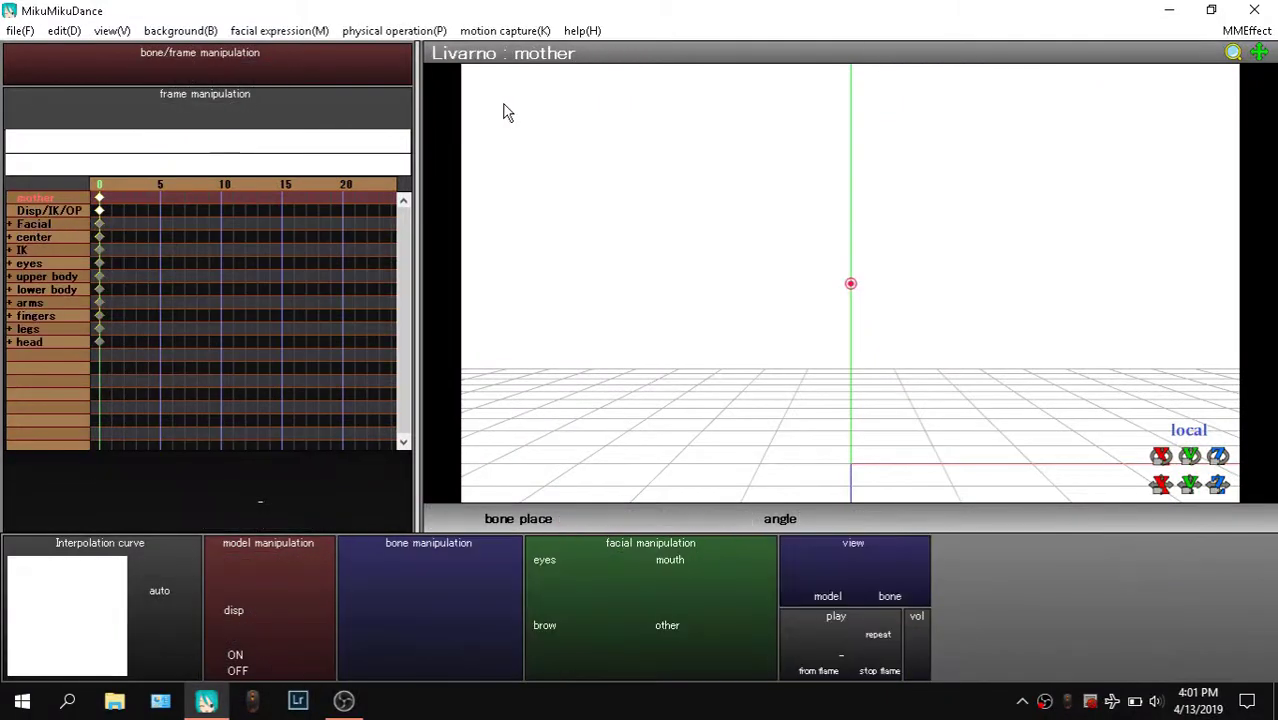
click(850, 310)
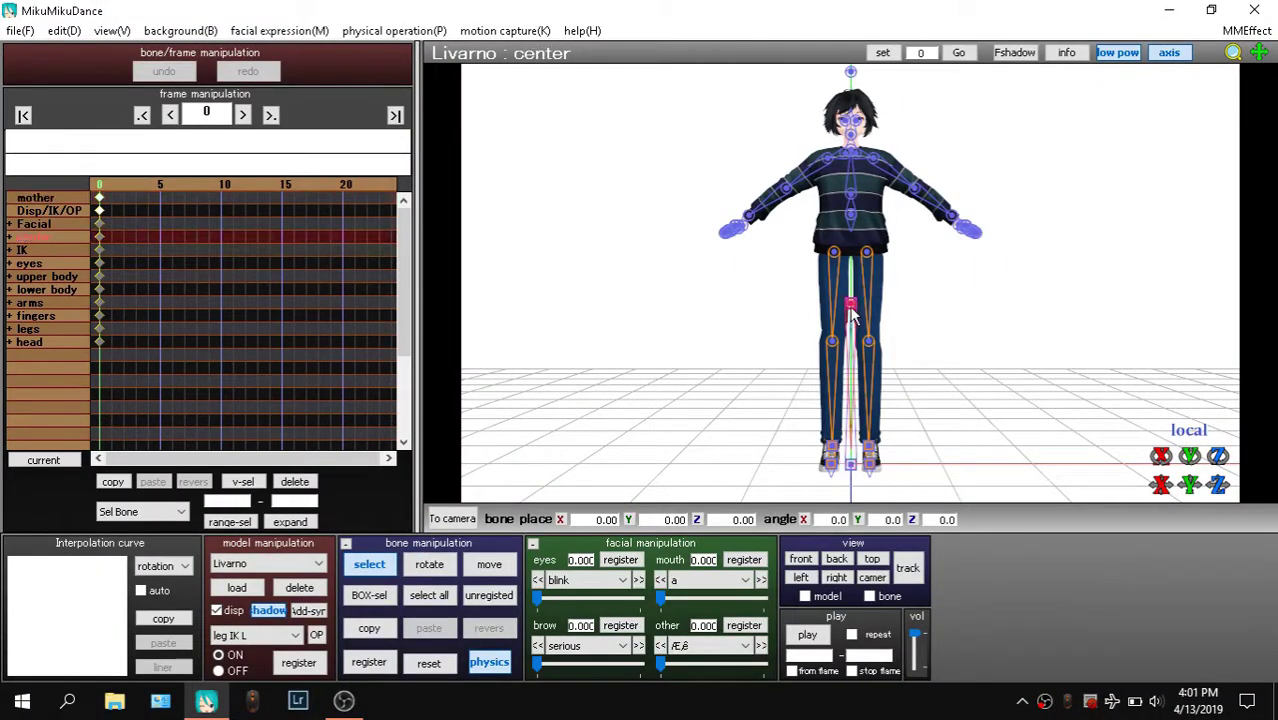
click(490, 570)
drag(850, 304, 893, 325)
scroll(742, 390, up, 4)
click(371, 566)
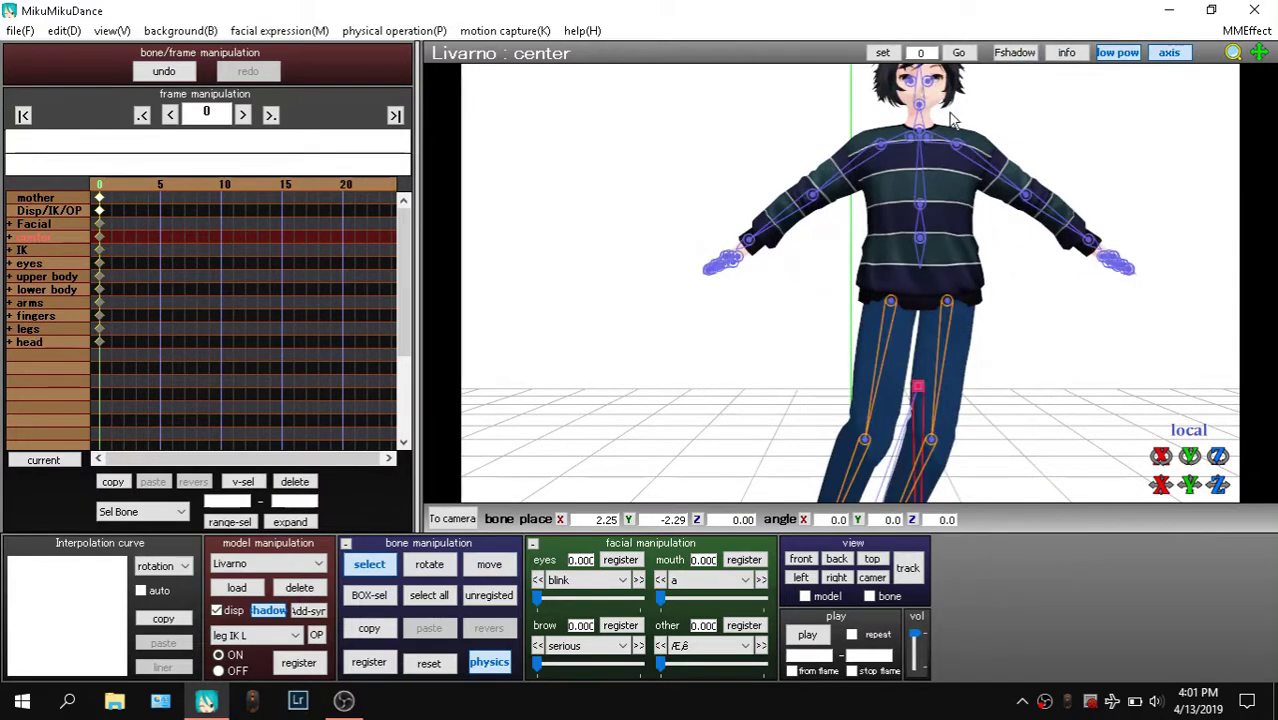
Try rotating the right arm bone down to the body, and undo both the arm rotation and the center bone move
click(876, 152)
scroll(881, 283, down, 4)
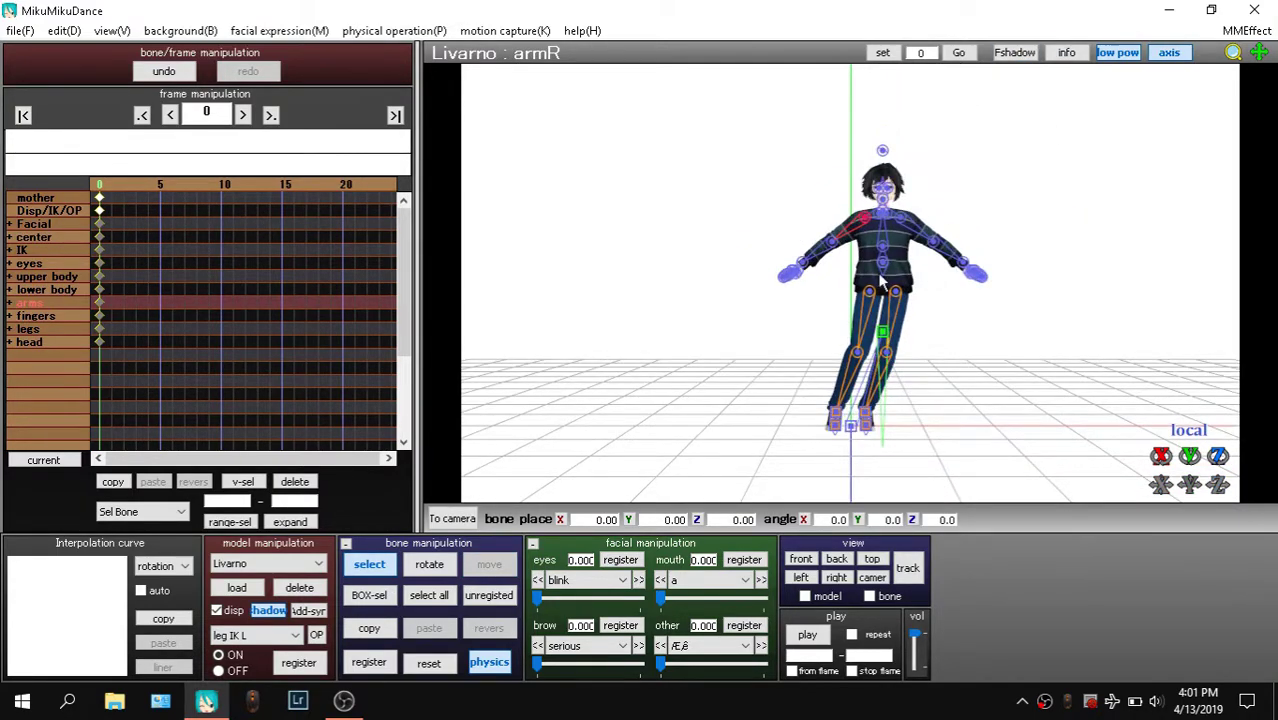
click(437, 565)
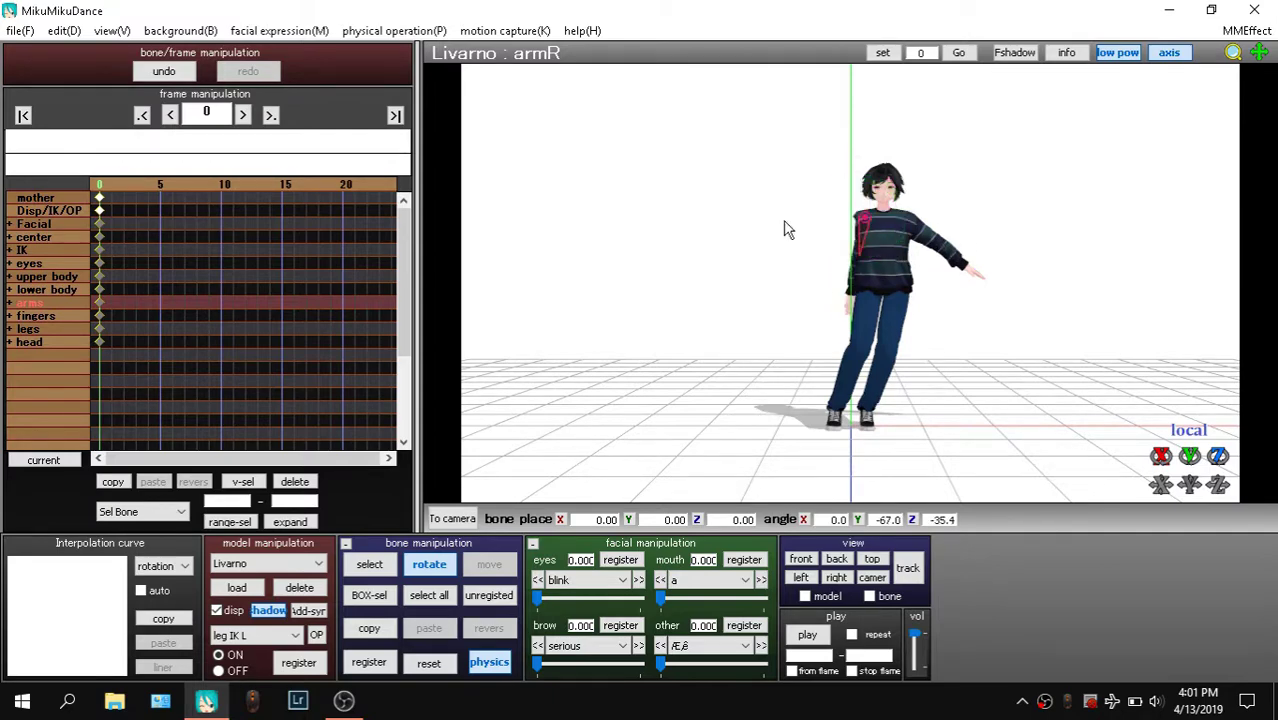
right_drag(1093, 298, 920, 320)
key(ctrl+z)
key(ctrl+z)
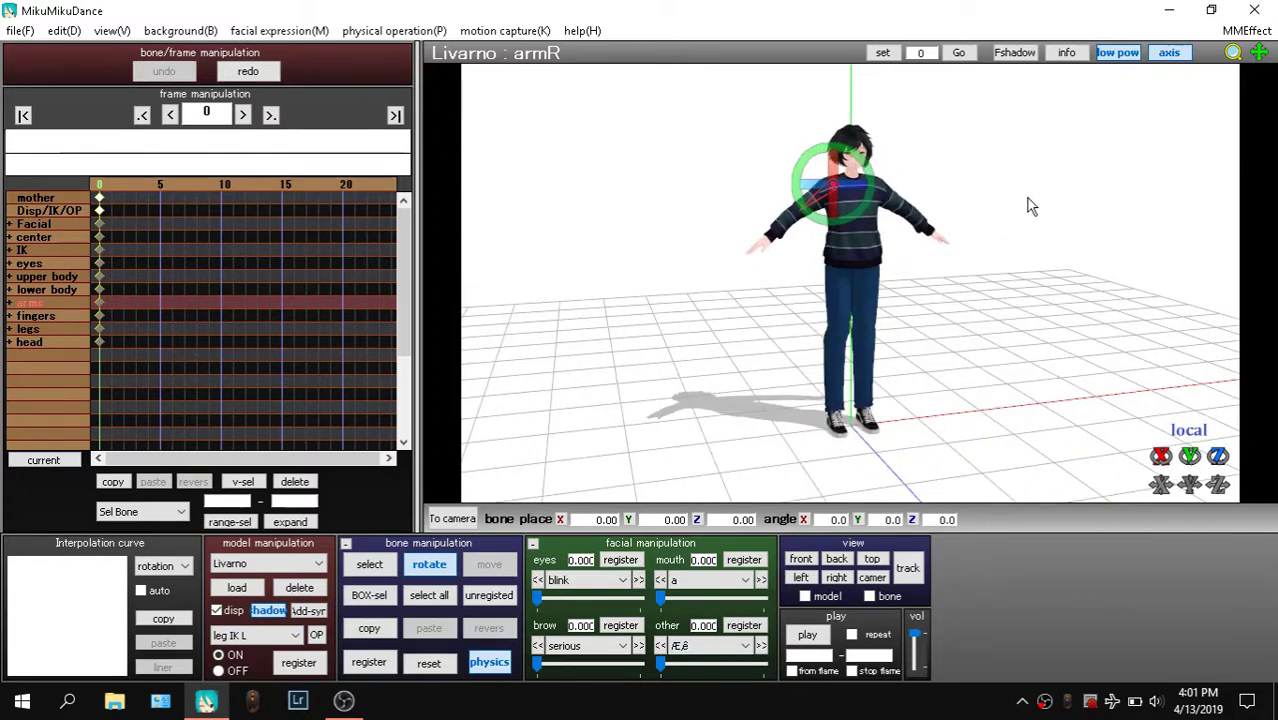
Rotate and register the right arm at about X 31.5, Y -12.7, Z -106.0, and mirror the pose onto the left arm
click(369, 565)
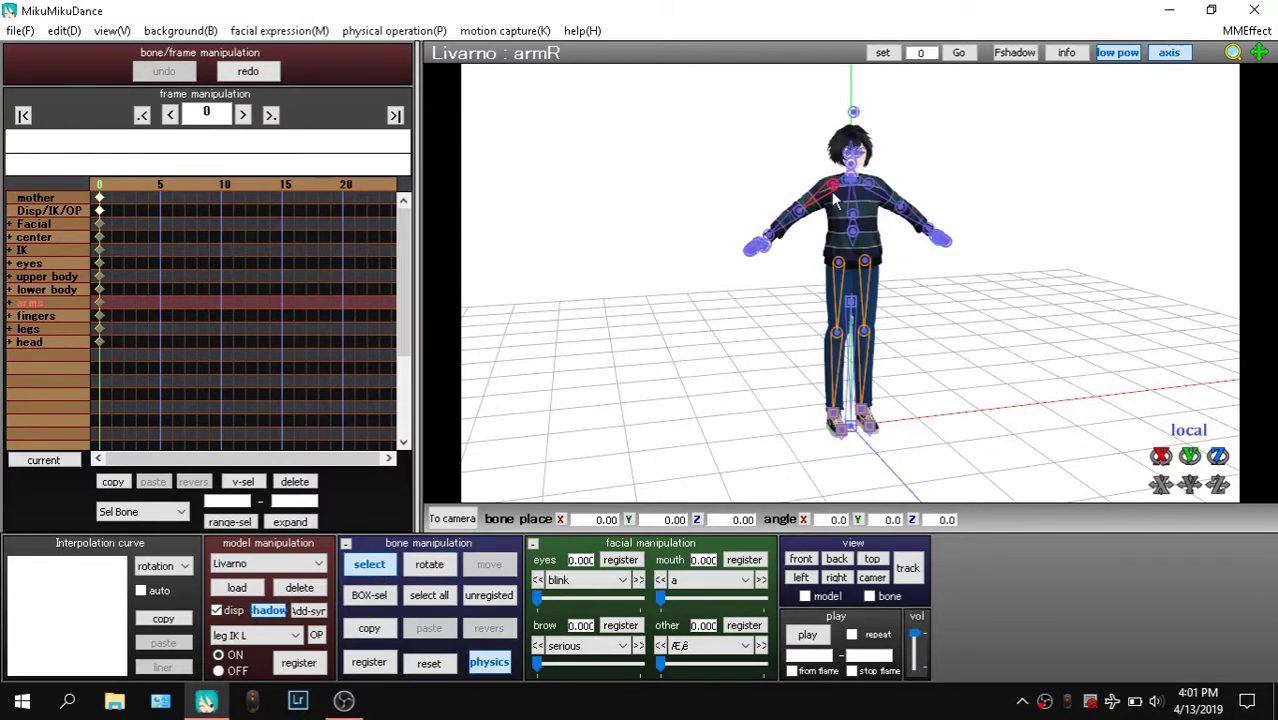
click(430, 566)
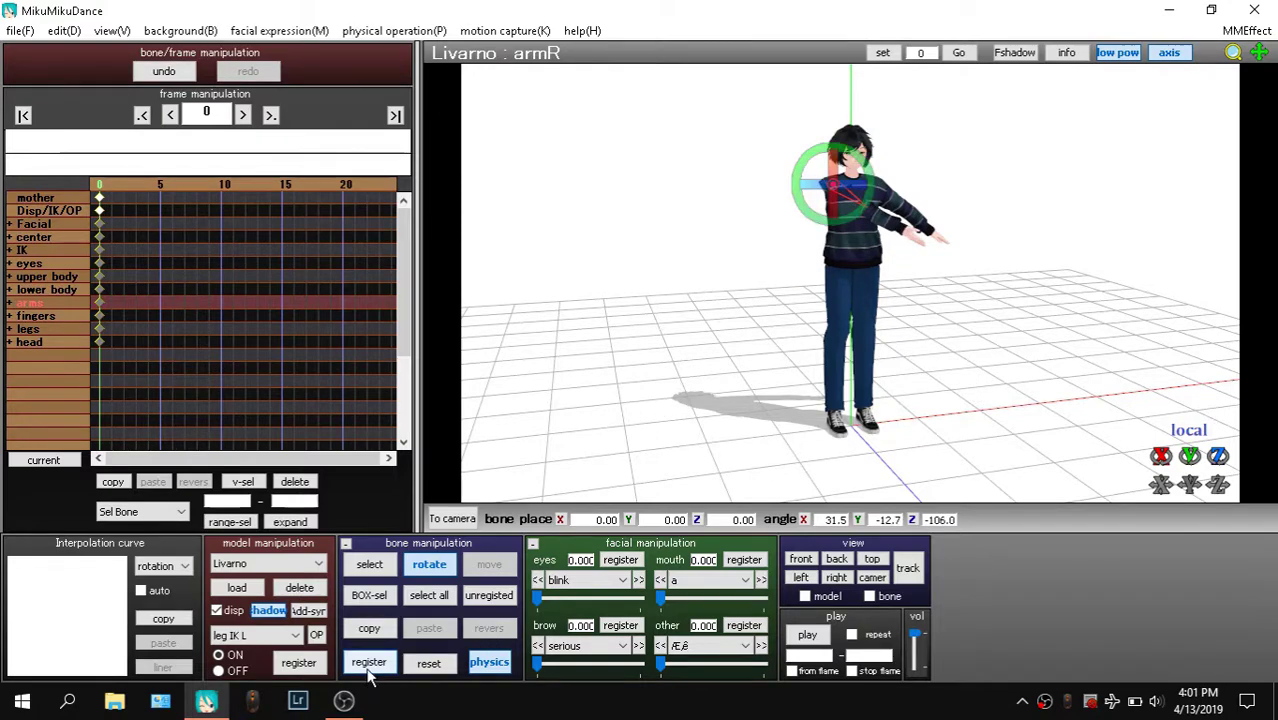
click(489, 629)
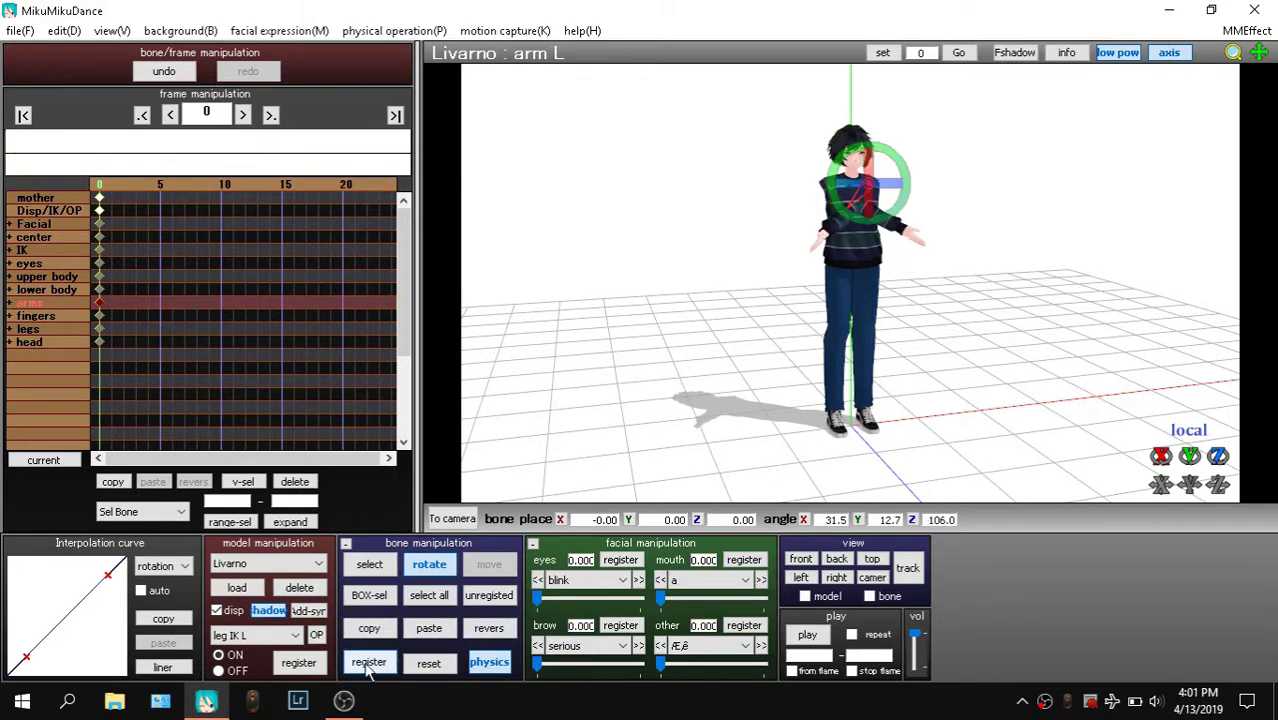
Reset the left arm's rotation, and return all of Livarno's bones to their default pose
scroll(873, 287, up, 10)
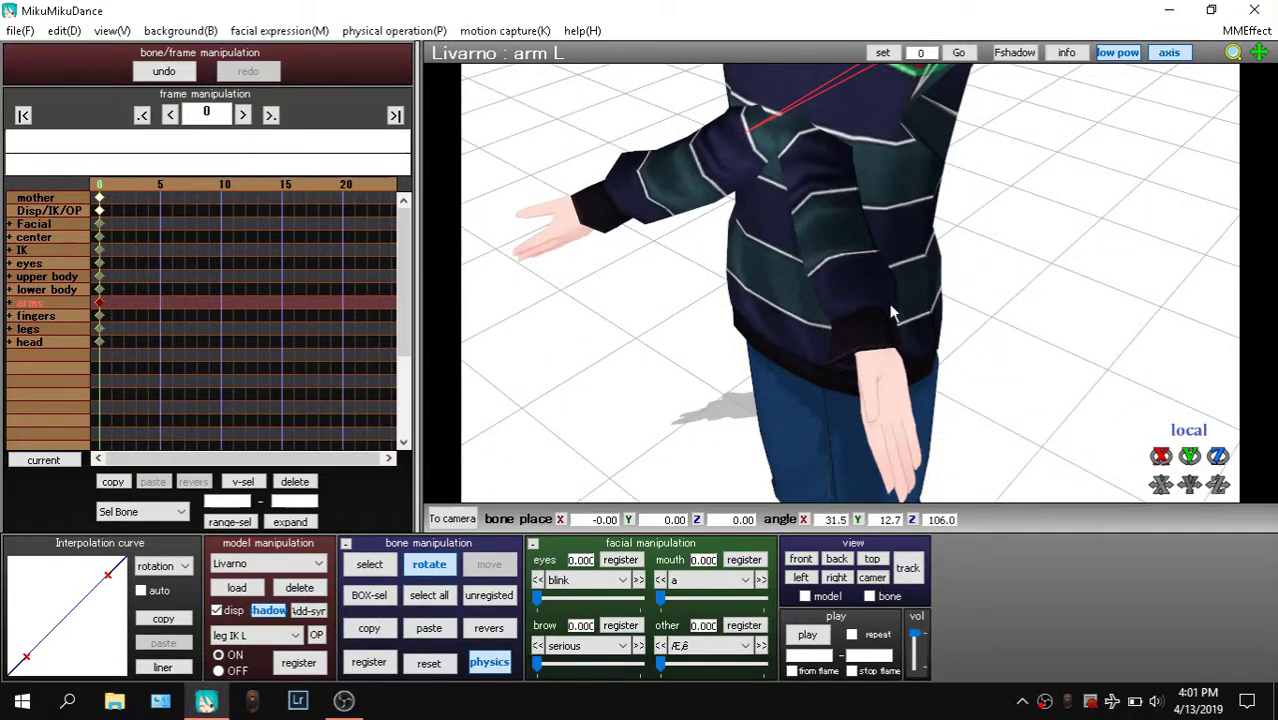
click(429, 663)
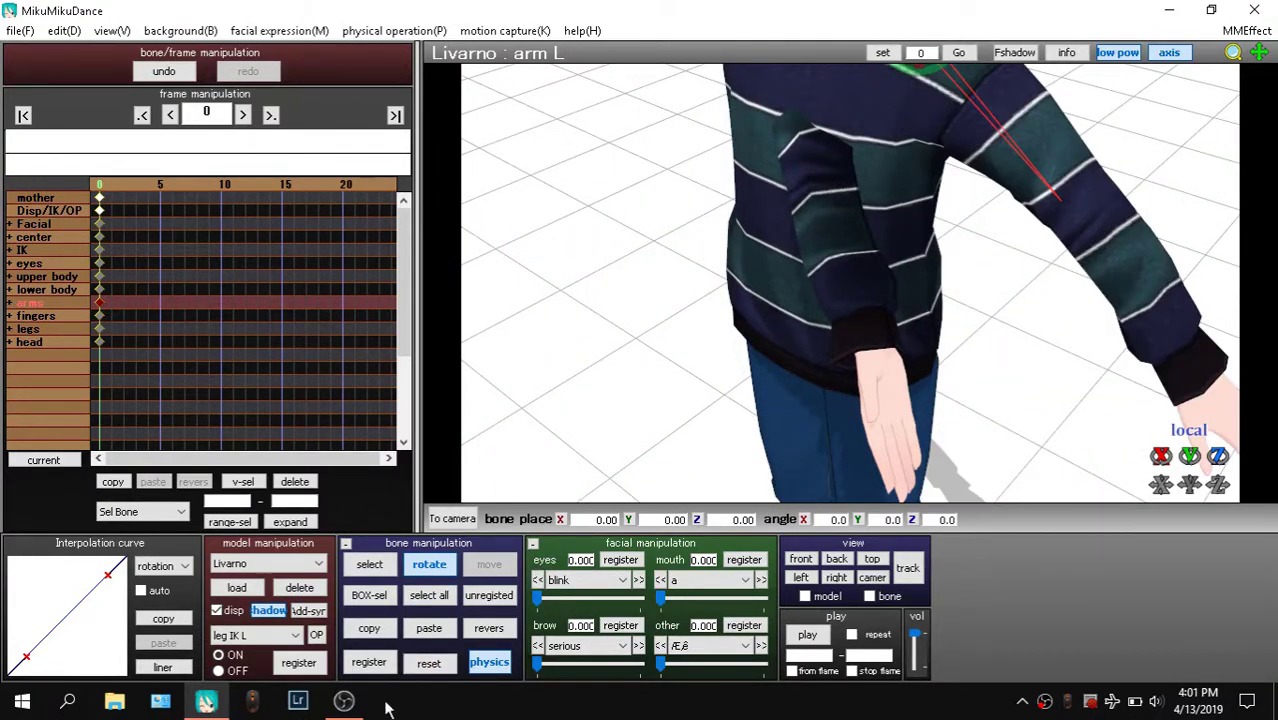
click(429, 595)
click(428, 664)
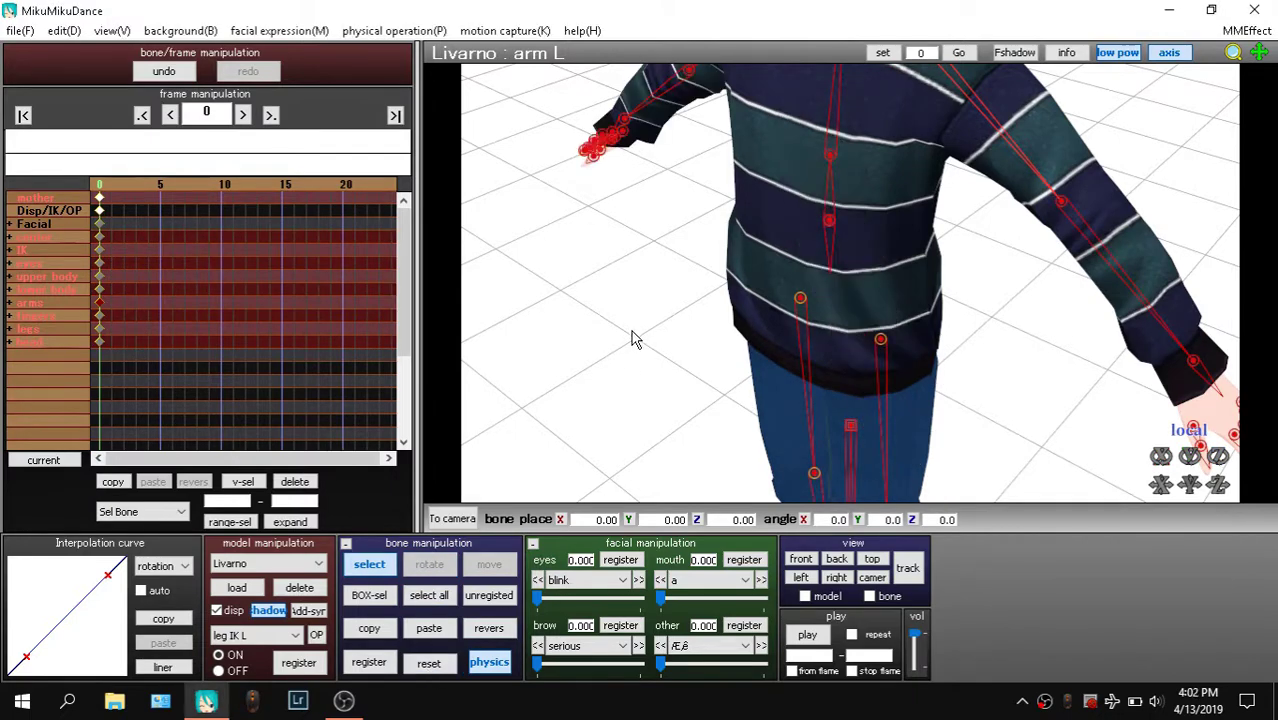
scroll(590, 345, down, 5)
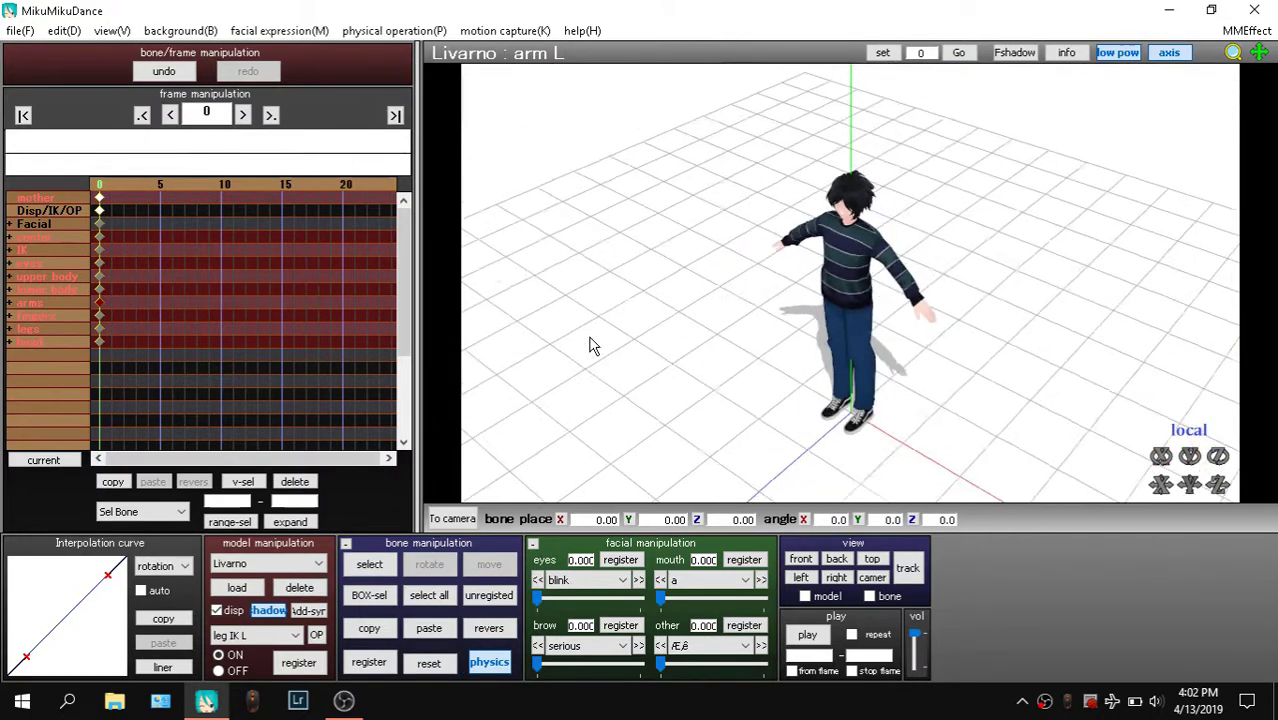
Load a running motion data file onto Livarno at frame 0
click(20, 30)
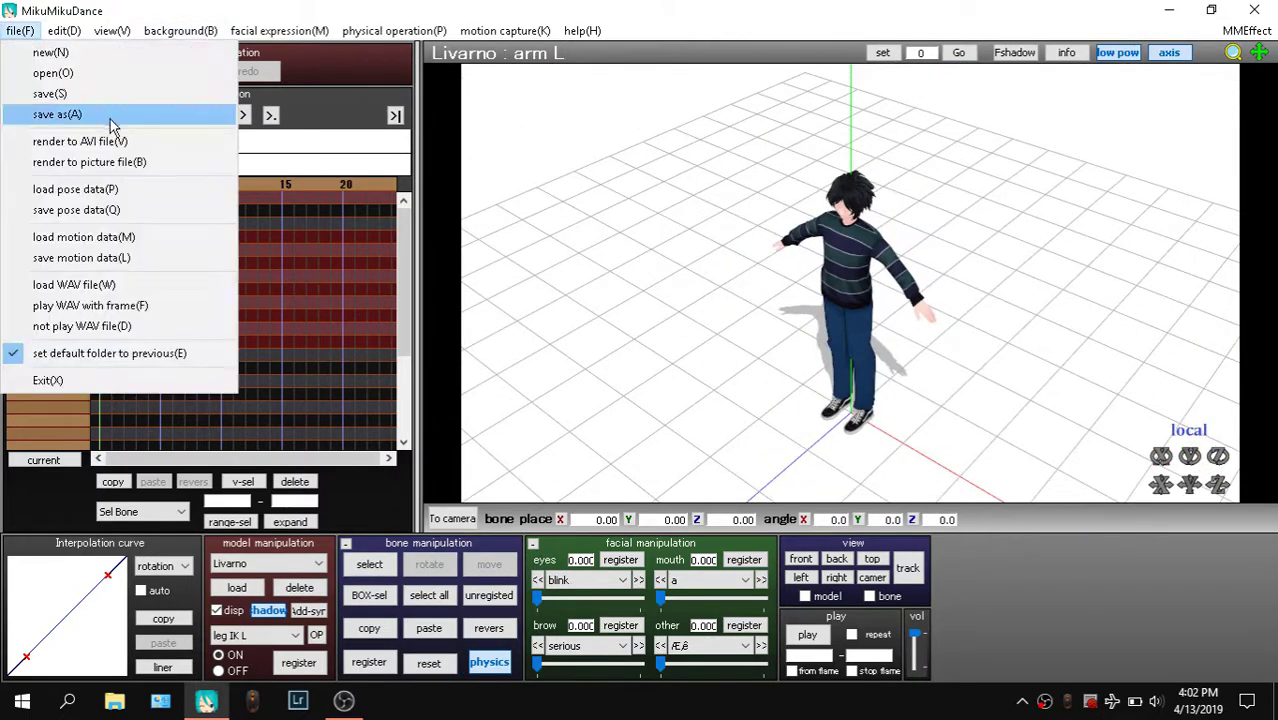
click(118, 238)
double_click(308, 228)
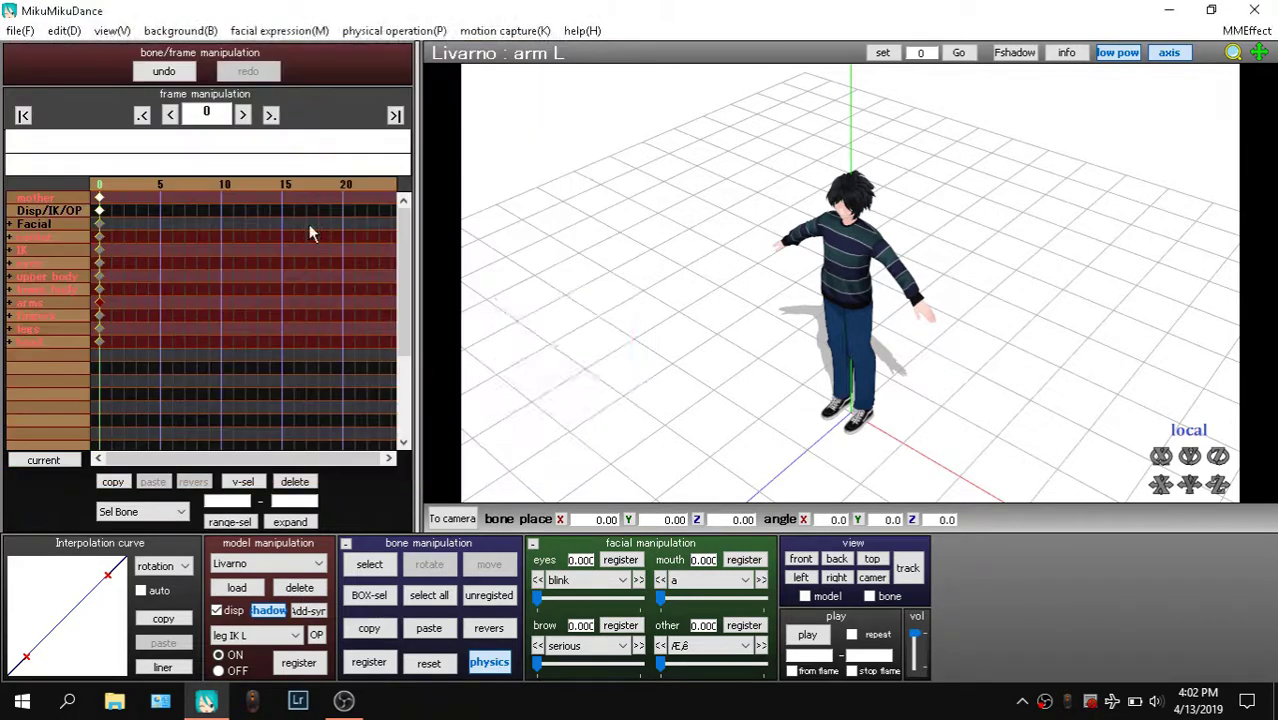
click(652, 418)
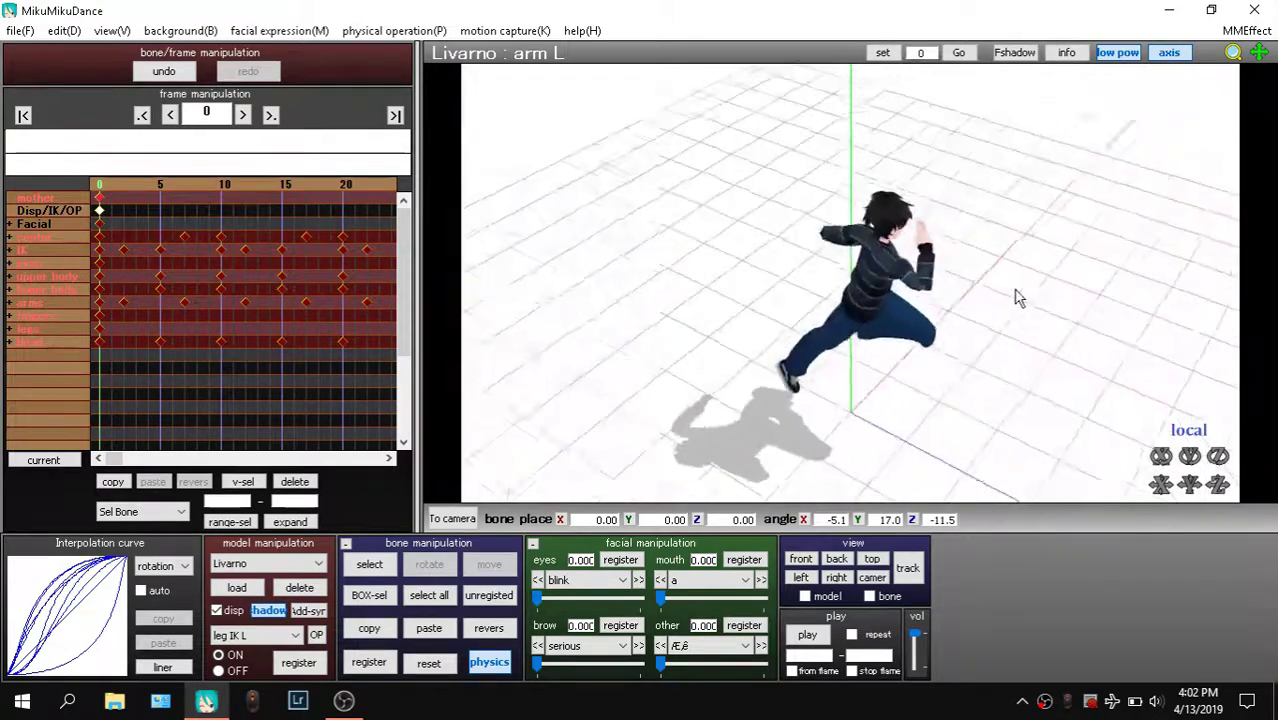
Play the running motion and examine the deformation of Livarno's clothes and limbs up close and from a distance
click(808, 634)
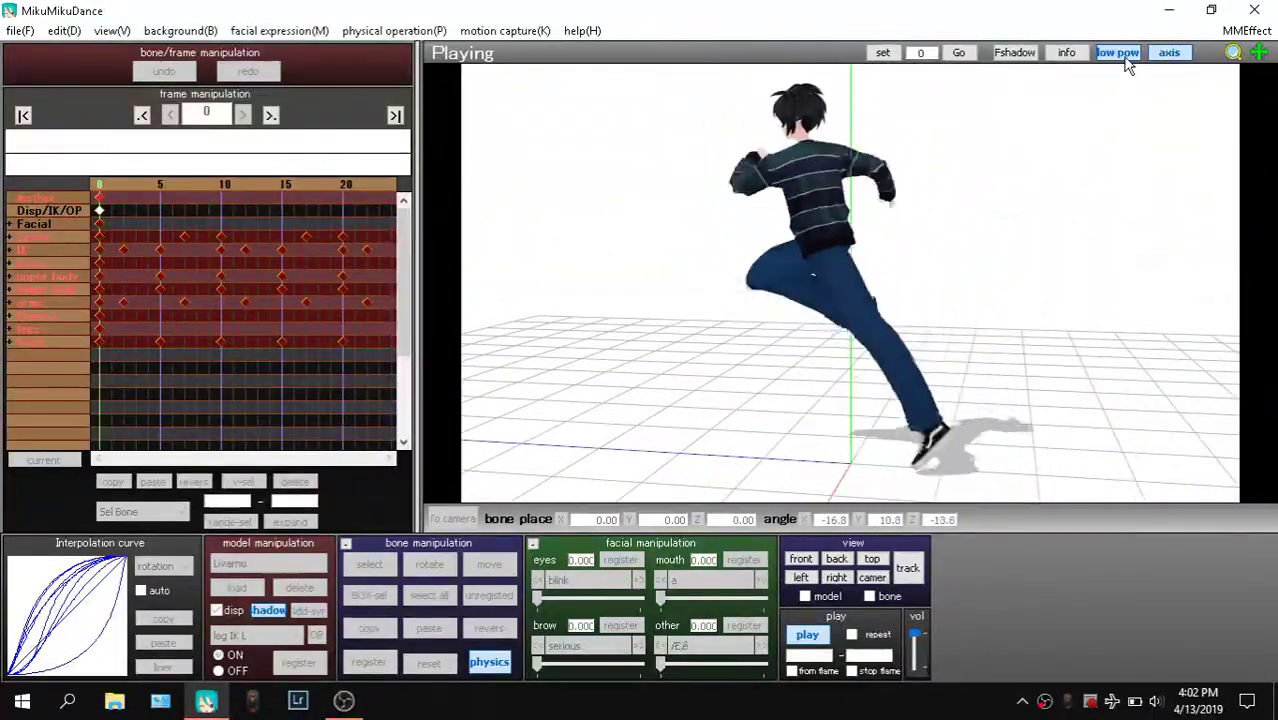
click(1120, 55)
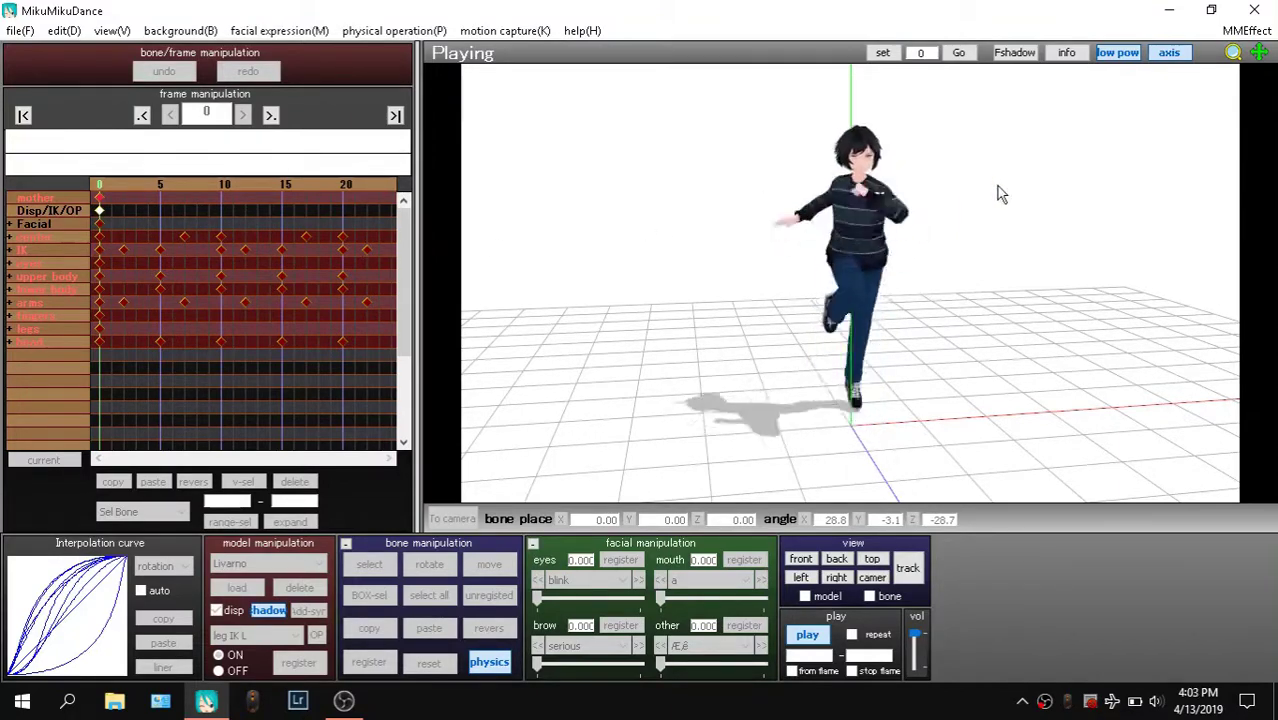
scroll(996, 187, up, 5)
right_drag(977, 190, 895, 208)
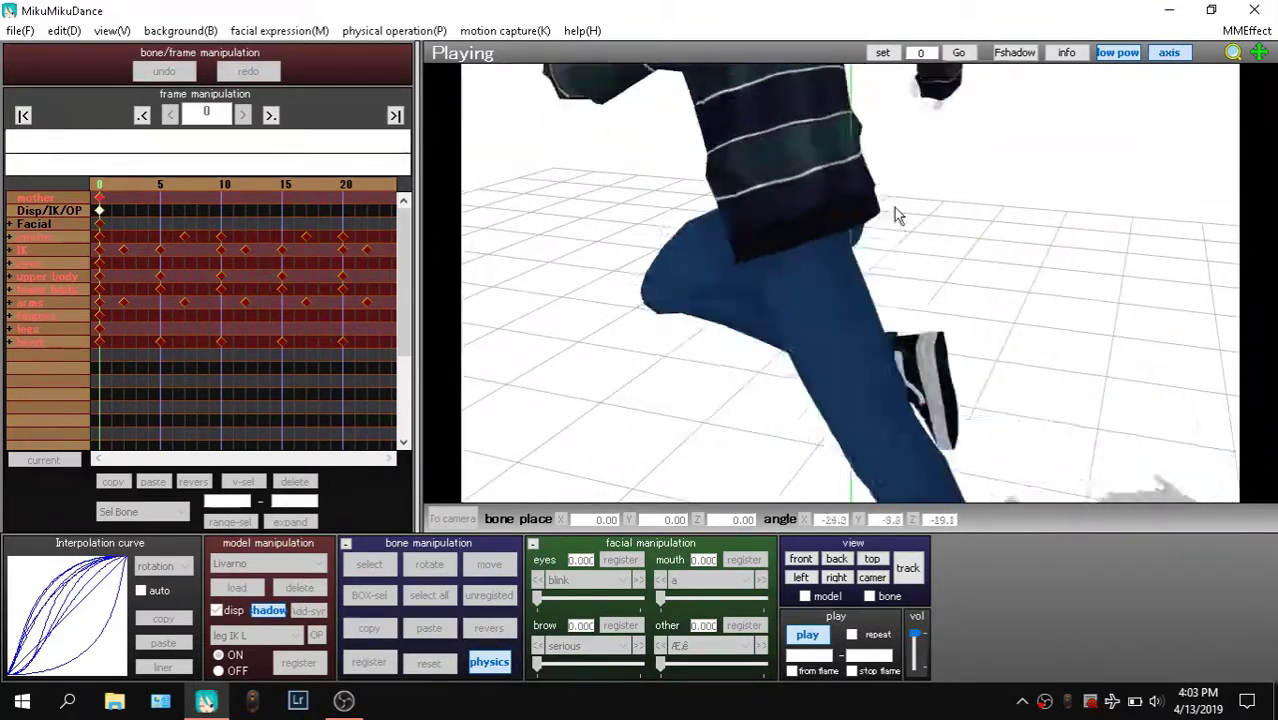
scroll(895, 212, down, 5)
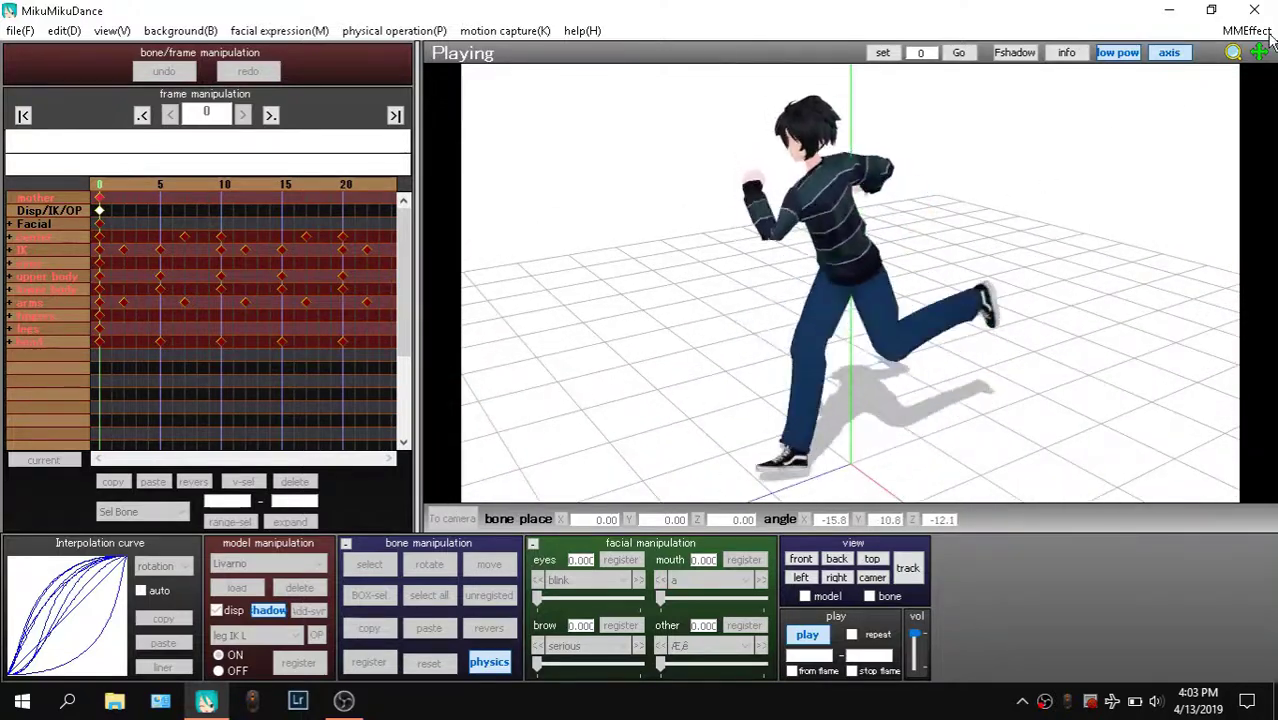
Hide the coordinate axes and ground grid, and examine Livarno's running pose at frame 0 from several angles
click(1169, 52)
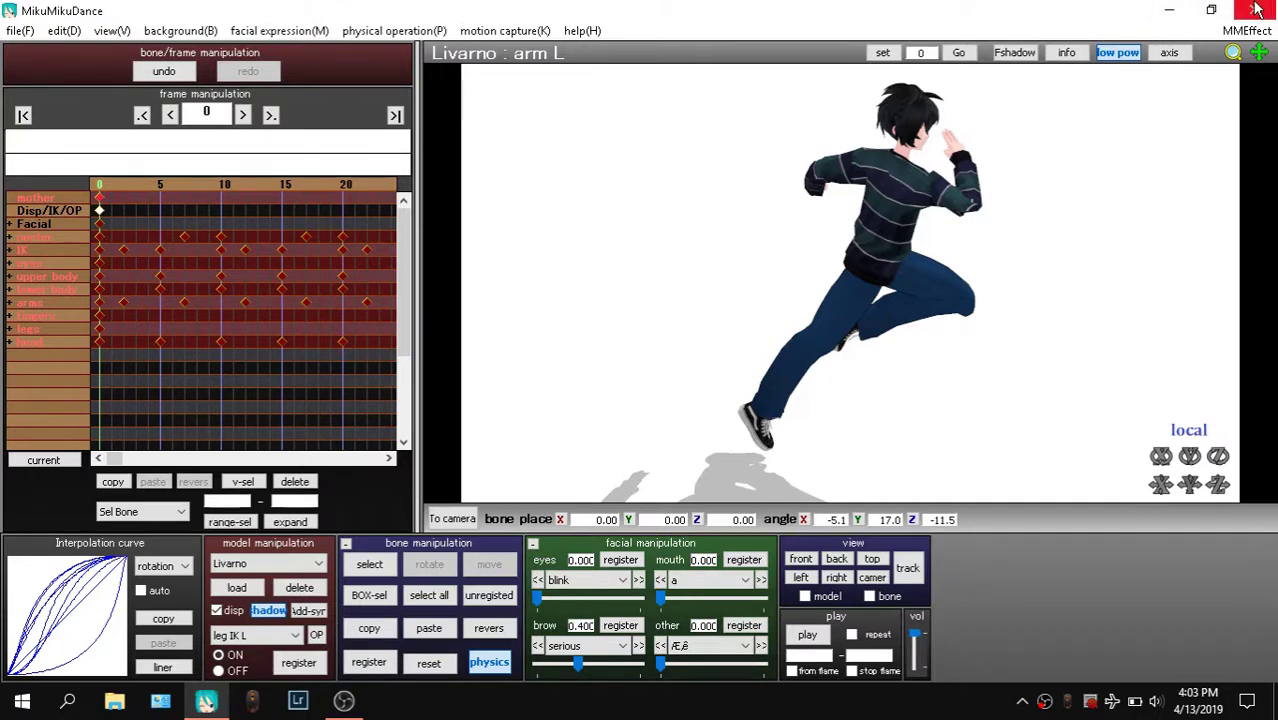
right_drag(1066, 237, 933, 234)
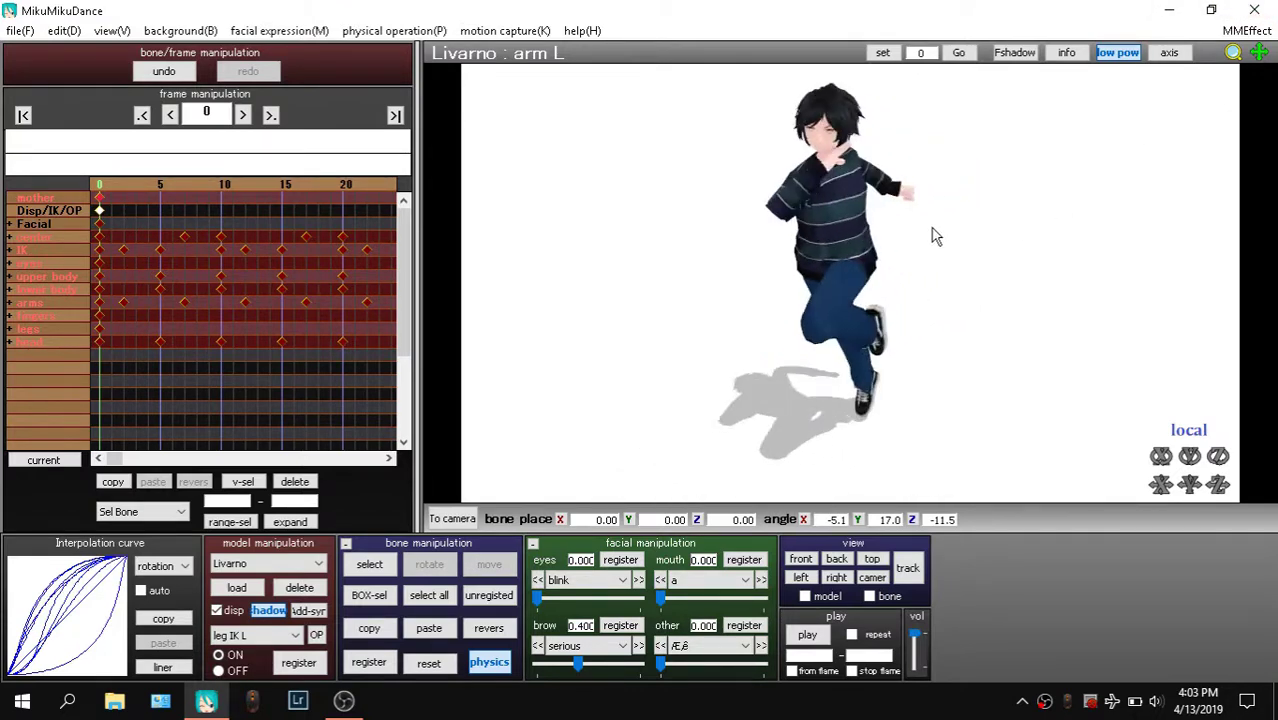
scroll(643, 176, down, 3)
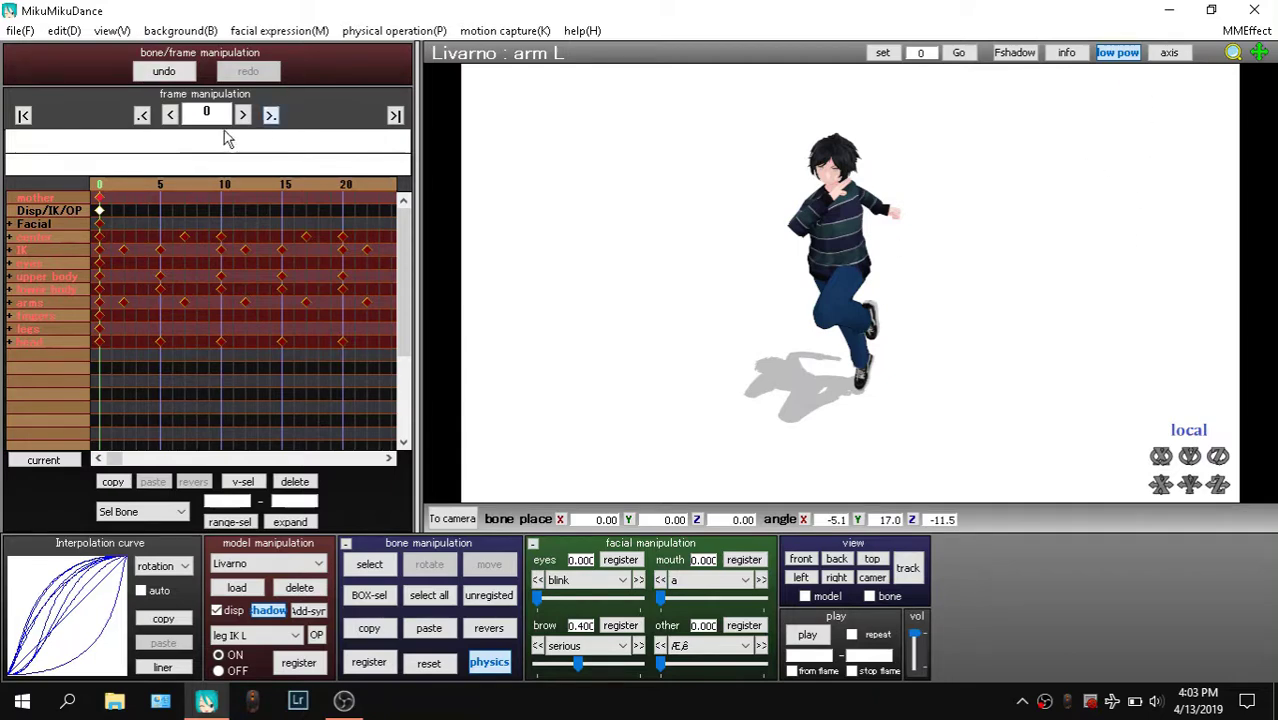
right_drag(905, 311, 730, 314)
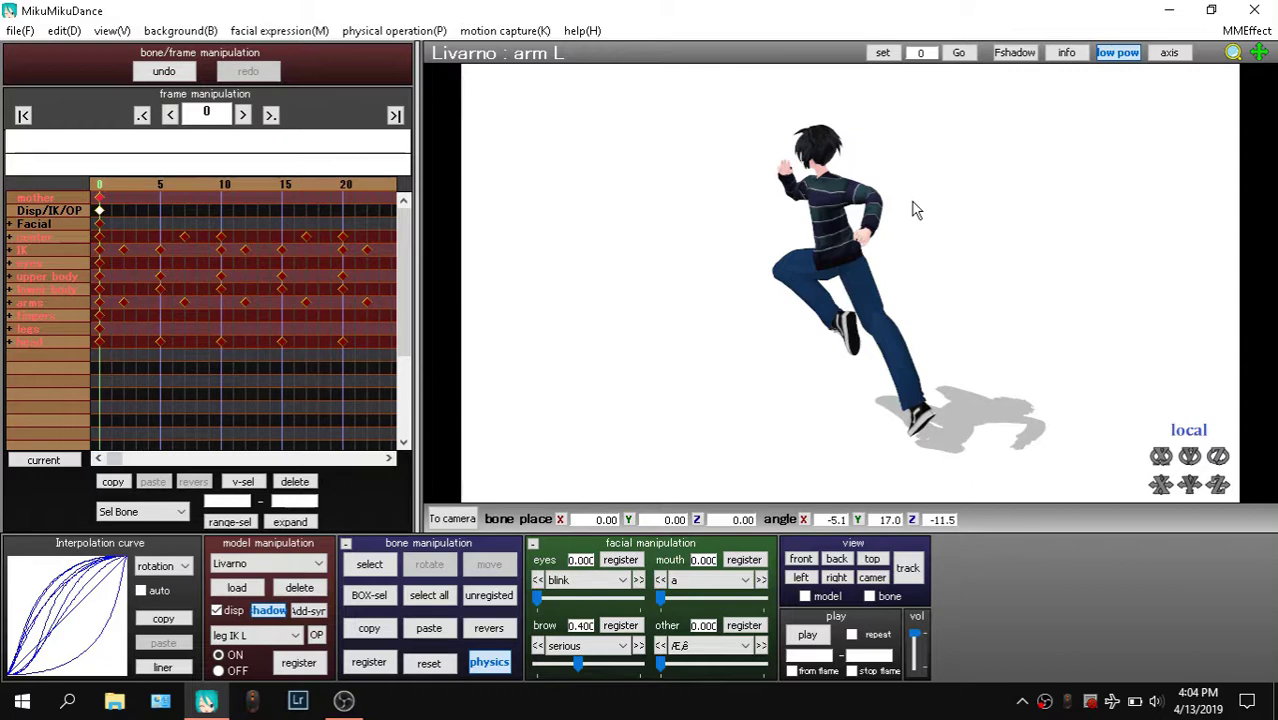
right_drag(768, 268, 797, 285)
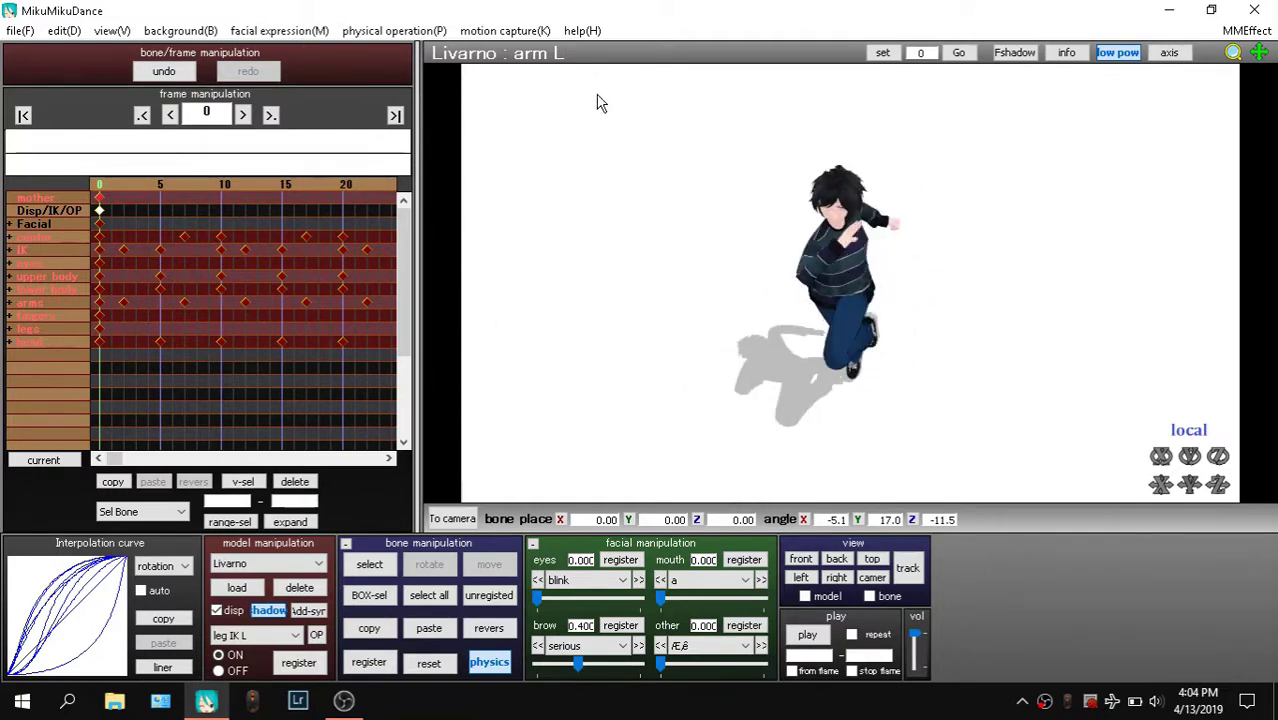
right_drag(733, 276, 1055, 309)
right_drag(779, 189, 1038, 202)
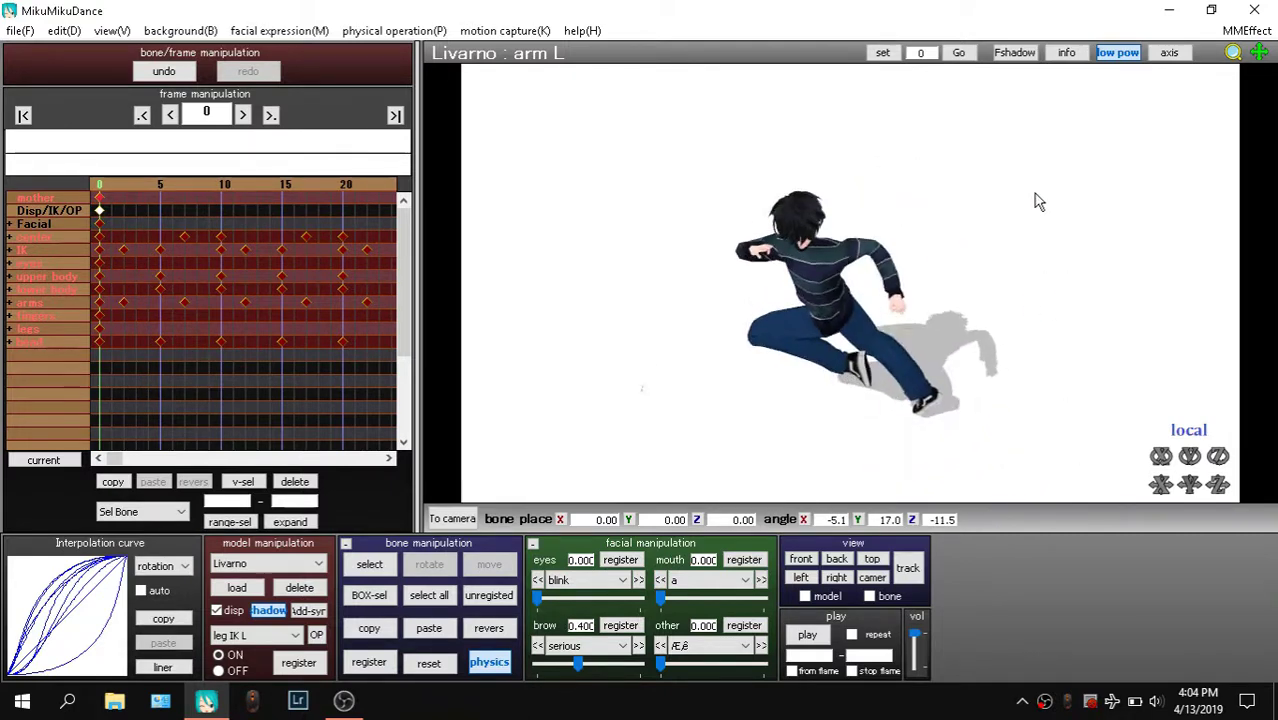
right_drag(685, 302, 770, 357)
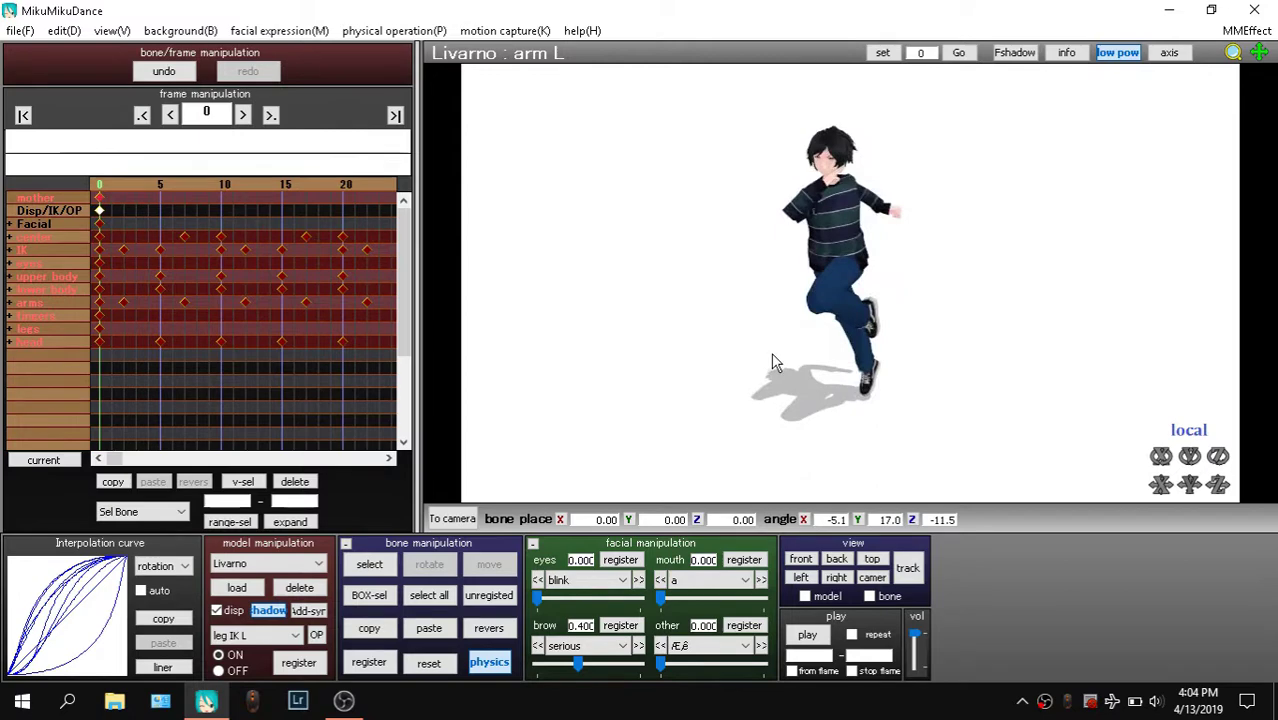